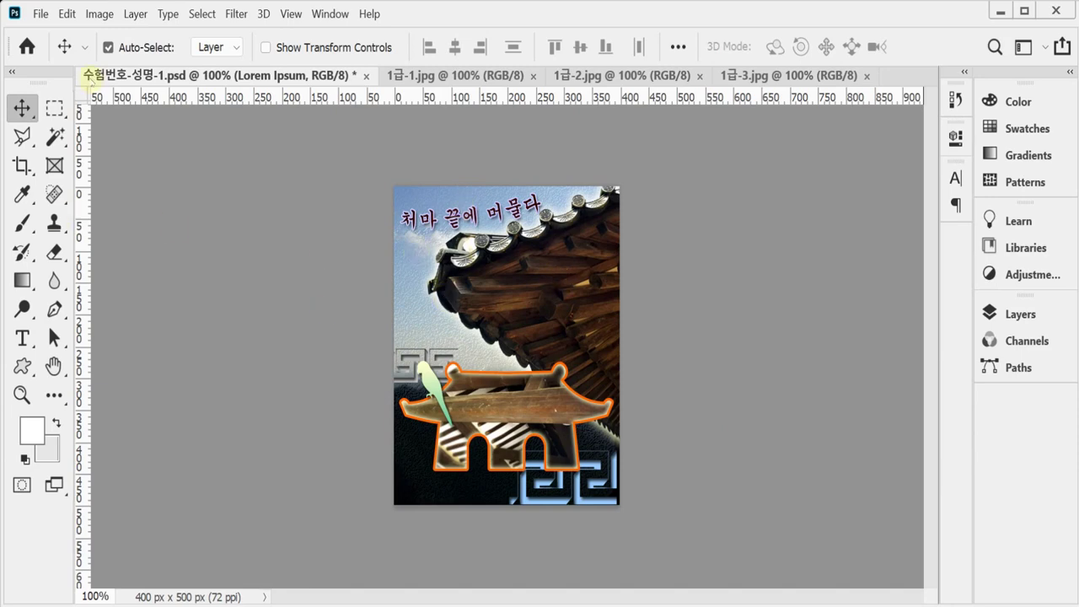
# Create a new 400 x 500 pixel document at 72 pixels/inch in 8-bit RGB Color with a white background and square pixels.
pyautogui.click(40, 14)
pyautogui.click(48, 36)
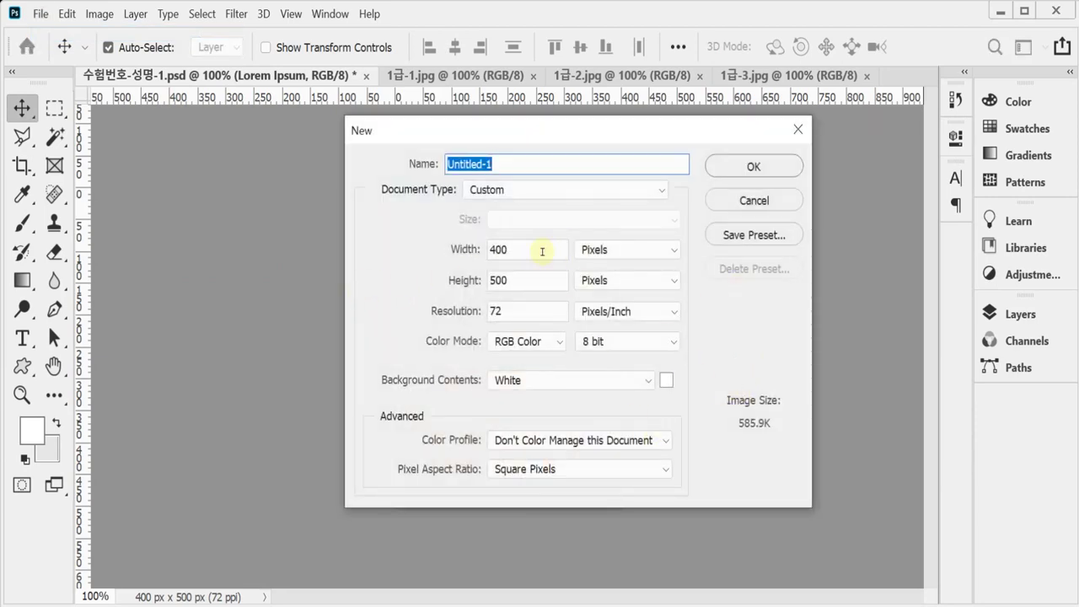
pyautogui.press('Tab')
pyautogui.press('Tab')
pyautogui.press('Tab')
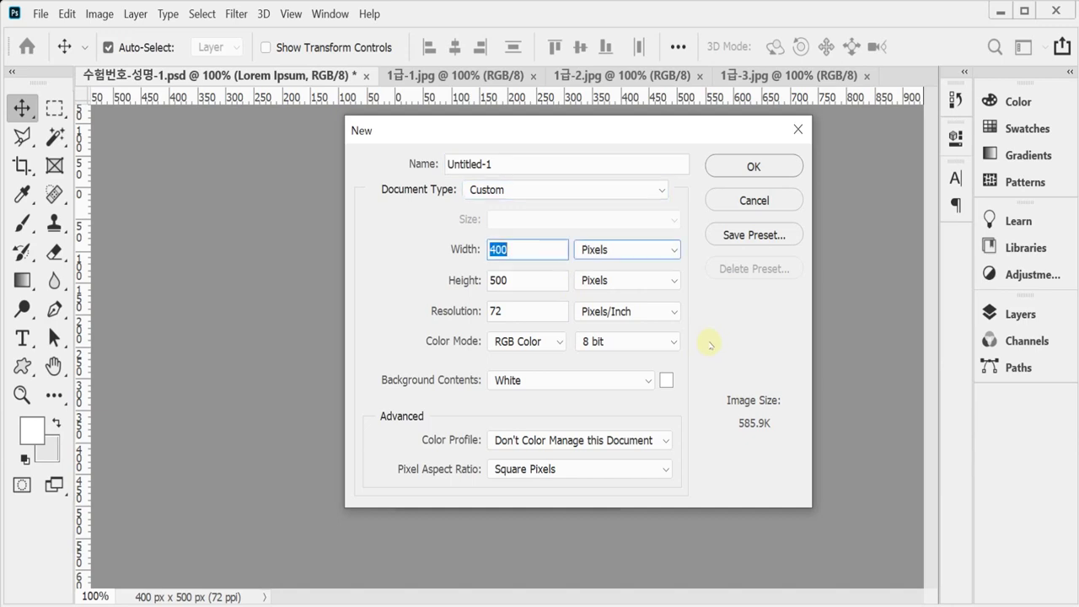
pyautogui.press('Tab')
pyautogui.press('Tab')
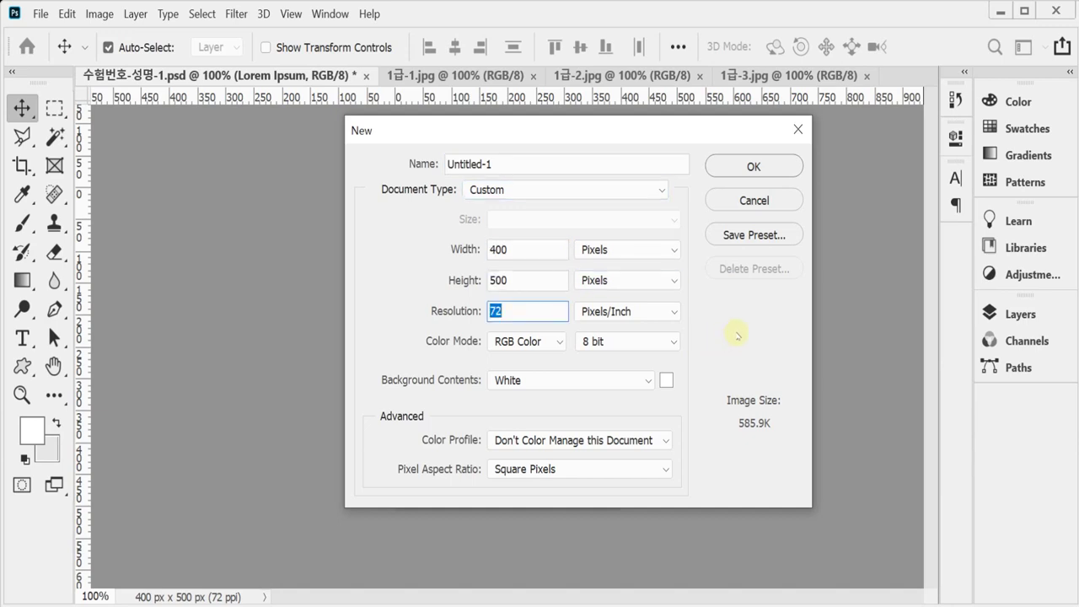
pyautogui.press('Tab')
pyautogui.press('Tab')
pyautogui.press('Tab')
pyautogui.press('Tab')
pyautogui.press('Tab')
pyautogui.press('Tab')
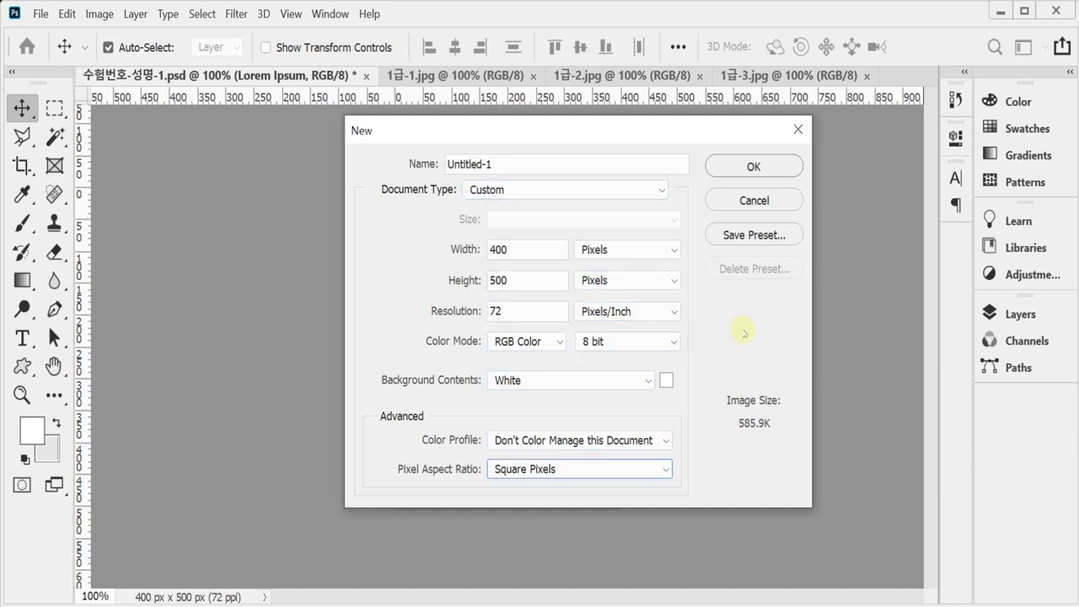
pyautogui.press('Return')
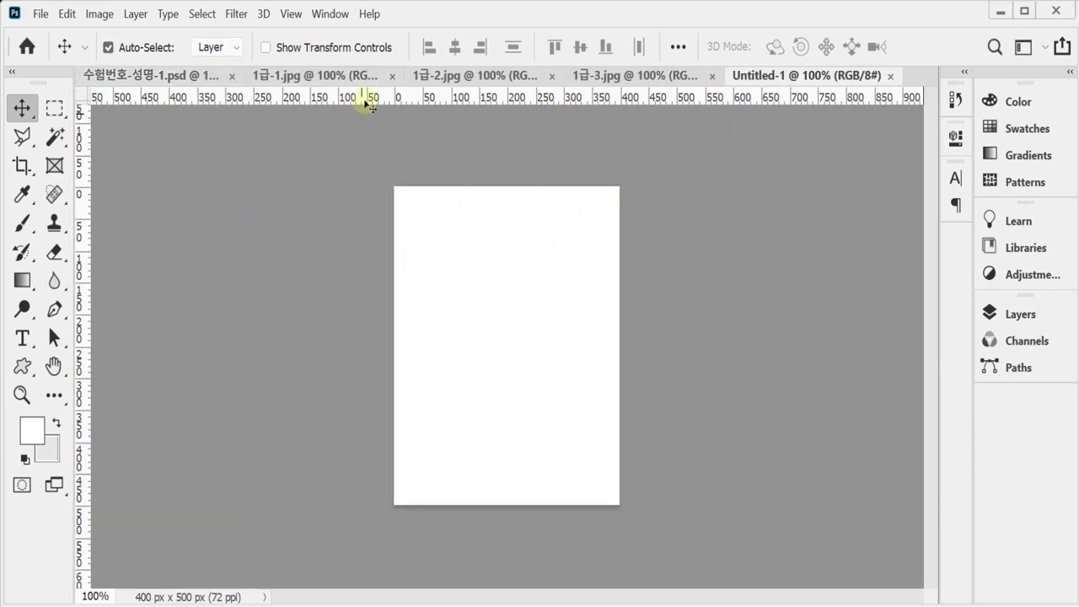
# Float Untitled-1 and the reference 수험번호-성명-1.psd as side-by-side windows and show the grid in both.
pyautogui.moveTo(742, 75); pyautogui.dragTo(557, 124)
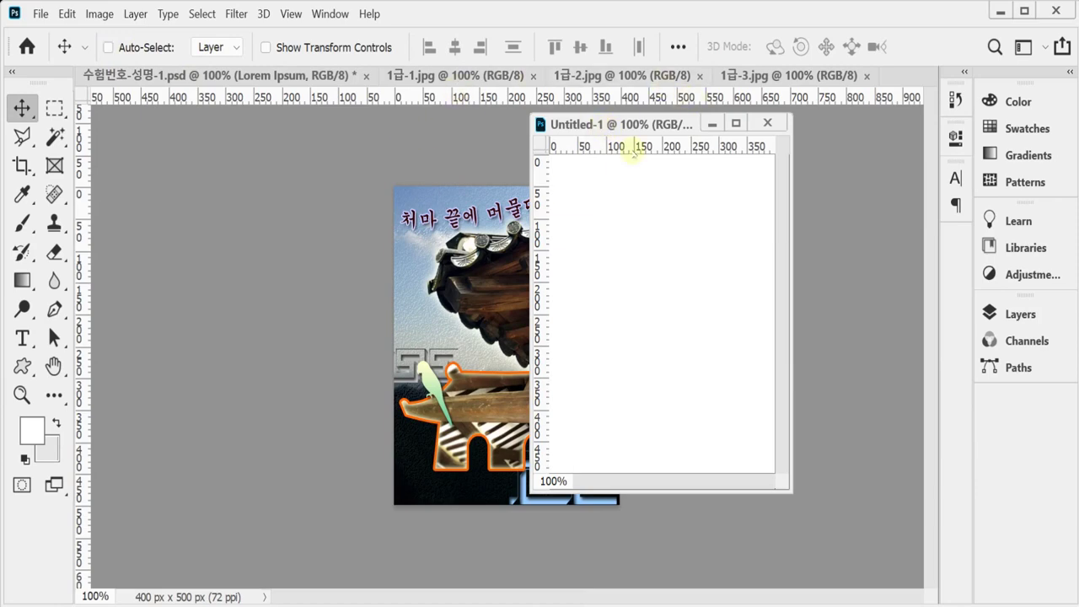
pyautogui.hotkey('ctrl', "'")
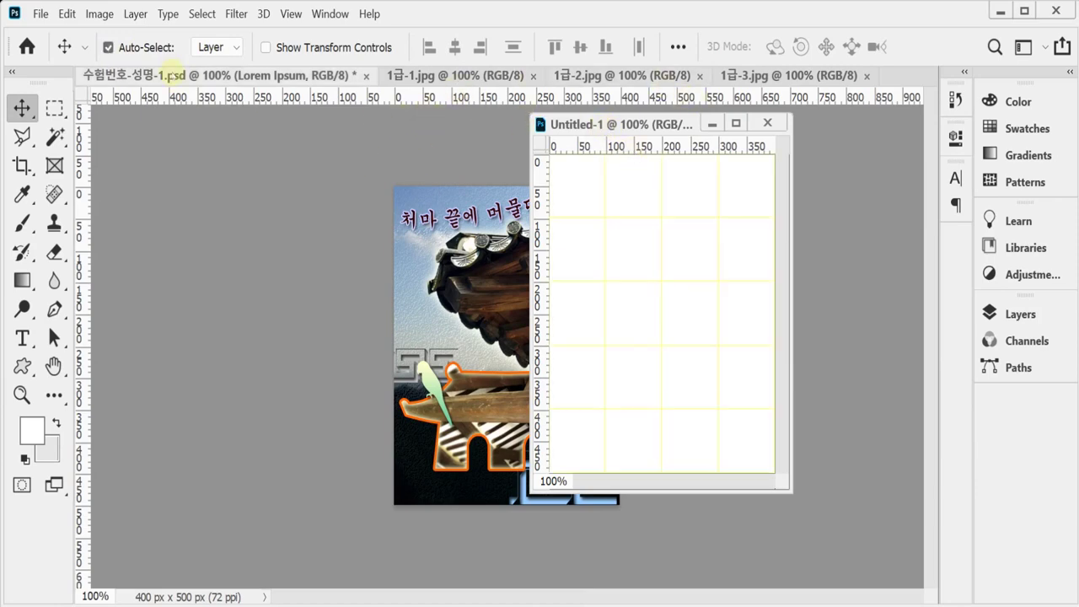
pyautogui.moveTo(169, 75); pyautogui.dragTo(289, 134)
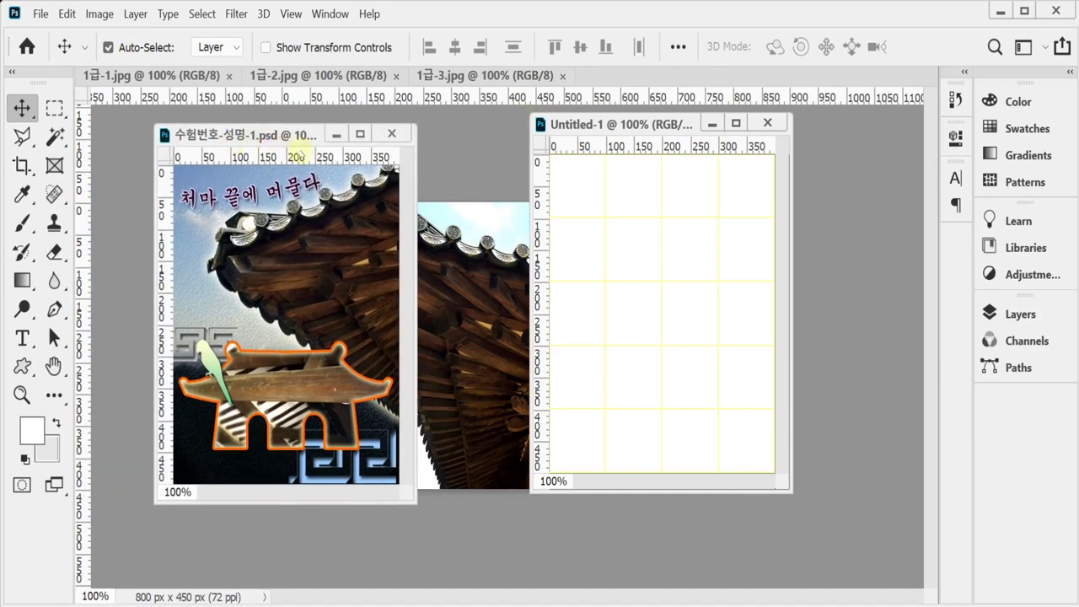
pyautogui.hotkey('ctrl', "'")
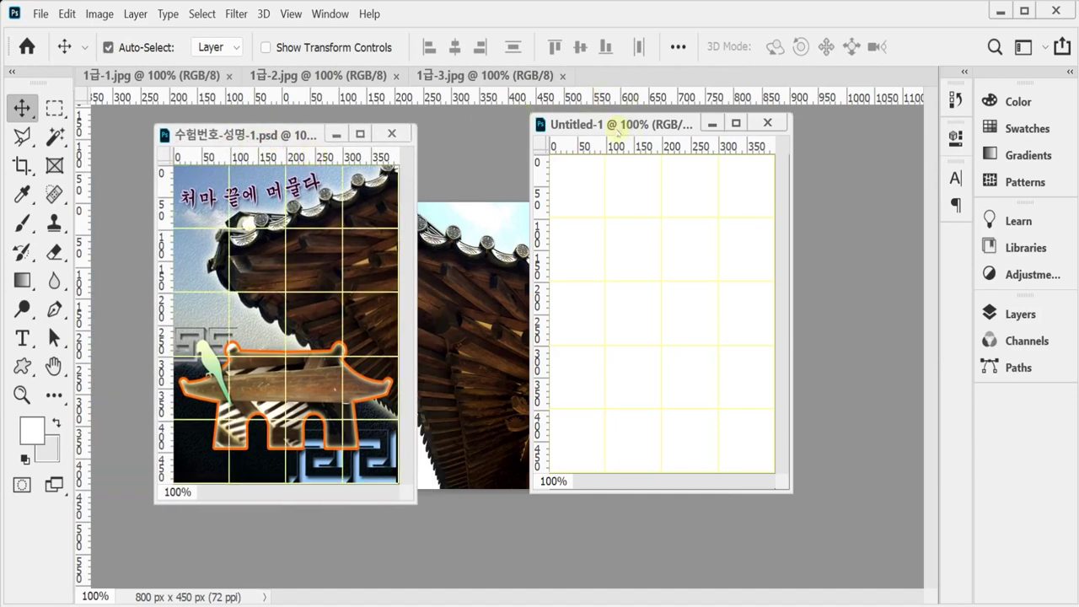
pyautogui.moveTo(616, 124); pyautogui.dragTo(500, 133)
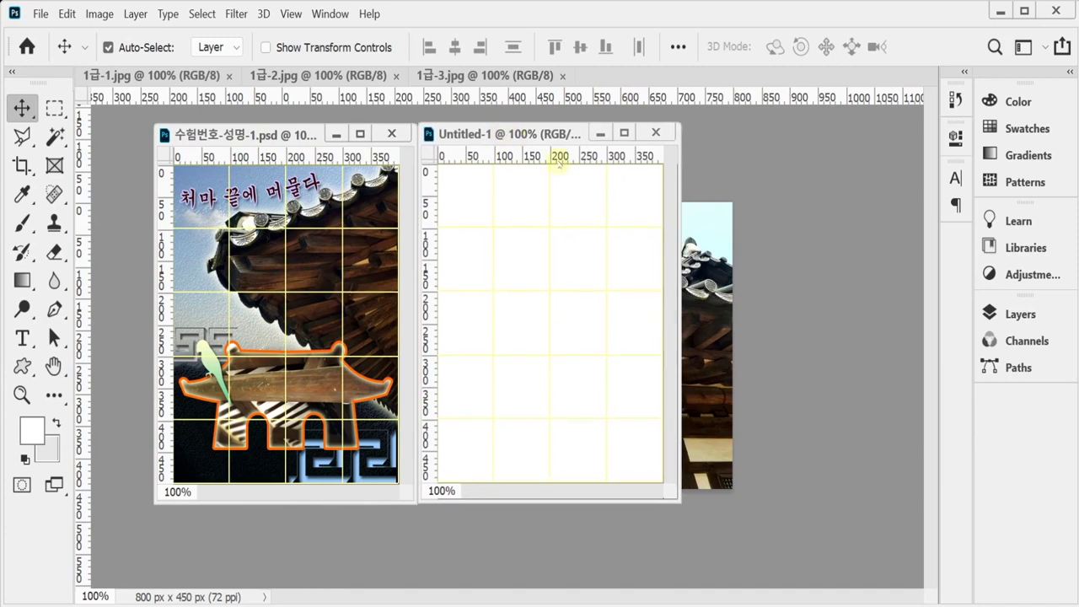
# Copy the whole 1급-1.jpg image into the new document, closing its source, and shift it to match the reference background.
pyautogui.moveTo(169, 76); pyautogui.dragTo(237, 152)
pyautogui.hotkey('ctrl', 'a')
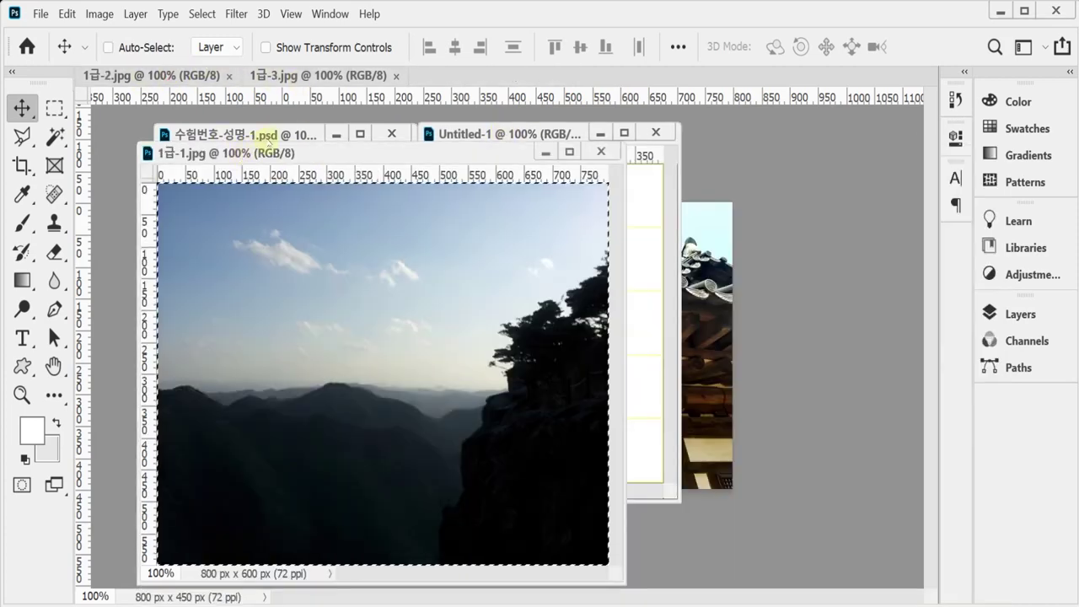
pyautogui.hotkey('ctrl', 'c')
pyautogui.hotkey('ctrl', 'w')
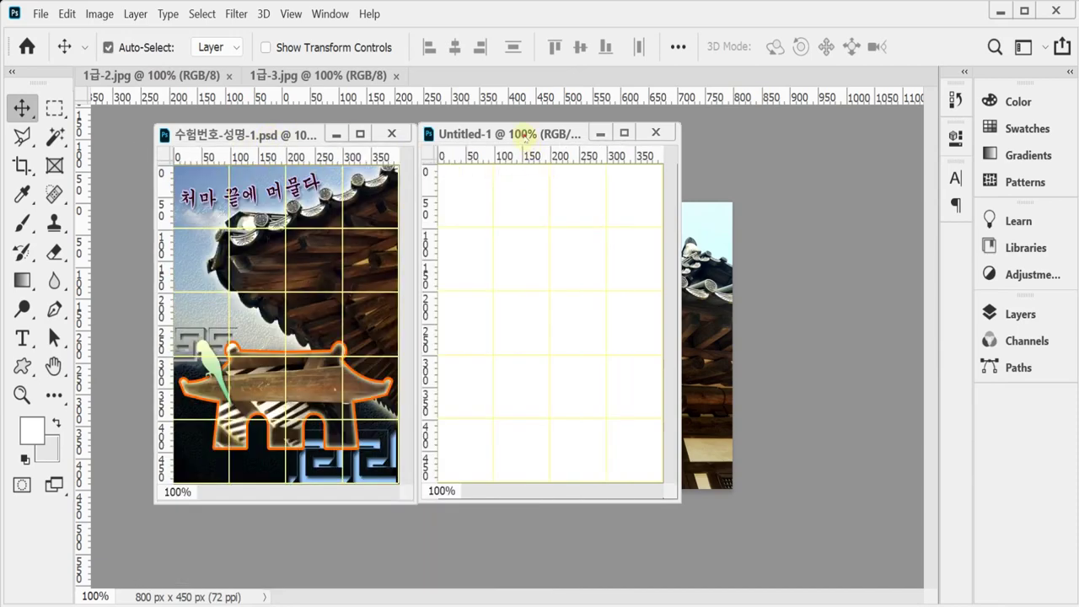
pyautogui.hotkey('ctrl', 'v')
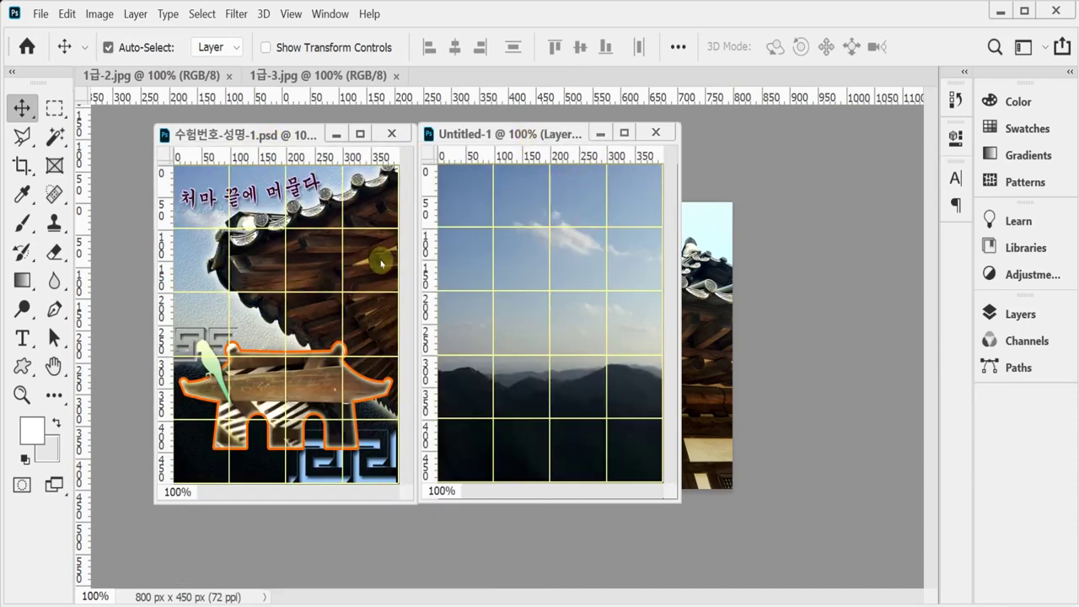
pyautogui.moveTo(530, 333); pyautogui.dragTo(509, 321)
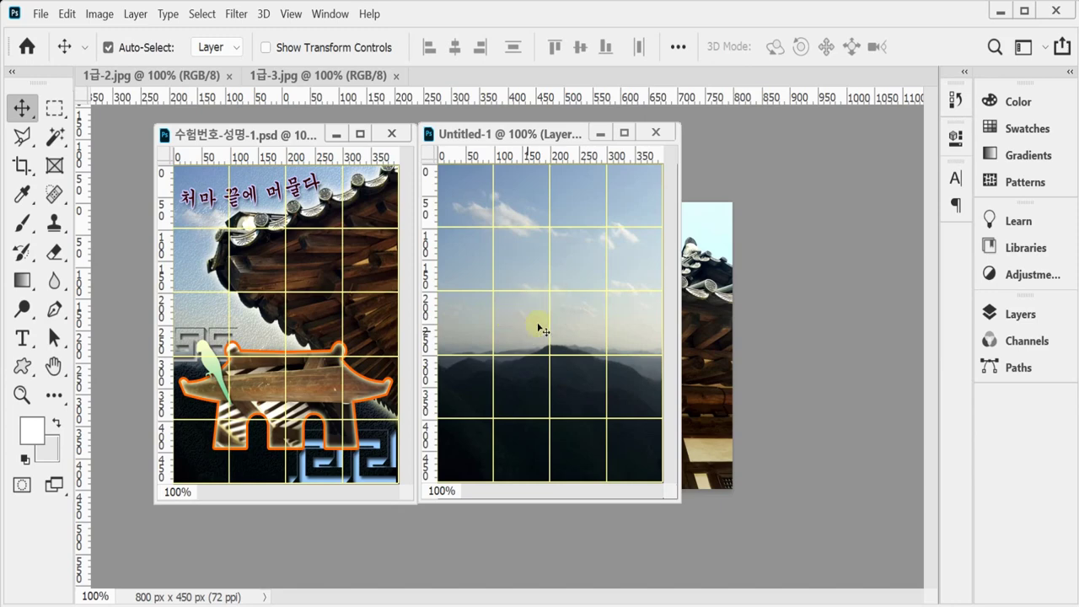
# Save the new document in Photoshop format as 수험번호-성명-1 in the 임시 folder on the desktop.
pyautogui.press('ctrl')
pyautogui.hotkey('ctrl', 's')
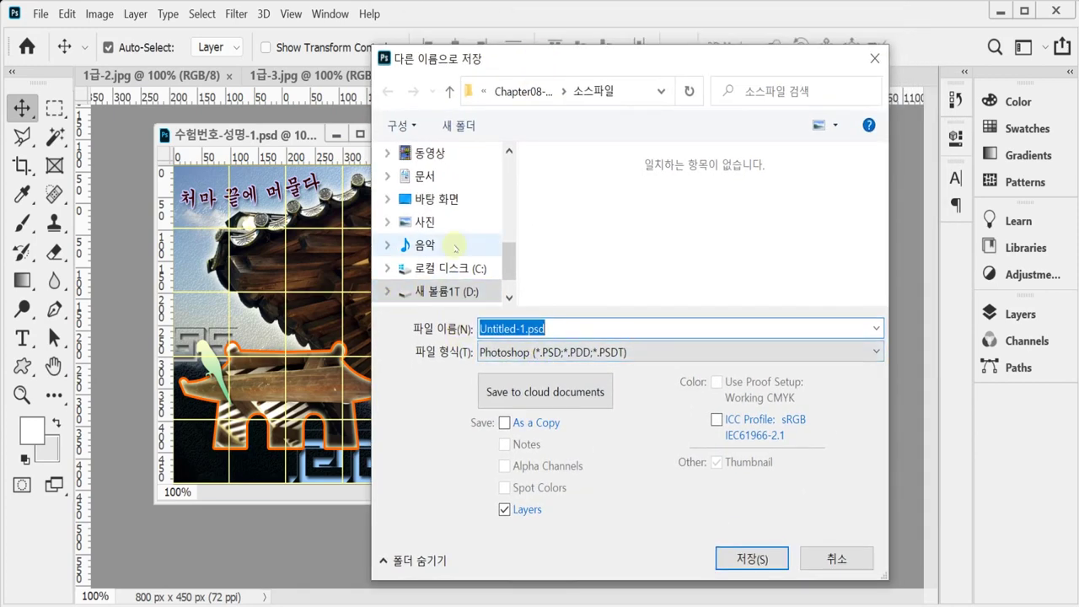
pyautogui.click(436, 199)
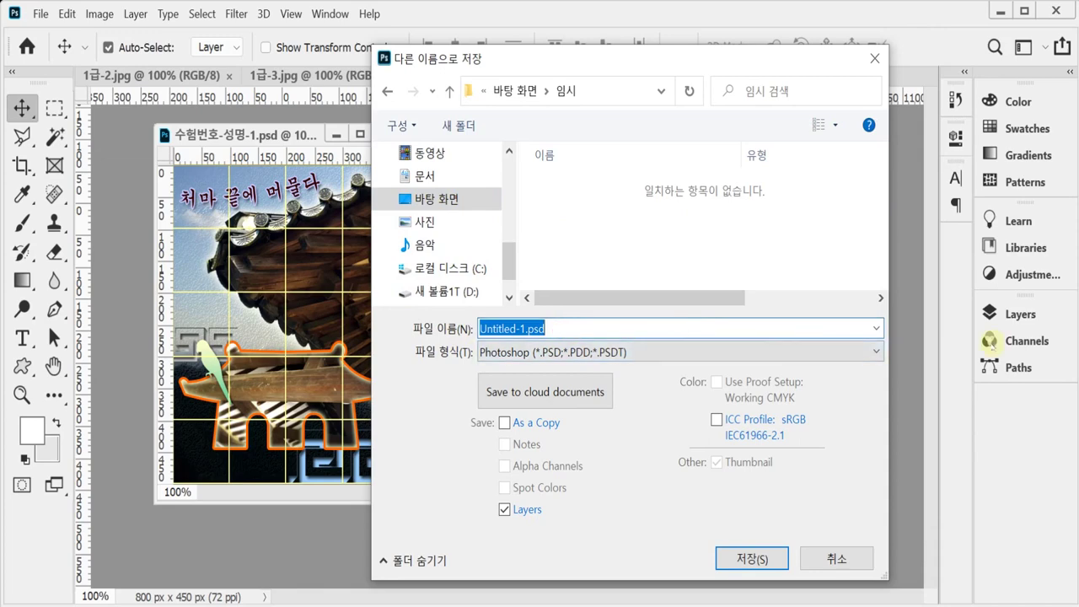
pyautogui.write('수허')
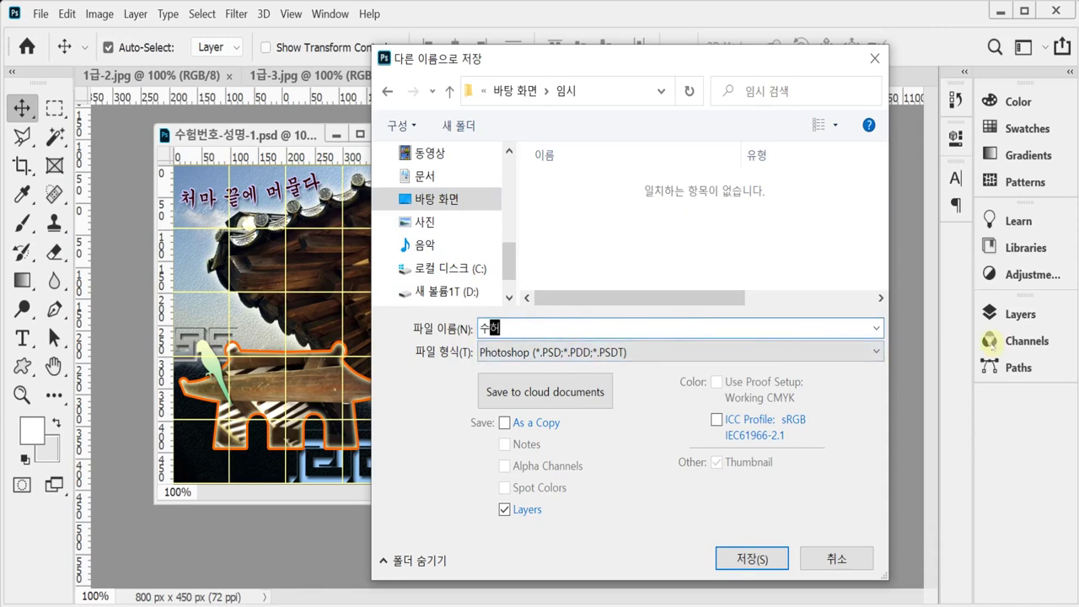
pyautogui.write('ㅁㅂㅓㄴㅎㅗ-ㅅㅓ')
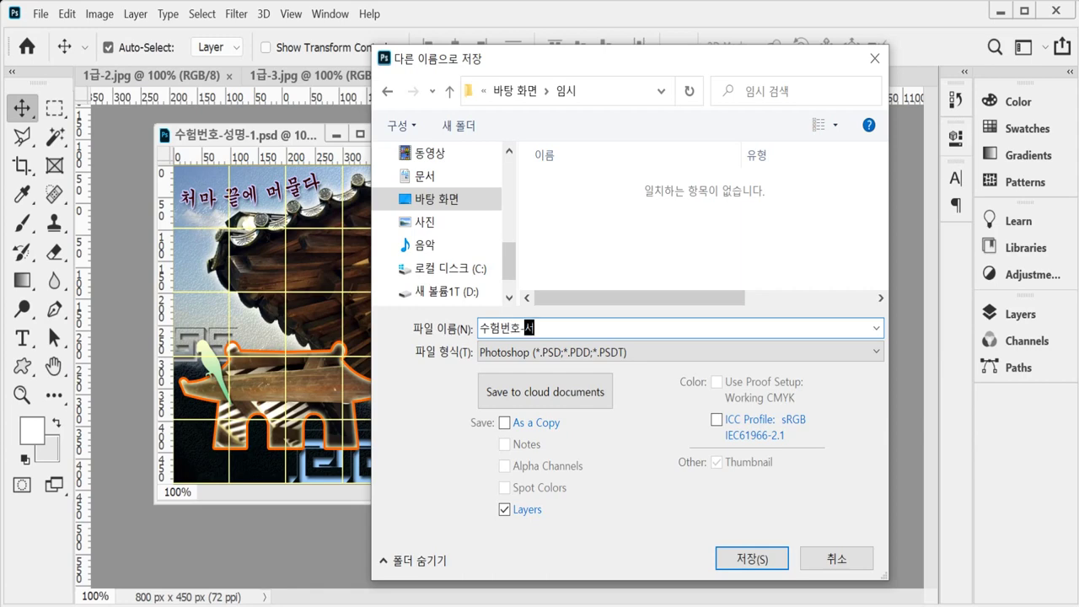
pyautogui.write('ㅇㅁ')
pyautogui.write('ㅕㅇ')
pyautogui.write('-1')
pyautogui.press('Return')
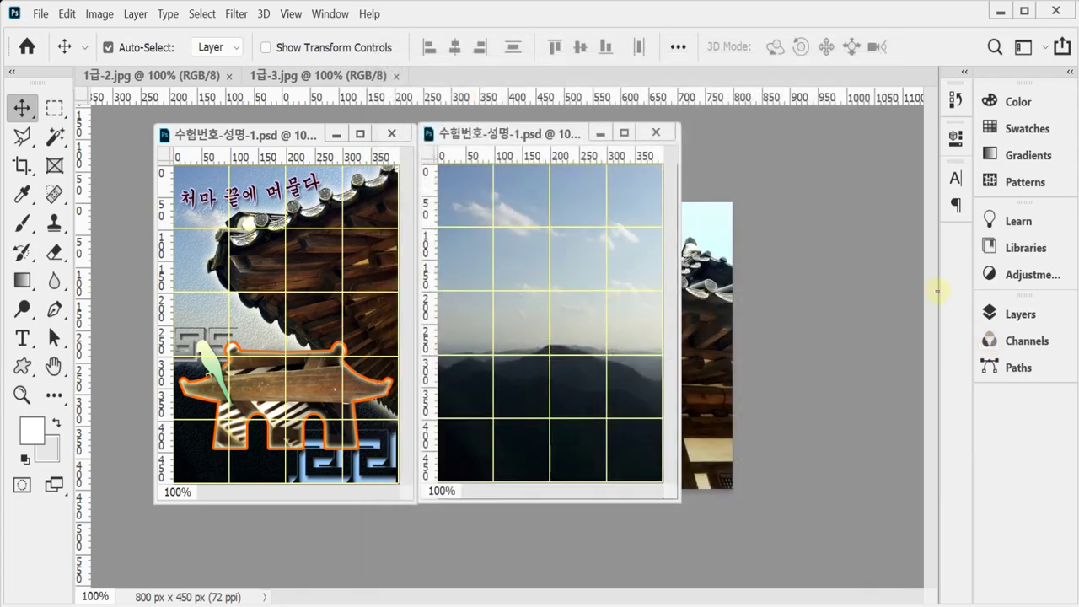
# Apply the Rough Pastels artistic filter to the pasted landscape layer with Stroke Length 6, Stroke Detail 4 and Canvas texture.
pyautogui.click(169, 14)
pyautogui.click(235, 14)
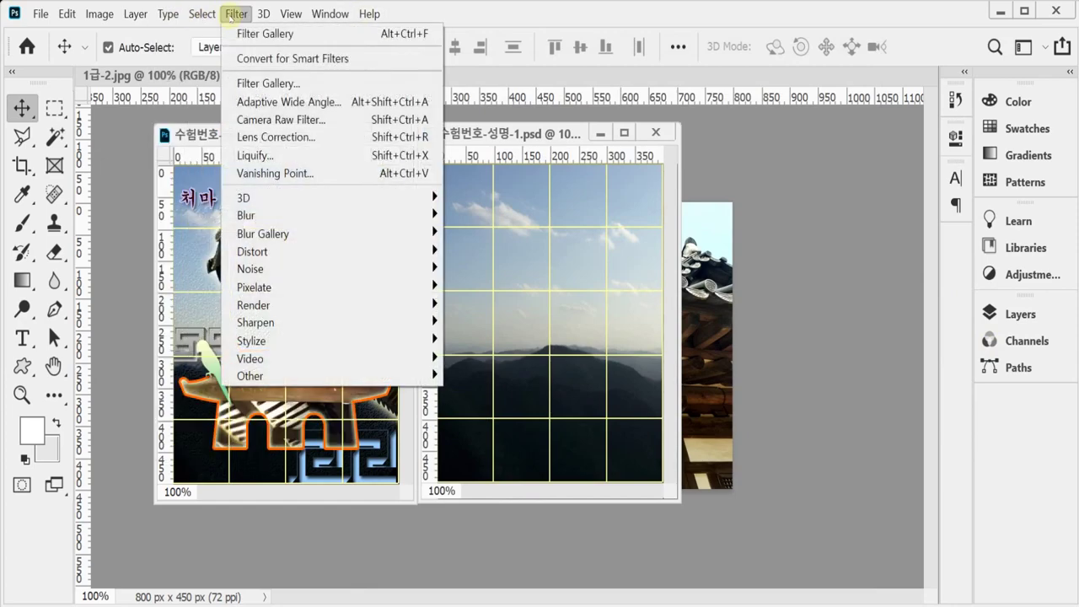
pyautogui.click(244, 85)
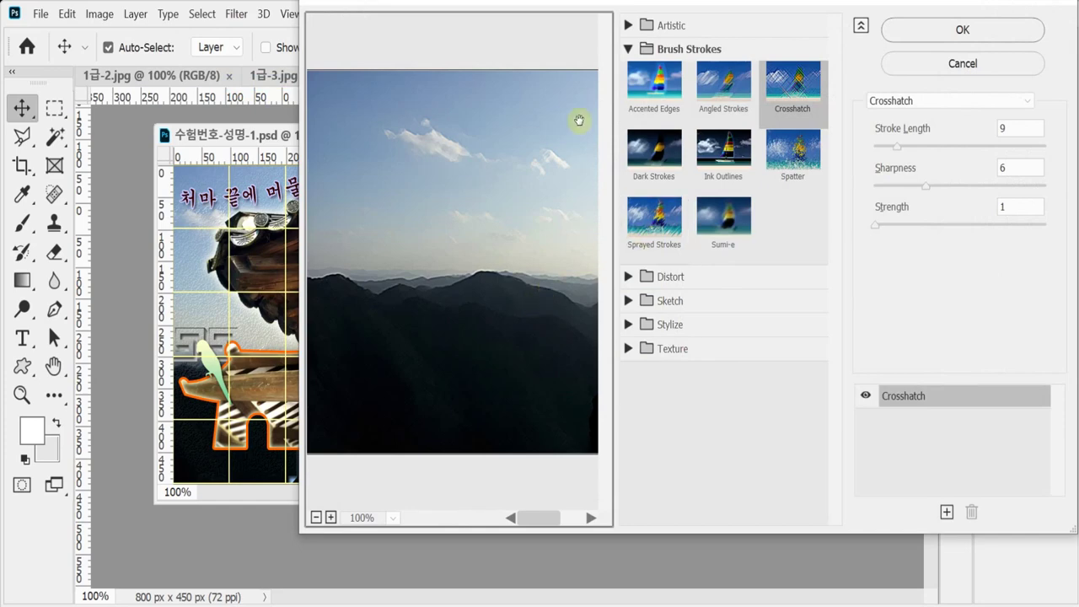
pyautogui.click(628, 26)
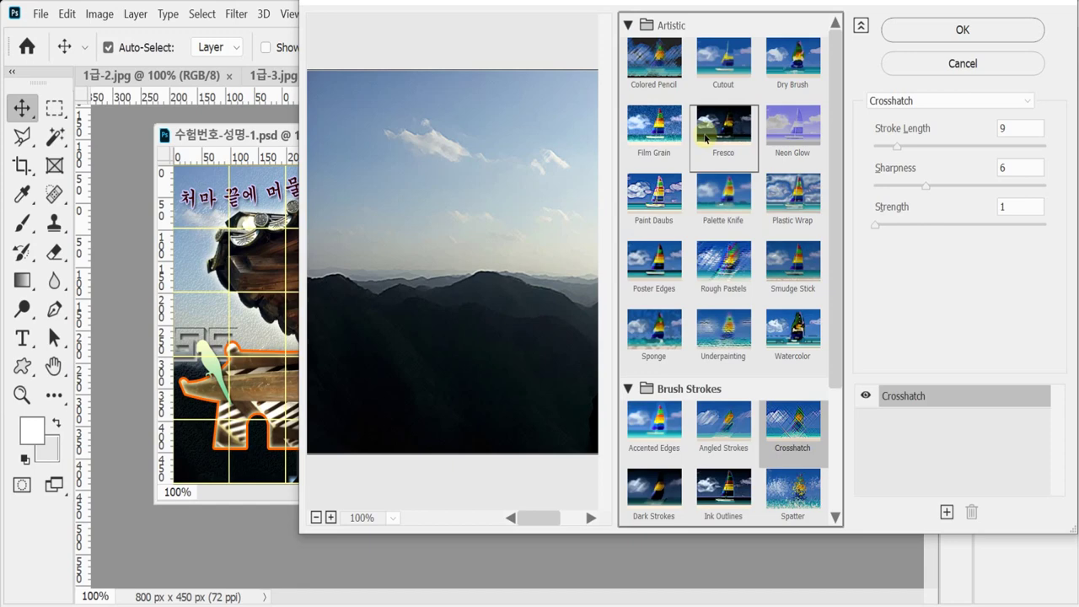
pyautogui.click(725, 266)
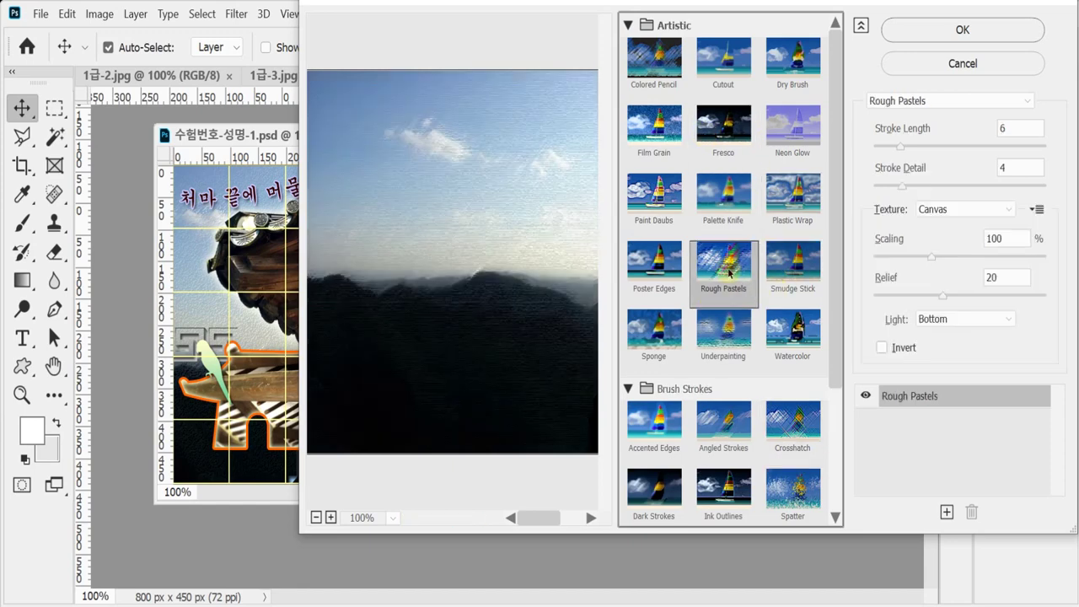
pyautogui.click(993, 32)
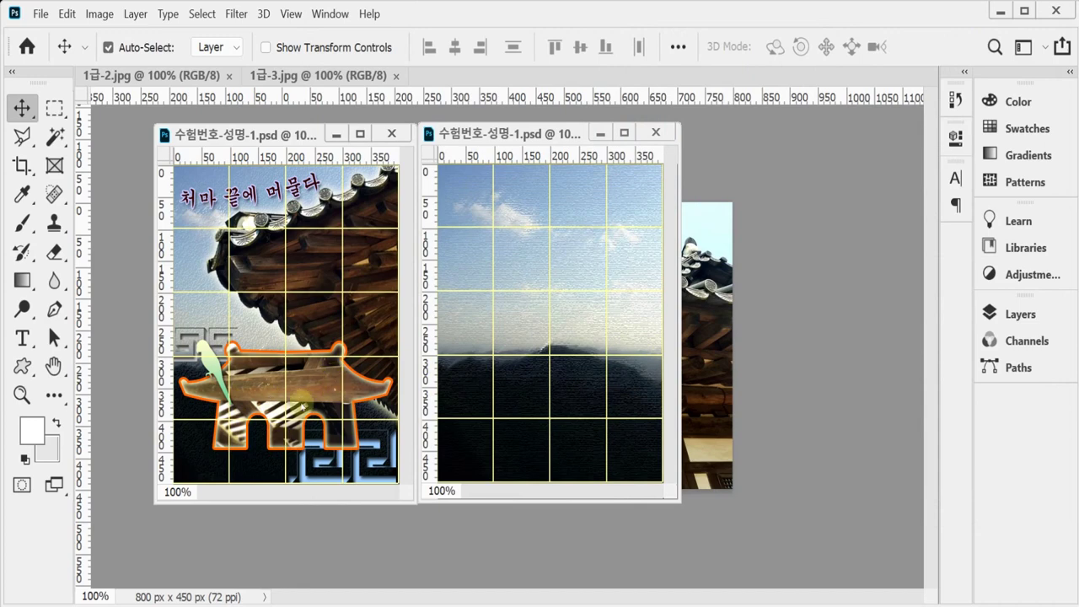
# Activate the Pen tool and keep its drawing mode set to Path.
pyautogui.click(54, 309)
pyautogui.click(117, 310)
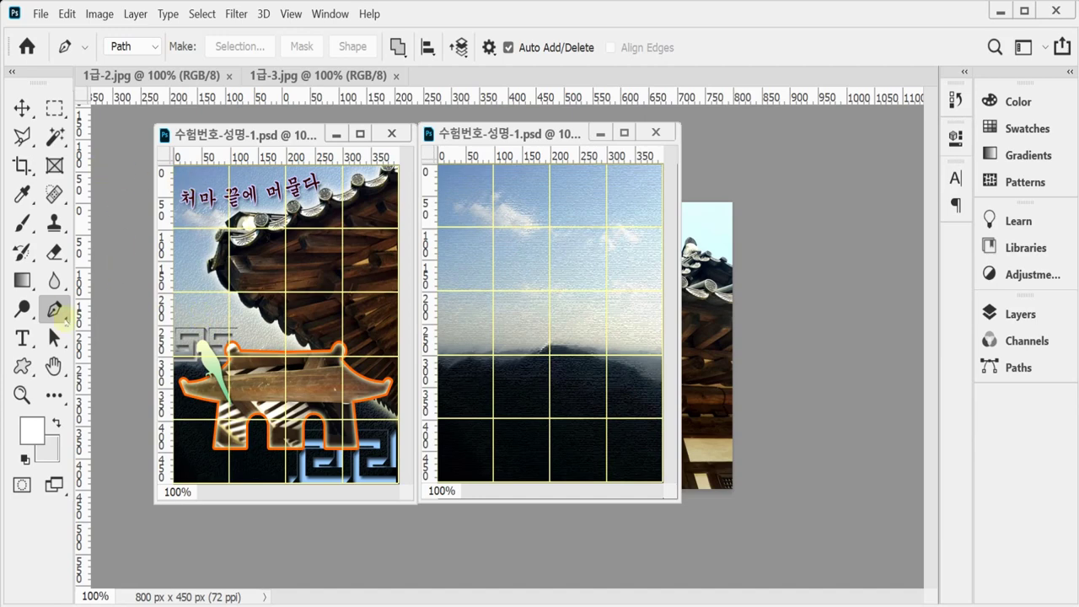
pyautogui.click(21, 365)
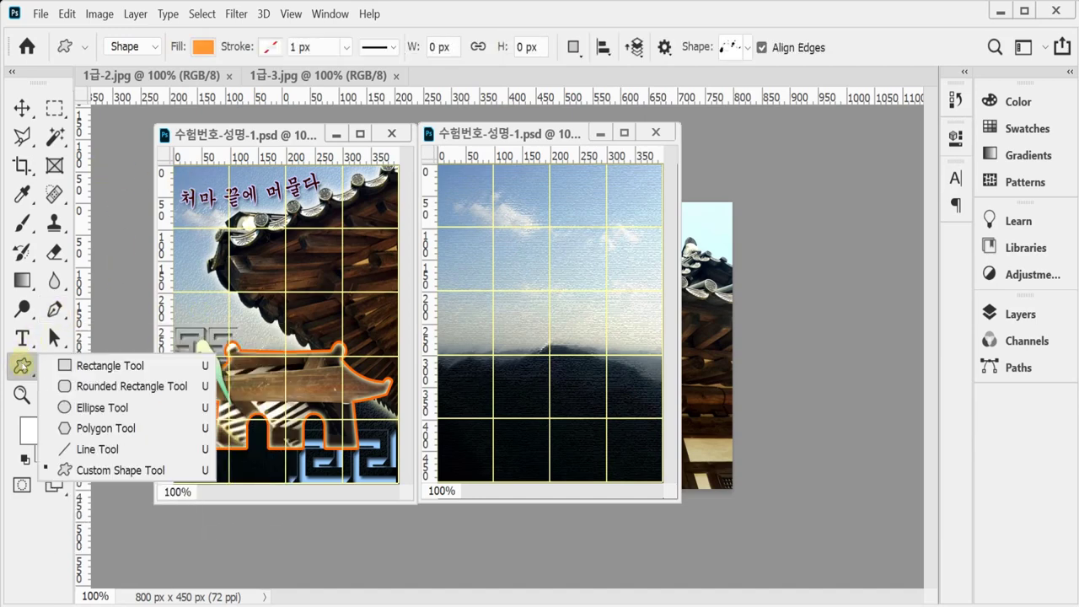
pyautogui.click(55, 310)
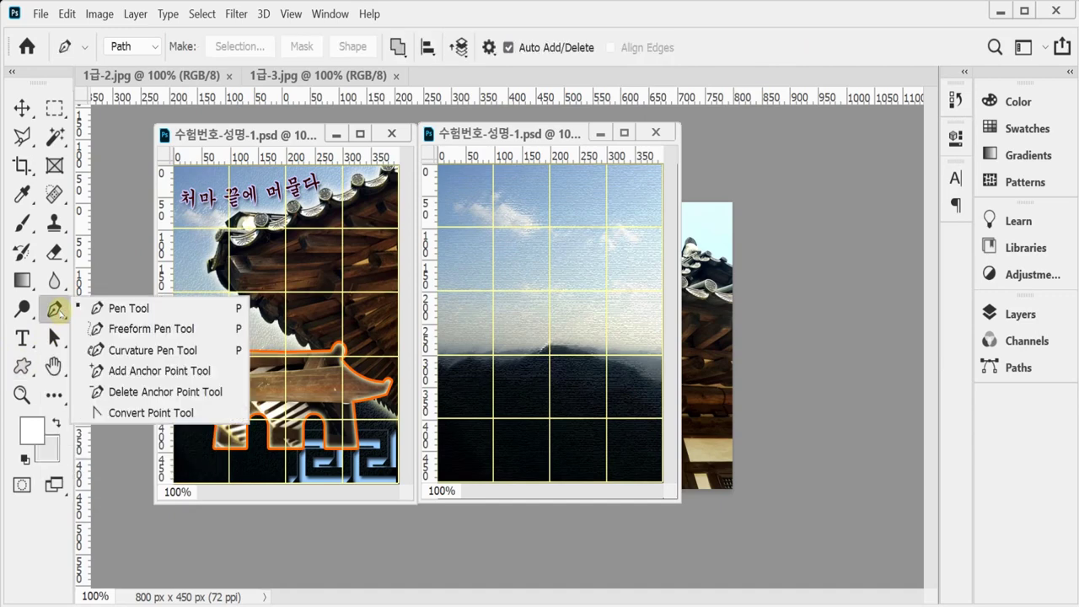
pyautogui.click(58, 311)
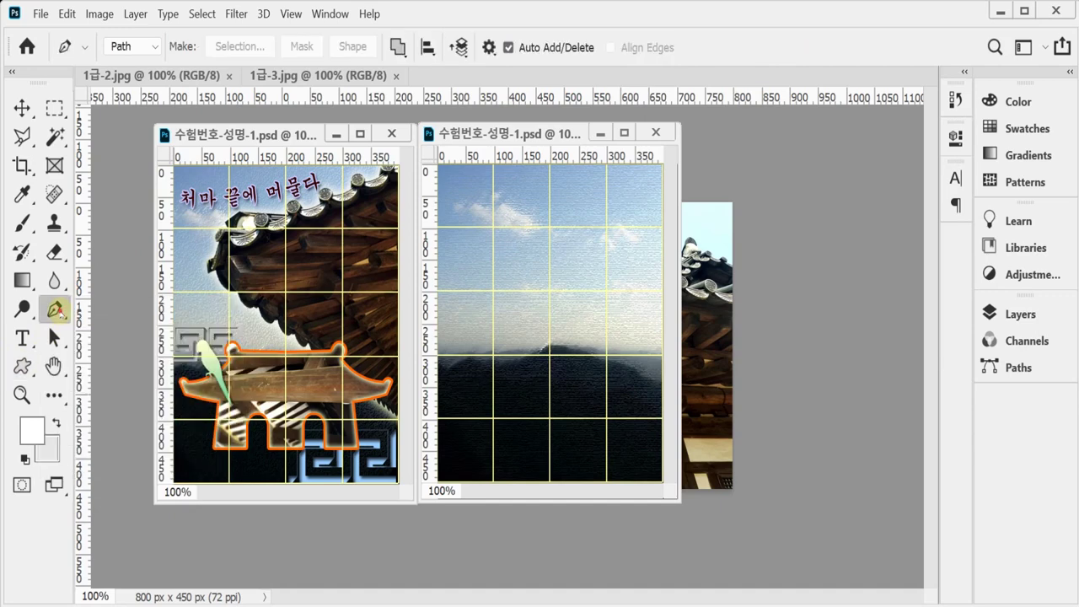
pyautogui.click(149, 46)
pyautogui.click(146, 45)
pyautogui.click(135, 48)
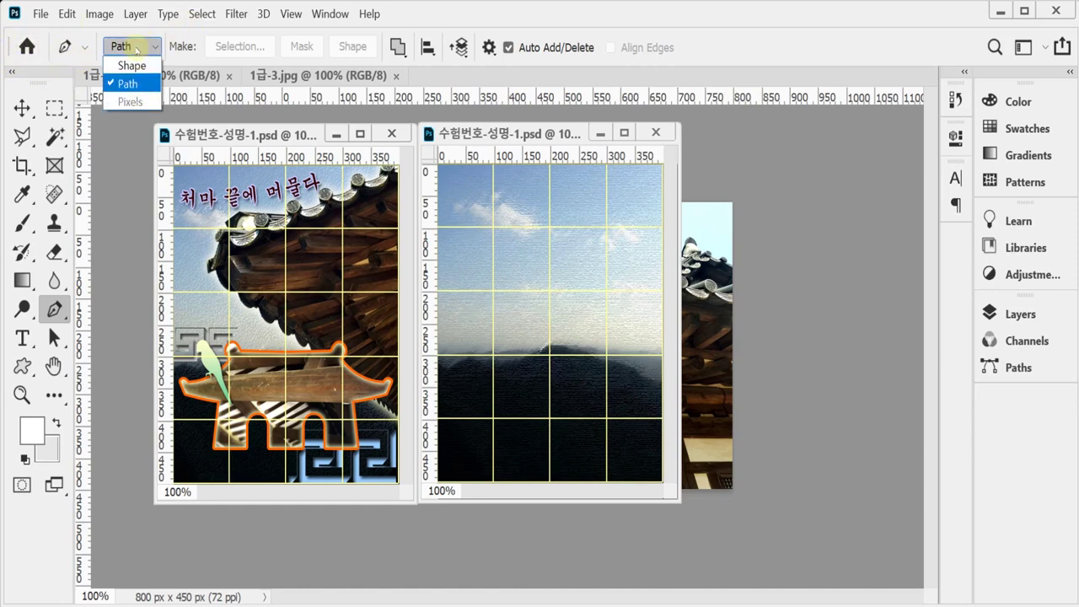
pyautogui.click(137, 48)
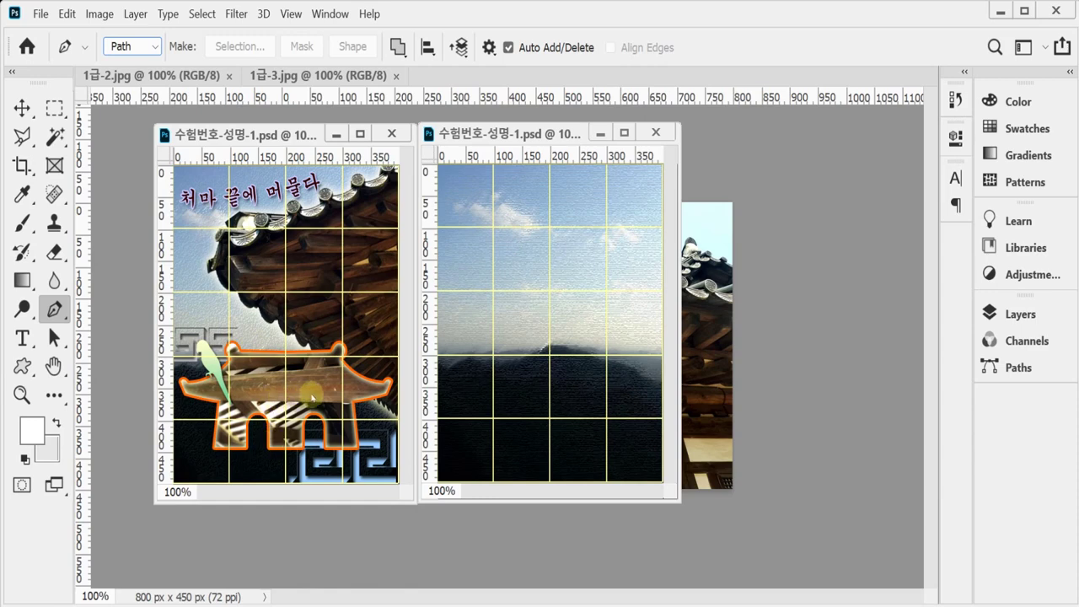
pyautogui.click(549, 352)
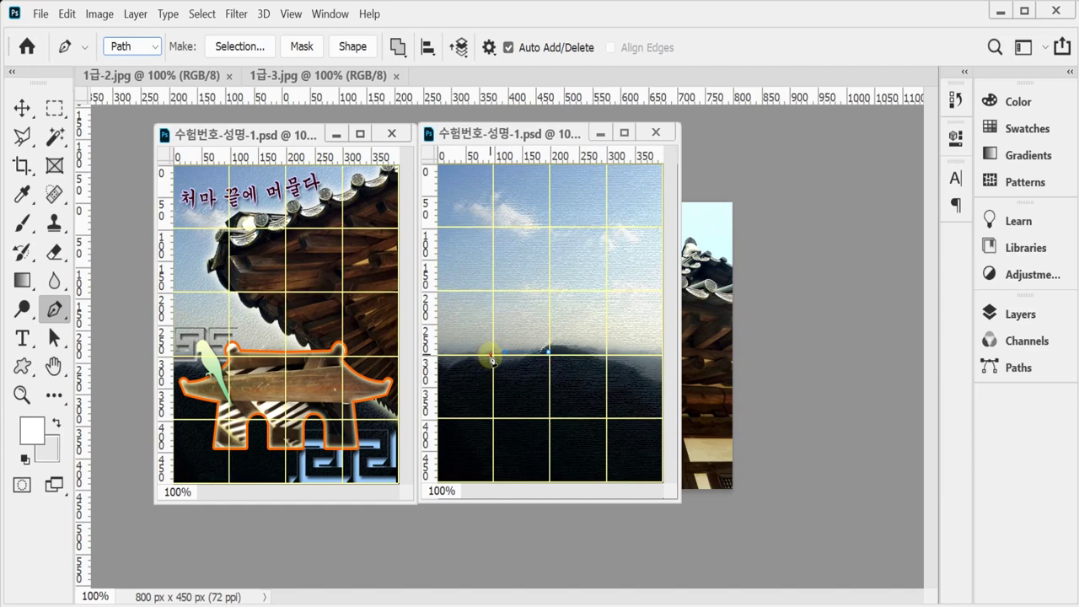
pyautogui.moveTo(490, 357); pyautogui.dragTo(496, 375)
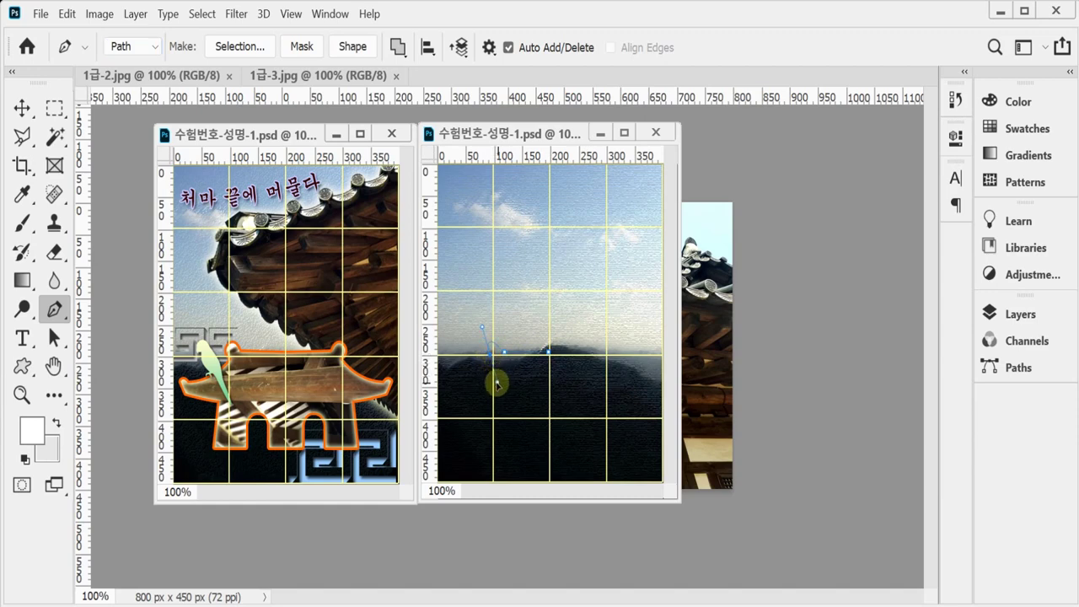
pyautogui.click(496, 384)
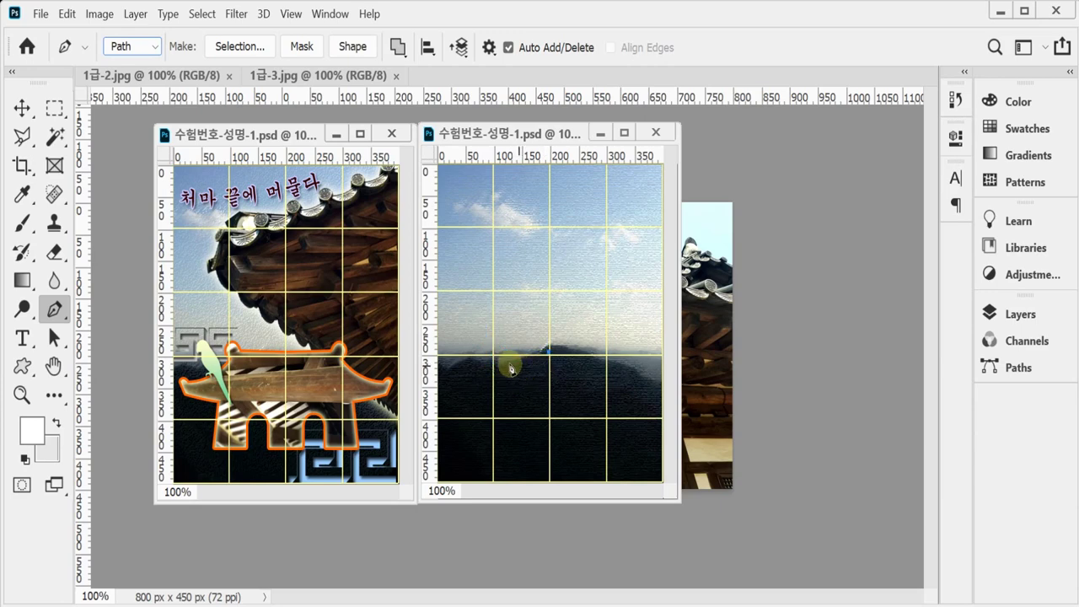
# Arrange the reference and working document windows side by side, both enlarged to 200% around the gate area.
pyautogui.moveTo(268, 135); pyautogui.dragTo(224, 129)
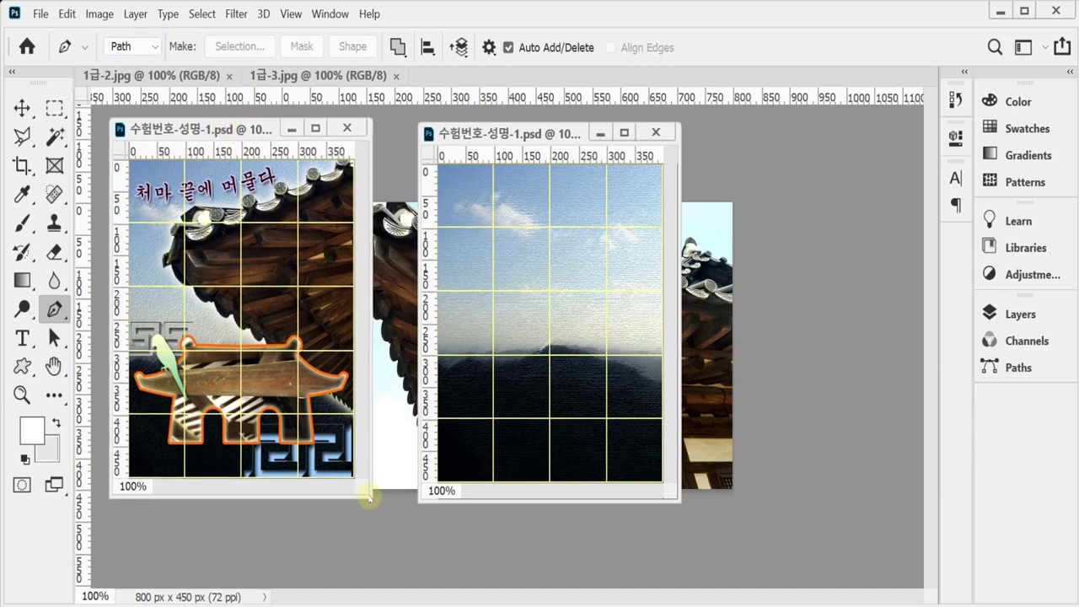
pyautogui.scroll(1, 273, 397)
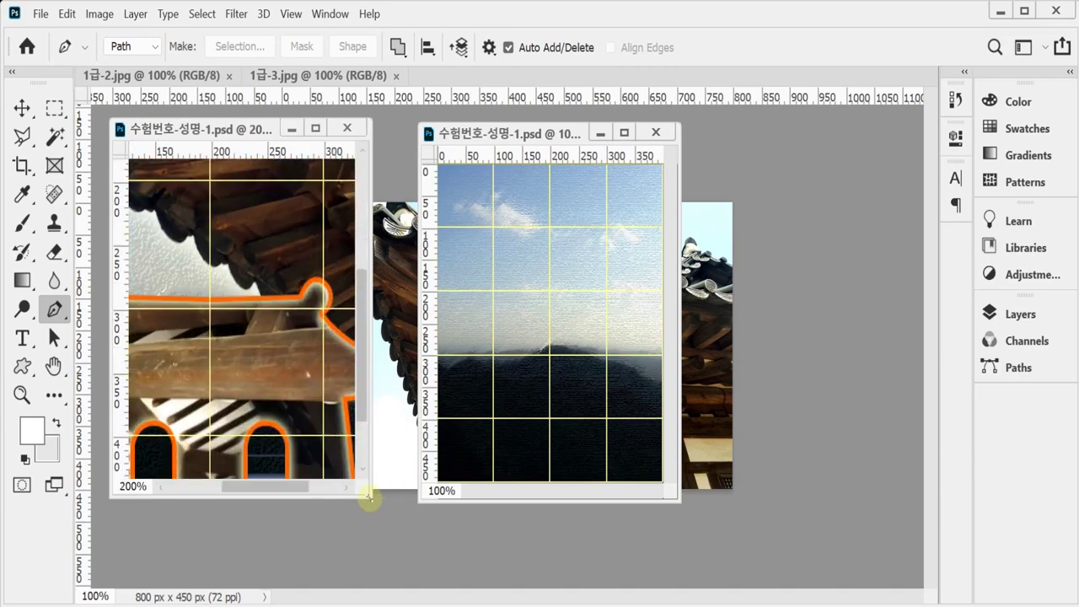
pyautogui.moveTo(369, 500); pyautogui.dragTo(483, 559)
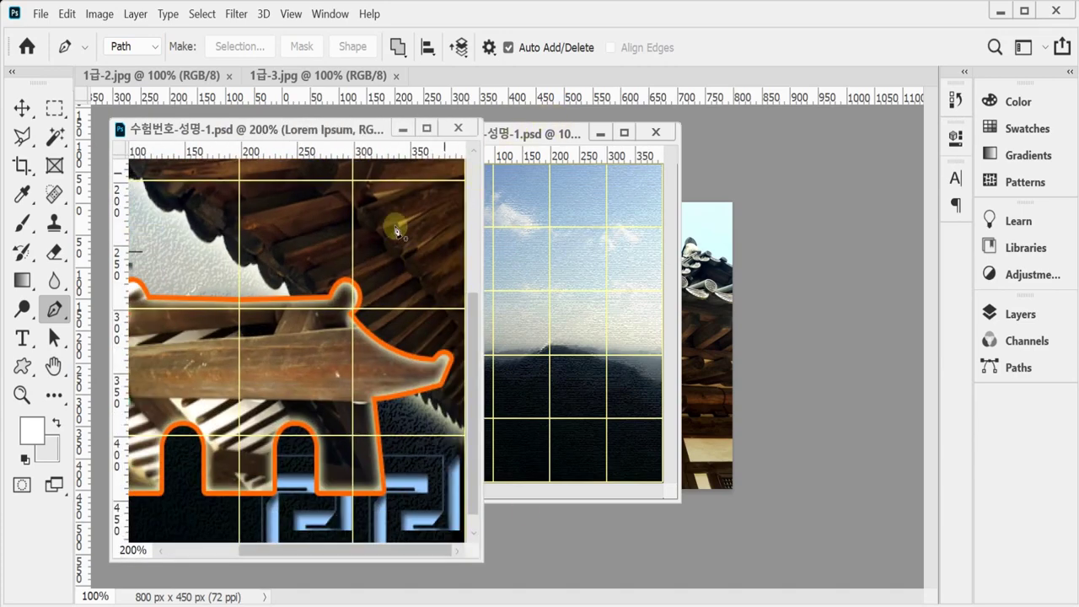
pyautogui.hscroll(-5, 373, 357)
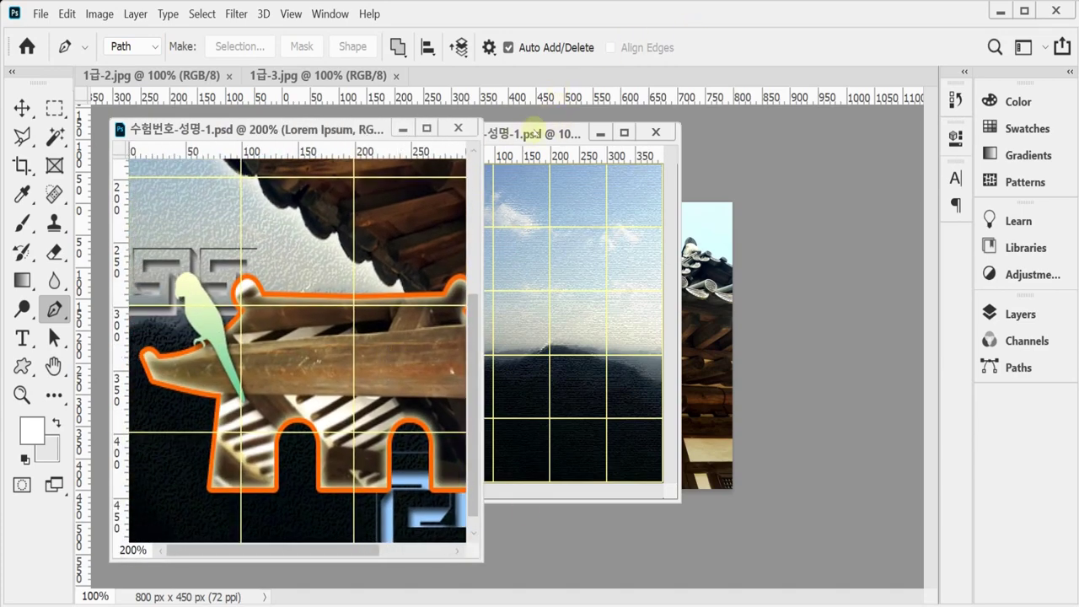
pyautogui.moveTo(533, 133); pyautogui.dragTo(597, 129)
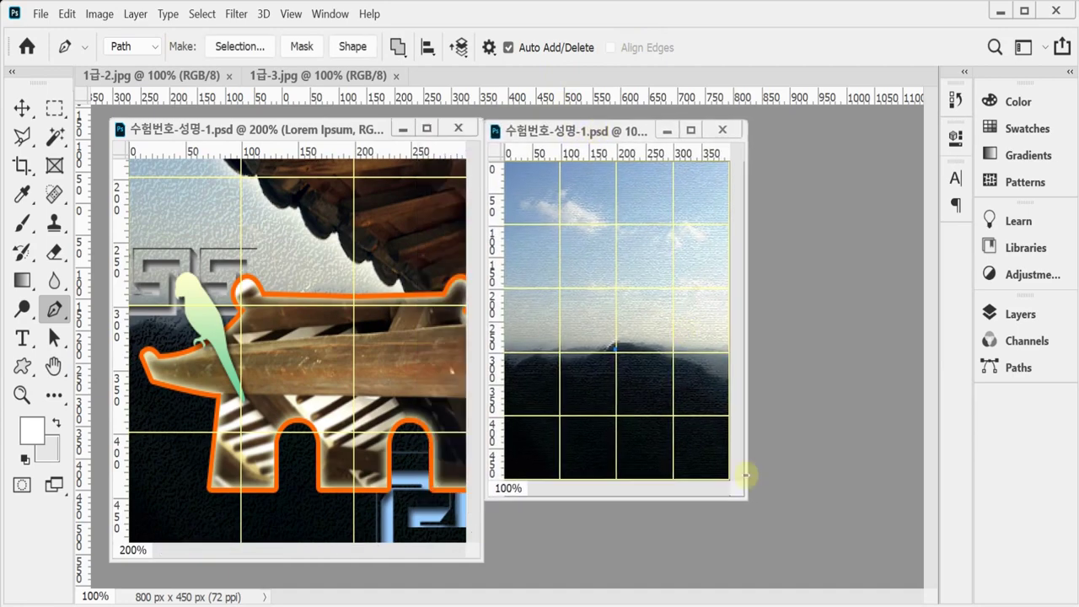
pyautogui.moveTo(745, 505); pyautogui.dragTo(879, 563)
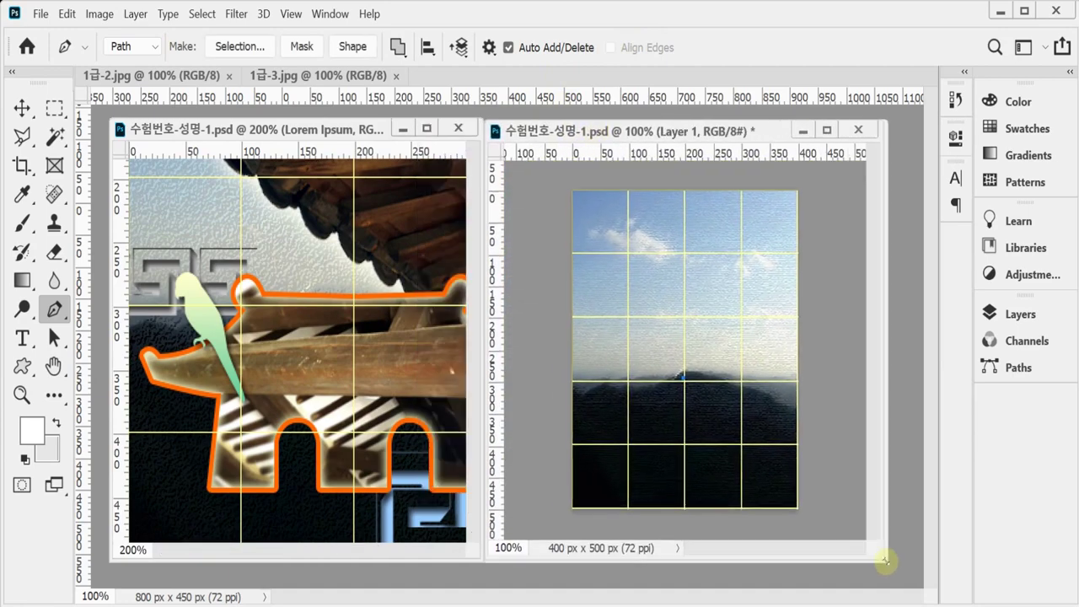
pyautogui.keyDown('ctrl'); pyautogui.click(648, 375); pyautogui.keyUp('ctrl')
pyautogui.moveTo(686, 374); pyautogui.dragTo(684, 328)
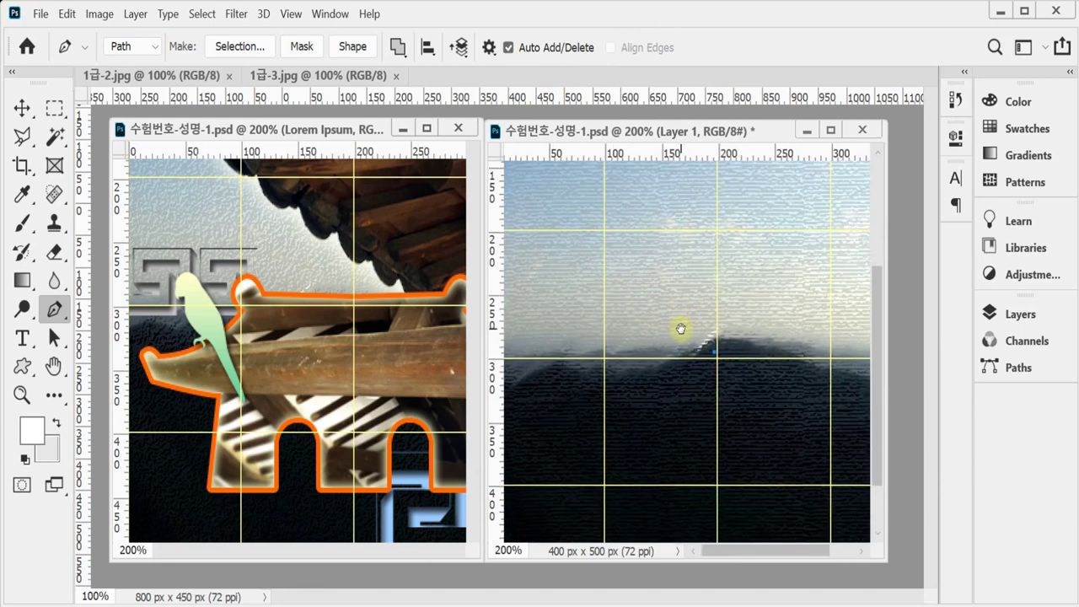
pyautogui.moveTo(704, 434); pyautogui.dragTo(692, 380)
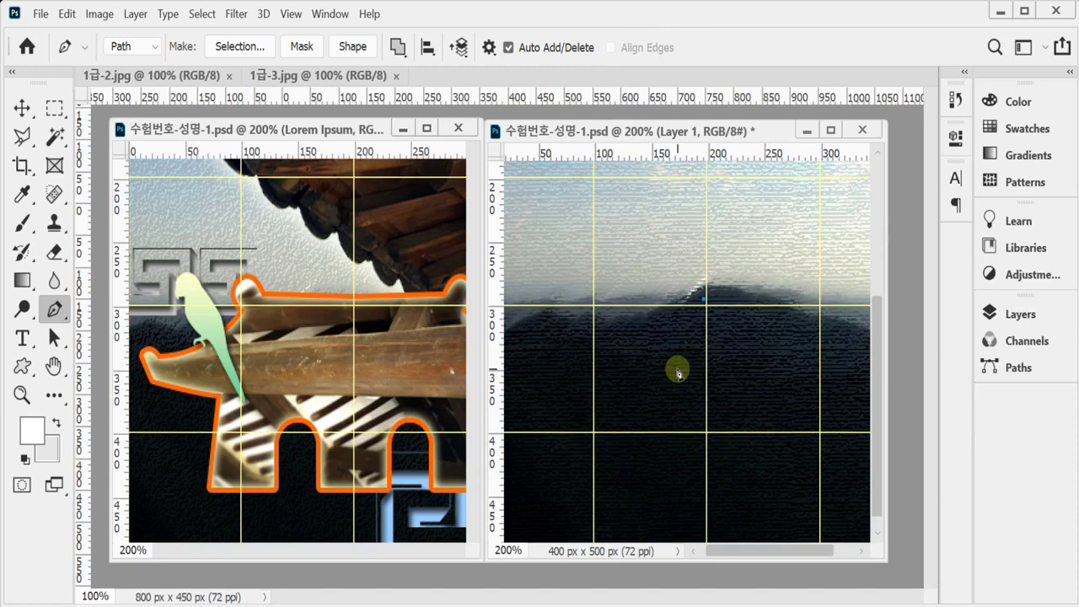
pyautogui.moveTo(705, 365); pyautogui.dragTo(729, 361)
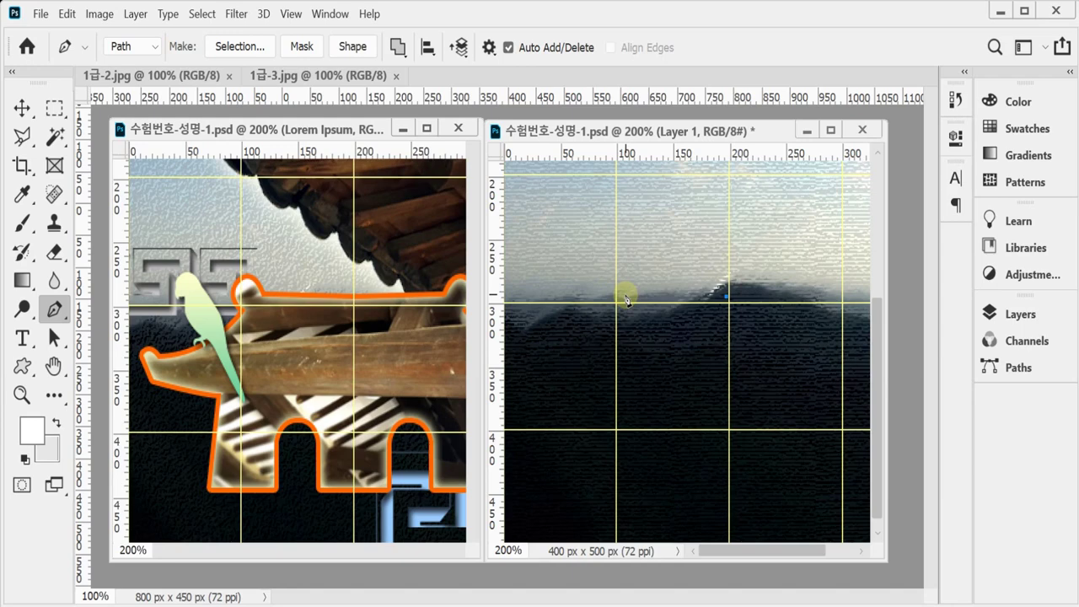
# Extend the pen path along the left half of the roof, curving around the ridge knob and the upturned eave tip.
pyautogui.click(632, 298)
pyautogui.moveTo(632, 297); pyautogui.dragTo(596, 291)
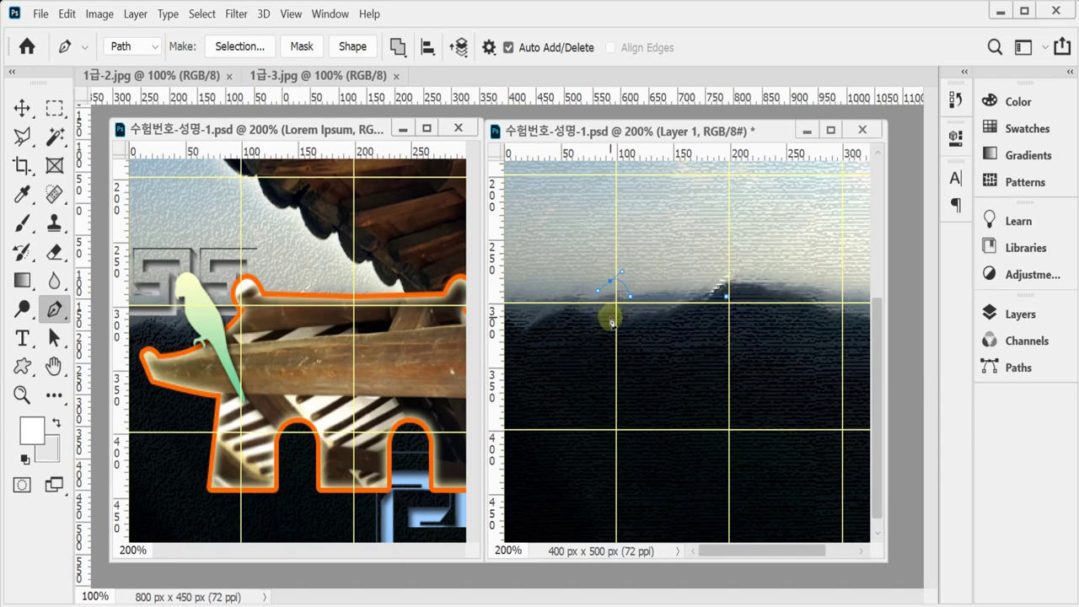
pyautogui.moveTo(611, 319); pyautogui.dragTo(619, 329)
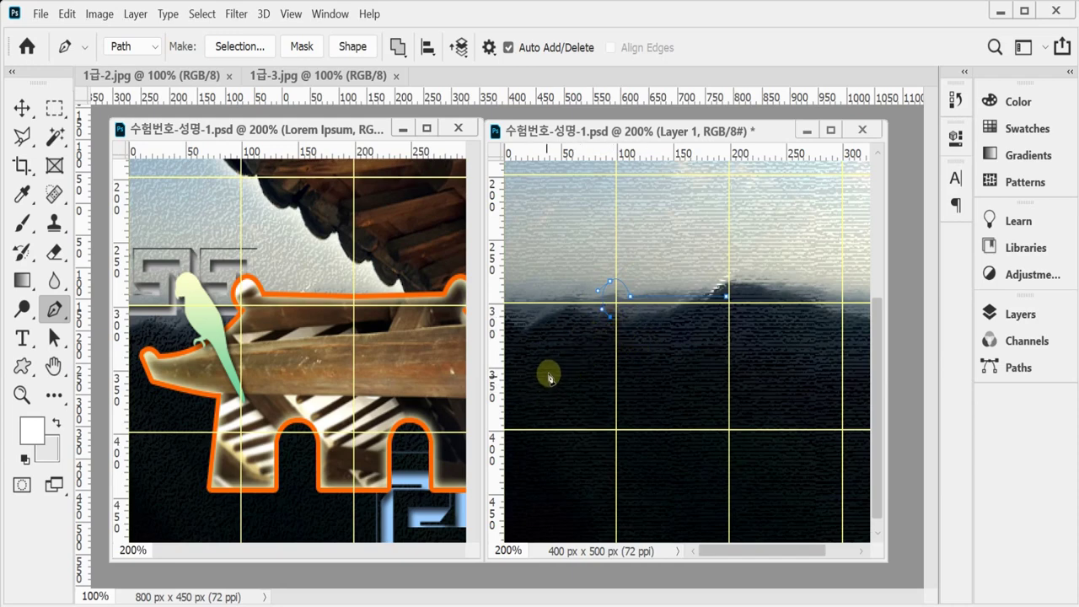
pyautogui.moveTo(547, 369); pyautogui.dragTo(523, 380)
pyautogui.moveTo(523, 362); pyautogui.dragTo(514, 370)
pyautogui.moveTo(533, 398); pyautogui.dragTo(538, 408)
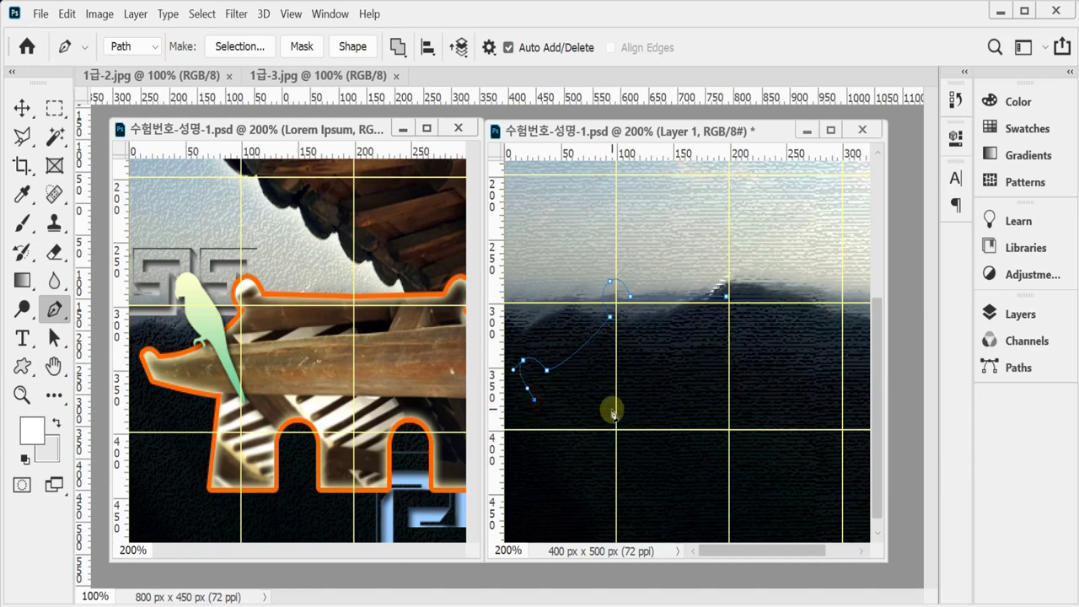
# Continue the path down the left wall, along the base and around the arched doorway to the centre guide.
pyautogui.click(598, 409)
pyautogui.click(585, 498)
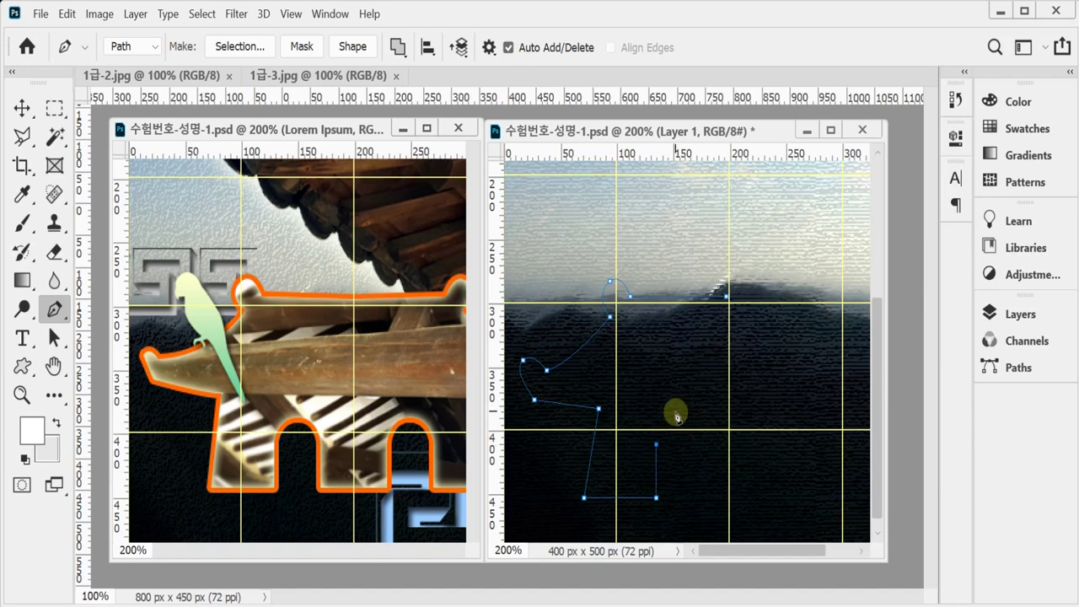
pyautogui.moveTo(680, 415); pyautogui.dragTo(707, 416)
pyautogui.click(696, 447)
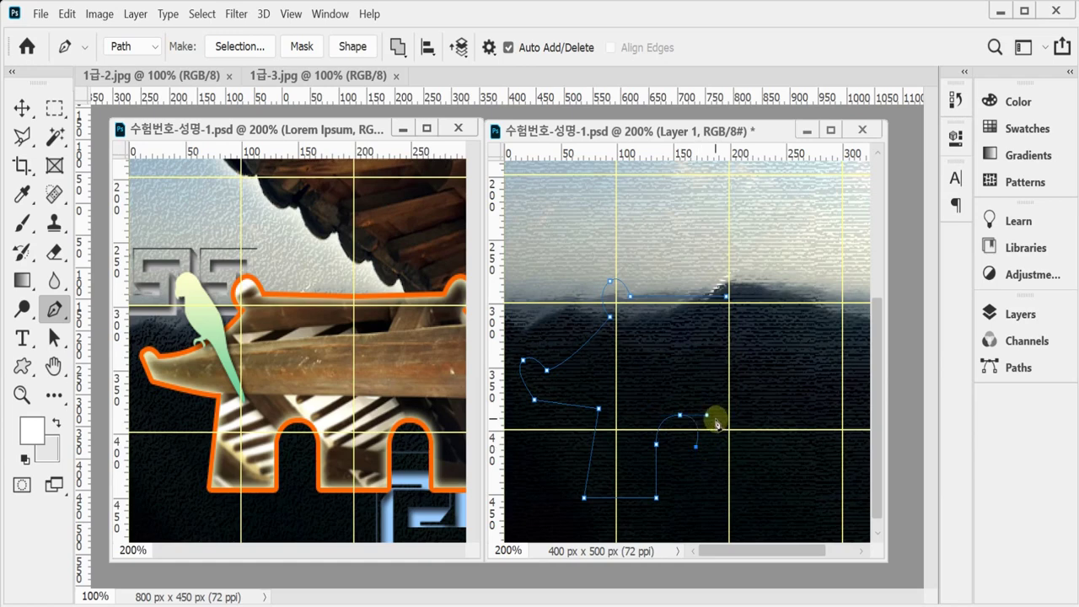
pyautogui.moveTo(708, 414); pyautogui.dragTo(702, 419)
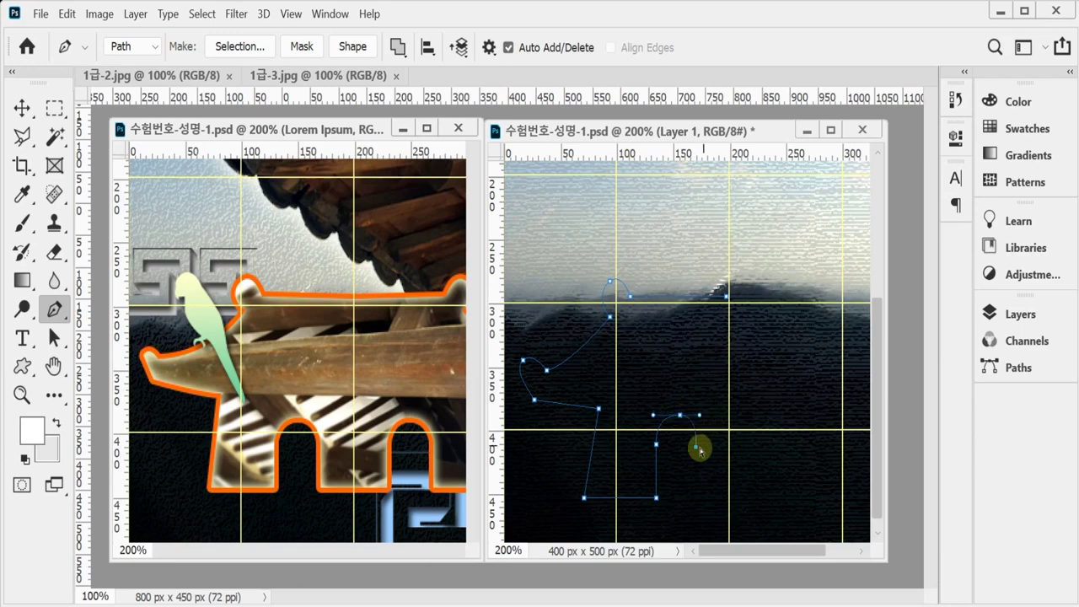
pyautogui.click(695, 448)
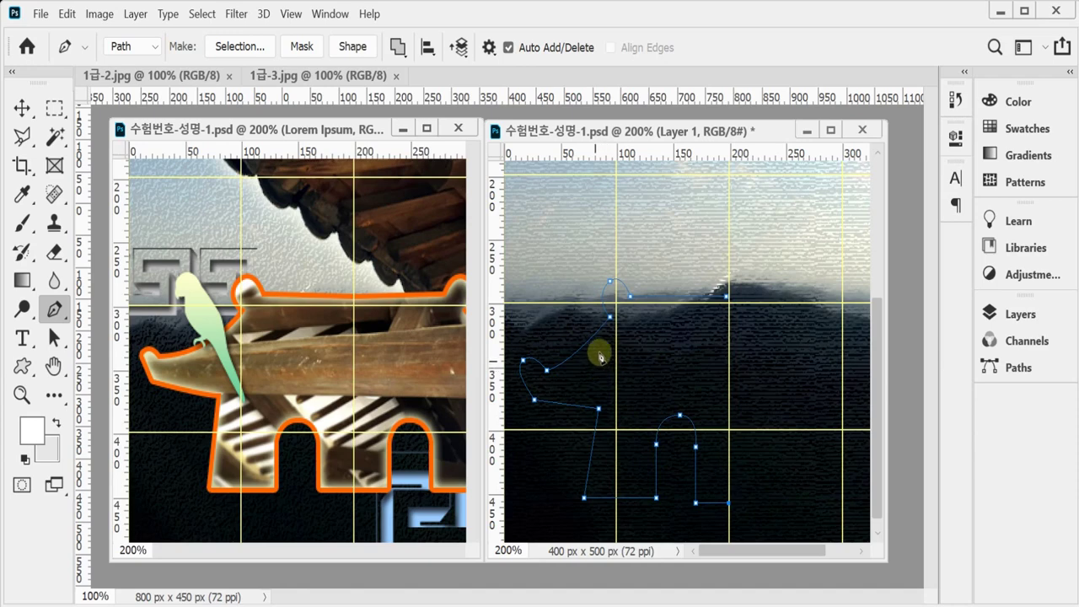
# Reposition the anchors around the left eave tip and wall top, and line up the two open ends with the centre guide.
pyautogui.moveTo(513, 406); pyautogui.dragTo(542, 360)
pyautogui.moveTo(597, 408); pyautogui.dragTo(590, 400)
pyautogui.click(529, 389)
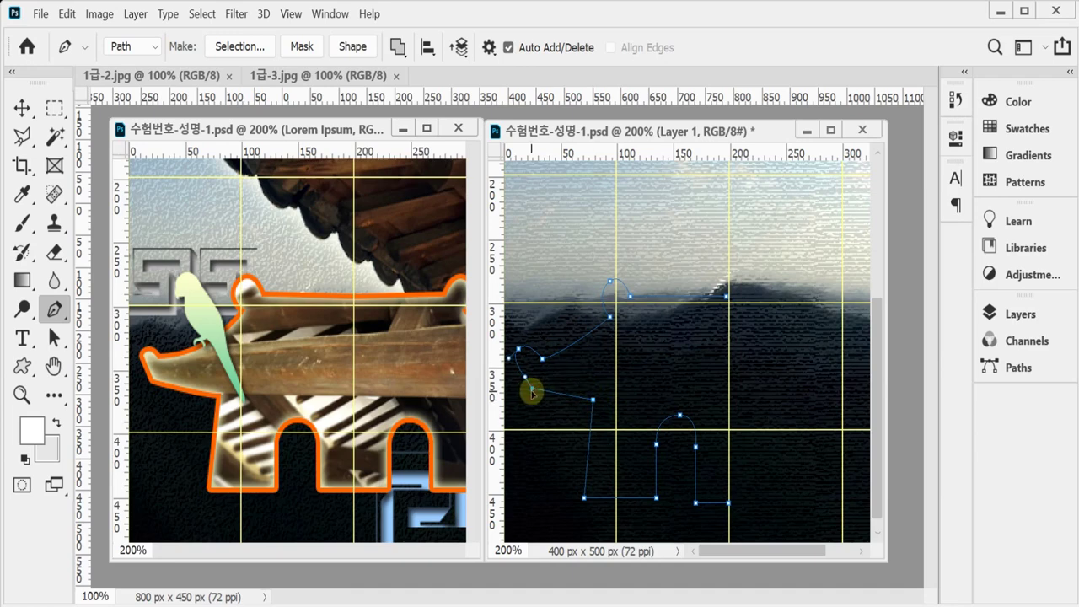
pyautogui.moveTo(511, 356)
pyautogui.mouseDown()
pyautogui.moveTo(537, 391)
pyautogui.moveTo(539, 366)
pyautogui.moveTo(521, 352)
pyautogui.mouseUp()
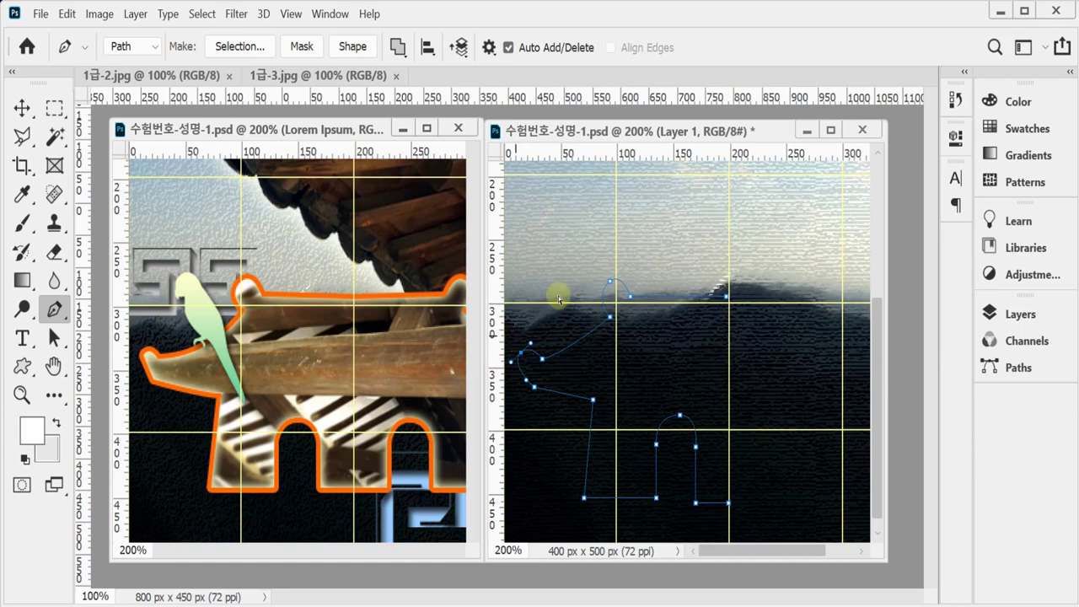
pyautogui.click(609, 282)
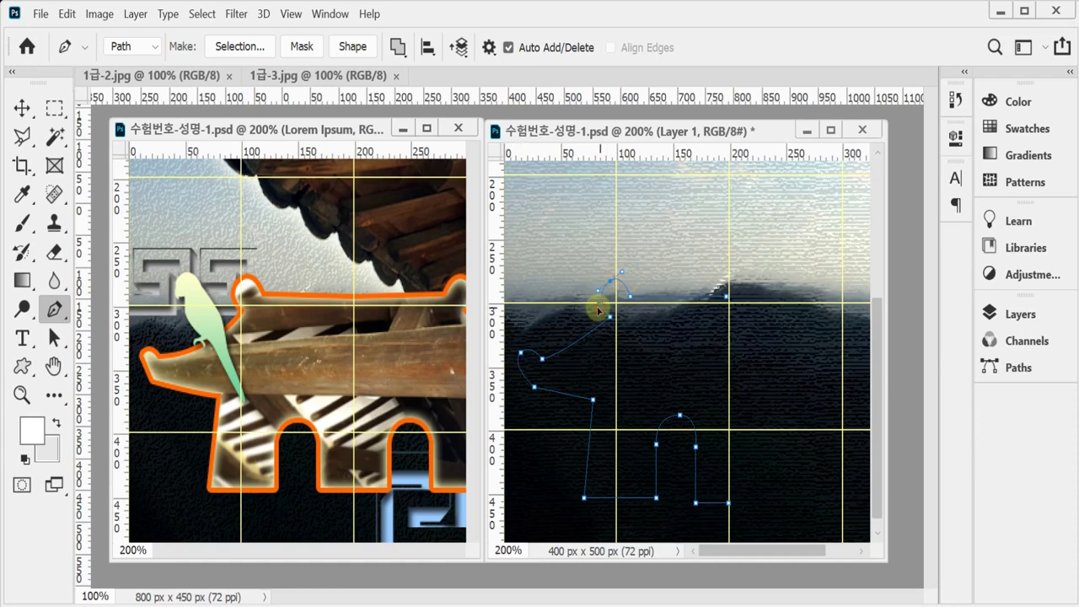
pyautogui.moveTo(717, 270); pyautogui.dragTo(732, 507)
pyautogui.hotkey('ctrl', 'z')
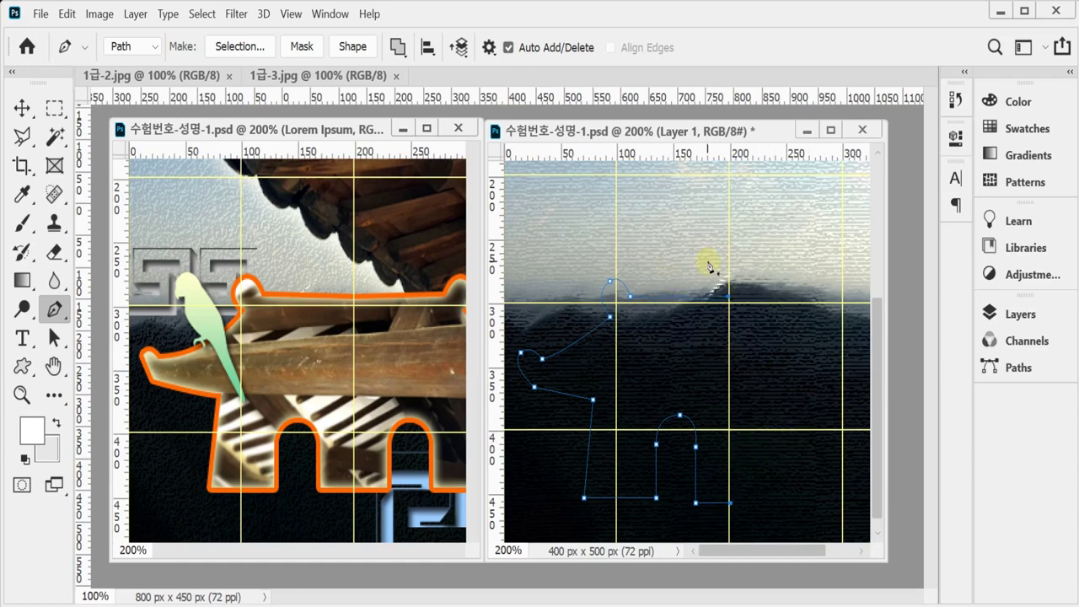
# Select the whole half-gate path with the Path Selection tool.
pyautogui.click(53, 338)
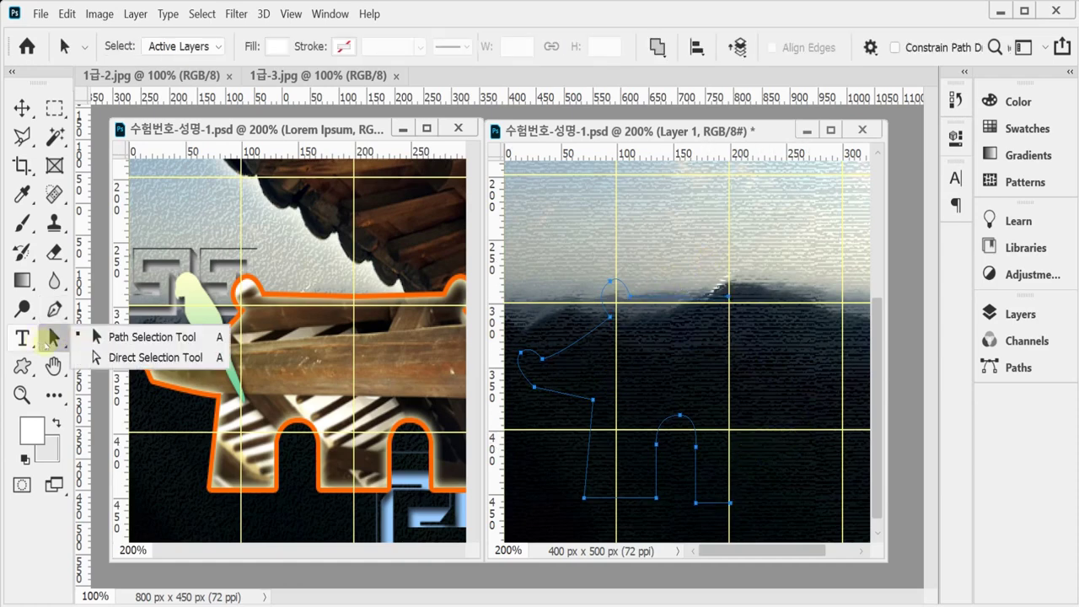
pyautogui.click(126, 336)
pyautogui.moveTo(566, 241); pyautogui.dragTo(651, 381)
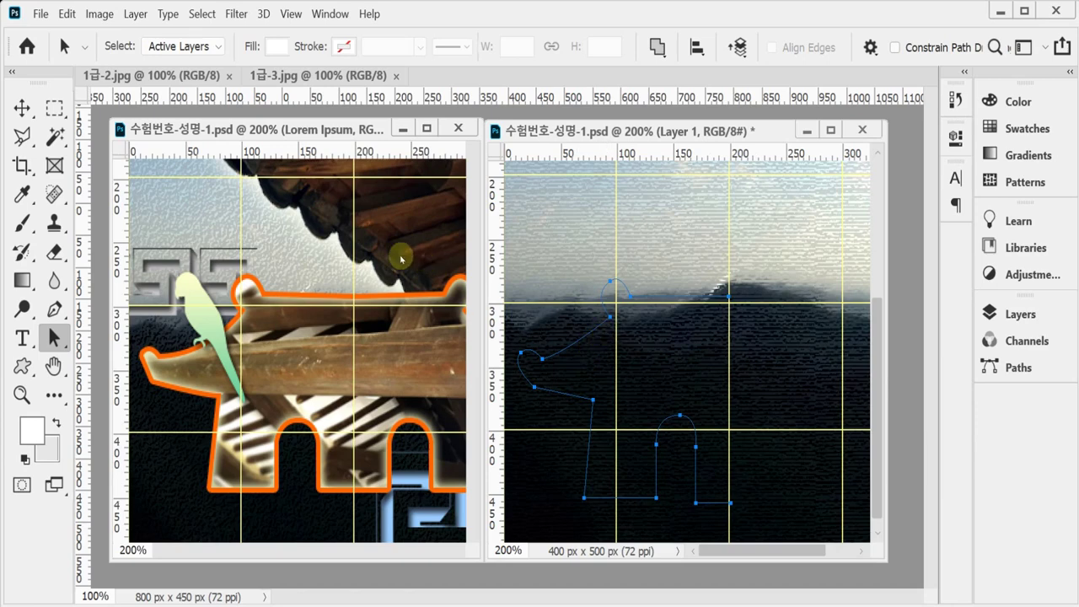
# Use the Direct Selection tool to pick the gate's base anchors and nudge the centre pillar's pair up level with the others.
pyautogui.rightClick(51, 338)
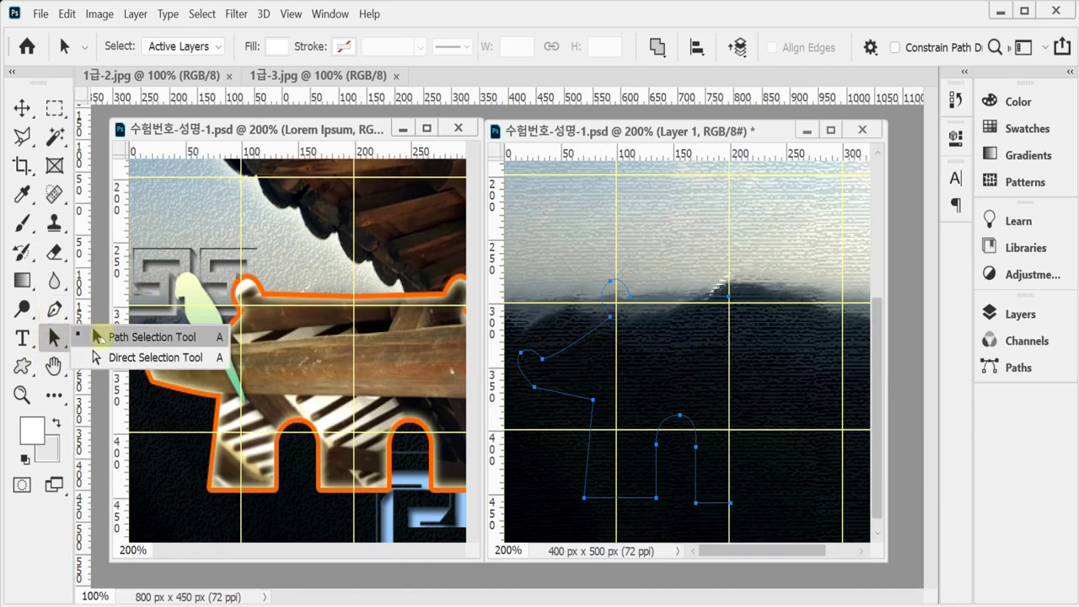
pyautogui.click(110, 357)
pyautogui.moveTo(565, 484); pyautogui.dragTo(913, 511)
pyautogui.press('Down')
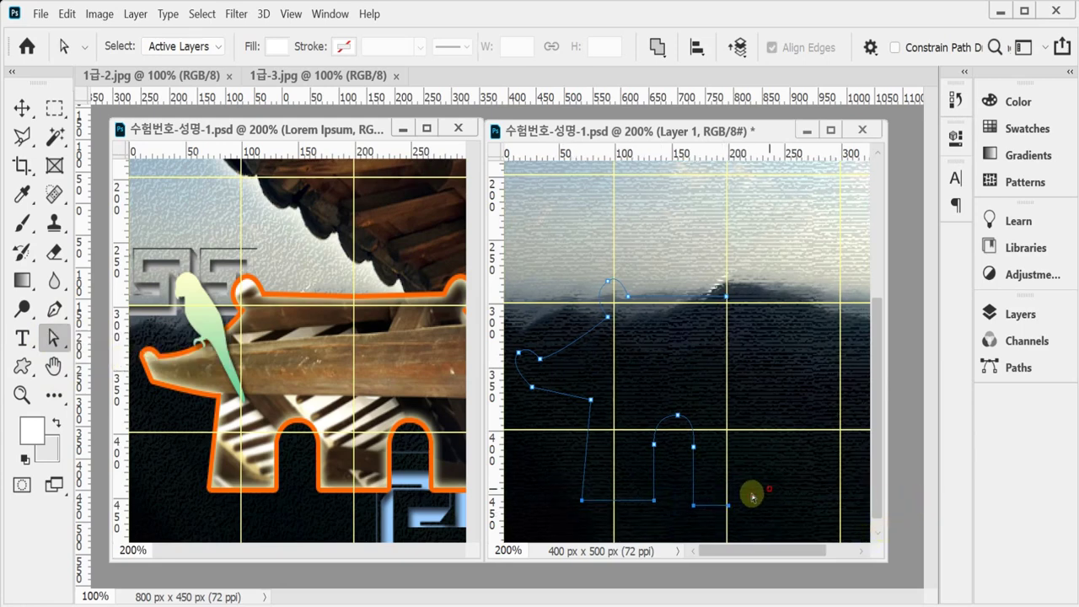
pyautogui.moveTo(752, 498); pyautogui.dragTo(686, 515)
pyautogui.press('Up')
pyautogui.press('Up')
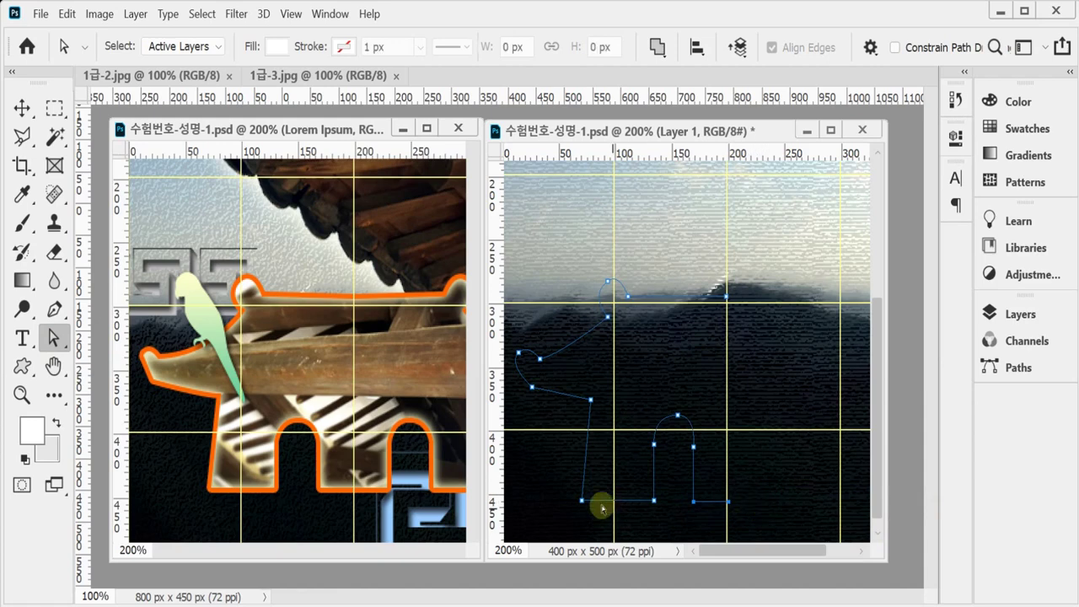
# Nudge all the anchors along the gate's base upward together in small increments and deselect them.
pyautogui.moveTo(552, 477); pyautogui.dragTo(761, 515)
pyautogui.press('Up')
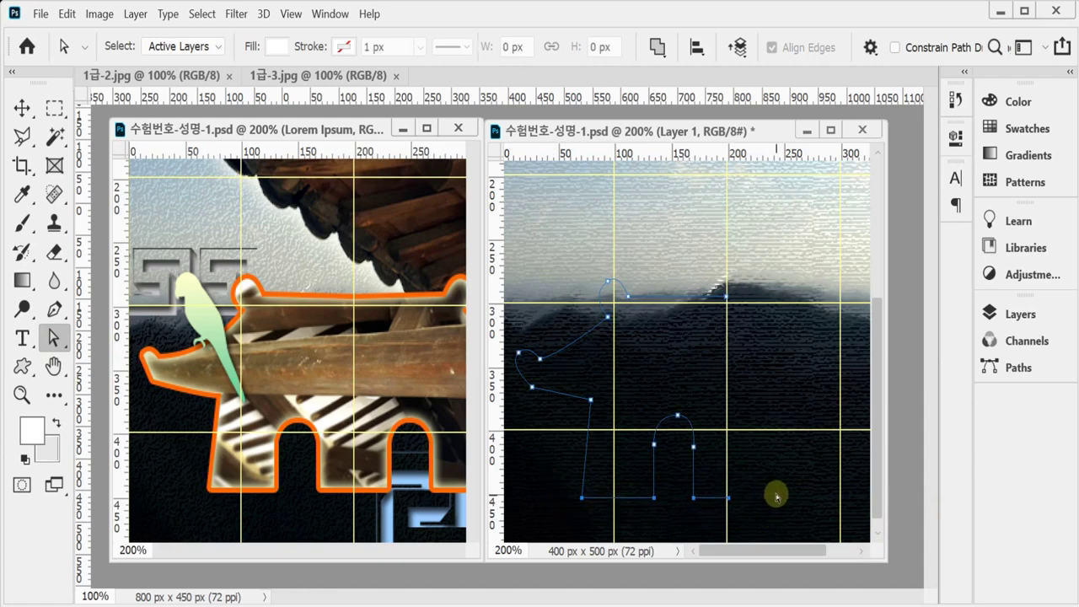
pyautogui.press('Up')
pyautogui.press('Up')
pyautogui.press('Up')
pyautogui.click(776, 491)
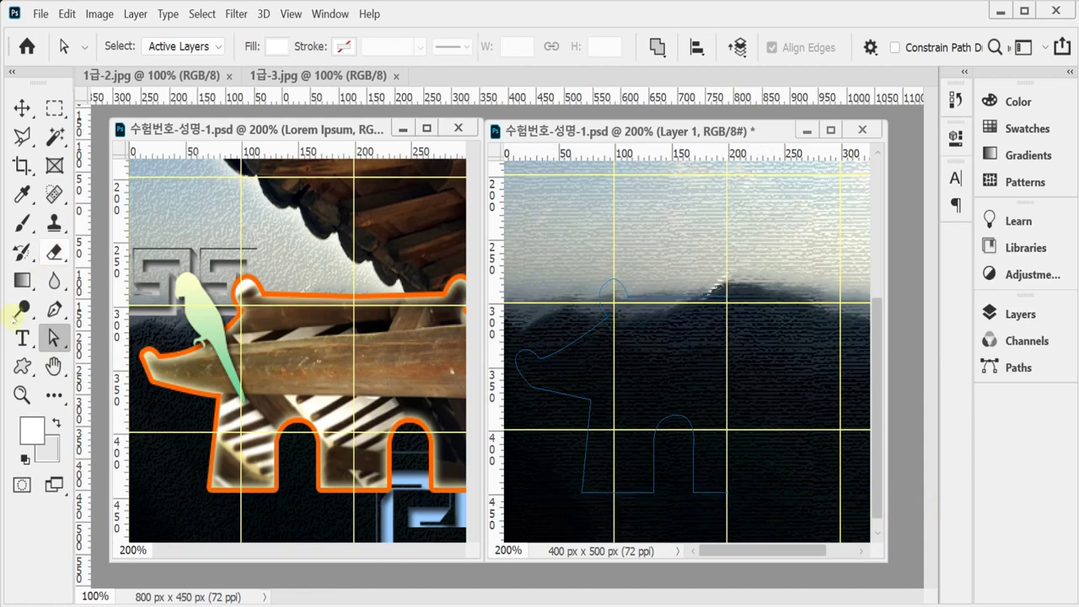
# Duplicate the entire half-gate path and flip the copy horizontally about its right edge on the centre guide.
pyautogui.rightClick(55, 338)
pyautogui.click(151, 336)
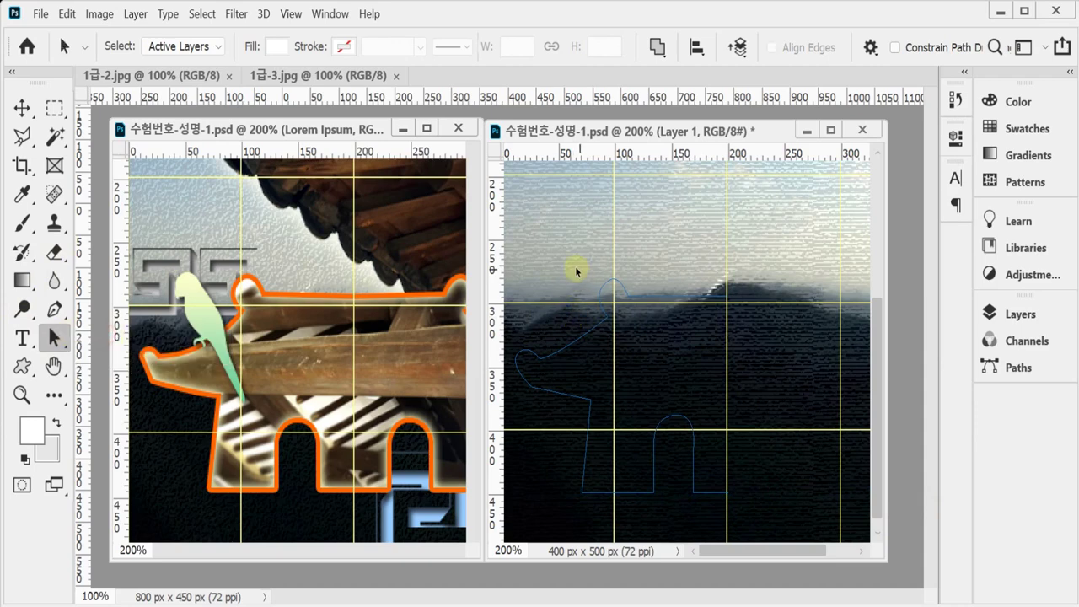
pyautogui.click(641, 361)
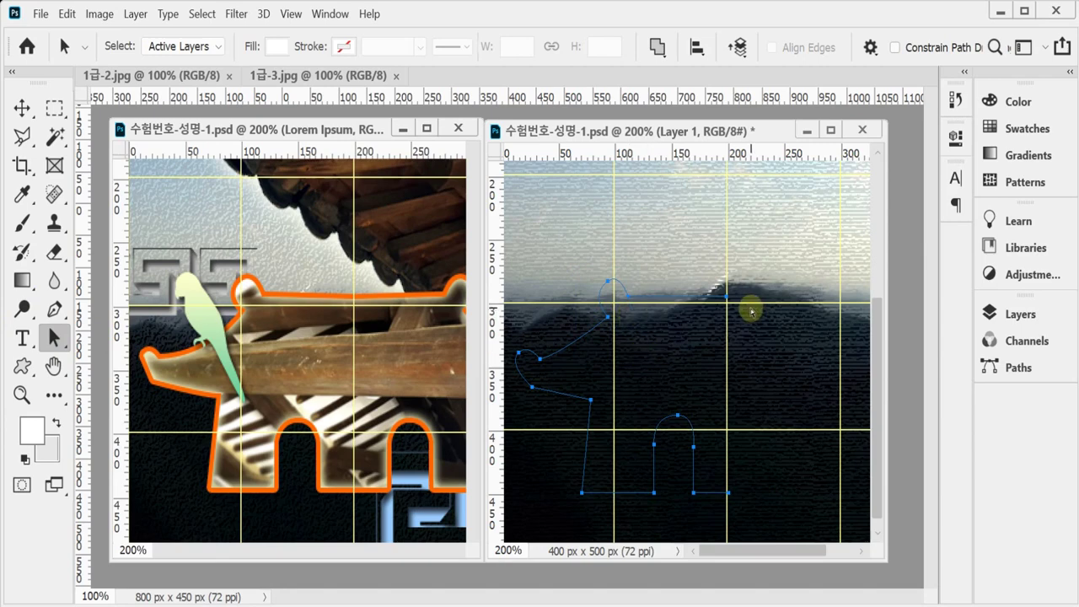
pyautogui.hotkey('ctrl', 't')
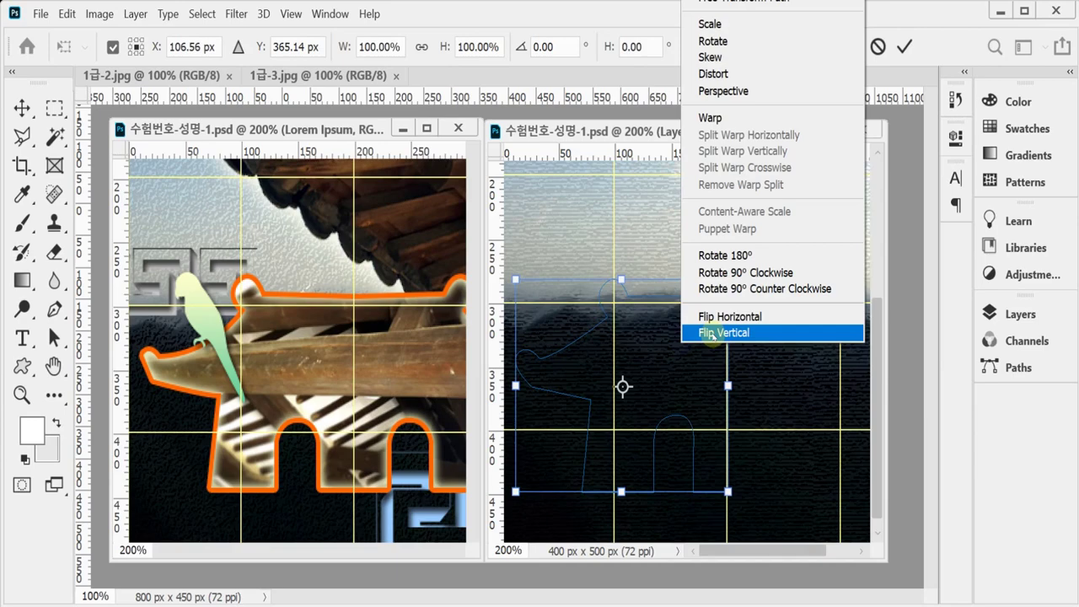
pyautogui.click(624, 386)
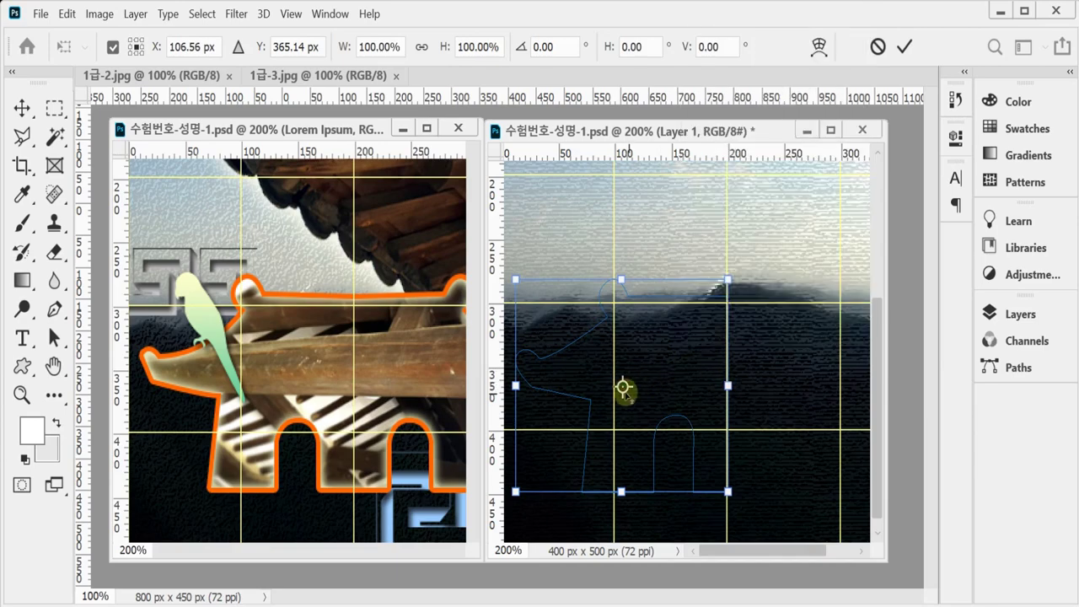
pyautogui.moveTo(624, 386); pyautogui.dragTo(729, 386)
pyautogui.rightClick(679, 336)
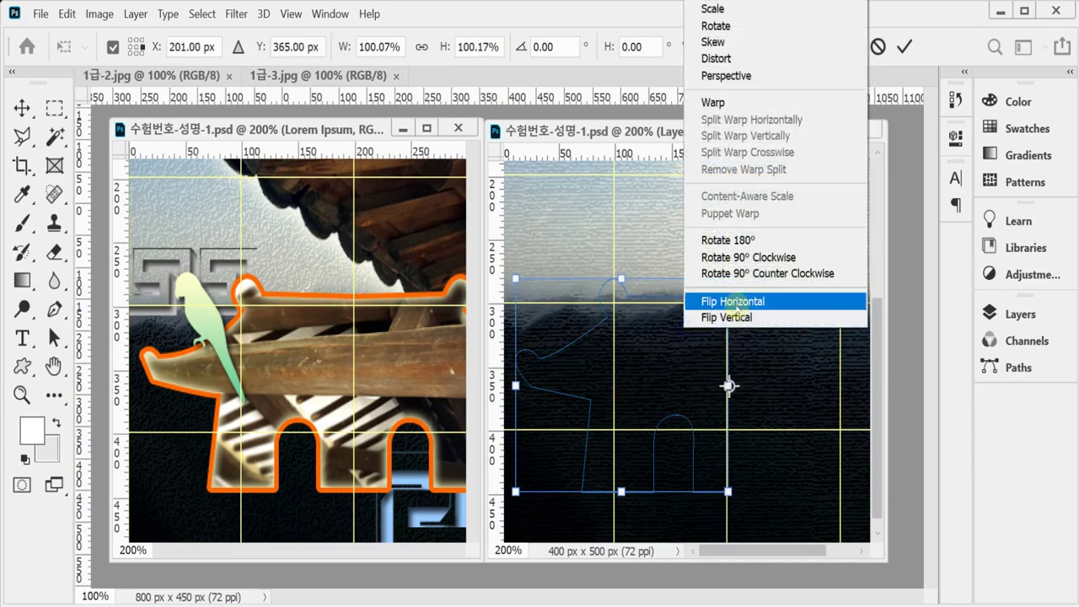
pyautogui.click(732, 302)
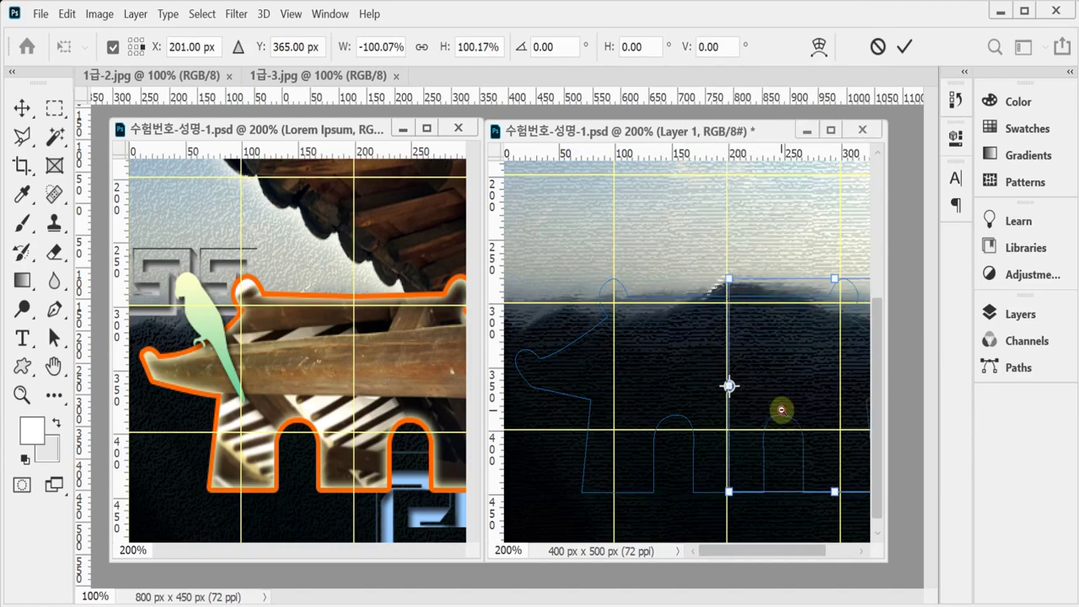
pyautogui.hotkey('ctrl', '-')
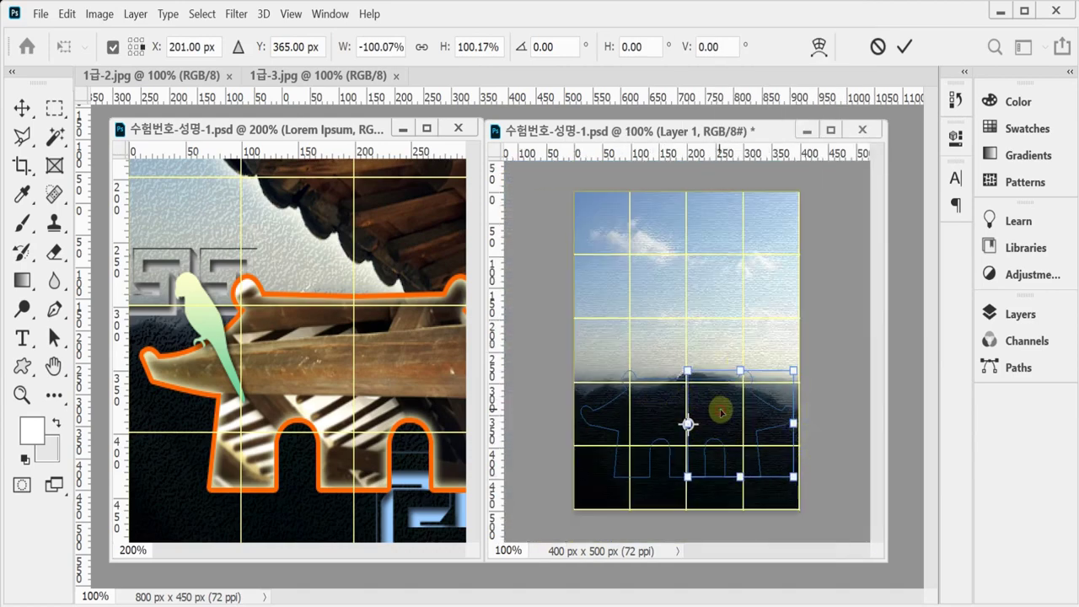
pyautogui.press('Return')
# Nudge the mirrored gate half leftward so its inner edge lines up with the centre guide and meets the original half.
pyautogui.press('a')
pyautogui.hotkey('ctrl', '+')
pyautogui.hotkey('ctrl', '+')
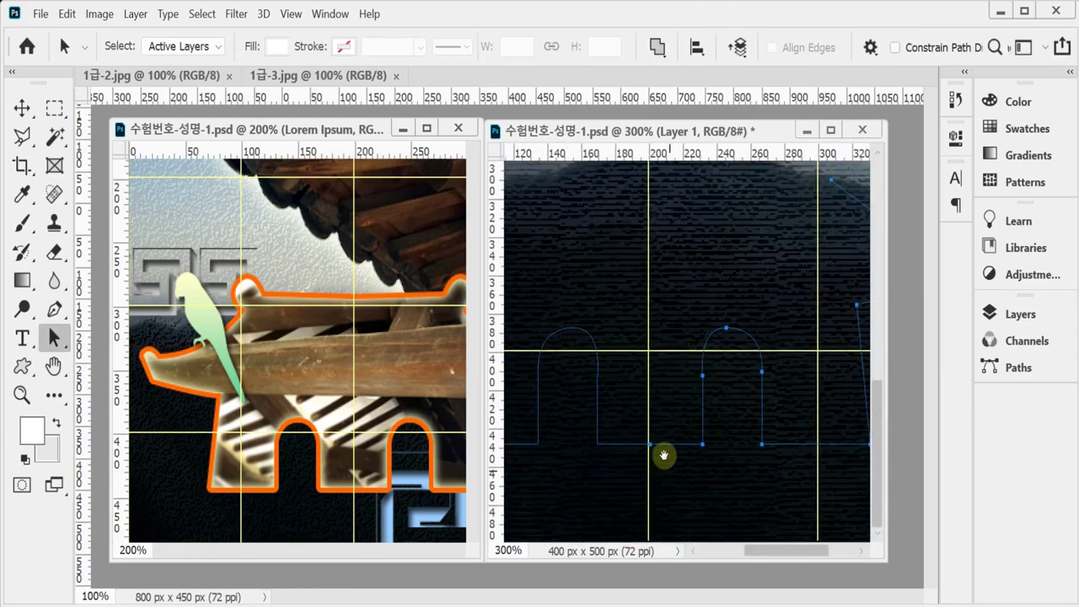
pyautogui.press('Left')
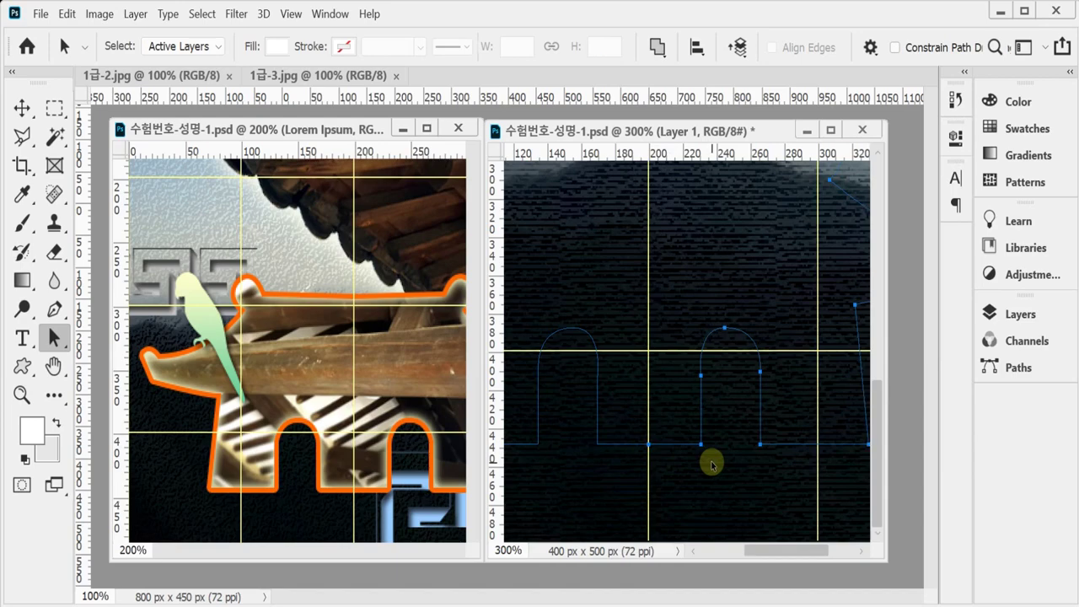
pyautogui.hotkey('ctrl', '-')
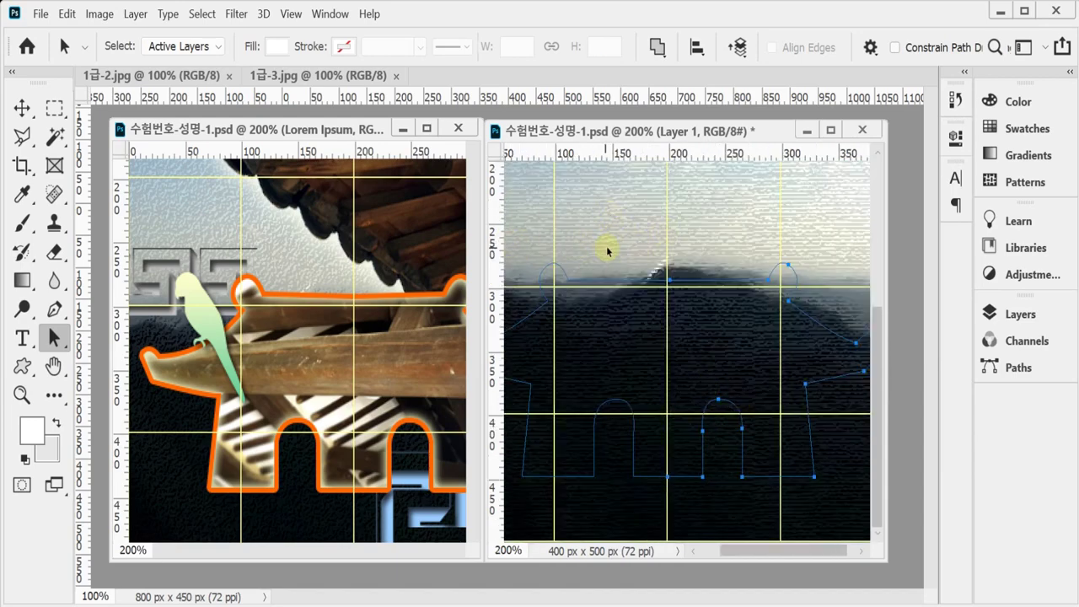
# Merge the two gate halves into one path with Merge Shape Components and check the resulting work path.
pyautogui.click(631, 241)
pyautogui.click(657, 47)
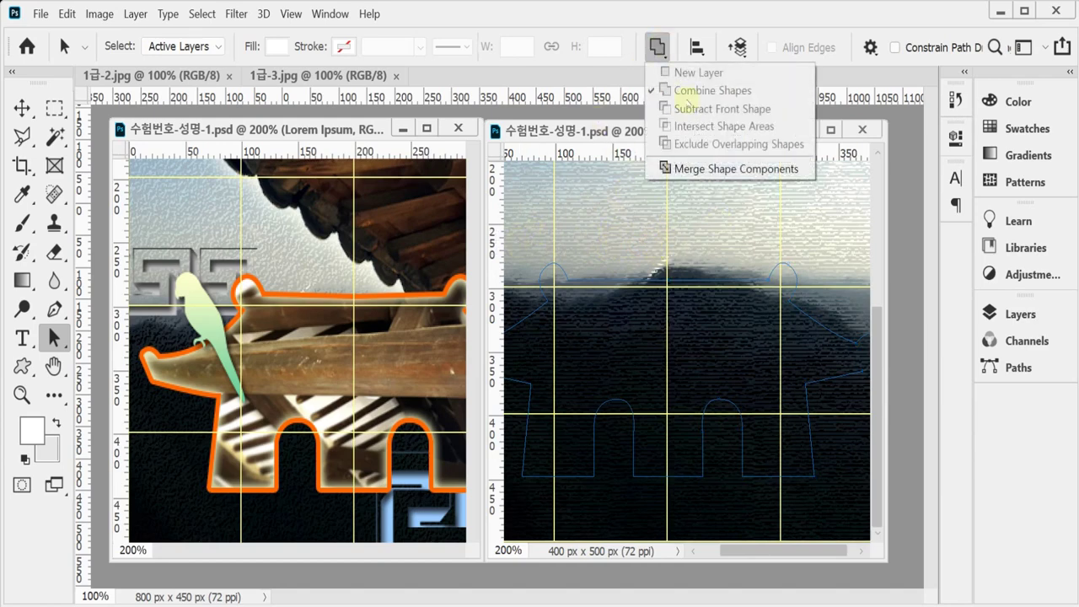
pyautogui.click(685, 169)
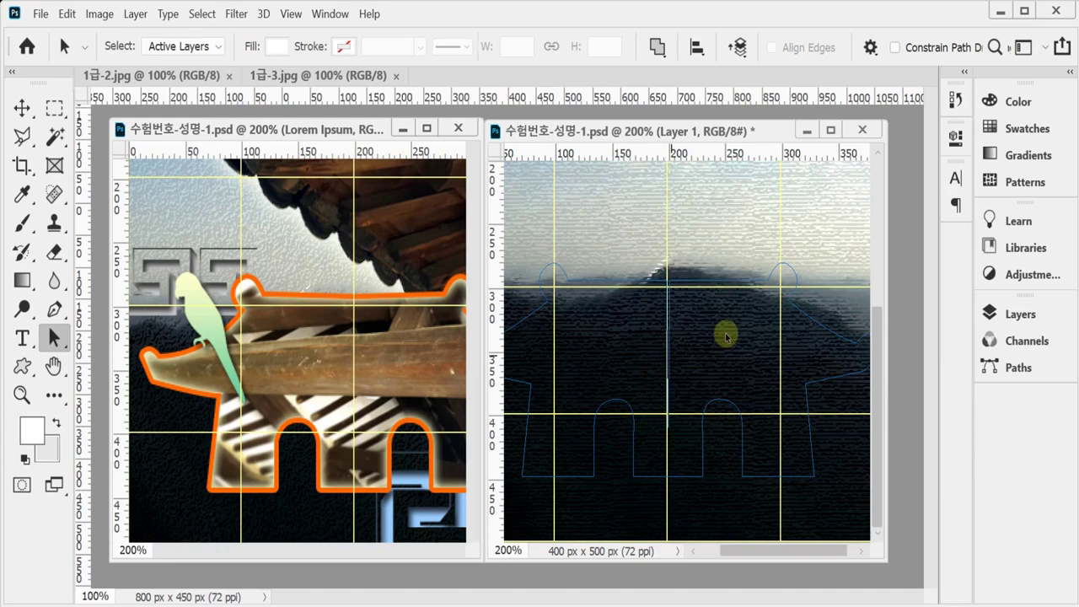
pyautogui.click(1020, 368)
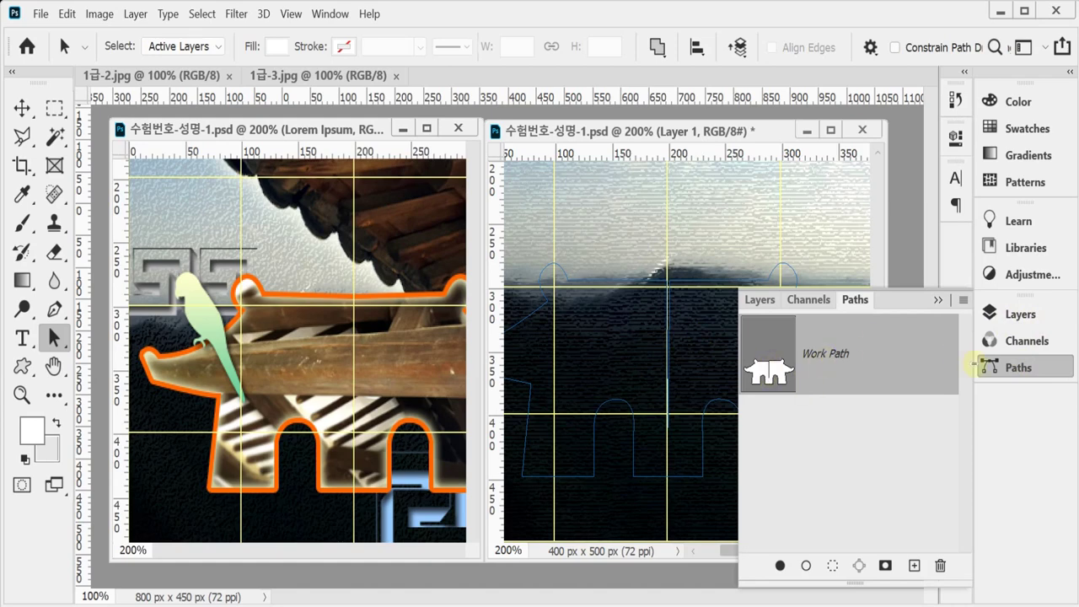
pyautogui.click(985, 367)
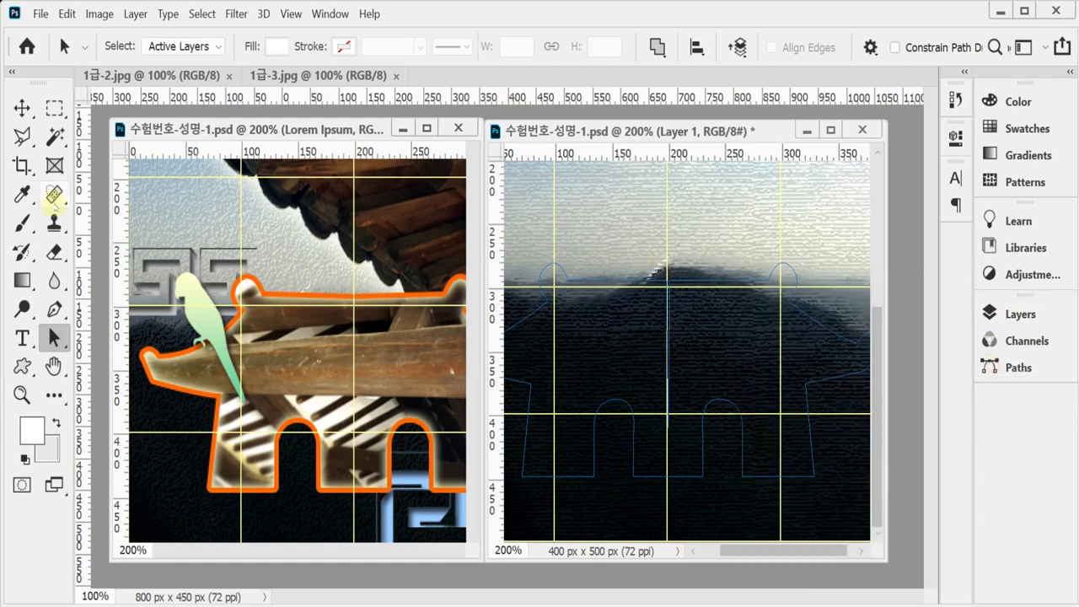
# Hide the guides and remove the leftover centre seam by deleting its lower anchor and one of the two upper anchors with the Delete Anchor Point tool.
pyautogui.rightClick(54, 338)
pyautogui.click(119, 356)
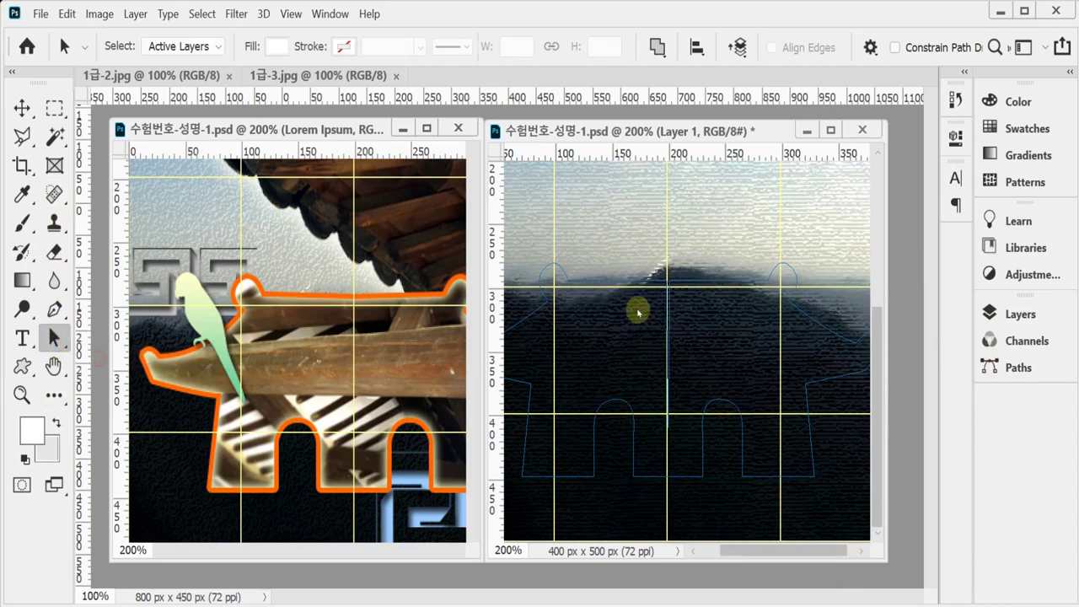
pyautogui.keyDown('ctrl'); pyautogui.click(694, 329); pyautogui.keyUp('ctrl')
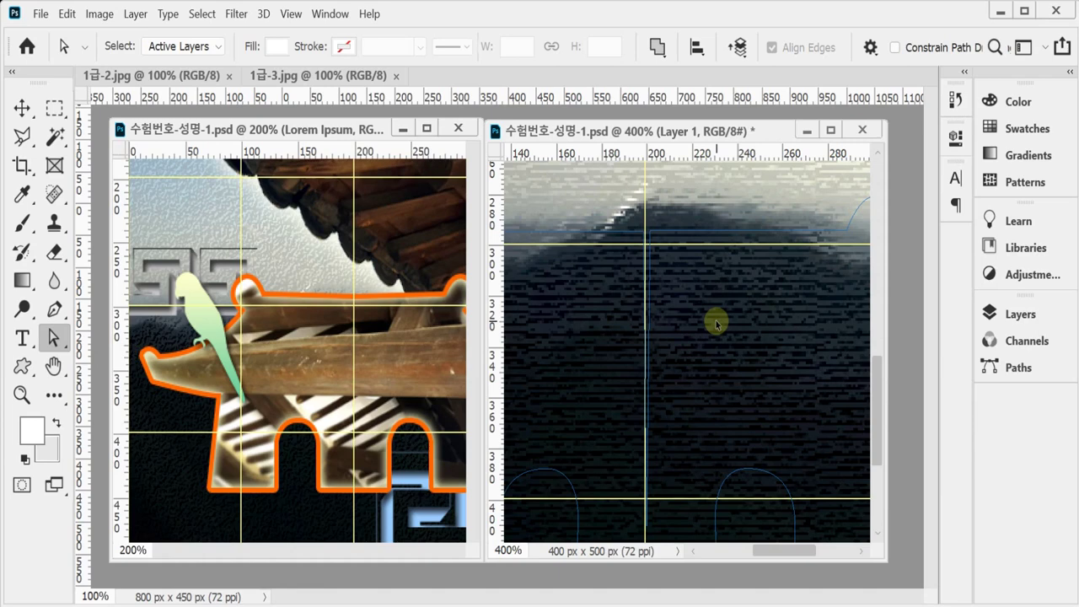
pyautogui.hotkey('ctrl', ';')
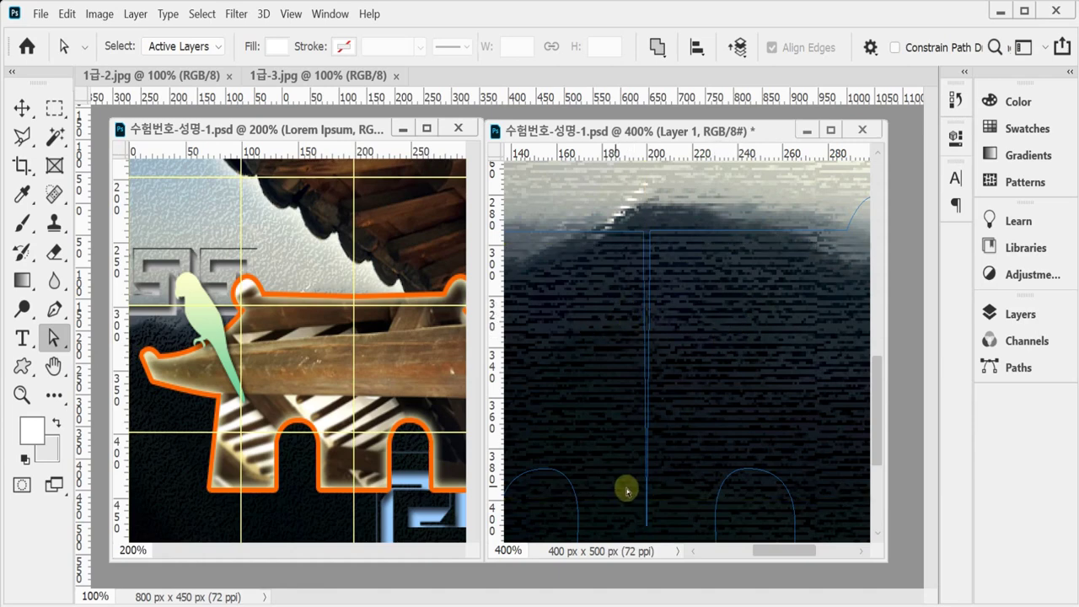
pyautogui.moveTo(625, 490); pyautogui.dragTo(661, 534)
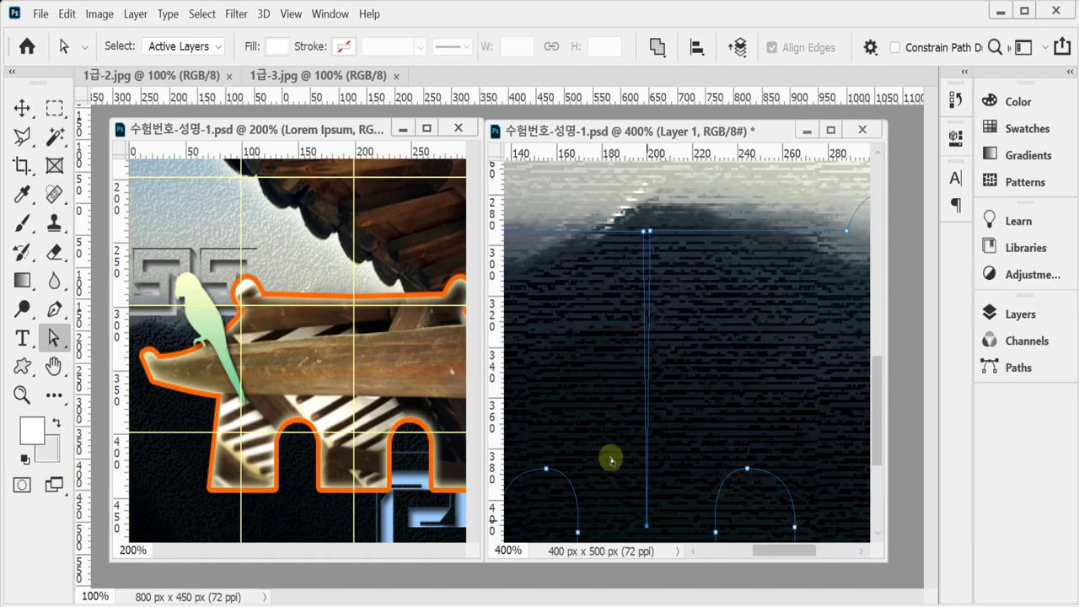
pyautogui.click(53, 310)
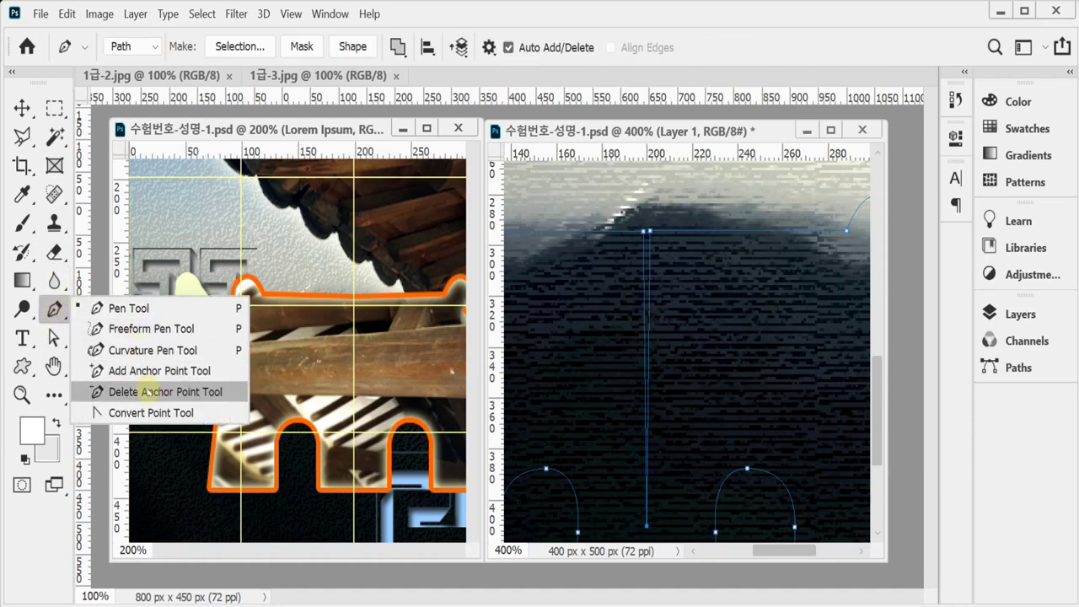
pyautogui.click(147, 392)
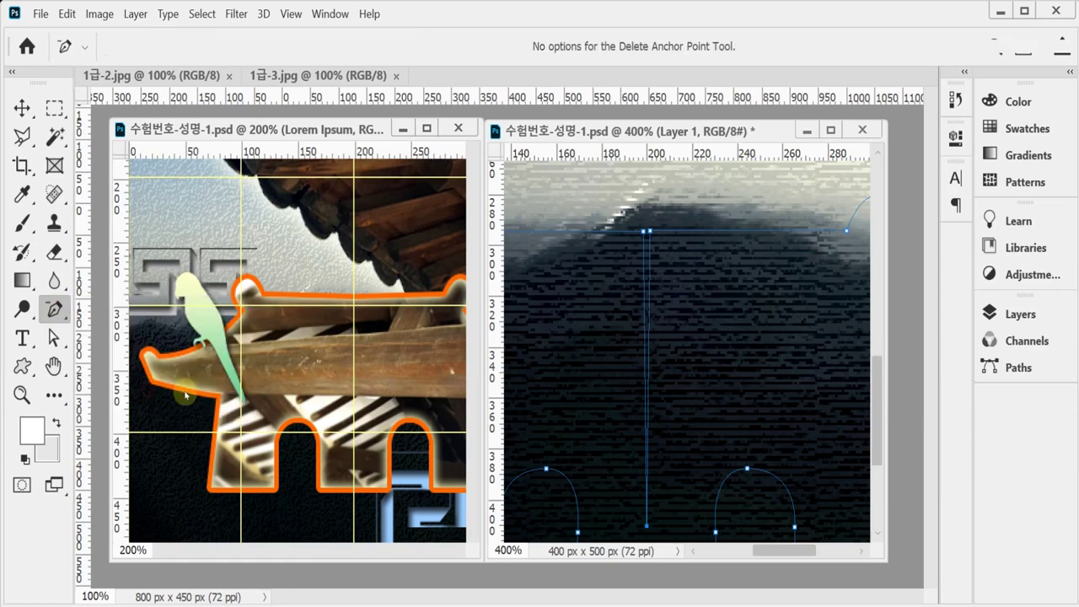
pyautogui.click(646, 529)
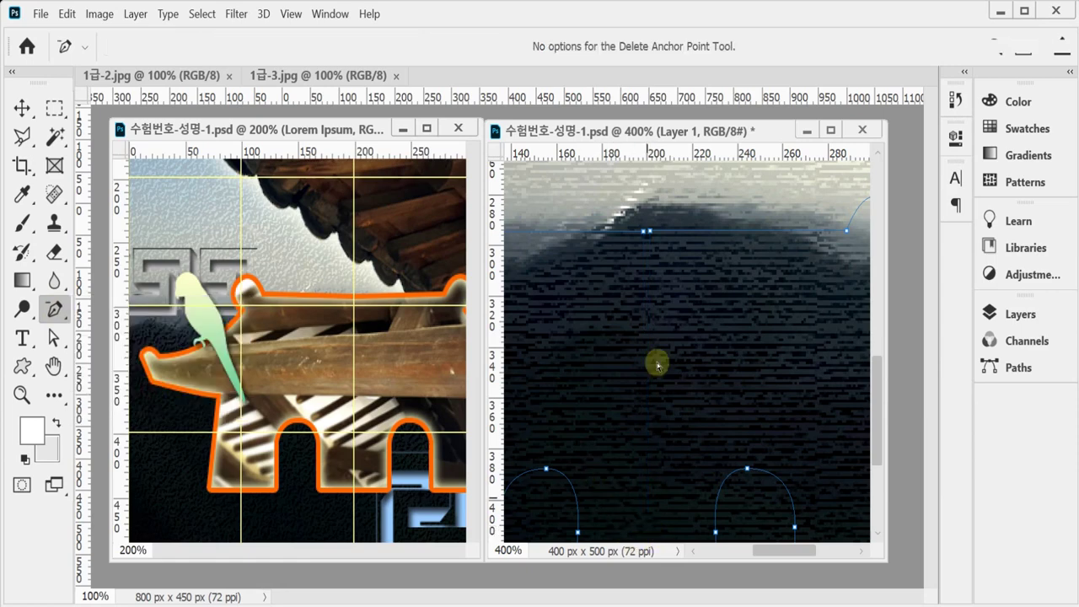
pyautogui.click(651, 232)
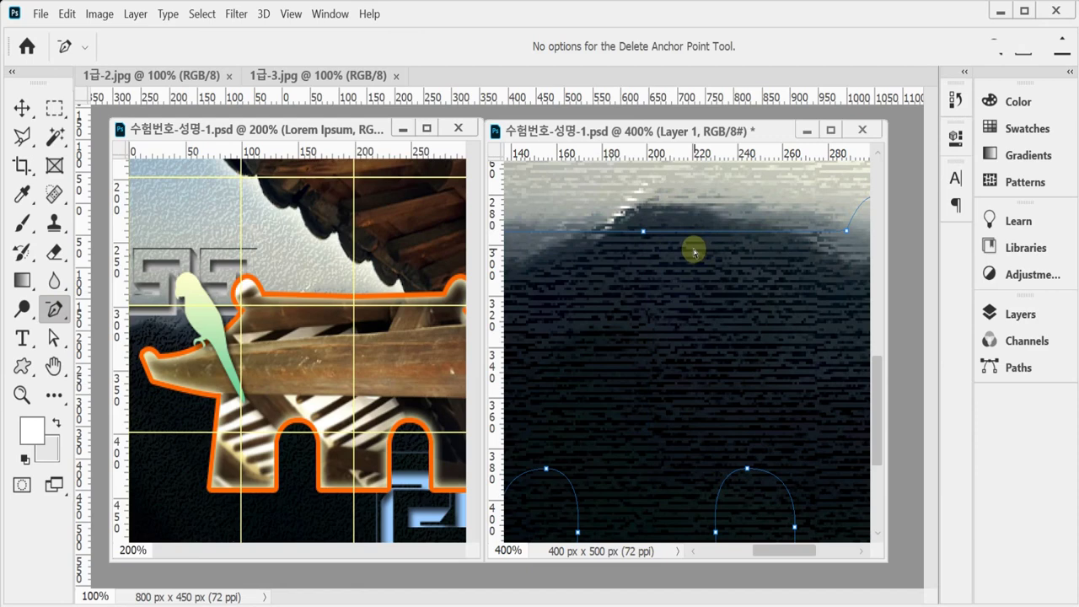
# Save the gate's work path under the name 한옥 모양.
pyautogui.click(1011, 366)
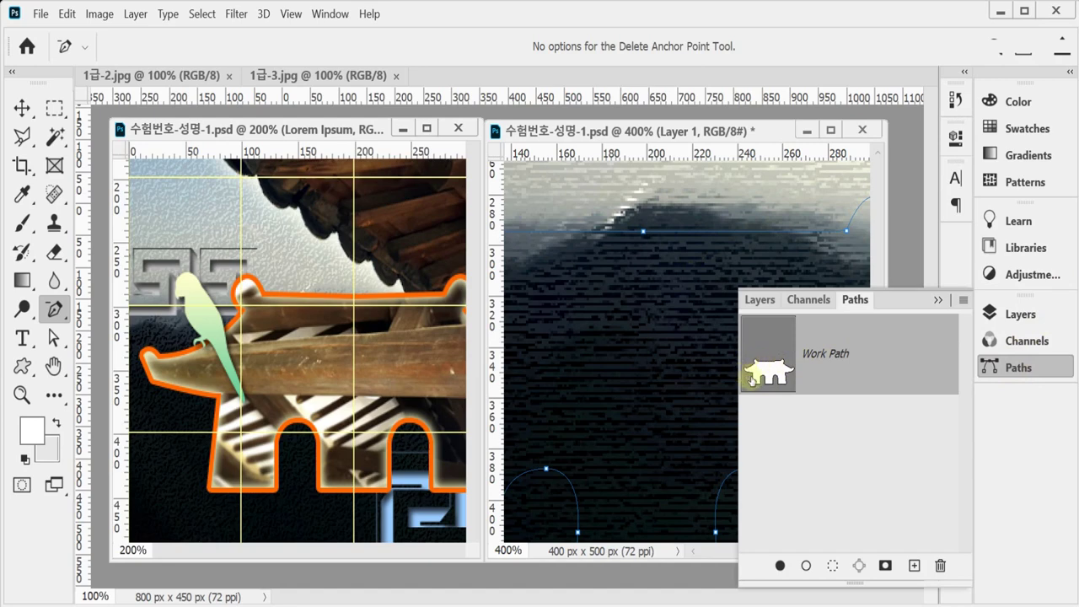
pyautogui.doubleClick(833, 354)
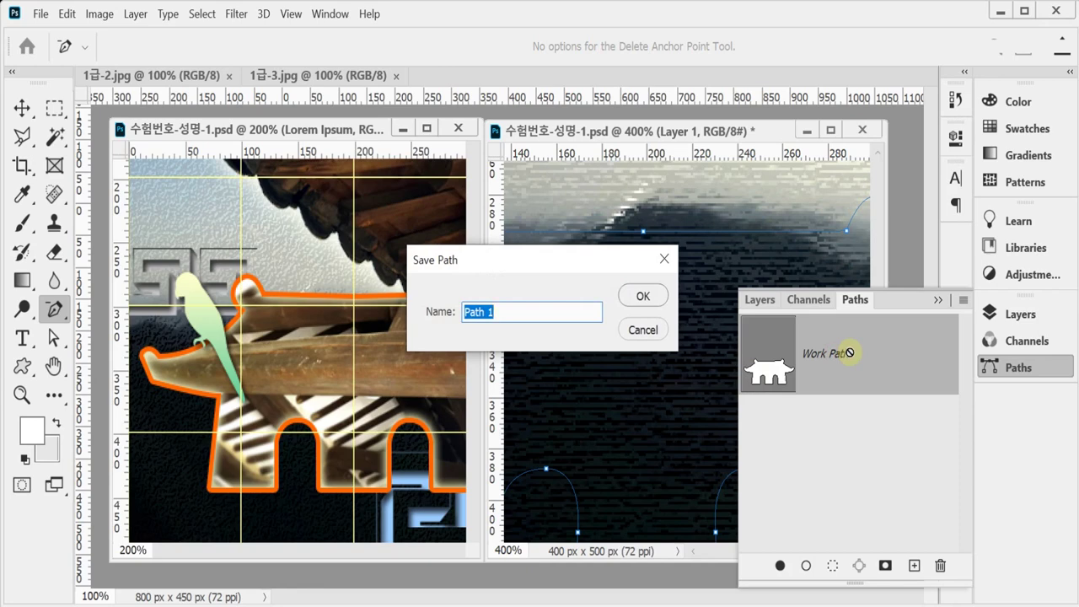
pyautogui.write('gks')
pyautogui.press('BackSpace')
pyautogui.press('BackSpace')
pyautogui.press('BackSpace')
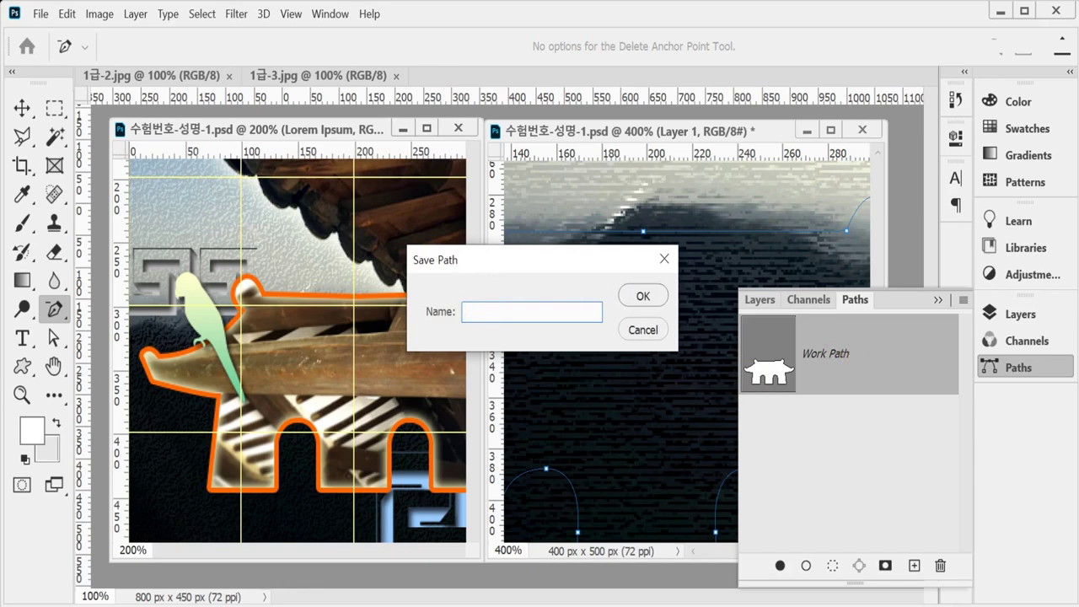
pyautogui.write('한옥 ')
pyautogui.write('ㅁ')
pyautogui.write('양')
pyautogui.press('Return')
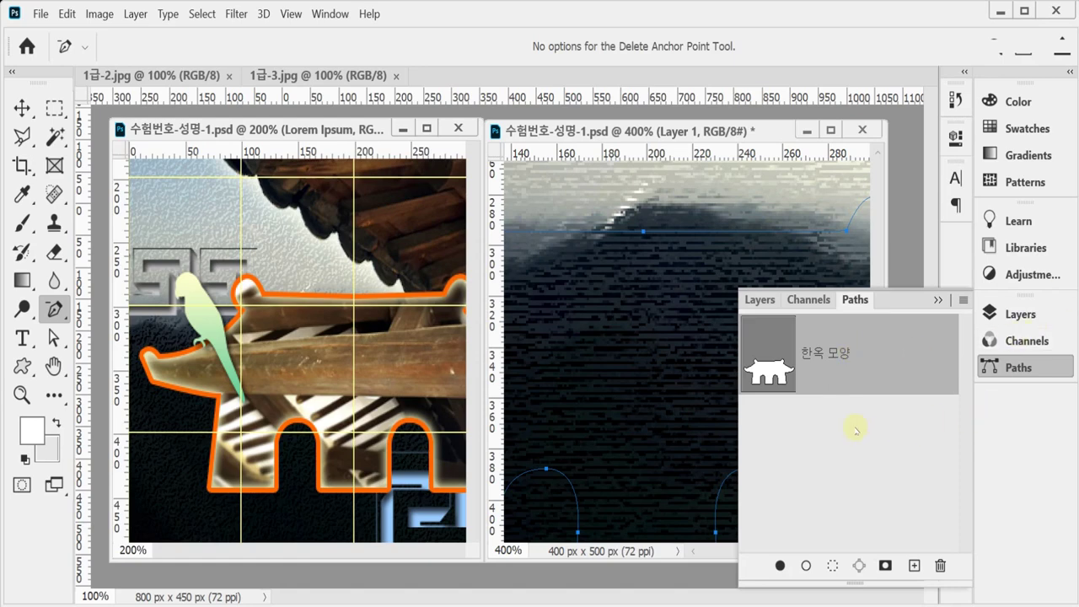
# Create a new empty layer above Layer 1 for the gate shape.
pyautogui.click(1022, 314)
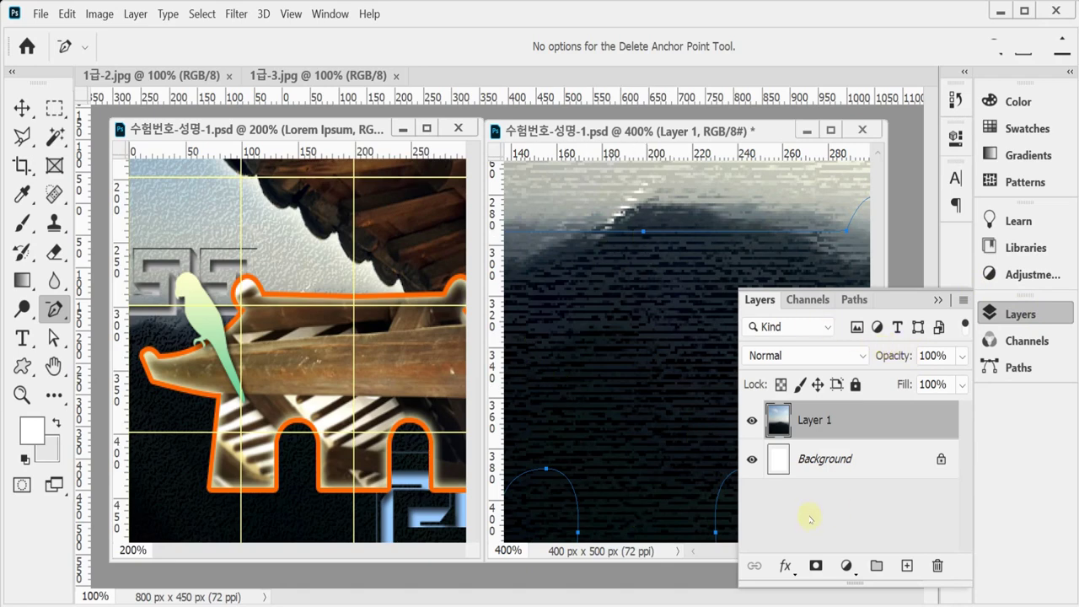
pyautogui.keyDown('alt'); pyautogui.click(646, 315); pyautogui.keyUp('alt')
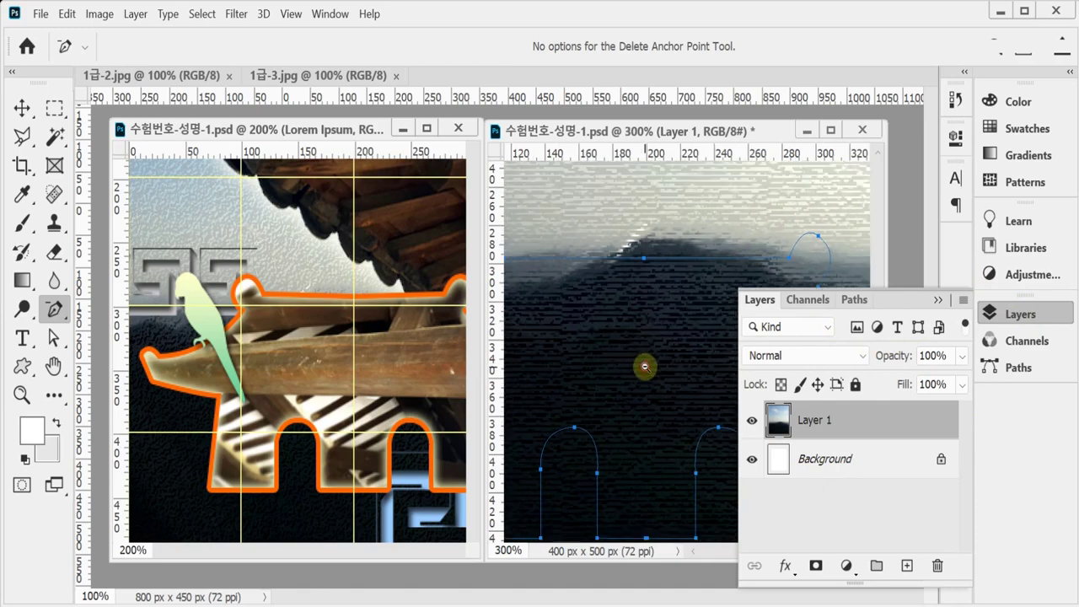
pyautogui.keyDown('alt'); pyautogui.click(645, 367); pyautogui.keyUp('alt')
pyautogui.keyDown('alt'); pyautogui.click(645, 367); pyautogui.keyUp('alt')
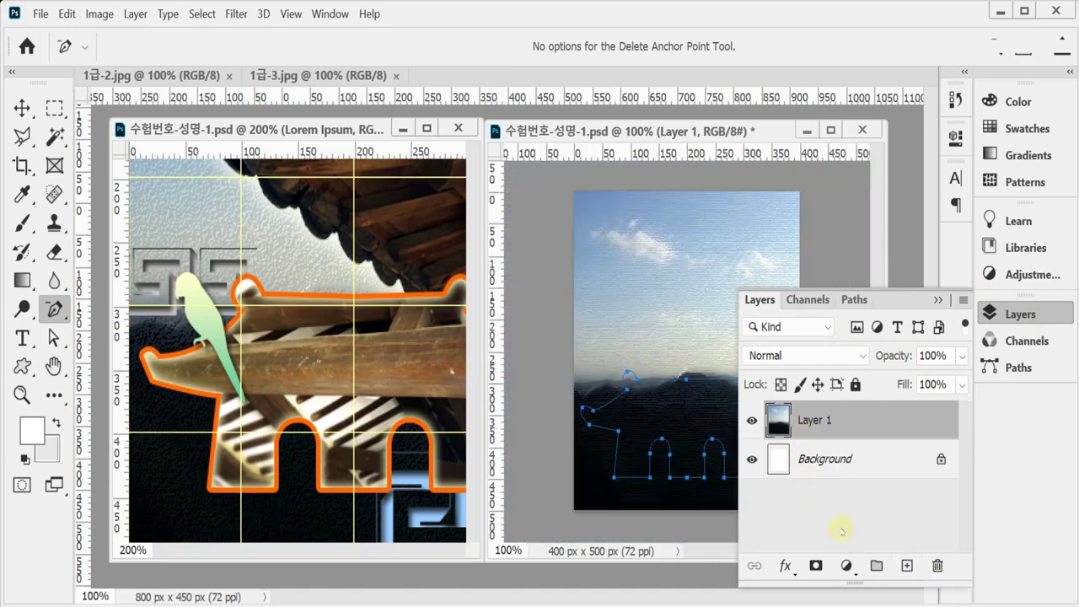
pyautogui.click(907, 566)
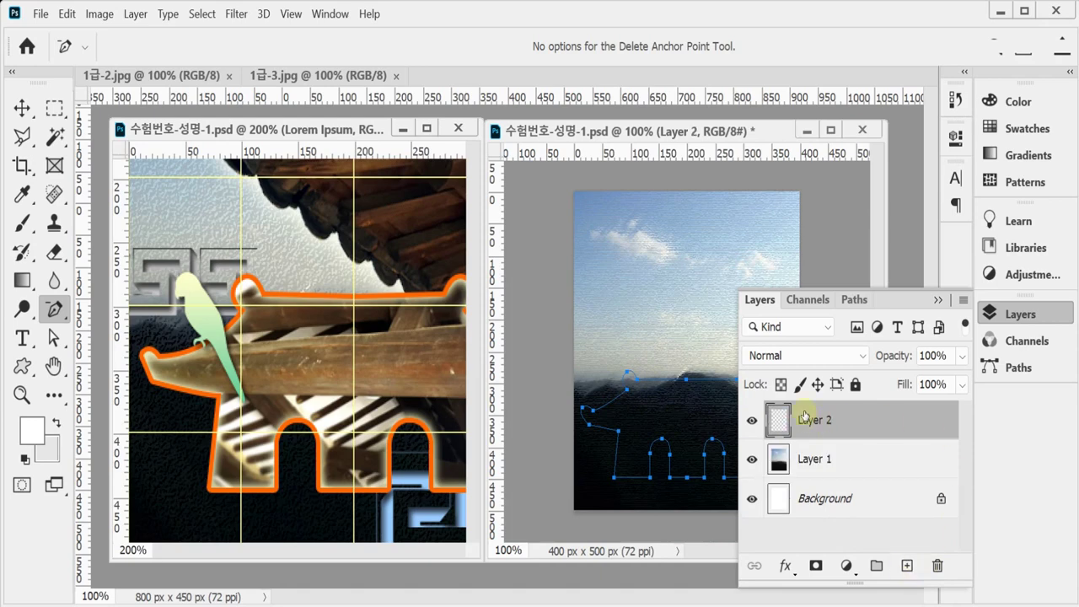
# Fill the 한옥 모양 path with the white foreground colour on the new layer and deselect the path.
pyautogui.click(1016, 368)
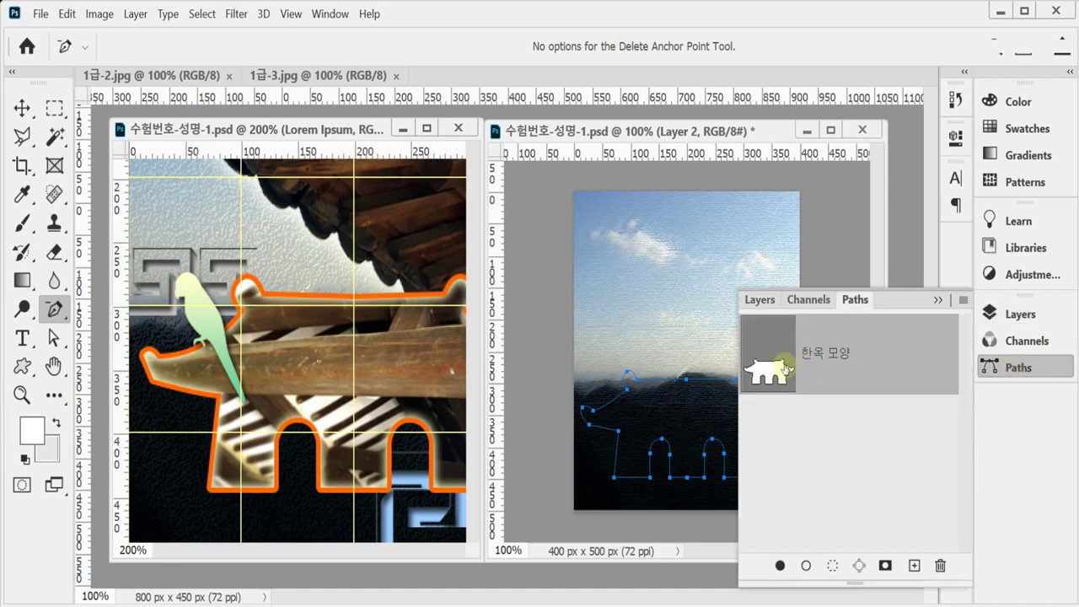
pyautogui.click(778, 566)
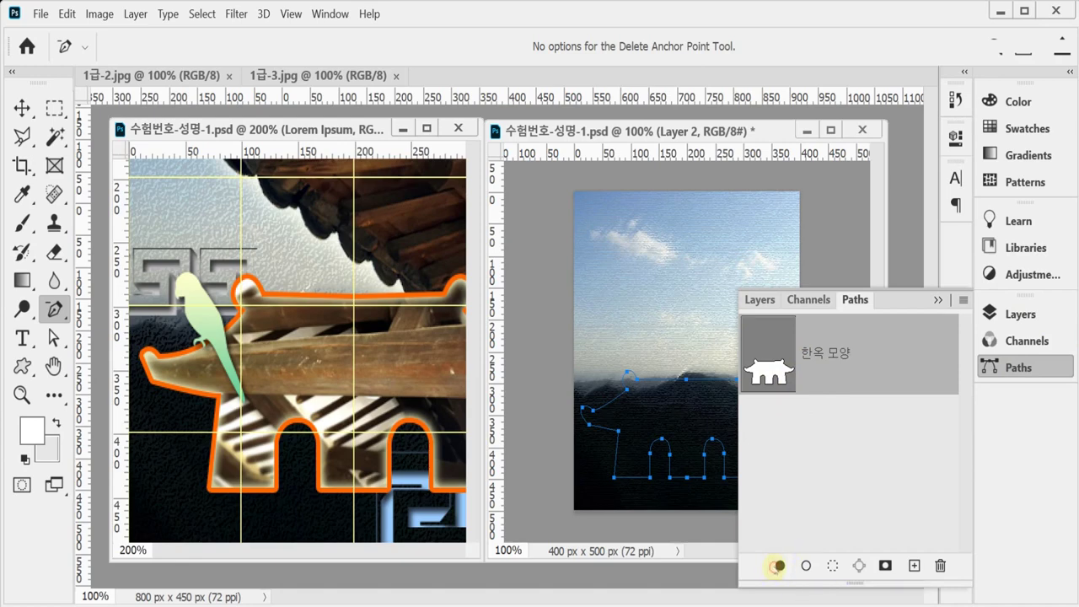
pyautogui.click(852, 439)
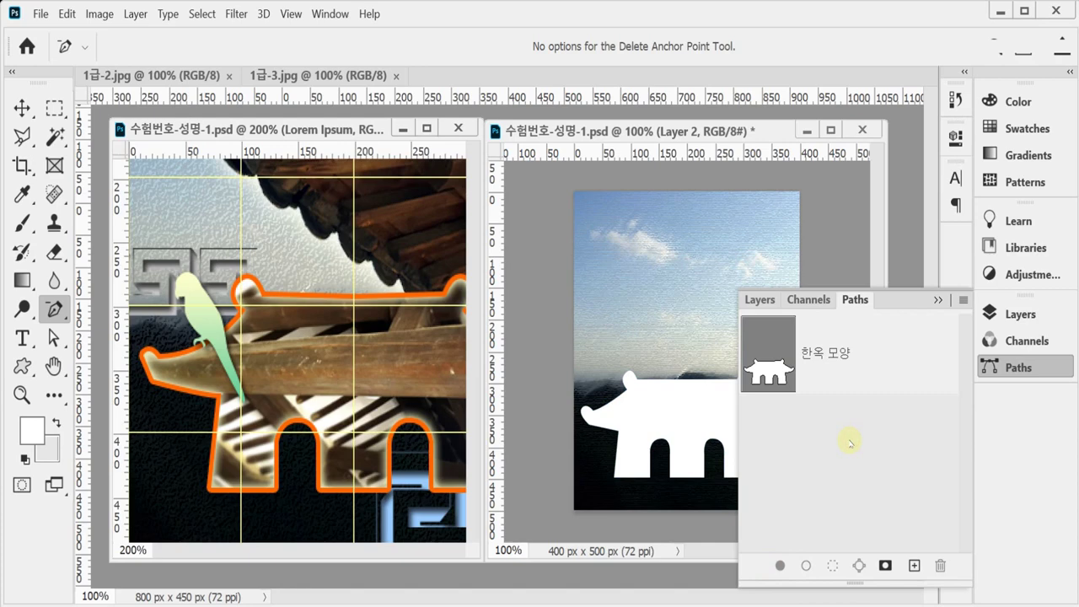
pyautogui.click(1007, 368)
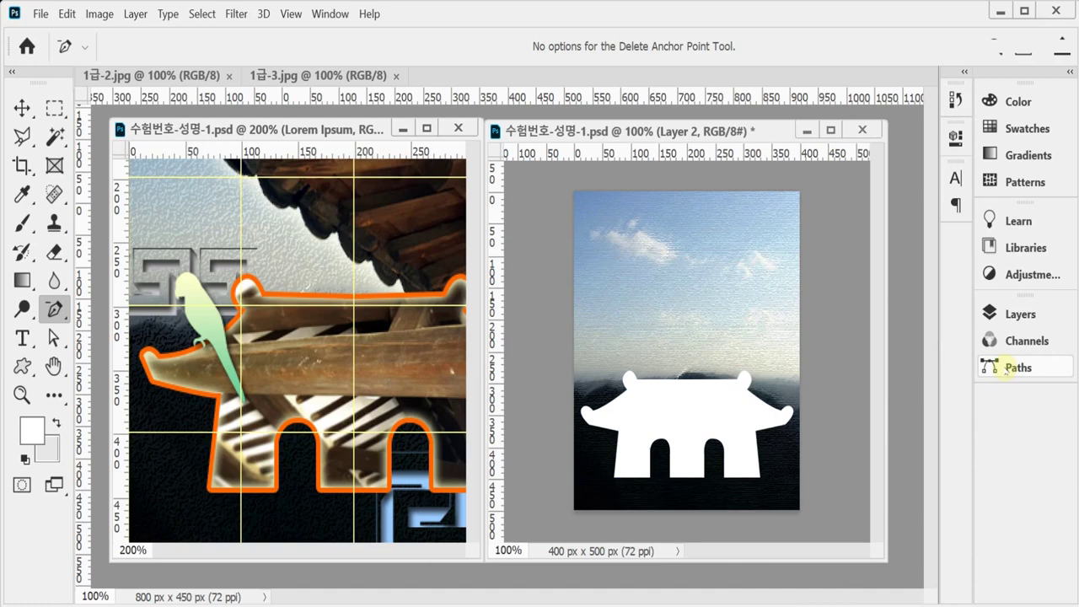
# Give the gate layer a 4 px outside stroke in colour f60 and an inner glow with its default settings.
pyautogui.click(1016, 314)
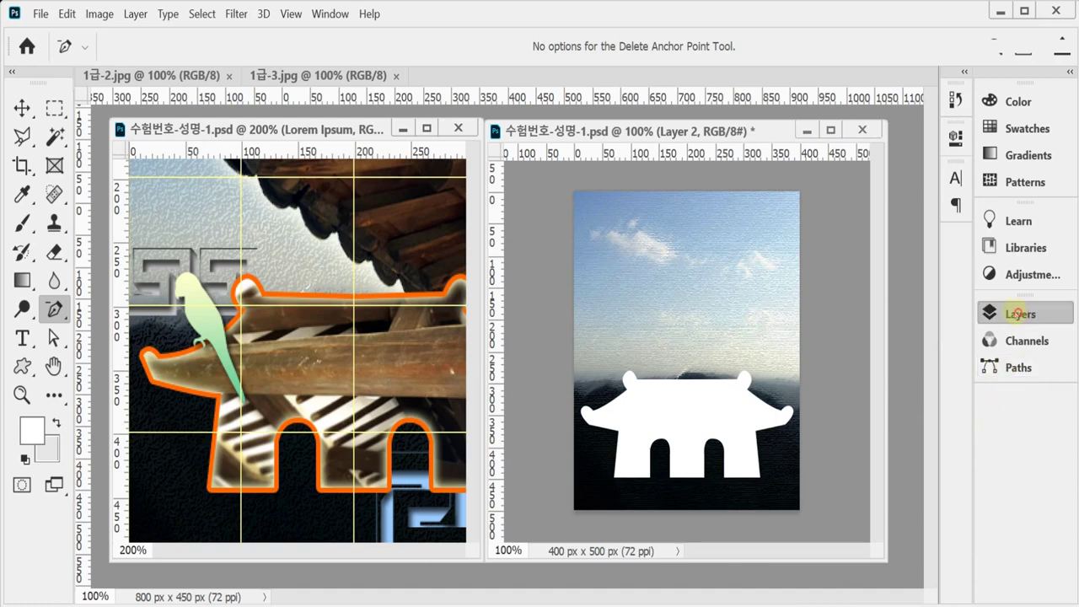
pyautogui.click(785, 567)
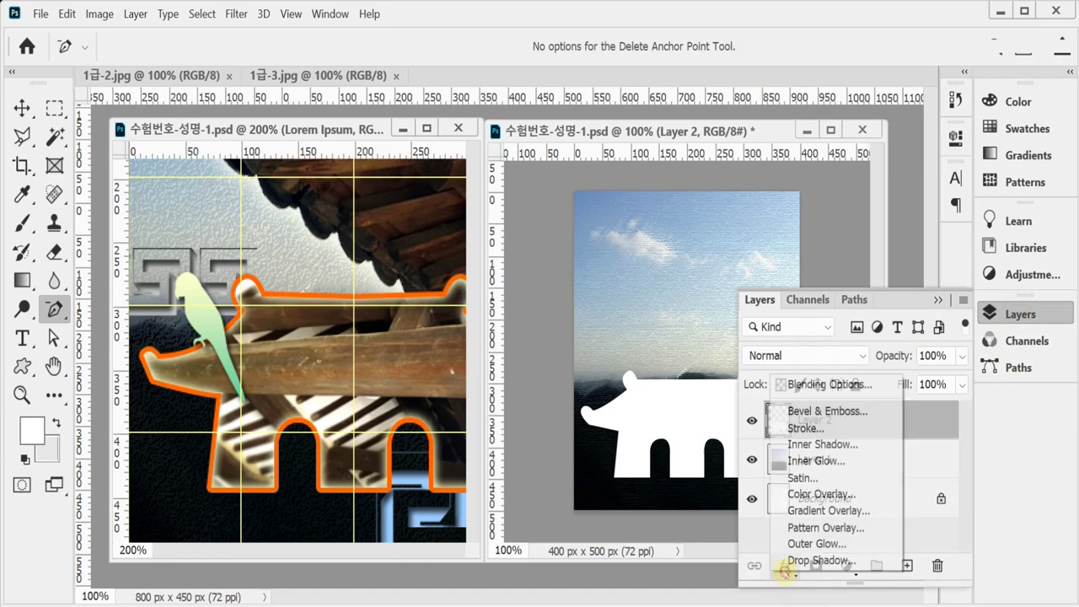
pyautogui.click(833, 431)
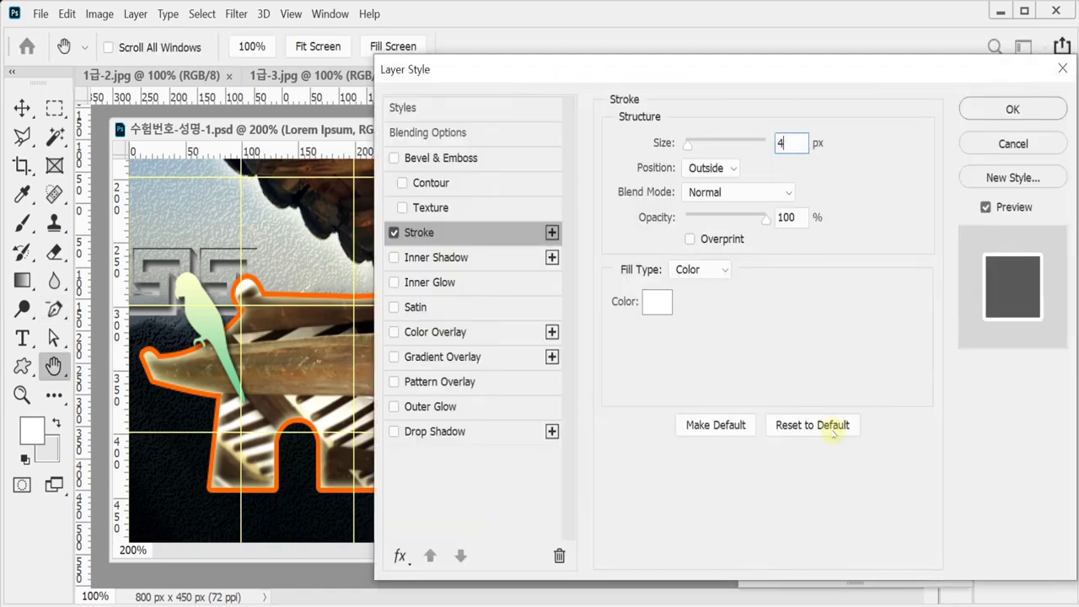
pyautogui.click(657, 302)
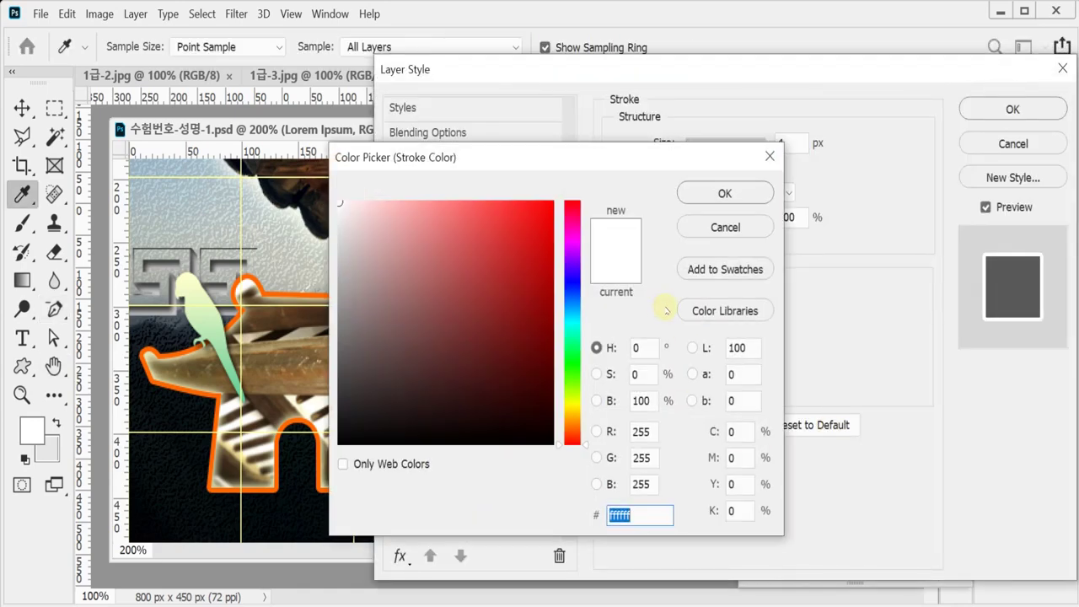
pyautogui.write('f60')
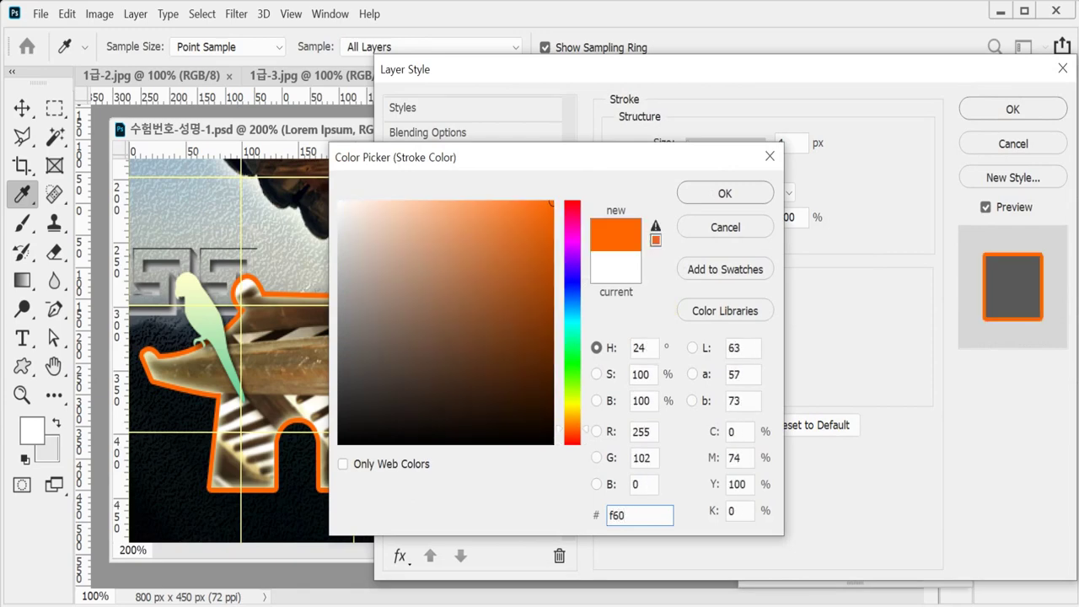
pyautogui.press('Return')
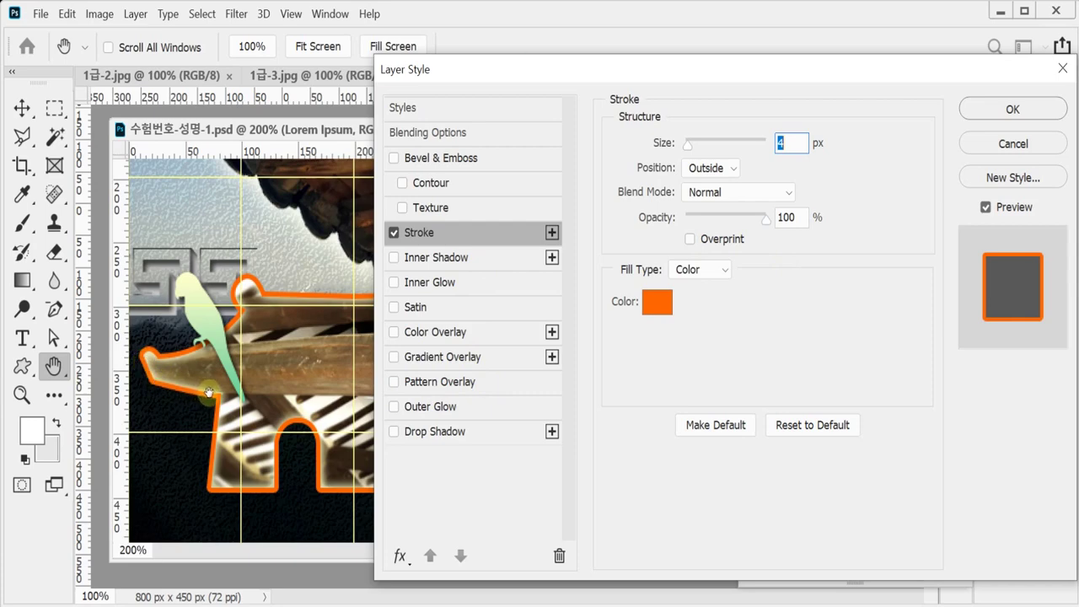
pyautogui.click(443, 283)
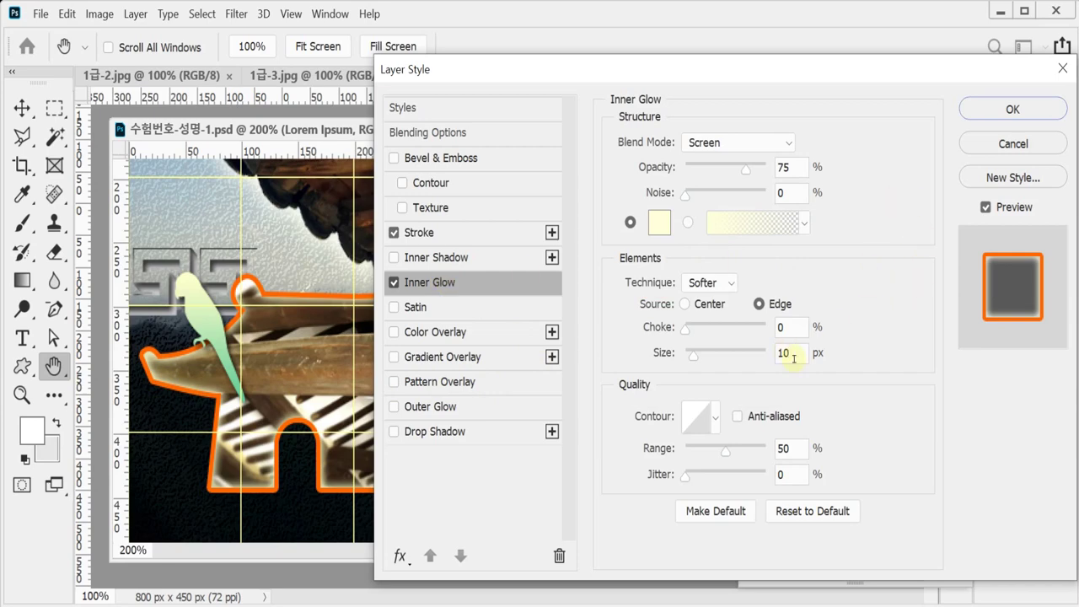
pyautogui.click(1013, 109)
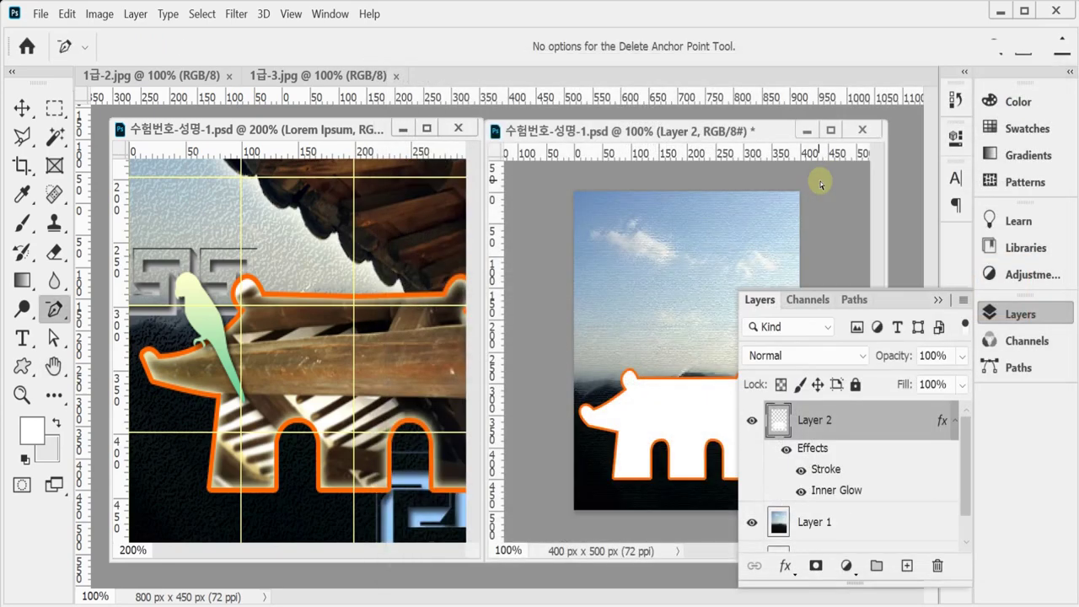
# Copy the whole 1급-2.jpg photo and paste it into the 400 x 500 px document above the gate layer.
pyautogui.click(631, 375)
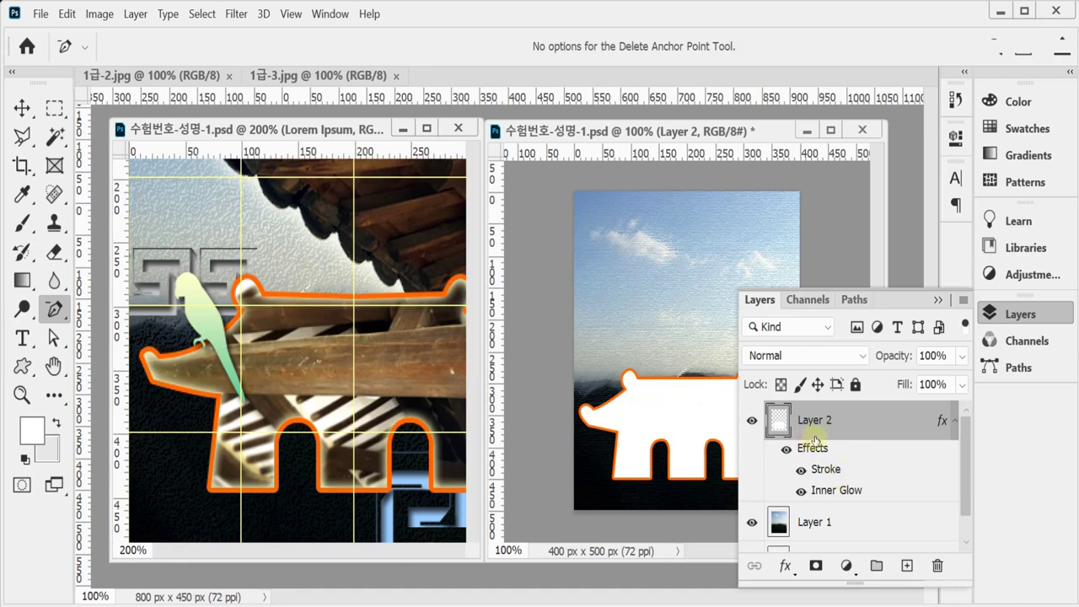
pyautogui.click(1020, 314)
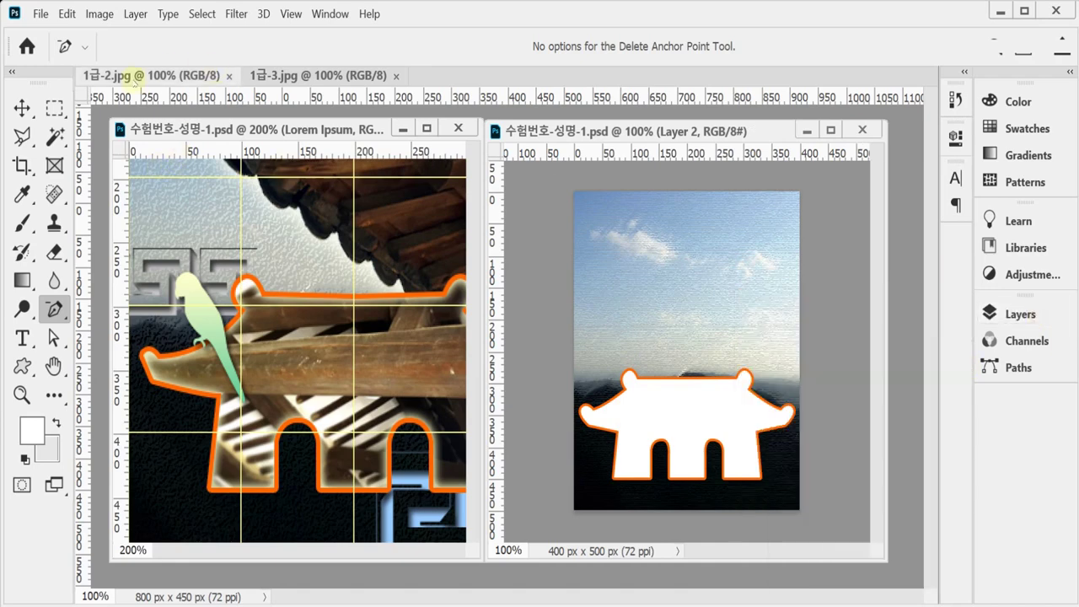
pyautogui.moveTo(145, 74); pyautogui.dragTo(227, 178)
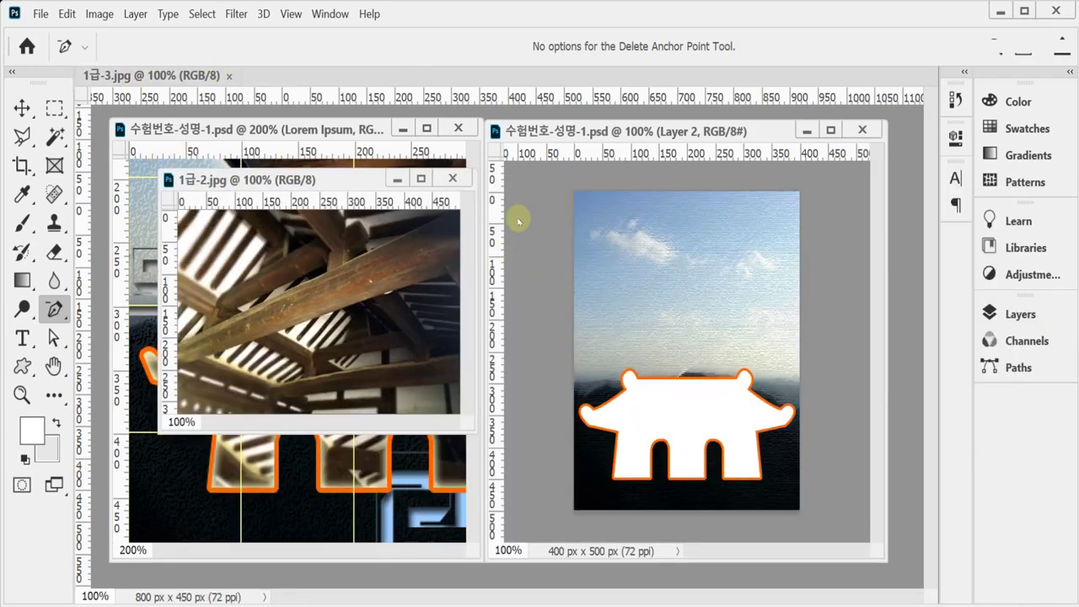
pyautogui.hotkey('ctrl', 'a')
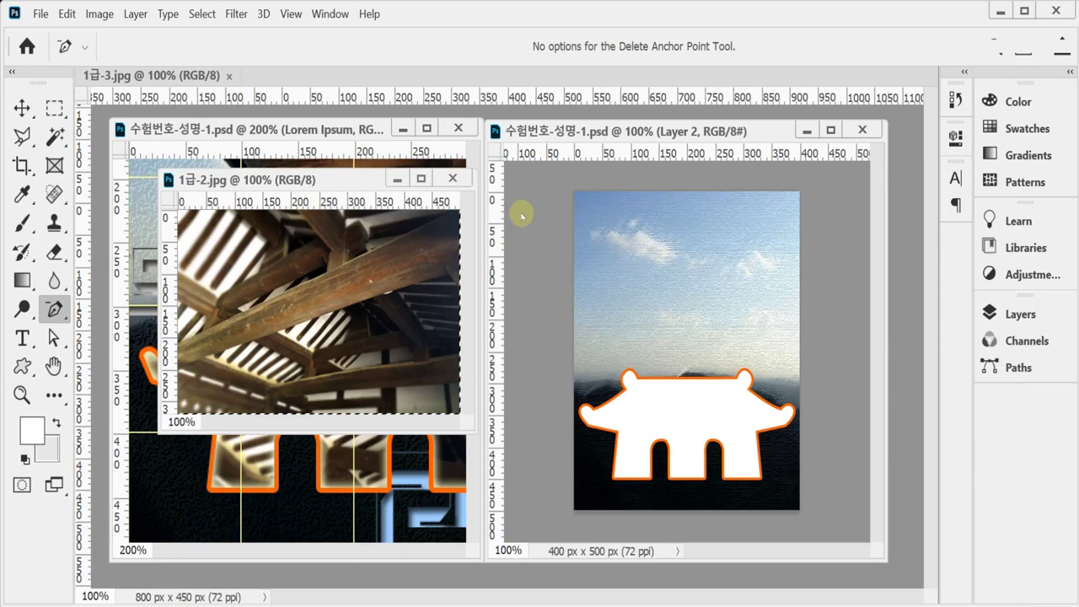
pyautogui.hotkey('ctrl', 'Tab')
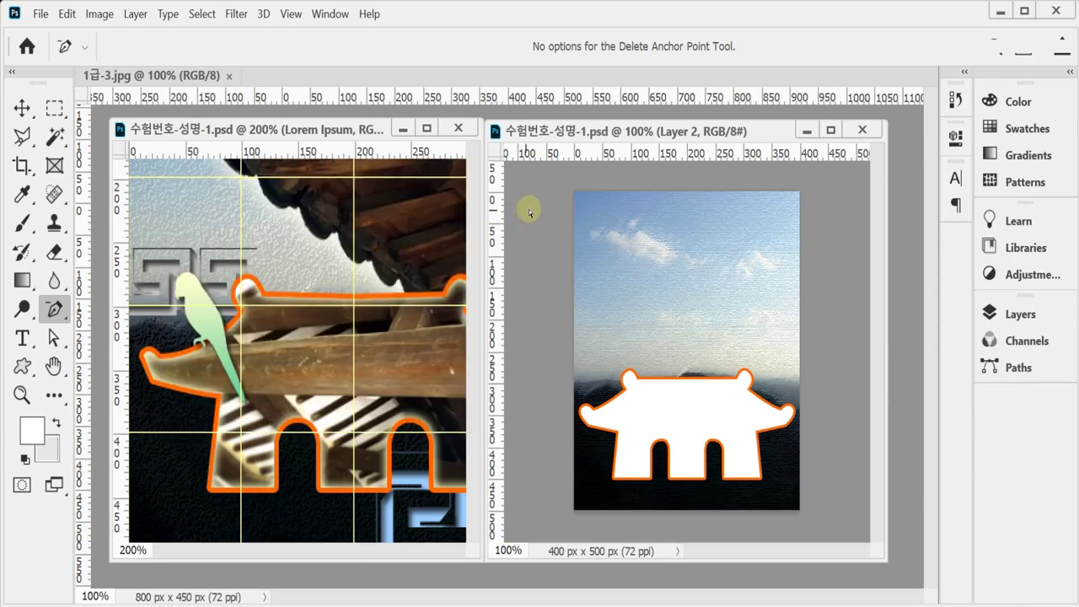
pyautogui.click(613, 135)
pyautogui.hotkey('ctrl', 'v')
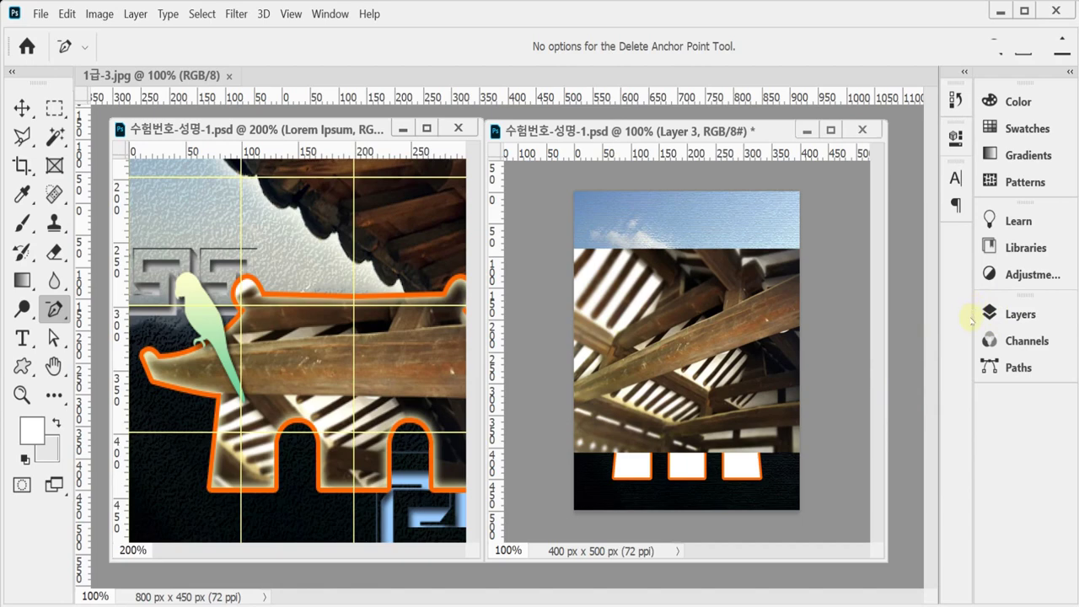
# Clip the pasted wooden beam photo, Layer 3, to the gate layer with a clipping mask.
pyautogui.hotkey('ctrl', 't')
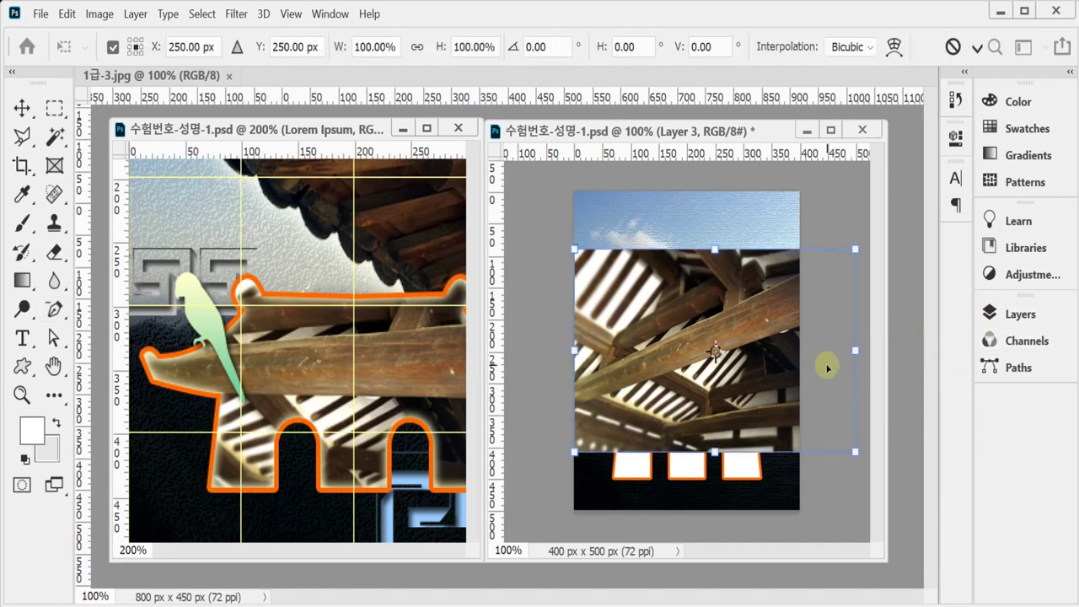
pyautogui.press('Escape')
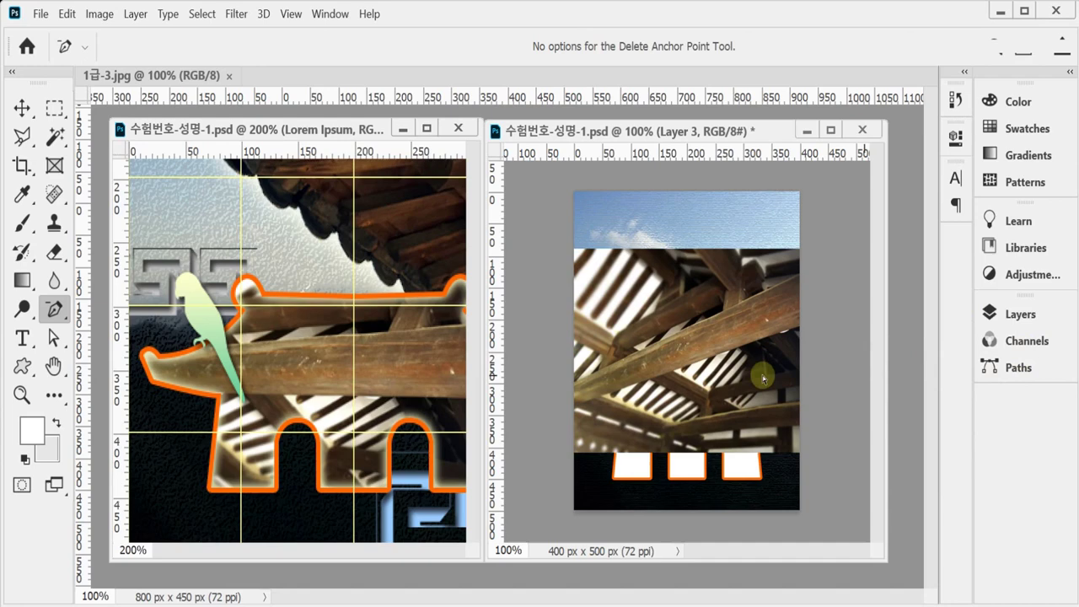
pyautogui.click(1020, 314)
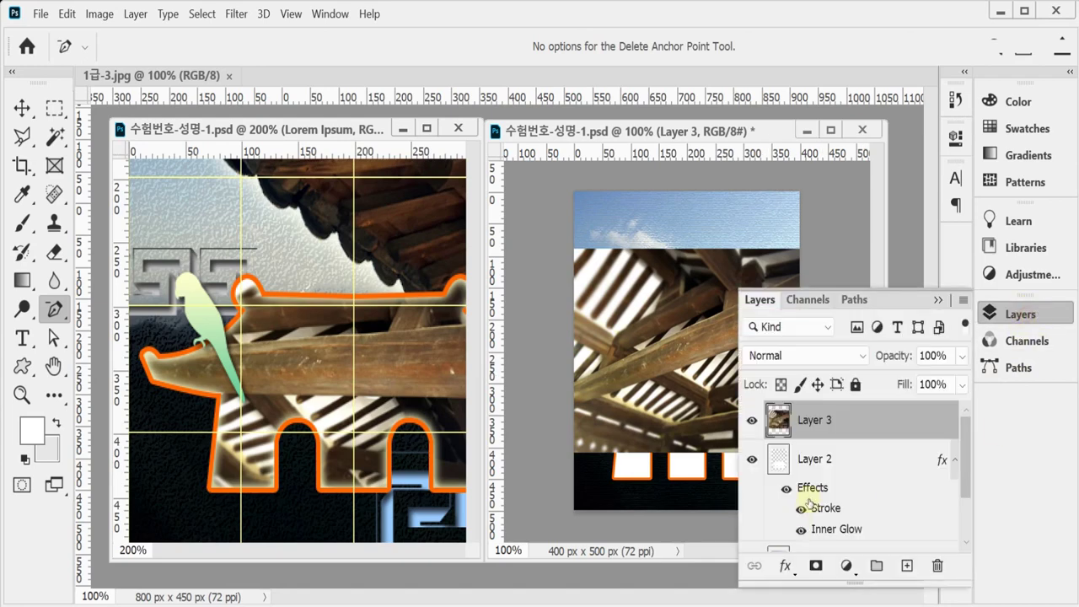
pyautogui.keyDown('alt'); pyautogui.click(860, 437); pyautogui.keyUp('alt')
# Rename the gate shape layer, Layer 2, as path.
pyautogui.doubleClick(826, 460)
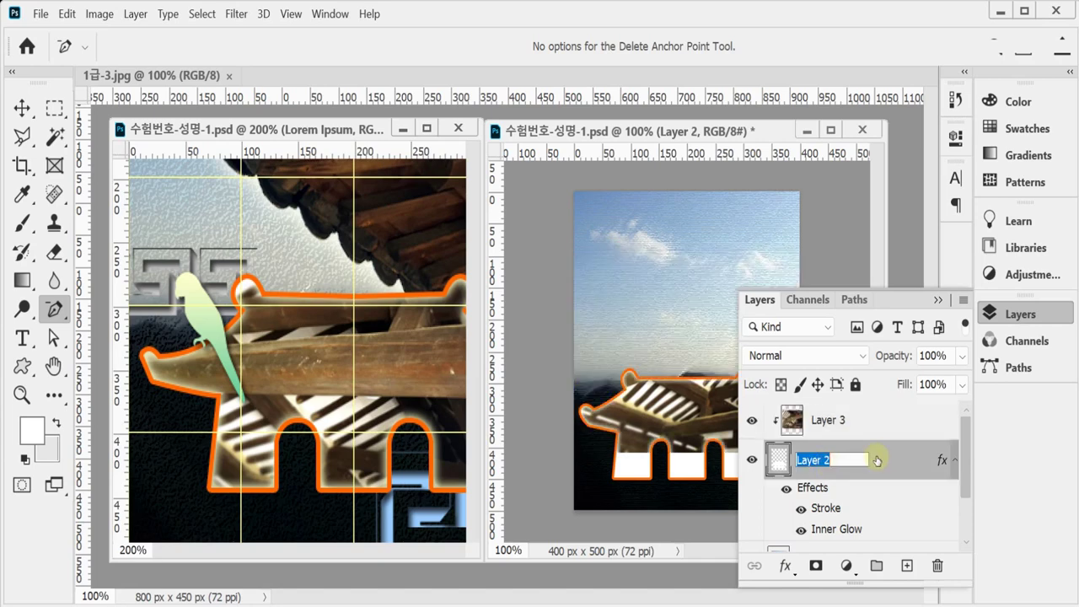
pyautogui.write('pa')
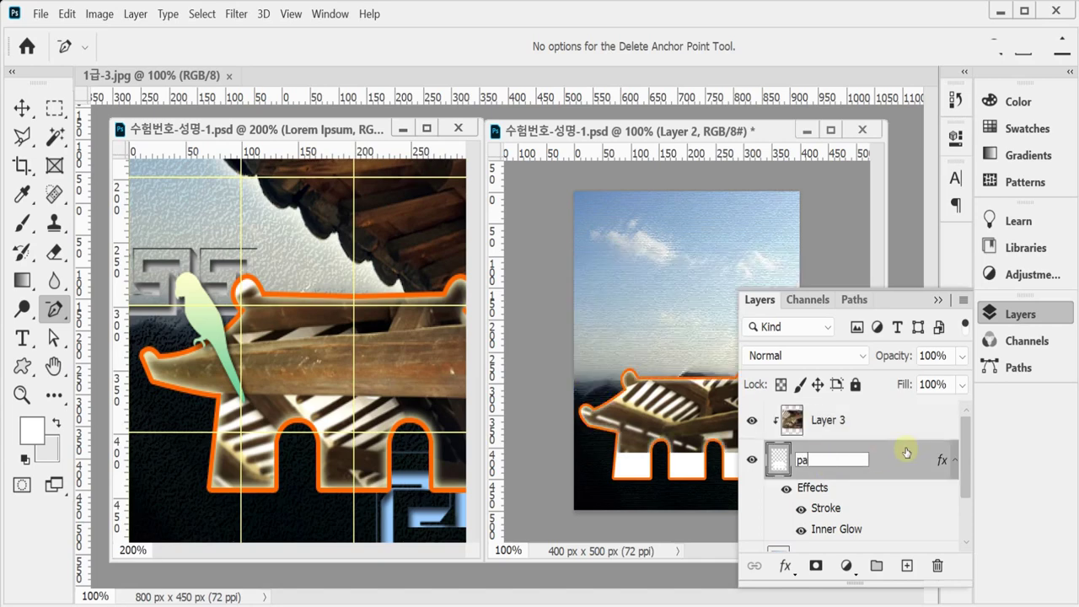
pyautogui.write('th')
pyautogui.press('Return')
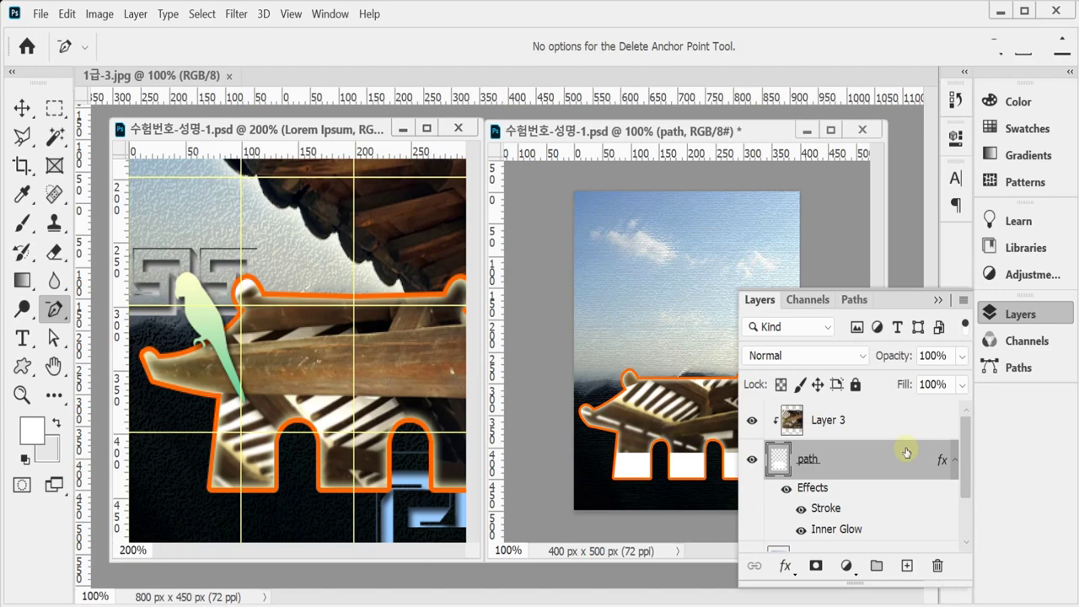
# Free-transform the clipped beam photo on Layer 3, scaling it to about 80% and moving it over the gate.
pyautogui.click(823, 422)
pyautogui.click(1021, 314)
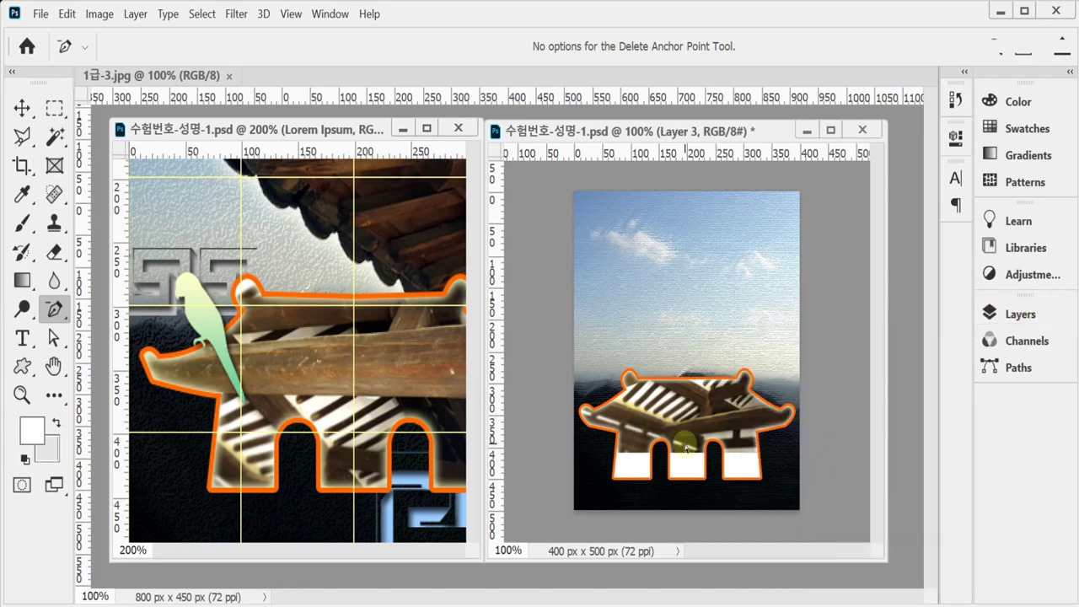
pyautogui.hotkey('ctrl', 't')
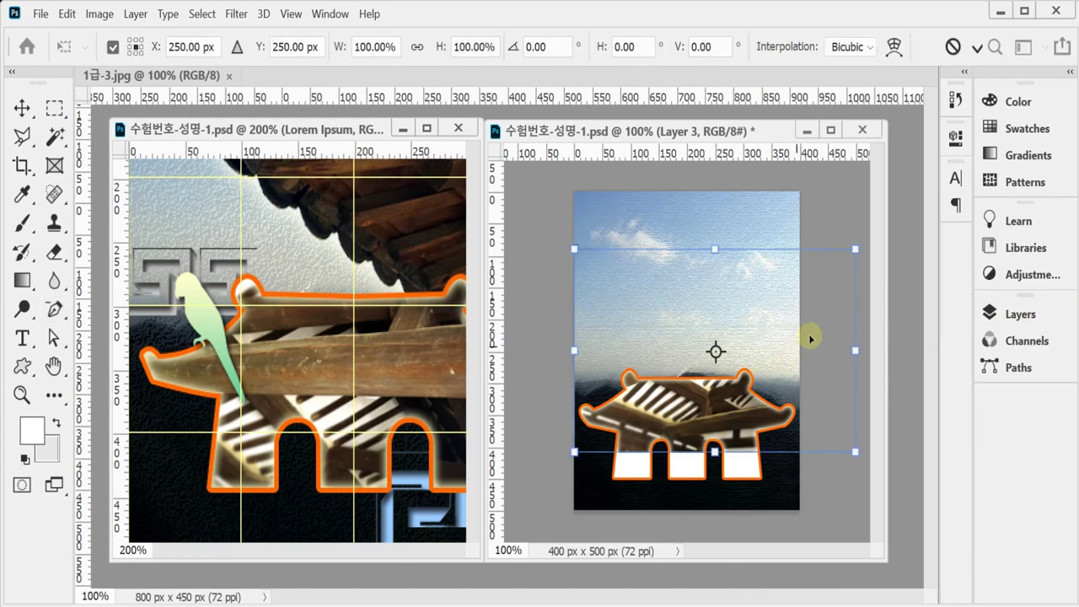
pyautogui.moveTo(816, 330); pyautogui.dragTo(808, 434)
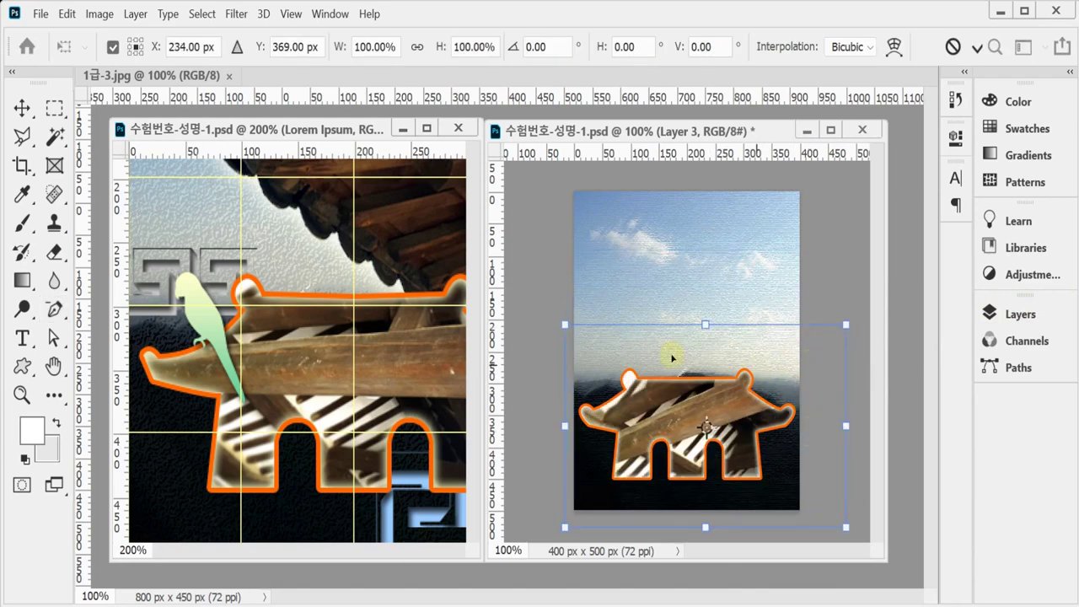
pyautogui.moveTo(565, 325); pyautogui.dragTo(635, 371)
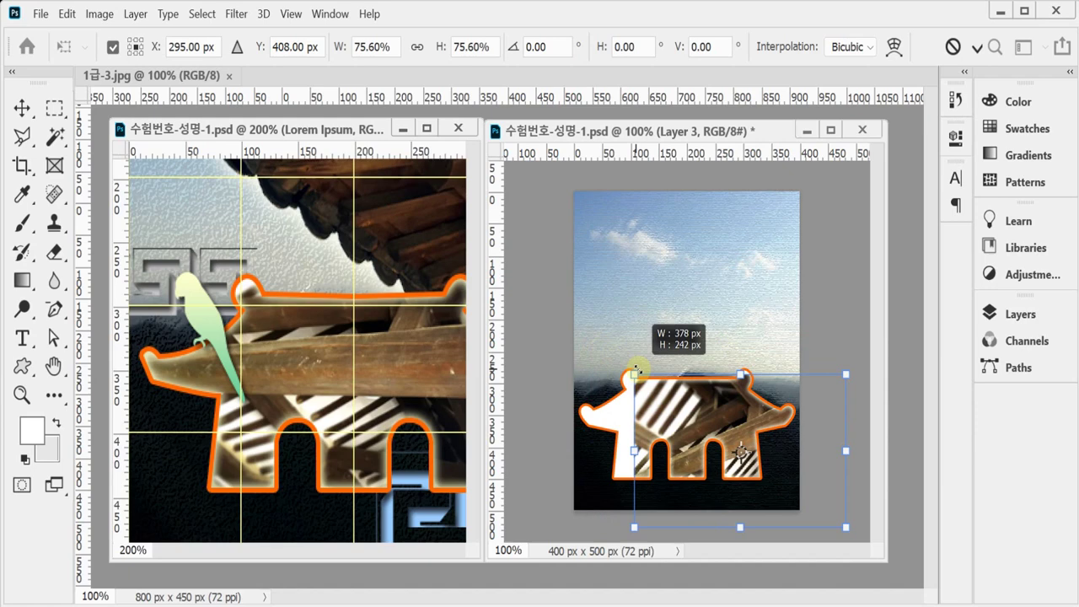
pyautogui.moveTo(635, 371)
pyautogui.mouseDown()
pyautogui.moveTo(651, 385)
pyautogui.moveTo(654, 371)
pyautogui.moveTo(639, 364)
pyautogui.mouseUp()
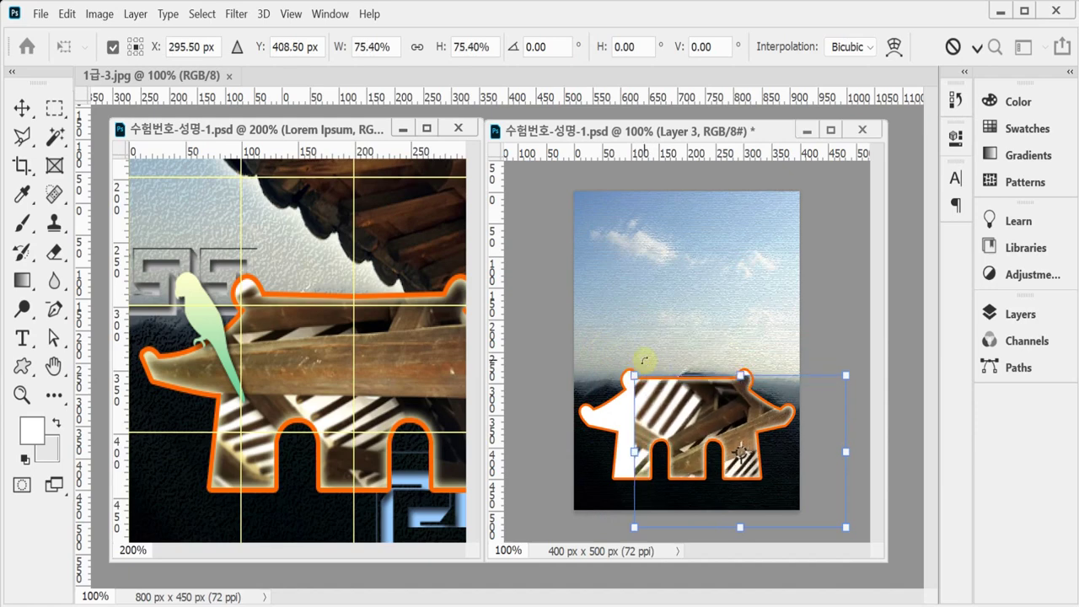
pyautogui.moveTo(759, 435); pyautogui.dragTo(631, 390)
pyautogui.moveTo(717, 399); pyautogui.dragTo(746, 398)
pyautogui.moveTo(587, 340); pyautogui.dragTo(572, 338)
# Rotate the beam photo 21°, centre it at about X 191, Y 370 px on the gate, and save the document.
pyautogui.moveTo(818, 307); pyautogui.dragTo(840, 368)
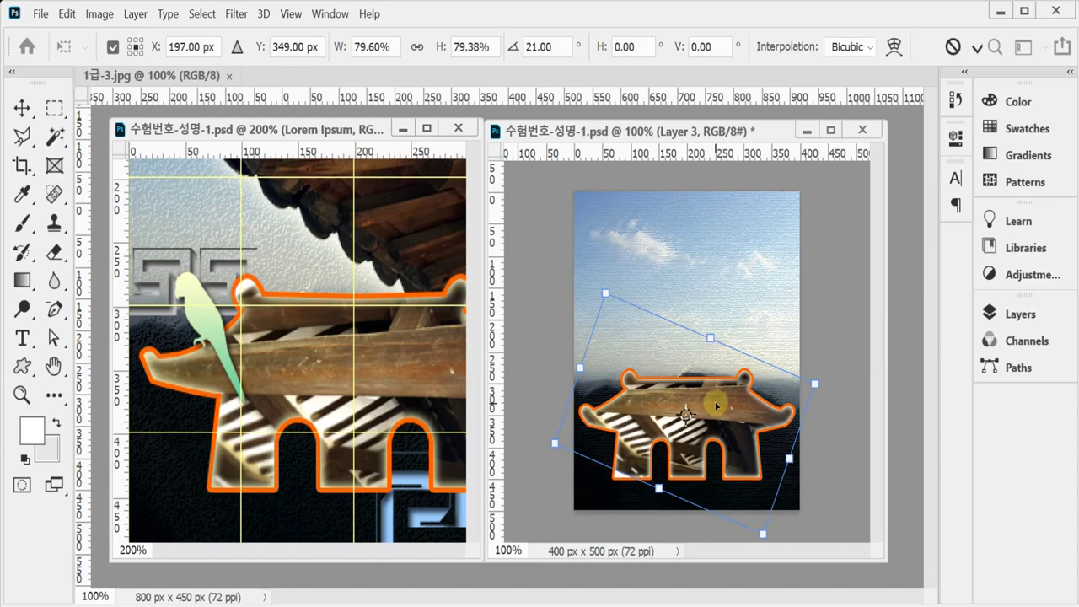
pyautogui.moveTo(716, 405); pyautogui.dragTo(710, 419)
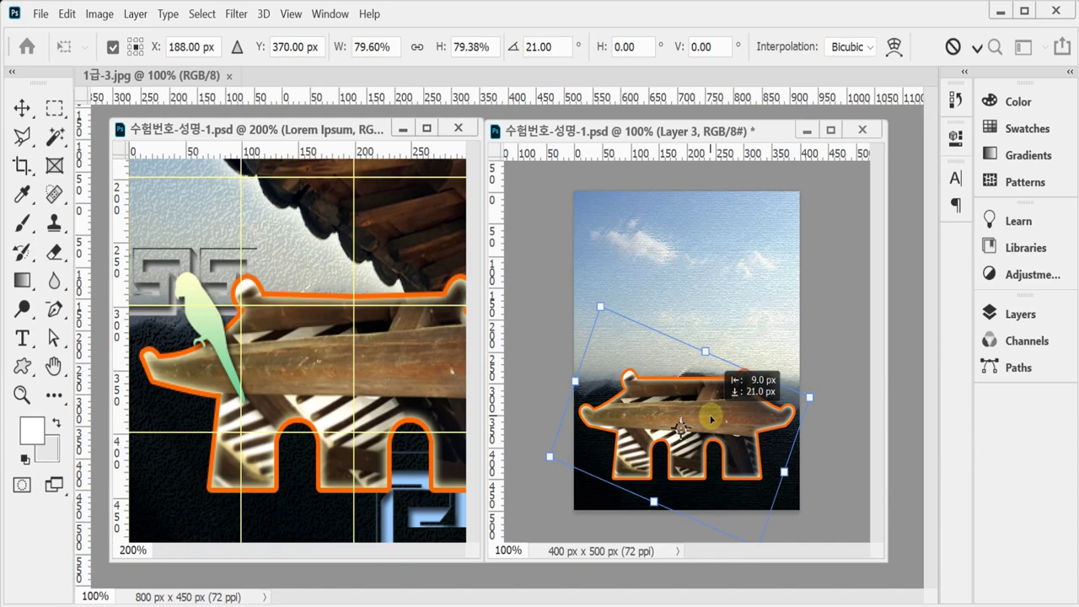
pyautogui.moveTo(711, 419); pyautogui.dragTo(714, 418)
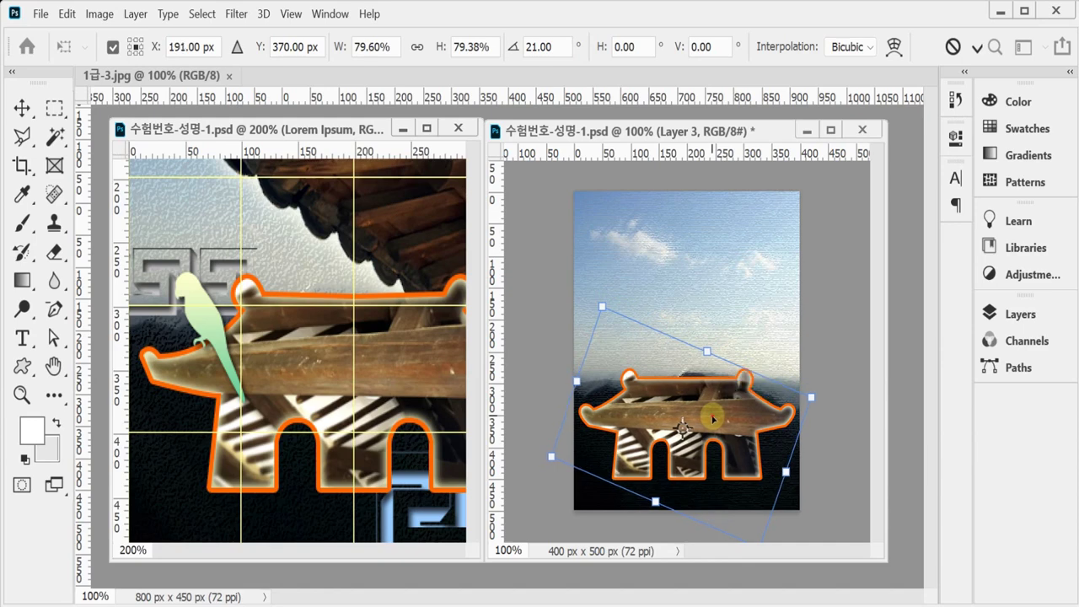
pyautogui.press('Return')
pyautogui.press('-')
pyautogui.hotkey('ctrl', 's')
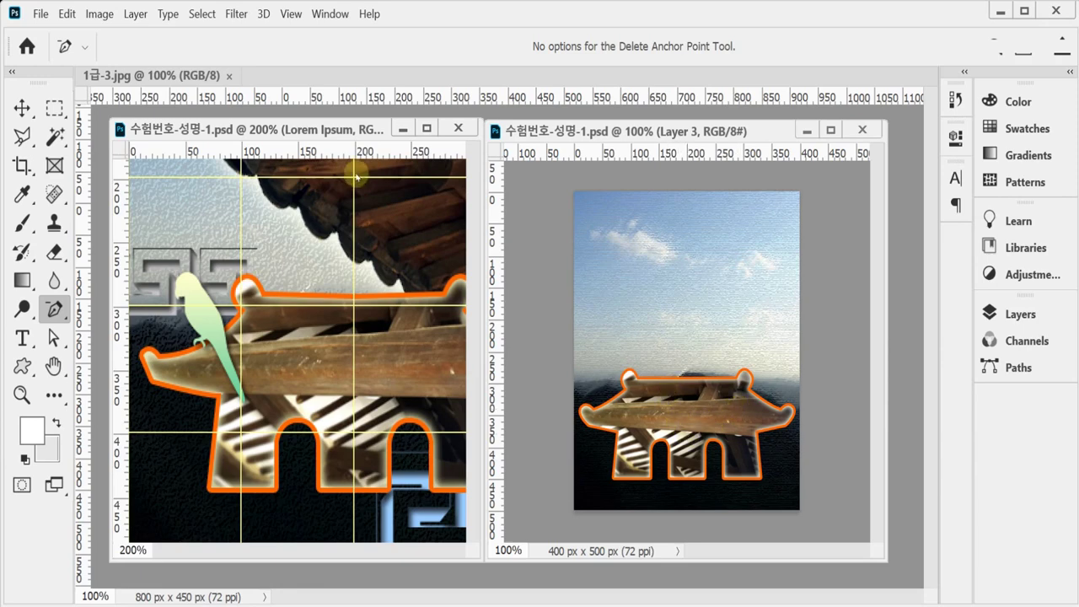
# Float 1급-3.jpg in its own window and select its sky with the Magic Wand at tolerance 40.
pyautogui.moveTo(144, 75); pyautogui.dragTo(252, 199)
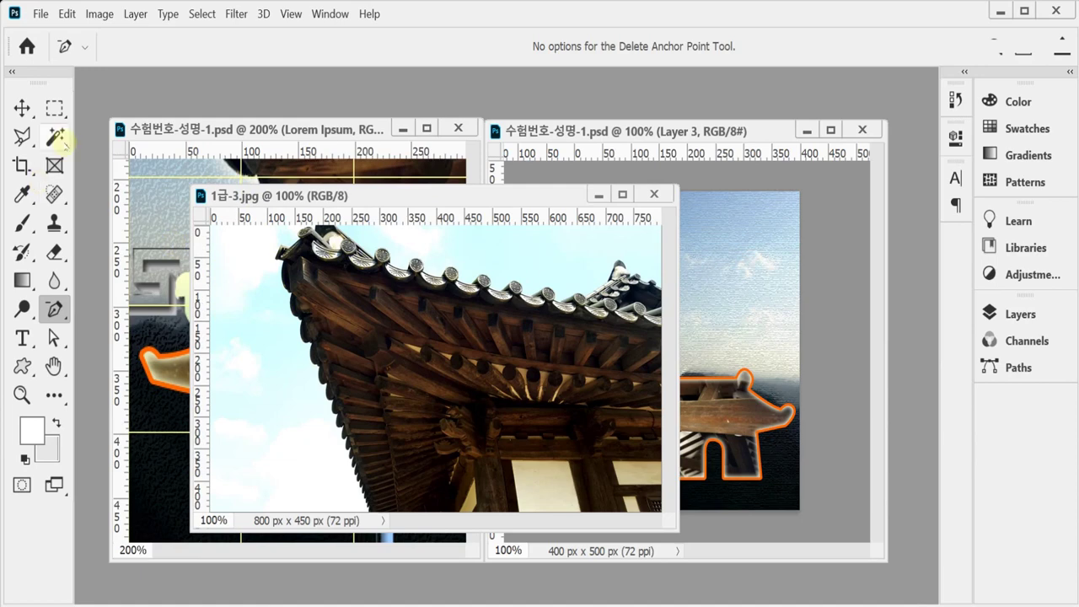
pyautogui.click(55, 137)
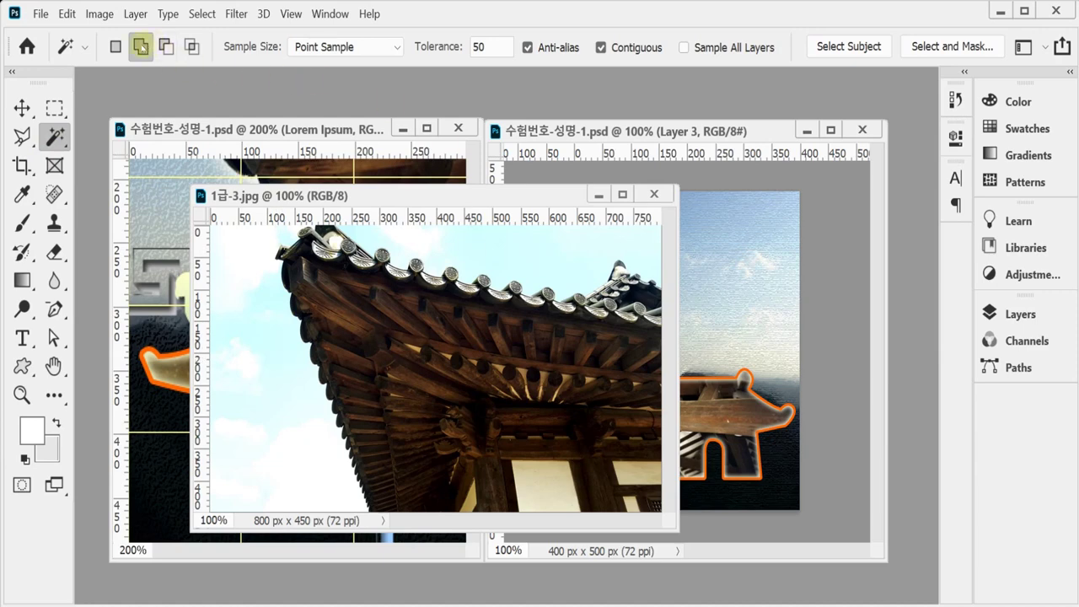
pyautogui.click(436, 48)
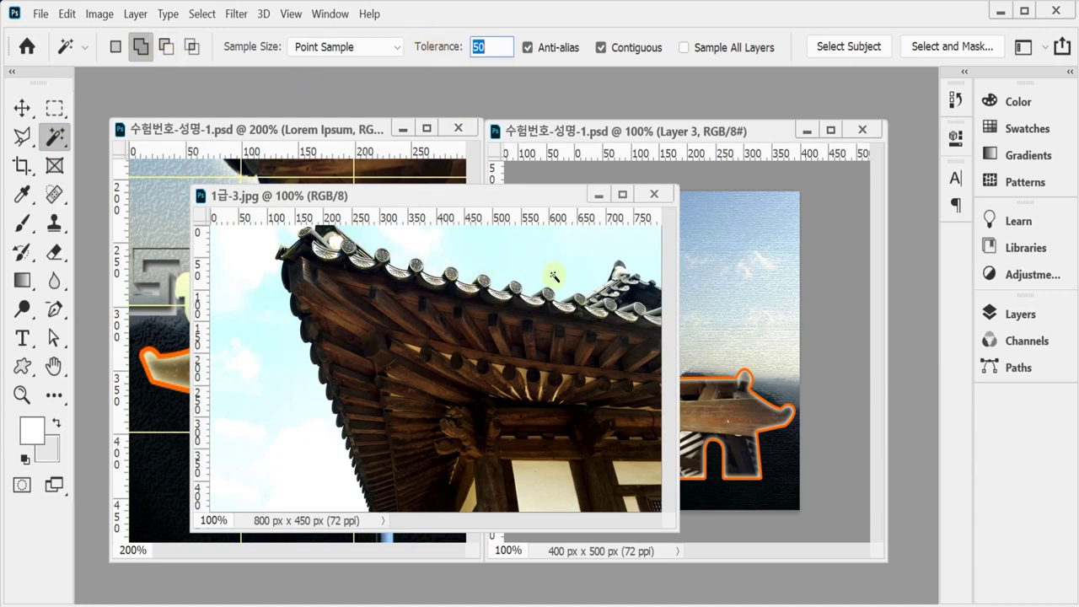
pyautogui.write('40')
pyautogui.press('Return')
pyautogui.click(251, 367)
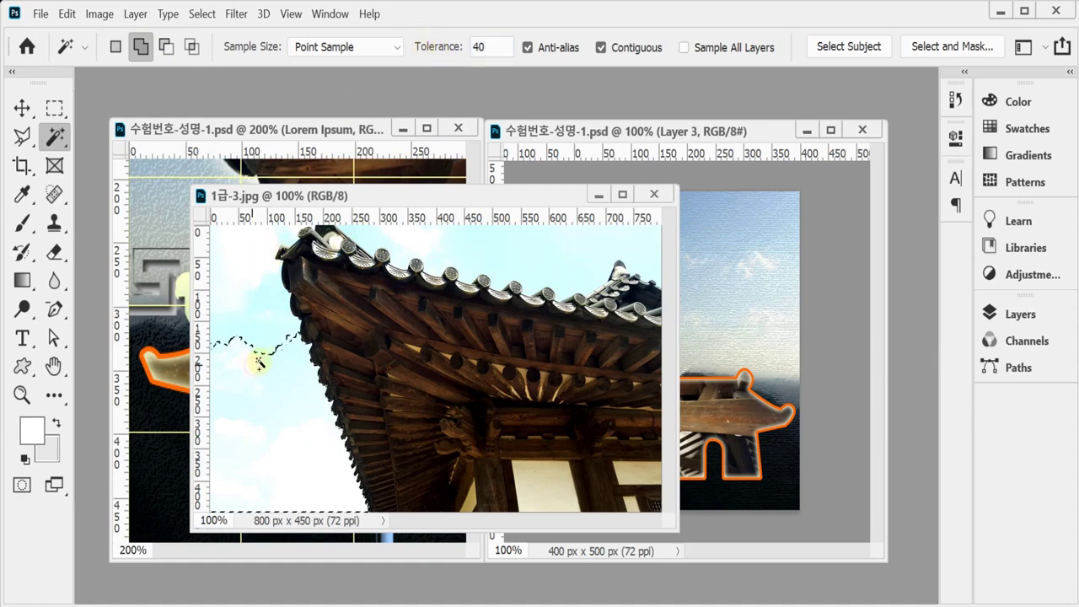
pyautogui.click(494, 248)
pyautogui.click(426, 242)
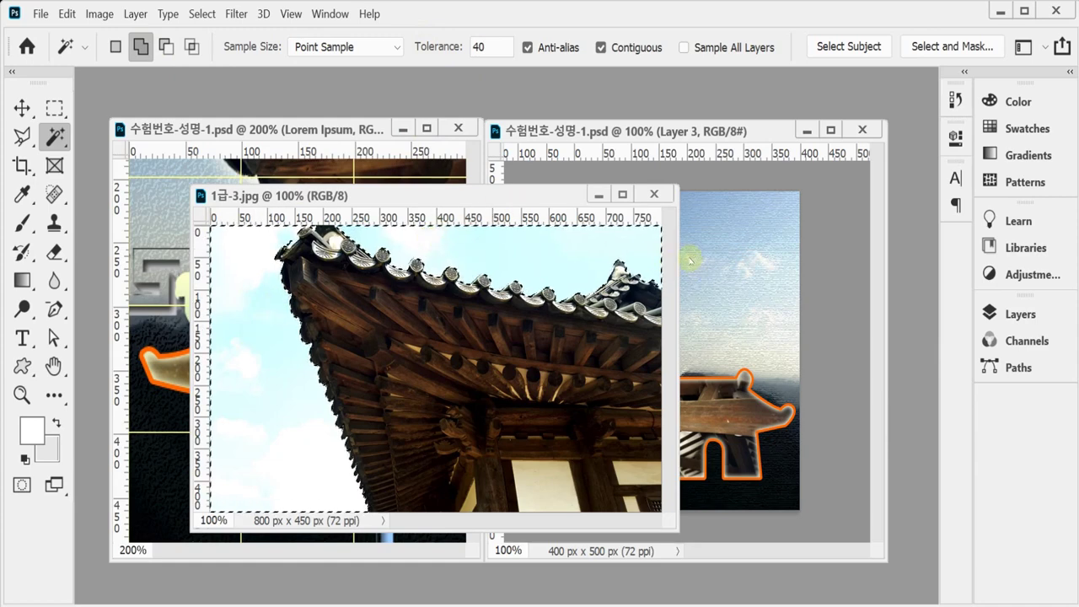
# Enlarge the view of 1급-3.jpg and examine the sky selection's edge along the roof tiles and far ridge.
pyautogui.click(664, 246)
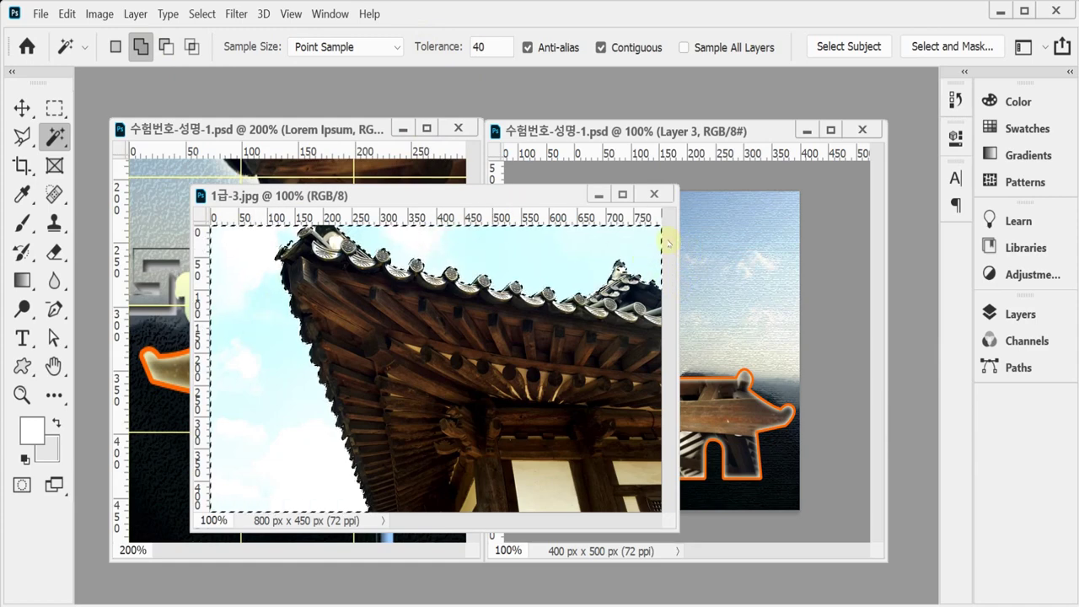
pyautogui.click(631, 338)
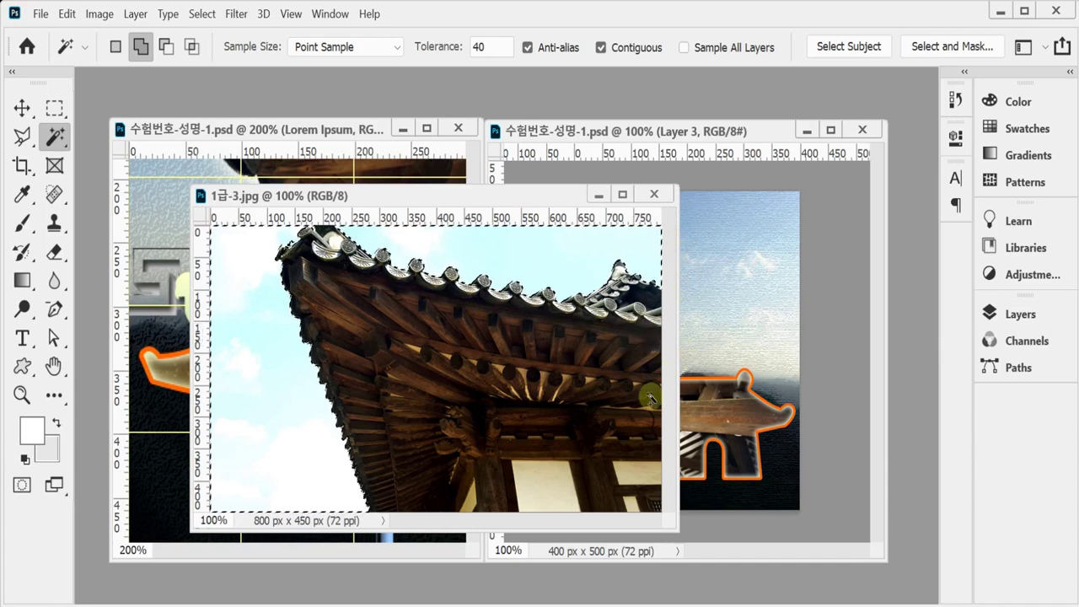
pyautogui.moveTo(677, 374); pyautogui.dragTo(819, 385)
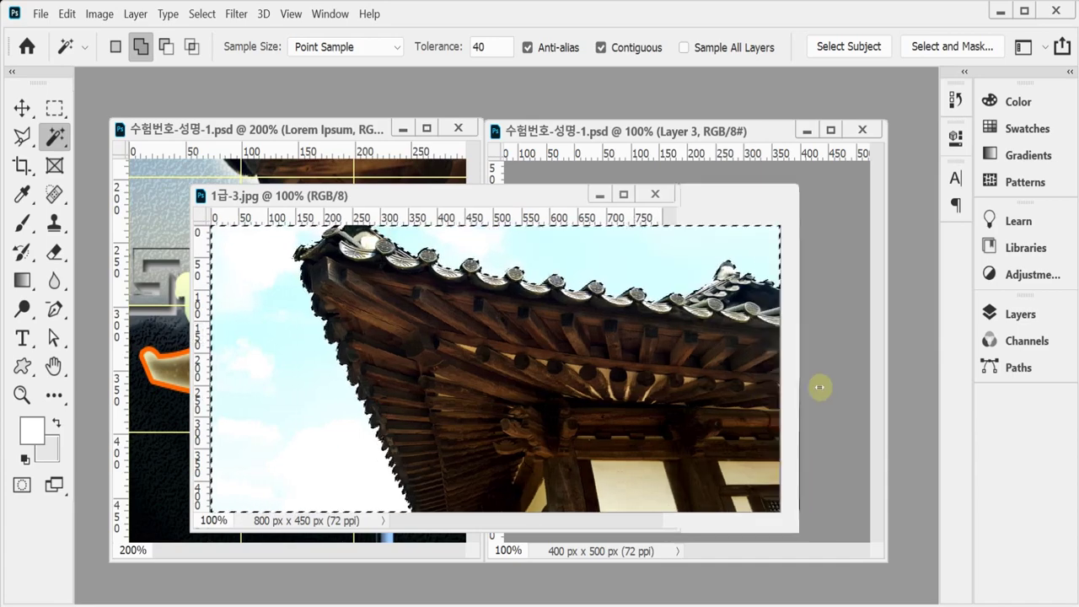
pyautogui.scroll(2, 762, 295)
pyautogui.moveTo(761, 296); pyautogui.dragTo(576, 403)
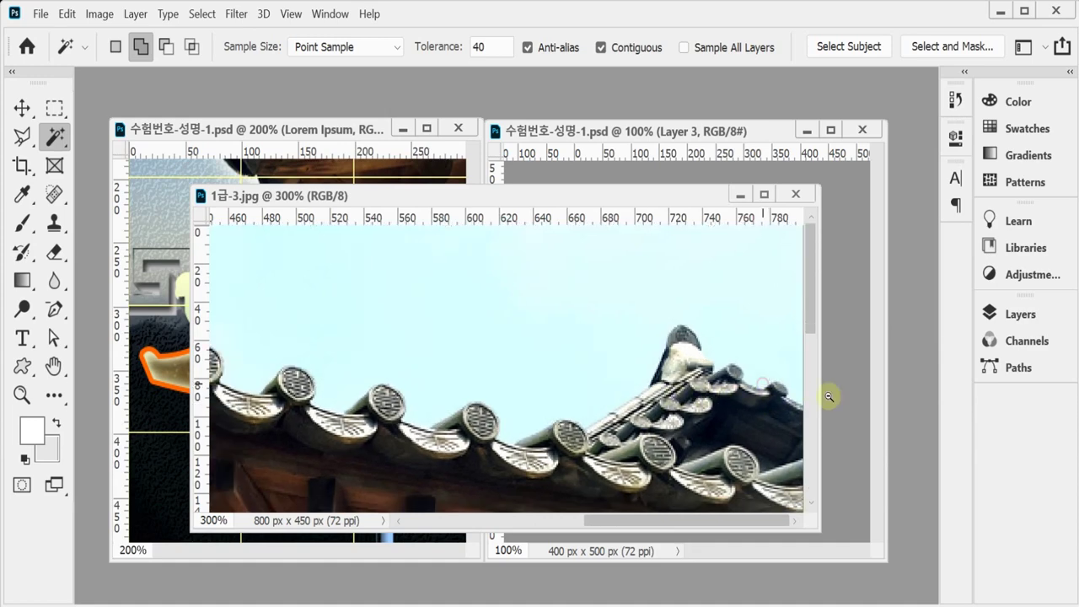
pyautogui.hotkey('ctrl', '-')
pyautogui.hotkey('ctrl', '-')
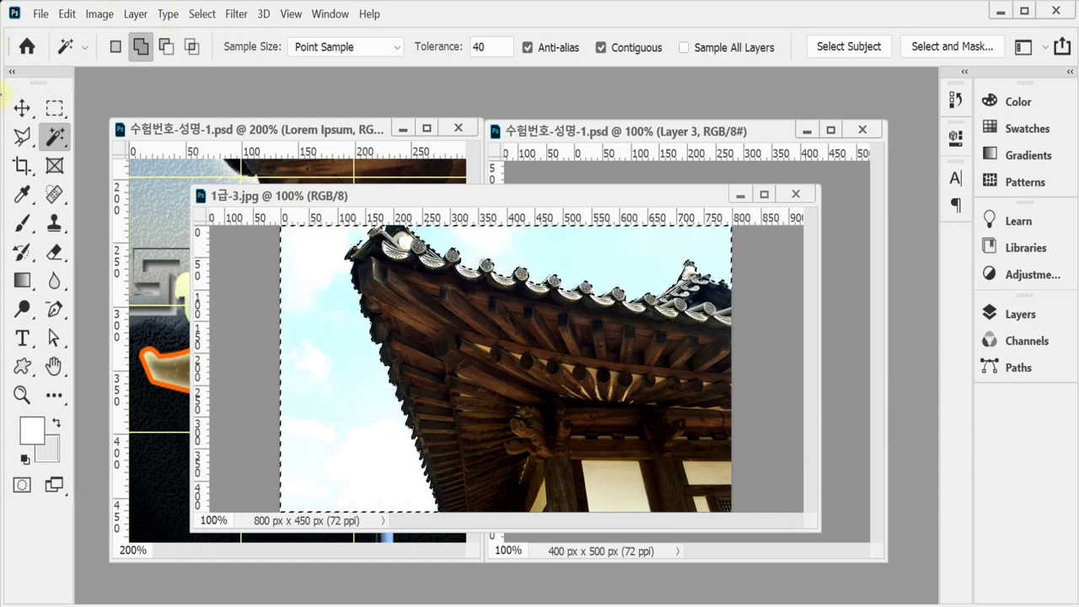
# Extend the sky selection in 1급-3.jpg with the Rectangular Marquee and Magic Wand, and invert it to select the roof.
pyautogui.press('m')
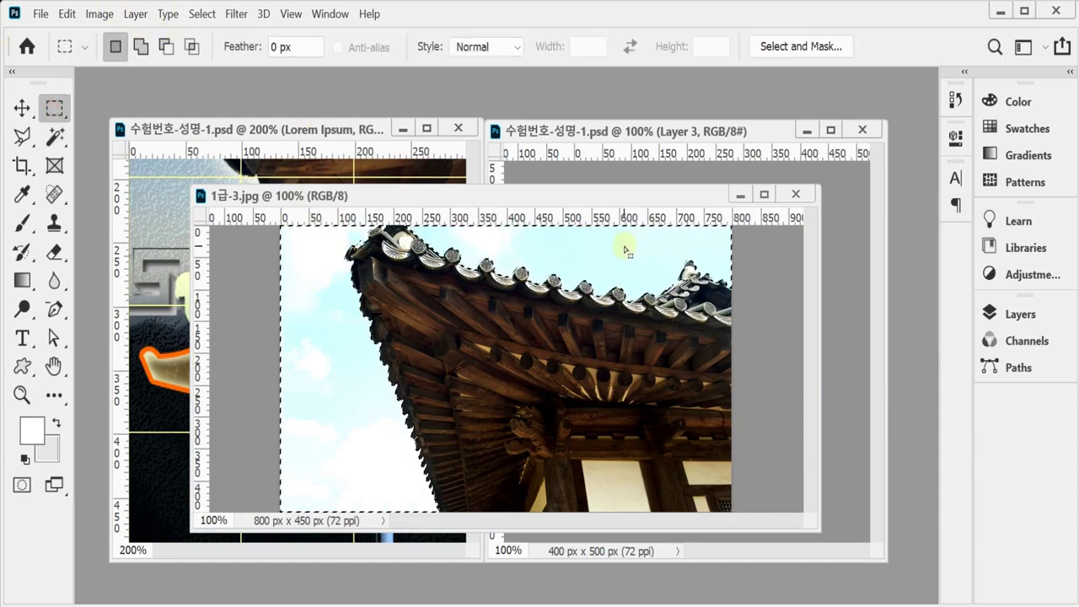
pyautogui.press('shift')
pyautogui.moveTo(622, 242); pyautogui.dragTo(730, 285)
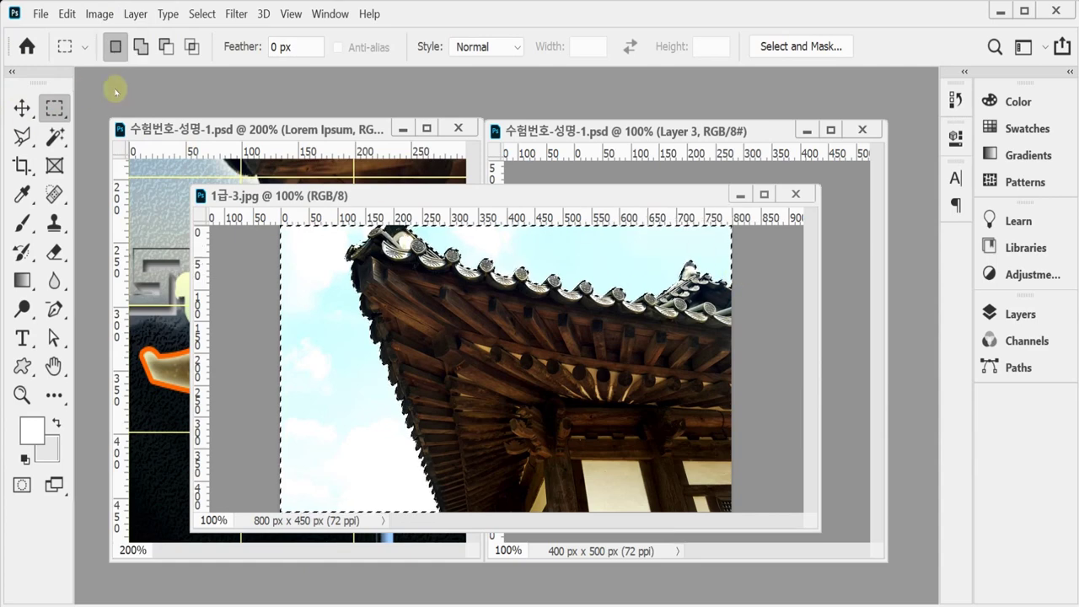
pyautogui.click(55, 135)
pyautogui.click(438, 244)
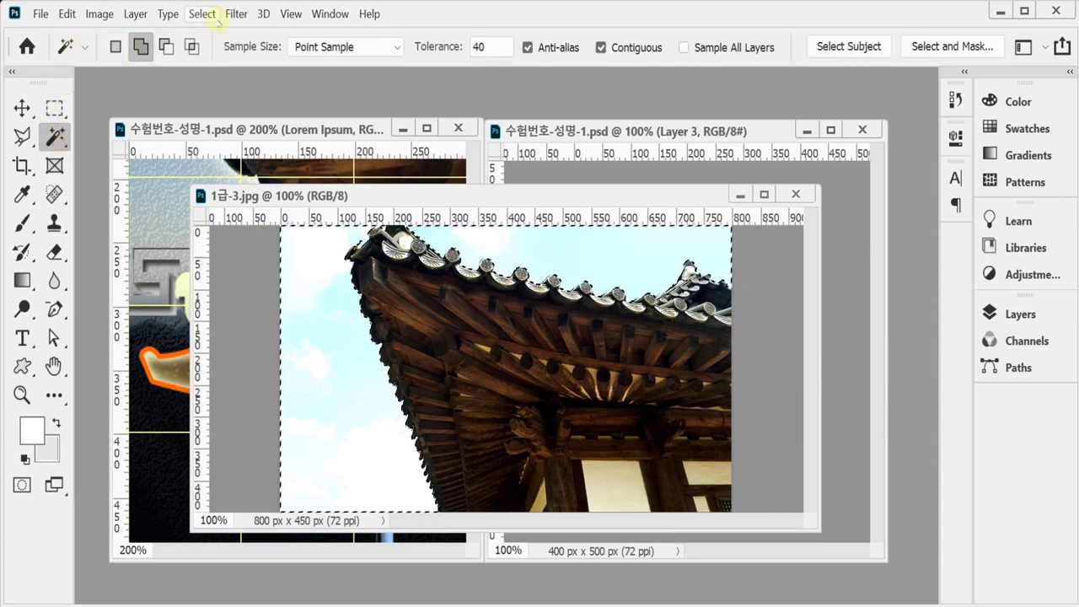
pyautogui.click(203, 13)
pyautogui.click(224, 84)
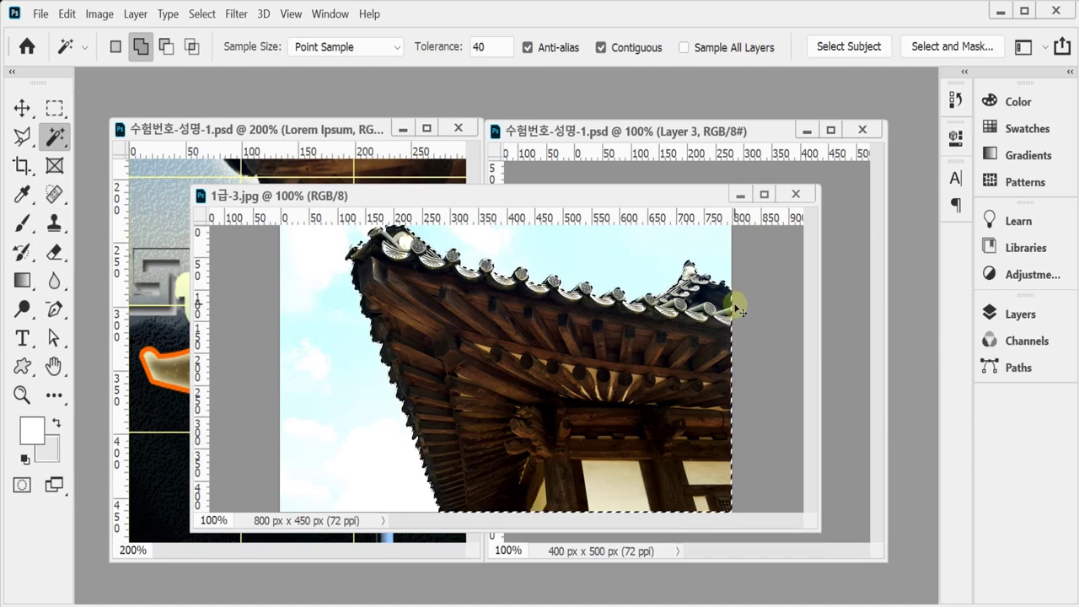
# Close 1급-3.jpg, show the grid, and paste the roof into the working document.
pyautogui.hotkey('ctrl', 'w')
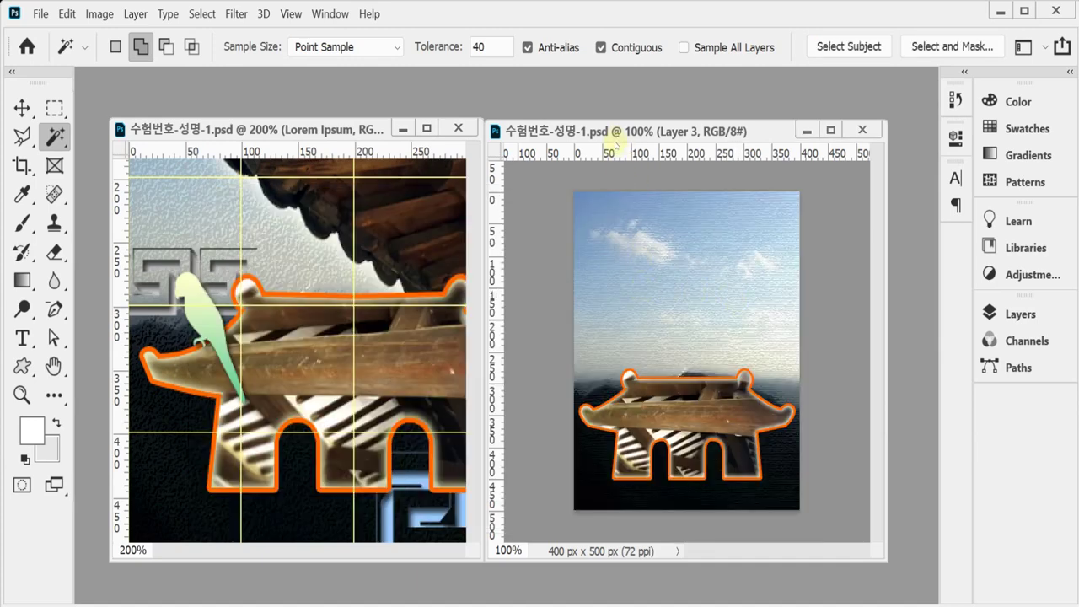
pyautogui.hotkey('ctrl', "'")
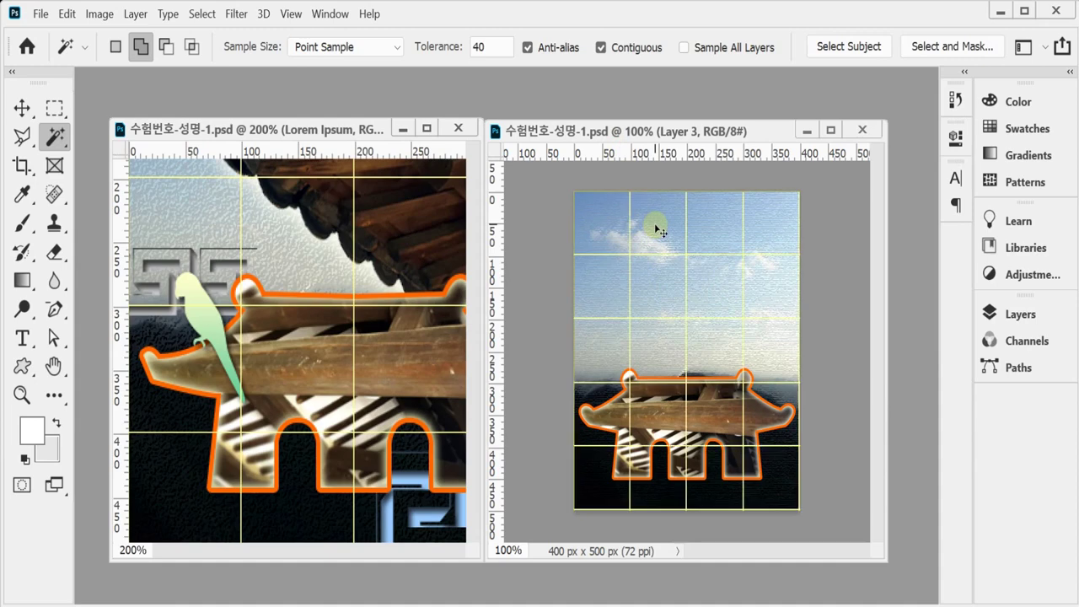
pyautogui.hotkey('ctrl', 'v')
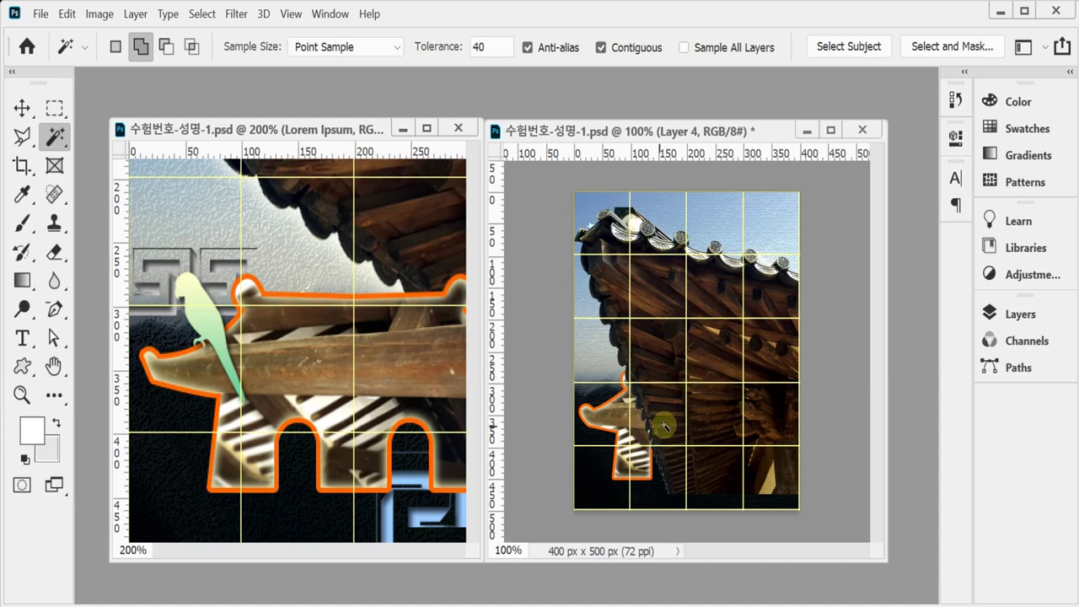
pyautogui.hotkey('ctrl', 't')
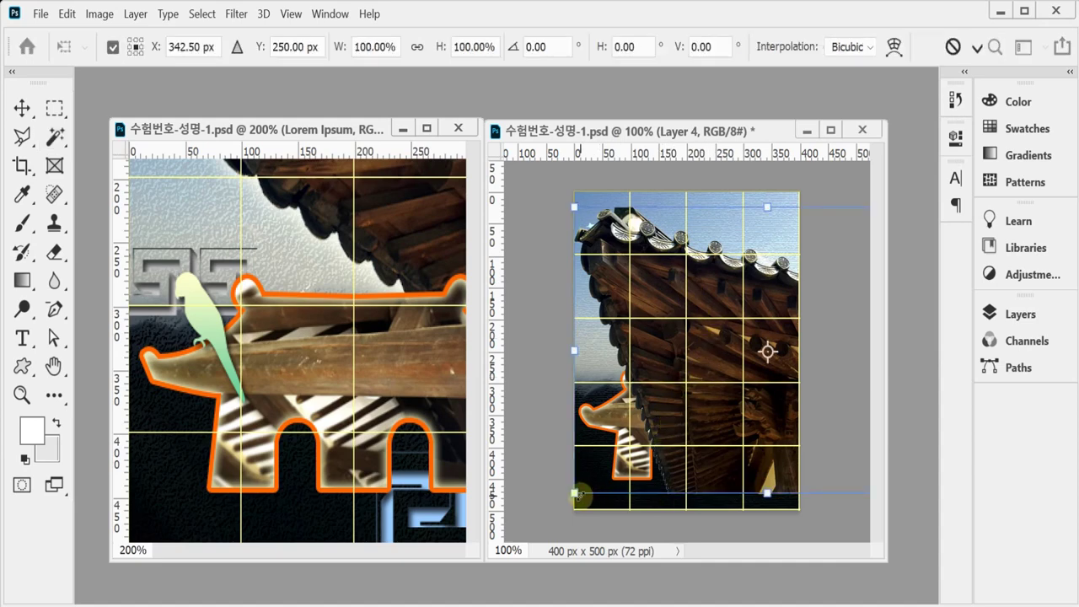
pyautogui.moveTo(576, 495); pyautogui.dragTo(655, 457)
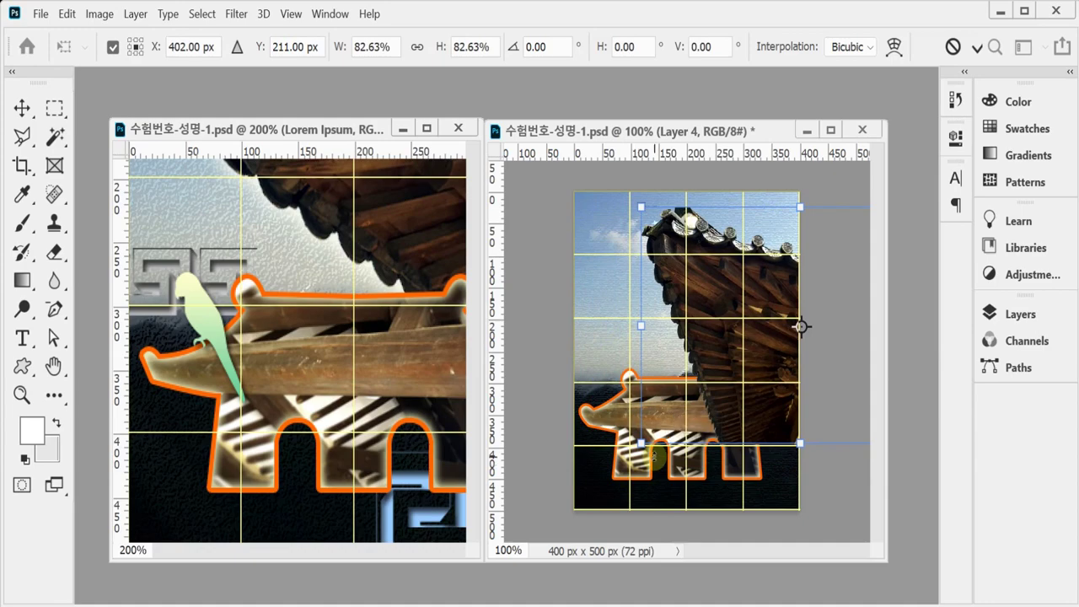
pyautogui.press('Escape')
pyautogui.press('w')
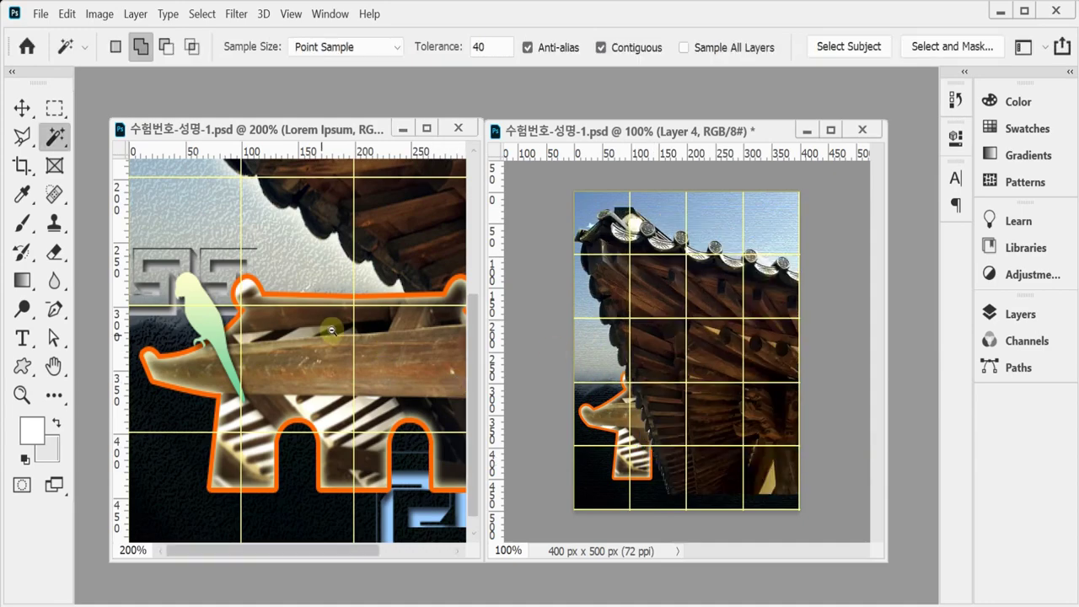
# Scale the roof to 95.18%, rotate it -33.72°, and centre it at about X 427, Y 122 px.
pyautogui.hotkey('ctrl', '-')
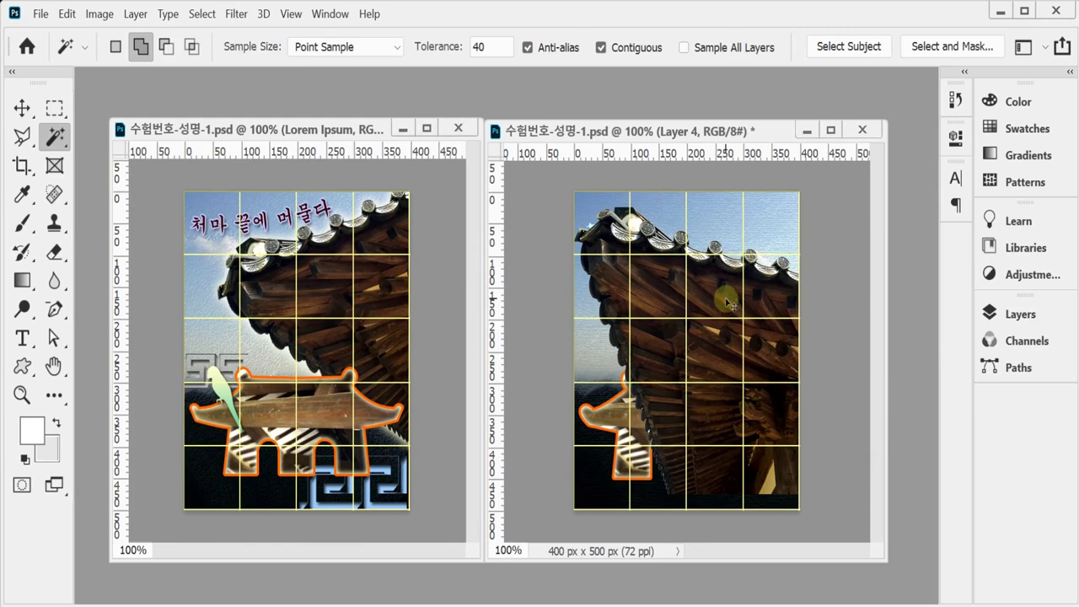
pyautogui.hotkey('ctrl', 't')
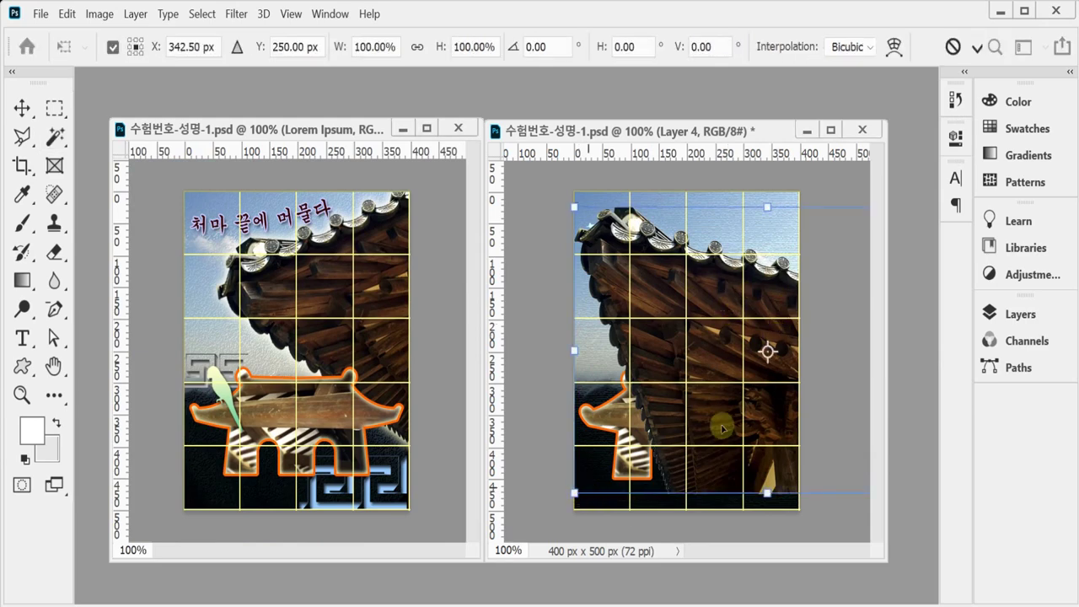
pyautogui.moveTo(783, 388); pyautogui.dragTo(782, 331)
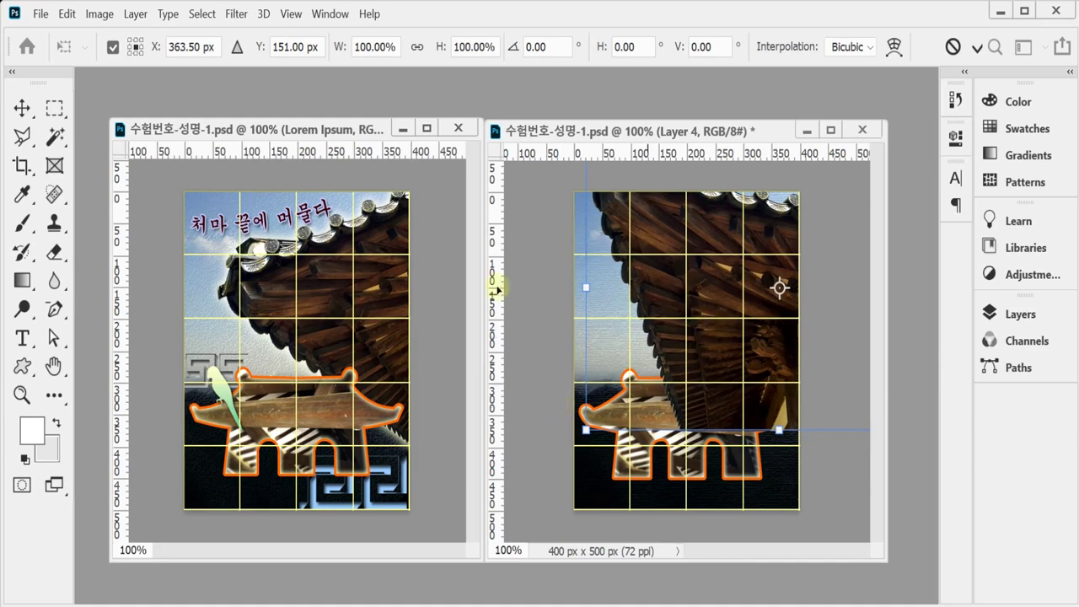
pyautogui.moveTo(586, 430); pyautogui.dragTo(605, 415)
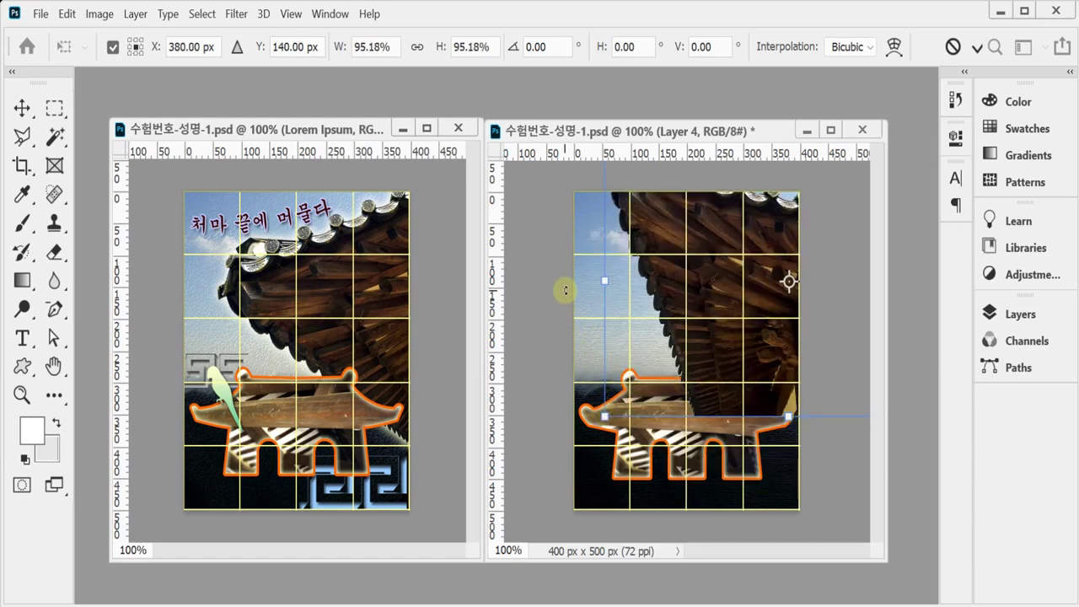
pyautogui.moveTo(566, 290); pyautogui.dragTo(649, 393)
pyautogui.moveTo(781, 389); pyautogui.dragTo(790, 351)
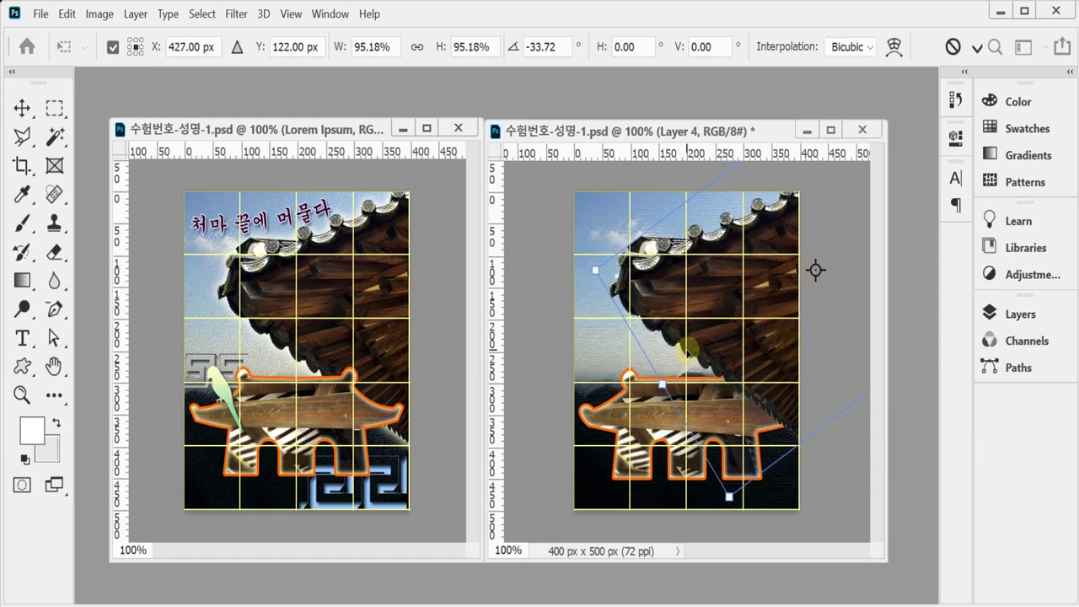
pyautogui.press('Return')
pyautogui.press('w')
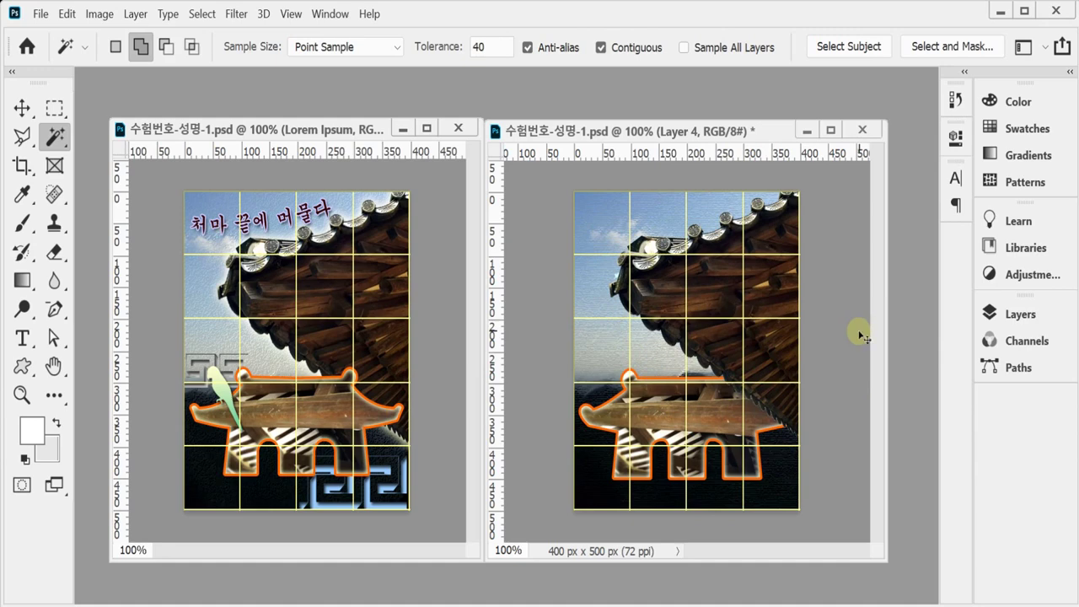
# Place the roof layer beneath the gate's path layer, directly above the sky in Layer 1.
pyautogui.hotkey('ctrl', 'z')
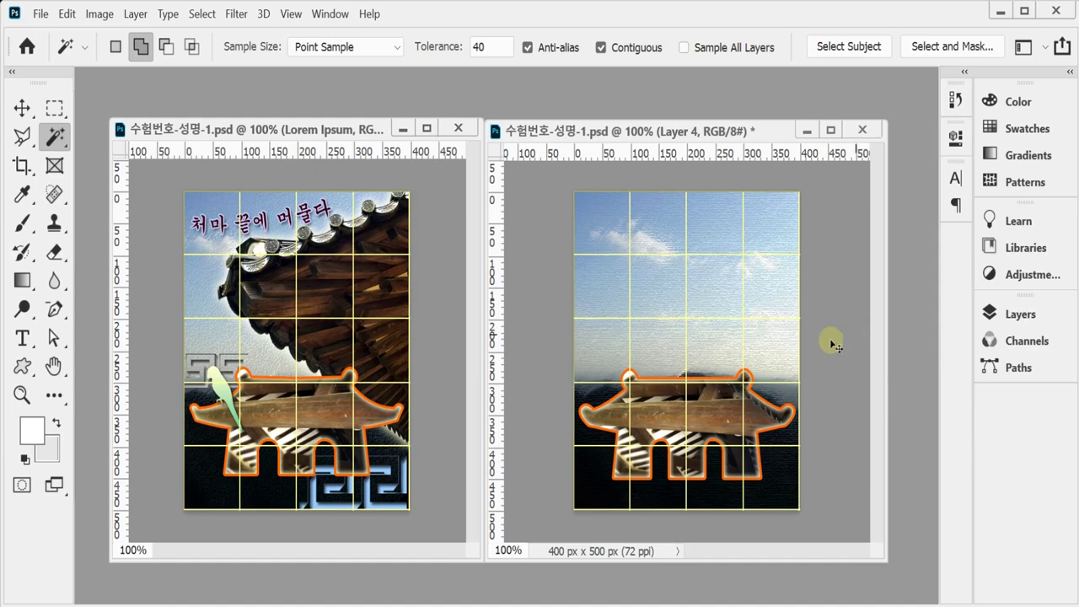
pyautogui.hotkey('ctrl', 'z')
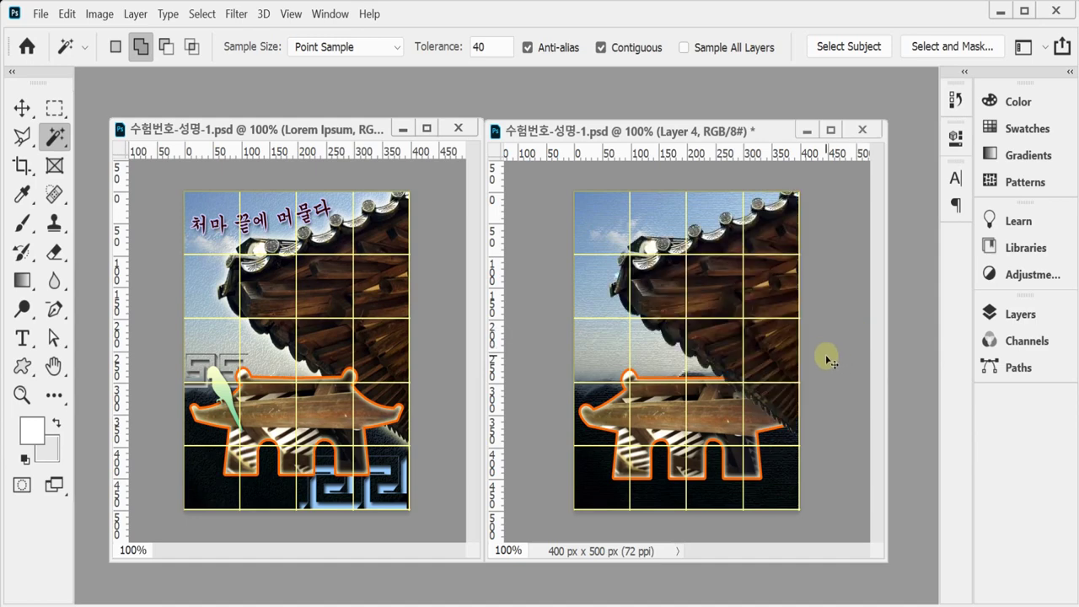
pyautogui.click(1016, 314)
pyautogui.moveTo(860, 419); pyautogui.dragTo(850, 485)
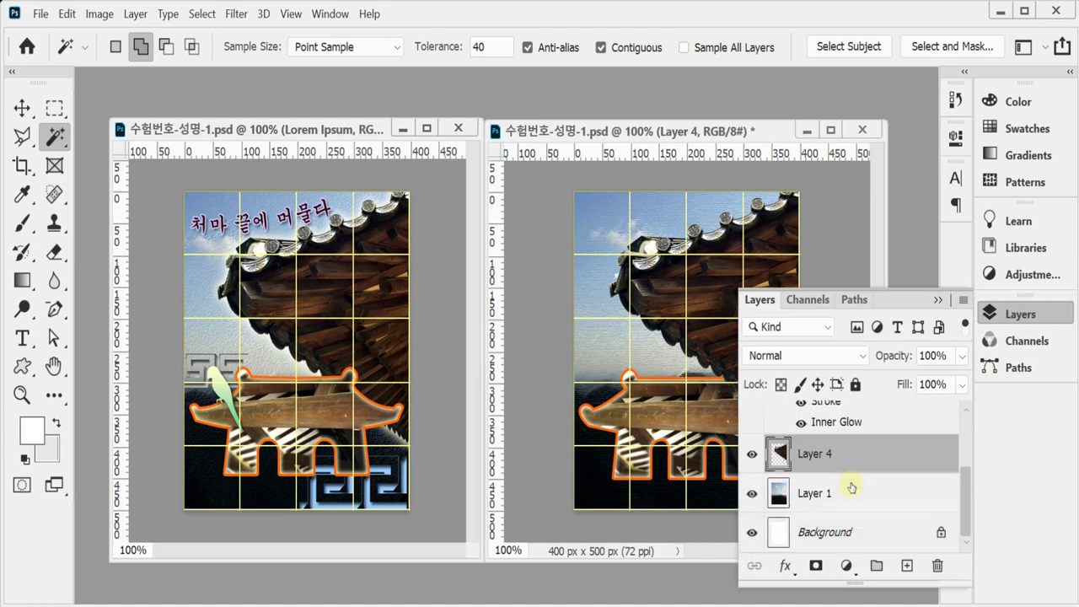
pyautogui.click(802, 496)
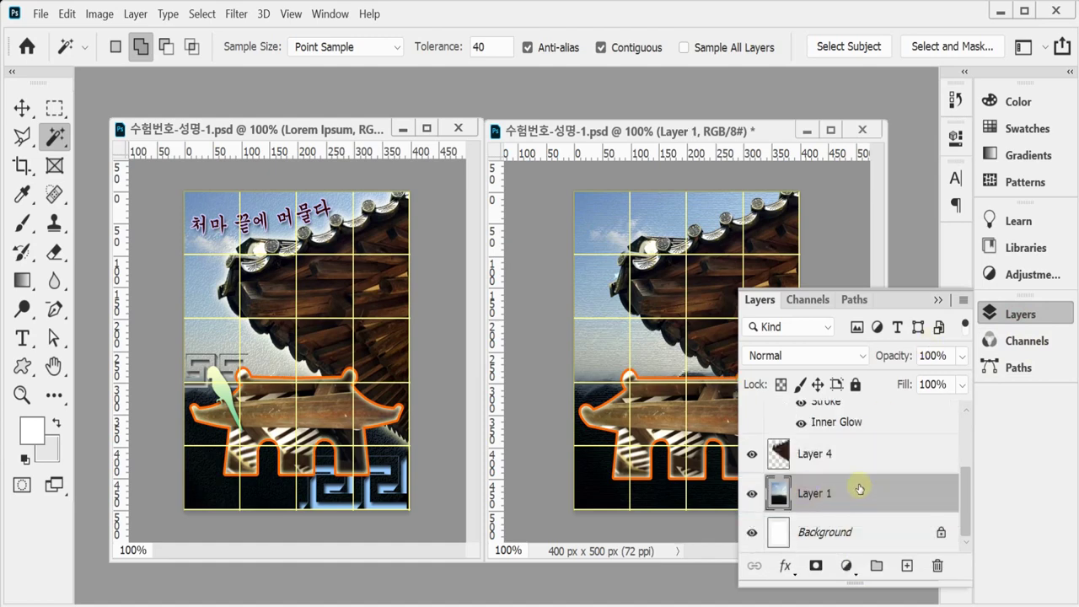
pyautogui.click(797, 454)
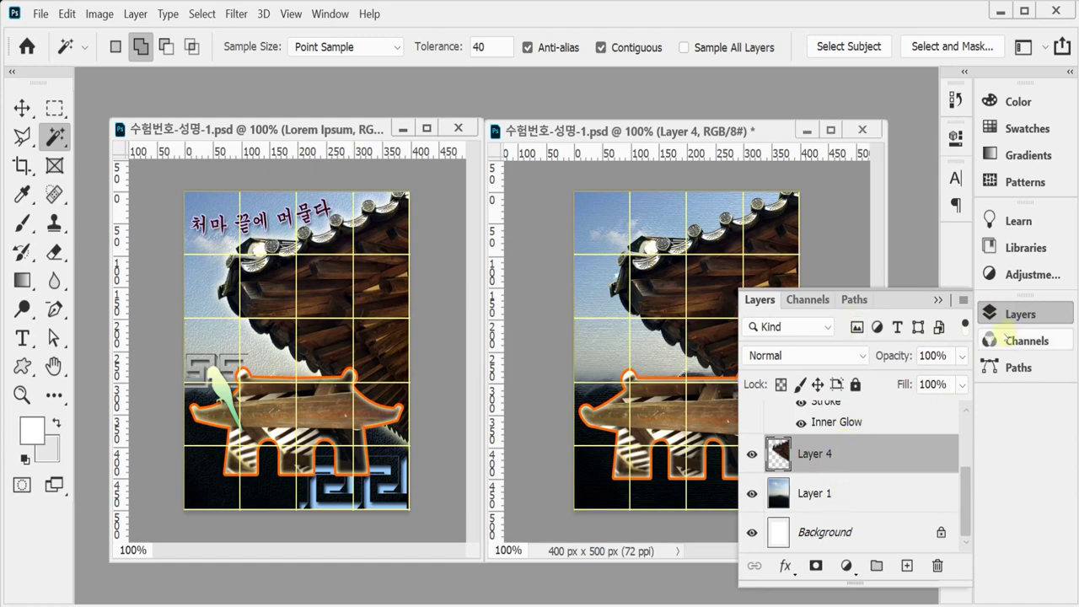
pyautogui.click(1009, 312)
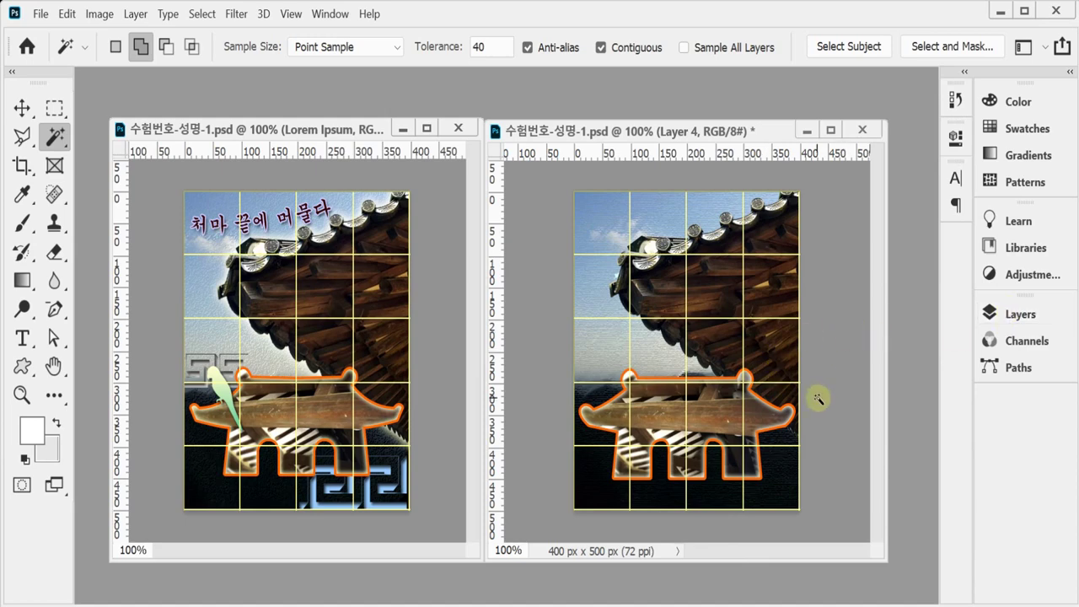
# Add an Outer Glow with a size of 20 px to the roof layer and save the document.
pyautogui.click(1016, 314)
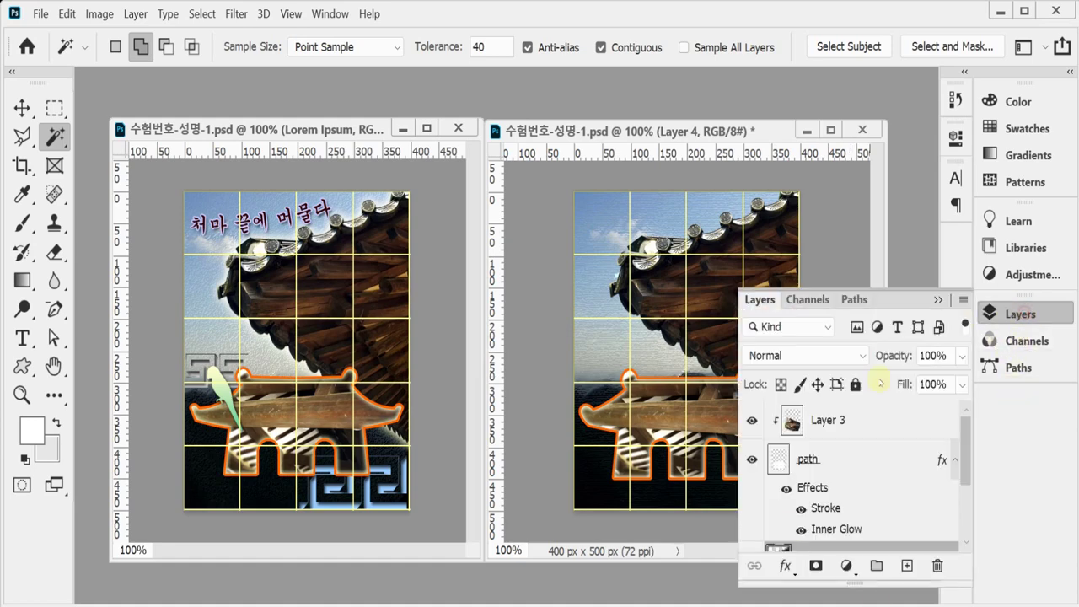
pyautogui.click(784, 567)
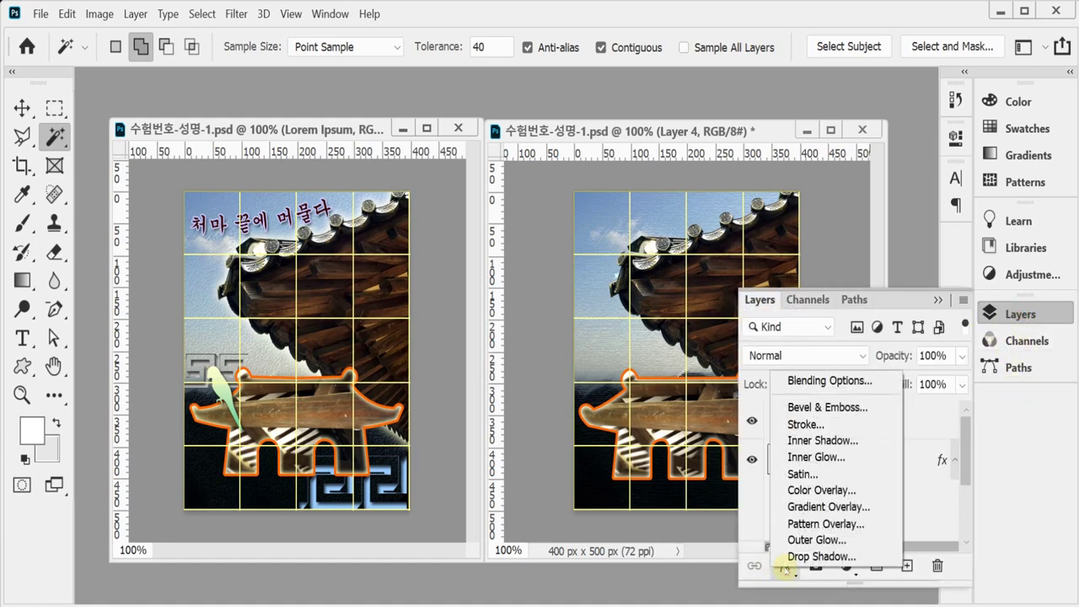
pyautogui.press('Escape')
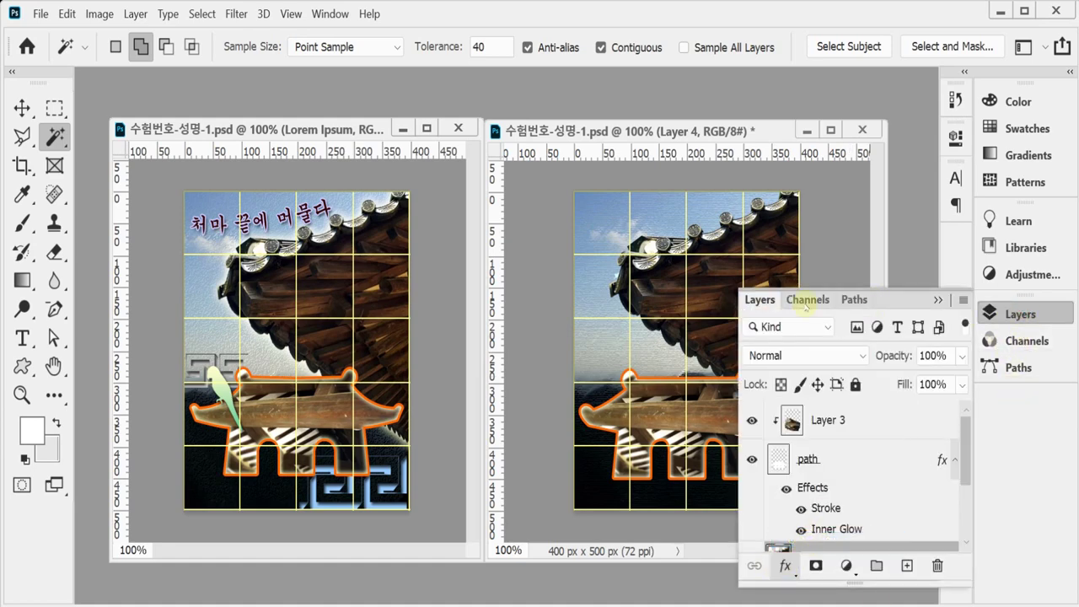
pyautogui.doubleClick(805, 533)
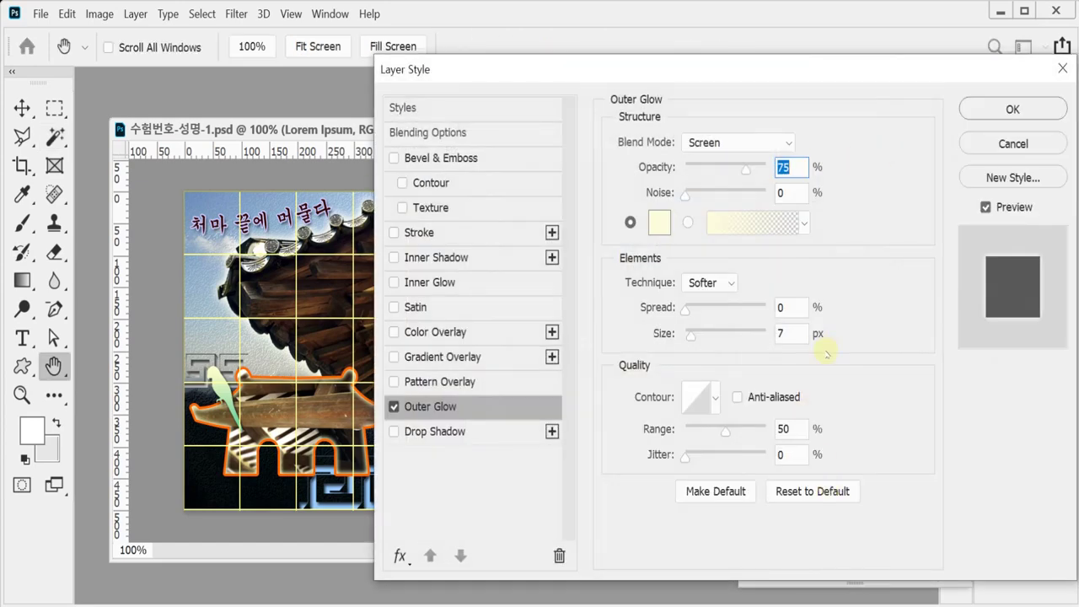
pyautogui.doubleClick(784, 334)
pyautogui.write('20')
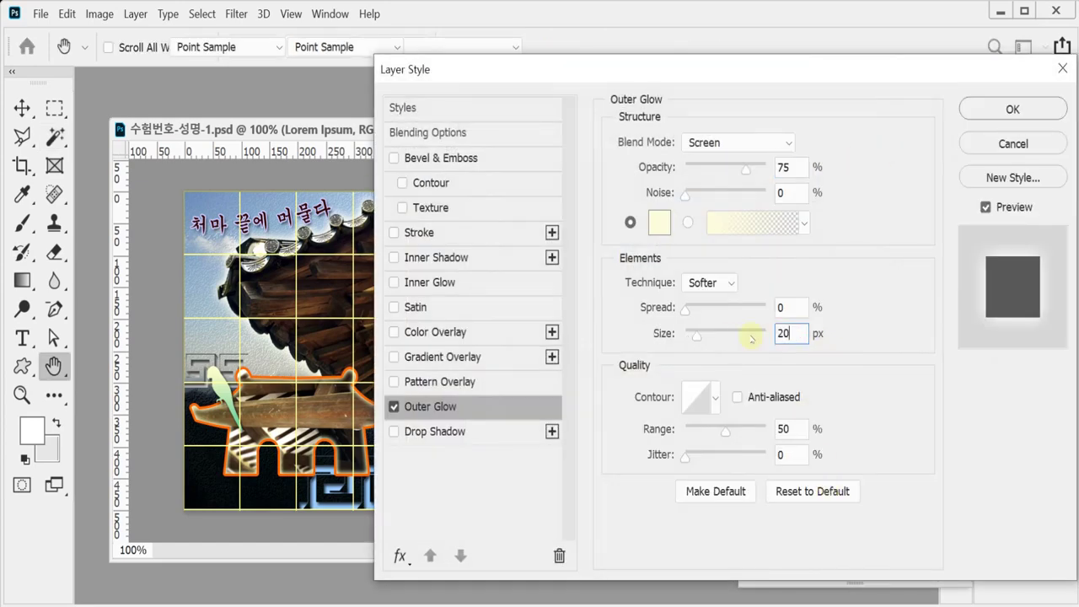
pyautogui.press('Return')
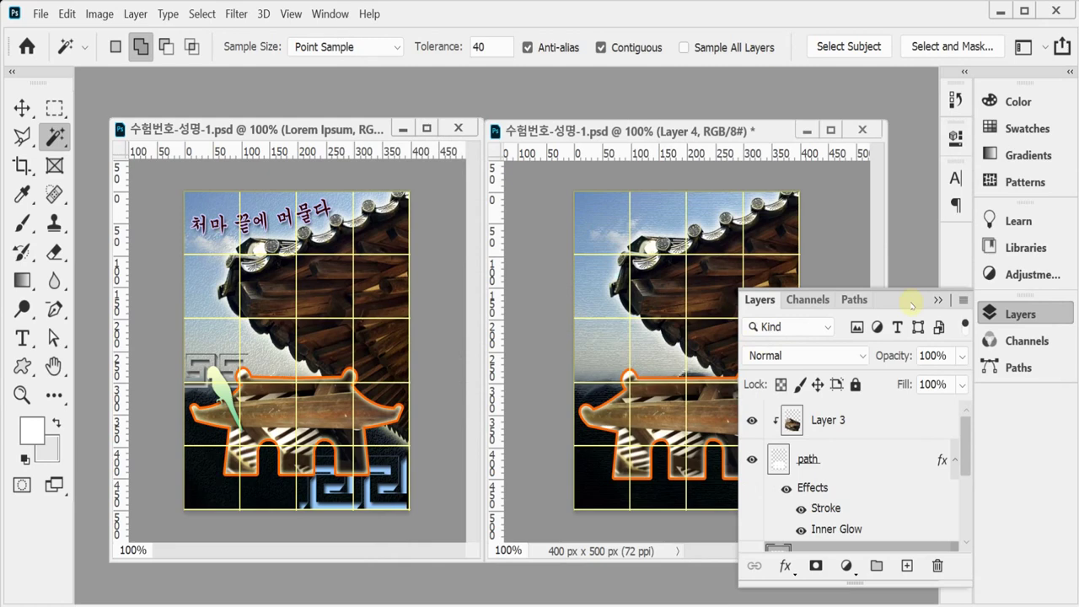
pyautogui.click(1020, 314)
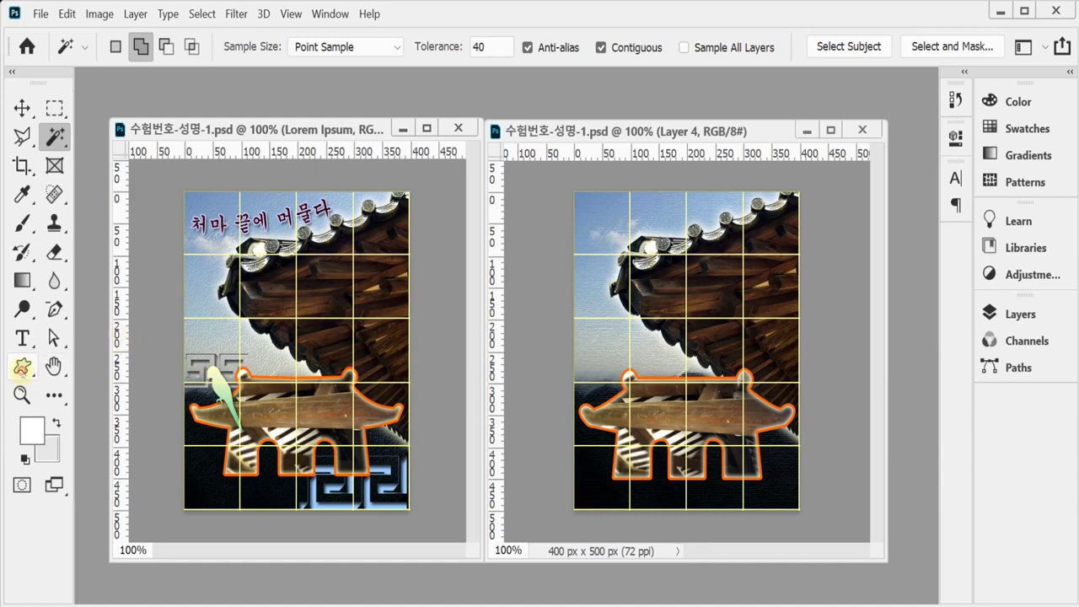
# Set the Custom Shape Tool to Shape mode and choose the angular key-pattern shape, Tile 5, from the Tiles group.
pyautogui.click(21, 365)
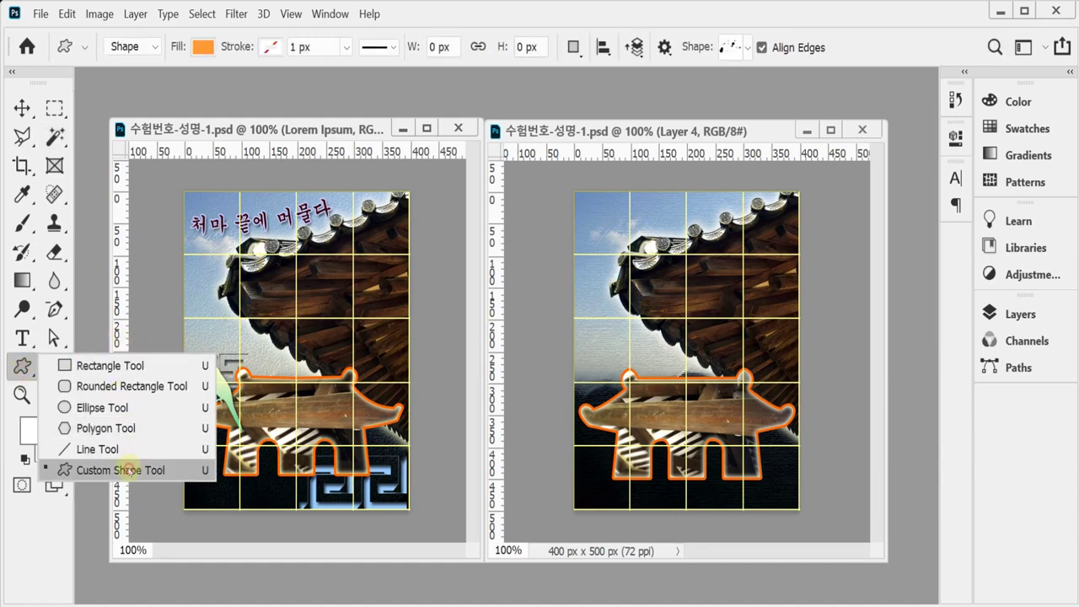
pyautogui.click(120, 469)
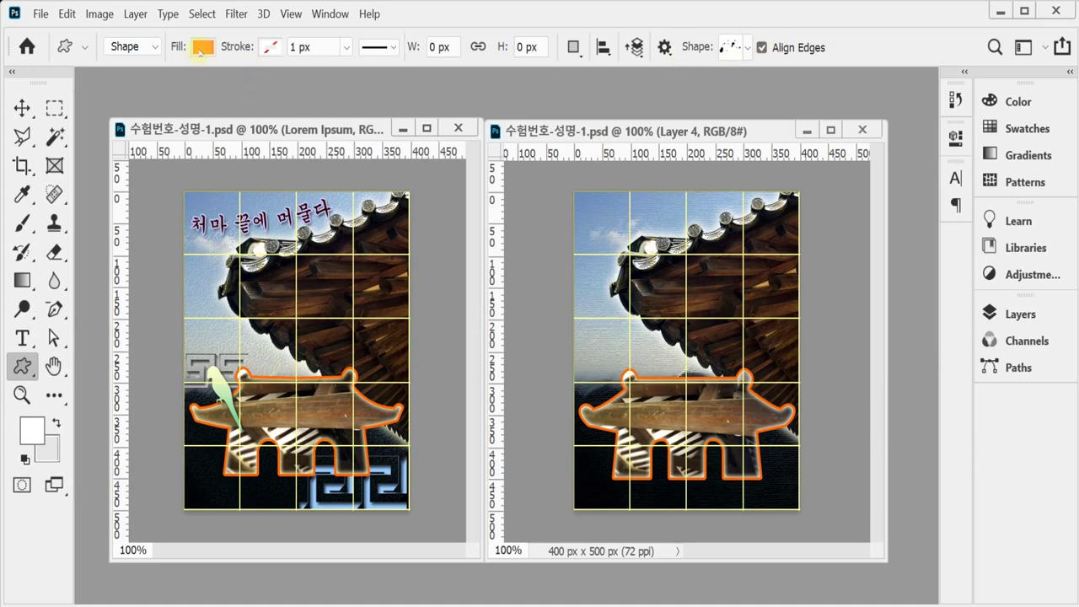
pyautogui.click(143, 46)
pyautogui.click(143, 67)
pyautogui.click(746, 49)
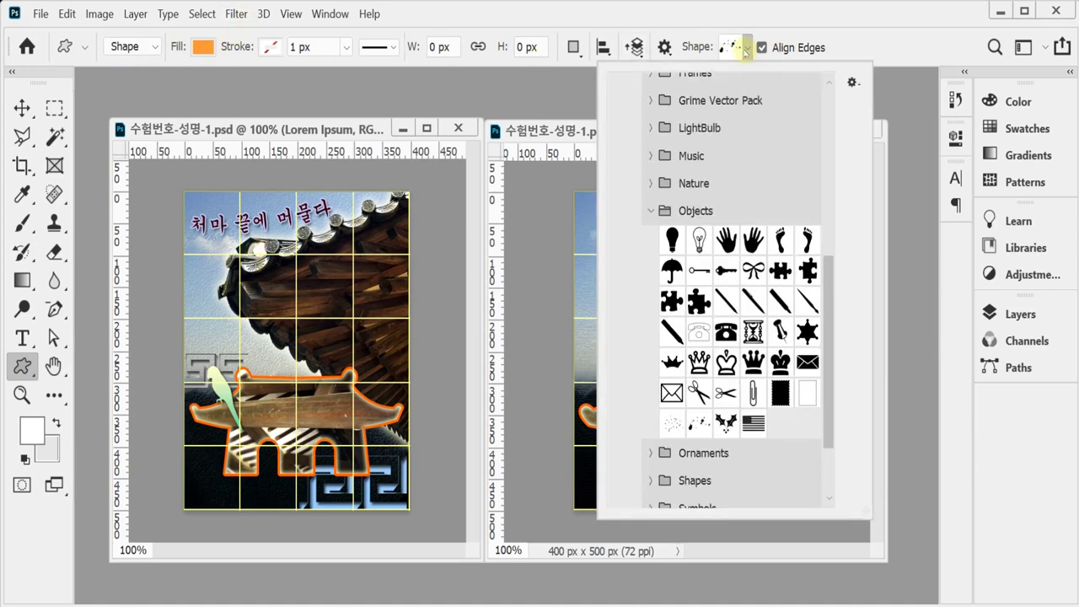
pyautogui.click(649, 212)
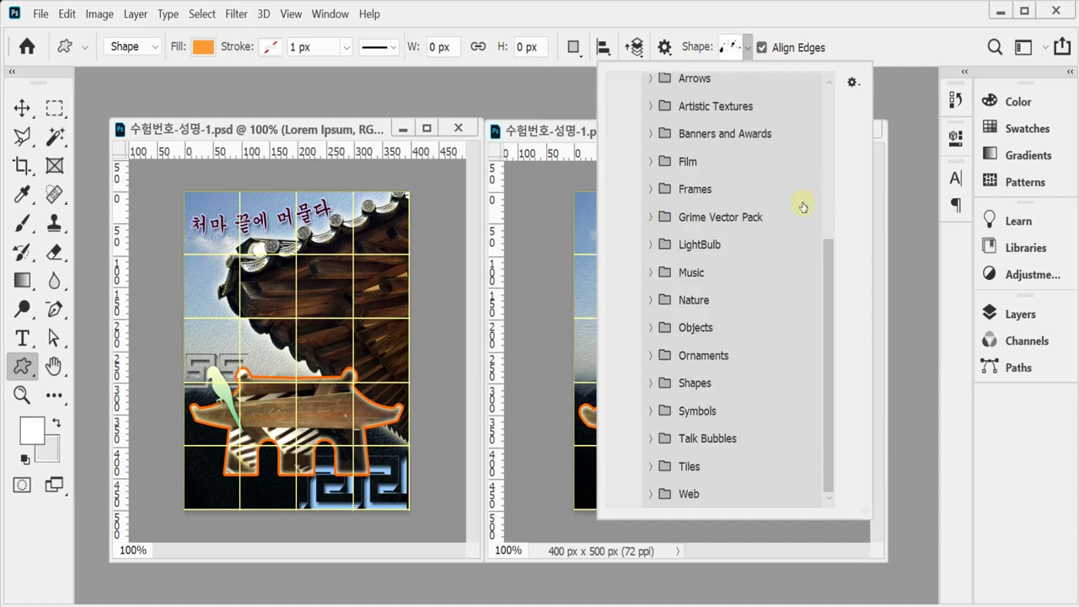
pyautogui.click(651, 466)
pyautogui.moveTo(830, 438); pyautogui.dragTo(830, 478)
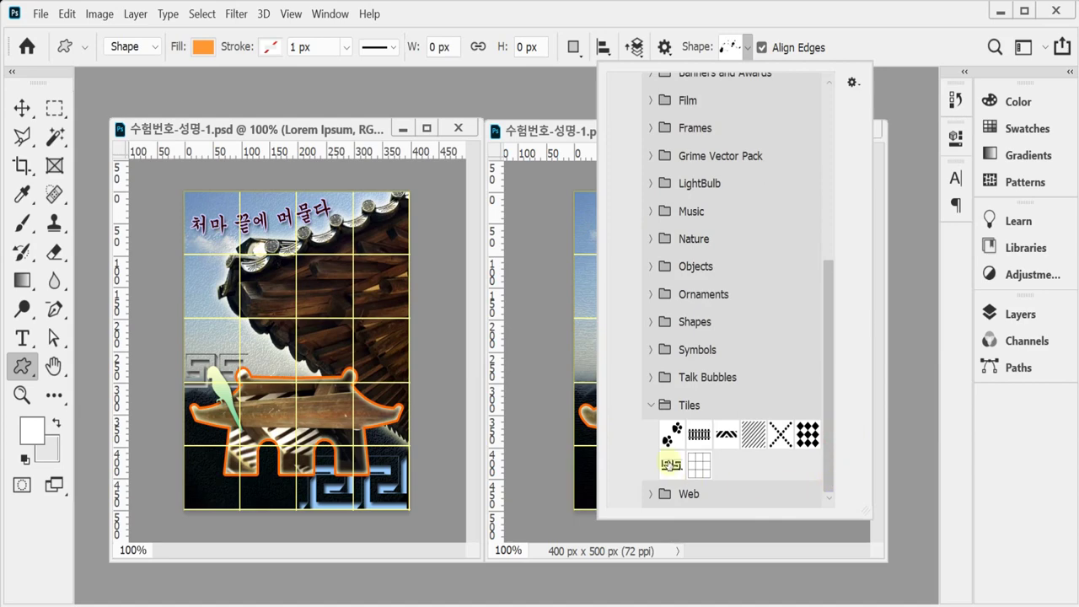
pyautogui.click(671, 465)
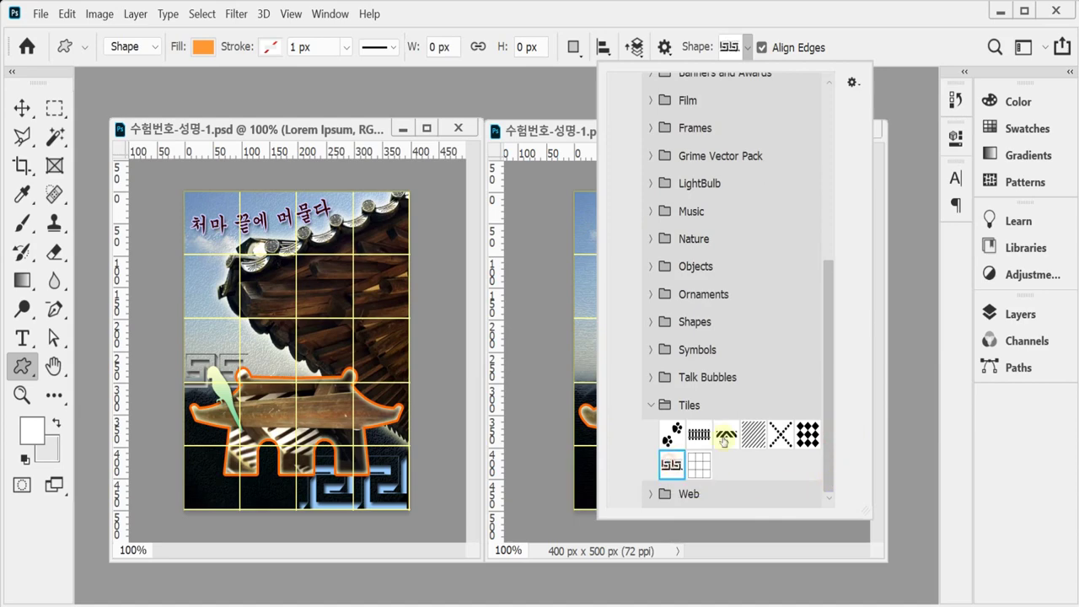
pyautogui.click(636, 10)
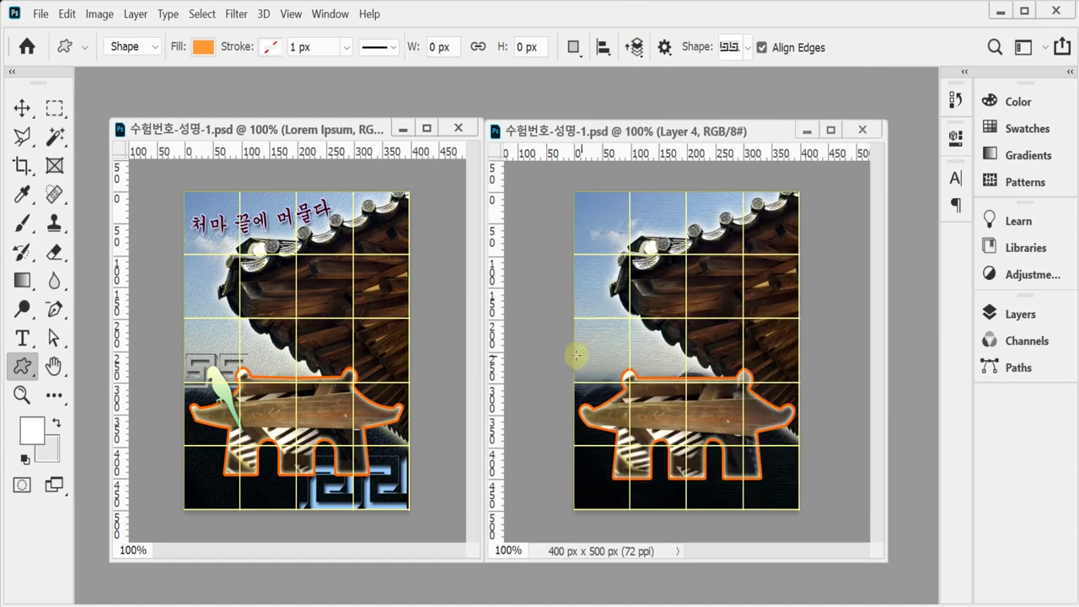
# Draw the key-pattern tile about 118 x 52 px at the canvas's left edge above the gate, and open the layer list.
pyautogui.moveTo(573, 349); pyautogui.dragTo(598, 377)
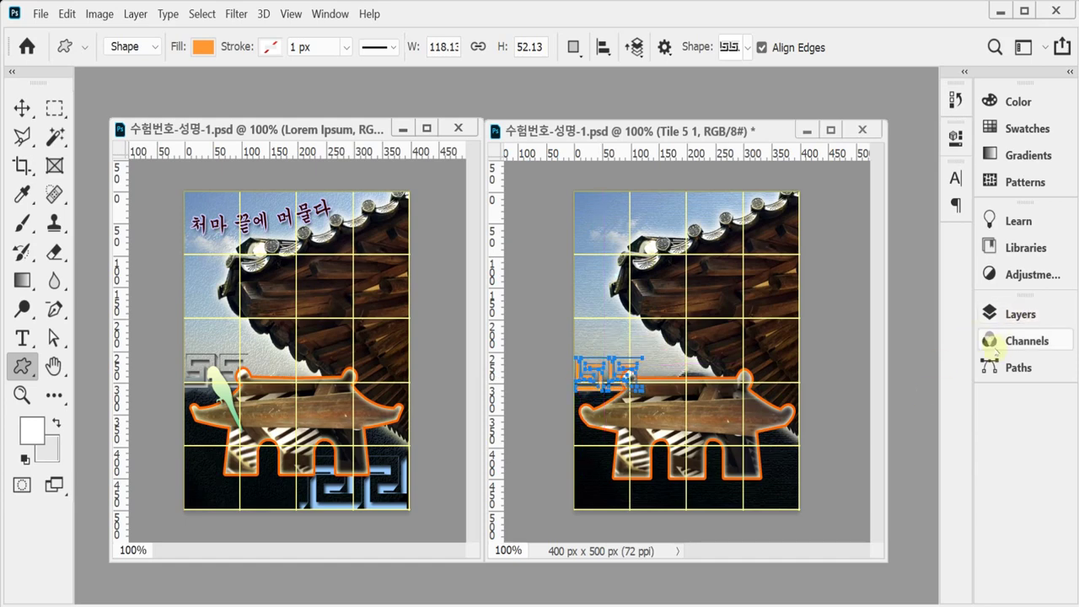
pyautogui.press('Down')
pyautogui.press('Up')
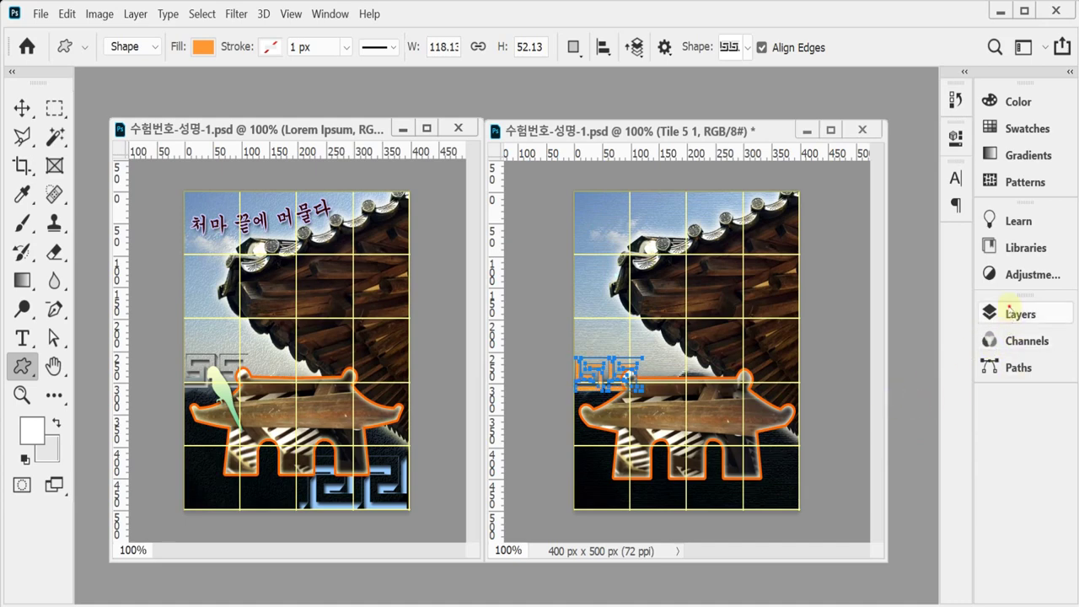
pyautogui.click(990, 314)
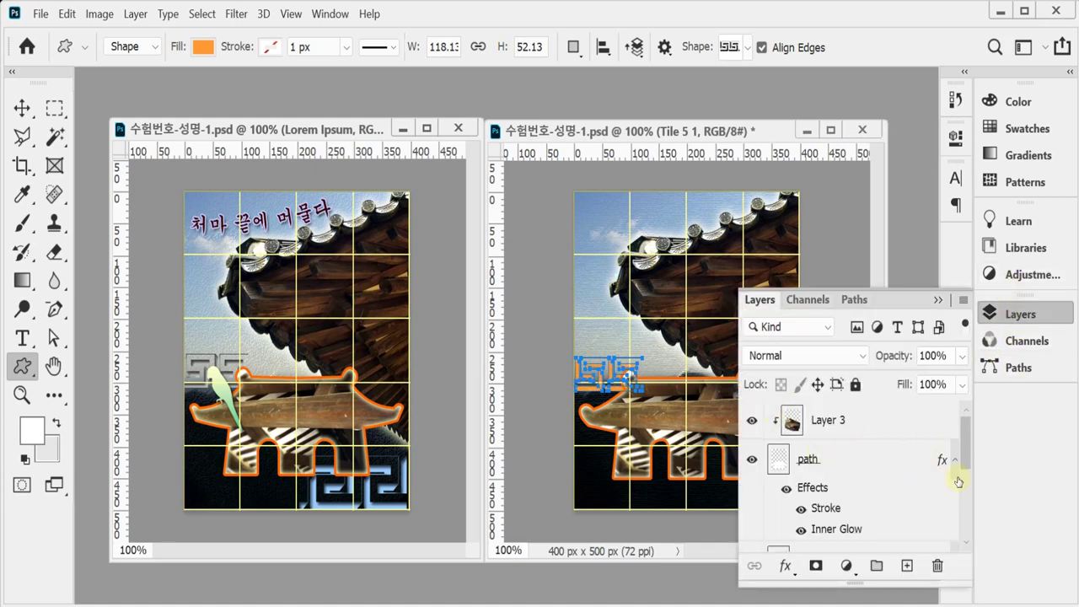
# Set the fill colour of the key-pattern tile layer, Tile 5 1, to #cccccc.
pyautogui.moveTo(970, 460); pyautogui.dragTo(968, 518)
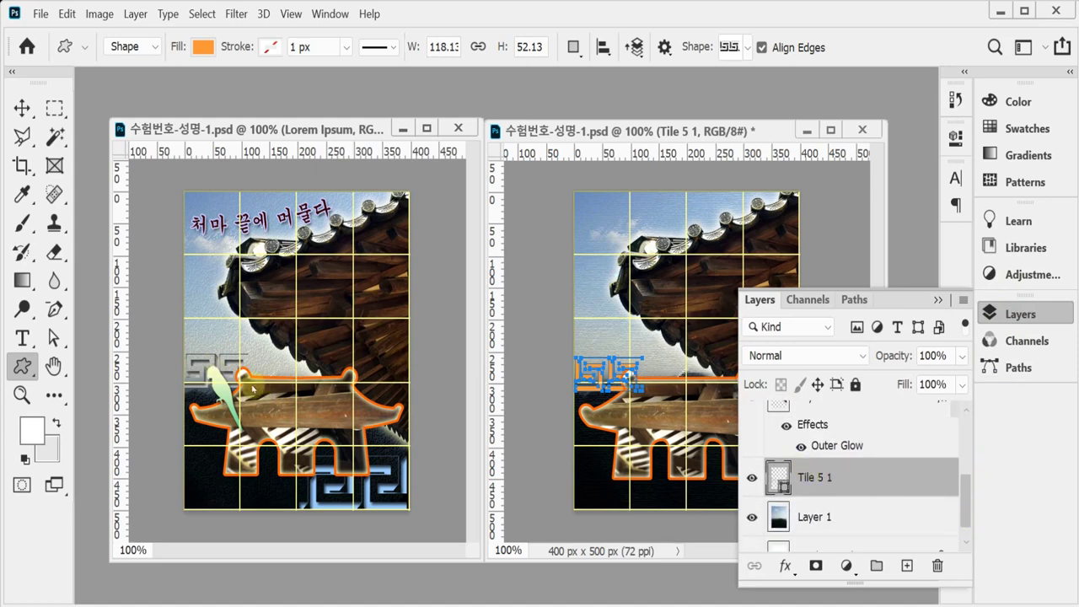
pyautogui.doubleClick(780, 482)
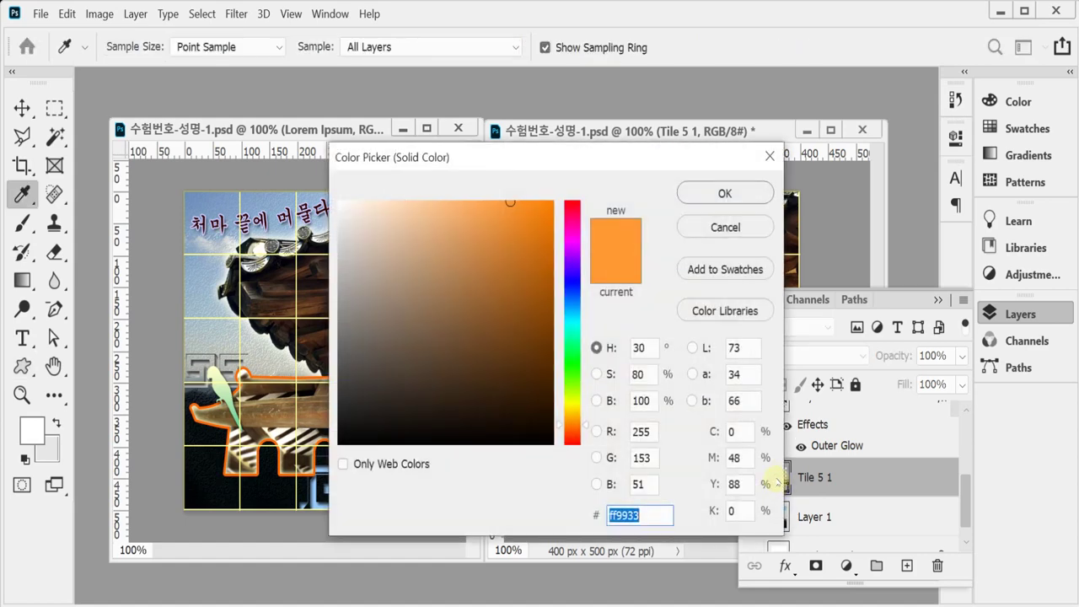
pyautogui.write('ccc')
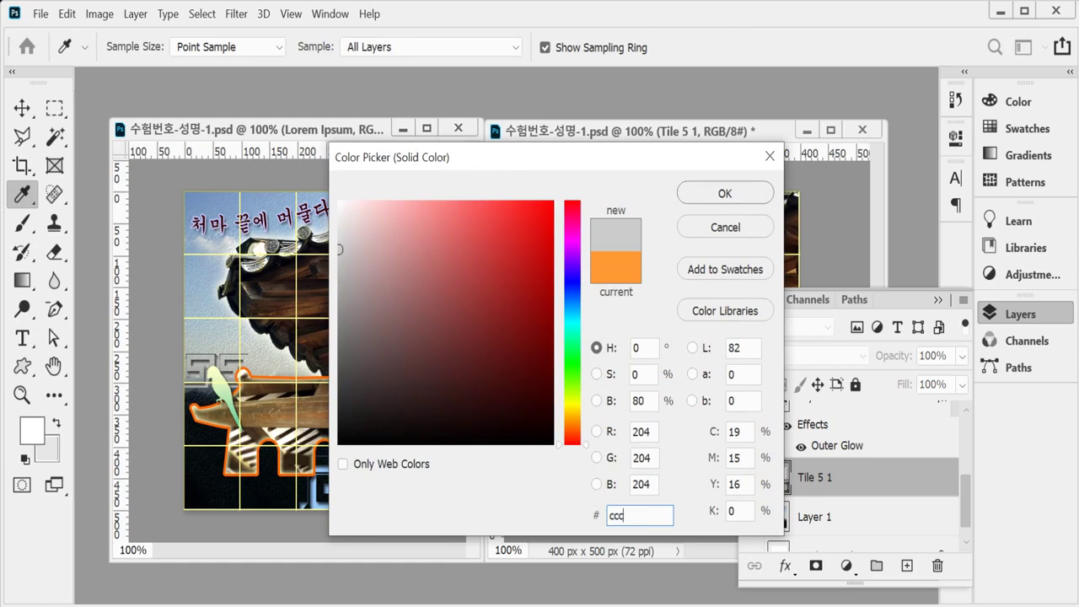
pyautogui.write('ccc')
pyautogui.press('Return')
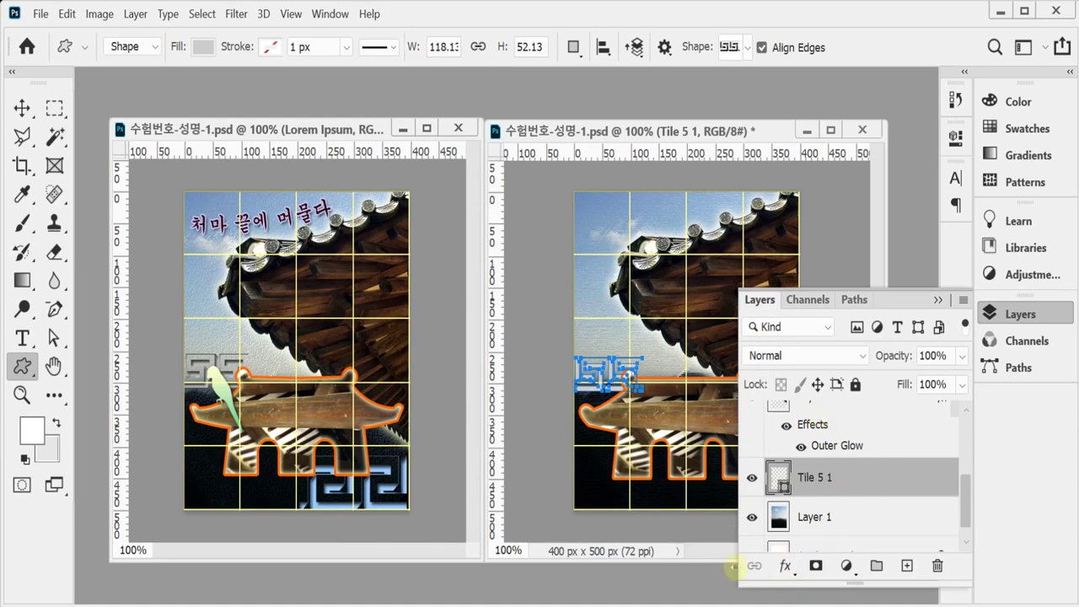
# Add an Inner Shadow with the default settings to the grey key-pattern tile layer and close the layer list.
pyautogui.click(786, 567)
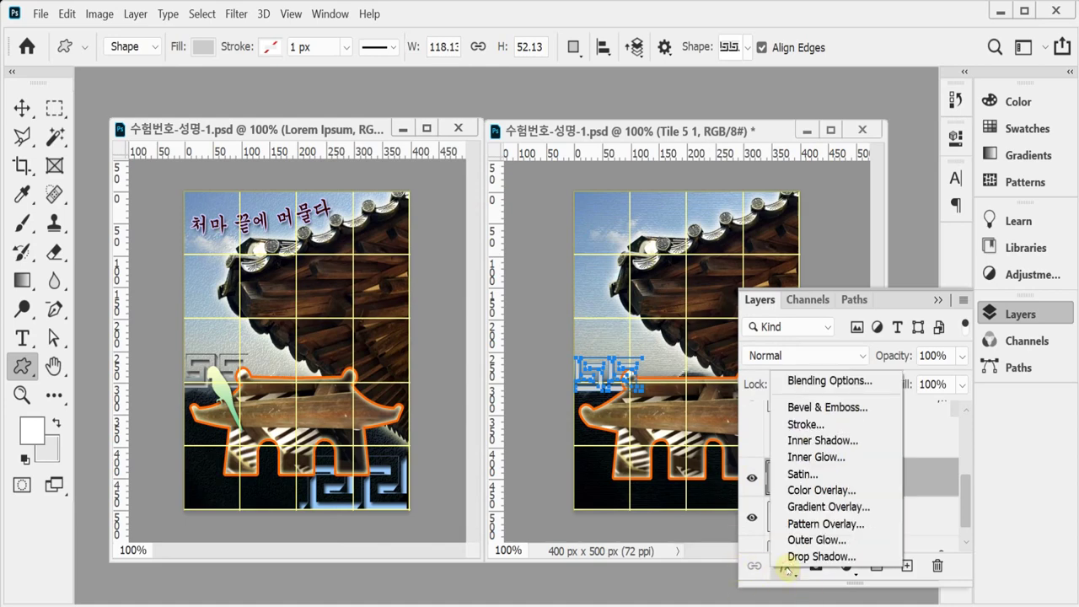
pyautogui.click(884, 441)
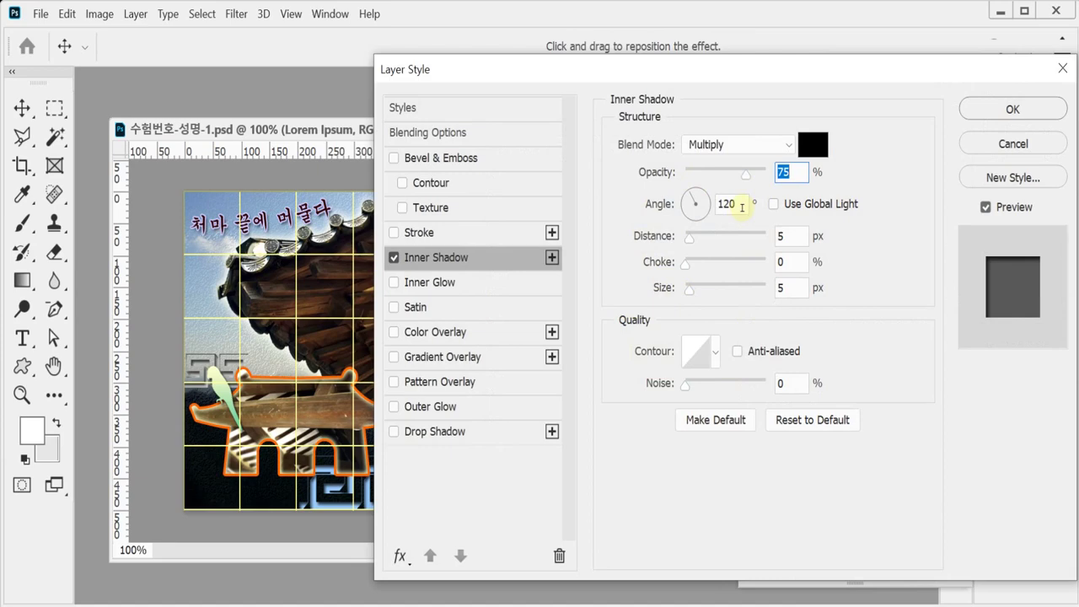
pyautogui.click(988, 109)
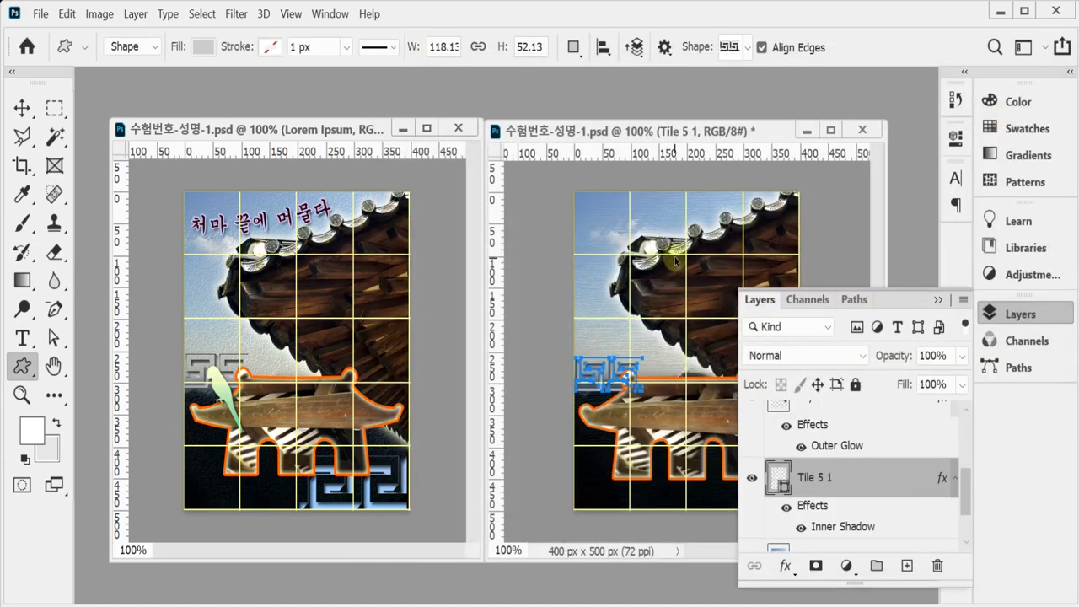
pyautogui.click(1000, 314)
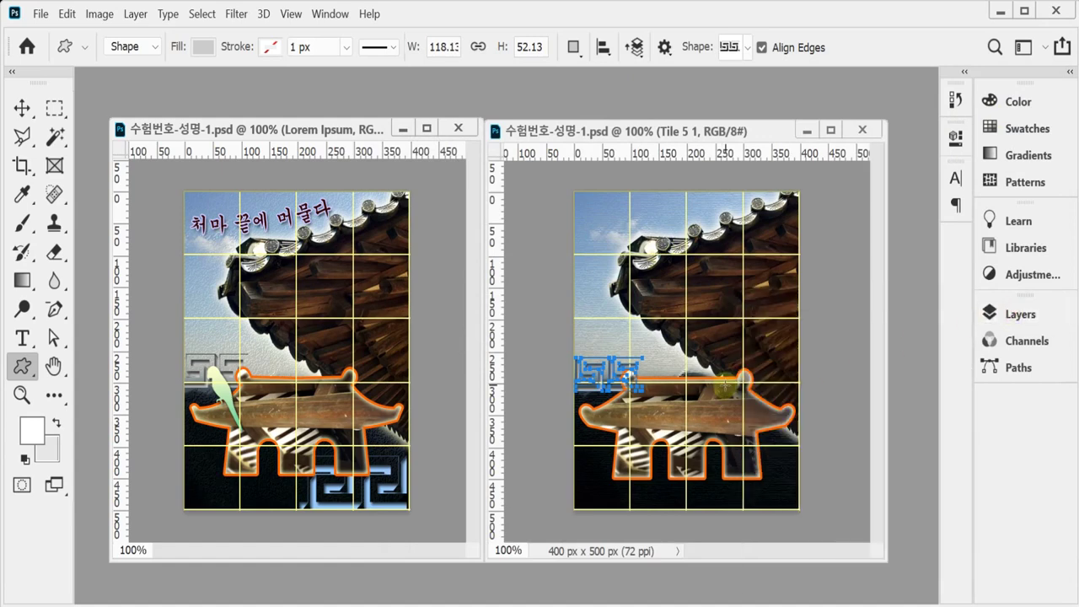
# Duplicate the key-pattern tile, scale the copy to about 172%, and move it over the canvas's lower-right area.
pyautogui.hotkey('ctrl', 'j')
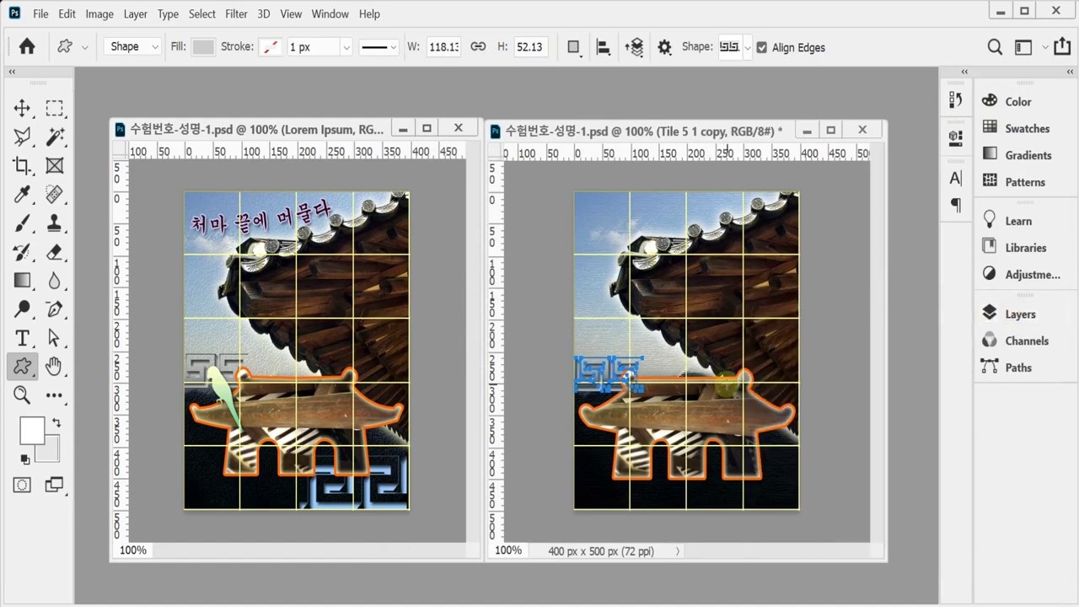
pyautogui.hotkey('ctrl', 't')
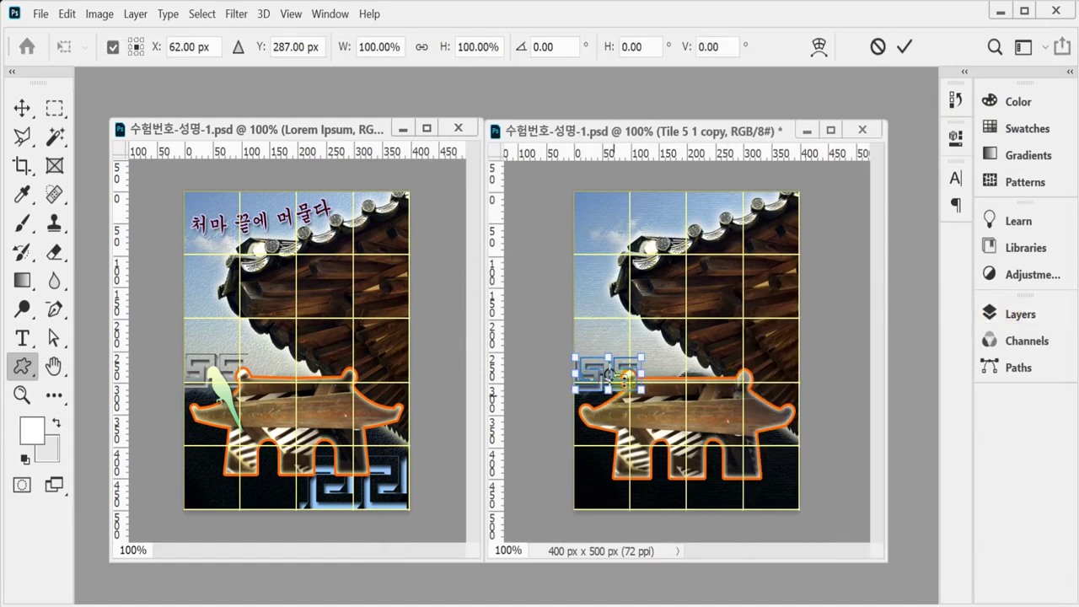
pyautogui.moveTo(582, 372); pyautogui.dragTo(680, 439)
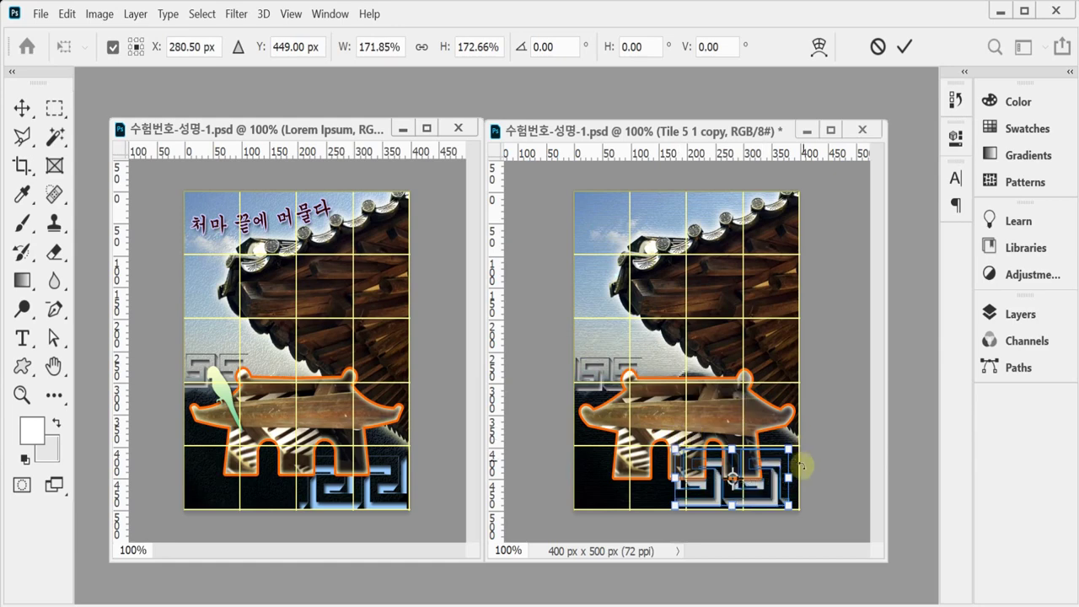
pyautogui.moveTo(785, 458); pyautogui.dragTo(782, 483)
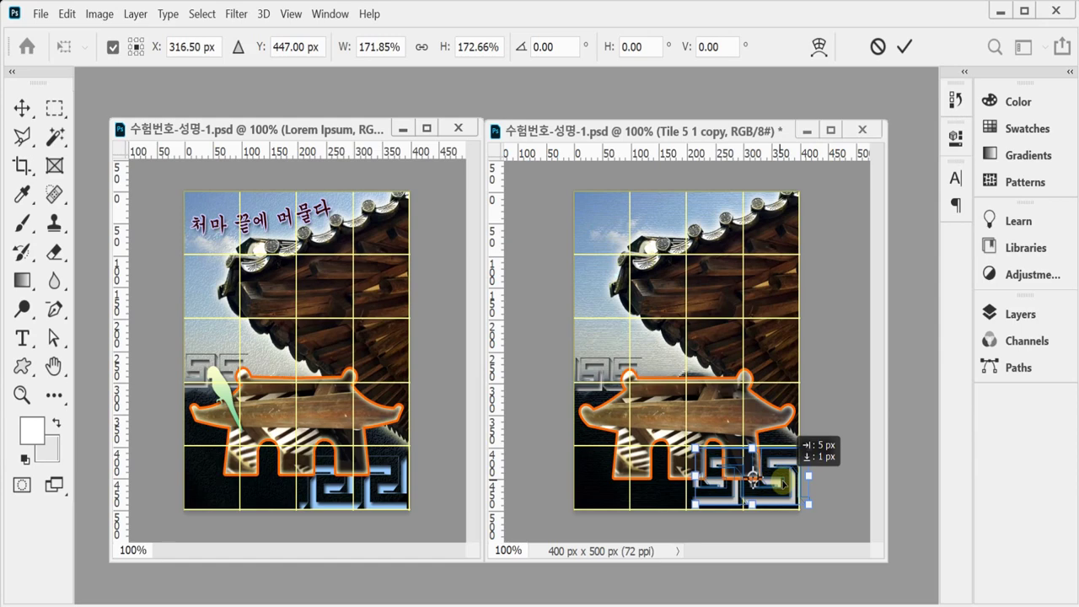
# Flip the enlarged tile copy horizontally and fit it into the canvas's lower-right corner, centred at about X 300.5, Y 450 px.
pyautogui.rightClick(782, 480)
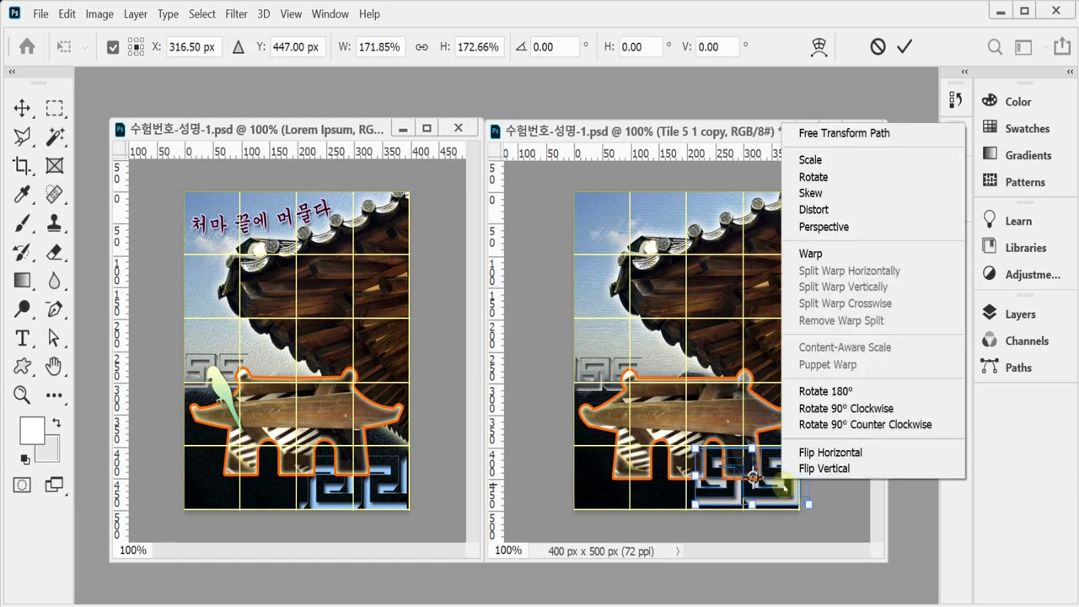
pyautogui.click(799, 457)
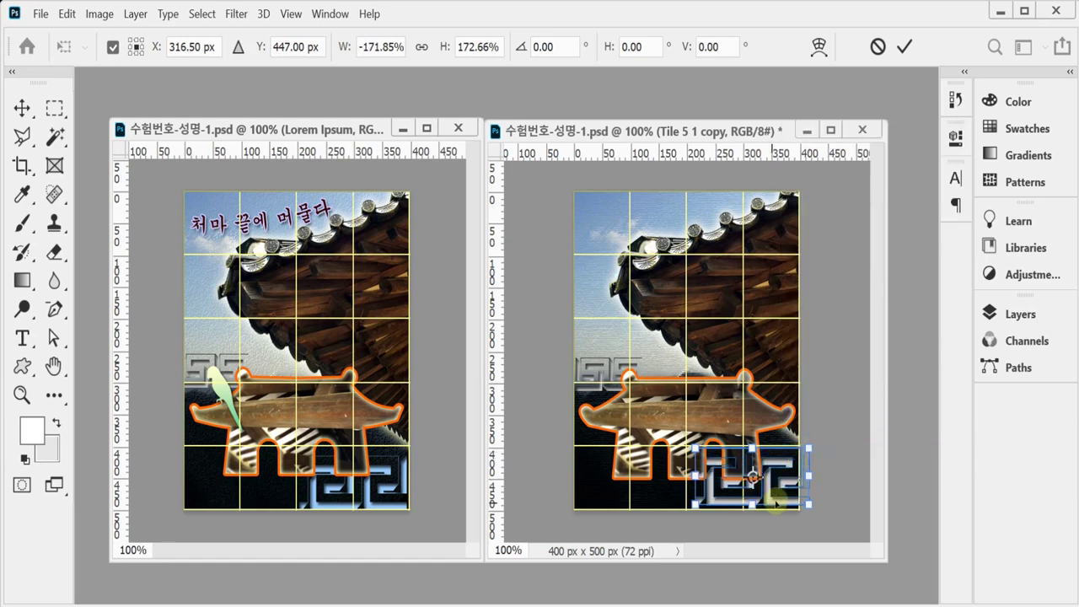
pyautogui.moveTo(780, 501); pyautogui.dragTo(765, 501)
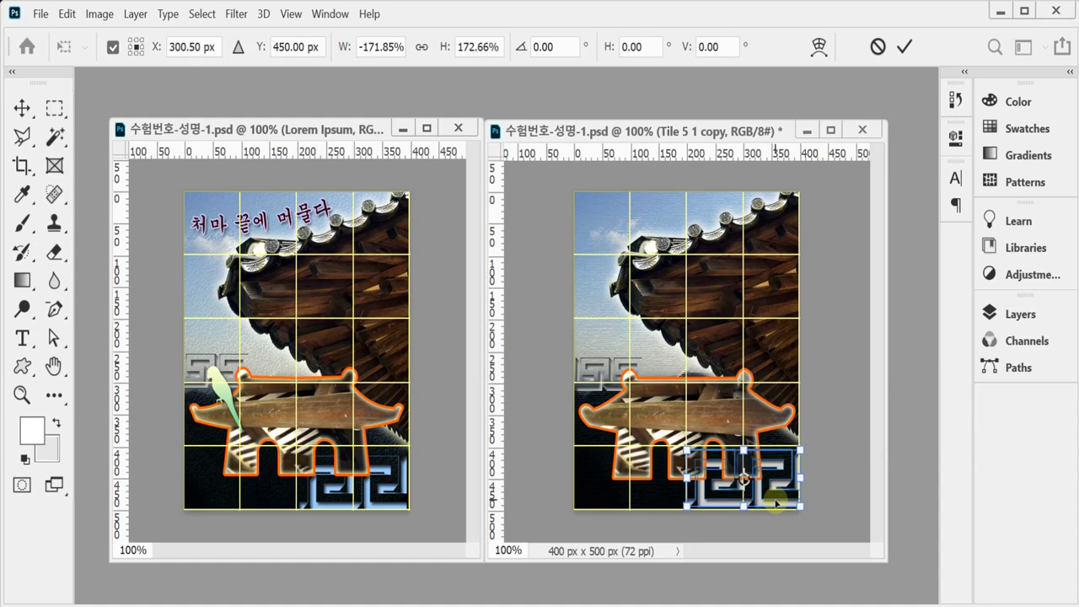
pyautogui.press('Return')
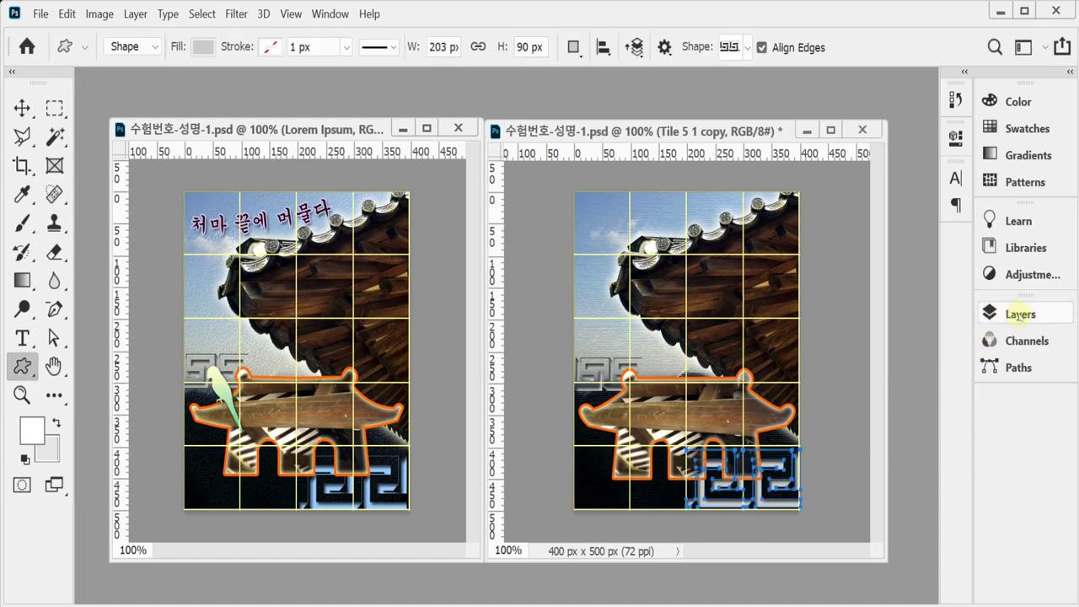
# Set the fill colour of the enlarged tile copy to light blue, #99ccff.
pyautogui.click(1017, 313)
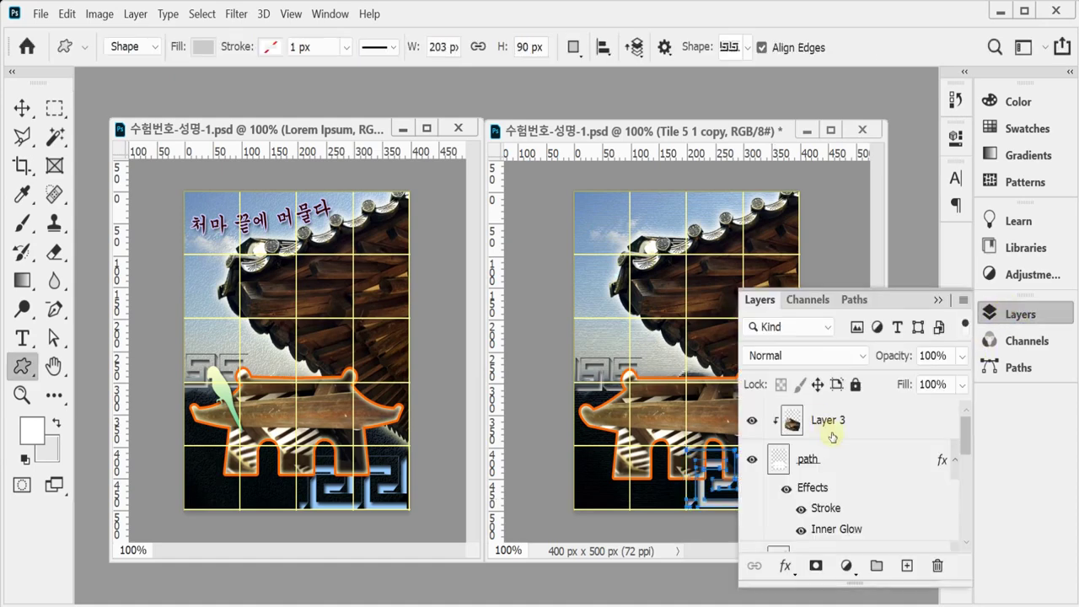
pyautogui.scroll(-3, 868, 489)
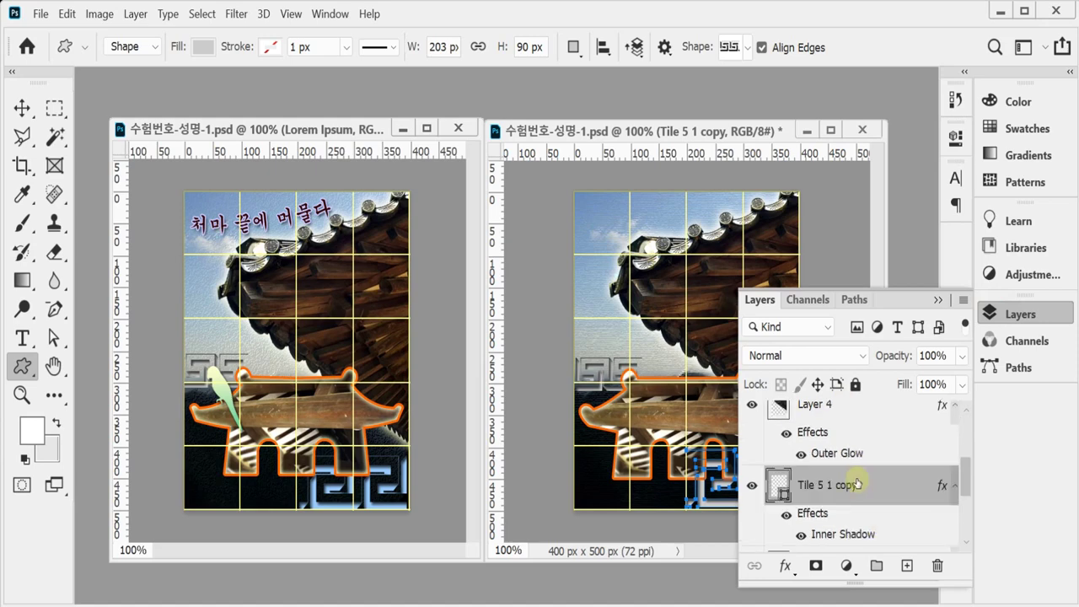
pyautogui.doubleClick(782, 491)
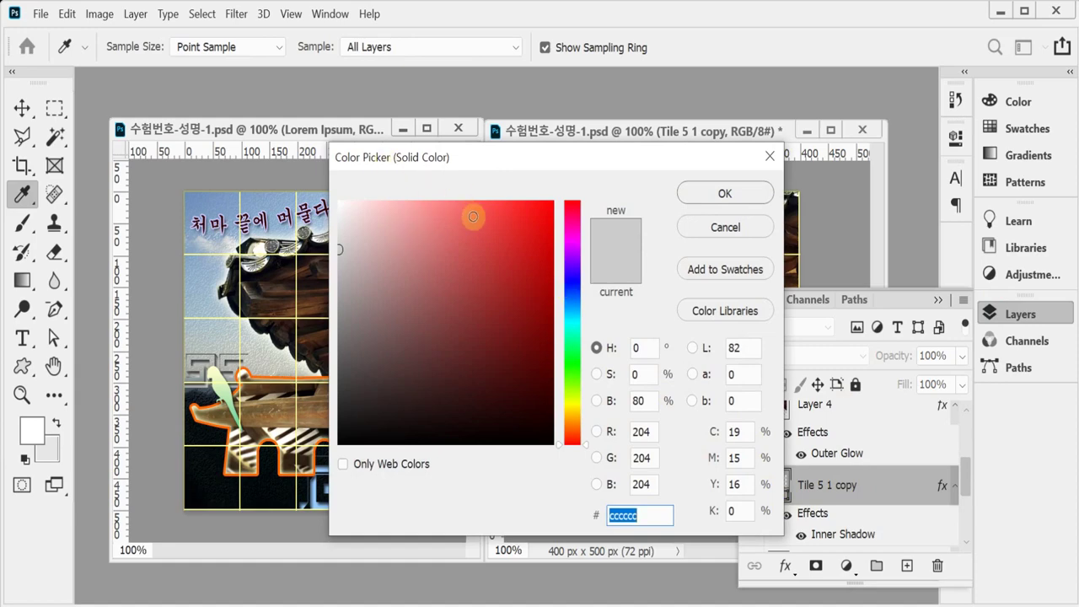
pyautogui.write('9cf')
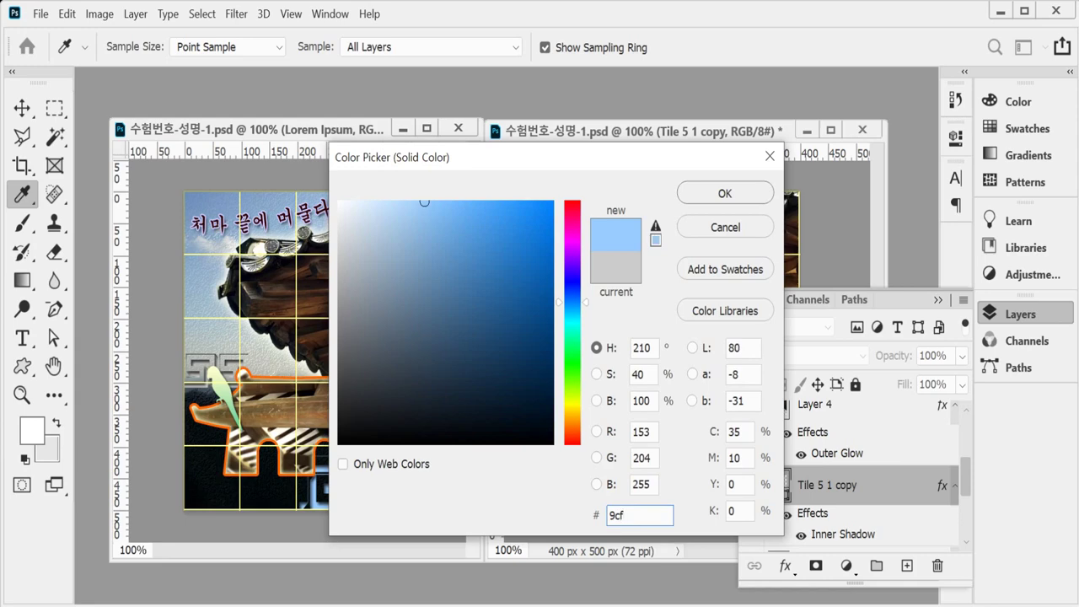
pyautogui.press('Return')
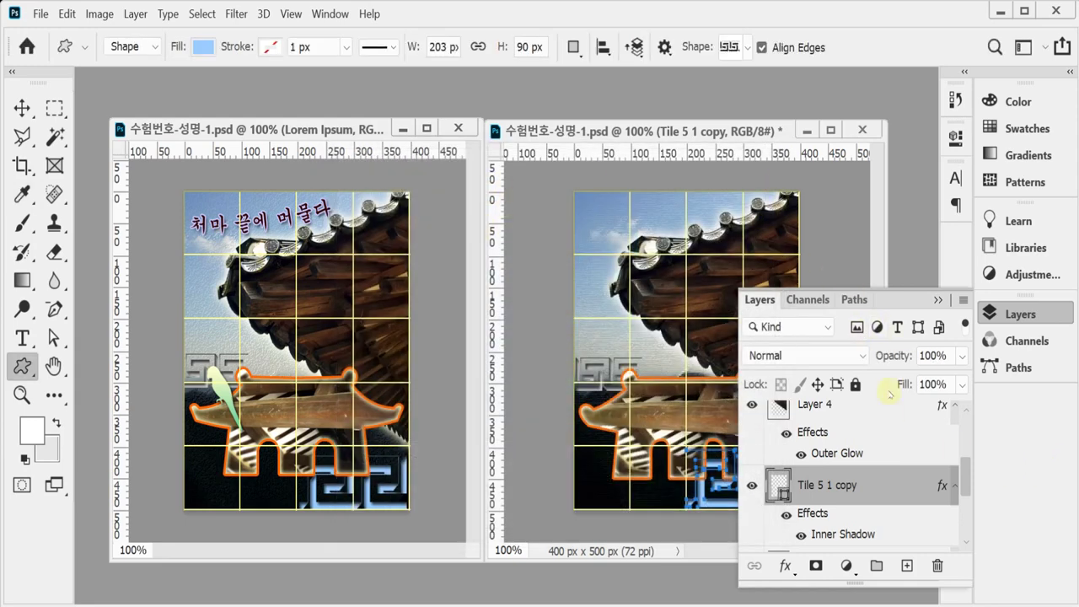
pyautogui.click(1020, 314)
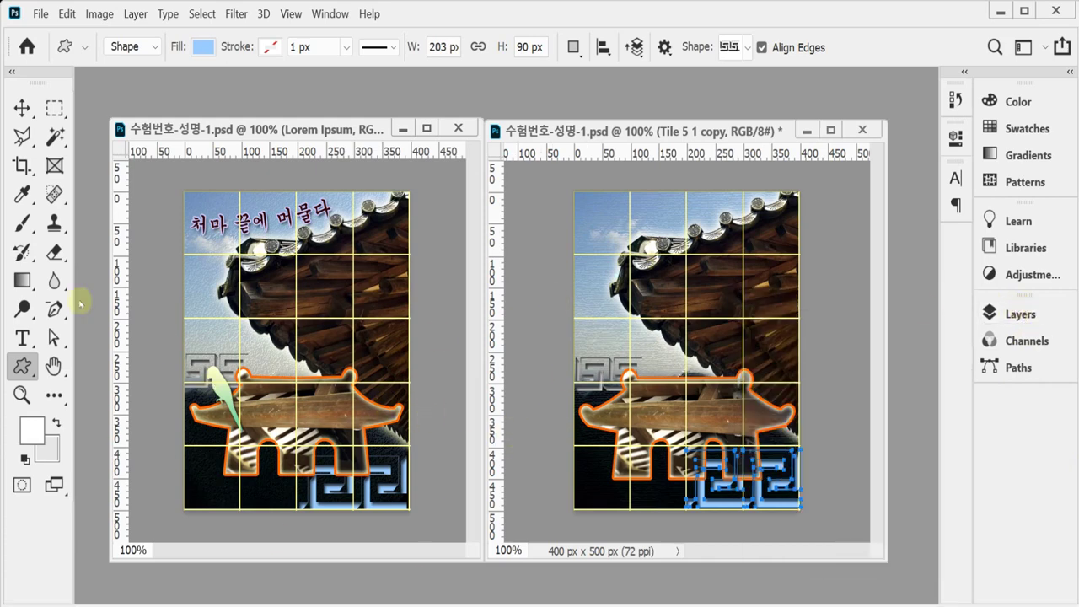
# Select the gate's clipped wood image, Layer 3, on the canvas with the Move tool and open the layer list.
pyautogui.click(22, 107)
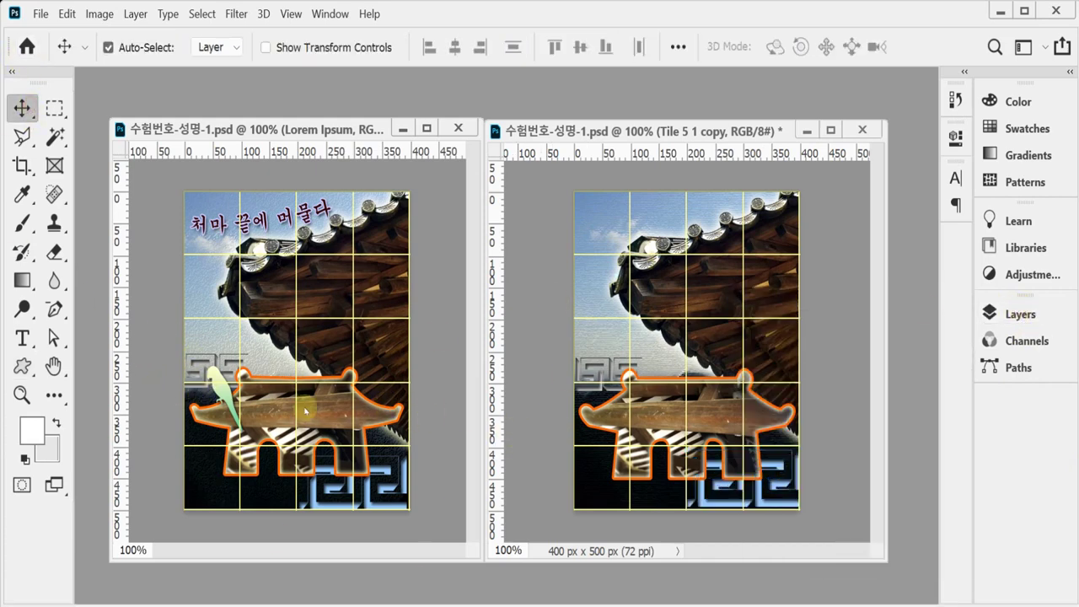
pyautogui.moveTo(306, 411); pyautogui.dragTo(618, 413)
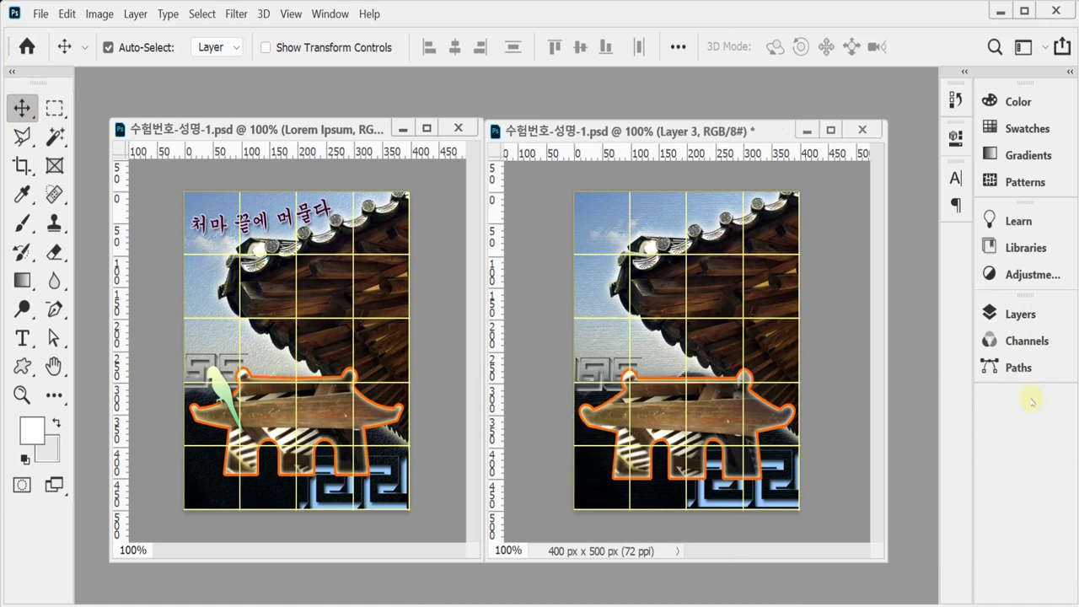
pyautogui.click(1020, 314)
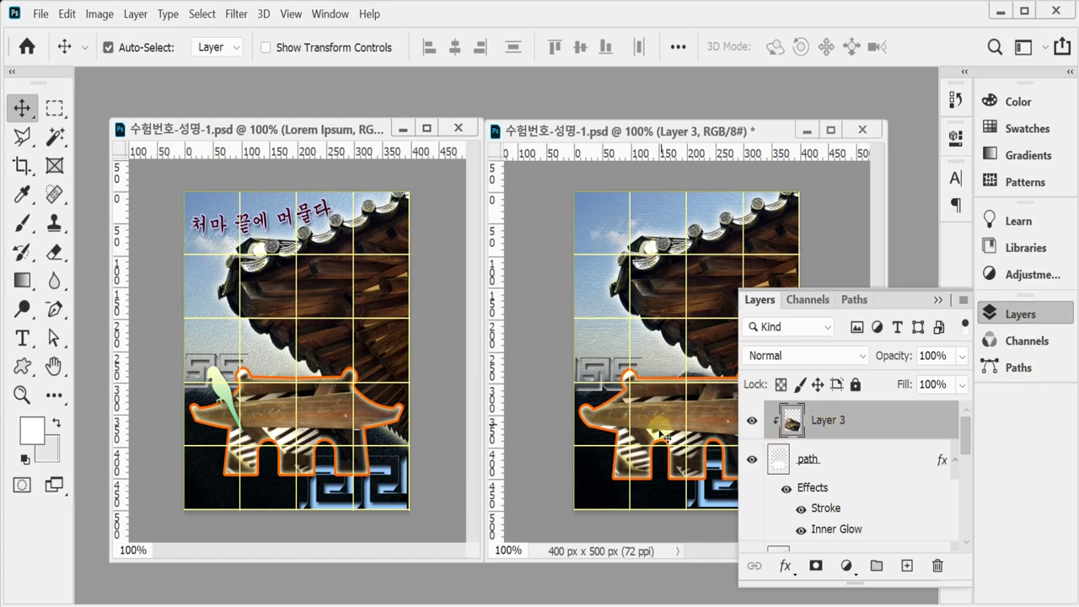
# Check which layers the sky, roof and gate image belong to by auto-selecting each on the canvas, ending on Layer 3.
pyautogui.click(608, 413)
pyautogui.click(645, 398)
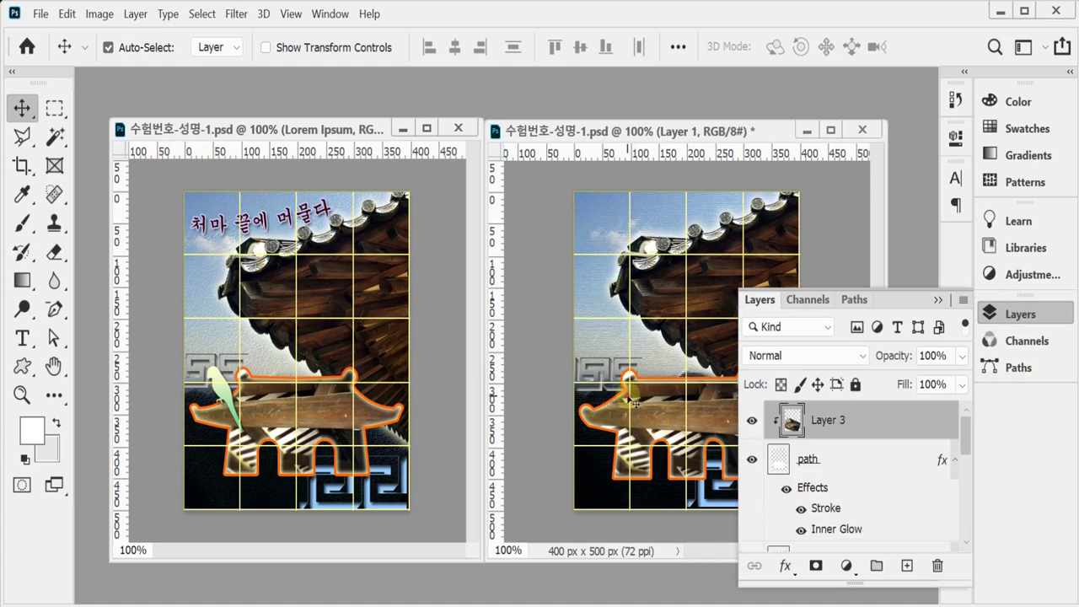
pyautogui.click(716, 384)
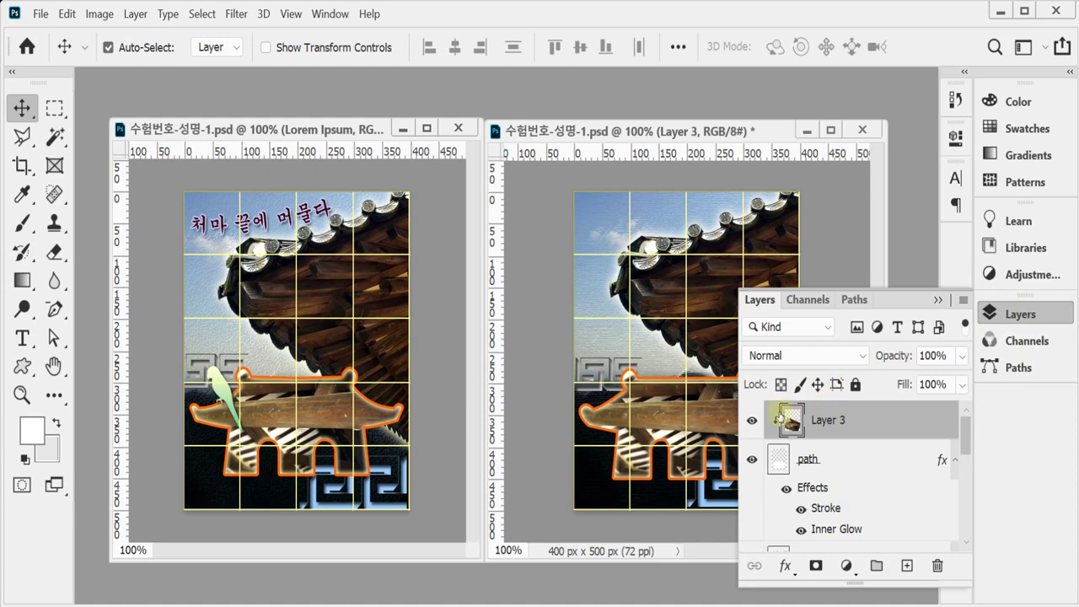
pyautogui.click(604, 391)
pyautogui.click(605, 209)
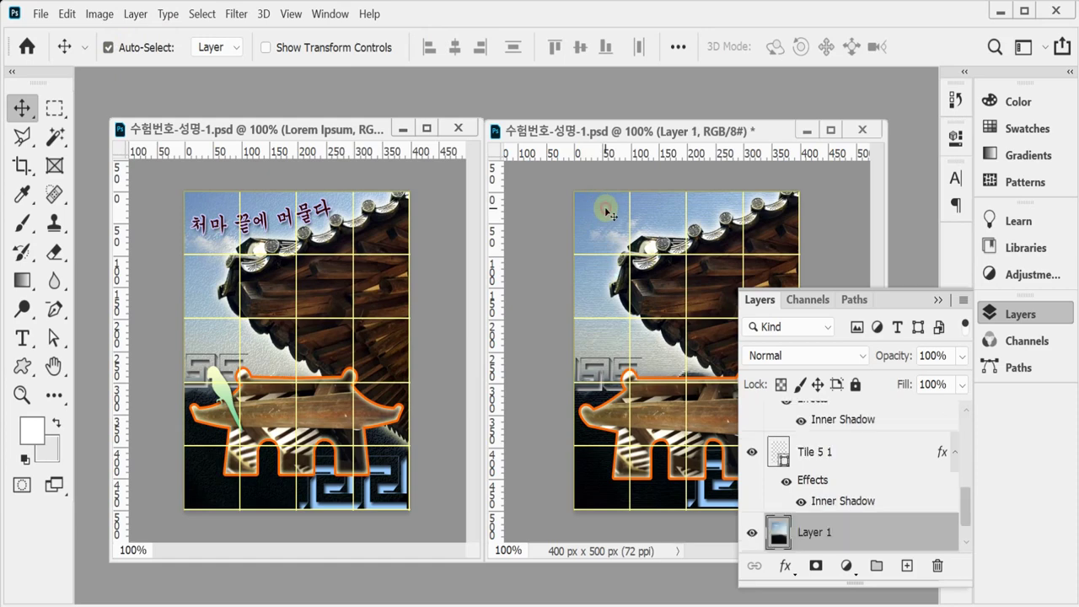
pyautogui.click(701, 291)
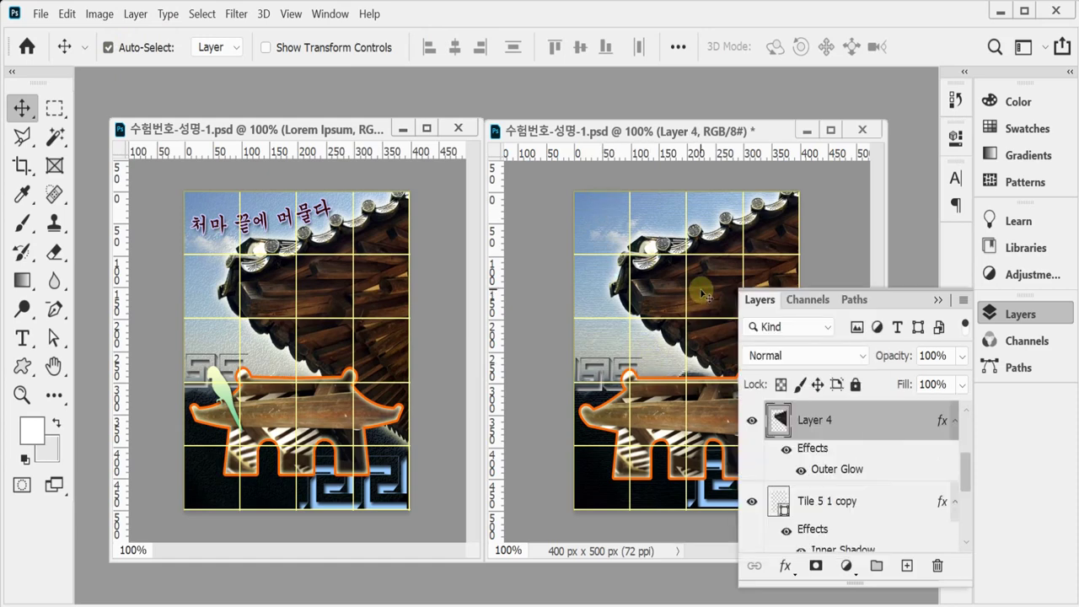
pyautogui.click(655, 413)
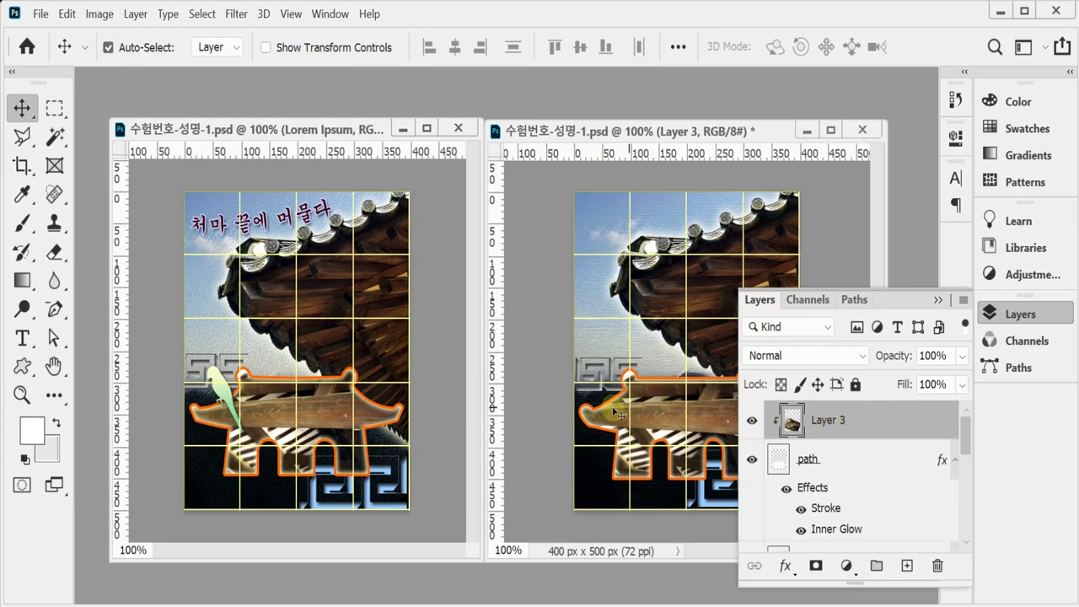
pyautogui.click(989, 313)
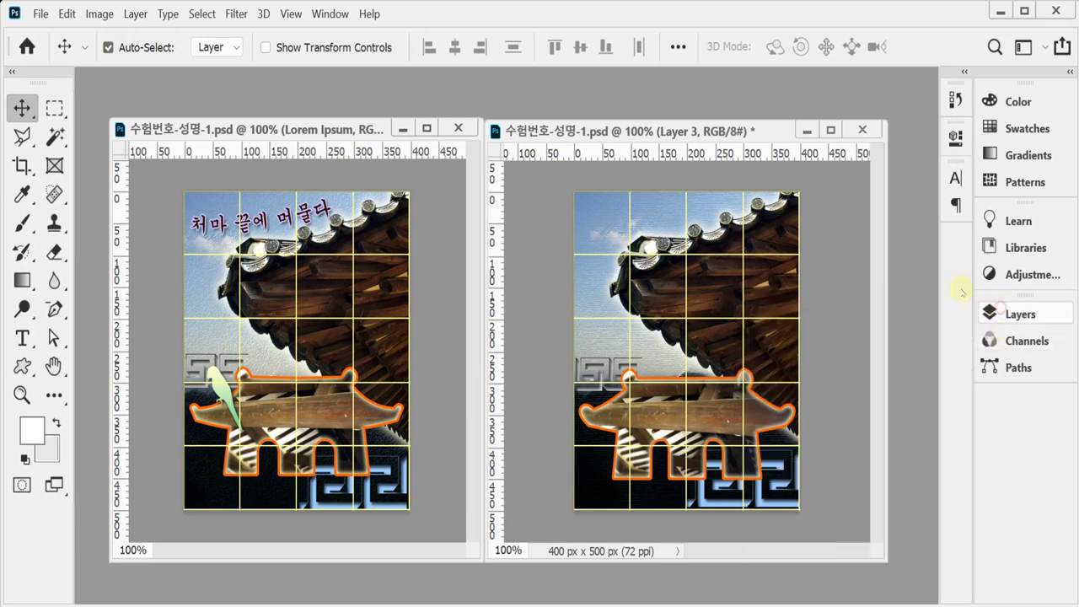
# Draw the perched long-tailed bird custom shape from the legacy Animals set, about 72 x 118 px, over the gate's left roof end.
pyautogui.click(22, 365)
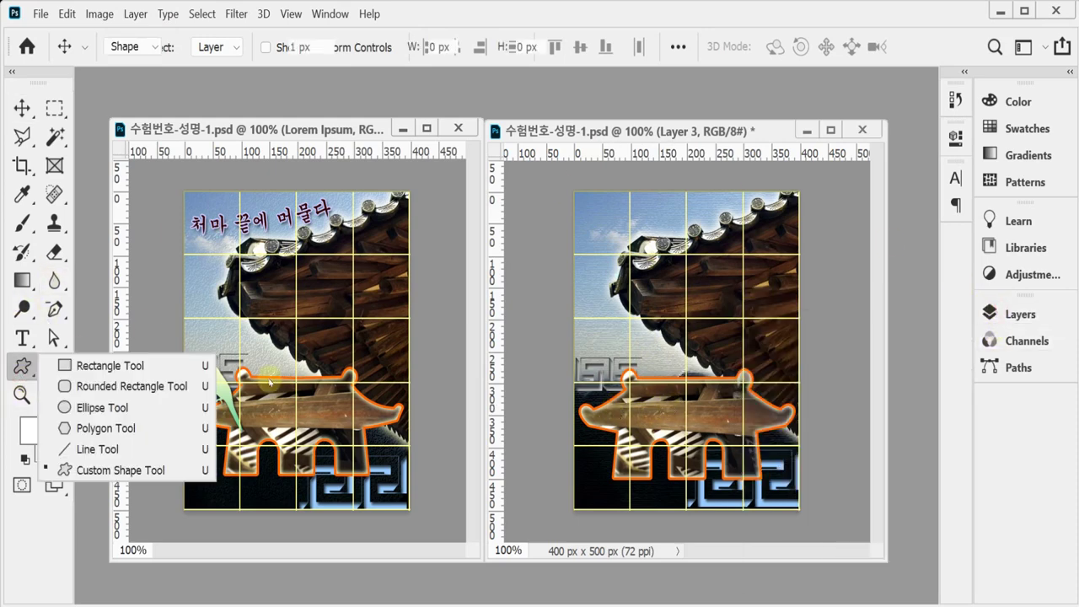
pyautogui.click(747, 51)
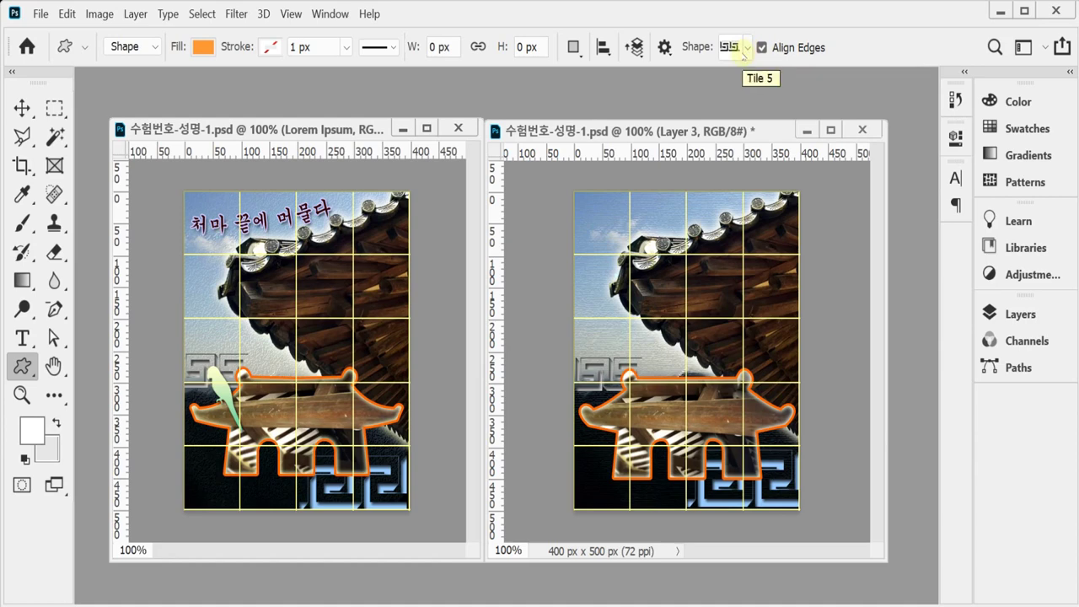
pyautogui.click(747, 50)
pyautogui.scroll(3, 685, 255)
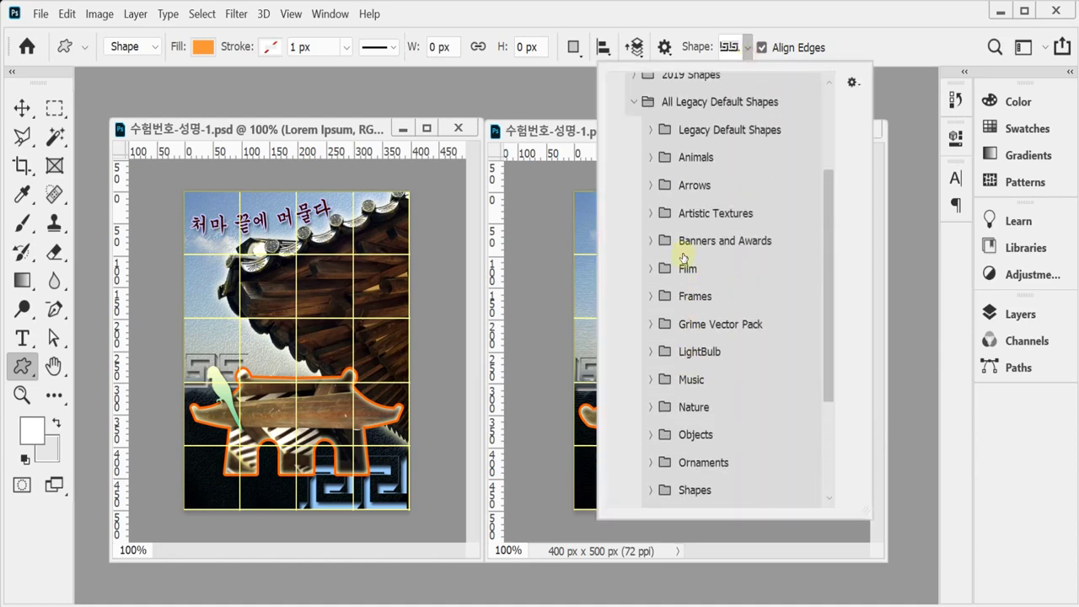
pyautogui.click(651, 159)
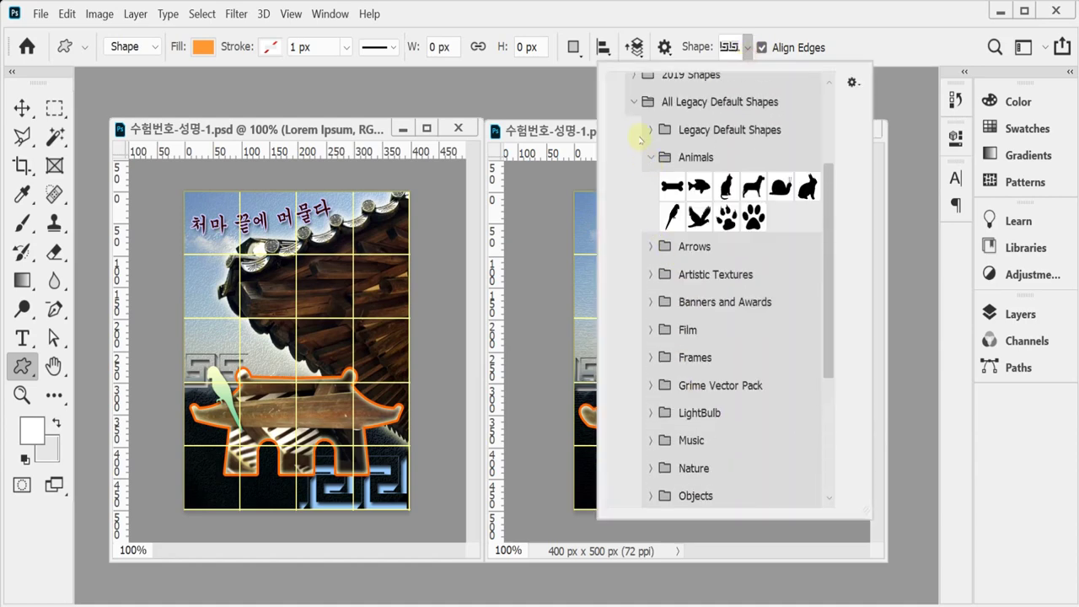
pyautogui.click(672, 217)
pyautogui.press('Return')
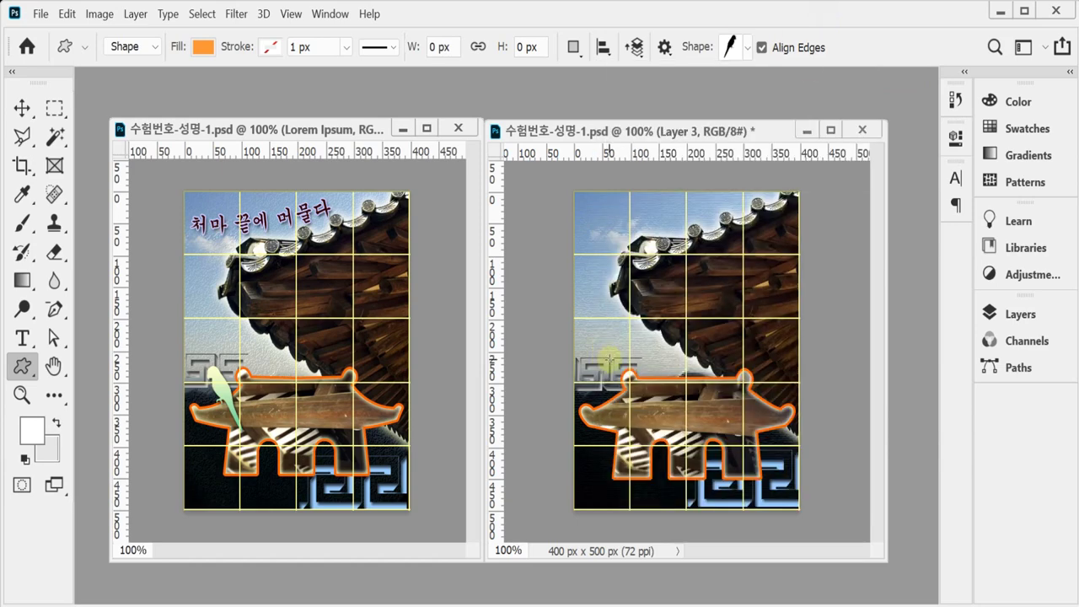
pyautogui.moveTo(607, 360); pyautogui.dragTo(647, 428)
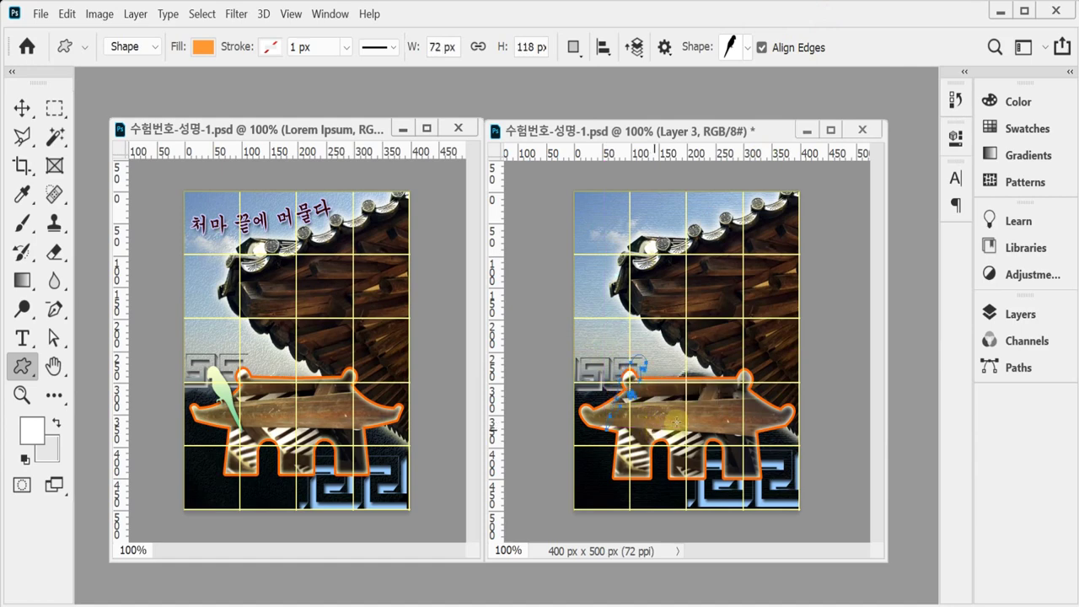
# Set the bird shape's fill colour to near-white, #fbfbfb.
pyautogui.click(1011, 314)
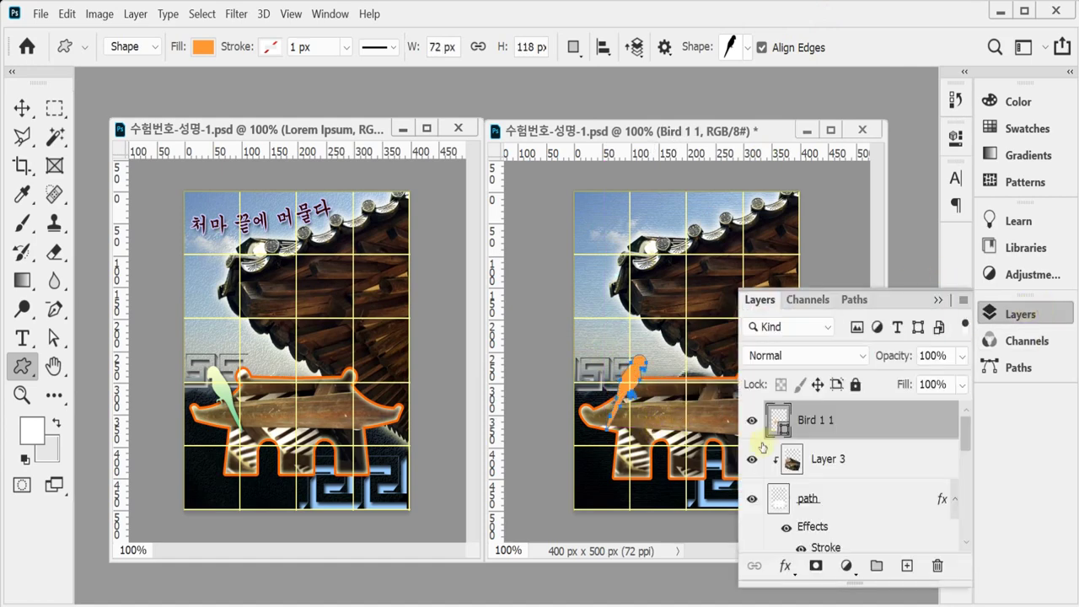
pyautogui.doubleClick(777, 422)
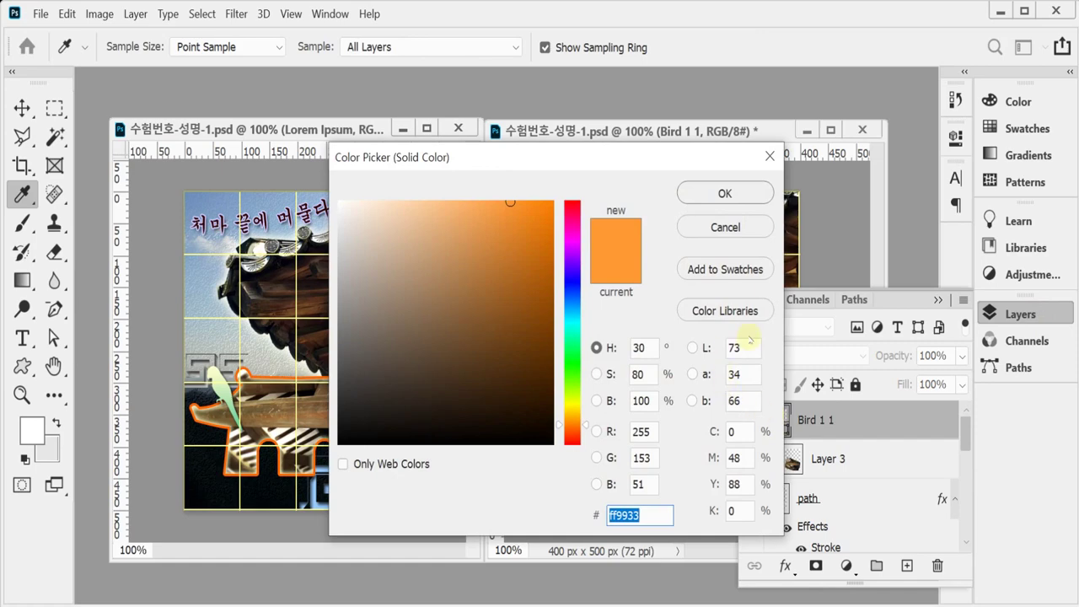
pyautogui.click(341, 208)
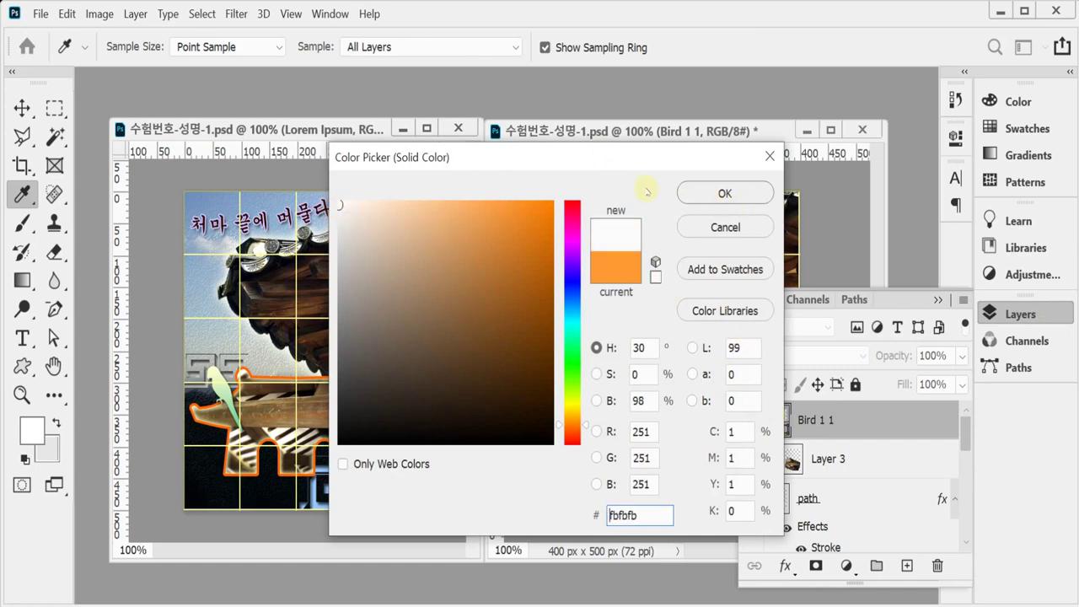
pyautogui.click(700, 193)
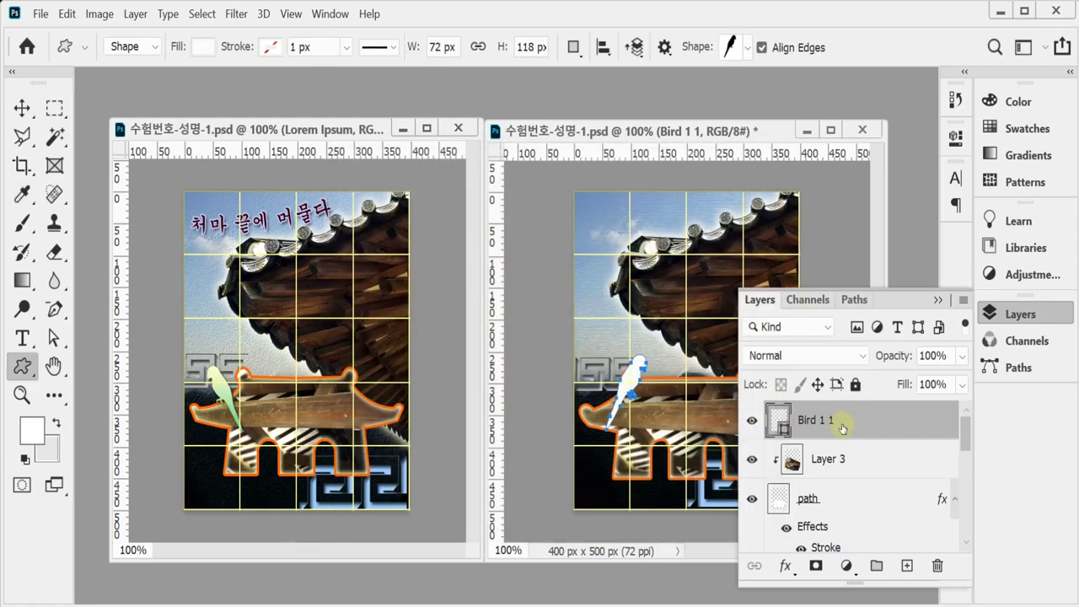
# Flip the bird horizontally and move it to about X 76, Y 333 px on the gate's left side.
pyautogui.click(1008, 312)
pyautogui.hotkey('ctrl', 't')
pyautogui.rightClick(632, 386)
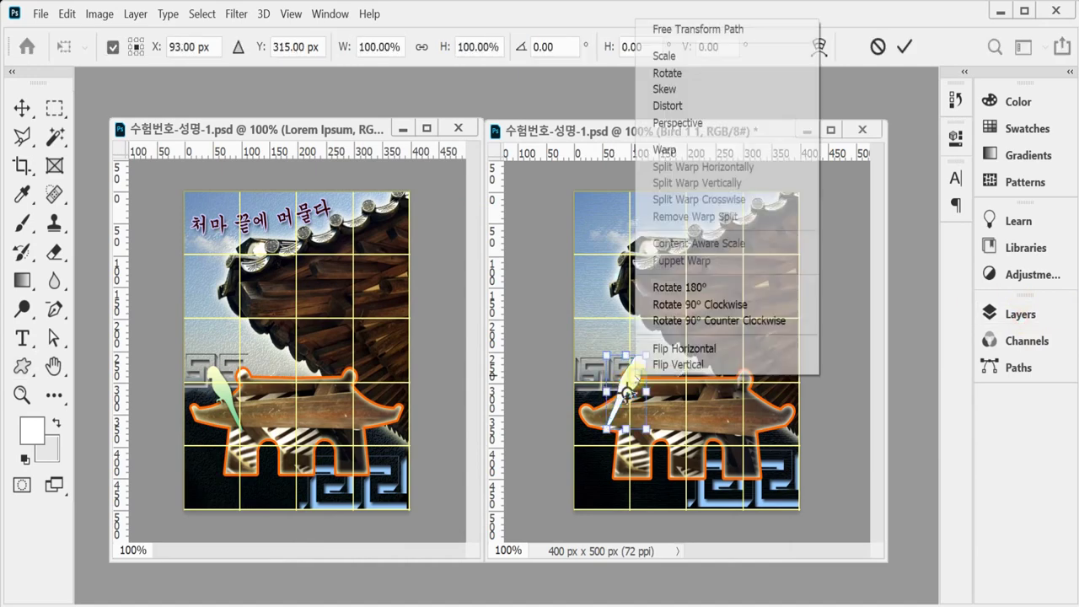
pyautogui.click(674, 353)
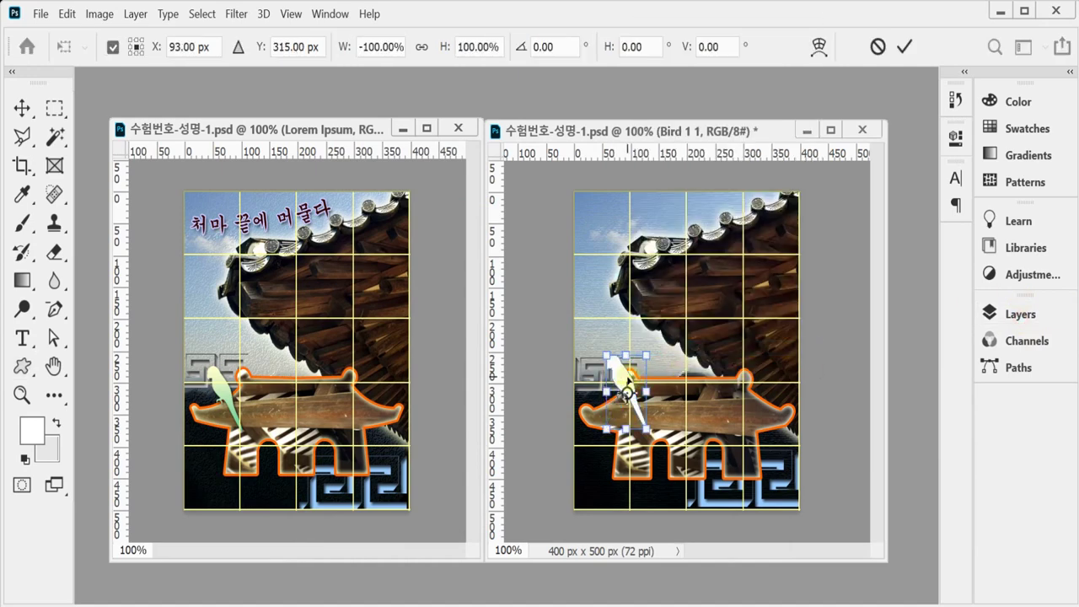
pyautogui.moveTo(630, 391); pyautogui.dragTo(619, 403)
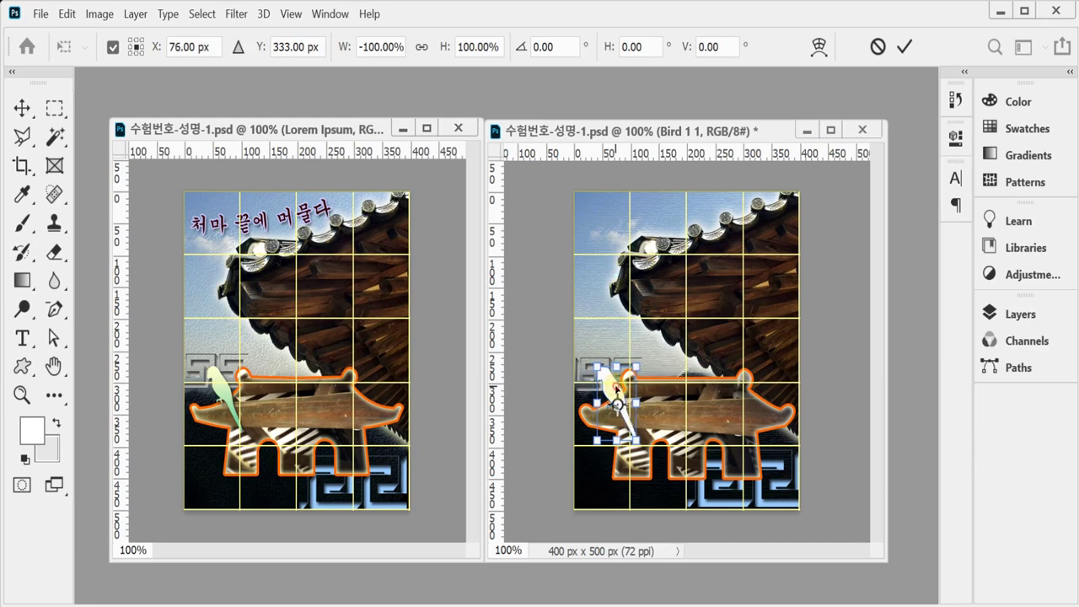
pyautogui.press('Return')
pyautogui.press('u')
# Add a Gradient Overlay to the bird layer and set the gradient's starting colour stop to #6c9.
pyautogui.click(1021, 314)
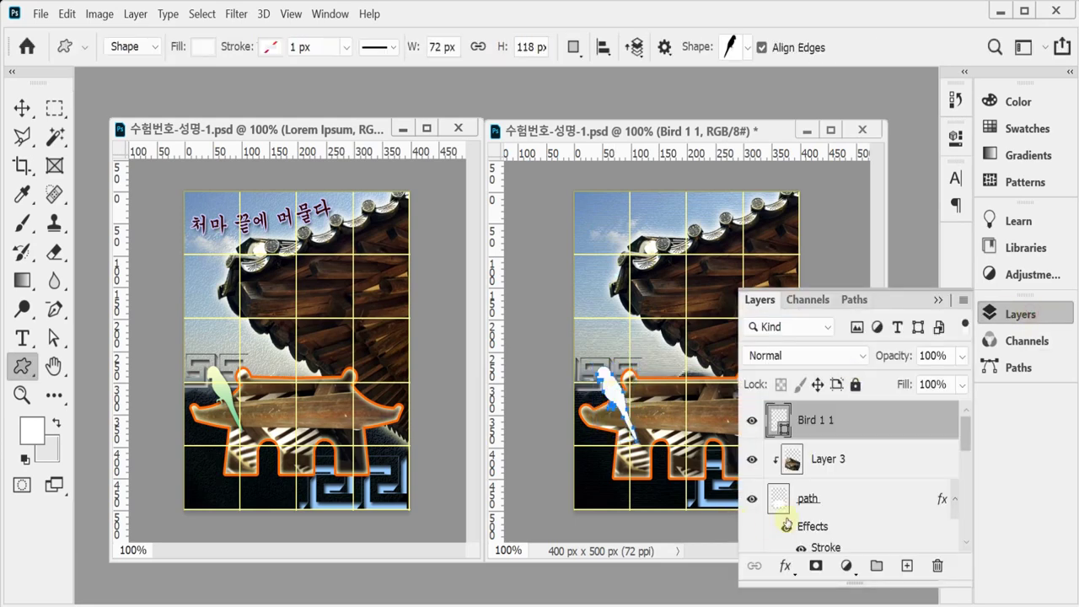
pyautogui.click(779, 567)
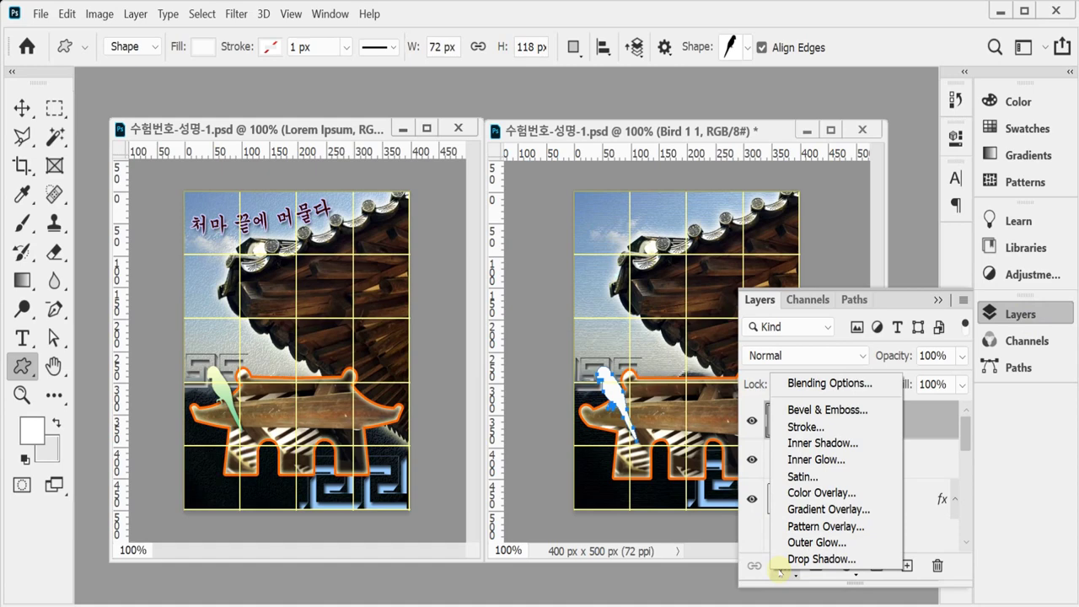
pyautogui.click(750, 484)
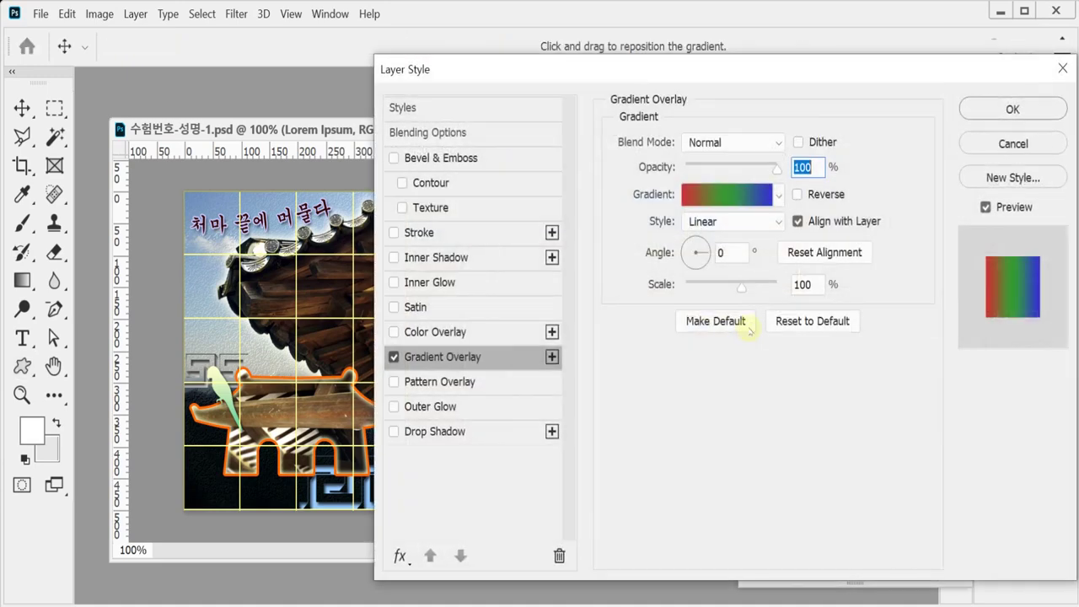
pyautogui.click(730, 189)
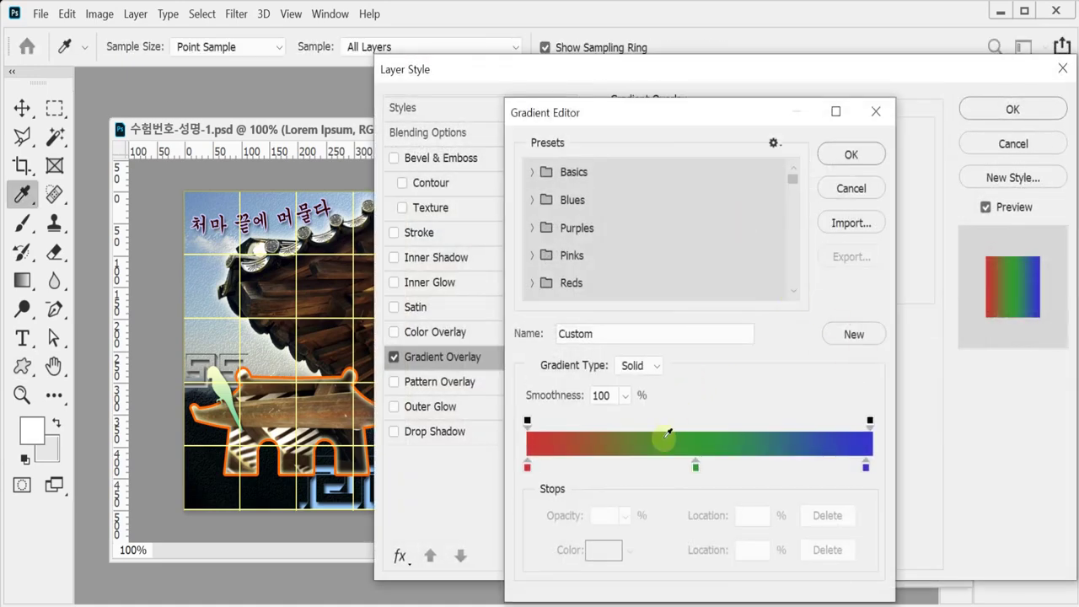
pyautogui.doubleClick(527, 466)
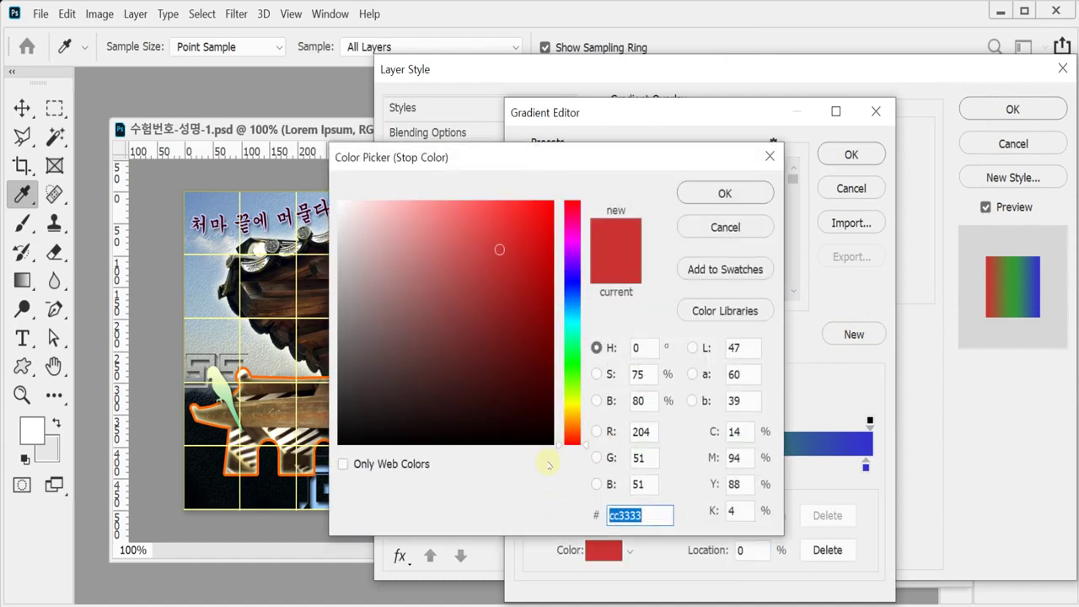
pyautogui.write('6c9')
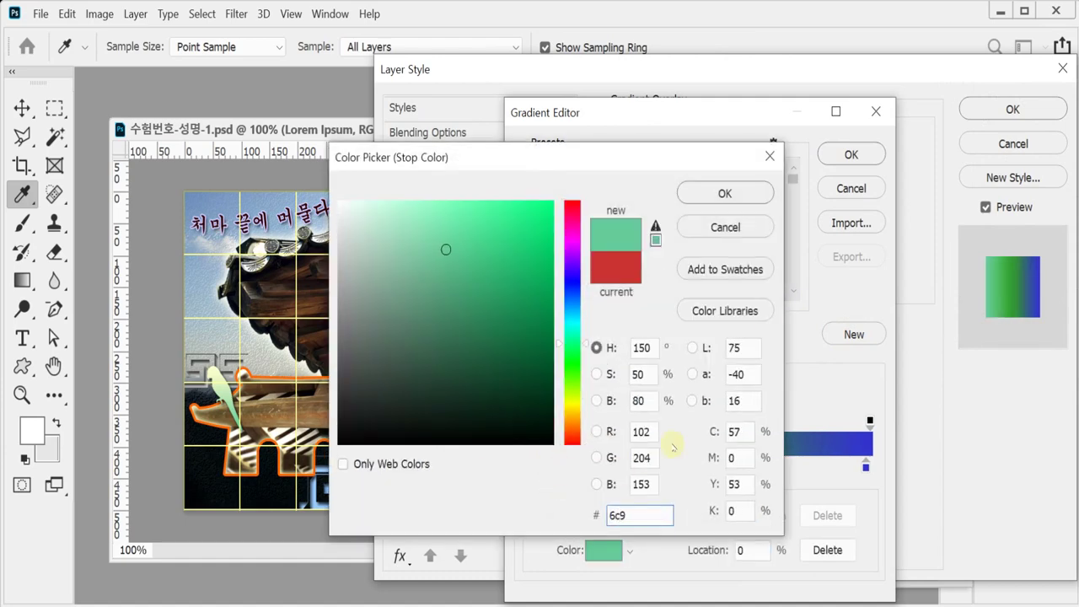
pyautogui.click(727, 195)
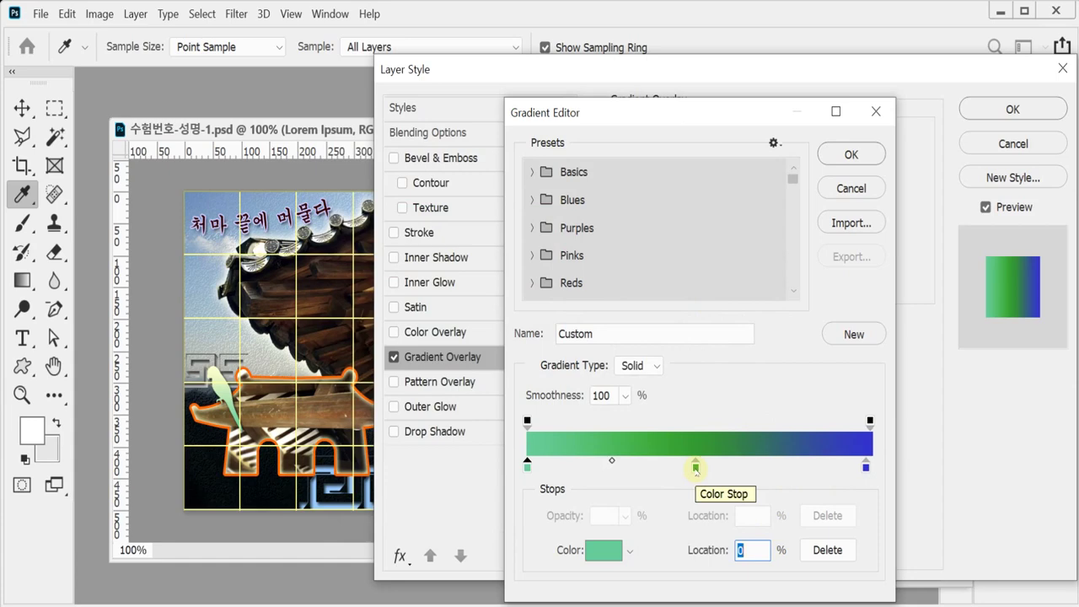
# Remove the gradient's middle colour stop and set its end stop to pale yellow, #ffc.
pyautogui.moveTo(696, 468); pyautogui.dragTo(695, 504)
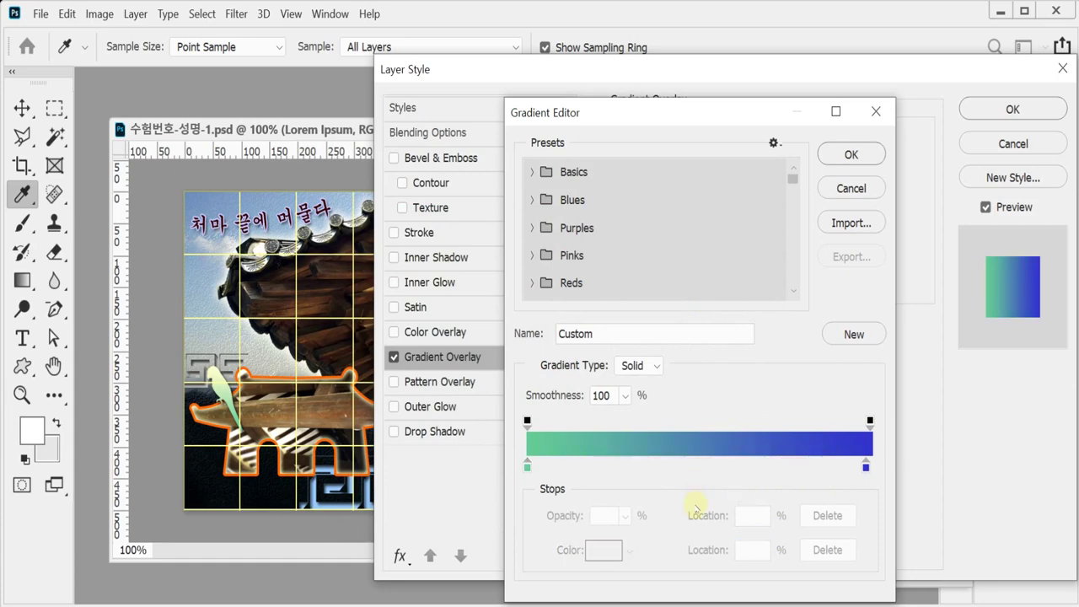
pyautogui.click(865, 467)
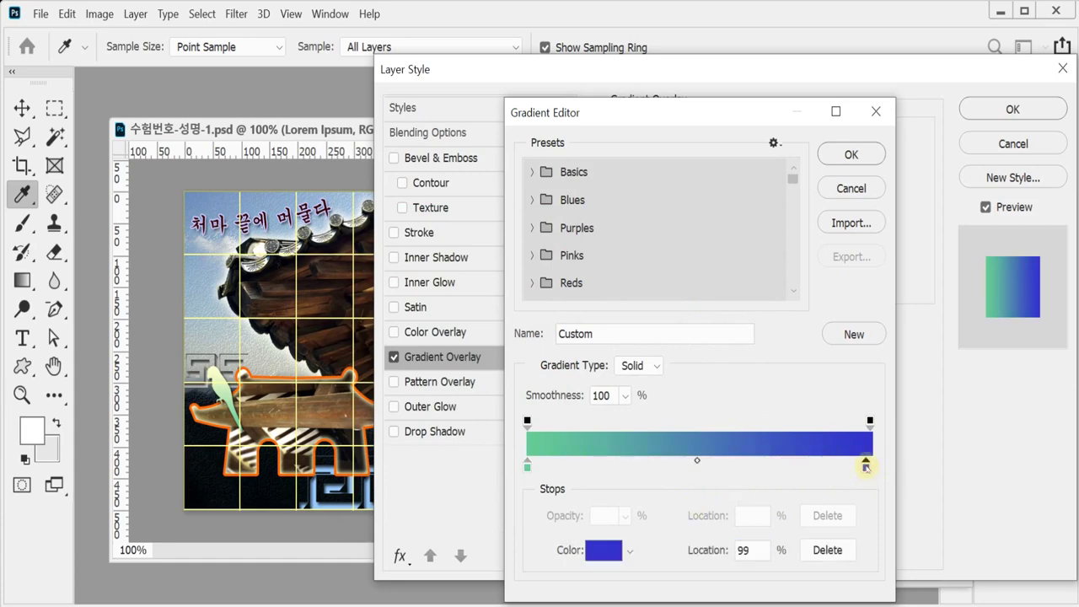
pyautogui.doubleClick(867, 468)
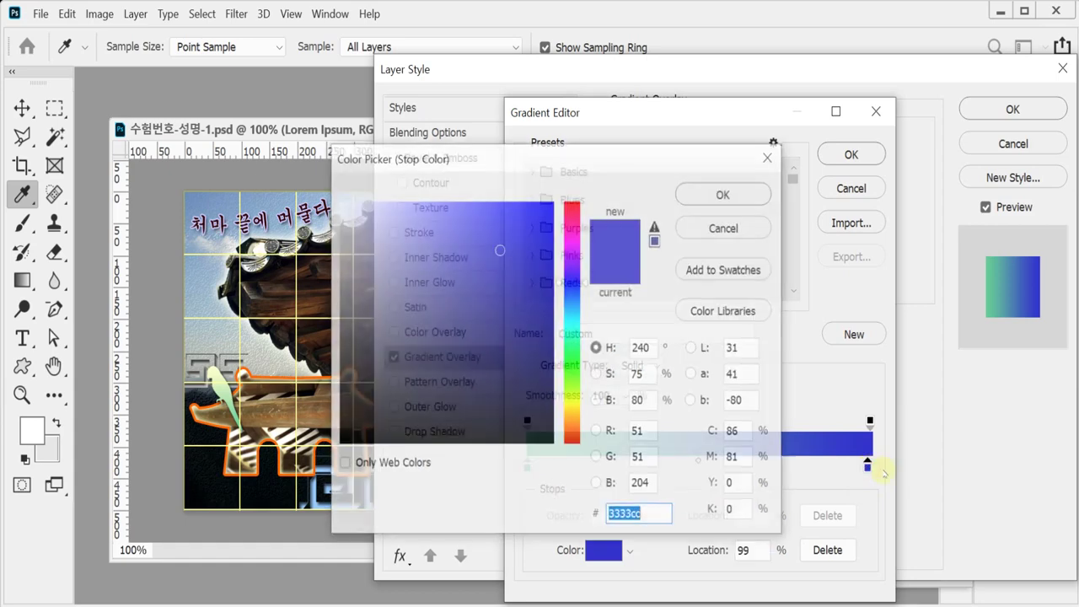
pyautogui.write('ffc')
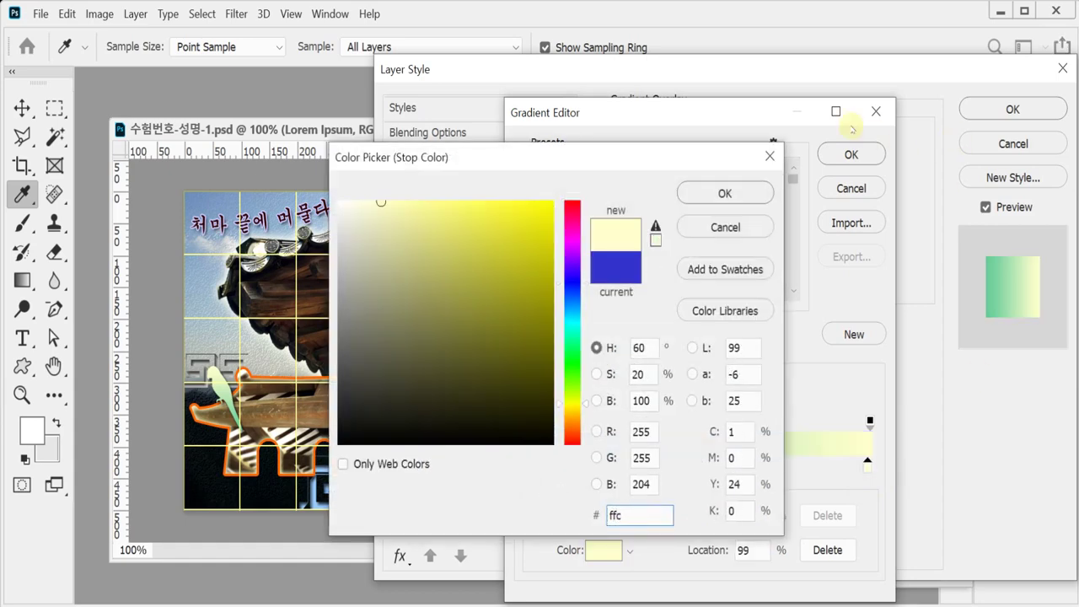
pyautogui.click(724, 194)
pyautogui.click(849, 152)
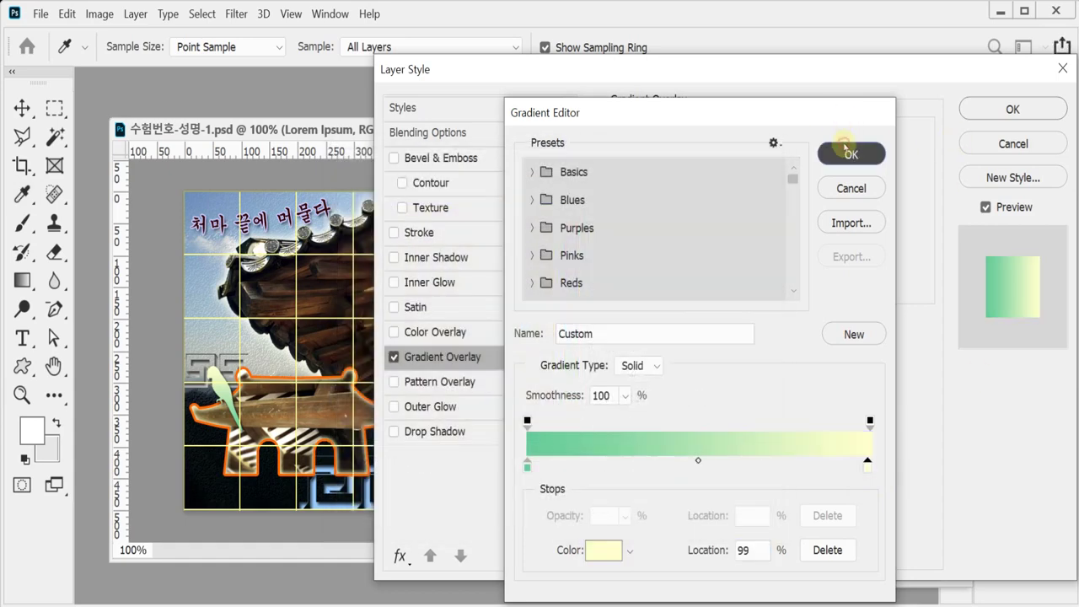
# Set the bird's Gradient Overlay angle to 90° and apply the layer style.
pyautogui.moveTo(508, 70); pyautogui.dragTo(799, 346)
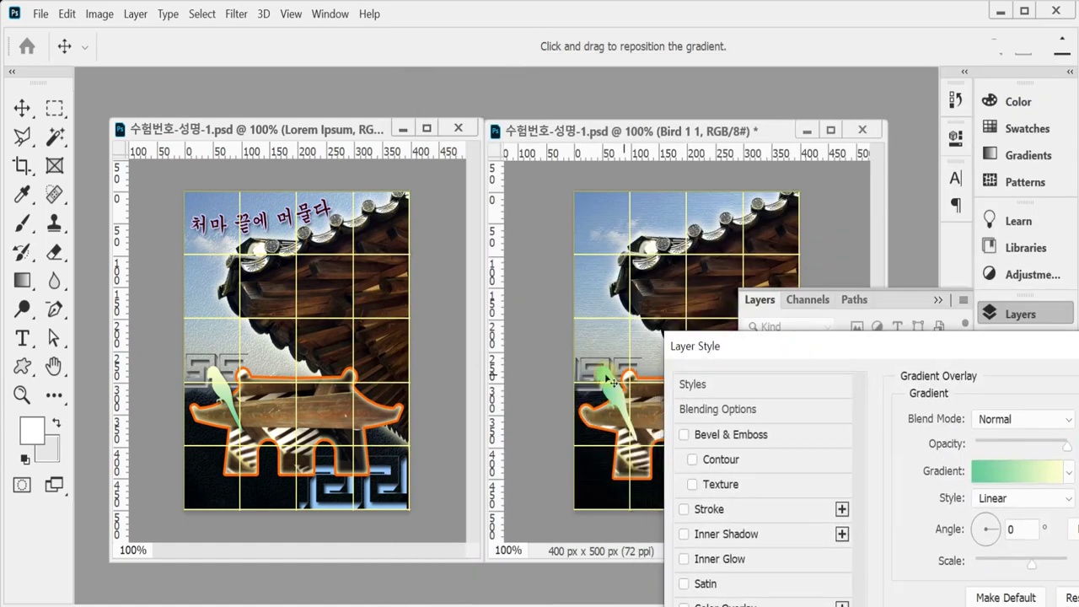
pyautogui.moveTo(728, 349); pyautogui.dragTo(694, 265)
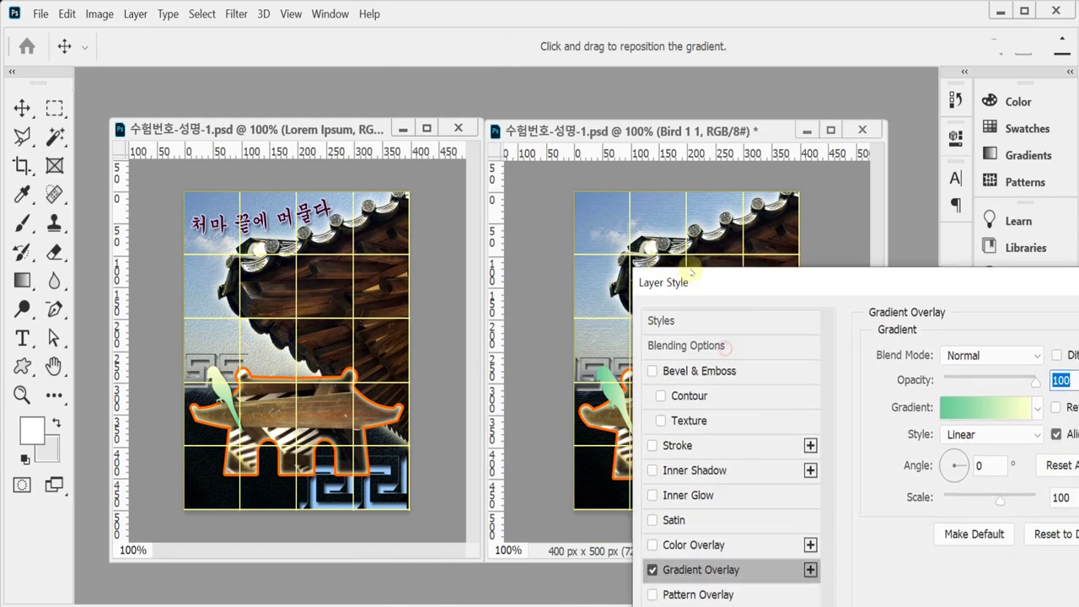
pyautogui.click(925, 446)
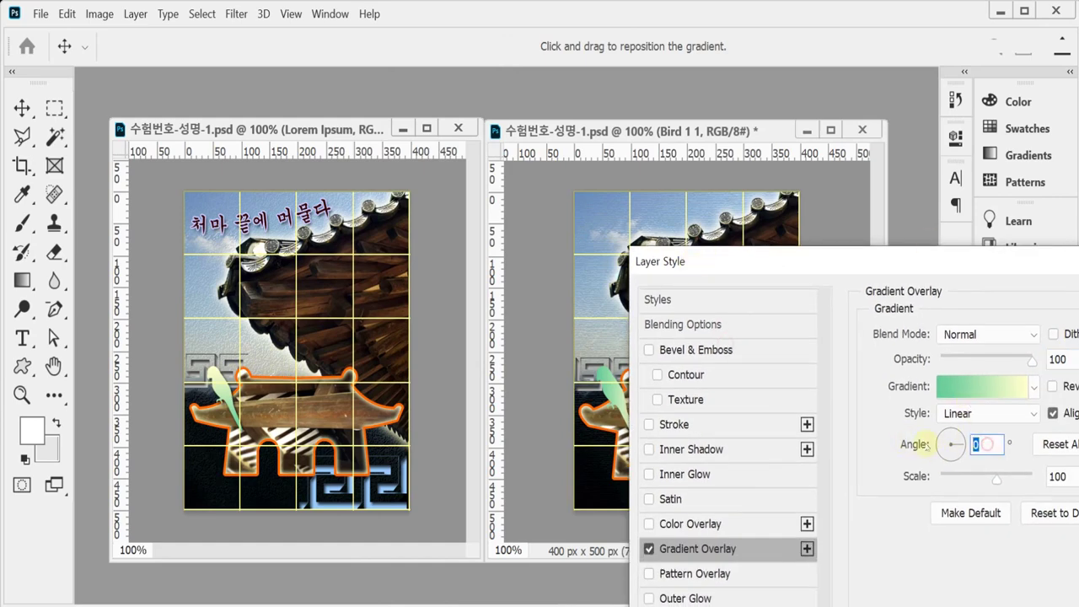
pyautogui.write('90')
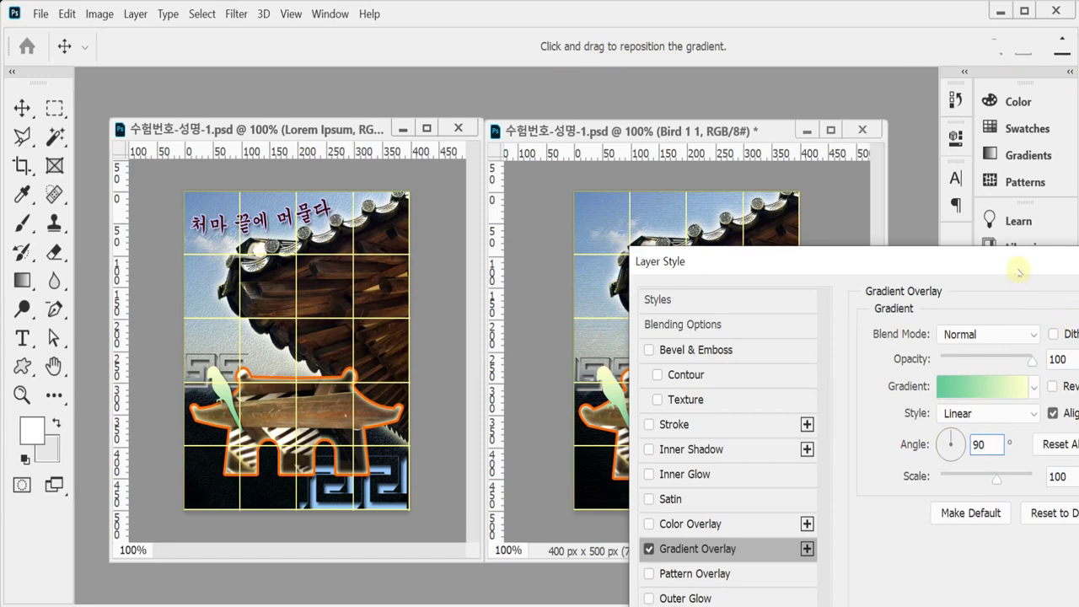
pyautogui.press('Return')
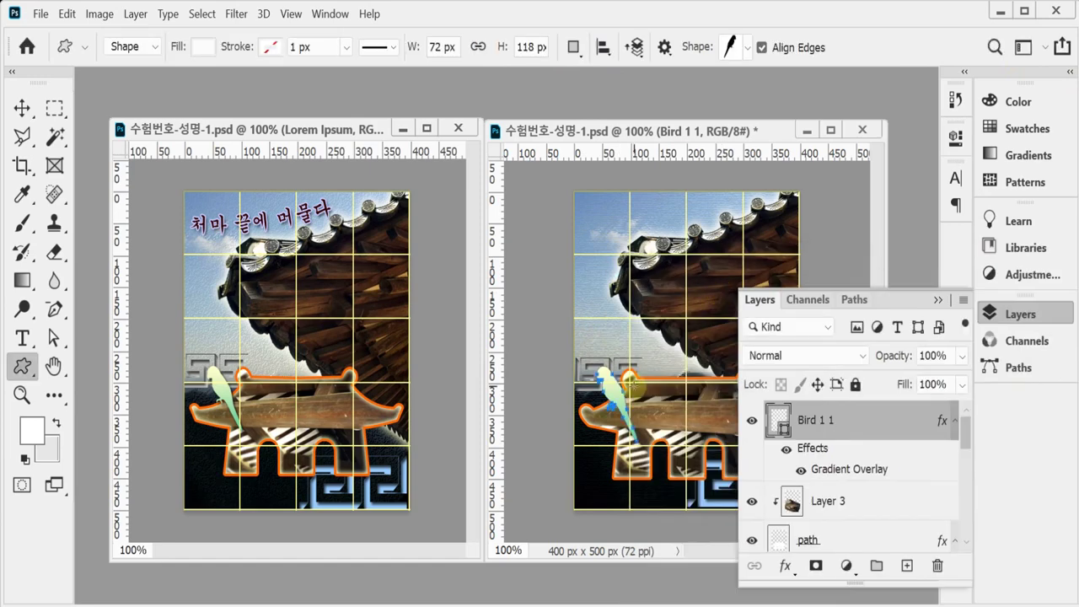
# Shrink the bird to about 70 x 115 px, nudging it into place on the gate's left roof, and save the document.
pyautogui.hotkey('ctrl', 't')
pyautogui.moveTo(638, 366); pyautogui.dragTo(635, 368)
pyautogui.press('Return')
pyautogui.press('u')
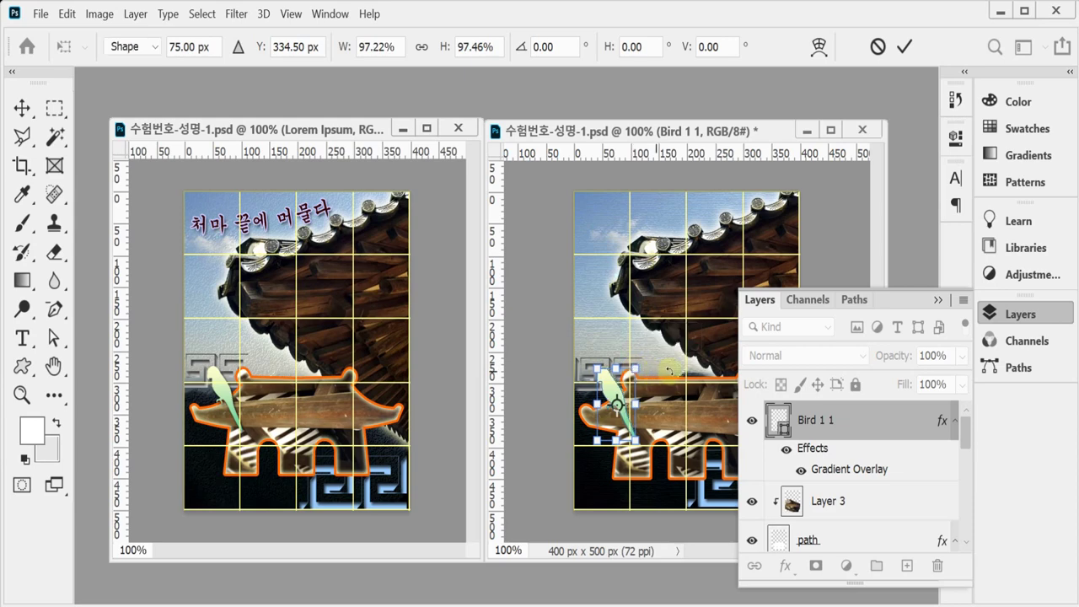
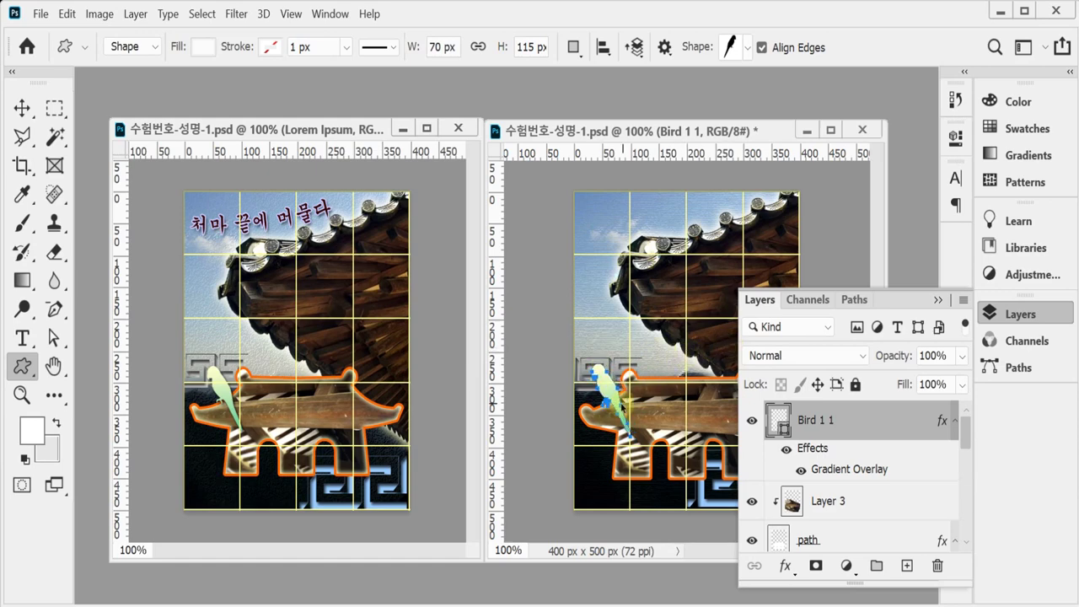
pyautogui.moveTo(615, 399); pyautogui.dragTo(617, 396)
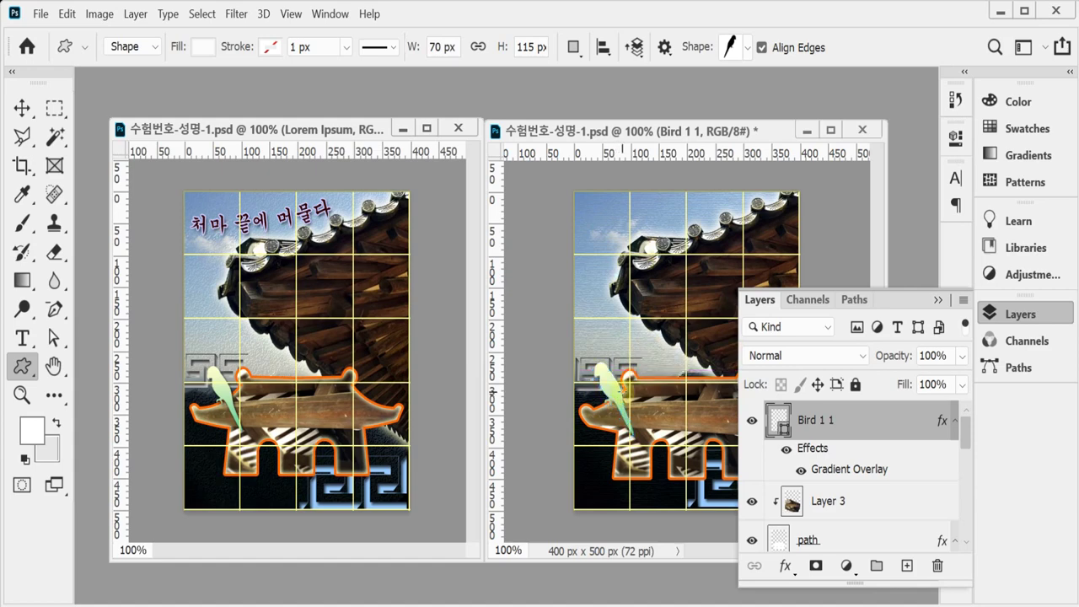
pyautogui.hotkey('ctrl', 's')
# Copy the title text 처마 끝에 머물다 from the reference document with the Horizontal Type Tool.
pyautogui.click(1006, 312)
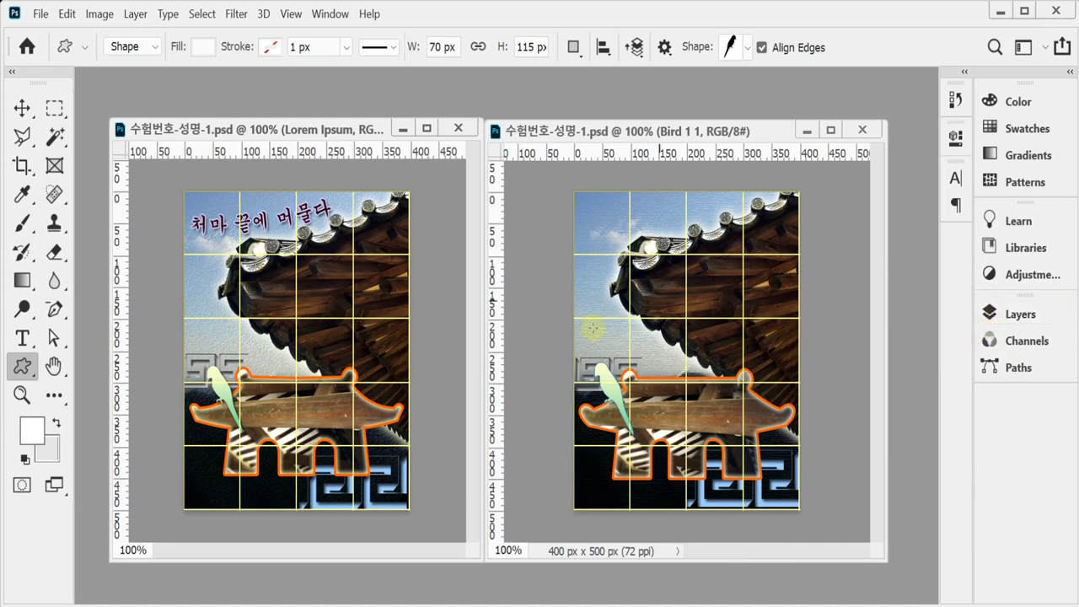
pyautogui.click(23, 338)
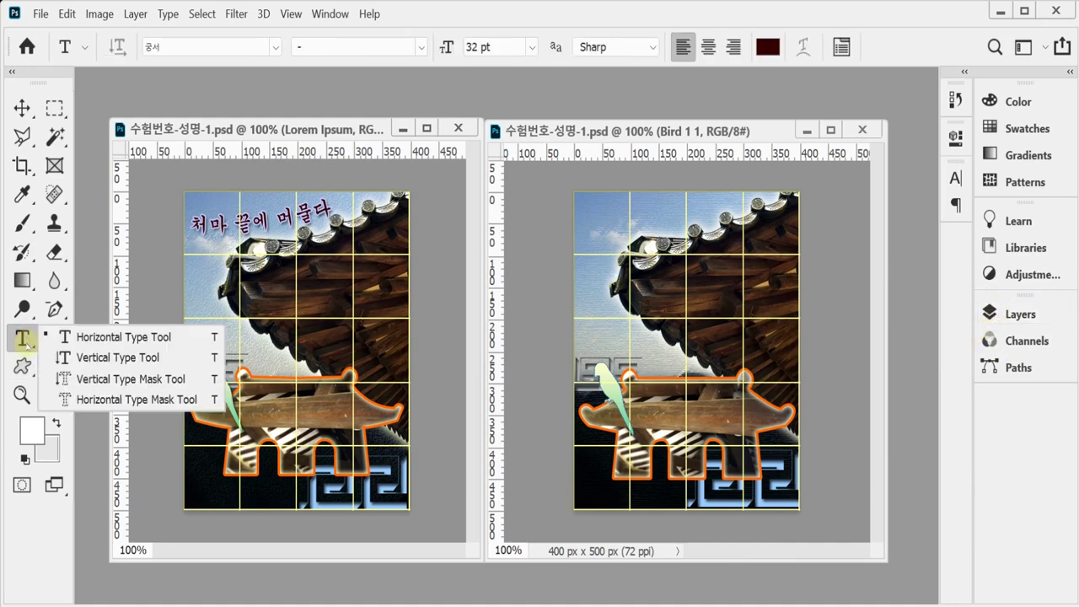
pyautogui.click(74, 337)
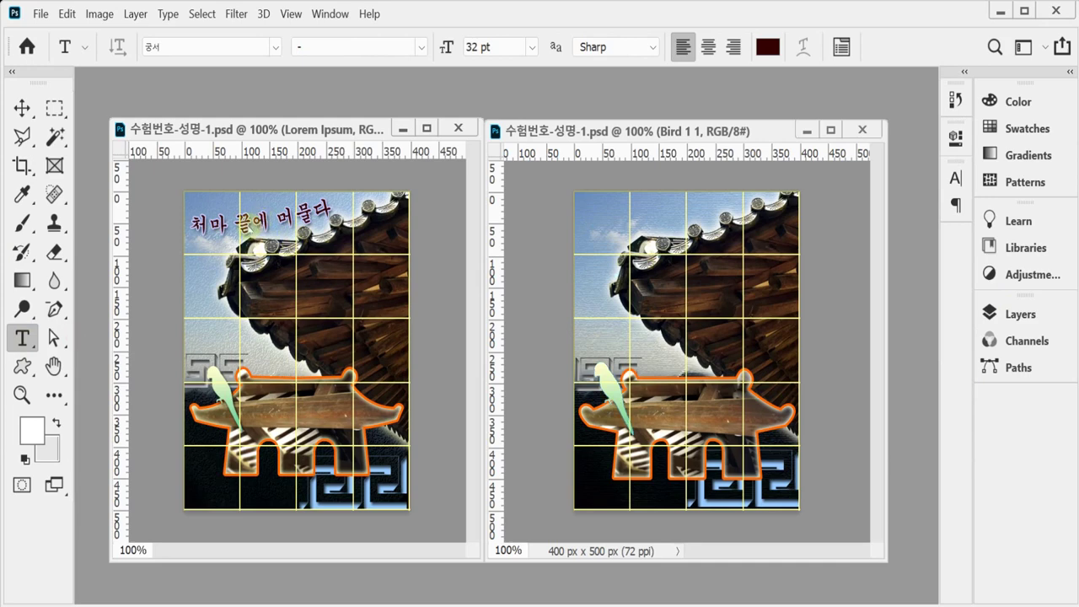
pyautogui.tripleClick(248, 220)
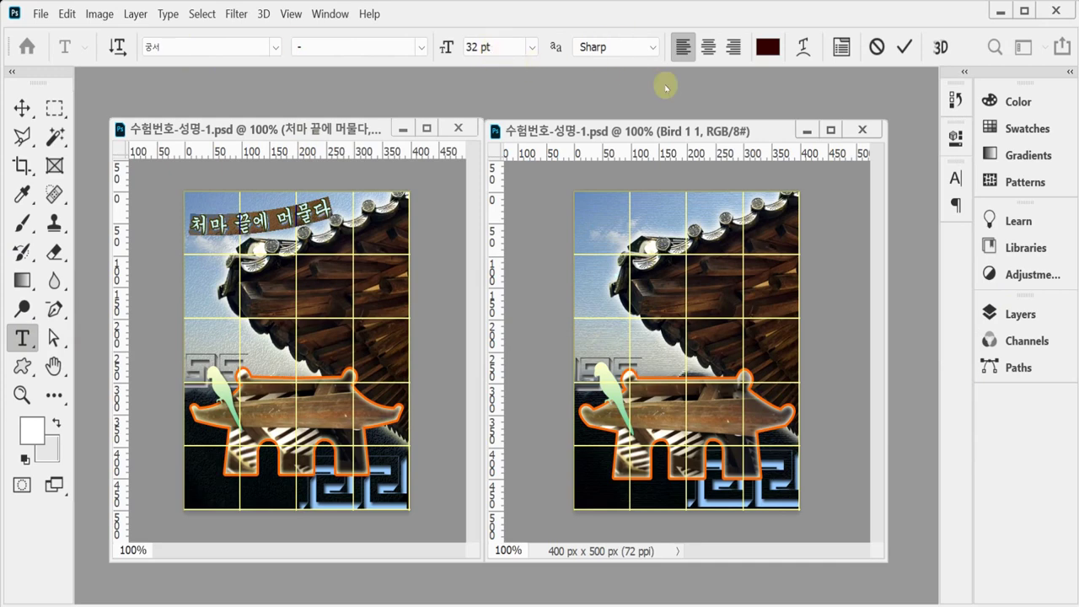
pyautogui.click(266, 221)
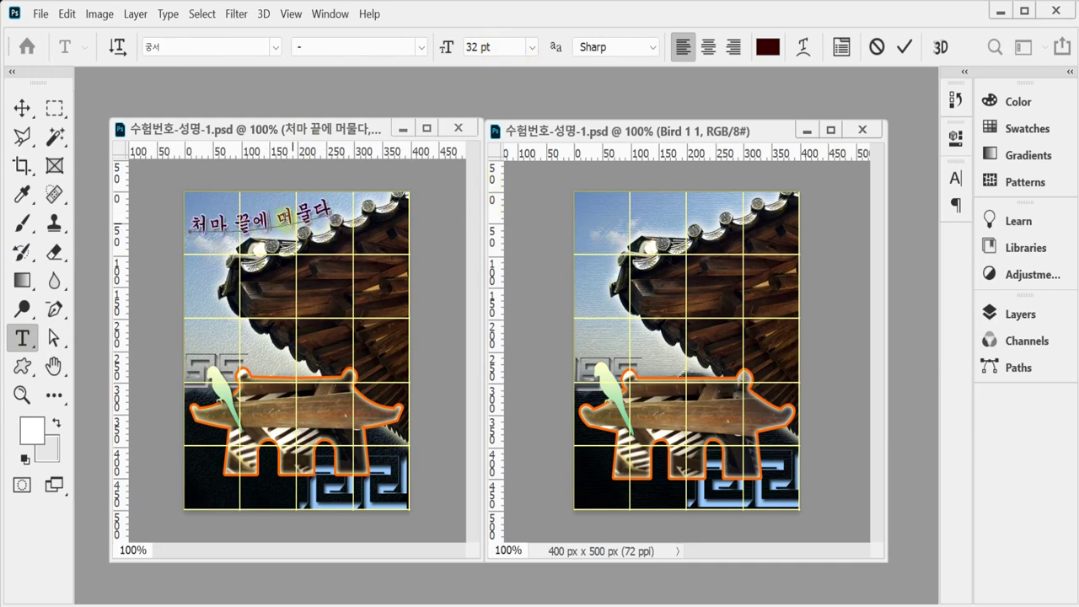
pyautogui.doubleClick(286, 218)
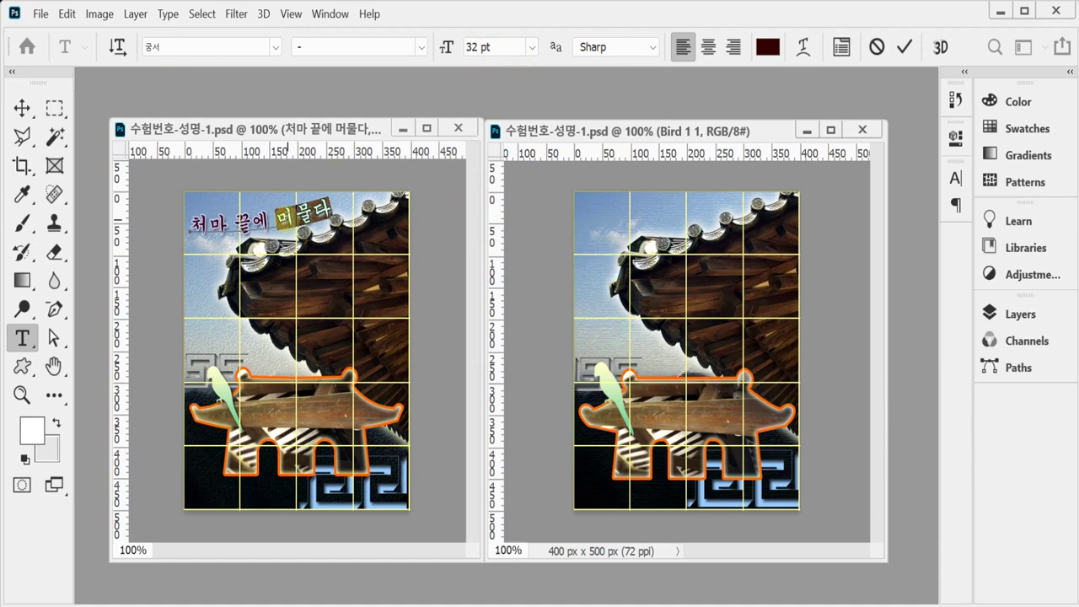
pyautogui.click(285, 220)
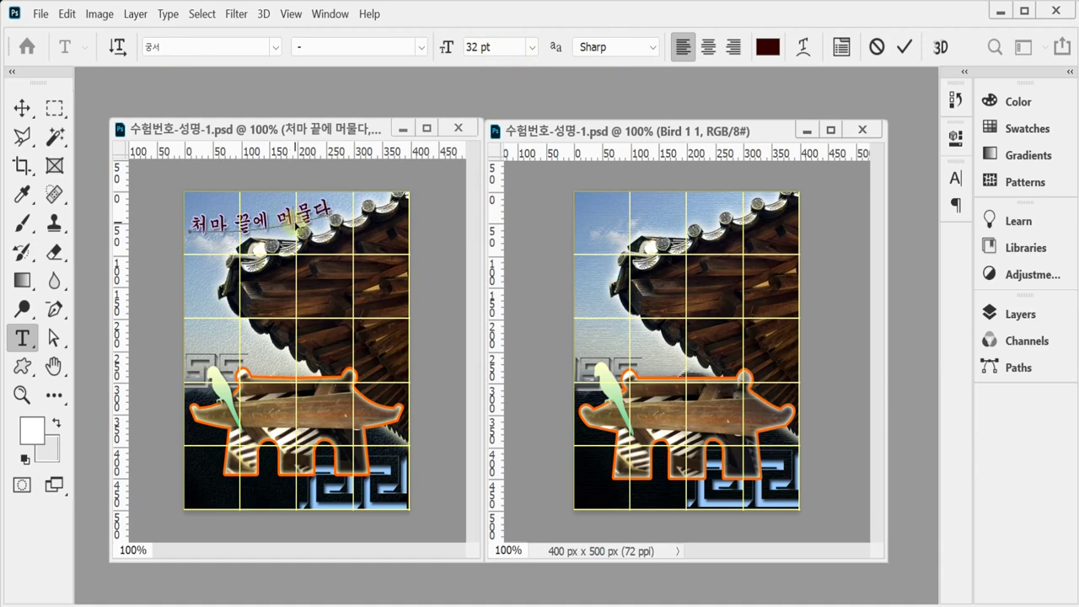
pyautogui.tripleClick(291, 221)
pyautogui.hotkey('ctrl', 'c')
# Create a horizontal text layer over the upper roof in the working document, paste 처마 끝에 머물다 into it, and nudge it upward.
pyautogui.click(620, 236)
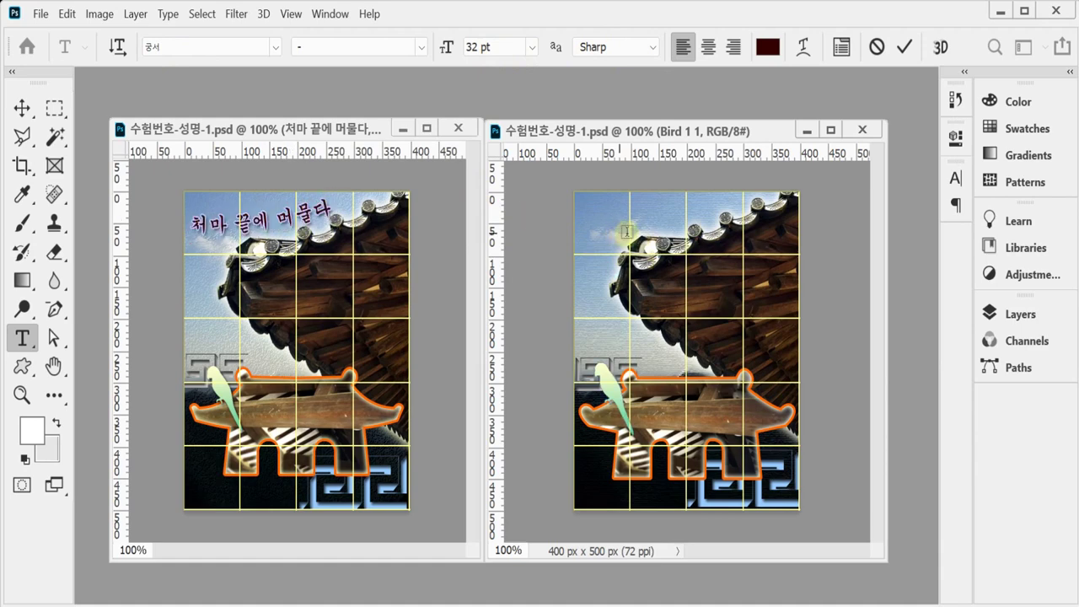
pyautogui.click(682, 240)
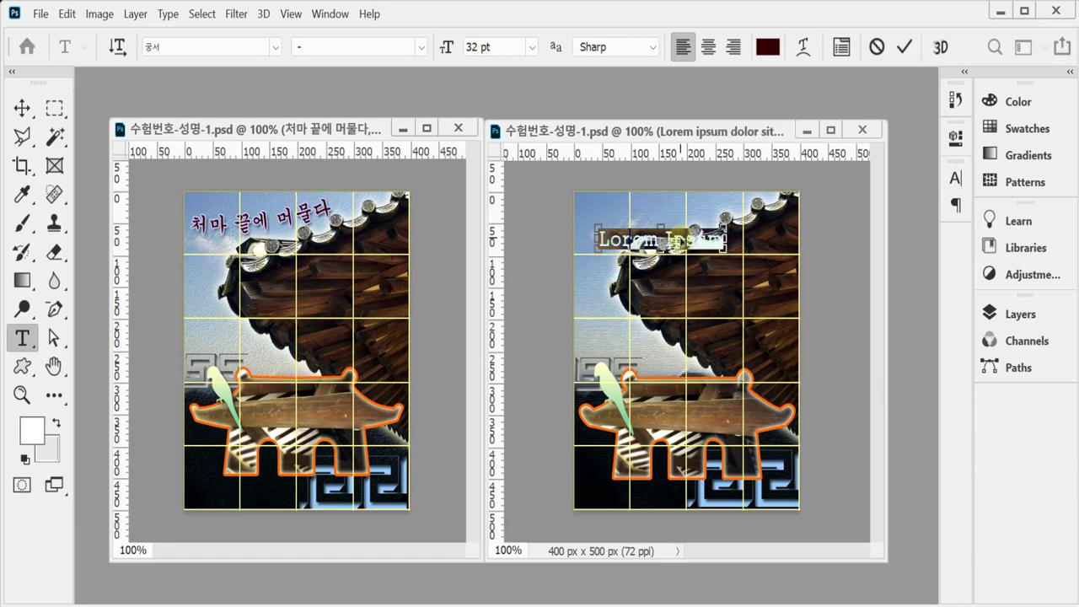
pyautogui.hotkey('ctrl', 'v')
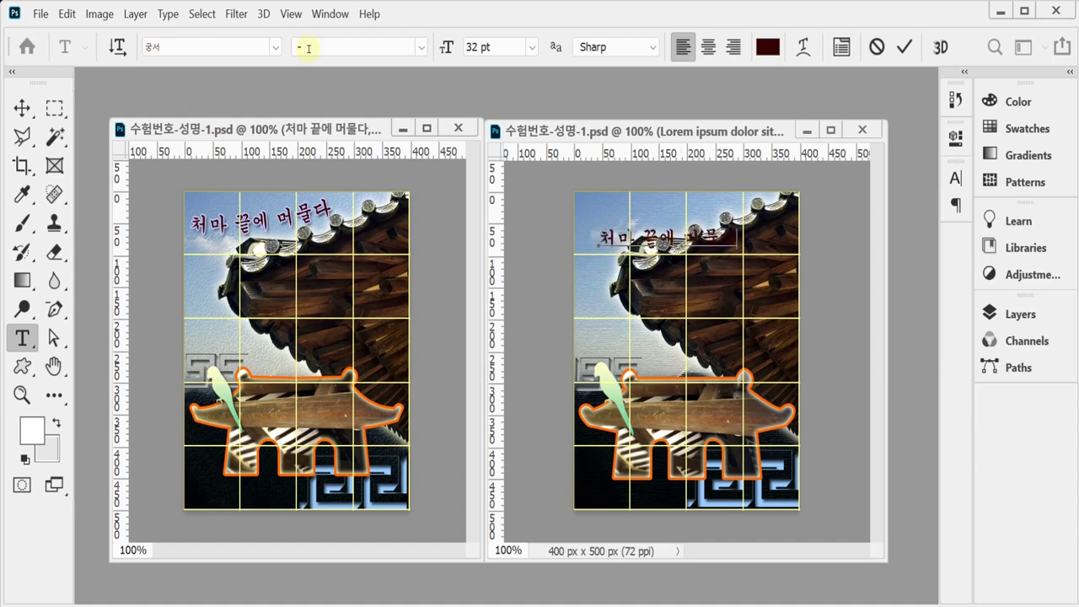
pyautogui.moveTo(700, 301); pyautogui.dragTo(699, 294)
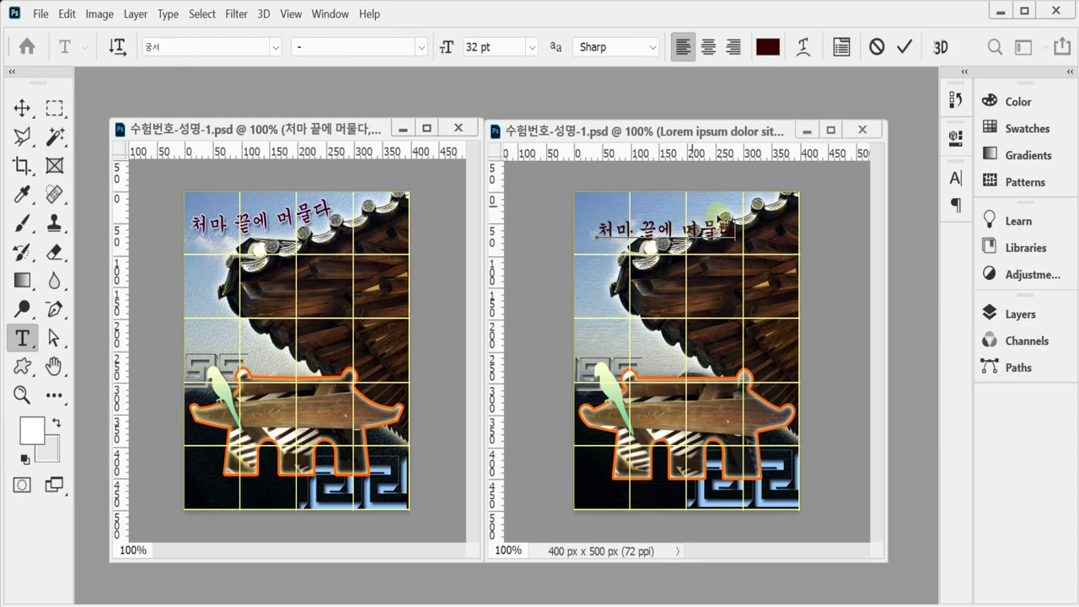
# Select the whole pasted title and apply the dark red text colour #330000.
pyautogui.tripleClick(675, 230)
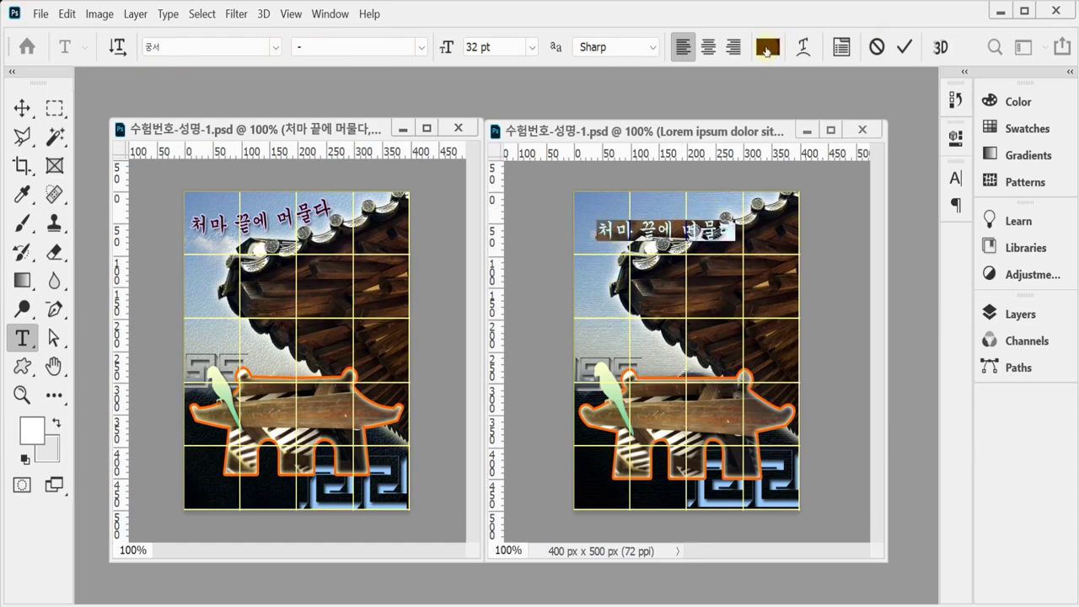
pyautogui.click(768, 48)
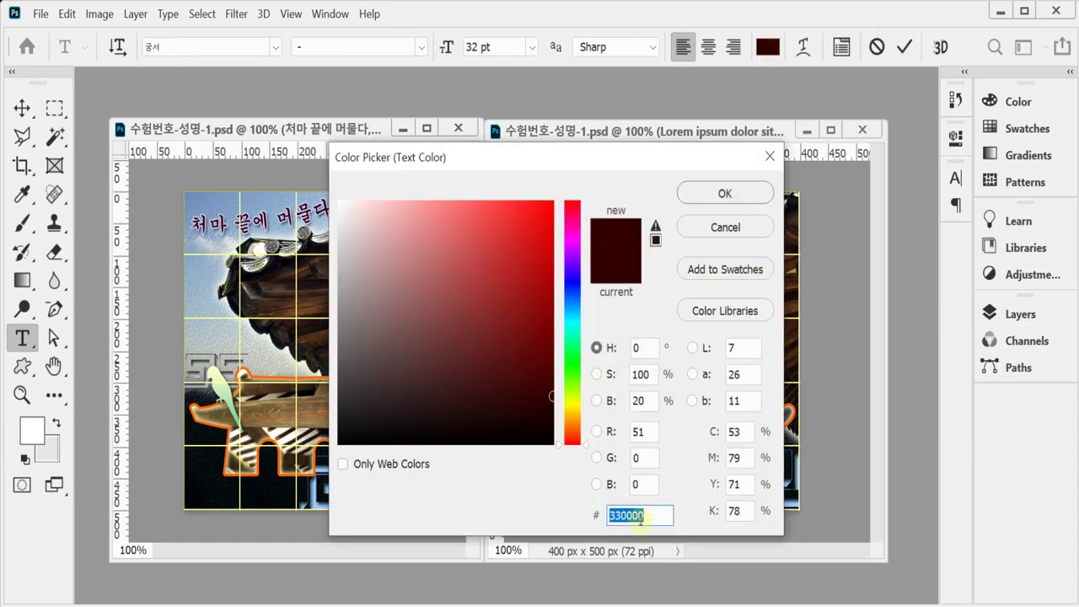
pyautogui.click(725, 194)
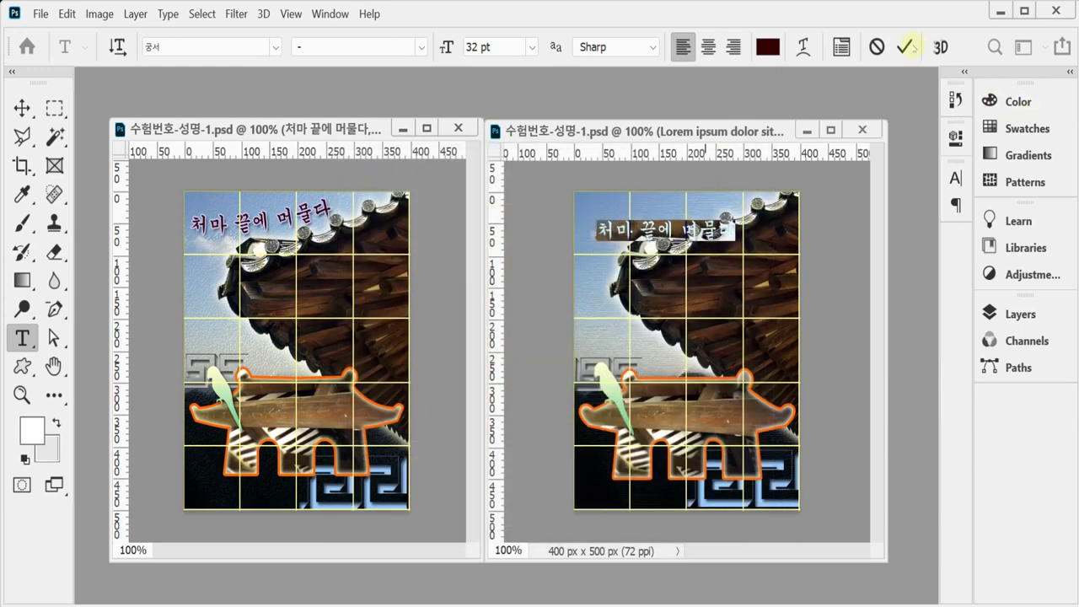
# Warp the title text with a horizontal Arc style and a Bend of -10%.
pyautogui.click(803, 48)
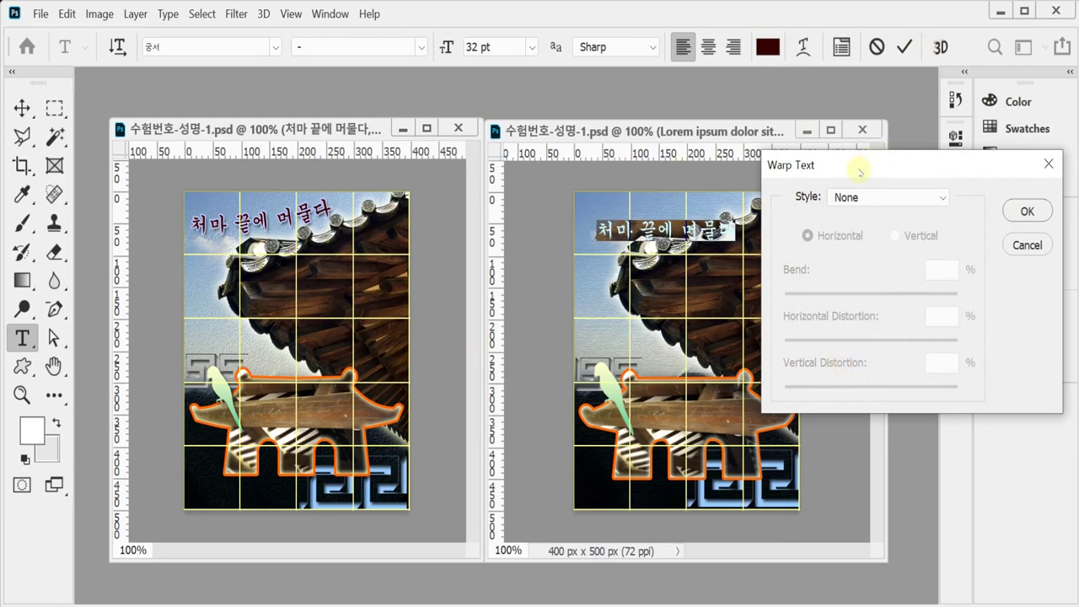
pyautogui.click(891, 201)
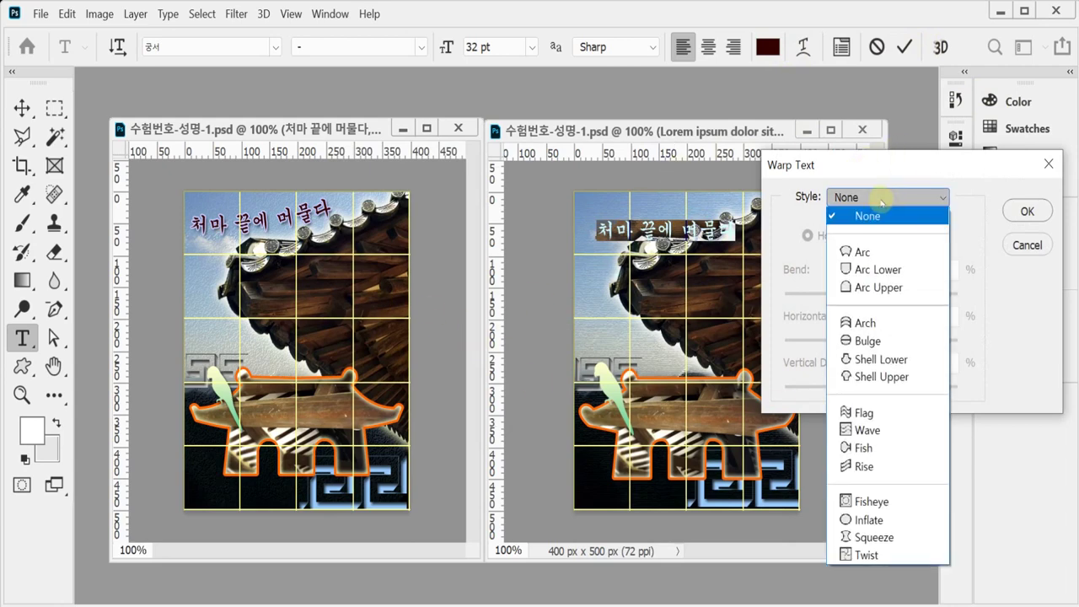
pyautogui.click(878, 252)
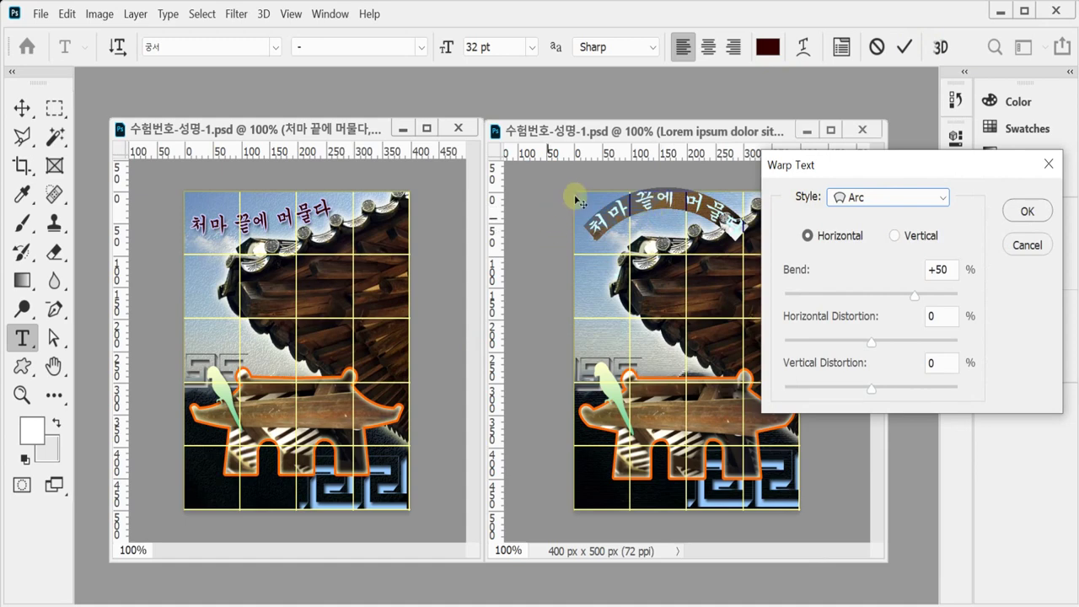
pyautogui.moveTo(958, 269); pyautogui.dragTo(836, 266)
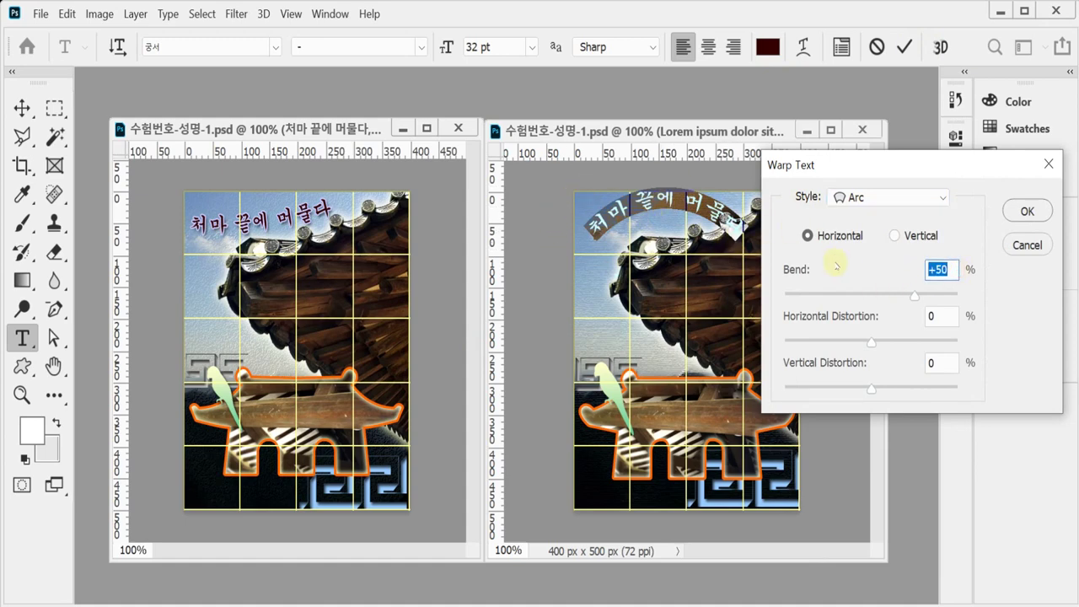
pyautogui.write('-10')
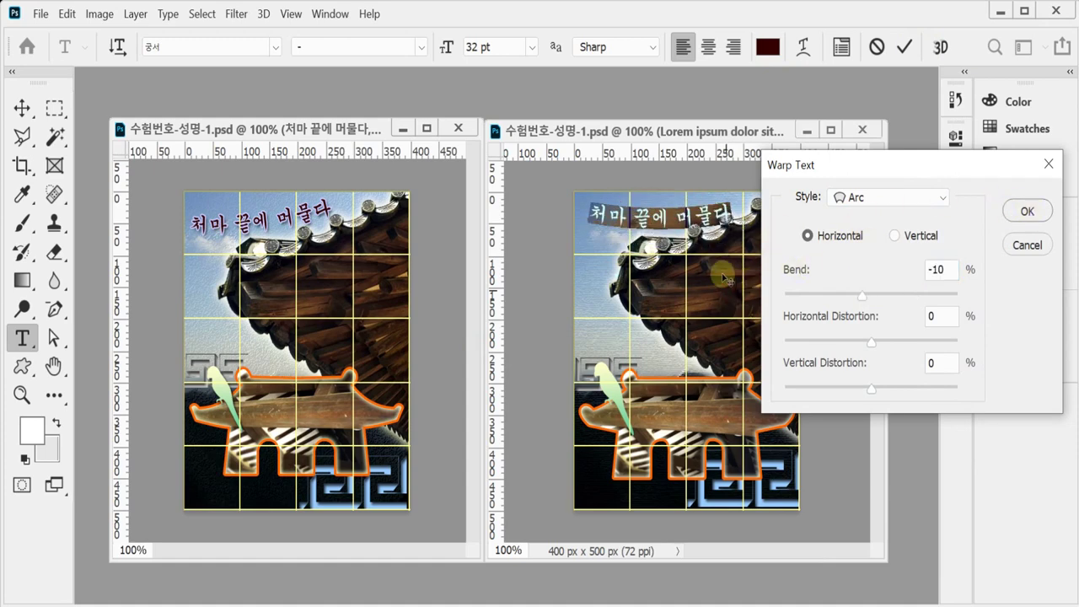
pyautogui.click(1025, 187)
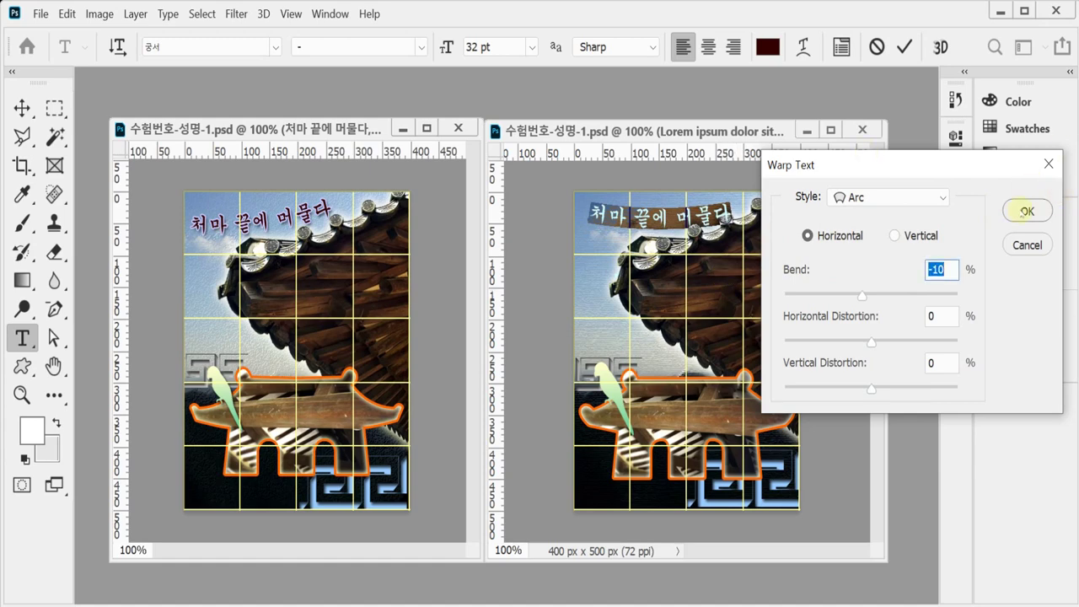
pyautogui.click(1029, 211)
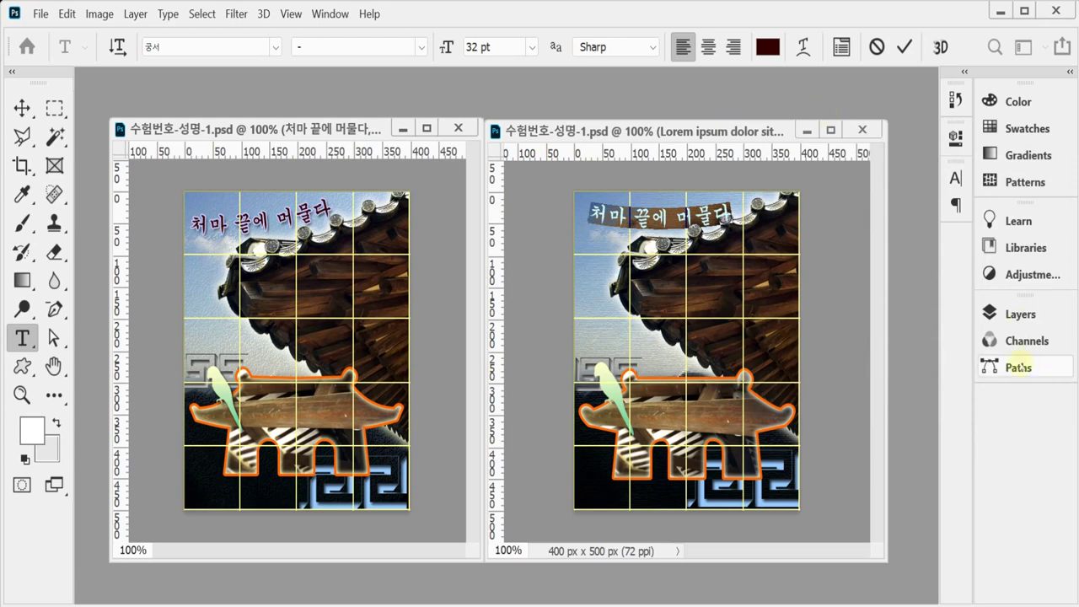
# Commit the title text and add a 2 px outside Stroke to its layer.
pyautogui.click(1008, 314)
pyautogui.click(780, 559)
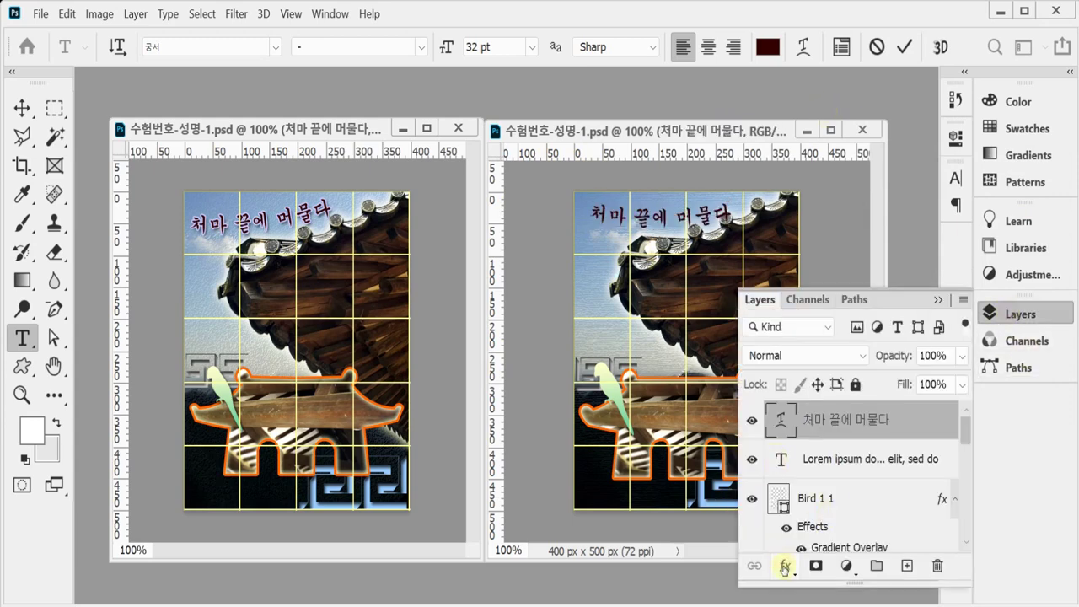
pyautogui.click(784, 567)
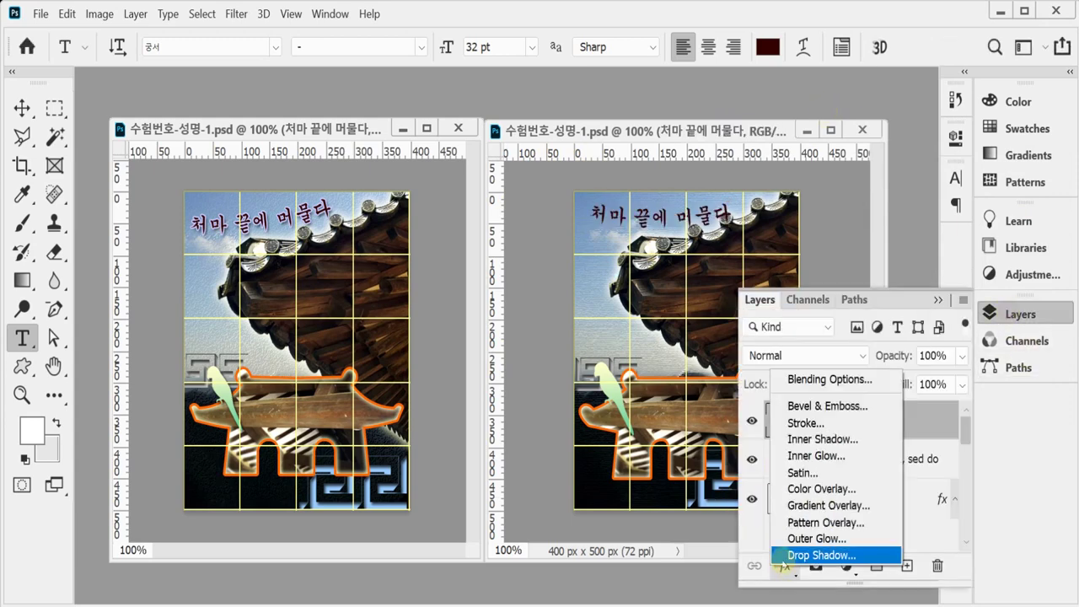
pyautogui.click(832, 425)
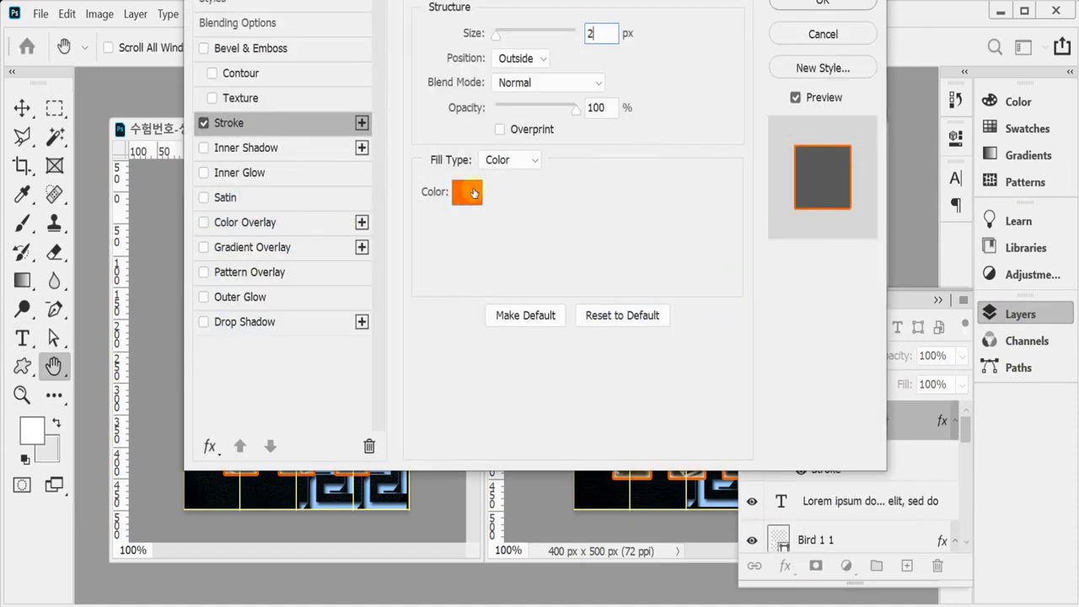
# Set the title's stroke colour to pale lavender, #ccf, add a Drop Shadow, and apply the layer style.
pyautogui.click(469, 193)
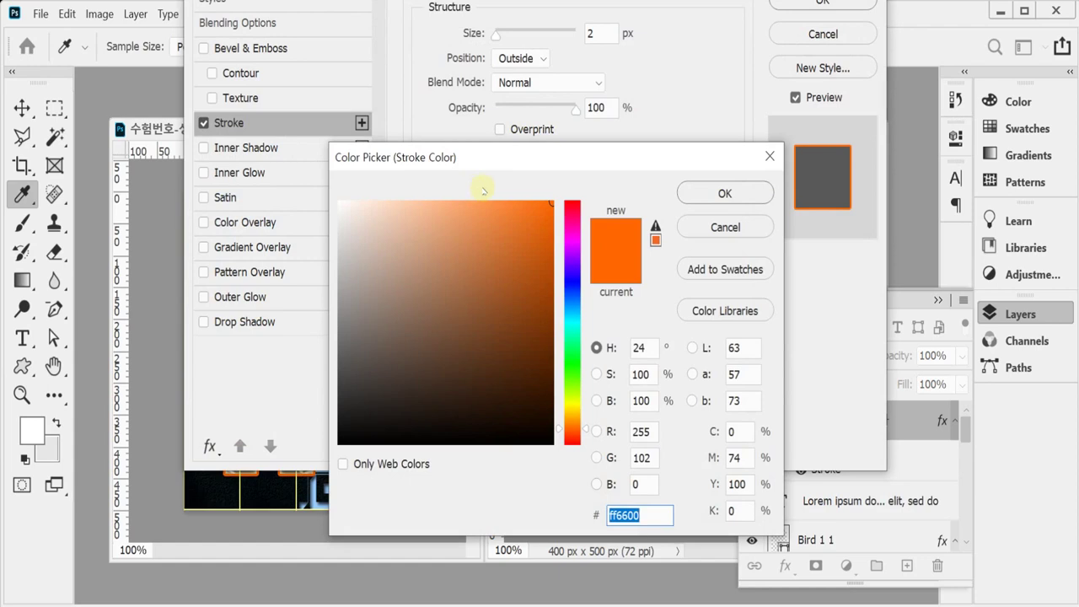
pyautogui.write('cc')
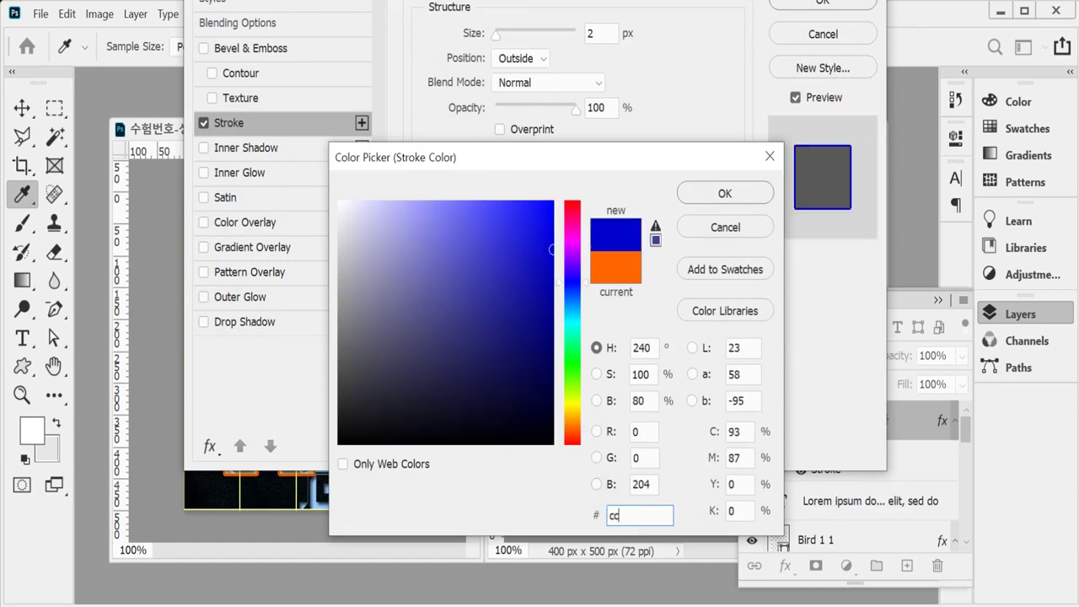
pyautogui.write('f')
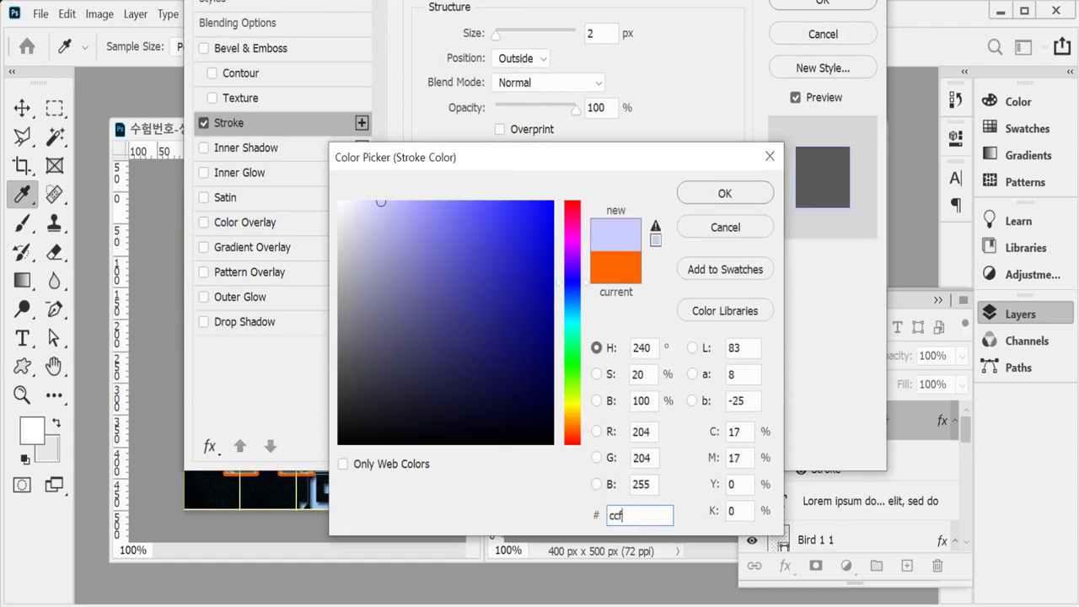
pyautogui.click(747, 194)
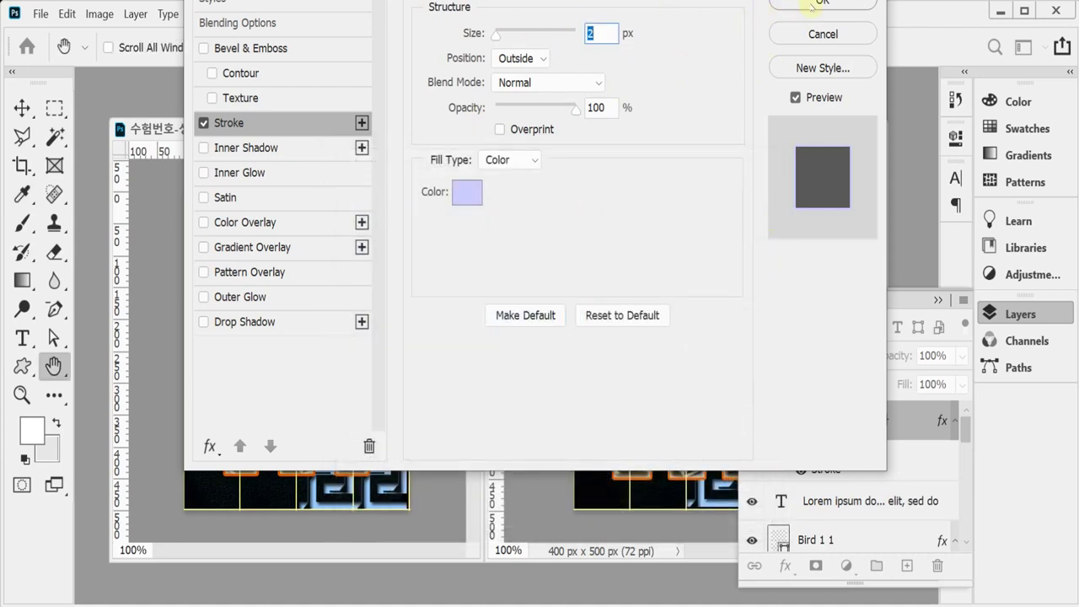
pyautogui.click(263, 321)
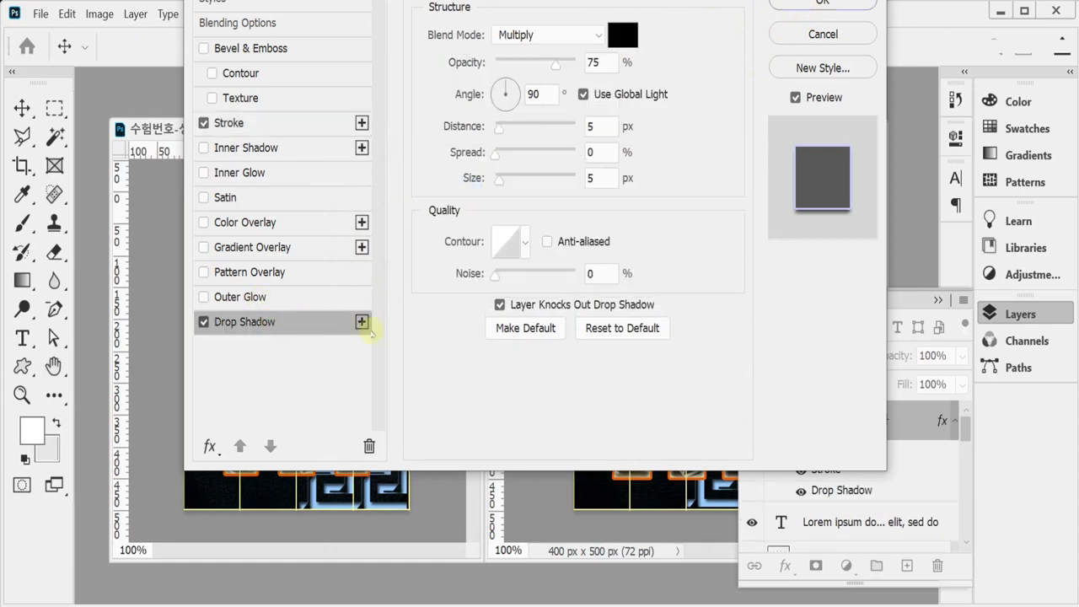
pyautogui.press('Return')
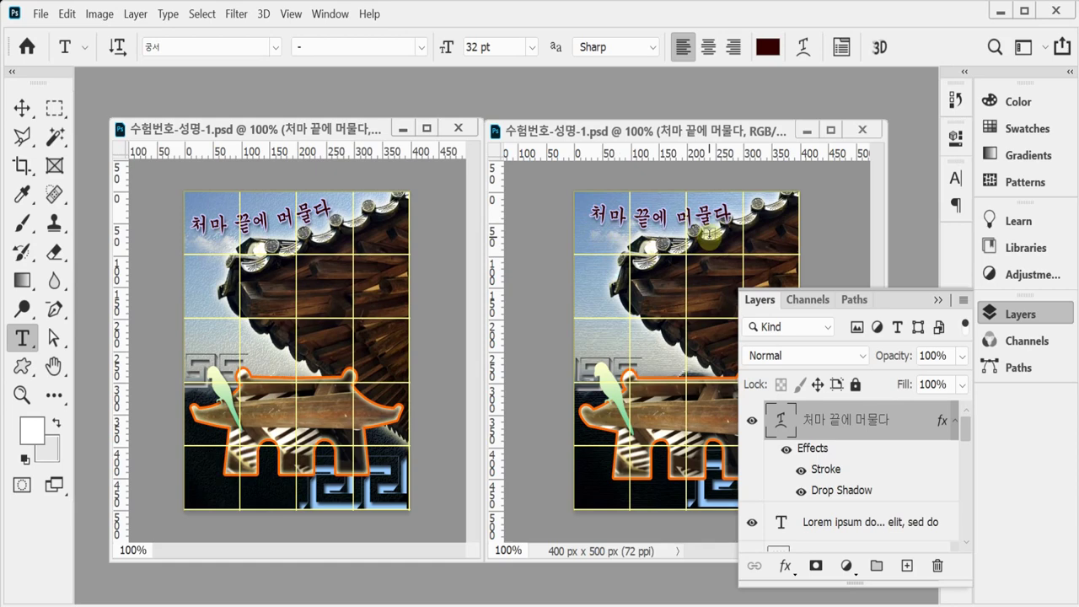
# Rotate the title text about -8° with Free Transform and shift it slightly left to match the reference, committing the transform.
pyautogui.hotkey('ctrl', 't')
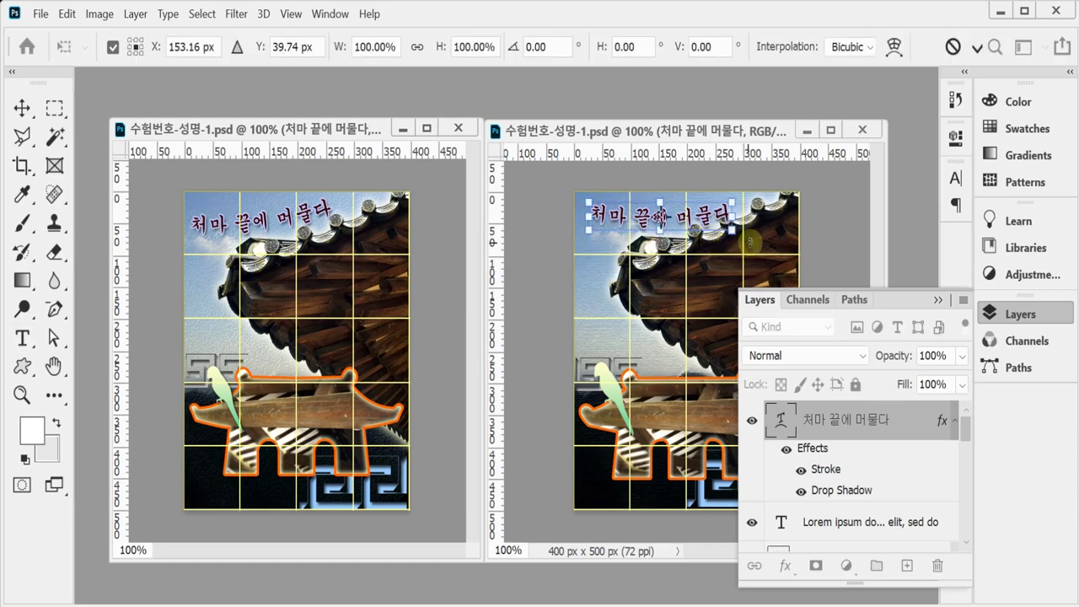
pyautogui.moveTo(760, 245); pyautogui.dragTo(766, 237)
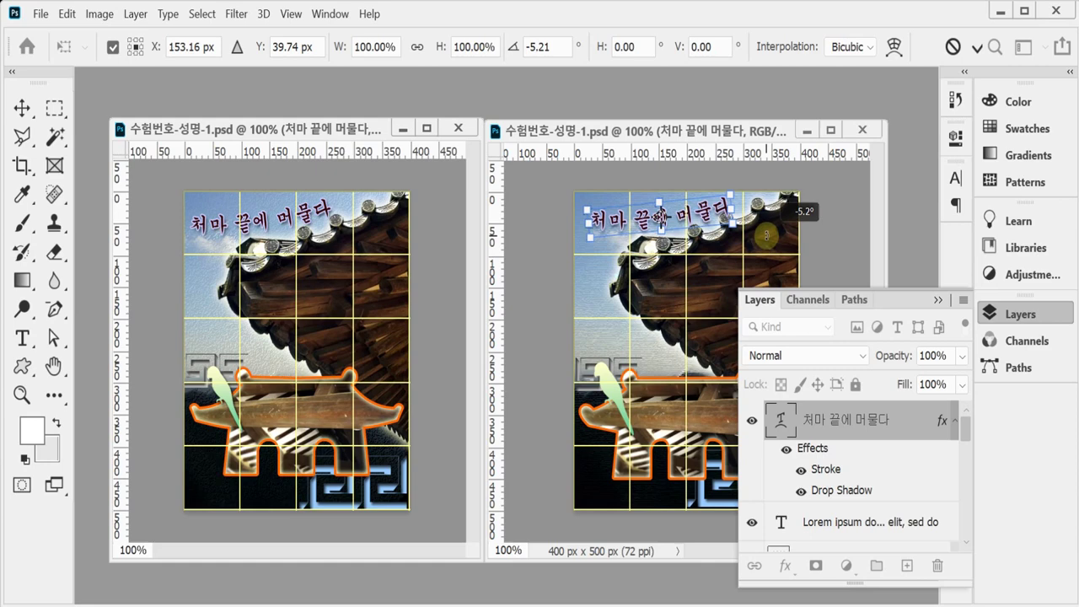
pyautogui.moveTo(767, 237); pyautogui.dragTo(768, 234)
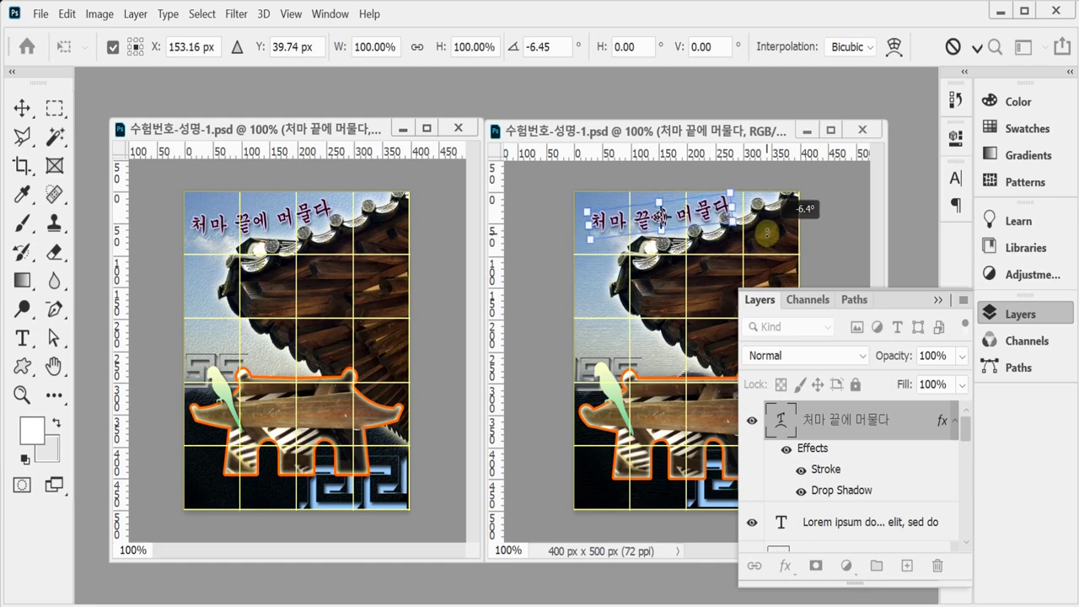
pyautogui.moveTo(768, 234)
pyautogui.mouseDown()
pyautogui.moveTo(769, 243)
pyautogui.moveTo(766, 229)
pyautogui.mouseUp()
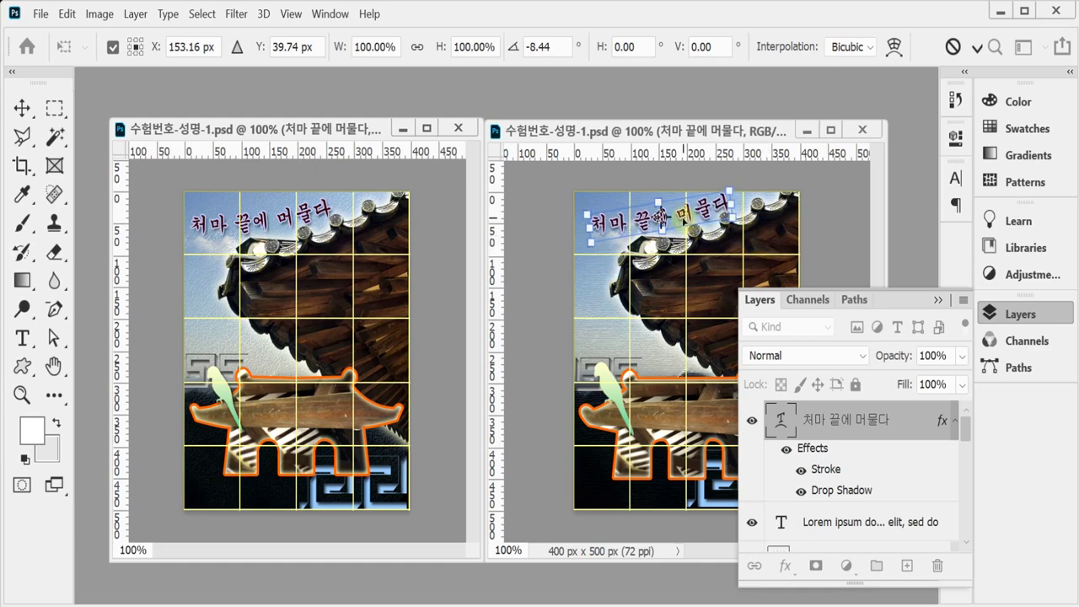
pyautogui.moveTo(684, 221); pyautogui.dragTo(677, 223)
pyautogui.moveTo(755, 230); pyautogui.dragTo(755, 227)
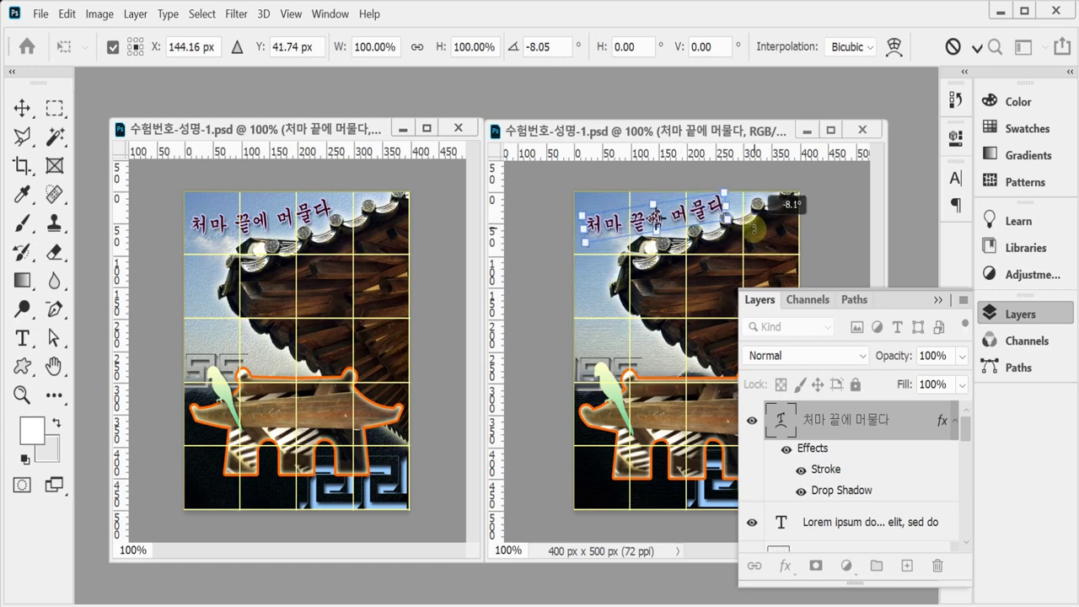
pyautogui.press('Return')
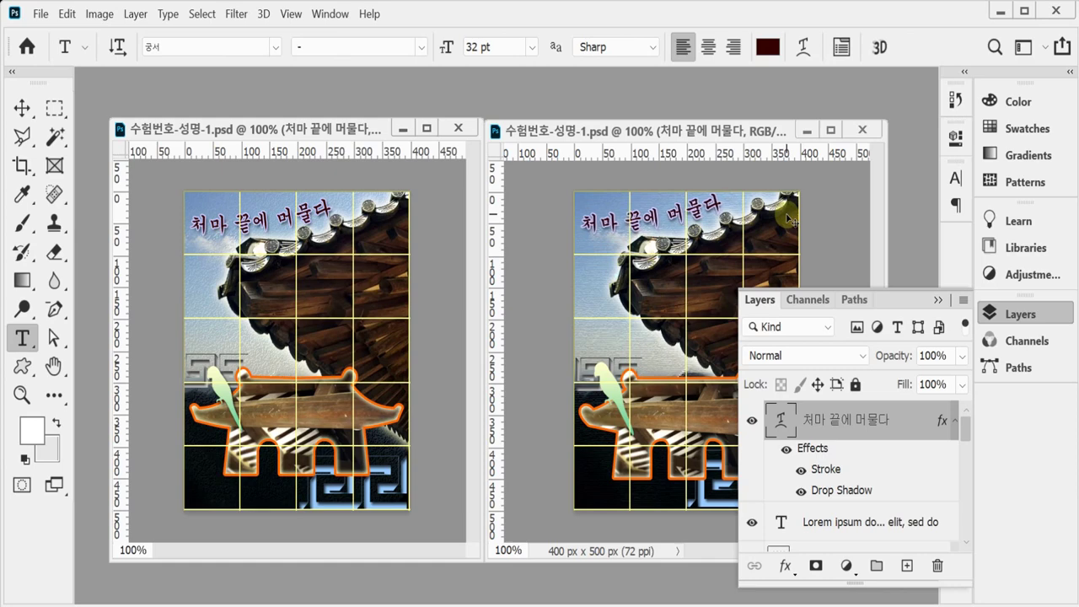
# Collapse the Layers panel and hide the grid lines over the working document.
pyautogui.click(1020, 315)
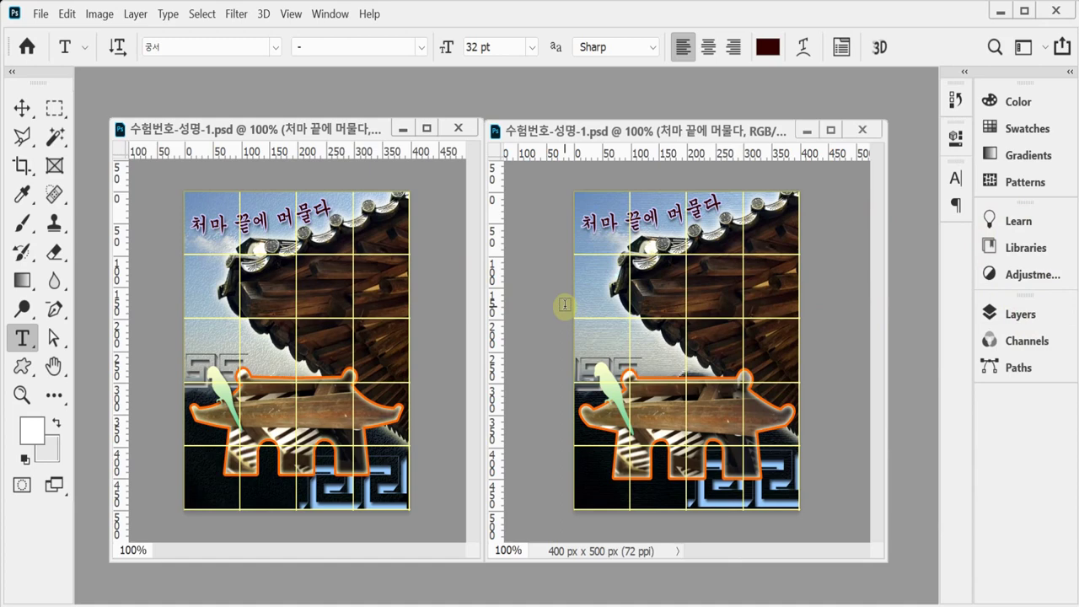
pyautogui.hotkey('ctrl', "'")
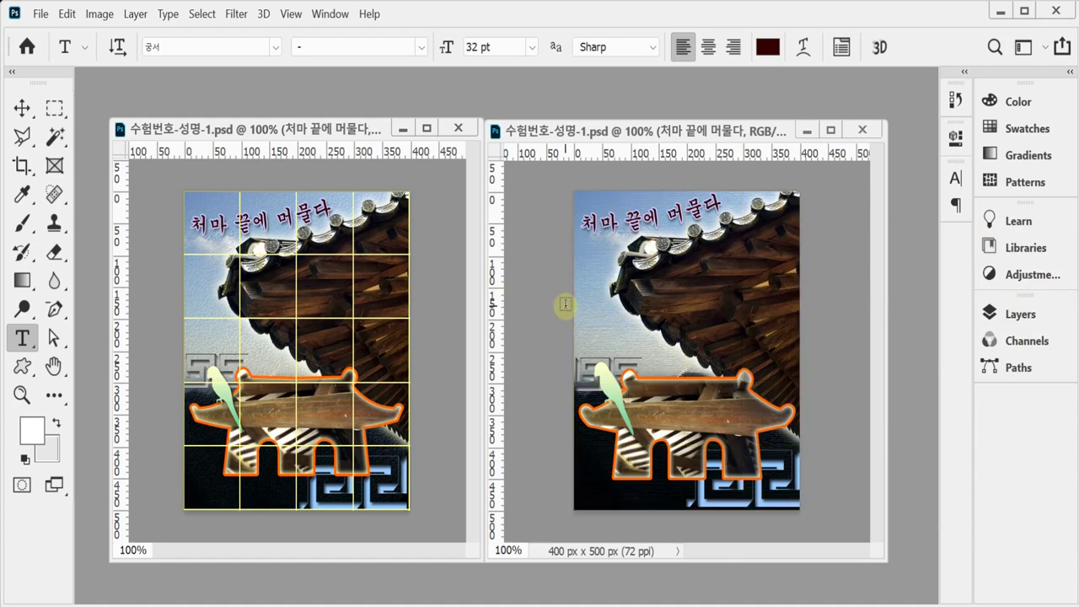
# Start a Save As of the finished composition and choose the GTQ folder inside 문서 as its destination.
pyautogui.hotkey('ctrl', 'shift', 's')
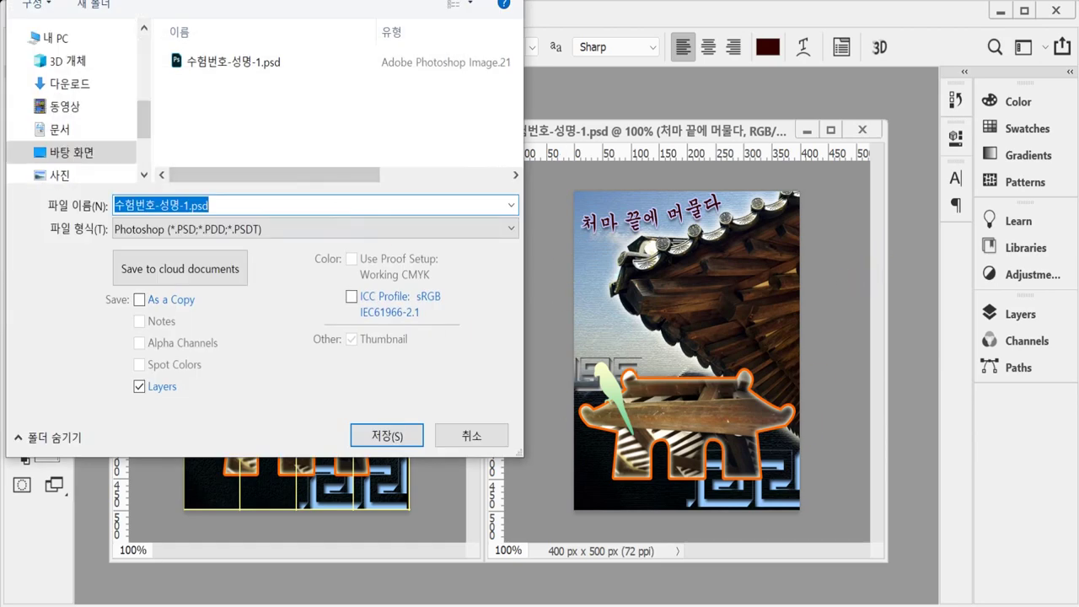
pyautogui.moveTo(72, 2); pyautogui.dragTo(468, 76)
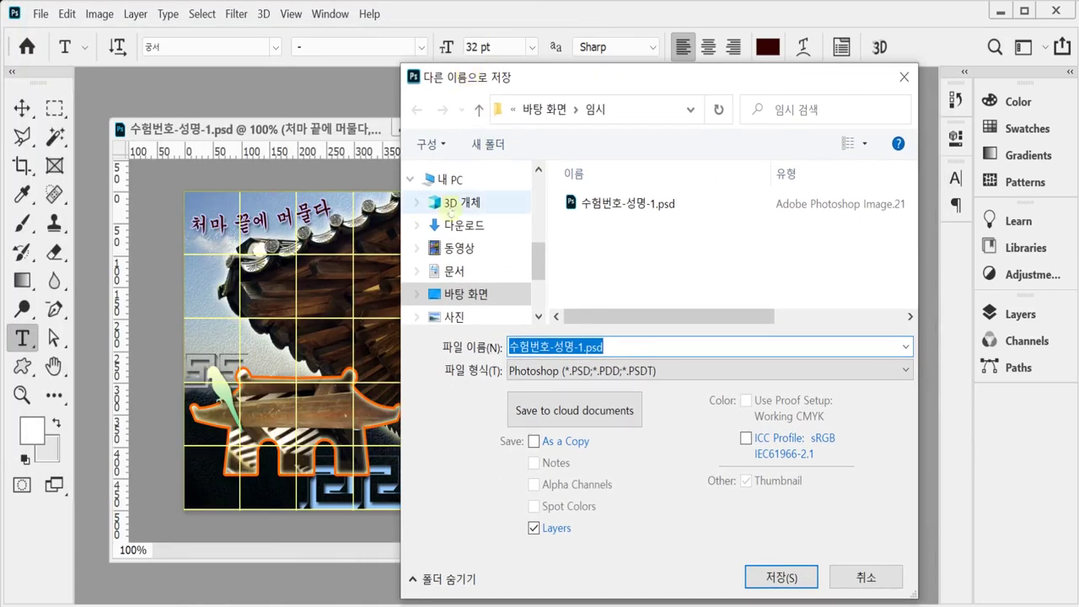
pyautogui.click(456, 180)
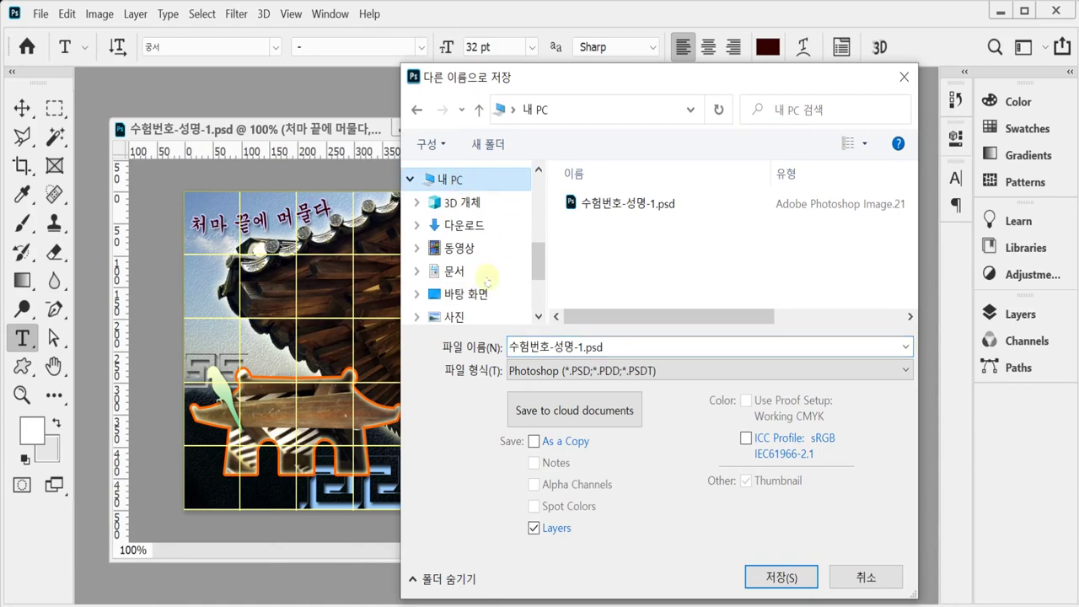
pyautogui.click(453, 270)
pyautogui.scroll(-3, 801, 295)
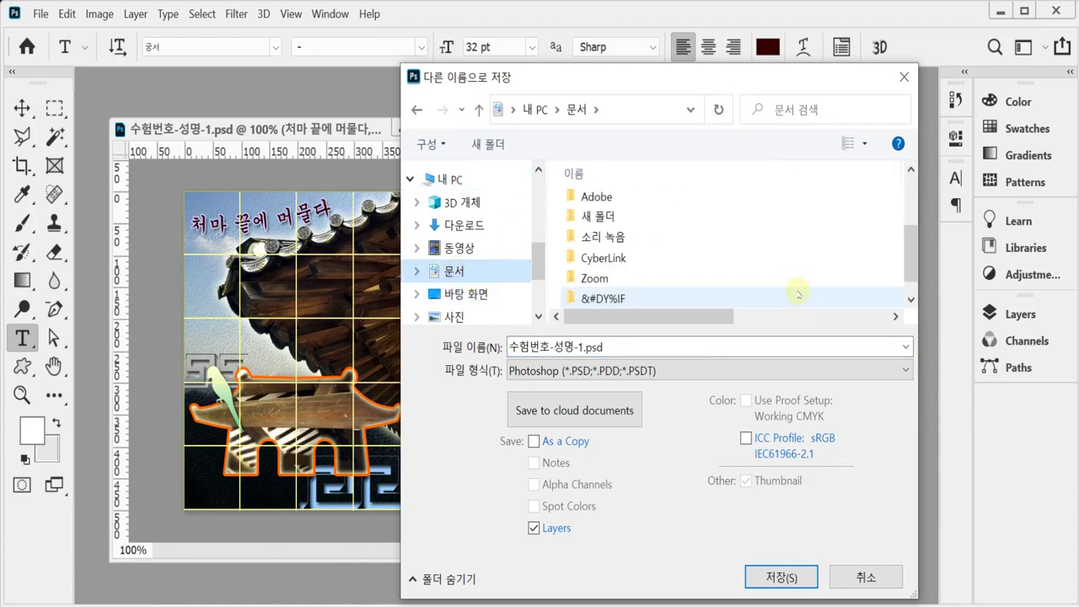
pyautogui.doubleClick(609, 292)
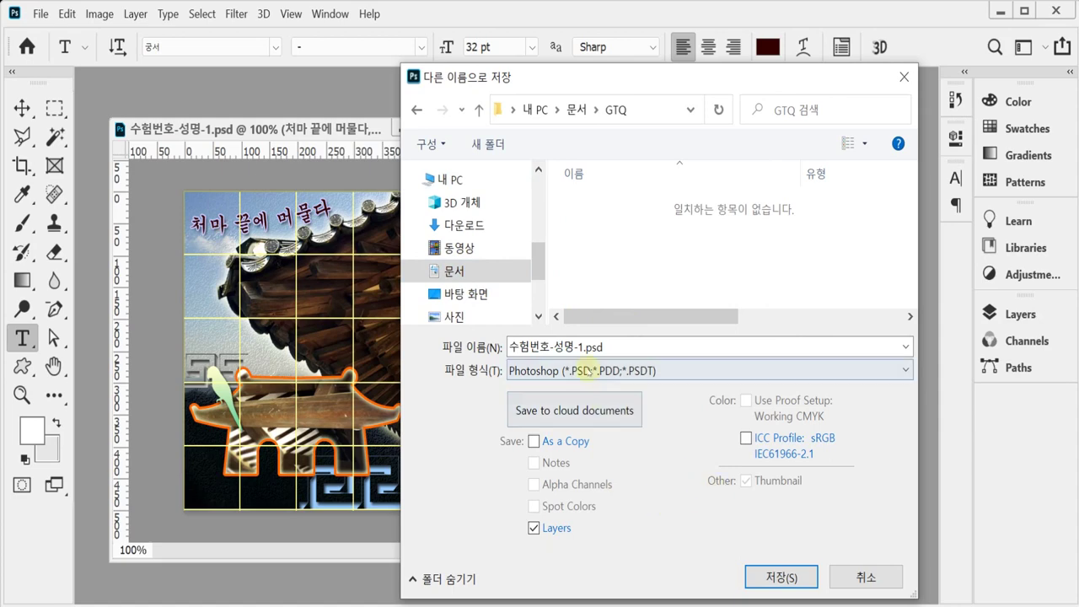
# Save the composition in JPEG format as 수험번호-성명-1.jpg with a quality of 8.
pyautogui.click(588, 371)
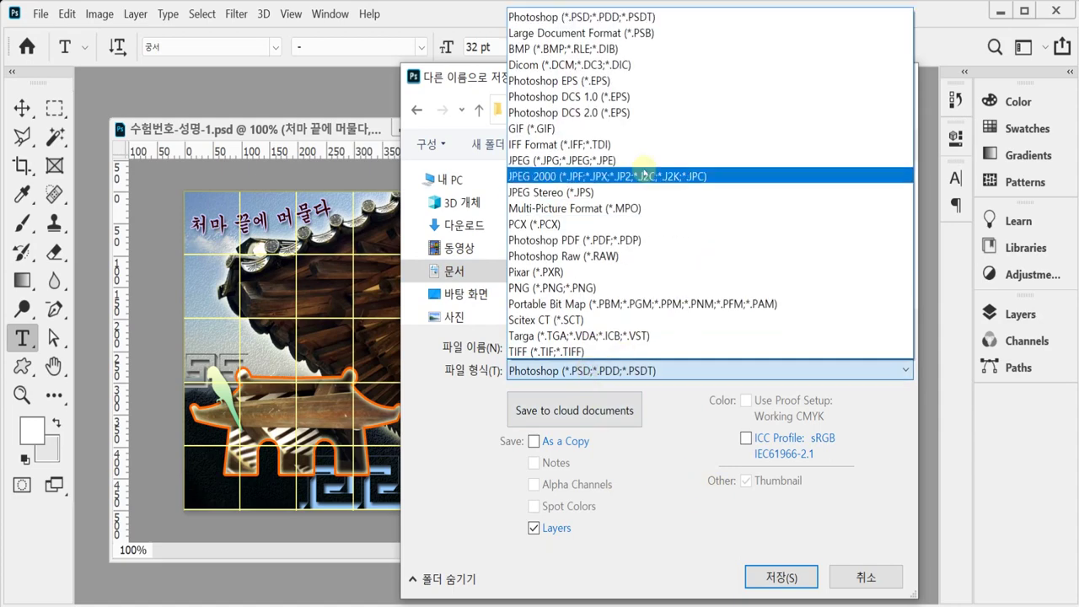
pyautogui.click(641, 160)
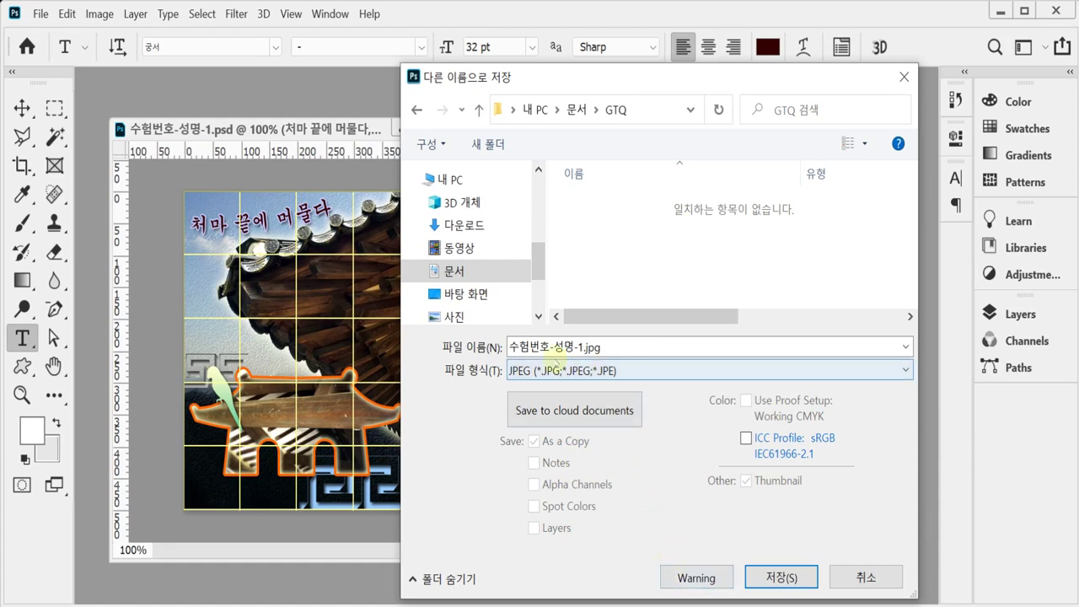
pyautogui.click(533, 346)
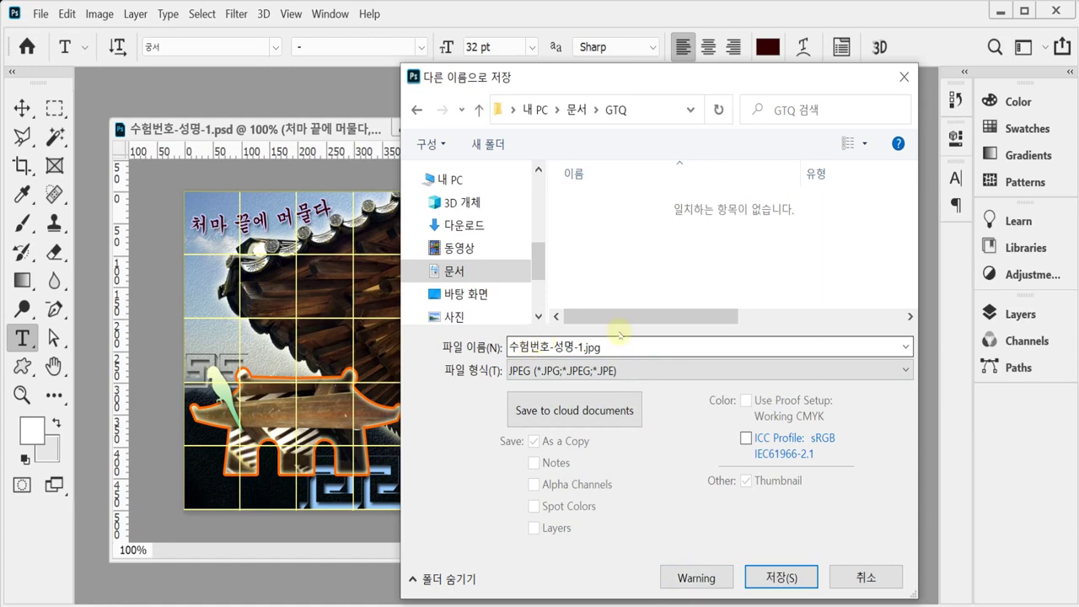
pyautogui.click(781, 577)
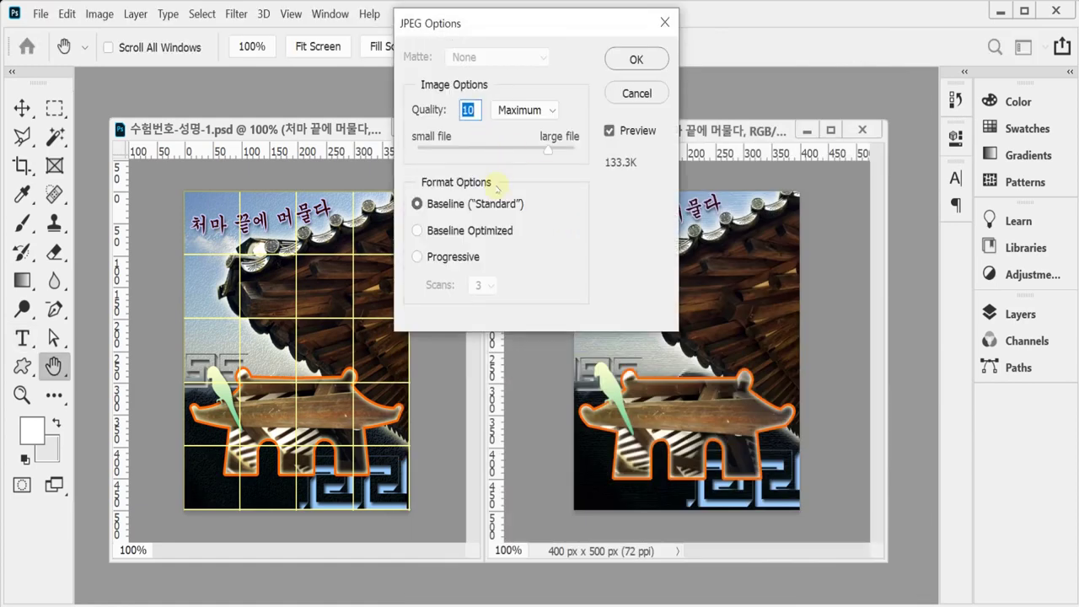
pyautogui.write('8')
pyautogui.press('Return')
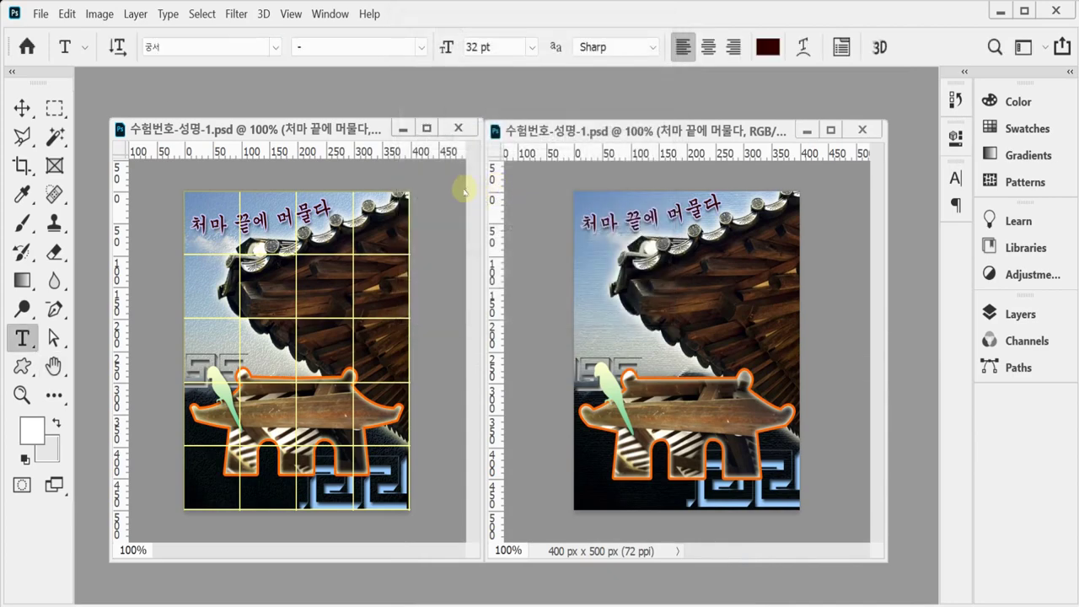
# Resize the document's image to 40 x 50 px, keeping the proportions linked.
pyautogui.click(99, 14)
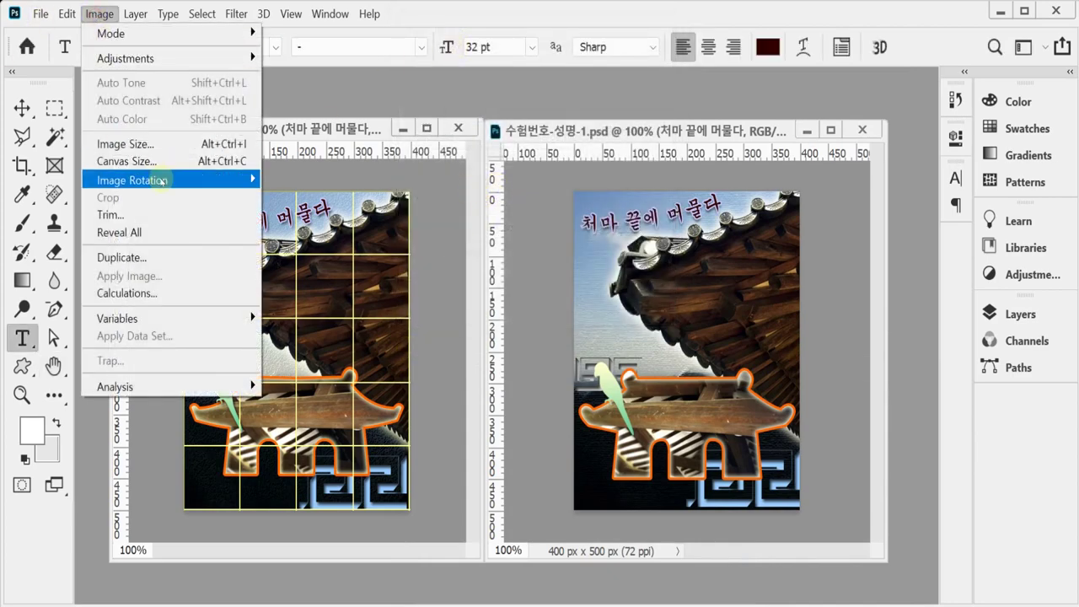
pyautogui.click(158, 148)
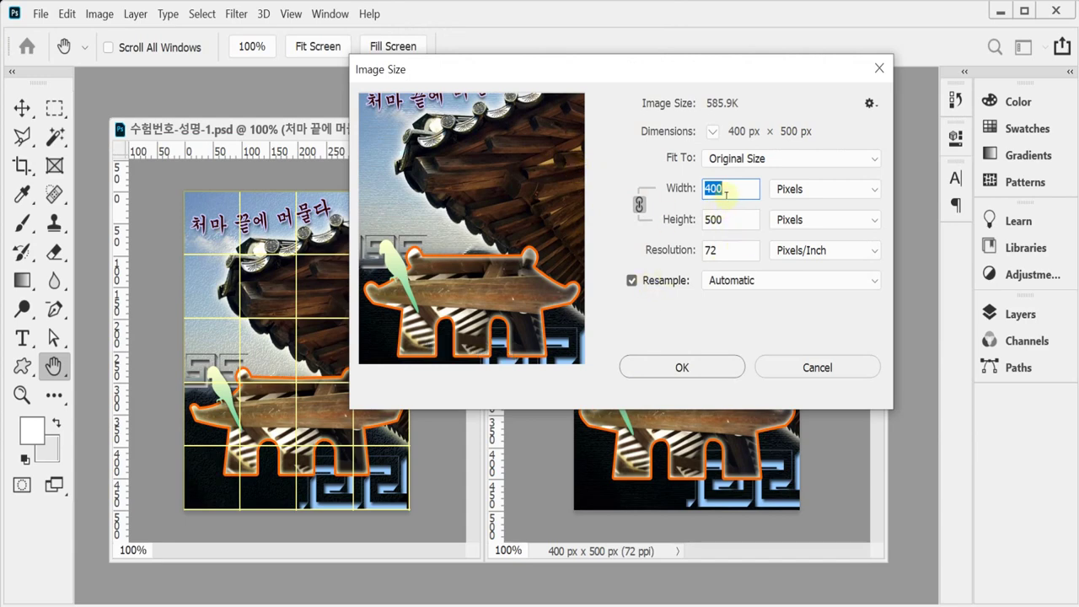
pyautogui.write('40')
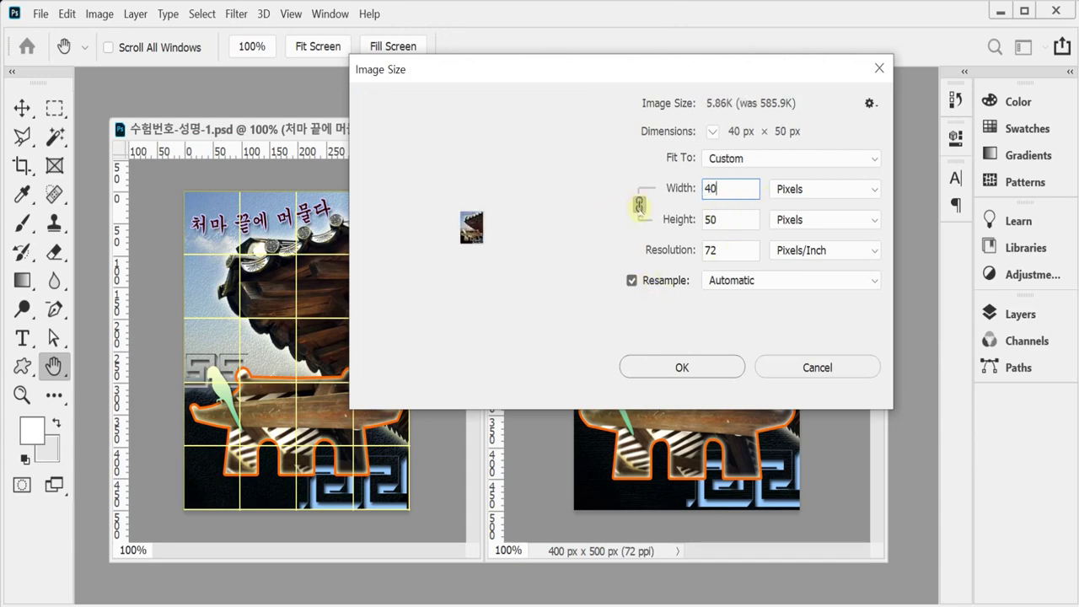
pyautogui.click(681, 368)
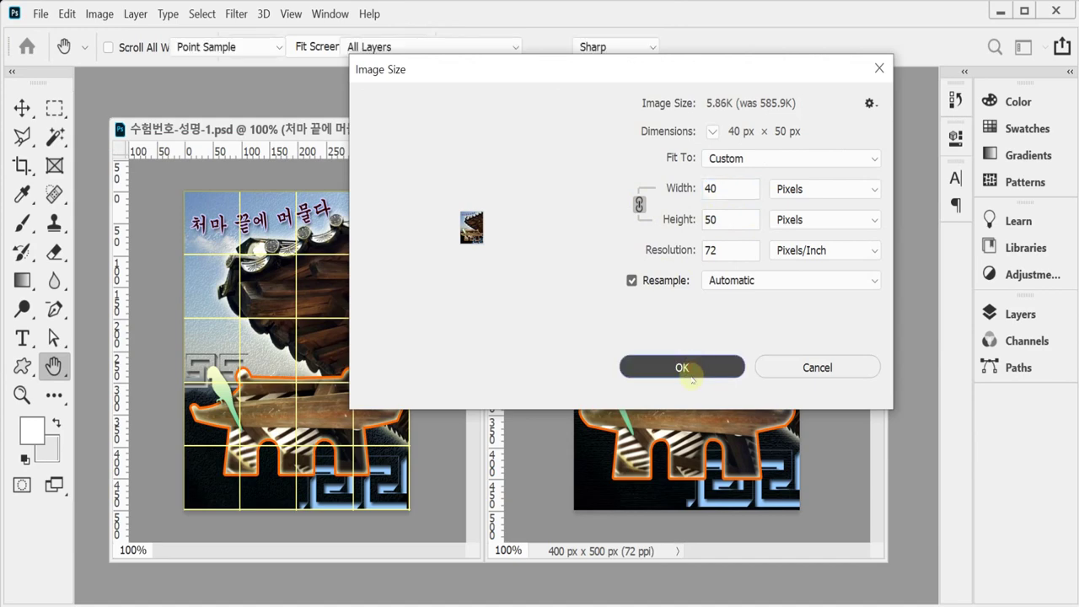
pyautogui.press('t')
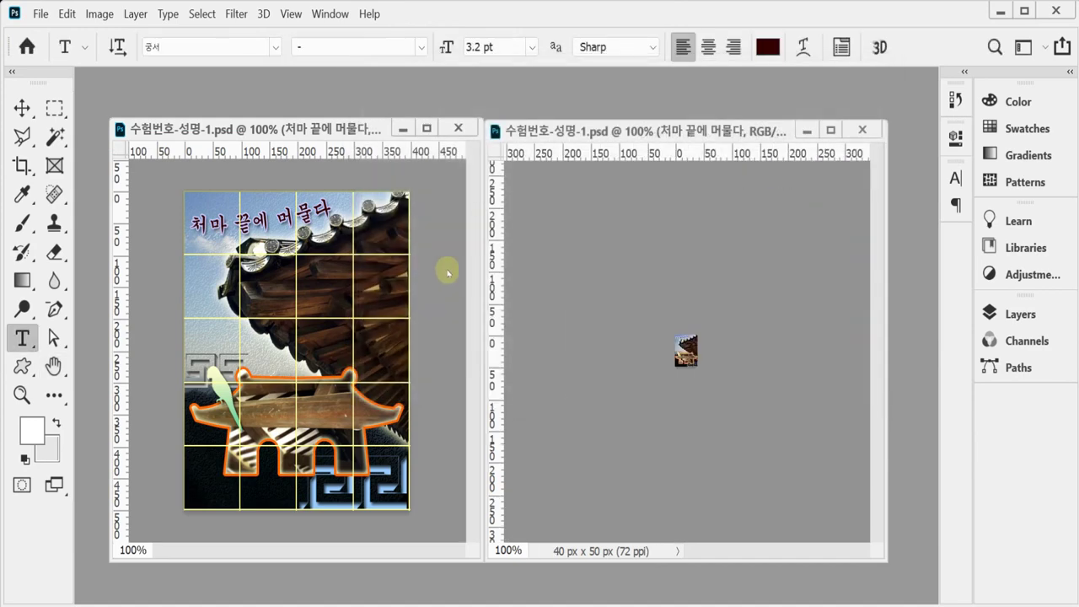
# Save the reduced document as 수험번호-성명-1.psd in Photoshop format with layers, in the GTQ folder inside 문서.
pyautogui.hotkey('ctrl', 'shift', 's')
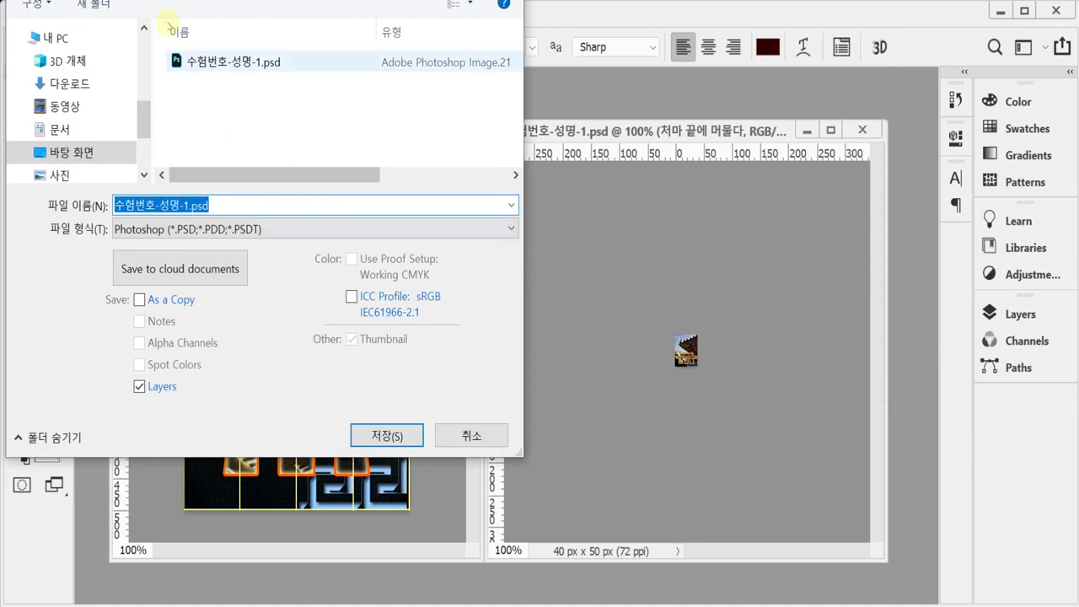
pyautogui.moveTo(358, 58); pyautogui.dragTo(63, 38)
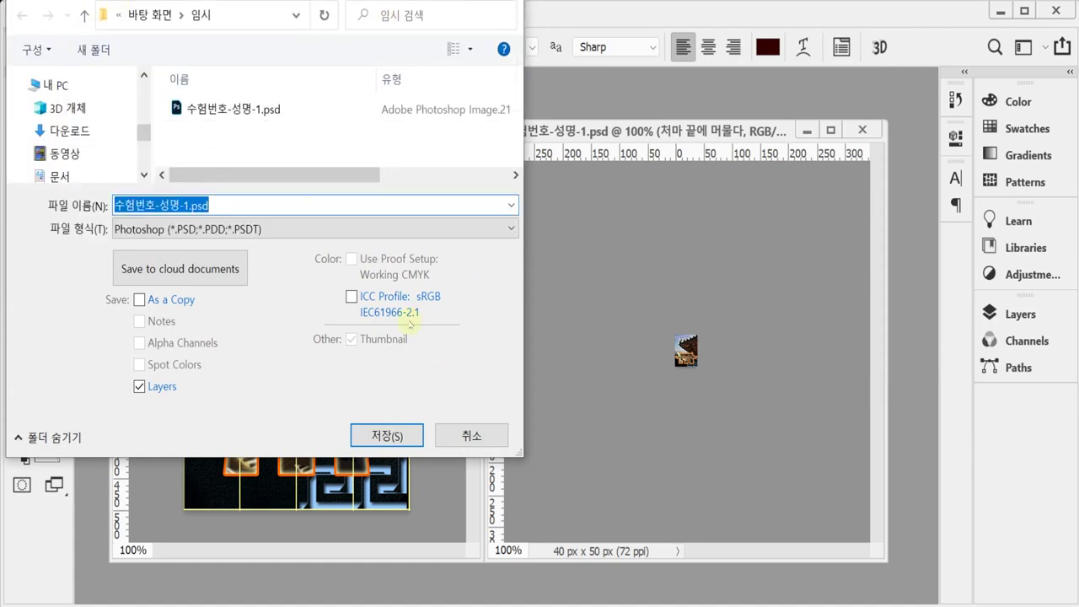
pyautogui.click(55, 85)
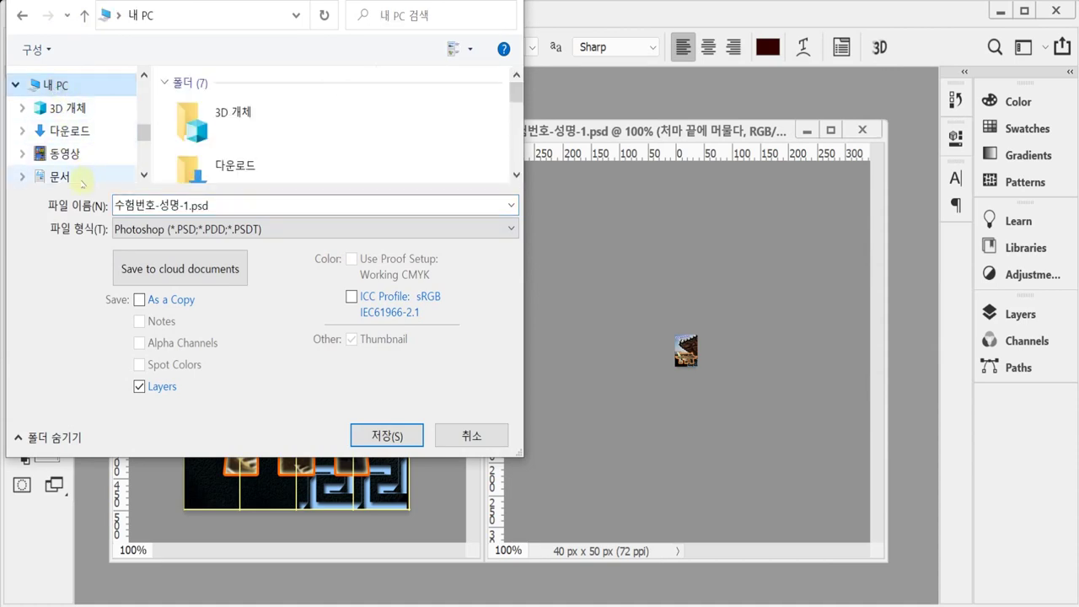
pyautogui.click(82, 178)
pyautogui.scroll(-1, 308, 164)
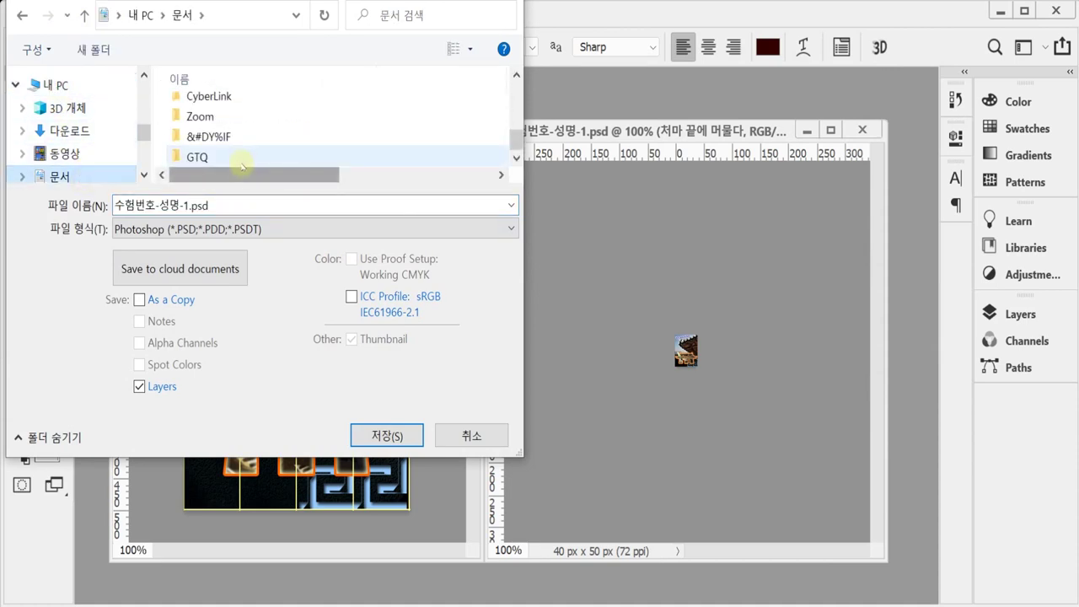
pyautogui.doubleClick(242, 157)
pyautogui.click(387, 435)
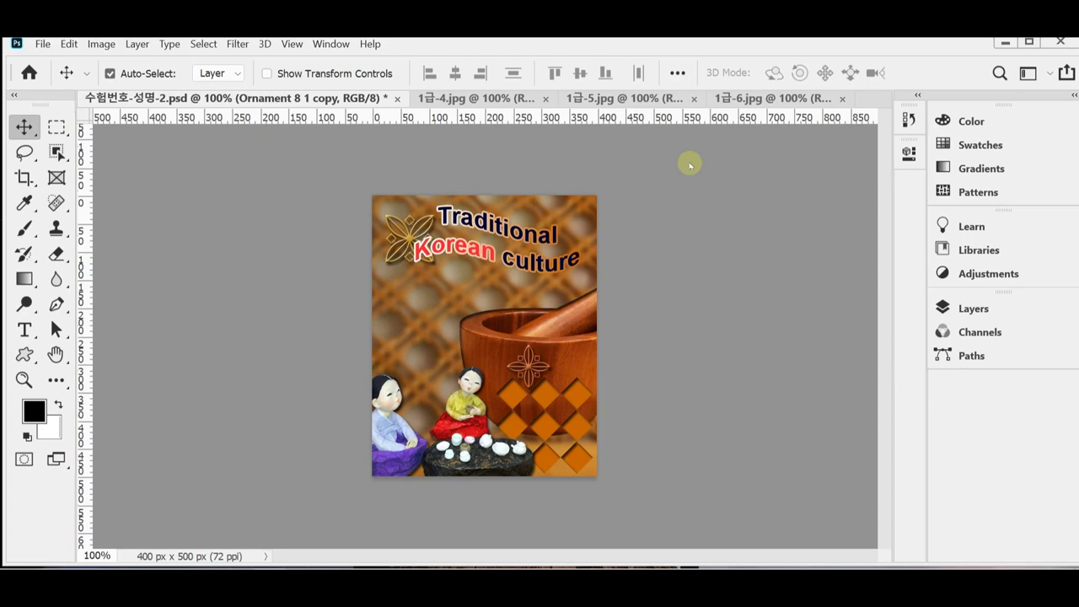
# Clear the selection in 1급-4.jpg, look through source images 1급-5.jpg and 1급-6.jpg, and return to 수험번호-성명-2.psd.
pyautogui.click(468, 98)
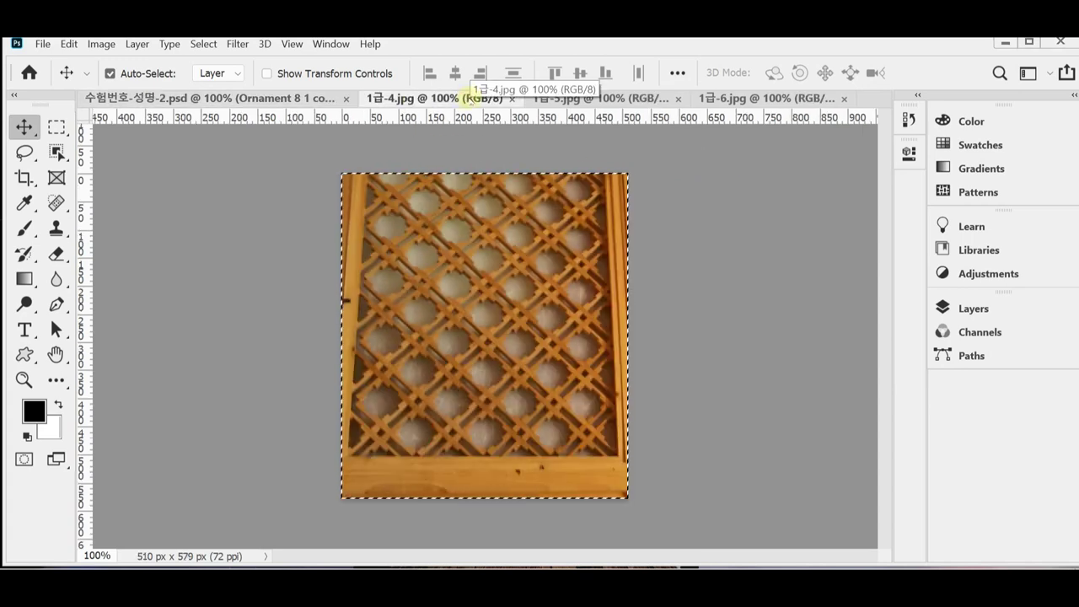
pyautogui.hotkey('ctrl', 'd')
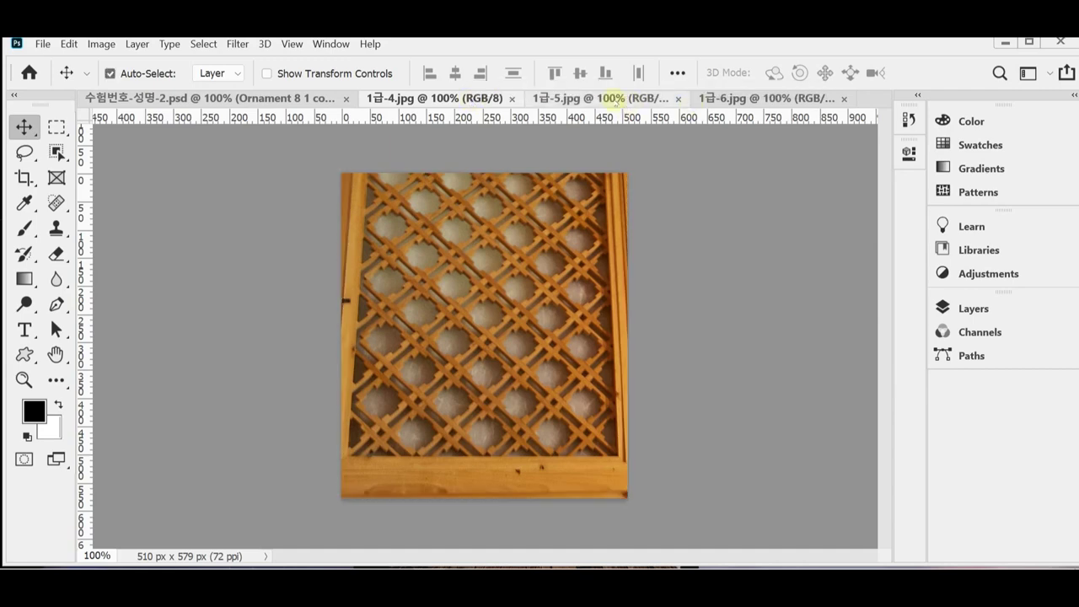
pyautogui.click(604, 98)
pyautogui.click(734, 99)
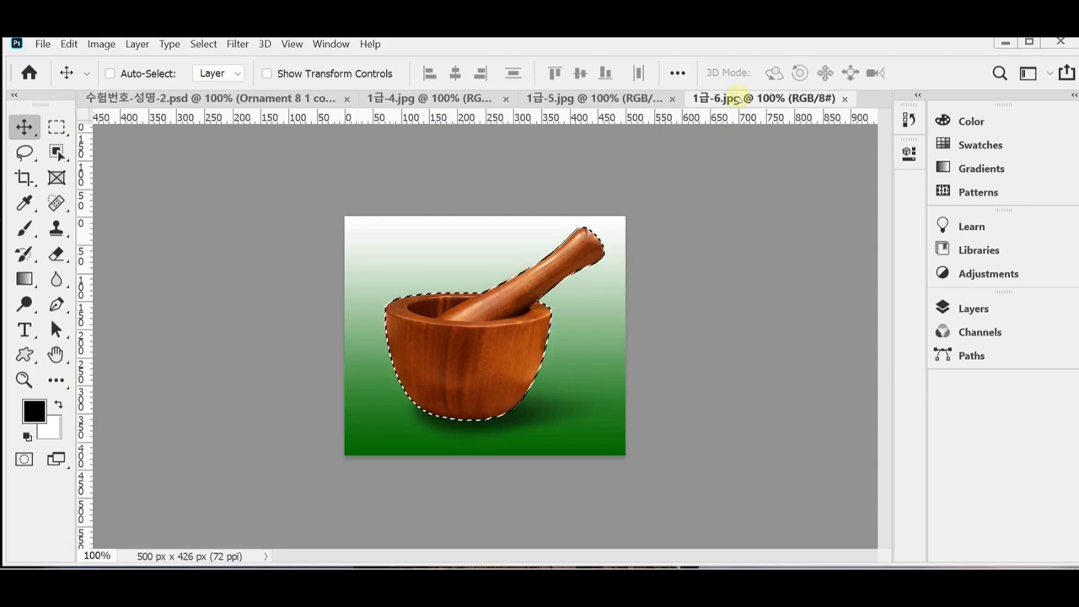
pyautogui.press('ctrl')
pyautogui.click(590, 98)
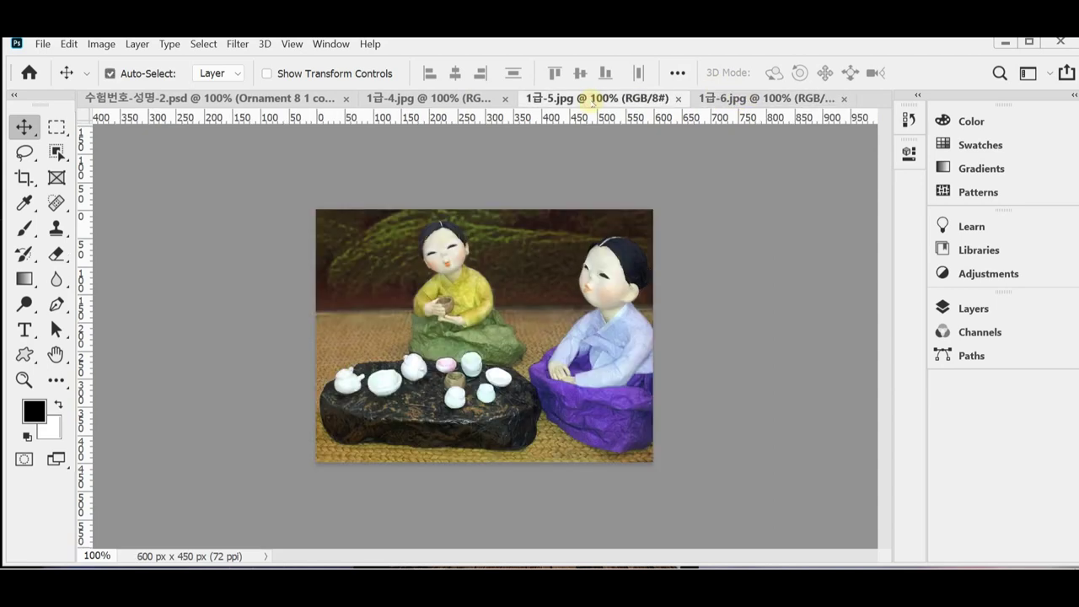
pyautogui.click(127, 99)
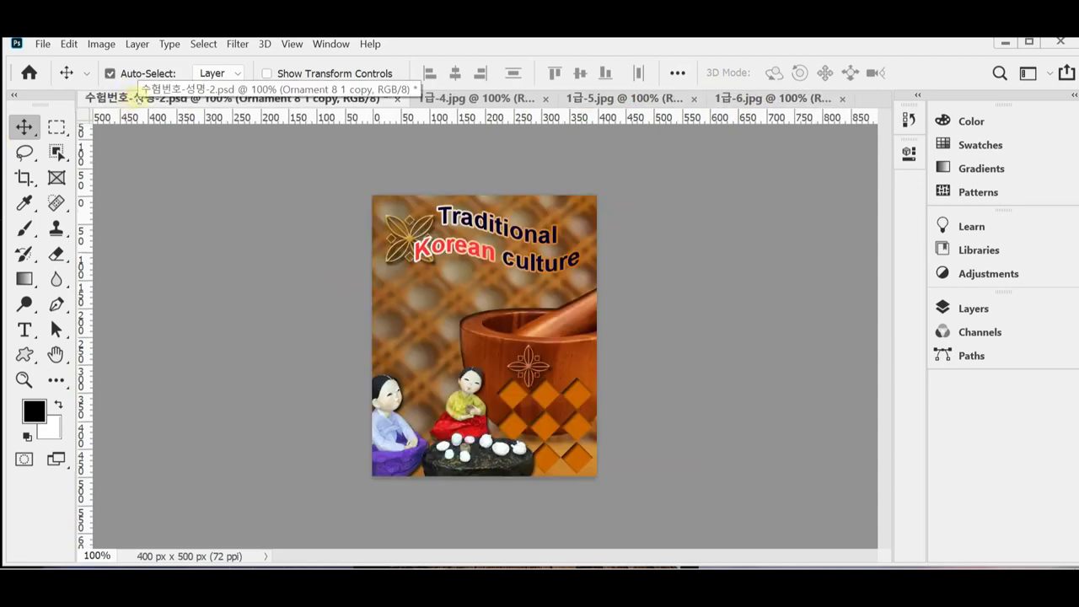
# Create a new 400 x 500 px document at 72 pixels/inch in 8-bit RGB Color with a white background.
pyautogui.hotkey('ctrl', 'n')
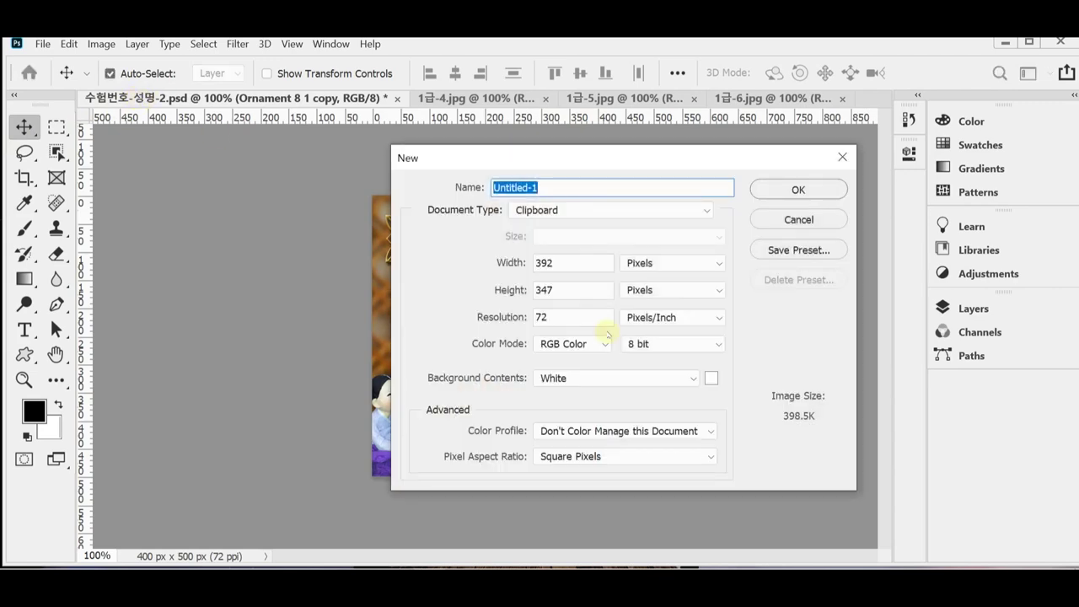
pyautogui.click(560, 267)
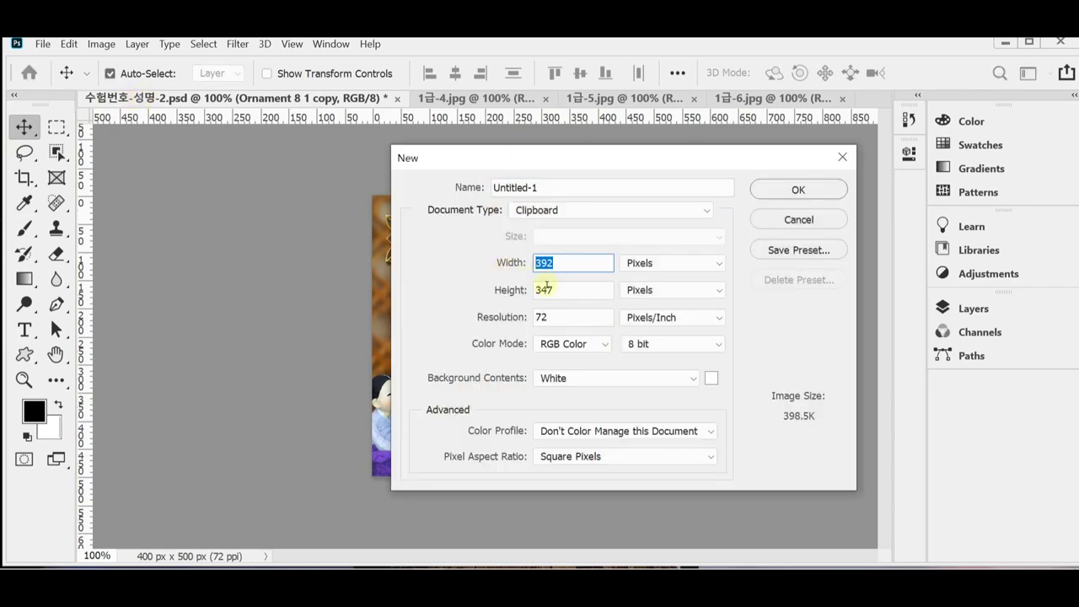
pyautogui.write('400')
pyautogui.press('Tab')
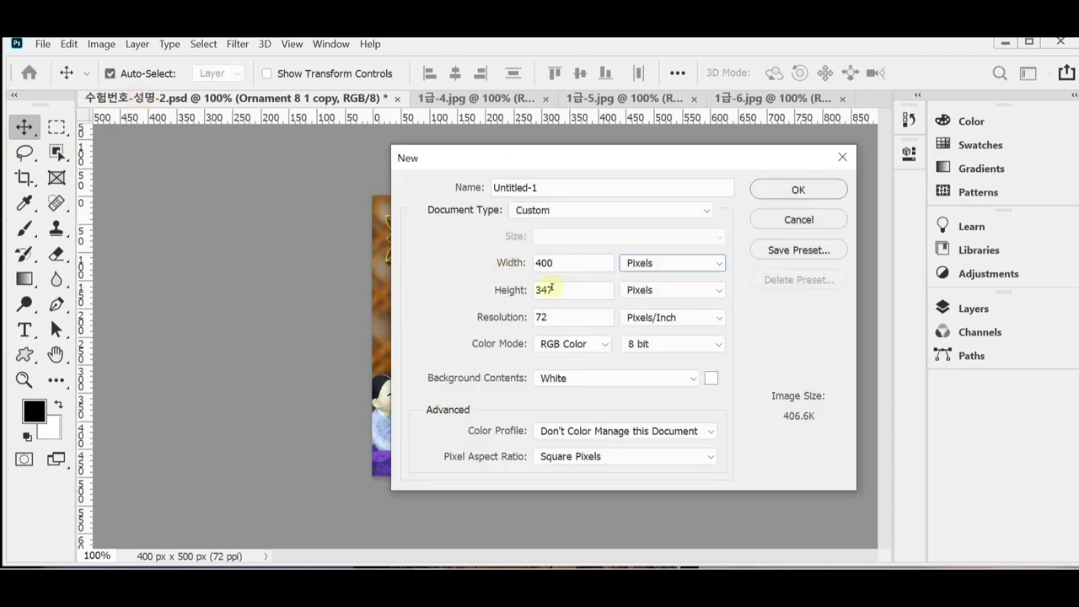
pyautogui.press('Tab')
pyautogui.write('500')
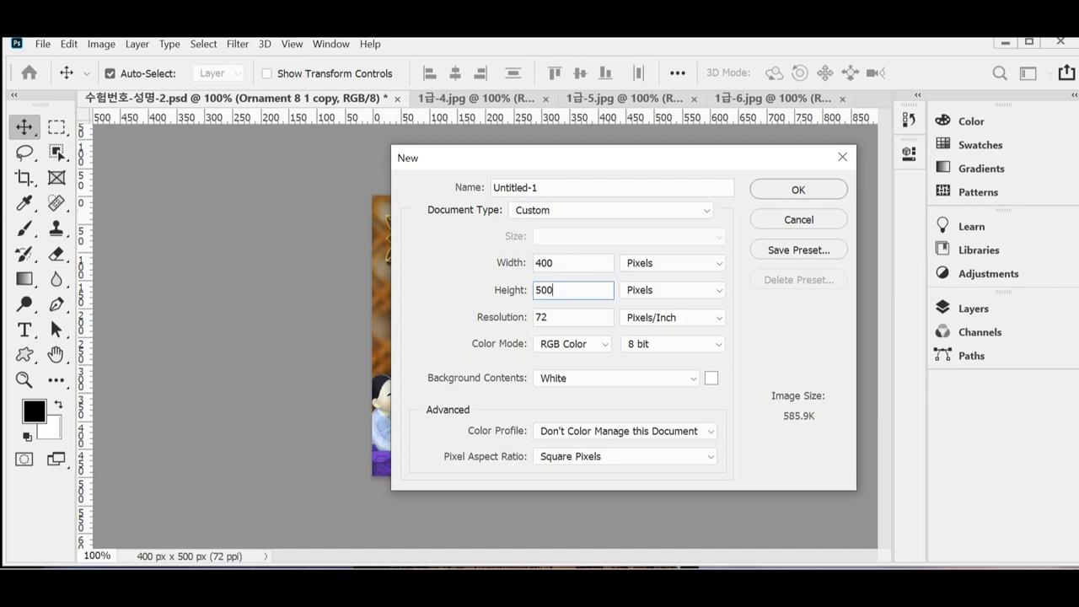
pyautogui.press('Tab')
pyautogui.press('Tab')
pyautogui.press('Tab')
pyautogui.press('Tab')
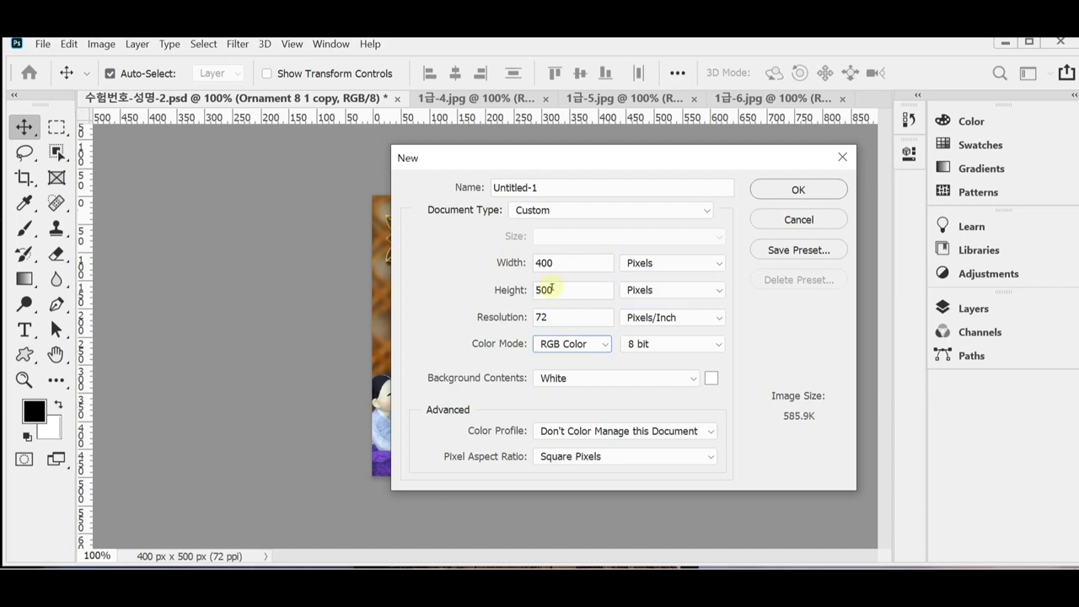
pyautogui.press('Tab')
pyautogui.press('Tab')
pyautogui.press('Tab')
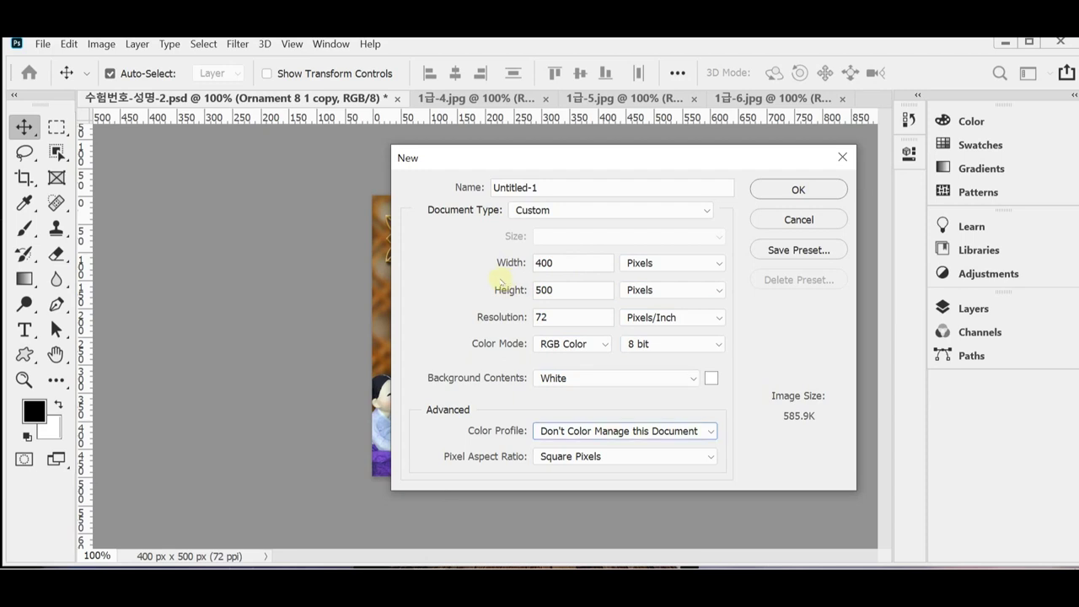
pyautogui.press('Return')
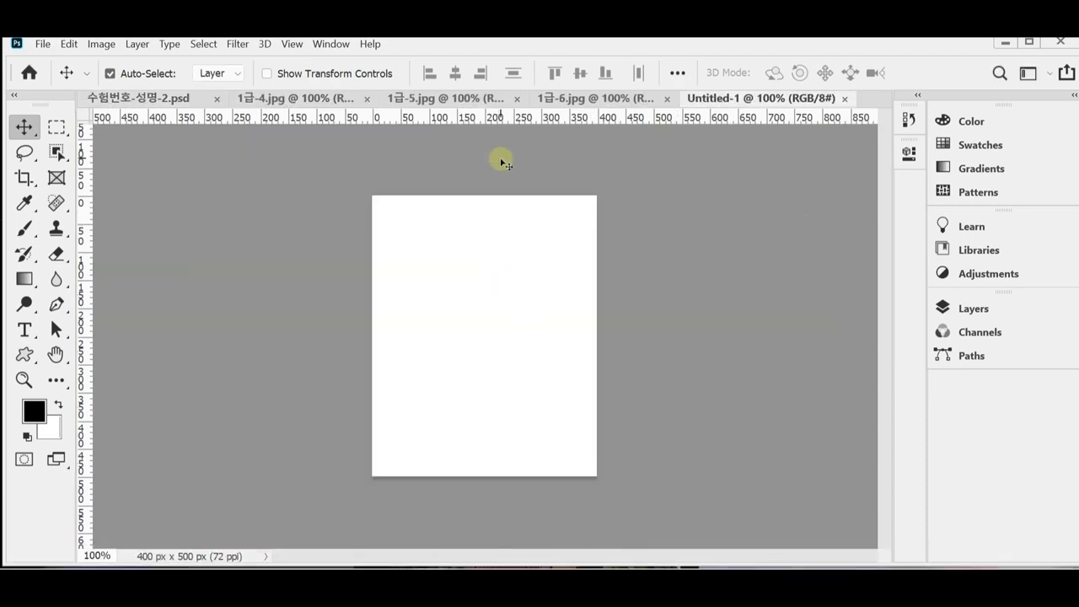
# Copy the entire wooden lattice image from 1급-4.jpg and close that file.
pyautogui.click(342, 99)
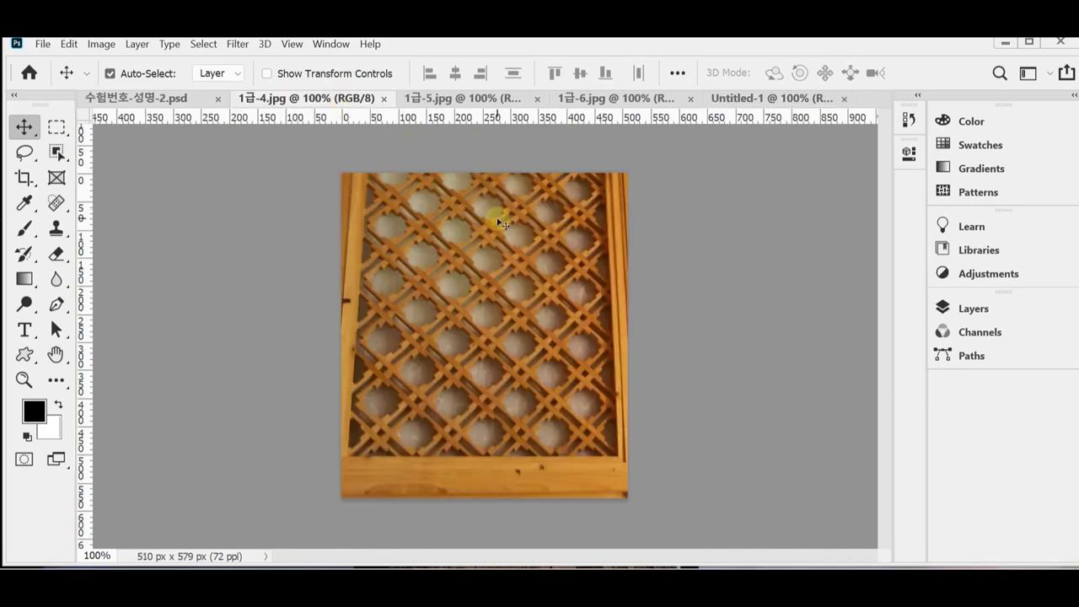
pyautogui.hotkey('ctrl', 'a')
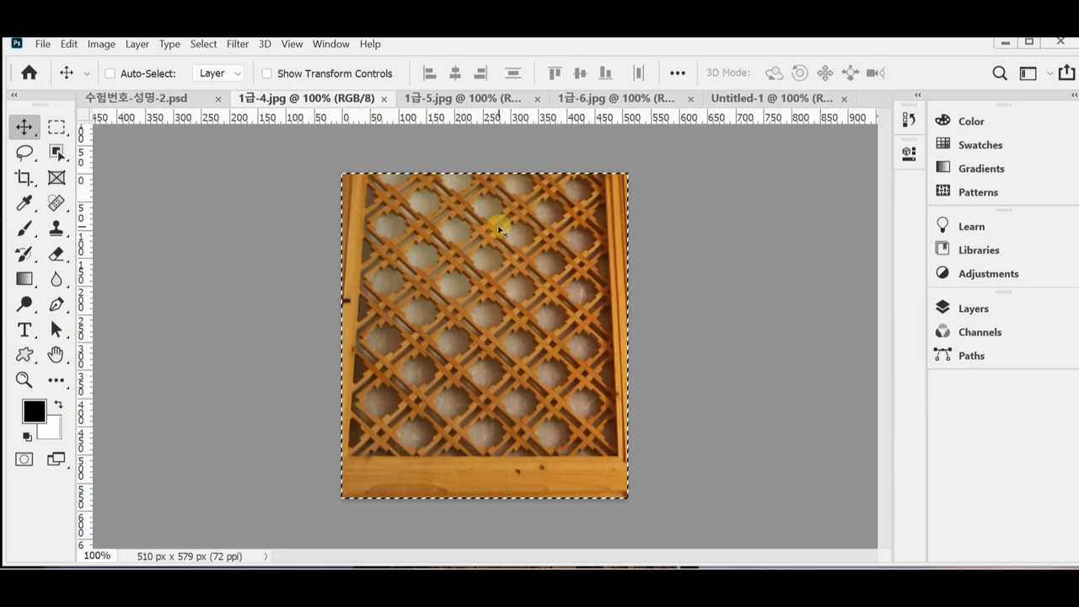
pyautogui.hotkey('ctrl', 'w')
# Float the blank document and the reference 수험번호-성명-2.psd side by side, and show the grid in both.
pyautogui.moveTo(710, 100); pyautogui.dragTo(465, 164)
pyautogui.moveTo(194, 99); pyautogui.dragTo(240, 145)
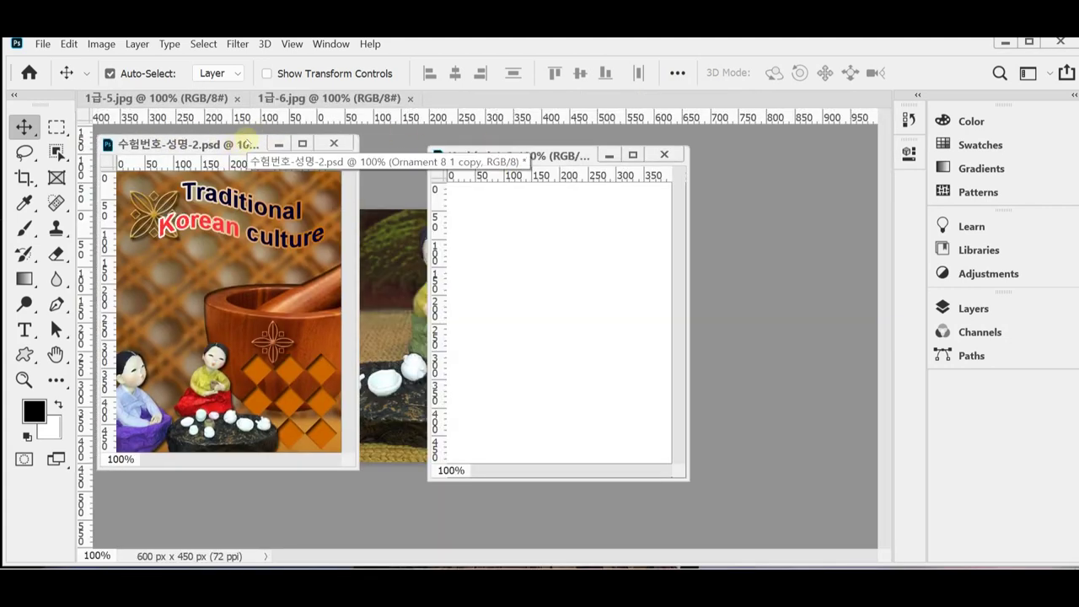
pyautogui.hotkey('ctrl', "'")
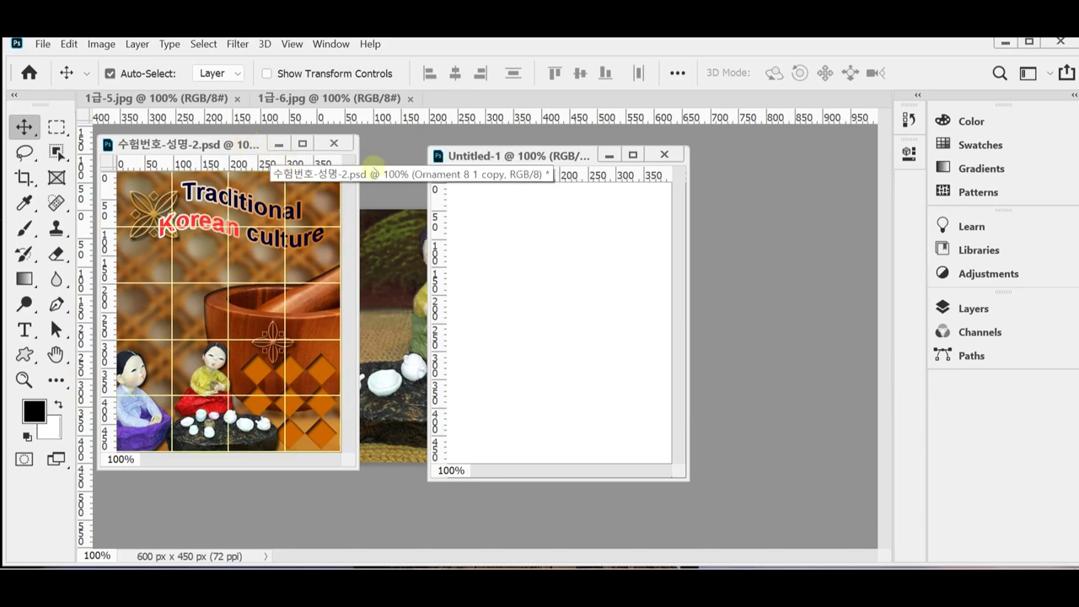
pyautogui.hotkey('ctrl', "'")
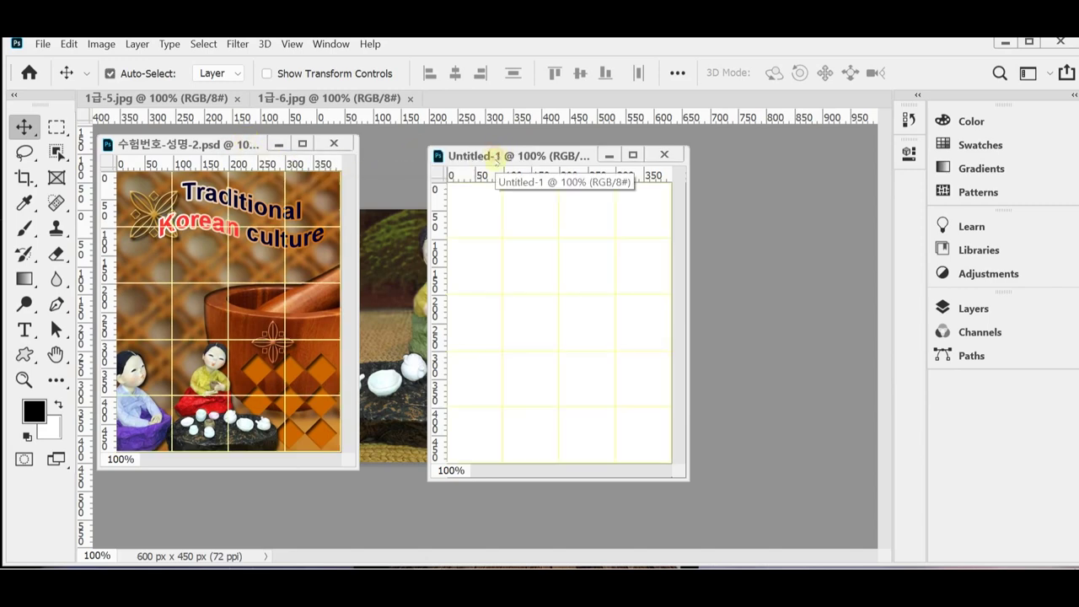
pyautogui.moveTo(492, 159); pyautogui.dragTo(428, 149)
# Paste the lattice image into the blank document and position it to fill the canvas, with its solid wooden bar along the lower edge.
pyautogui.hotkey('ctrl', 'v')
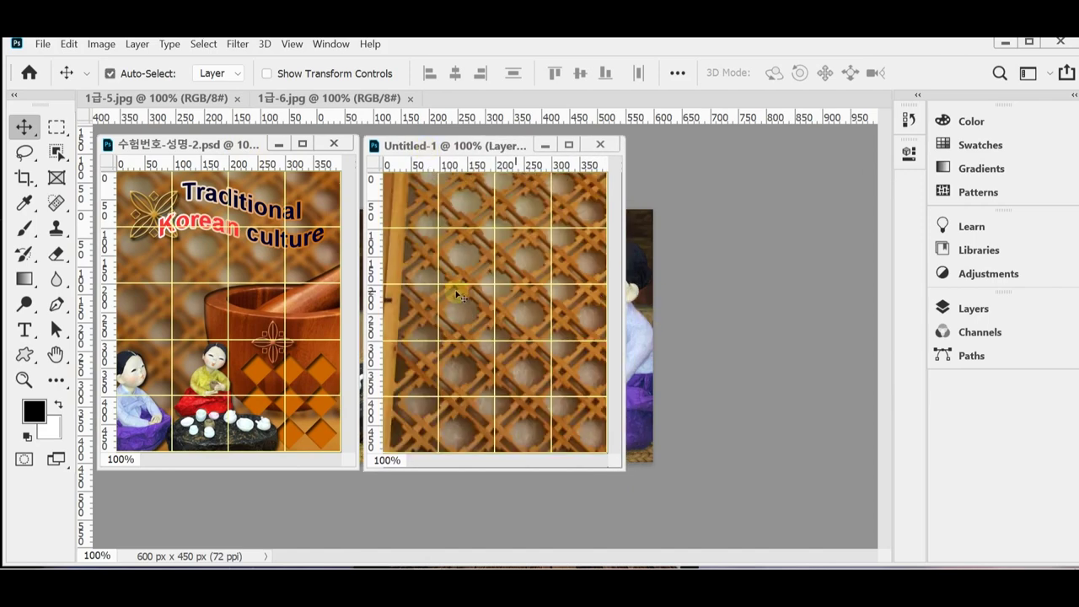
pyautogui.hotkey('ctrl', 't')
pyautogui.moveTo(527, 312); pyautogui.dragTo(493, 289)
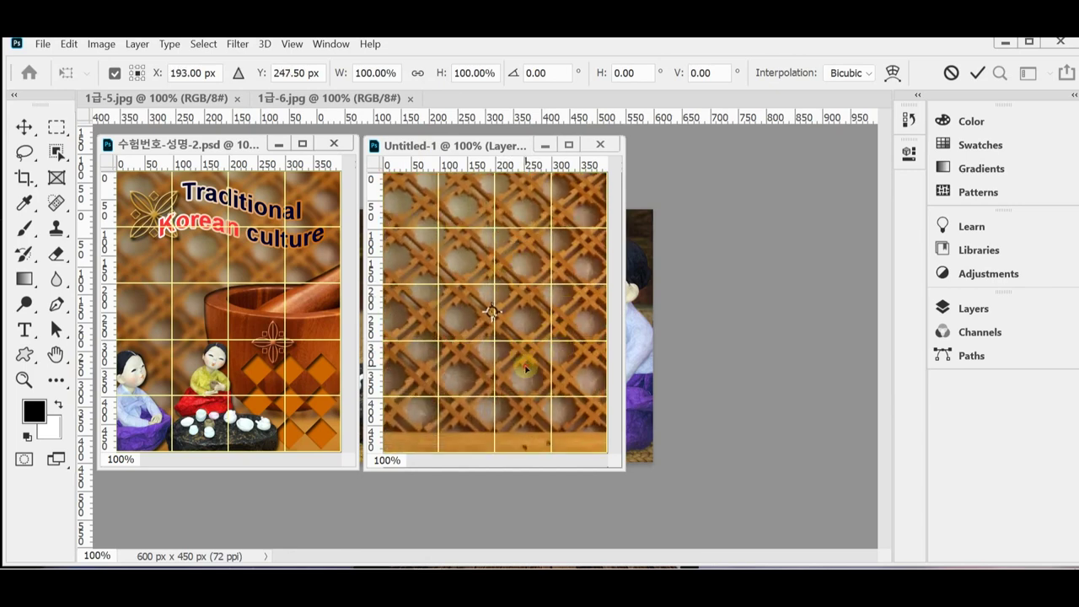
pyautogui.moveTo(522, 354)
pyautogui.mouseDown()
pyautogui.moveTo(524, 364)
pyautogui.moveTo(525, 350)
pyautogui.mouseUp()
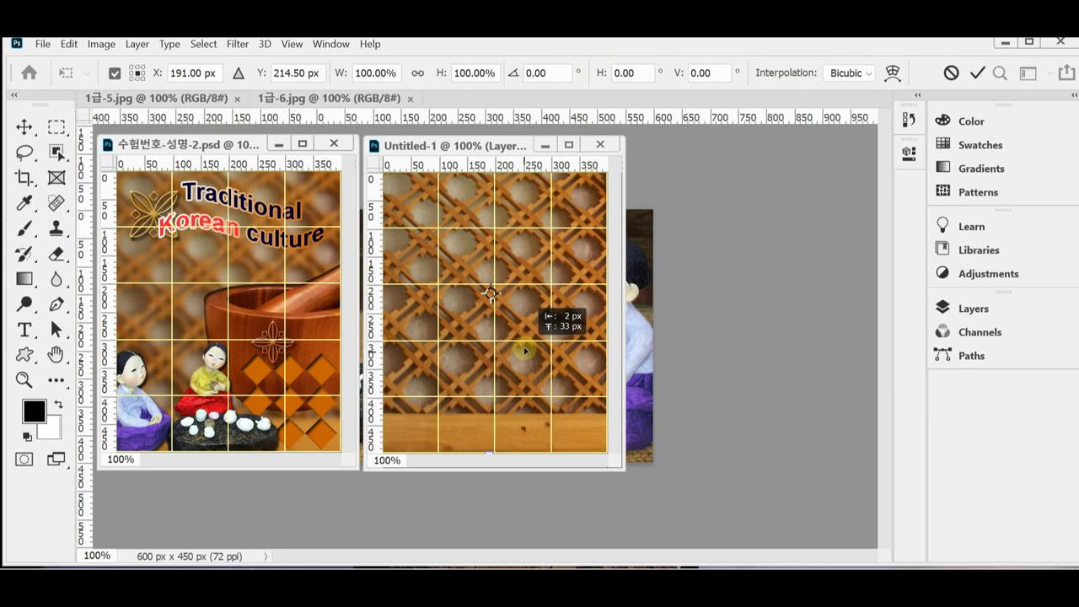
pyautogui.moveTo(524, 350); pyautogui.dragTo(529, 355)
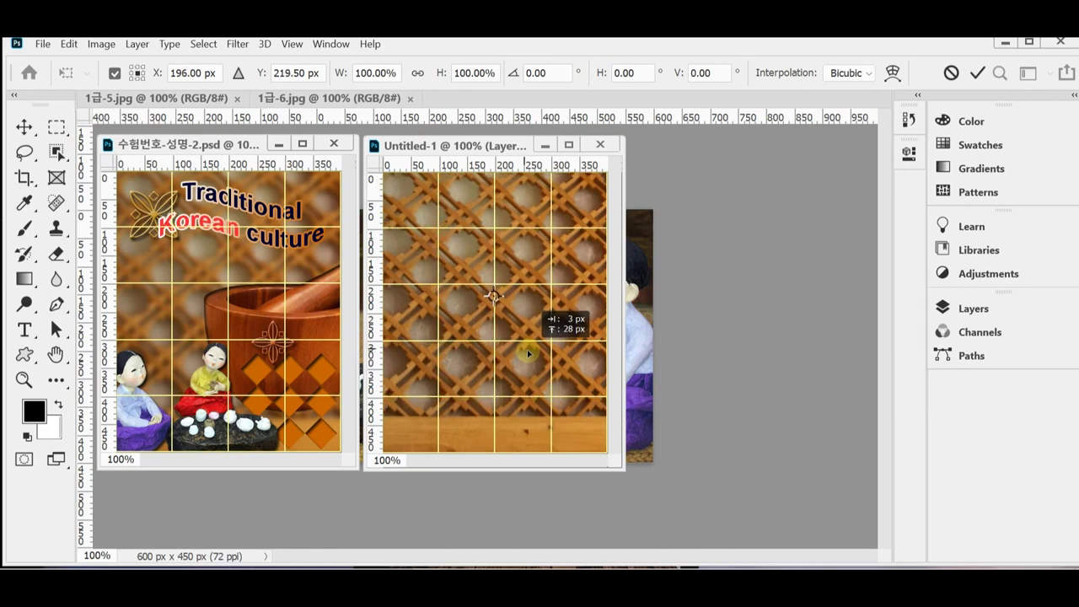
pyautogui.moveTo(529, 355); pyautogui.dragTo(528, 354)
pyautogui.press('Return')
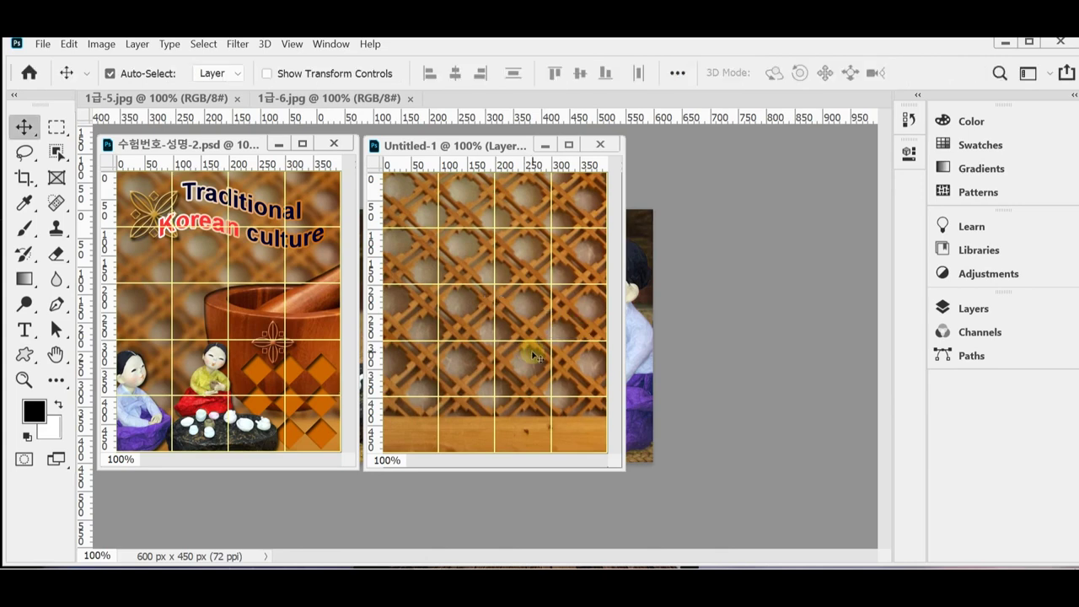
# Save the new document as 수험번호-성명-2 in Photoshop format with layers, in the 임시 folder on the 바탕 화면.
pyautogui.hotkey('ctrl', 's')
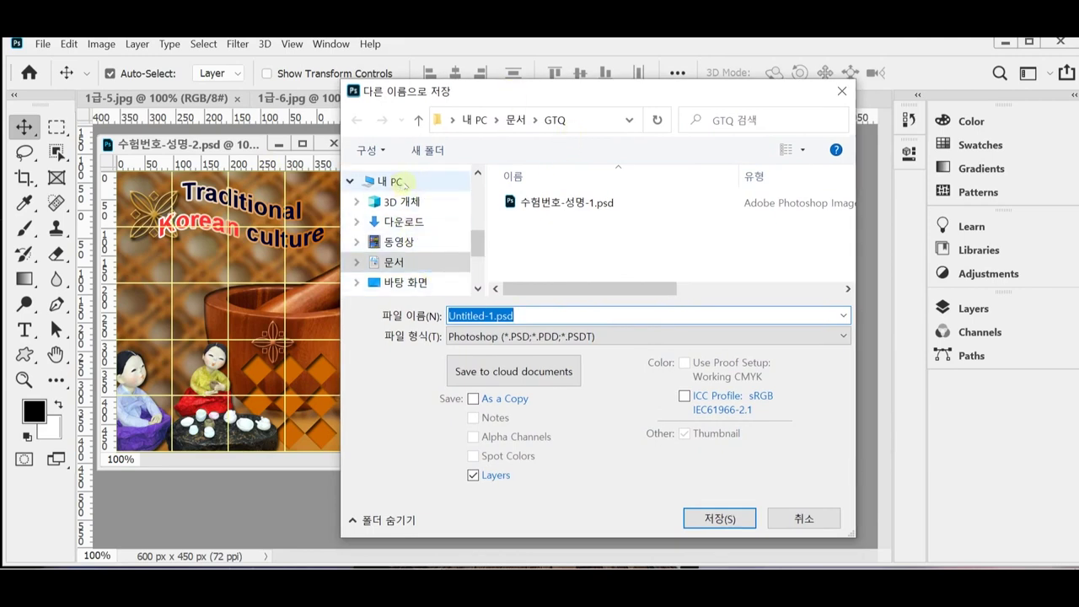
pyautogui.click(430, 281)
pyautogui.click(547, 221)
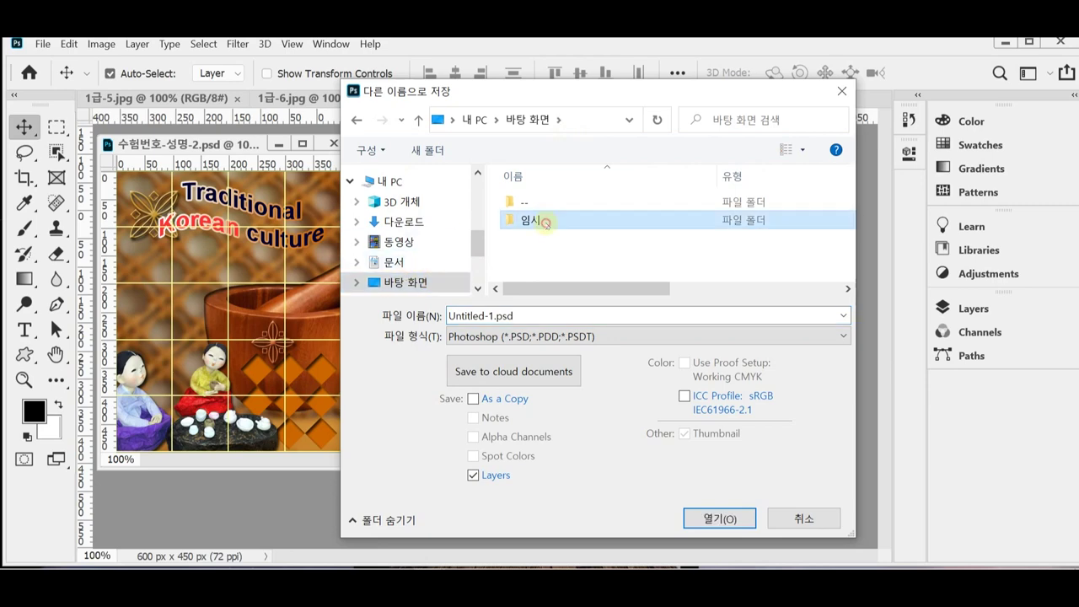
pyautogui.doubleClick(512, 221)
pyautogui.click(557, 206)
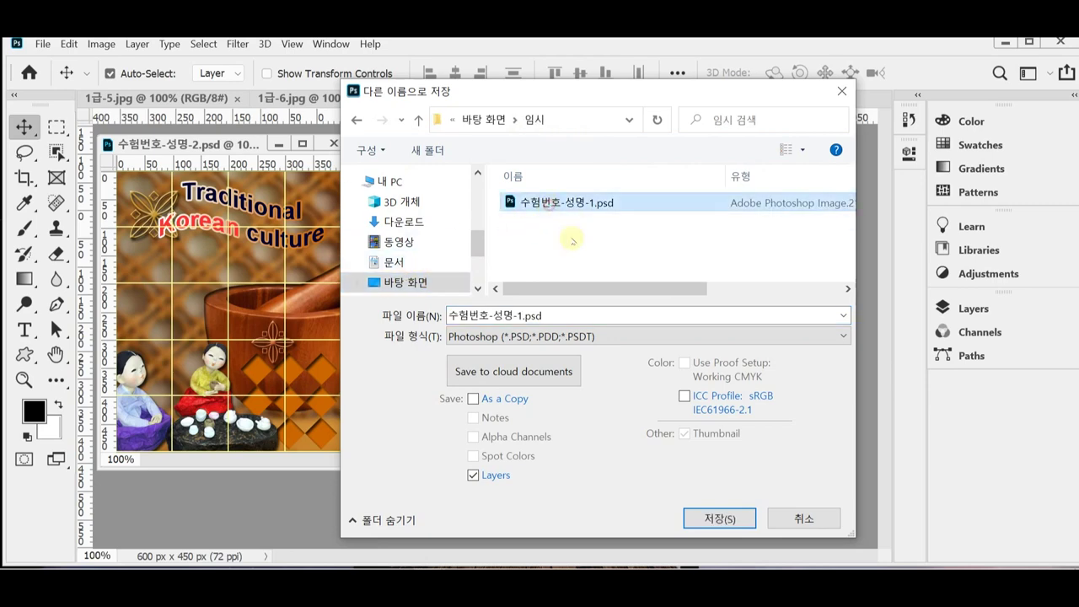
pyautogui.click(550, 315)
pyautogui.moveTo(517, 315); pyautogui.dragTo(560, 316)
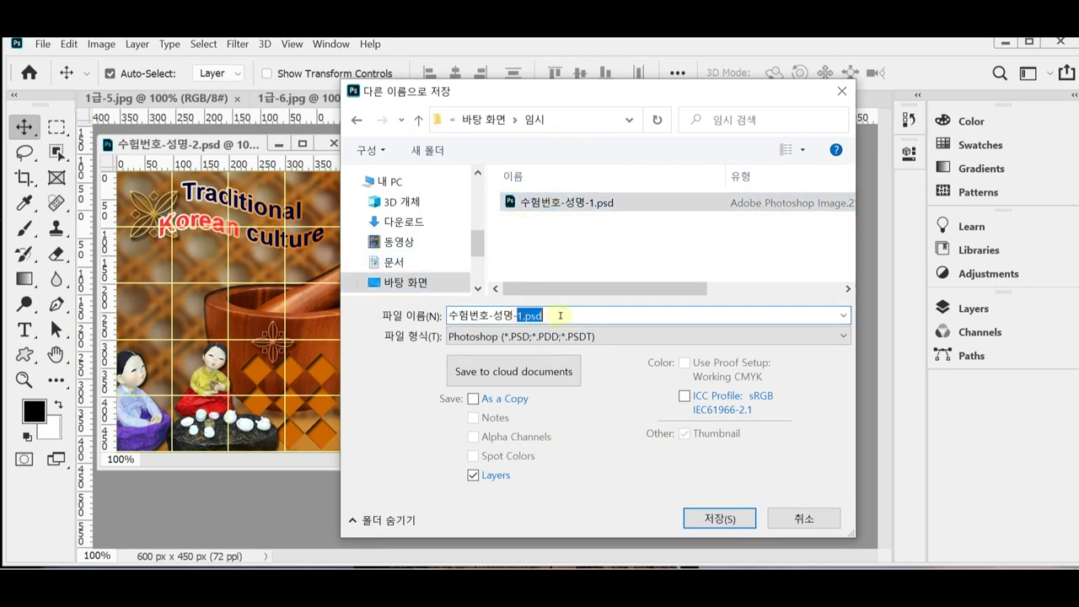
pyautogui.write('2')
pyautogui.click(722, 518)
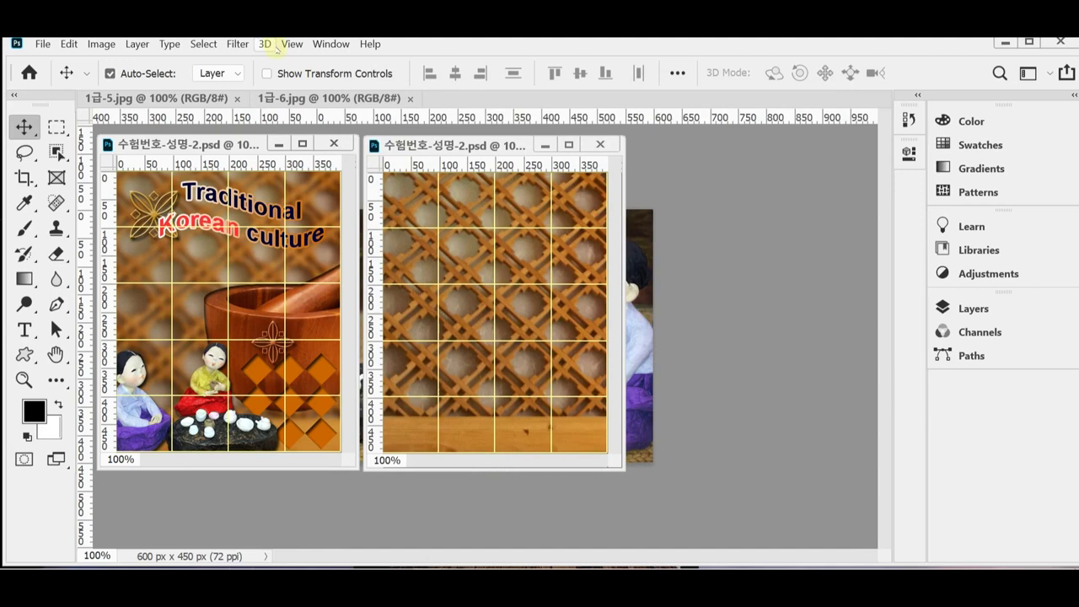
# Apply a Gaussian Blur with a radius of 4 pixels to the lattice layer.
pyautogui.click(234, 46)
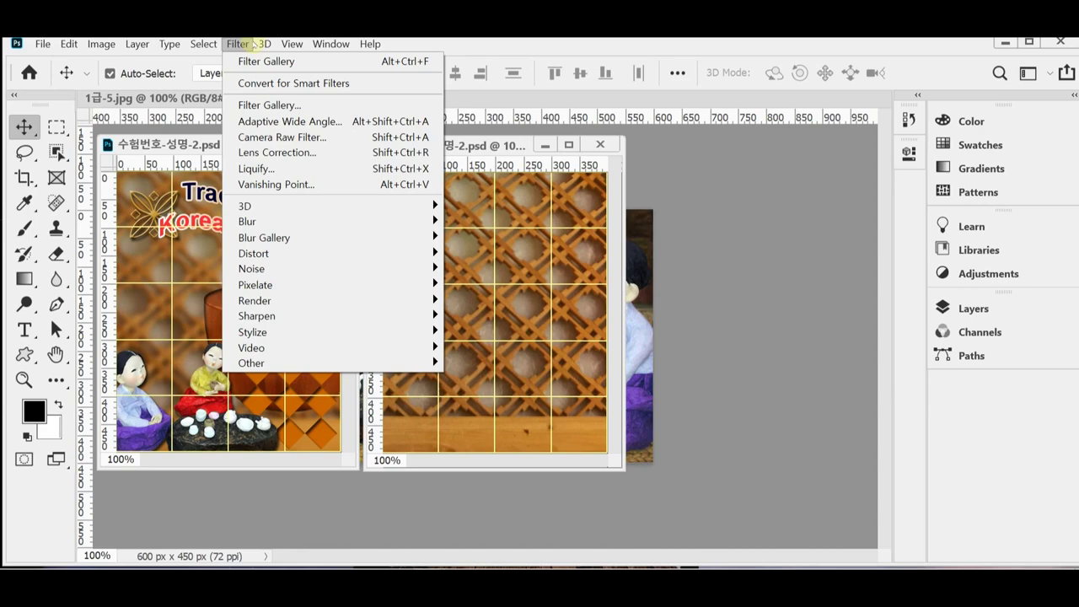
pyautogui.moveTo(315, 223)
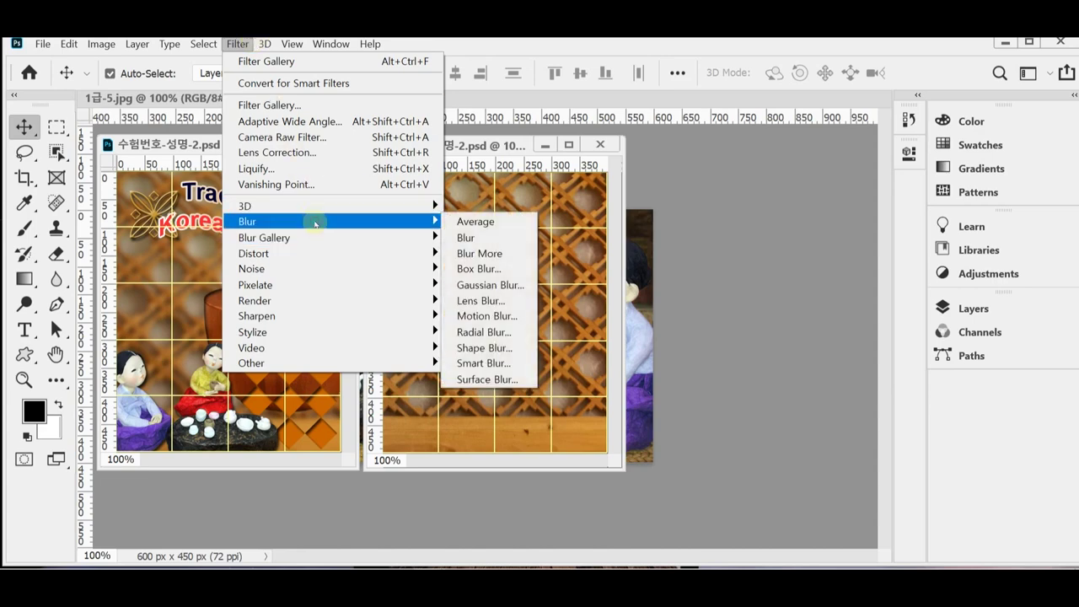
pyautogui.click(476, 285)
pyautogui.moveTo(688, 30); pyautogui.dragTo(683, 145)
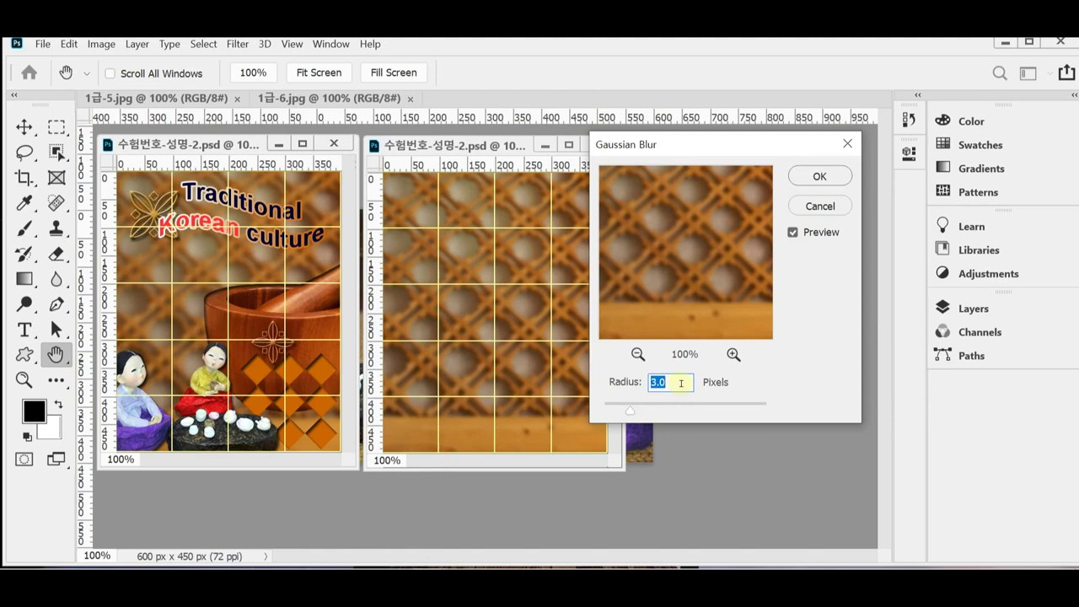
pyautogui.write('4')
pyautogui.click(818, 176)
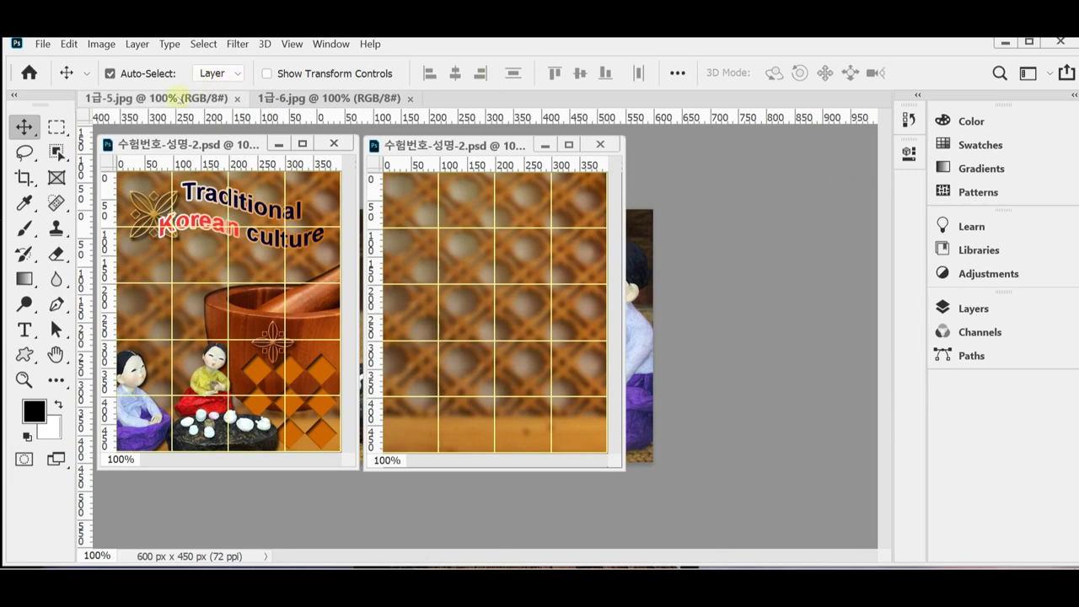
# Float 1급-5.jpg in its own window beside the compositions, enlarged to show the whole doll image.
pyautogui.moveTo(178, 99); pyautogui.dragTo(386, 149)
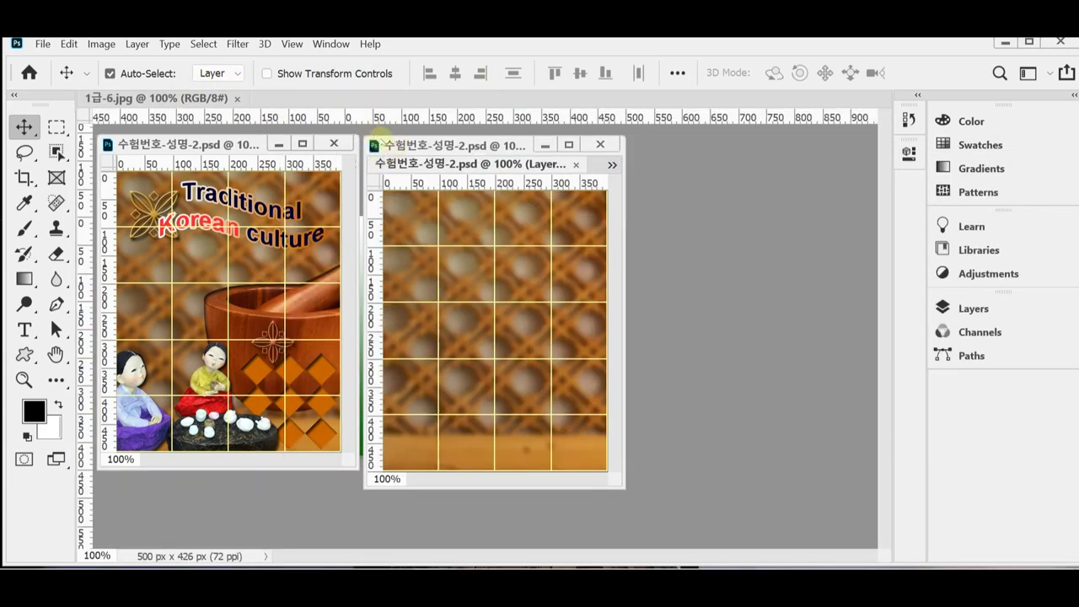
pyautogui.click(612, 165)
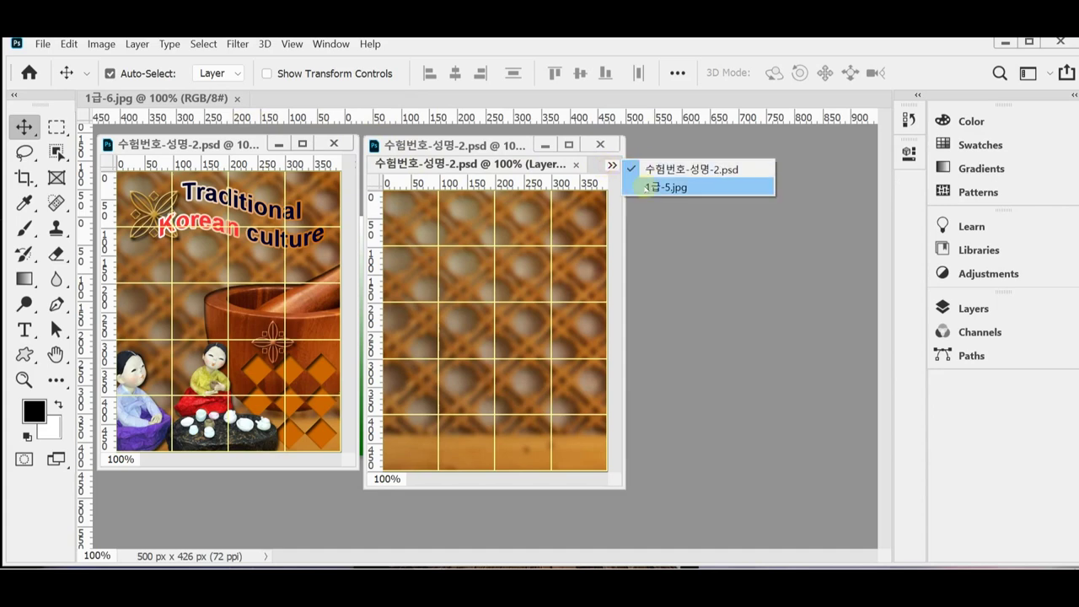
pyautogui.click(666, 186)
pyautogui.moveTo(506, 162); pyautogui.dragTo(552, 173)
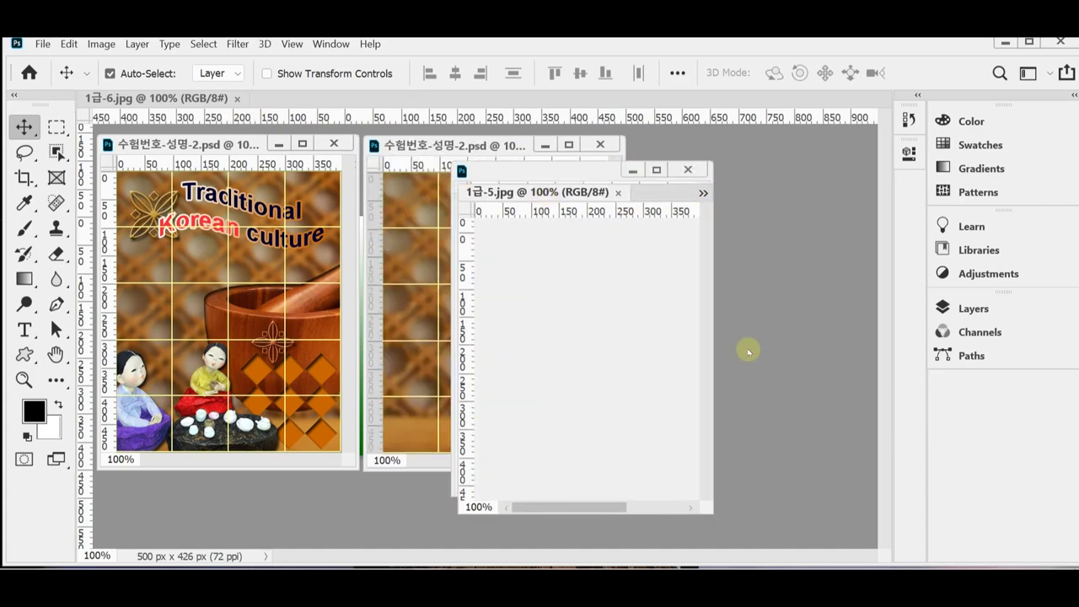
pyautogui.moveTo(709, 503); pyautogui.dragTo(881, 506)
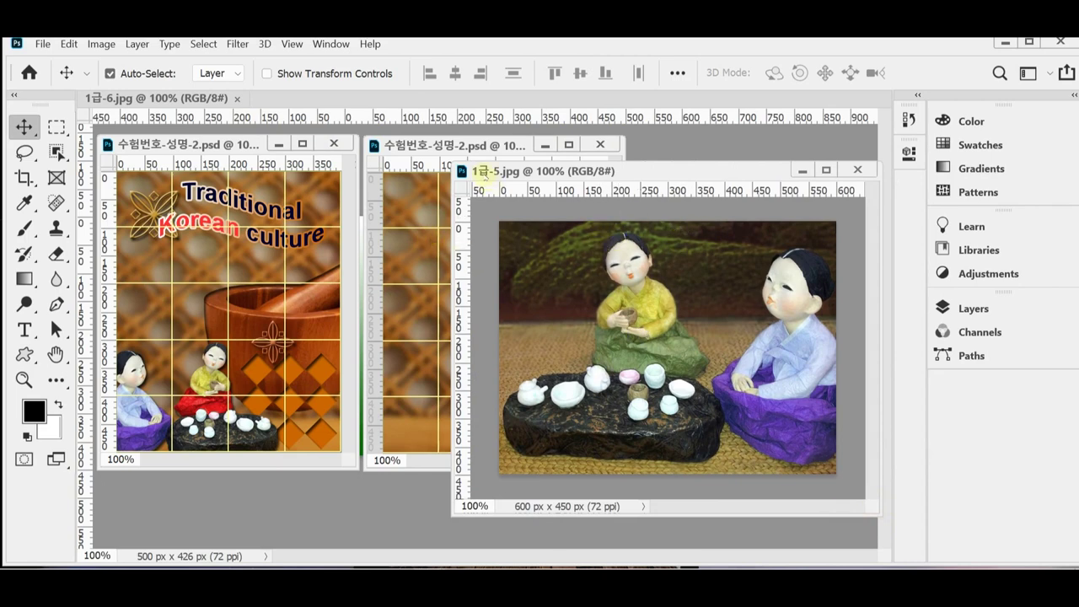
pyautogui.moveTo(482, 171)
pyautogui.mouseDown()
pyautogui.moveTo(458, 168)
pyautogui.moveTo(472, 175)
pyautogui.mouseUp()
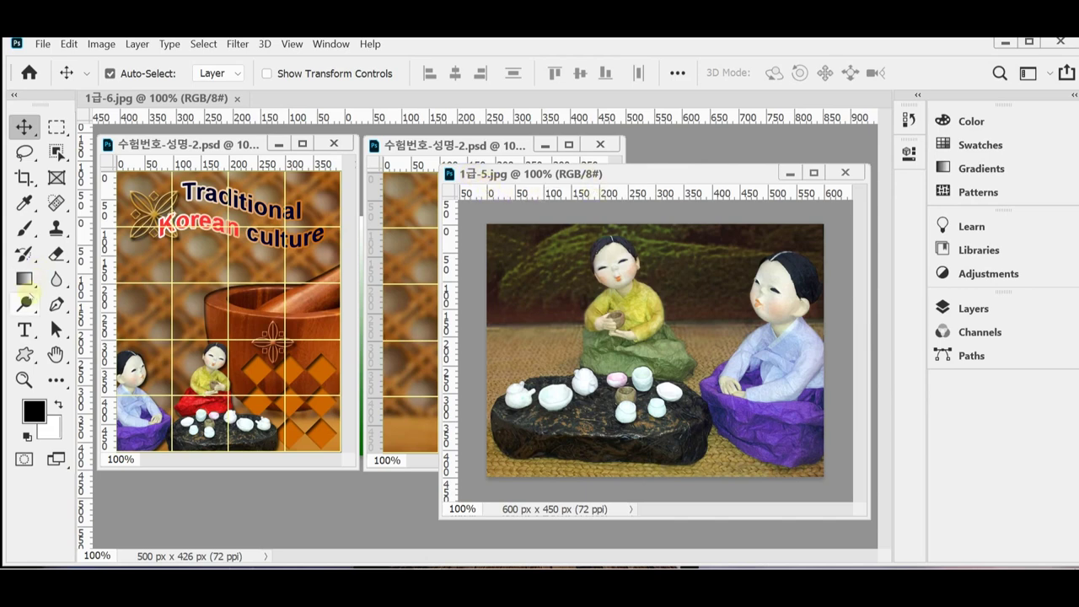
# Choose the Pen tool in Path mode and check that its path operation is Exclude Overlapping Shapes.
pyautogui.click(56, 305)
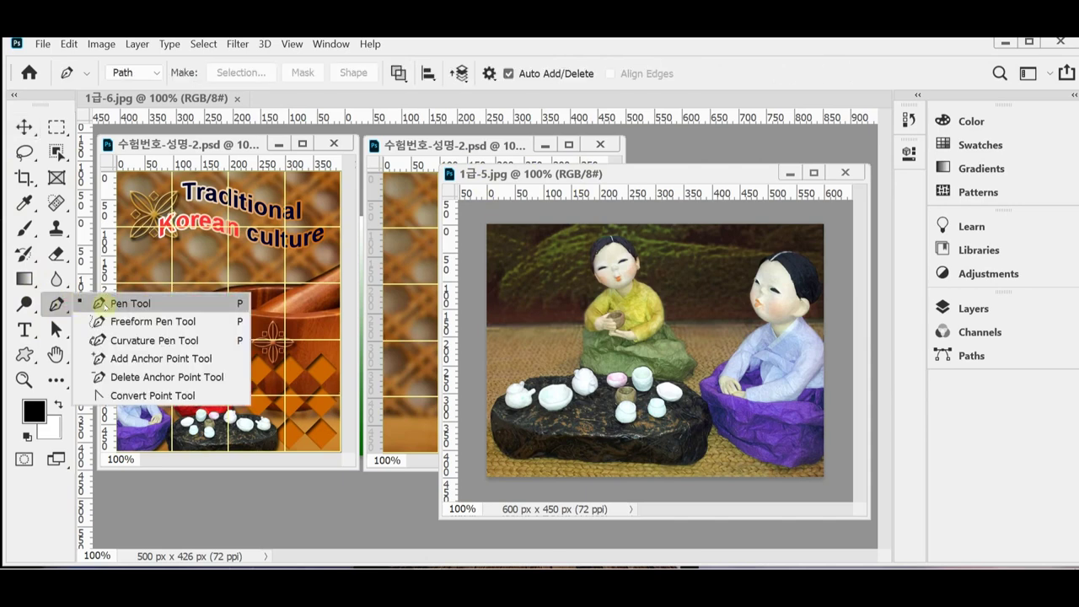
pyautogui.click(105, 304)
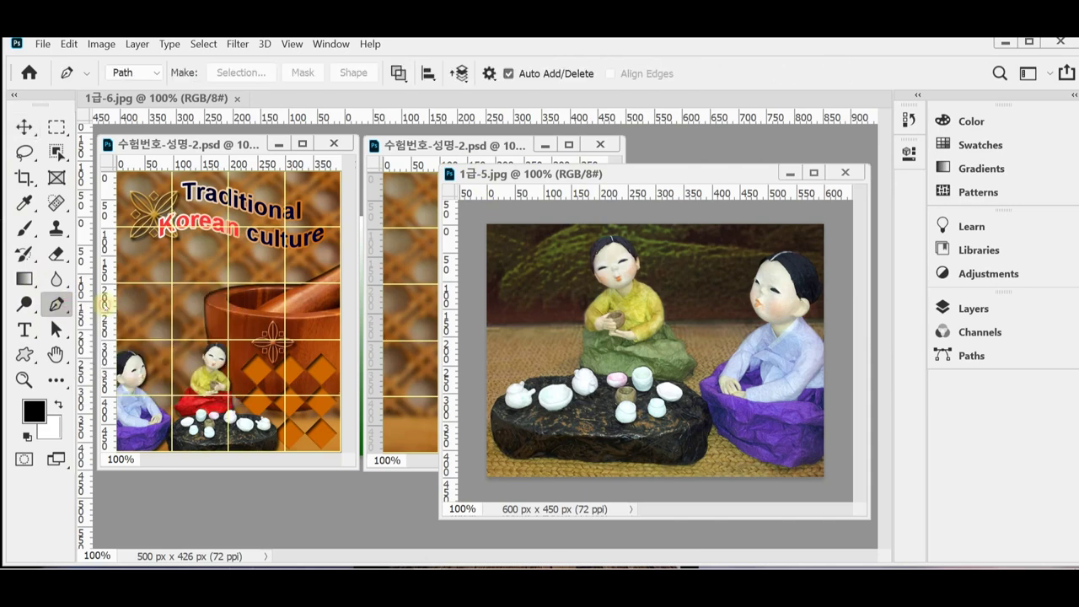
pyautogui.click(711, 422)
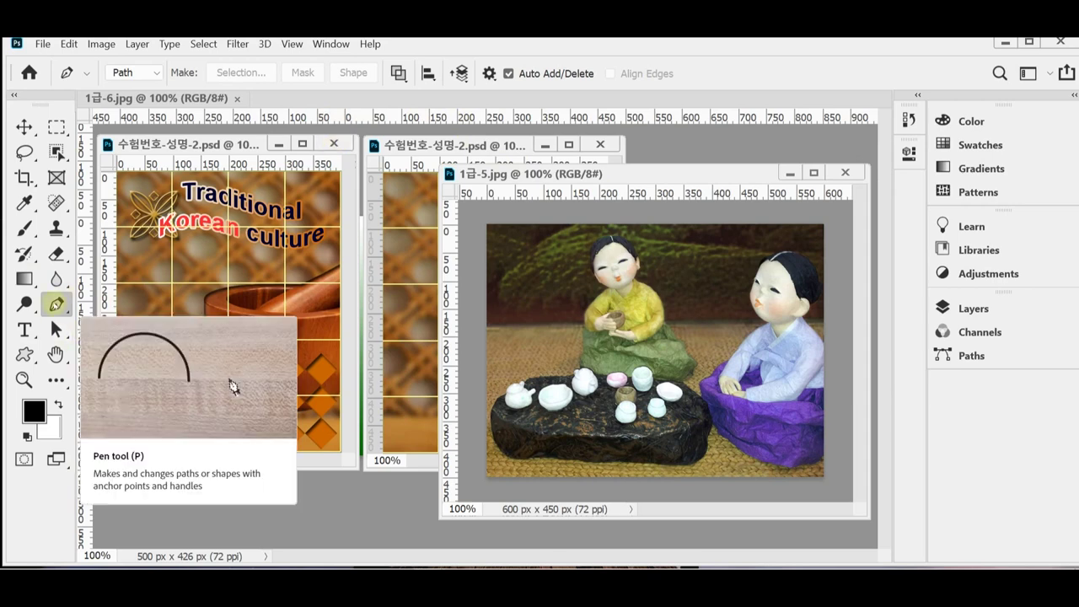
pyautogui.click(157, 73)
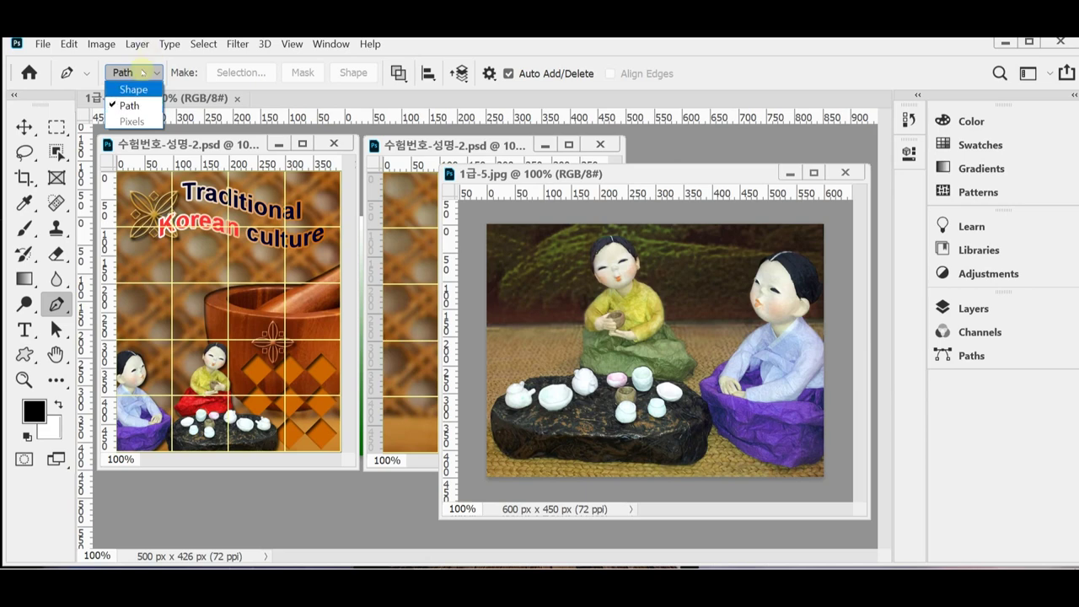
pyautogui.click(143, 72)
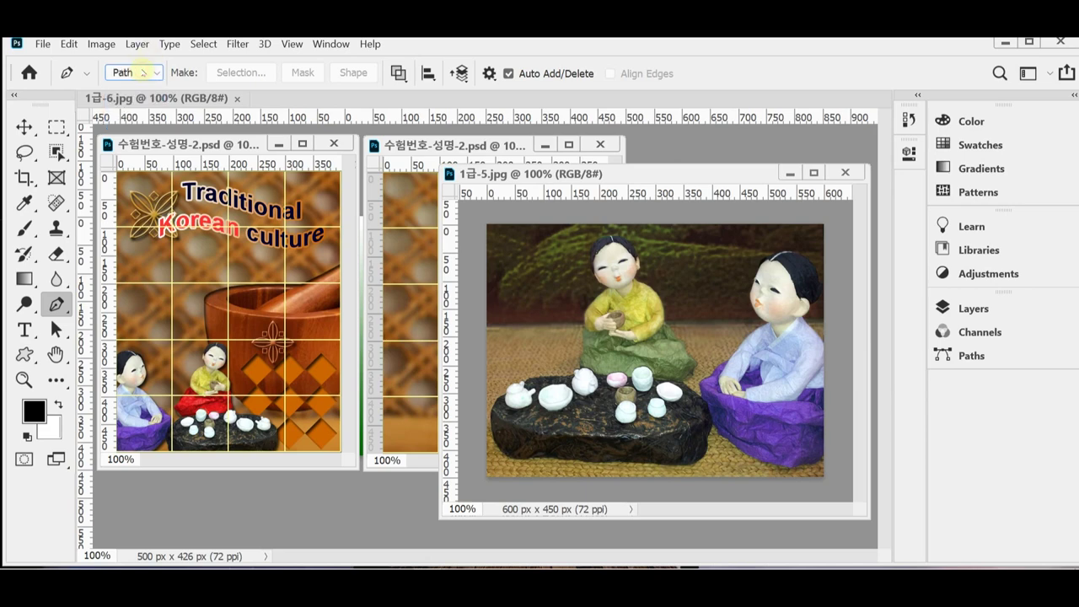
pyautogui.click(398, 73)
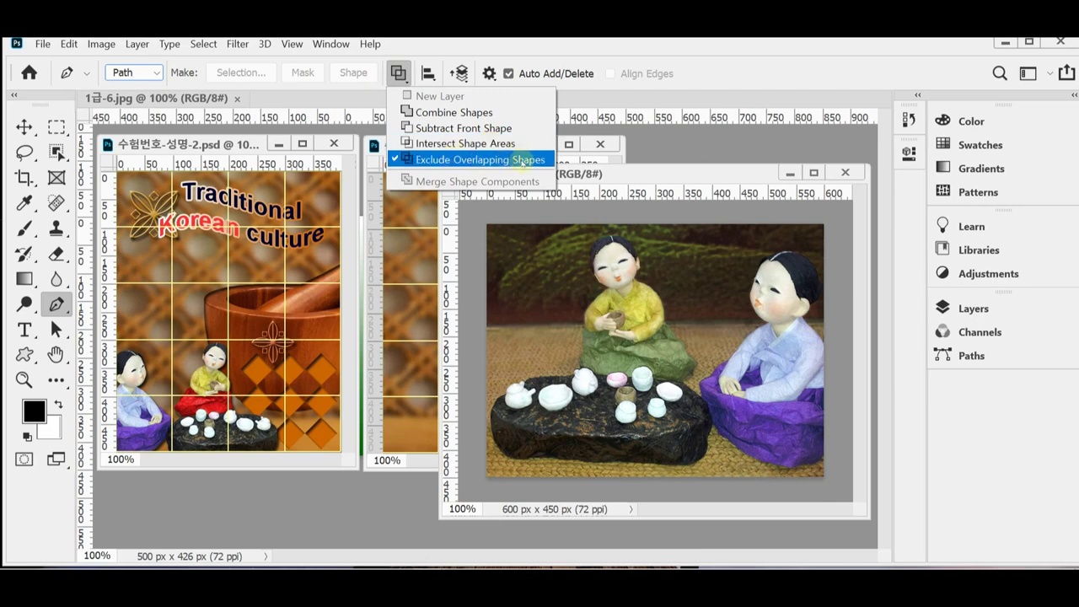
pyautogui.click(666, 68)
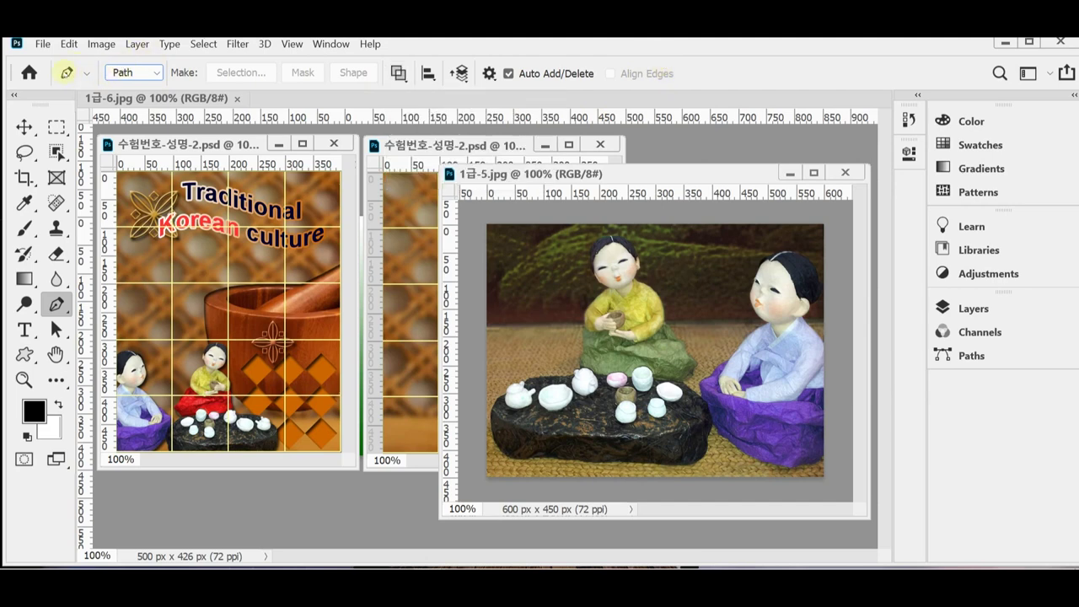
pyautogui.rightClick(65, 72)
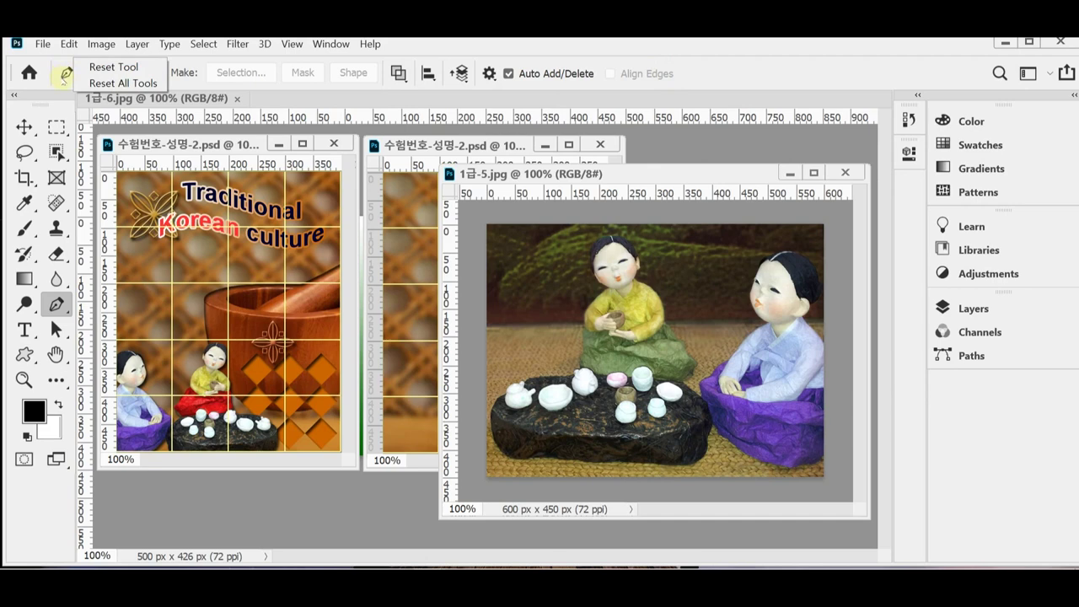
pyautogui.click(114, 66)
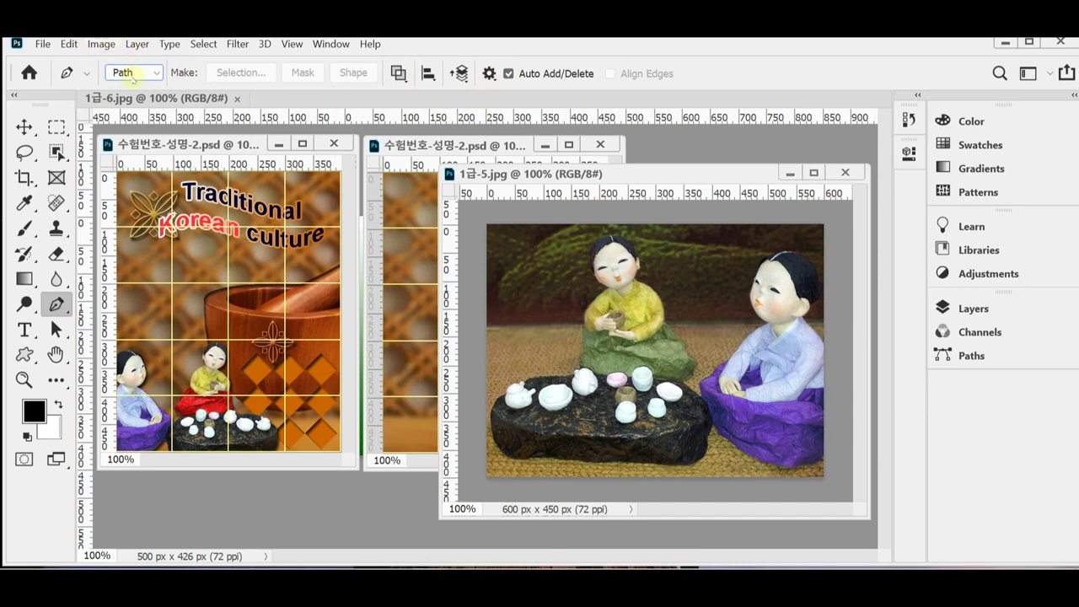
pyautogui.click(398, 72)
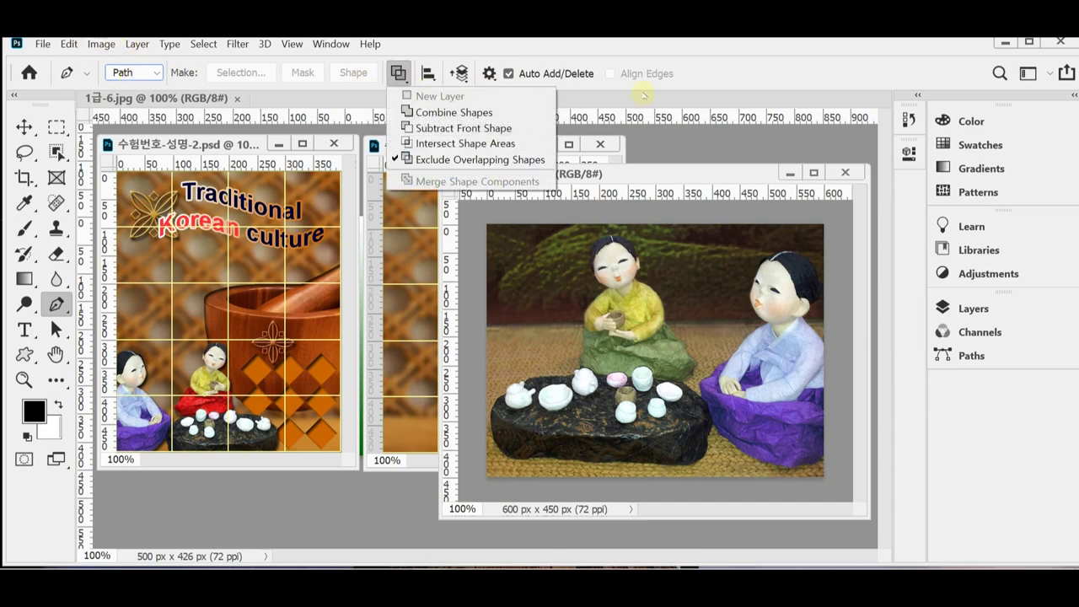
pyautogui.click(627, 59)
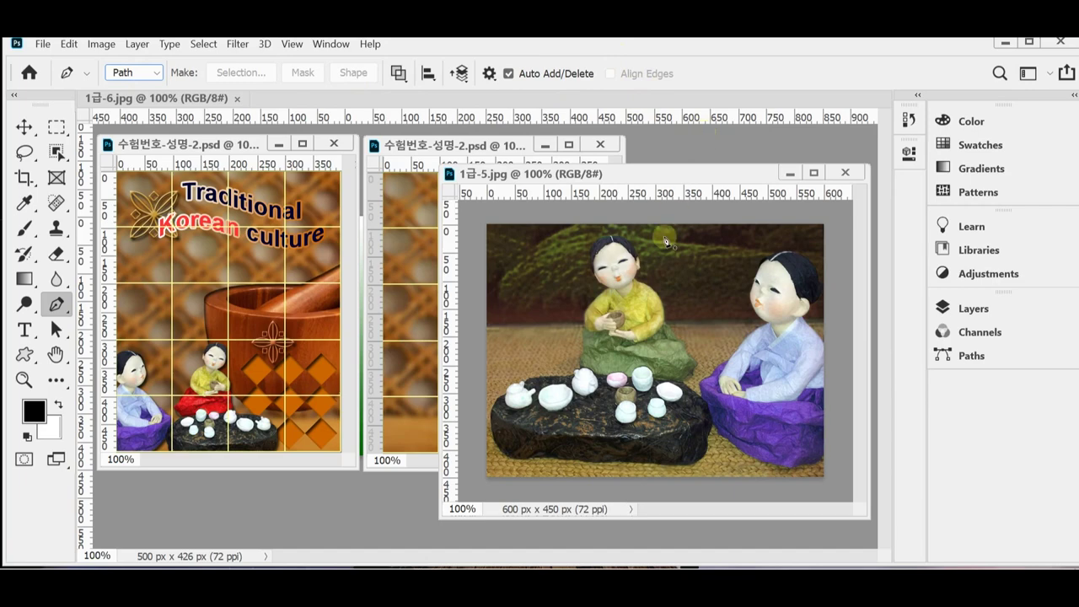
# Reposition and enlarge the 1급-5.jpg window, and magnify the green skirt's lower edge above the white teapot to 400%.
pyautogui.moveTo(580, 174); pyautogui.dragTo(434, 142)
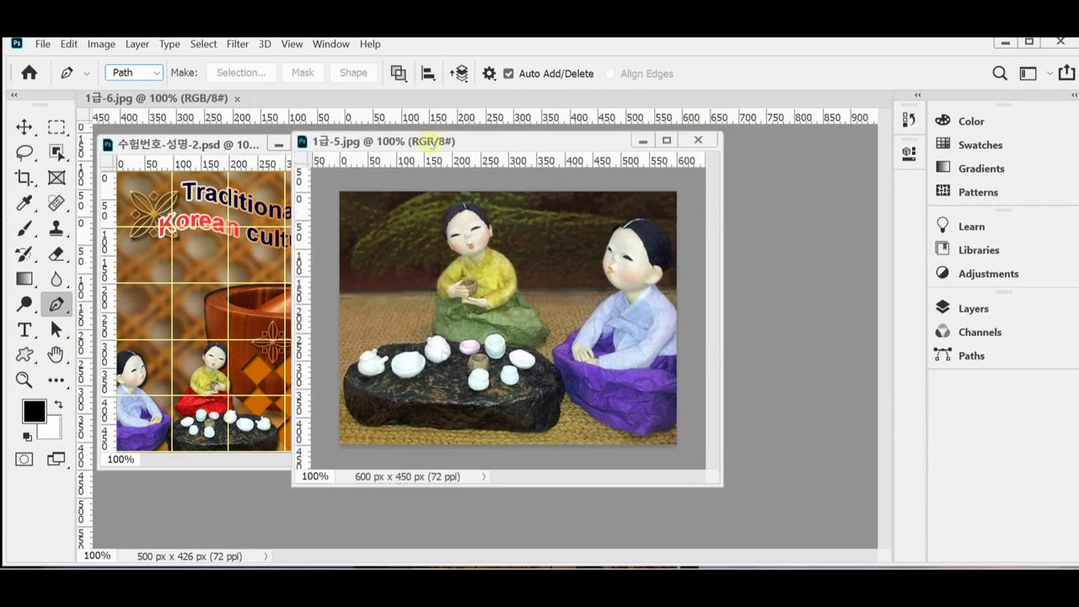
pyautogui.moveTo(722, 487); pyautogui.dragTo(841, 518)
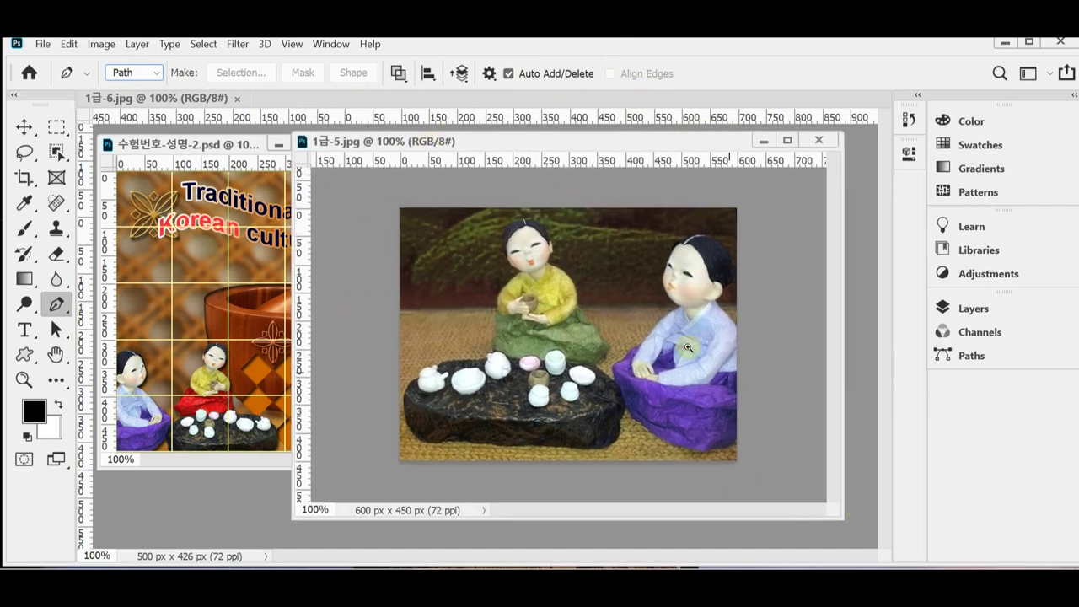
pyautogui.hotkey('ctrl', '+')
pyautogui.moveTo(544, 223); pyautogui.dragTo(646, 329)
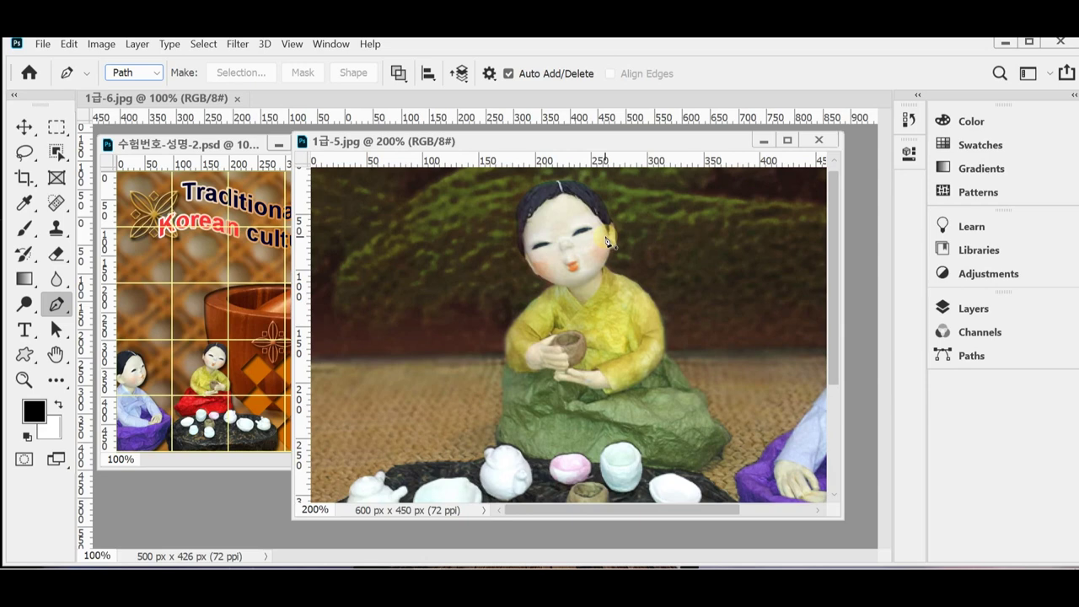
pyautogui.hotkey('ctrl', '+')
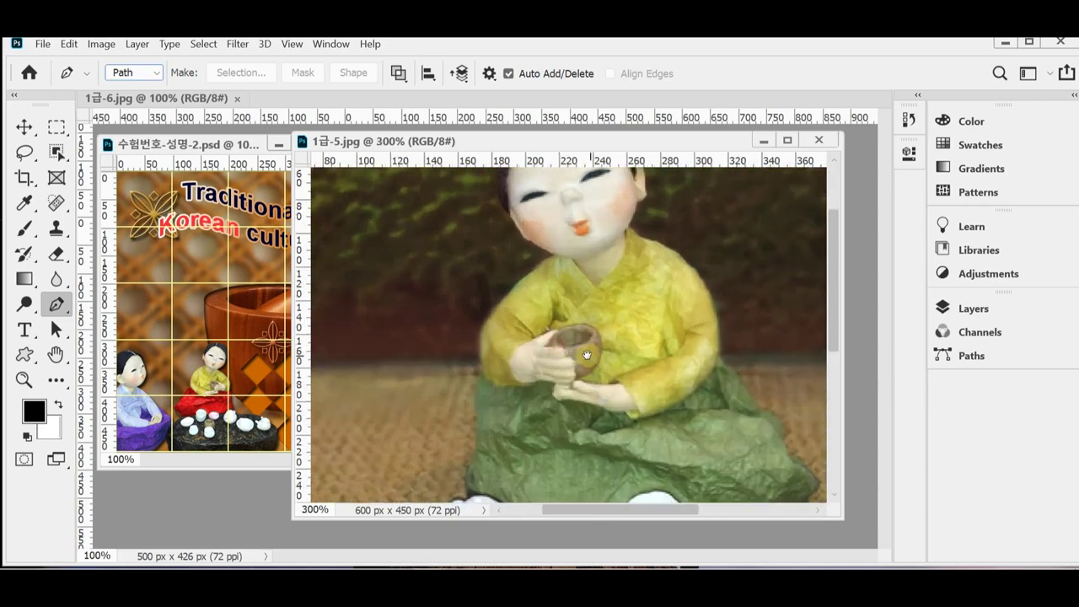
pyautogui.moveTo(535, 417); pyautogui.dragTo(539, 379)
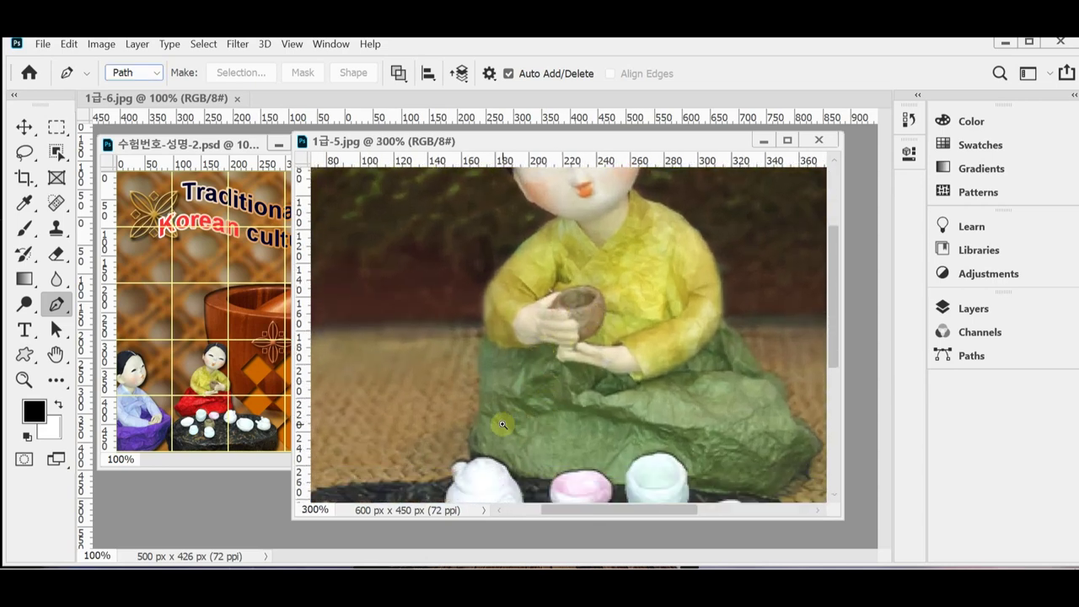
pyautogui.scroll(1, 504, 424)
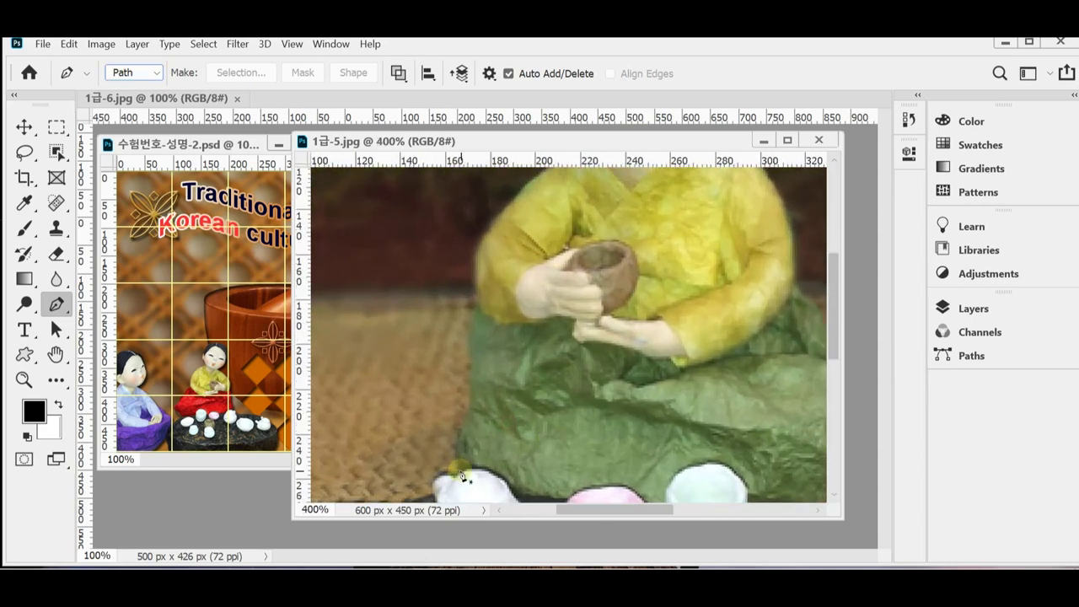
pyautogui.scroll(-3, 590, 386)
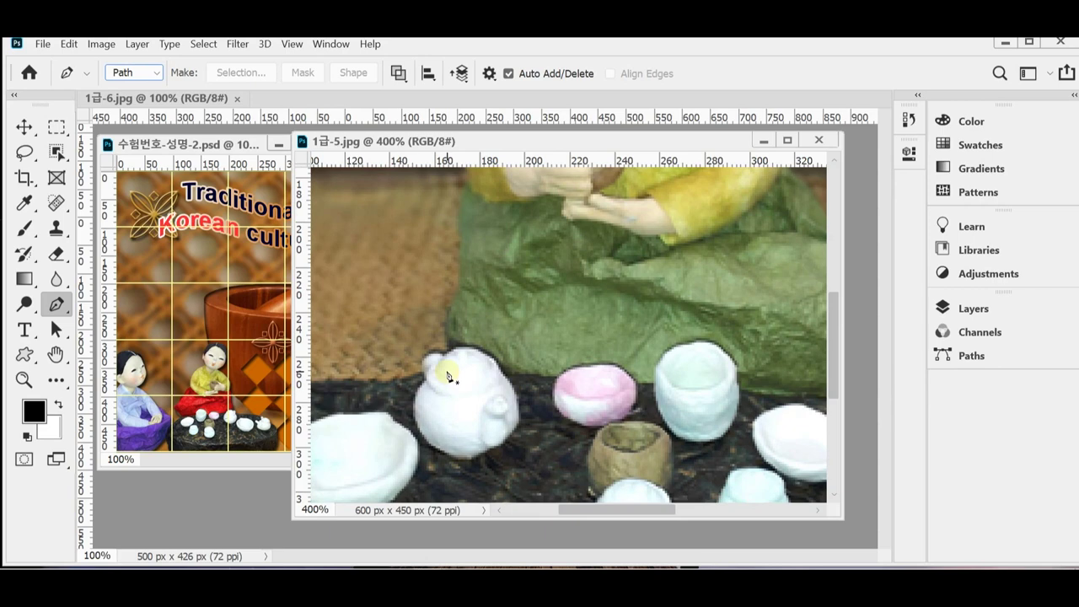
pyautogui.press('capslock')
pyautogui.press('capslock')
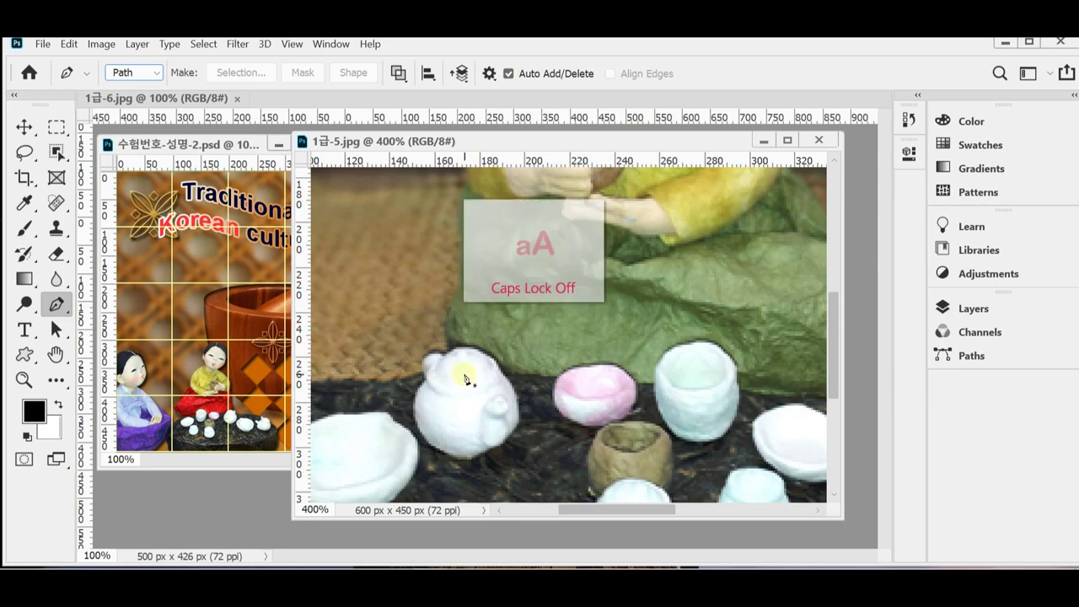
pyautogui.scroll(2, 464, 373)
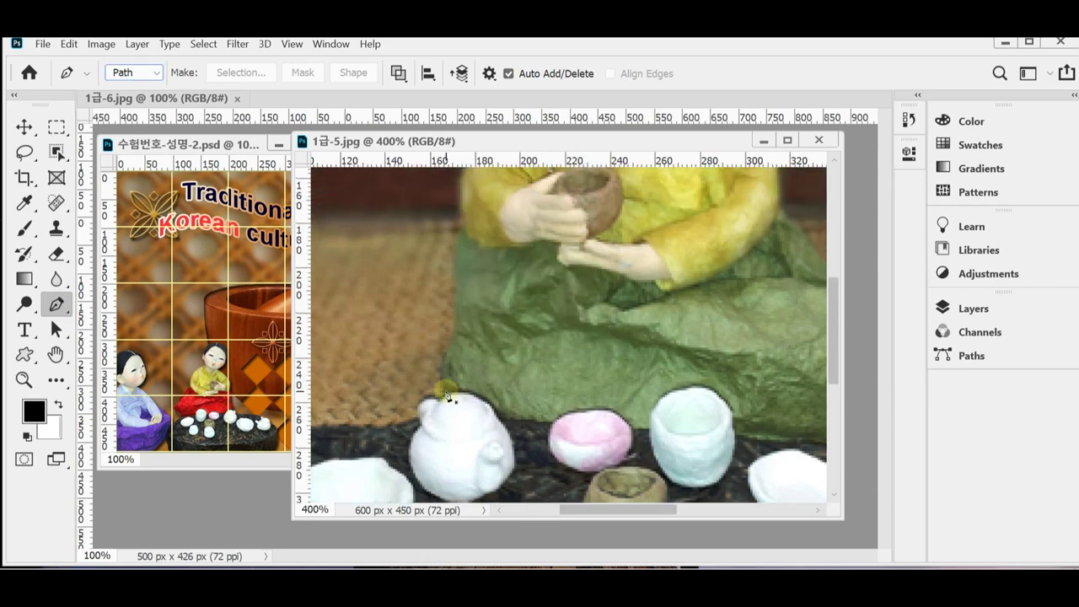
pyautogui.click(444, 394)
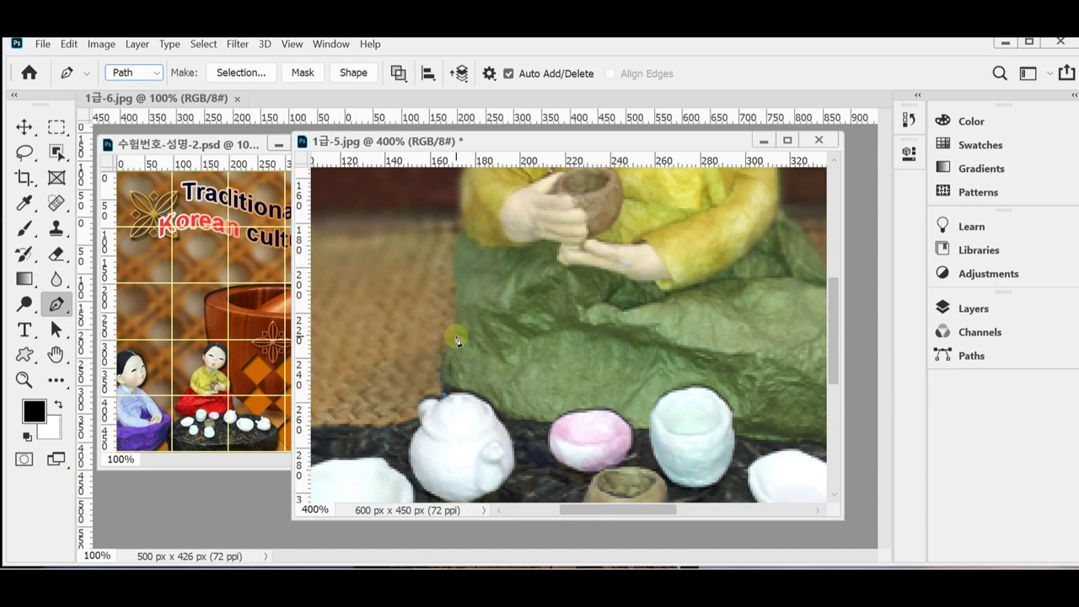
pyautogui.scroll(2, 484, 342)
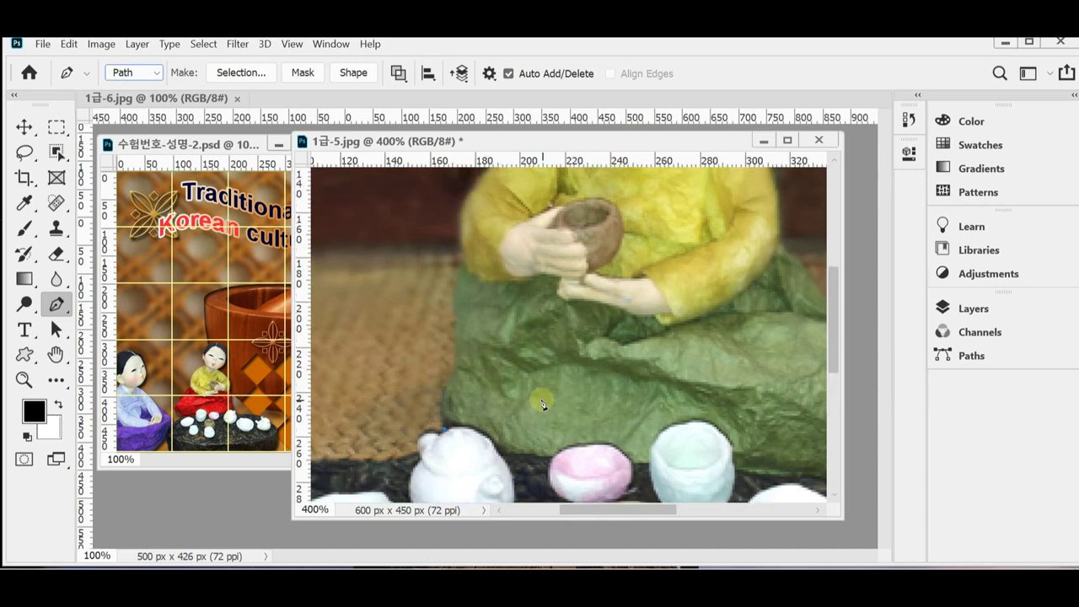
pyautogui.moveTo(445, 419); pyautogui.dragTo(456, 327)
pyautogui.moveTo(412, 326); pyautogui.dragTo(501, 451)
pyautogui.click(56, 329)
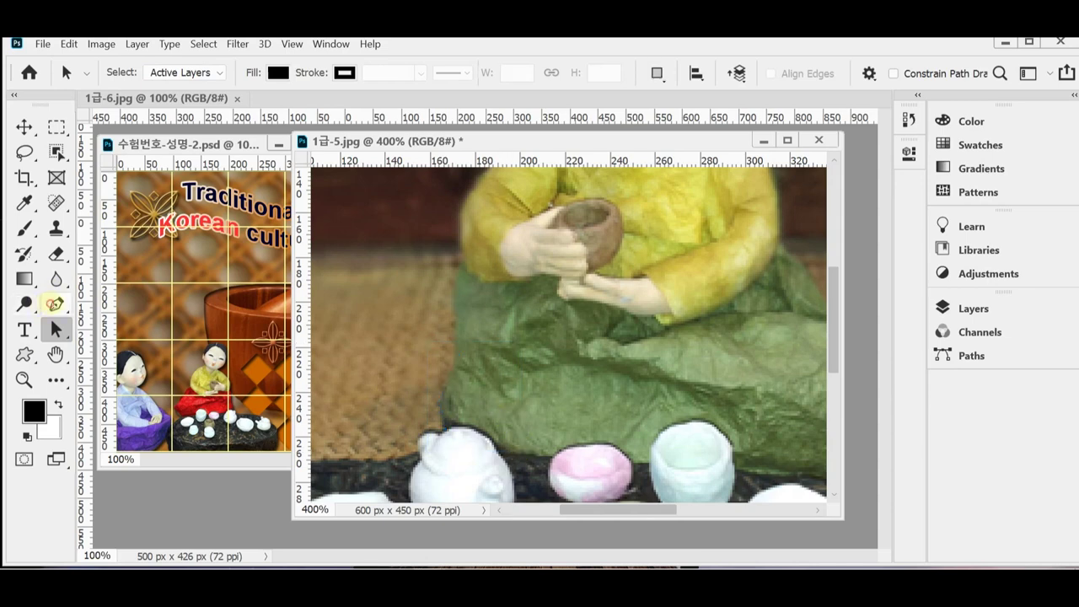
# Start a path at the top of the white teapot and draw a curved segment up the green skirt's outer edge.
pyautogui.click(55, 304)
pyautogui.click(447, 434)
pyautogui.click(459, 374)
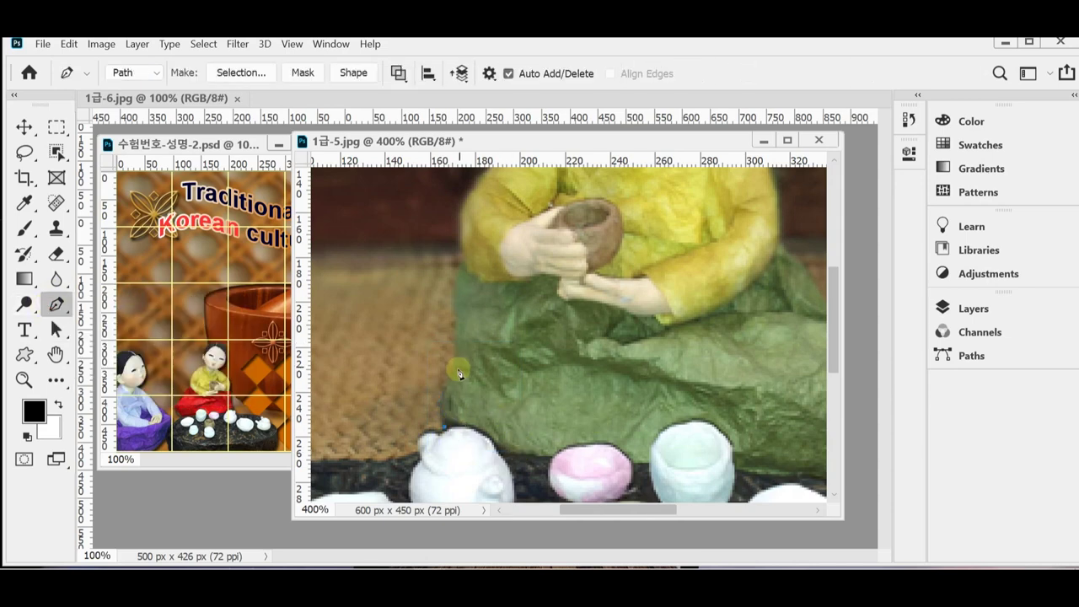
pyautogui.moveTo(459, 374); pyautogui.dragTo(478, 333)
pyautogui.scroll(1, 510, 307)
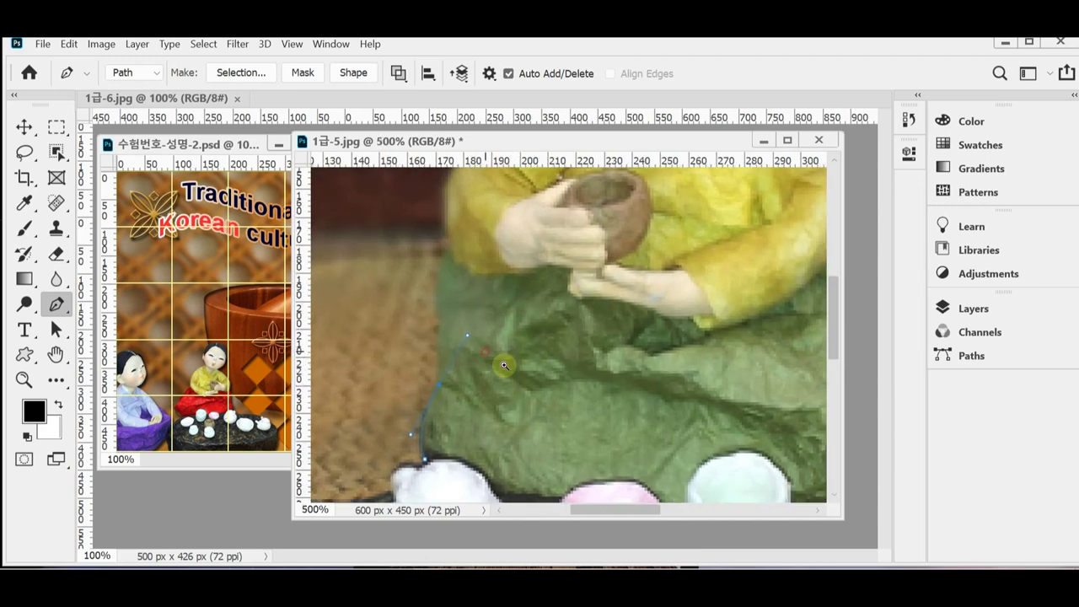
pyautogui.scroll(3, 464, 367)
pyautogui.scroll(2, 425, 384)
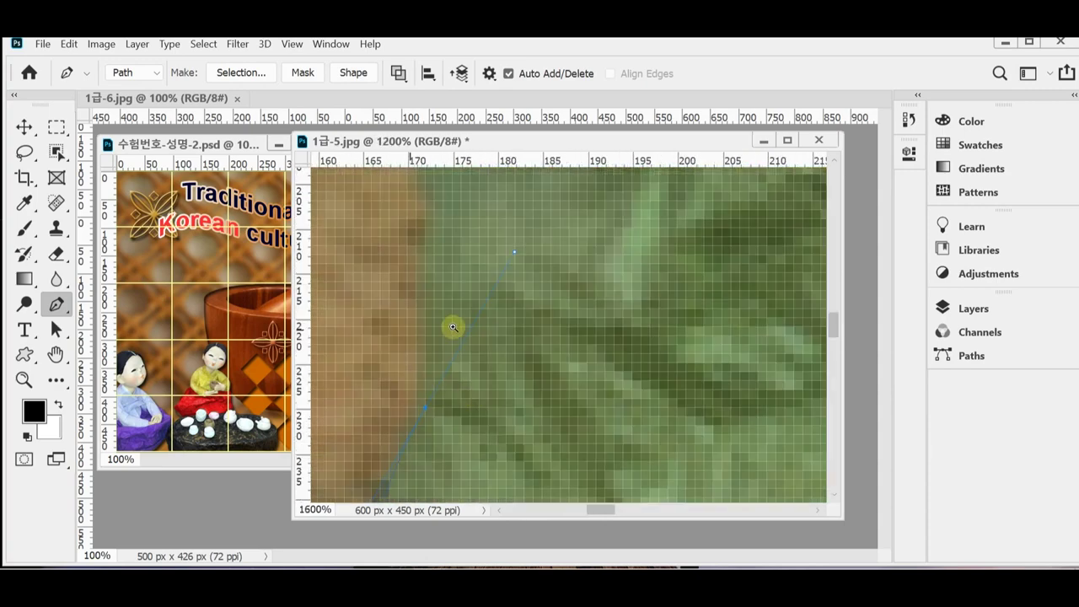
pyautogui.scroll(-3, 456, 327)
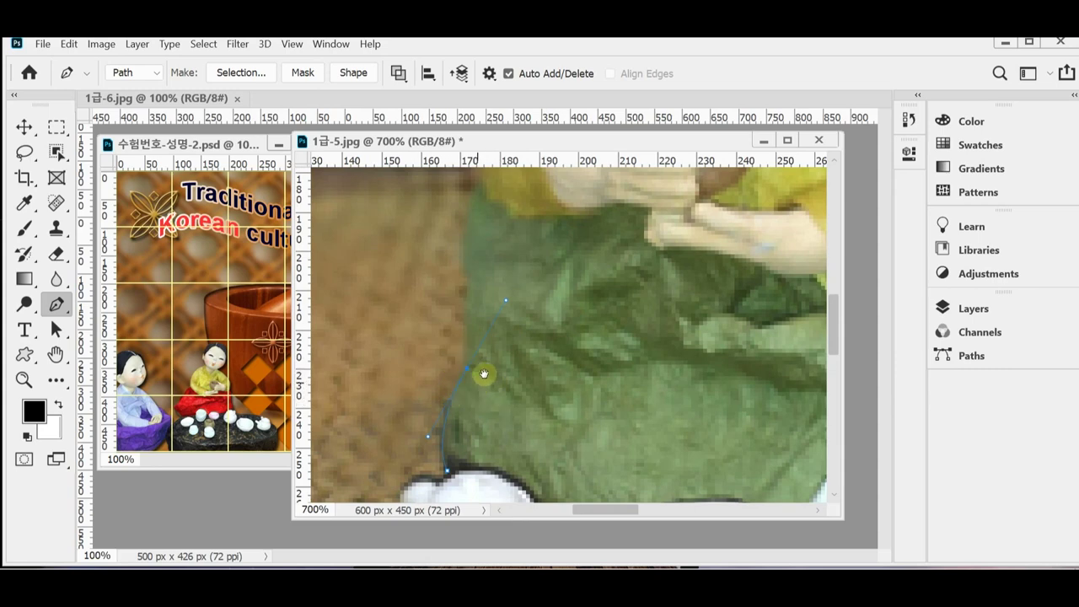
# Remove the outgoing direction handle from the last anchor on the green skirt's outer edge.
pyautogui.moveTo(494, 321); pyautogui.dragTo(456, 384)
pyautogui.hotkey('ctrl', '-')
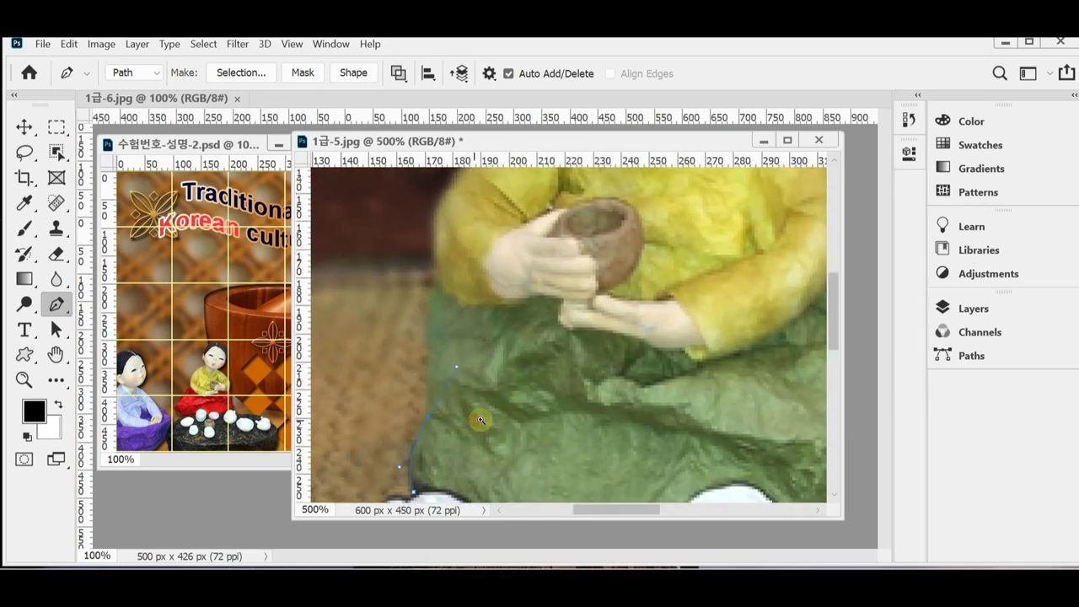
pyautogui.scroll(1, 481, 420)
pyautogui.moveTo(436, 448); pyautogui.dragTo(456, 410)
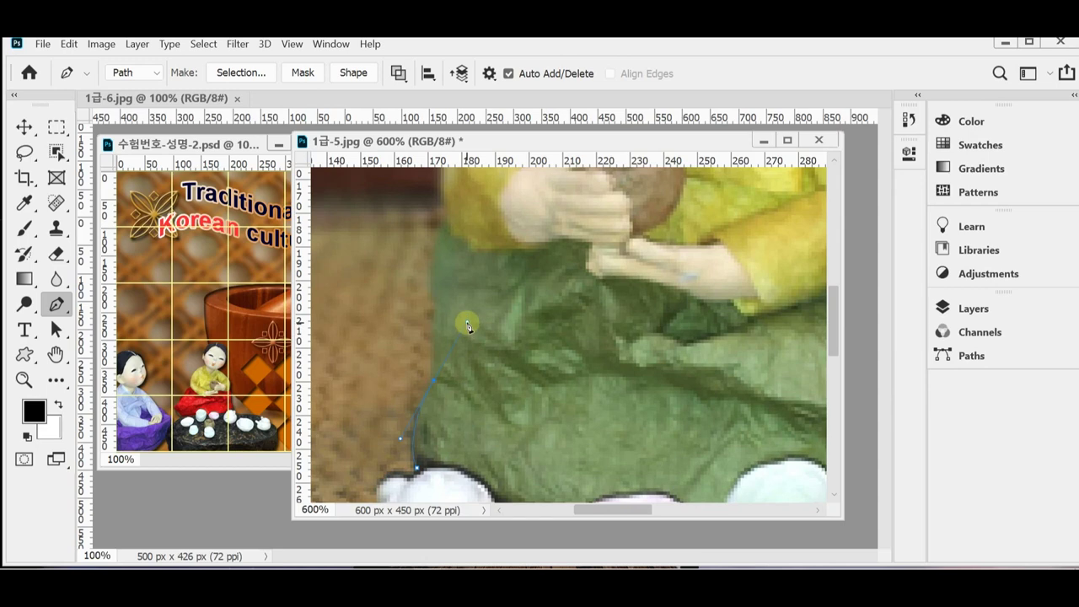
pyautogui.moveTo(467, 322)
pyautogui.mouseDown()
pyautogui.moveTo(419, 321)
pyautogui.moveTo(453, 322)
pyautogui.moveTo(470, 338)
pyautogui.moveTo(429, 321)
pyautogui.moveTo(458, 337)
pyautogui.moveTo(446, 332)
pyautogui.moveTo(460, 354)
pyautogui.moveTo(433, 349)
pyautogui.moveTo(463, 332)
pyautogui.moveTo(436, 321)
pyautogui.moveTo(496, 340)
pyautogui.moveTo(457, 321)
pyautogui.moveTo(477, 330)
pyautogui.moveTo(460, 338)
pyautogui.mouseUp()
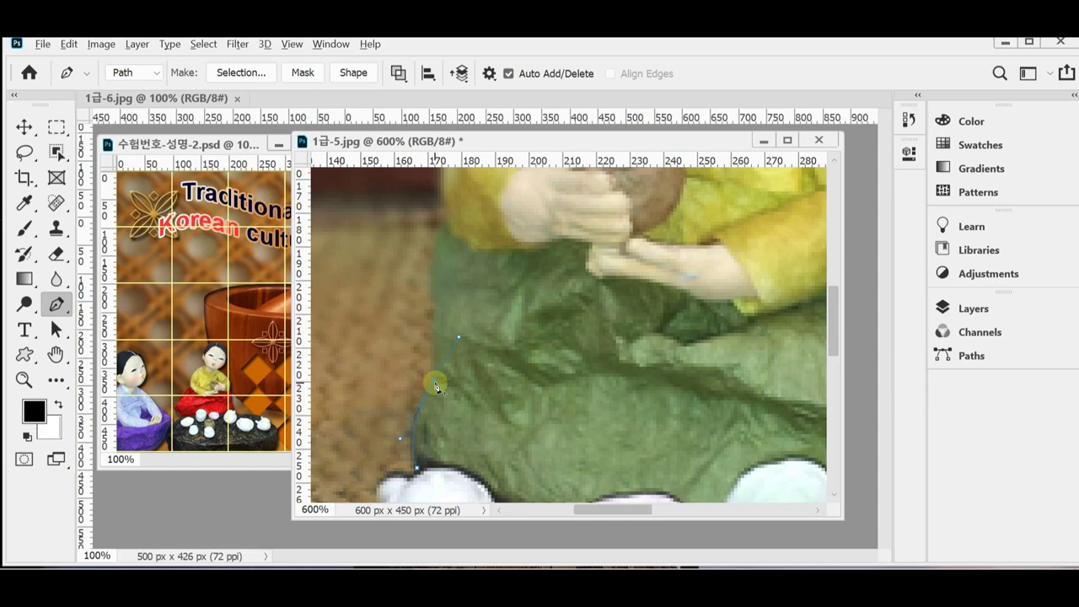
pyautogui.hotkey('ctrl', 'z')
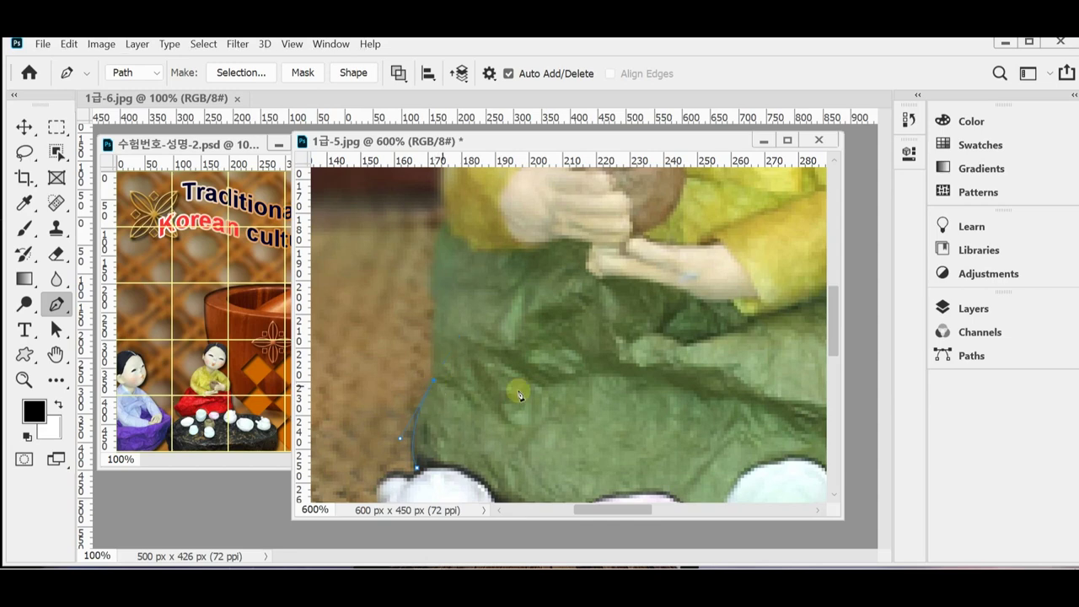
# Extend the path up the skirt and around the yellow sleeve to the shoulder, redirecting the waist anchor's outgoing handle outward.
pyautogui.moveTo(501, 270); pyautogui.dragTo(502, 291)
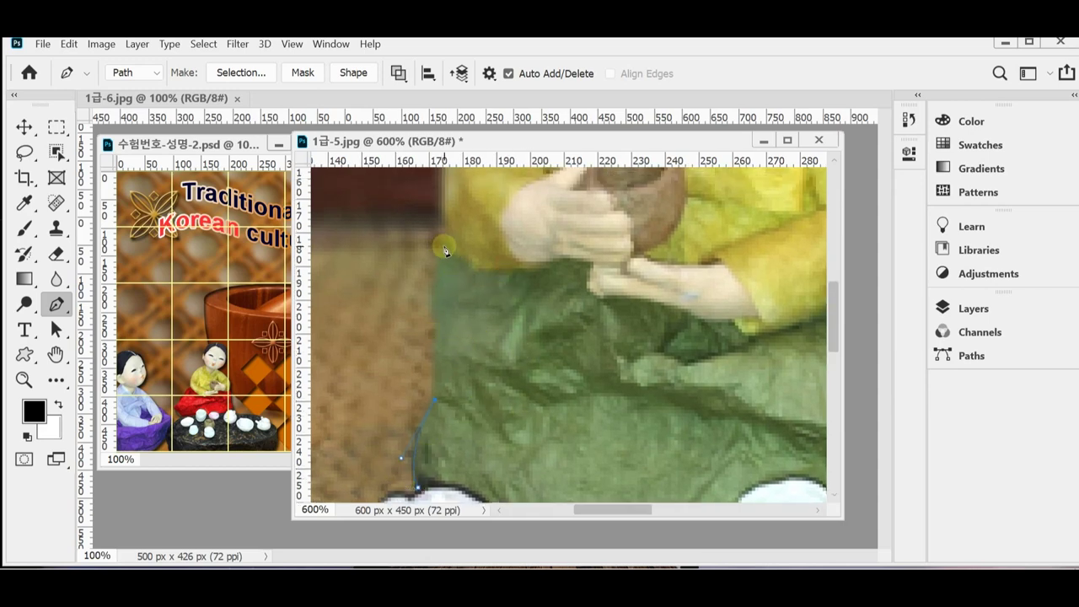
pyautogui.moveTo(448, 247); pyautogui.dragTo(470, 215)
pyautogui.scroll(3, 528, 376)
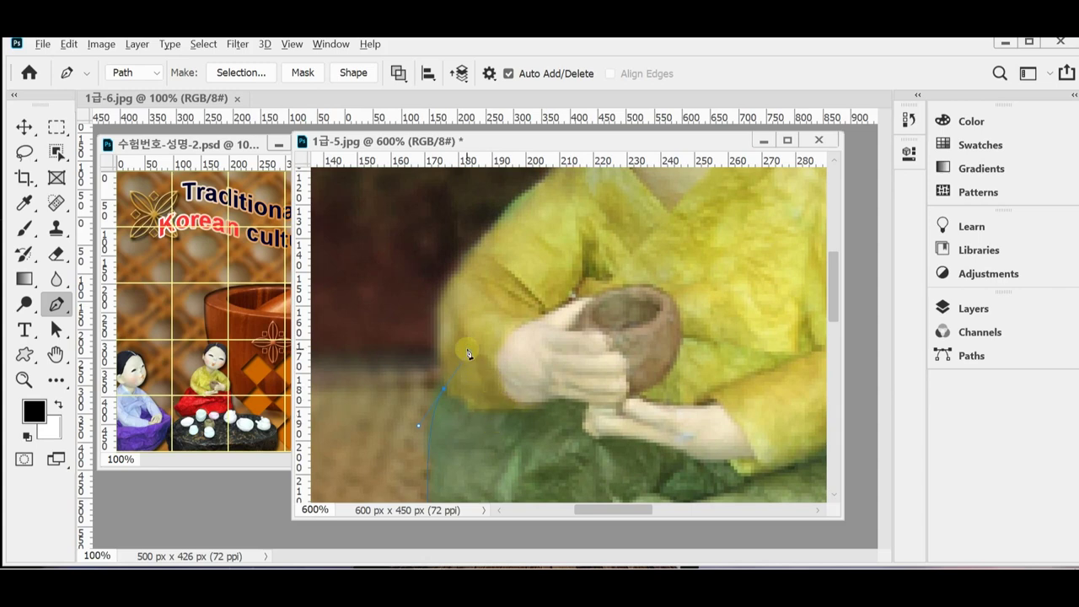
pyautogui.moveTo(469, 352); pyautogui.dragTo(448, 344)
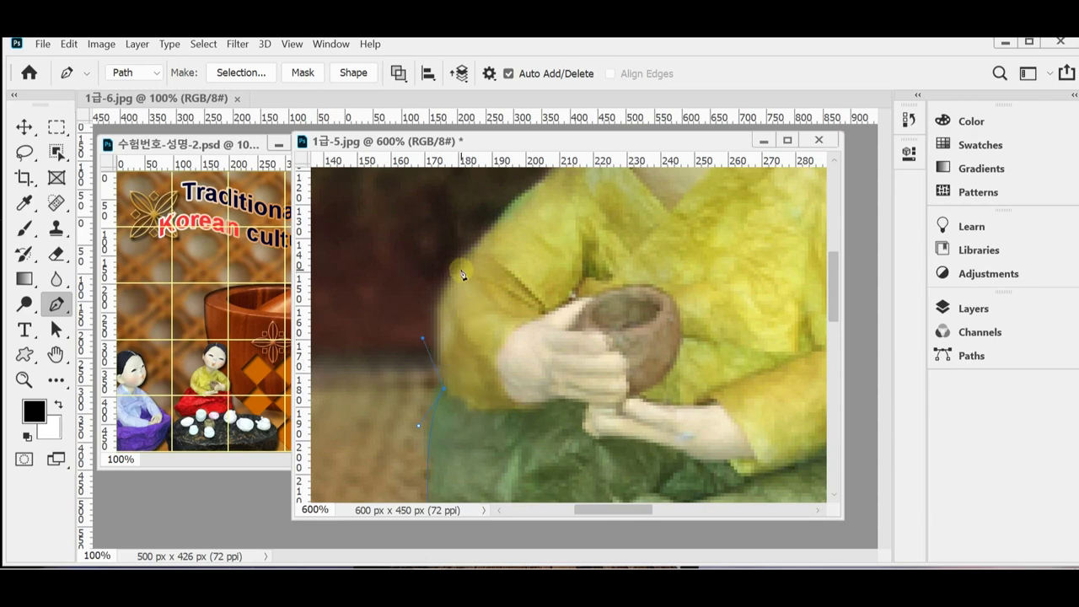
pyautogui.moveTo(444, 287); pyautogui.dragTo(478, 286)
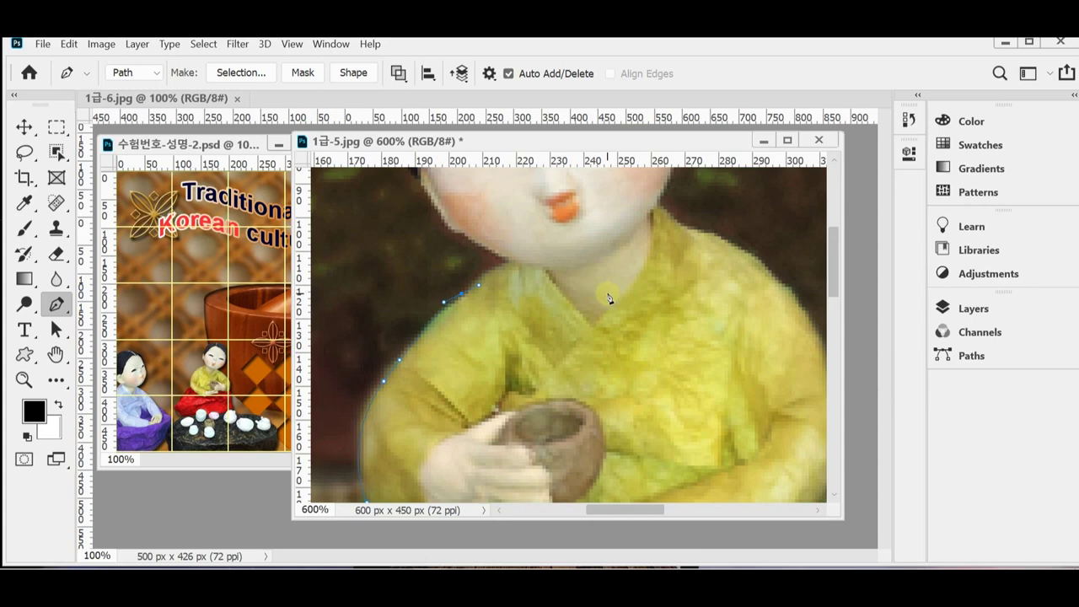
# Review the edit history of 1급-5.jpg and display its Work Path.
pyautogui.click(909, 119)
pyautogui.scroll(5, 877, 152)
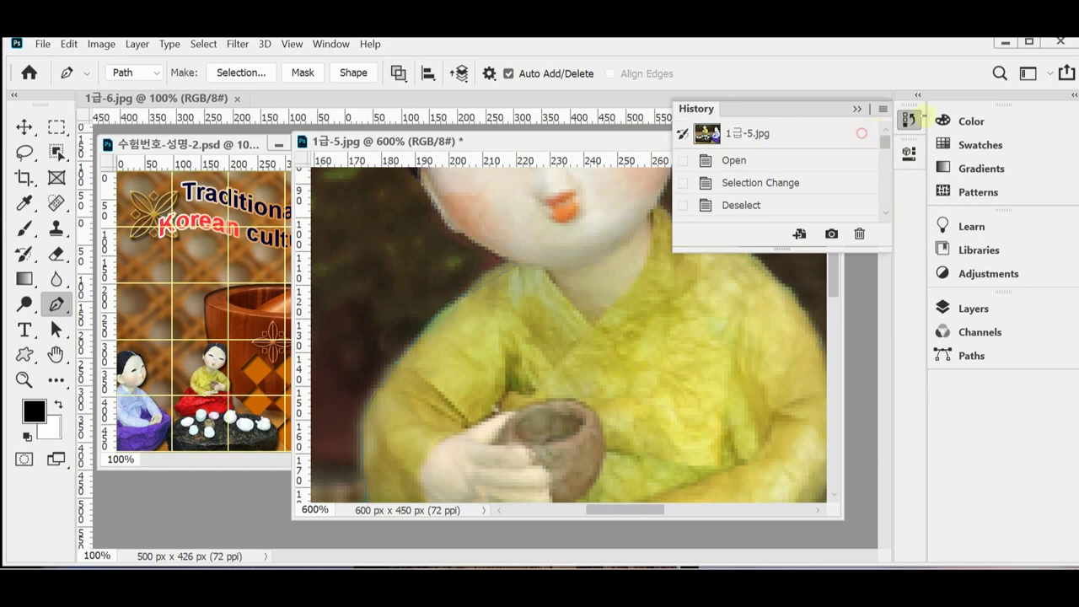
pyautogui.click(909, 119)
pyautogui.click(971, 354)
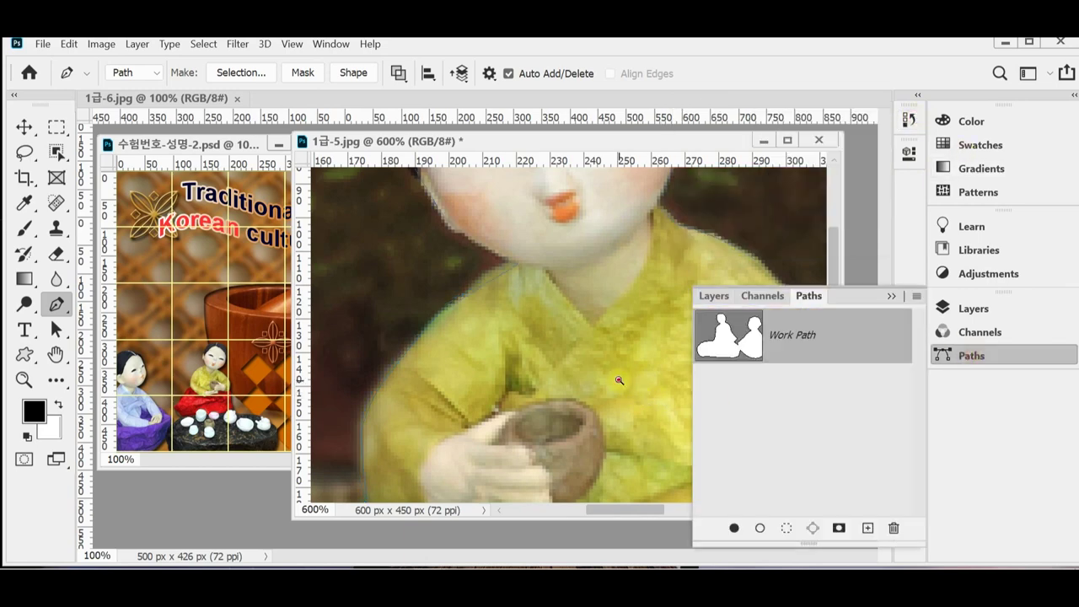
# Convert the Work Path around the dolls and stone table in 1급-5.jpg into a selection.
pyautogui.scroll(-3, 618, 380)
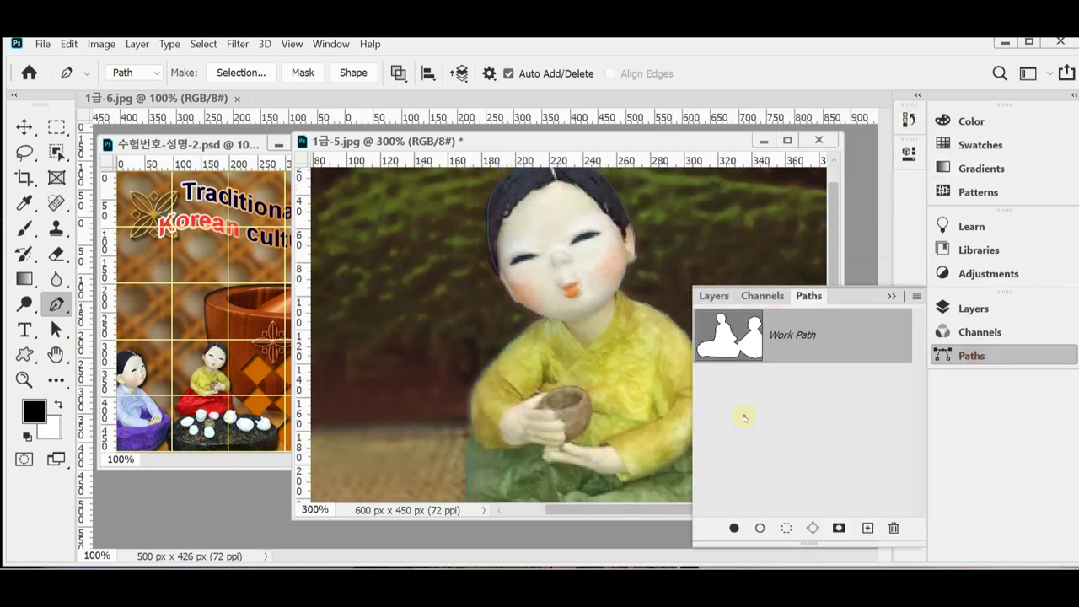
pyautogui.click(792, 335)
pyautogui.click(971, 355)
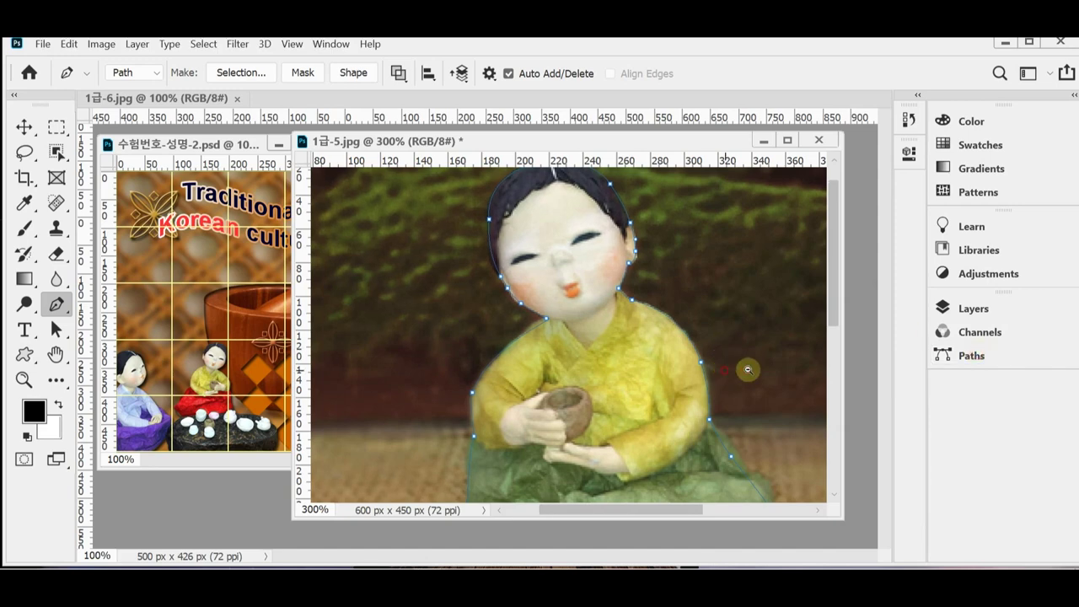
pyautogui.hotkey('ctrl', '-')
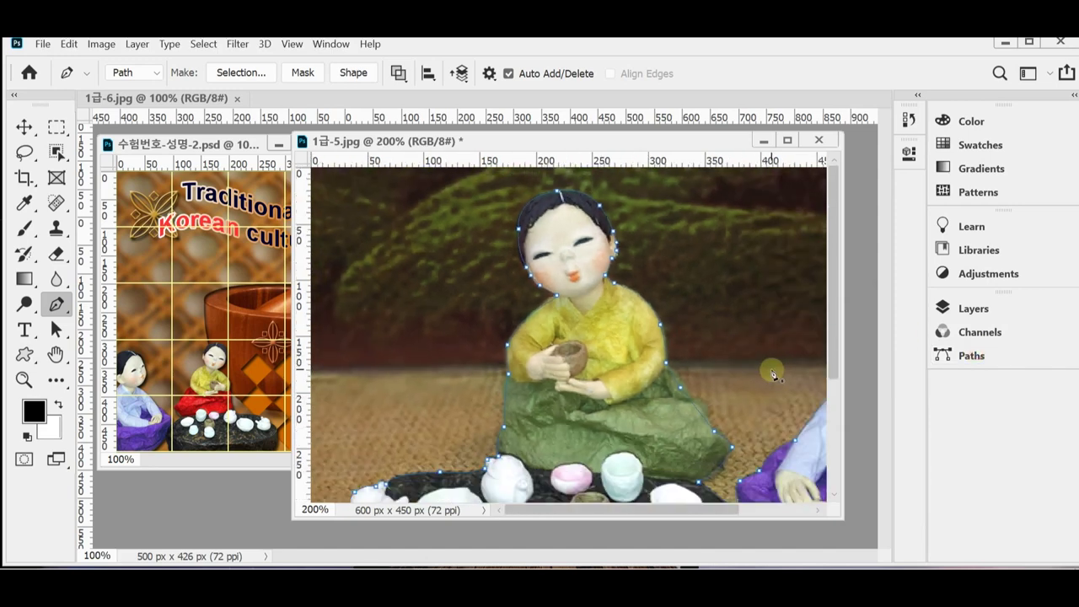
pyautogui.hotkey('ctrl', 'Return')
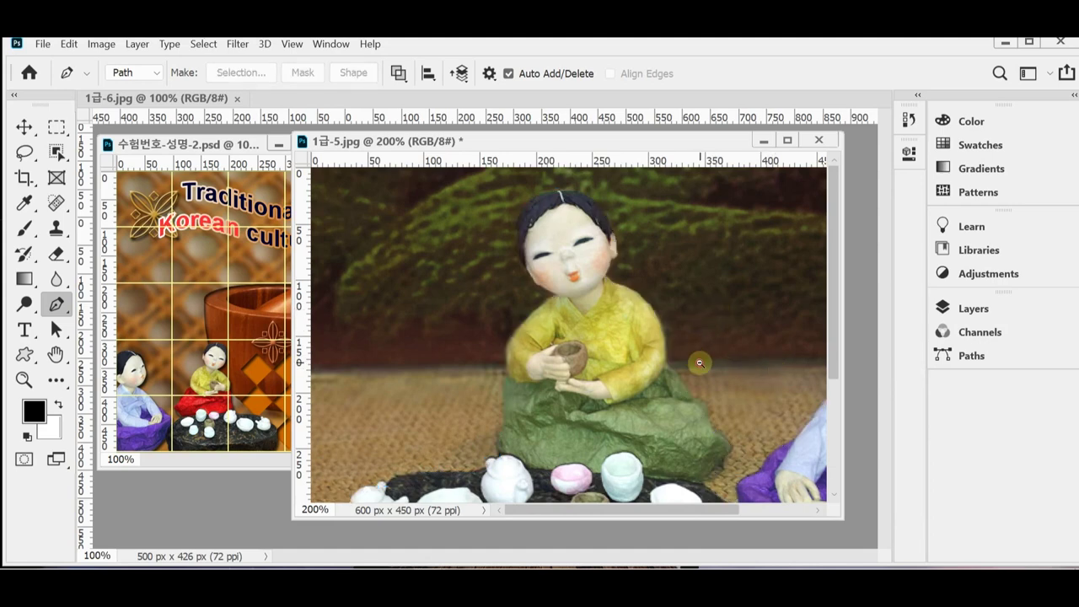
pyautogui.hotkey('ctrl', '-')
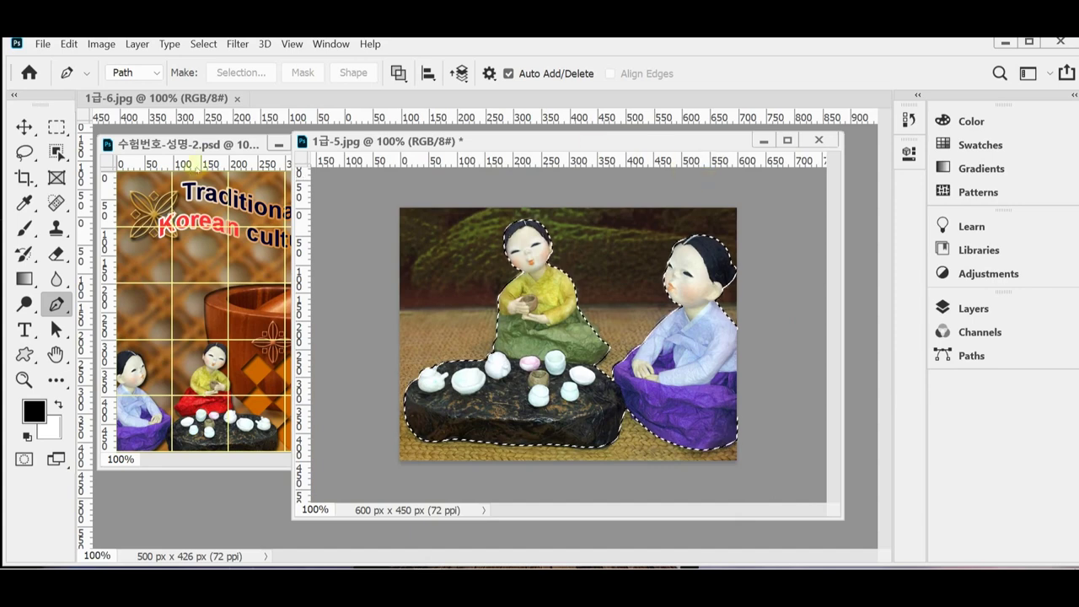
# Copy the selected dolls and table into the blank-pattern 수험번호-성명-2.psd document and enlarge its window around the canvas.
pyautogui.click(764, 140)
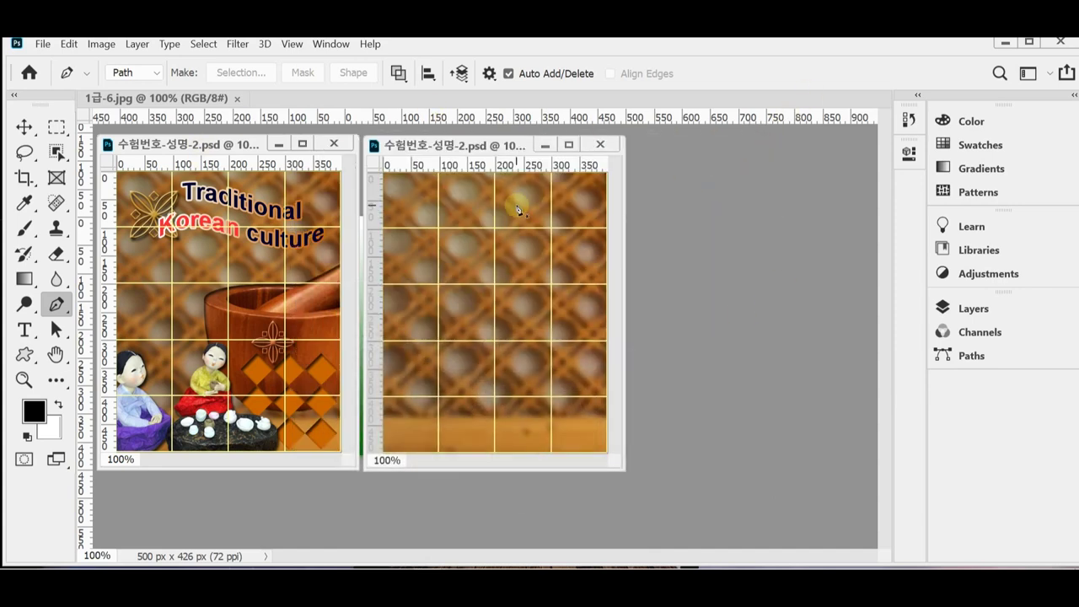
pyautogui.hotkey('ctrl', 'v')
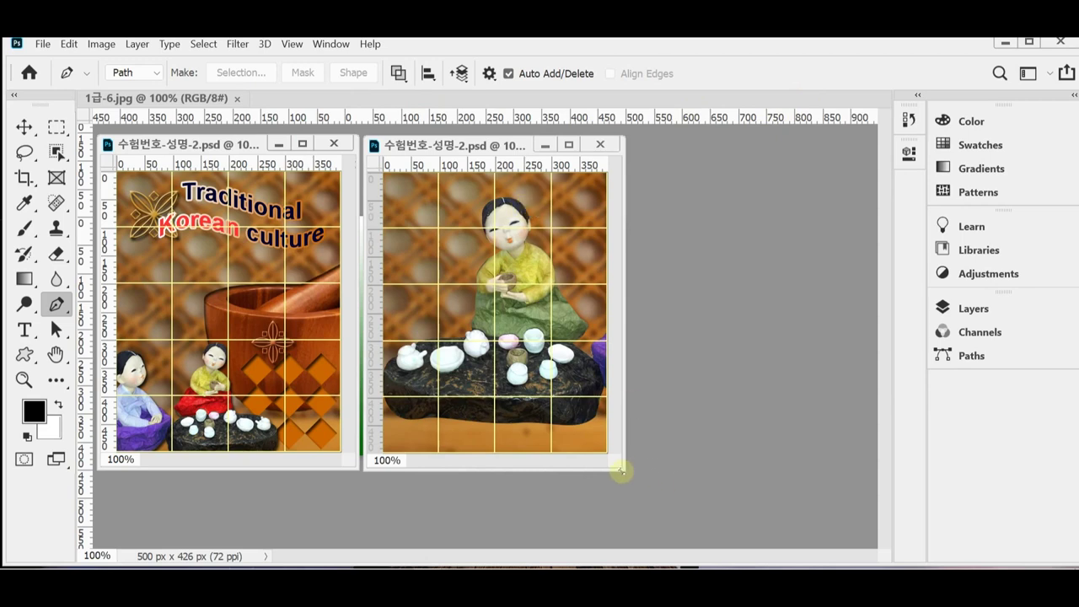
pyautogui.moveTo(620, 472); pyautogui.dragTo(699, 501)
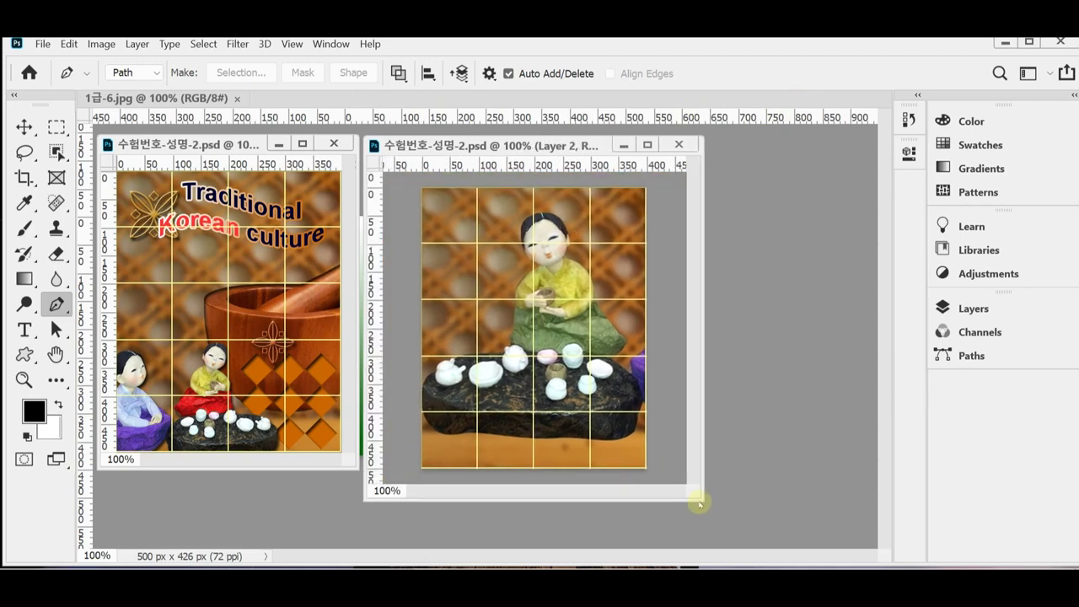
# Flip the pasted dolls horizontally, scale them to about 50%, and place them in the canvas's lower-left corner.
pyautogui.hotkey('ctrl', 't')
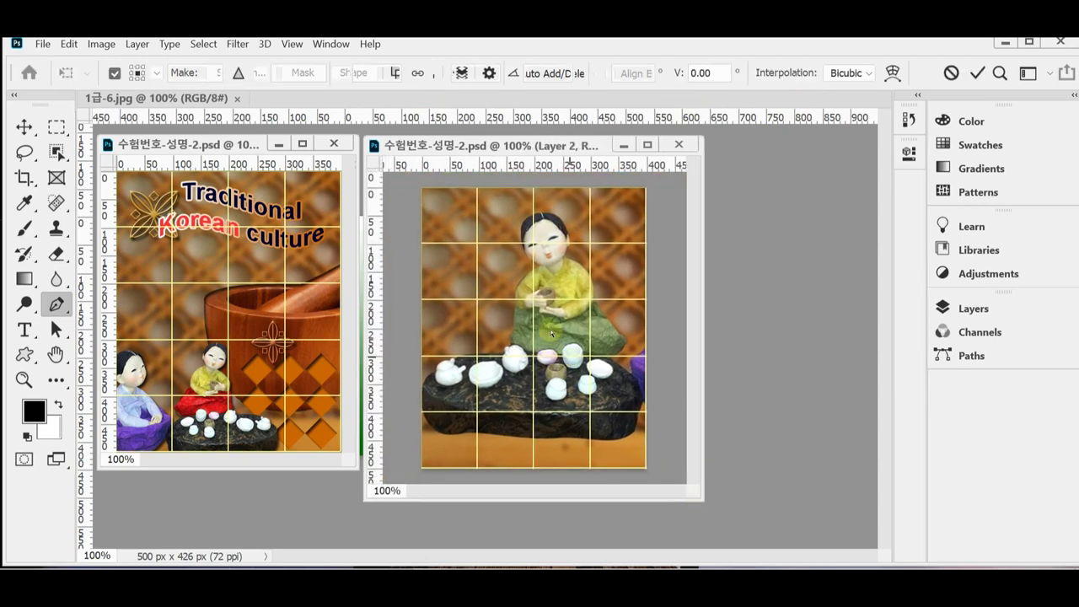
pyautogui.rightClick(544, 265)
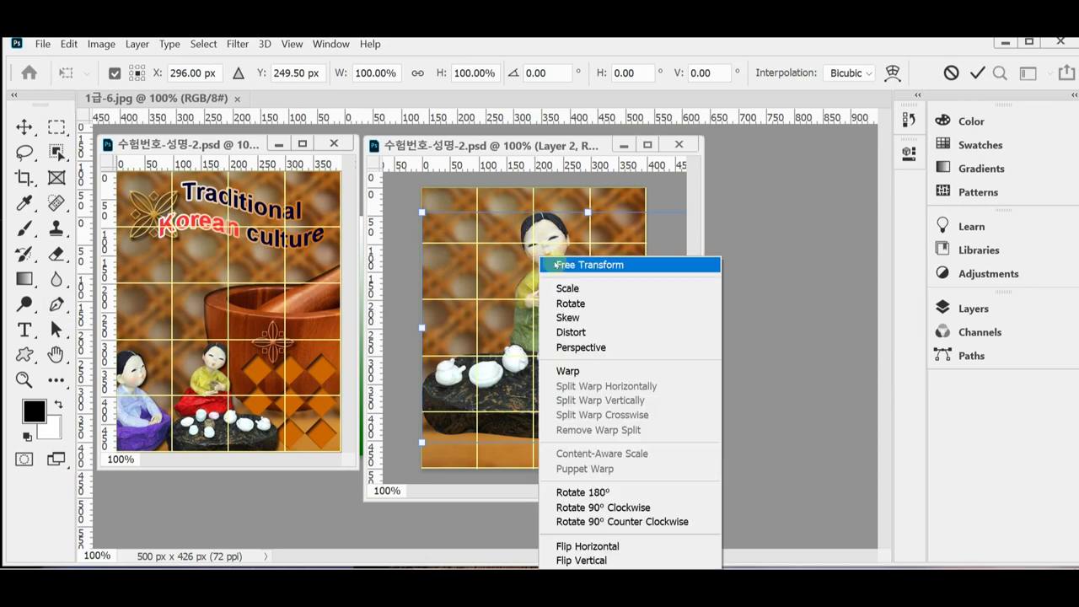
pyautogui.click(656, 549)
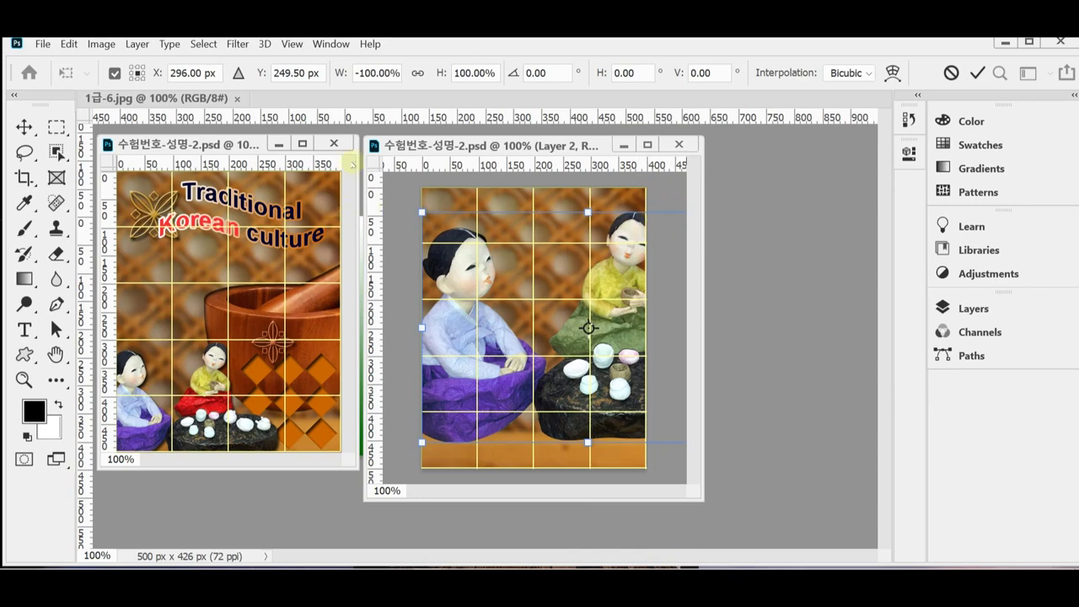
pyautogui.moveTo(417, 211); pyautogui.dragTo(573, 344)
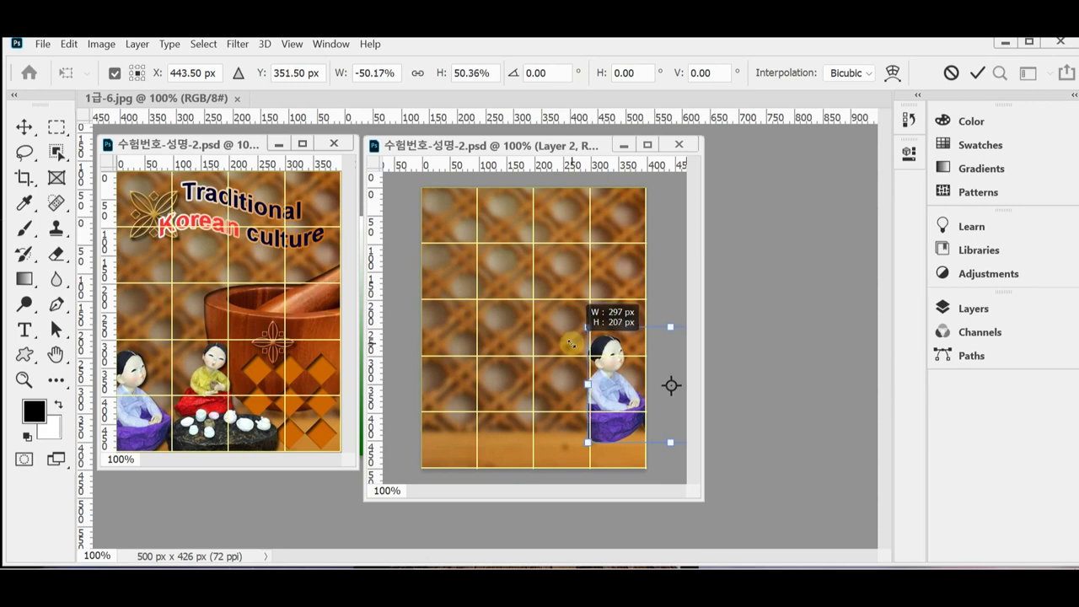
pyautogui.moveTo(631, 403); pyautogui.dragTo(450, 425)
pyautogui.press('p')
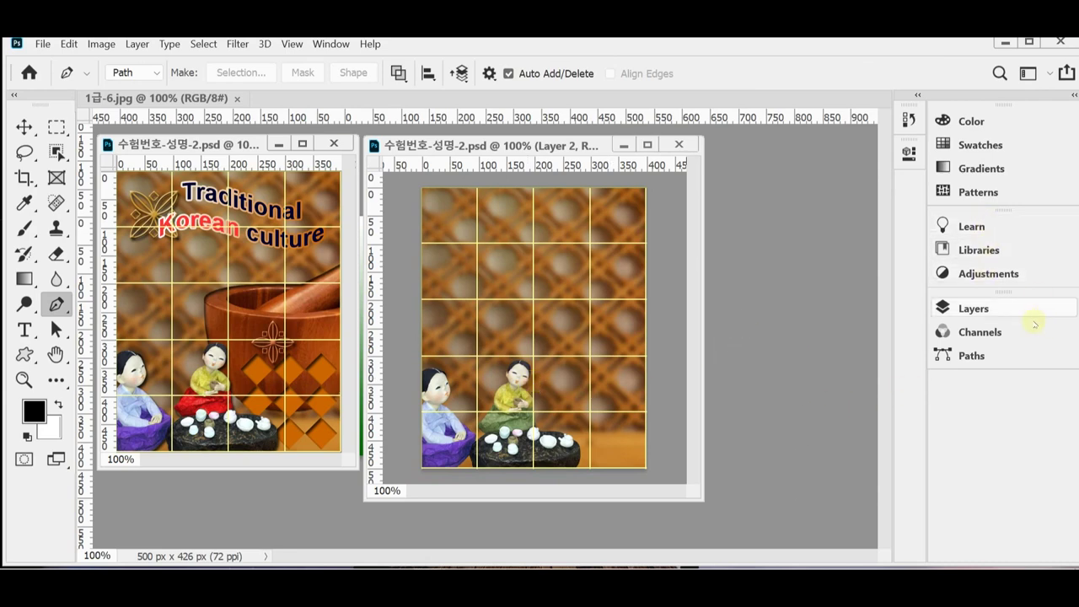
# Add a Drop Shadow effect with a 120° angle to the dolls layer.
pyautogui.click(1000, 308)
pyautogui.click(736, 529)
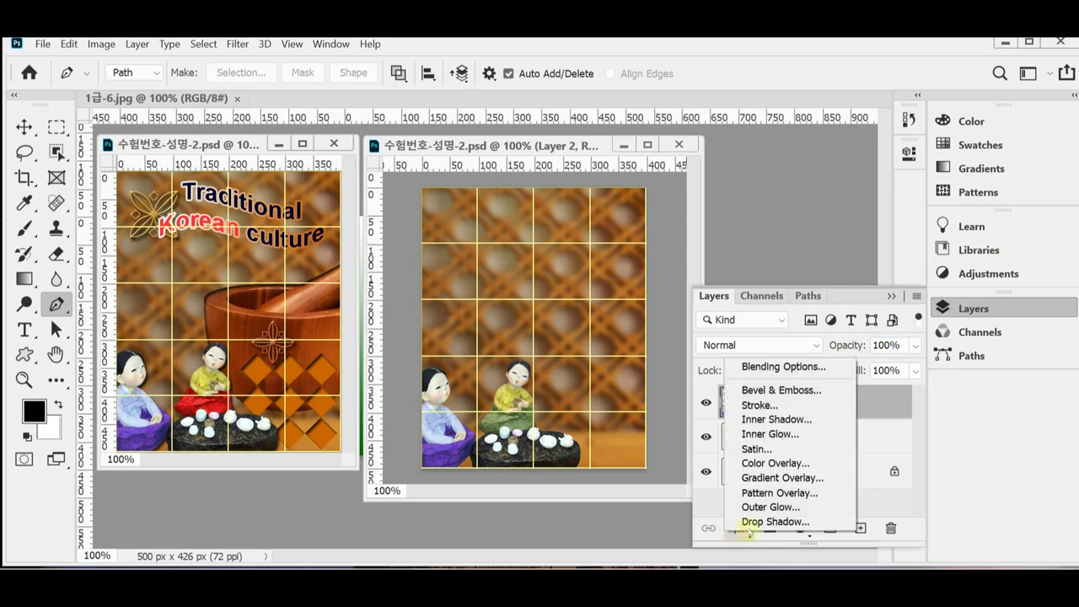
pyautogui.press('Escape')
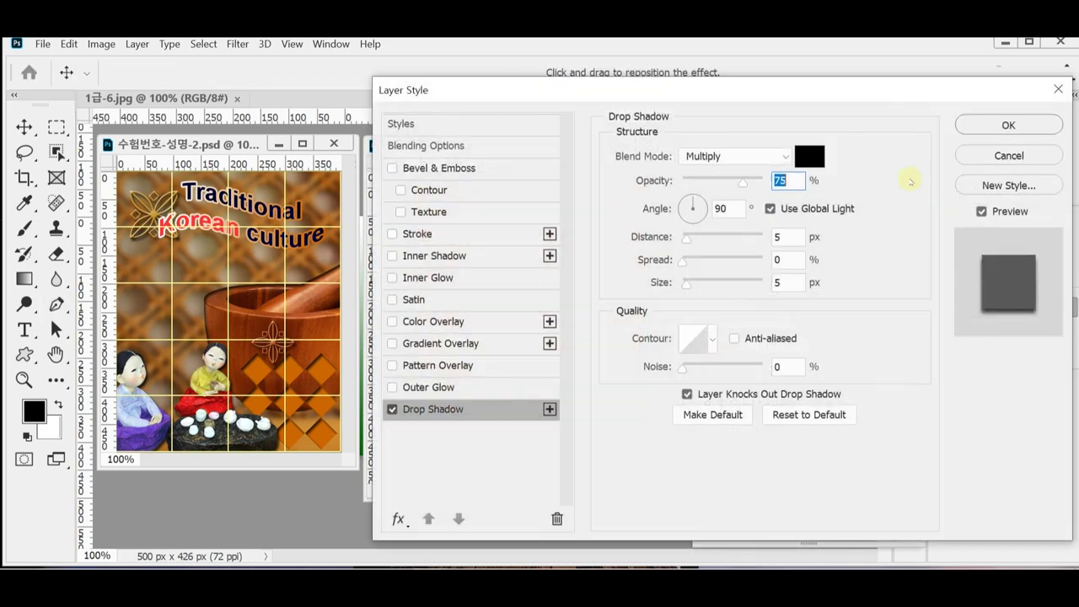
pyautogui.doubleClick(722, 208)
pyautogui.write('1')
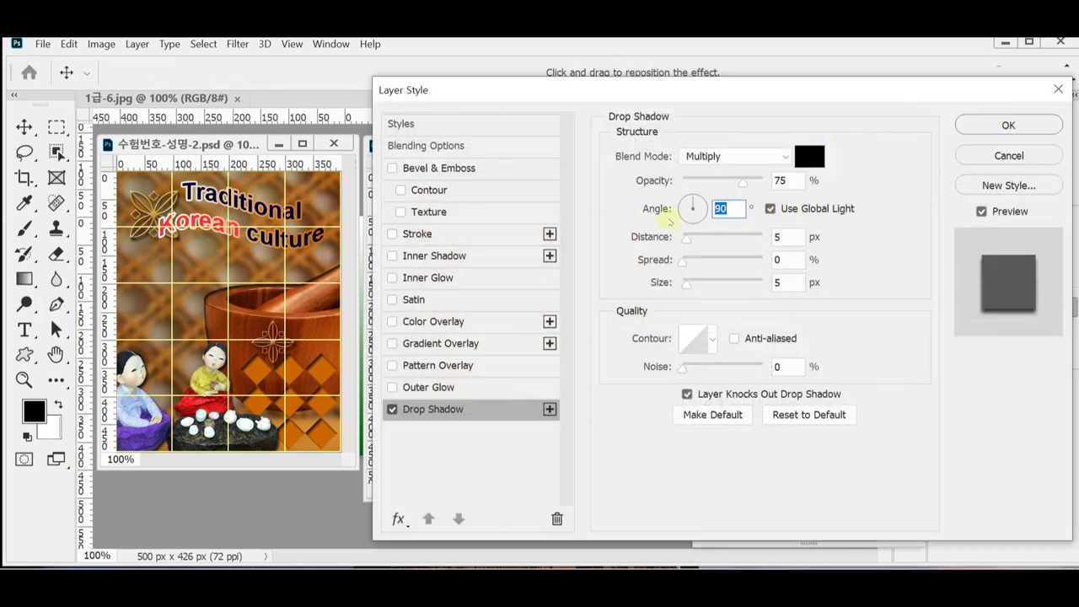
pyautogui.write('20')
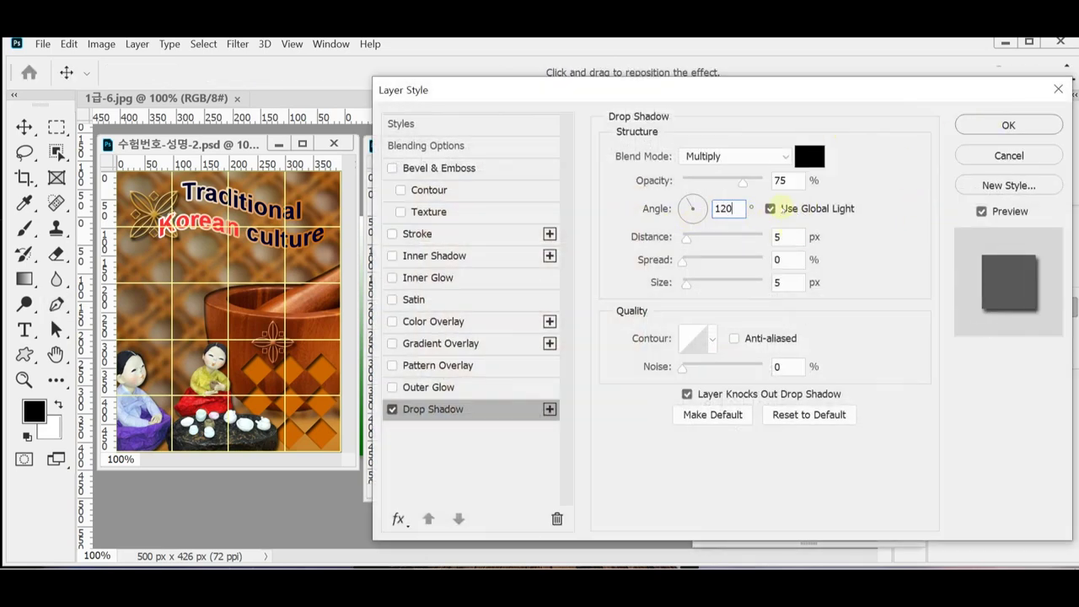
pyautogui.press('Return')
pyautogui.click(1009, 126)
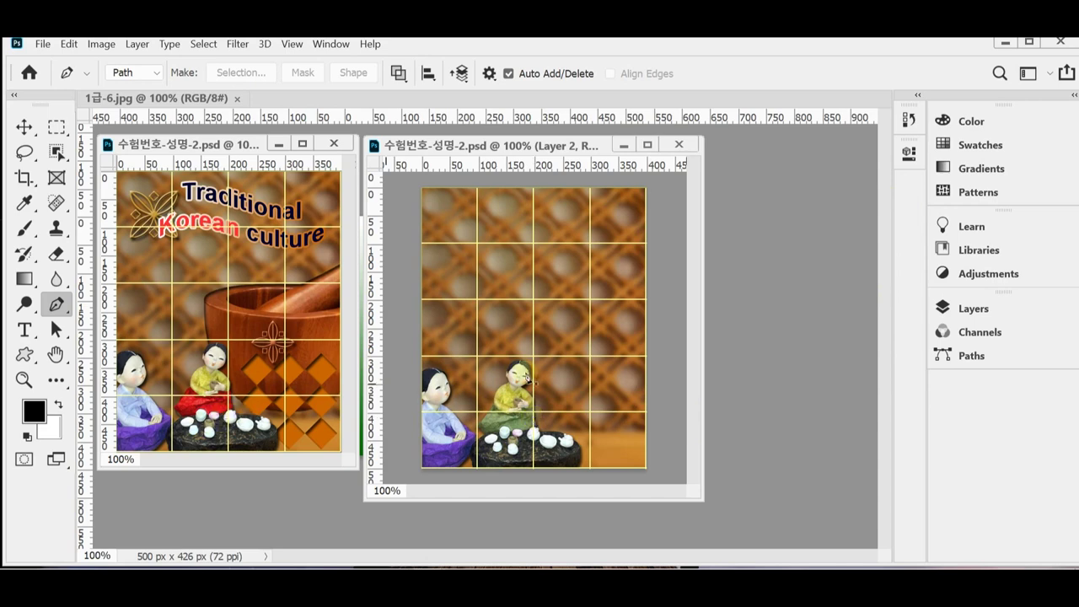
# Load the outline of Layer 2's dolls and table as a selection.
pyautogui.keyDown('ctrl'); pyautogui.click(549, 422); pyautogui.keyUp('ctrl')
pyautogui.keyDown('ctrl'); pyautogui.click(603, 397); pyautogui.keyUp('ctrl')
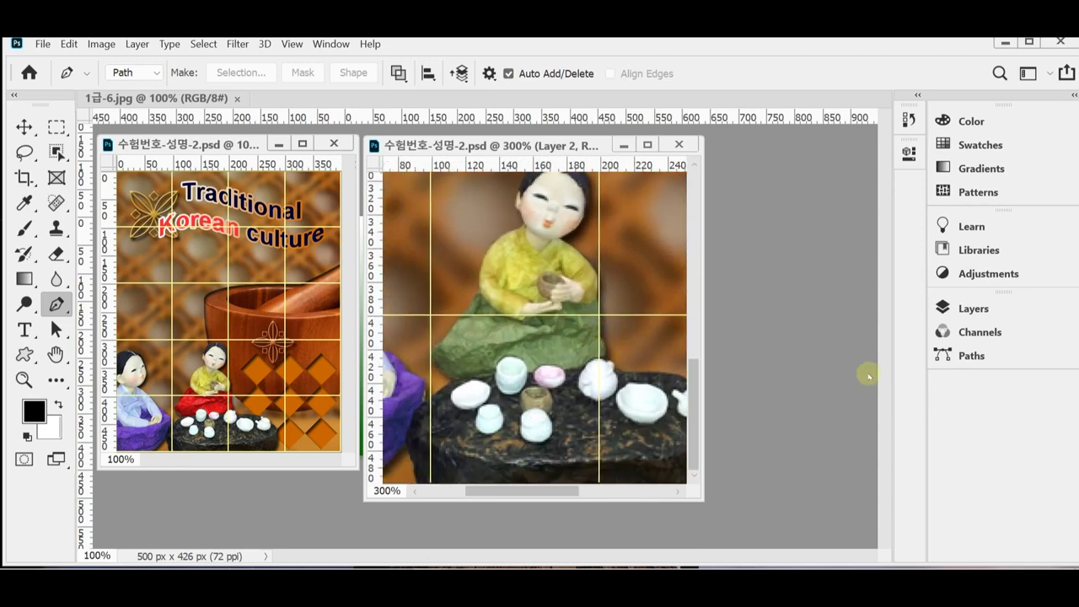
pyautogui.click(961, 310)
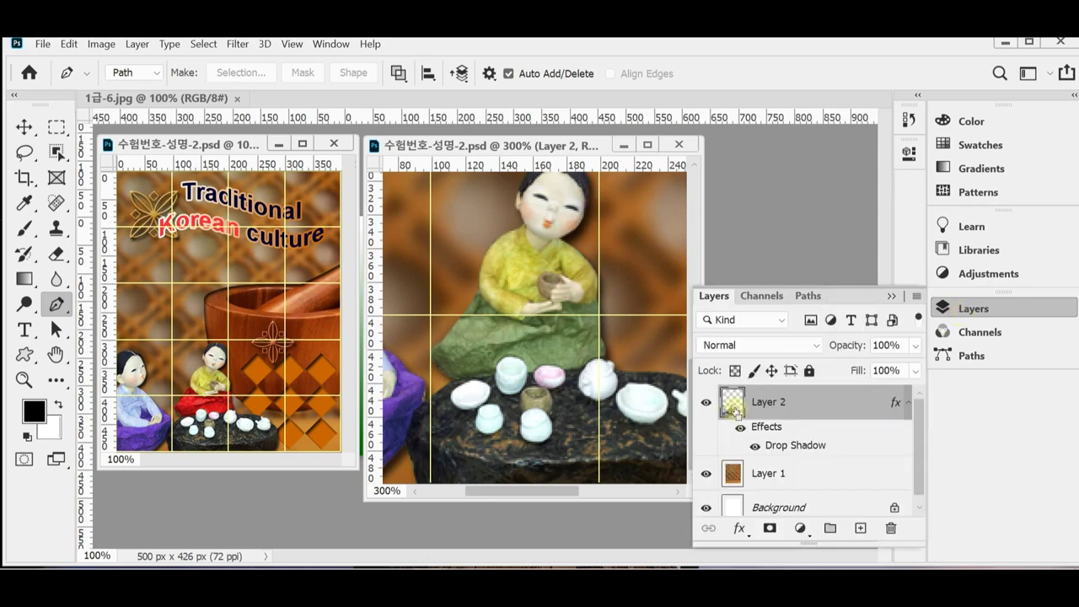
pyautogui.keyDown('ctrl'); pyautogui.click(733, 404); pyautogui.keyUp('ctrl')
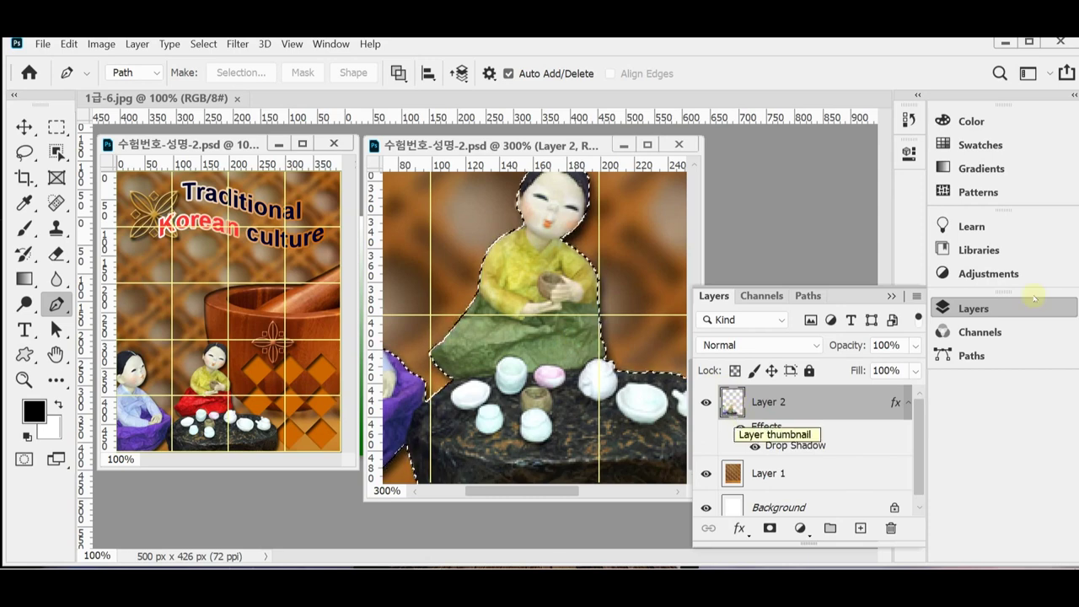
pyautogui.click(974, 309)
pyautogui.scroll(-1, 638, 345)
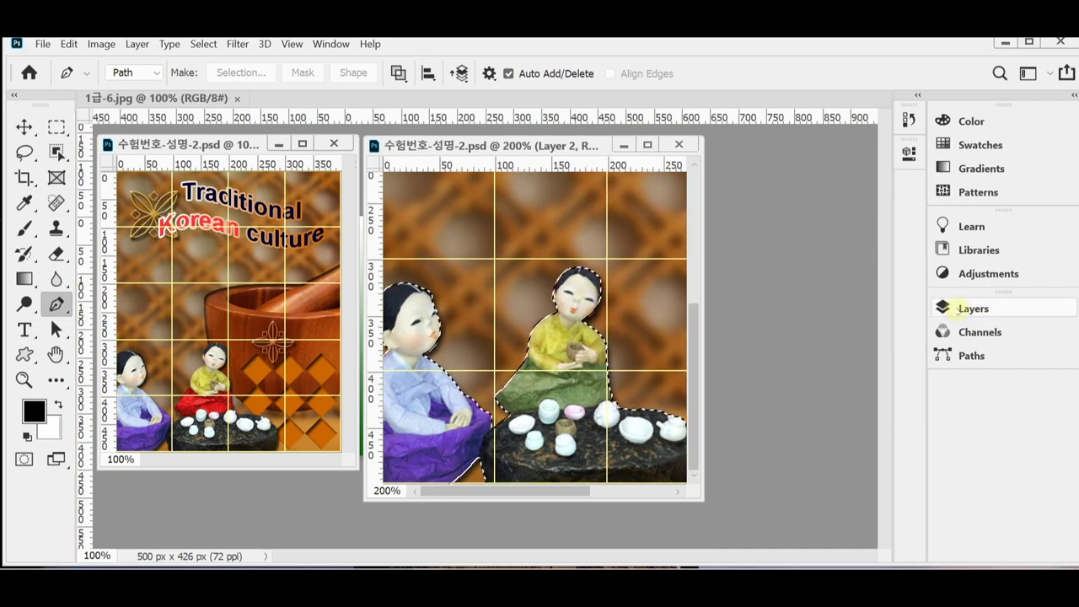
pyautogui.click(974, 310)
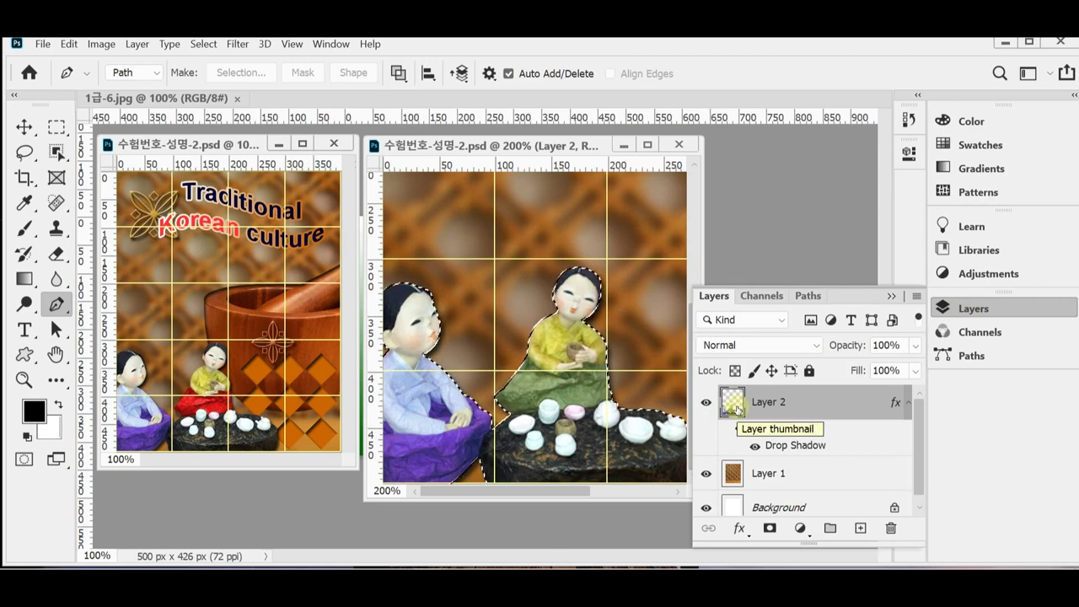
pyautogui.click(628, 388)
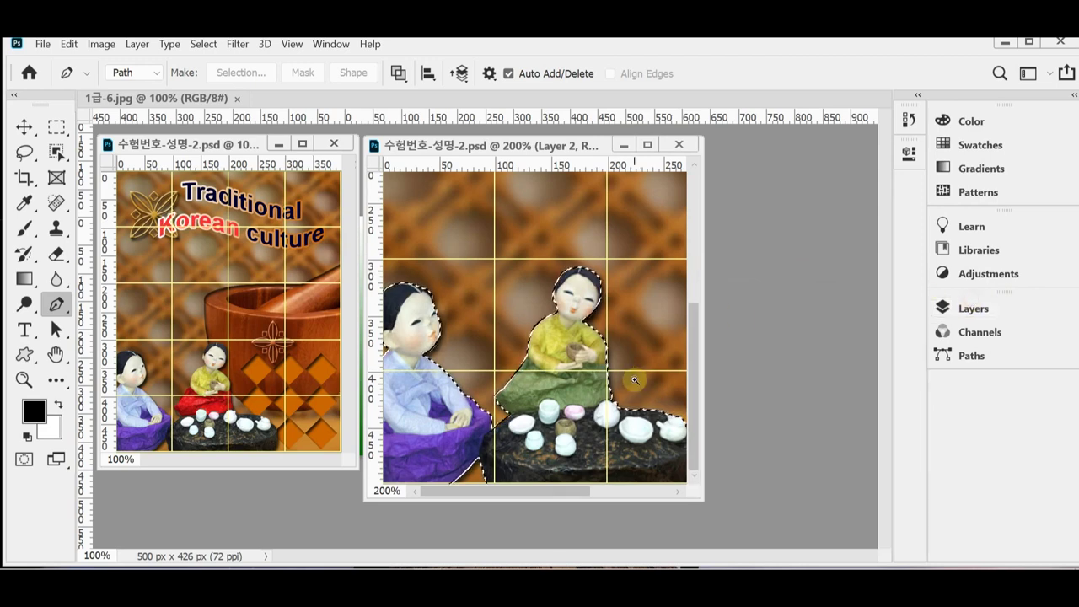
# Reduce the selection to the seated doll's green skirt by tracing it with the Polygonal Lasso in intersect mode, and show the layers.
pyautogui.scroll(1, 618, 393)
pyautogui.scroll(1, 618, 392)
pyautogui.scroll(-2, 617, 371)
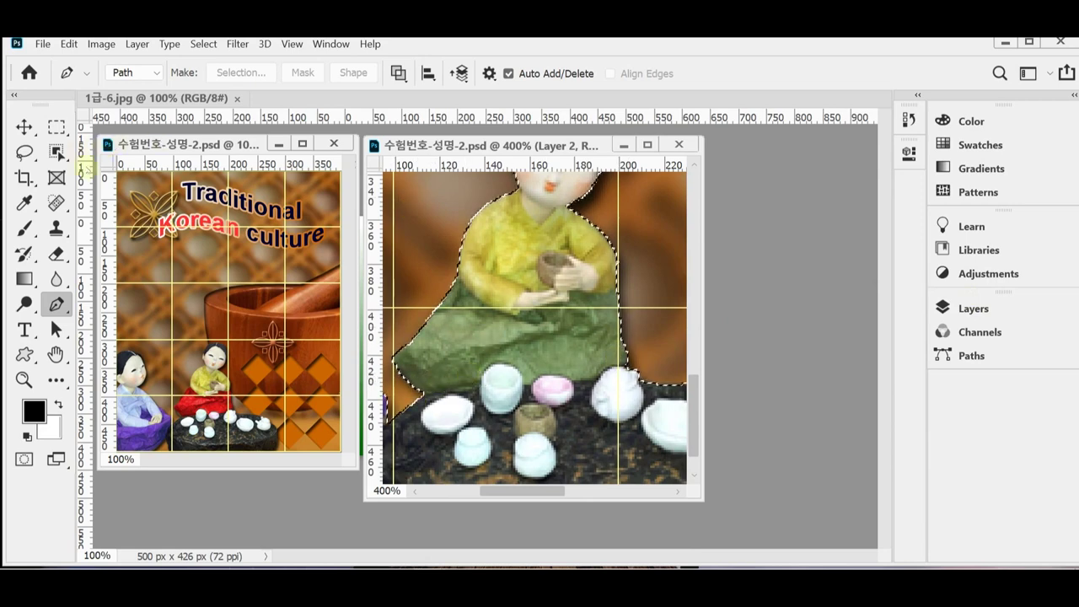
pyautogui.click(24, 152)
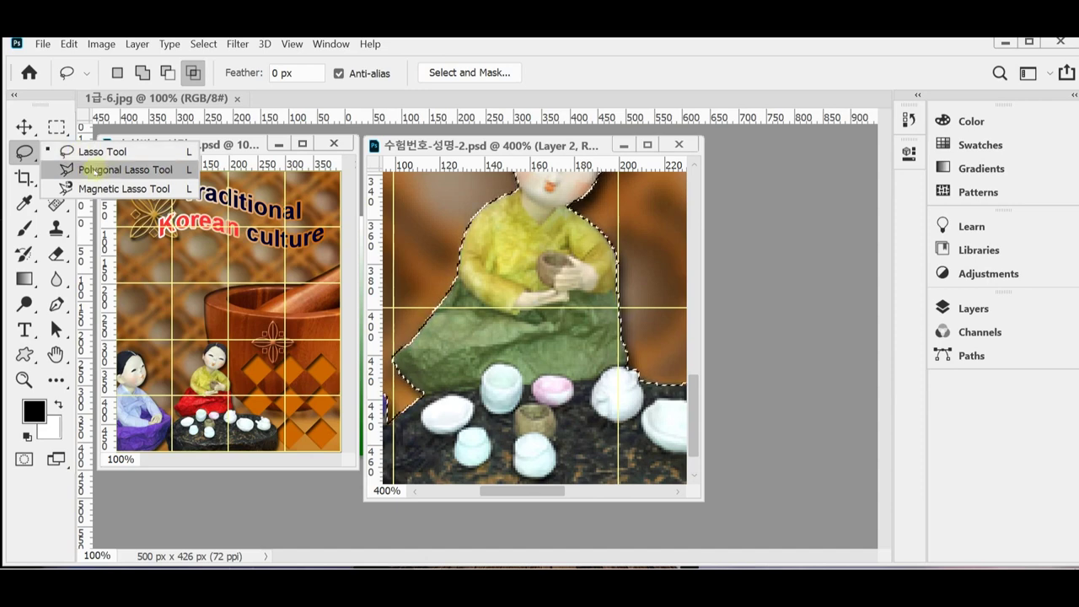
pyautogui.click(93, 169)
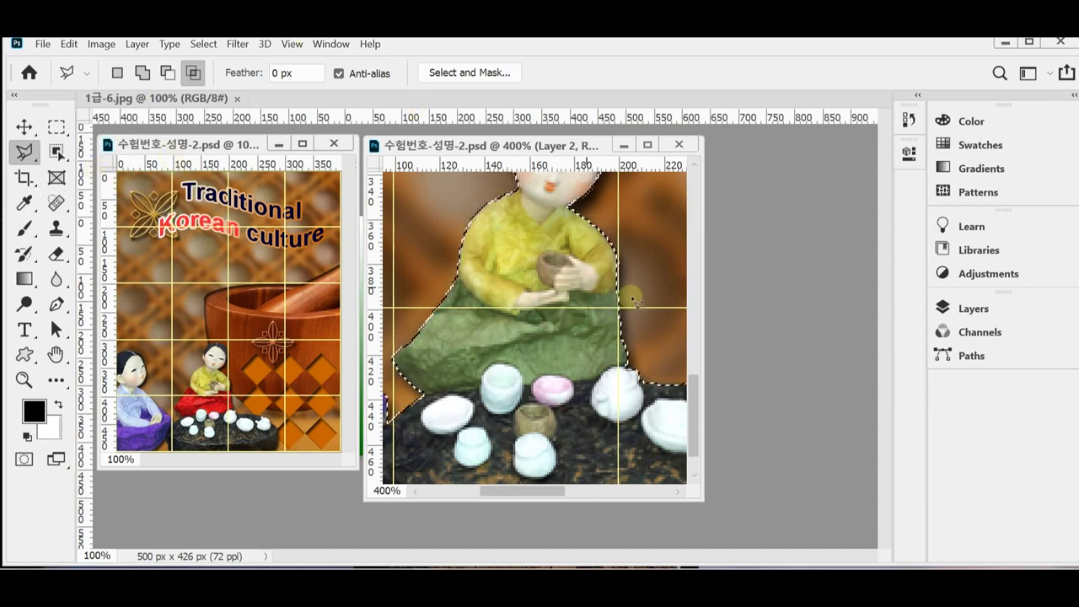
pyautogui.moveTo(705, 360); pyautogui.dragTo(792, 357)
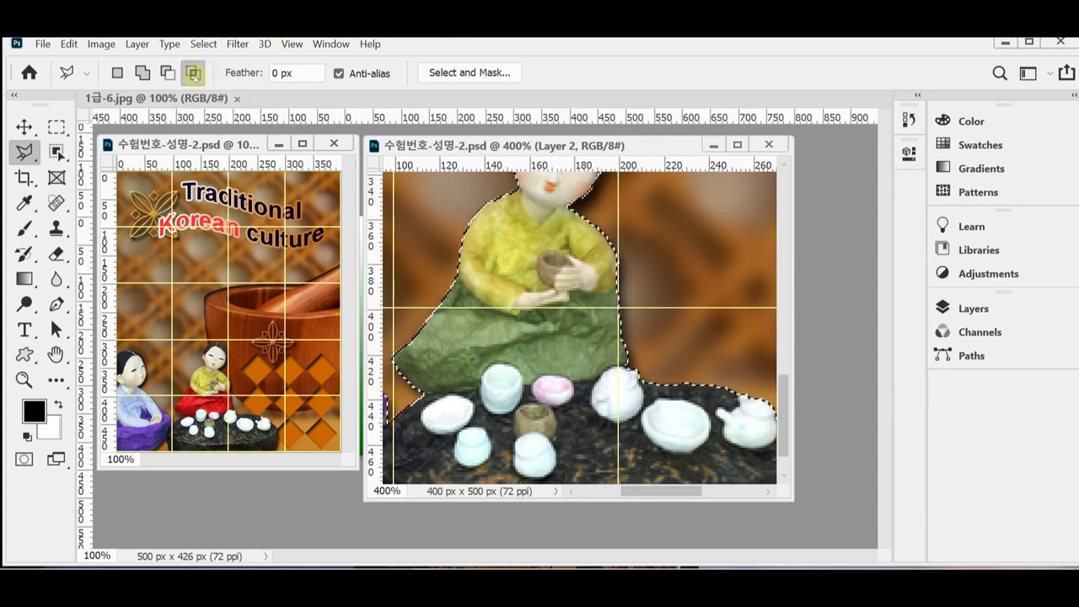
pyautogui.click(193, 74)
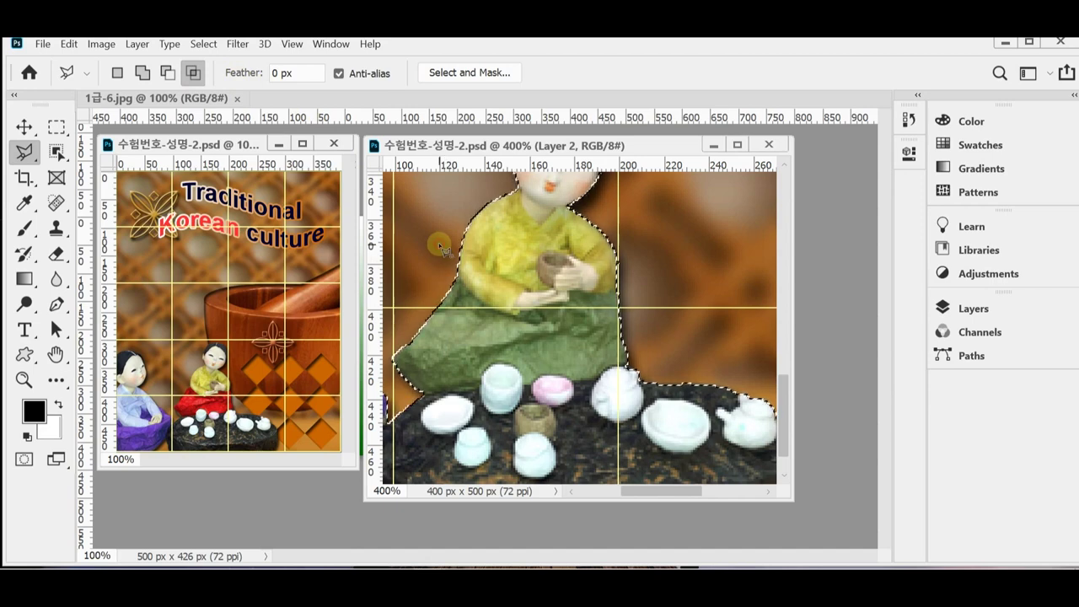
pyautogui.click(523, 314)
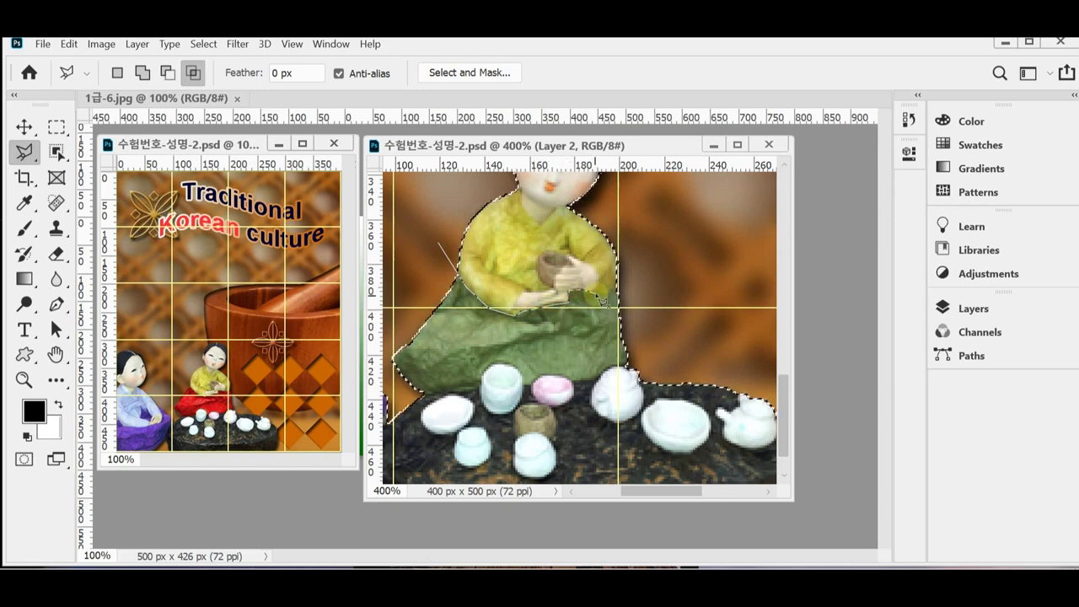
pyautogui.click(643, 267)
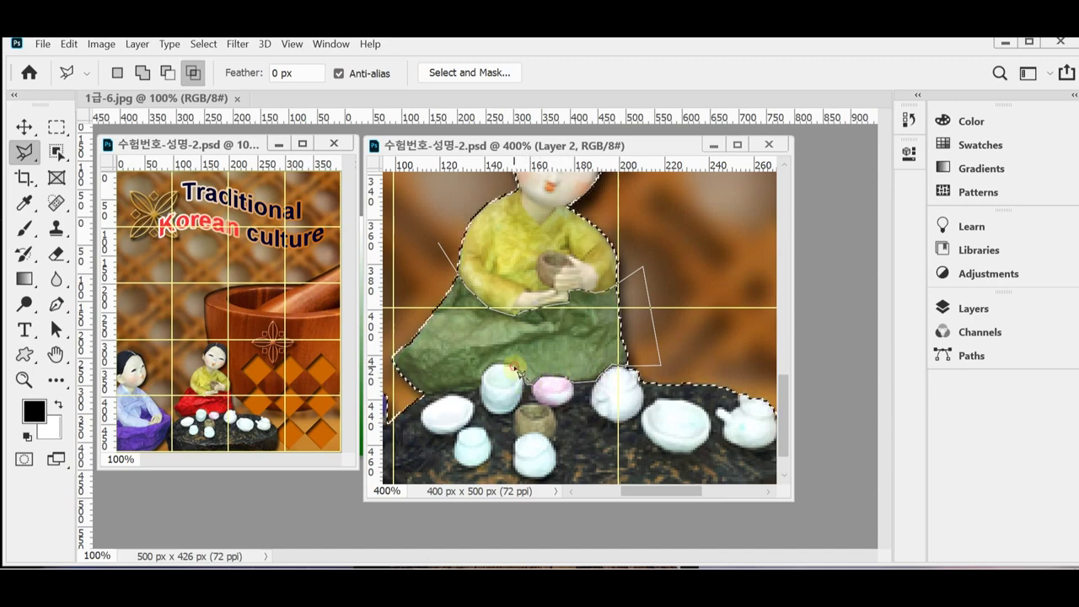
pyautogui.click(477, 389)
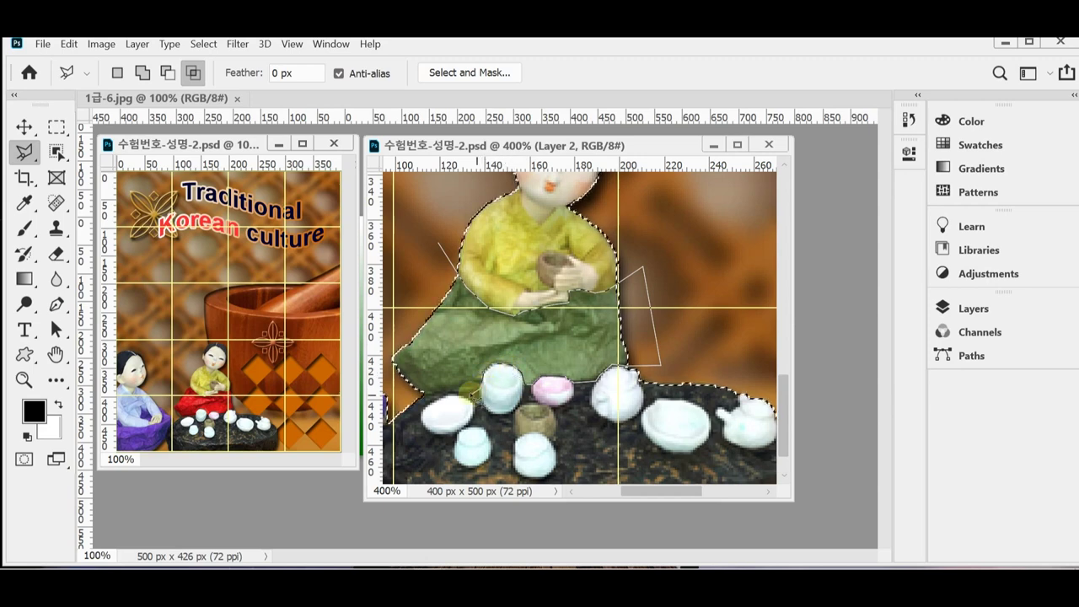
pyautogui.click(389, 419)
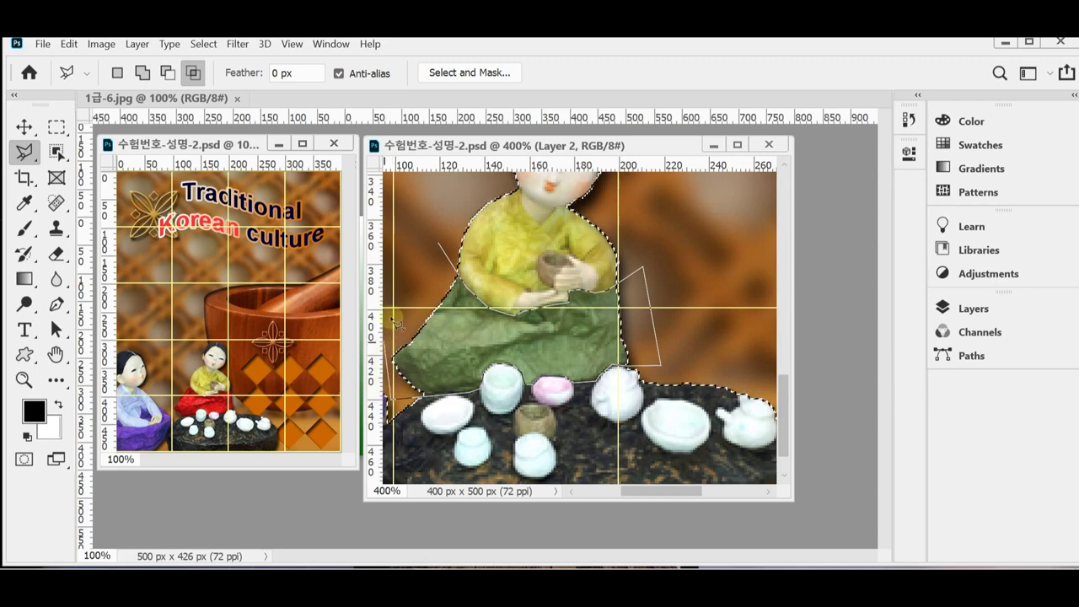
pyautogui.click(413, 247)
pyautogui.scroll(-1, 656, 388)
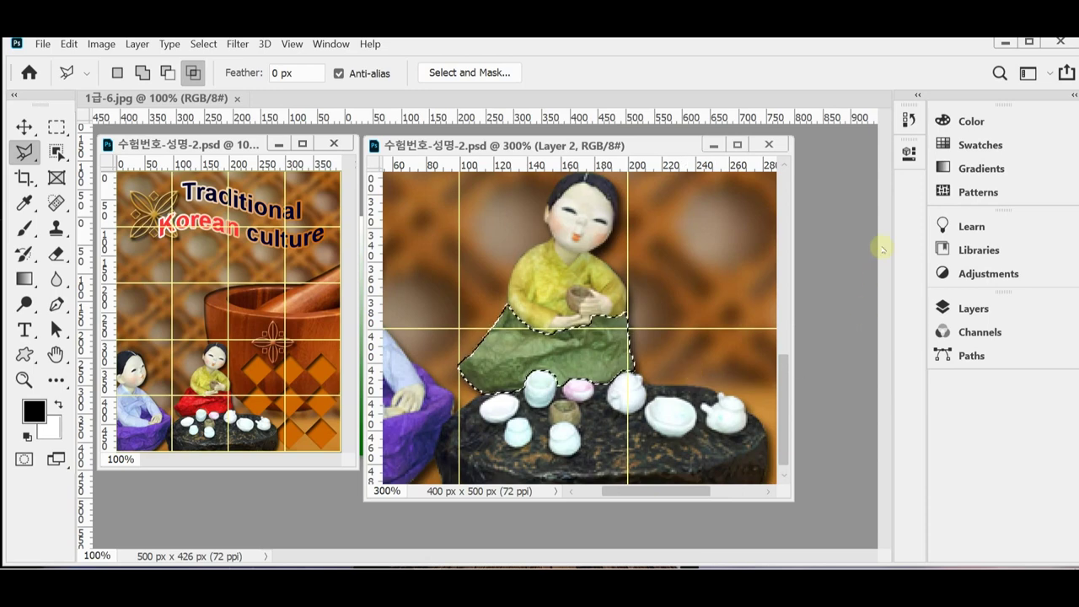
pyautogui.click(993, 310)
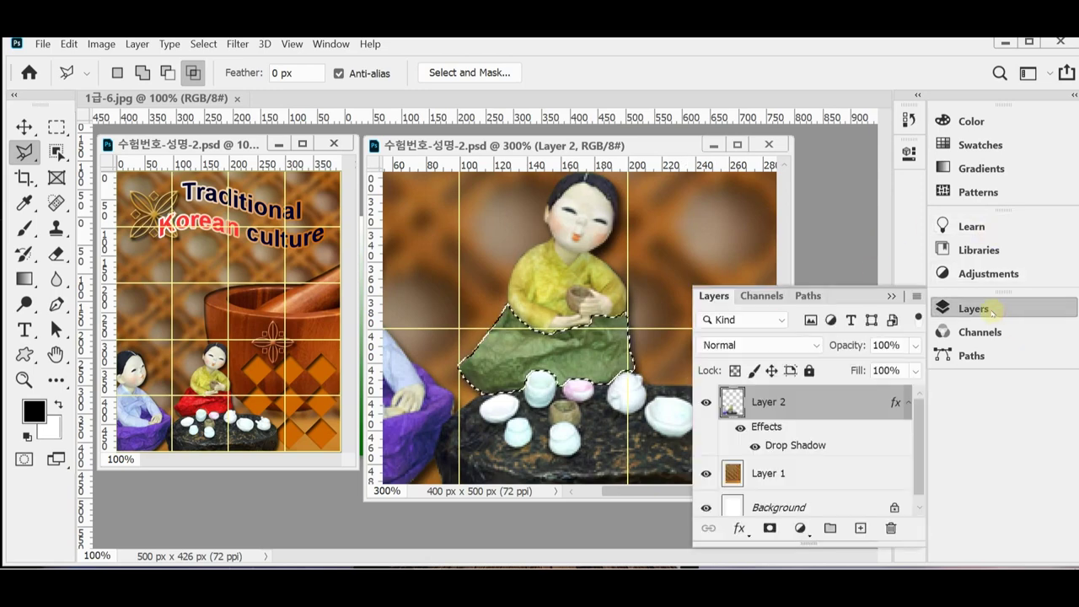
# Add a Hue/Saturation adjustment to the selected skirt with Colorize enabled, Hue 0 and Saturation 80, turning it red.
pyautogui.click(800, 529)
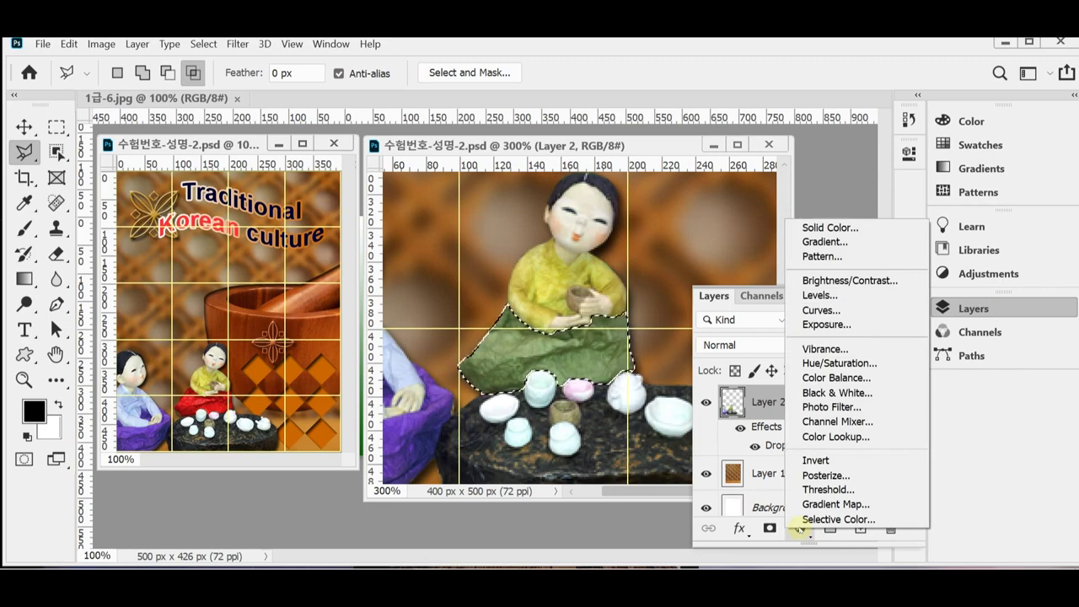
pyautogui.click(840, 363)
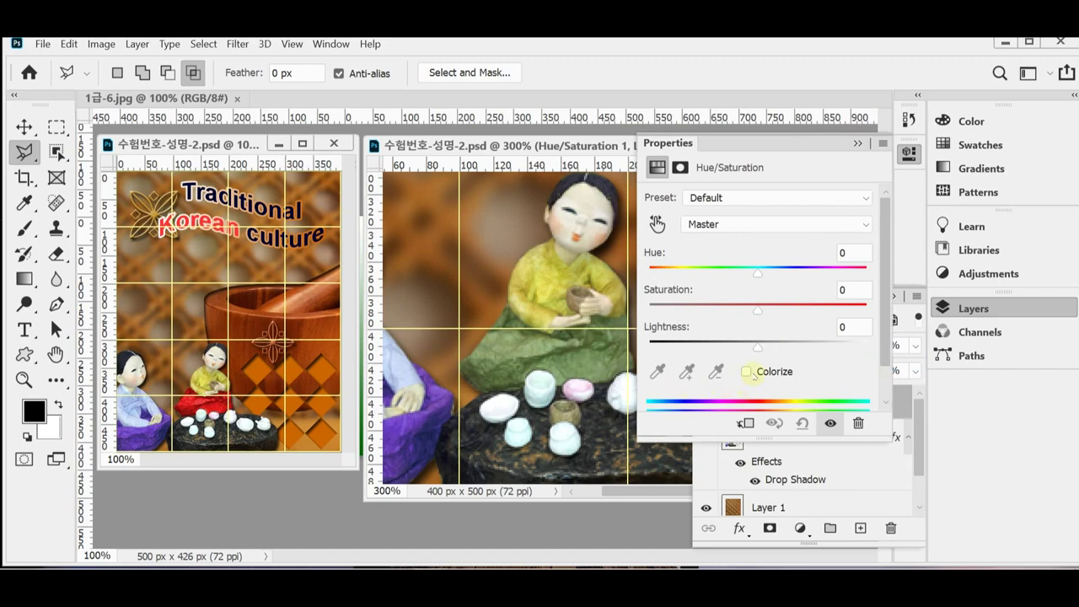
pyautogui.click(747, 372)
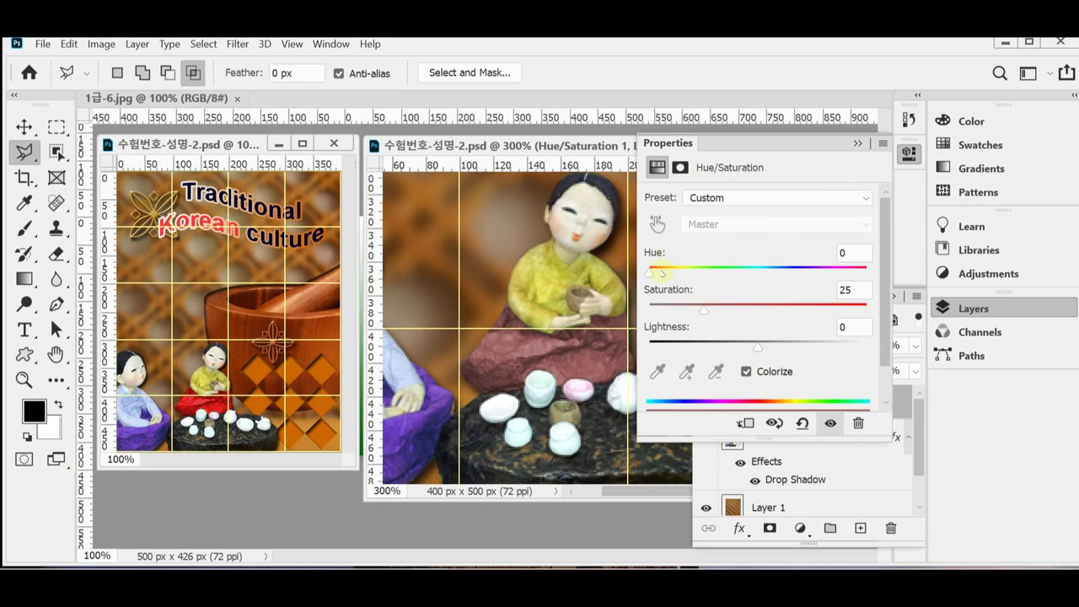
pyautogui.moveTo(704, 312); pyautogui.dragTo(824, 311)
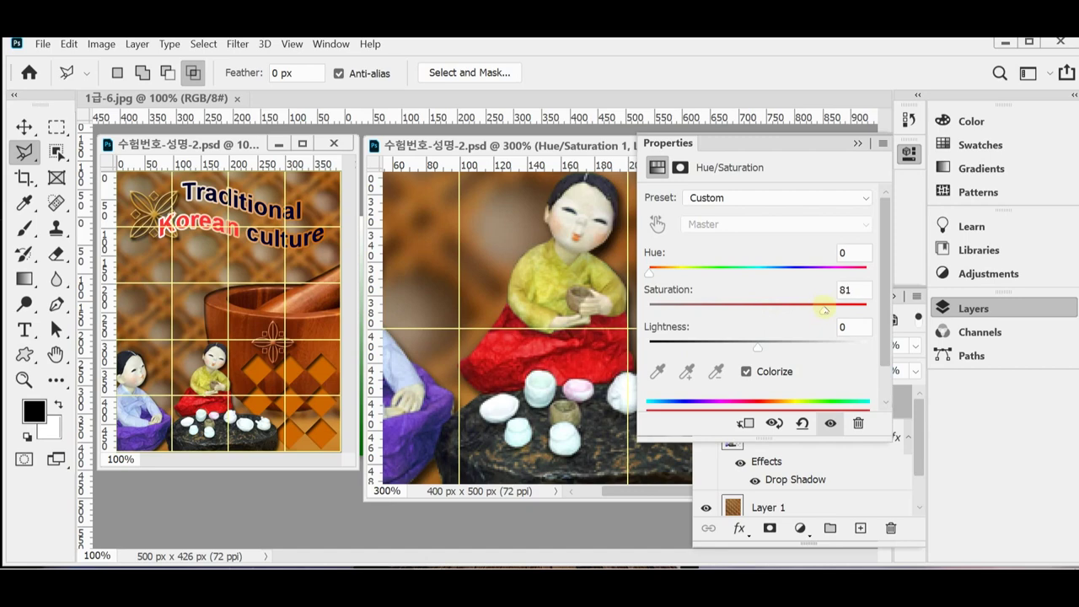
pyautogui.click(845, 290)
pyautogui.write('80')
pyautogui.click(976, 308)
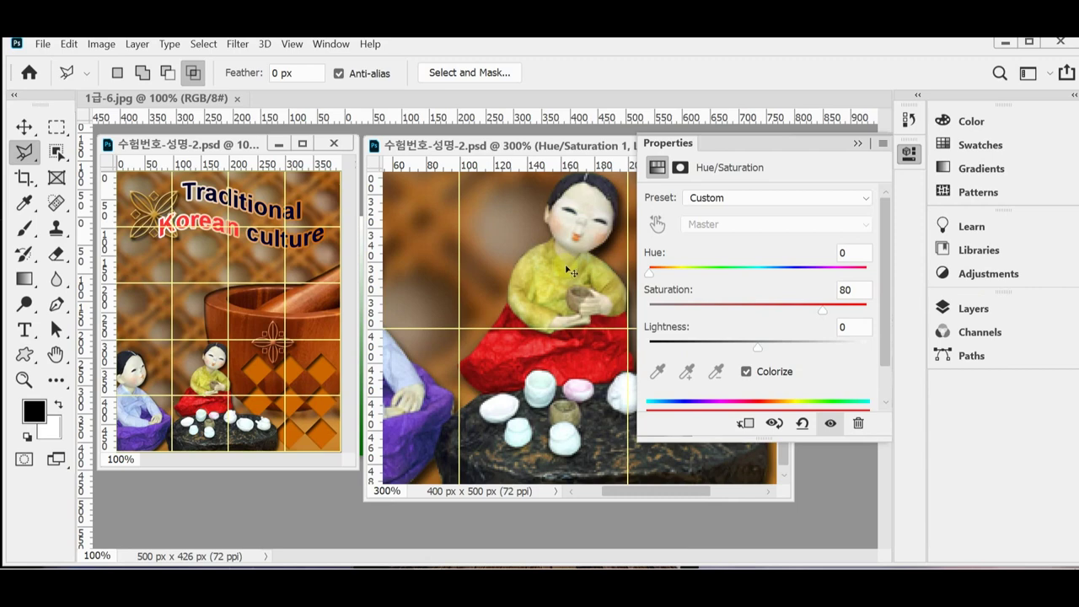
pyautogui.click(909, 155)
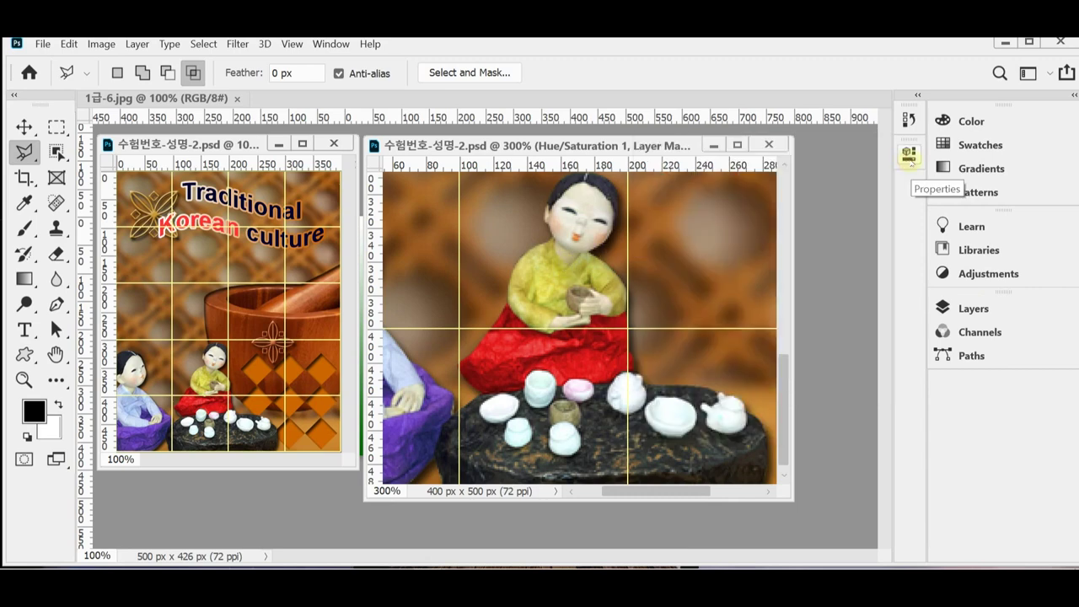
pyautogui.scroll(1, 497, 261)
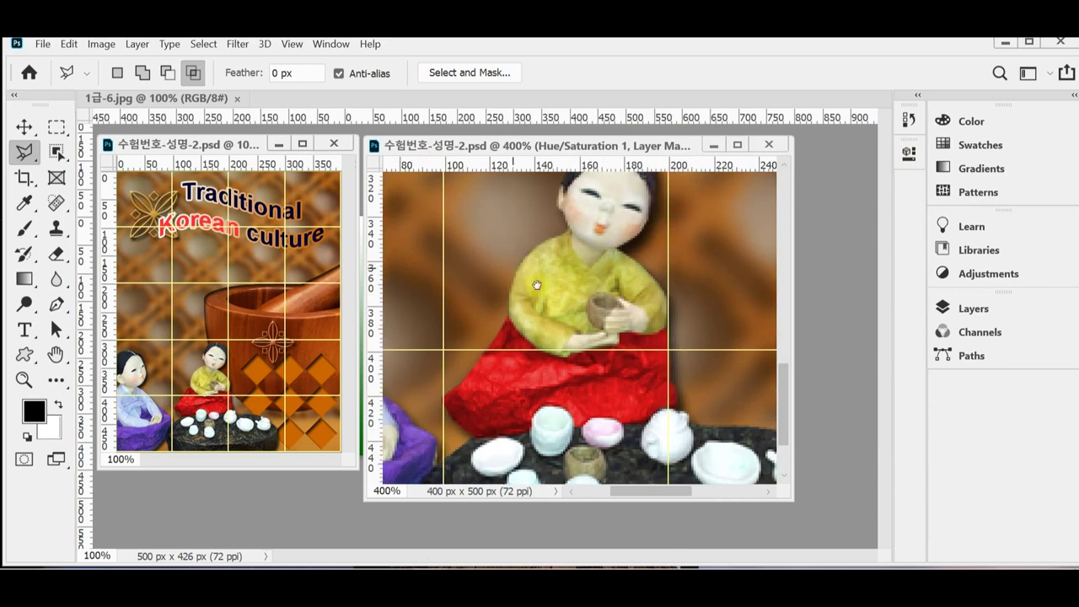
pyautogui.scroll(-2, 536, 285)
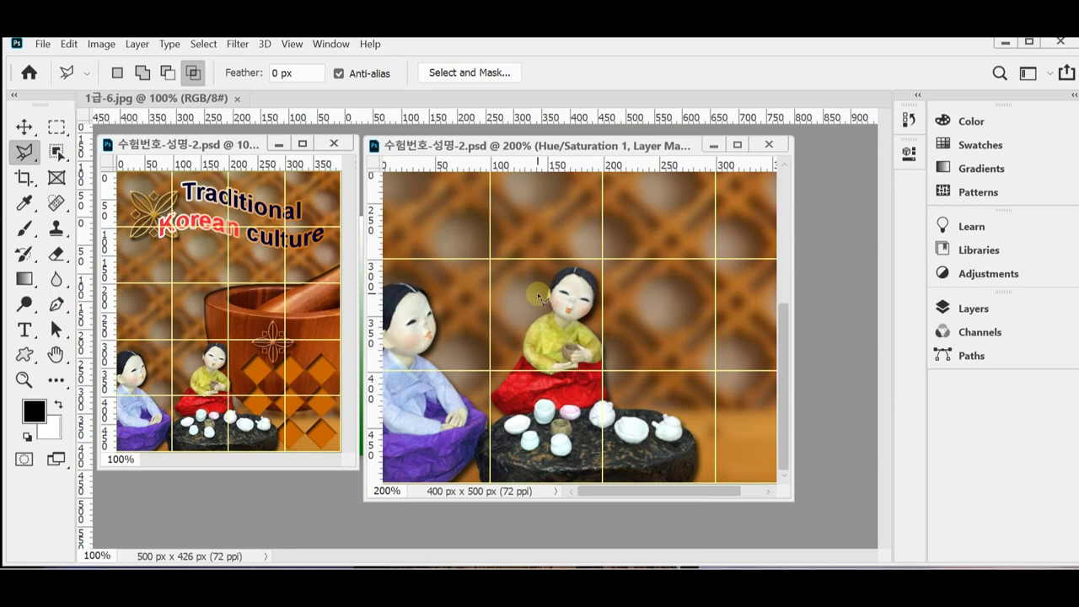
# Float 1급-6.jpg in its own enlarged window and select the wooden mortar and pestle with the Object Selection tool.
pyautogui.moveTo(127, 99); pyautogui.dragTo(439, 152)
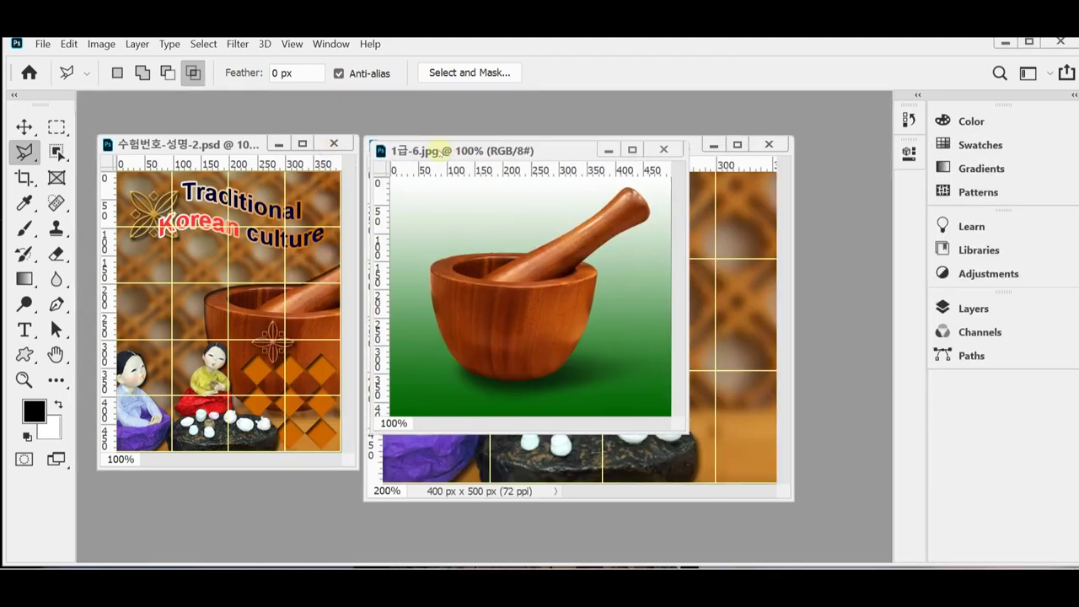
pyautogui.moveTo(688, 434); pyautogui.dragTo(756, 467)
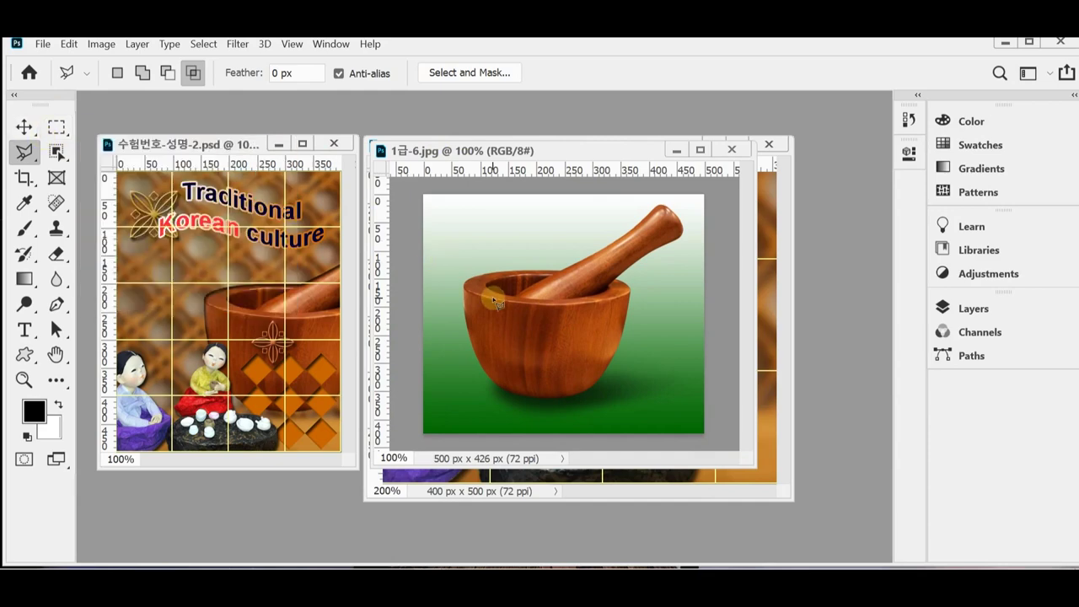
pyautogui.click(56, 152)
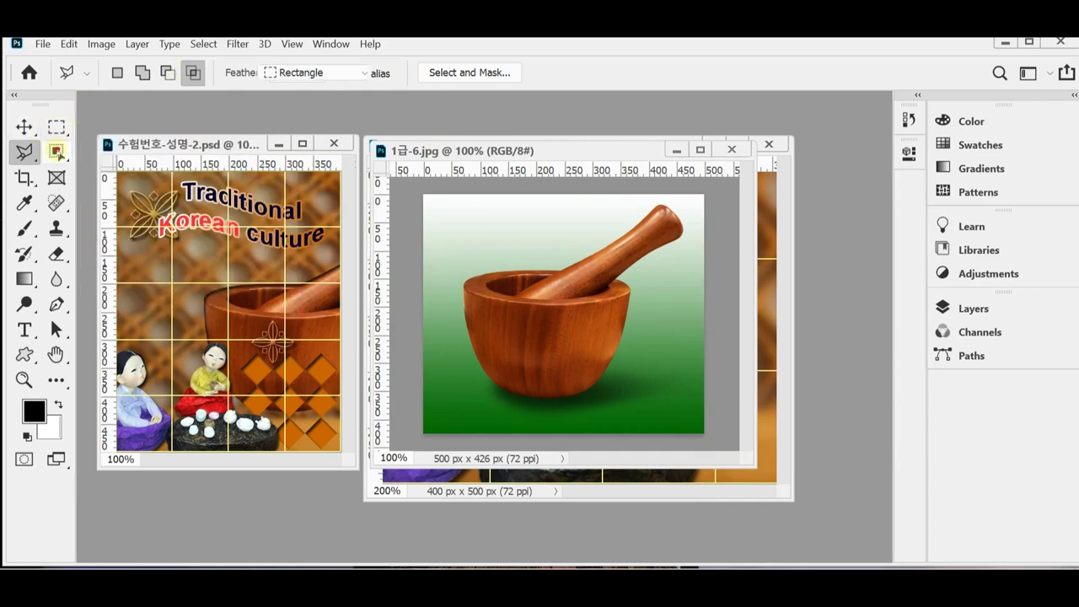
pyautogui.rightClick(56, 152)
pyautogui.click(119, 153)
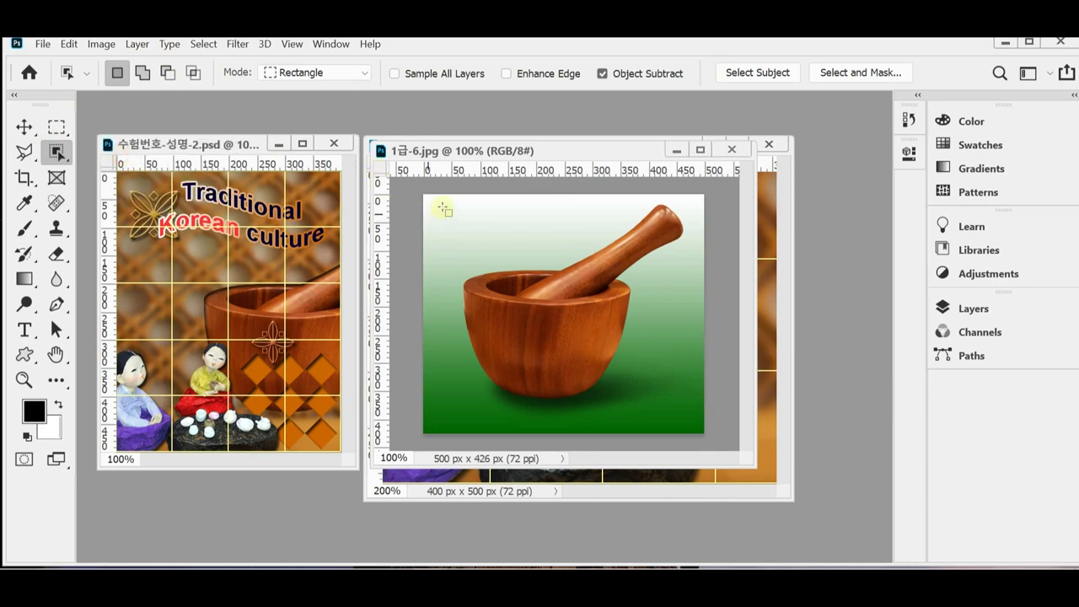
pyautogui.moveTo(436, 200); pyautogui.dragTo(699, 419)
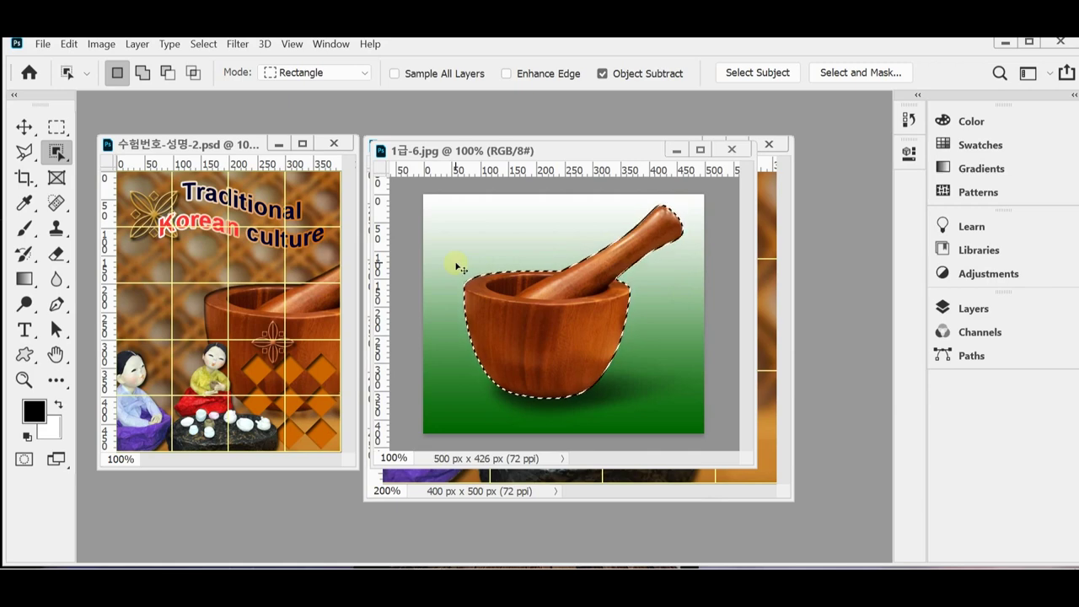
# Copy the mortar and pestle into the doll composition and move it to about X 338 px, Y 255.5 px at 100% scale.
pyautogui.hotkey('ctrl', 'Tab')
pyautogui.keyDown('alt'); pyautogui.click(644, 330); pyautogui.keyUp('alt')
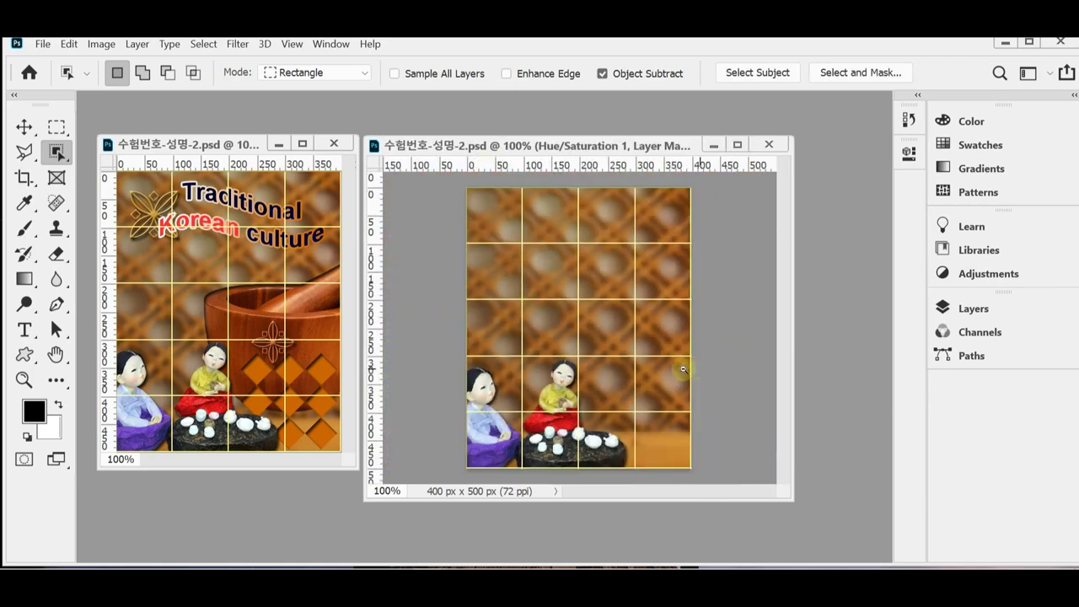
pyautogui.hotkey('ctrl', 'v')
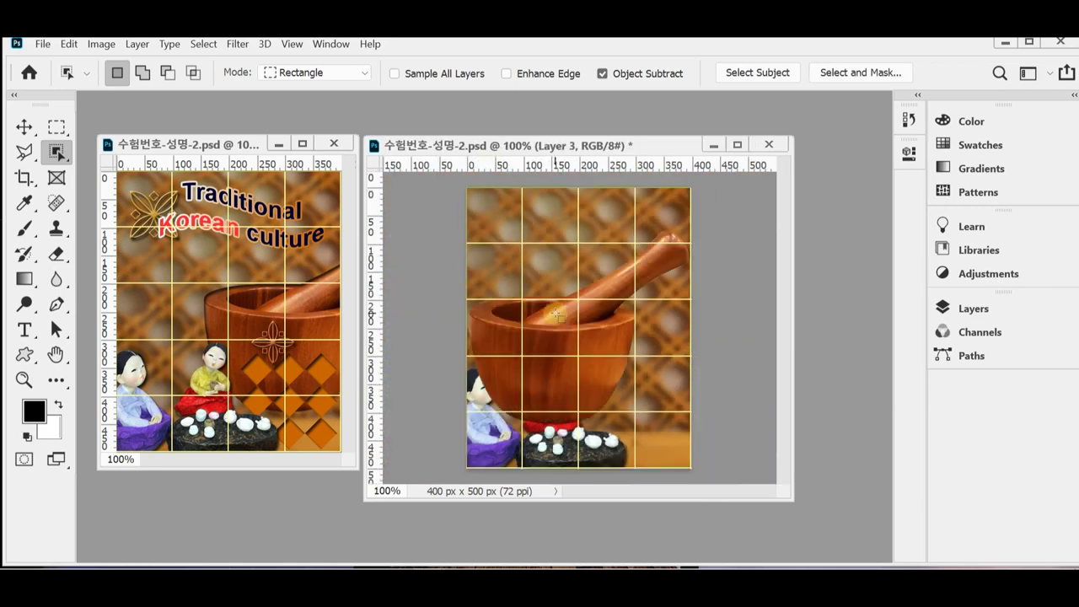
pyautogui.hotkey('ctrl', 't')
pyautogui.moveTo(558, 359); pyautogui.dragTo(633, 361)
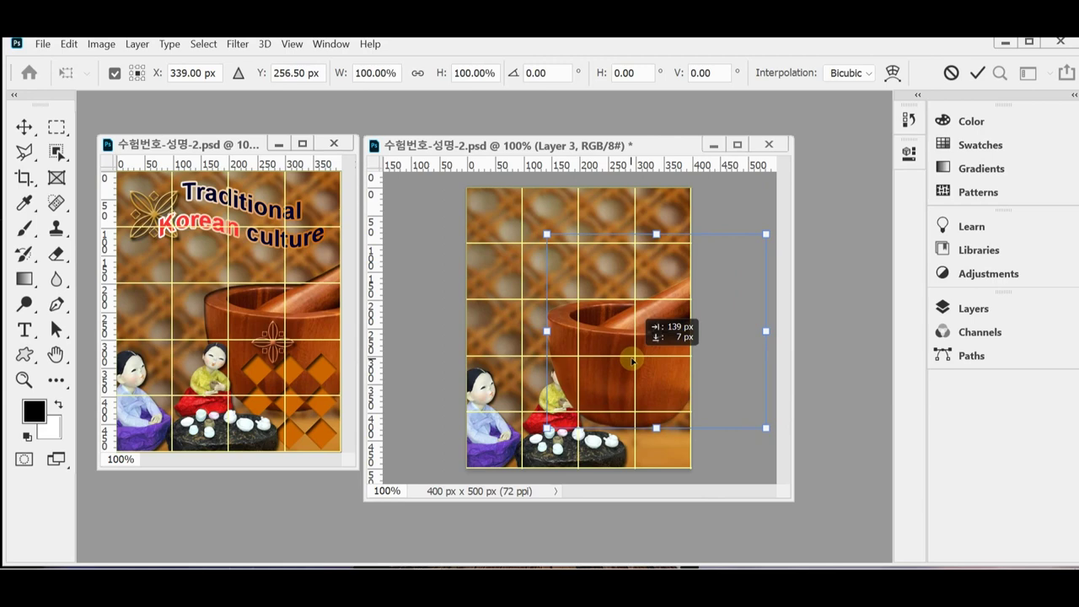
pyautogui.moveTo(633, 361); pyautogui.dragTo(631, 361)
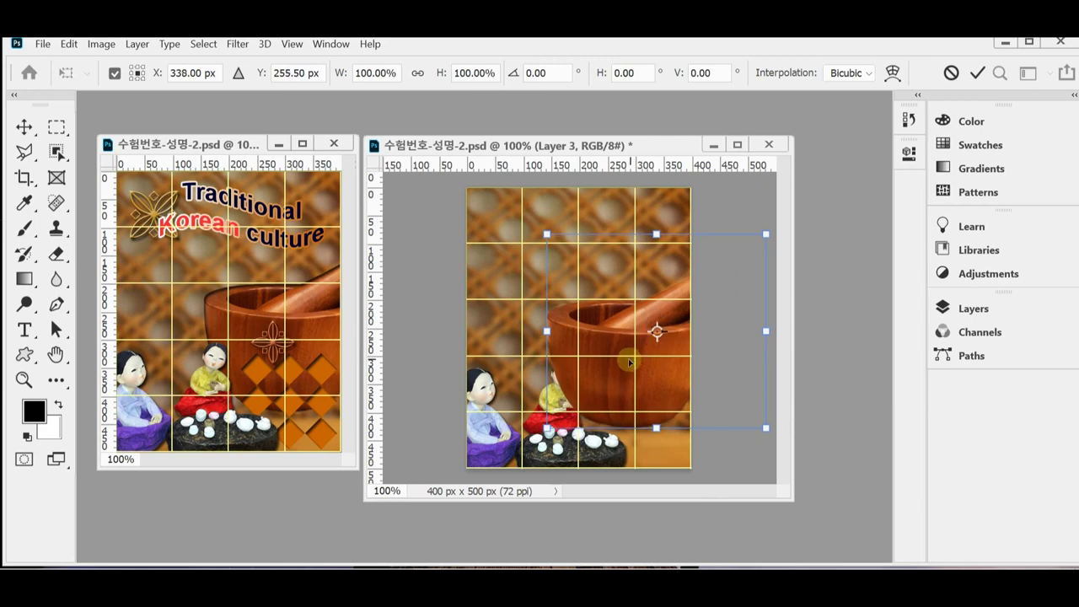
pyautogui.press('Return')
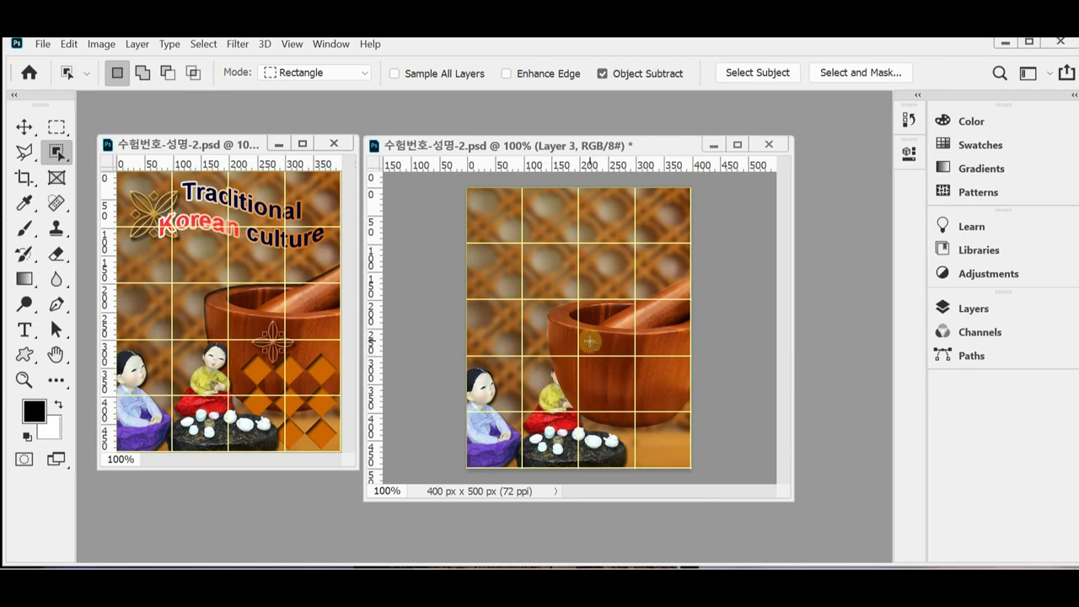
# Reorder the mortar's Layer 3 beneath the dolls' Layer 2 so the dolls and table sit in front of it.
pyautogui.click(969, 309)
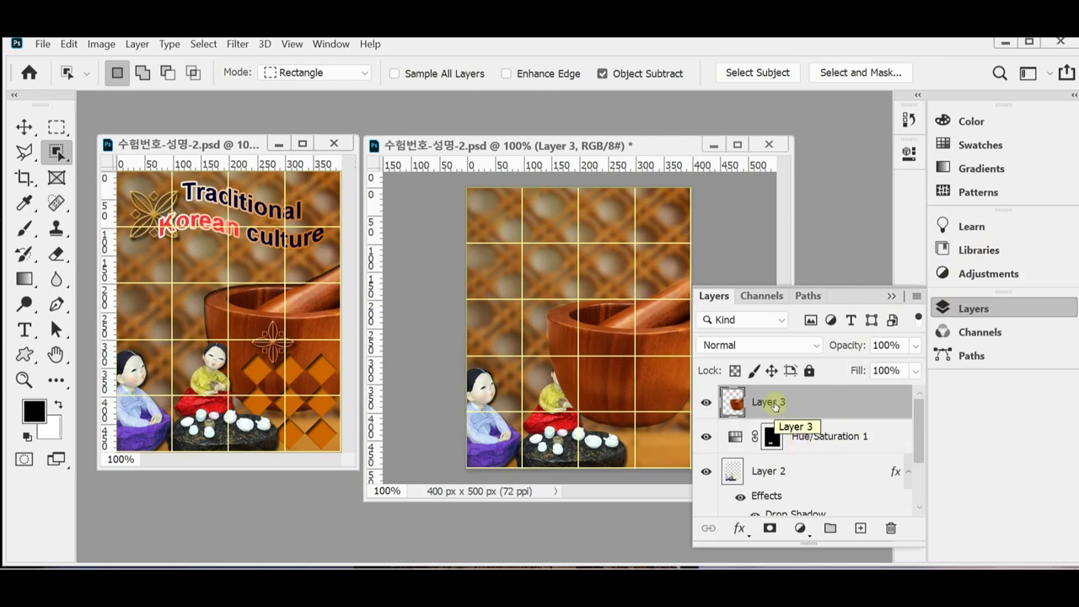
pyautogui.click(964, 307)
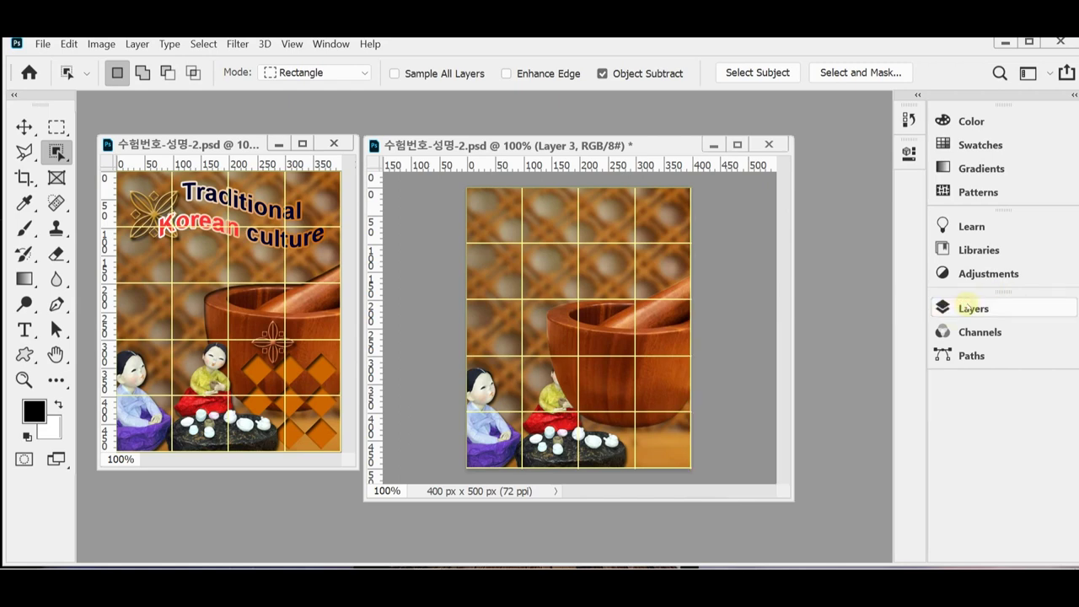
pyautogui.hotkey('ctrl', ']')
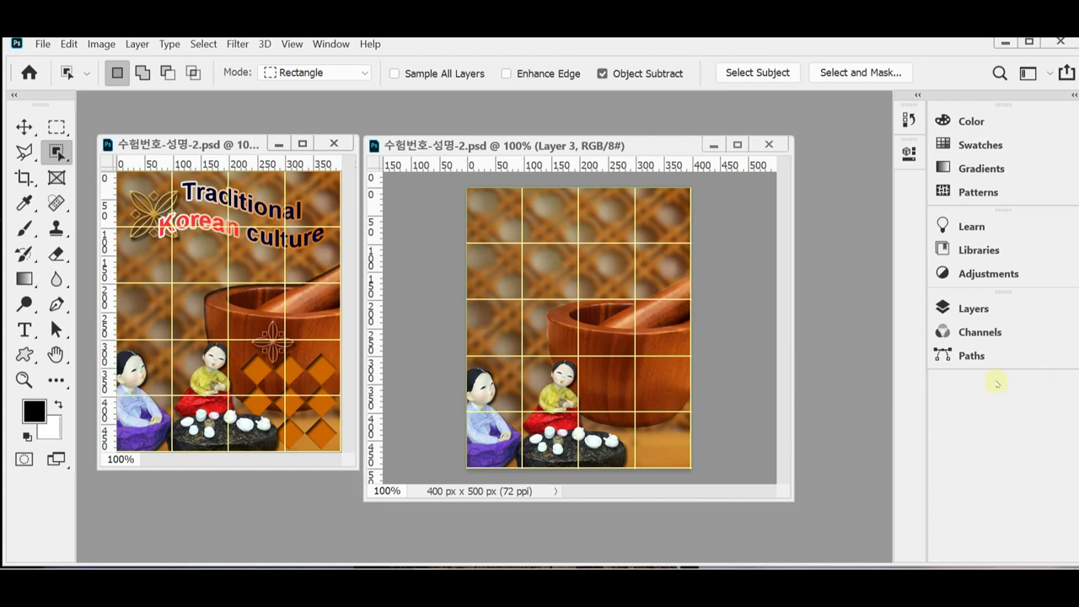
# Add an Inner Shadow effect to the mortar layer with a distance of 5 px and a size of 5 px.
pyautogui.click(973, 308)
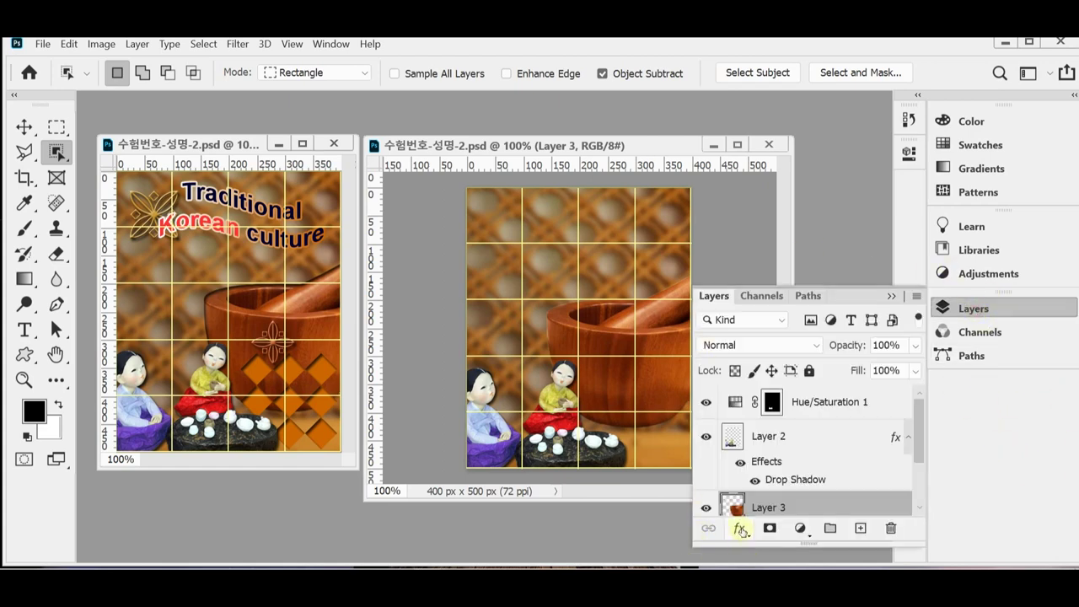
pyautogui.click(739, 529)
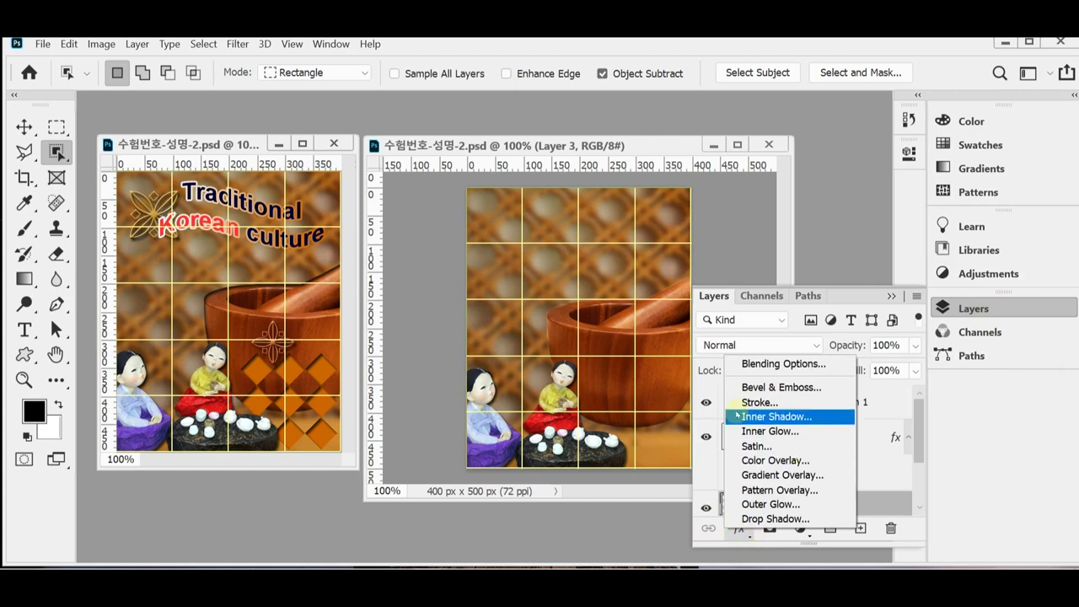
pyautogui.click(831, 416)
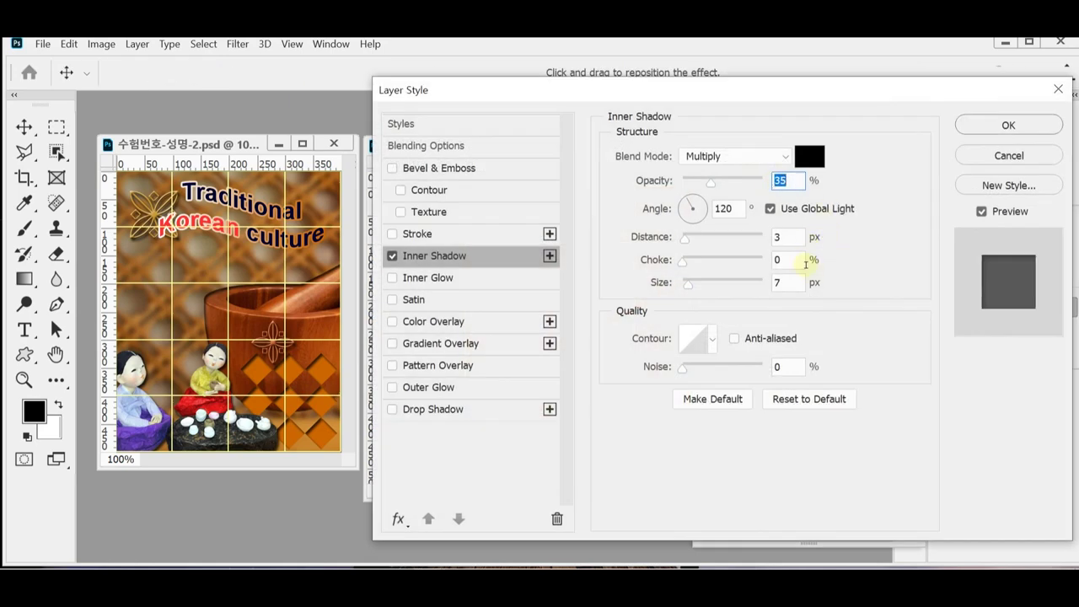
pyautogui.click(793, 236)
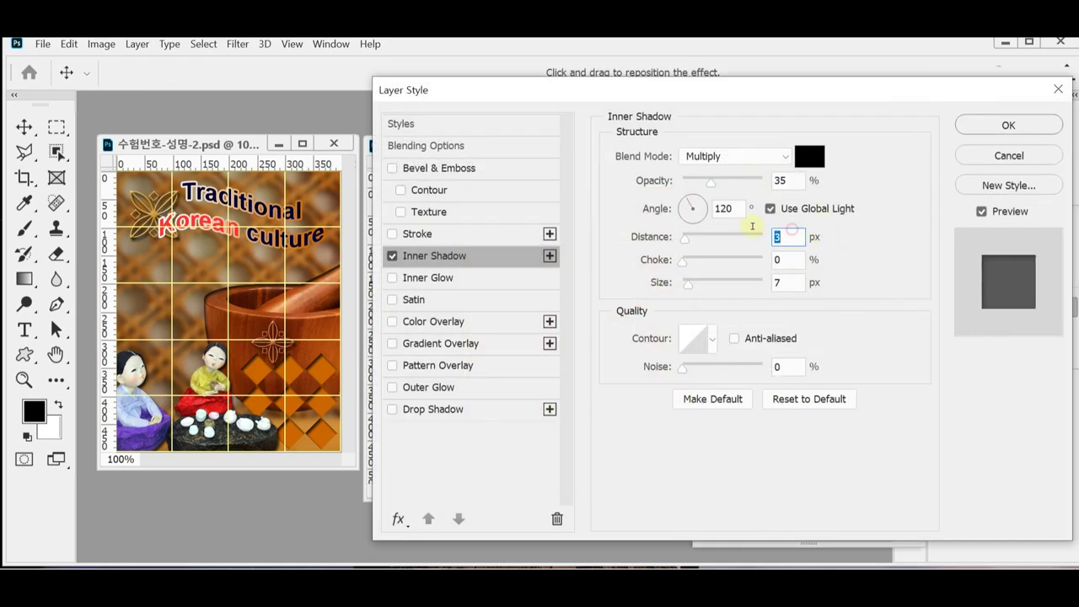
pyautogui.write('5')
pyautogui.click(788, 283)
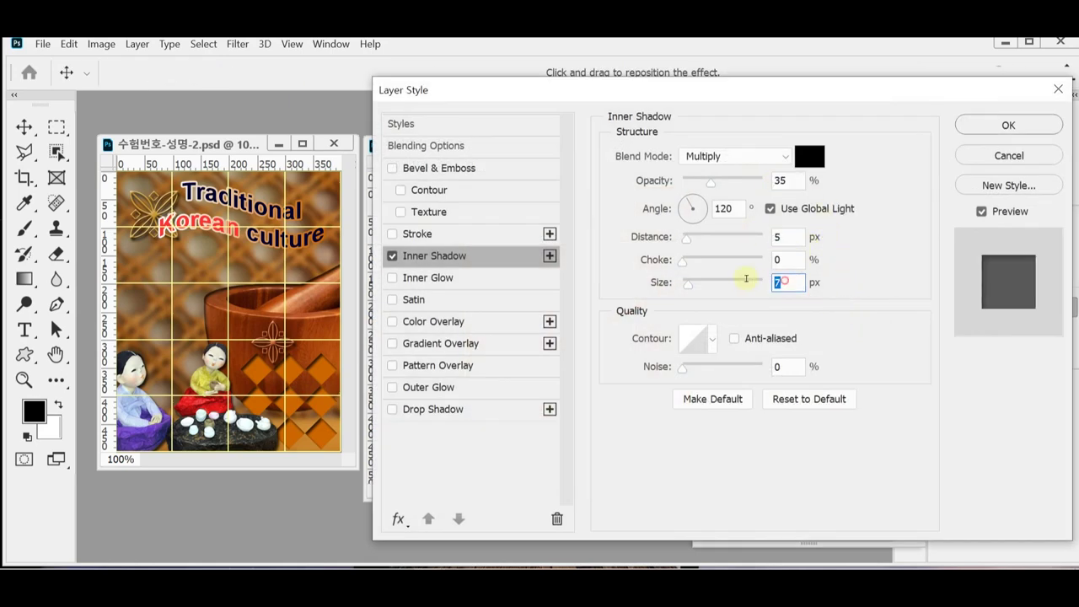
pyautogui.write('5')
pyautogui.click(995, 126)
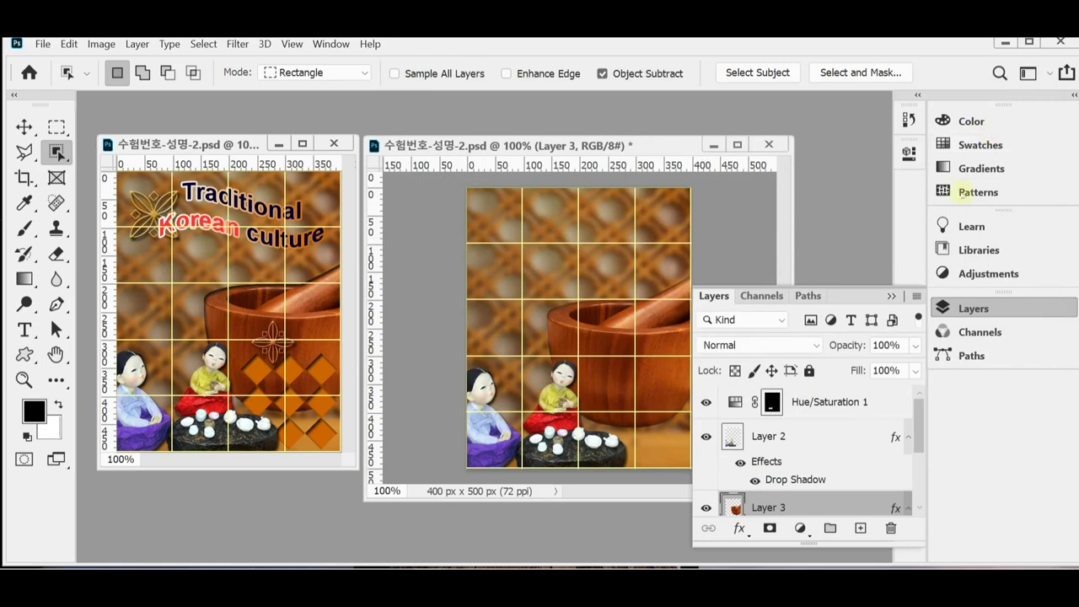
pyautogui.click(970, 308)
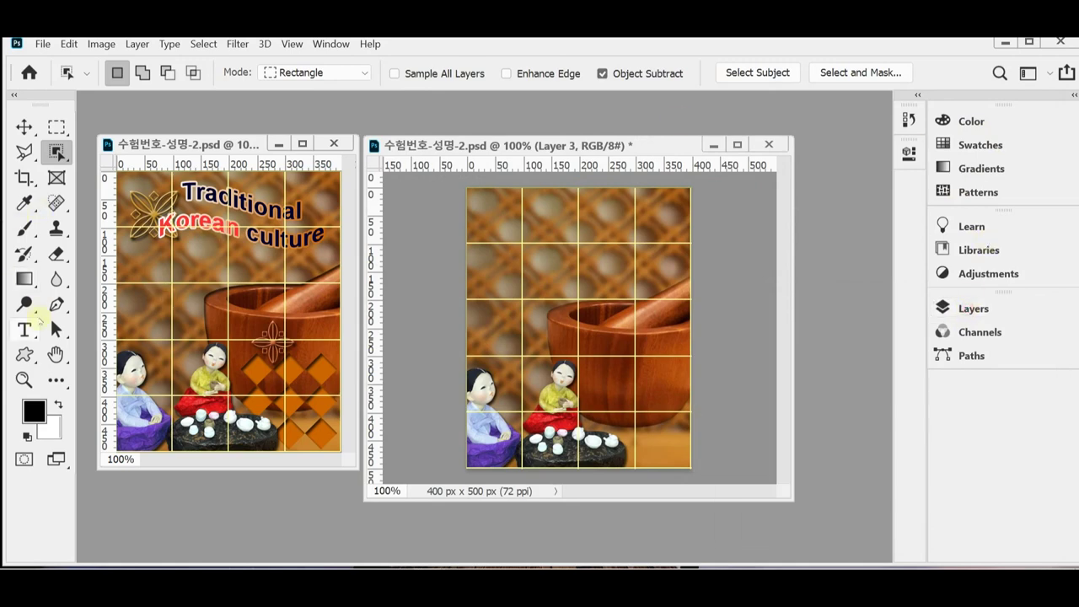
# Draw the diamond-grid custom shape from the legacy Tiles set over the mortar's lower right, about 187 by 186 px.
pyautogui.click(25, 354)
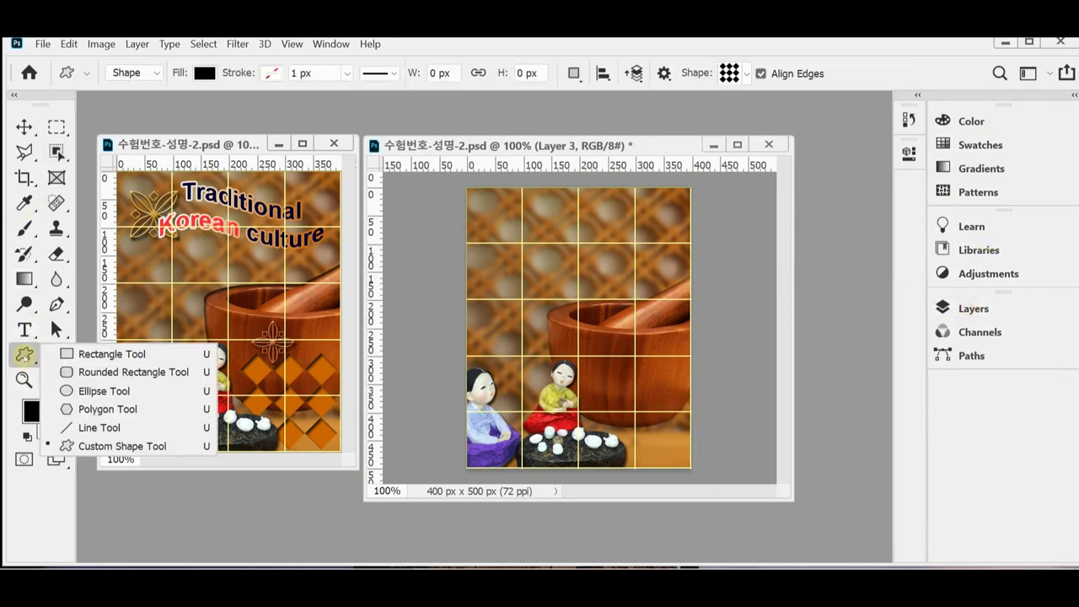
pyautogui.click(153, 447)
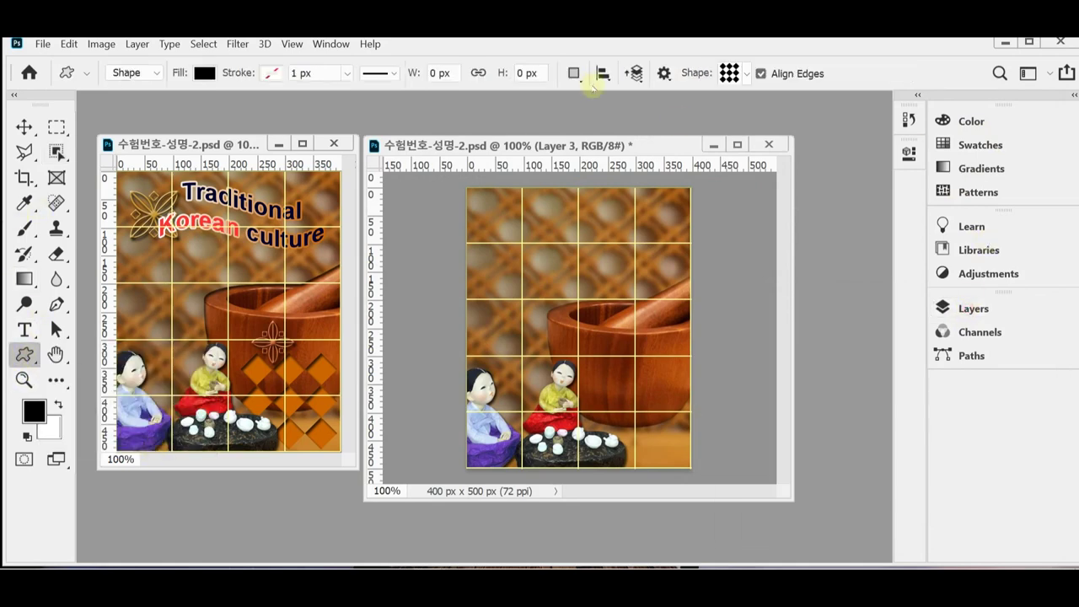
pyautogui.click(746, 74)
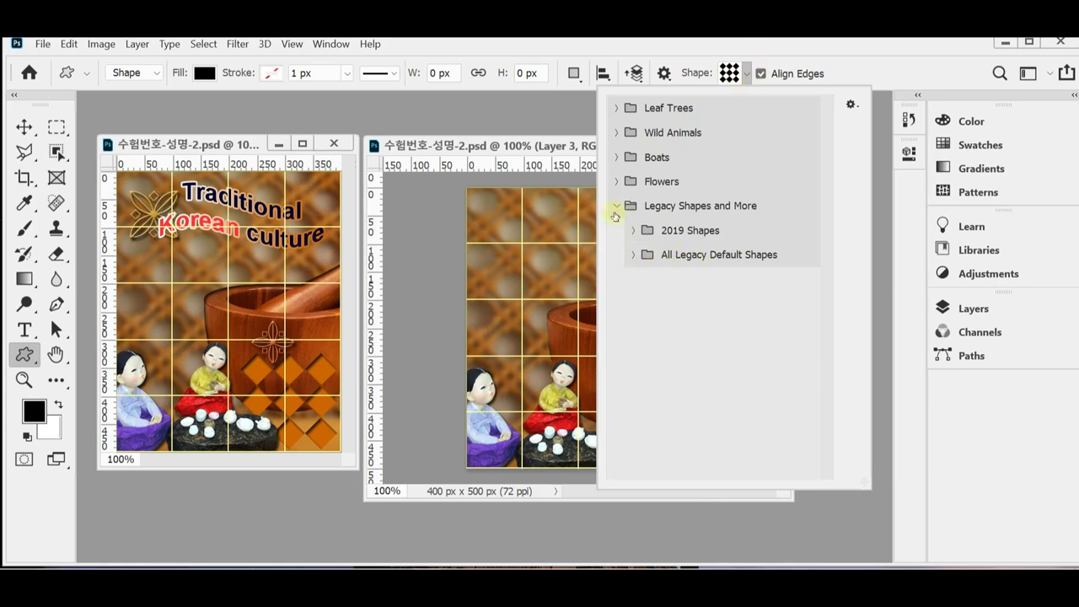
pyautogui.click(634, 254)
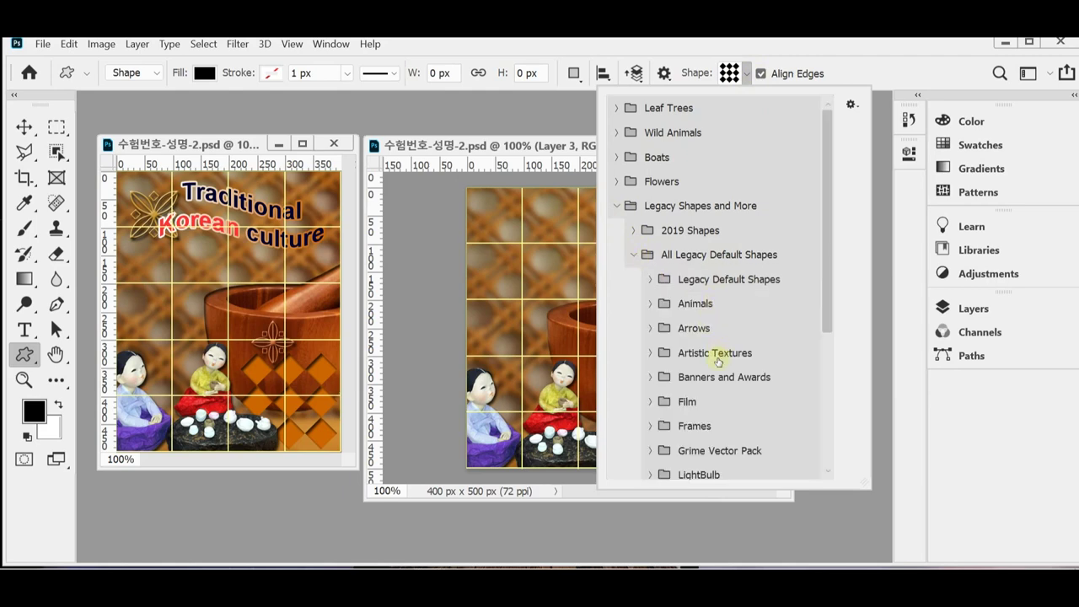
pyautogui.scroll(-9, 753, 405)
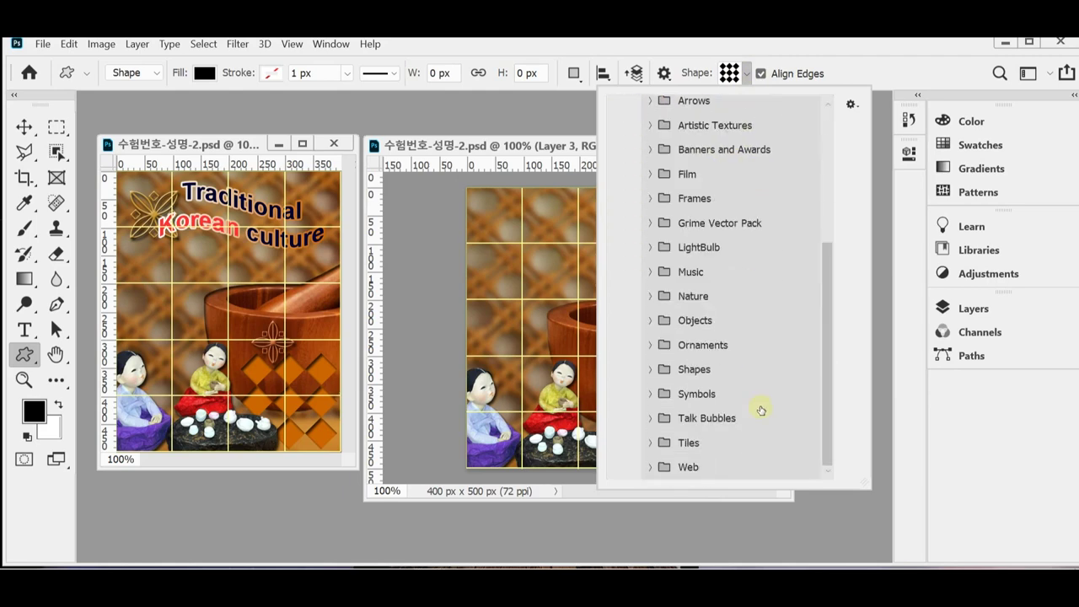
pyautogui.click(650, 442)
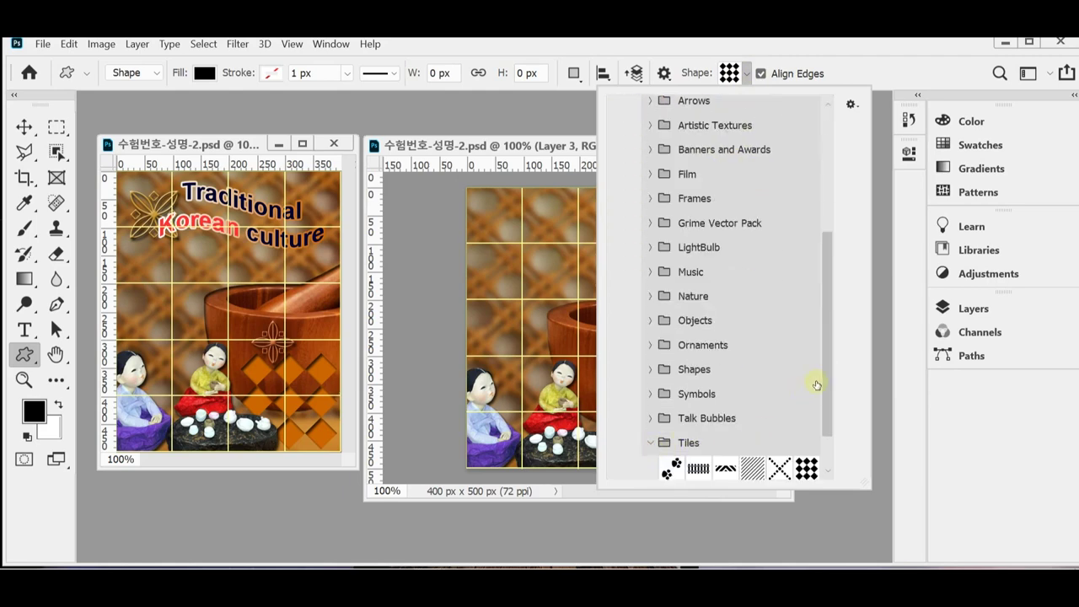
pyautogui.scroll(-2, 818, 396)
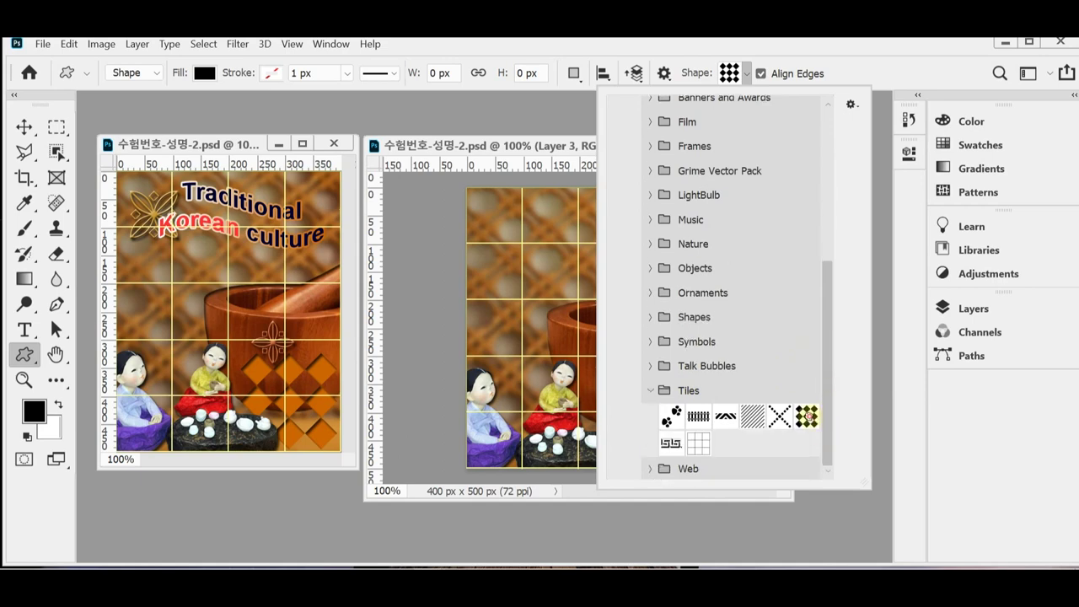
pyautogui.click(808, 416)
pyautogui.click(874, 74)
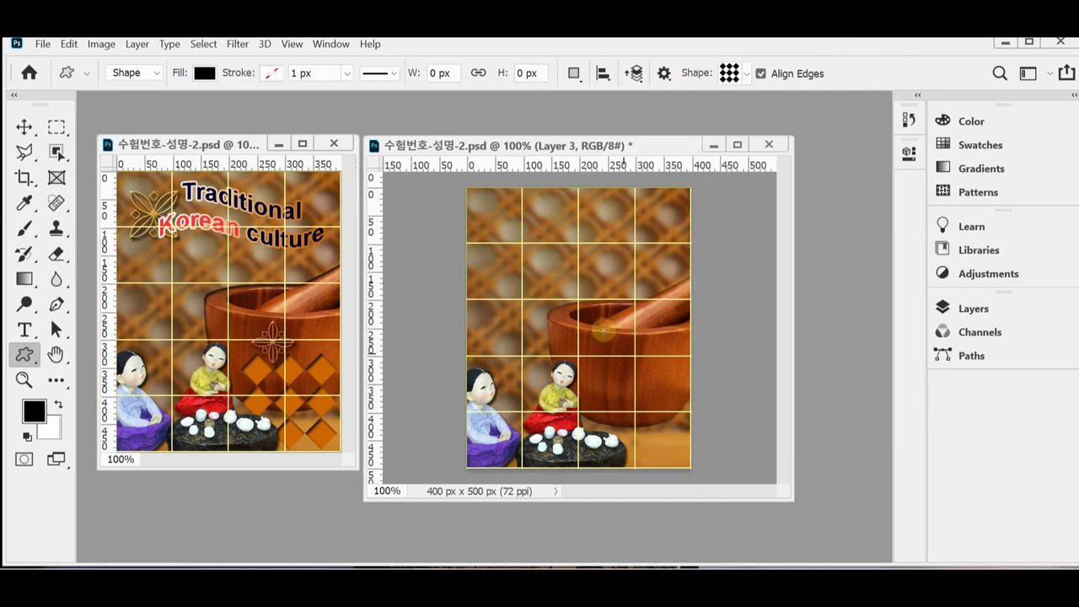
pyautogui.moveTo(578, 347); pyautogui.dragTo(688, 453)
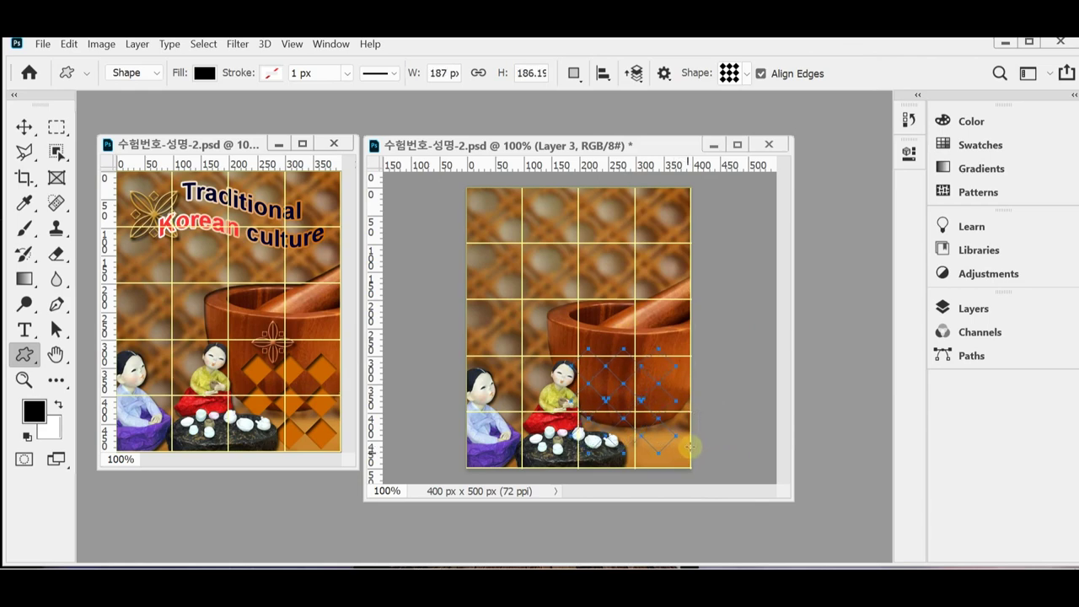
# Set the fill colour of the diamond tile shape layer to hex c60.
pyautogui.click(964, 309)
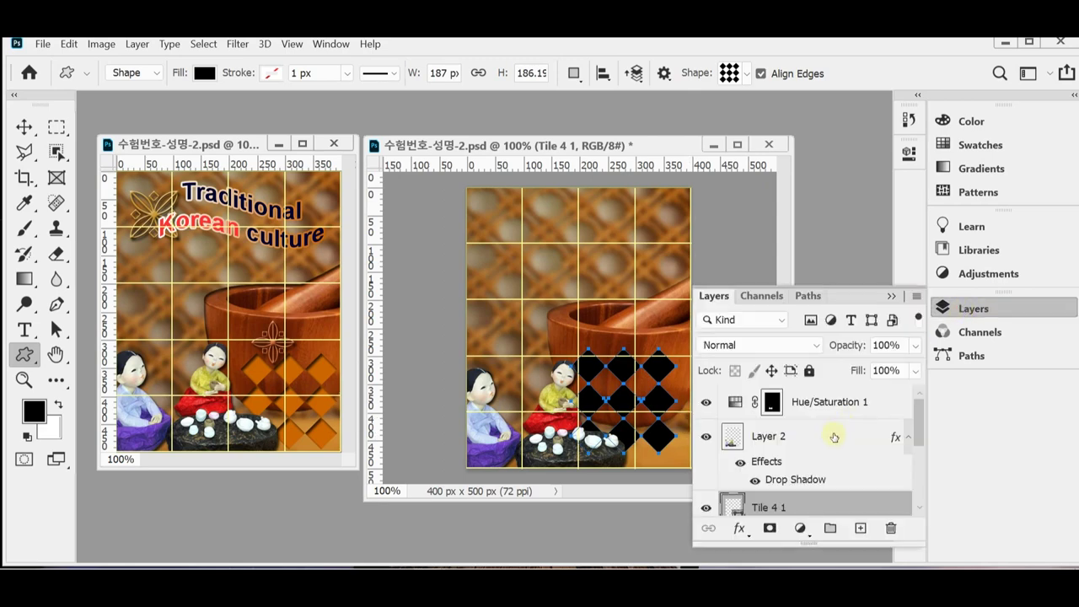
pyautogui.doubleClick(733, 506)
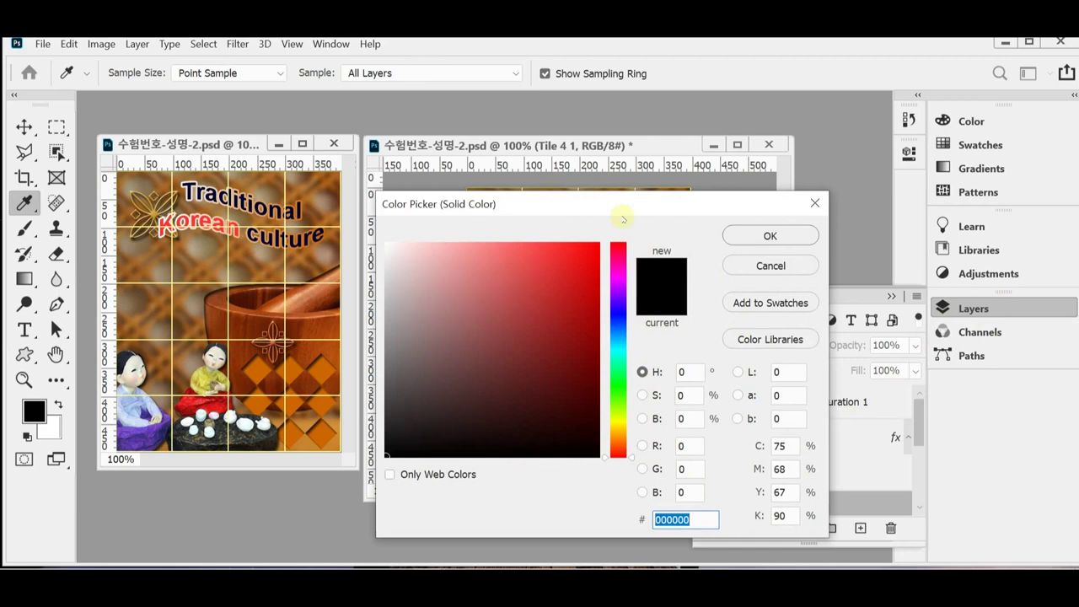
pyautogui.write('c')
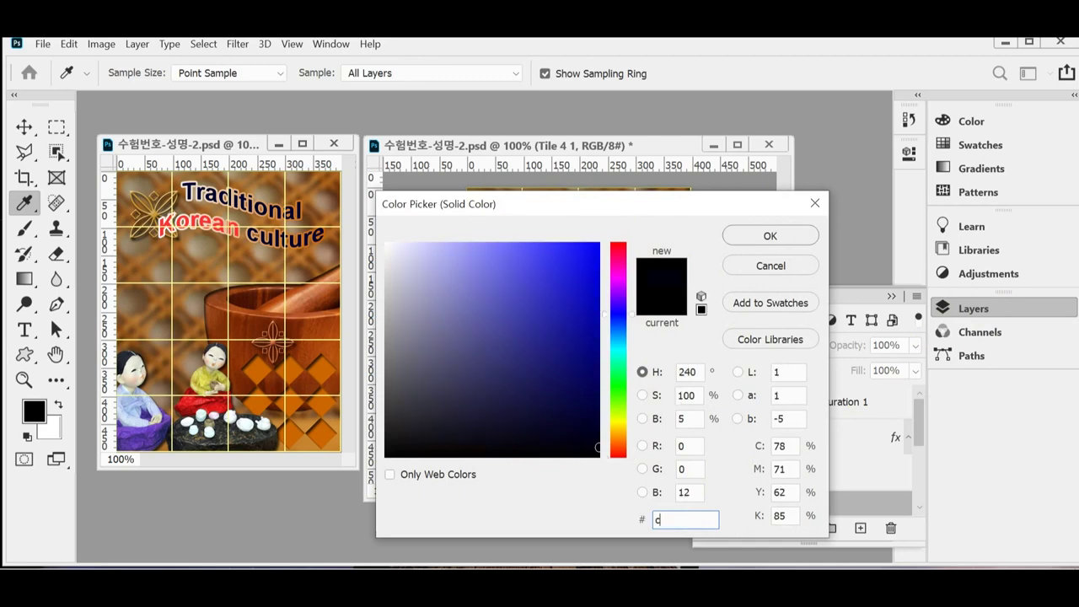
pyautogui.write('60')
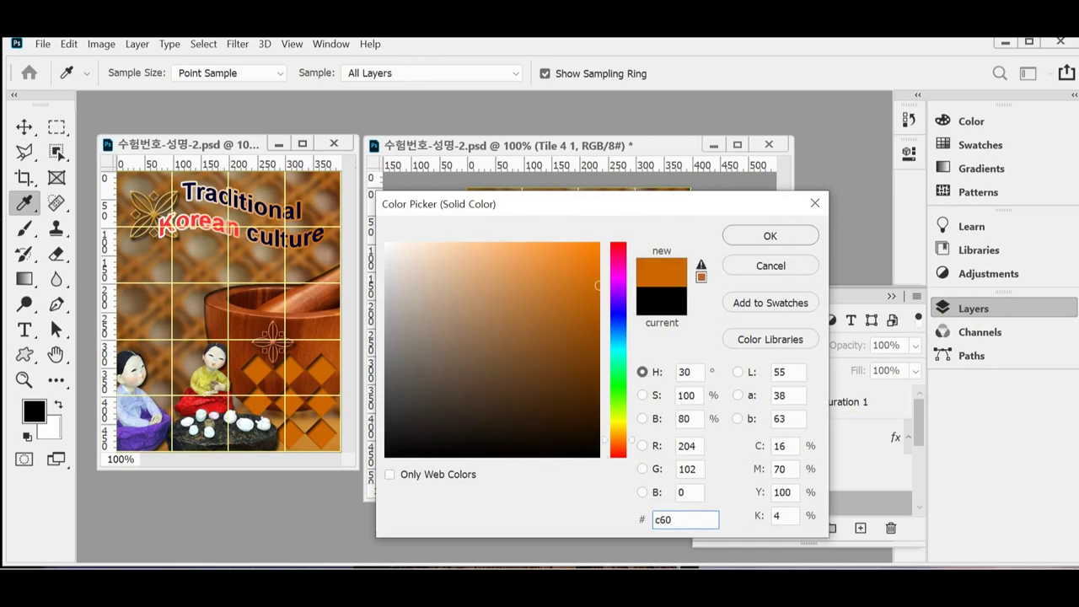
pyautogui.click(738, 237)
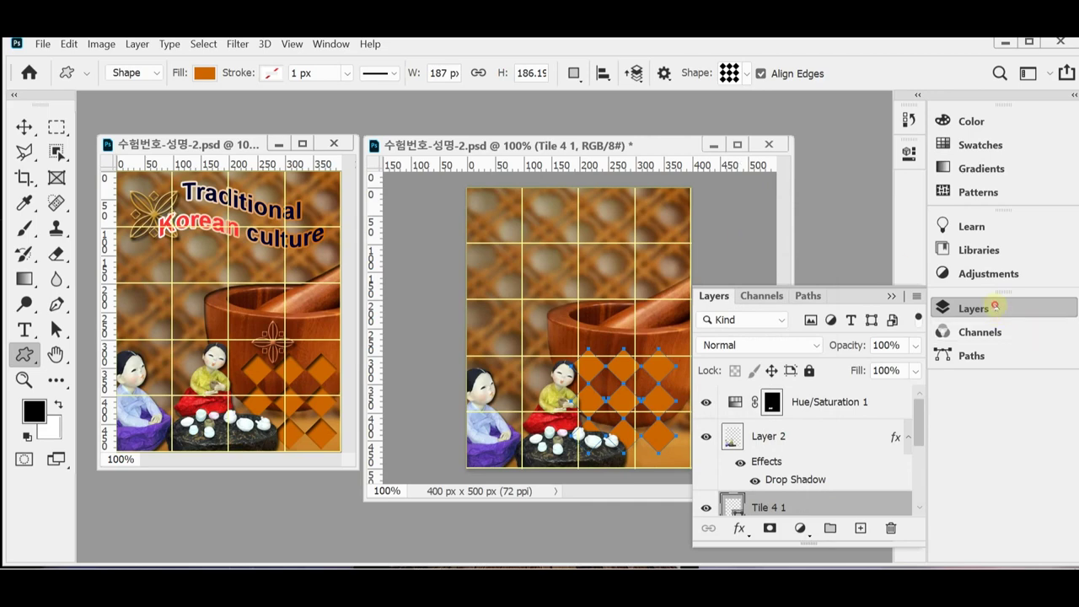
pyautogui.click(991, 309)
# Scale the tile shape to about 168 by 167 px and place it in the canvas's lower-right corner, around X 313 px, Y 411.5 px.
pyautogui.hotkey('ctrl', 't')
pyautogui.moveTo(658, 398); pyautogui.dragTo(676, 416)
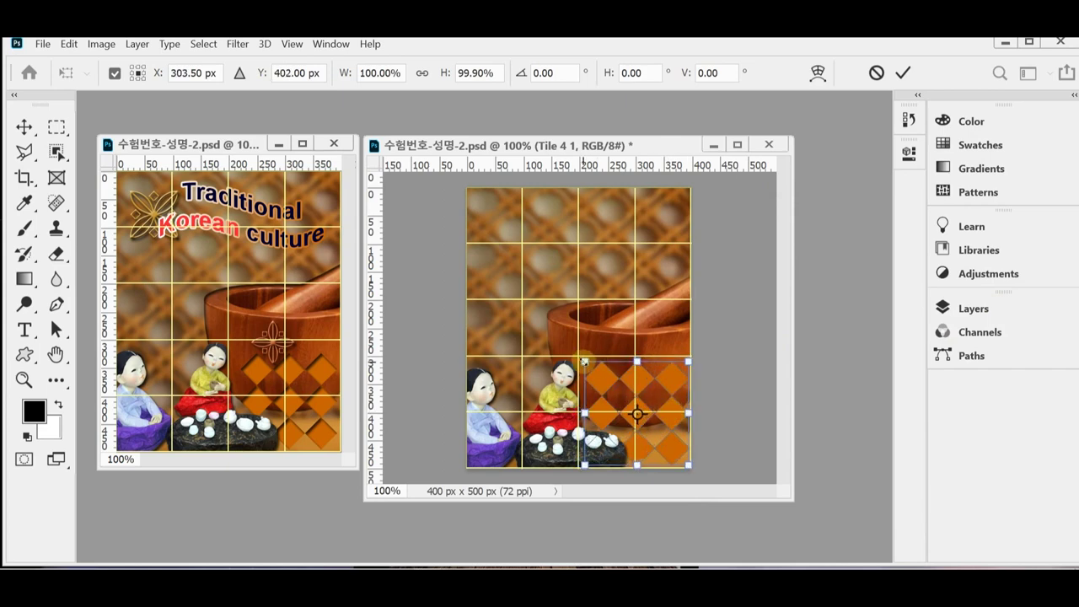
pyautogui.moveTo(584, 361); pyautogui.dragTo(595, 371)
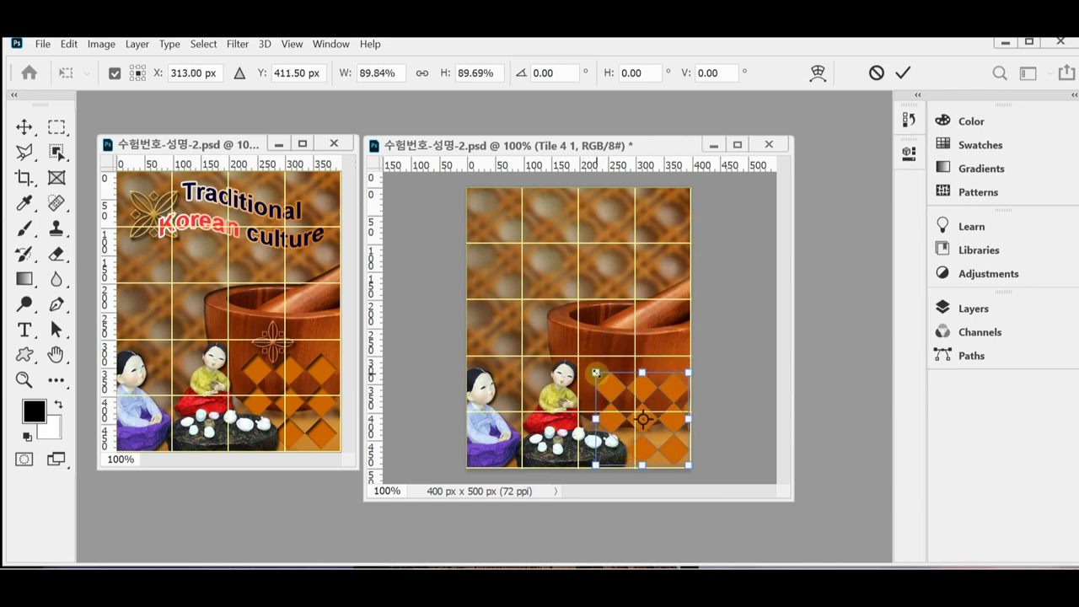
pyautogui.press('Return')
# Add an Inner Shadow to the tile shape layer with 35% opacity, 120° angle, 5 px distance and 5 px size.
pyautogui.click(971, 308)
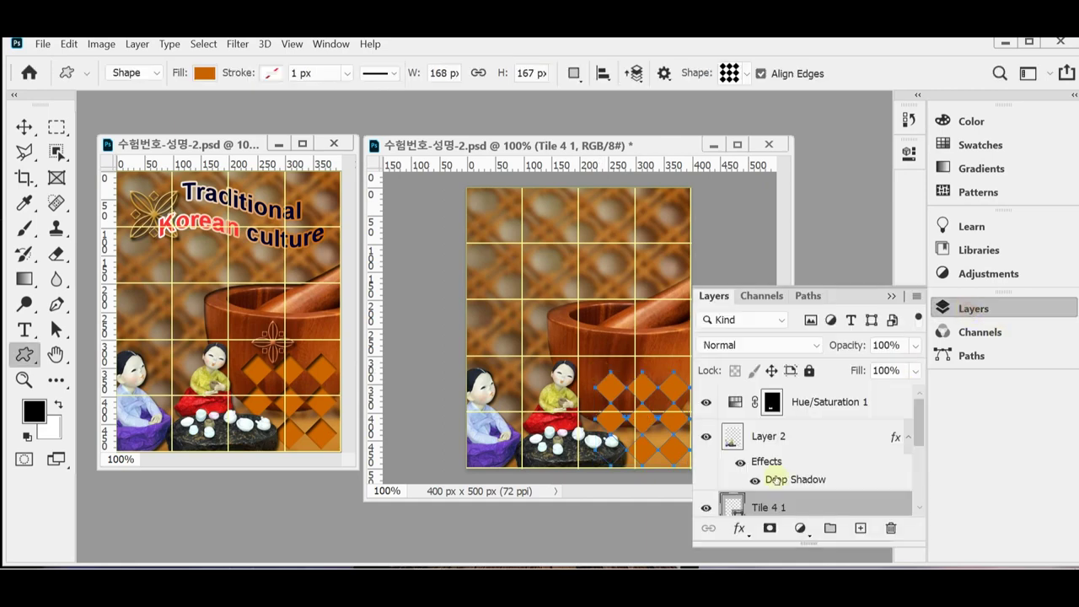
pyautogui.click(739, 529)
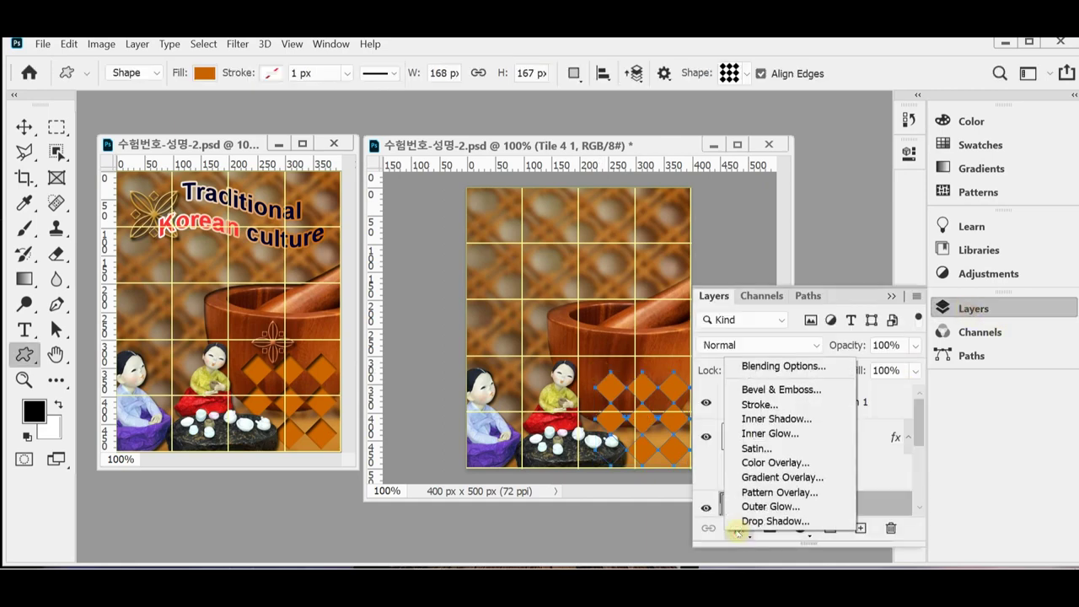
pyautogui.click(770, 419)
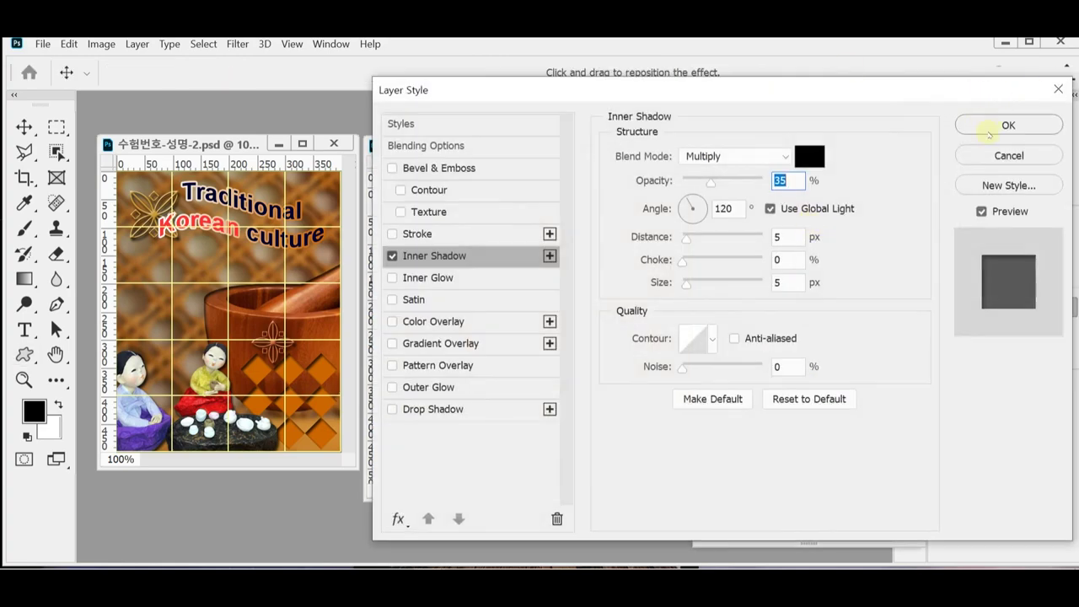
pyautogui.click(989, 131)
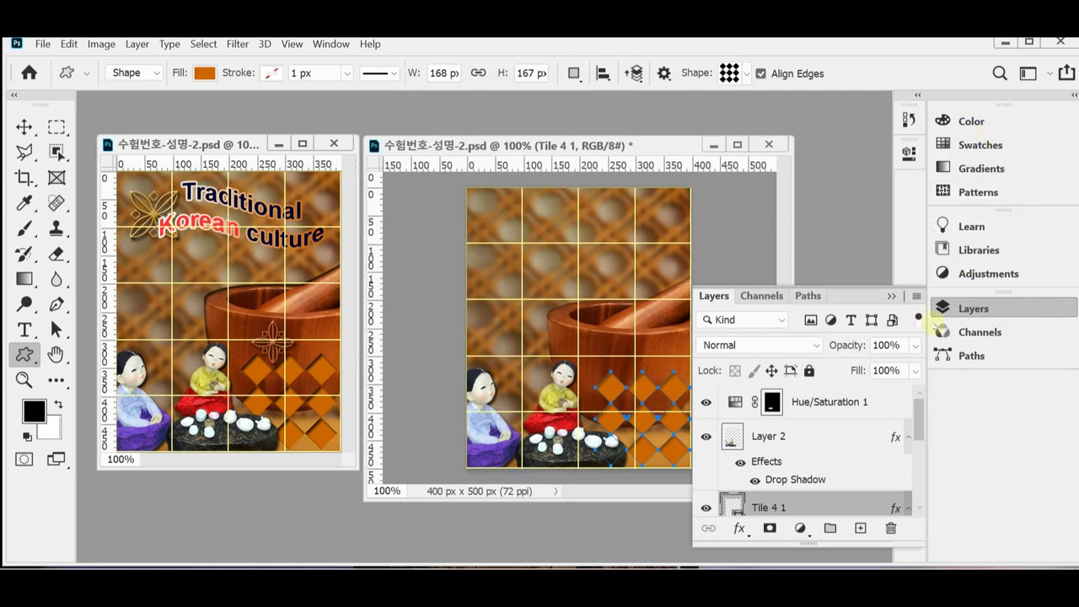
pyautogui.click(942, 308)
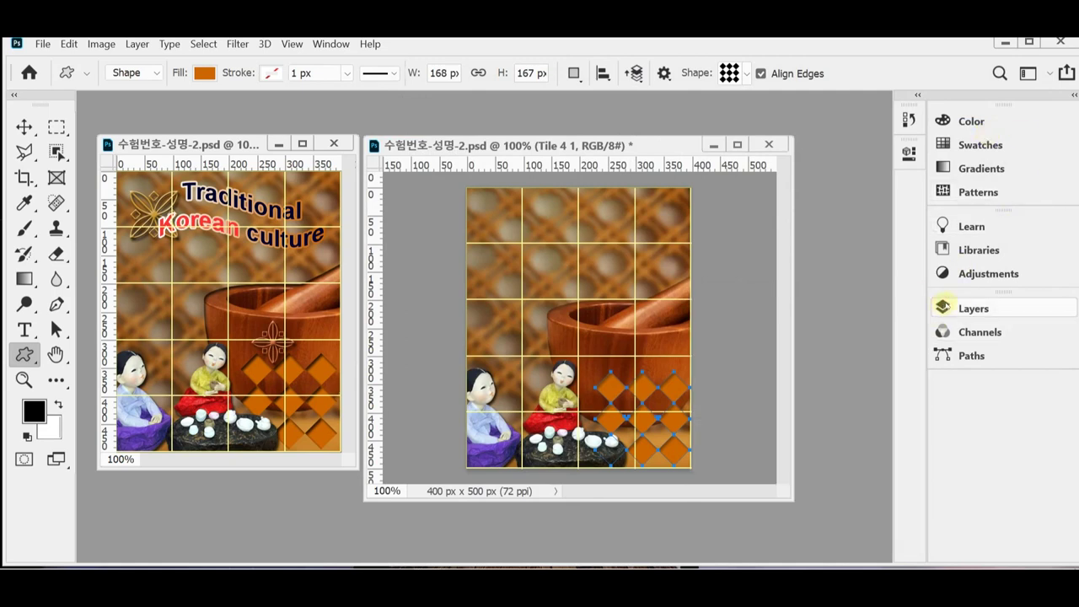
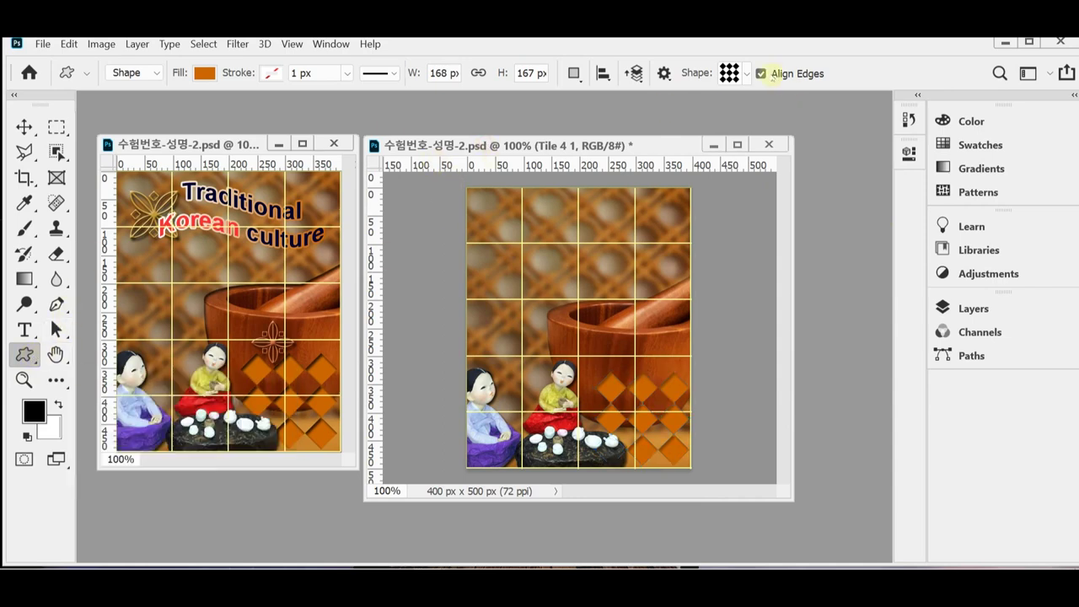
# Draw the Ornament 8 custom shape from the legacy Ornaments set in the canvas's upper-left area, about 99 by 98 px.
pyautogui.click(746, 74)
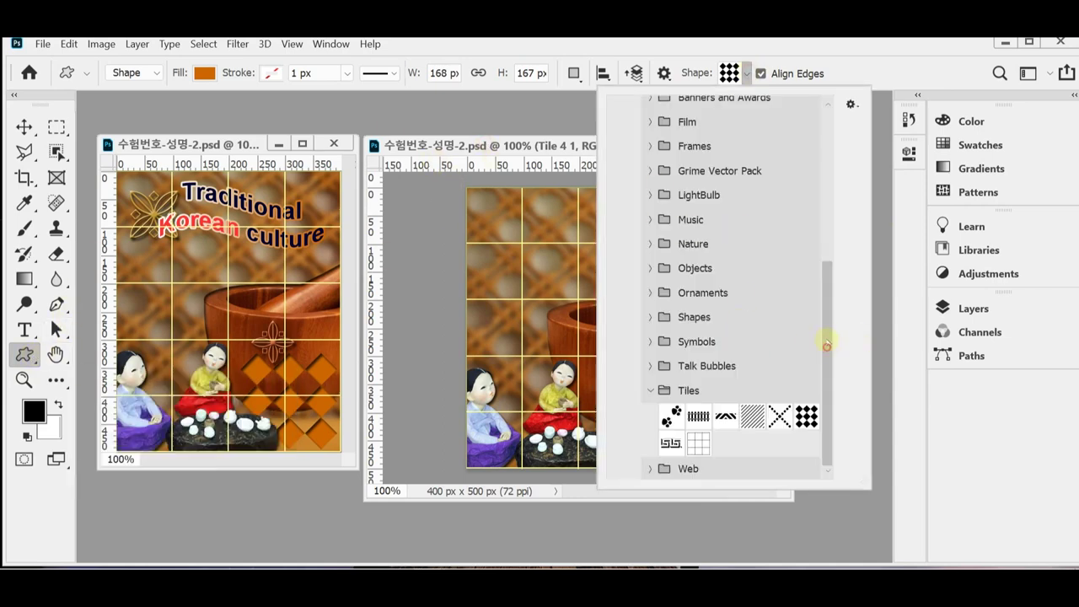
pyautogui.moveTo(827, 344)
pyautogui.mouseDown()
pyautogui.moveTo(829, 277)
pyautogui.moveTo(837, 335)
pyautogui.mouseUp()
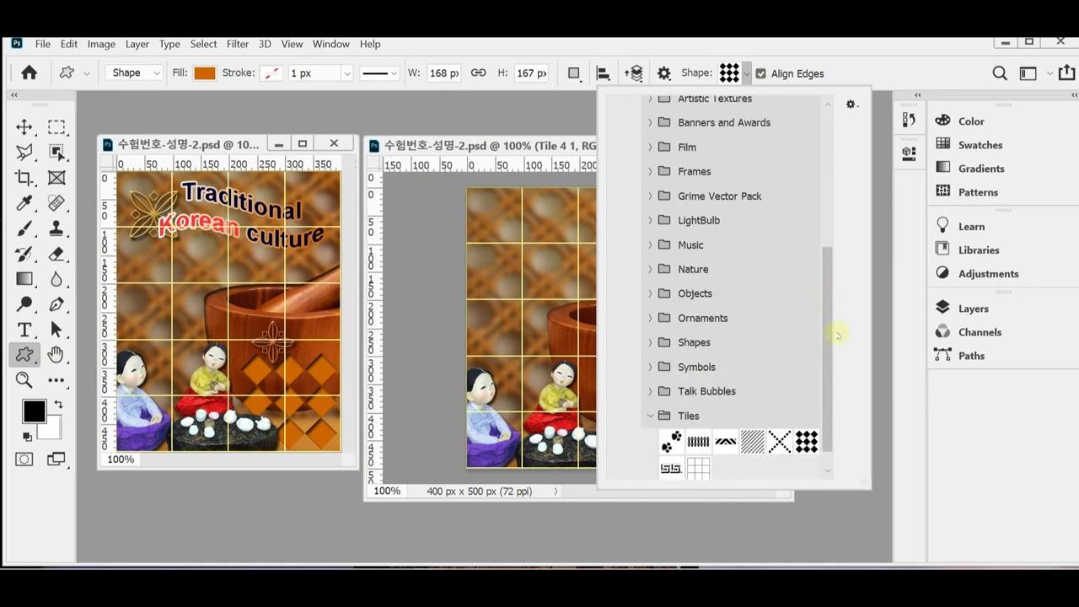
pyautogui.click(650, 318)
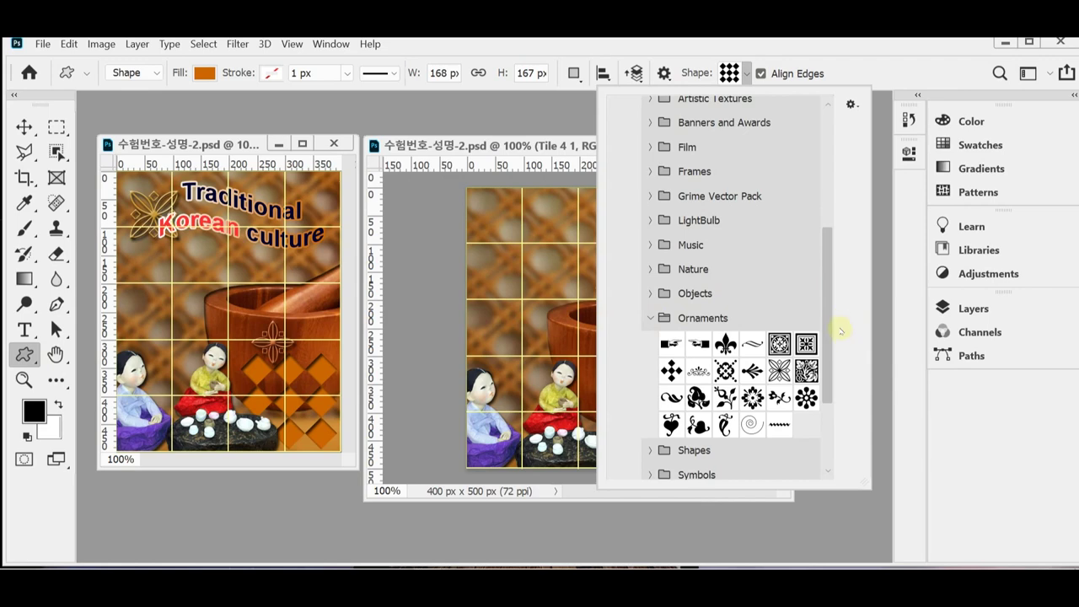
pyautogui.click(778, 372)
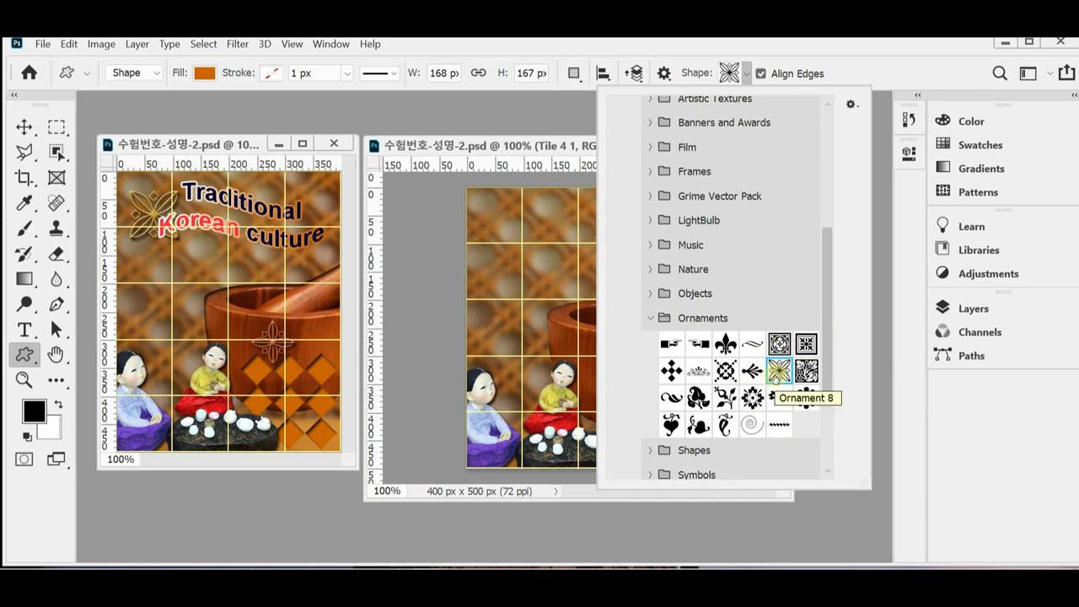
pyautogui.click(847, 63)
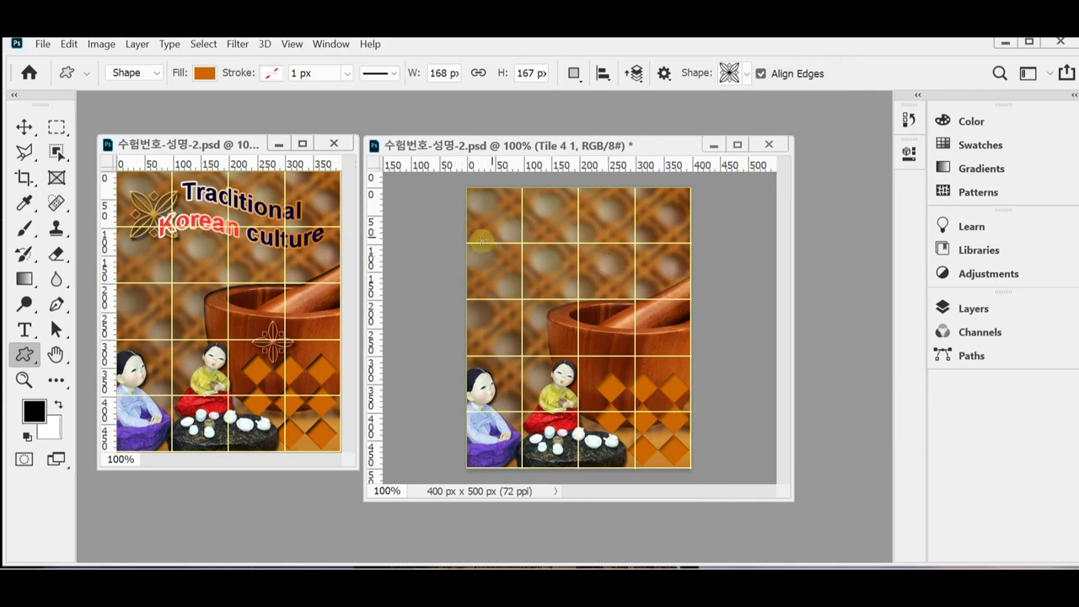
pyautogui.moveTo(492, 217); pyautogui.dragTo(524, 236)
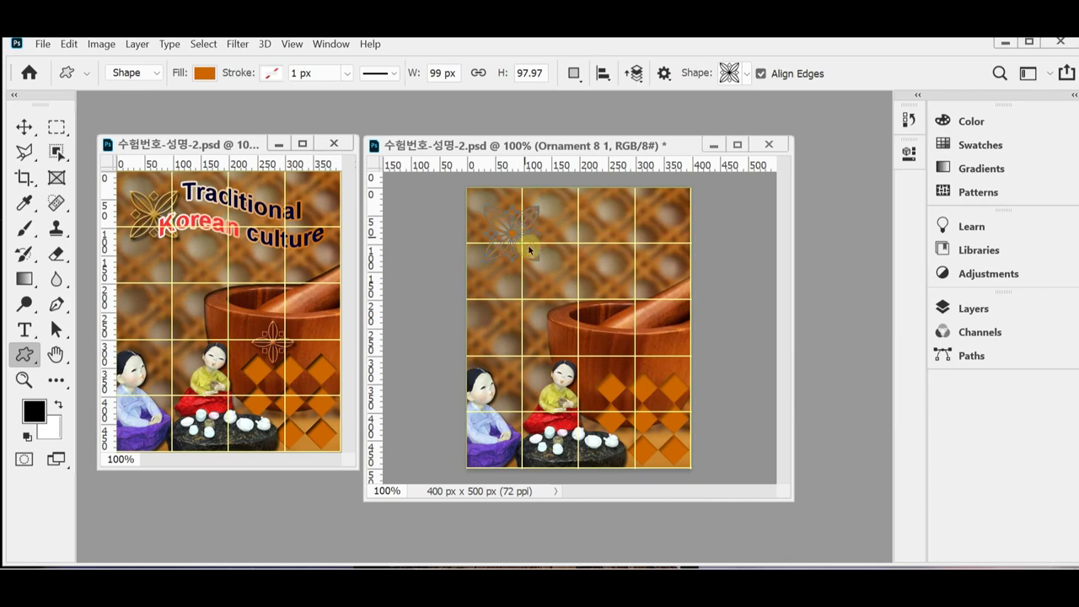
# Scale the ornament down to about 87 by 87 px, centred around X 81.5 px, Y 74.5 px.
pyautogui.hotkey('ctrl', 't')
pyautogui.moveTo(483, 260); pyautogui.dragTo(521, 238)
pyautogui.press('Return')
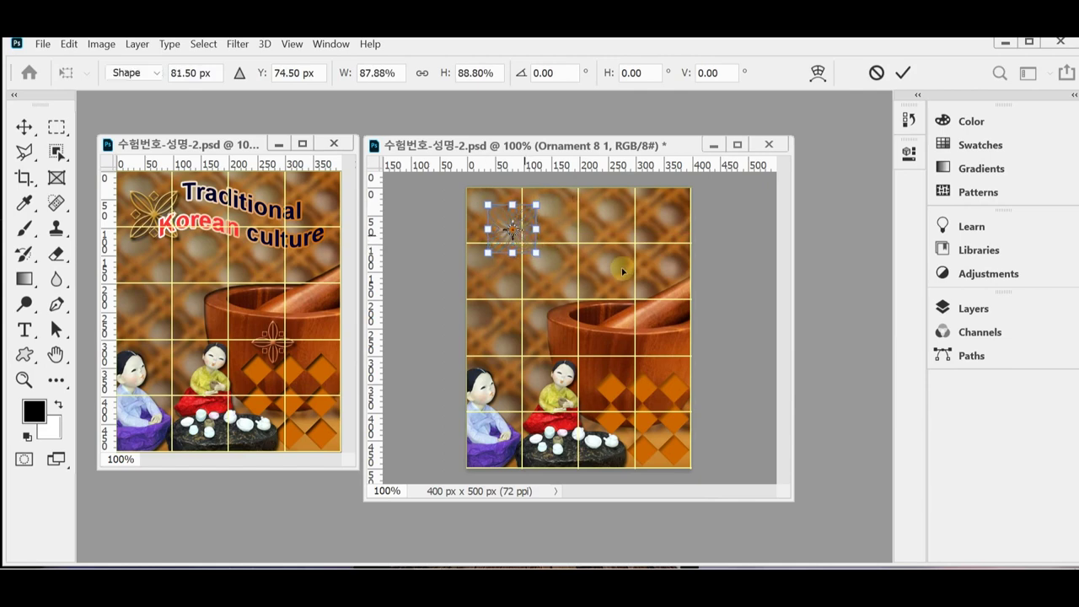
# Set the fill colour of the ornament shape layer to hex c93.
pyautogui.click(983, 310)
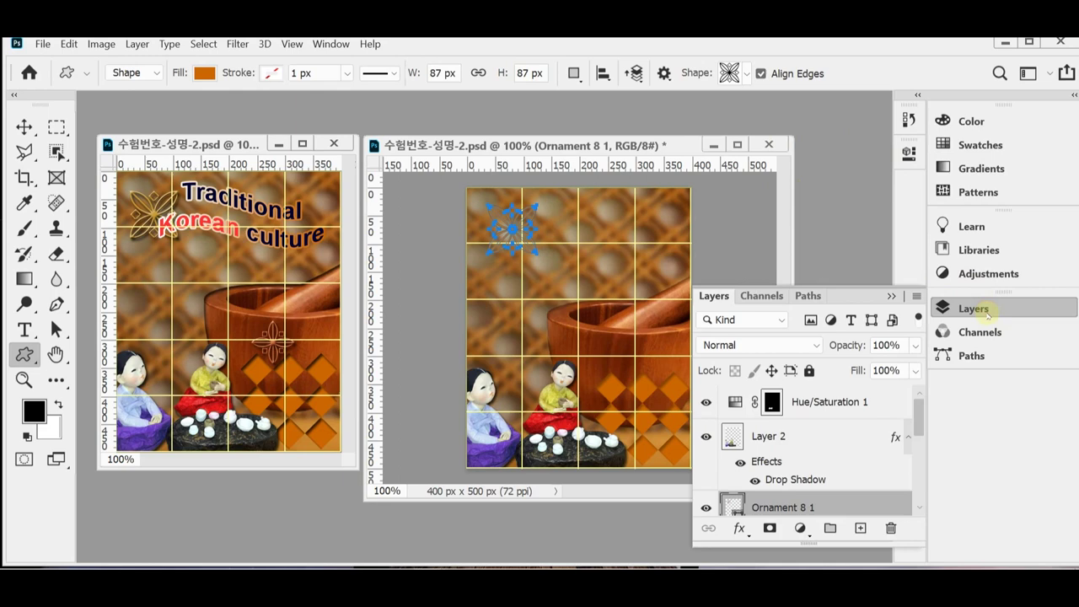
pyautogui.doubleClick(733, 507)
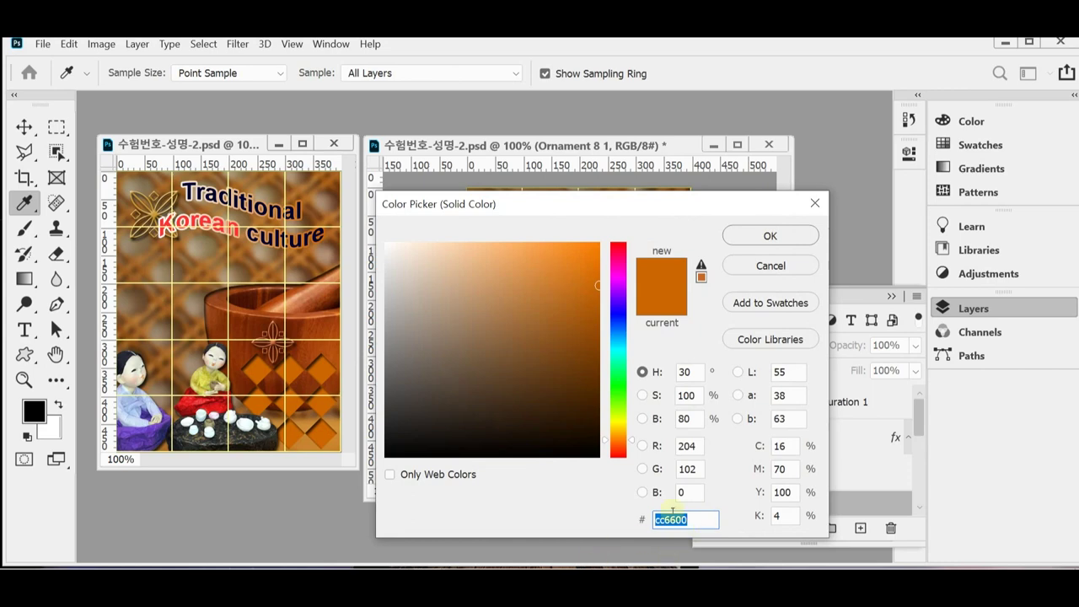
pyautogui.write('c9')
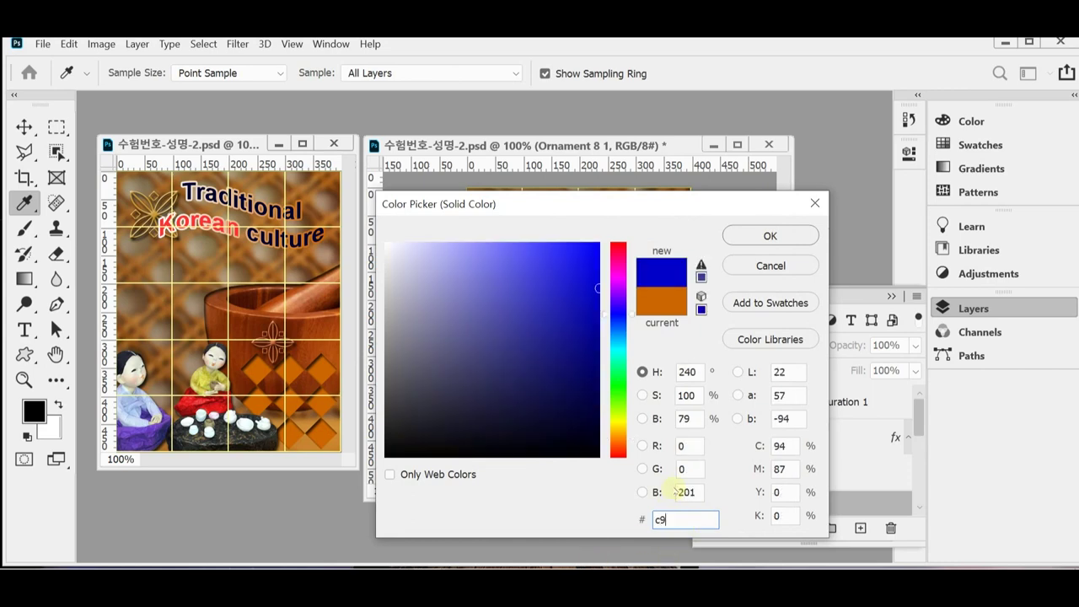
pyautogui.write('3')
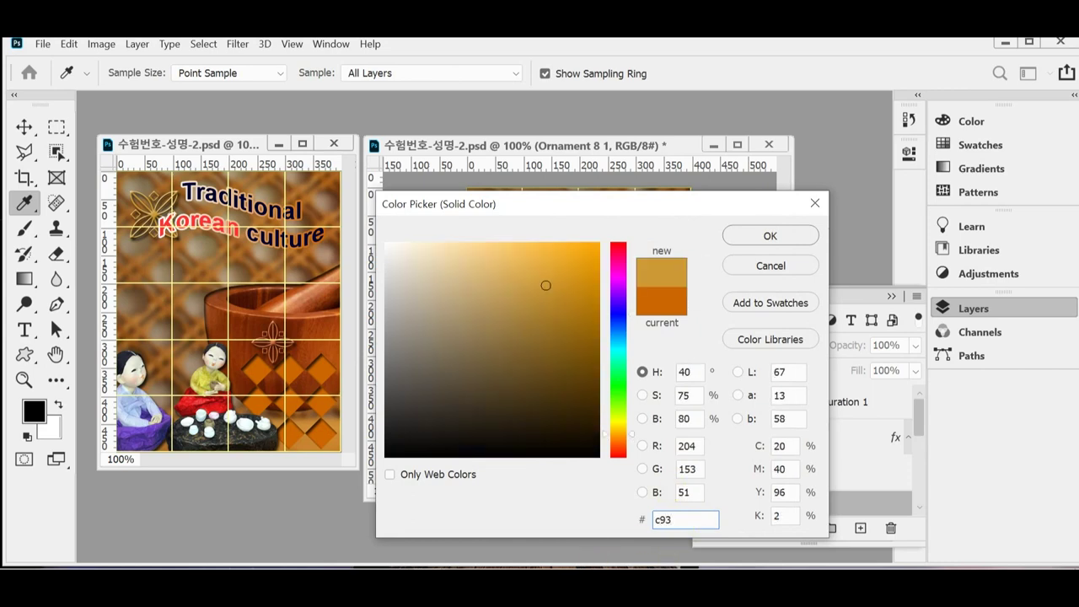
pyautogui.click(770, 235)
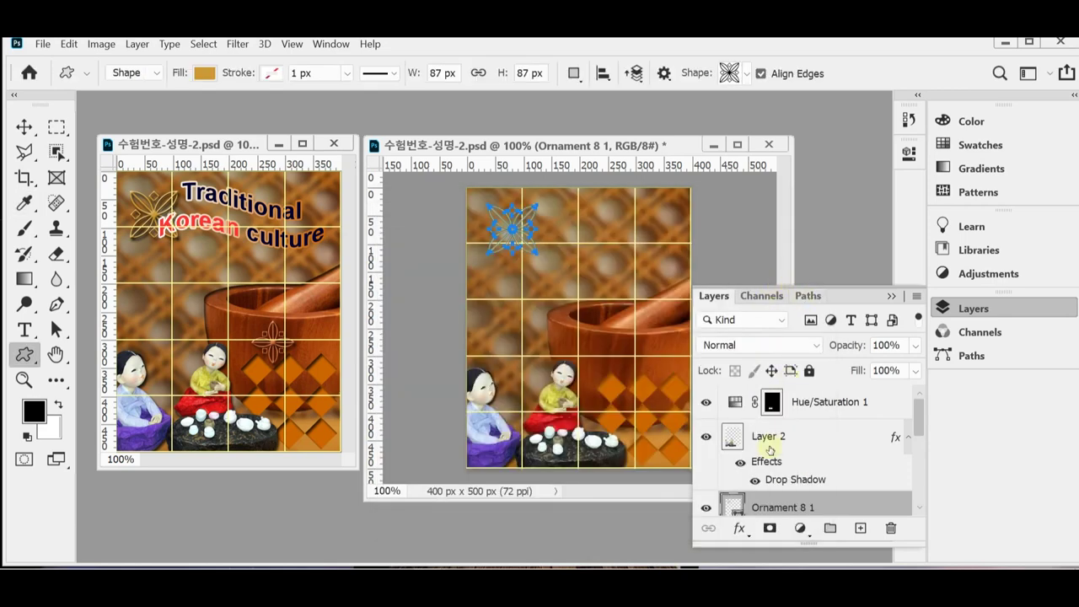
# Add a 3 px Inner Bevel and a Drop Shadow with 75% opacity, 120° angle, 5 px distance and 5 px size to the ornament layer.
pyautogui.click(740, 538)
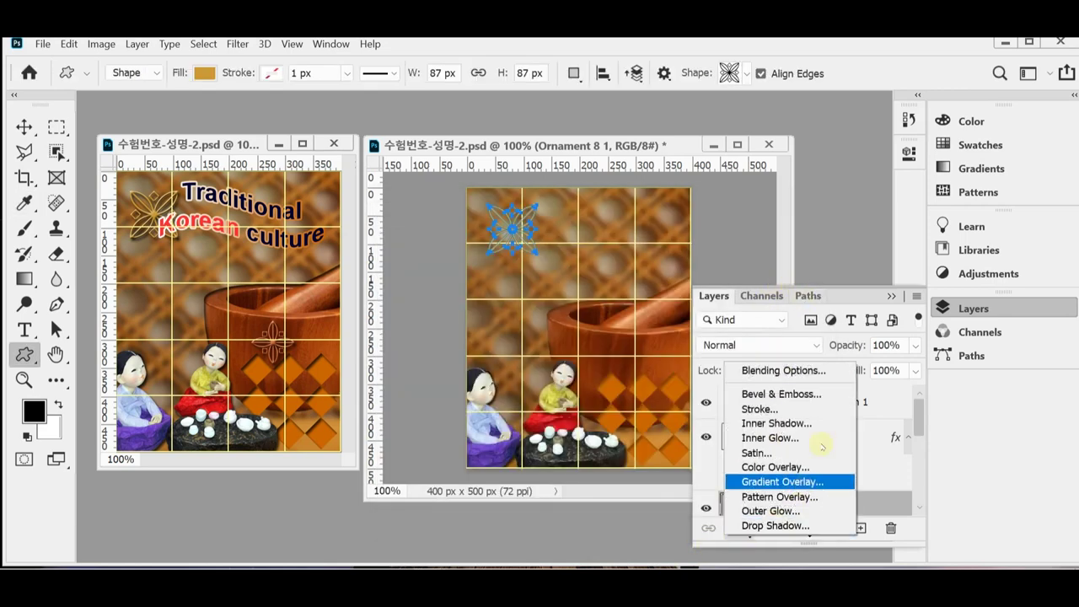
pyautogui.click(830, 393)
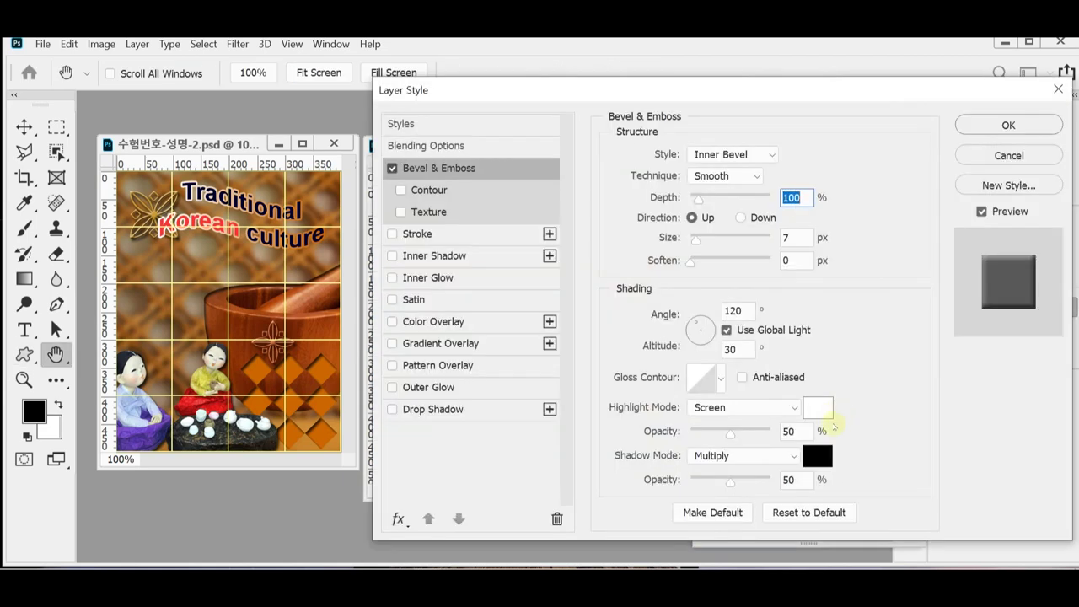
pyautogui.click(796, 240)
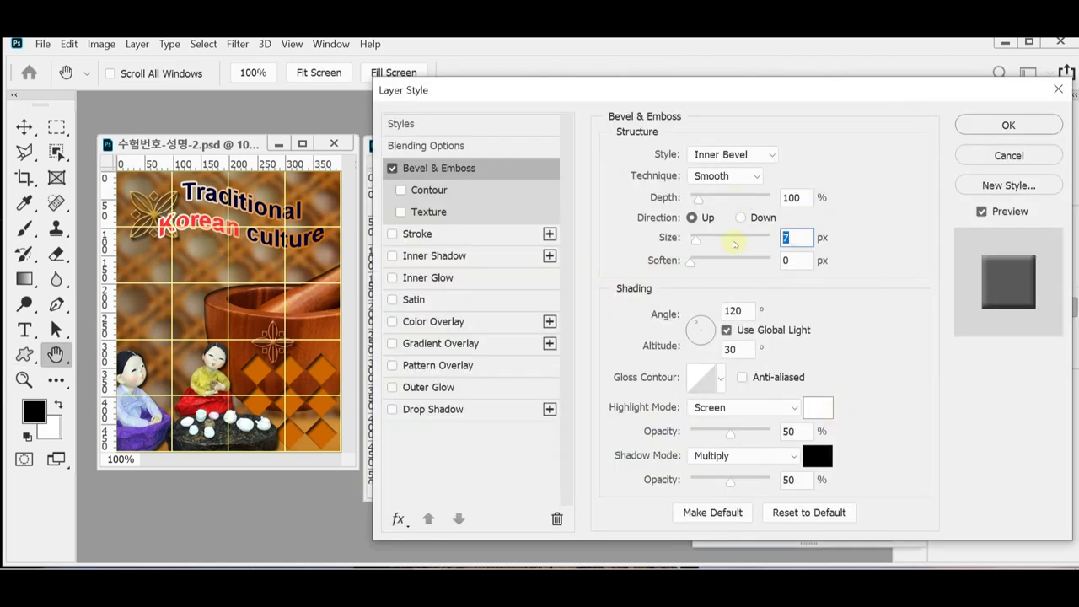
pyautogui.write('3')
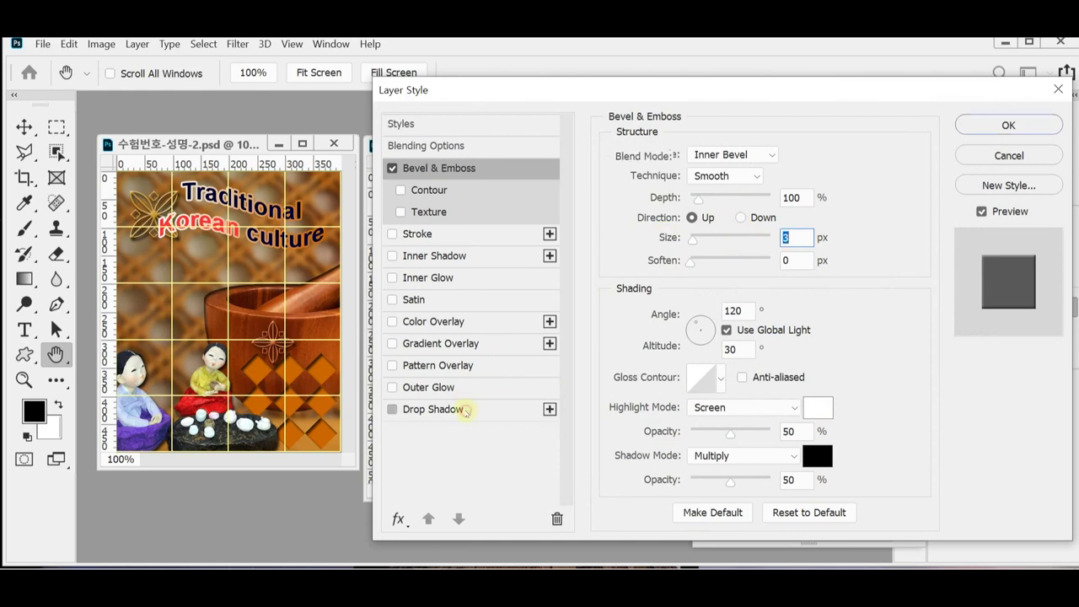
pyautogui.click(466, 410)
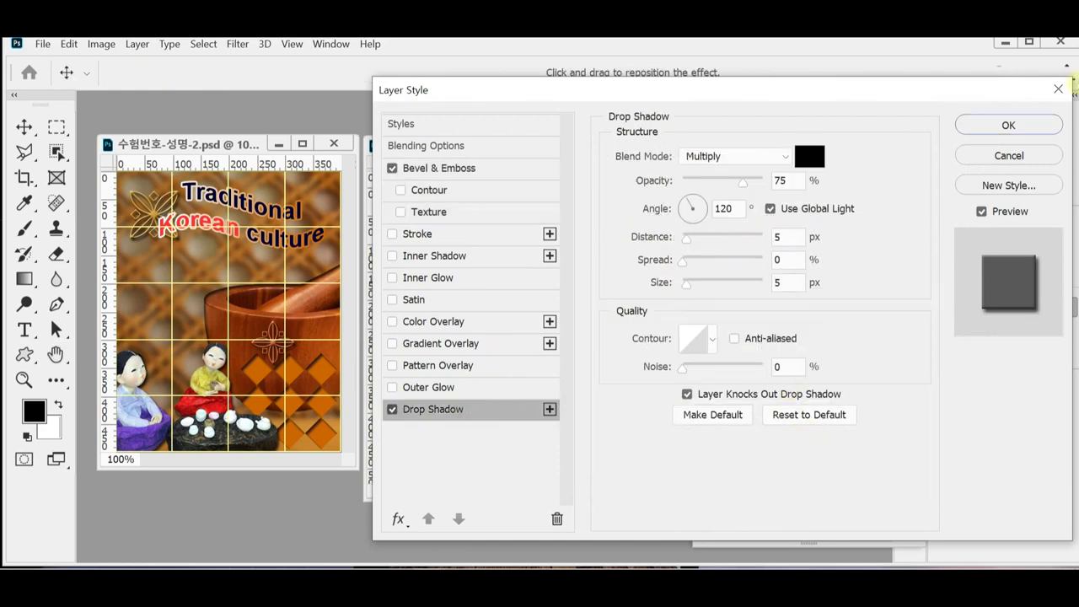
pyautogui.click(987, 122)
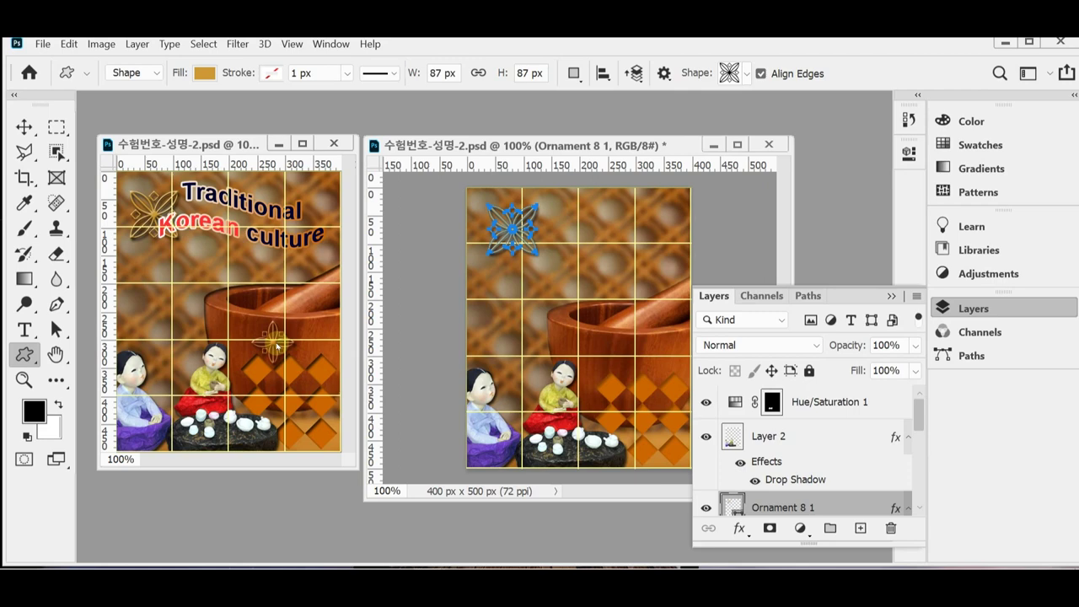
# Duplicate the ornament layer and scale the copy to about 67.8%, placing it on the mortar around X 283.5 px, Y 306.5 px.
pyautogui.moveTo(276, 346); pyautogui.dragTo(283, 346)
pyautogui.scroll(-2, 841, 472)
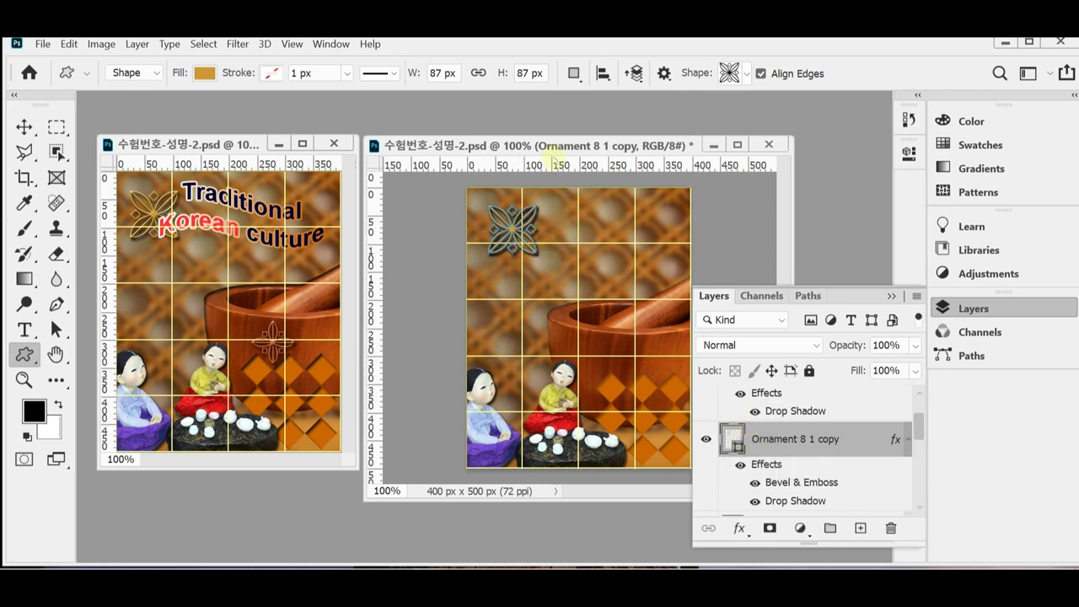
pyautogui.hotkey('ctrl', 't')
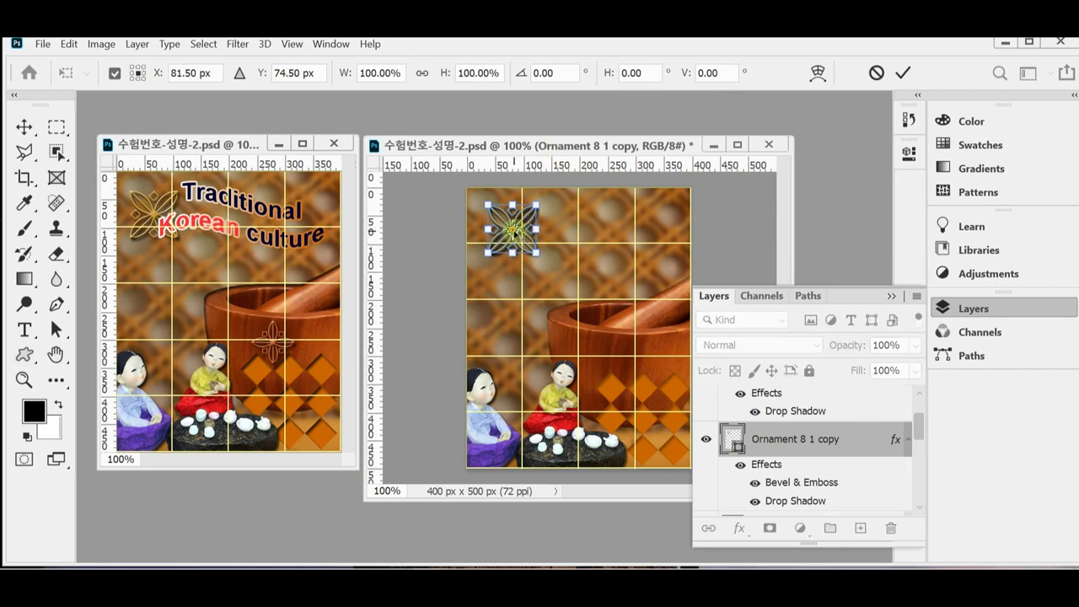
pyautogui.moveTo(512, 228); pyautogui.dragTo(628, 384)
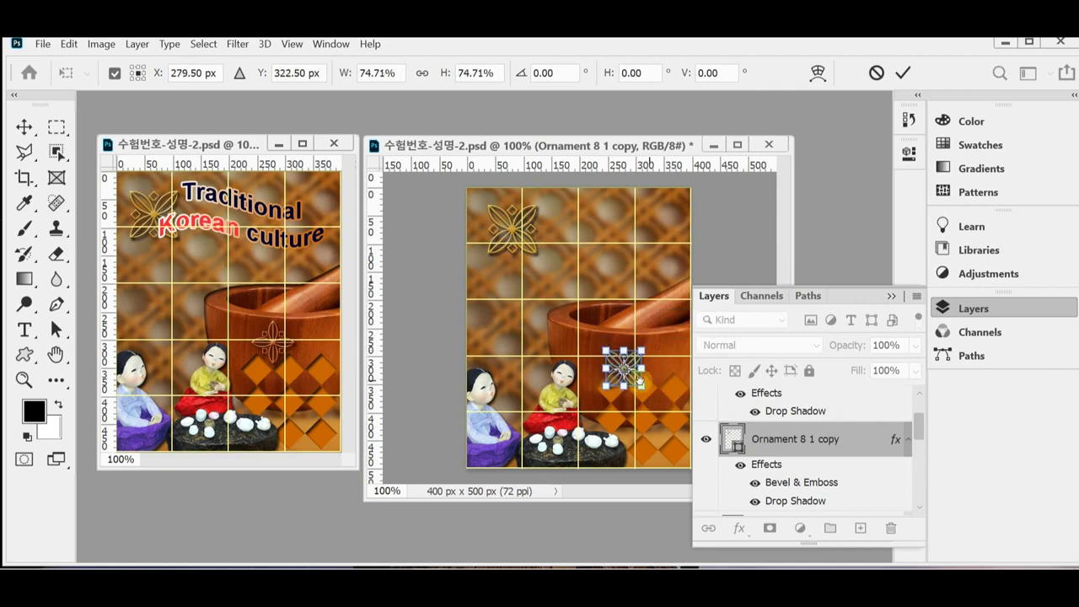
pyautogui.scroll(2, 628, 383)
pyautogui.scroll(1, 628, 383)
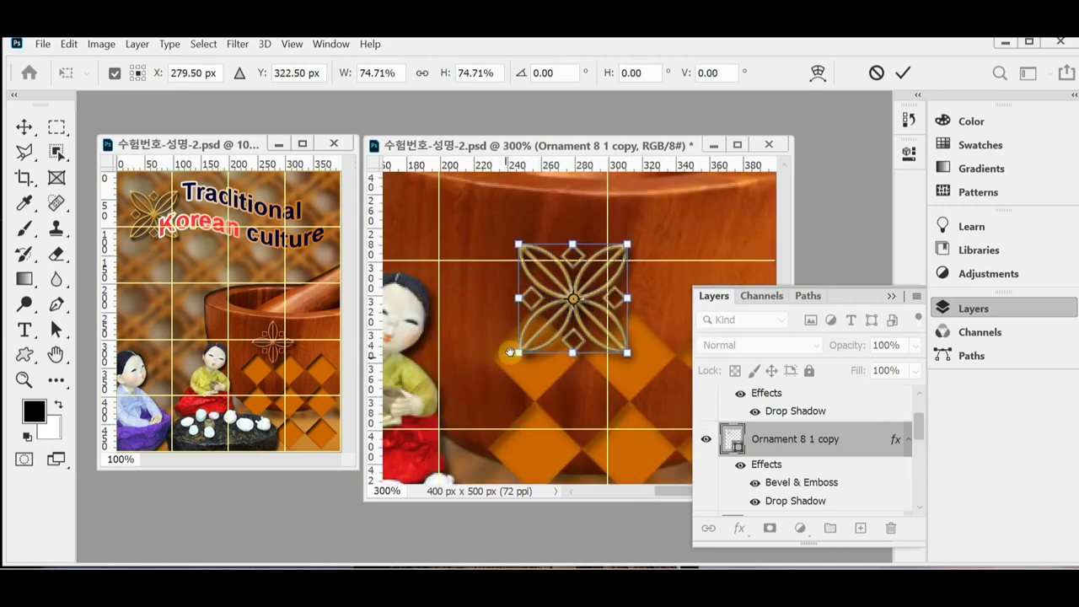
pyautogui.moveTo(617, 290); pyautogui.dragTo(646, 236)
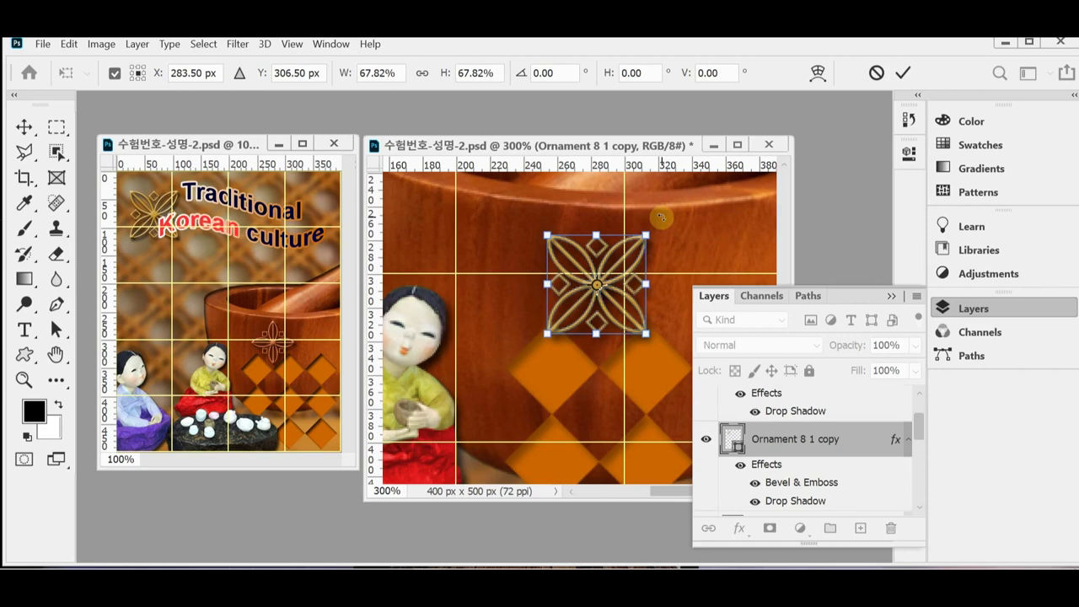
# Rotate the ornament copy 45° and centre it around X 288.5 px, Y 302.5 px on the mortar.
pyautogui.moveTo(661, 219); pyautogui.dragTo(683, 282)
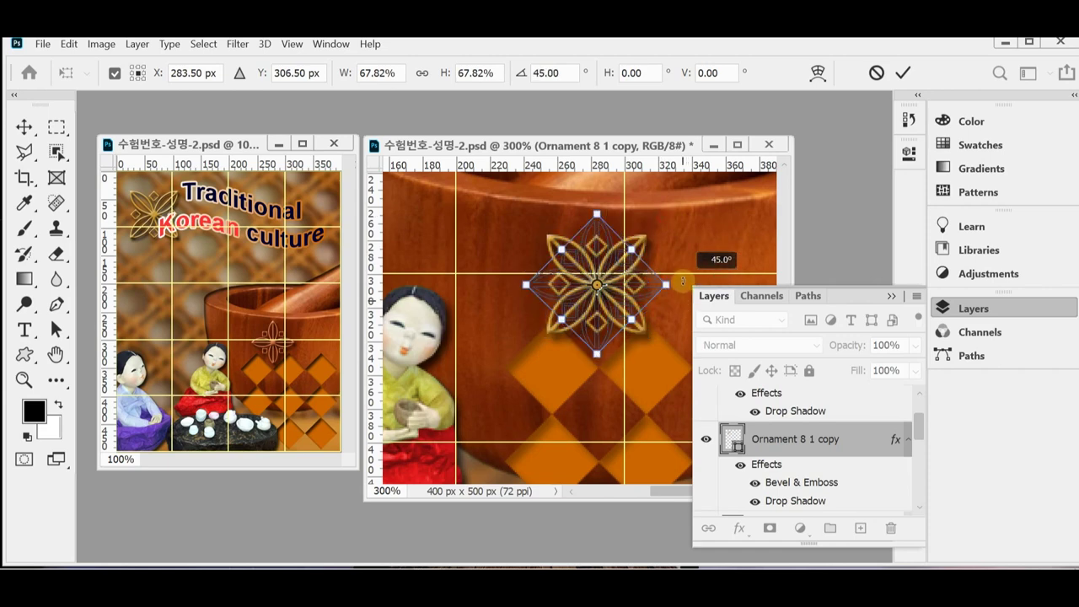
pyautogui.moveTo(683, 282); pyautogui.dragTo(683, 281)
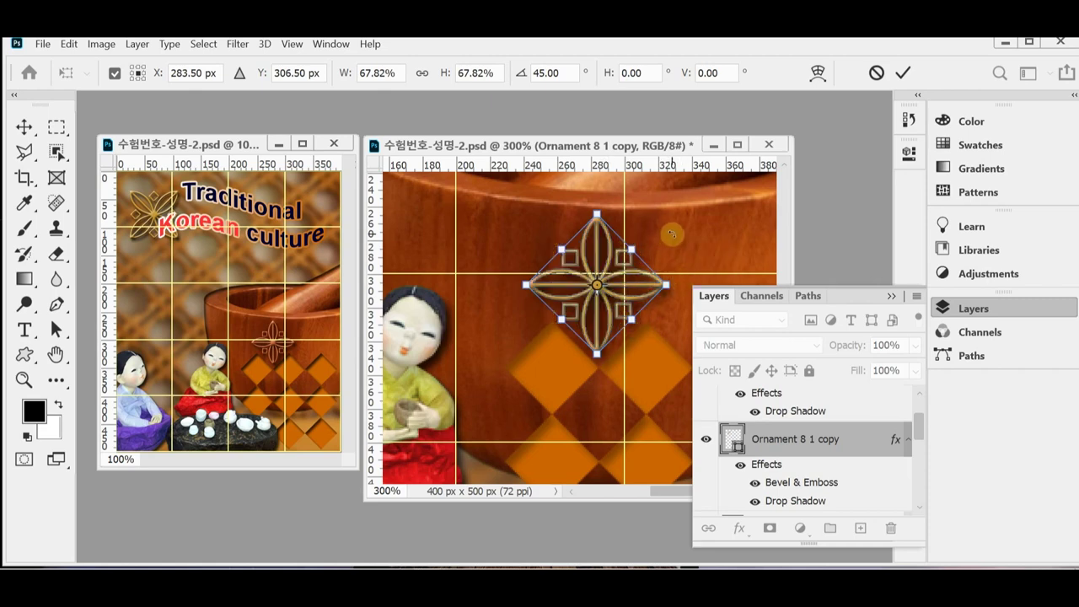
pyautogui.moveTo(672, 228); pyautogui.dragTo(672, 228)
pyautogui.moveTo(634, 290); pyautogui.dragTo(646, 290)
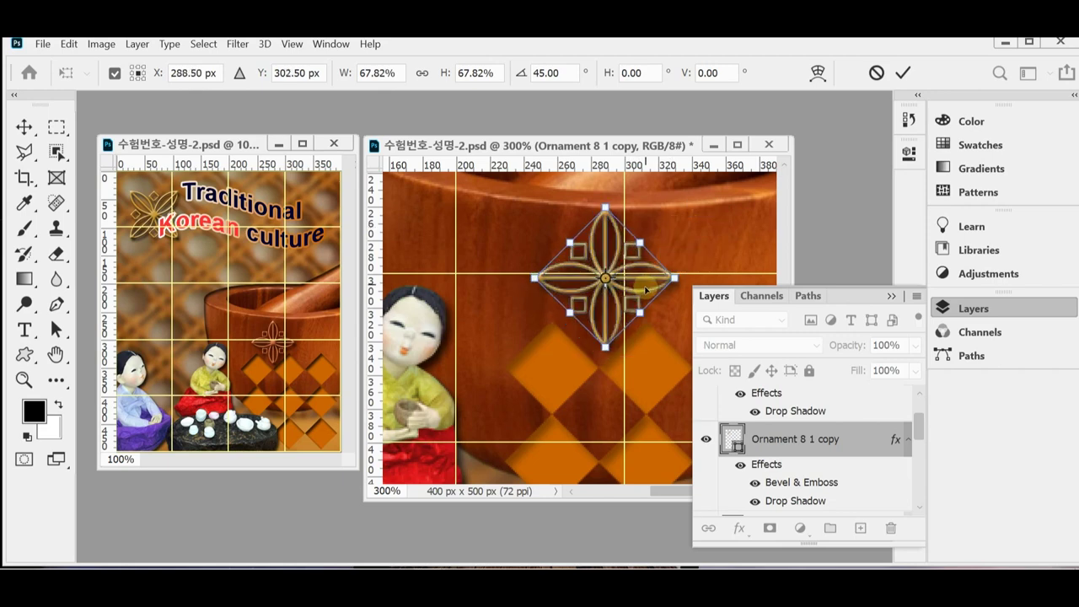
pyautogui.press('Return')
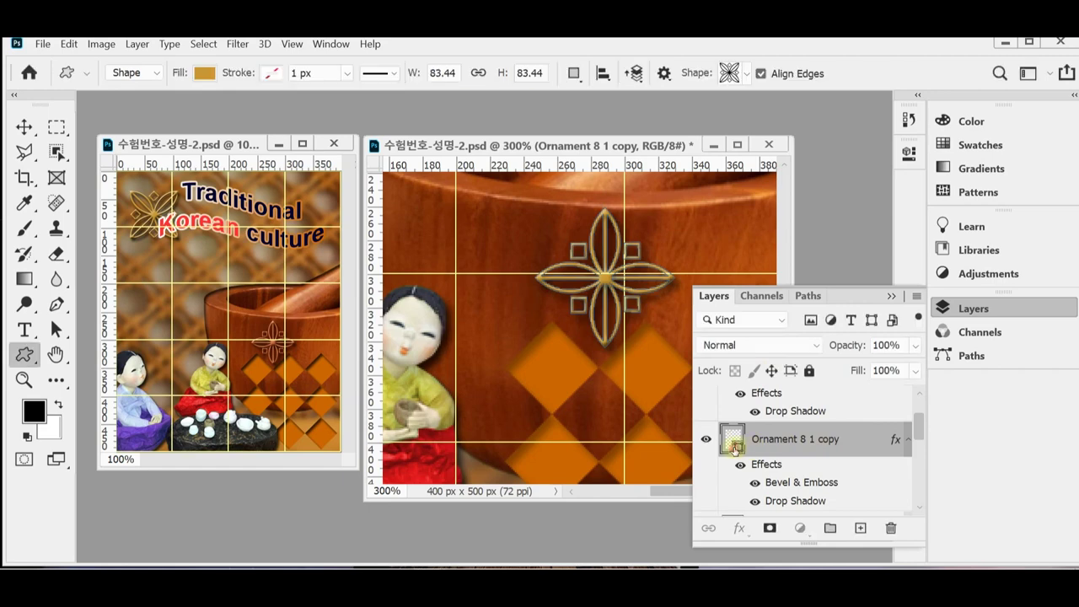
# Set the fill colour of the ornament copy to hex c63.
pyautogui.doubleClick(749, 440)
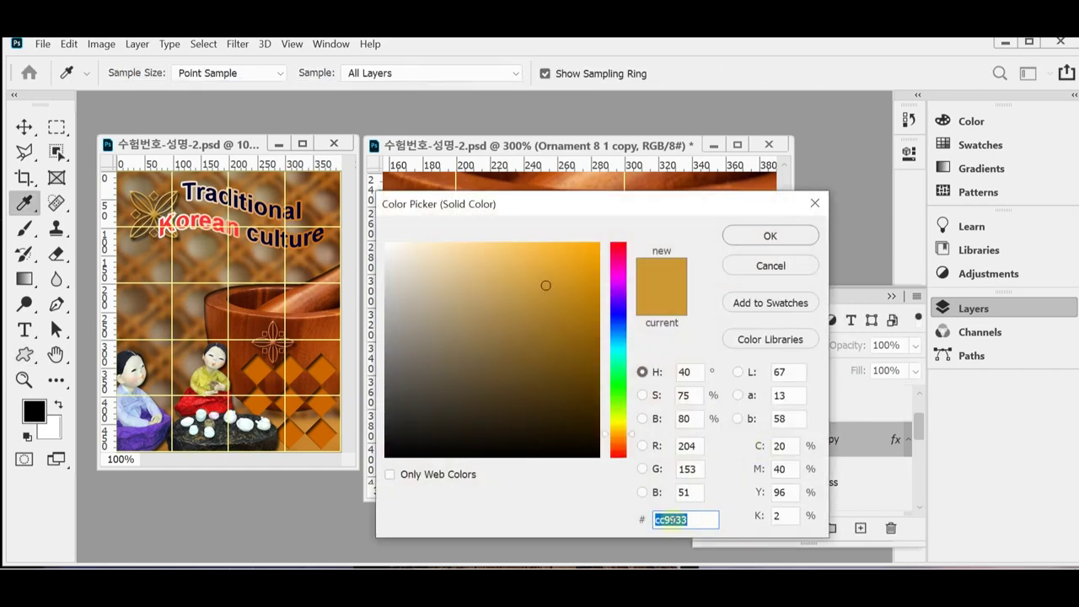
pyautogui.click(664, 519)
pyautogui.moveTo(657, 519); pyautogui.dragTo(717, 518)
pyautogui.click(723, 522)
pyautogui.write('63')
pyautogui.press('Tab')
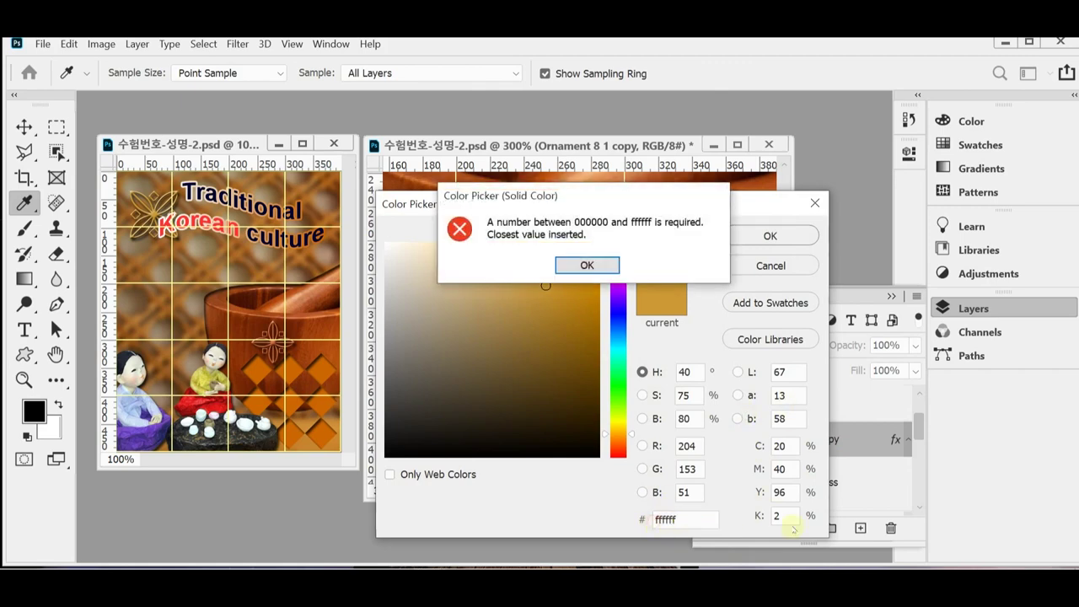
pyautogui.click(600, 264)
pyautogui.write('c')
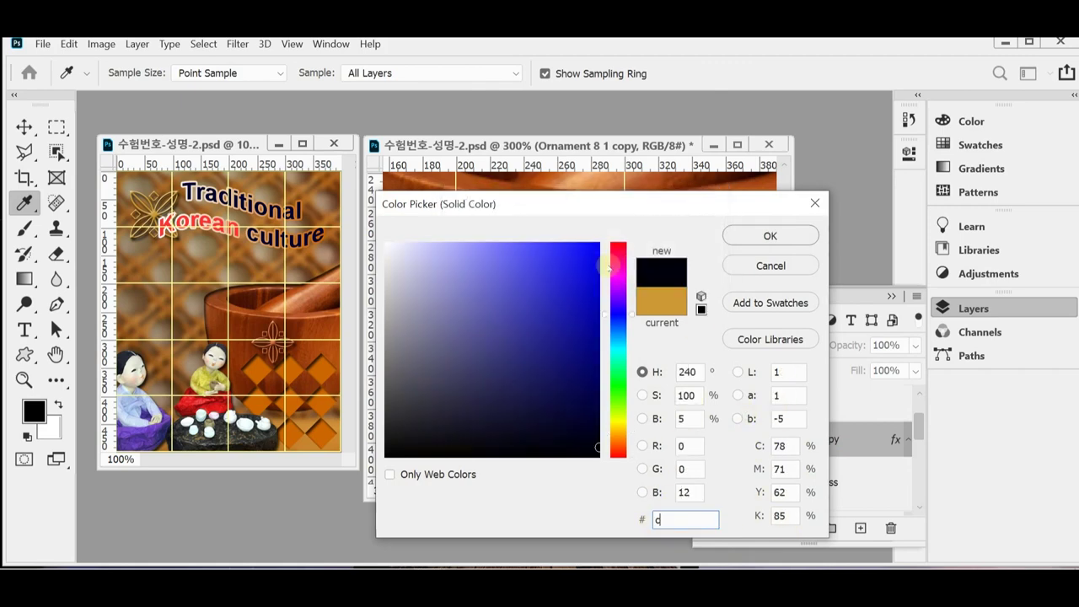
pyautogui.write('63')
pyautogui.click(778, 236)
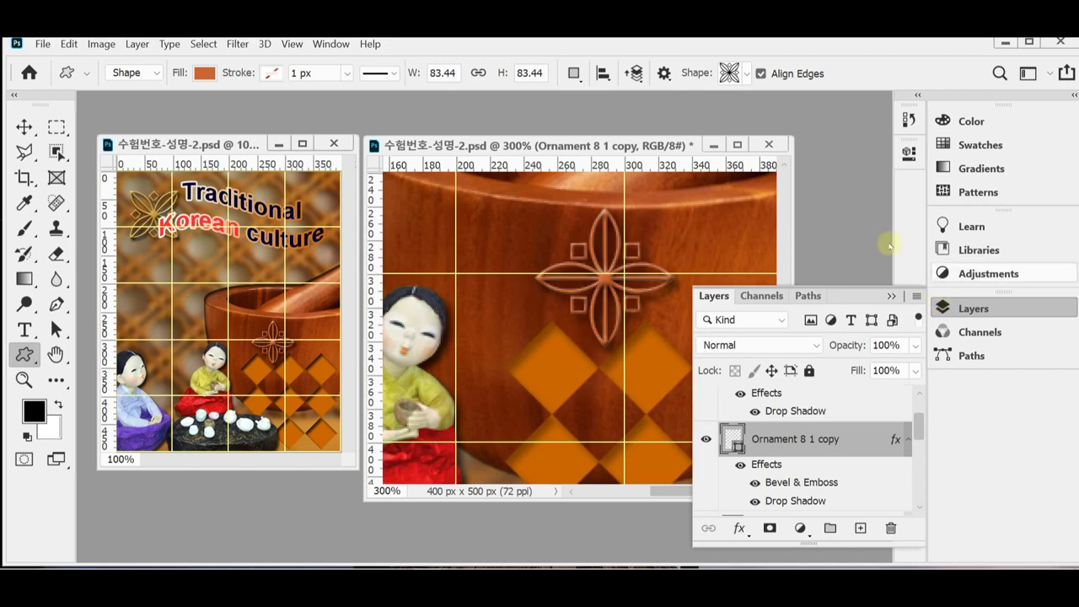
# Collapse the layer list, save the document and show the whole canvas at 100%.
pyautogui.scroll(-1, 651, 362)
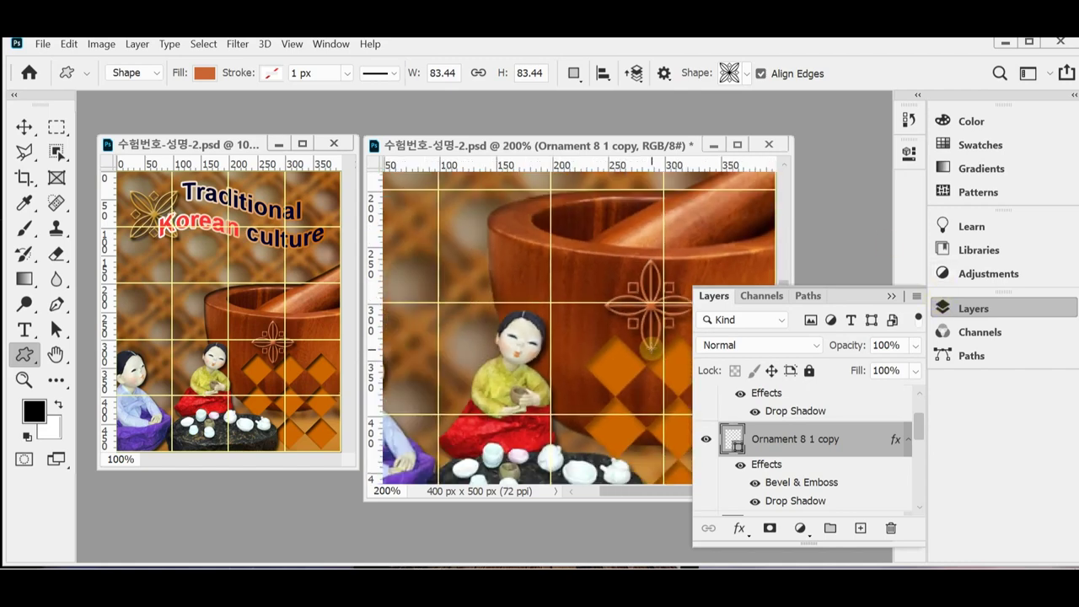
pyautogui.click(942, 308)
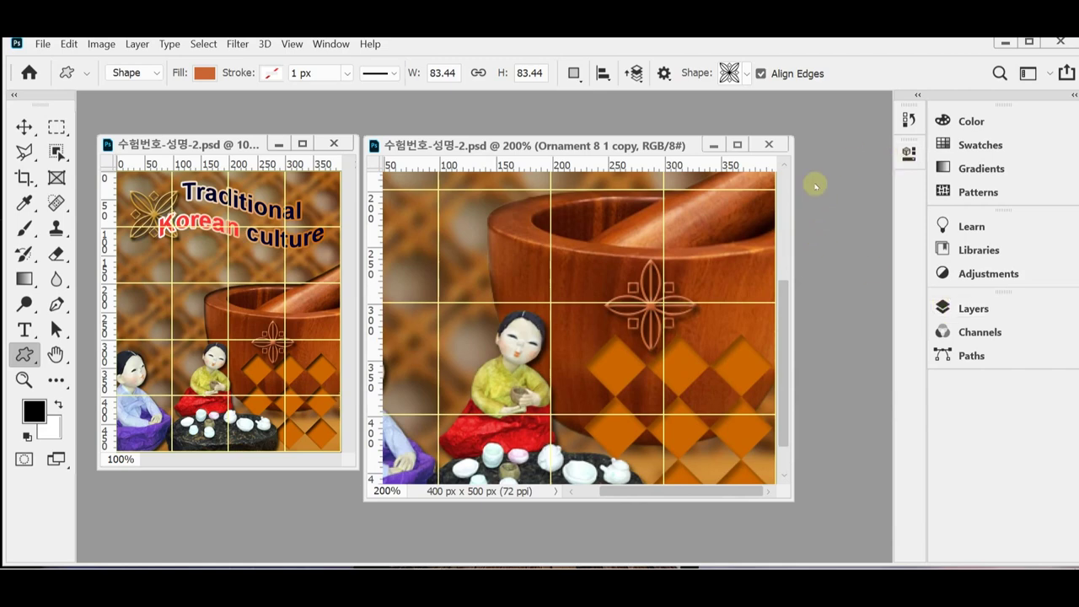
pyautogui.scroll(-1, 556, 333)
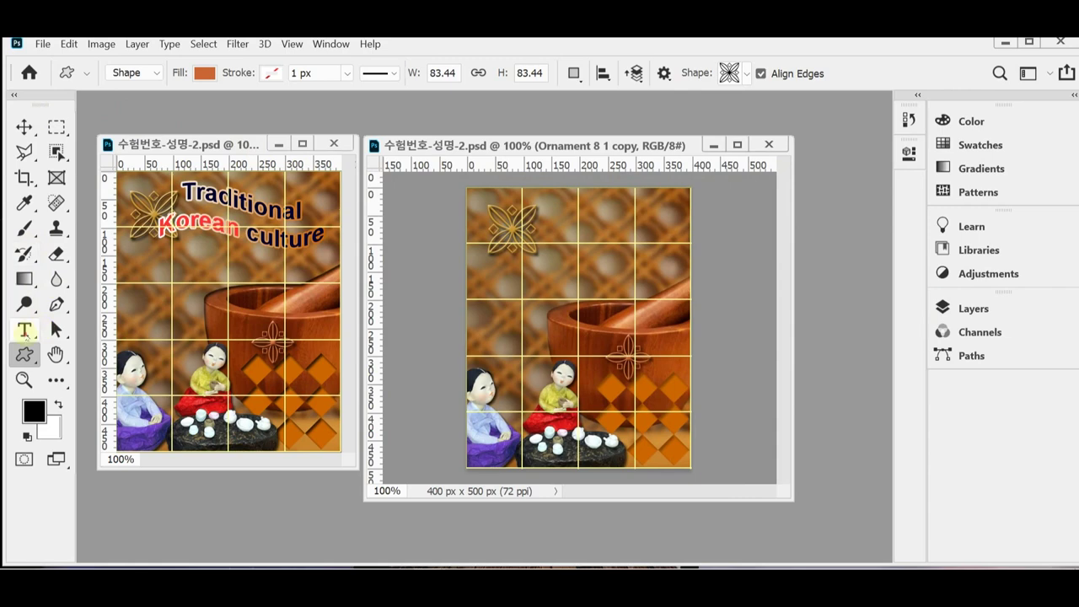
# Copy the entire "Traditional Korean culture" title text from the reference document with the Type tool.
pyautogui.click(25, 332)
pyautogui.click(84, 329)
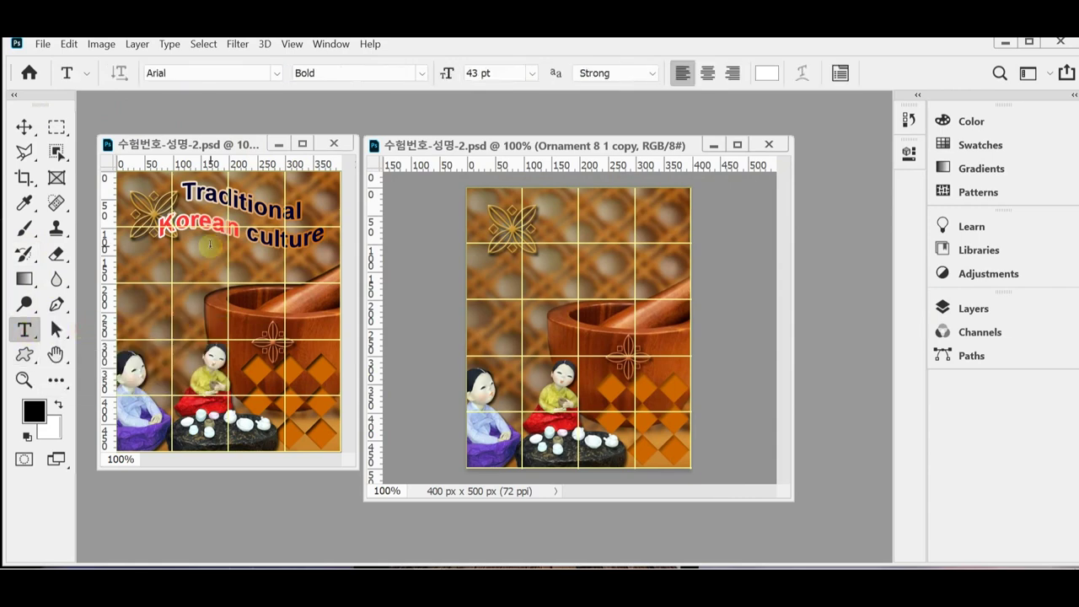
pyautogui.click(279, 209)
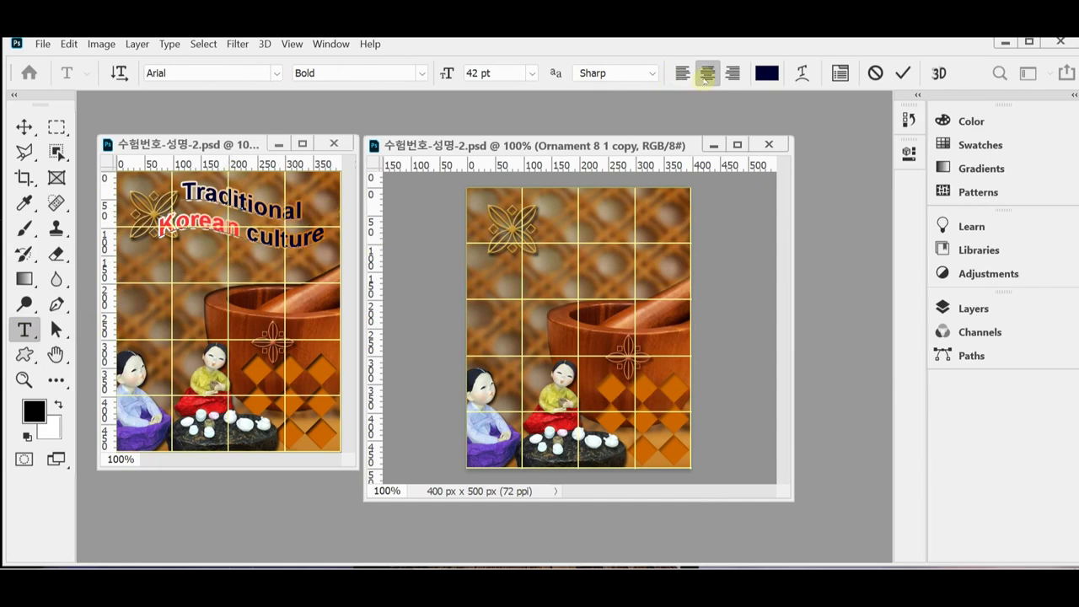
pyautogui.click(240, 241)
pyautogui.hotkey('ctrl', 'a')
pyautogui.hotkey('ctrl', 'c')
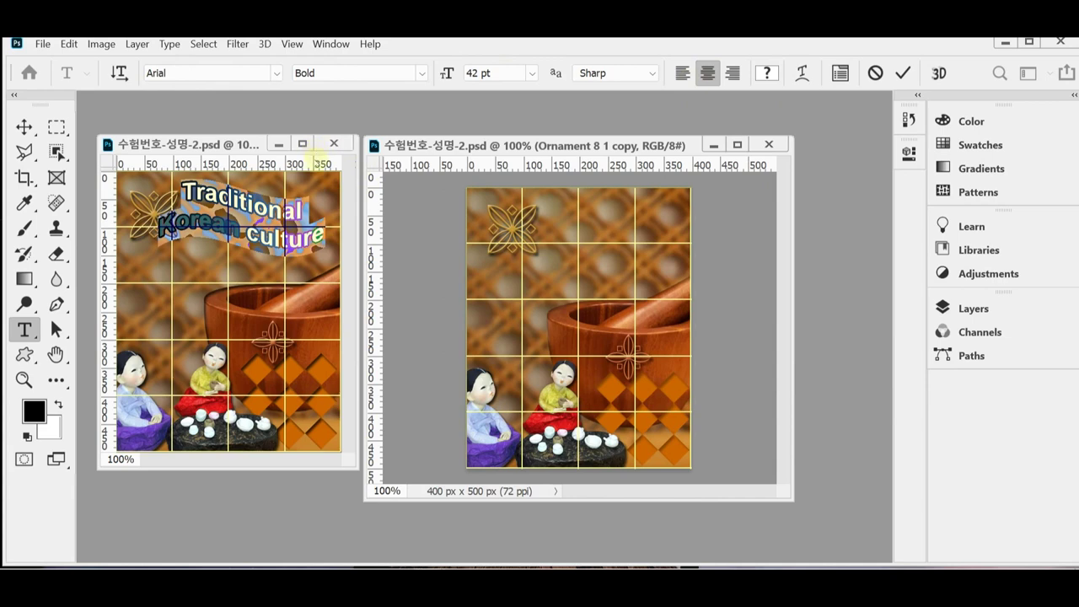
# Paste the "Traditional Korean culture" title as new text in the working document and move it beside the upper ornament.
pyautogui.click(518, 213)
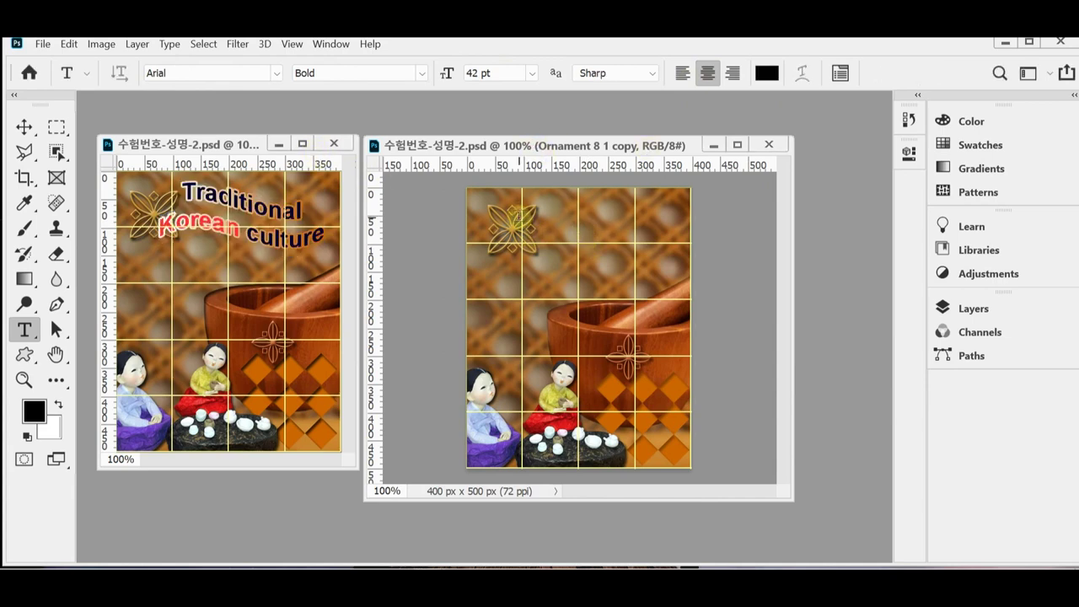
pyautogui.click(519, 217)
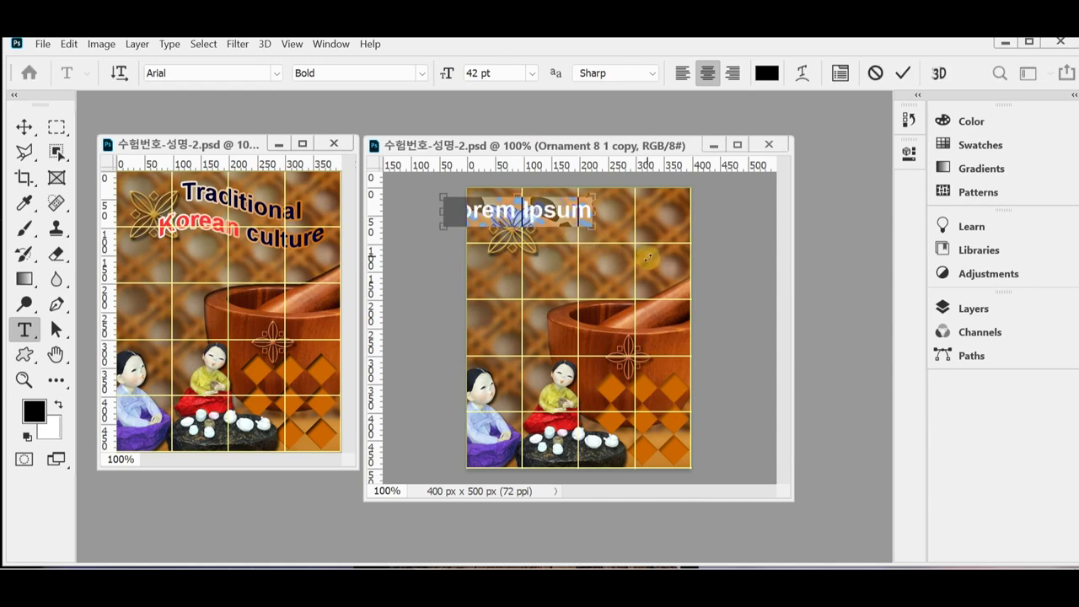
pyautogui.hotkey('ctrl', 'v')
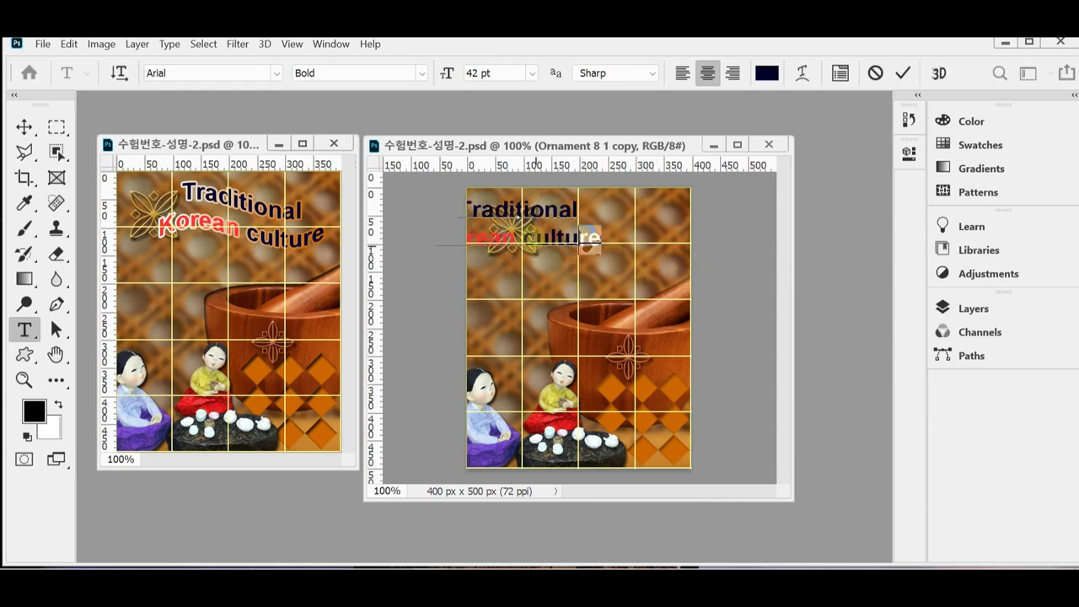
pyautogui.moveTo(565, 278); pyautogui.dragTo(639, 285)
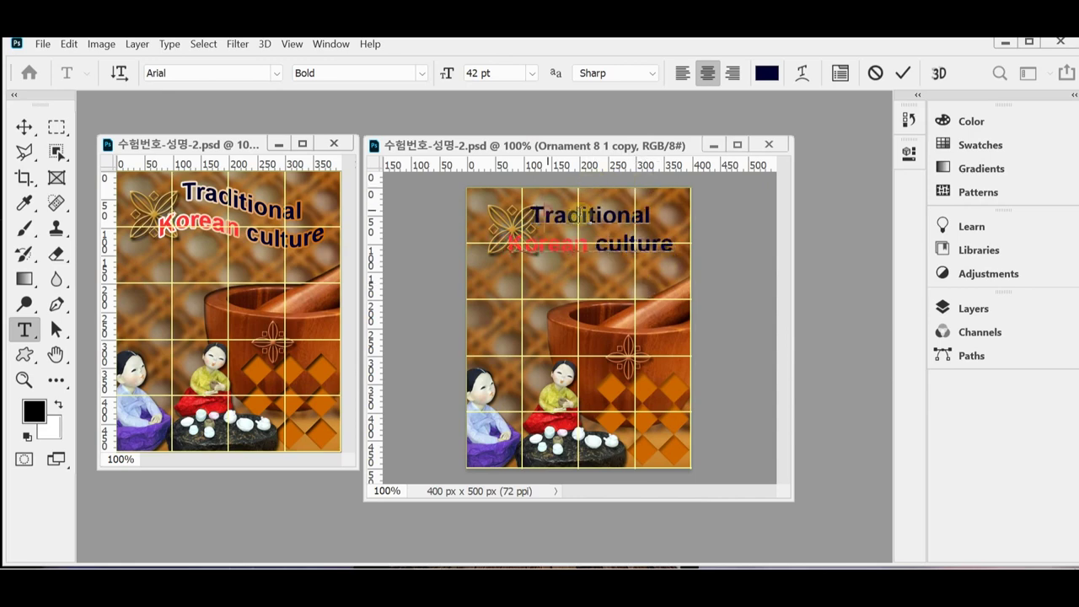
# Check the text colours assigned to the navy word "Traditional" and the red word "Korean" in the pasted title.
pyautogui.click(767, 73)
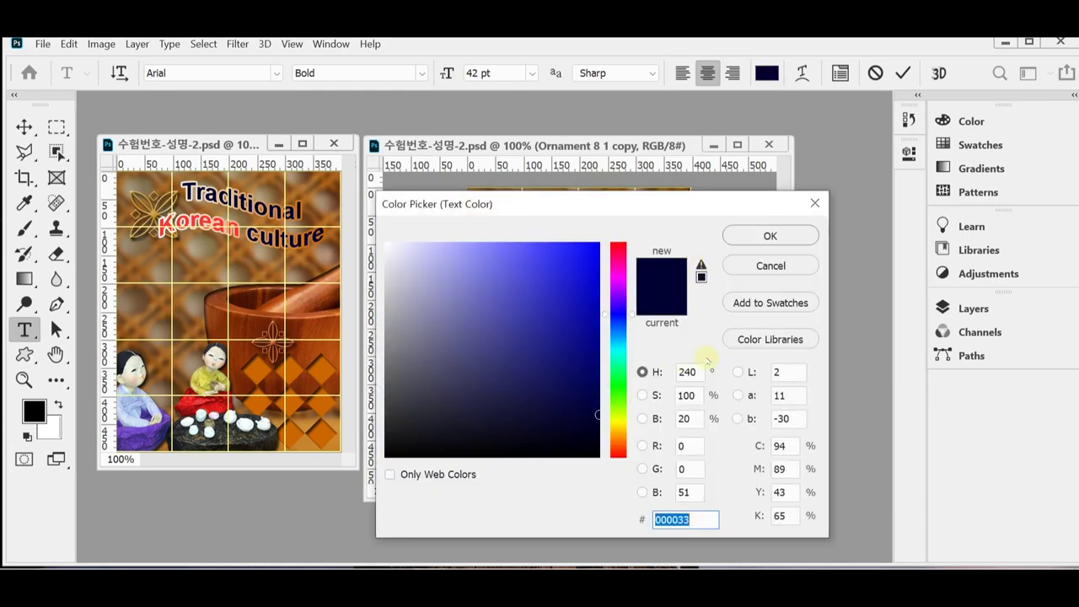
pyautogui.click(782, 266)
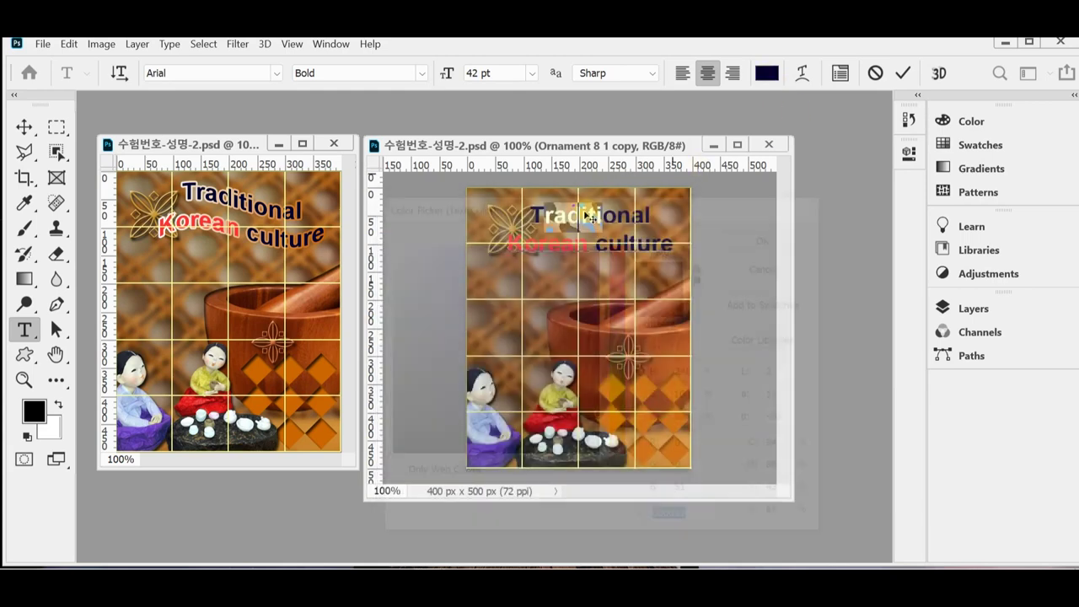
pyautogui.moveTo(508, 244); pyautogui.dragTo(588, 245)
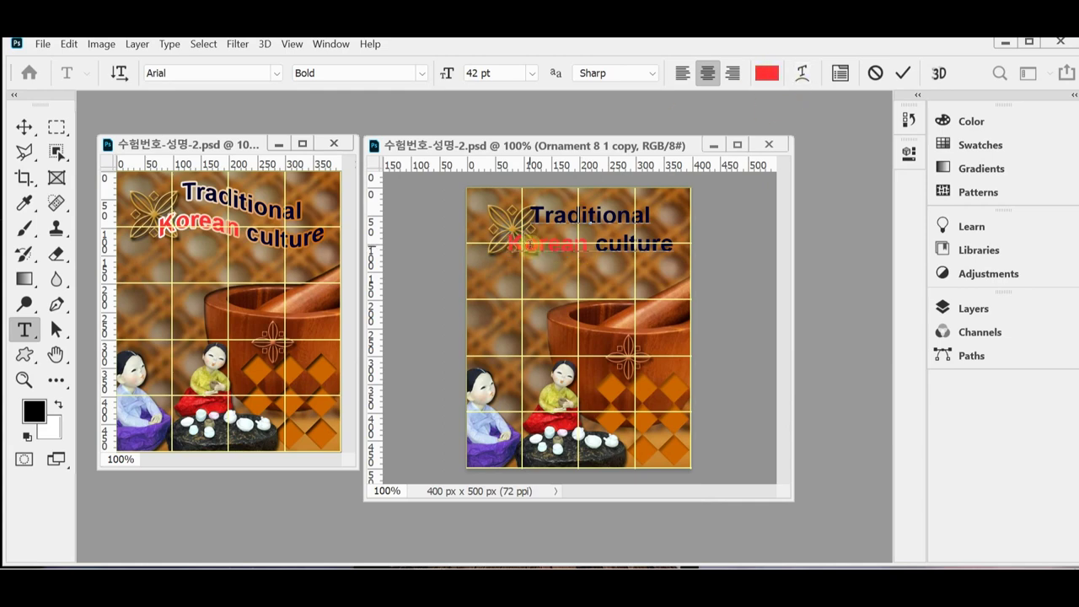
pyautogui.hotkey('shift', 'Right')
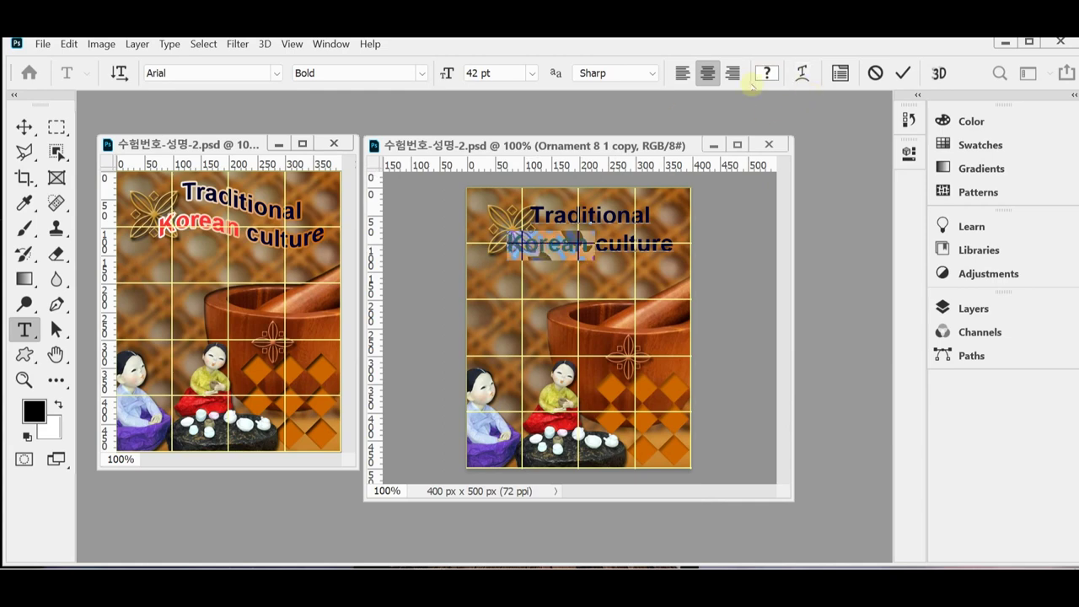
pyautogui.moveTo(508, 244); pyautogui.dragTo(574, 245)
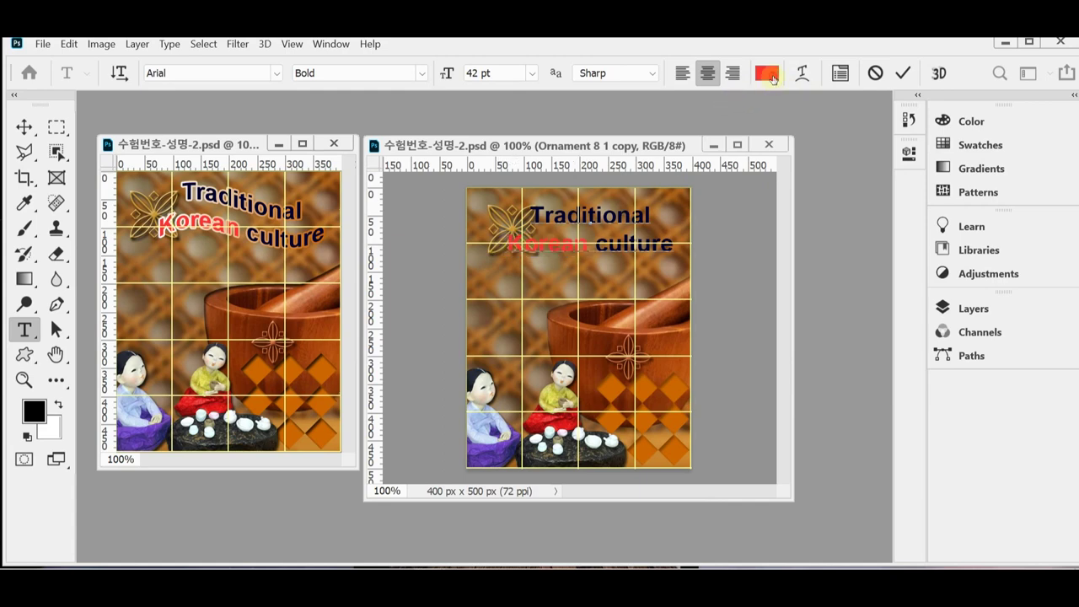
pyautogui.click(769, 74)
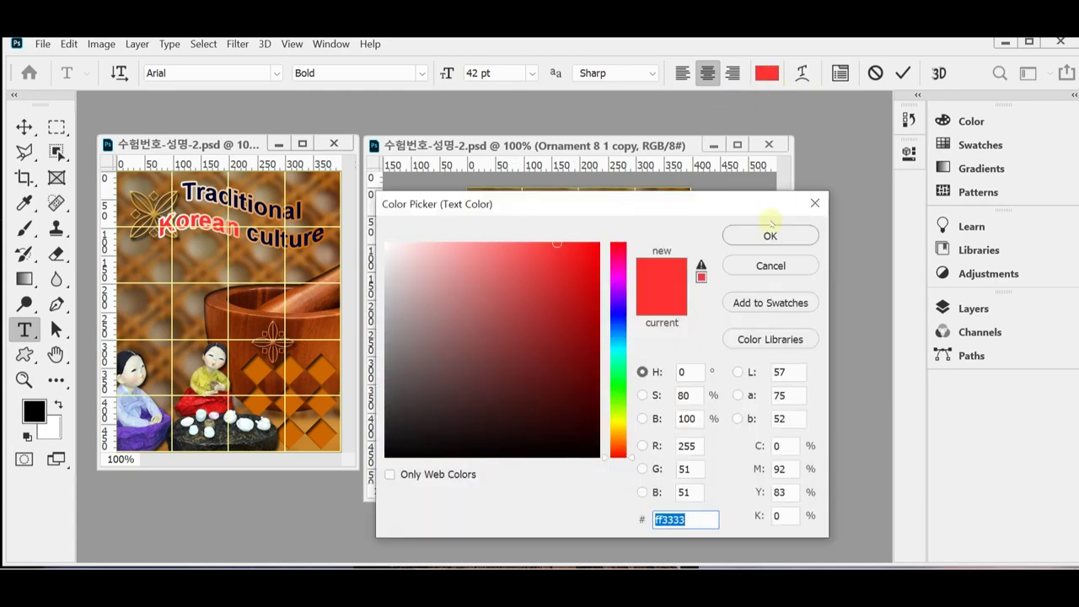
pyautogui.click(797, 240)
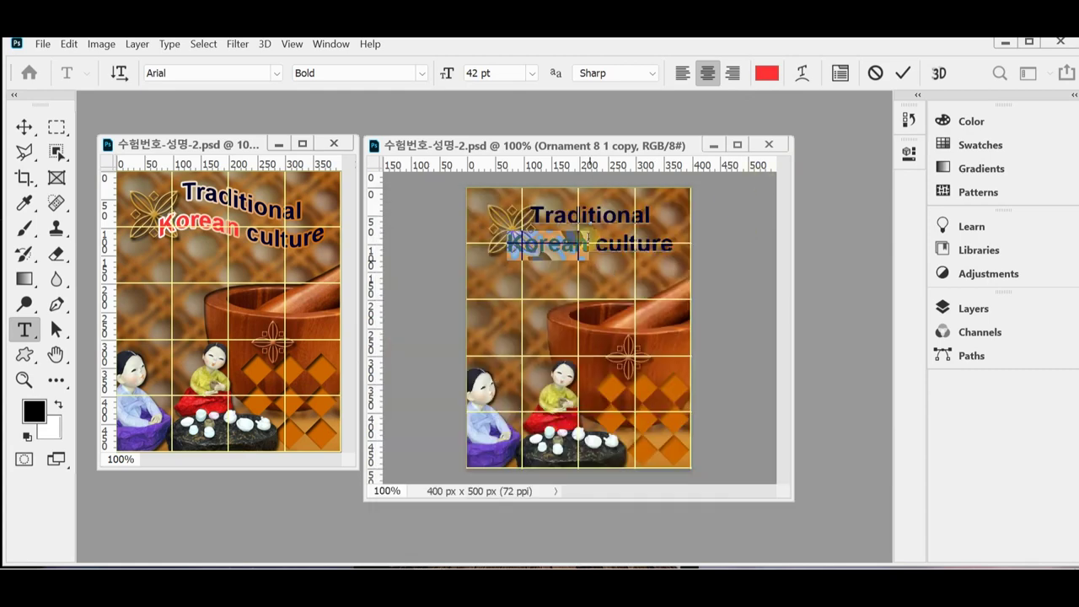
pyautogui.click(595, 244)
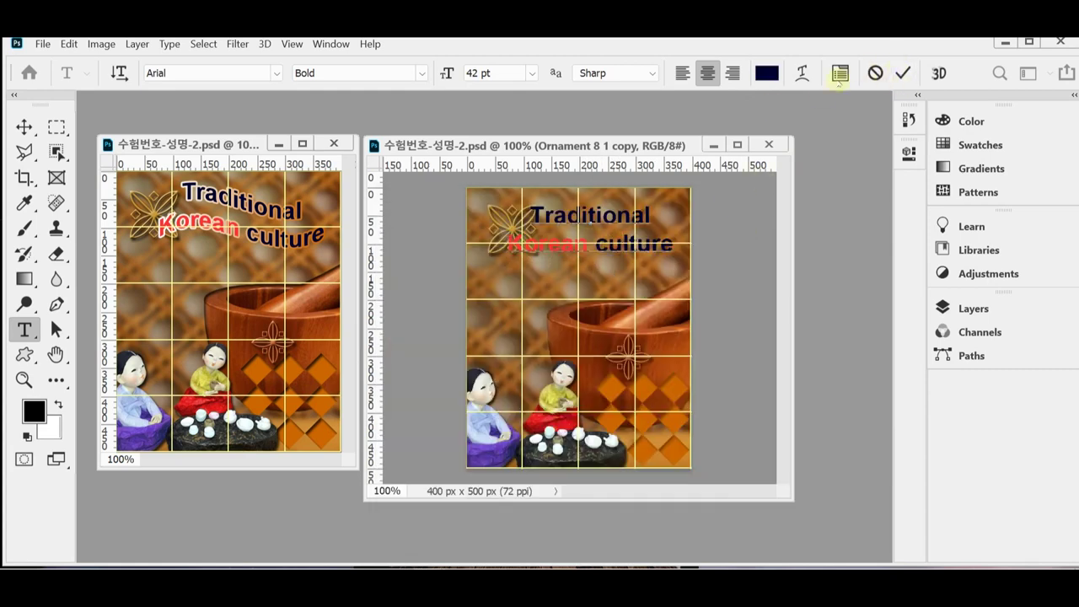
# Warp the title text horizontally with the Flag style at 30% bend and shift it slightly down and to the right.
pyautogui.click(802, 73)
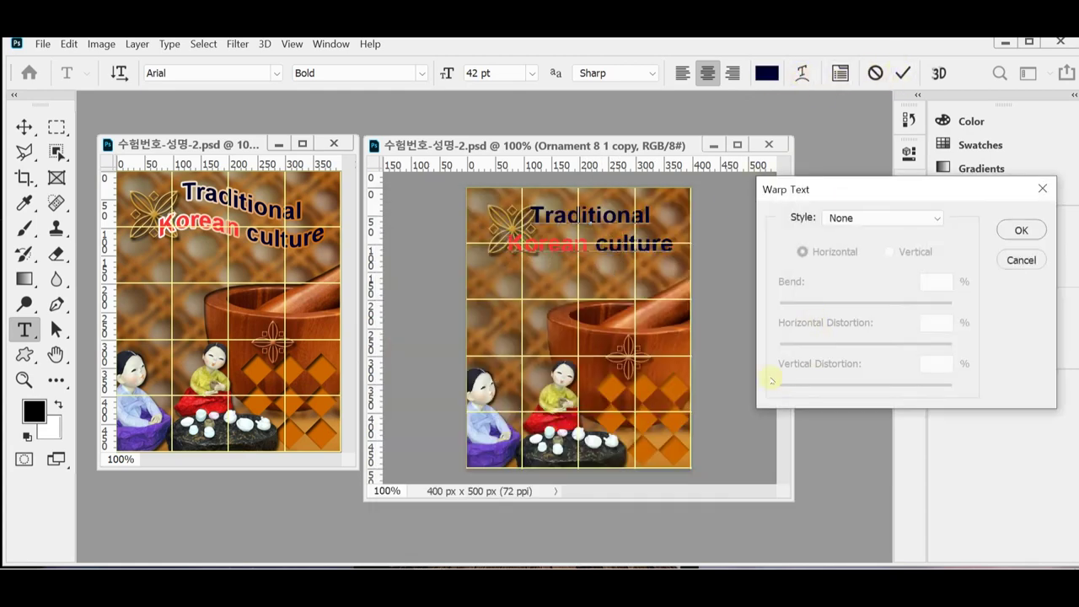
pyautogui.click(851, 218)
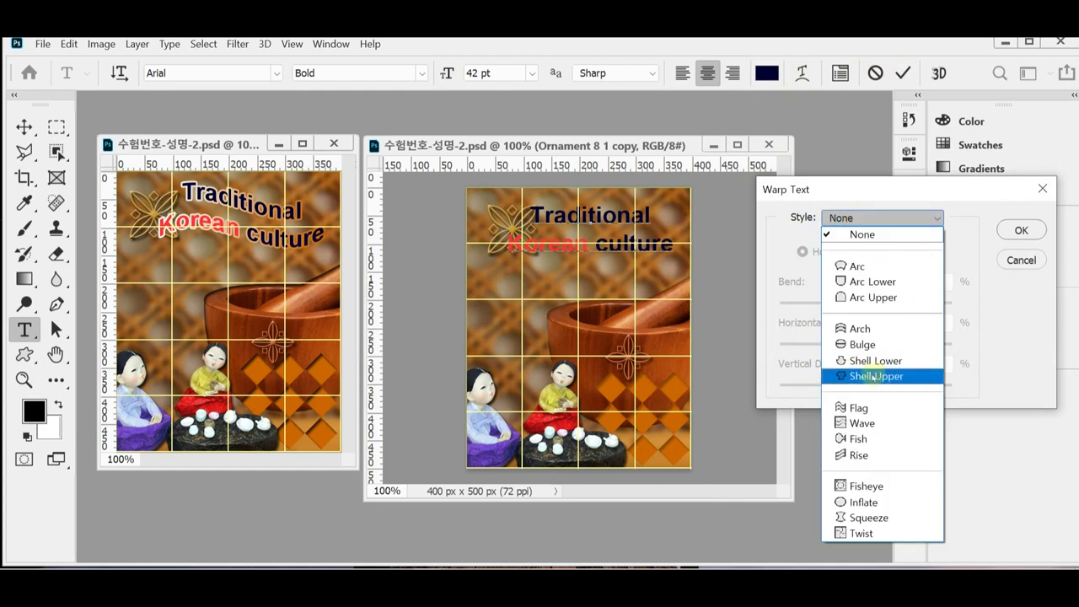
pyautogui.click(879, 409)
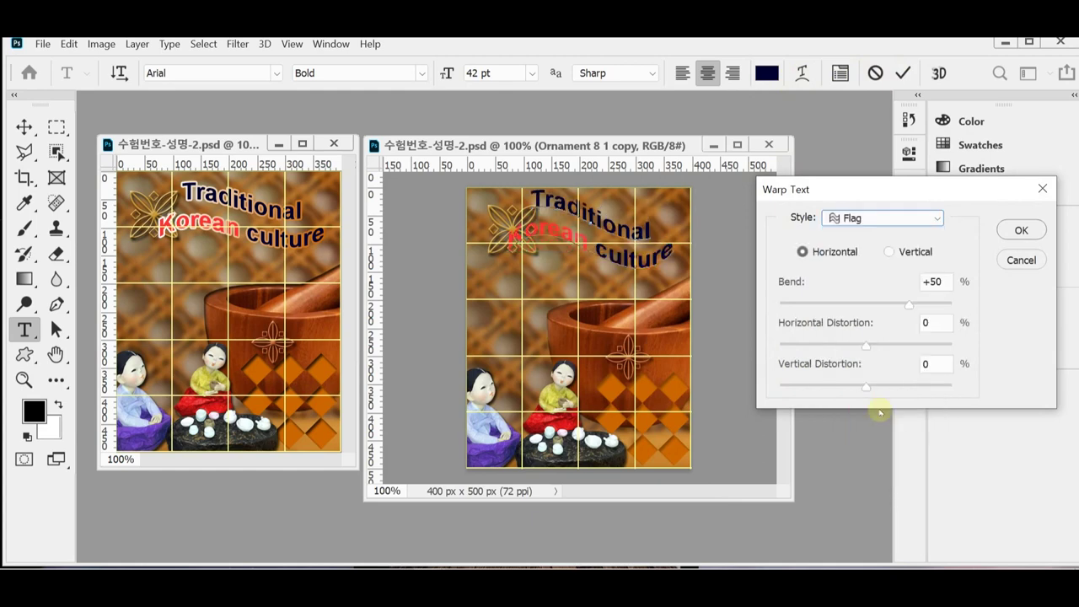
pyautogui.click(932, 281)
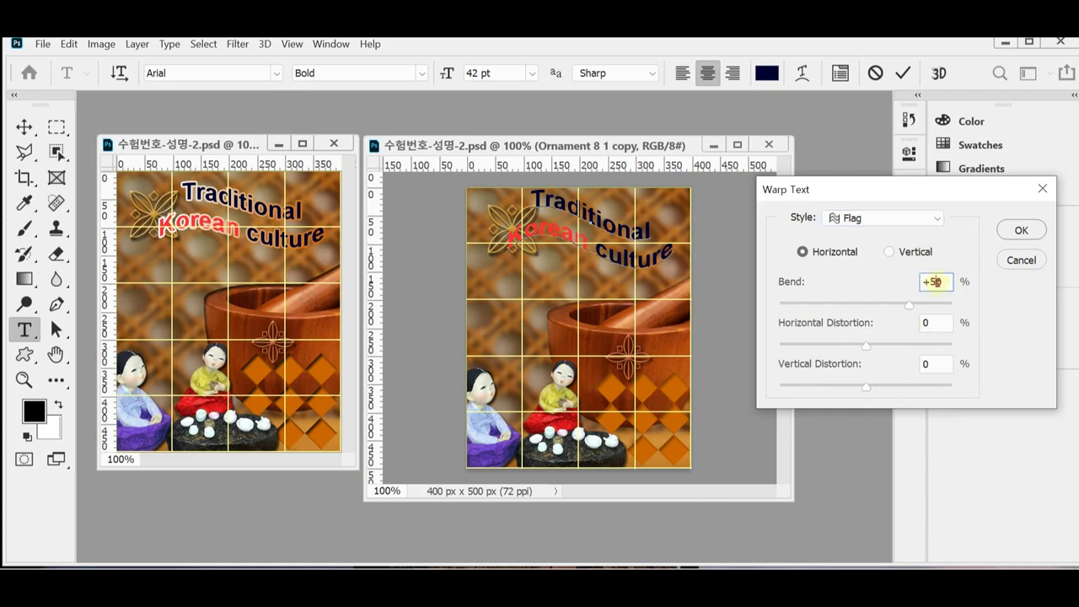
pyautogui.write('30')
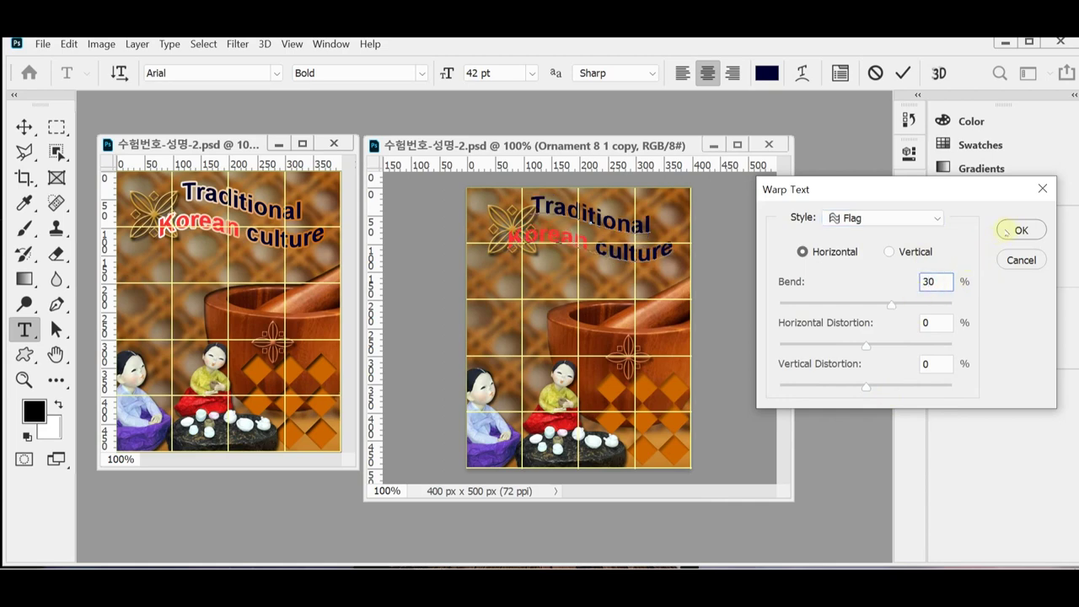
pyautogui.click(635, 289)
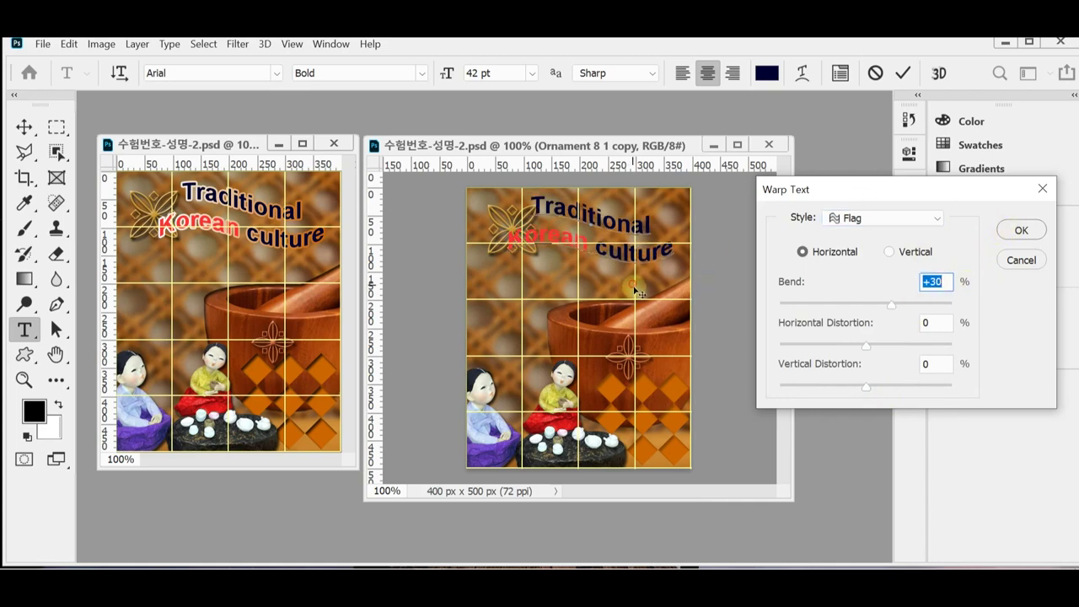
pyautogui.moveTo(635, 290); pyautogui.dragTo(639, 294)
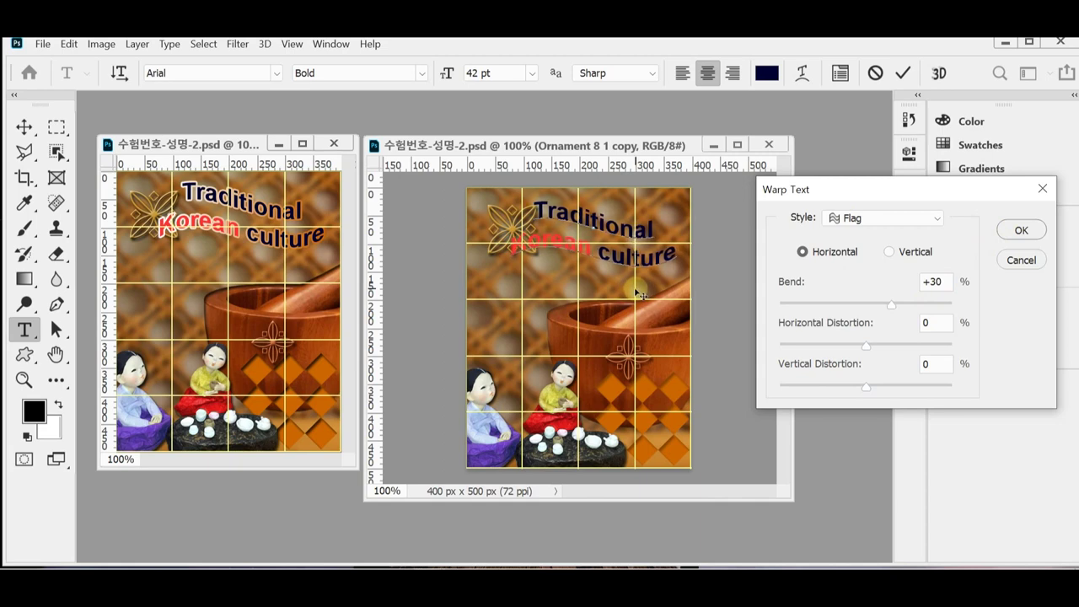
pyautogui.click(641, 295)
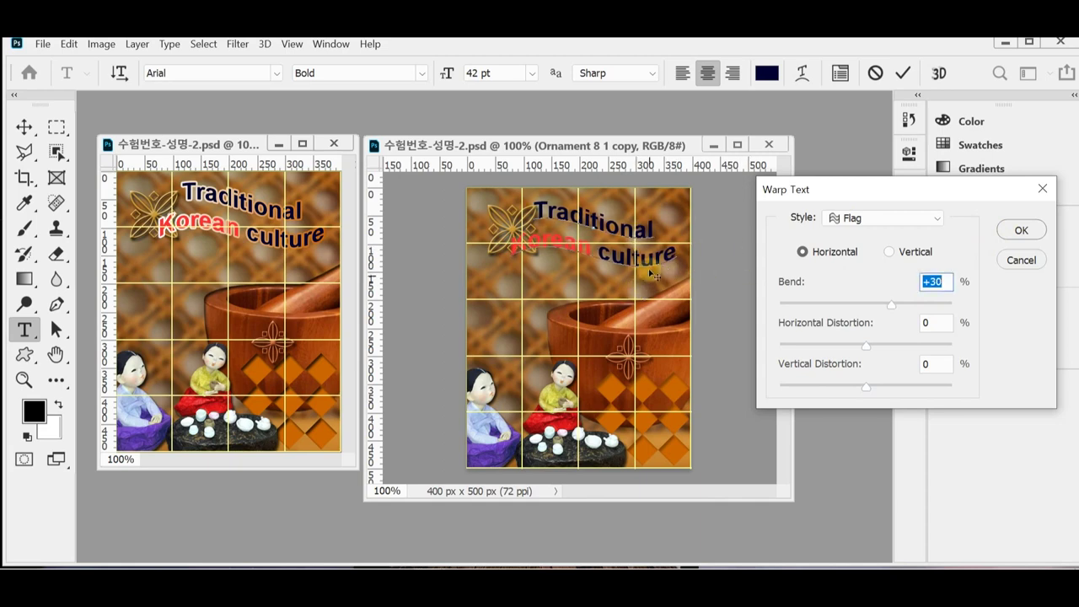
pyautogui.click(1015, 229)
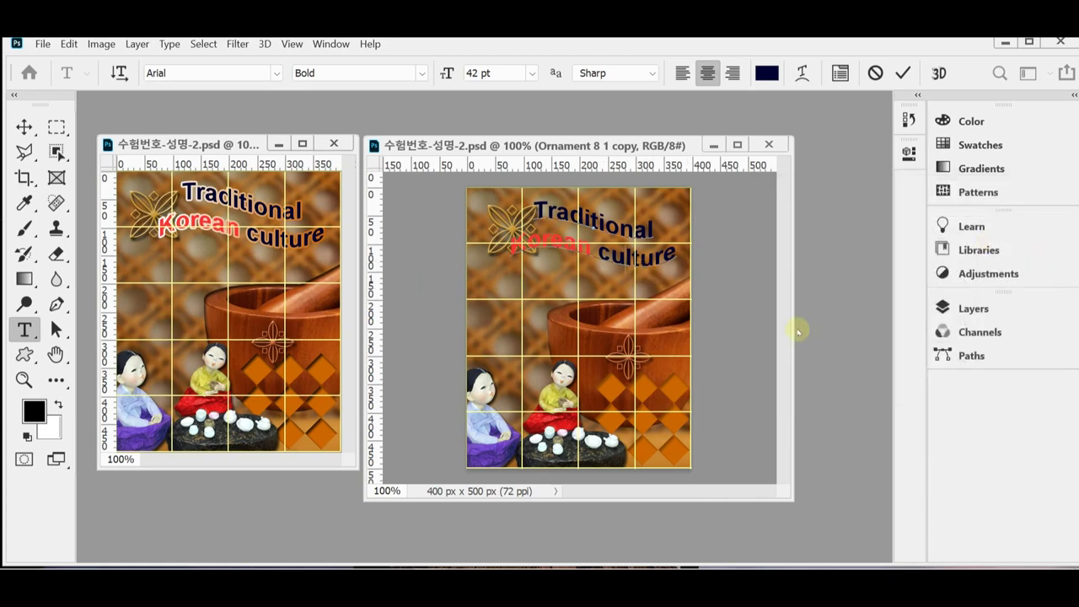
# Add a Stroke layer style to the title text with a size of 3 px and a gradient fill type.
pyautogui.click(978, 311)
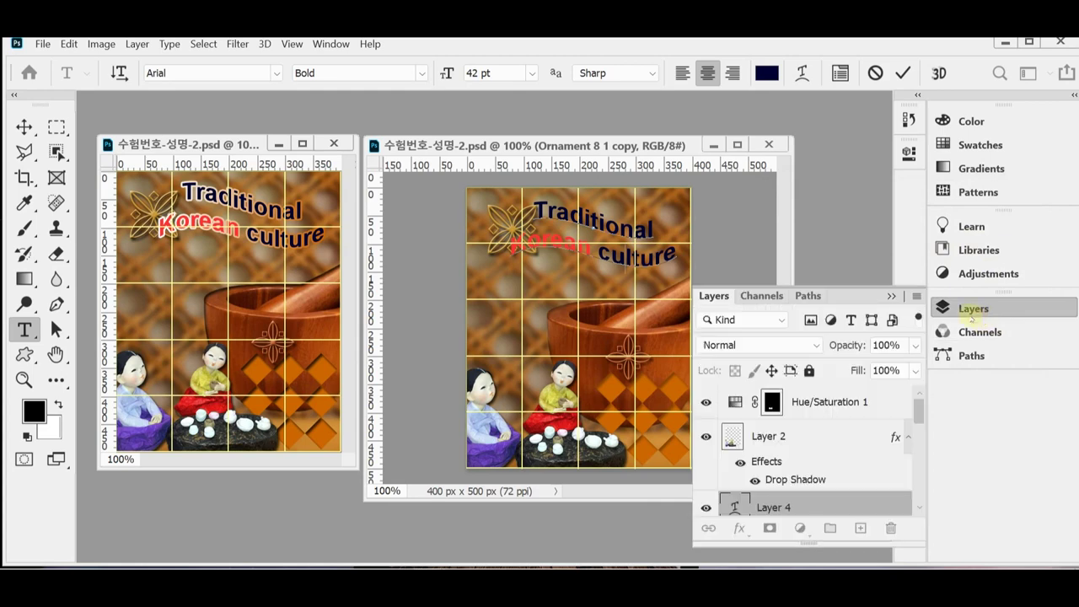
pyautogui.click(738, 528)
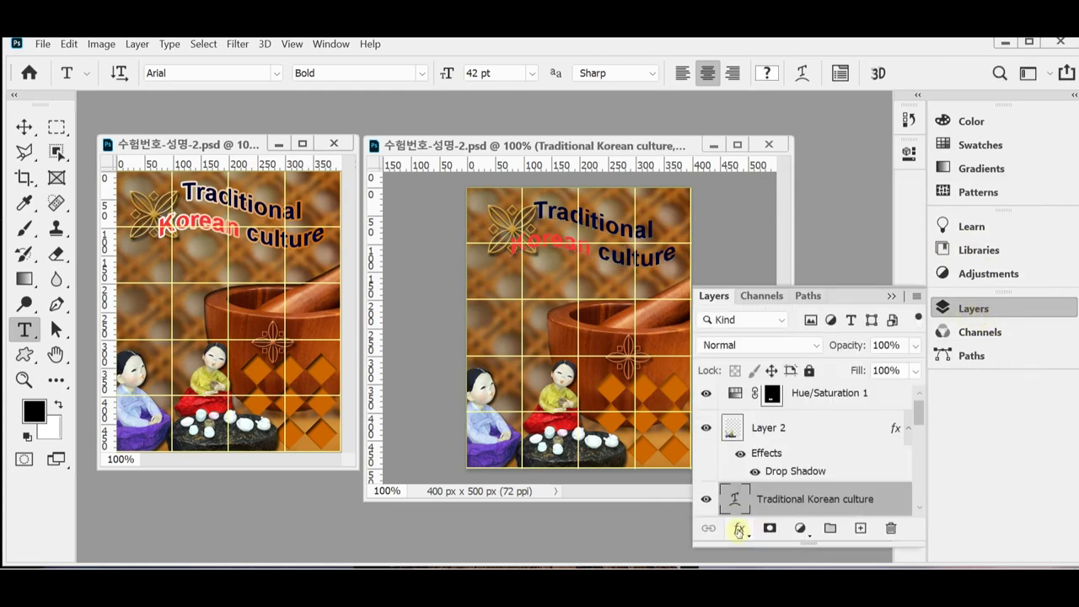
pyautogui.click(738, 528)
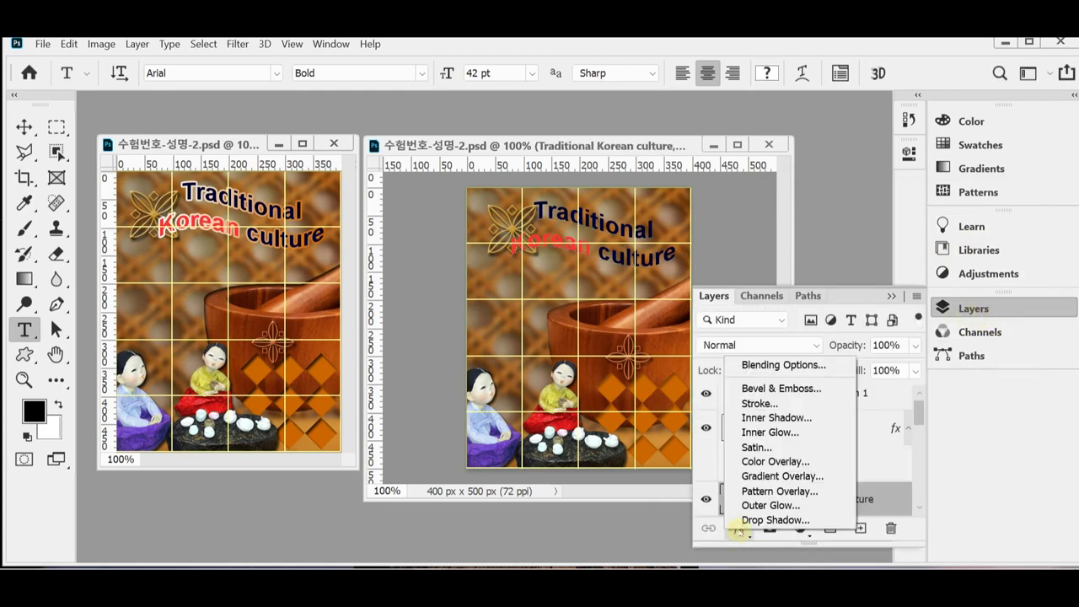
pyautogui.click(802, 405)
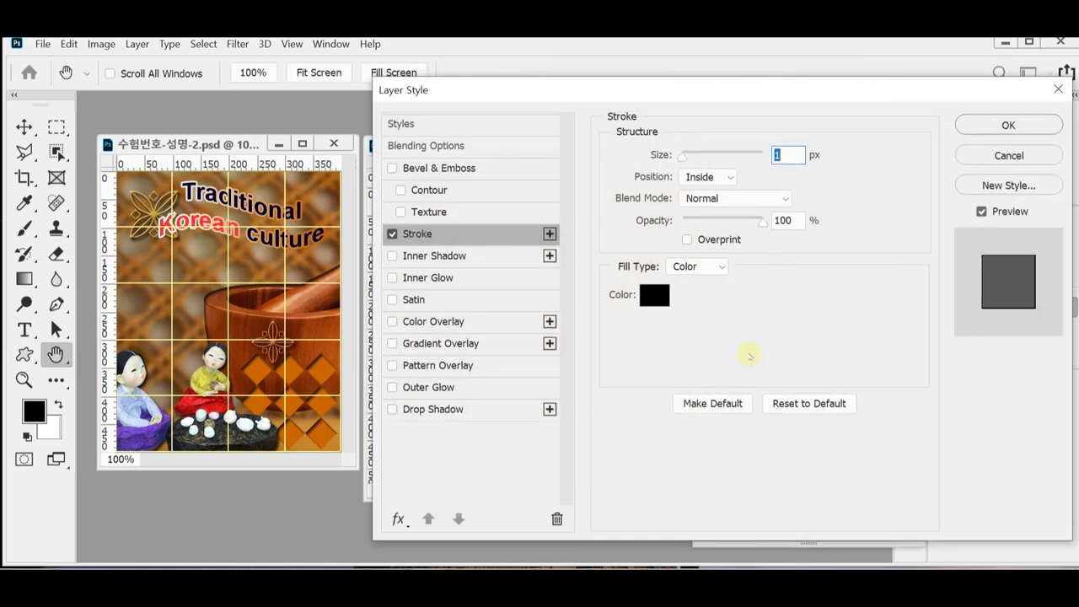
pyautogui.write('3')
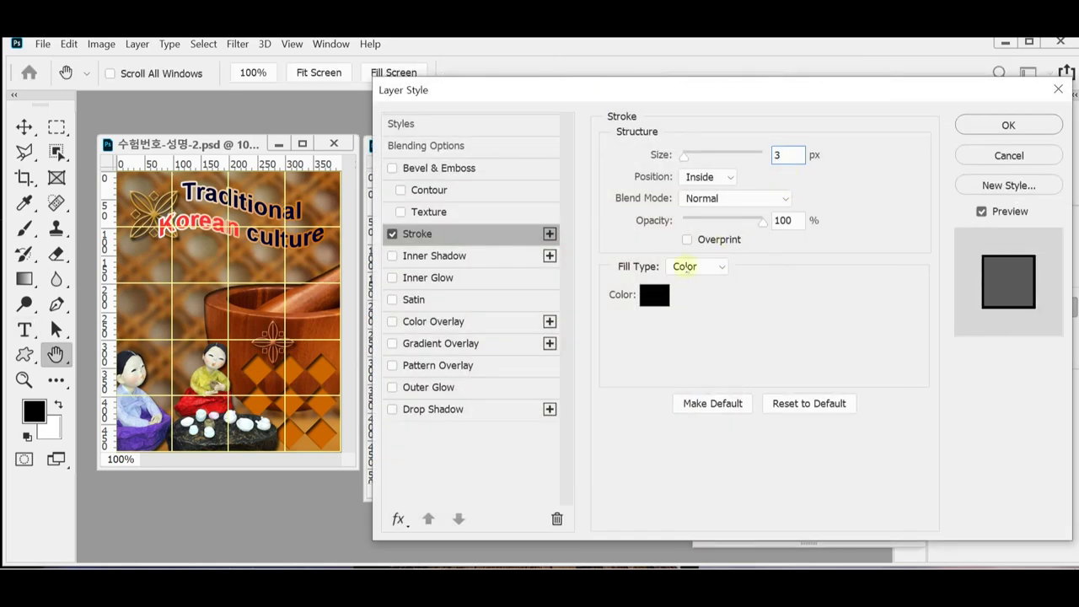
pyautogui.click(660, 297)
pyautogui.click(687, 266)
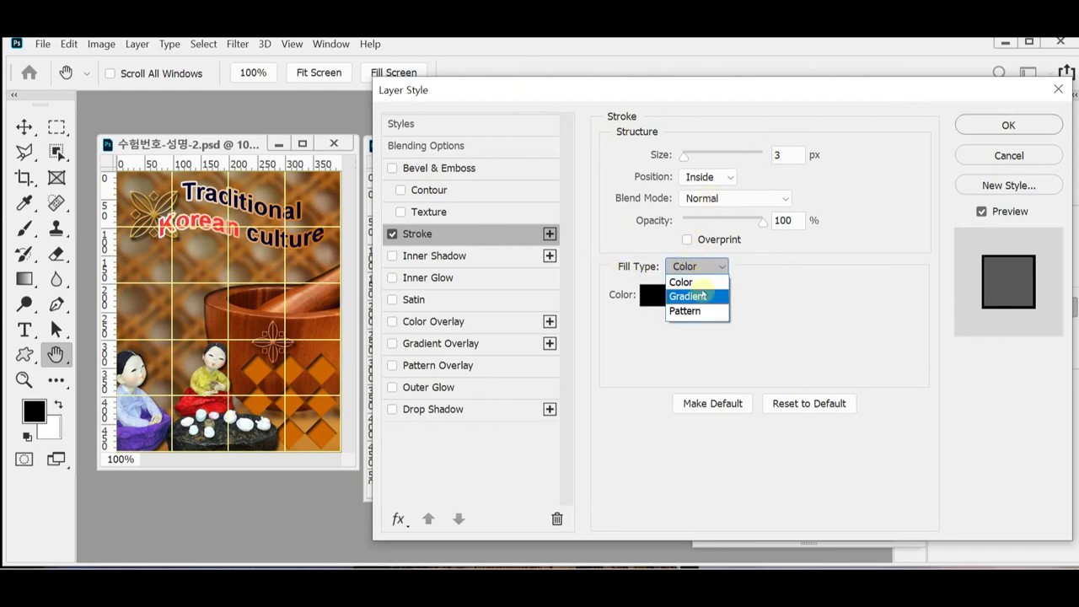
pyautogui.click(688, 296)
# Define the stroke gradient with a start colour of hex c60 and a white end colour.
pyautogui.click(708, 297)
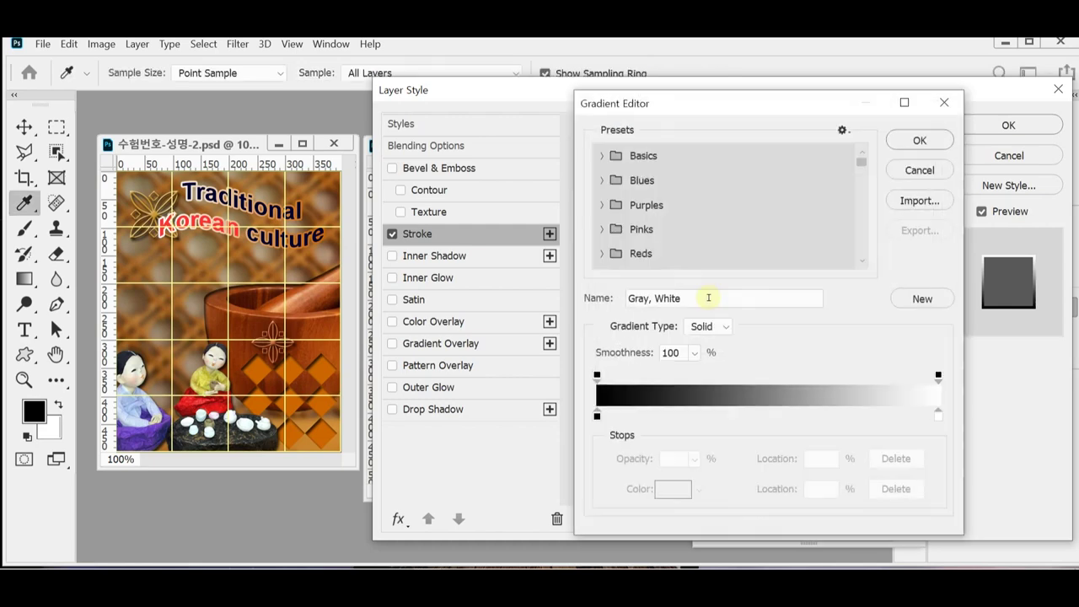
pyautogui.click(597, 413)
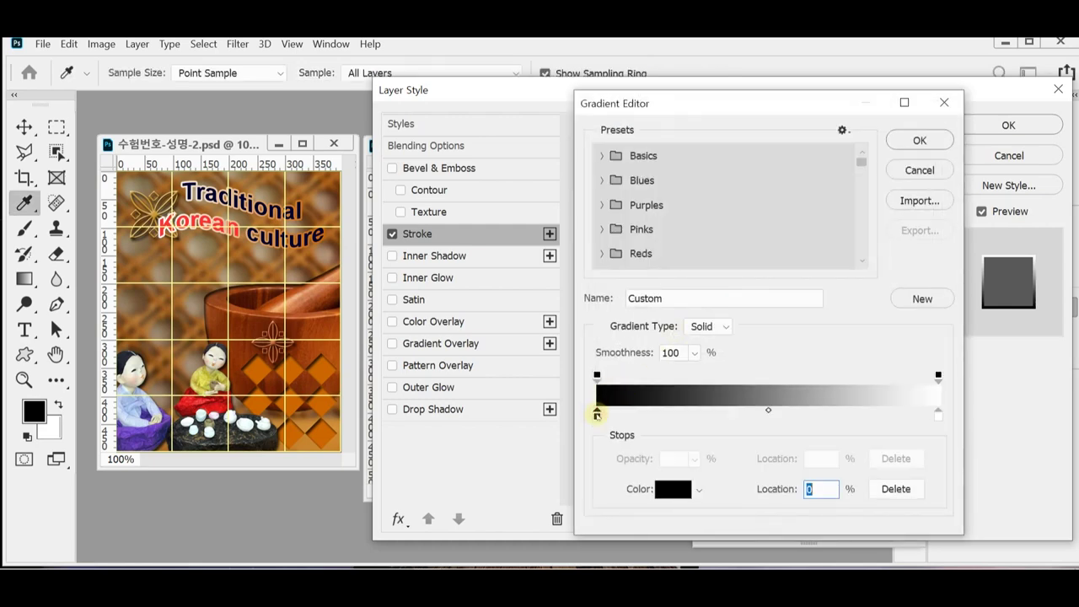
pyautogui.doubleClick(597, 413)
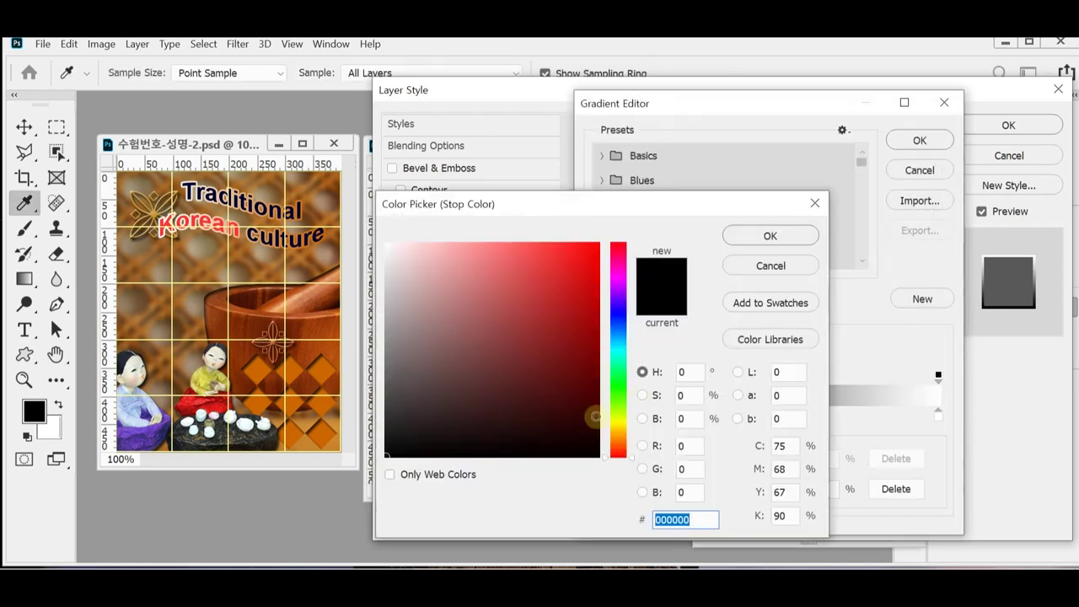
pyautogui.write('c60')
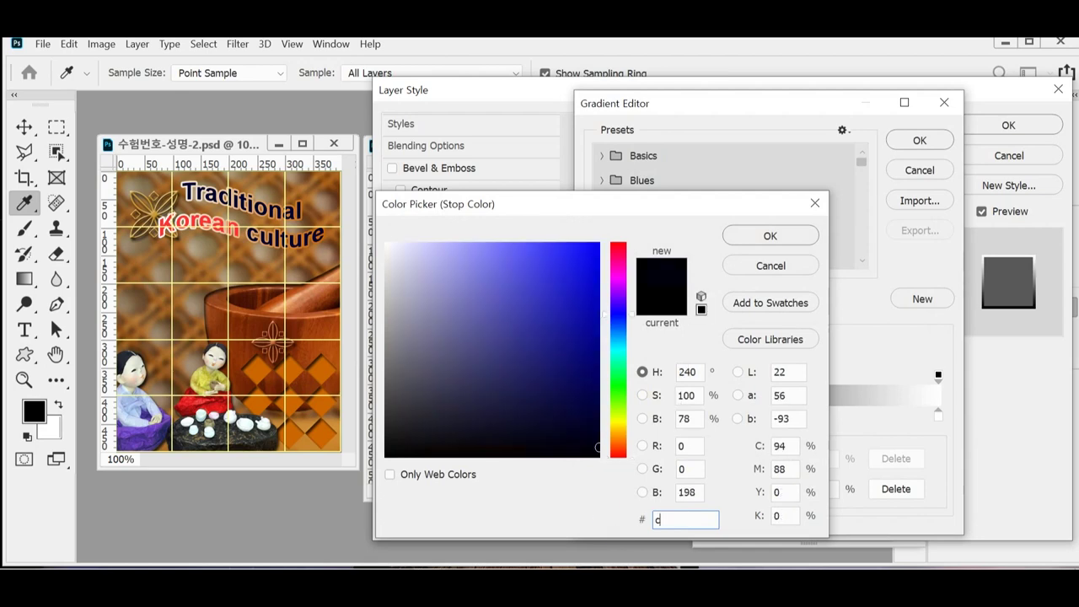
pyautogui.click(785, 238)
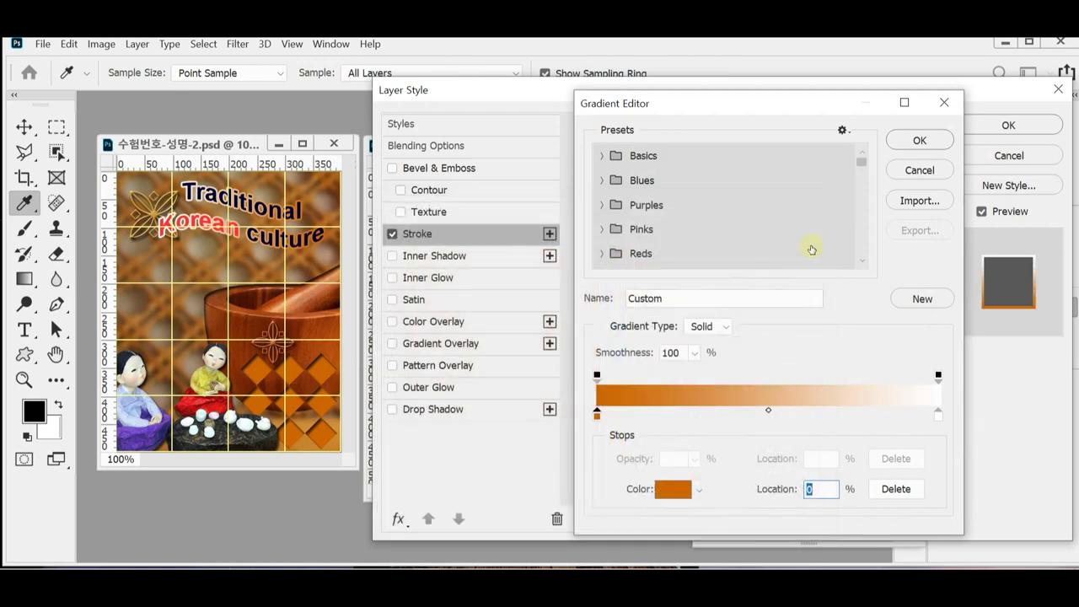
pyautogui.click(938, 418)
pyautogui.doubleClick(938, 419)
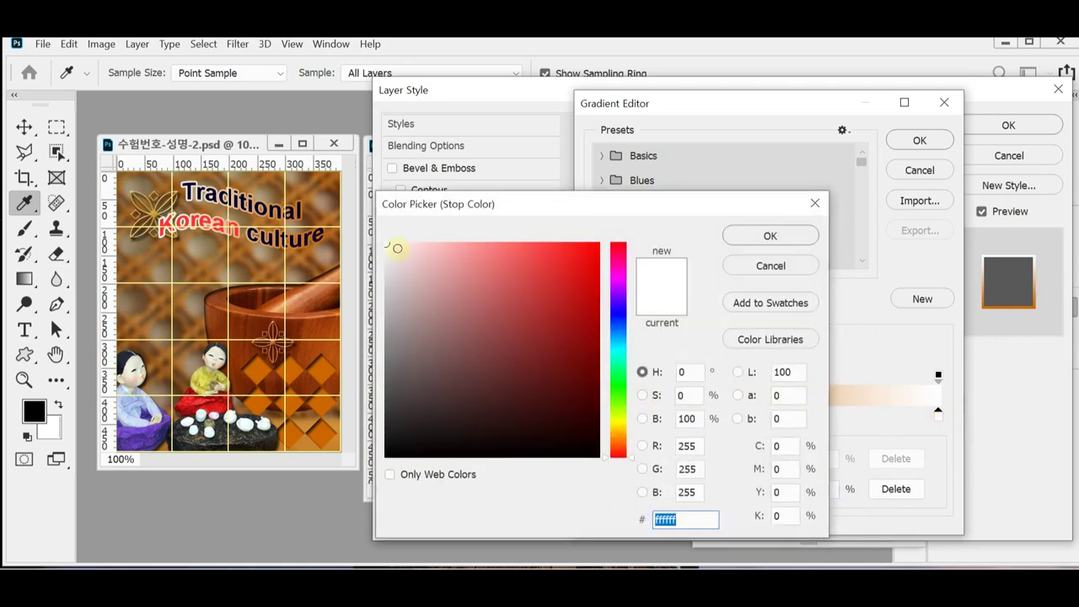
pyautogui.moveTo(397, 248); pyautogui.dragTo(376, 242)
pyautogui.click(767, 236)
pyautogui.click(919, 142)
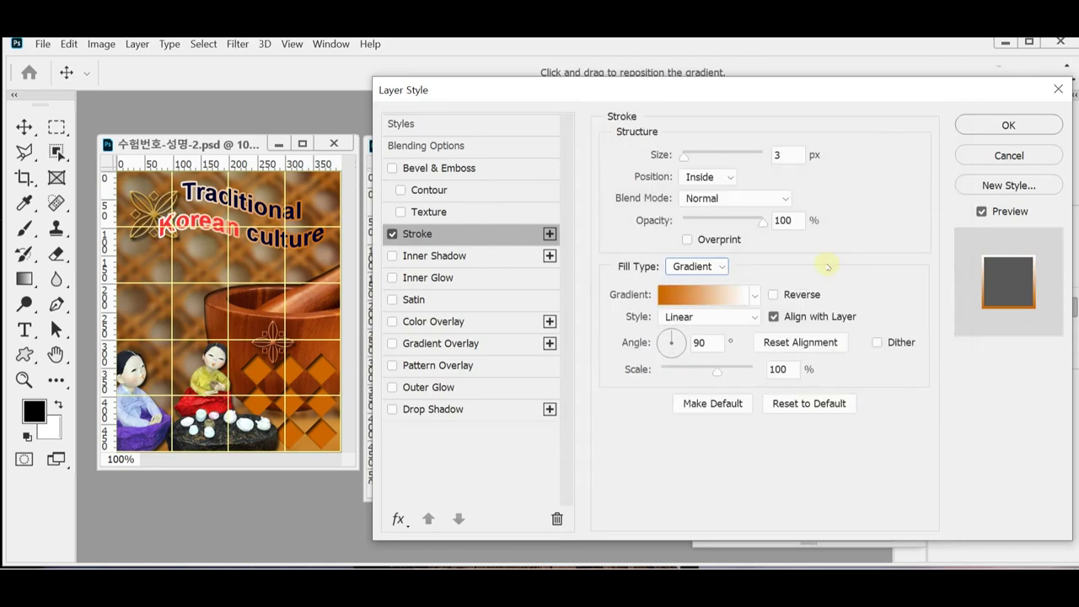
# Place the title's stroke outside the letters, set its gradient angle to 180°, and uncover the title for comparison with the reference.
pyautogui.moveTo(654, 91); pyautogui.dragTo(711, 228)
pyautogui.click(709, 317)
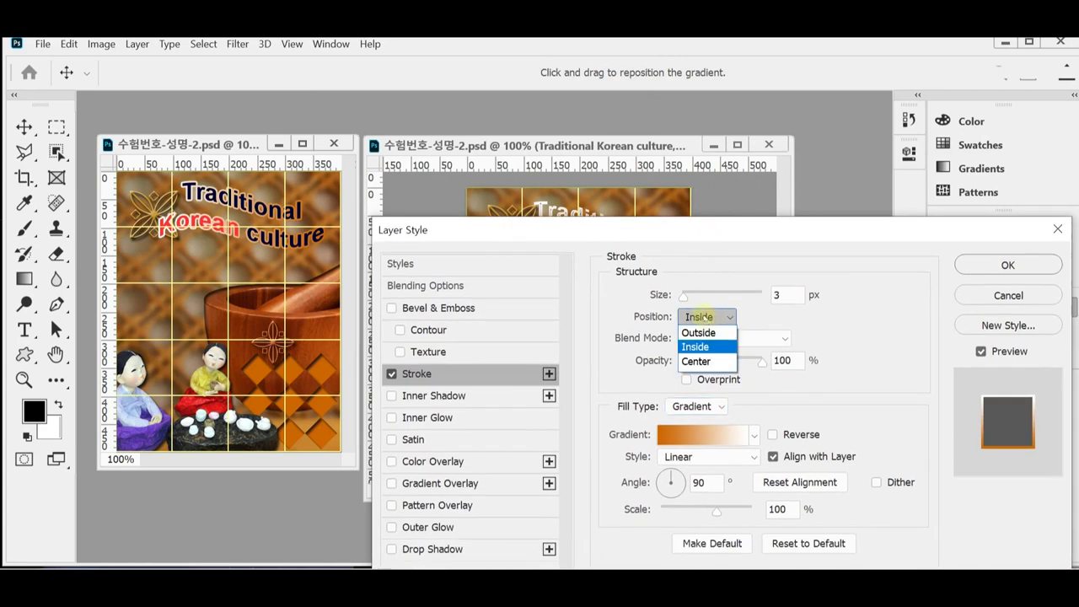
pyautogui.click(719, 334)
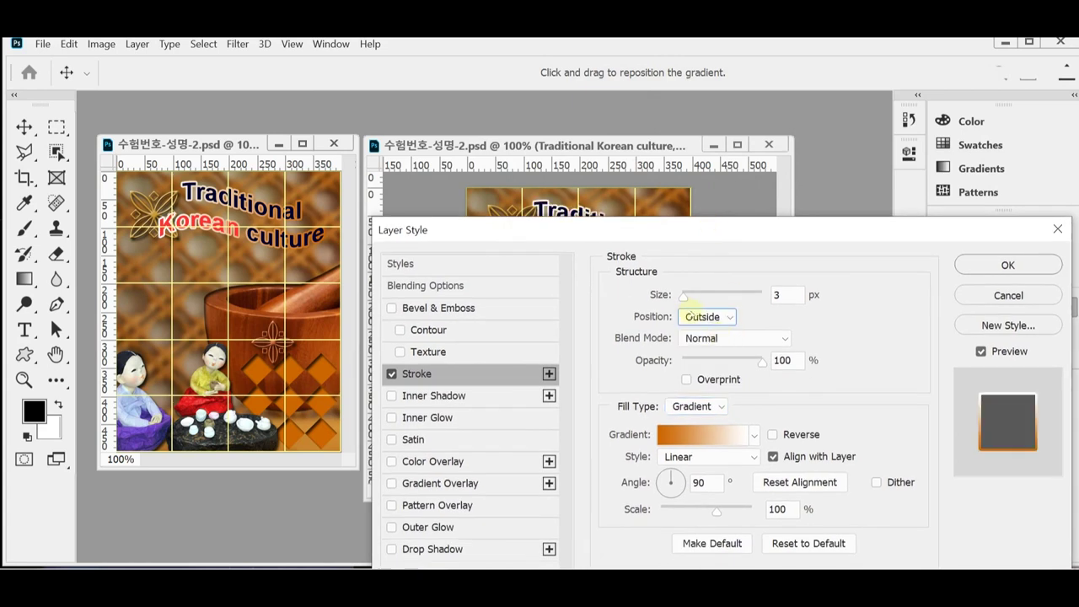
pyautogui.doubleClick(710, 487)
pyautogui.write('19')
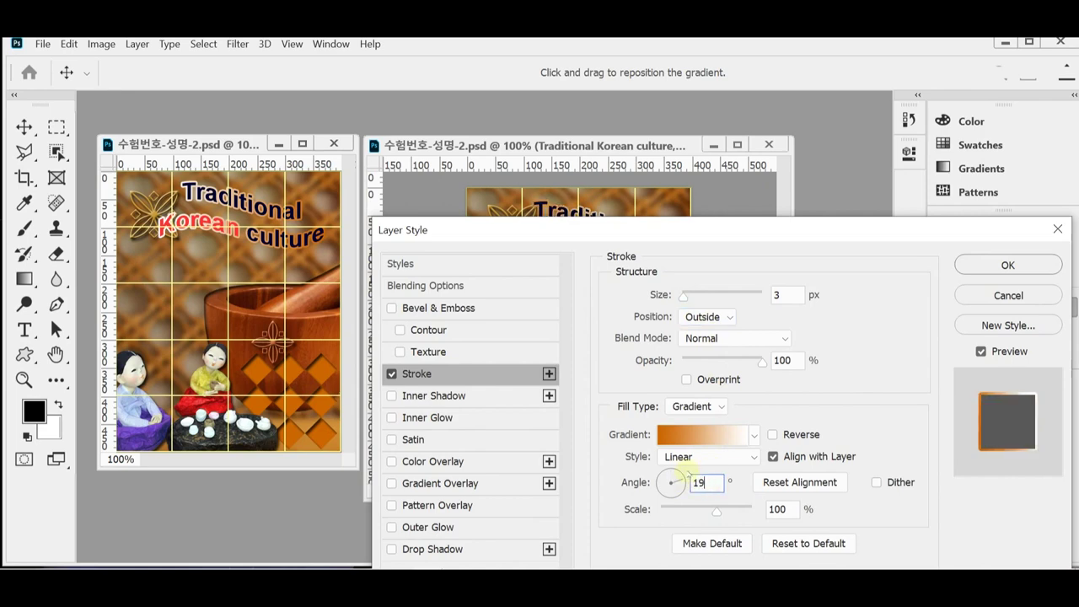
pyautogui.doubleClick(700, 482)
pyautogui.write('180')
pyautogui.moveTo(634, 234); pyautogui.dragTo(639, 298)
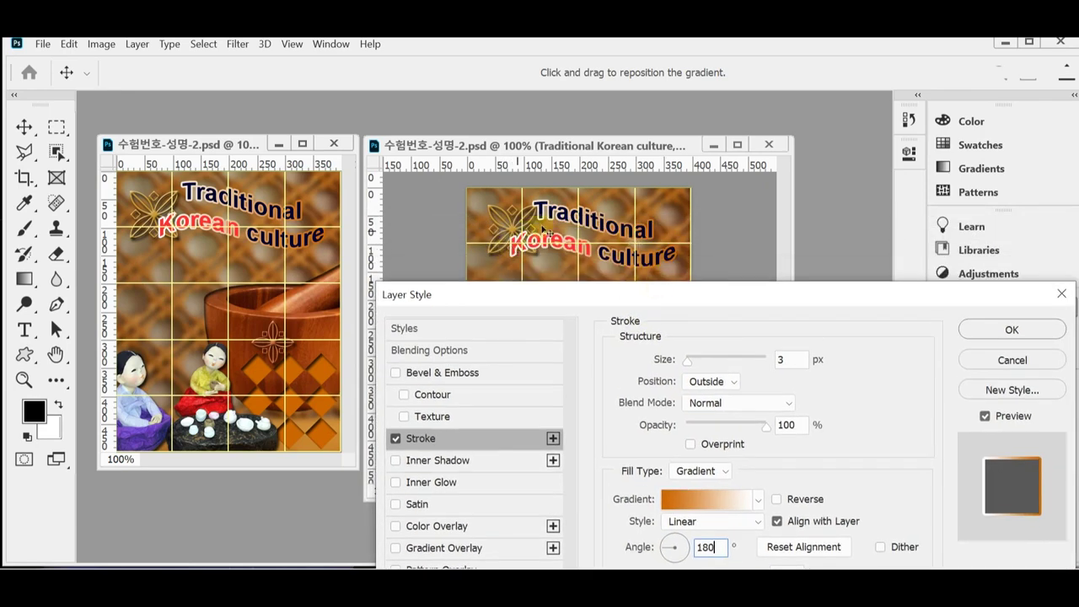
pyautogui.moveTo(699, 284); pyautogui.dragTo(693, 324)
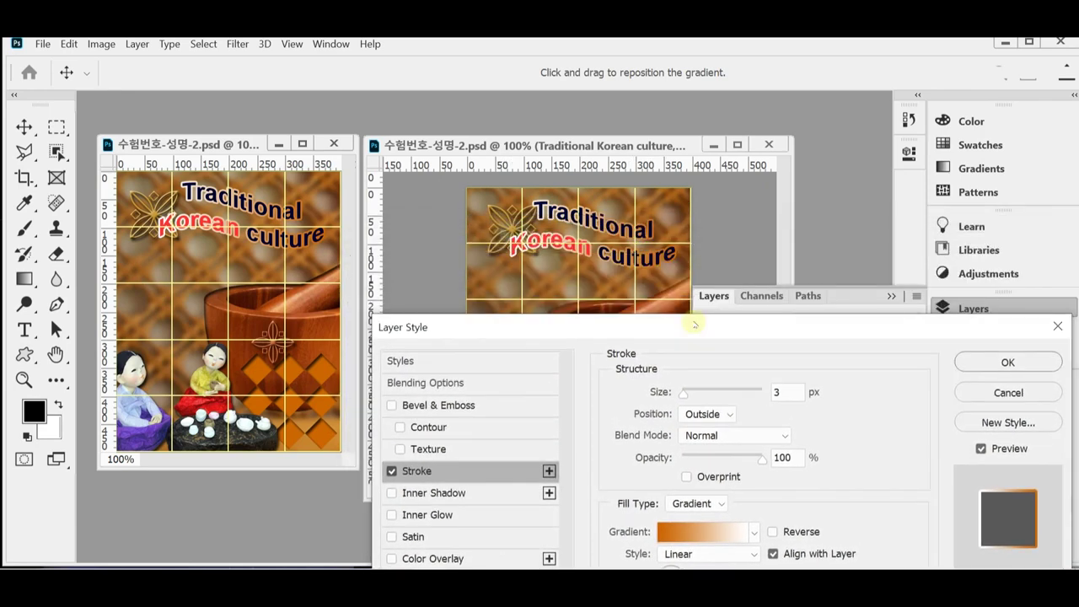
# Apply the gradient stroke to the title and hide the grid in the working document.
pyautogui.click(1020, 363)
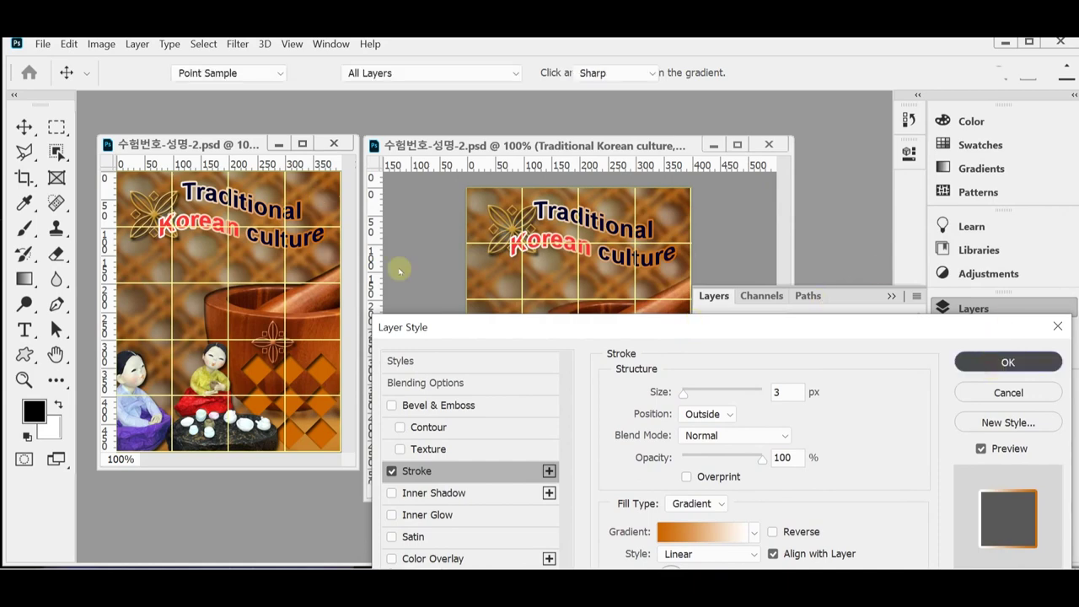
pyautogui.click(978, 309)
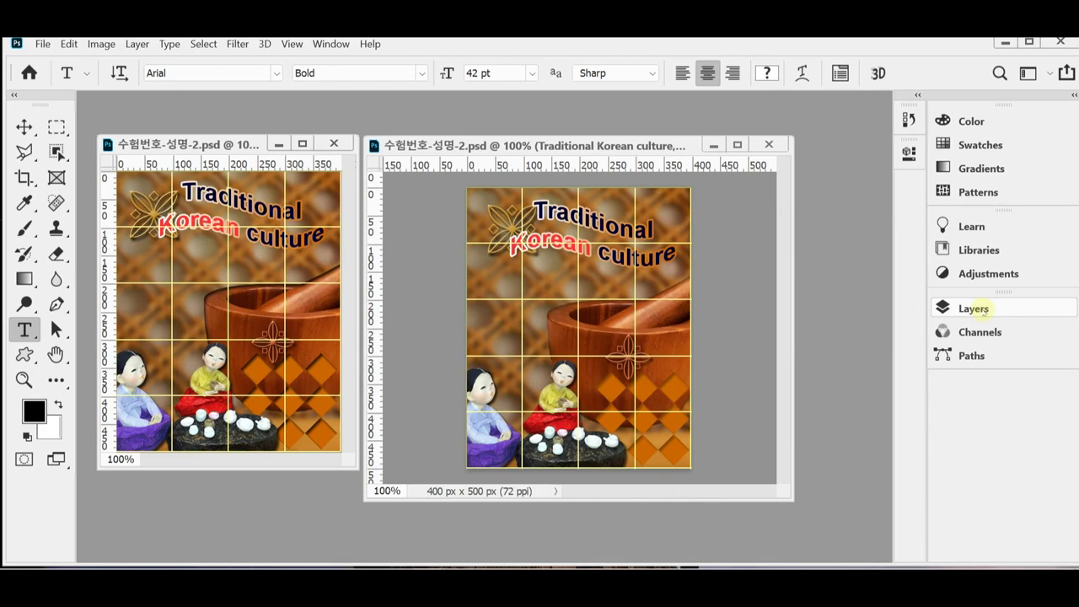
pyautogui.hotkey('ctrl', "'")
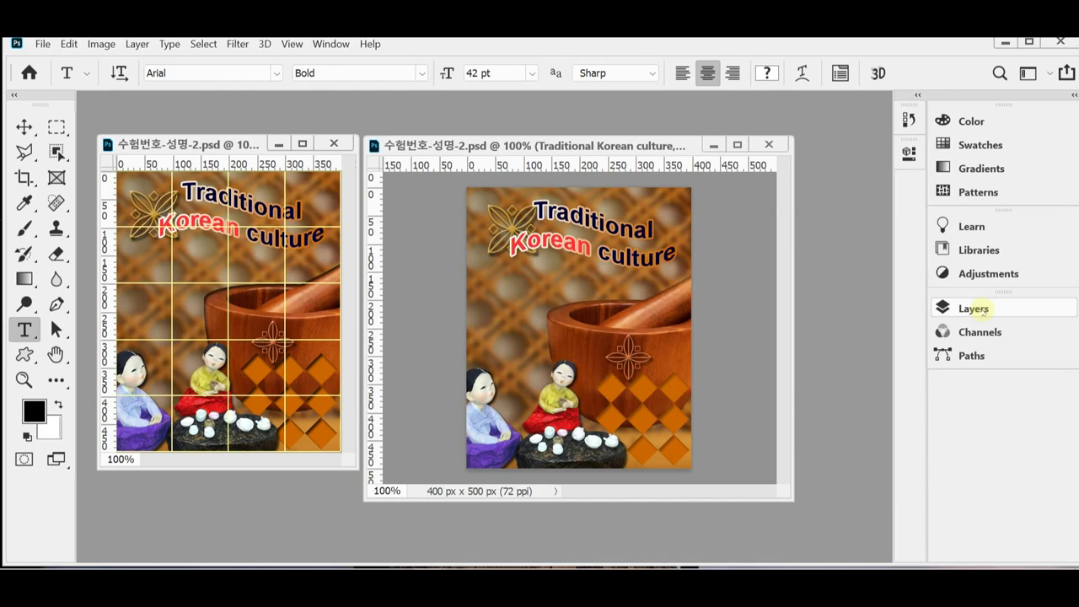
# Save a JPEG copy of the artwork as 수험번호-성명-2.jpg in the GTQ folder under Documents, with quality 8.
pyautogui.hotkey('ctrl', 'shift', 's')
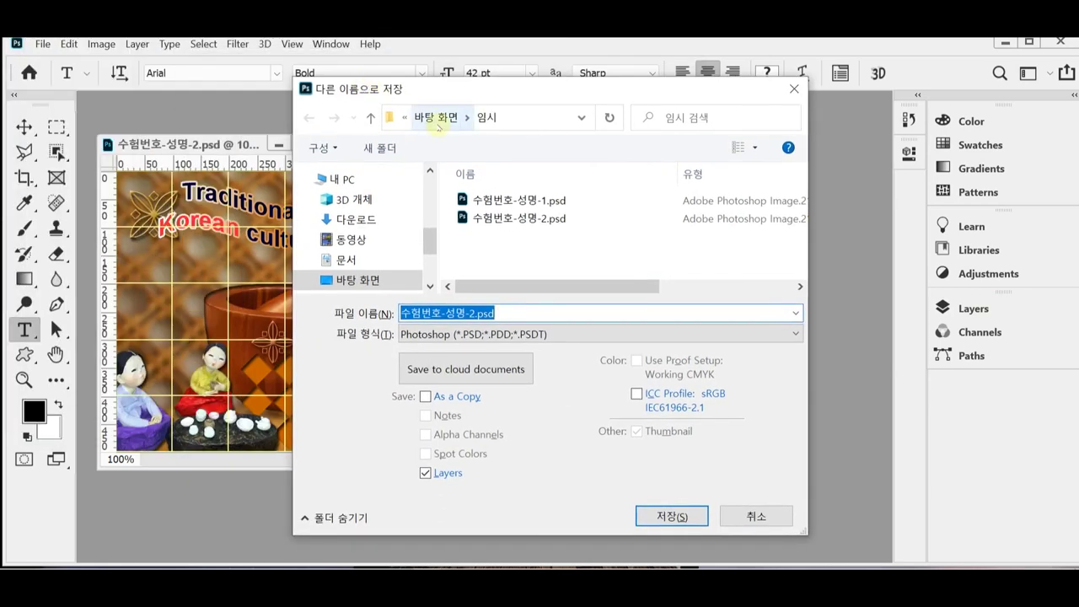
pyautogui.click(394, 261)
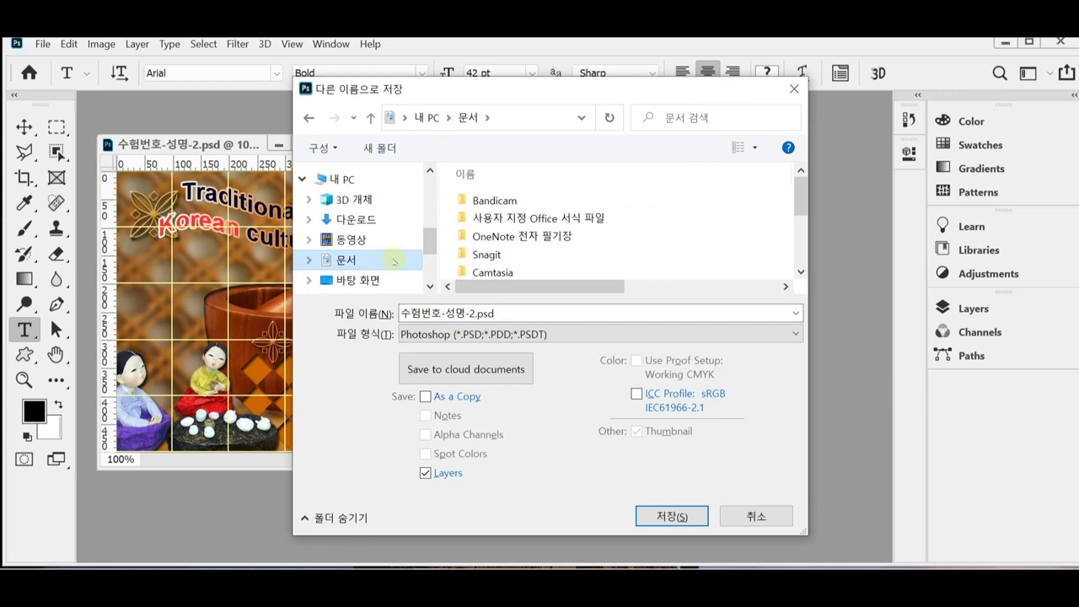
pyautogui.scroll(-3, 495, 253)
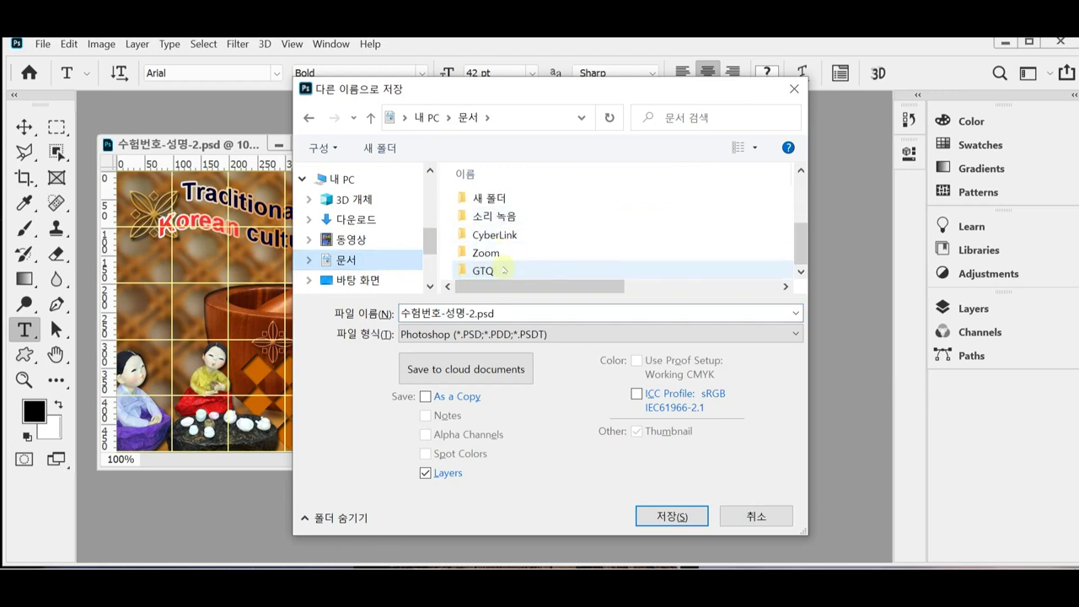
pyautogui.click(495, 270)
pyautogui.doubleClick(495, 270)
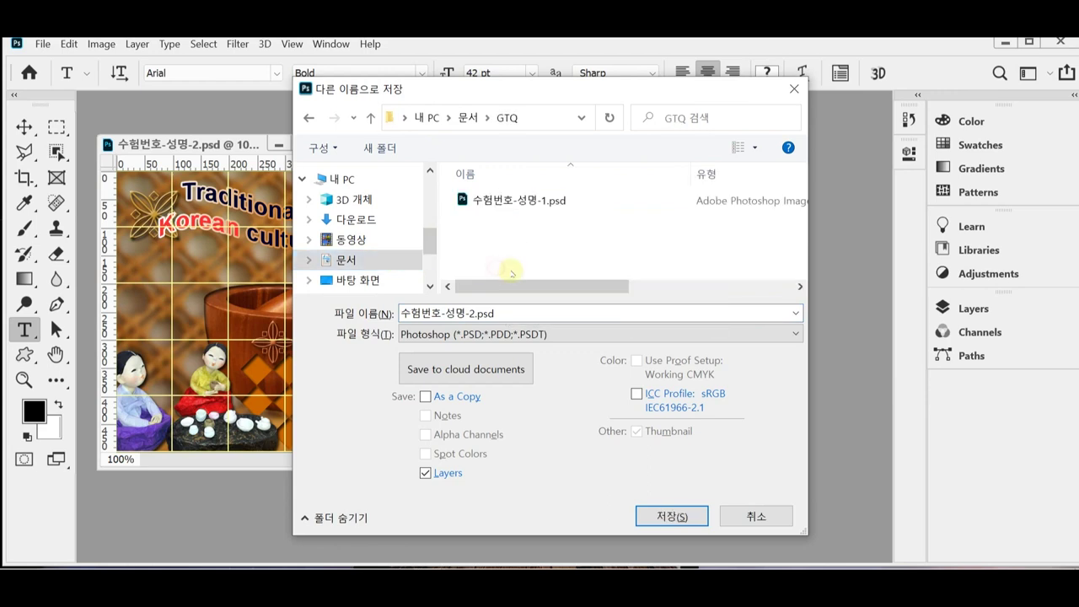
pyautogui.click(523, 332)
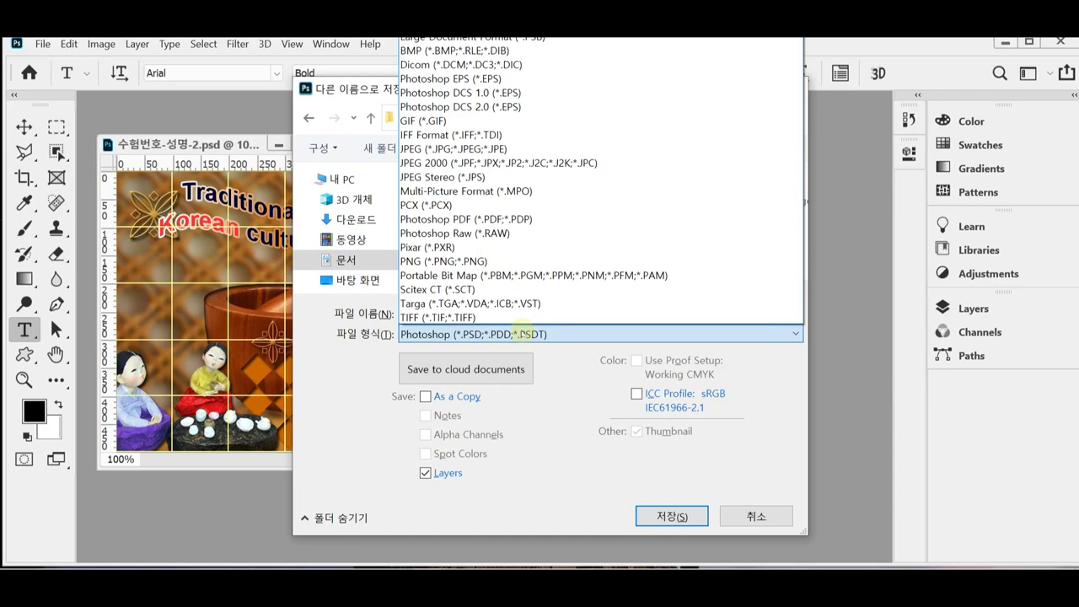
pyautogui.click(489, 148)
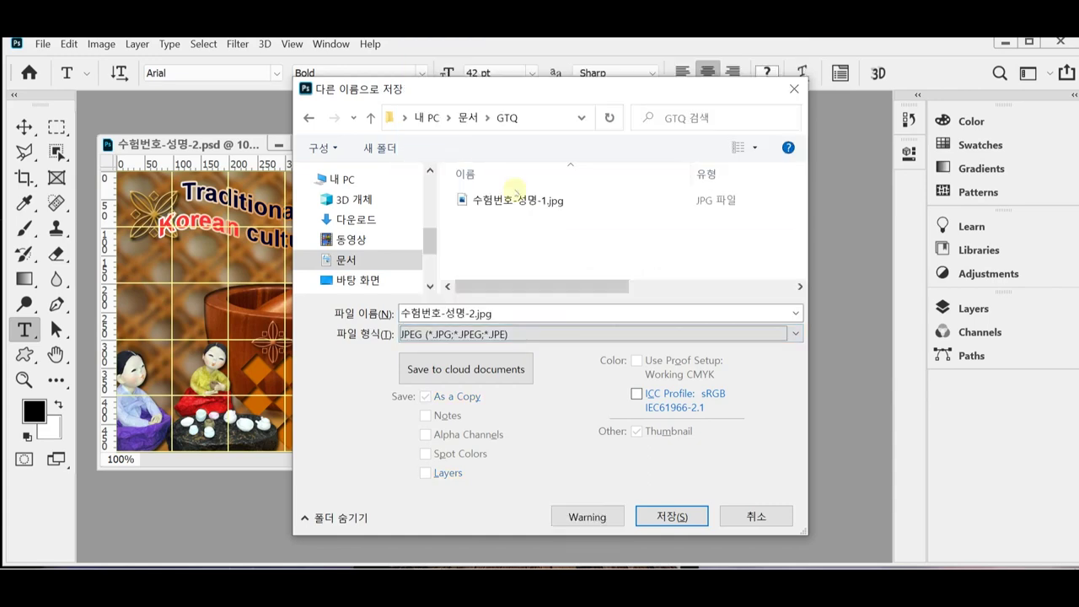
pyautogui.click(672, 516)
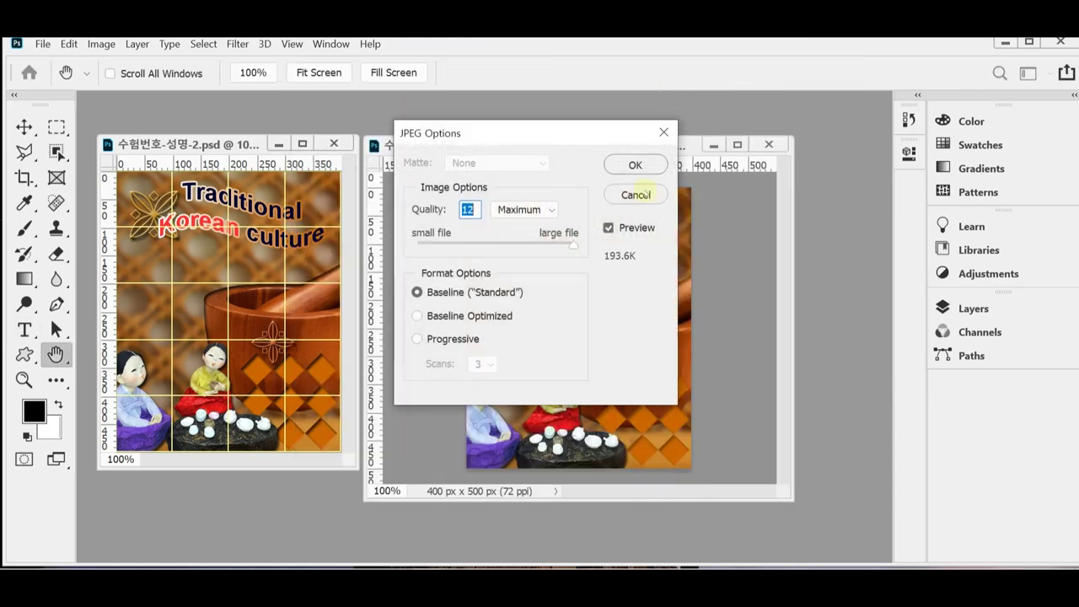
pyautogui.write('8')
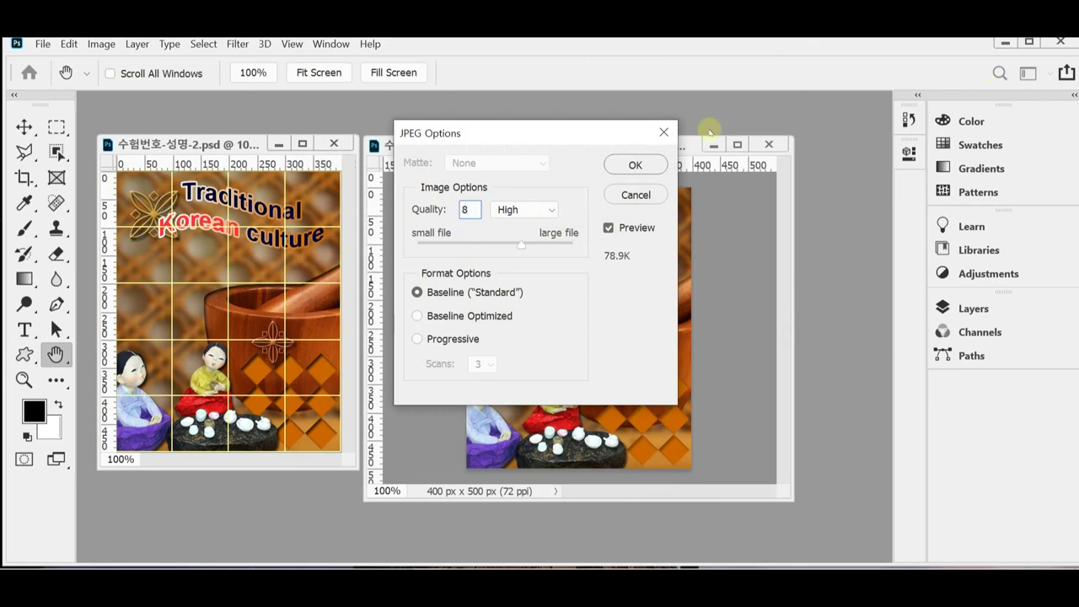
pyautogui.click(634, 165)
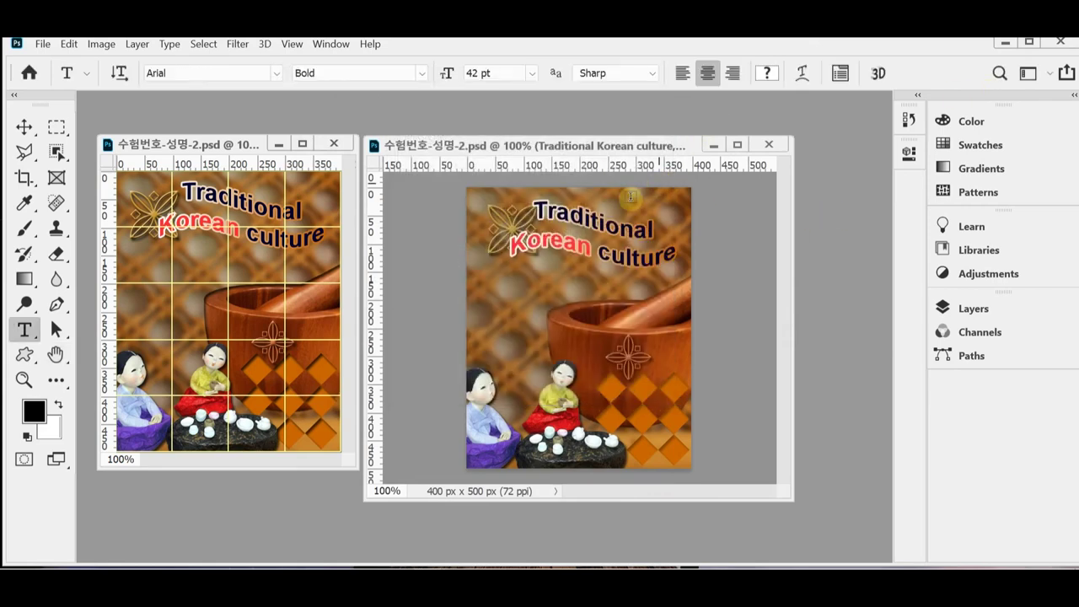
# Resize the artwork to 40 × 50 pixels with the proportions linked.
pyautogui.click(101, 44)
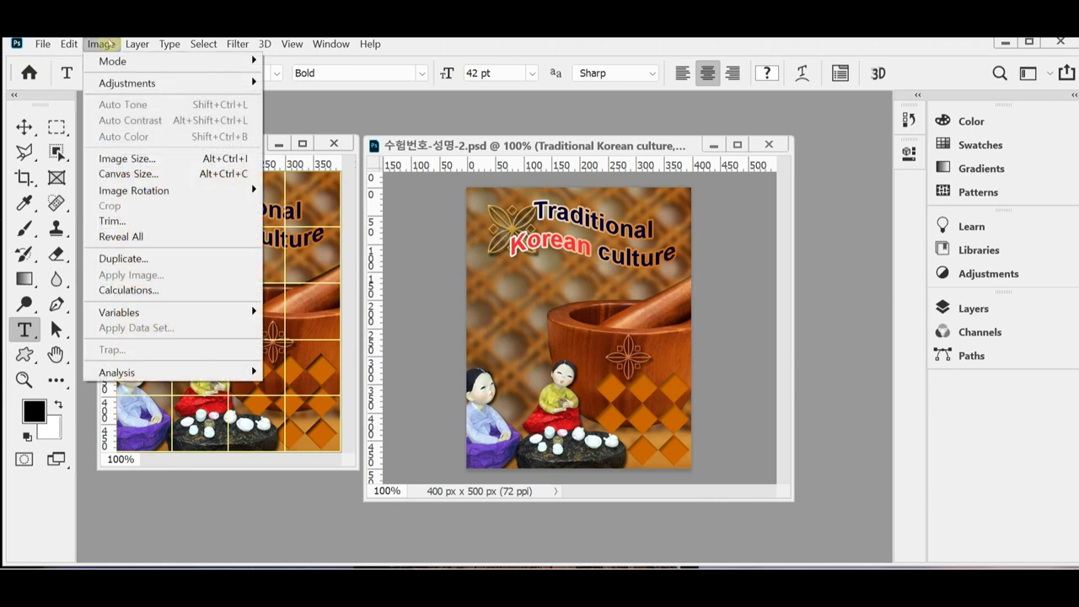
pyautogui.click(150, 159)
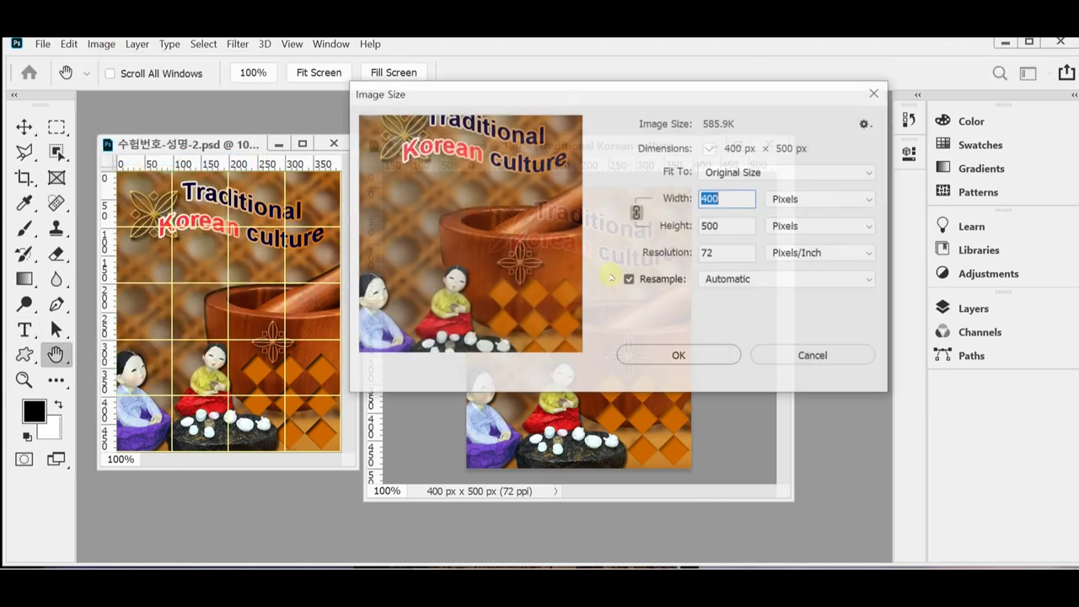
pyautogui.write('40')
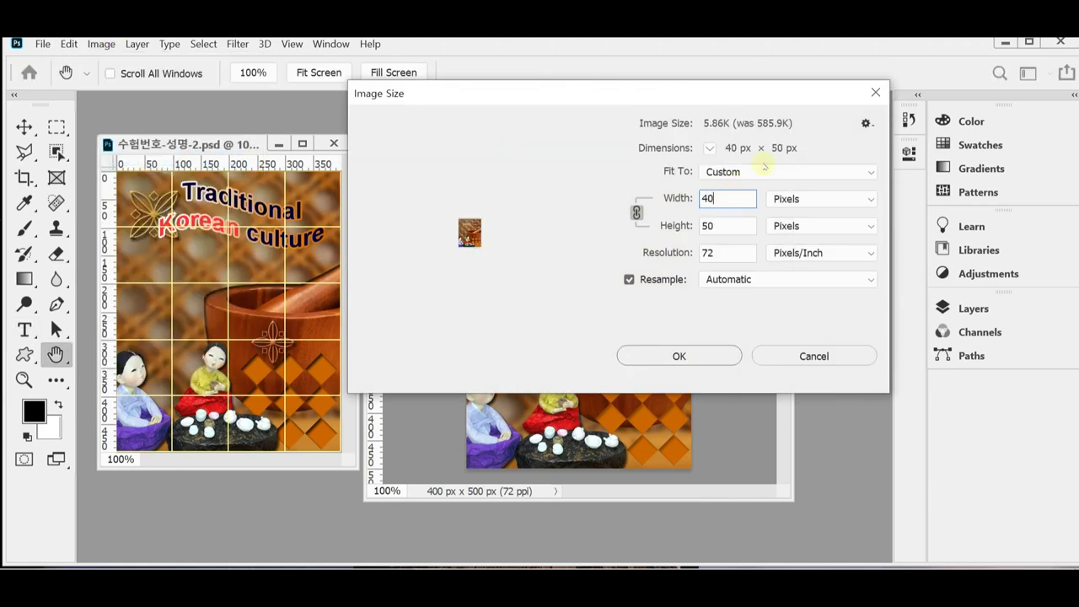
pyautogui.click(706, 361)
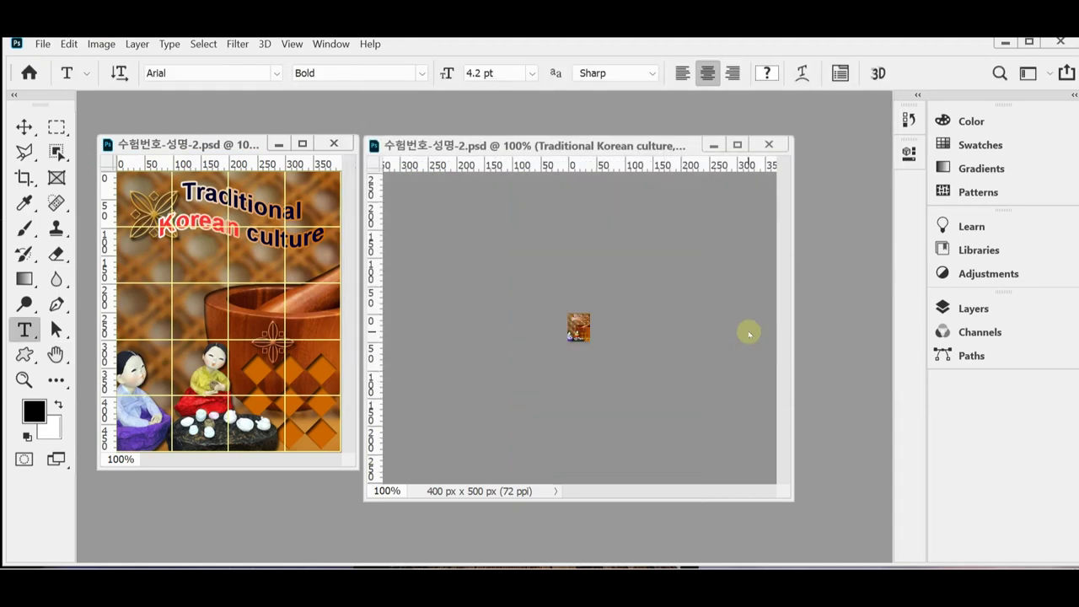
# Save the reduced artwork in Photoshop format as 수험번호-성명-2.psd in the GTQ folder under Documents.
pyautogui.hotkey('ctrl', 'shift', 's')
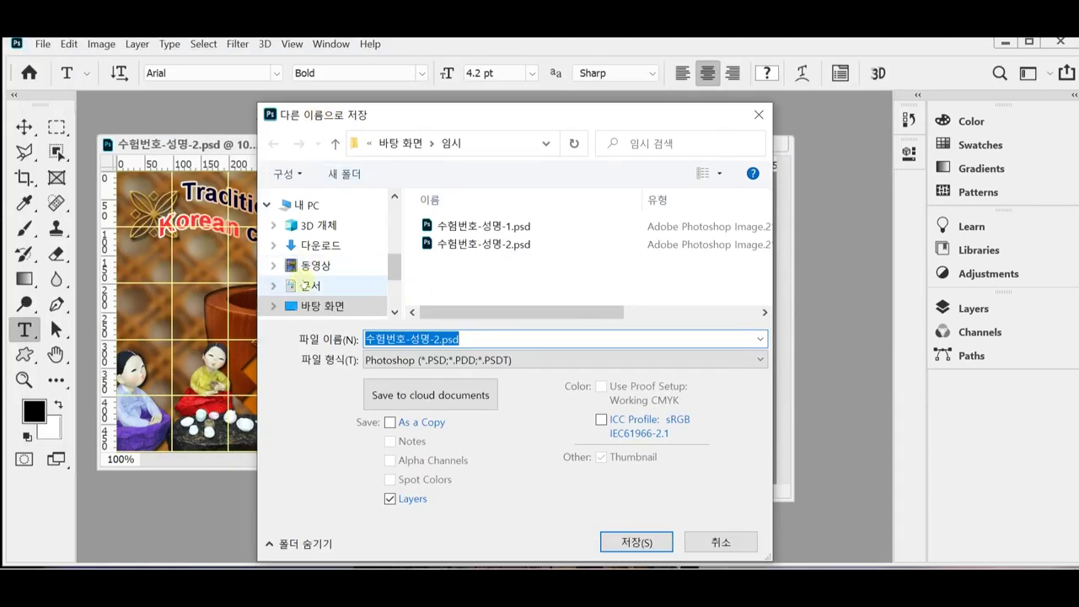
pyautogui.click(309, 285)
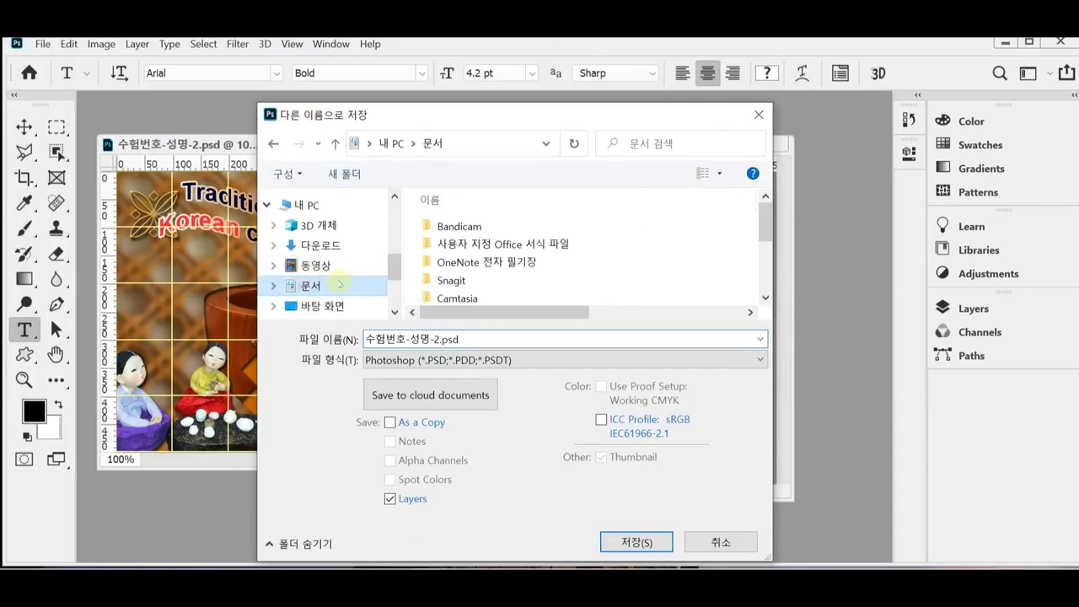
pyautogui.scroll(-1, 480, 295)
pyautogui.scroll(-2, 485, 295)
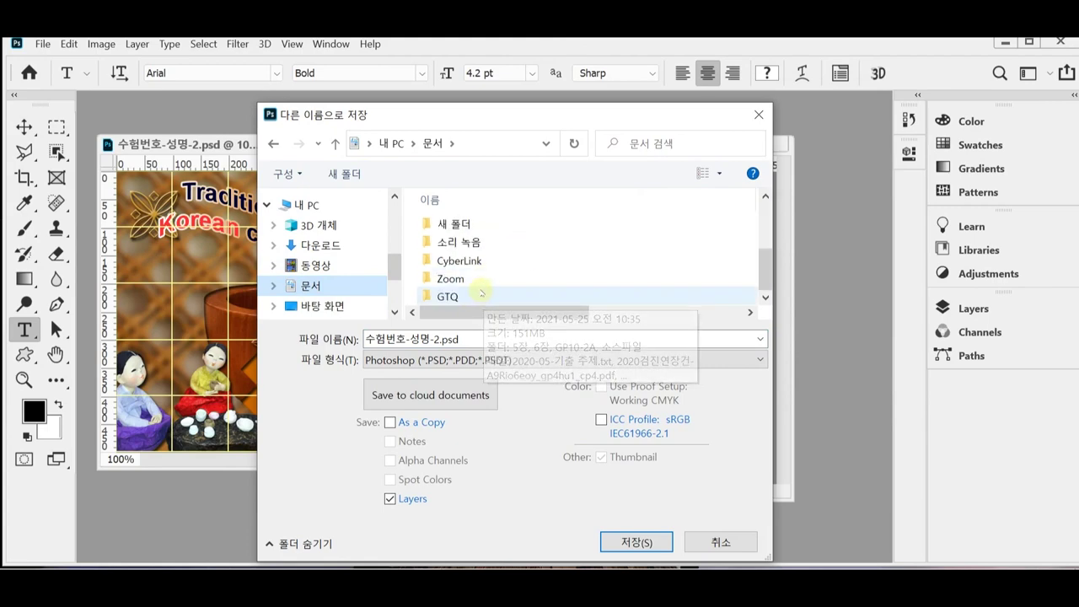
pyautogui.doubleClick(482, 293)
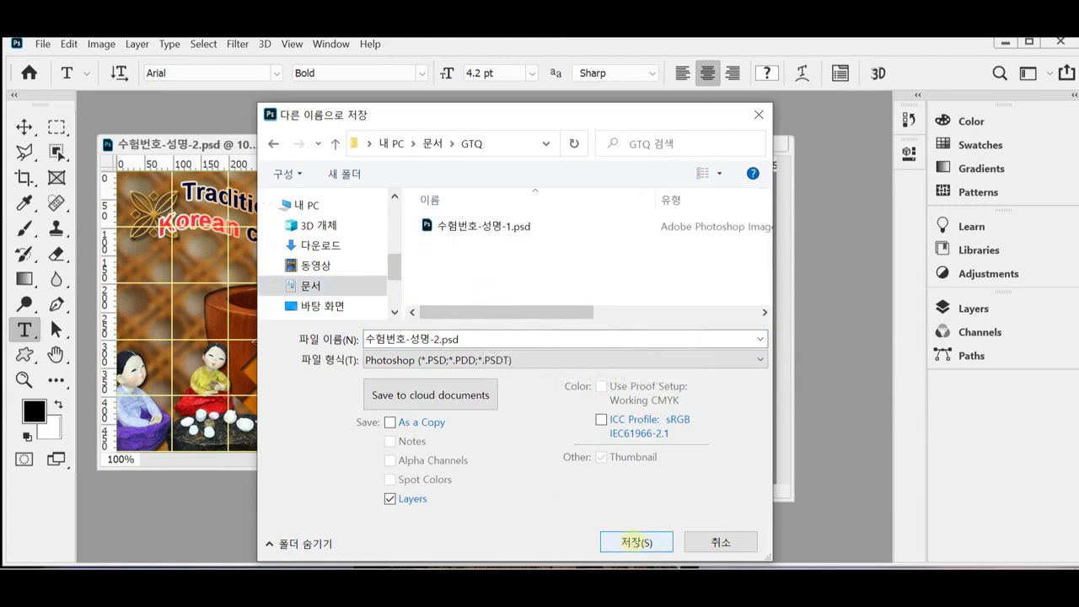
pyautogui.click(637, 542)
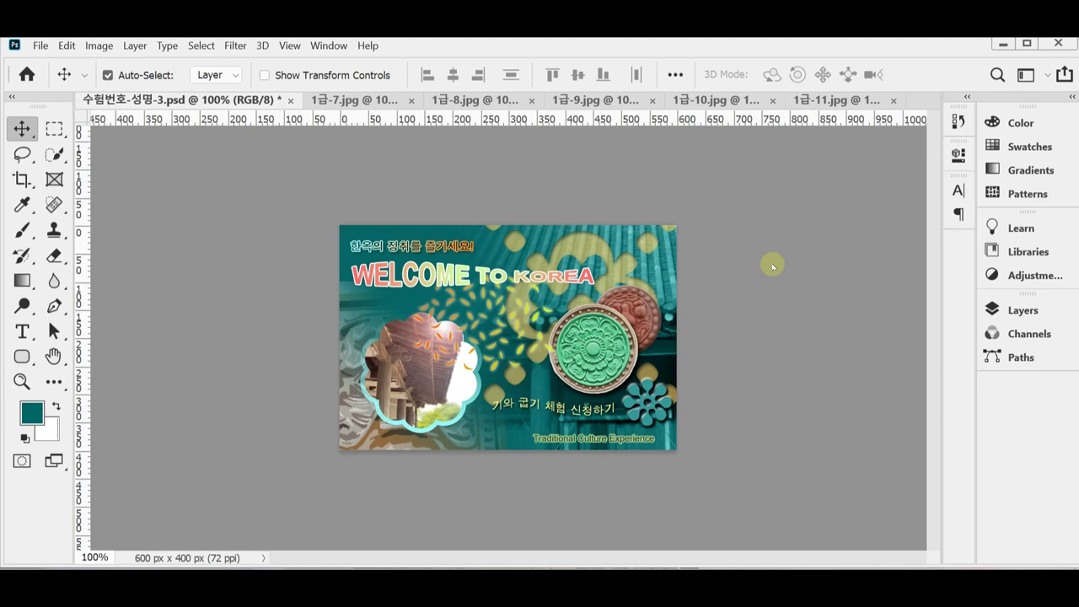
# Look through the source images 1급-7.jpg to 1급-11.jpg and return to the reference 수험번호-성명-3.psd.
pyautogui.click(354, 100)
pyautogui.click(417, 100)
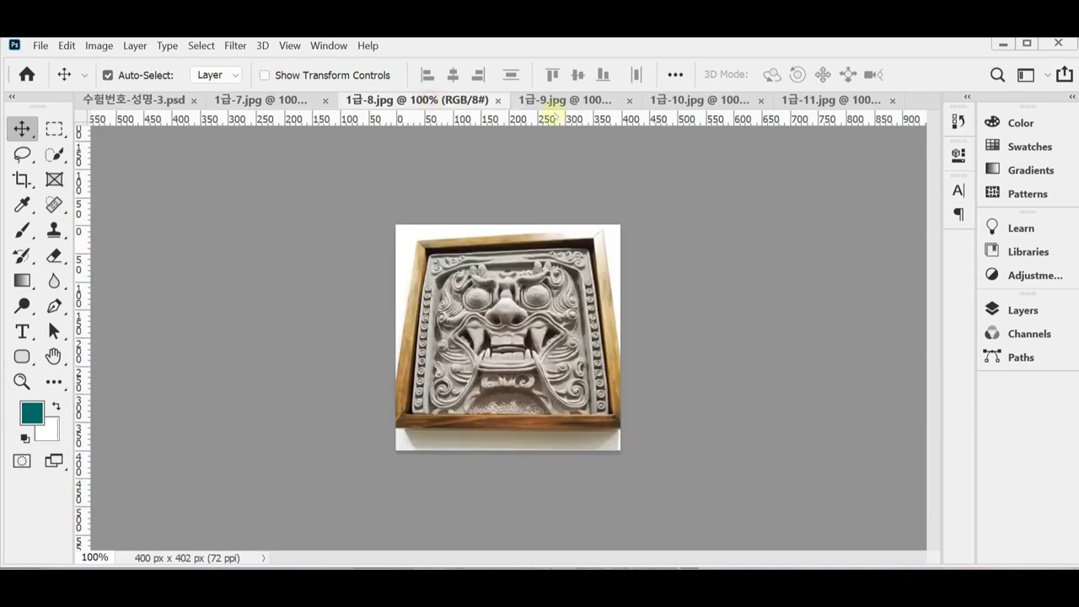
pyautogui.click(549, 100)
pyautogui.click(697, 100)
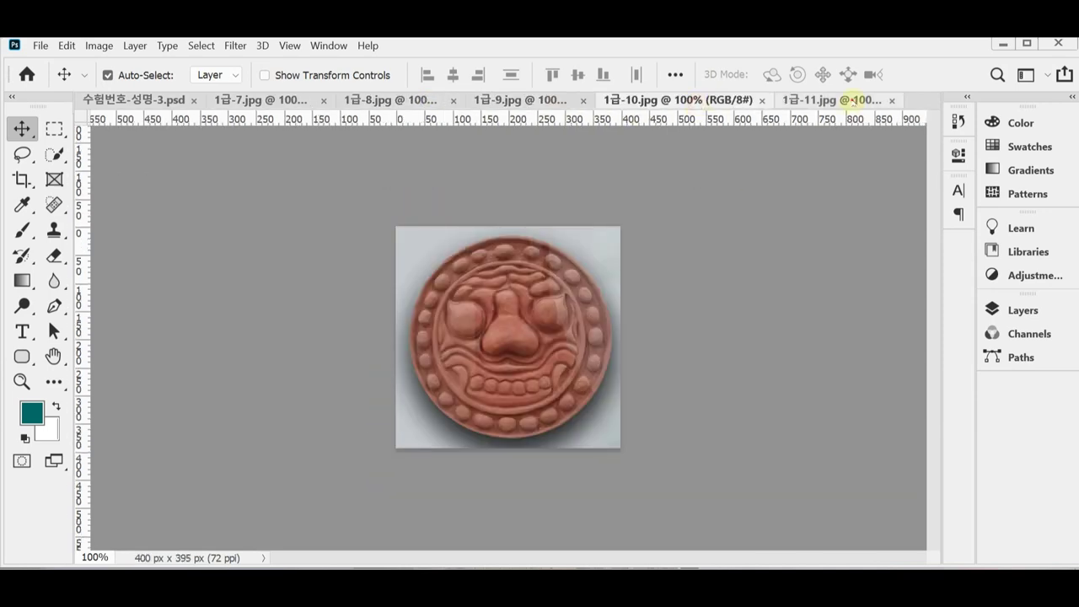
pyautogui.click(853, 100)
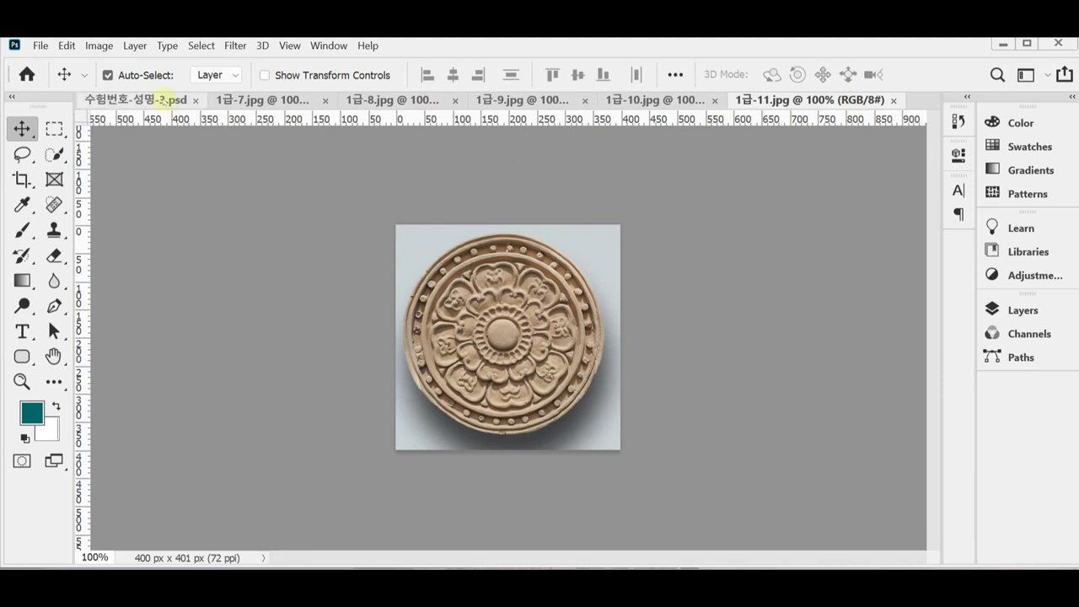
pyautogui.click(165, 99)
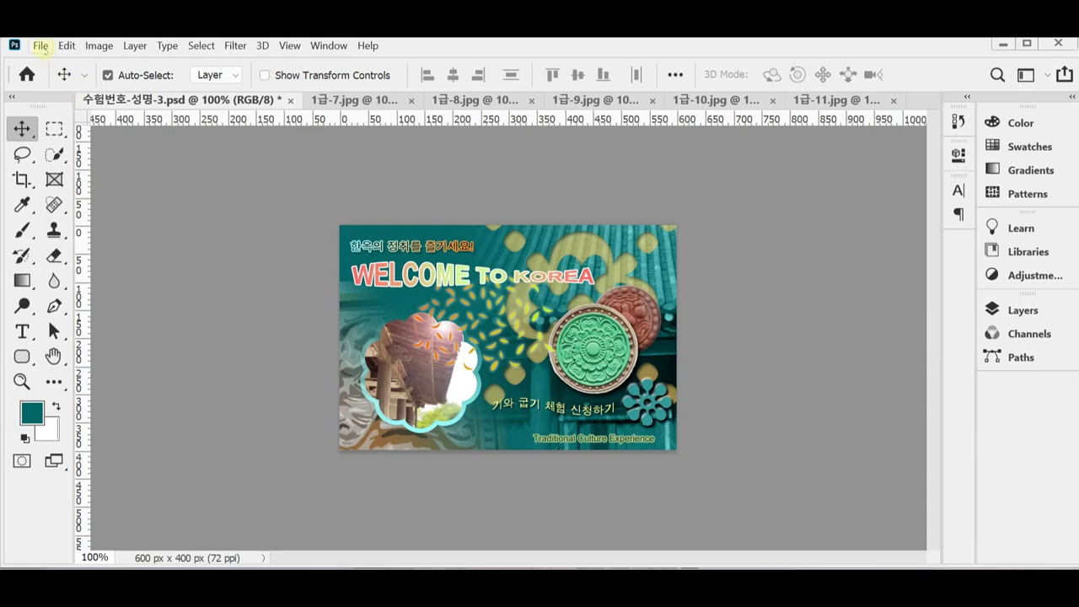
# Create a new 600 × 400 pixel document at 72 pixels/inch in RGB Color, 8 bit, with a white background.
pyautogui.click(40, 46)
pyautogui.click(55, 62)
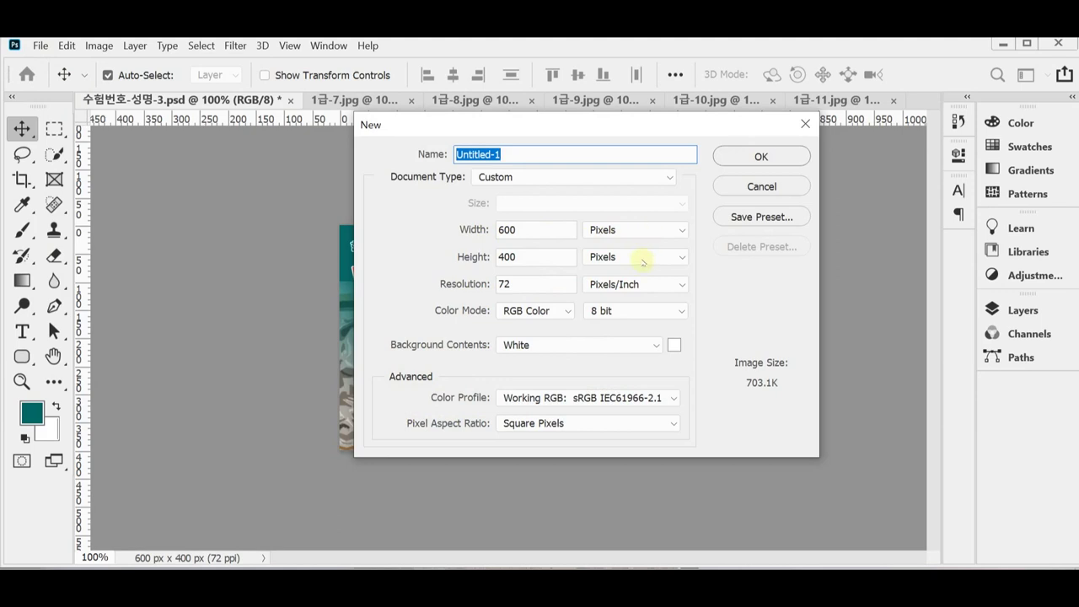
pyautogui.click(547, 233)
pyautogui.click(551, 256)
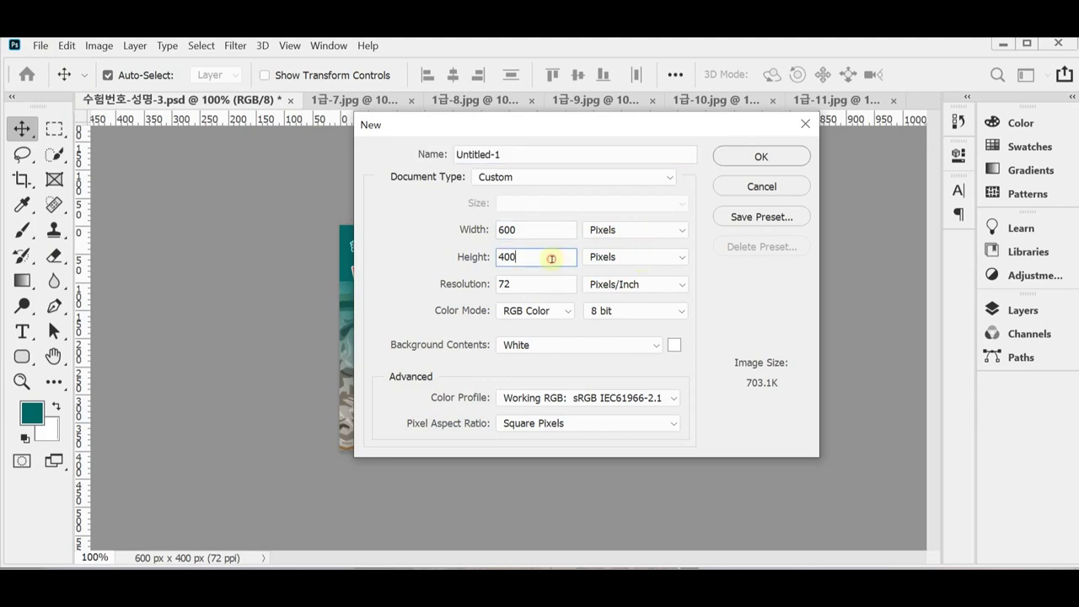
pyautogui.click(553, 281)
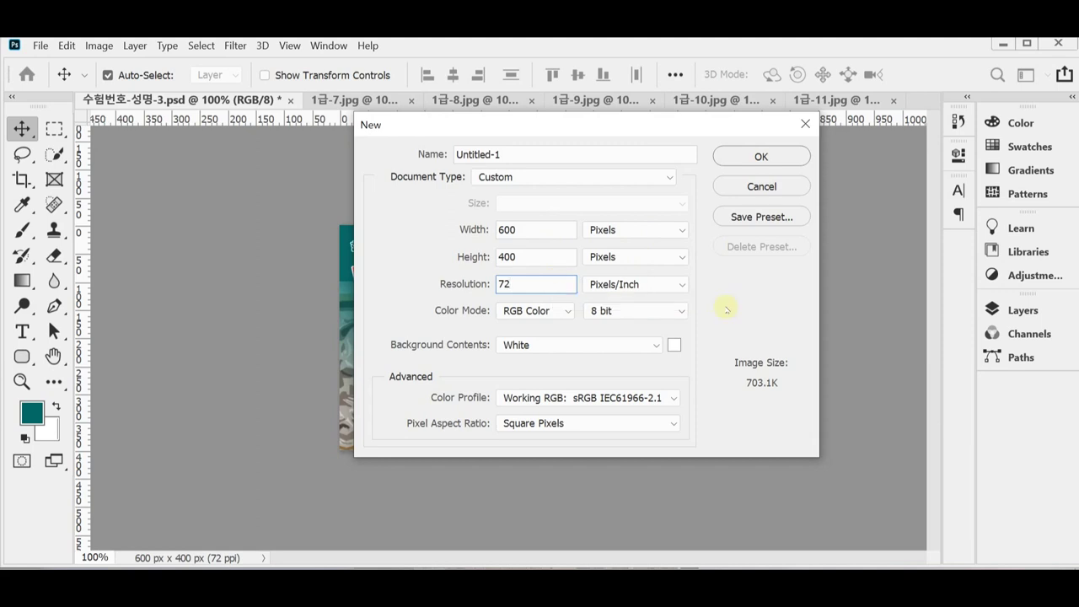
pyautogui.click(740, 153)
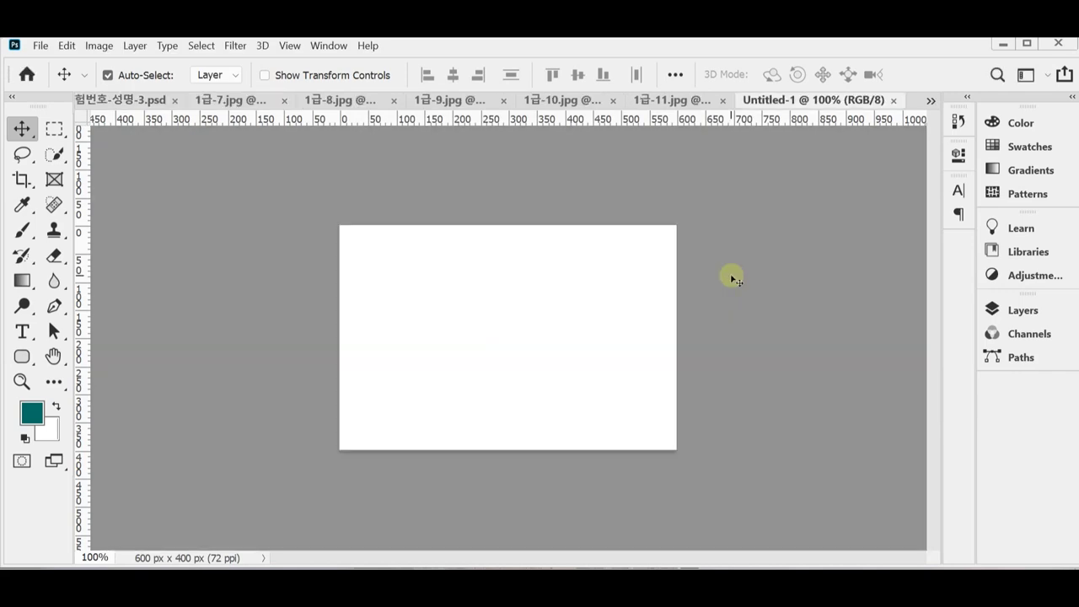
# Float the blank document and the 수험번호-성명-3.psd reference in separate windows, side by side.
pyautogui.moveTo(759, 100); pyautogui.dragTo(716, 185)
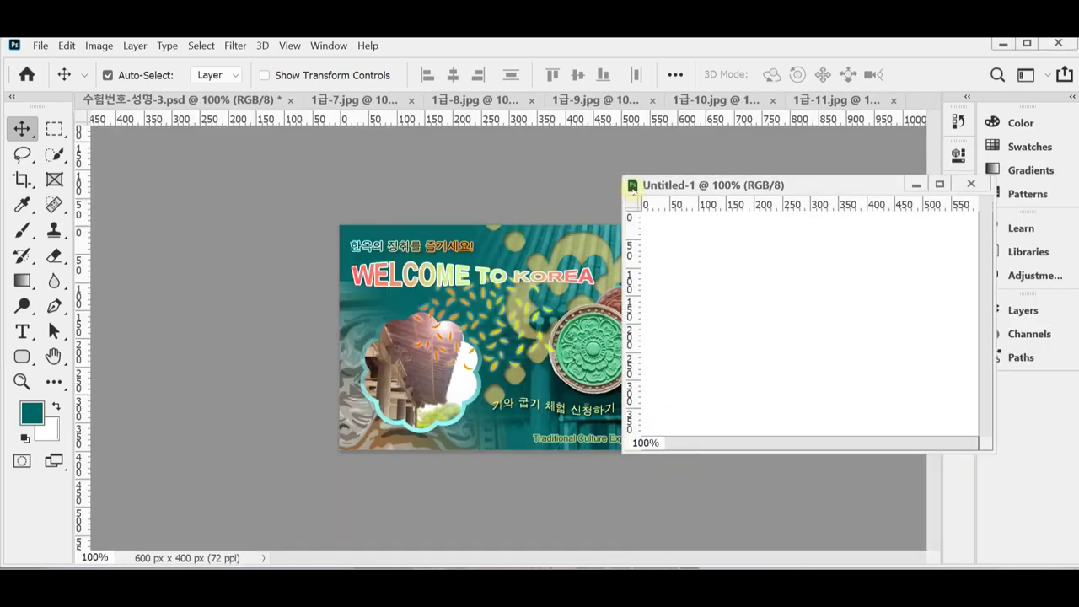
pyautogui.moveTo(120, 101); pyautogui.dragTo(227, 189)
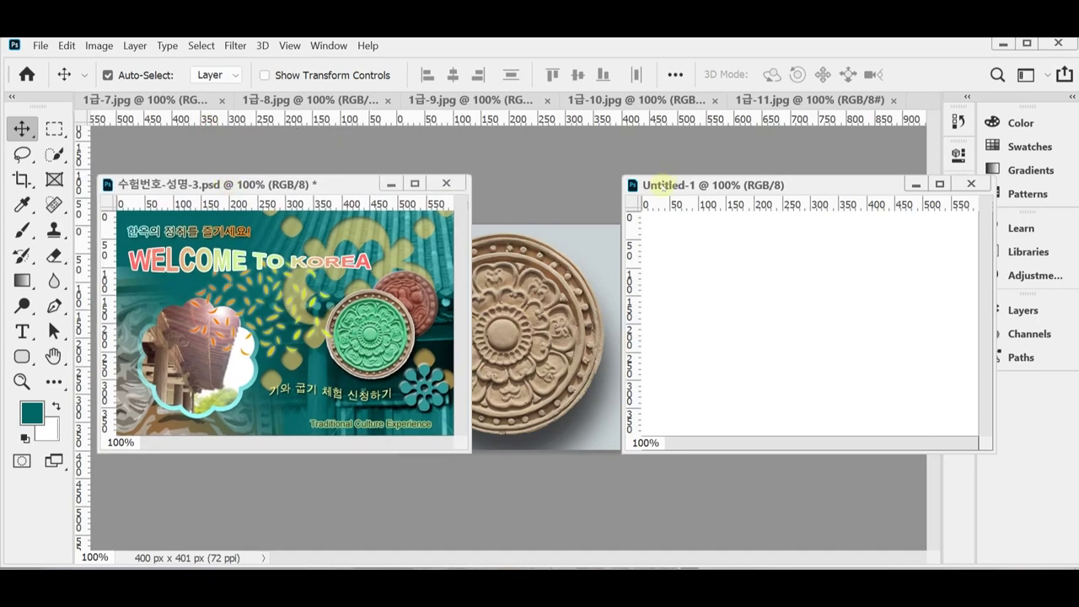
pyautogui.moveTo(652, 184); pyautogui.dragTo(525, 181)
# Show the grid on both the blank document and the reference, and move the blank document's window right beside the reference.
pyautogui.hotkey('ctrl', "'")
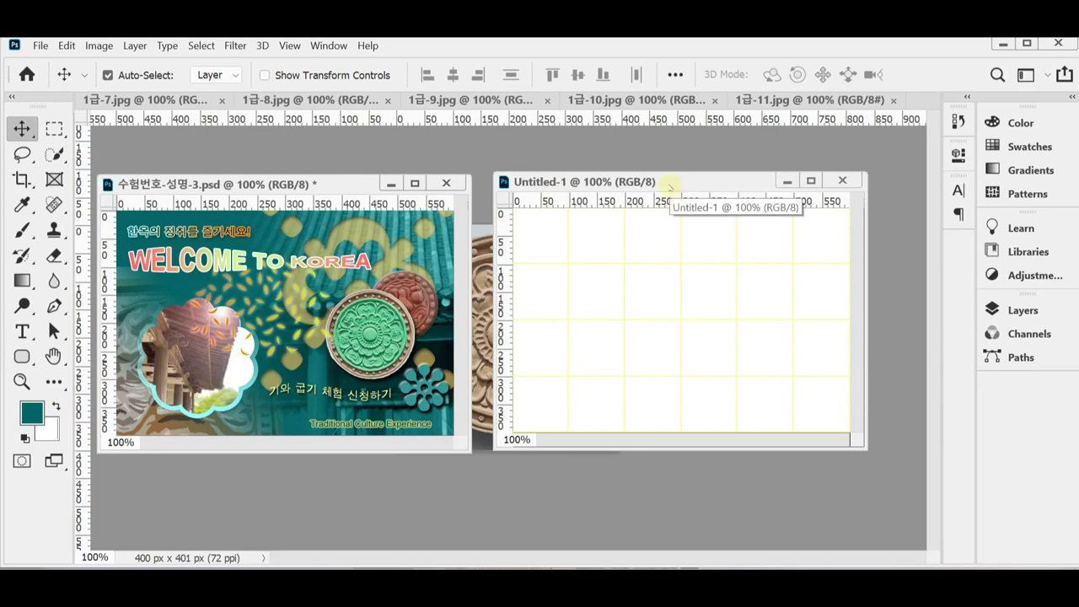
pyautogui.press('ctrl')
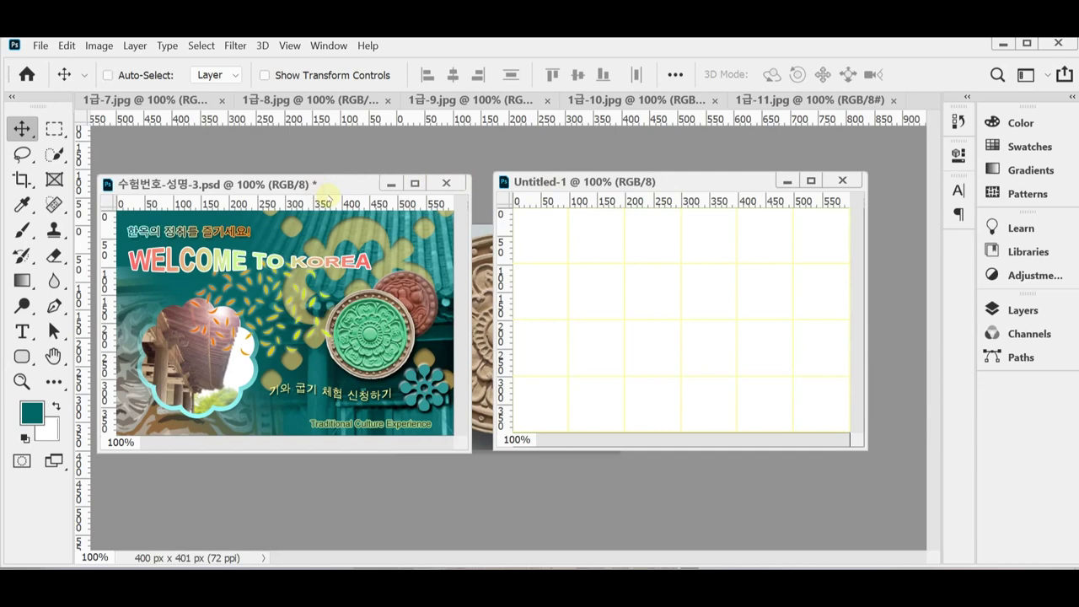
pyautogui.hotkey('ctrl', "'")
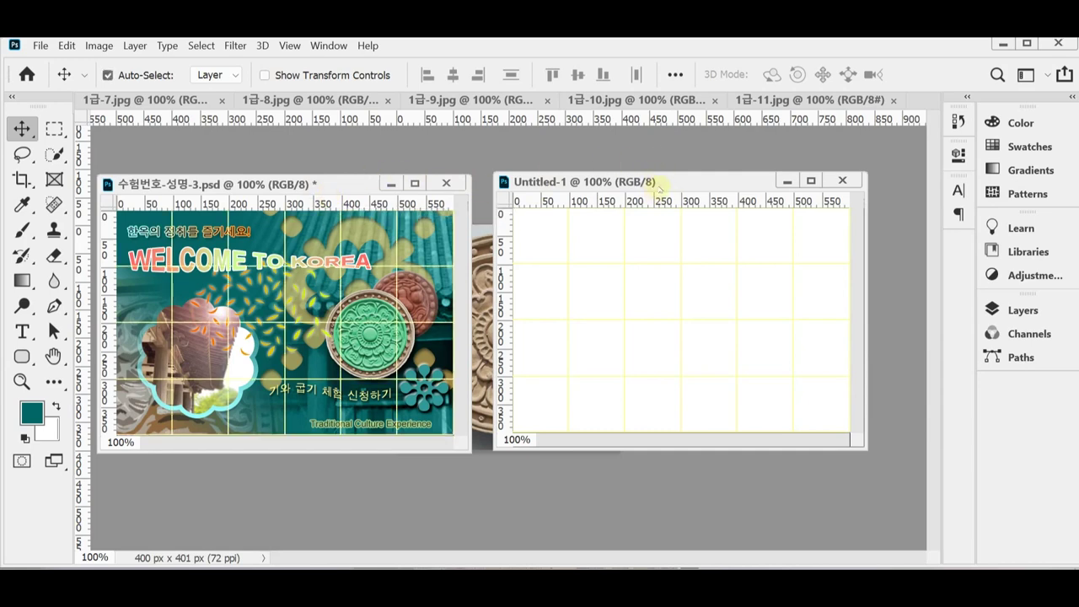
pyautogui.moveTo(660, 187); pyautogui.dragTo(642, 193)
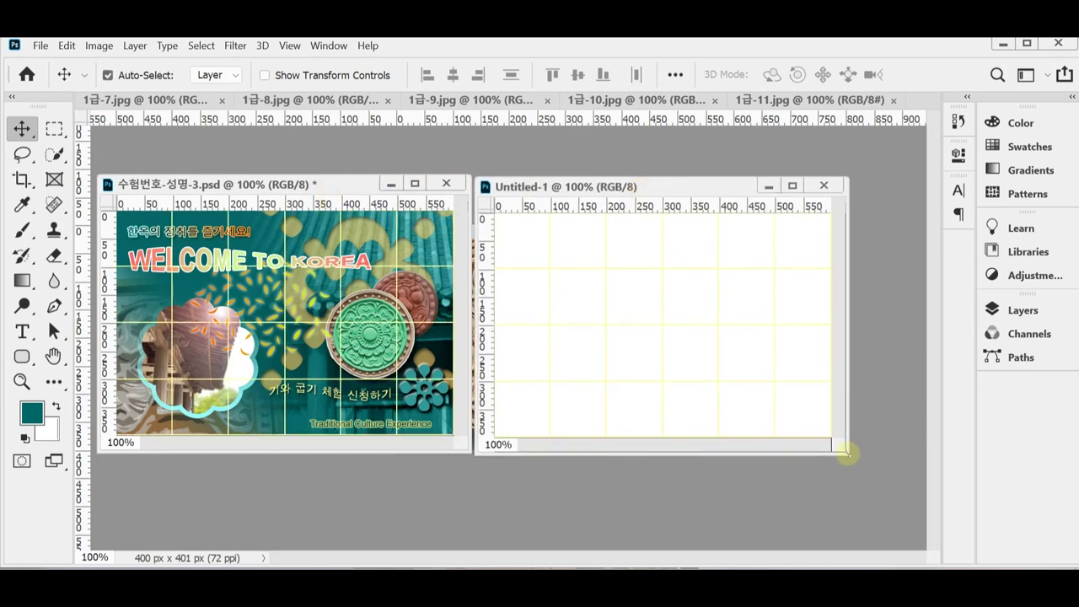
# Enlarge the blank document's window and fill its background with the foreground color #006666.
pyautogui.moveTo(846, 454); pyautogui.dragTo(892, 497)
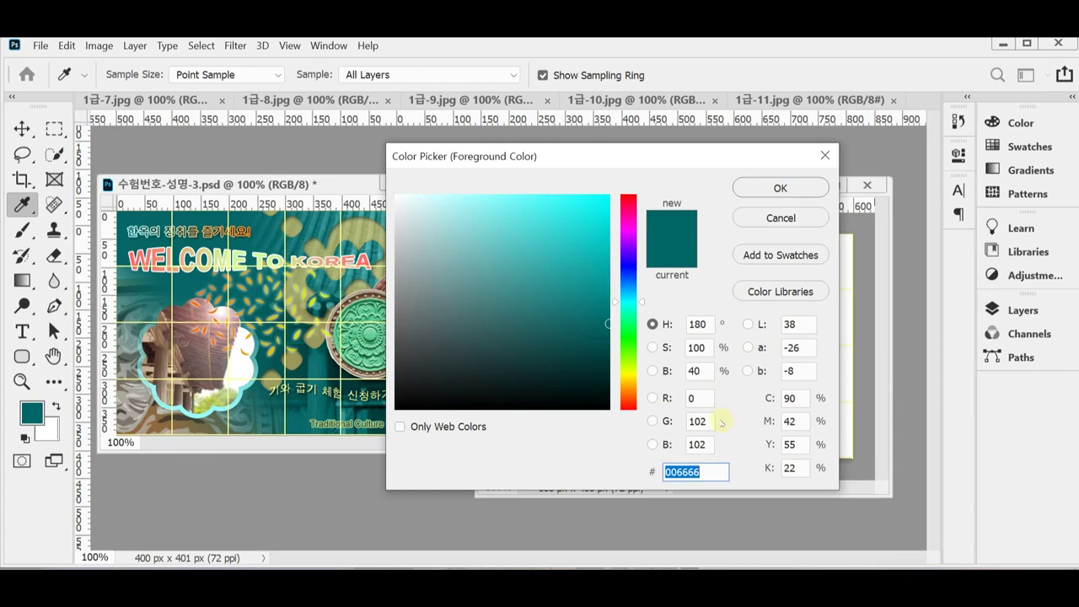
pyautogui.click(687, 472)
pyautogui.press('Return')
pyautogui.press('v')
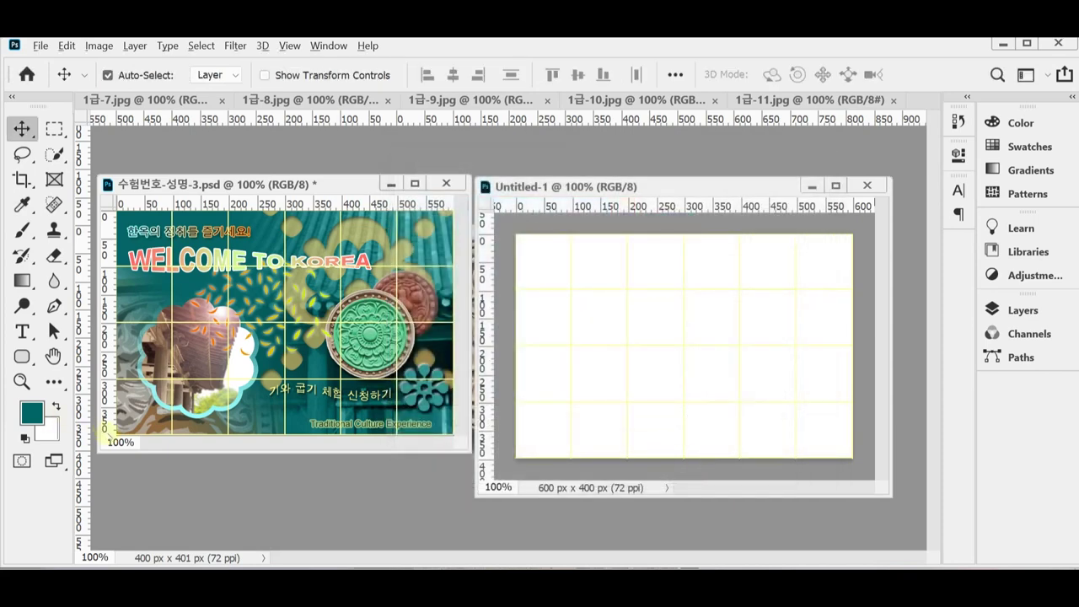
pyautogui.hotkey('alt', 'BackSpace')
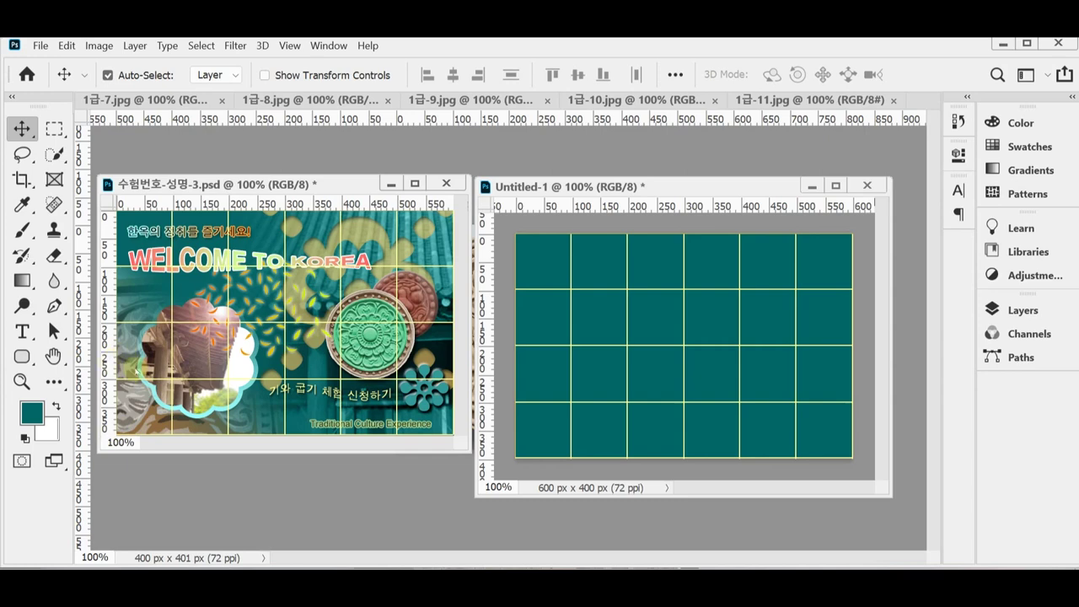
# Save the teal document as 수험번호-성명-3 in Photoshop format in the desktop folder 임시.
pyautogui.press('ctrl')
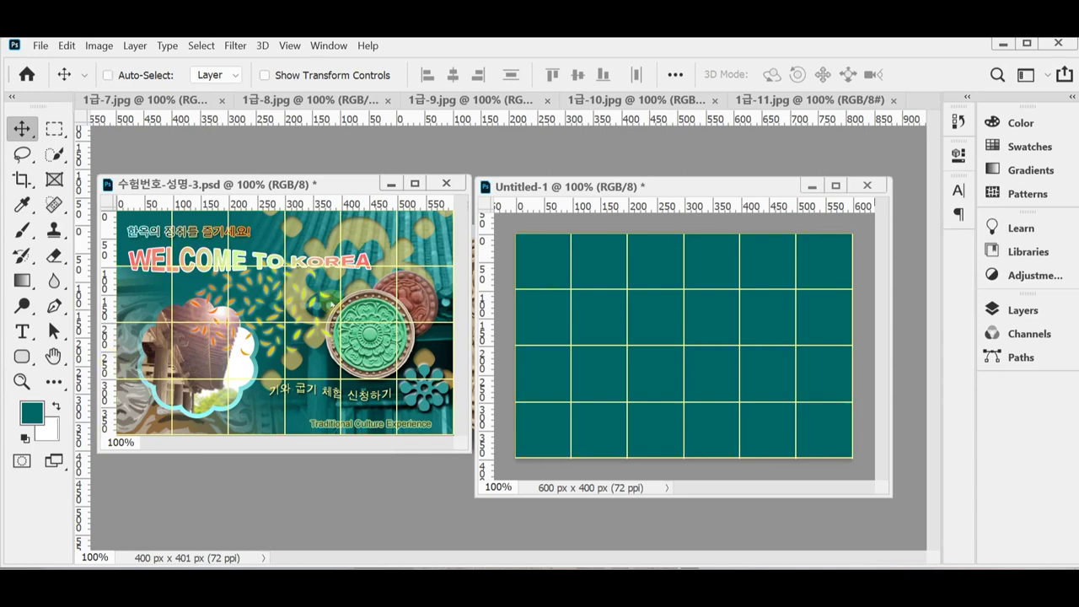
pyautogui.hotkey('ctrl', 'shift', 's')
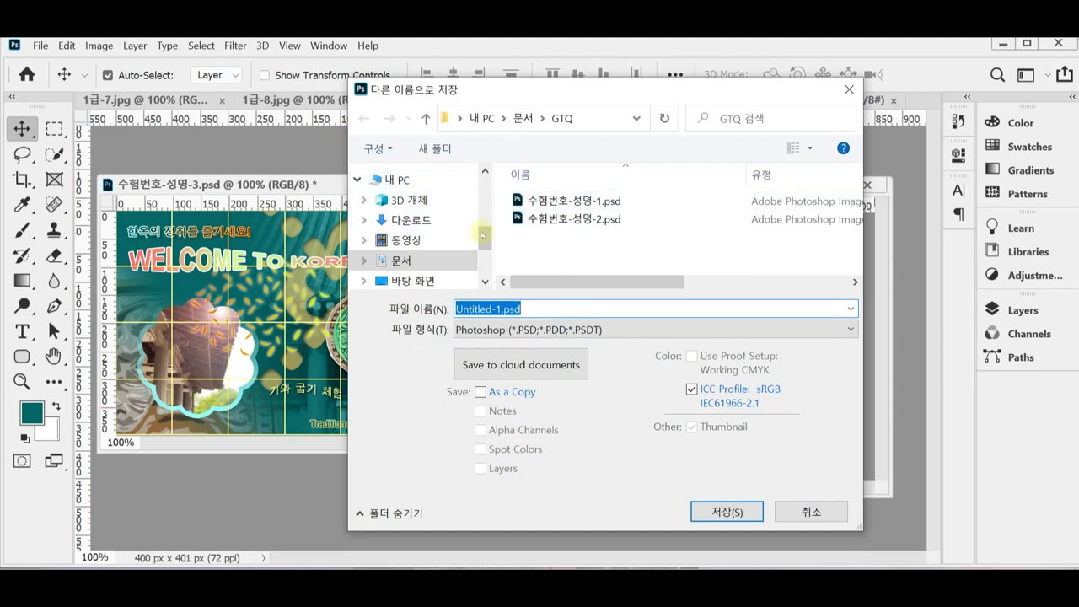
pyautogui.click(451, 281)
pyautogui.doubleClick(536, 218)
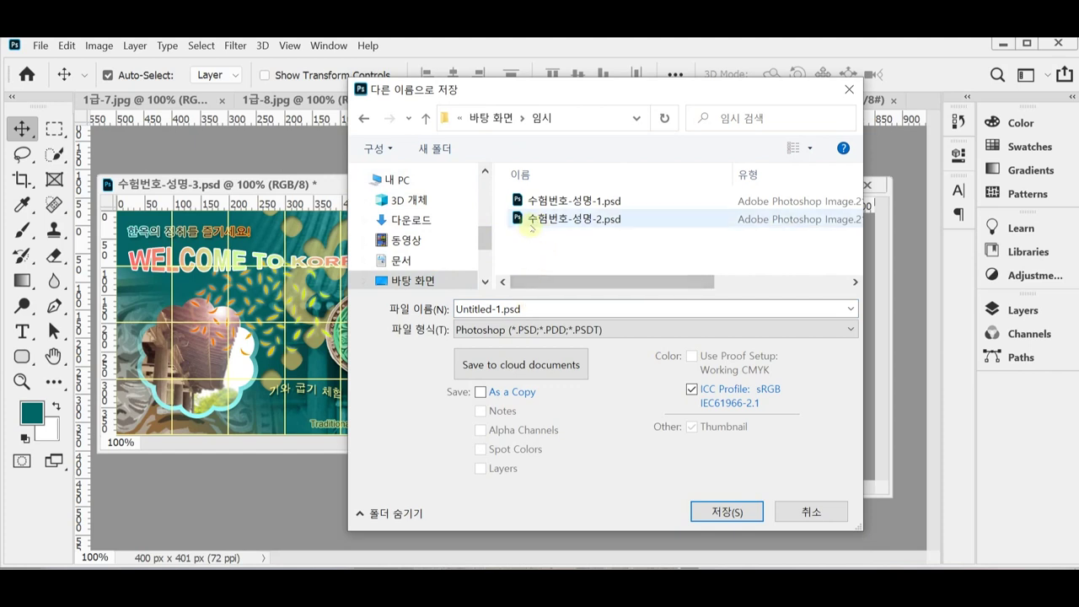
pyautogui.click(536, 219)
pyautogui.moveTo(523, 309); pyautogui.dragTo(610, 310)
pyautogui.write('4')
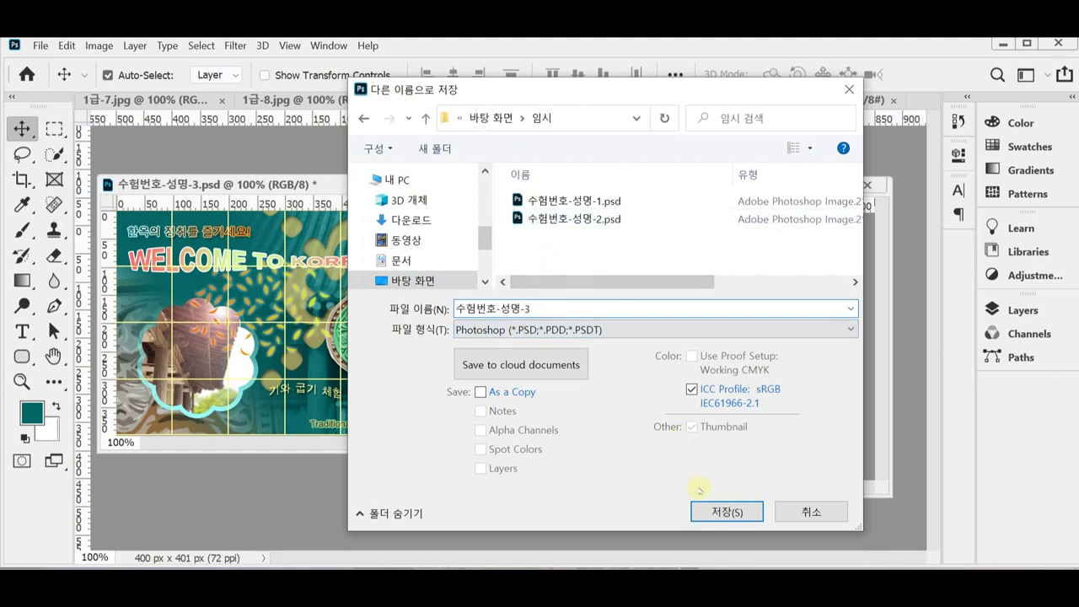
pyautogui.click(708, 511)
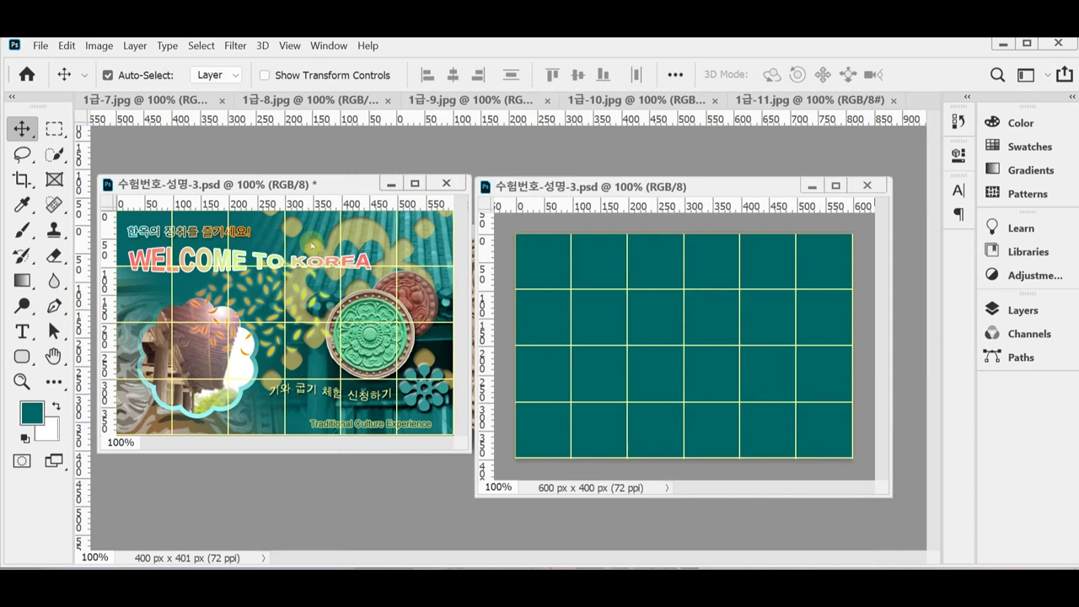
# Copy the whole 1급-7.jpg image and paste it into the new teal document.
pyautogui.click(112, 99)
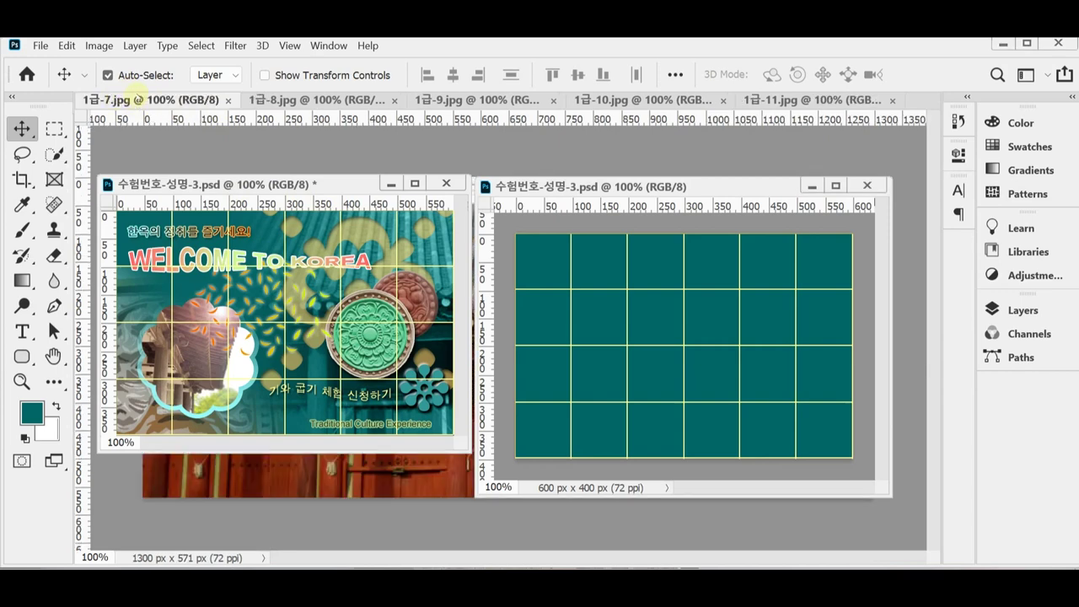
pyautogui.moveTo(140, 100); pyautogui.dragTo(242, 157)
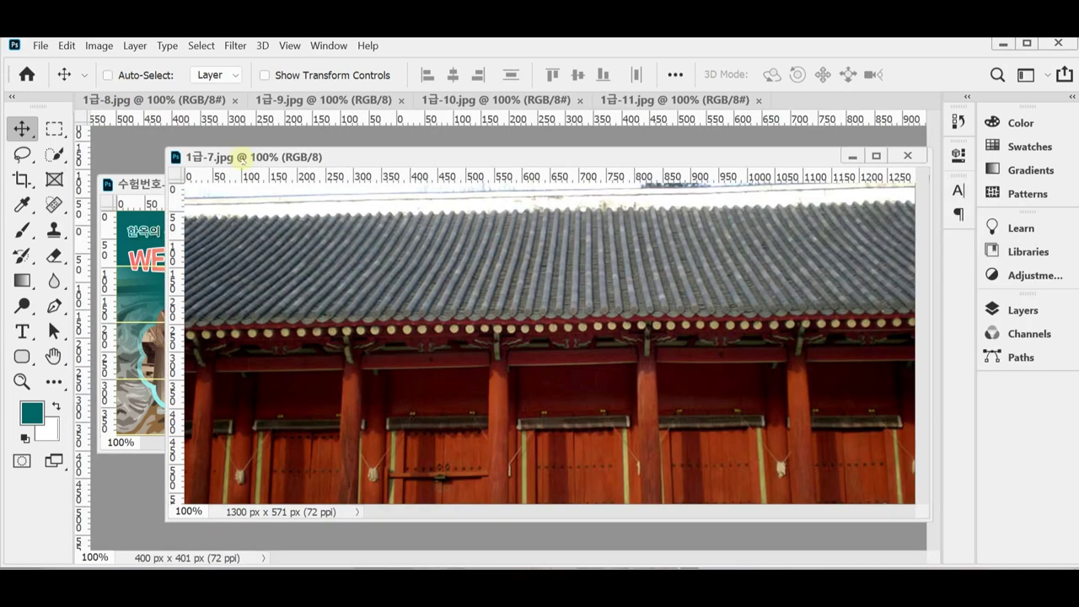
pyautogui.hotkey('ctrl', 'a')
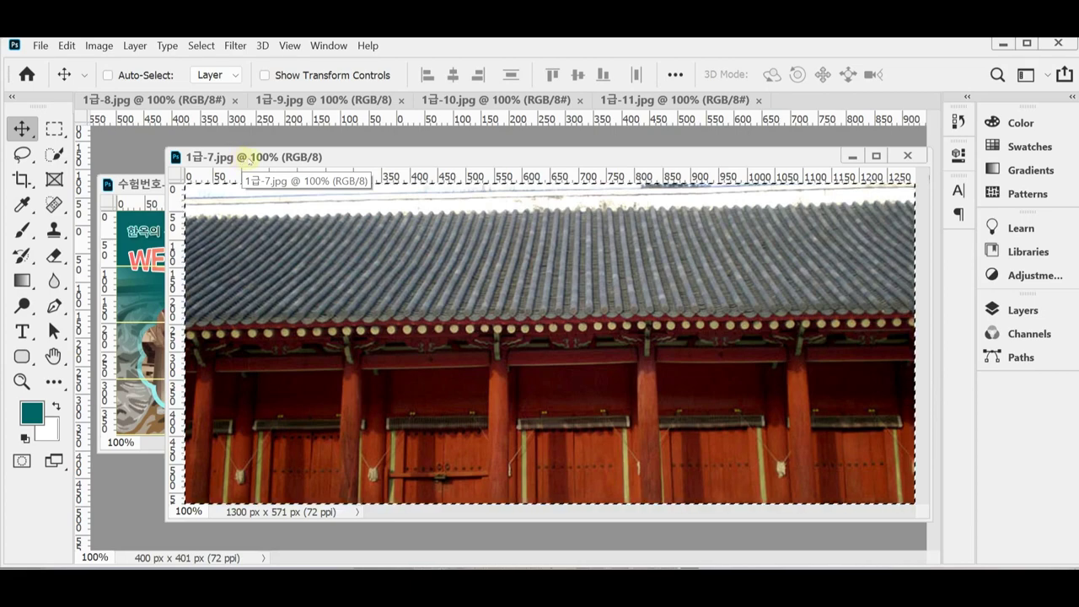
pyautogui.hotkey('ctrl', 'Tab')
pyautogui.hotkey('ctrl', 'v')
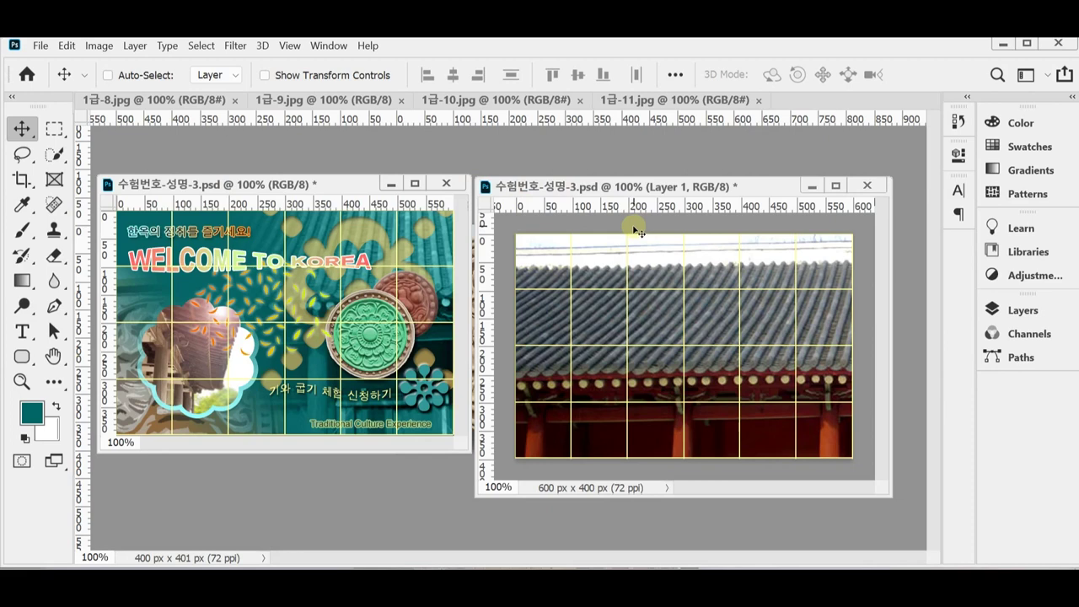
# Reposition the pasted roof photo at full size, centred at about X 416 px, Y 210.5 px, to match the reference, and save.
pyautogui.hotkey('ctrl', 't')
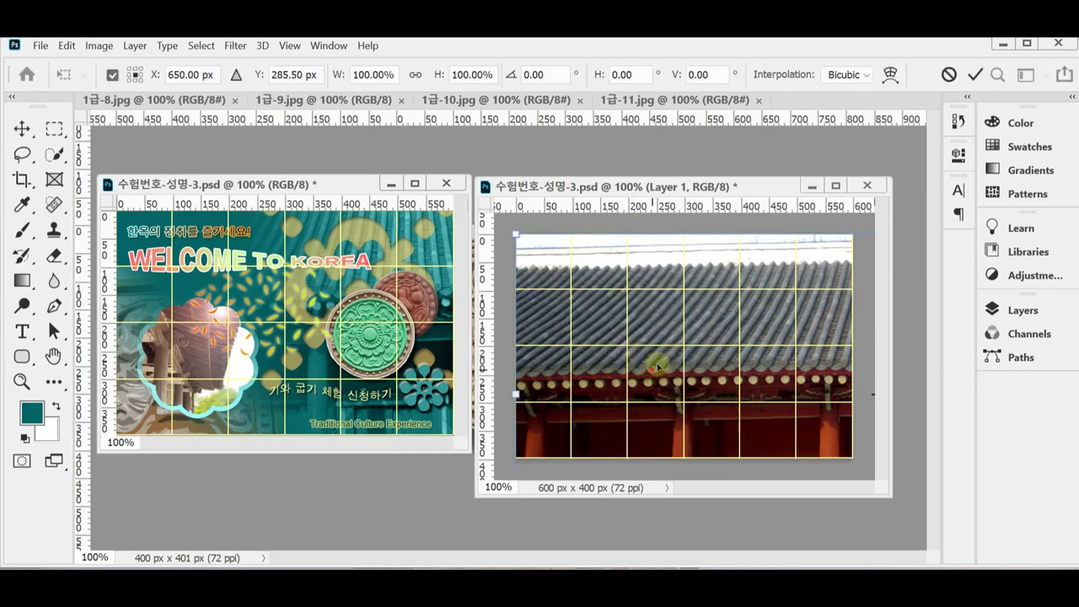
pyautogui.moveTo(657, 371); pyautogui.dragTo(651, 349)
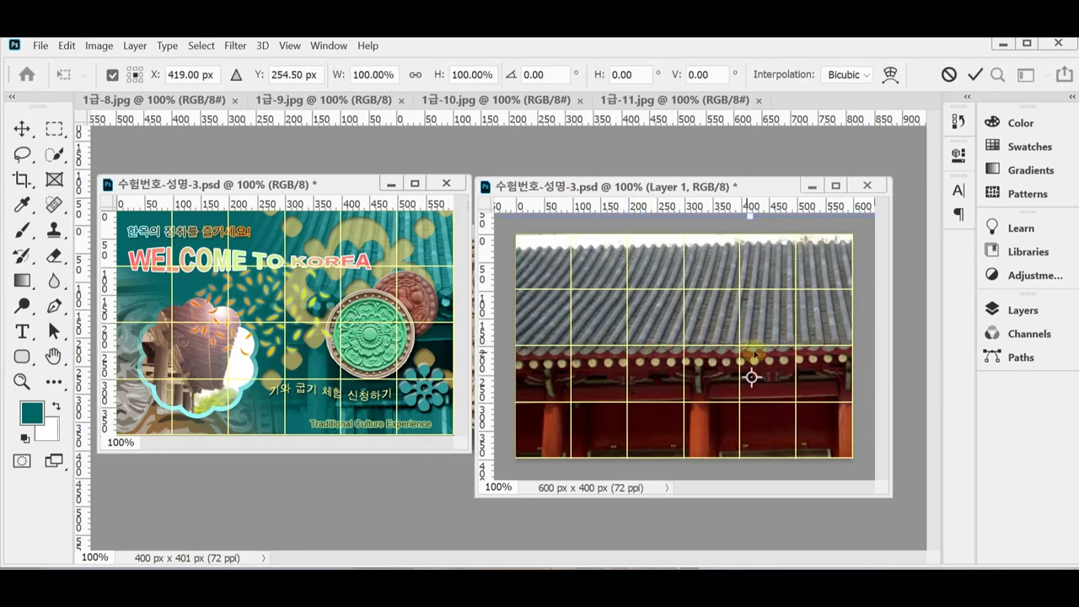
pyautogui.moveTo(775, 349)
pyautogui.mouseDown()
pyautogui.moveTo(754, 344)
pyautogui.moveTo(778, 344)
pyautogui.moveTo(763, 329)
pyautogui.moveTo(763, 342)
pyautogui.mouseUp()
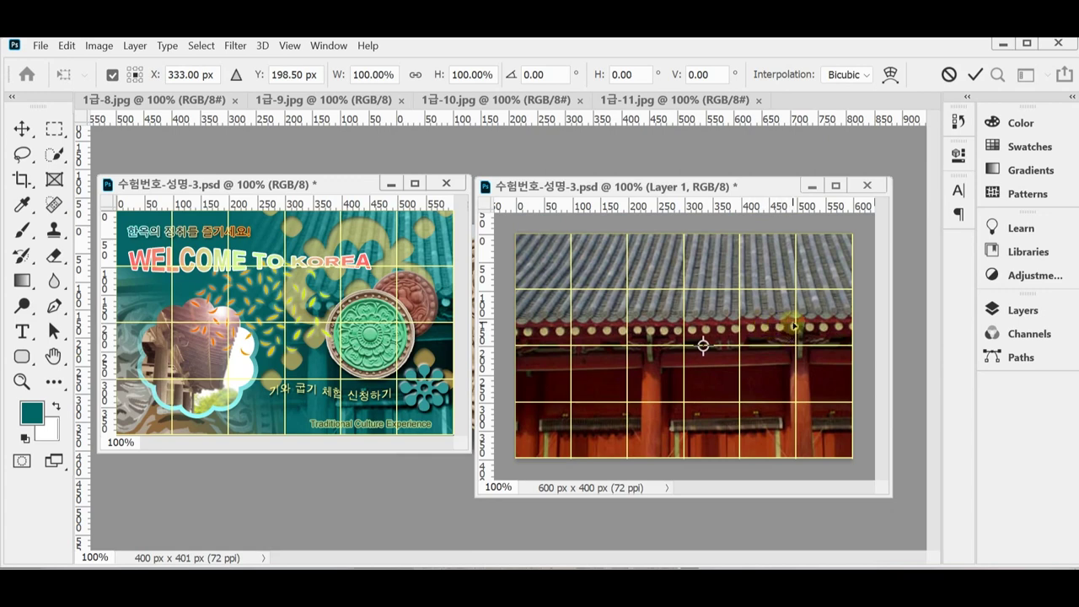
pyautogui.moveTo(794, 327)
pyautogui.mouseDown()
pyautogui.moveTo(713, 325)
pyautogui.moveTo(749, 329)
pyautogui.moveTo(716, 316)
pyautogui.moveTo(780, 327)
pyautogui.mouseUp()
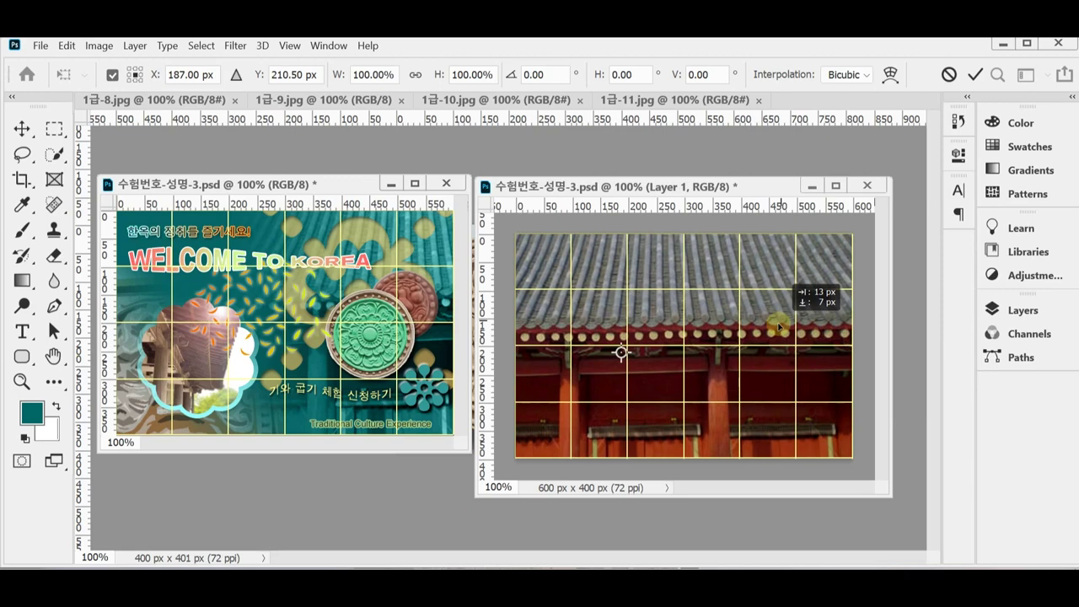
pyautogui.moveTo(780, 327)
pyautogui.mouseDown()
pyautogui.moveTo(725, 327)
pyautogui.moveTo(784, 331)
pyautogui.mouseUp()
pyautogui.keyDown('alt'); pyautogui.click(737, 372); pyautogui.keyUp('alt')
pyautogui.keyDown('alt'); pyautogui.click(736, 373); pyautogui.keyUp('alt')
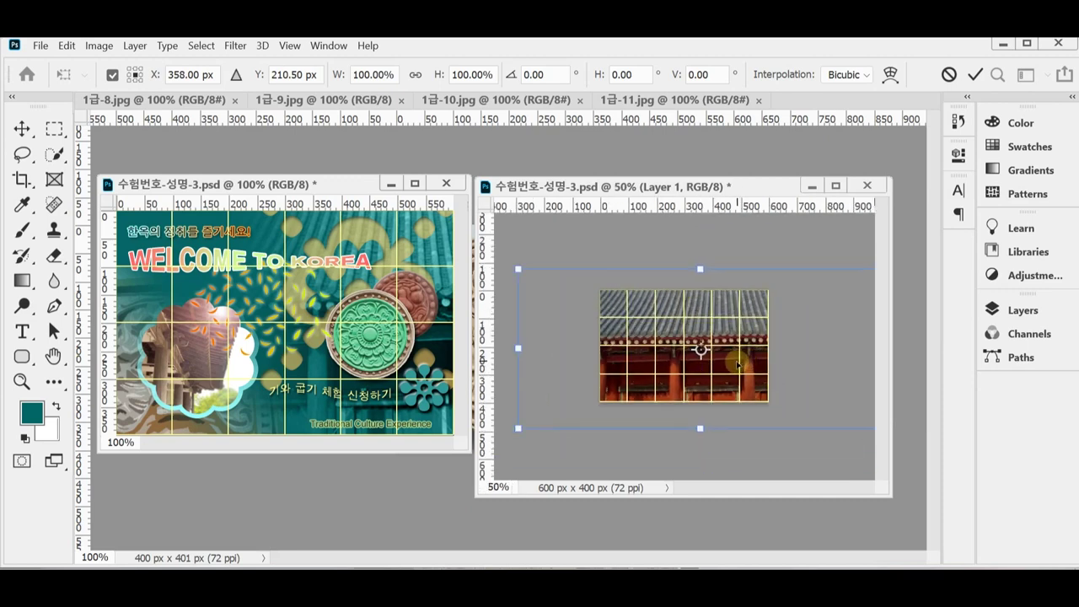
pyautogui.moveTo(737, 366); pyautogui.dragTo(749, 366)
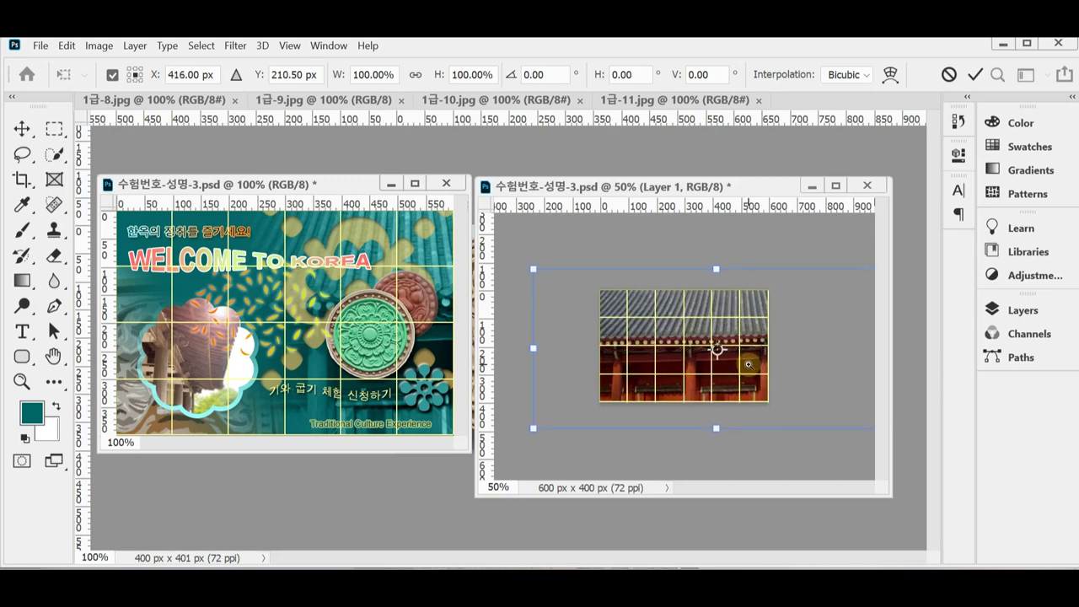
pyautogui.hotkey('ctrl', '+')
pyautogui.press('Return')
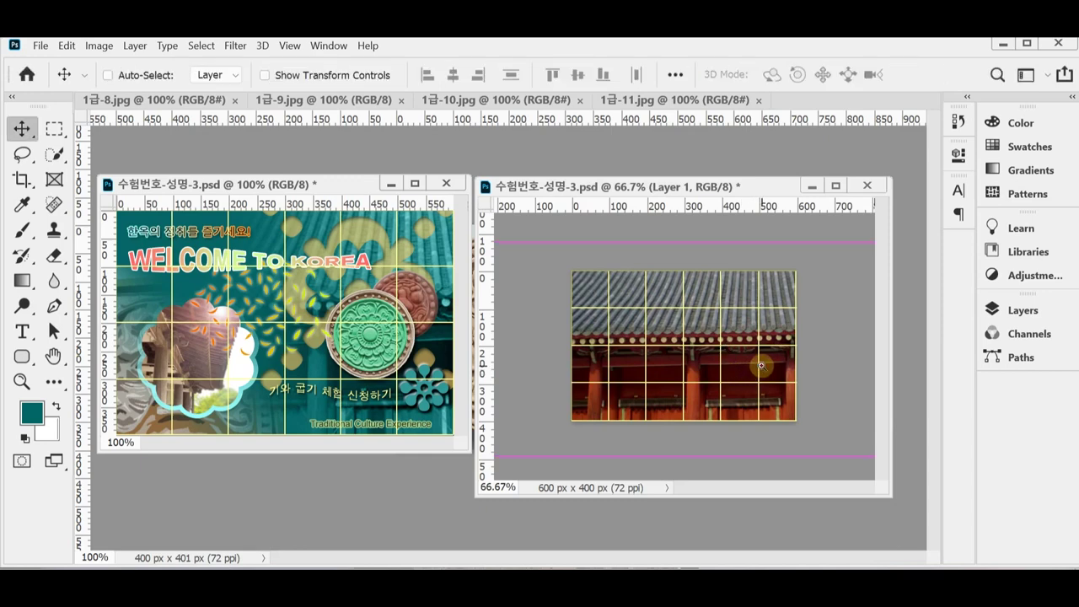
pyautogui.hotkey('ctrl', '+')
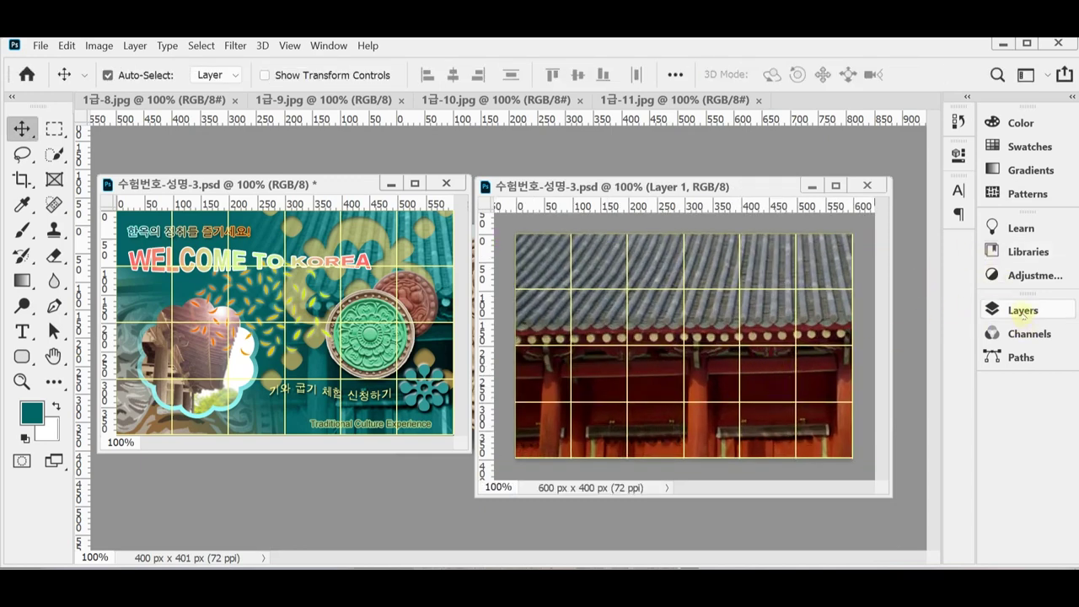
# Set the roof photo layer's blend mode to Luminosity and save the document.
pyautogui.click(1022, 310)
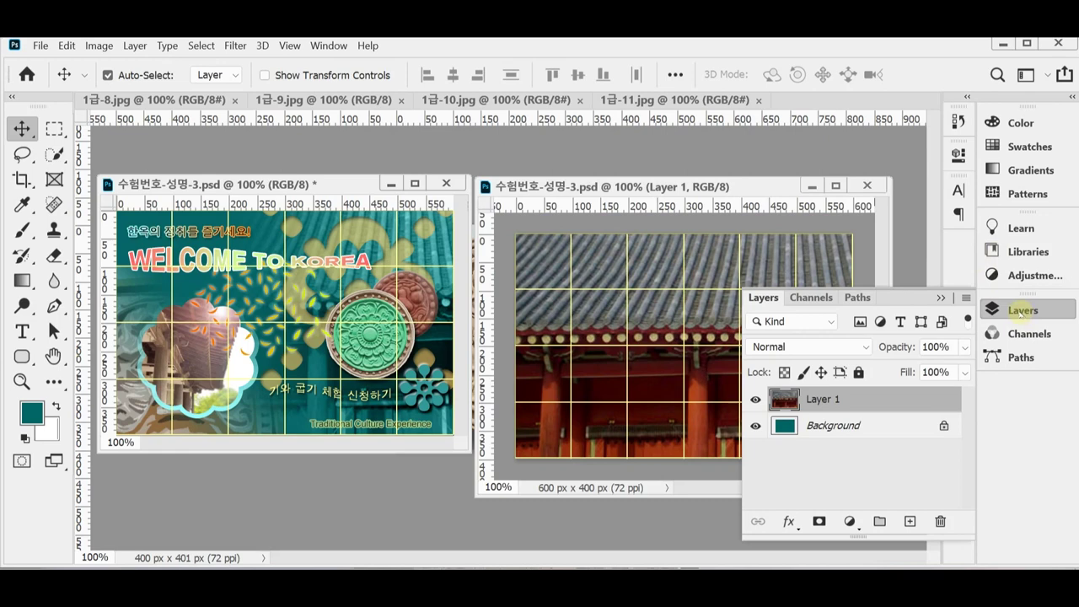
pyautogui.click(867, 347)
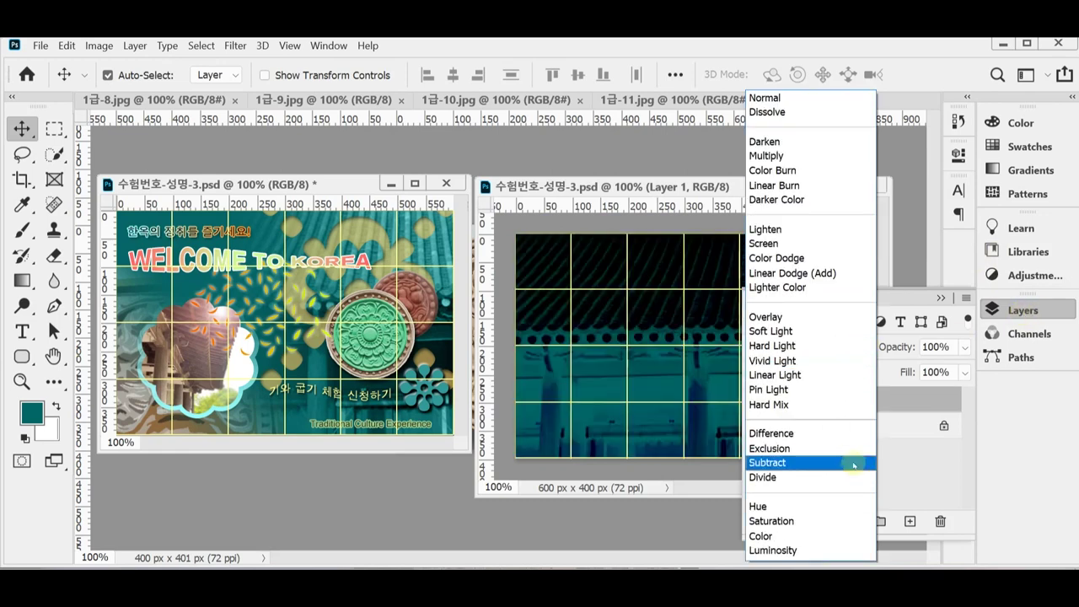
pyautogui.click(824, 550)
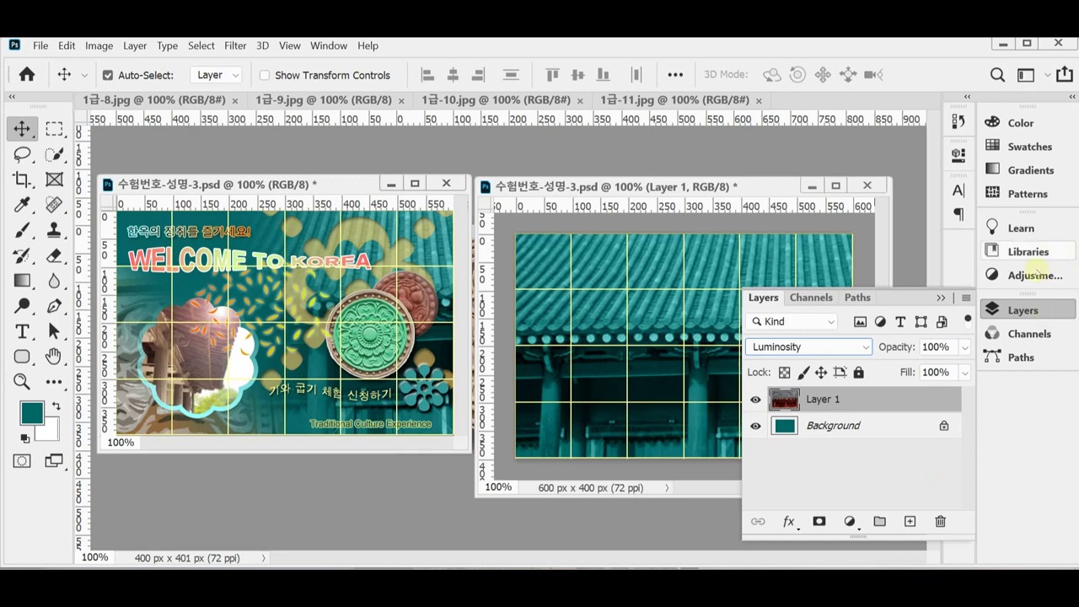
pyautogui.click(1022, 310)
pyautogui.press('ctrl')
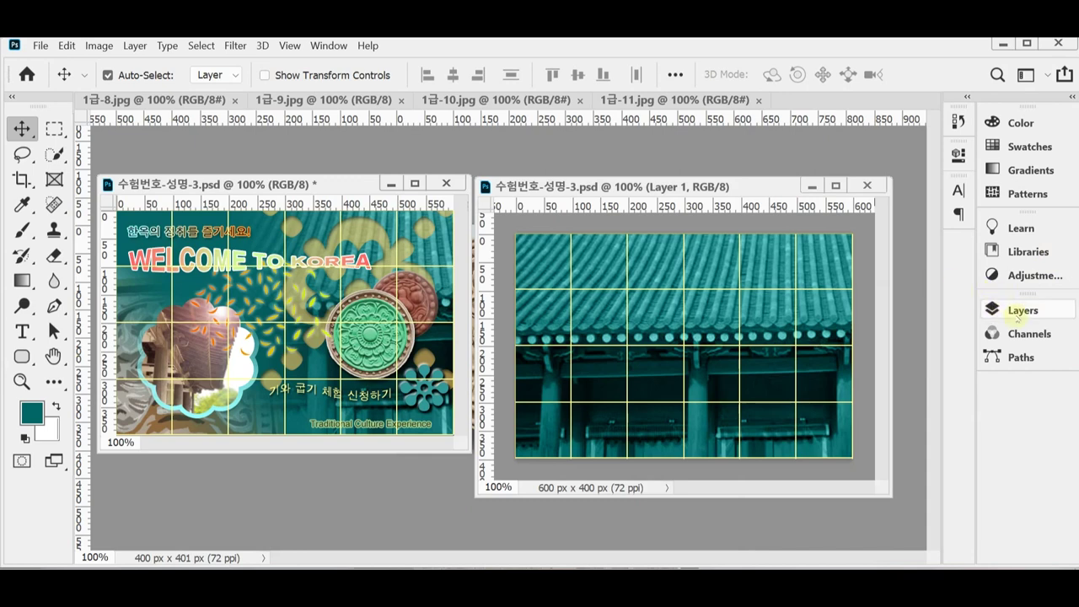
# Mask the roof layer with a horizontal black-to-white linear gradient from about 200 px to 500 px across, and save the document.
pyautogui.click(1004, 310)
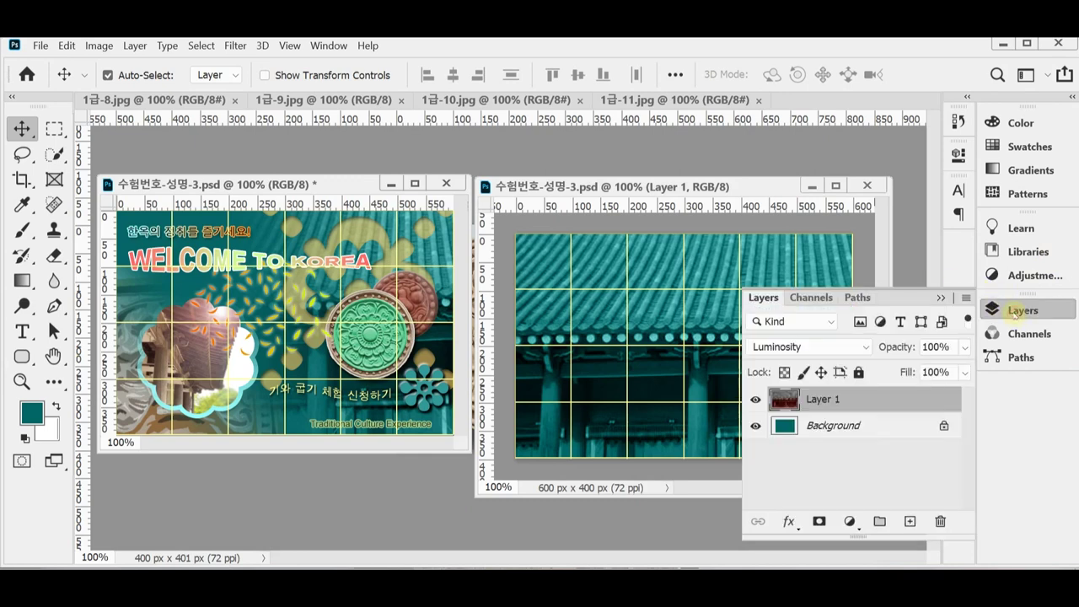
pyautogui.click(818, 521)
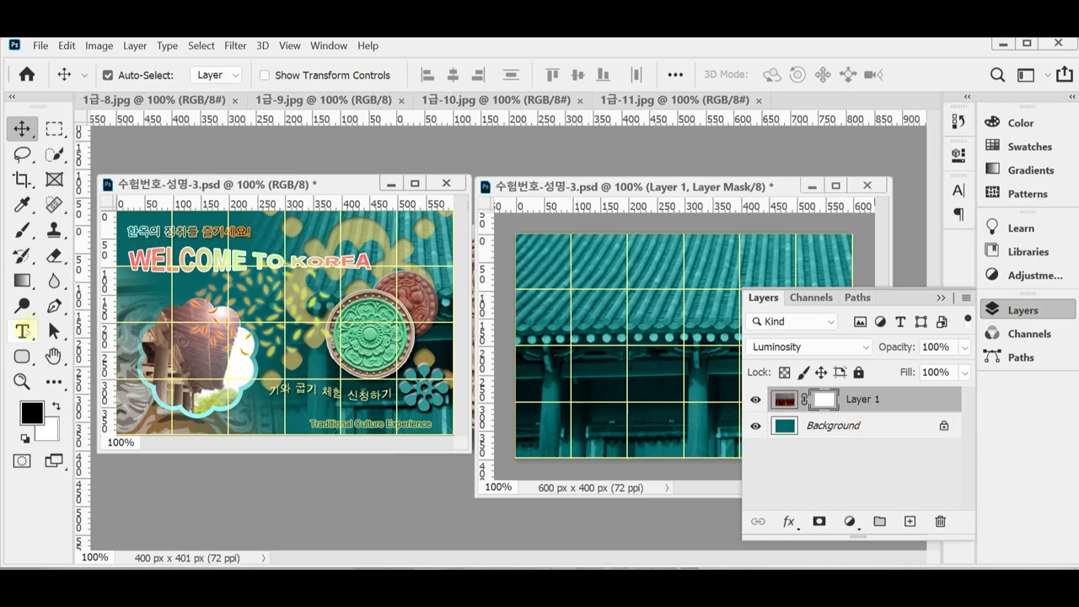
pyautogui.click(20, 257)
pyautogui.click(22, 281)
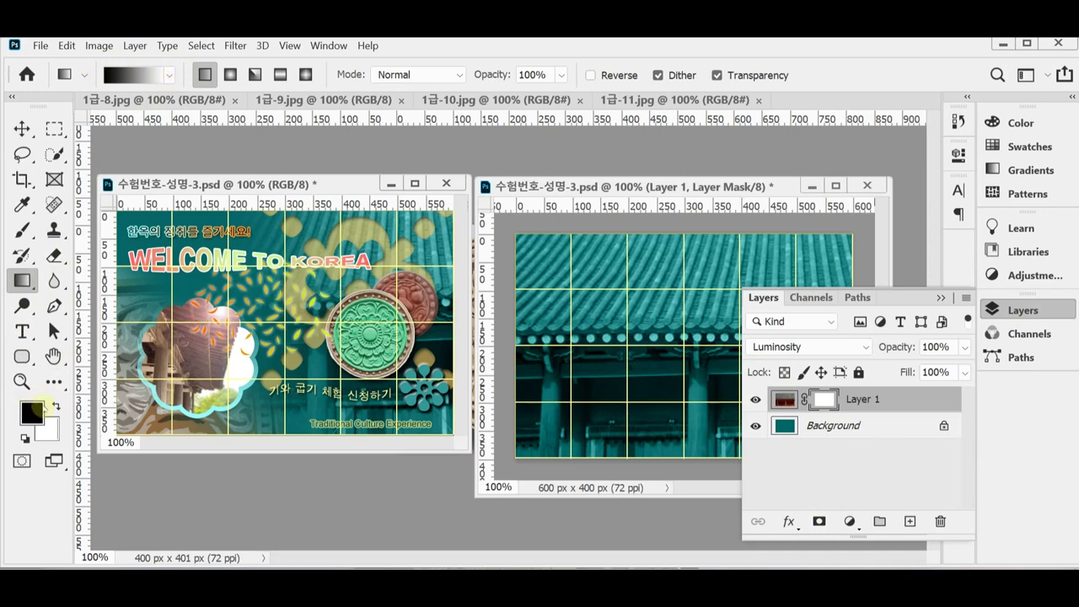
pyautogui.click(48, 429)
pyautogui.click(995, 309)
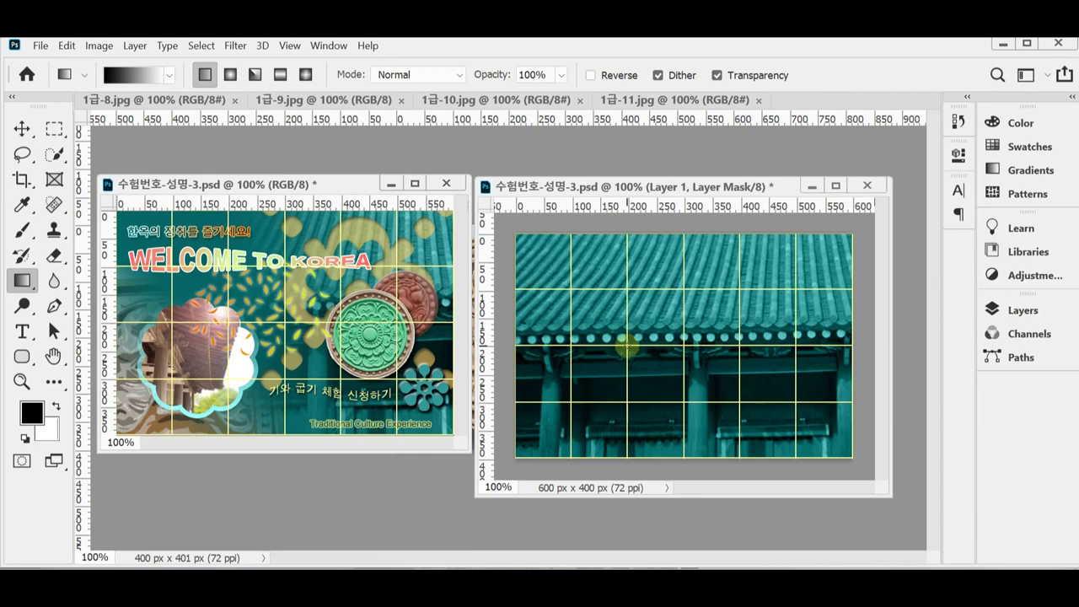
pyautogui.moveTo(627, 345); pyautogui.dragTo(796, 344)
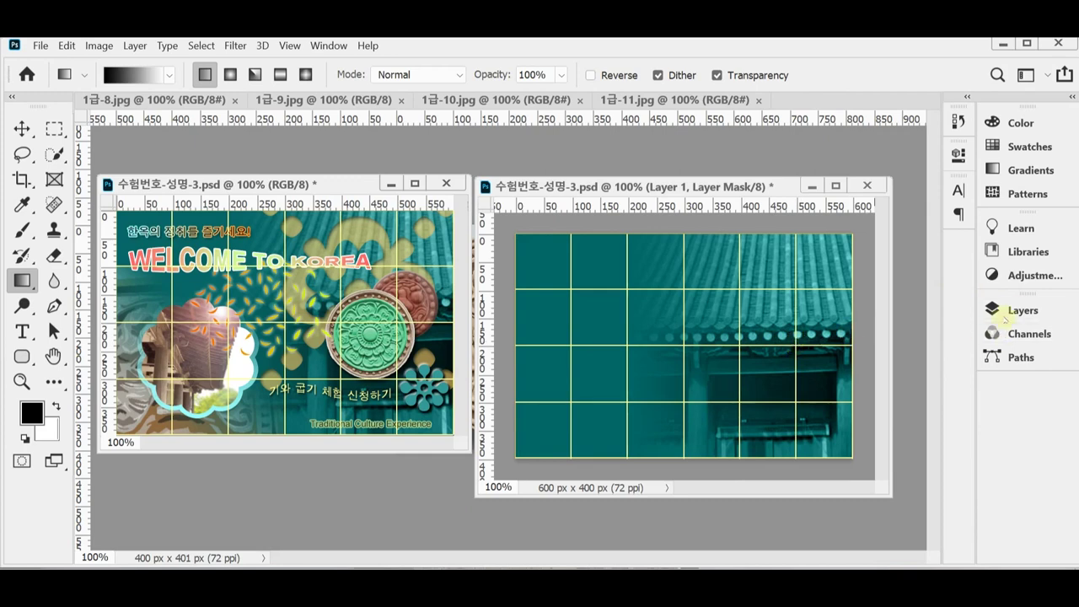
pyautogui.click(1020, 310)
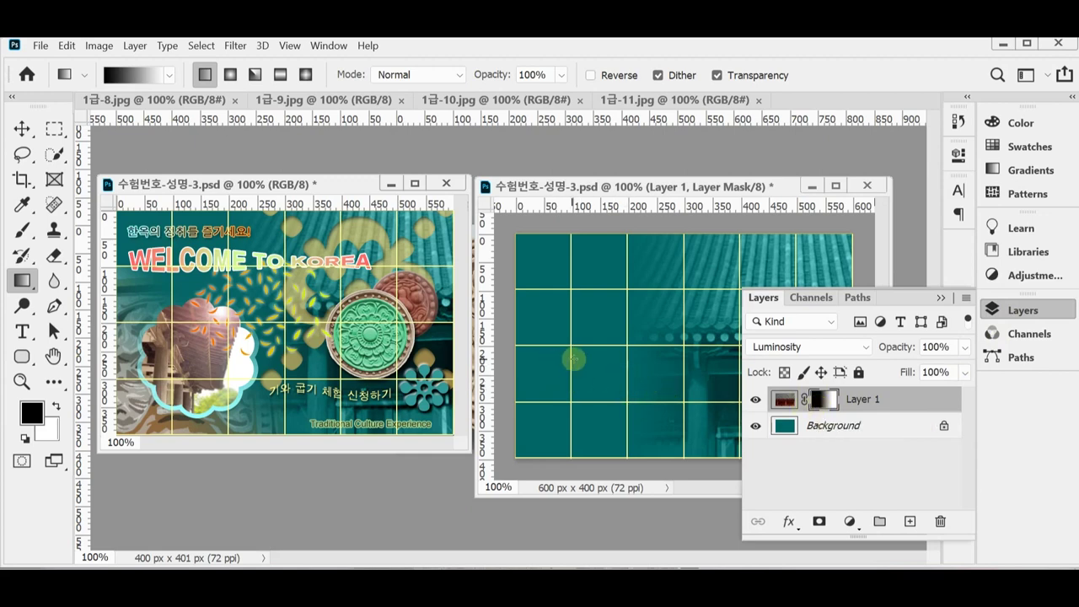
pyautogui.click(1020, 310)
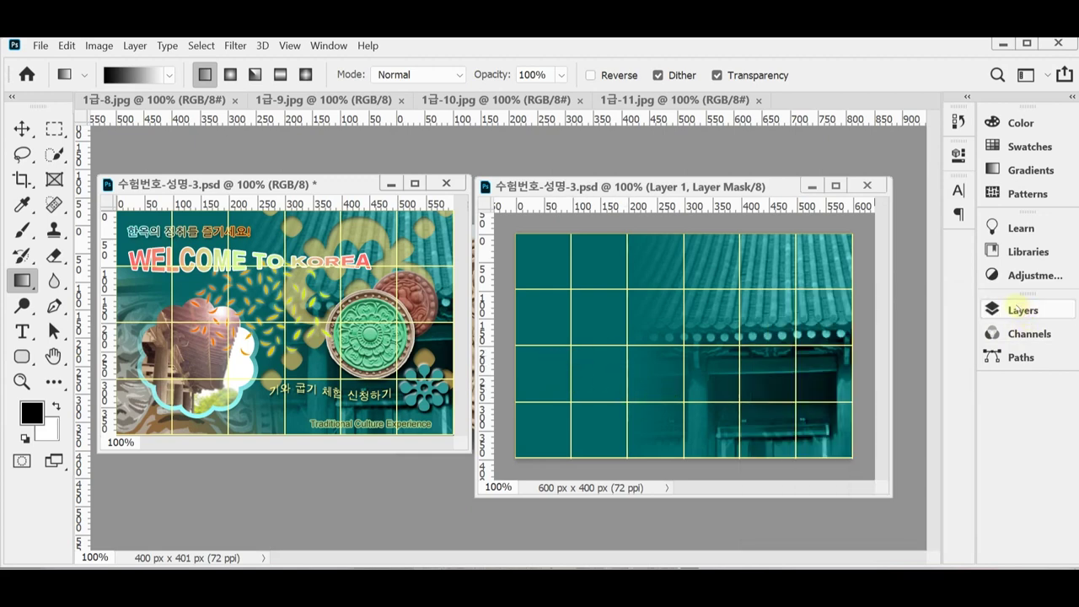
pyautogui.hotkey('ctrl', 's')
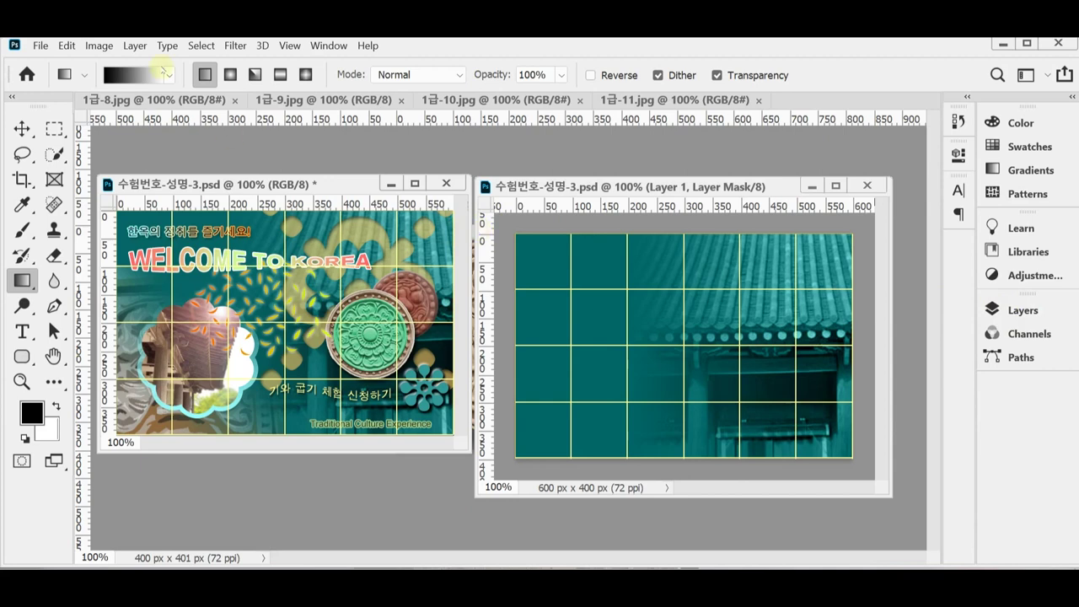
# Copy the whole 1급-8.jpg image, close it, and paste it into the new teal document.
pyautogui.moveTo(122, 100); pyautogui.dragTo(324, 194)
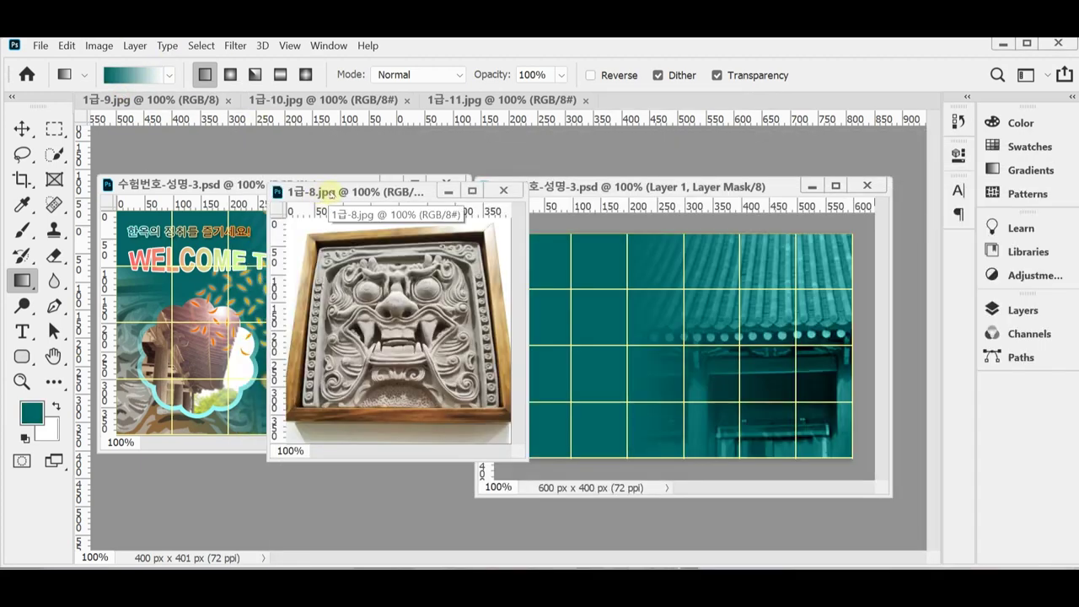
pyautogui.hotkey('ctrl', 'a')
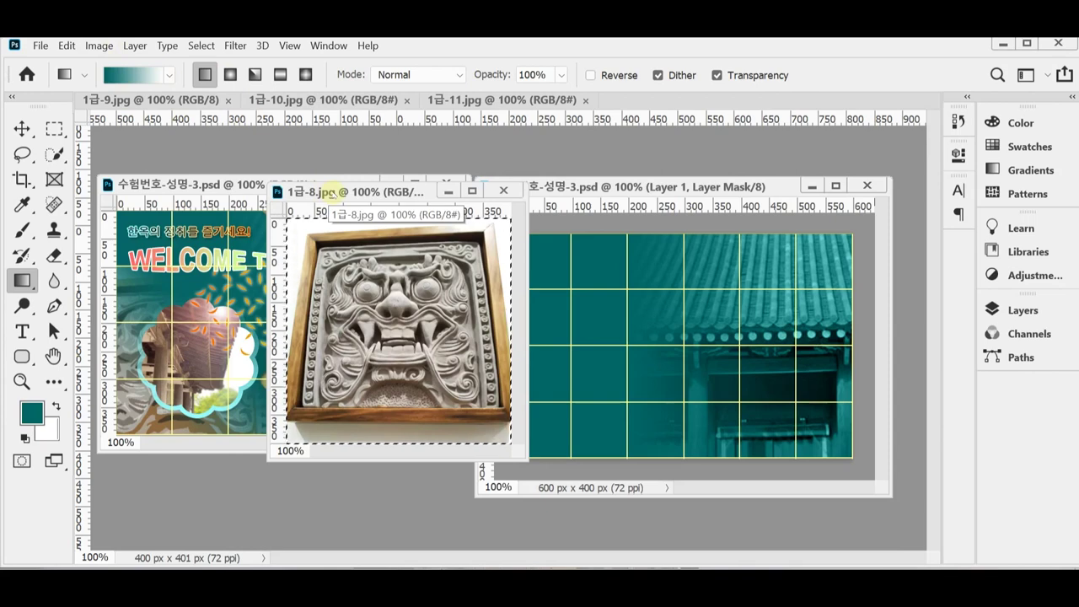
pyautogui.hotkey('ctrl', 'w')
pyautogui.press('d')
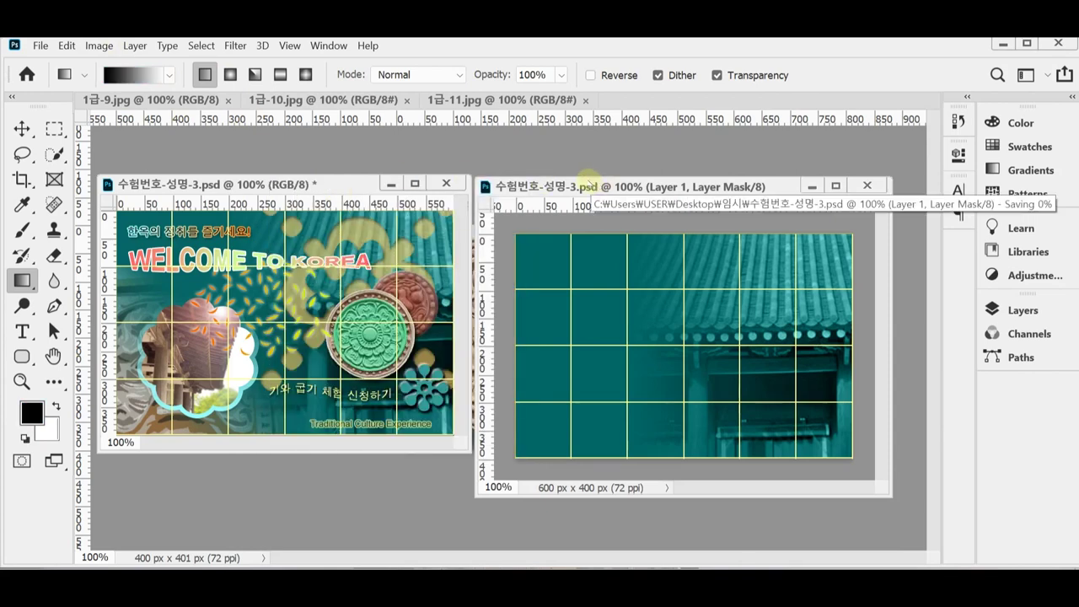
pyautogui.hotkey('ctrl', 'v')
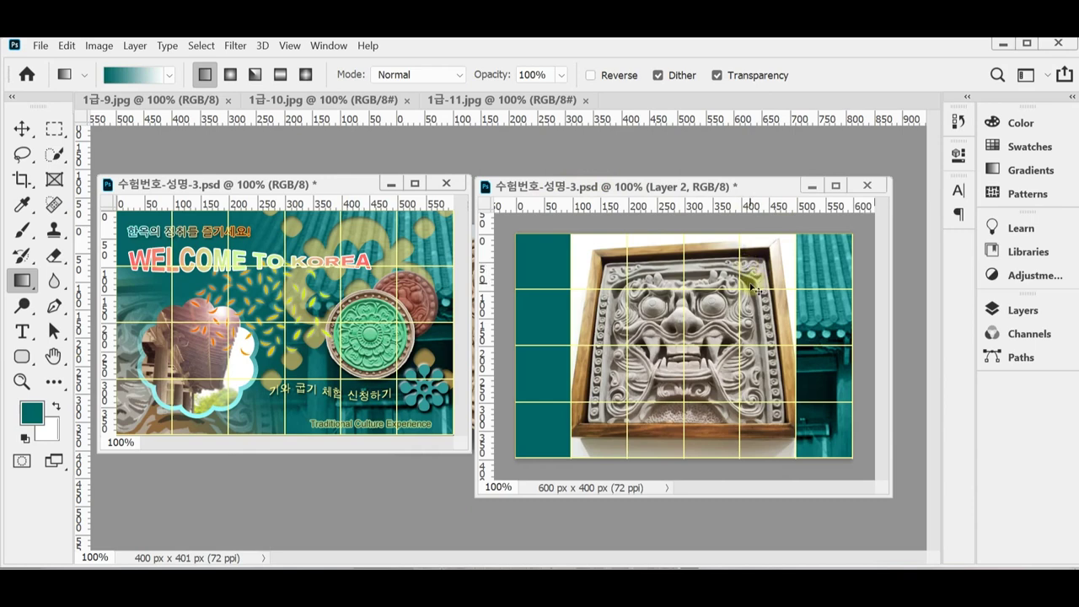
# Scale the pasted tile photo to about 91%, place its upper-right corner at about X 300 px, Y 100 px, and save.
pyautogui.moveTo(746, 320); pyautogui.dragTo(643, 350)
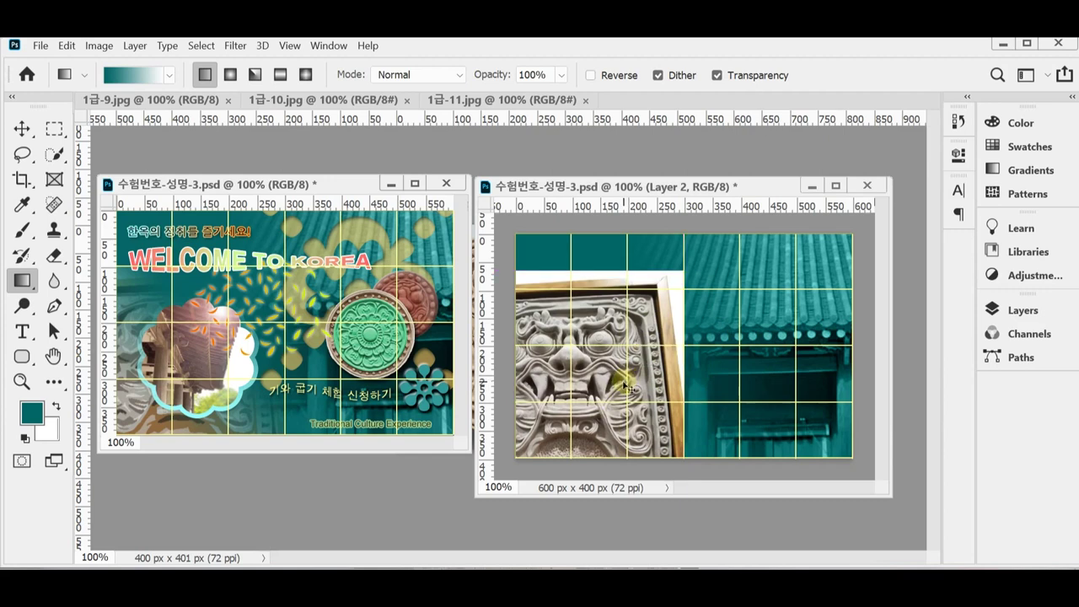
pyautogui.hotkey('ctrl', 't')
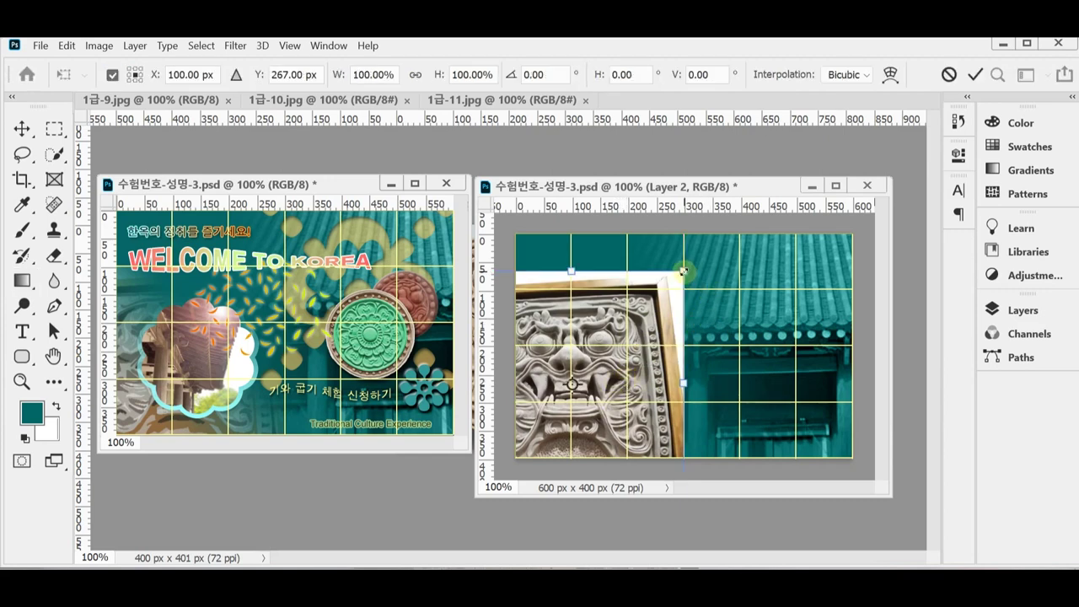
pyautogui.moveTo(683, 272); pyautogui.dragTo(670, 297)
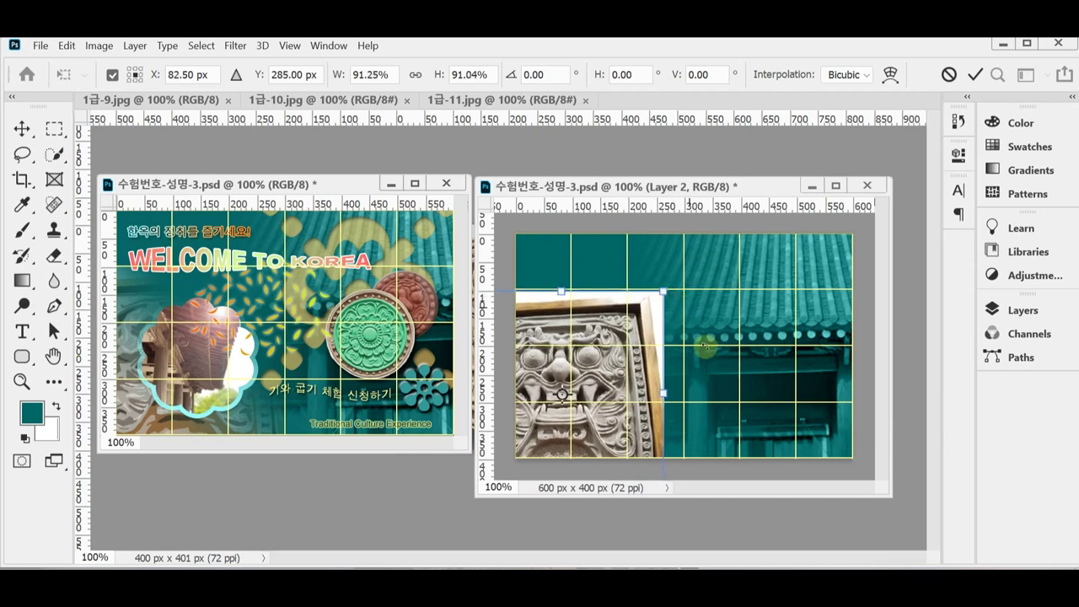
pyautogui.moveTo(633, 381); pyautogui.dragTo(660, 379)
pyautogui.press('Return')
pyautogui.press('g')
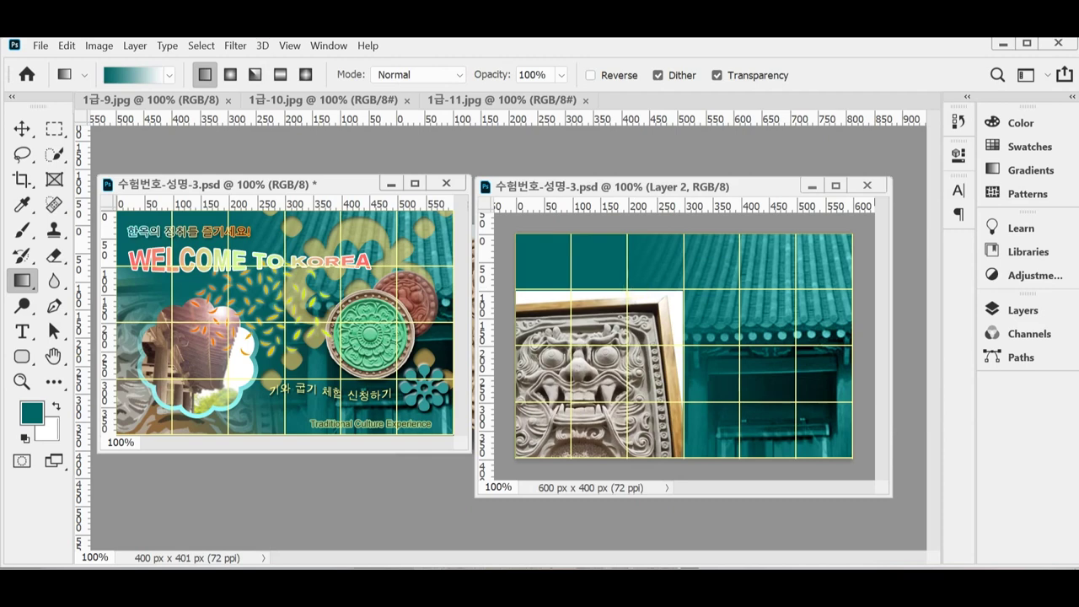
# Apply the Cutout artistic filter to the tile photo with 4 levels, edge simplicity 4 and edge fidelity 2.
pyautogui.click(233, 46)
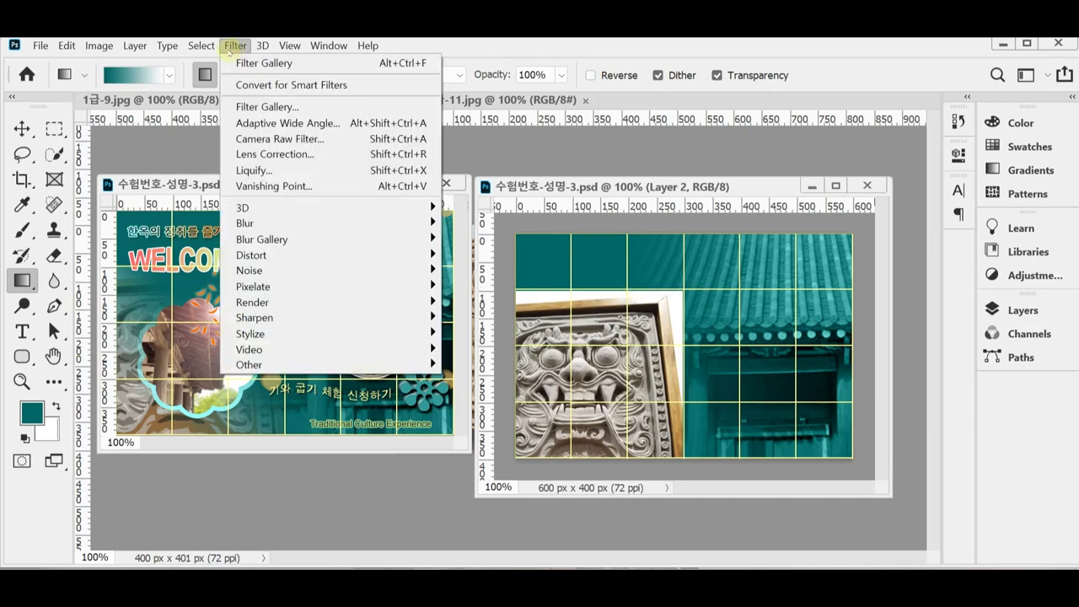
pyautogui.click(272, 107)
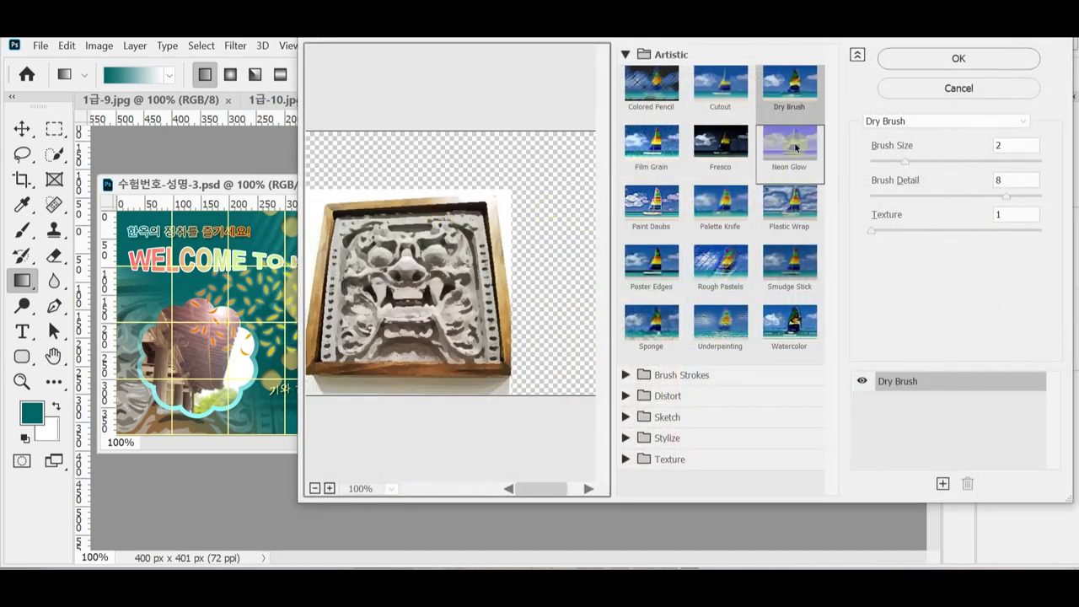
pyautogui.click(704, 92)
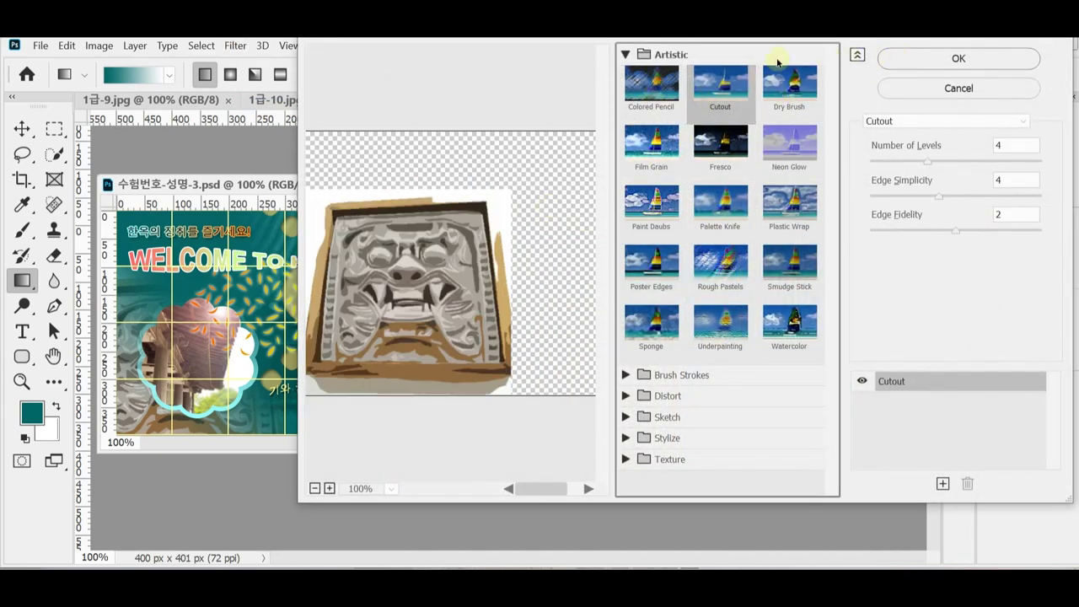
pyautogui.click(941, 59)
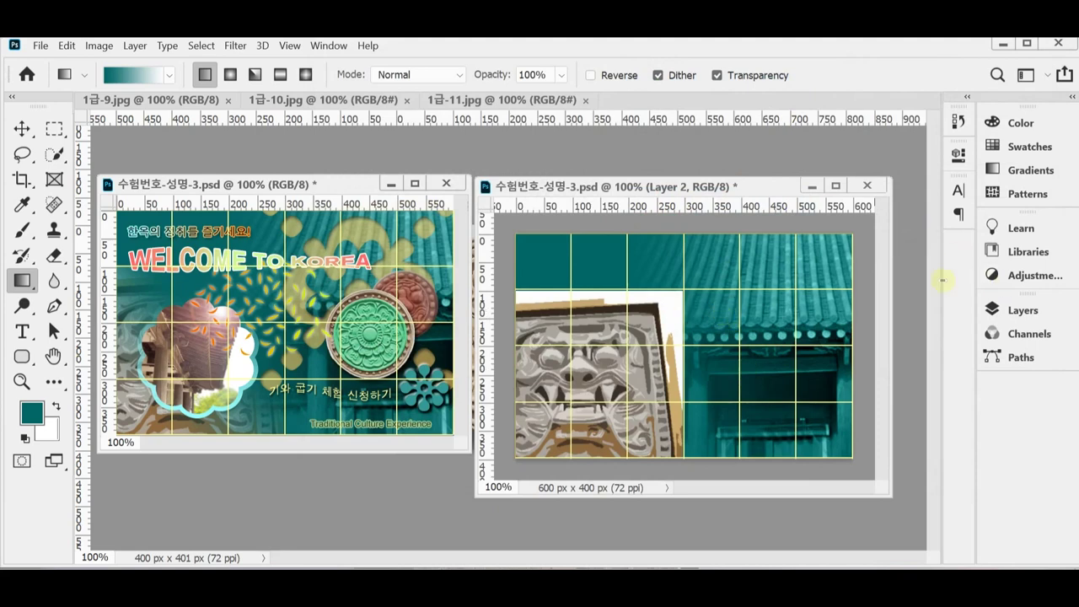
# Mask the tile photo layer with a diagonal black-to-white linear gradient running toward the canvas's lower-left corner, and save.
pyautogui.click(1022, 311)
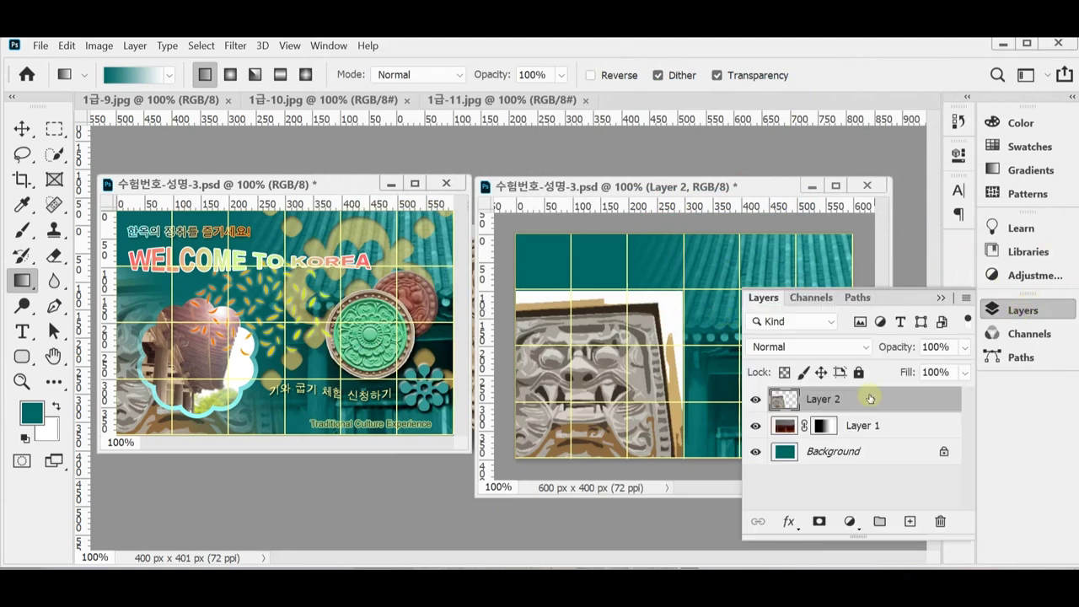
pyautogui.click(816, 522)
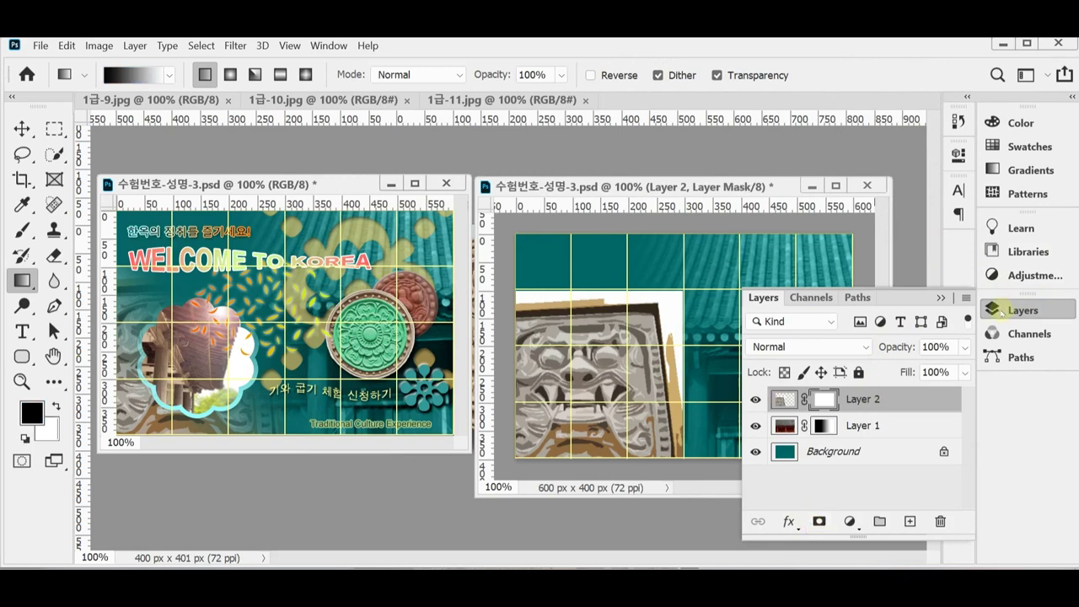
pyautogui.click(998, 311)
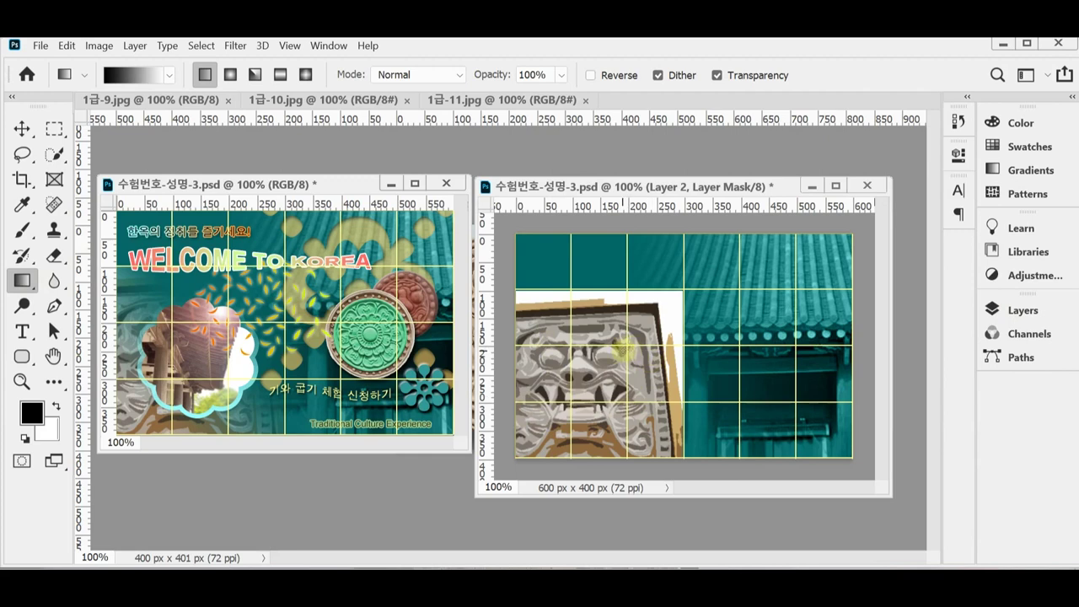
pyautogui.moveTo(622, 349); pyautogui.dragTo(551, 426)
pyautogui.moveTo(548, 426); pyautogui.dragTo(549, 426)
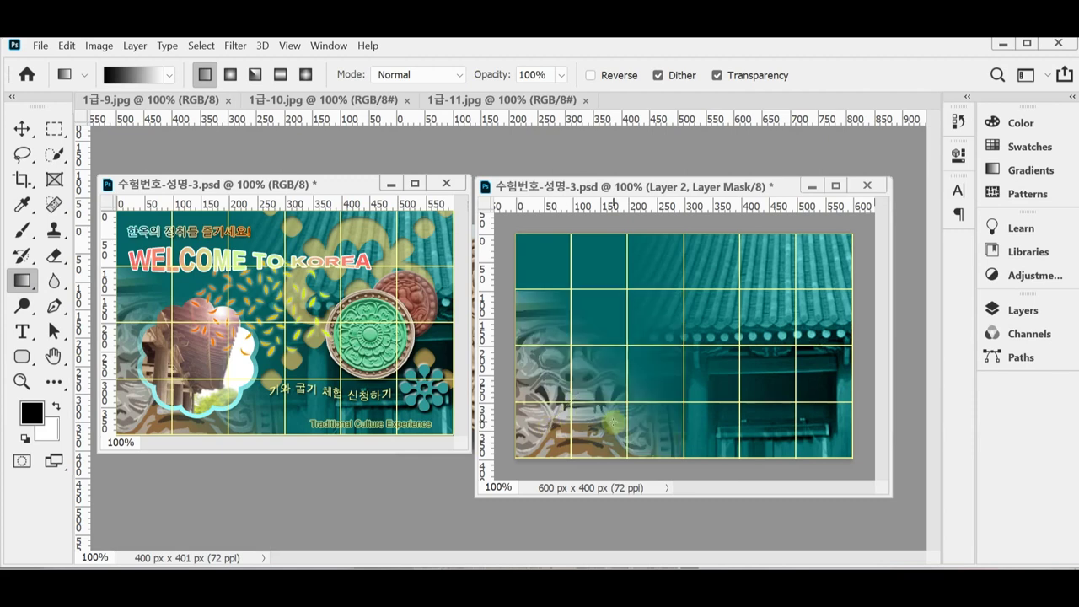
pyautogui.hotkey('ctrl', 's')
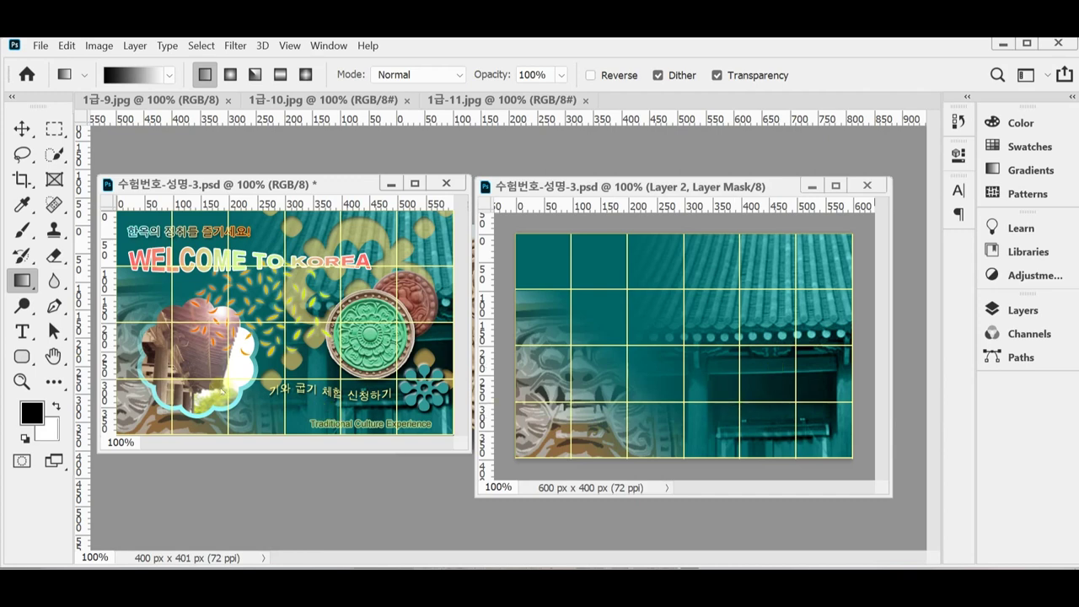
# Draw the solid Flower 1 custom shape from the legacy Shapes set, about 211 × 217 px, over the canvas's lower-left area.
pyautogui.click(175, 301)
pyautogui.click(22, 356)
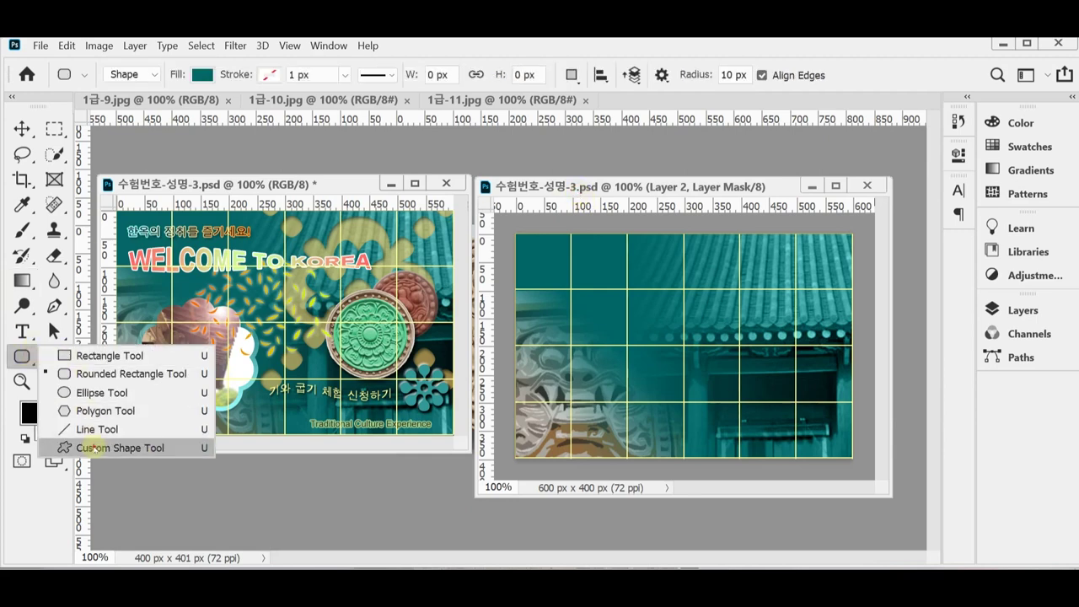
pyautogui.click(84, 447)
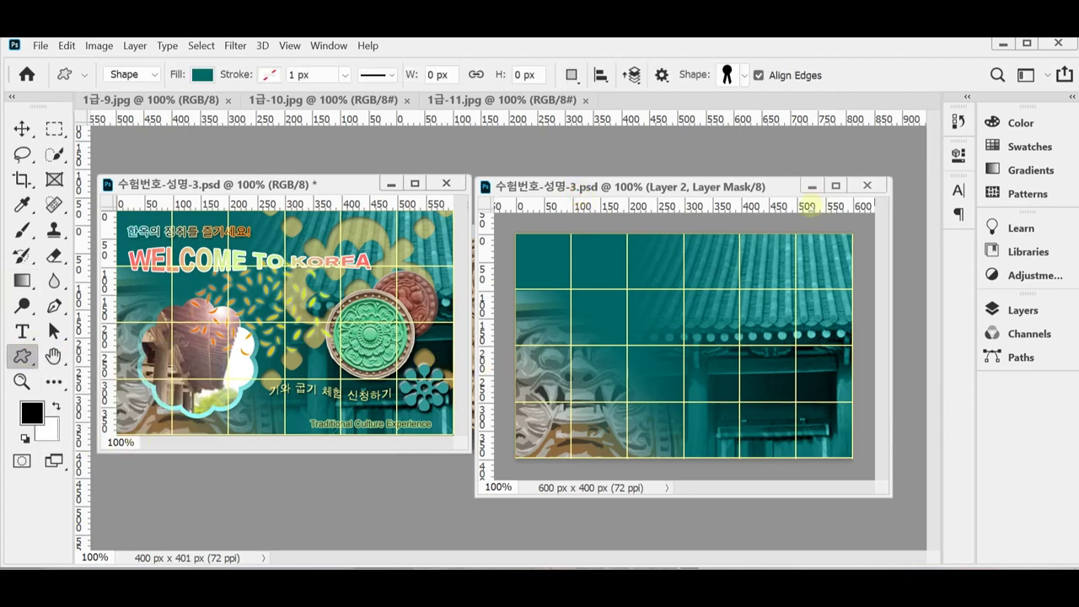
pyautogui.click(745, 75)
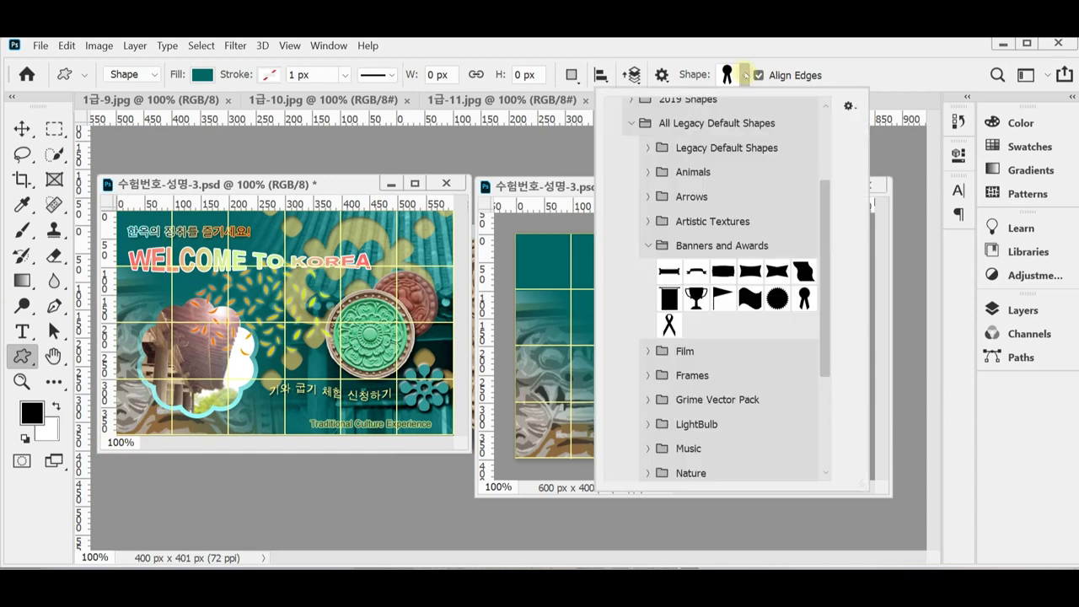
pyautogui.click(651, 246)
pyautogui.scroll(2, 655, 221)
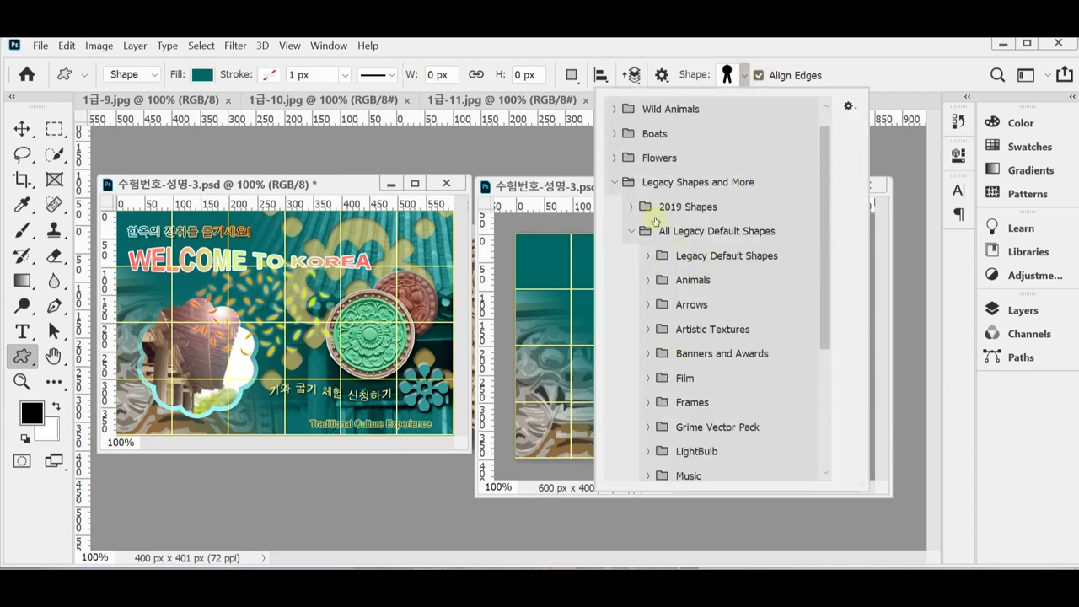
pyautogui.click(615, 182)
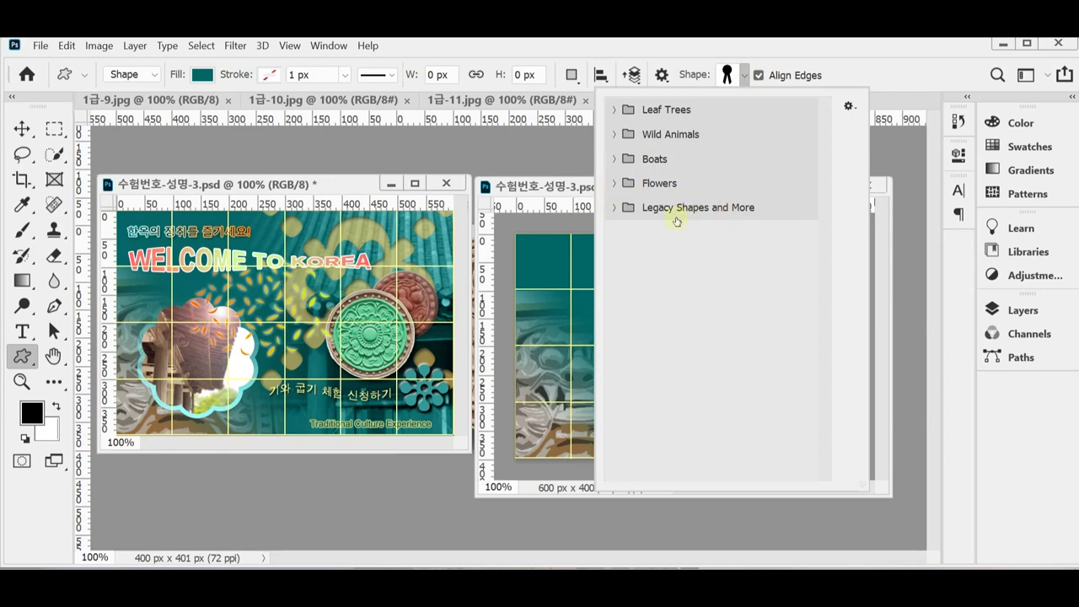
pyautogui.click(615, 208)
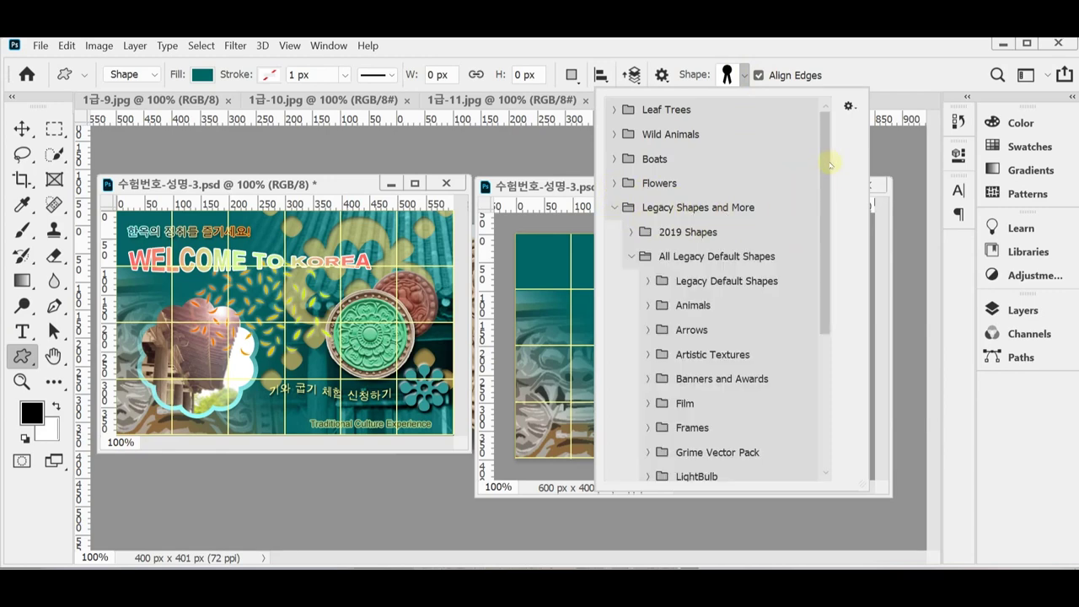
pyautogui.scroll(-2, 823, 164)
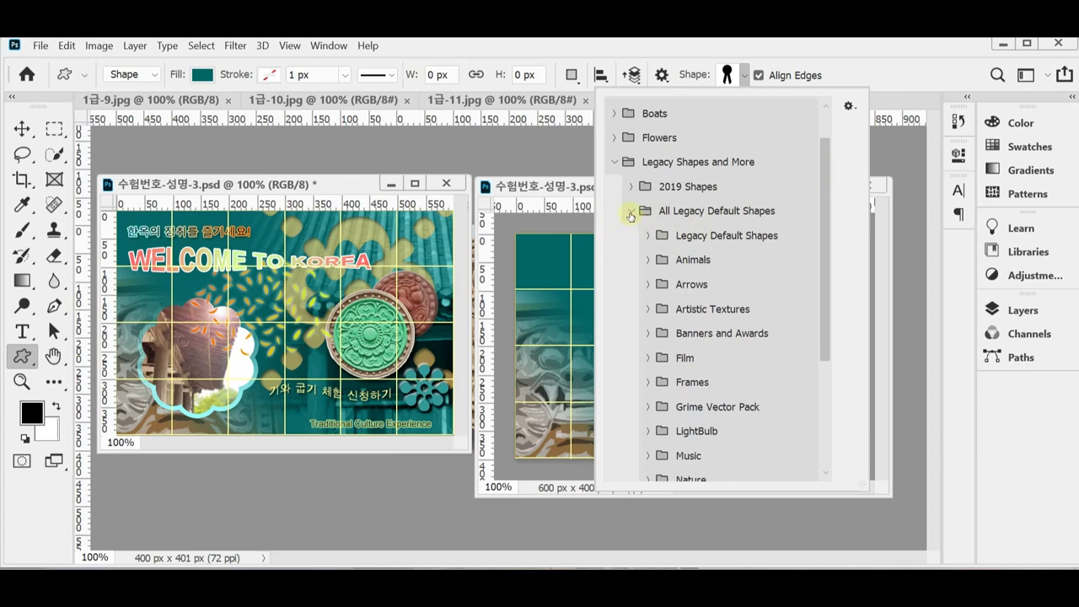
pyautogui.scroll(-2, 699, 395)
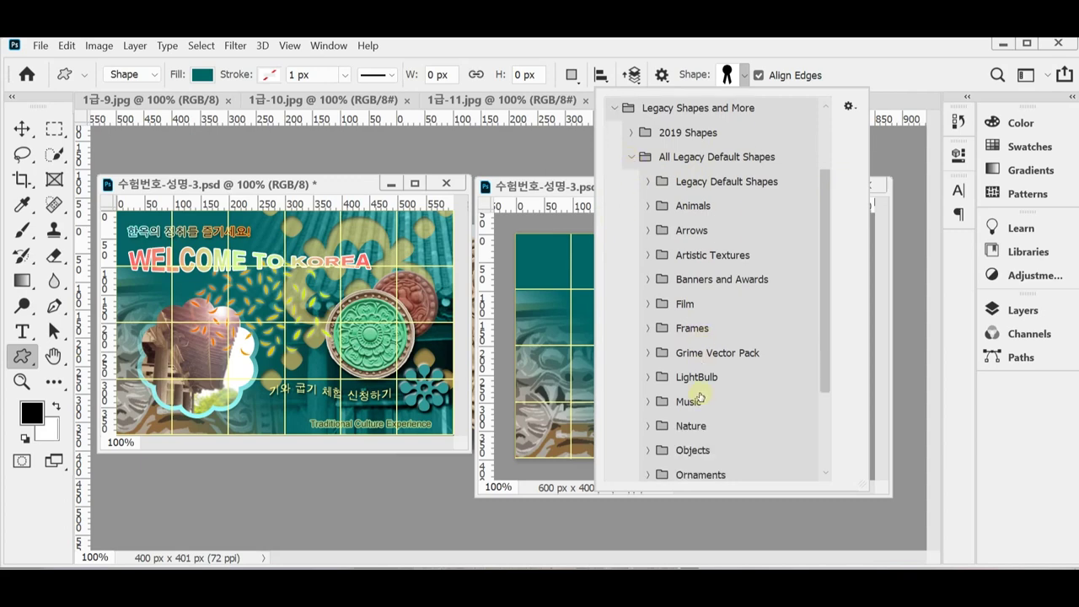
pyautogui.scroll(-5, 699, 396)
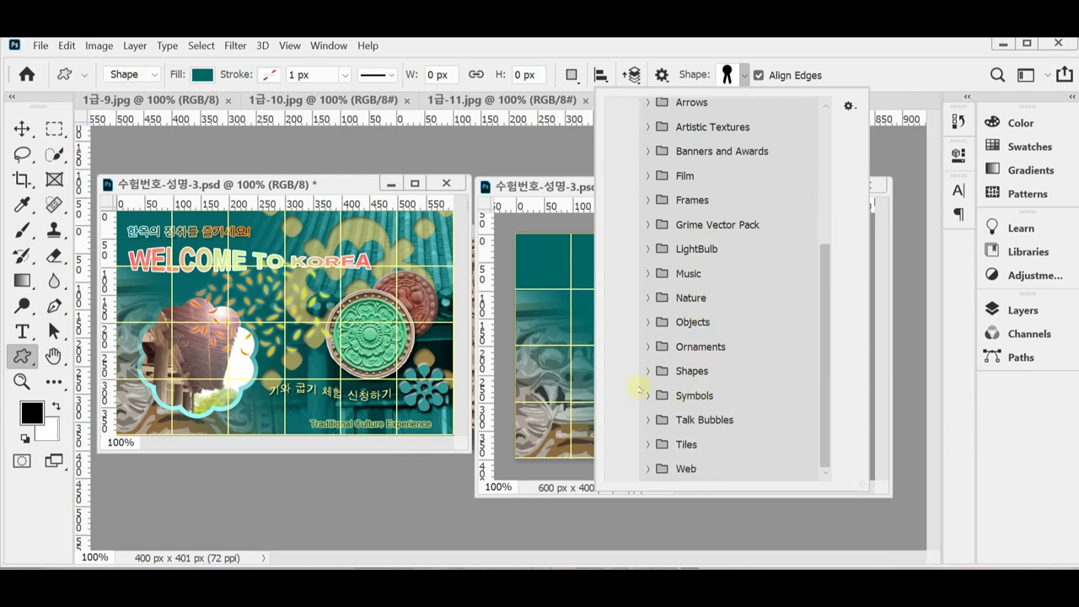
pyautogui.click(648, 371)
pyautogui.moveTo(825, 321); pyautogui.dragTo(826, 388)
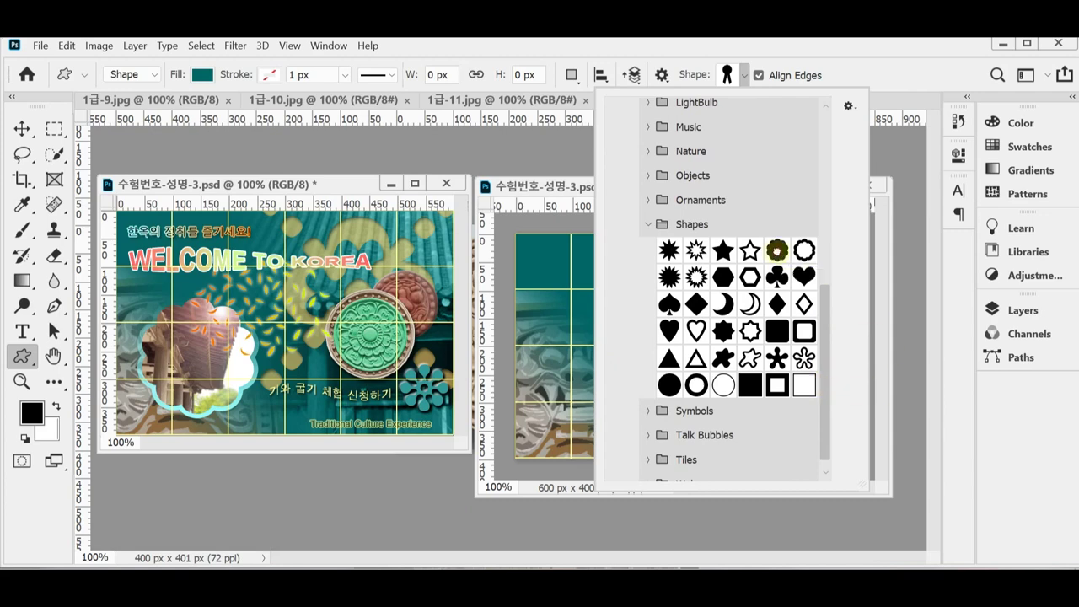
pyautogui.click(776, 253)
pyautogui.click(846, 51)
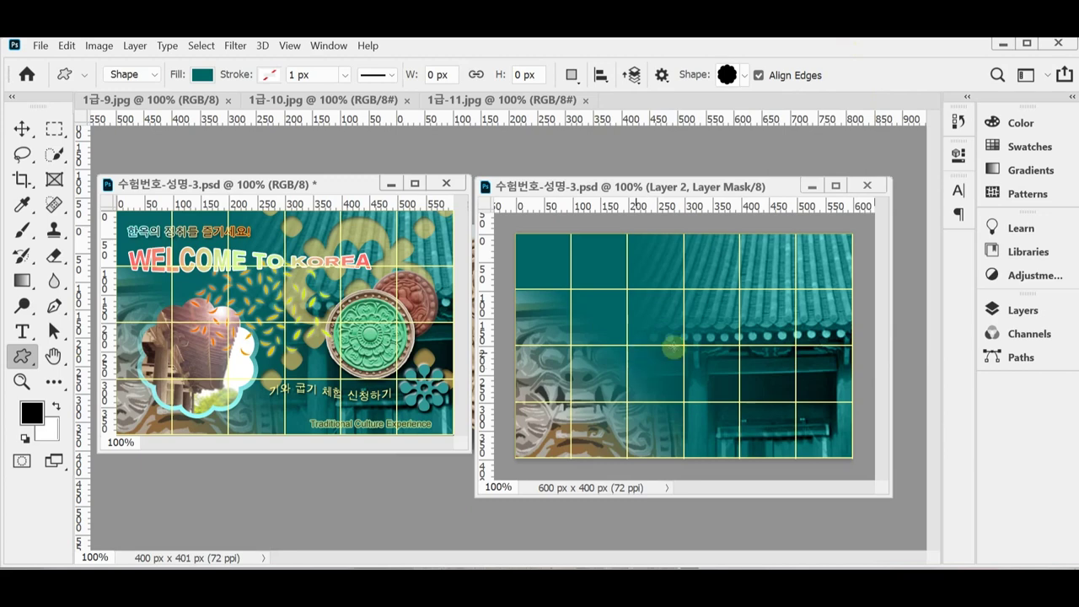
pyautogui.moveTo(548, 326); pyautogui.dragTo(677, 446)
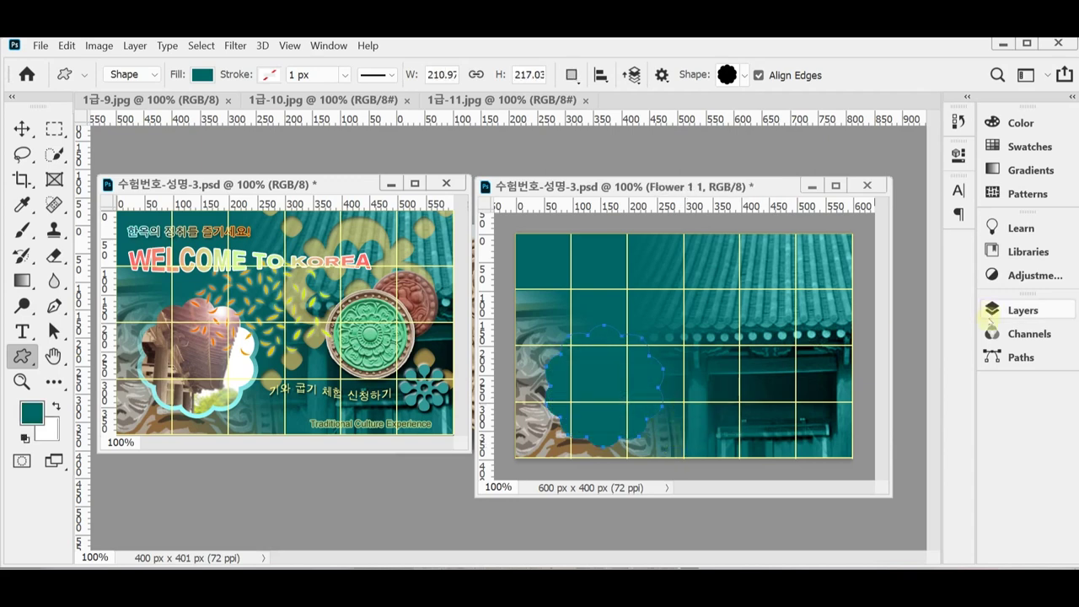
# Fill the flower shape with colour #d5ffff, nudge it slightly up and to the right, and save the document.
pyautogui.click(1022, 310)
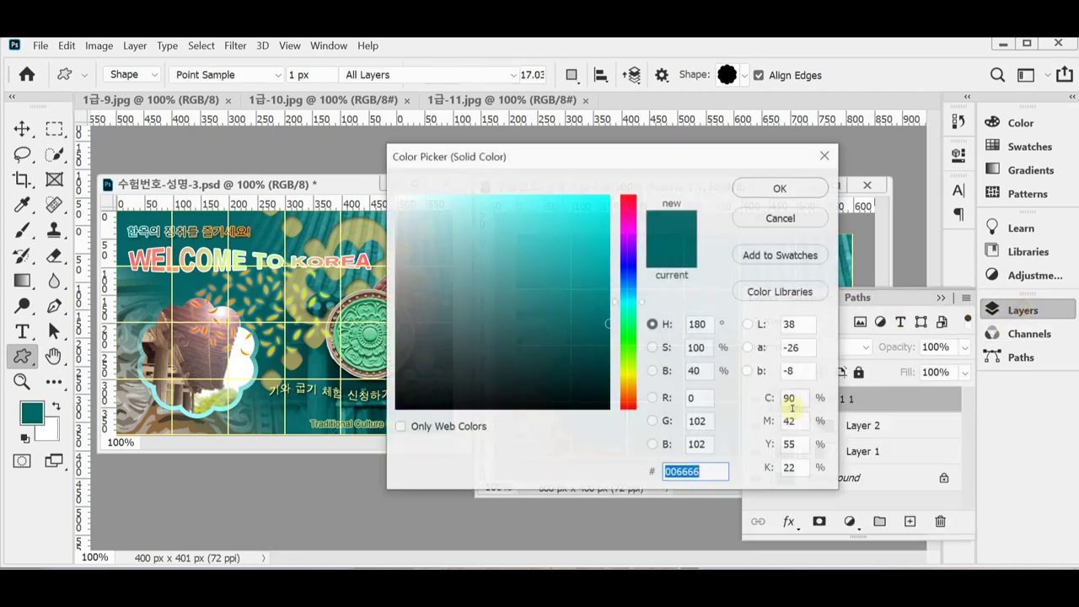
pyautogui.doubleClick(785, 398)
pyautogui.click(430, 195)
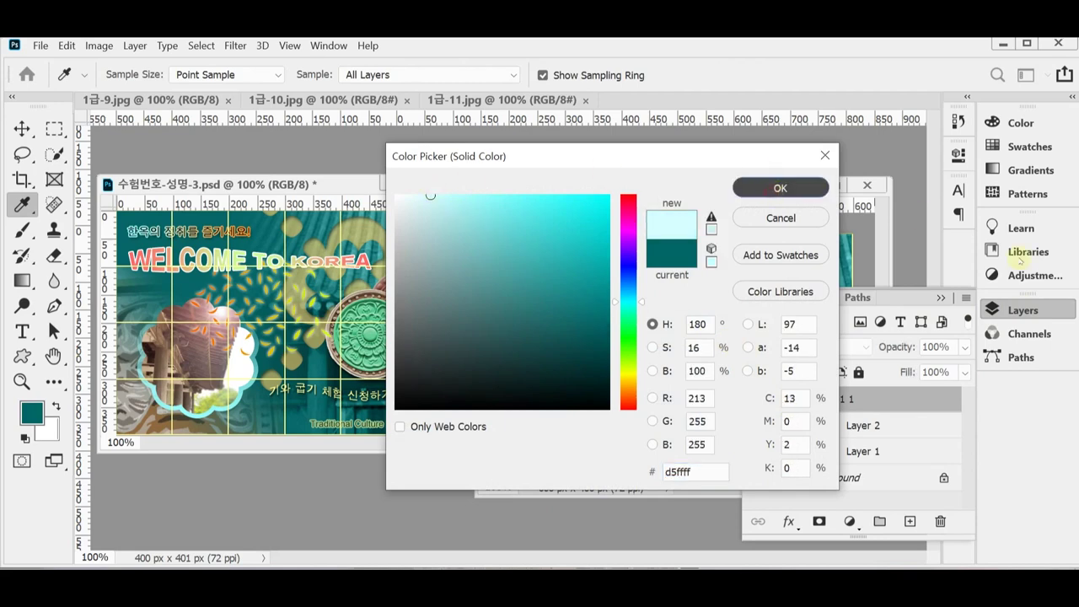
pyautogui.press('Return')
pyautogui.click(1021, 310)
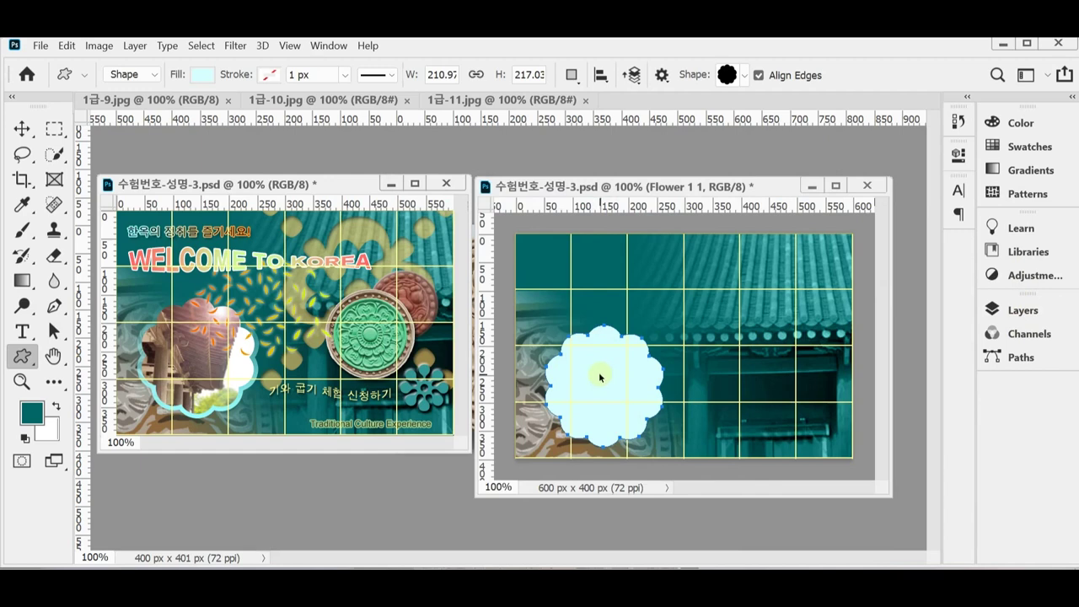
pyautogui.moveTo(596, 376); pyautogui.dragTo(594, 372)
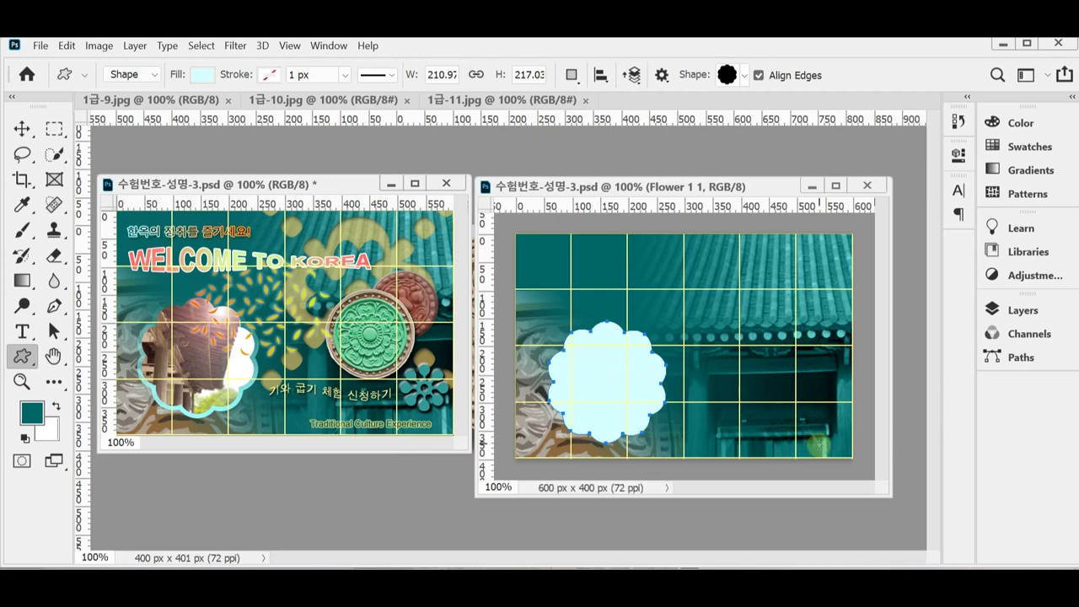
# Add an outside Stroke layer style of 8 px with a gradient fill to the flower shape layer.
pyautogui.click(1016, 310)
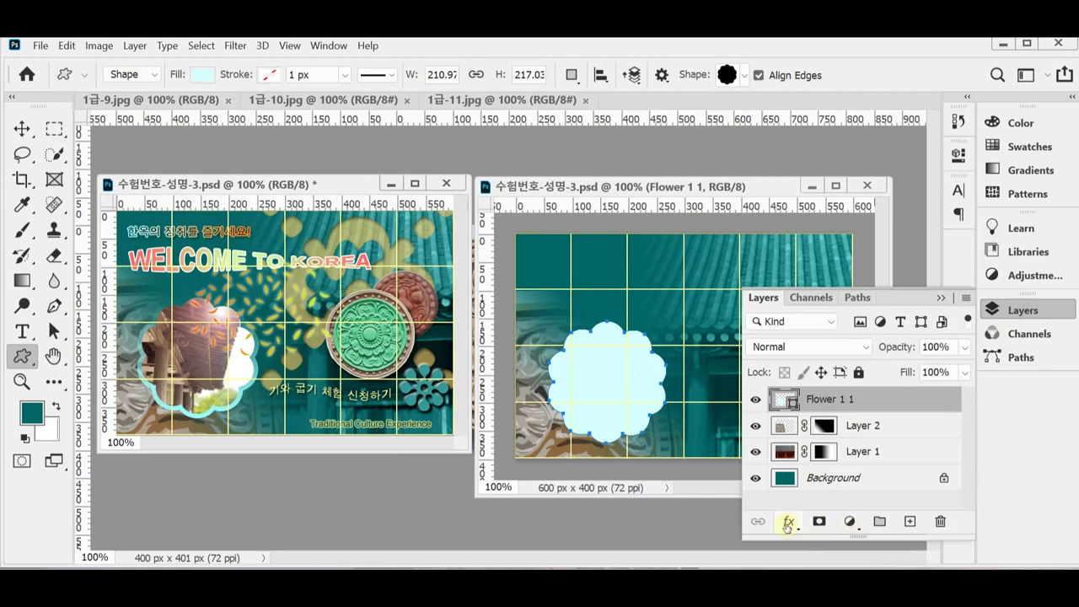
pyautogui.click(787, 524)
pyautogui.click(860, 403)
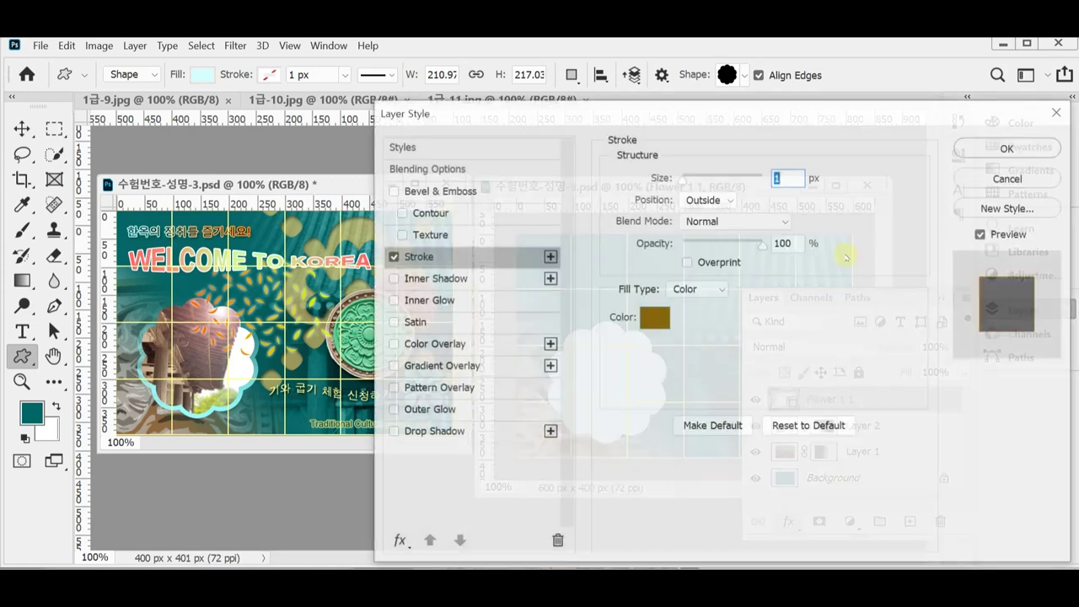
pyautogui.write('8')
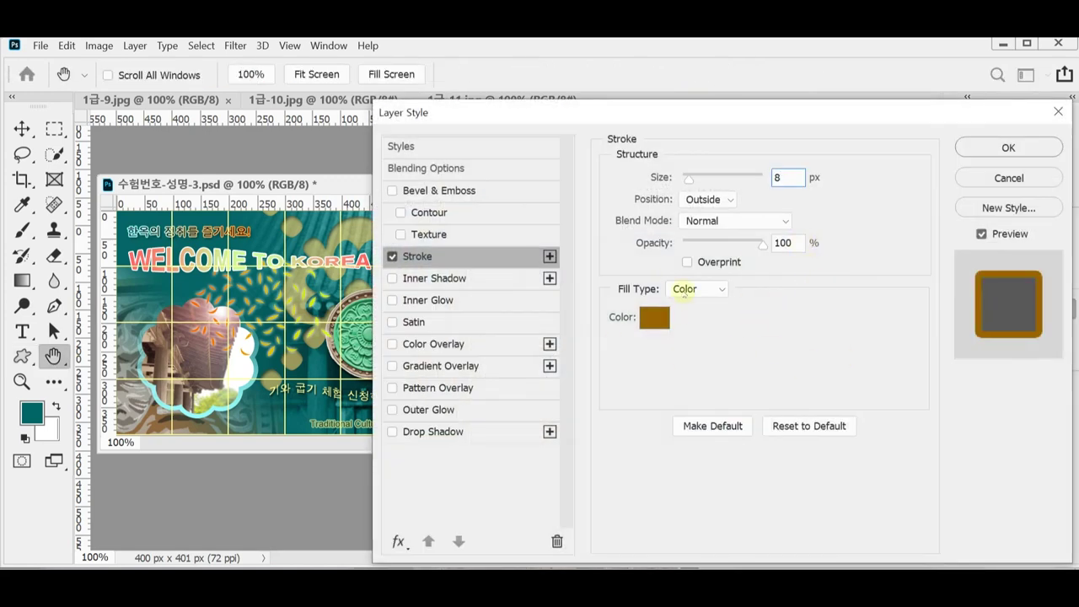
pyautogui.click(685, 290)
pyautogui.click(693, 316)
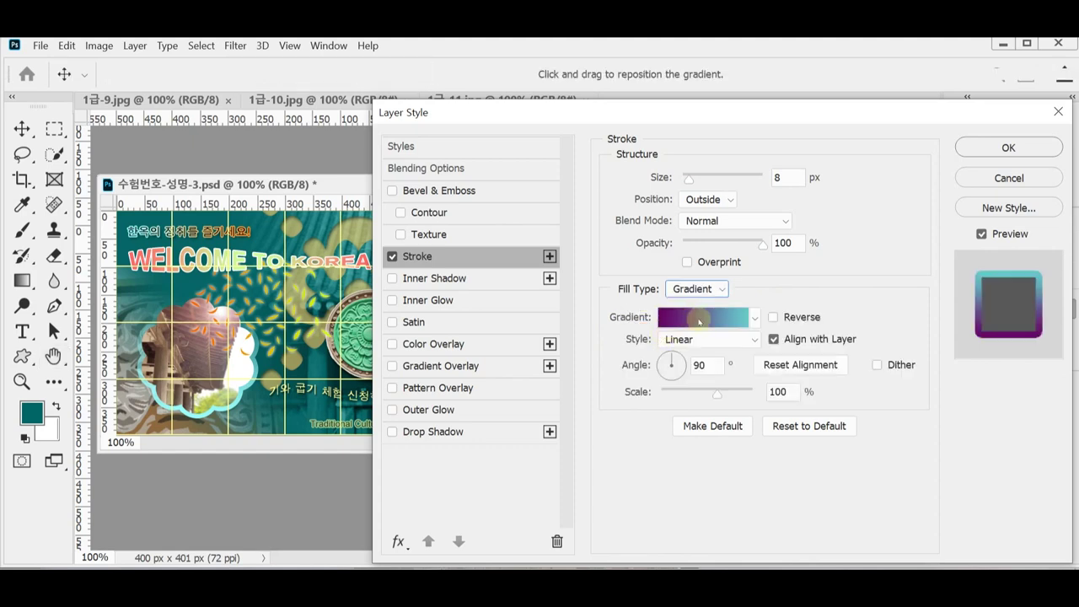
# Set the stroke gradient to the Foreground to Transparent preset with its starting colour stop changed to #9ff, and apply the style.
pyautogui.click(699, 319)
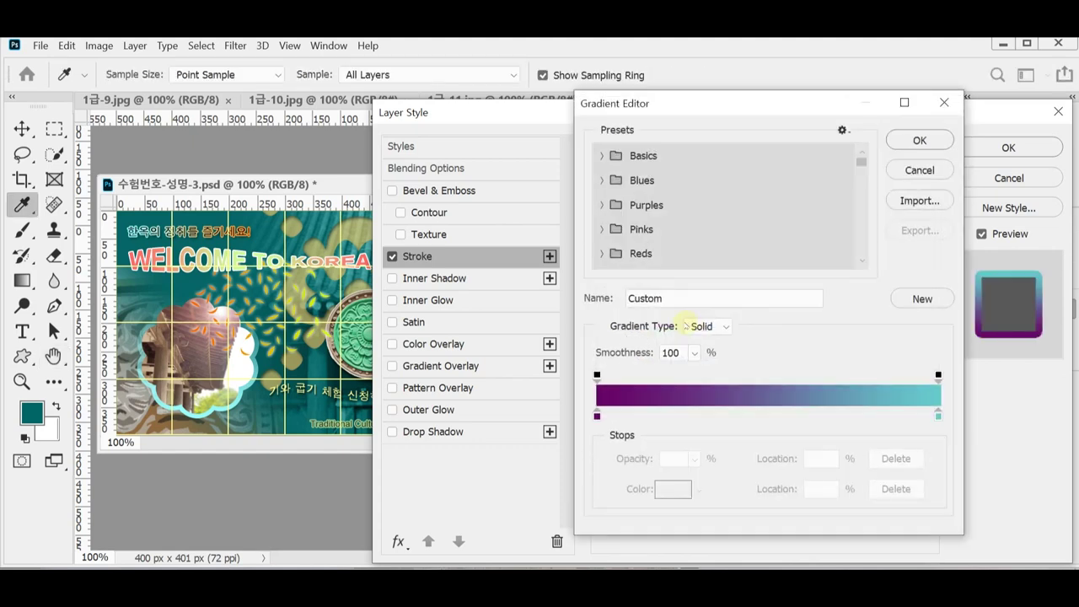
pyautogui.click(603, 156)
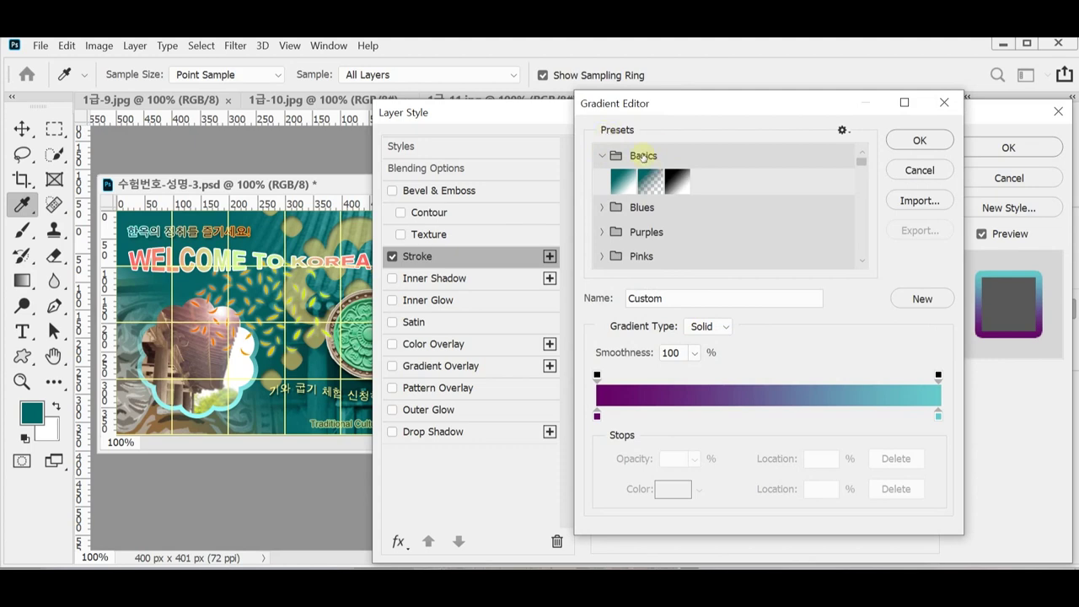
pyautogui.click(649, 181)
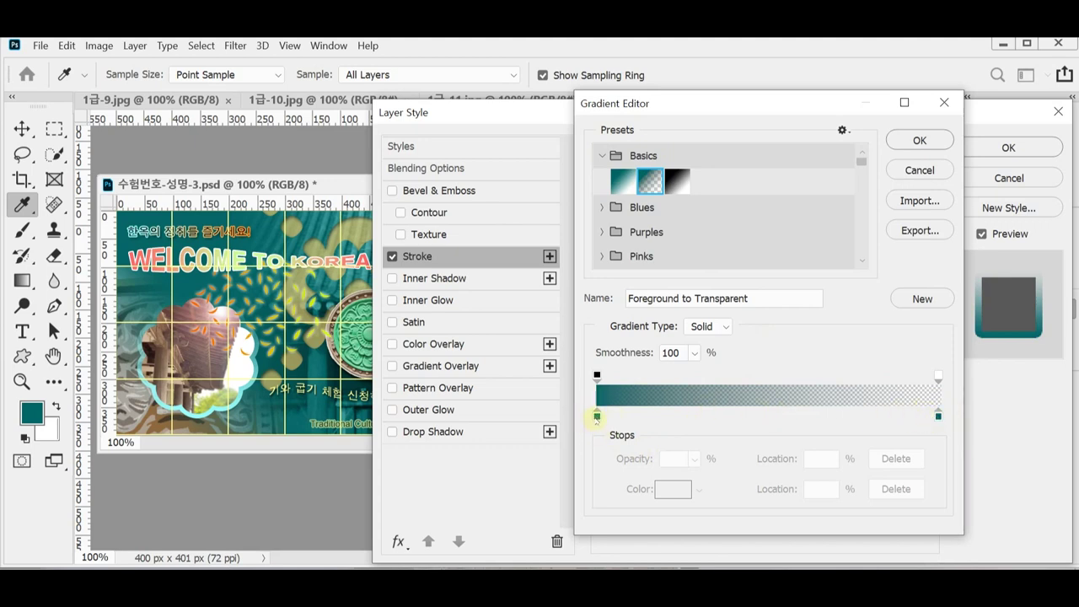
pyautogui.click(596, 417)
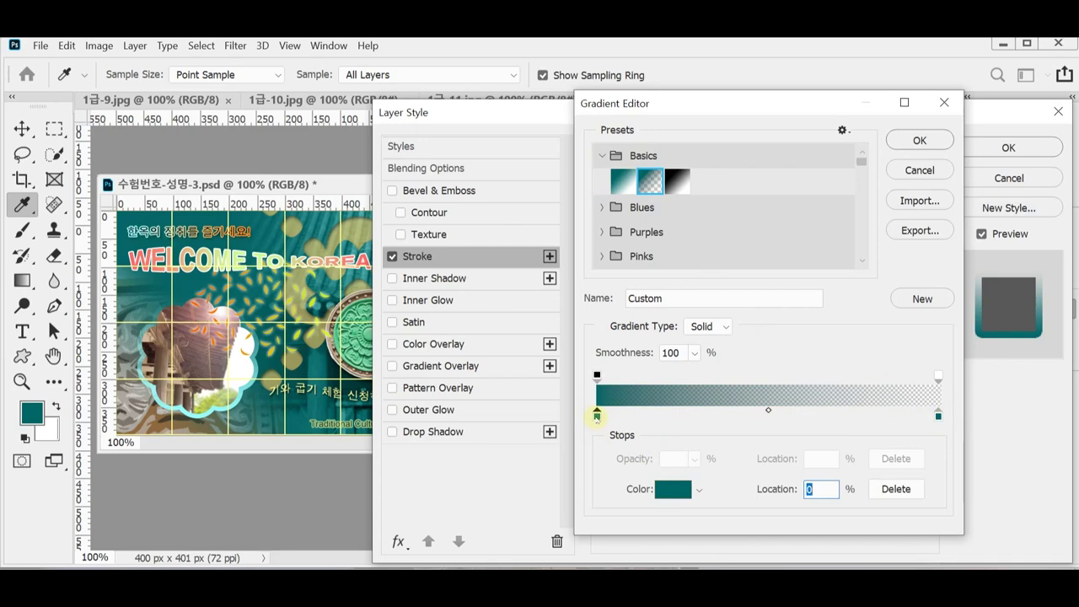
pyautogui.doubleClick(596, 416)
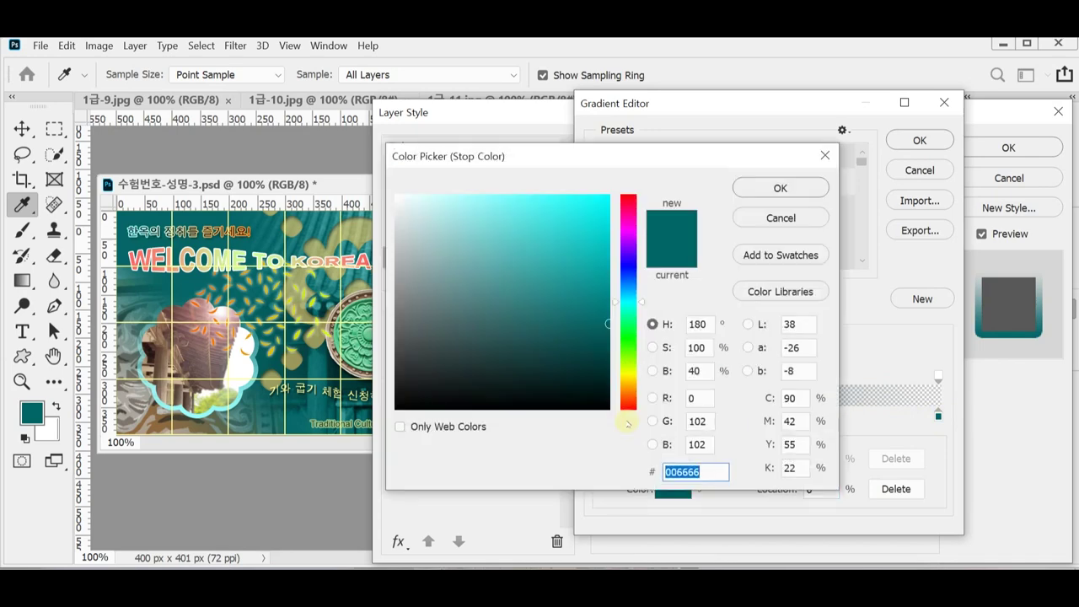
pyautogui.write('9ff')
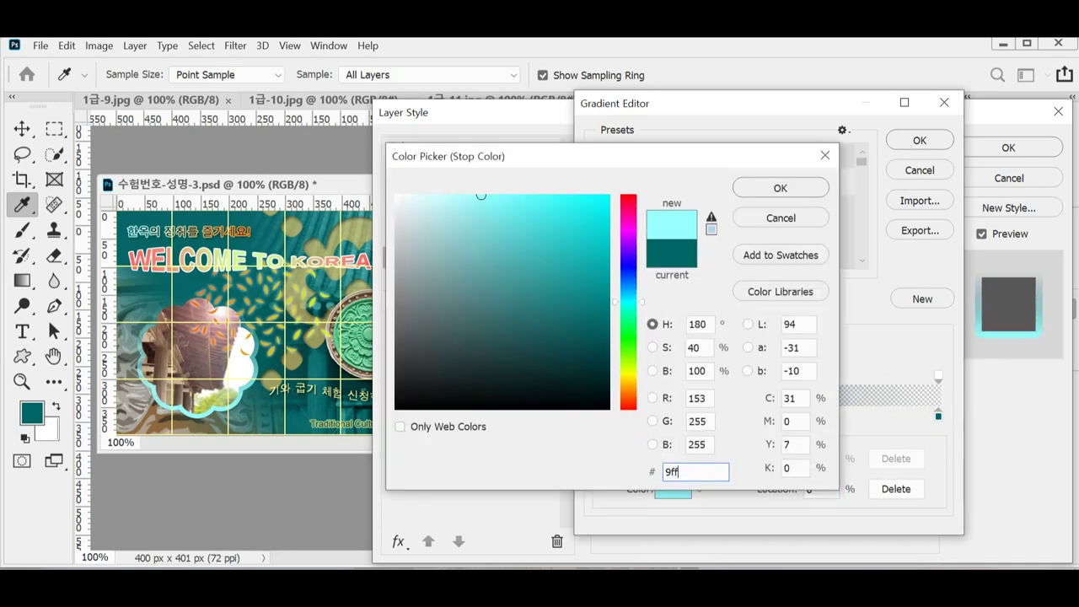
pyautogui.press('Return')
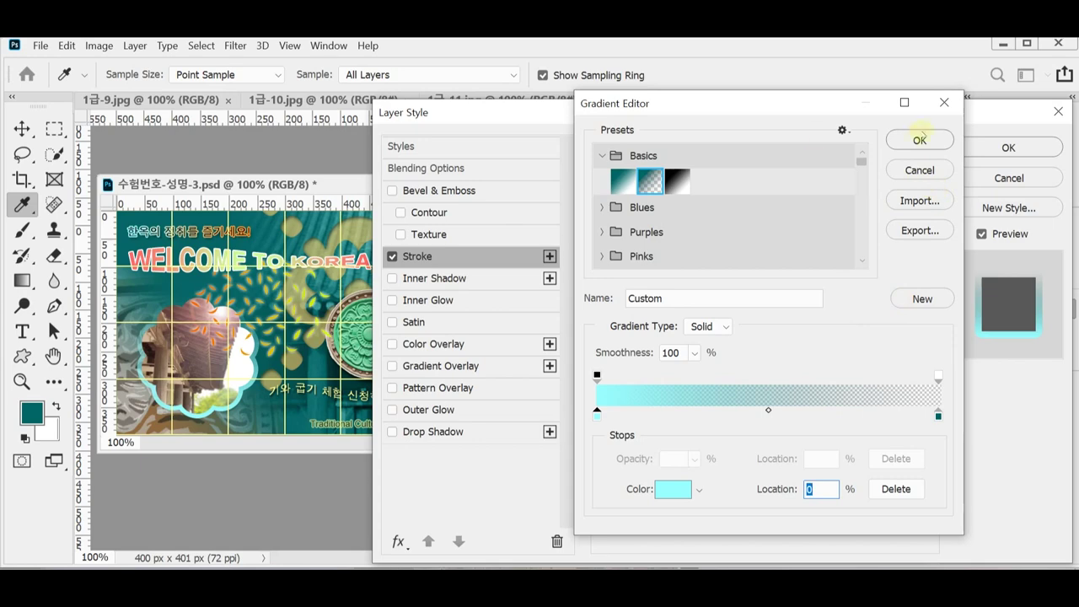
pyautogui.click(920, 141)
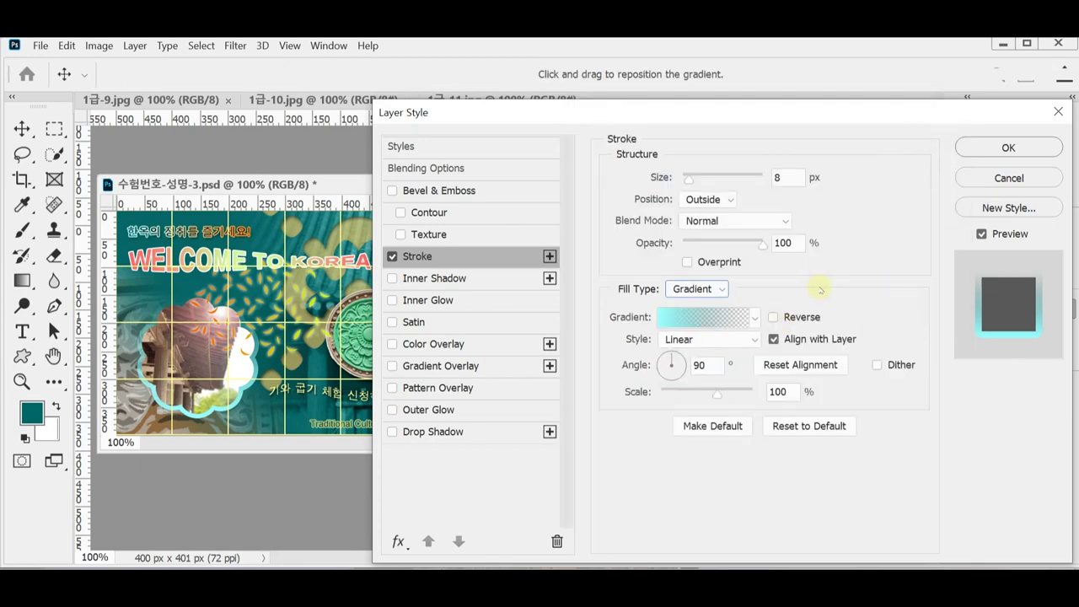
pyautogui.click(980, 146)
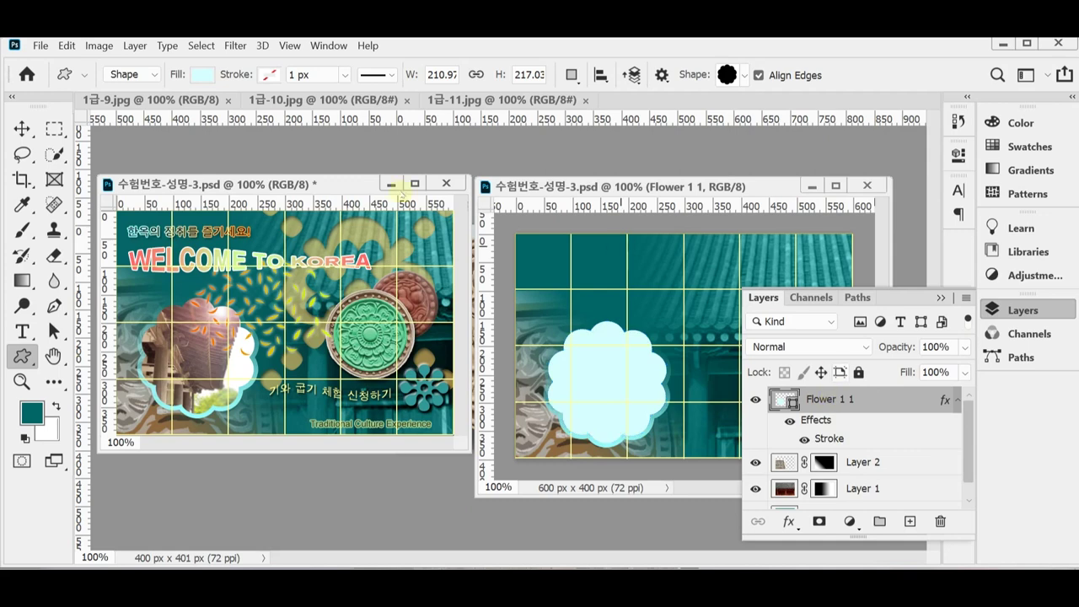
# Copy the whole 1급-9.jpg eaves photo, close that file, and paste the photo above the flower in the composition.
pyautogui.moveTo(167, 100); pyautogui.dragTo(244, 207)
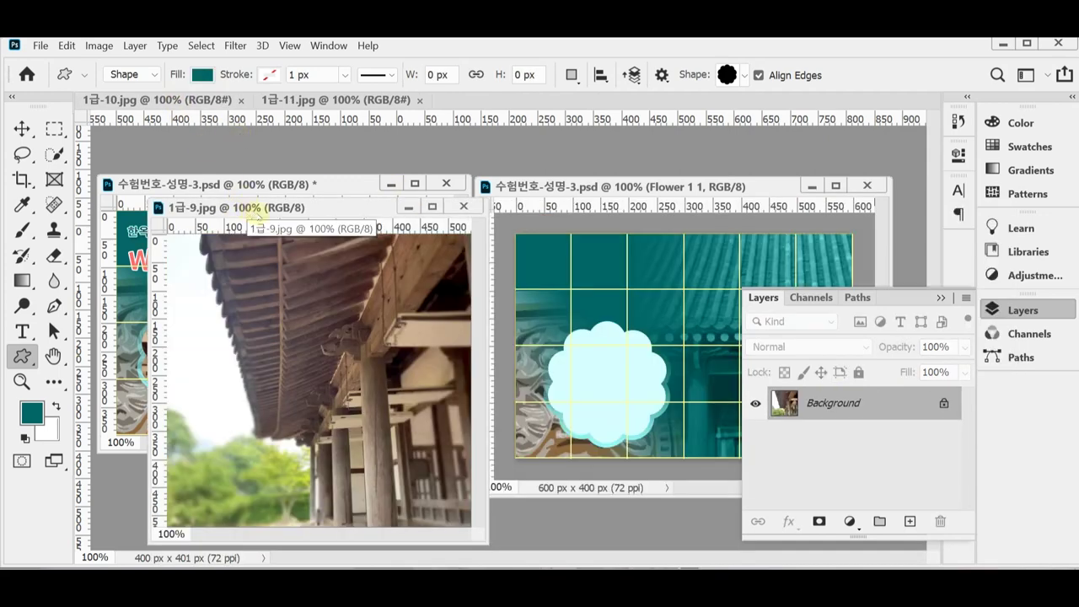
pyautogui.hotkey('ctrl', 'a')
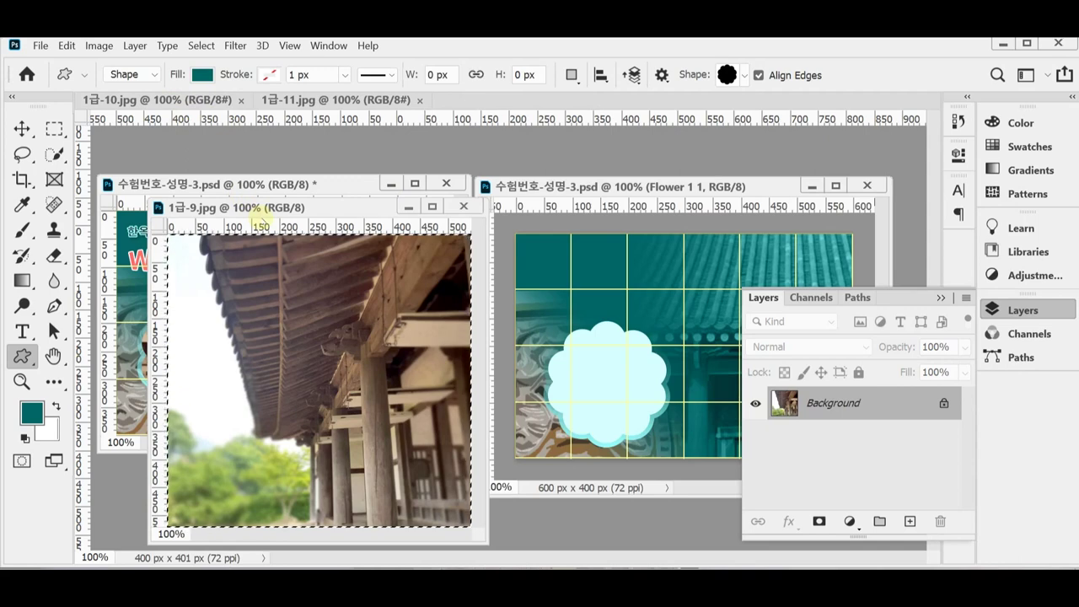
pyautogui.hotkey('ctrl', 'w')
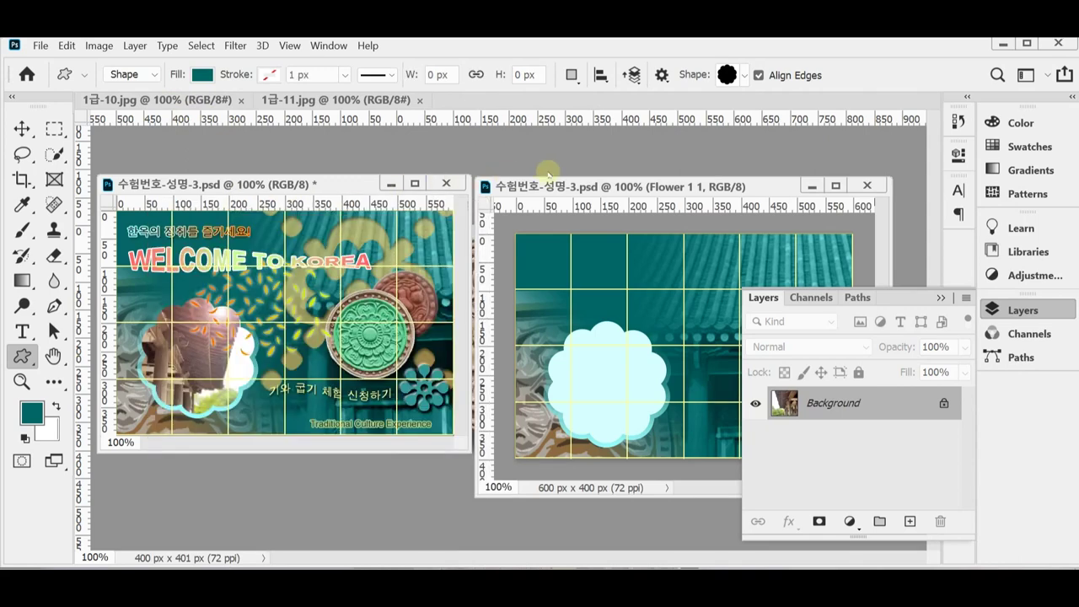
pyautogui.hotkey('ctrl', 'v')
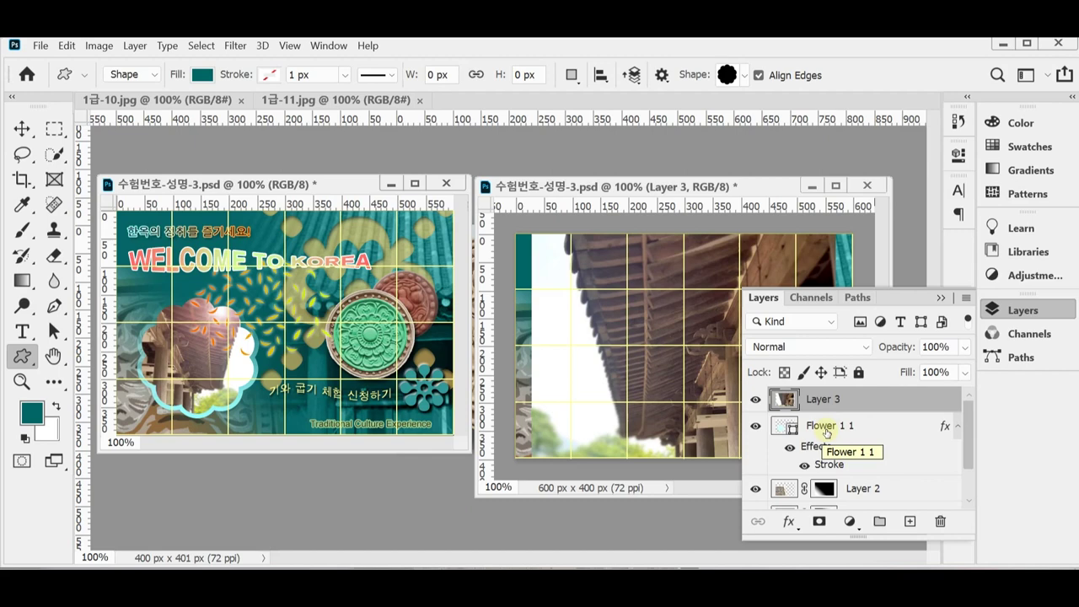
# Clip the pasted eaves photo layer to the flower shape beneath it.
pyautogui.click(1022, 309)
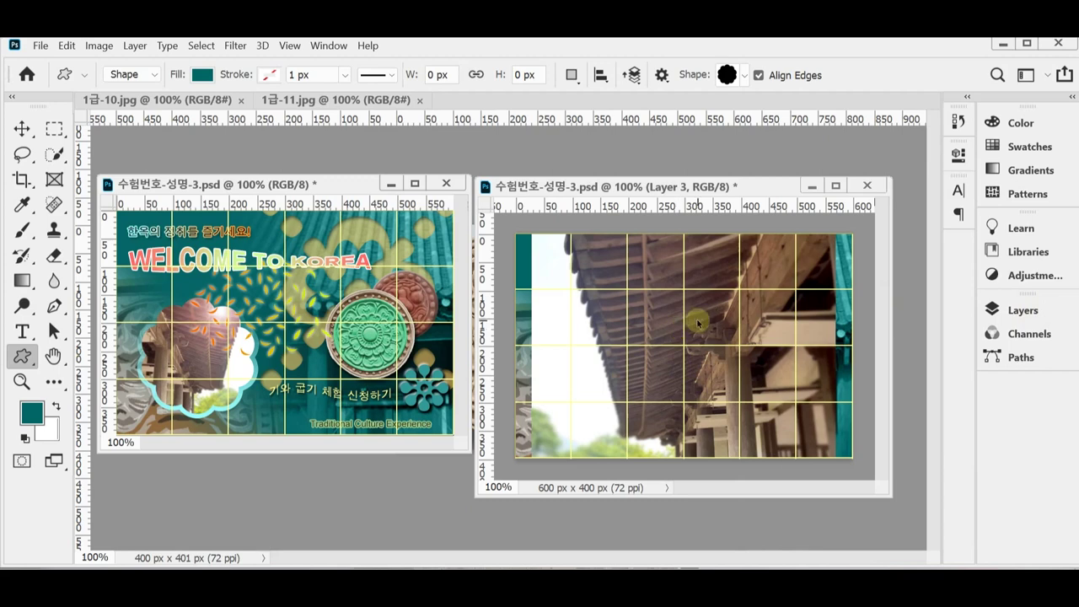
pyautogui.click(1023, 310)
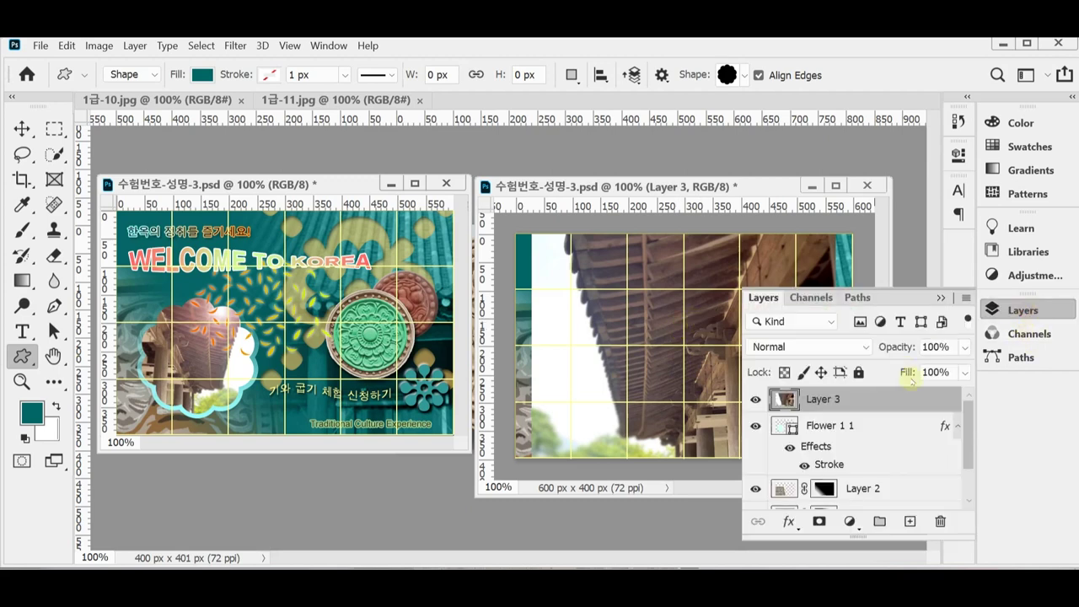
pyautogui.keyDown('alt'); pyautogui.click(874, 412); pyautogui.keyUp('alt')
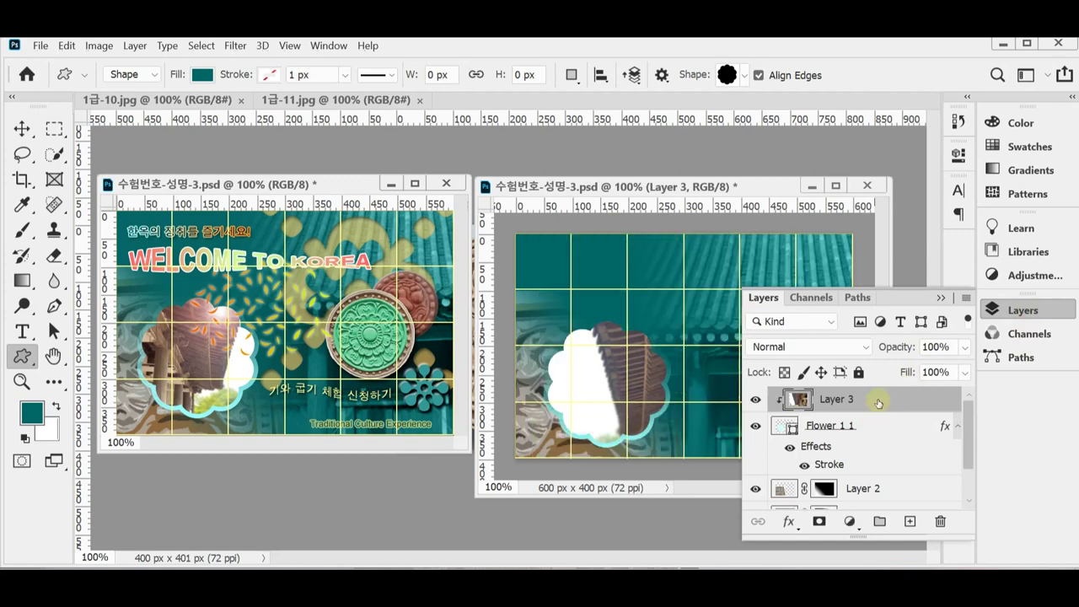
pyautogui.click(1019, 312)
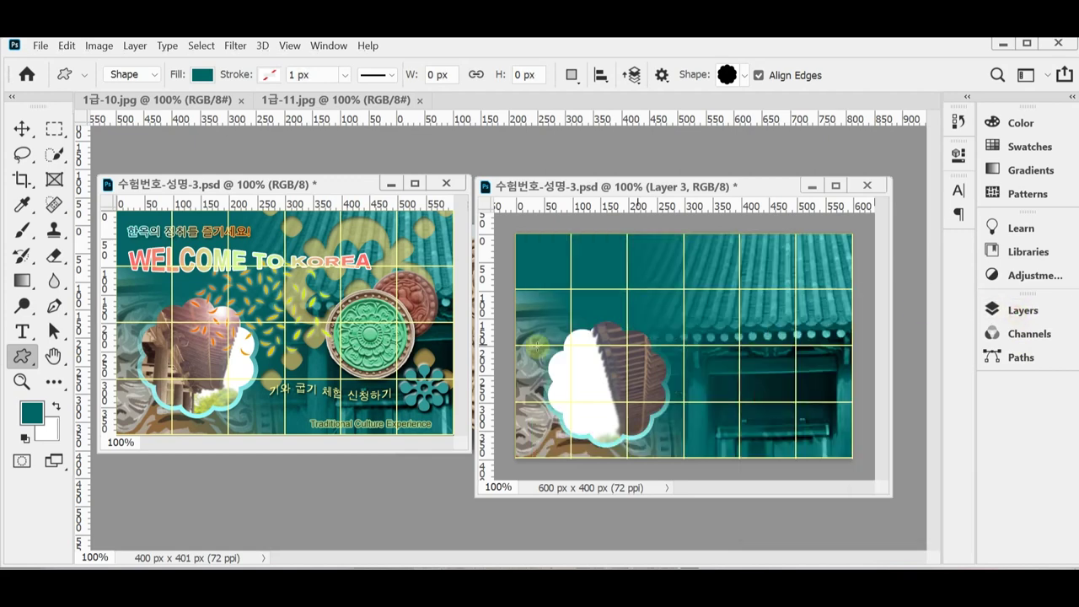
# Flip the clipped eaves photo horizontally and move it so the roof fills the flower's upper-left part.
pyautogui.hotkey('ctrl', 't')
pyautogui.rightClick(645, 376)
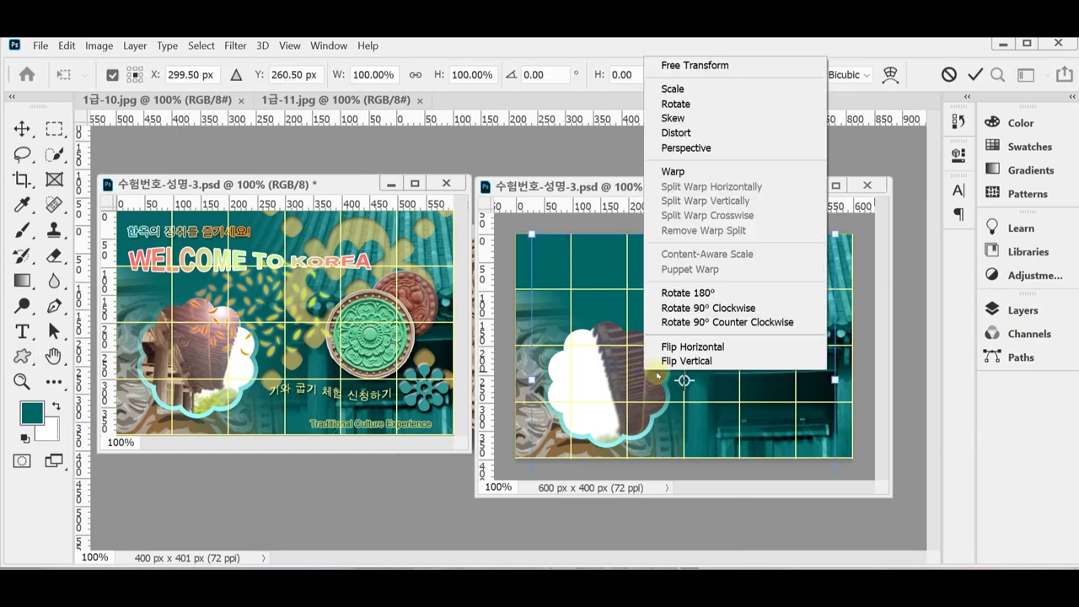
pyautogui.click(693, 347)
pyautogui.moveTo(684, 380); pyautogui.dragTo(661, 383)
pyautogui.moveTo(651, 369); pyautogui.dragTo(641, 393)
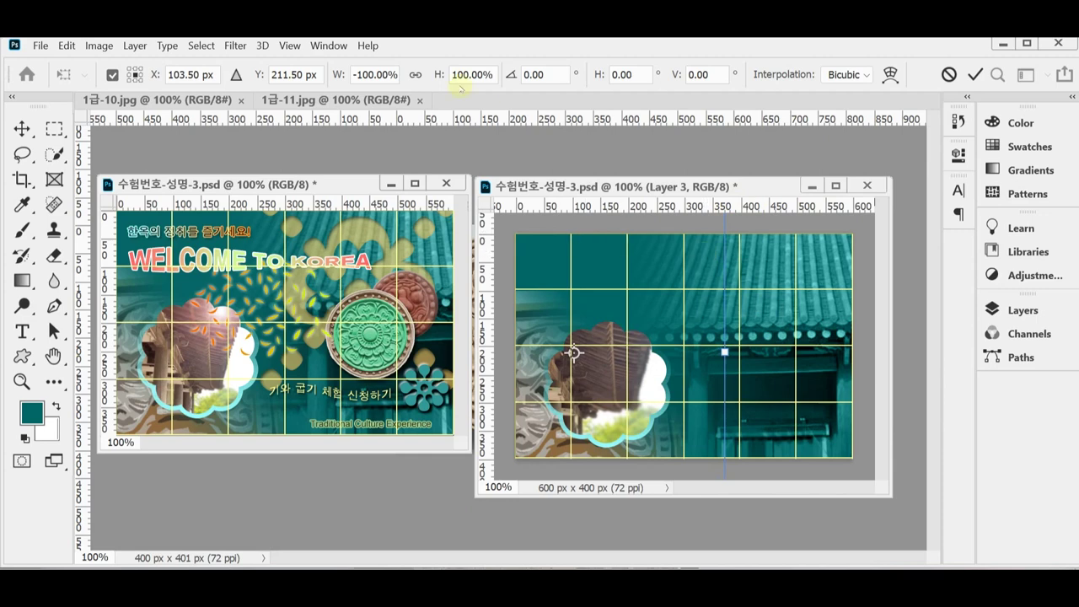
# Scale the eaves photo proportionally to 76%, shift it slightly right and down inside the flower, and save the document.
pyautogui.click(415, 74)
pyautogui.moveTo(341, 80); pyautogui.dragTo(362, 74)
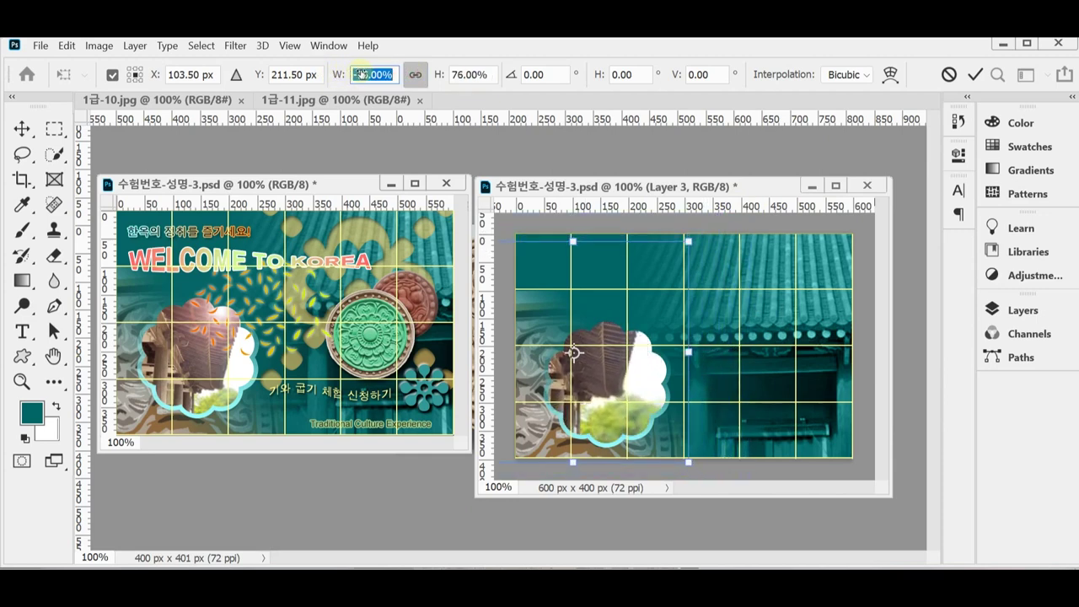
pyautogui.moveTo(645, 325); pyautogui.dragTo(658, 346)
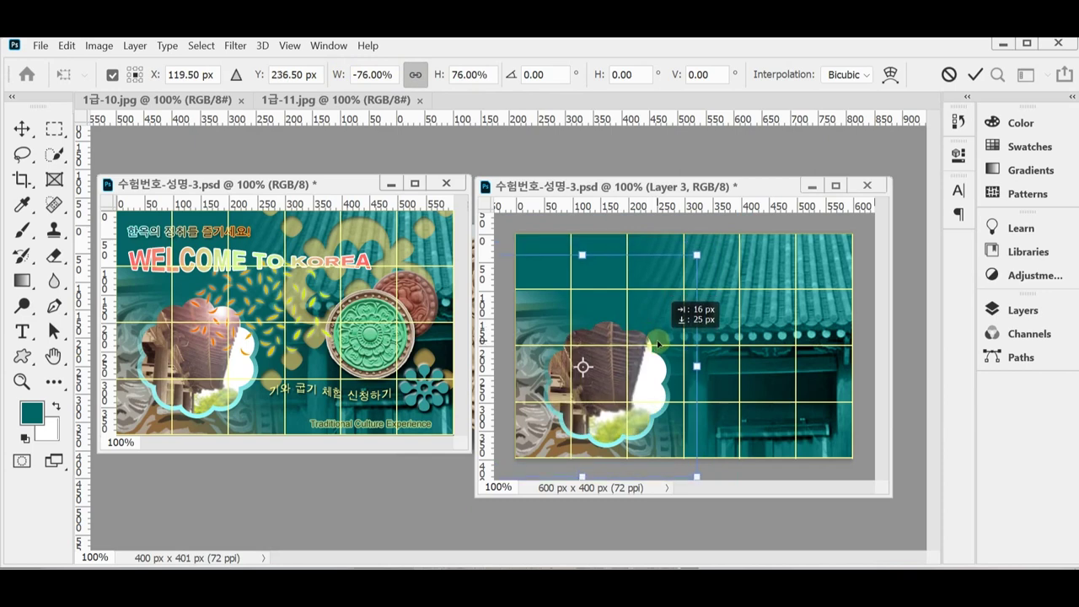
pyautogui.moveTo(657, 344); pyautogui.dragTo(658, 347)
pyautogui.press('Return')
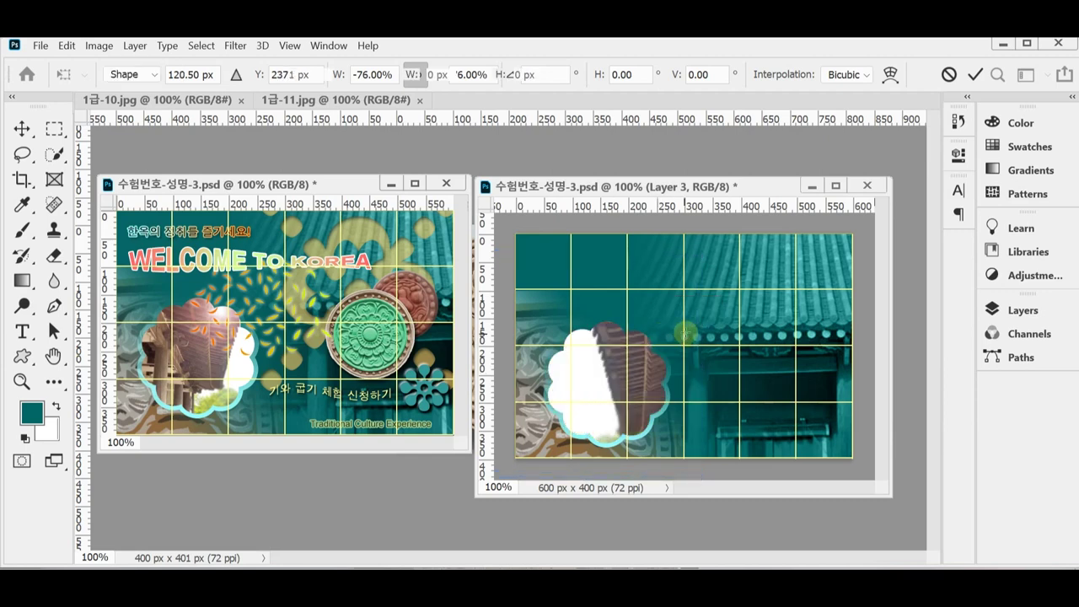
pyautogui.press('u')
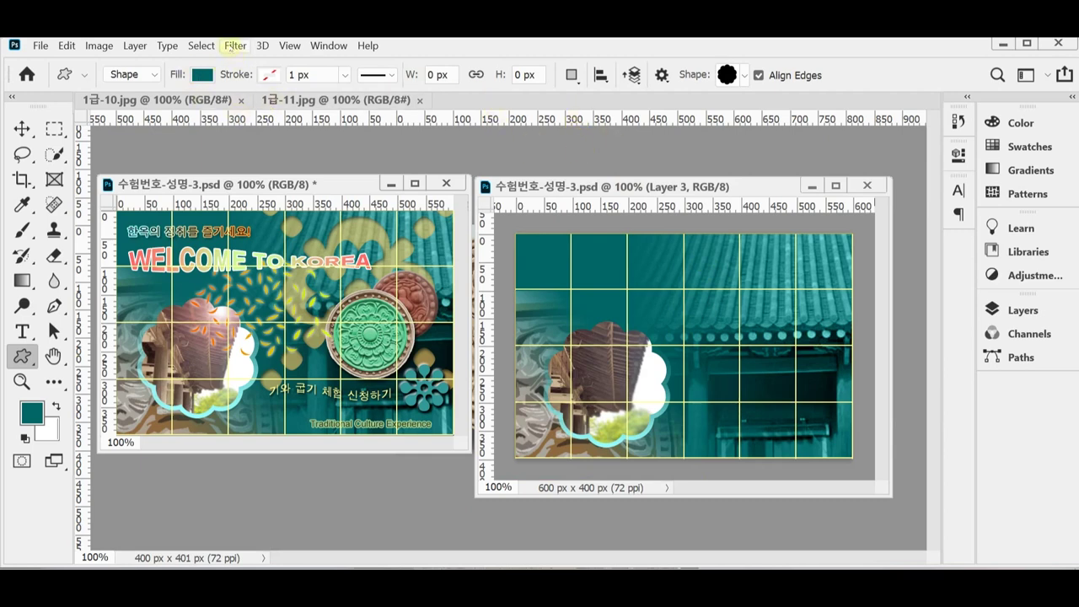
# Apply a Lens Flare to the eaves photo with 100% brightness and 50-300mm Zoom, centred on the roof's upper right.
pyautogui.click(235, 45)
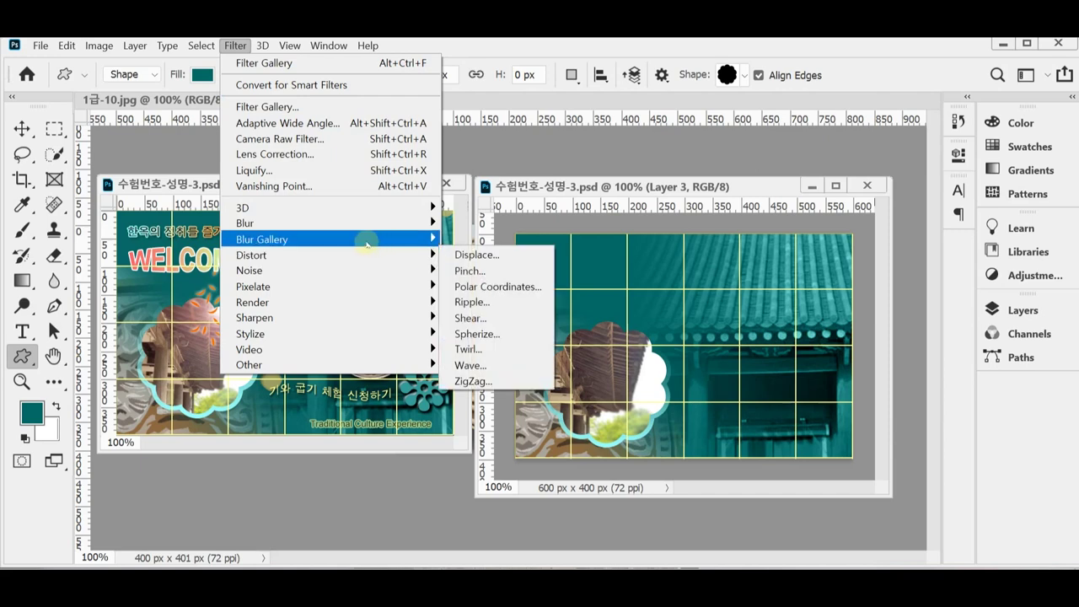
pyautogui.moveTo(359, 303)
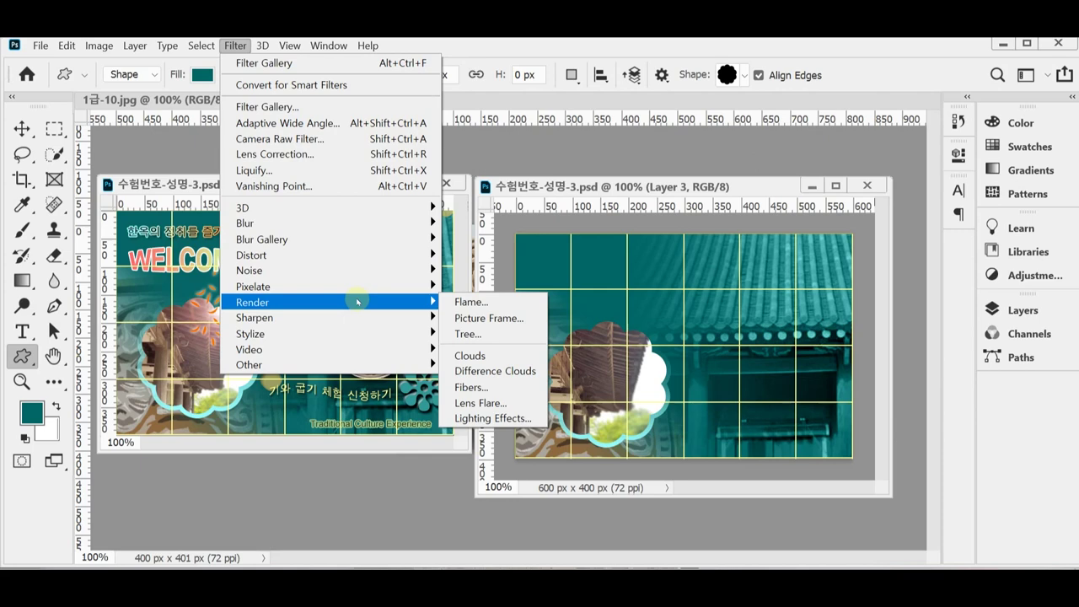
pyautogui.click(496, 403)
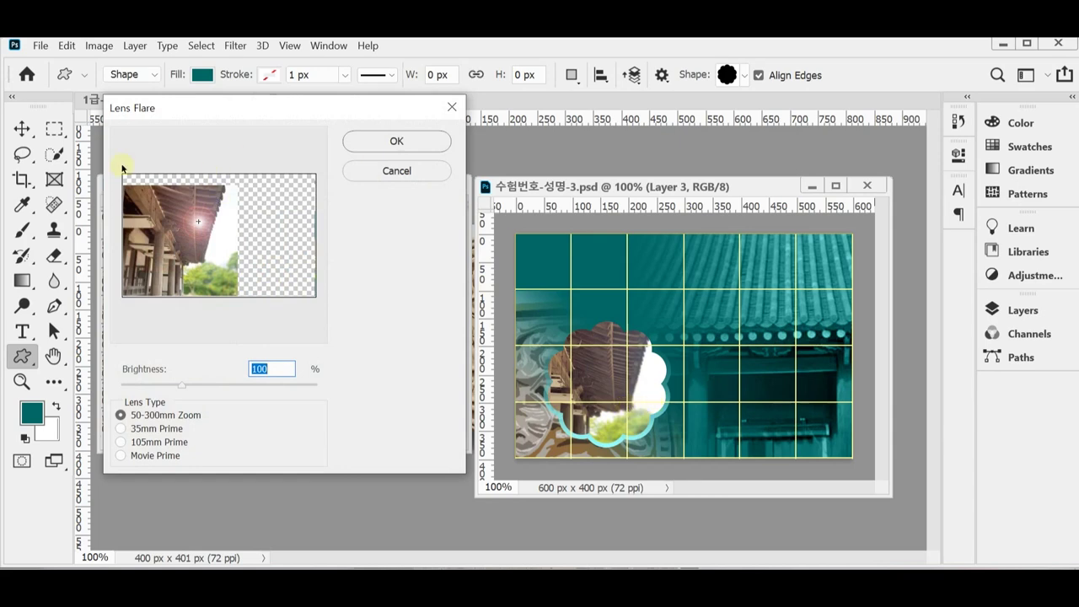
pyautogui.moveTo(199, 223)
pyautogui.mouseDown()
pyautogui.moveTo(207, 200)
pyautogui.moveTo(178, 225)
pyautogui.moveTo(205, 206)
pyautogui.mouseUp()
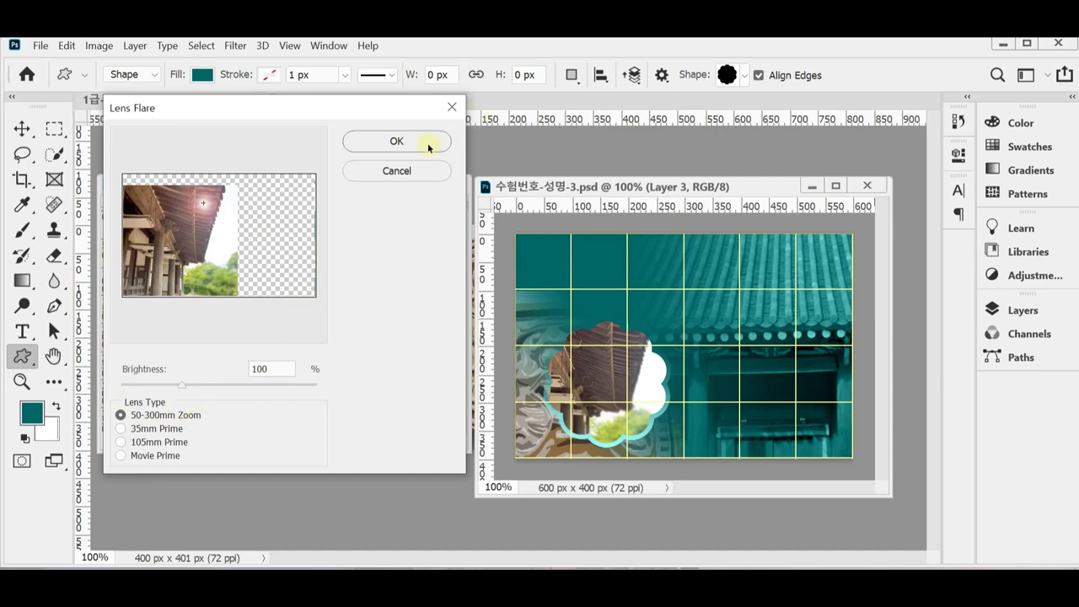
pyautogui.click(392, 140)
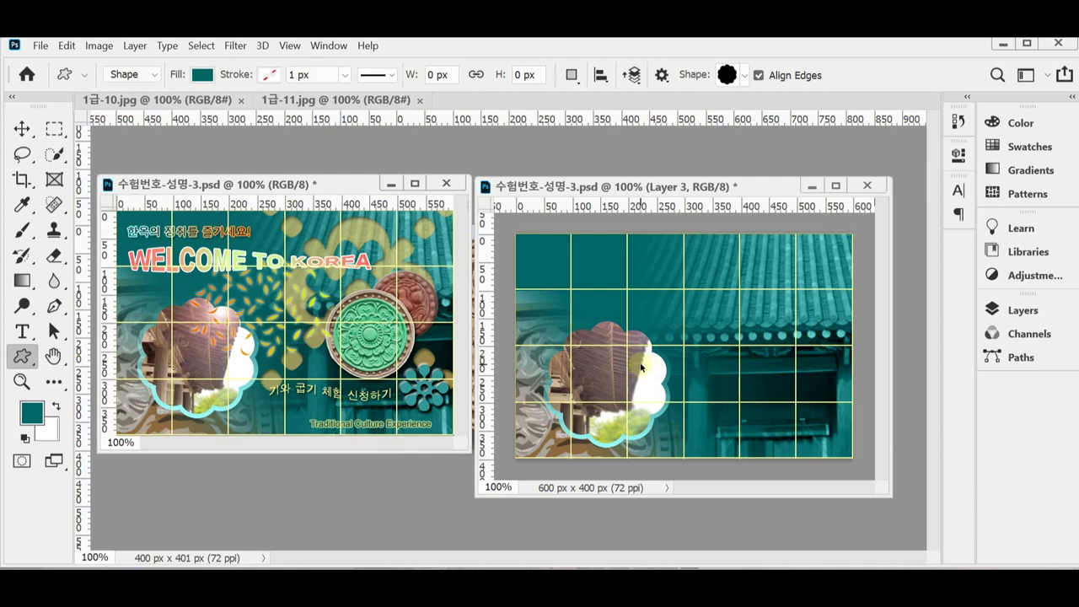
# Shift the eaves photo down so the flare shows near the flower's top, and save the document.
pyautogui.hotkey('ctrl', 't')
pyautogui.moveTo(648, 362); pyautogui.dragTo(646, 388)
pyautogui.press('u')
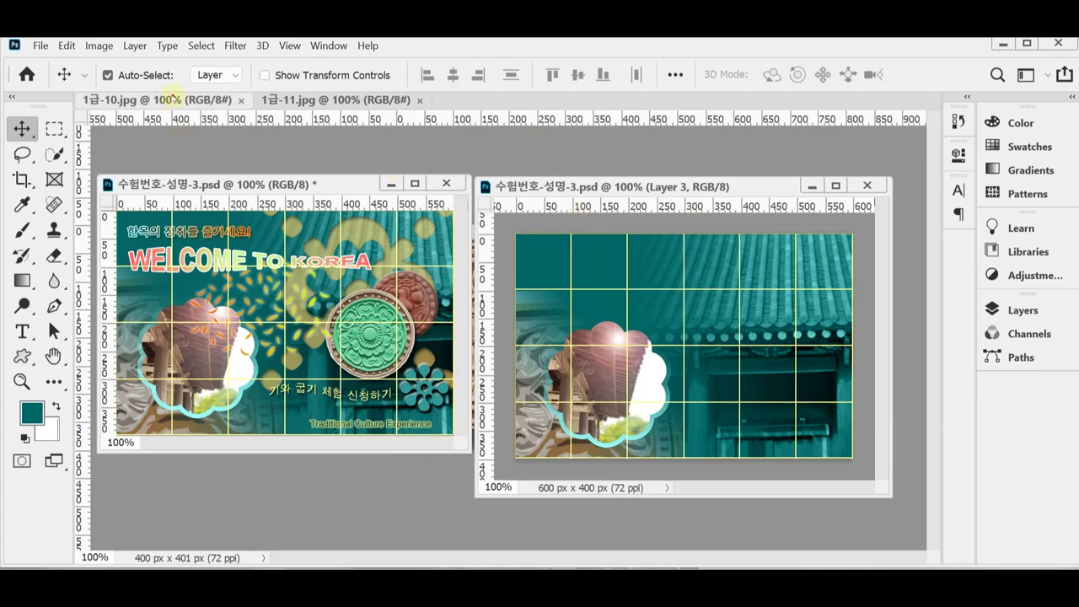
# Float 1급-10.jpg in a larger window and place guides along the round tile's top edge and left edge, about X 24.5 px.
pyautogui.moveTo(169, 97); pyautogui.dragTo(443, 188)
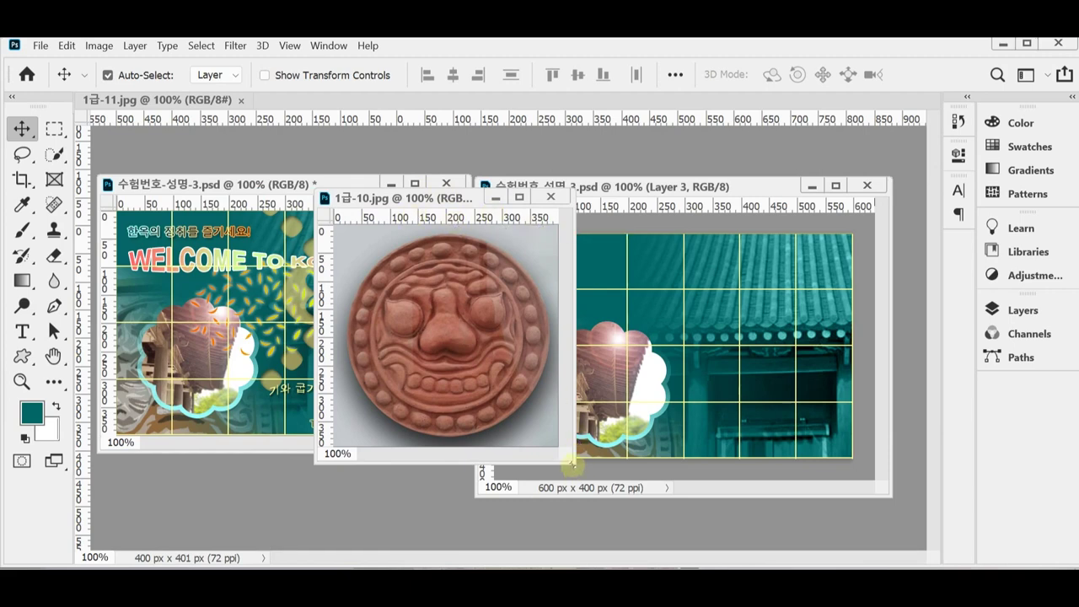
pyautogui.moveTo(572, 463); pyautogui.dragTo(691, 495)
pyautogui.moveTo(475, 221); pyautogui.dragTo(475, 249)
pyautogui.moveTo(326, 299); pyautogui.dragTo(407, 297)
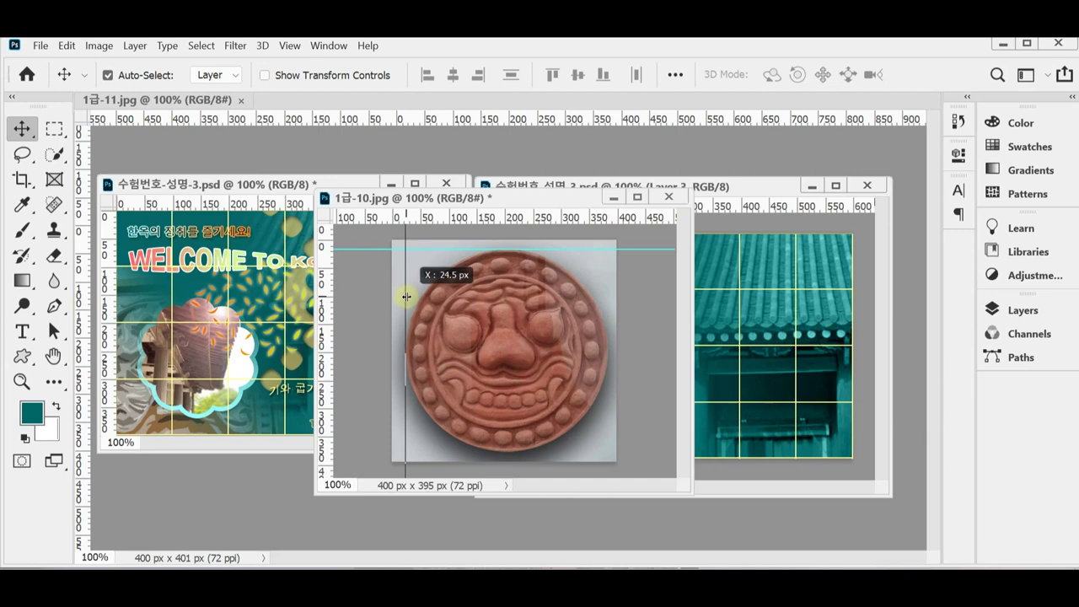
# Place the left guide in 1급-10.jpg and select the round tile with an elliptical marquee about 359 × 362 px, nudged to fit its edge.
pyautogui.moveTo(406, 297); pyautogui.dragTo(408, 295)
pyautogui.click(56, 129)
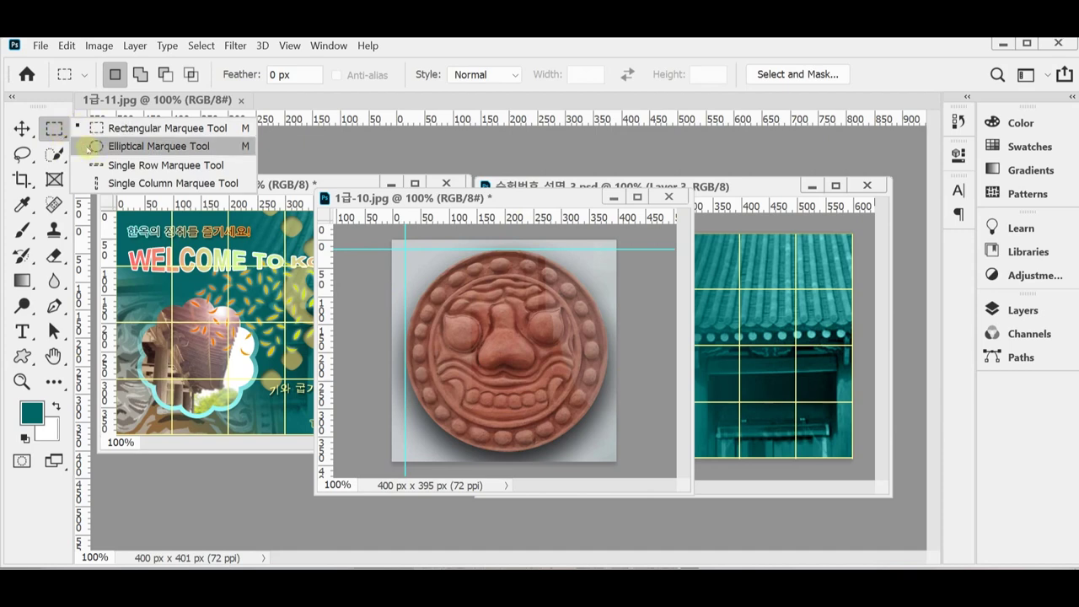
pyautogui.click(90, 147)
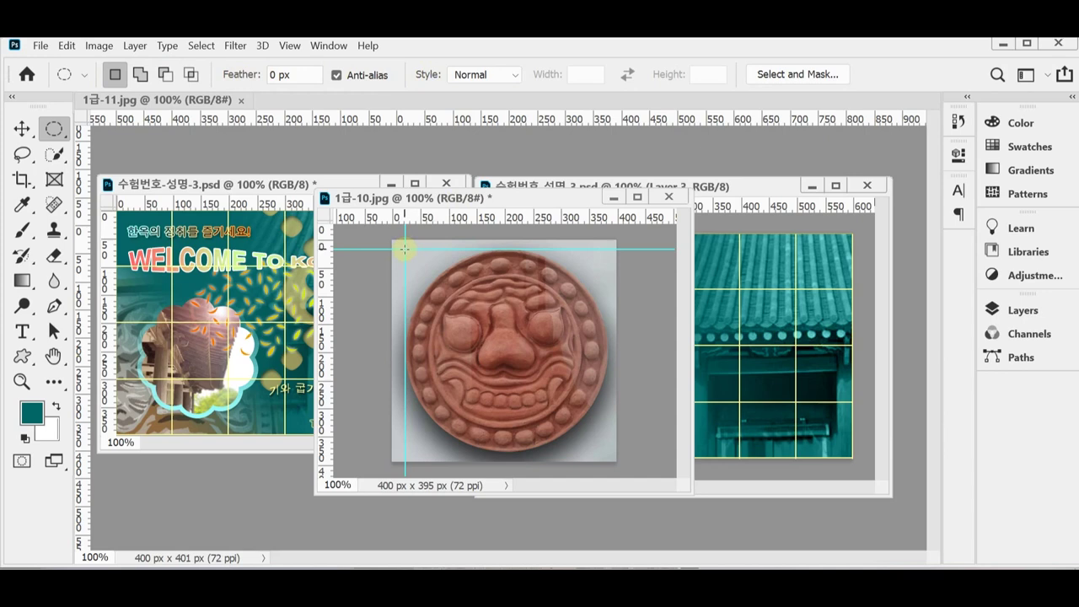
pyautogui.moveTo(406, 249); pyautogui.dragTo(606, 452)
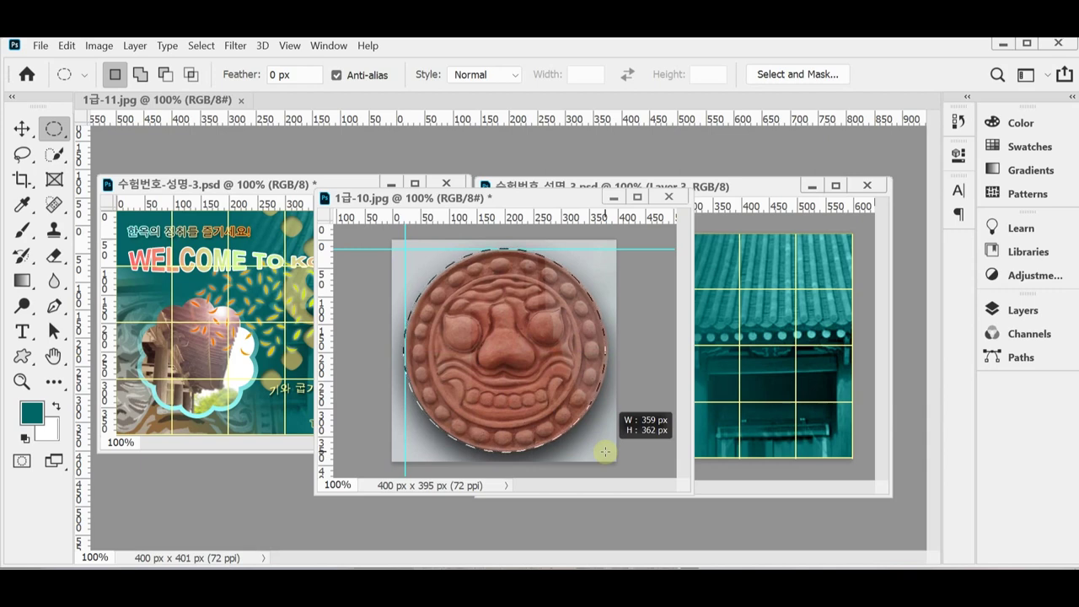
pyautogui.moveTo(605, 452); pyautogui.dragTo(605, 452)
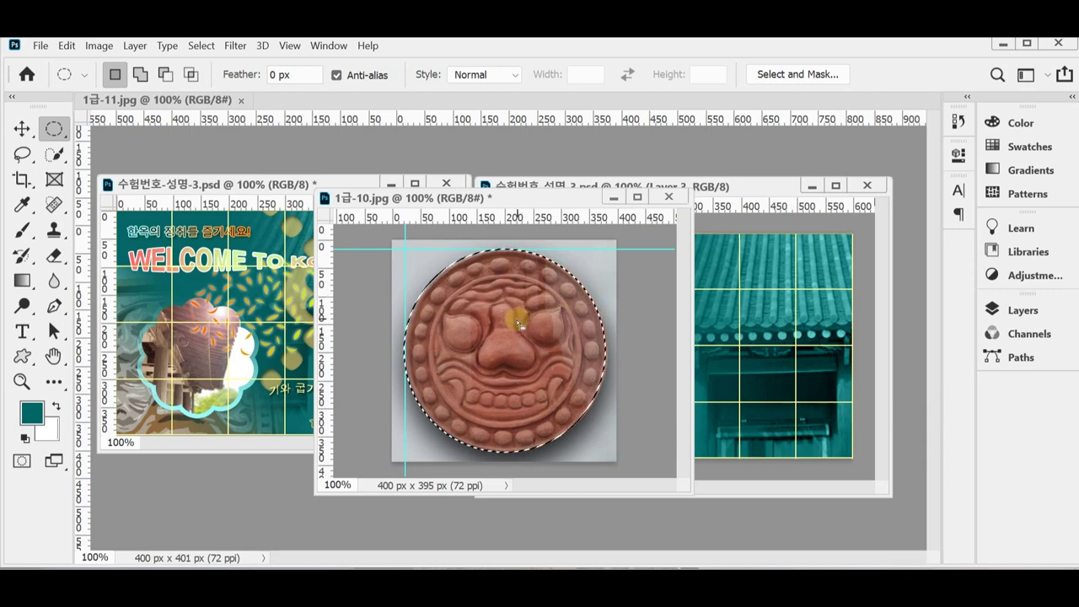
pyautogui.moveTo(514, 318); pyautogui.dragTo(516, 321)
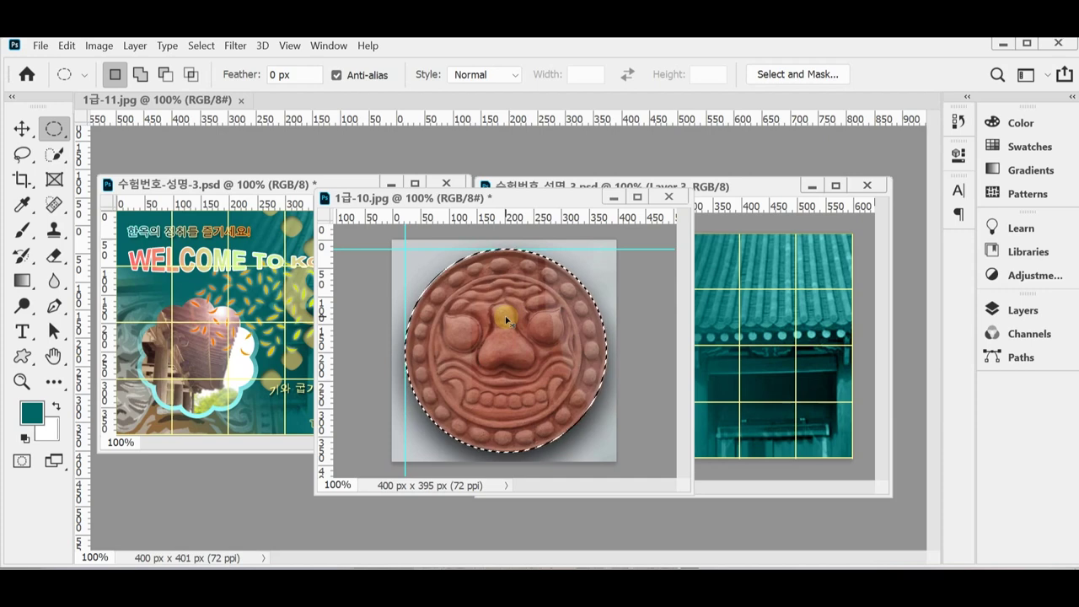
# Copy the selected face tile, close 1급-10.jpg without saving, and paste the tile into the 600 × 400 px document.
pyautogui.hotkey('ctrl', 'w')
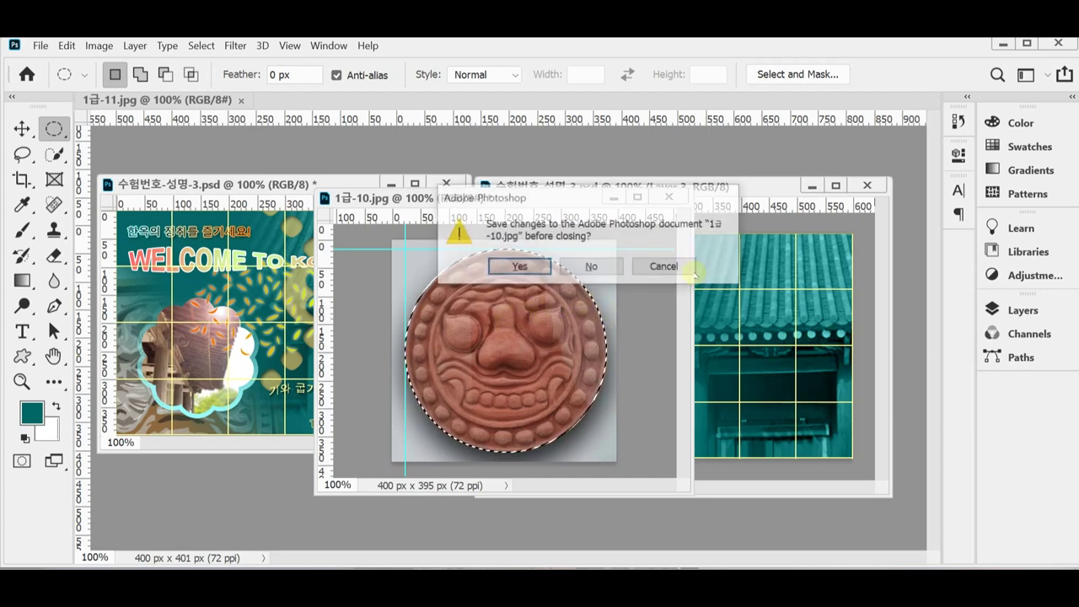
pyautogui.press('n')
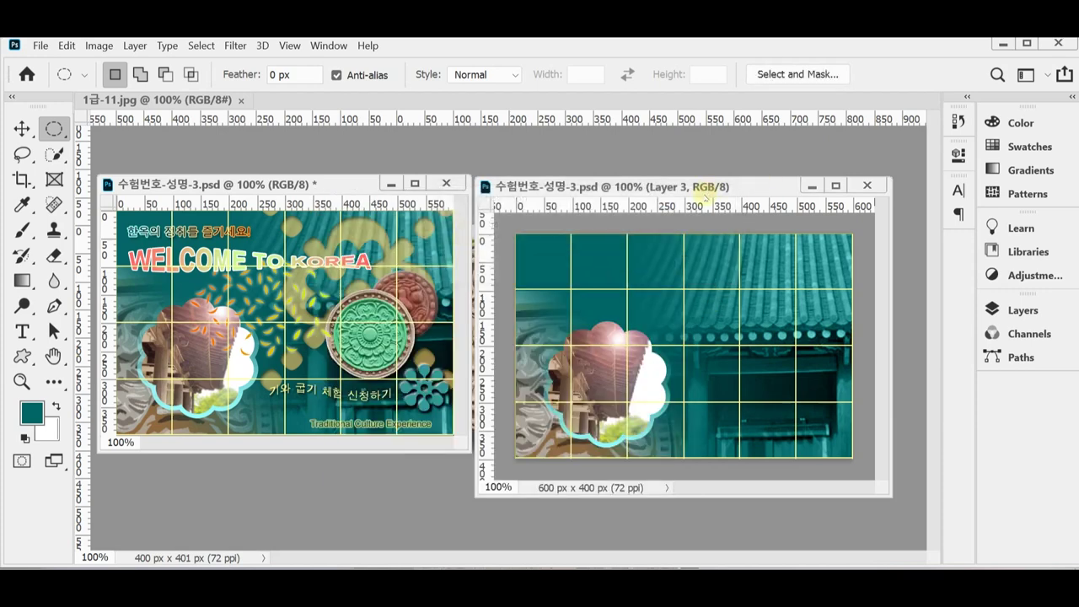
pyautogui.hotkey('ctrl', 'v')
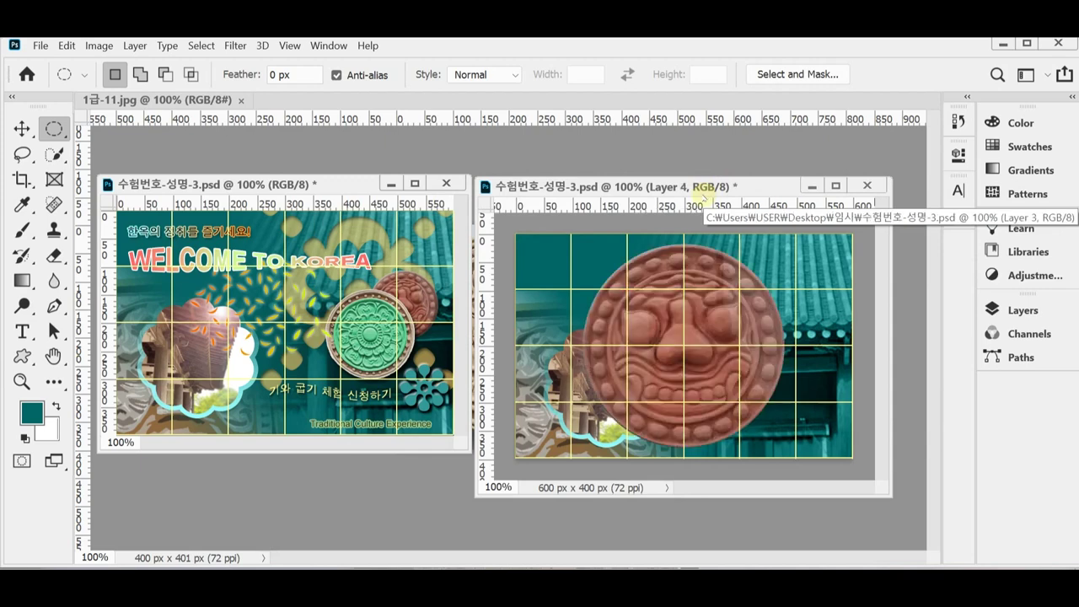
# Scale the face tile proportionally to 34.54% and position it over the right-hand eaves at X 510 px, Y 165.5 px.
pyautogui.hotkey('ctrl', 't')
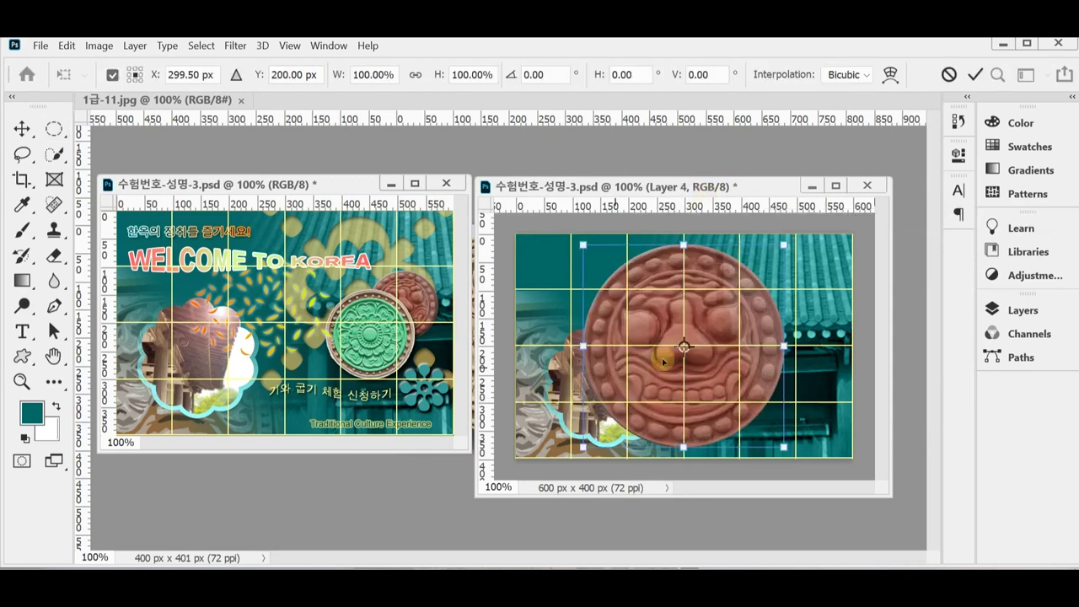
pyautogui.moveTo(583, 447); pyautogui.dragTo(714, 315)
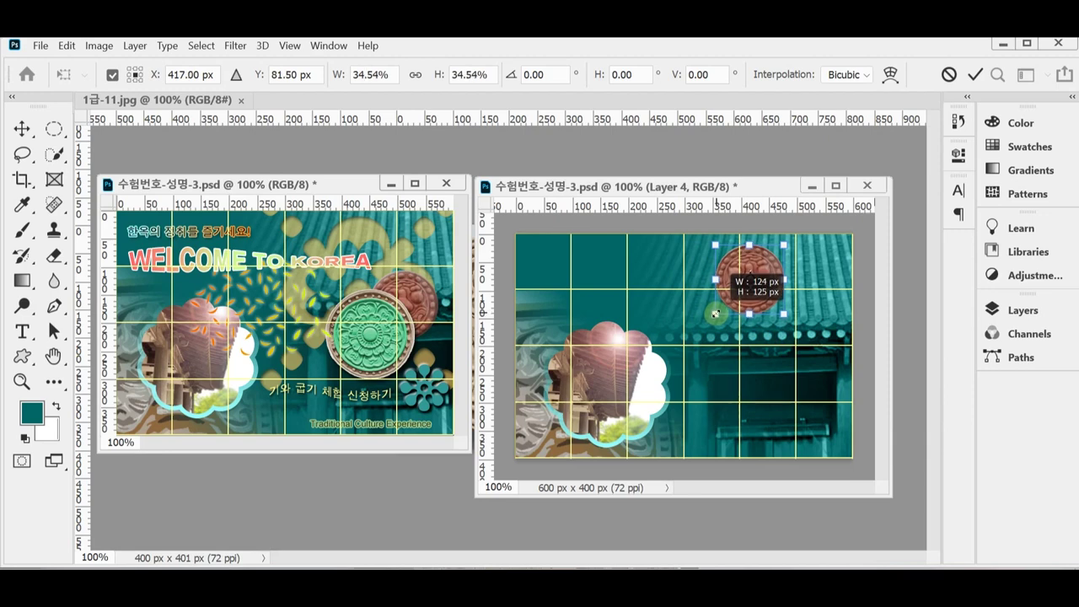
pyautogui.moveTo(779, 274); pyautogui.dragTo(824, 322)
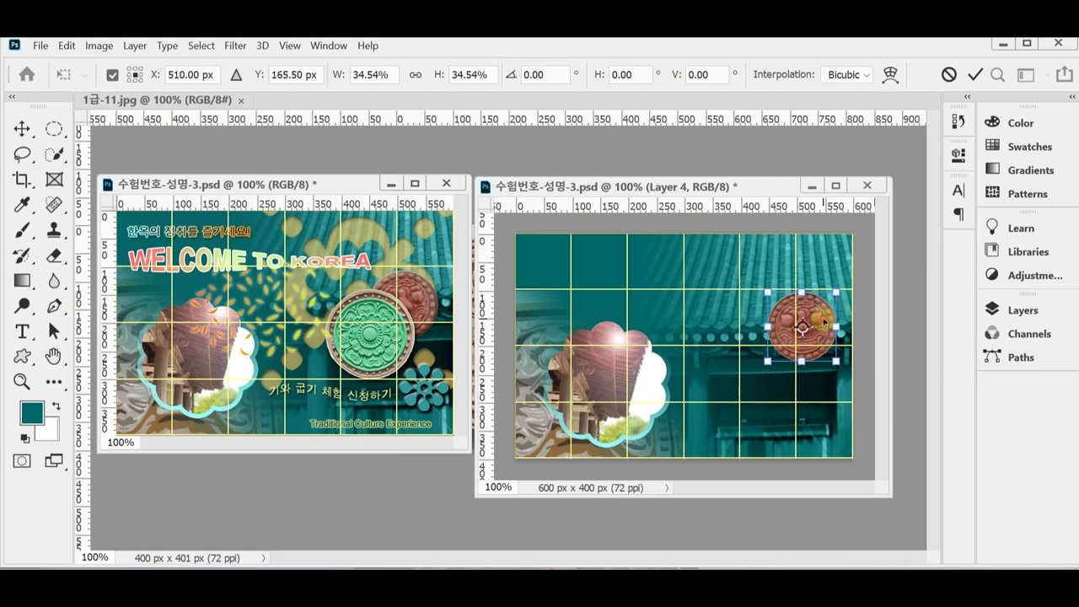
pyautogui.press('Return')
pyautogui.press('m')
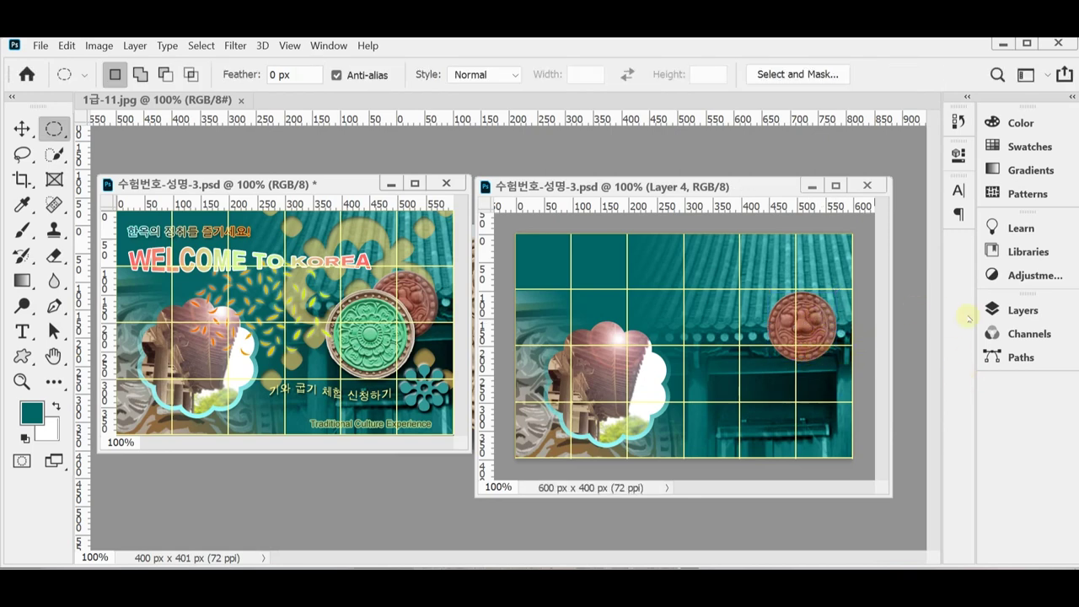
# Add a Bevel & Emboss to the face tile with Inner Bevel, 100% depth and 7 px size, and save the document.
pyautogui.click(1020, 309)
pyautogui.click(788, 522)
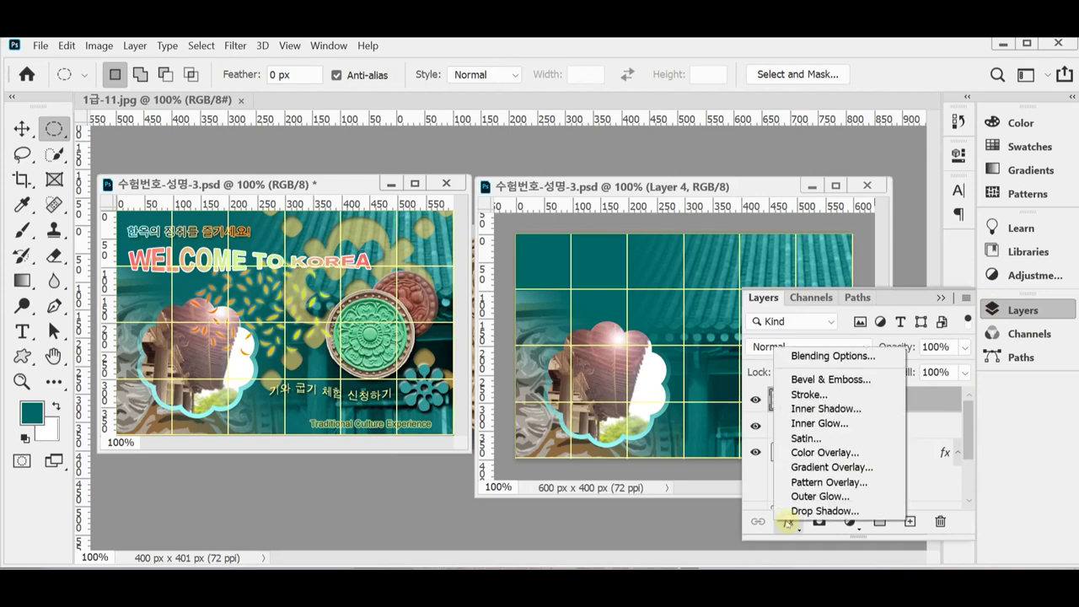
pyautogui.click(840, 378)
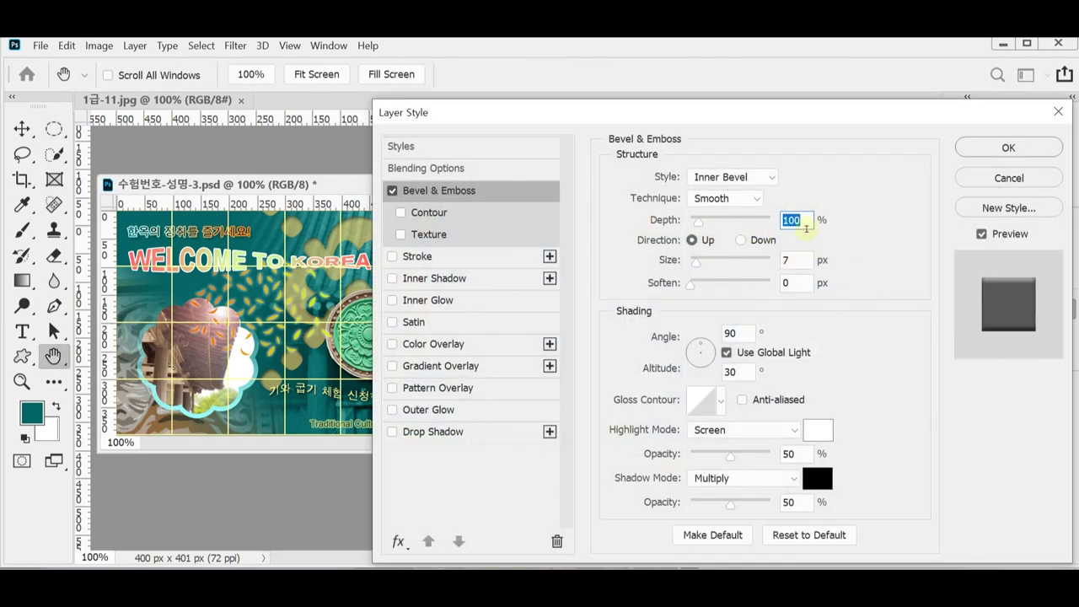
pyautogui.click(977, 154)
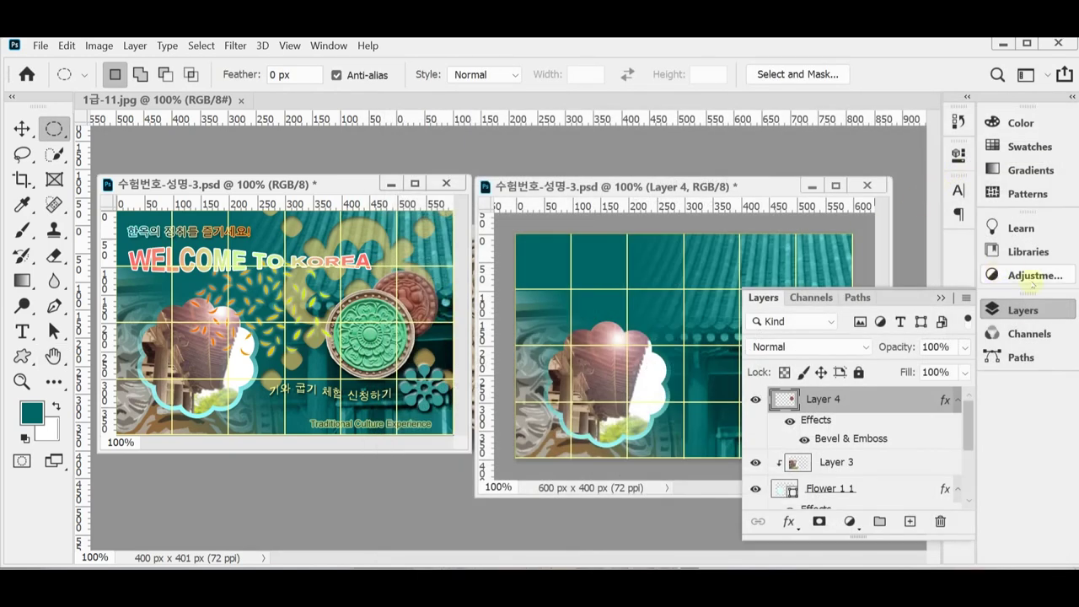
pyautogui.click(1016, 310)
pyautogui.hotkey('ctrl', 's')
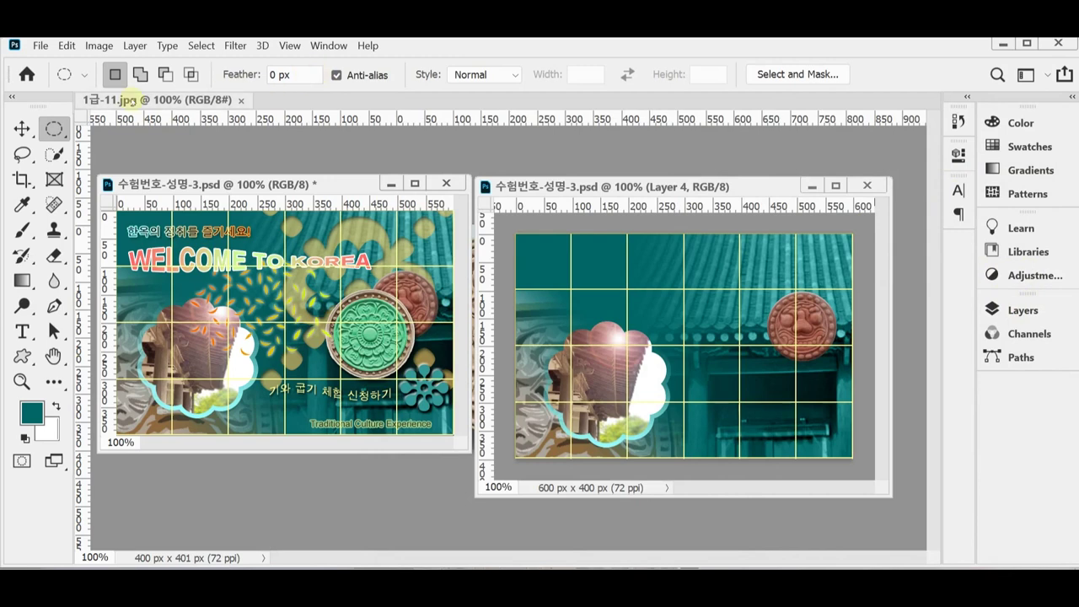
# Float 1급-11.jpg in a larger window and select its round tile by inverting a Magic Wand background selection at tolerance 32.
pyautogui.moveTo(131, 99); pyautogui.dragTo(271, 159)
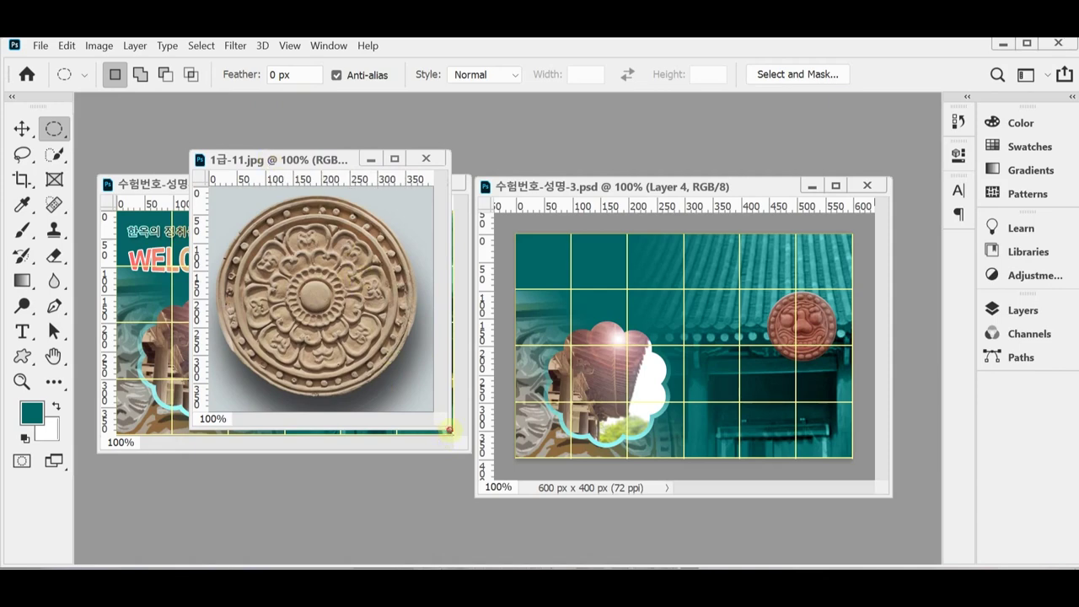
pyautogui.moveTo(449, 430); pyautogui.dragTo(497, 473)
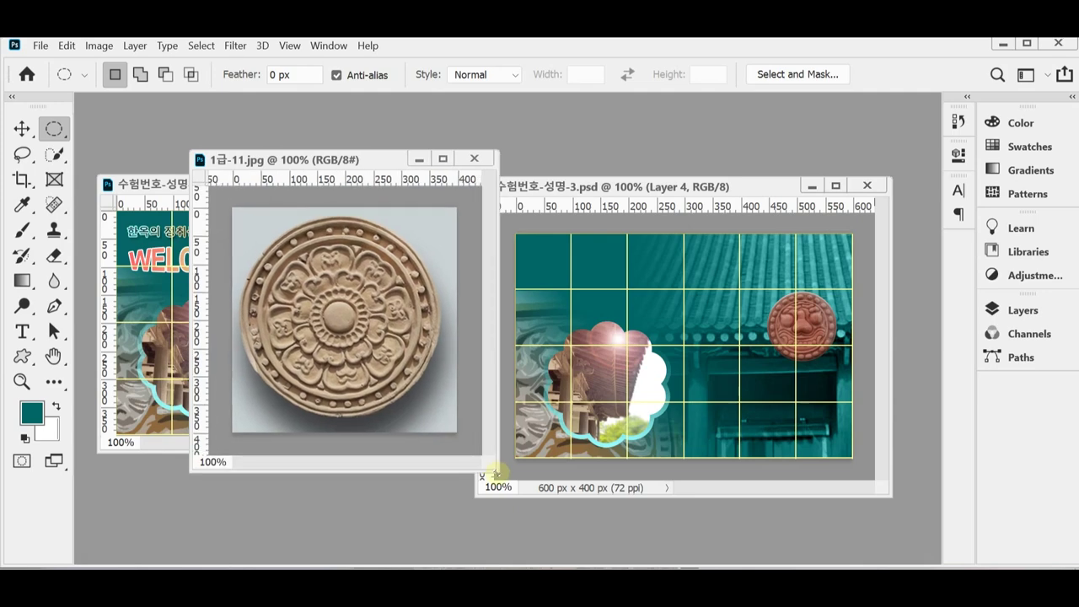
pyautogui.click(53, 155)
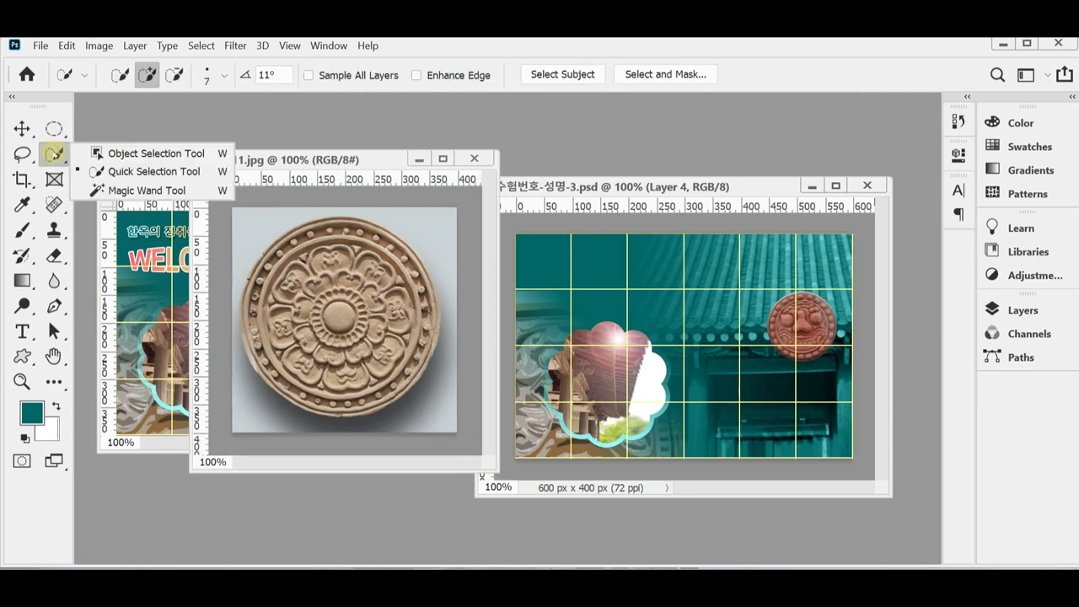
pyautogui.click(98, 190)
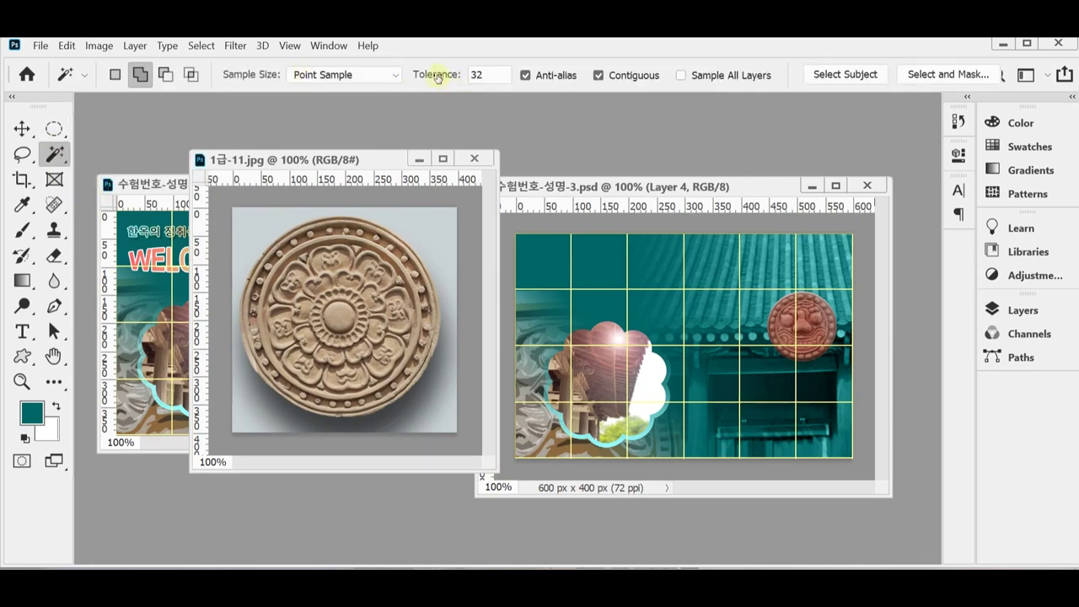
pyautogui.click(433, 229)
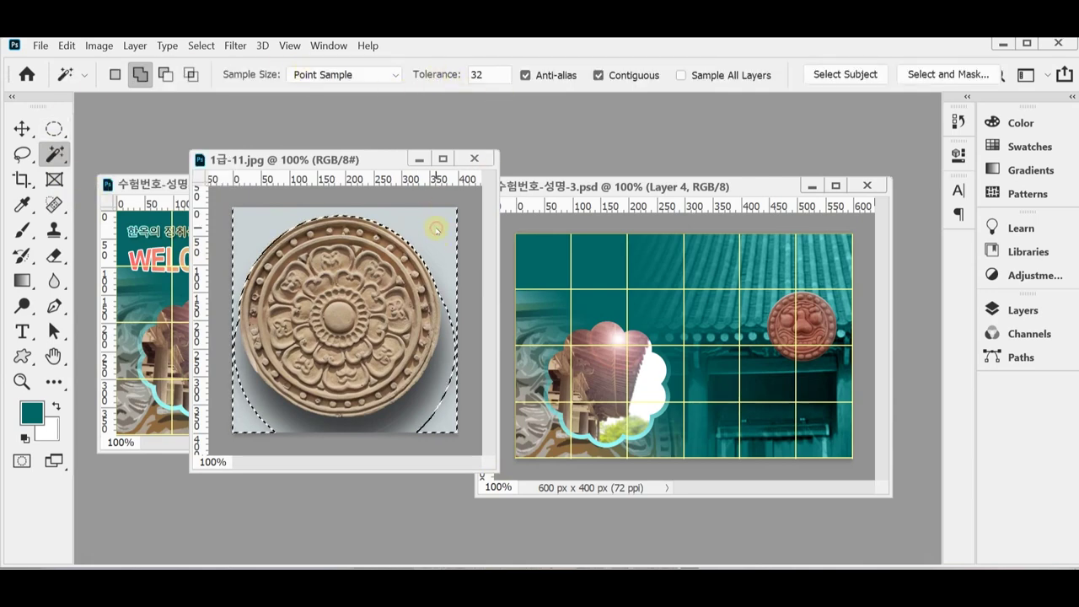
pyautogui.click(413, 417)
pyautogui.click(381, 432)
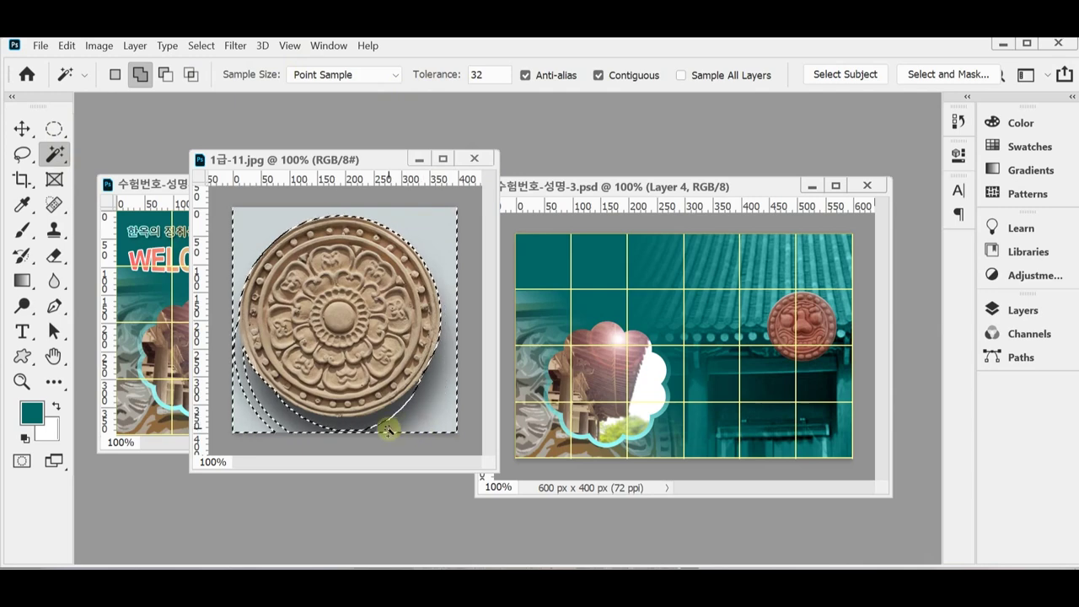
pyautogui.click(346, 432)
pyautogui.click(275, 429)
pyautogui.click(258, 418)
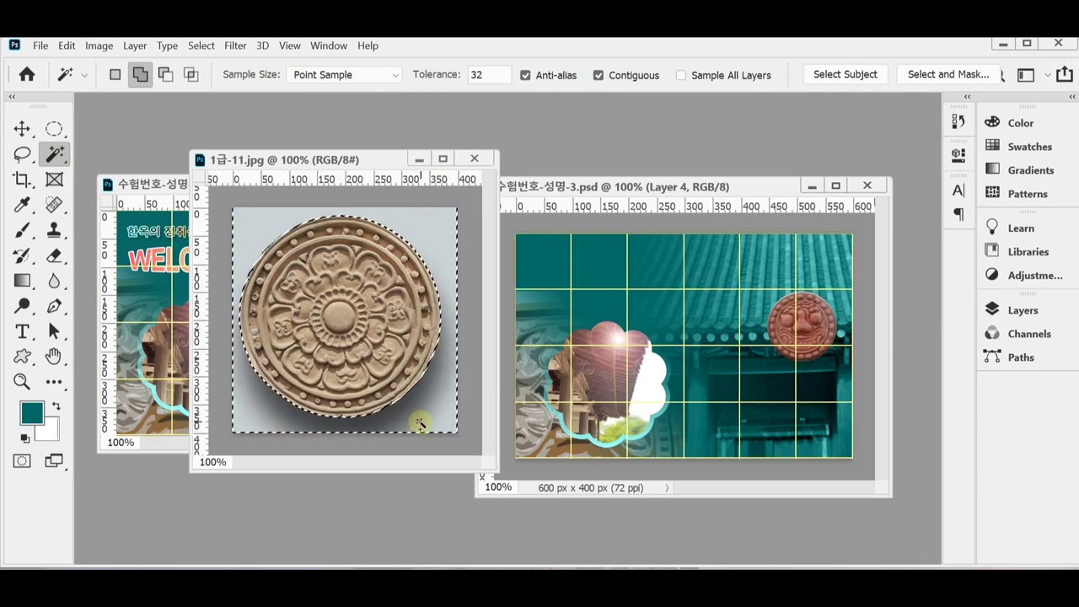
pyautogui.click(200, 46)
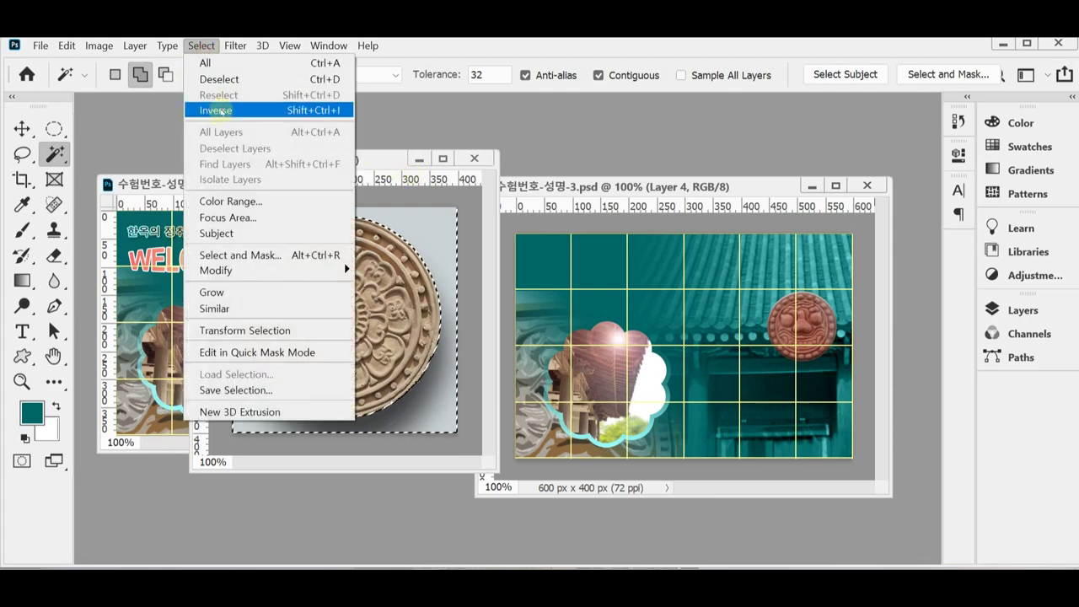
pyautogui.click(216, 109)
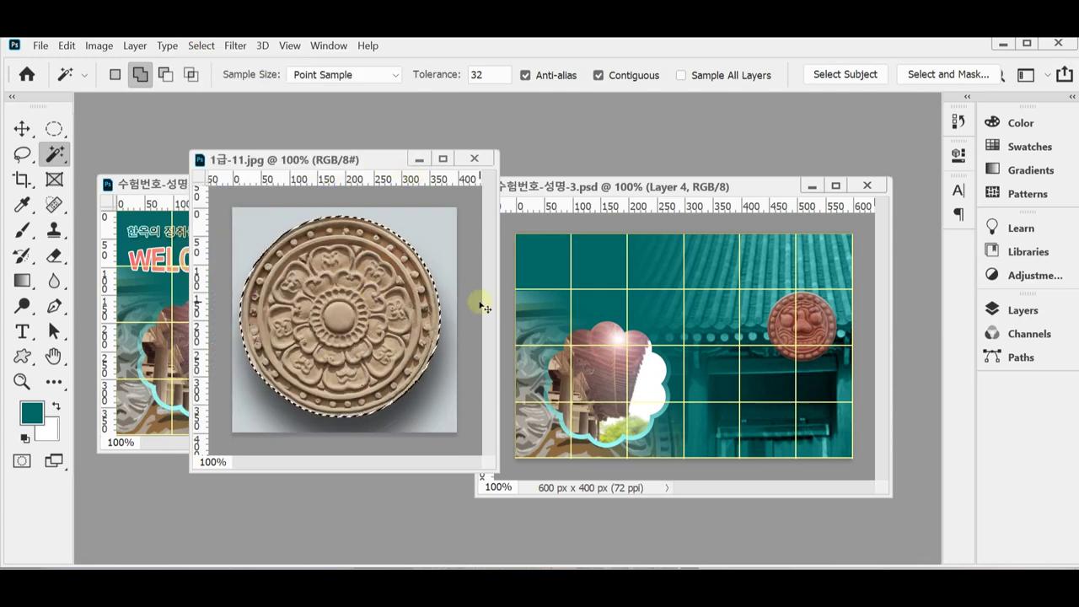
# Copy the selected flower tile, close 1급-11.jpg, and paste the tile into the 600 × 400 px document, saving it.
pyautogui.hotkey('ctrl', 'w')
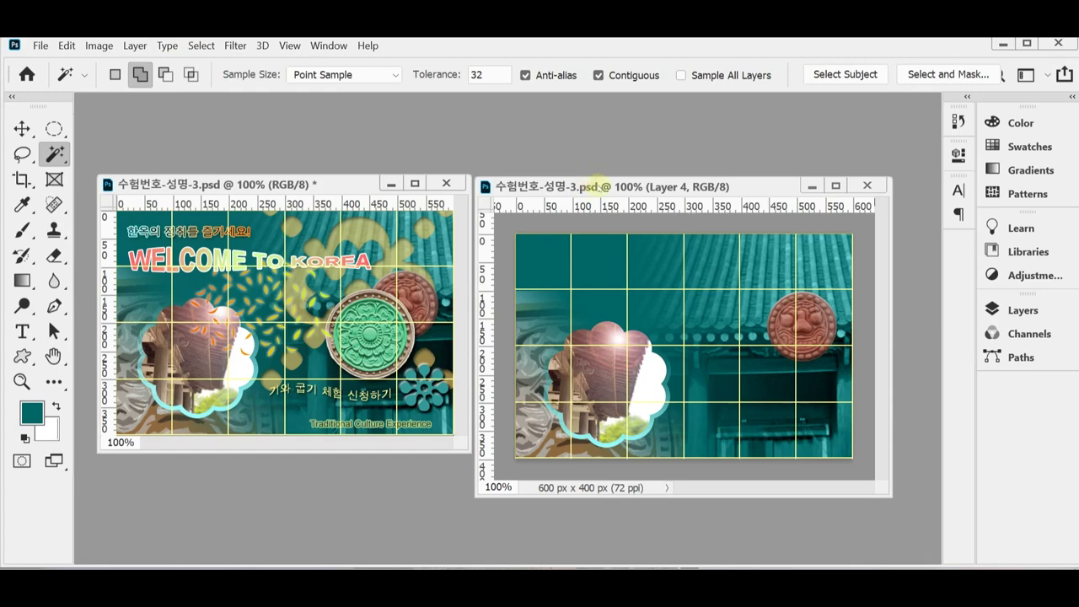
pyautogui.hotkey('ctrl', 'v')
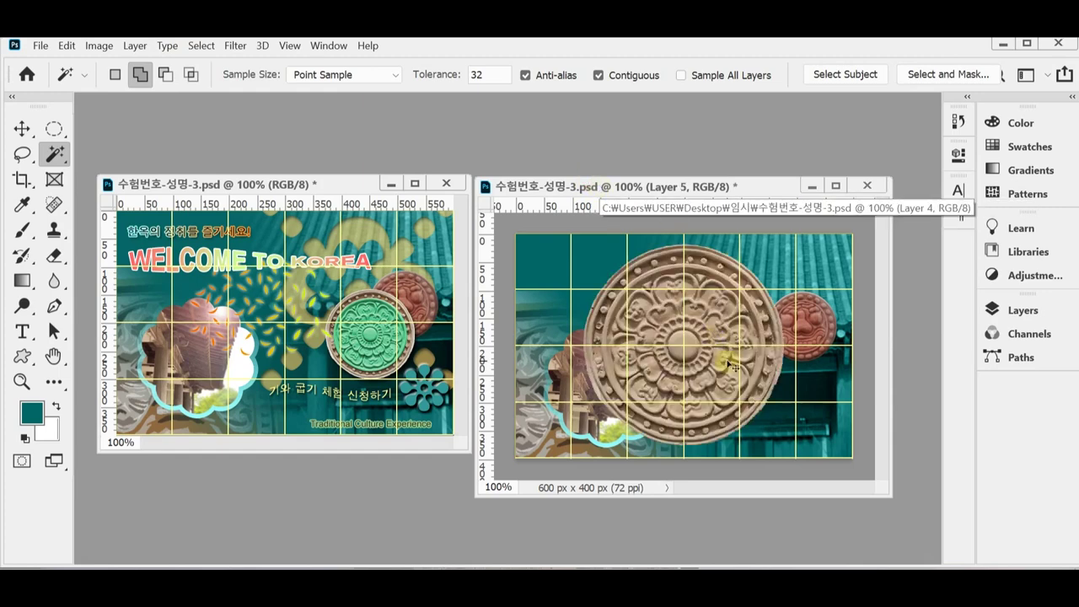
pyautogui.hotkey('ctrl', 's')
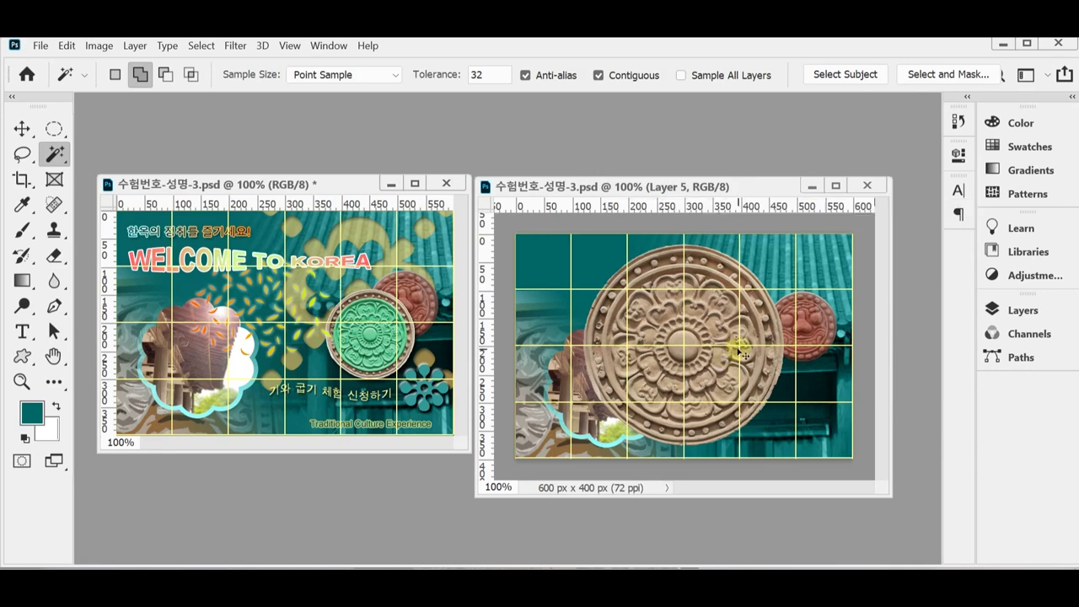
# Scale the flower tile down proportionally, place it overlapping the lower left of the red face tile, and save the document.
pyautogui.hotkey('ctrl', 't')
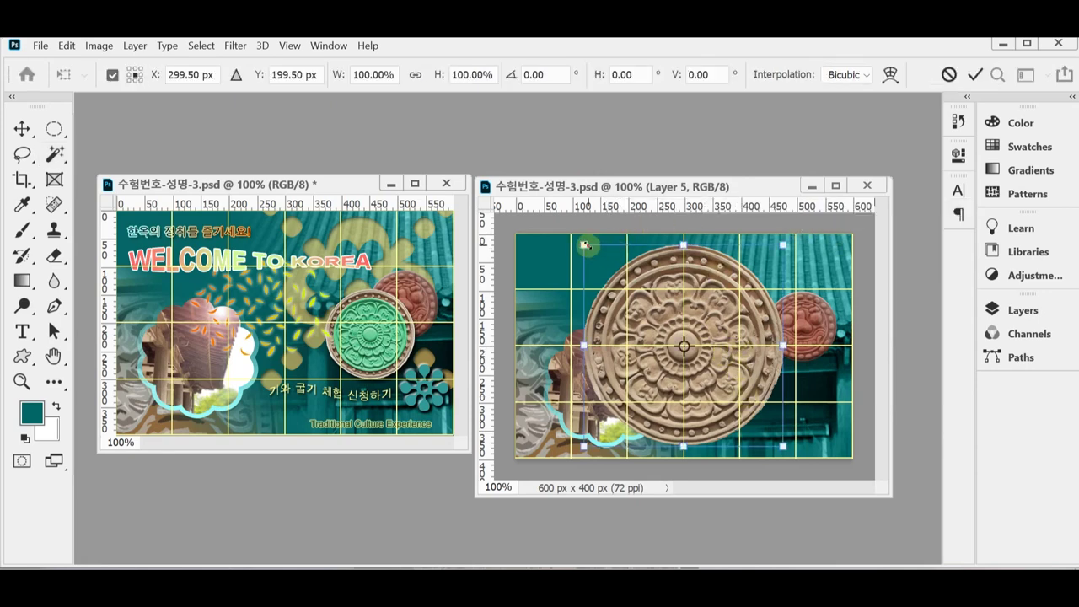
pyautogui.moveTo(584, 244); pyautogui.dragTo(705, 349)
pyautogui.moveTo(761, 419); pyautogui.dragTo(778, 382)
pyautogui.press('Return')
pyautogui.press('w')
pyautogui.hotkey('ctrl', 's')
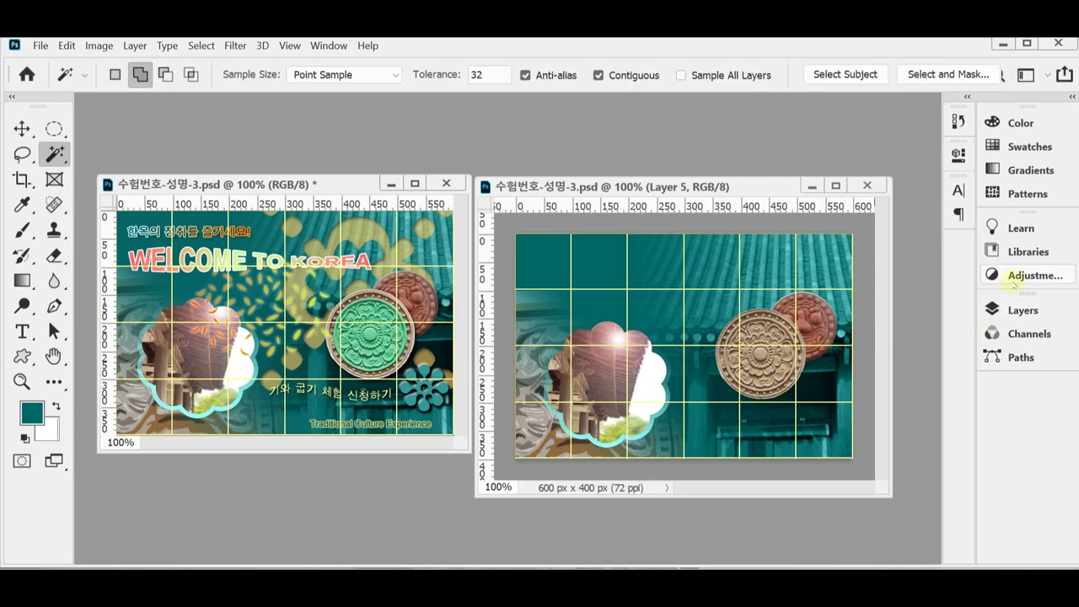
# Add an Inner Glow to the flower tile layer with a size of 7 px.
pyautogui.click(1022, 309)
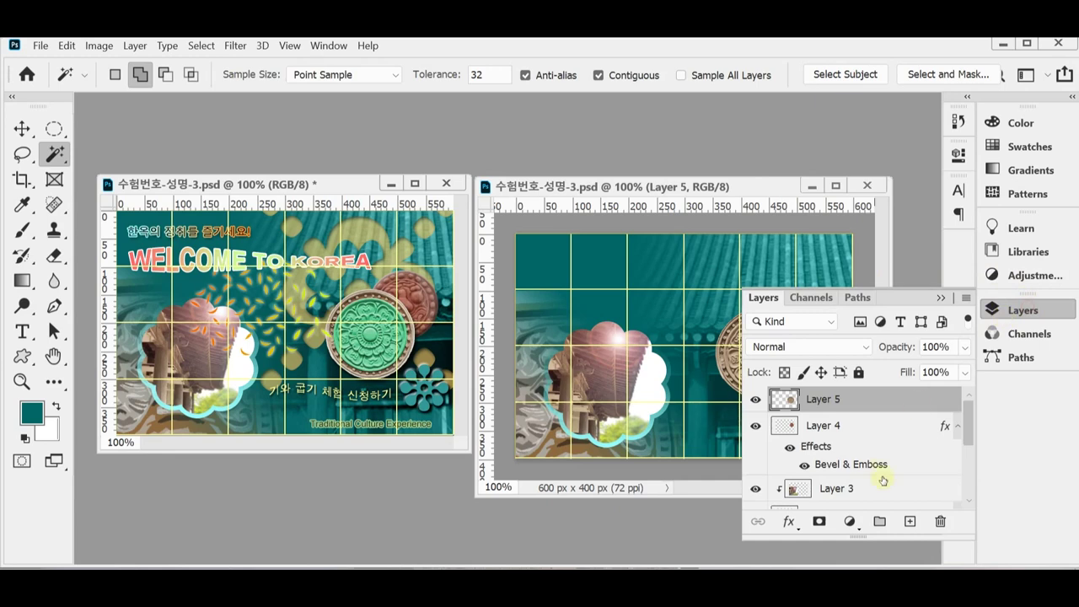
pyautogui.click(787, 522)
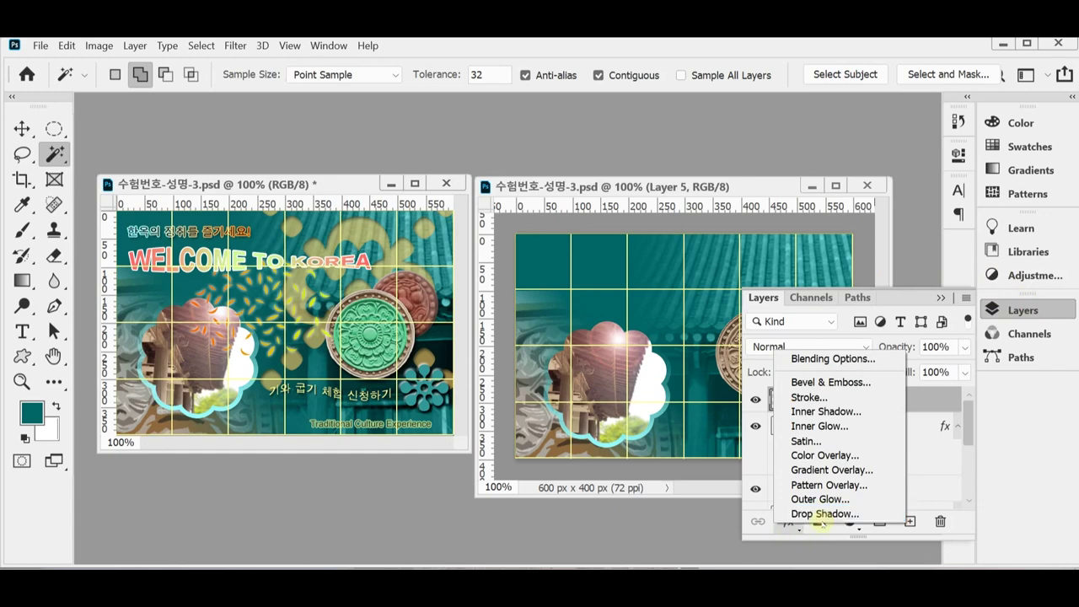
pyautogui.click(869, 427)
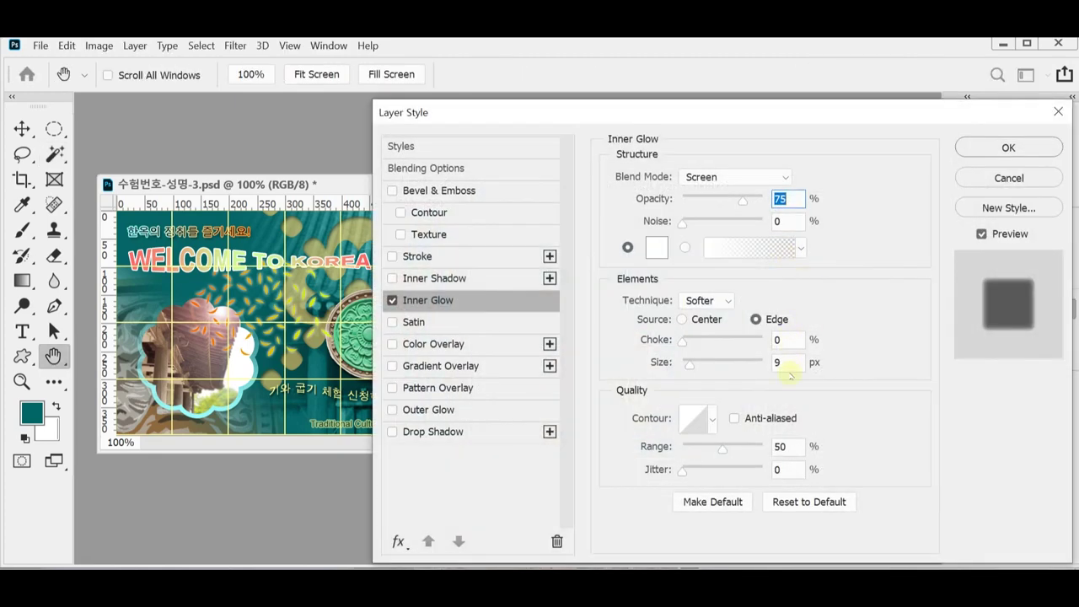
pyautogui.click(787, 362)
pyautogui.write('7')
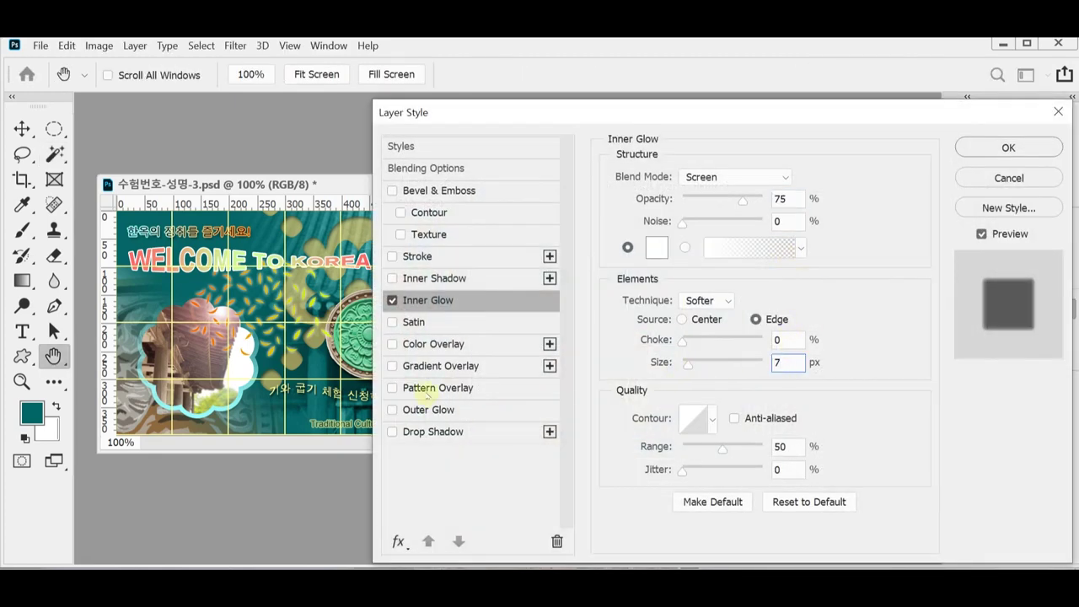
# Add a Drop Shadow to the flower tile with 7 px distance, 7 px size and a 120° angle, and save the document.
pyautogui.click(462, 434)
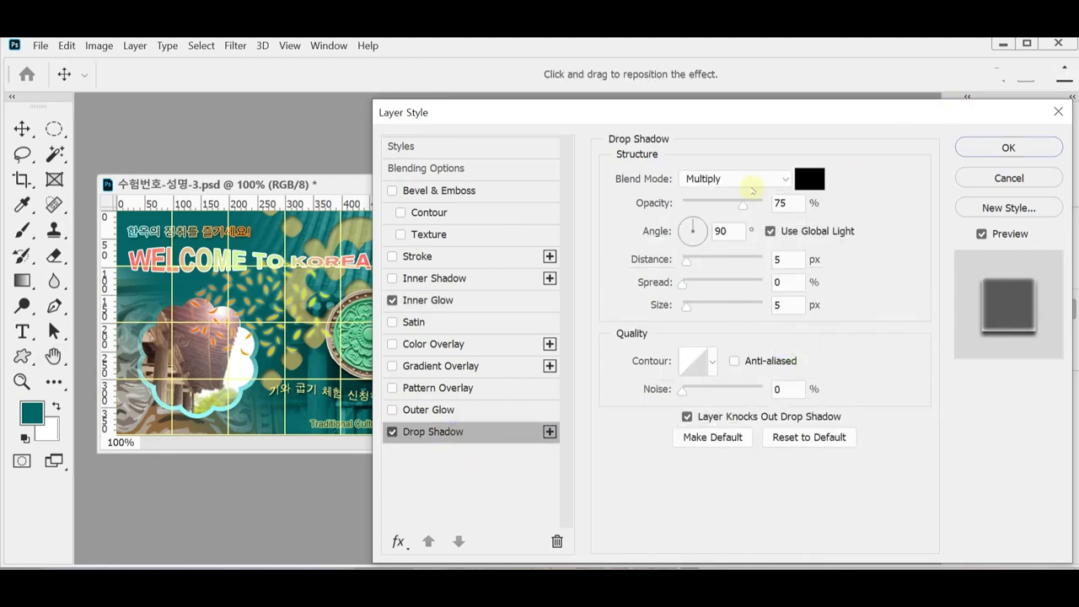
pyautogui.click(777, 259)
pyautogui.write('7')
pyautogui.click(795, 305)
pyautogui.write('7')
pyautogui.click(689, 233)
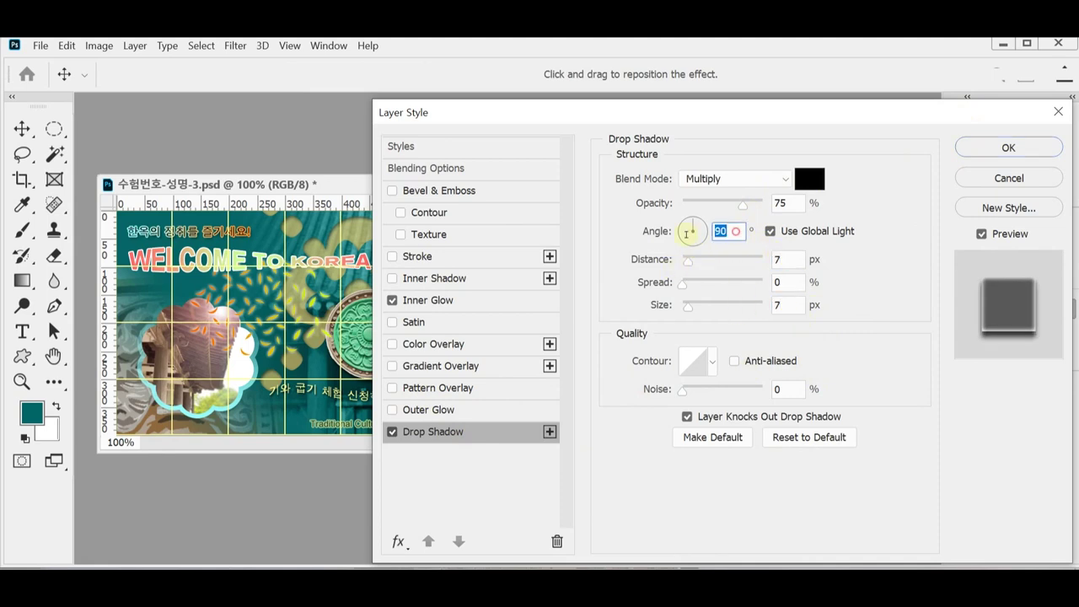
pyautogui.write('120')
pyautogui.click(999, 150)
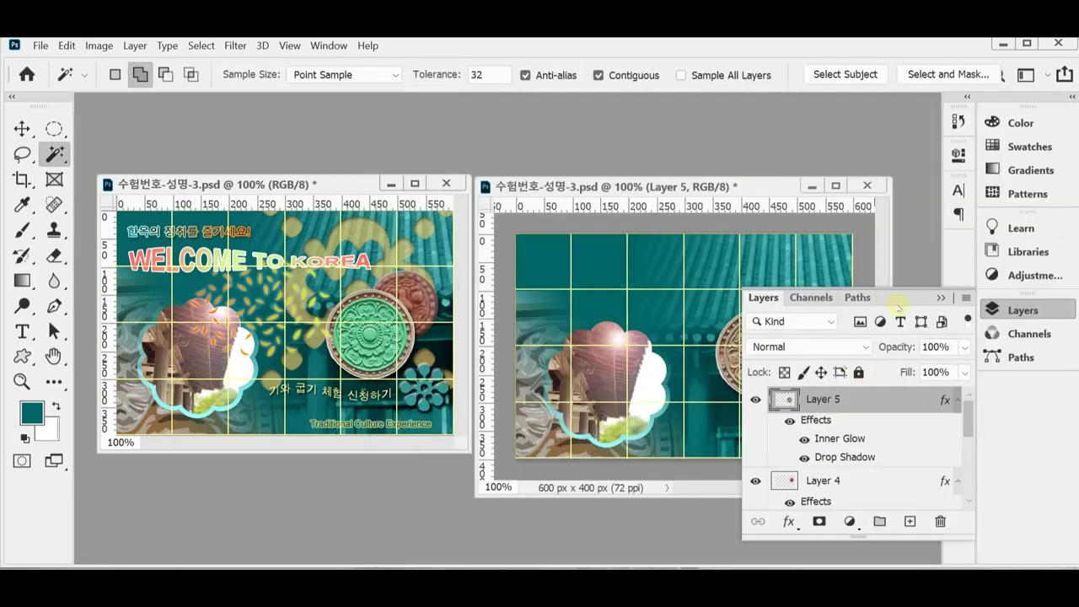
pyautogui.click(1009, 312)
pyautogui.hotkey('ctrl', 's')
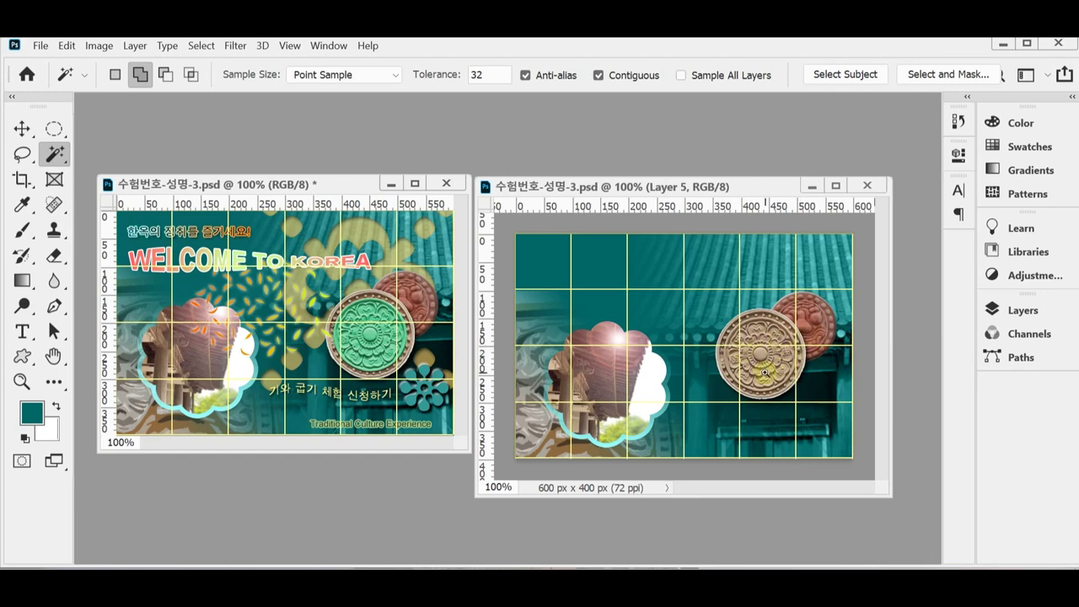
pyautogui.scroll(1, 780, 366)
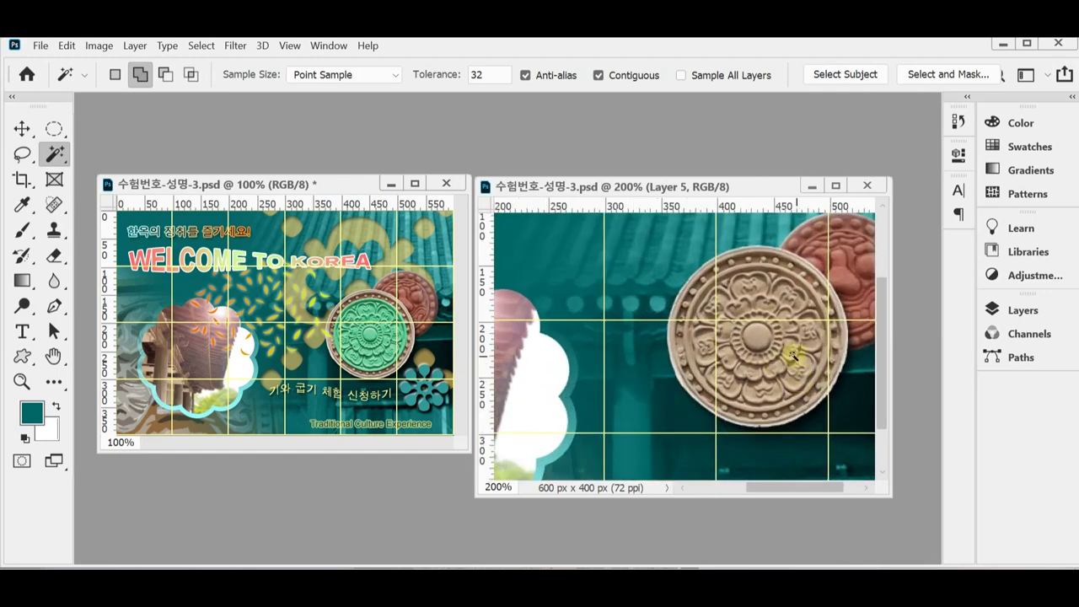
pyautogui.click(993, 309)
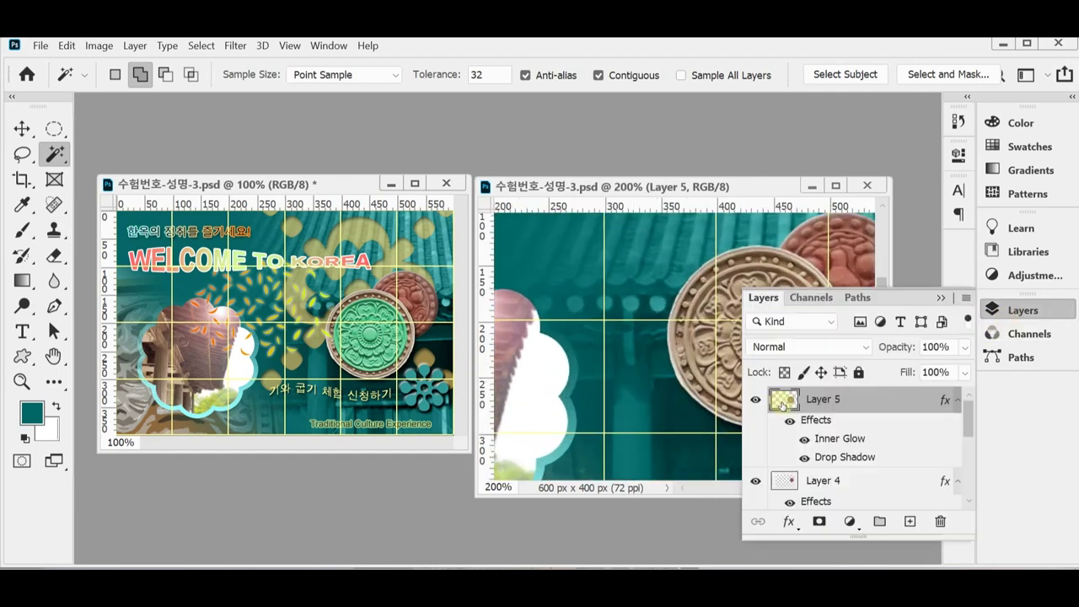
pyautogui.keyDown('ctrl'); pyautogui.click(789, 403); pyautogui.keyUp('ctrl')
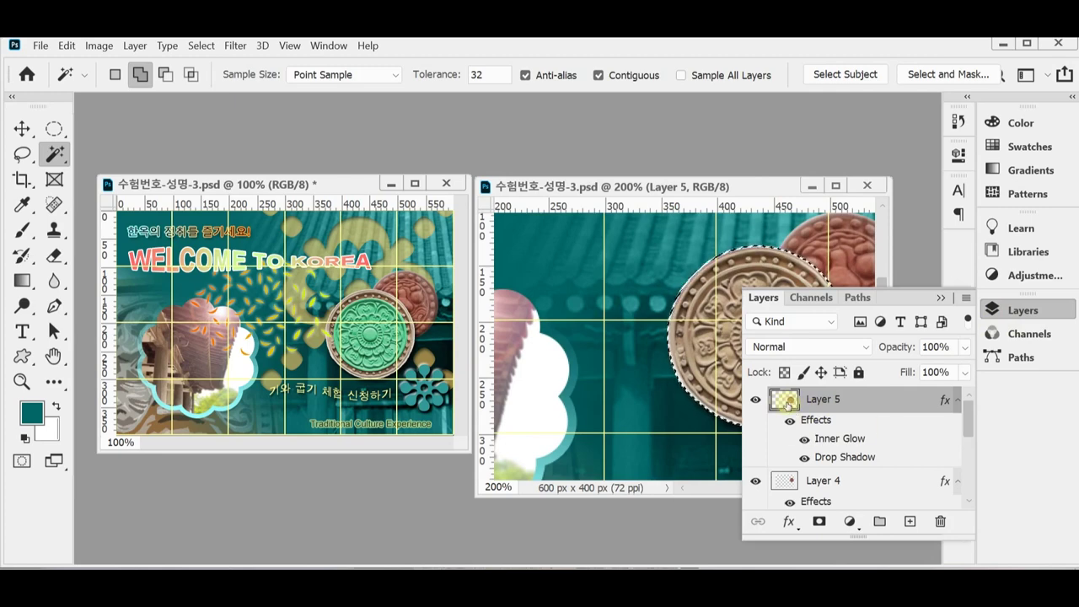
pyautogui.click(1012, 310)
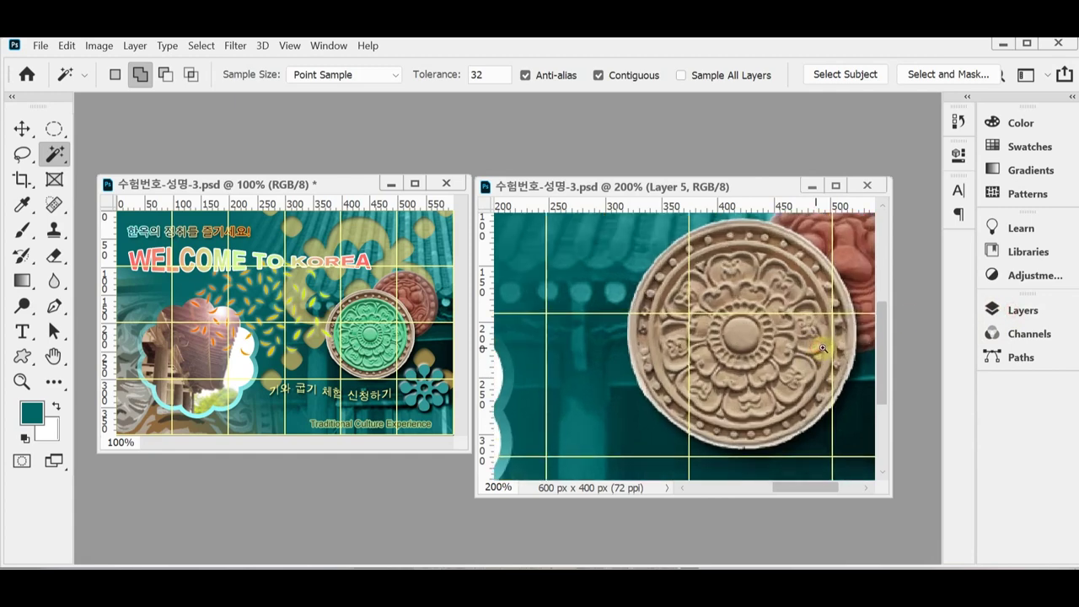
# Select the flower tile's inner disc with a centred elliptical marquee about 133 px in diameter, leaving out the dotted rim.
pyautogui.scroll(2, 814, 349)
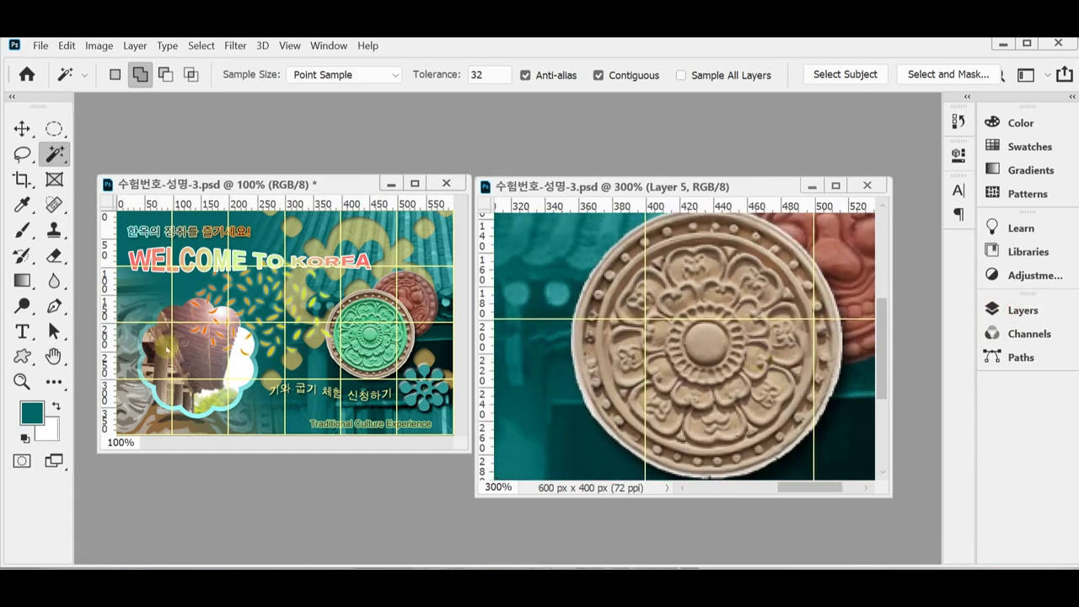
pyautogui.click(53, 127)
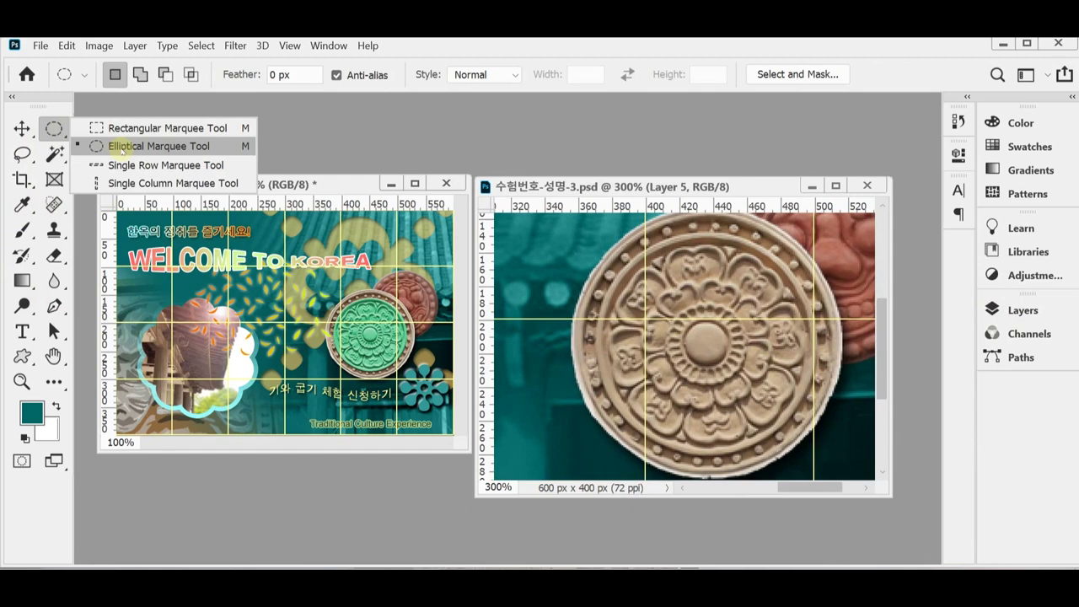
pyautogui.click(122, 147)
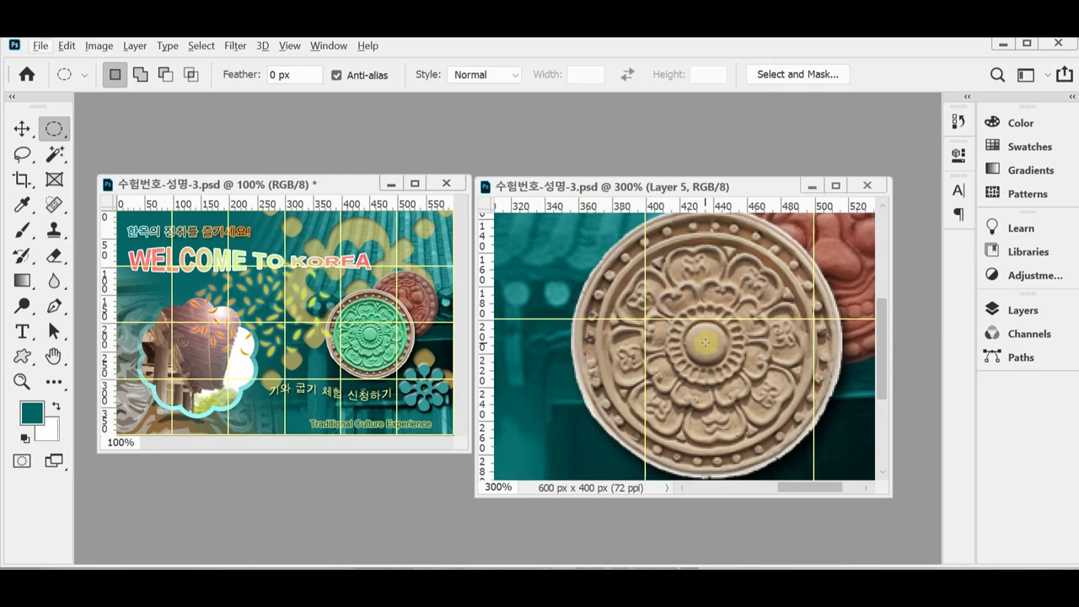
pyautogui.moveTo(705, 341); pyautogui.dragTo(816, 449)
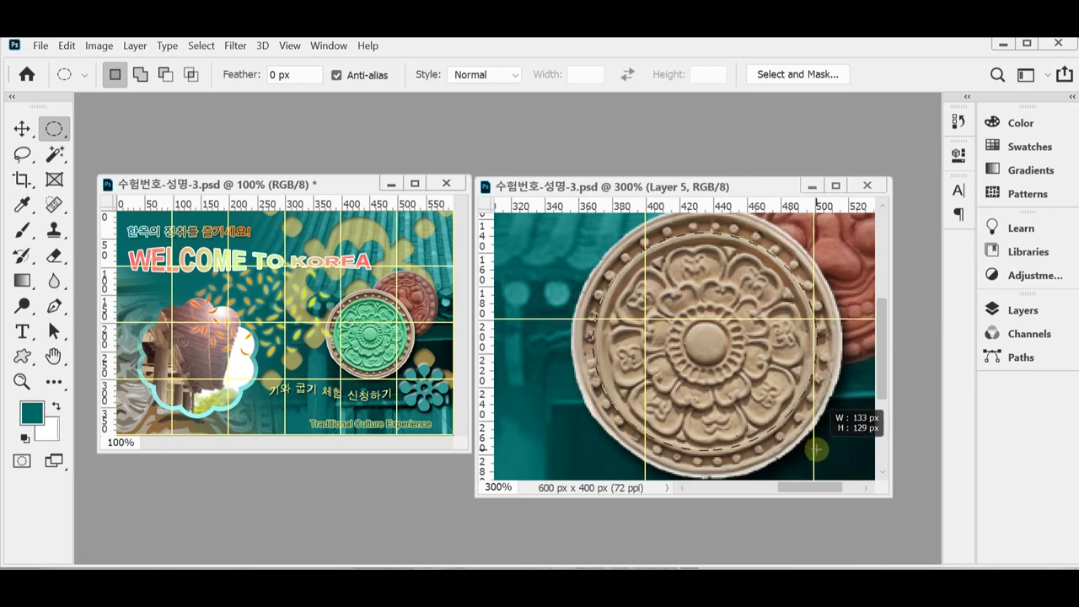
pyautogui.moveTo(816, 449); pyautogui.dragTo(816, 454)
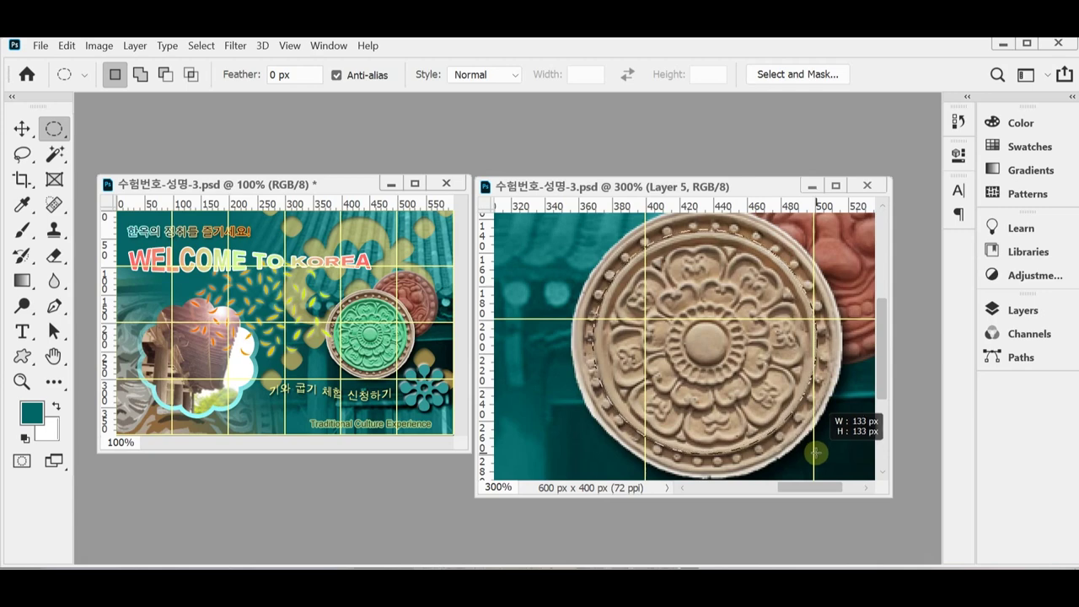
pyautogui.moveTo(816, 453); pyautogui.dragTo(814, 450)
pyautogui.click(814, 447)
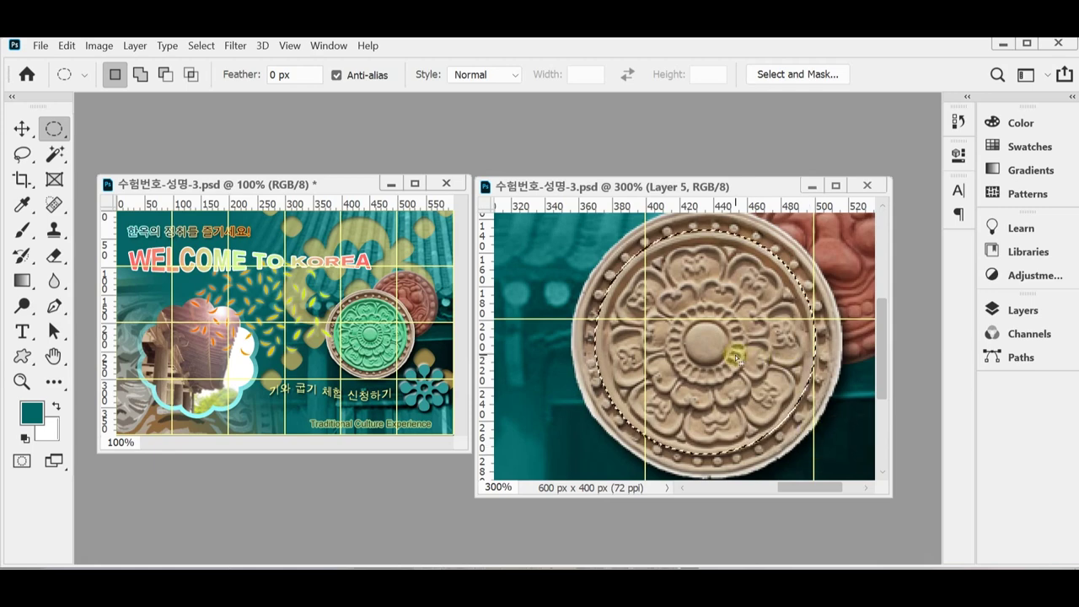
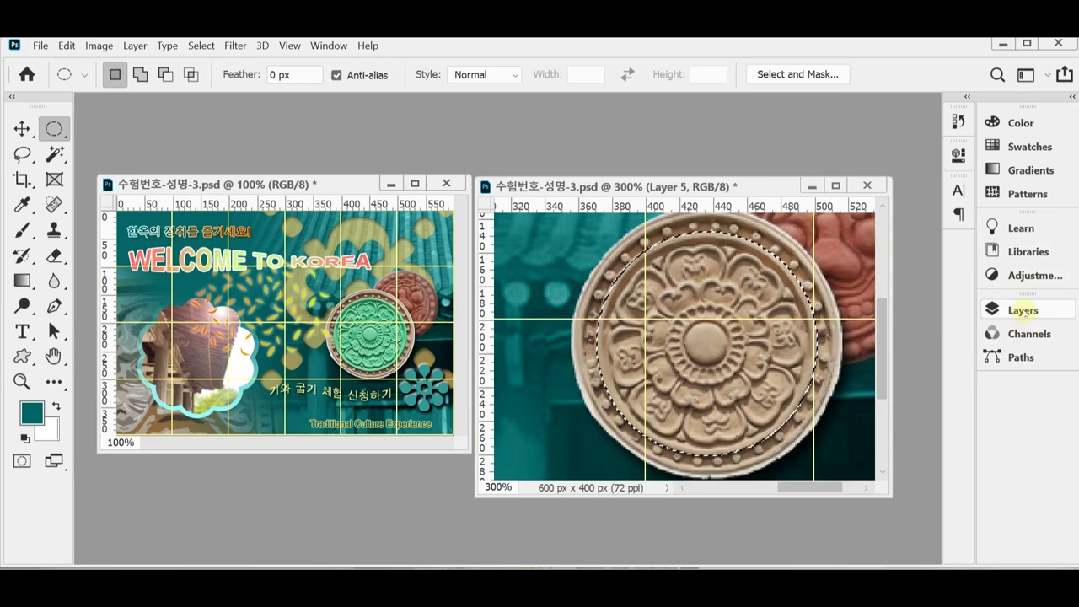
# Add a Hue/Saturation adjustment layer masked to the selected inner disc and turn on Colorize.
pyautogui.click(1023, 311)
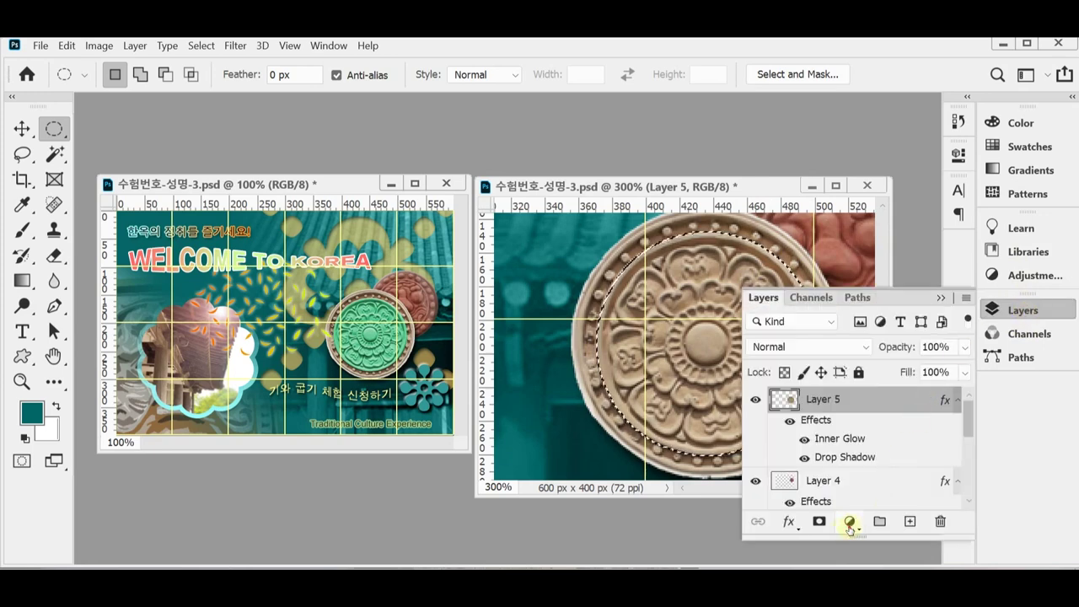
pyautogui.click(850, 525)
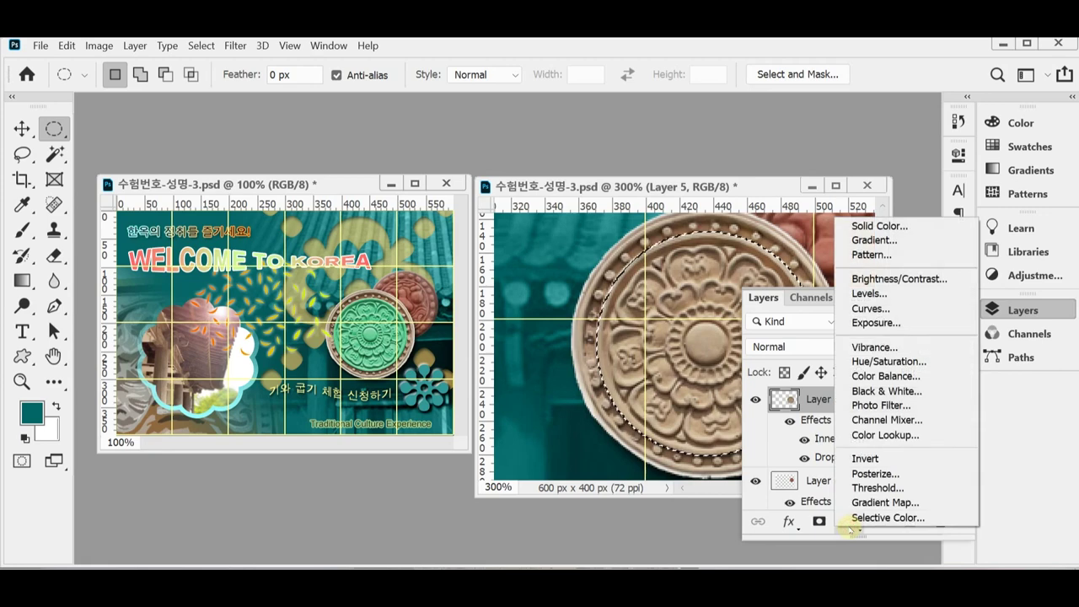
pyautogui.click(911, 361)
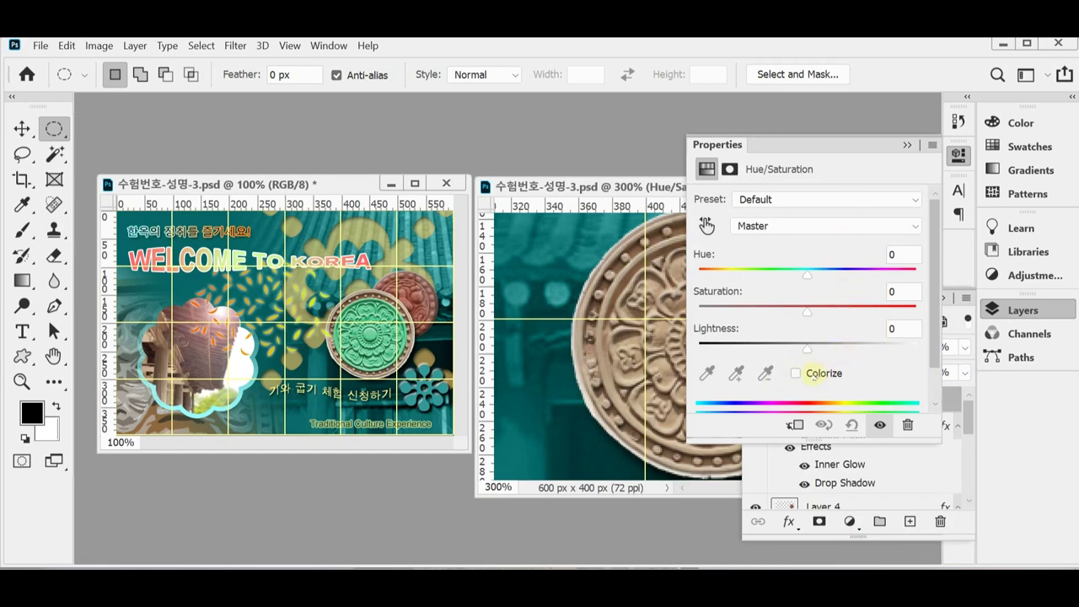
pyautogui.click(815, 374)
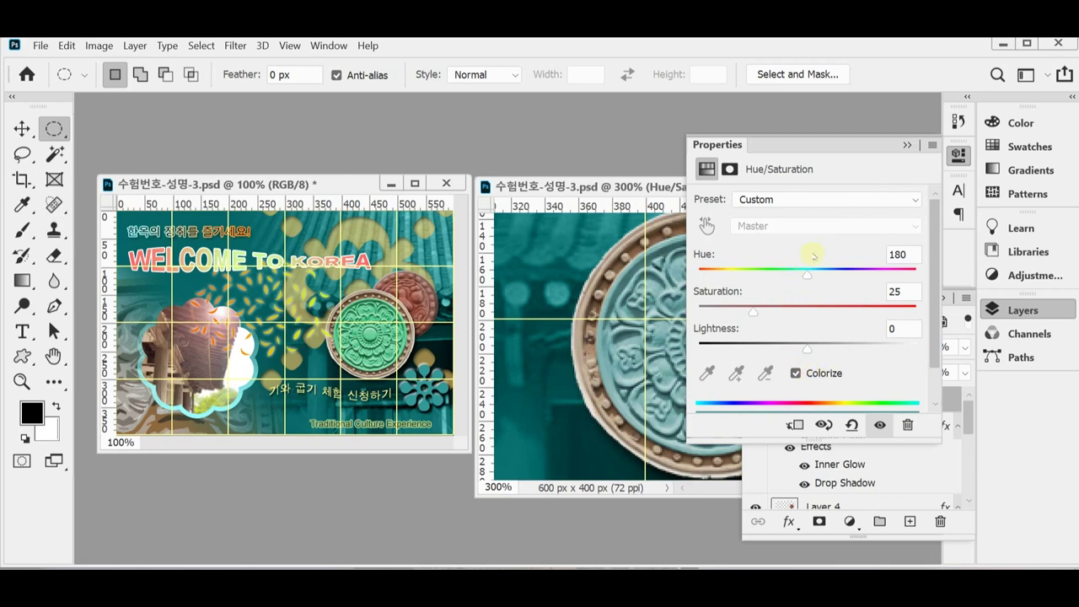
# Recolour the flower tile's inner disc green with a hue of 150 and a saturation of 50.
pyautogui.click(839, 270)
pyautogui.moveTo(839, 270); pyautogui.dragTo(787, 276)
pyautogui.click(907, 254)
pyautogui.write('150')
pyautogui.moveTo(772, 312); pyautogui.dragTo(808, 309)
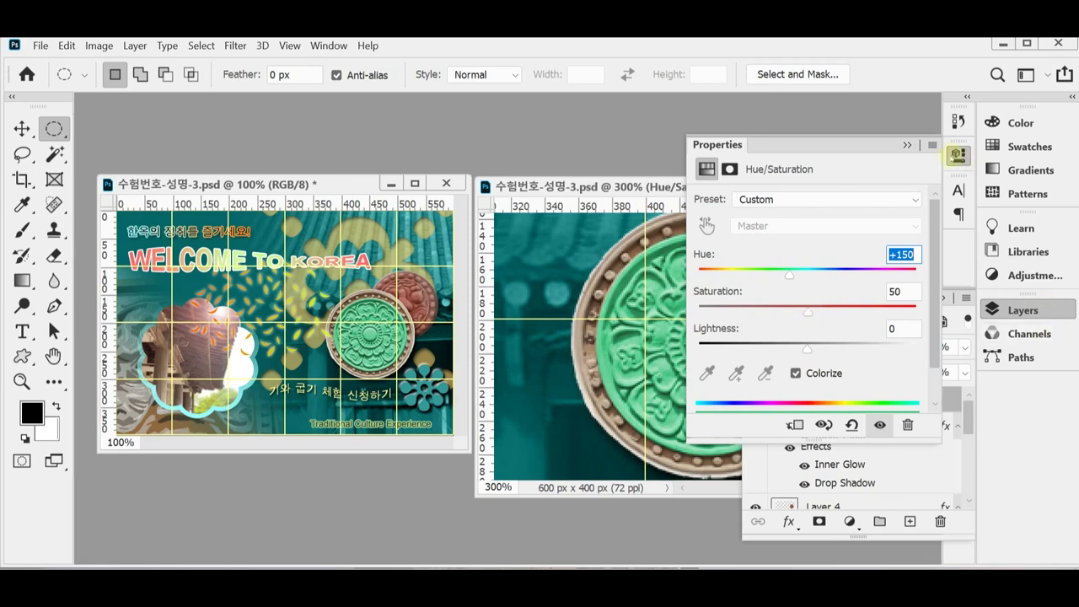
pyautogui.click(956, 154)
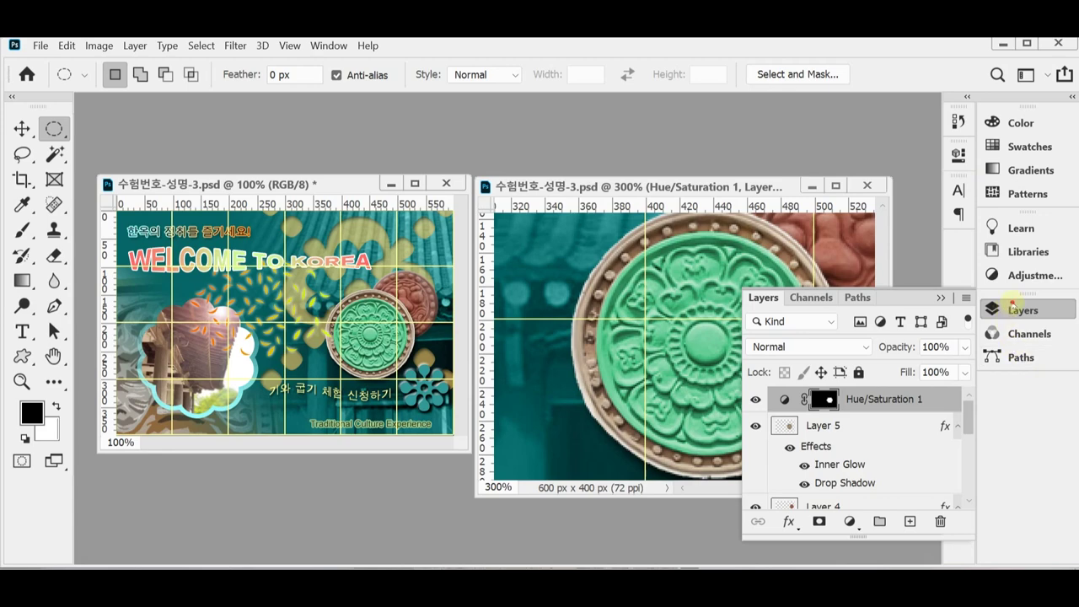
pyautogui.click(995, 310)
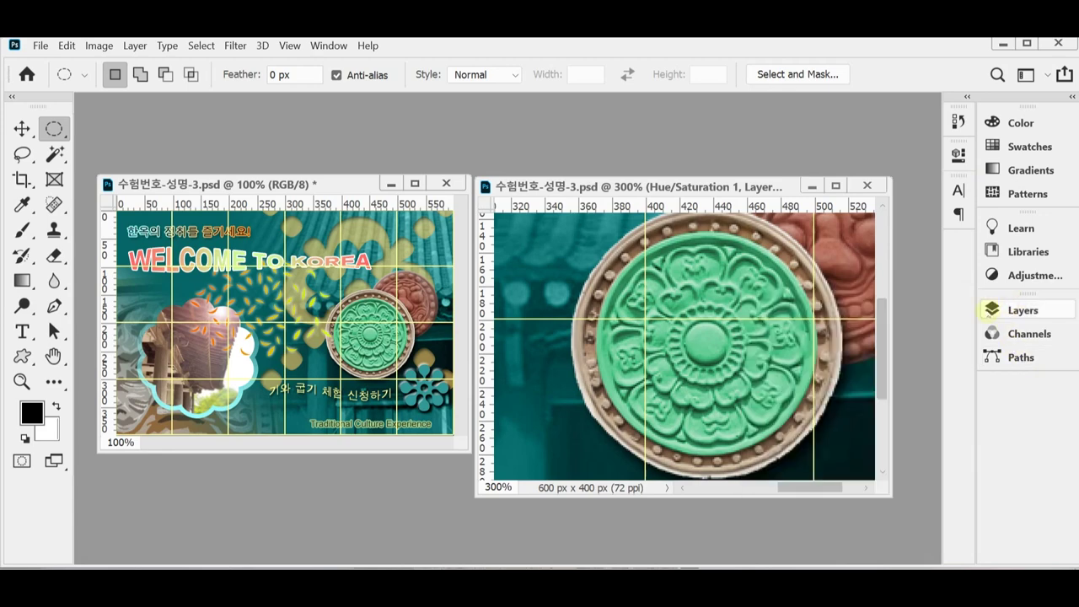
# Set up the Custom Shape tool with the Ornament 6 shape from the Ornaments group.
pyautogui.keyDown('ctrl'); pyautogui.keyDown('alt'); pyautogui.click(757, 346); pyautogui.keyUp('alt'); pyautogui.keyUp('ctrl')
pyautogui.keyDown('ctrl'); pyautogui.keyDown('alt'); pyautogui.click(768, 353); pyautogui.keyUp('alt'); pyautogui.keyUp('ctrl')
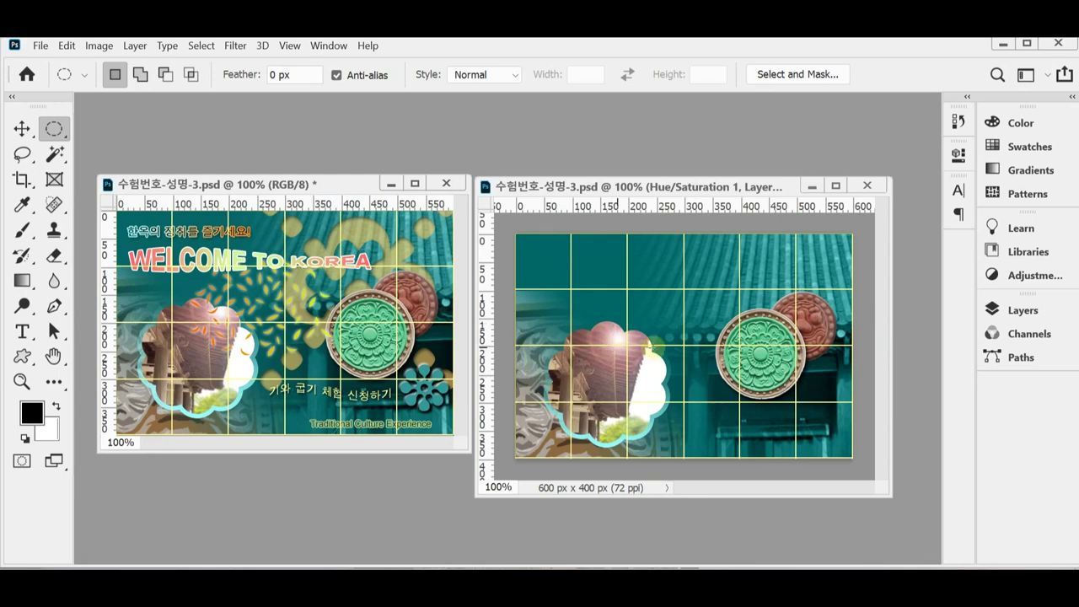
pyautogui.click(21, 356)
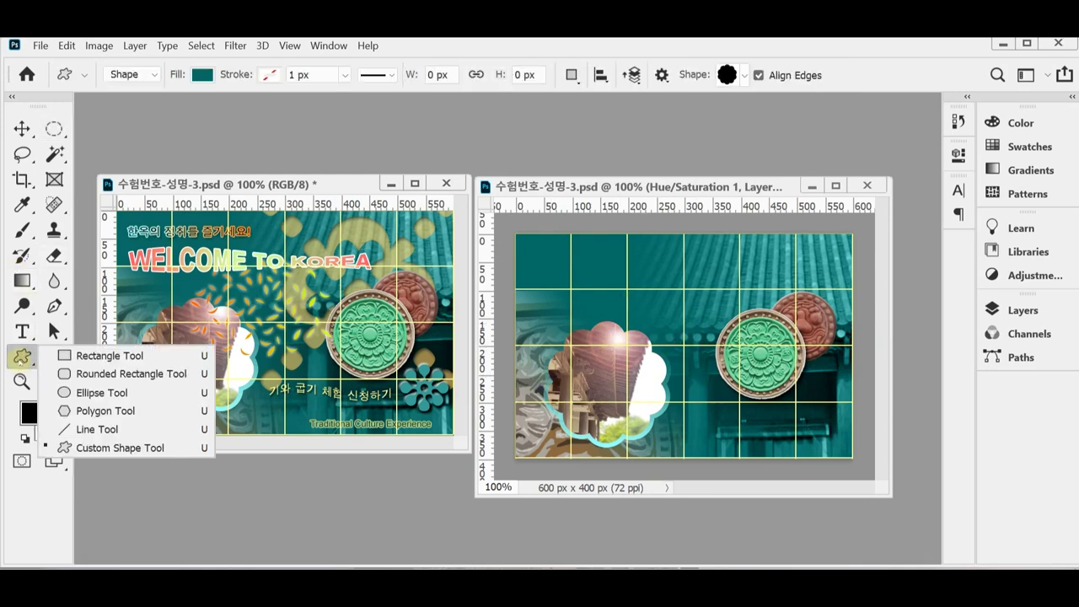
pyautogui.click(115, 445)
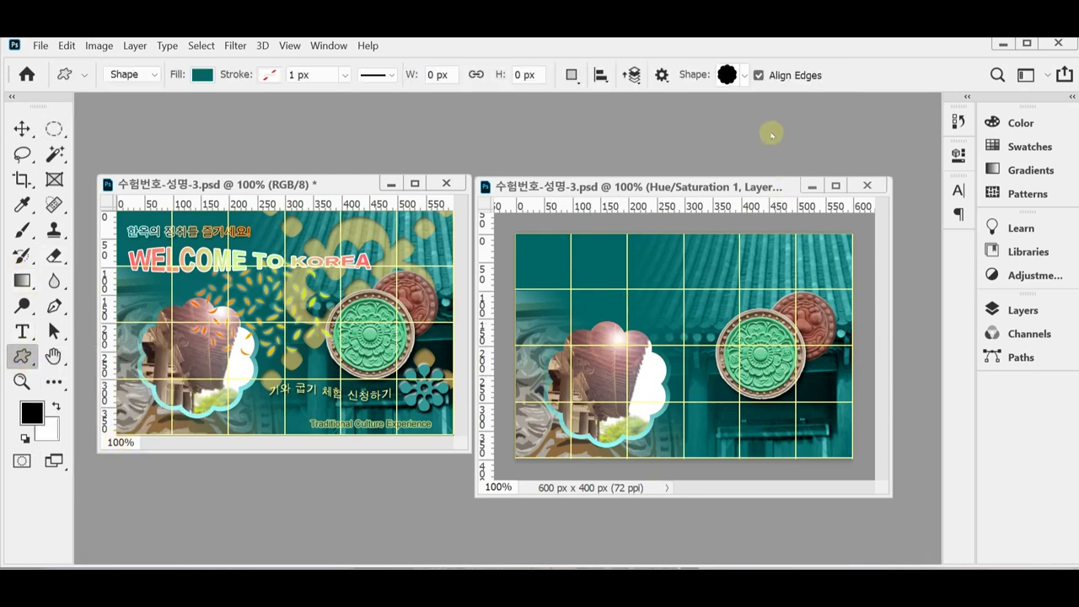
pyautogui.click(745, 75)
pyautogui.click(652, 222)
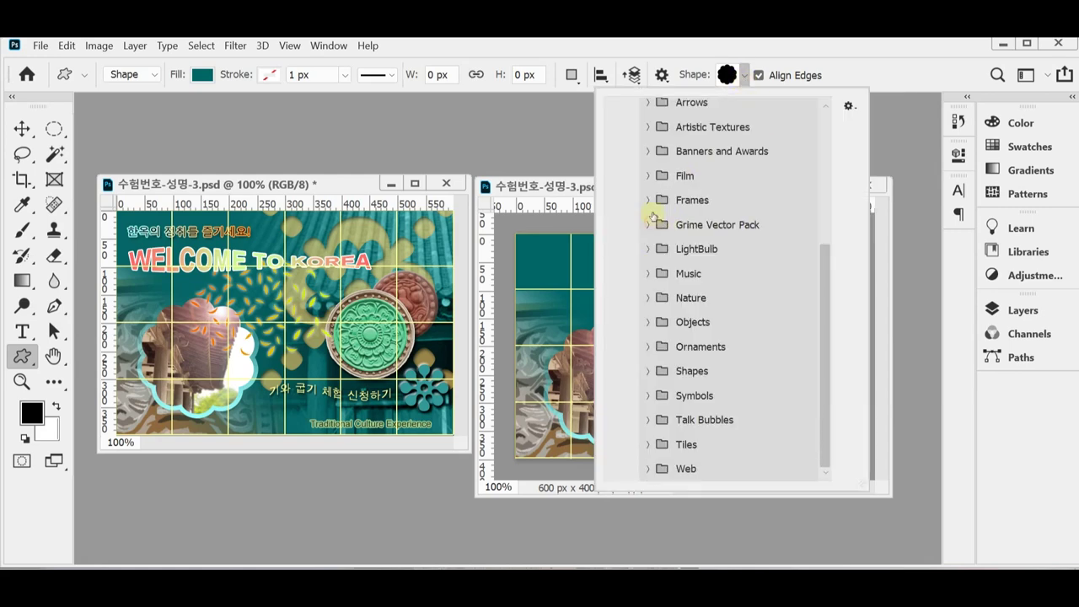
pyautogui.click(655, 346)
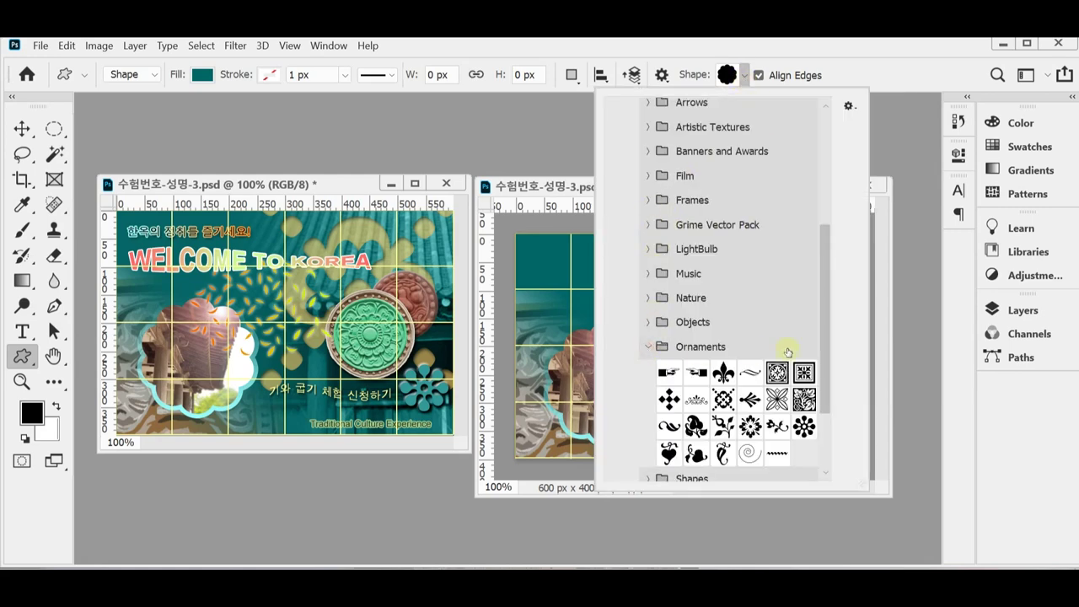
pyautogui.scroll(-3, 787, 351)
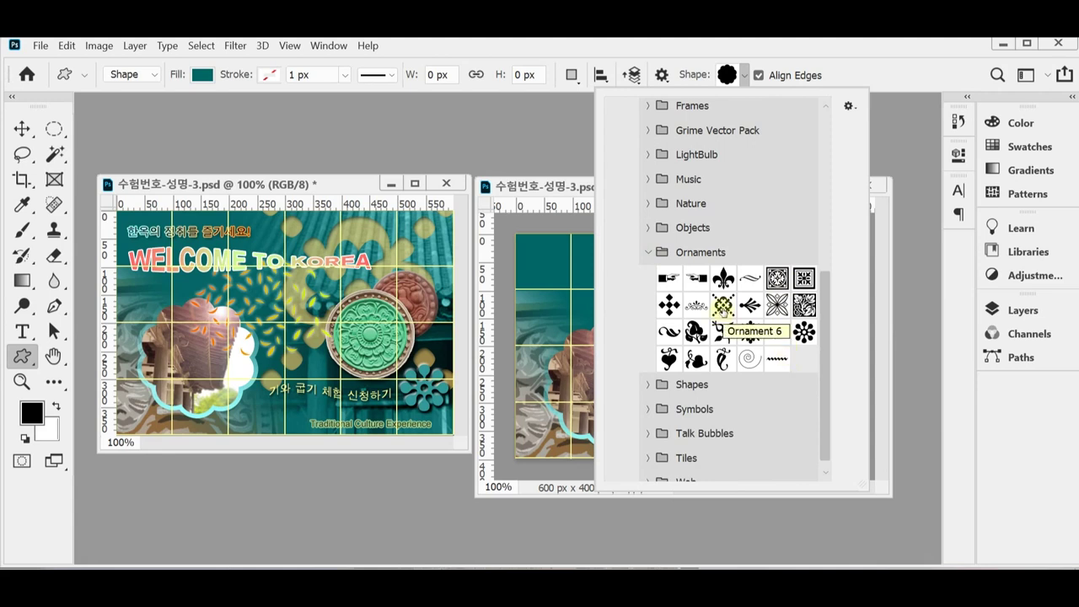
pyautogui.click(722, 305)
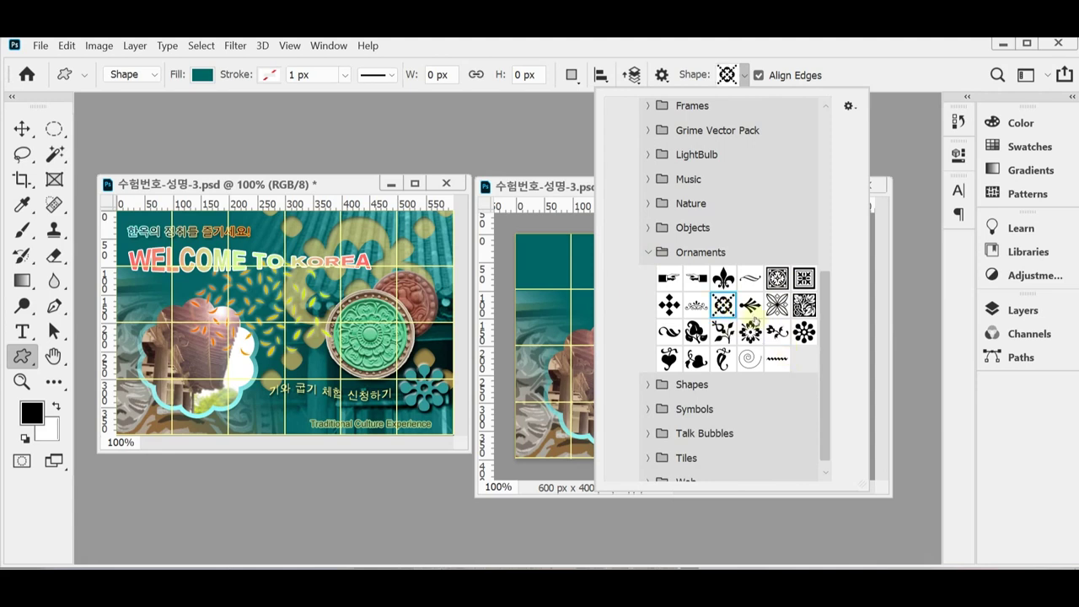
pyautogui.click(572, 52)
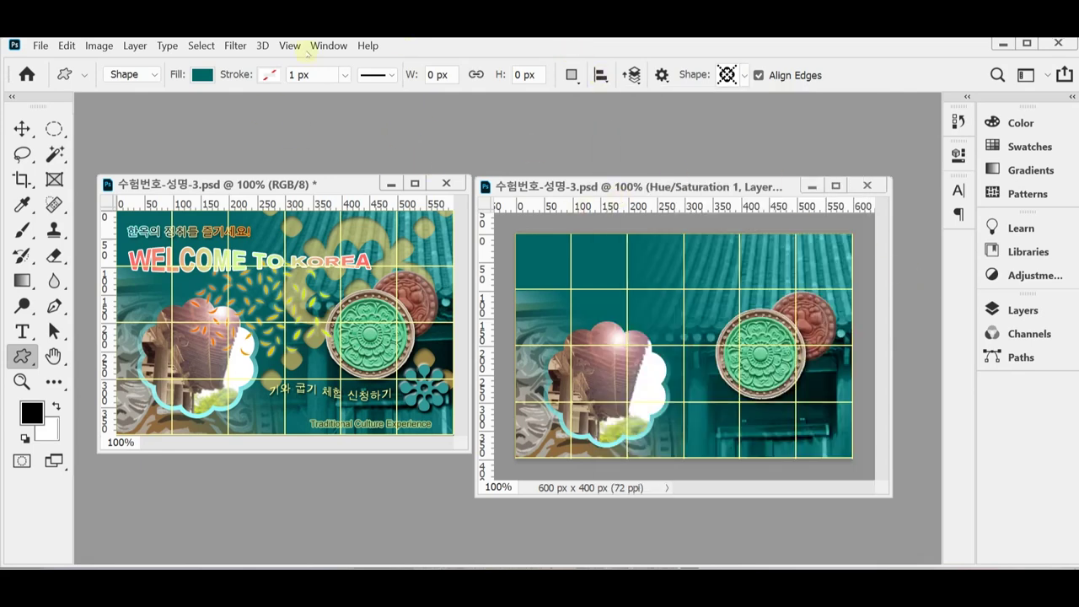
# Set the shape fill to #ffcc66 and draw the ornament about 365 × 365 px over the roof and tiles, slightly past the canvas's upper edge.
pyautogui.click(200, 75)
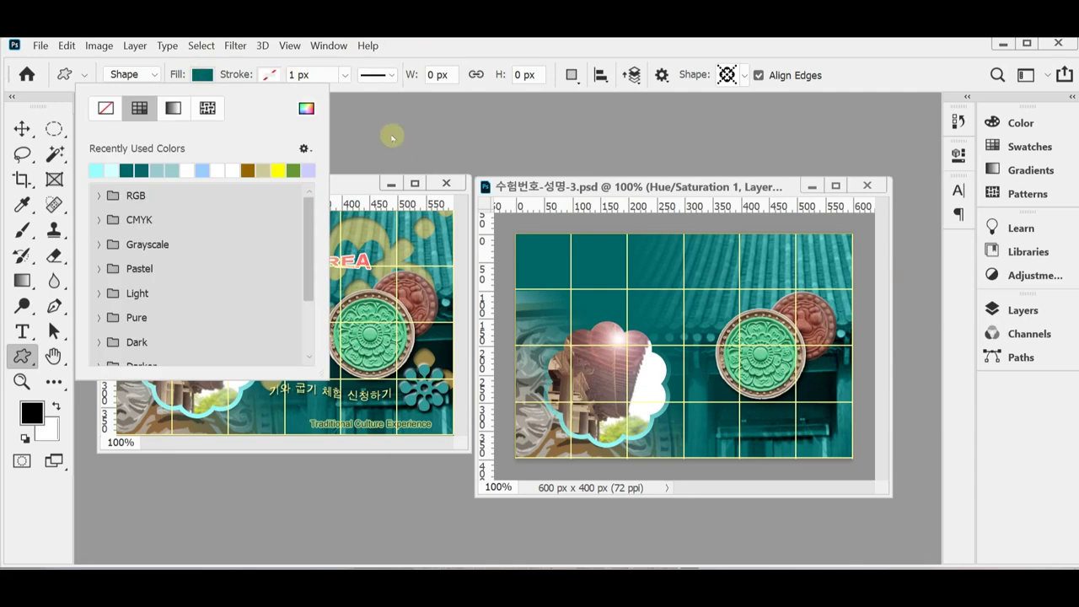
pyautogui.click(306, 108)
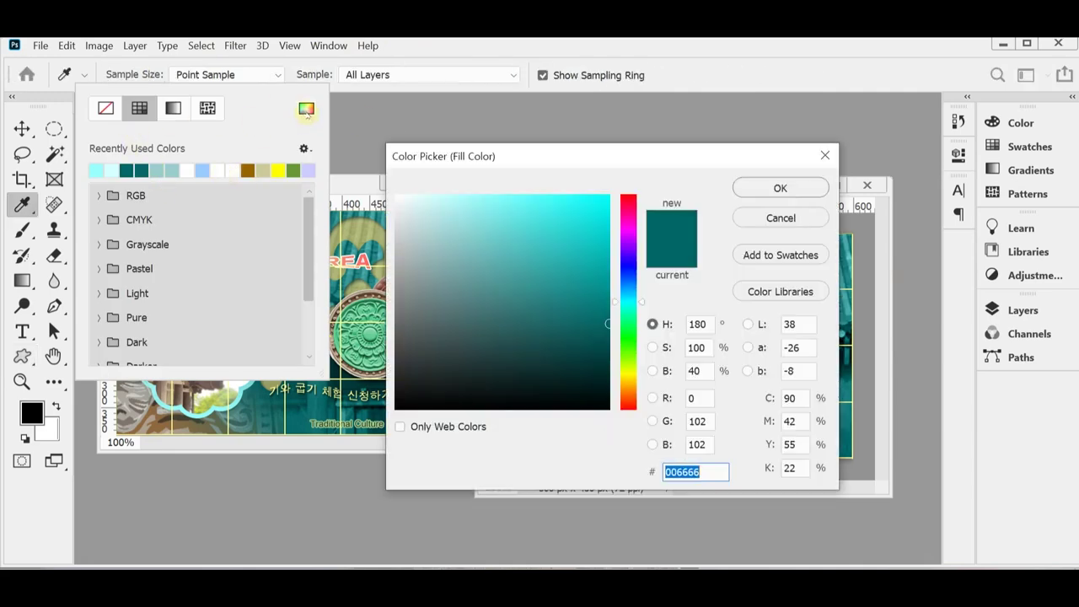
pyautogui.write('fc6')
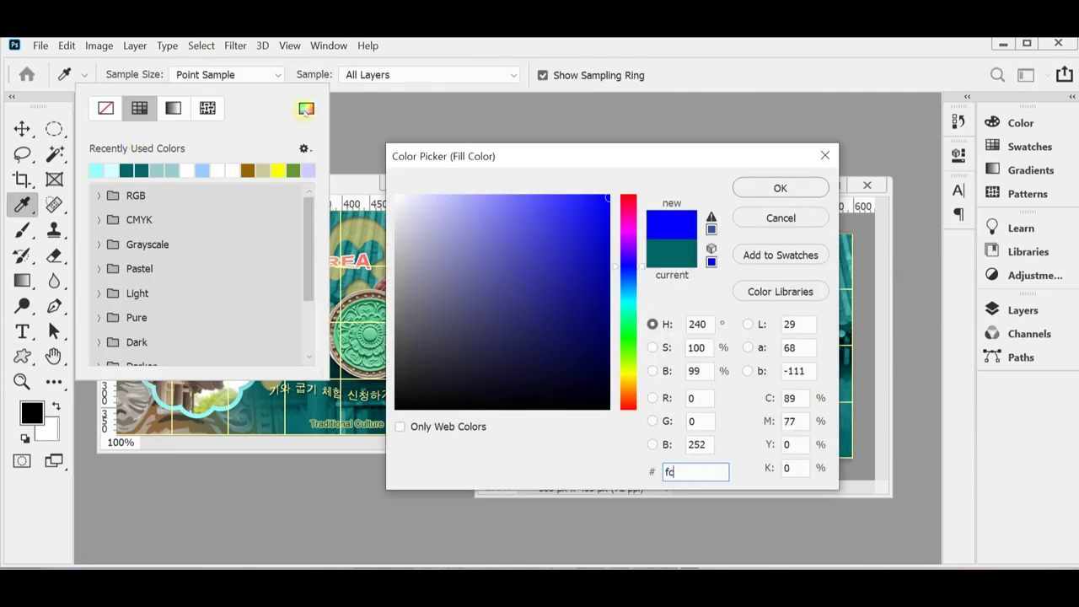
pyautogui.click(767, 188)
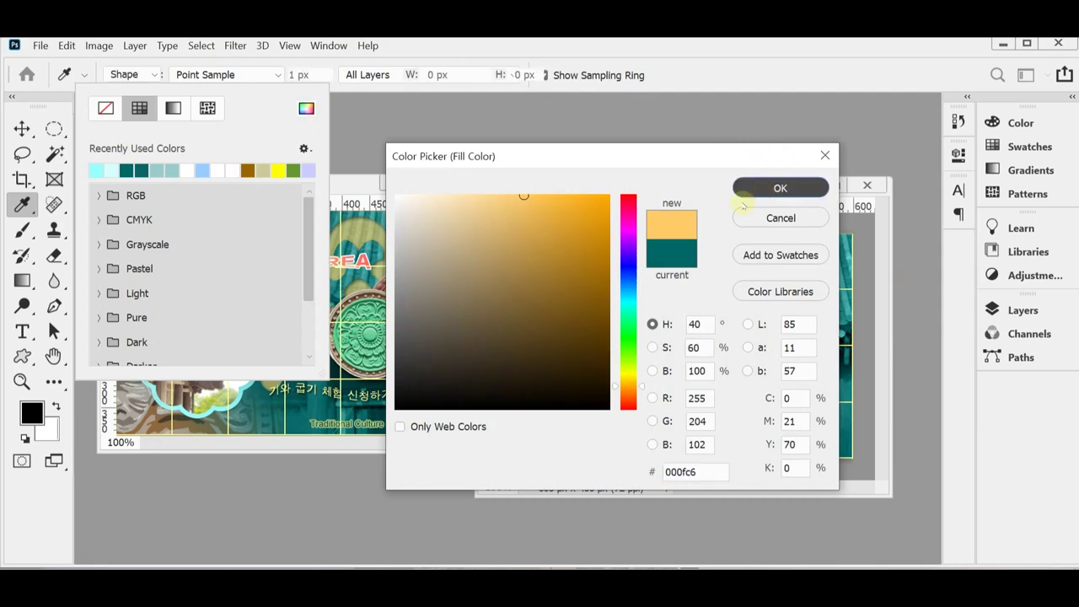
pyautogui.click(422, 46)
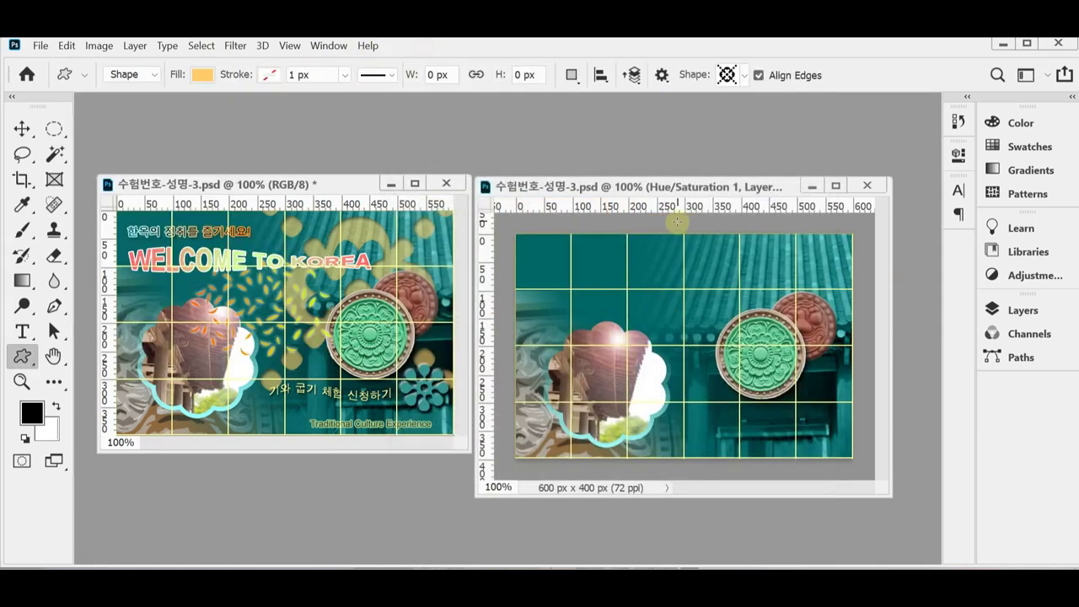
pyautogui.moveTo(654, 221); pyautogui.dragTo(859, 457)
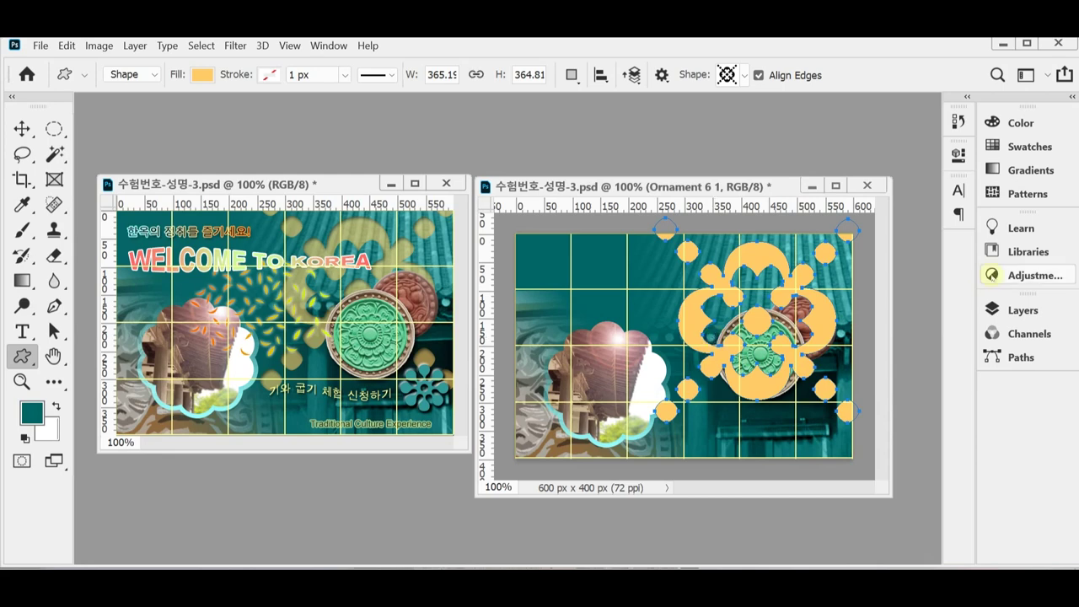
pyautogui.click(1011, 311)
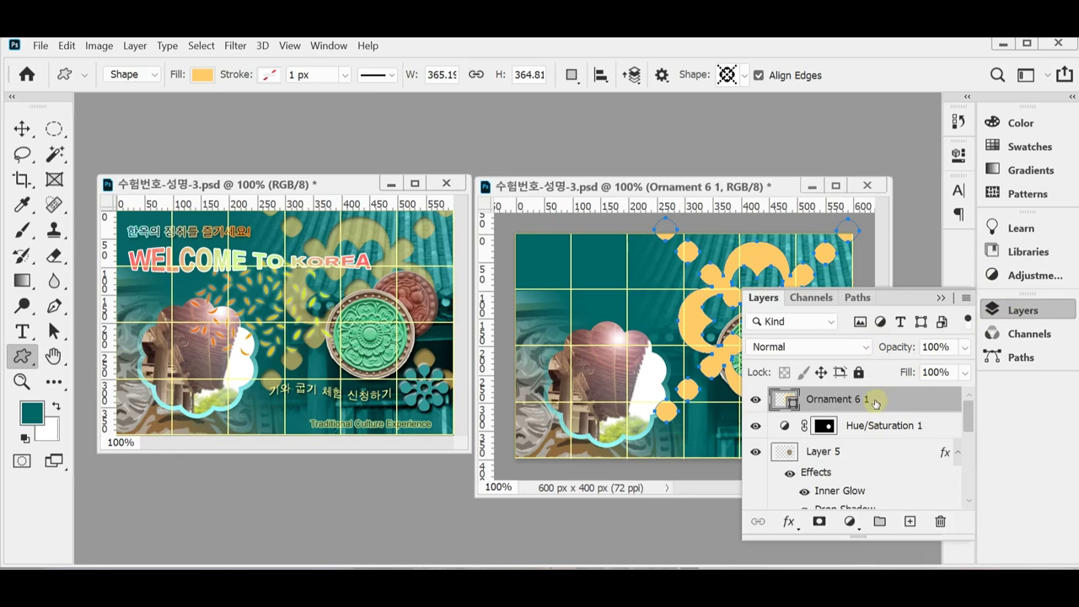
# Move the Ornament 6 1 layer beneath Layer 4 and set its opacity to 60%.
pyautogui.moveTo(877, 403); pyautogui.dragTo(881, 468)
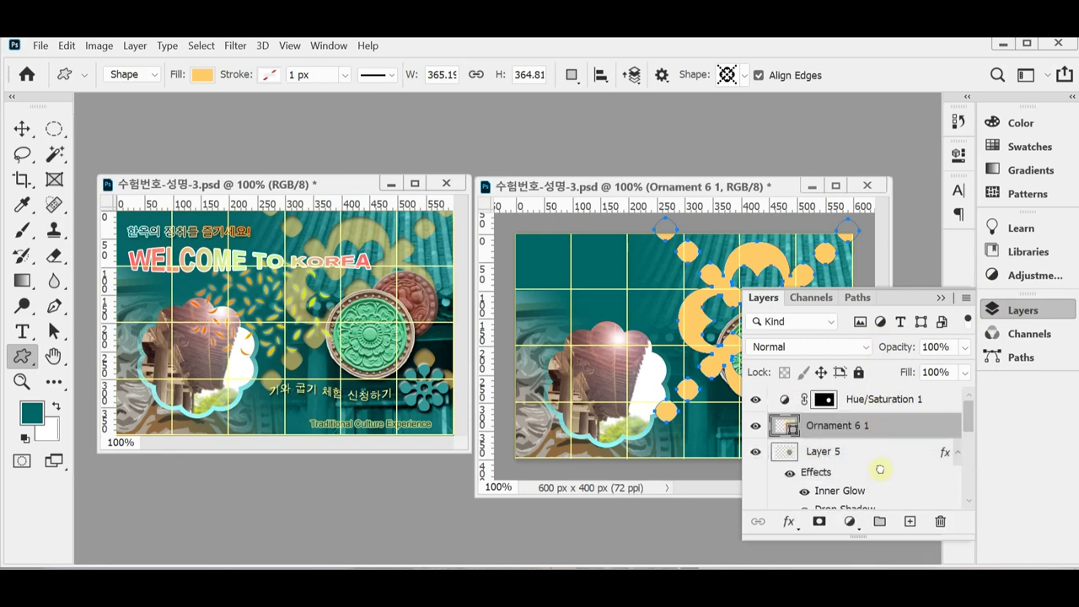
pyautogui.click(995, 314)
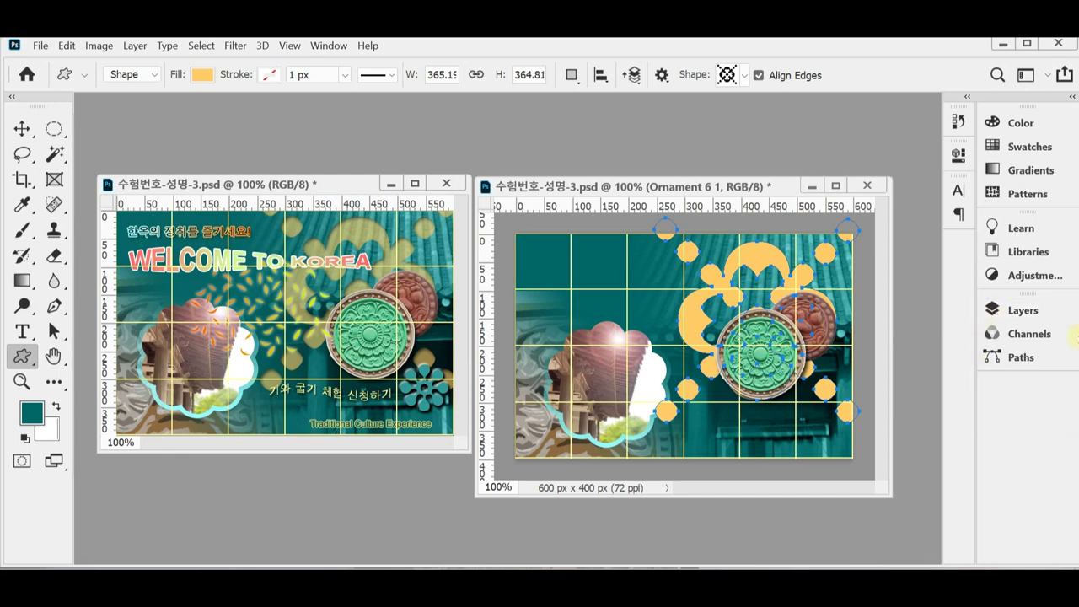
pyautogui.click(1023, 310)
pyautogui.click(936, 347)
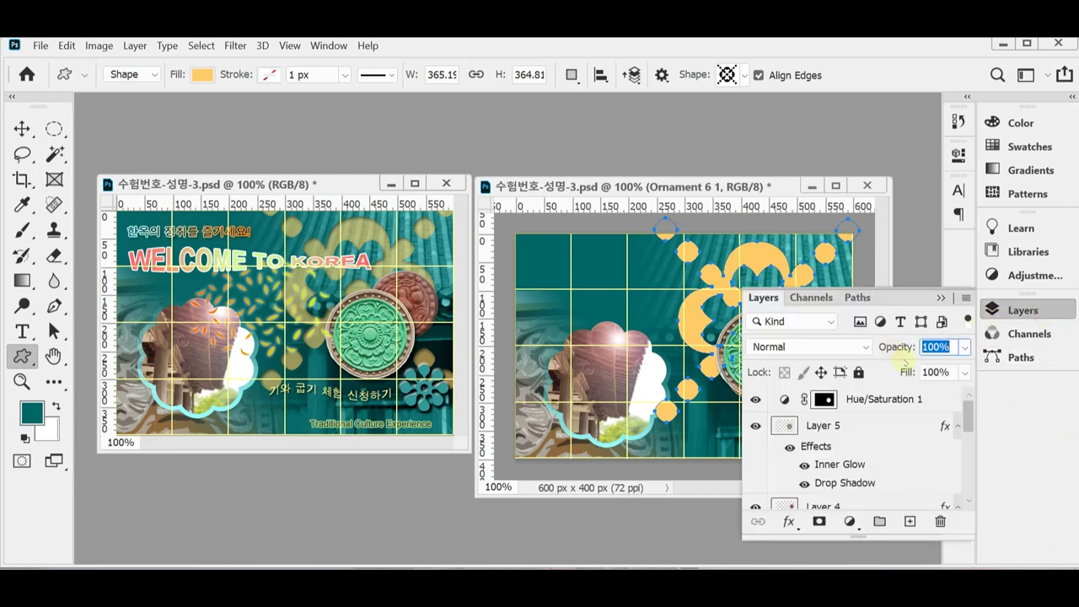
pyautogui.write('60')
pyautogui.press('Return')
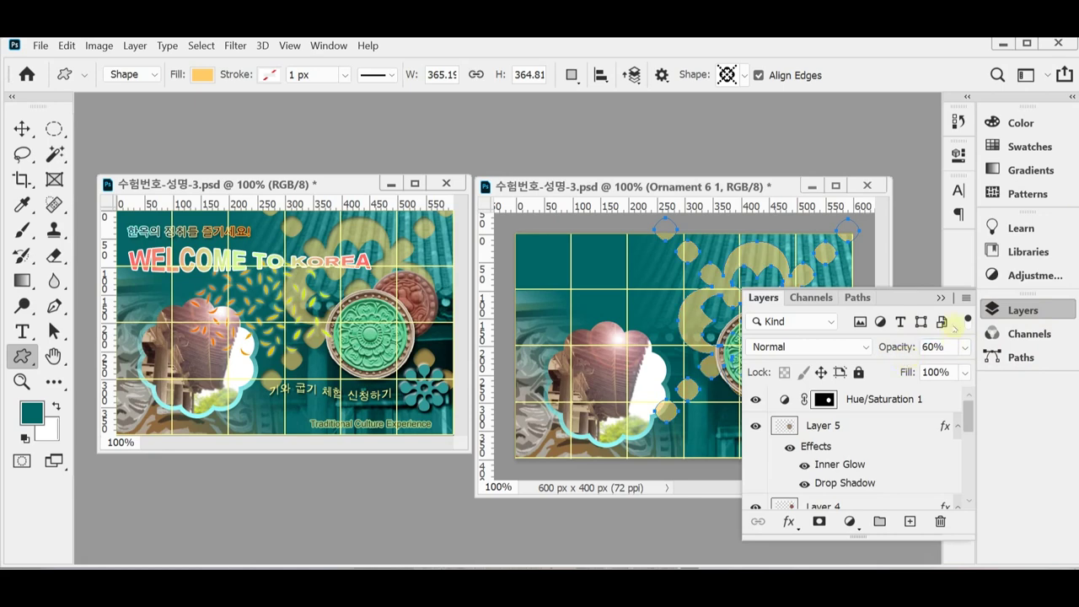
# Apply an Inner Shadow with 3 px distance and 7 px size to the large ornament shape.
pyautogui.click(786, 522)
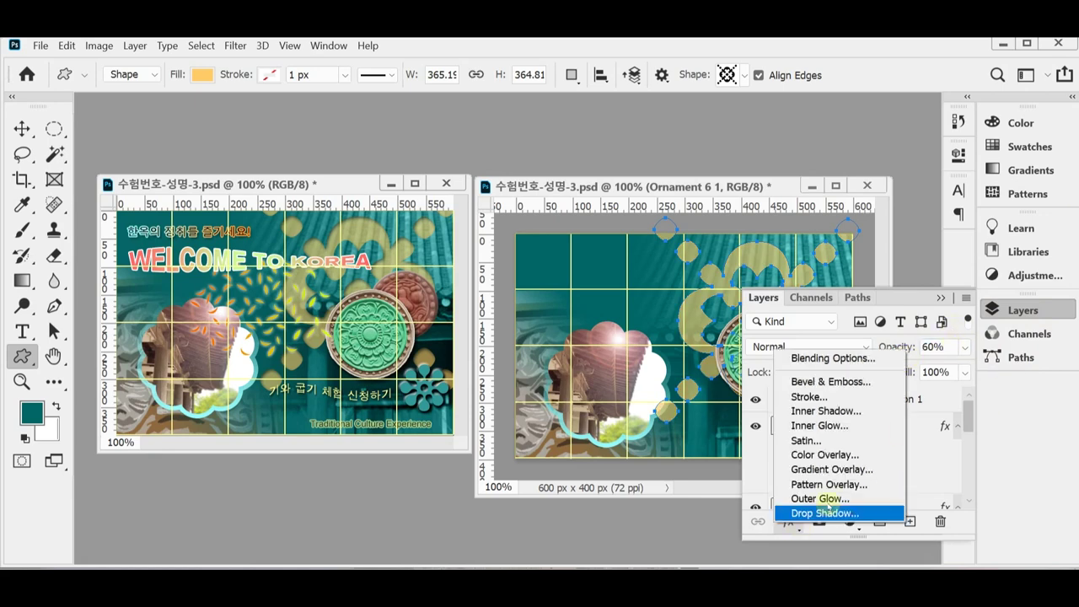
pyautogui.click(860, 411)
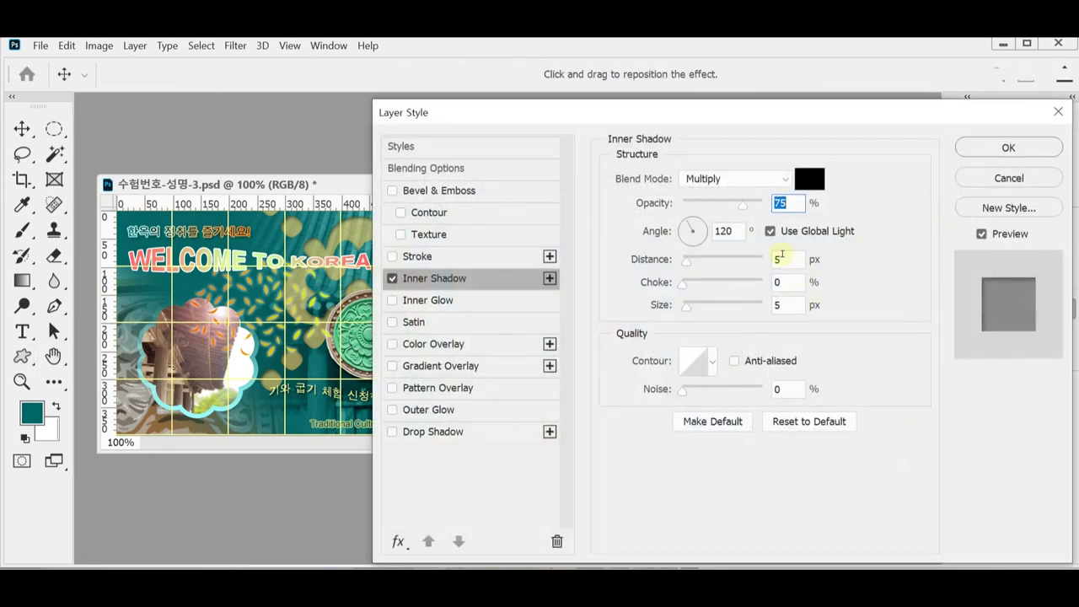
pyautogui.doubleClick(777, 259)
pyautogui.write('3')
pyautogui.doubleClick(776, 305)
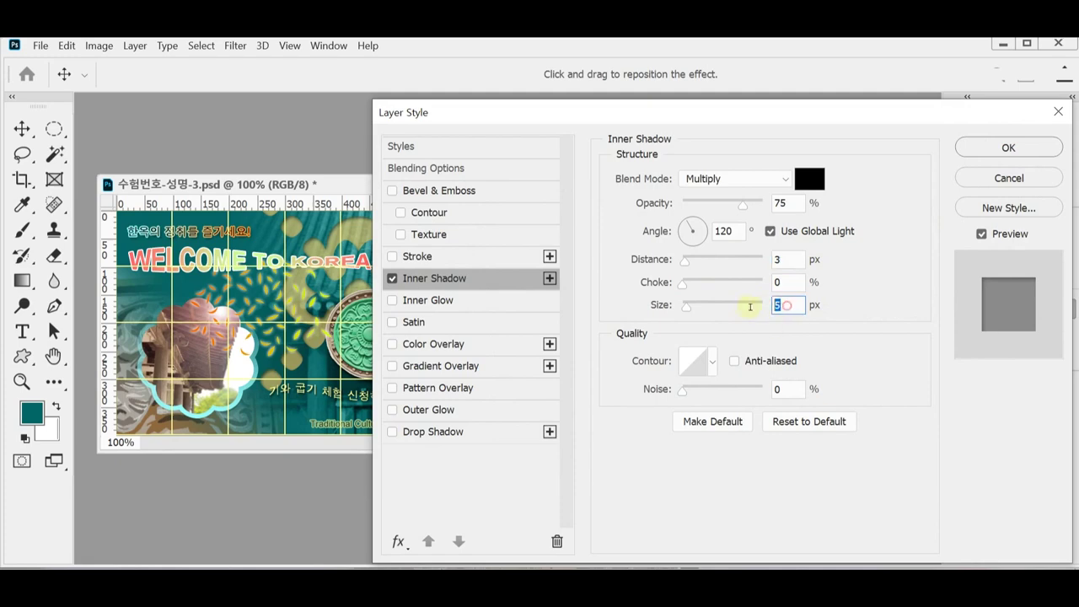
pyautogui.write('7')
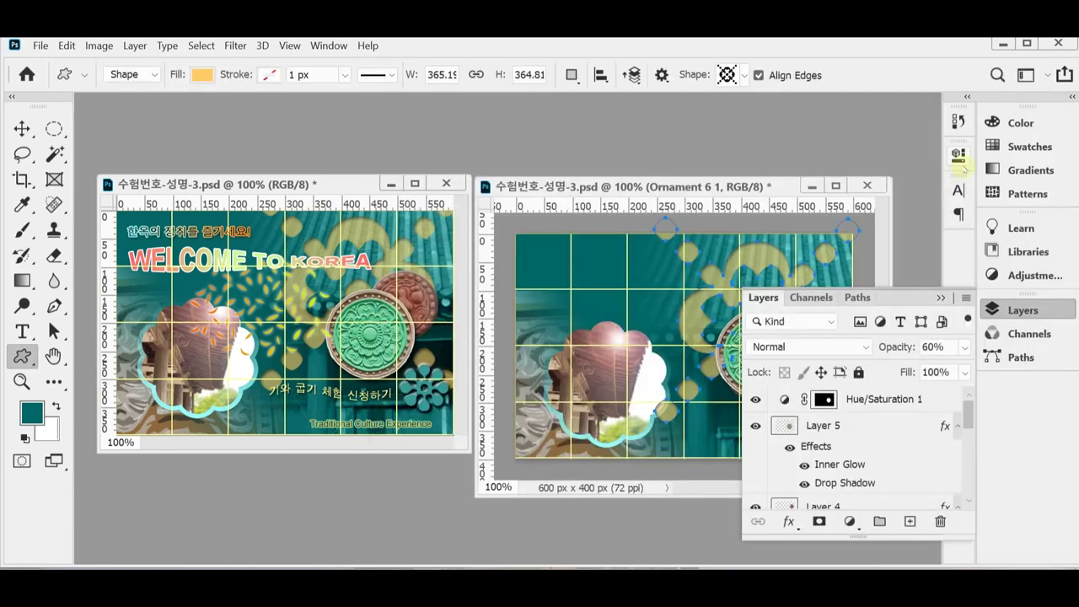
pyautogui.click(1023, 310)
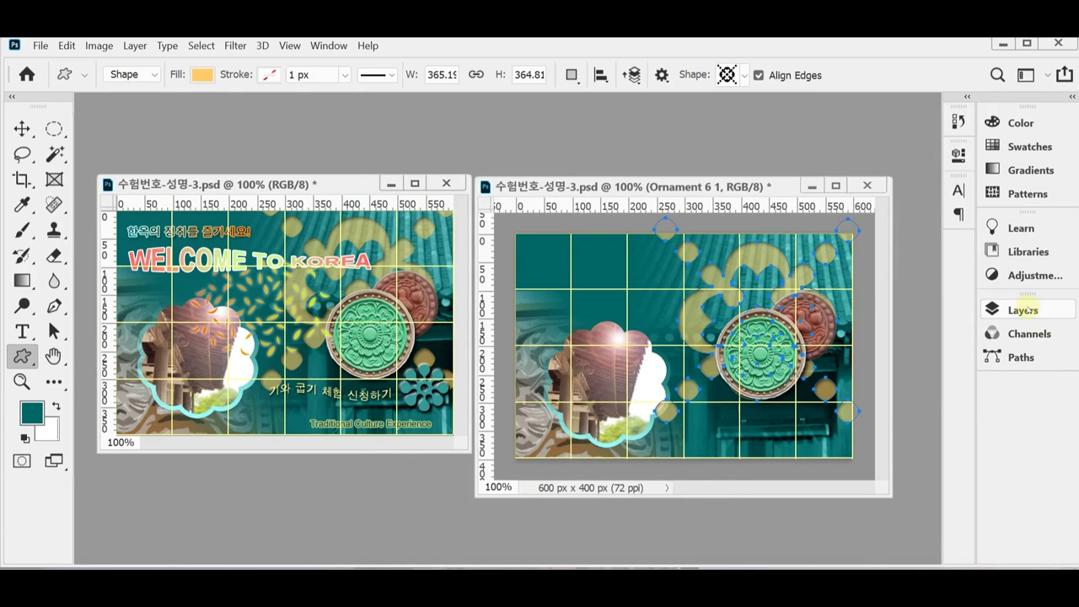
pyautogui.press('Return')
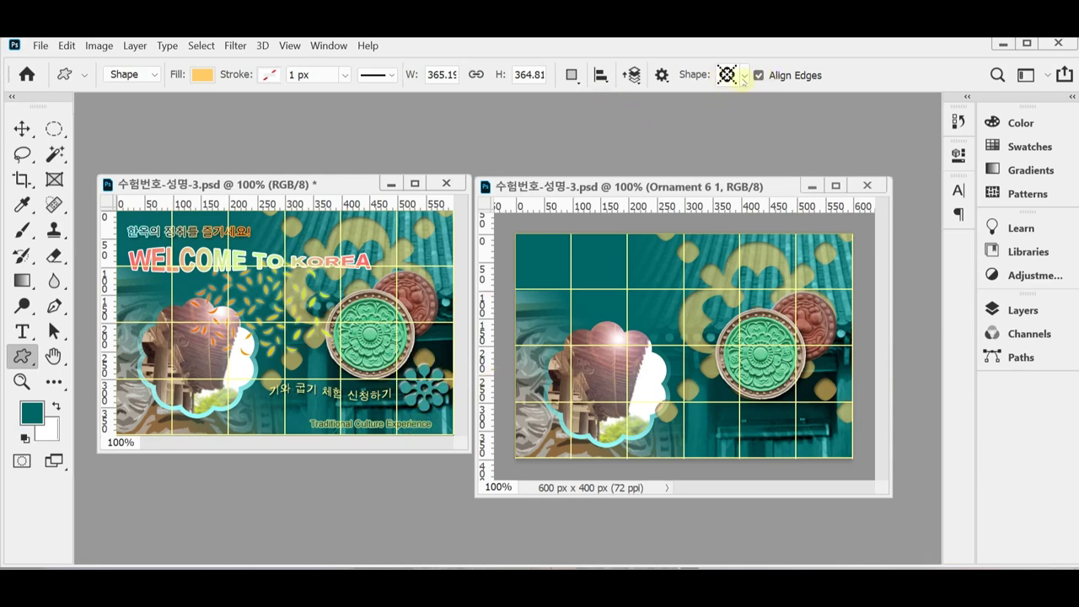
# Draw the Floral Ornament 4 custom shape, about 93 × 90 px, in the lower-right area of the working image and adjust its position.
pyautogui.click(743, 75)
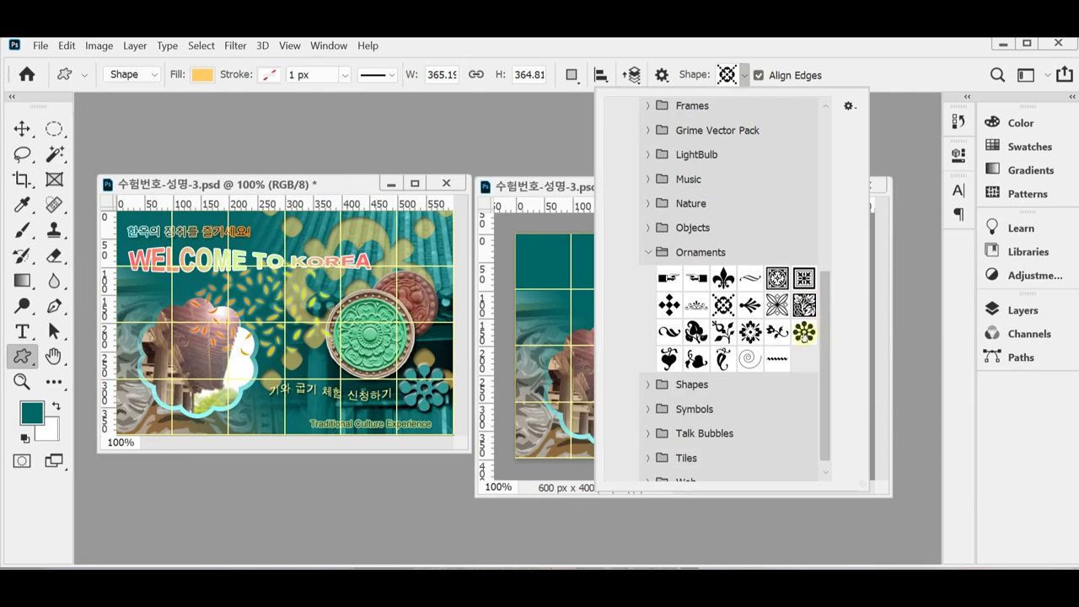
pyautogui.click(804, 332)
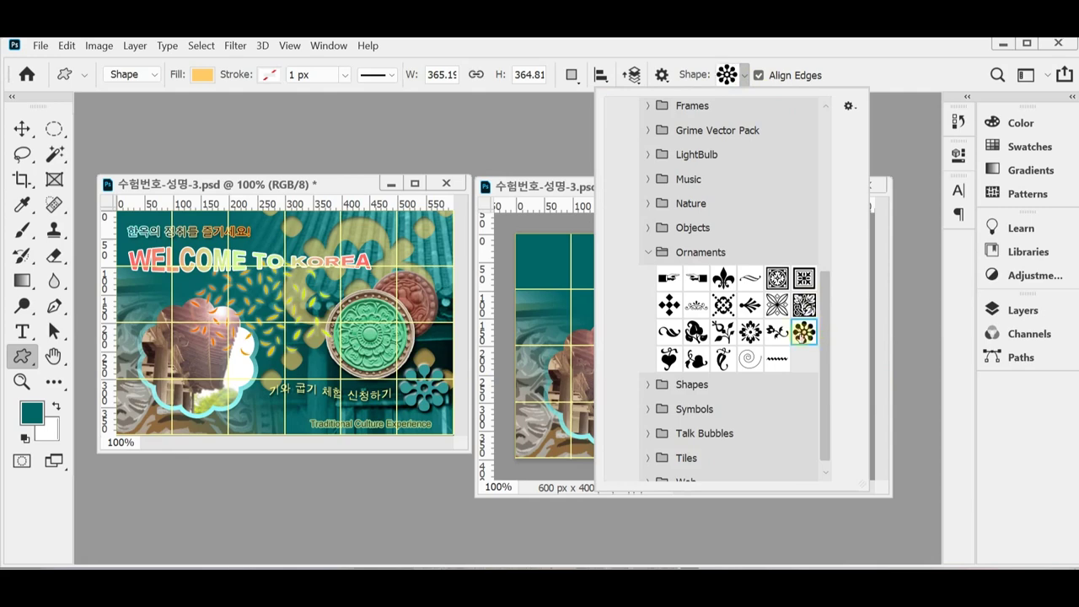
pyautogui.press('Return')
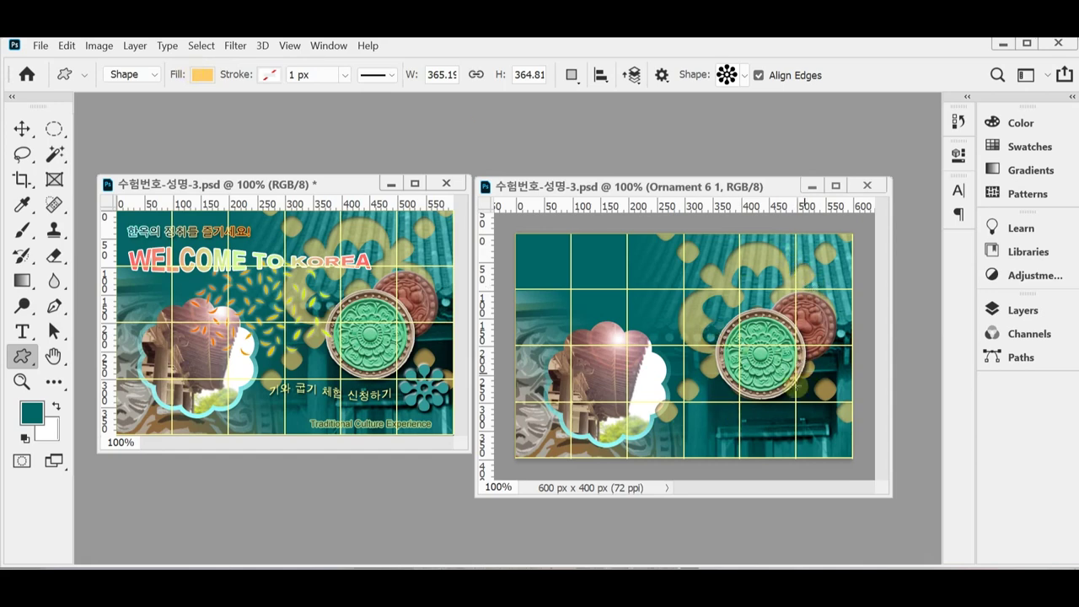
pyautogui.moveTo(779, 389); pyautogui.dragTo(832, 415)
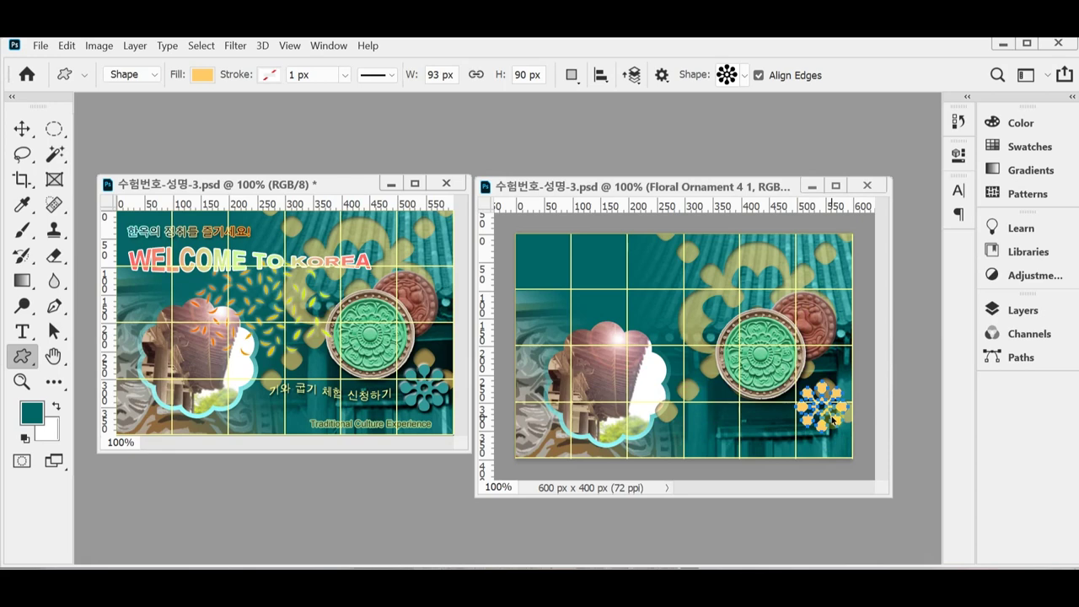
pyautogui.moveTo(833, 419)
pyautogui.mouseDown()
pyautogui.moveTo(854, 390)
pyautogui.moveTo(847, 433)
pyautogui.mouseUp()
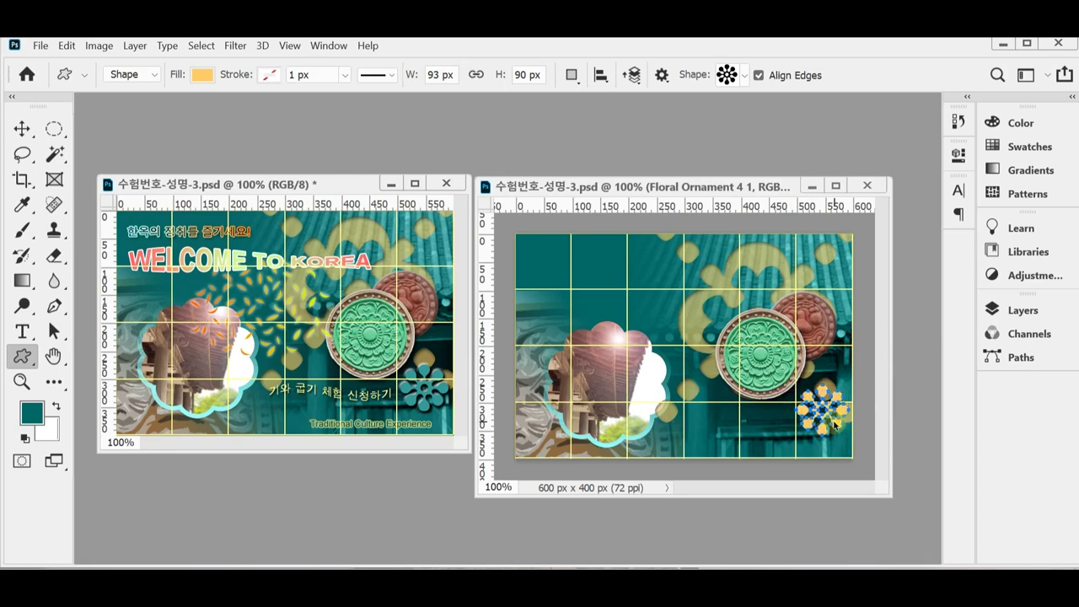
# Set the fill colour of the Floral Ornament 4 1 shape layer to #339999.
pyautogui.click(995, 309)
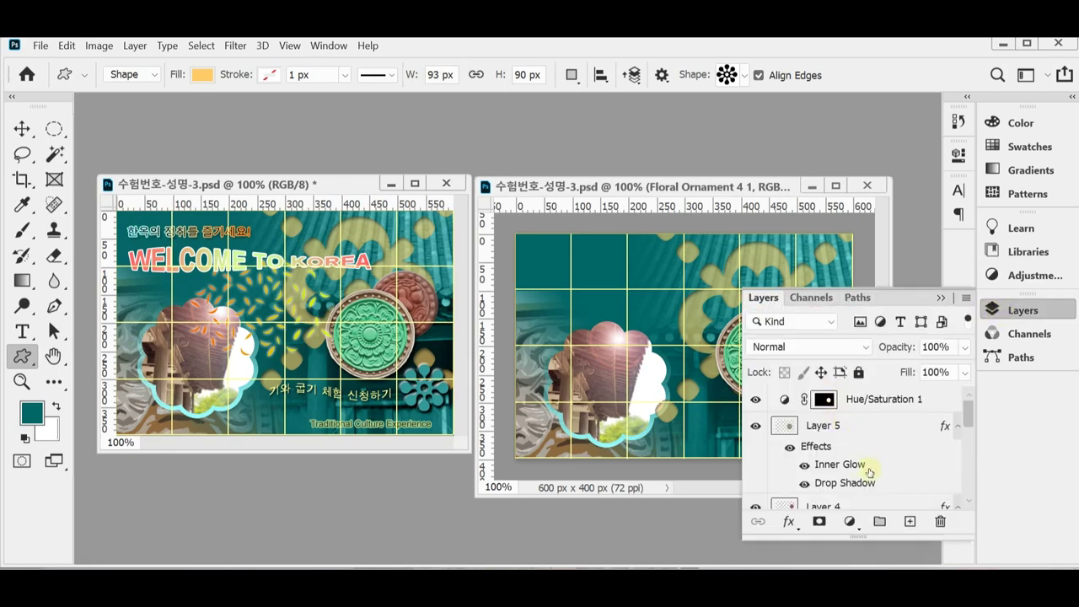
pyautogui.scroll(-1, 873, 451)
pyautogui.scroll(-1, 873, 451)
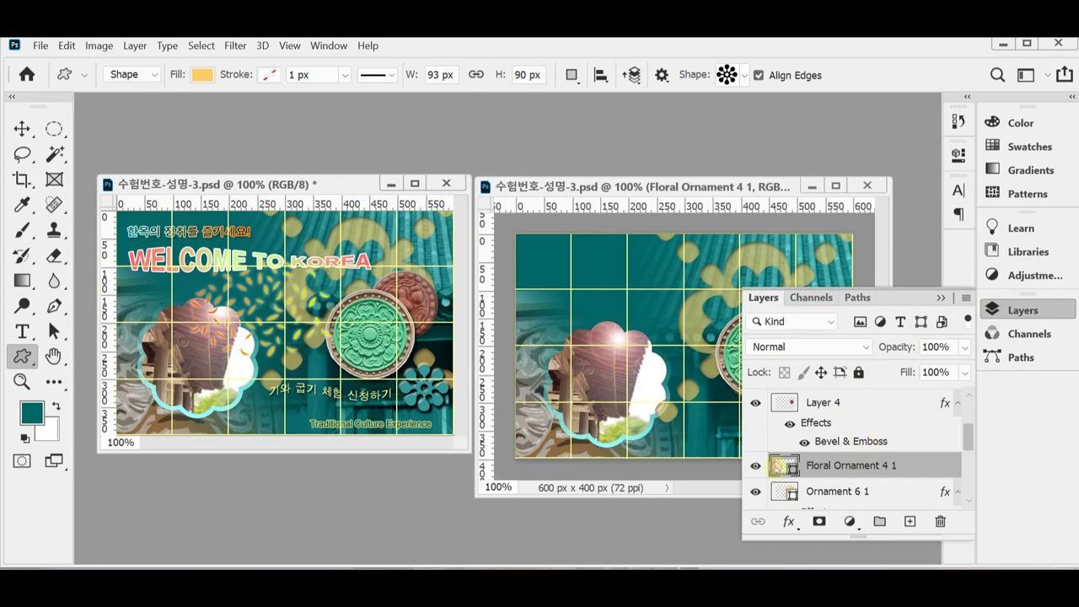
pyautogui.doubleClick(775, 465)
pyautogui.write('39999')
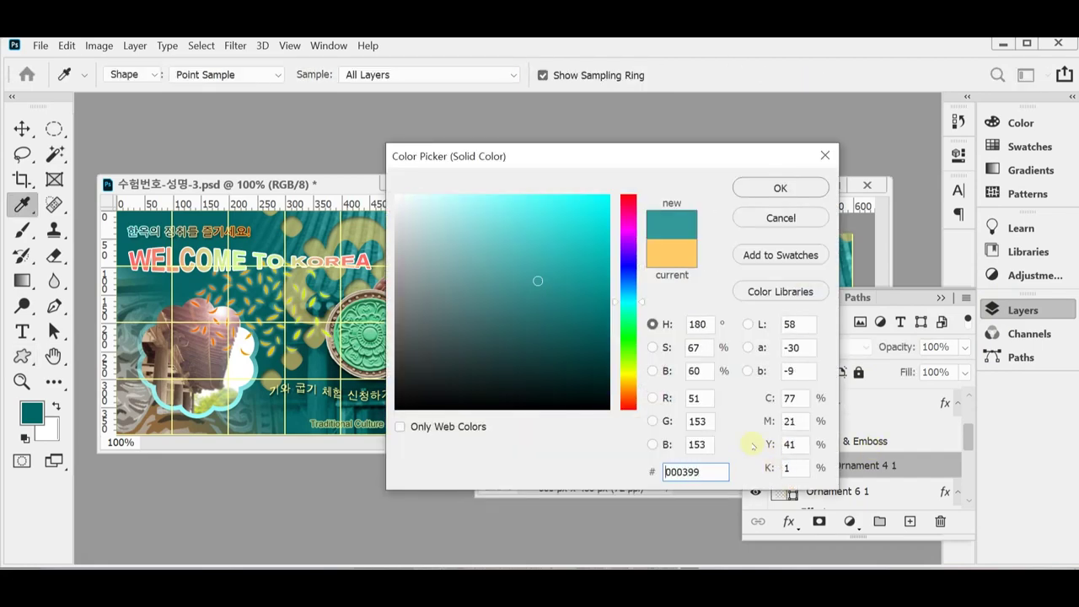
pyautogui.press('Return')
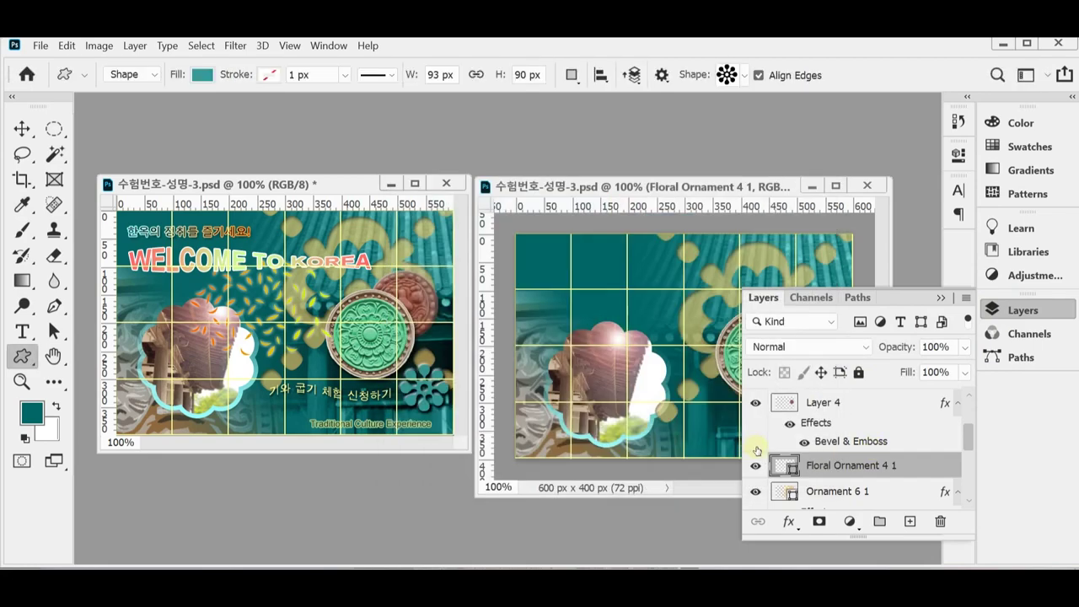
pyautogui.doubleClick(782, 466)
pyautogui.write('399')
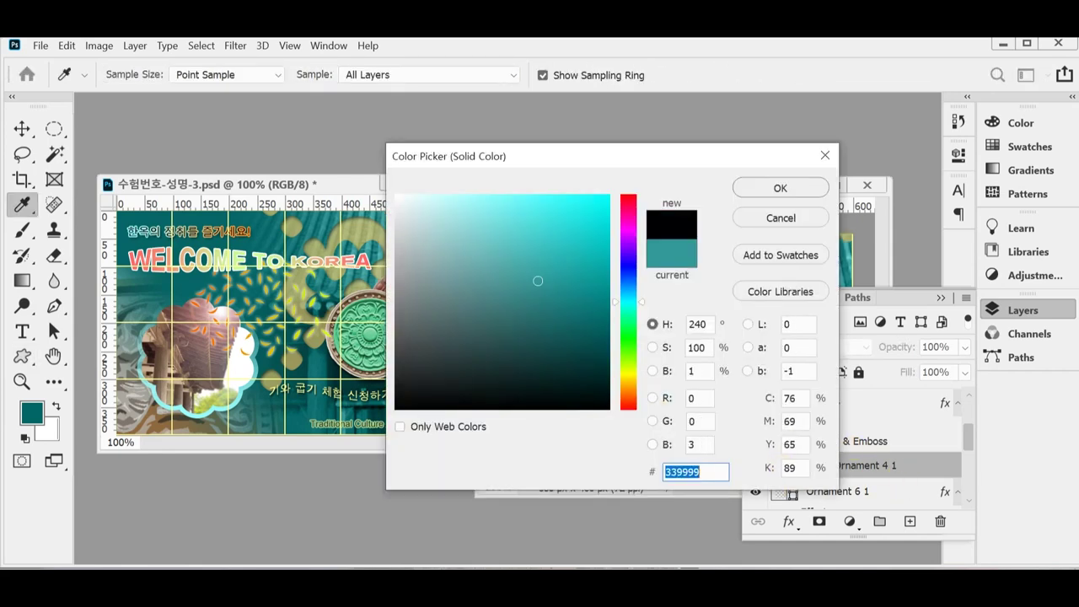
pyautogui.press('Return')
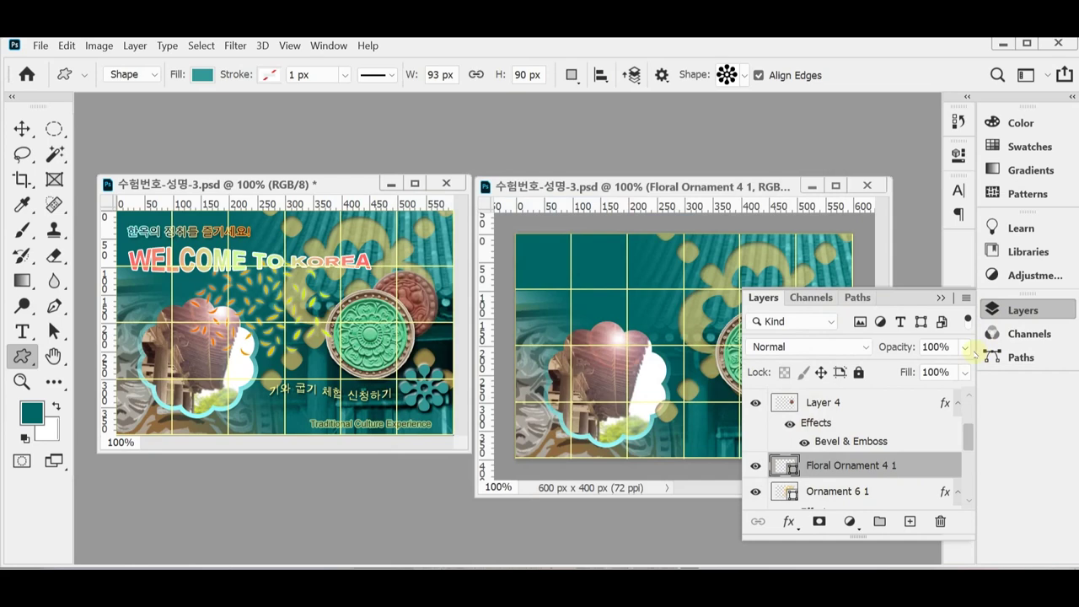
# Apply Bevel & Emboss and a Drop Shadow with 5 px distance and 5 px size to the floral ornament.
pyautogui.click(789, 521)
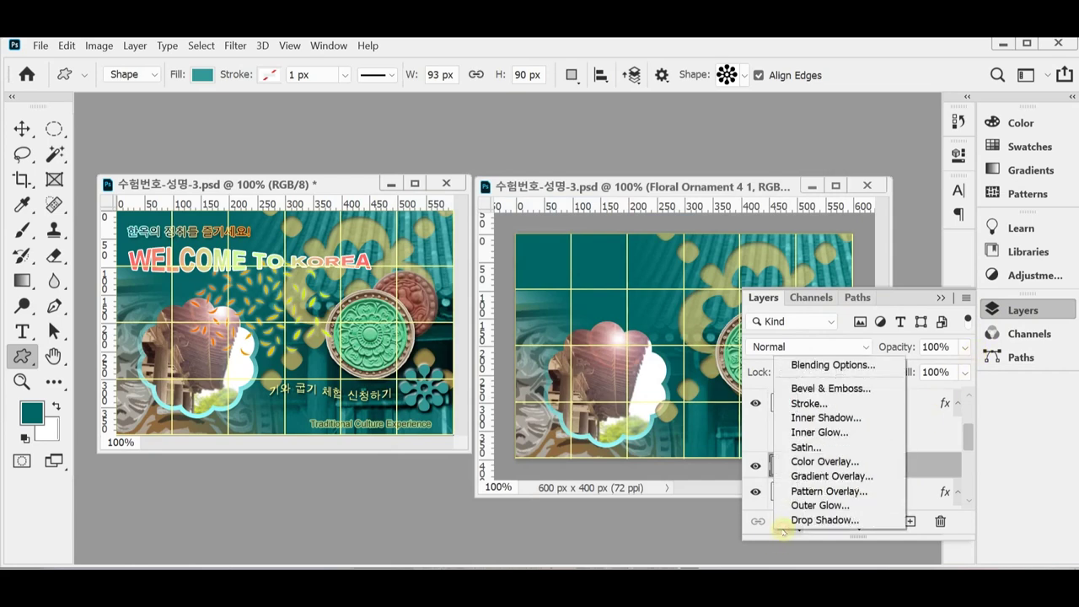
pyautogui.click(857, 390)
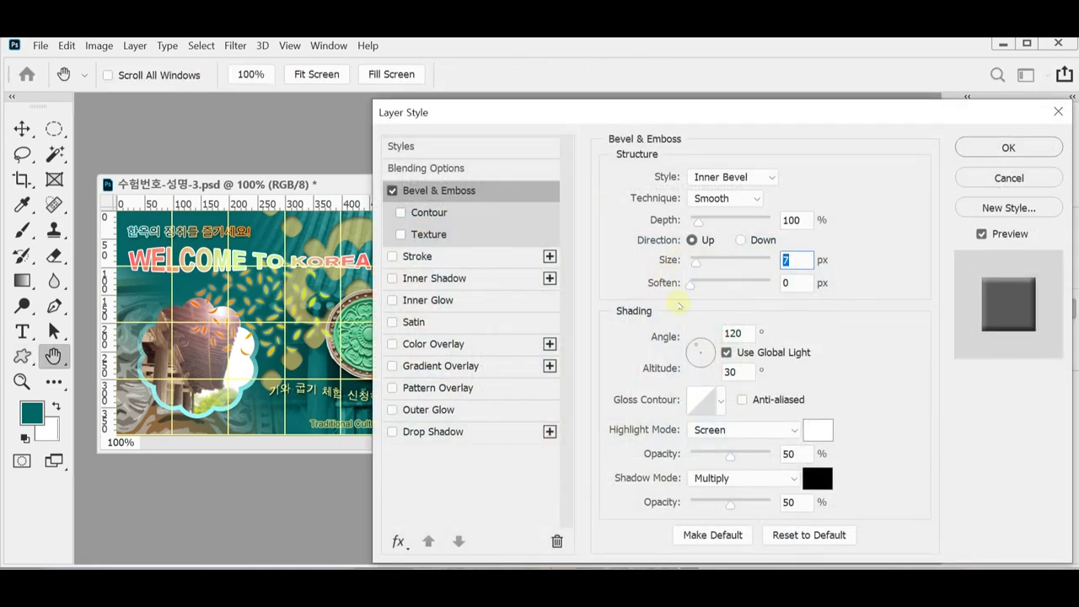
pyautogui.click(434, 432)
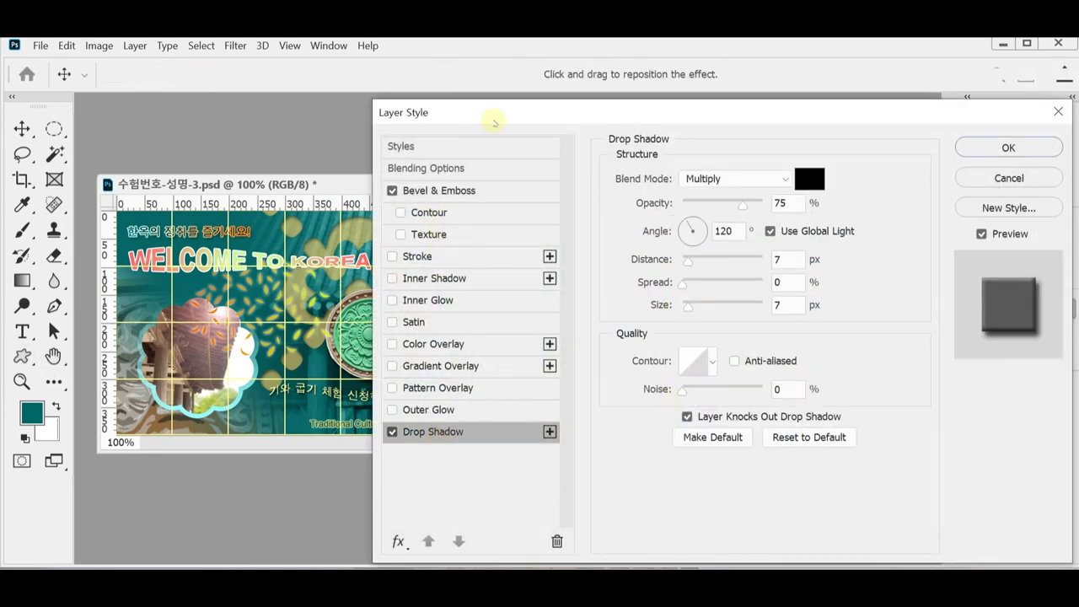
pyautogui.moveTo(495, 123); pyautogui.dragTo(538, 90)
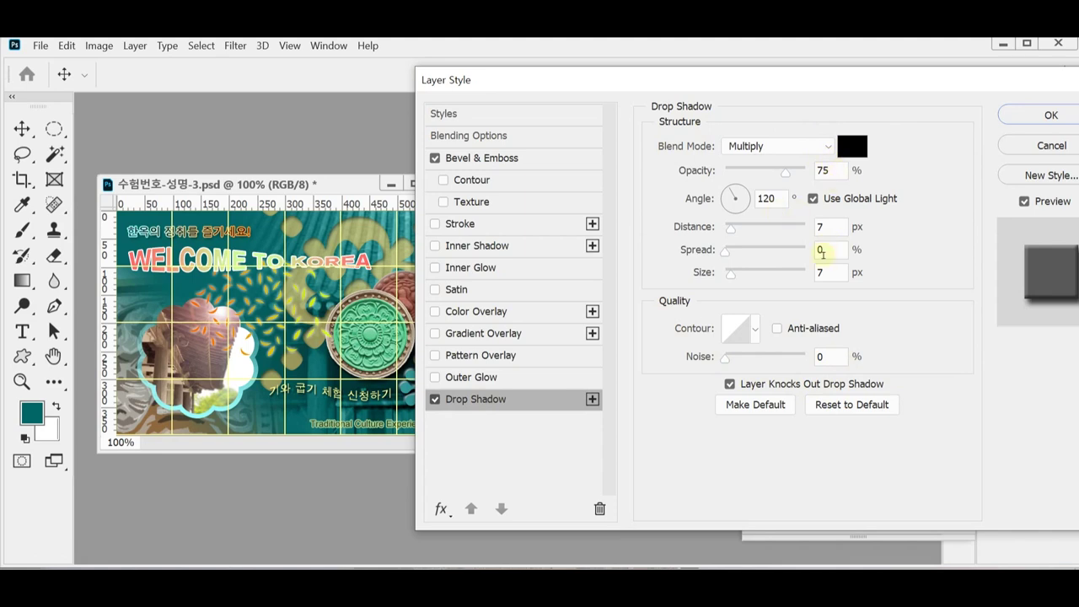
pyautogui.doubleClick(826, 226)
pyautogui.write('5')
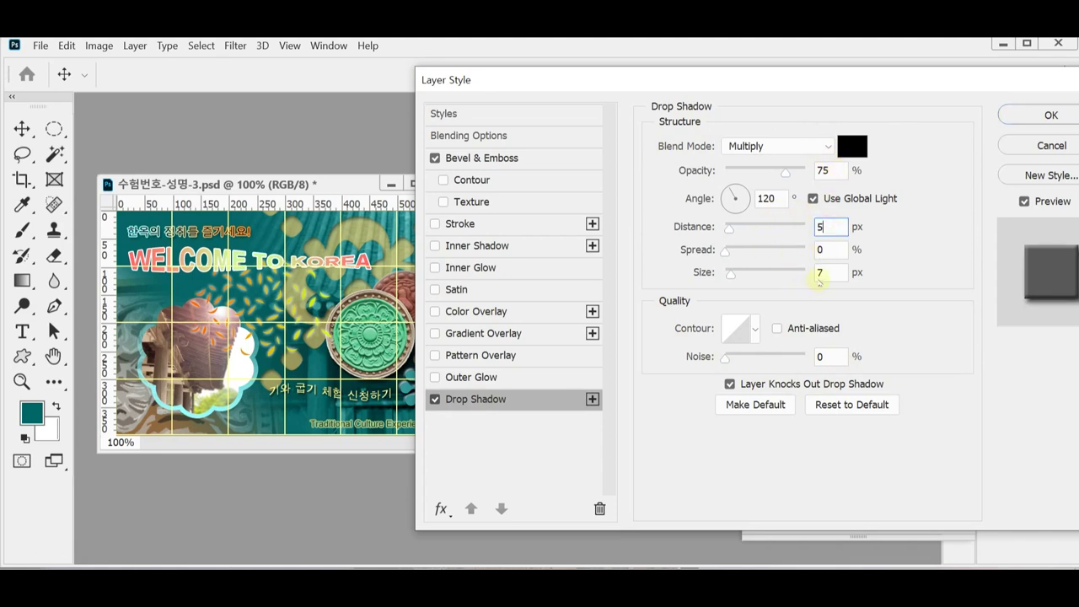
pyautogui.doubleClick(822, 272)
pyautogui.write('5')
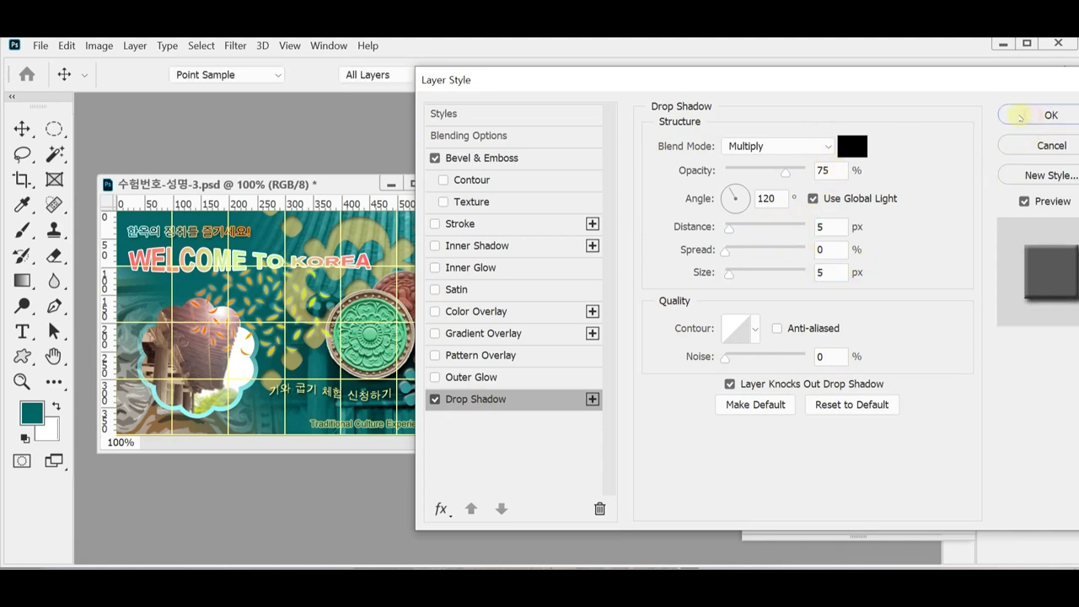
pyautogui.click(1047, 114)
pyautogui.click(1022, 309)
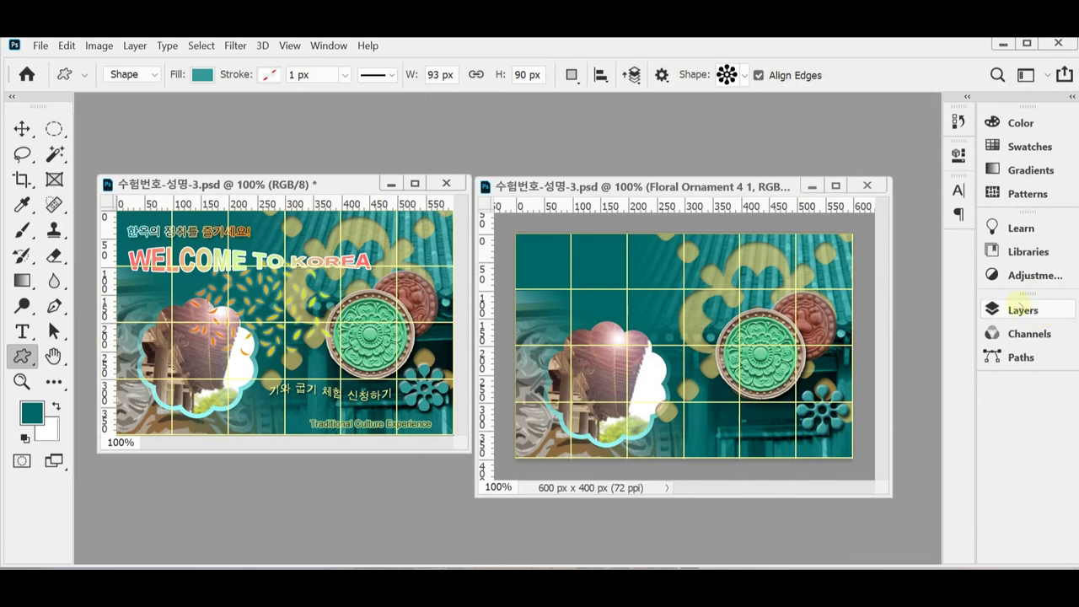
pyautogui.click(1021, 310)
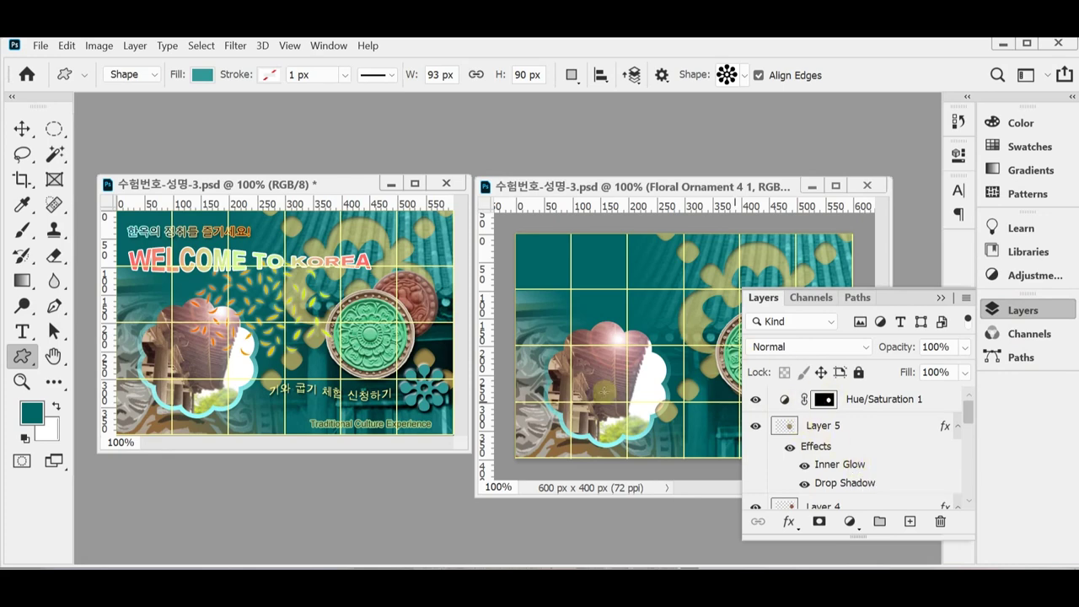
pyautogui.click(582, 362)
pyautogui.click(585, 217)
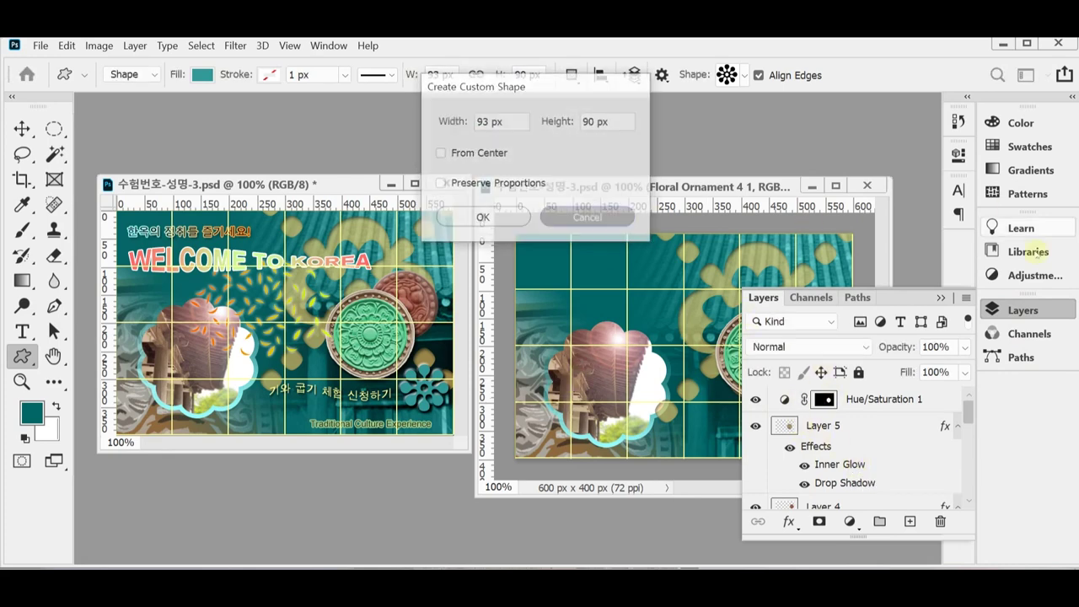
pyautogui.click(1012, 308)
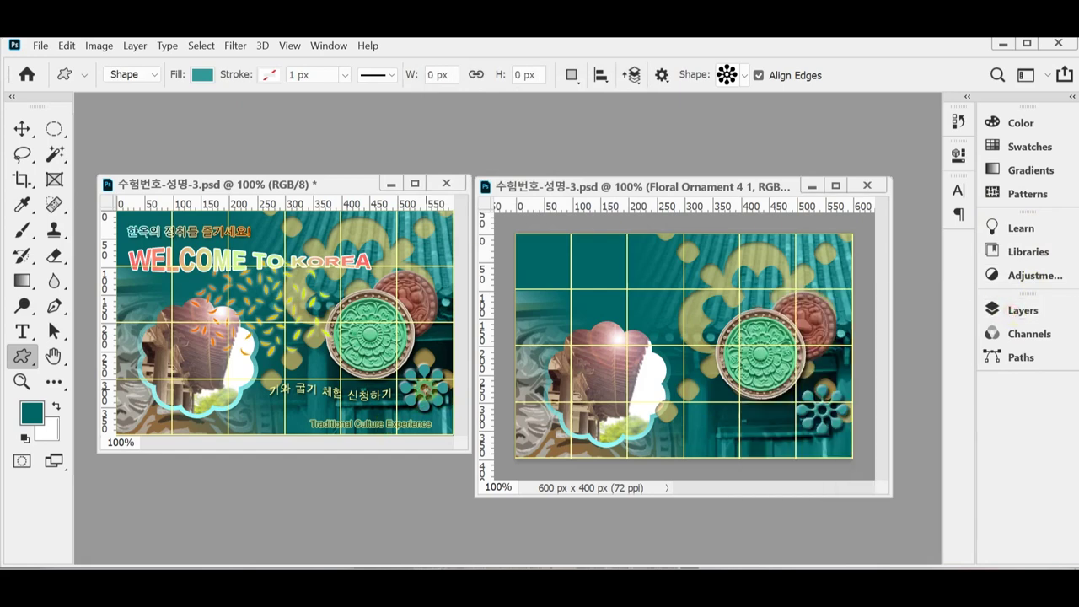
pyautogui.click(422, 392)
pyautogui.click(588, 217)
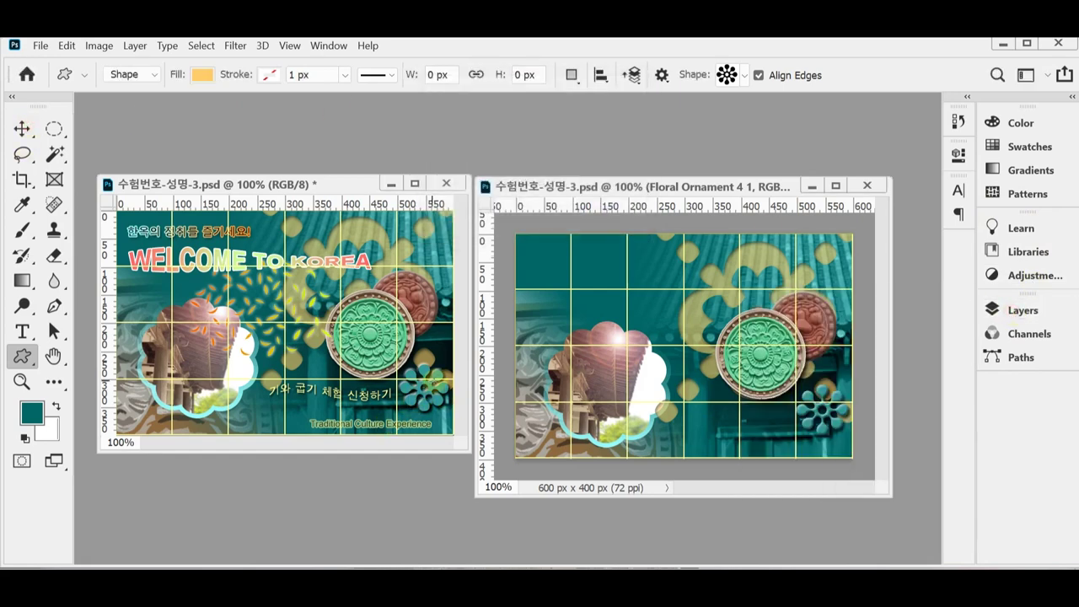
# Select the floral ornament in the finished reference document with the Move tool and examine its layer order and effects.
pyautogui.click(22, 129)
pyautogui.click(417, 403)
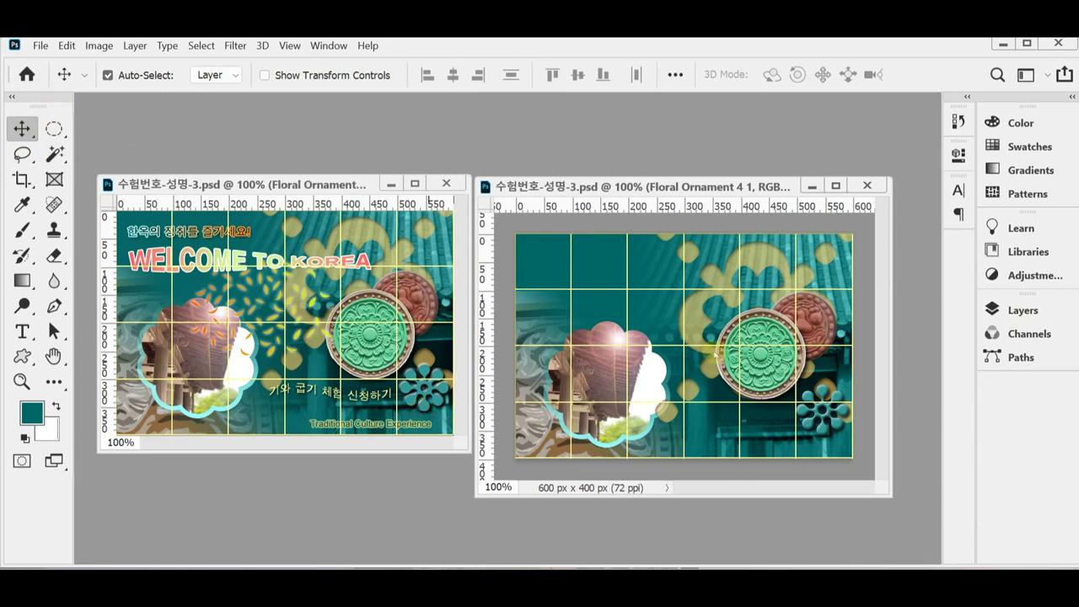
pyautogui.click(1021, 312)
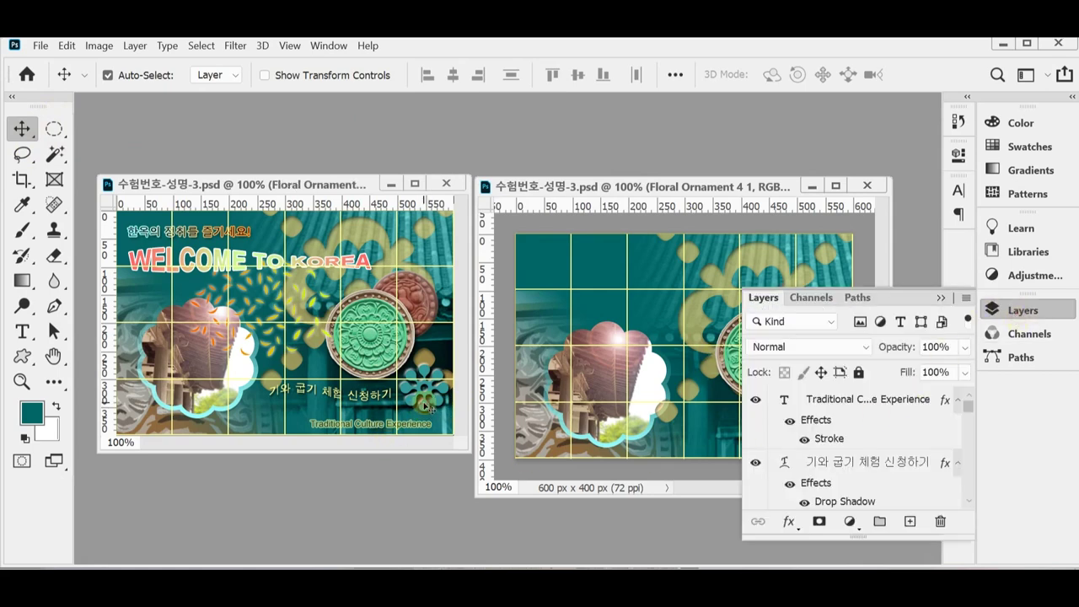
pyautogui.scroll(-10, 808, 428)
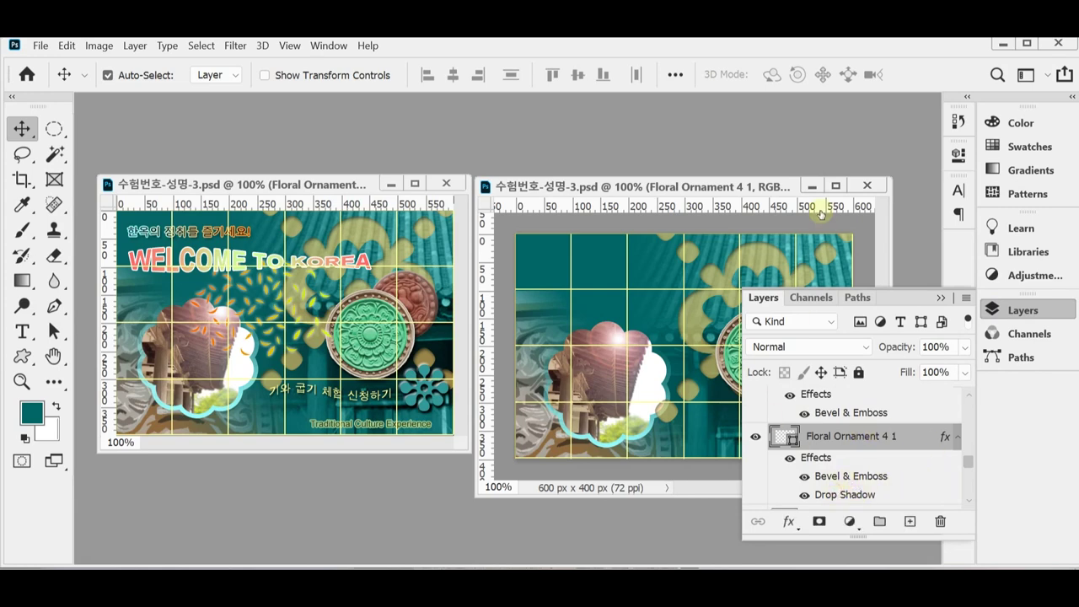
# Examine the Drop Shadow and Bevel & Emboss settings of the floral ornament in the finished reference document.
pyautogui.doubleClick(845, 495)
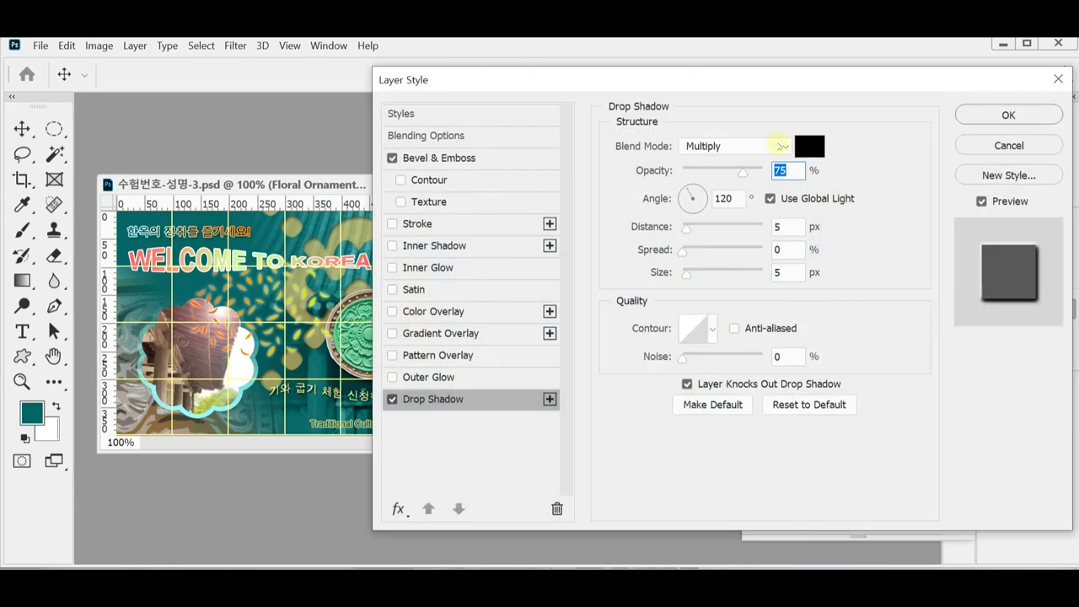
pyautogui.click(434, 160)
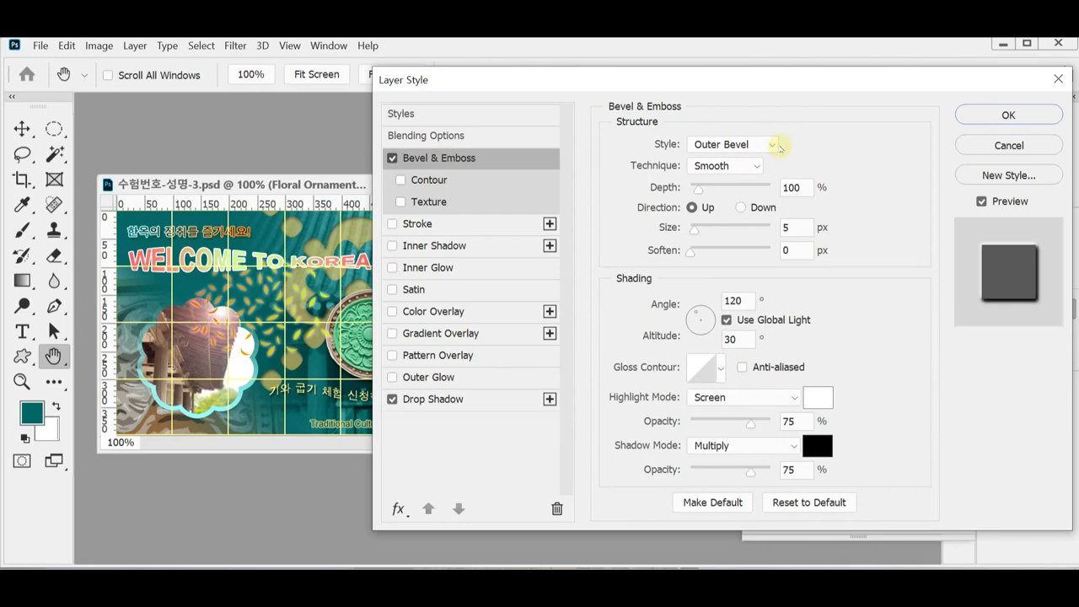
pyautogui.moveTo(711, 79); pyautogui.dragTo(771, 96)
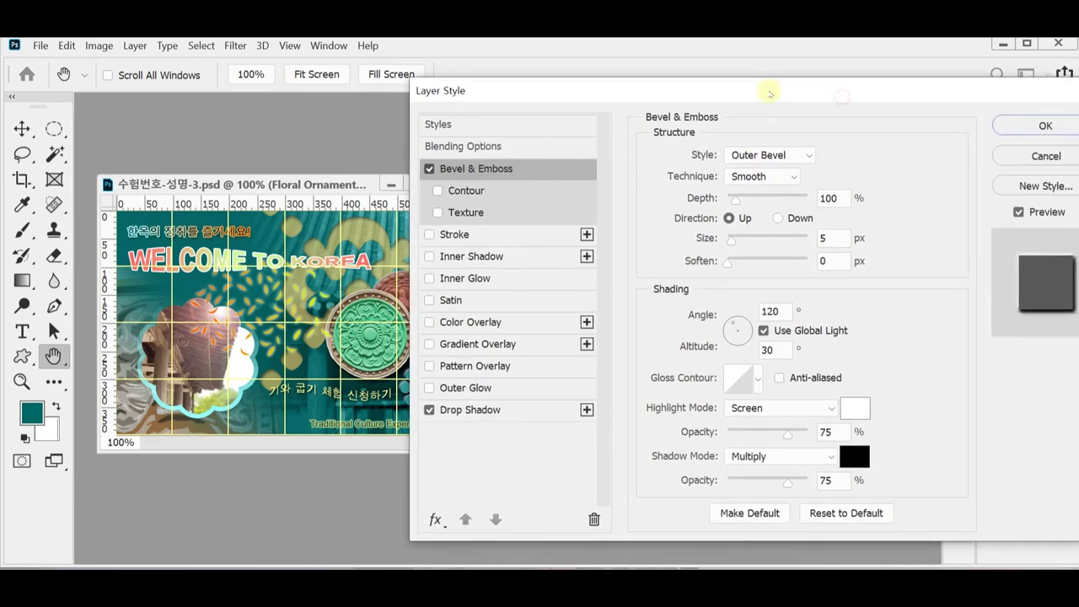
pyautogui.click(1045, 156)
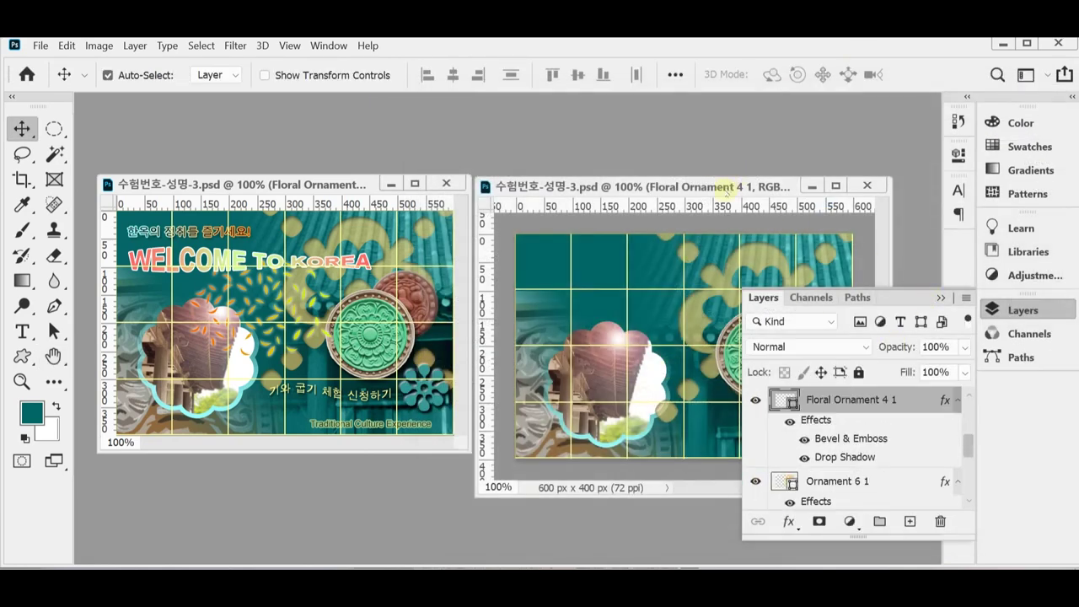
# Change the Bevel & Emboss style of the working document's floral ornament to Outer Bevel.
pyautogui.moveTo(727, 190); pyautogui.dragTo(586, 160)
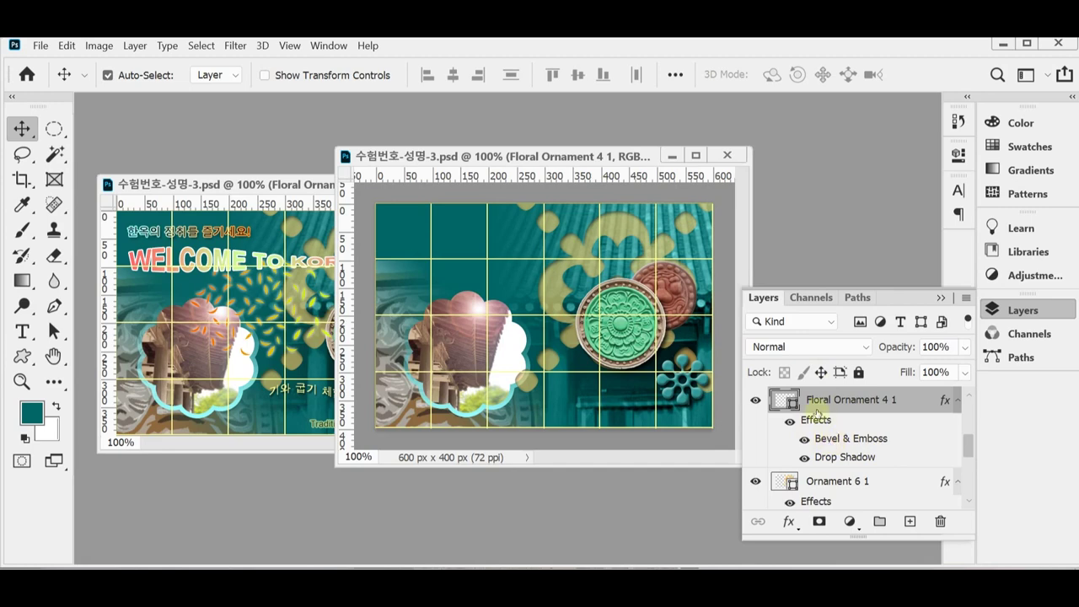
pyautogui.doubleClick(750, 392)
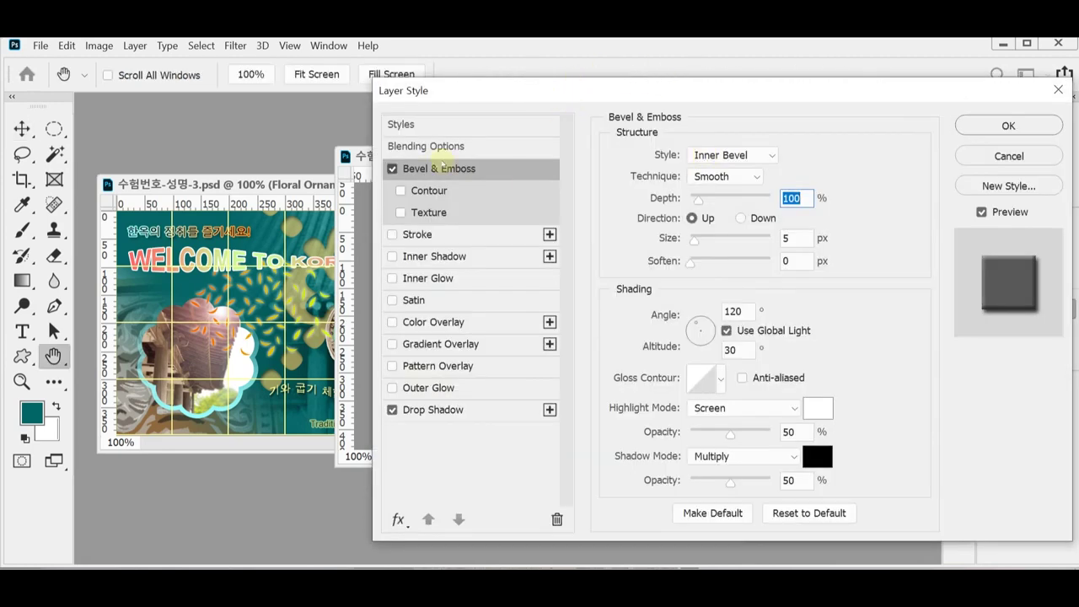
pyautogui.click(730, 155)
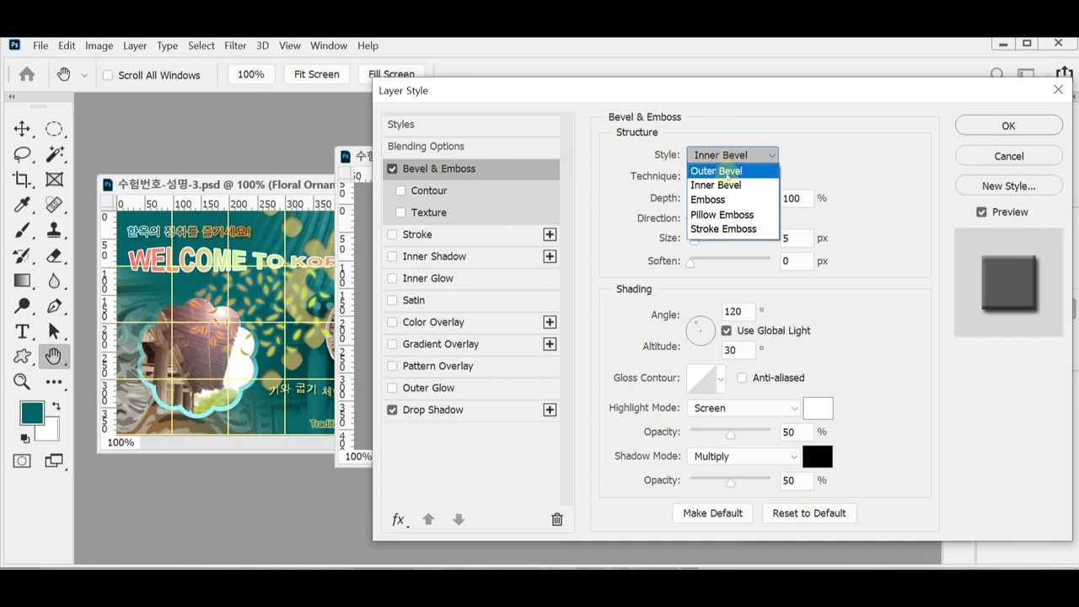
pyautogui.click(729, 171)
pyautogui.click(979, 125)
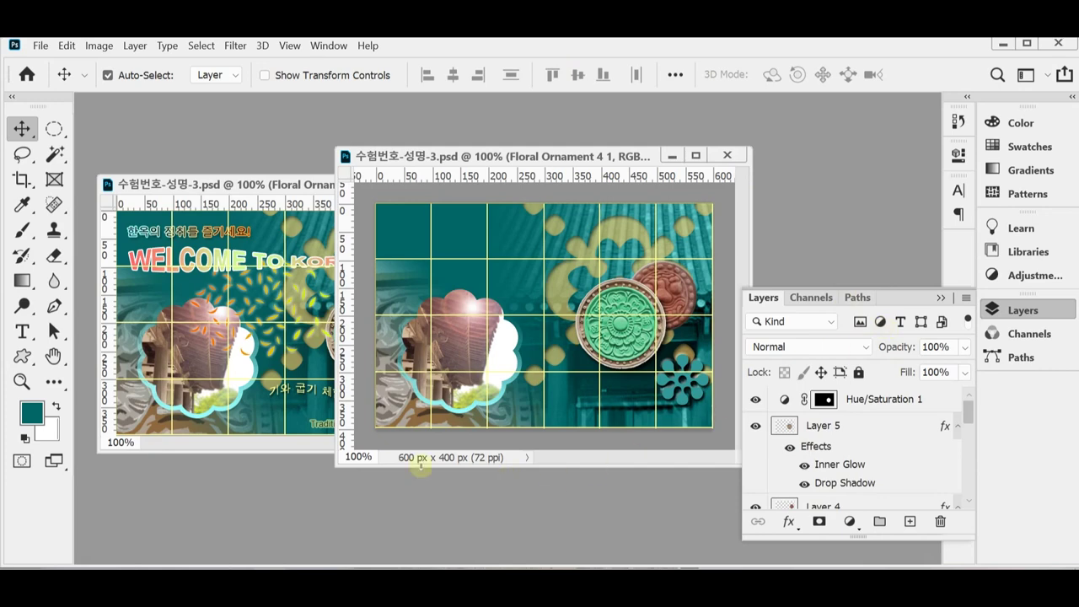
# Choose the scattered Grass 1 custom shape from the Nature group of shapes.
pyautogui.click(22, 355)
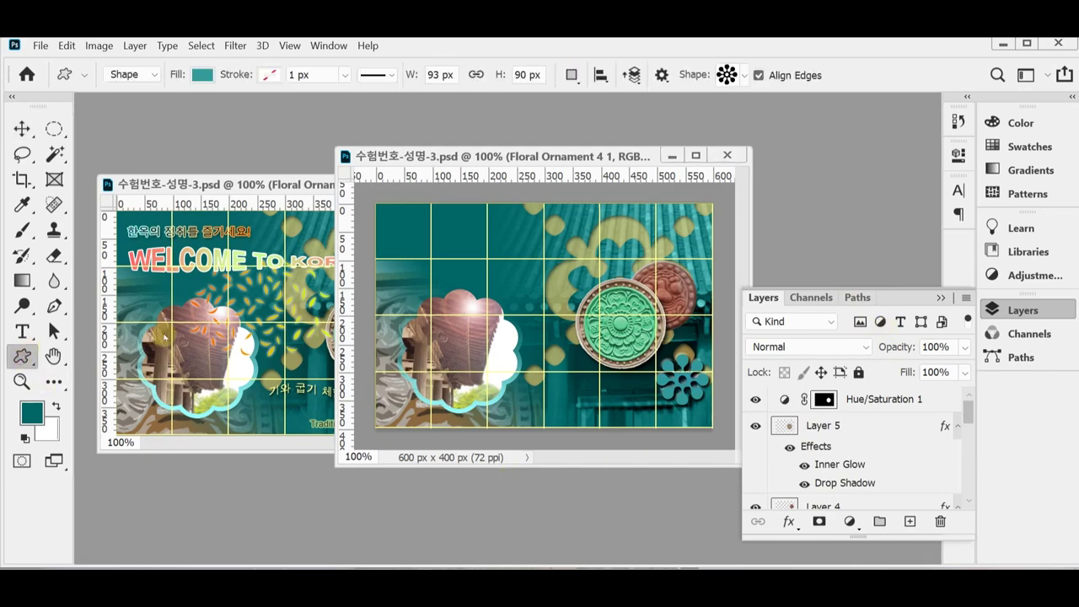
pyautogui.click(743, 78)
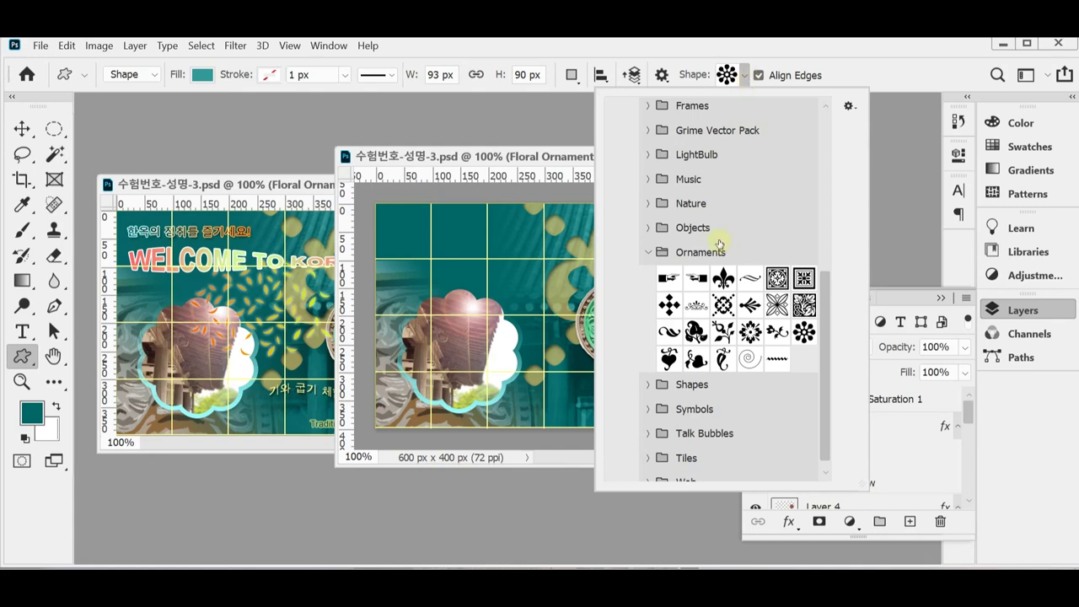
pyautogui.click(647, 252)
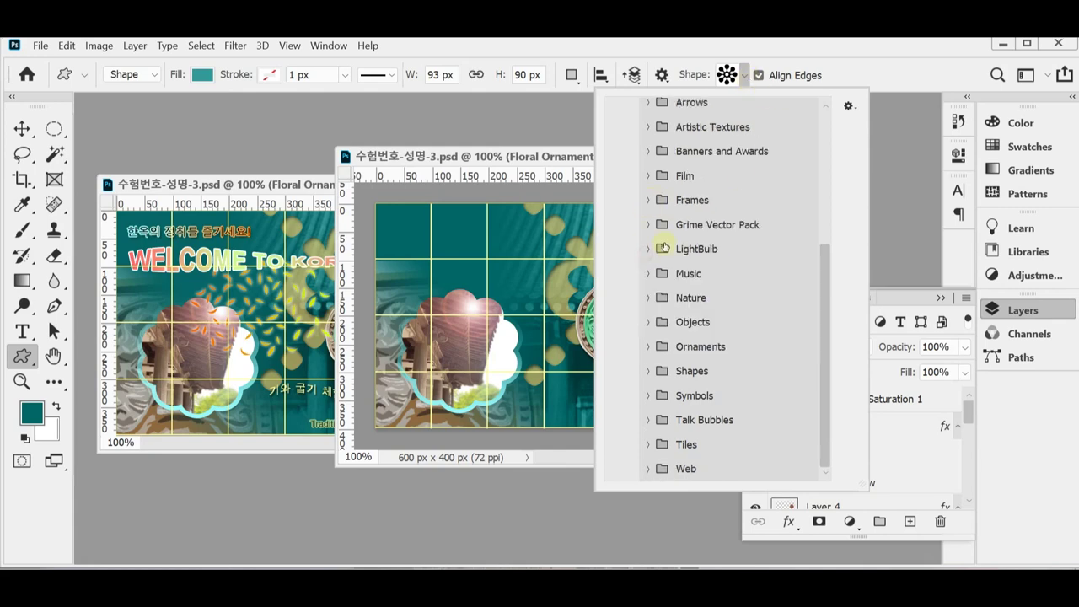
pyautogui.click(649, 300)
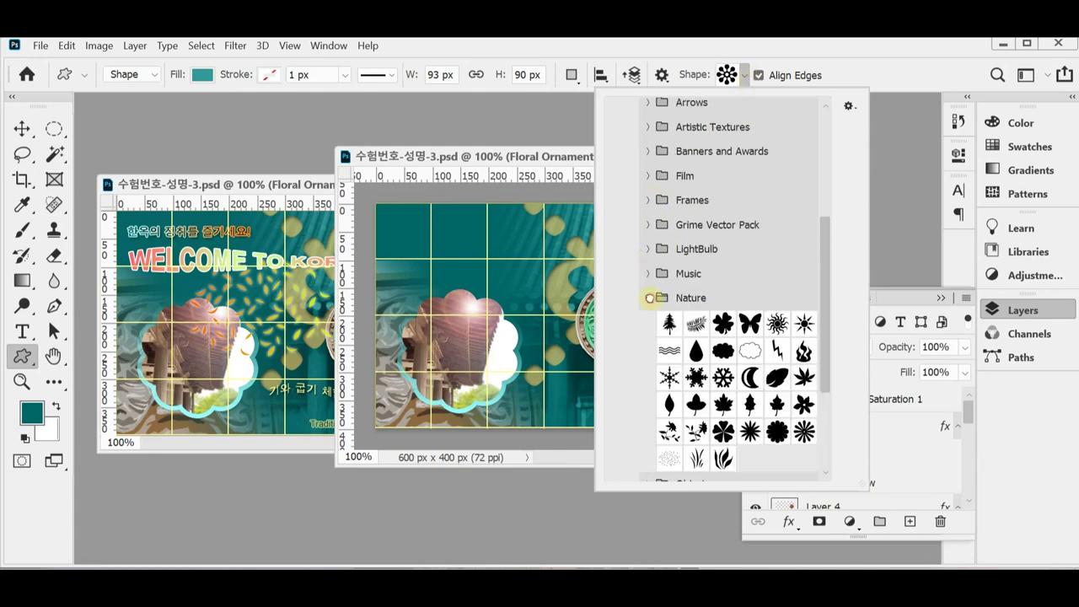
pyautogui.click(664, 459)
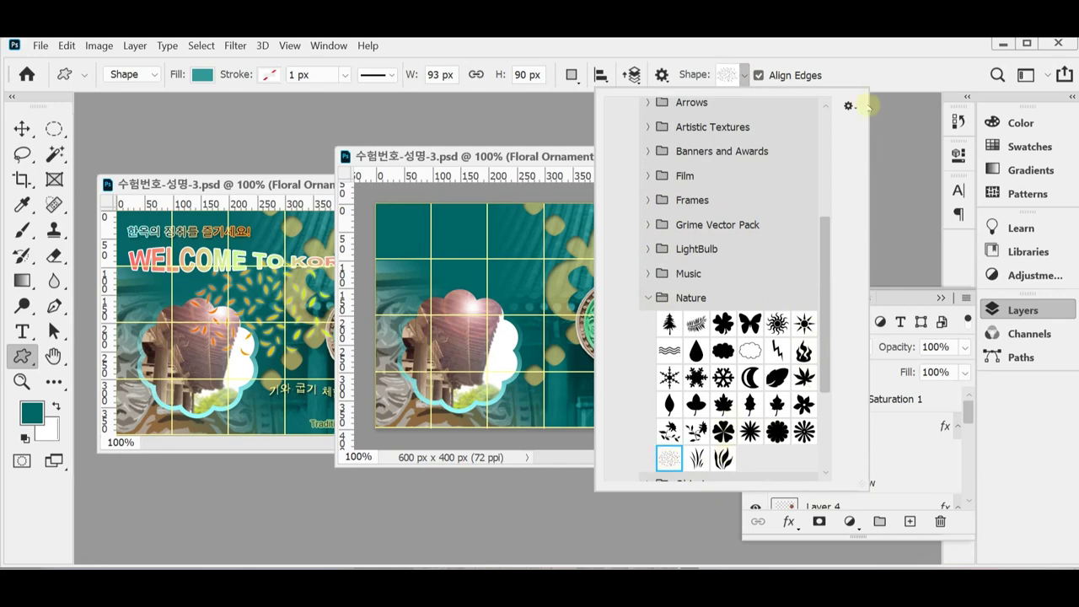
pyautogui.click(852, 59)
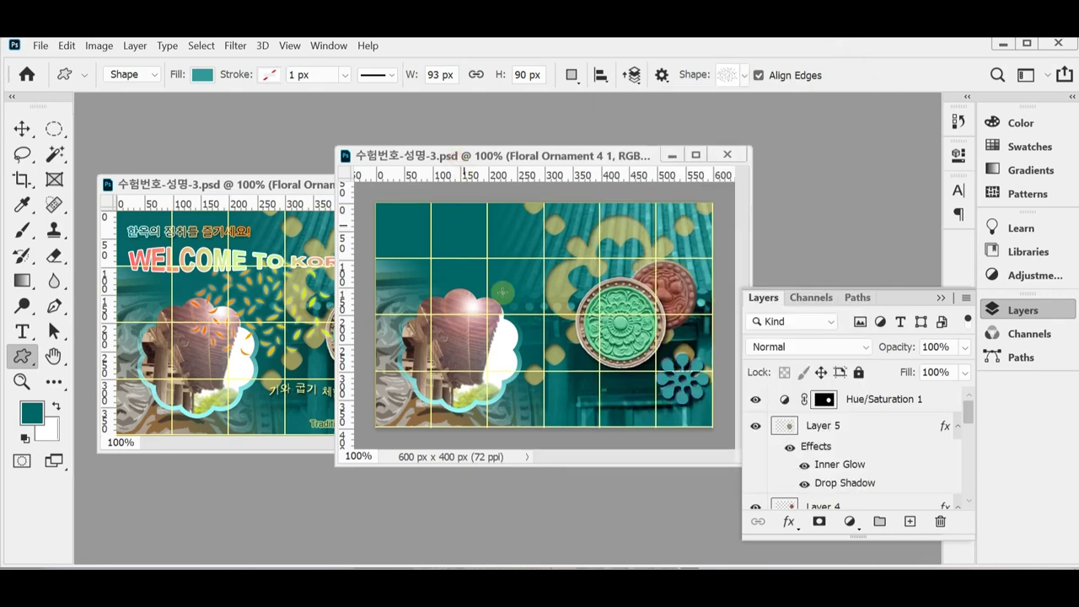
# Draw the Grass 1 shape, about 260 × 182 px, between the flower-shaped photo and the green roof tile in the working image.
pyautogui.click(1022, 311)
pyautogui.moveTo(518, 155); pyautogui.dragTo(642, 159)
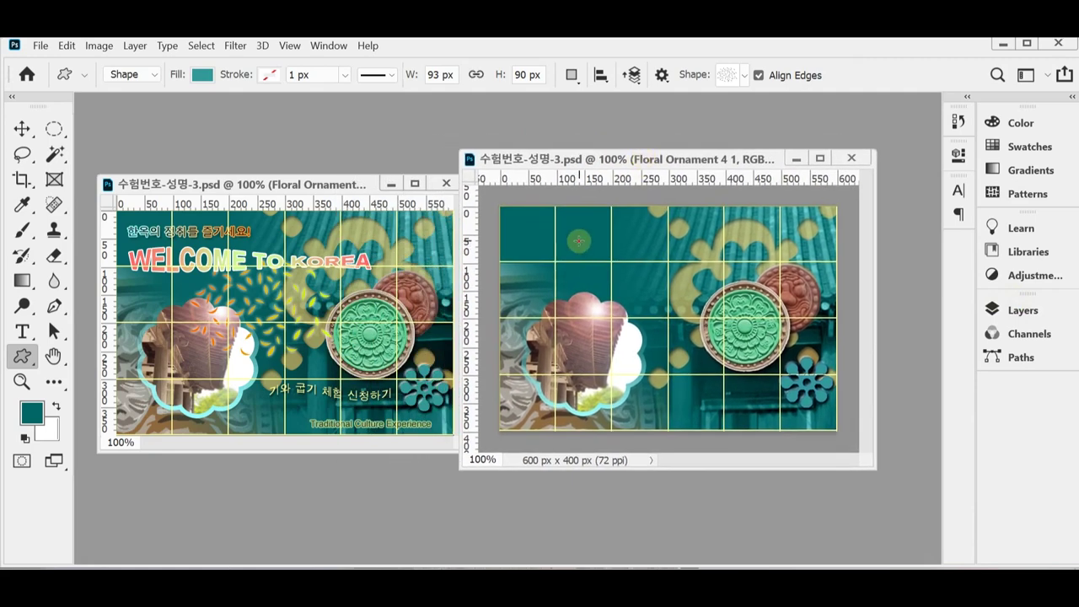
pyautogui.moveTo(578, 243); pyautogui.dragTo(726, 293)
pyautogui.moveTo(654, 296)
pyautogui.mouseDown()
pyautogui.moveTo(691, 274)
pyautogui.moveTo(646, 303)
pyautogui.mouseUp()
pyautogui.hotkey('ctrl', 'z')
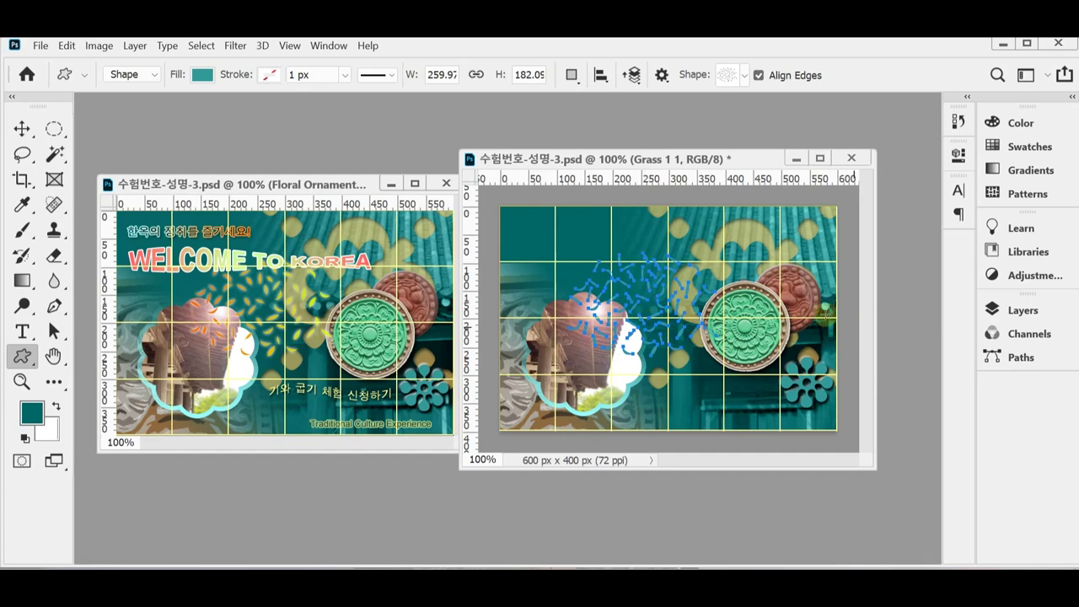
# Add a Gradient Overlay to the Grass 1 1 layer and set the gradient's start stop to #ff6600.
pyautogui.click(1016, 311)
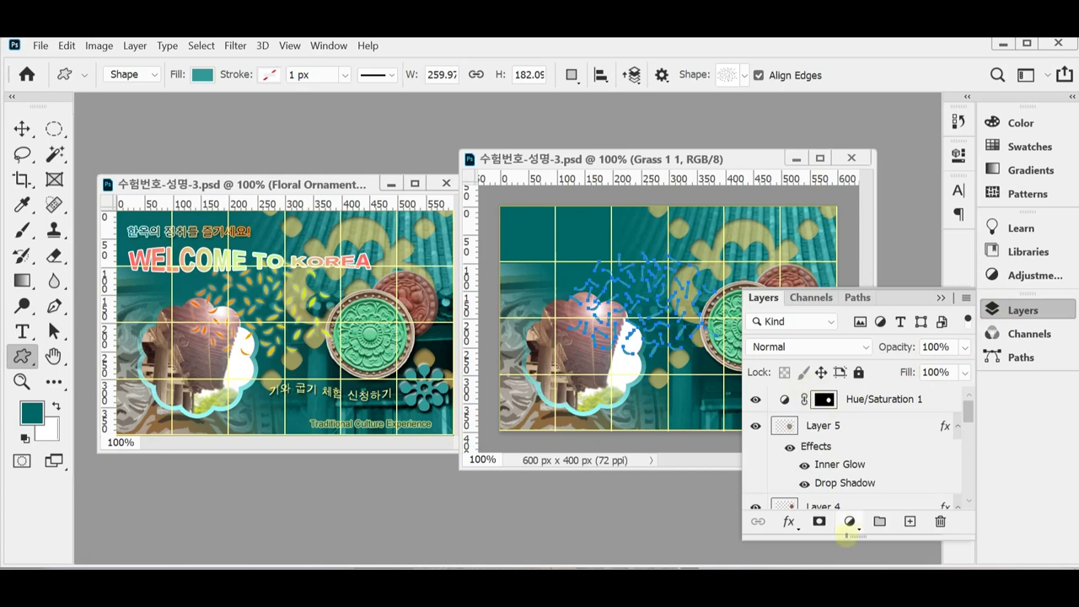
pyautogui.click(787, 522)
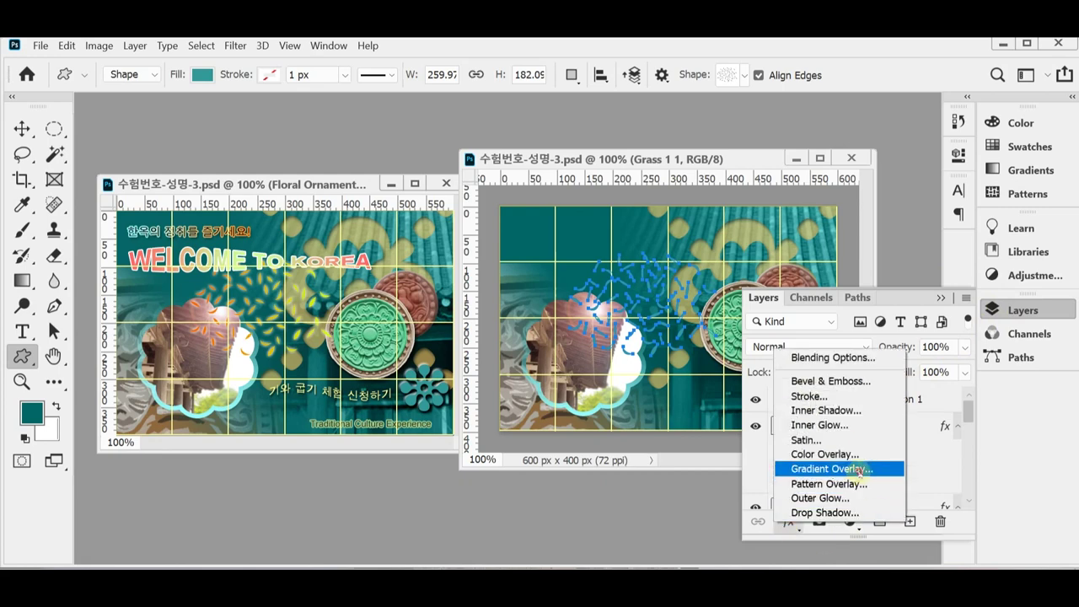
pyautogui.press('Escape')
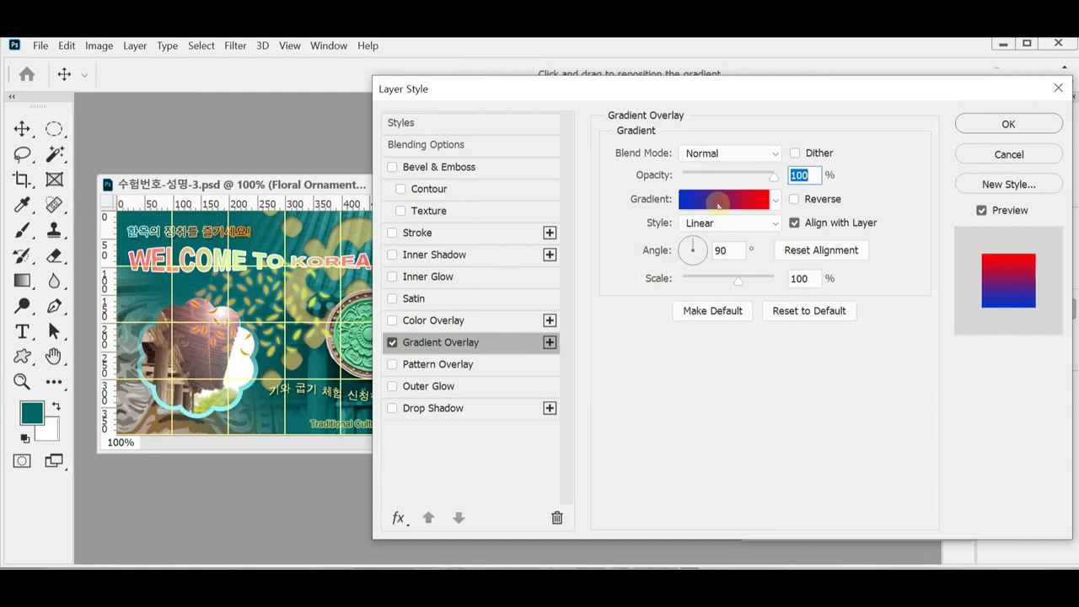
pyautogui.click(718, 200)
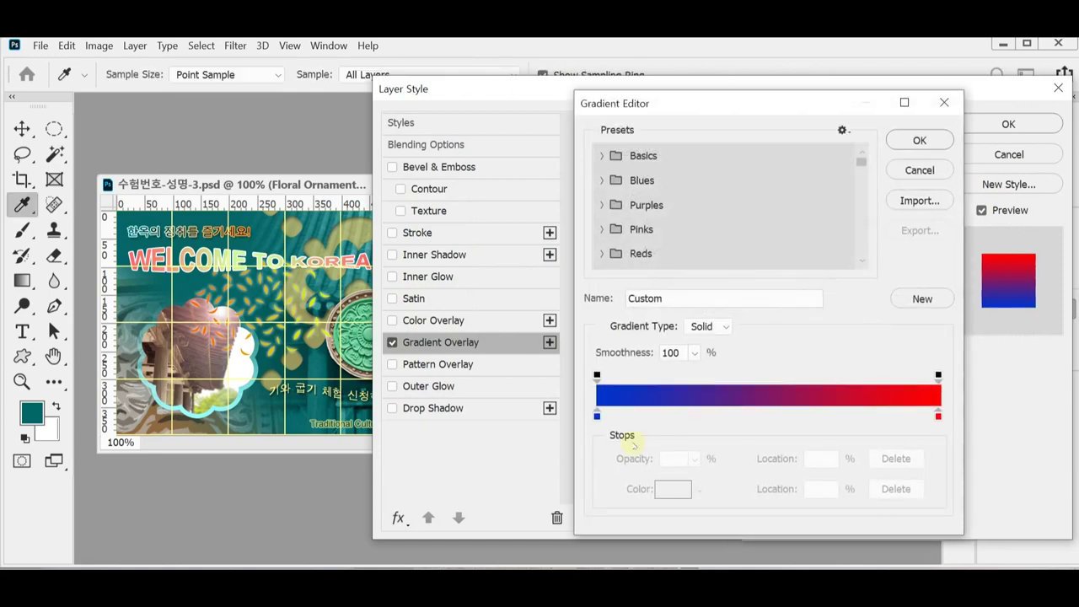
pyautogui.doubleClick(597, 414)
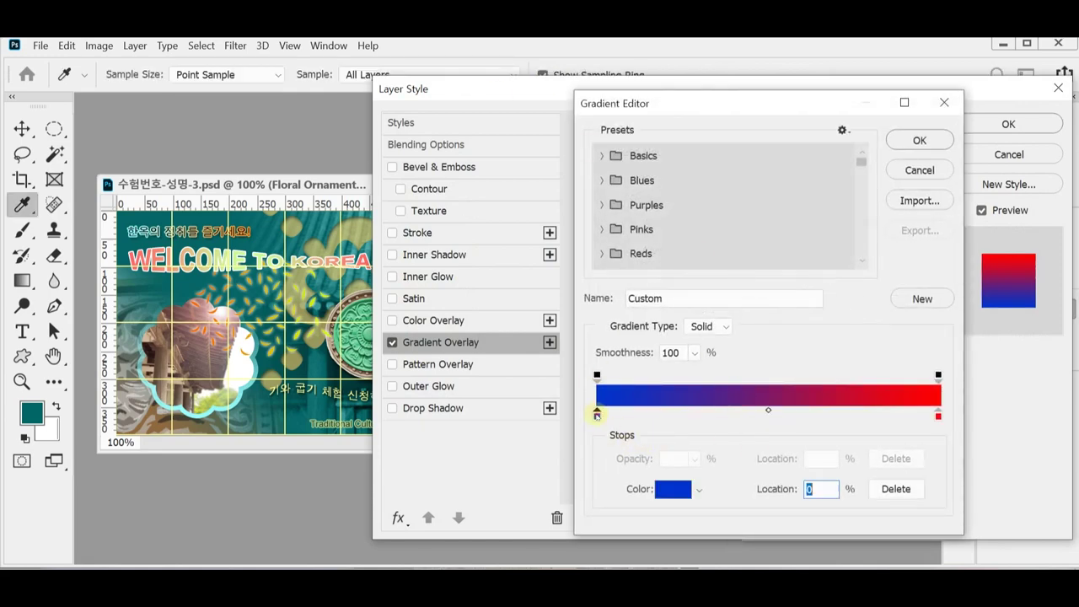
pyautogui.write('f')
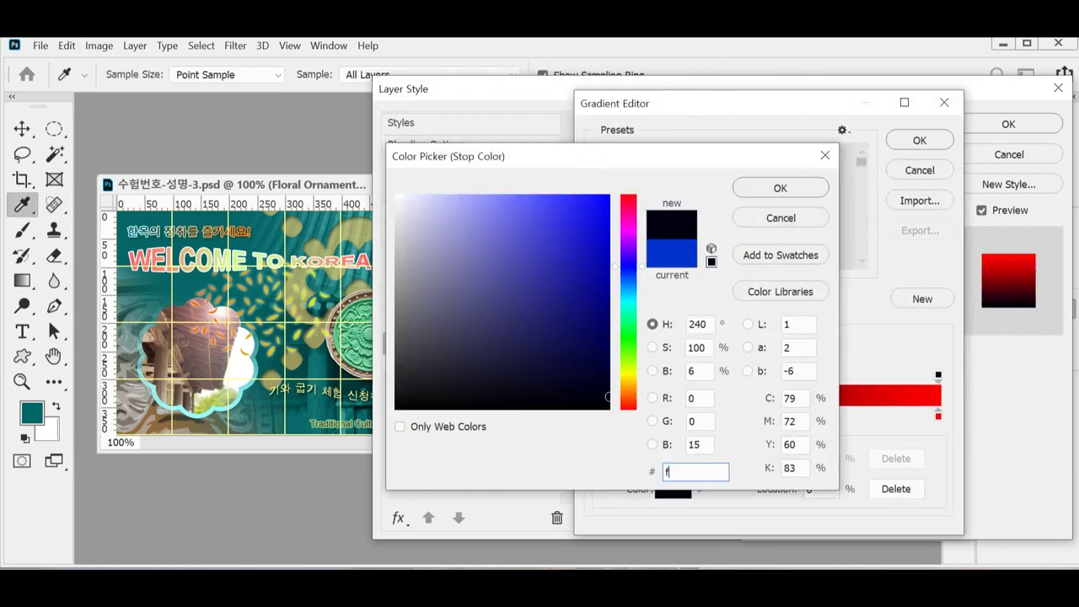
pyautogui.write('f6600')
pyautogui.click(780, 187)
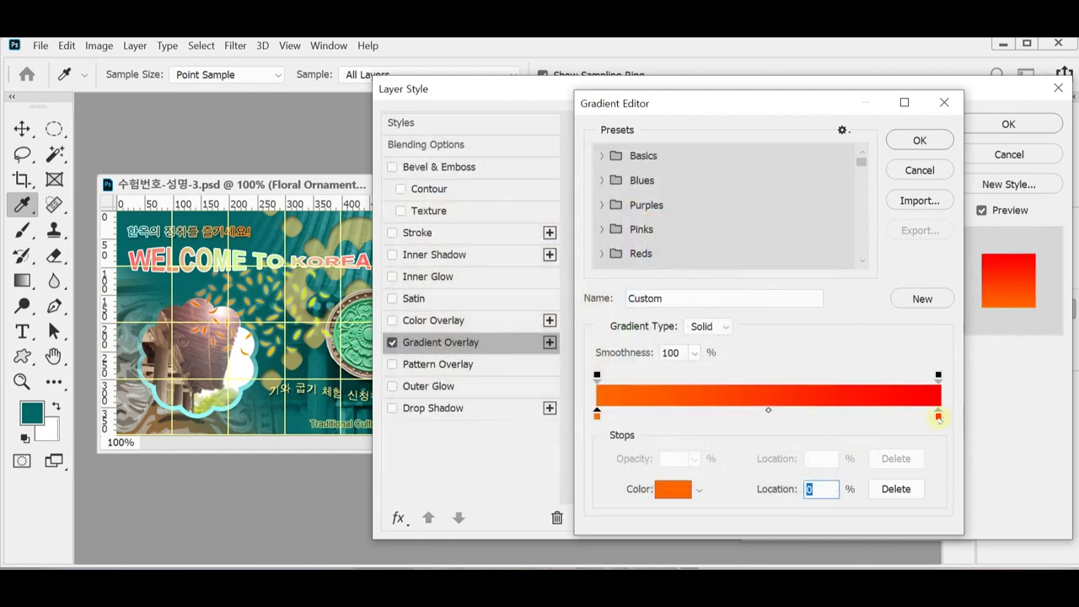
# Set the gradient overlay's end stop to #ccff00 and its angle to 0°.
pyautogui.doubleClick(939, 416)
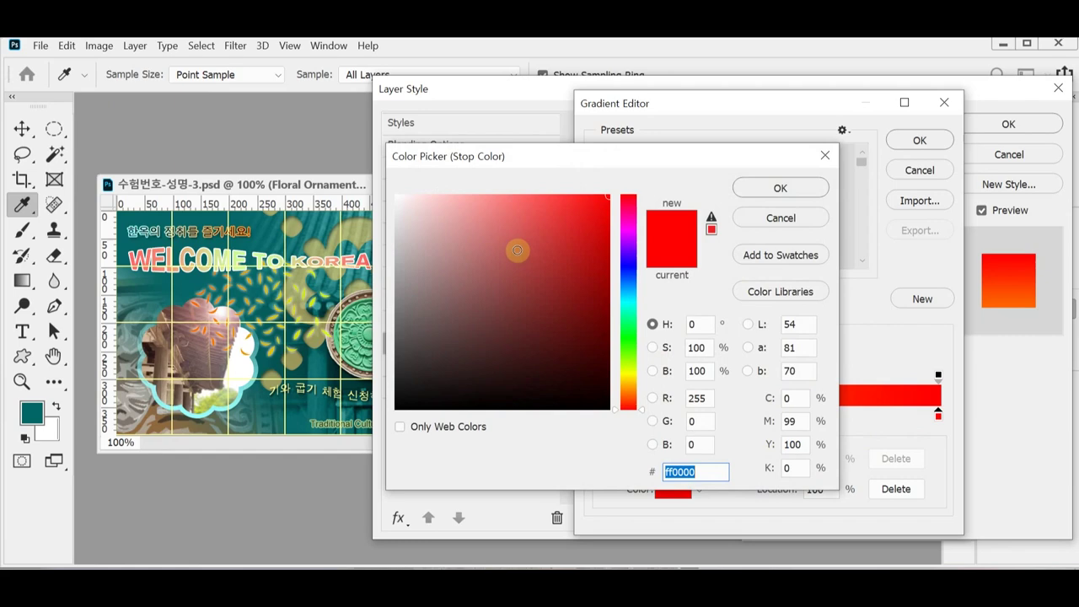
pyautogui.write('cf0')
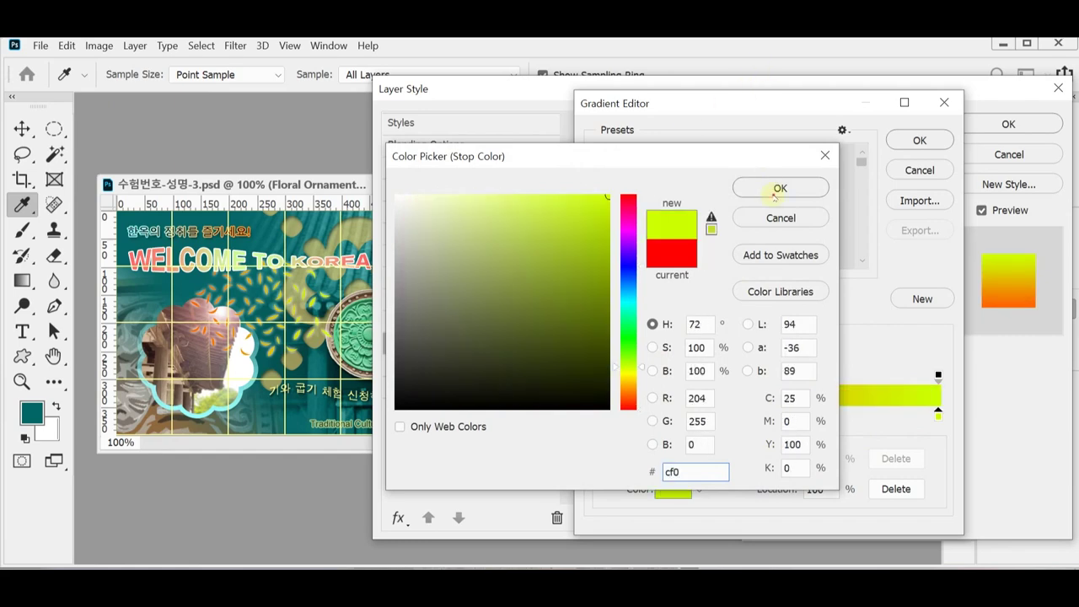
pyautogui.click(775, 193)
pyautogui.click(919, 140)
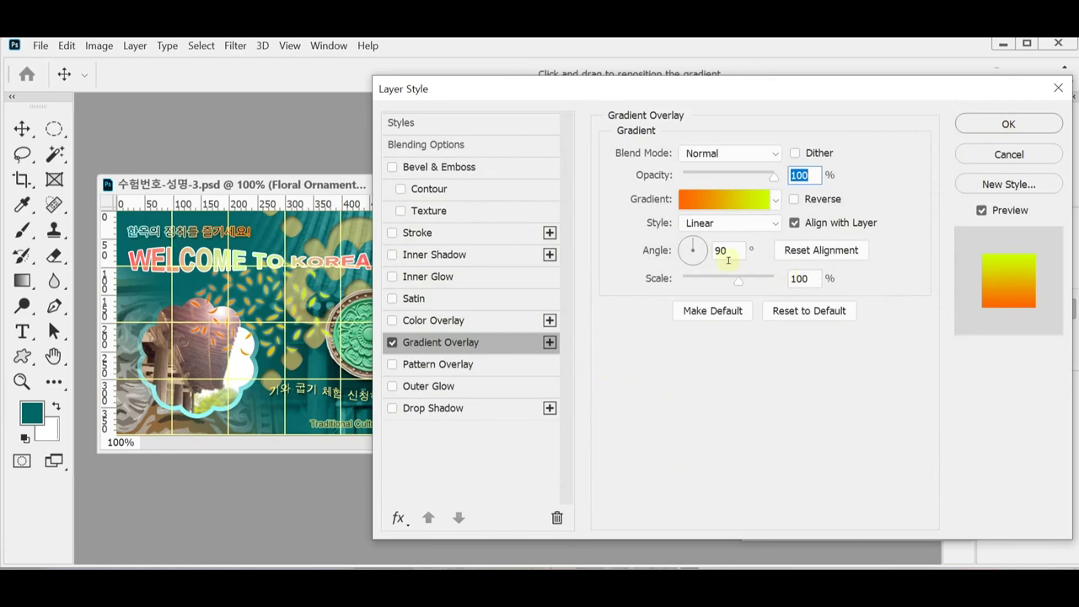
pyautogui.click(694, 250)
pyautogui.write('0')
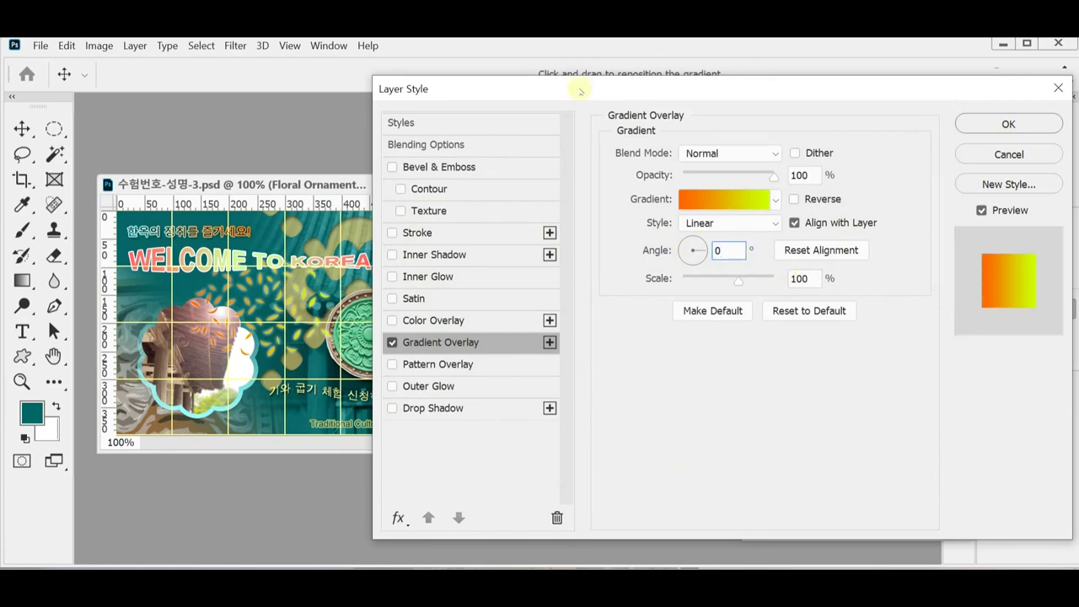
pyautogui.moveTo(581, 91); pyautogui.dragTo(602, 118)
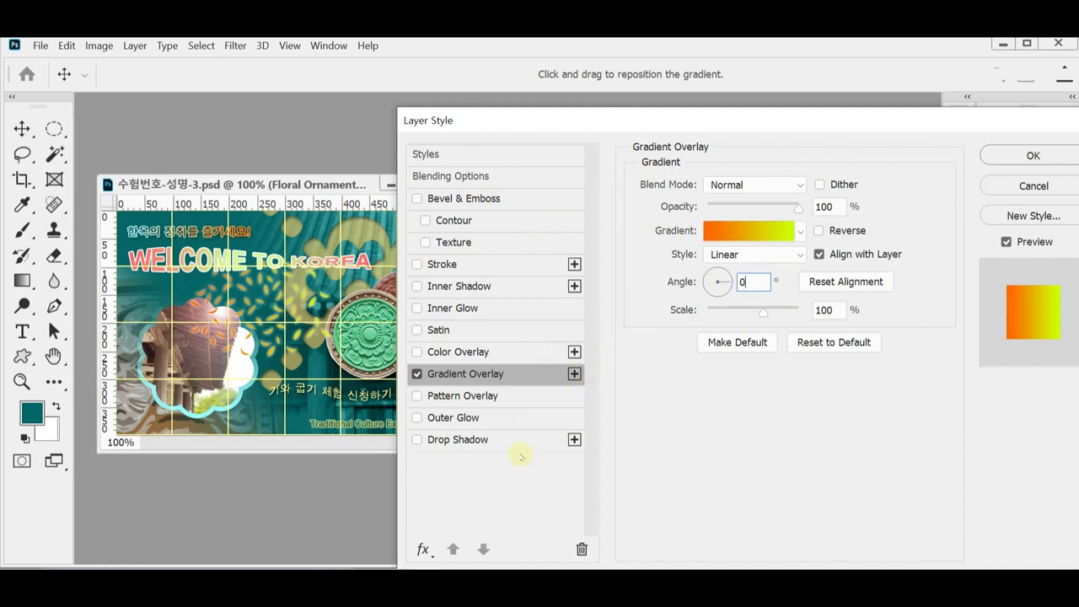
# Add an Outer Glow with a size of 7 px to the grass shape and apply the layer style.
pyautogui.click(479, 420)
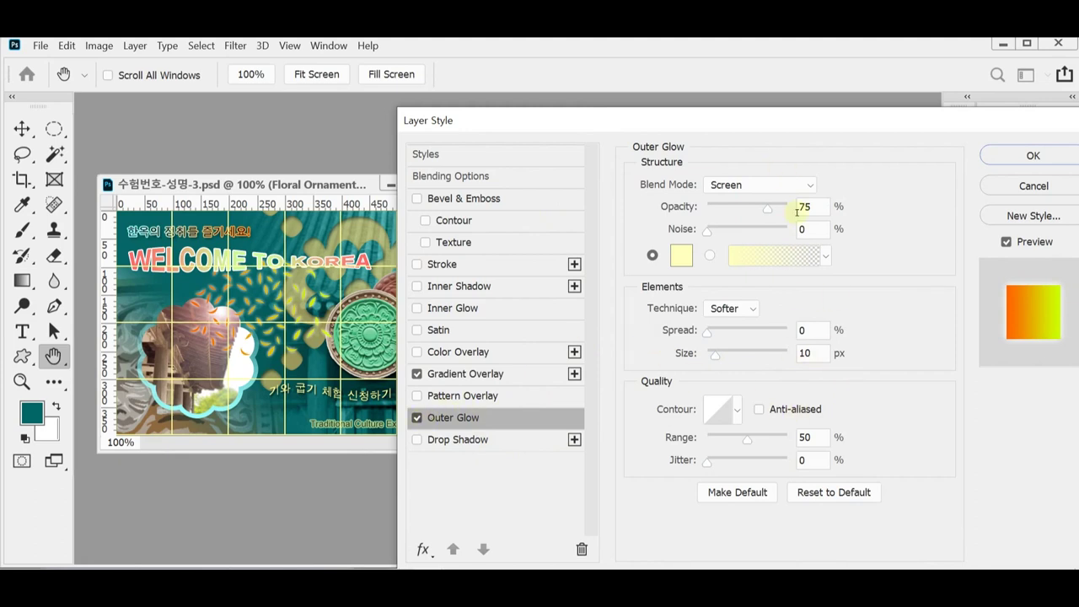
pyautogui.doubleClick(815, 351)
pyautogui.write('7')
pyautogui.press('Return')
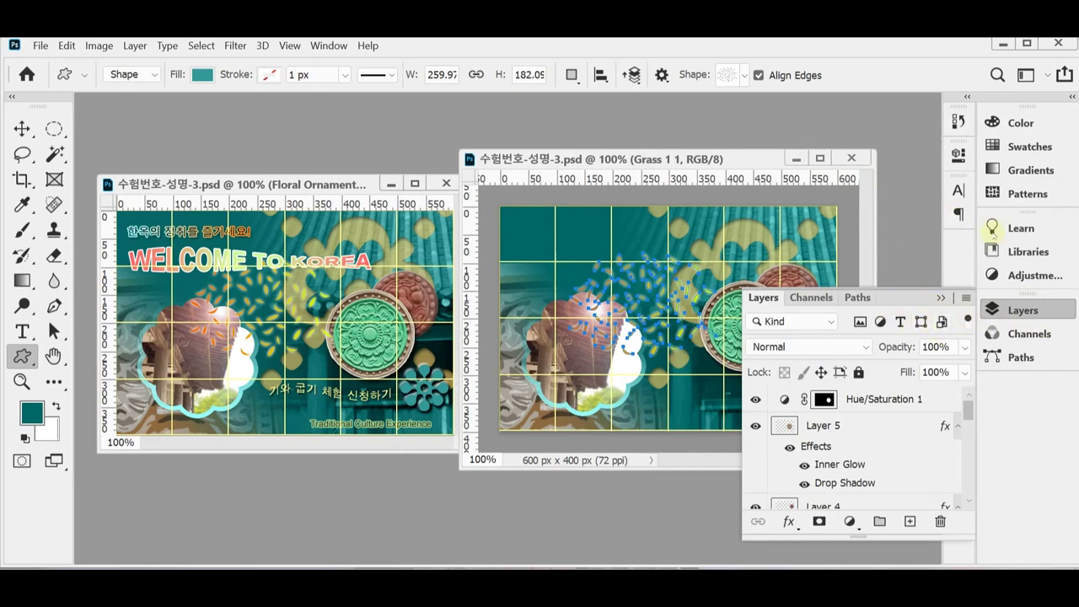
pyautogui.click(1035, 311)
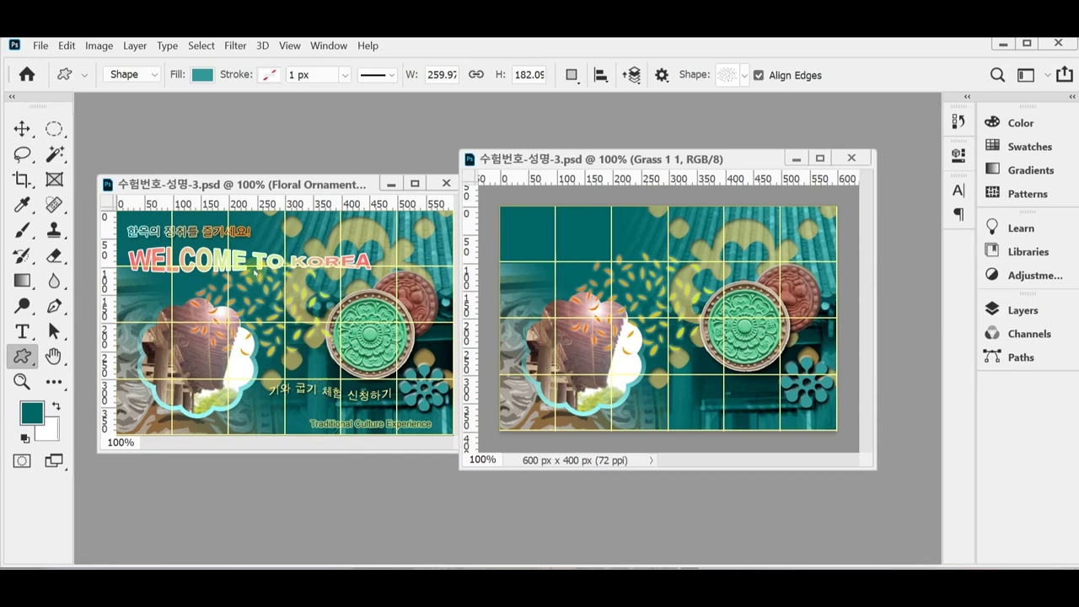
# Open the '한옥의 정취를 즐기세요!' text in the finished reference document with the Type tool and examine its font, size and anti-aliasing.
pyautogui.click(542, 217)
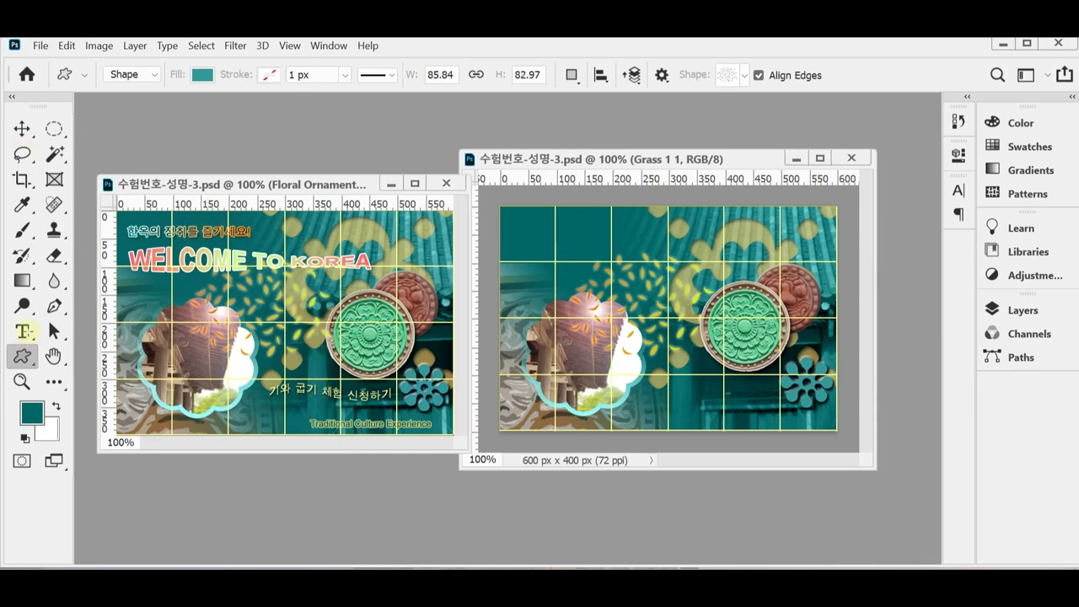
pyautogui.click(586, 218)
pyautogui.click(23, 331)
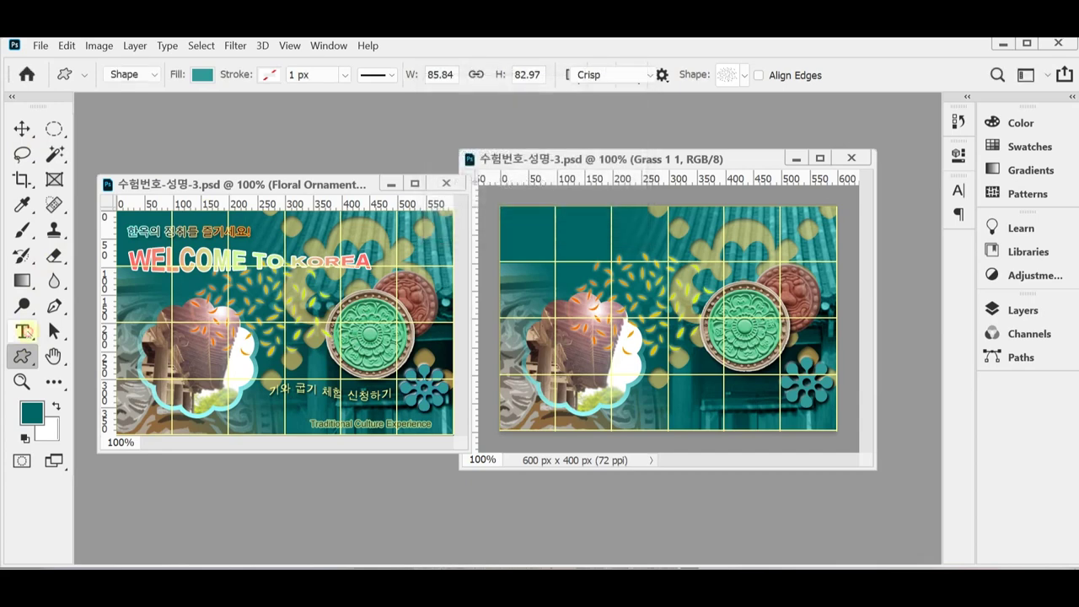
pyautogui.click(76, 333)
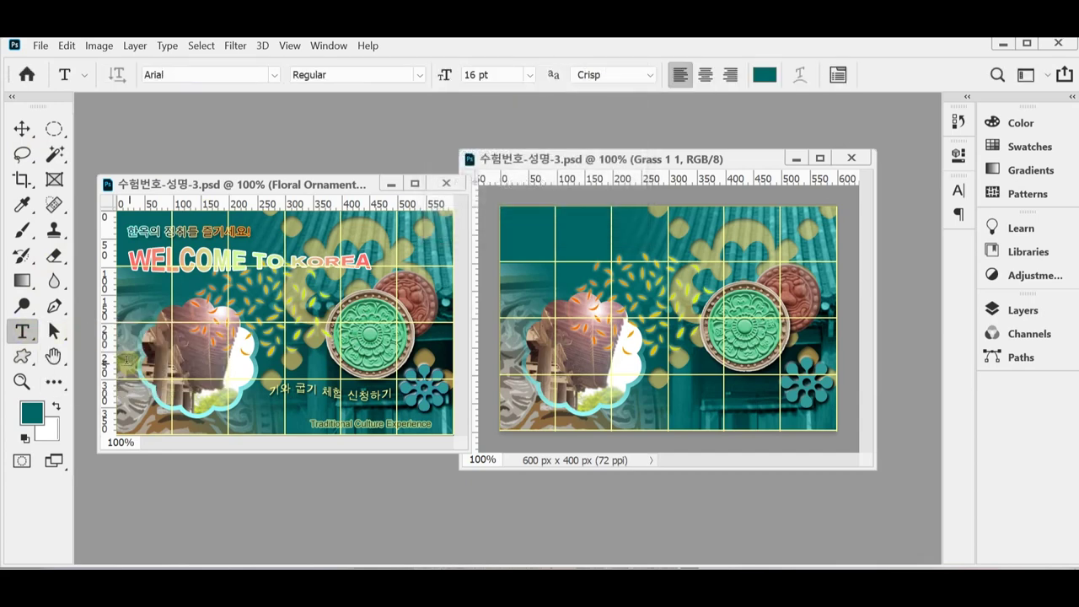
pyautogui.click(205, 240)
pyautogui.click(209, 240)
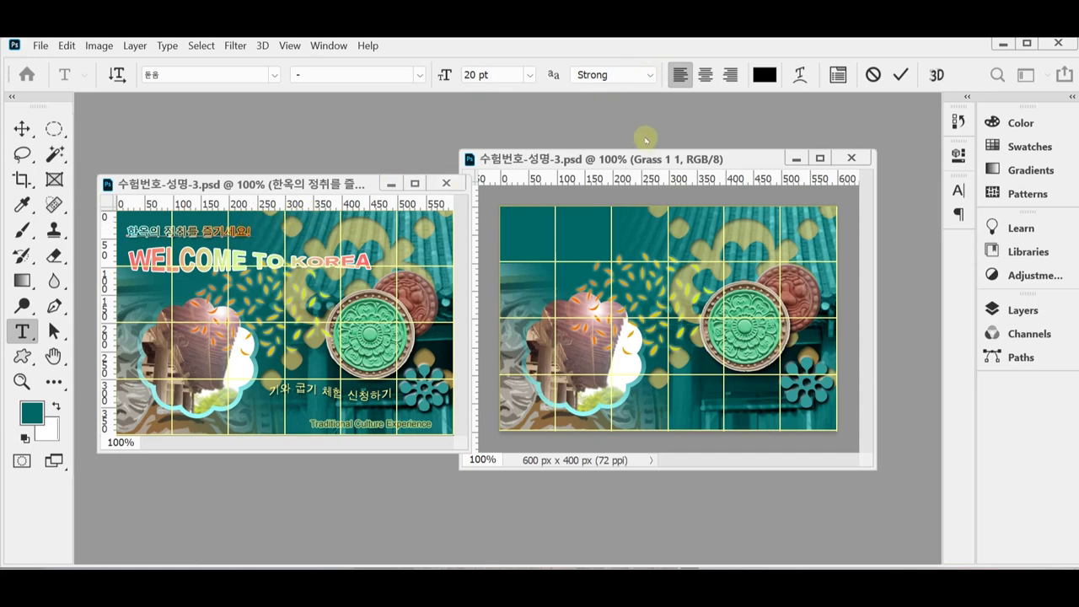
# Examine the text colour of '한옥의 정취를 즐기세요!' in the finished reference and locate its layer effects.
pyautogui.click(765, 74)
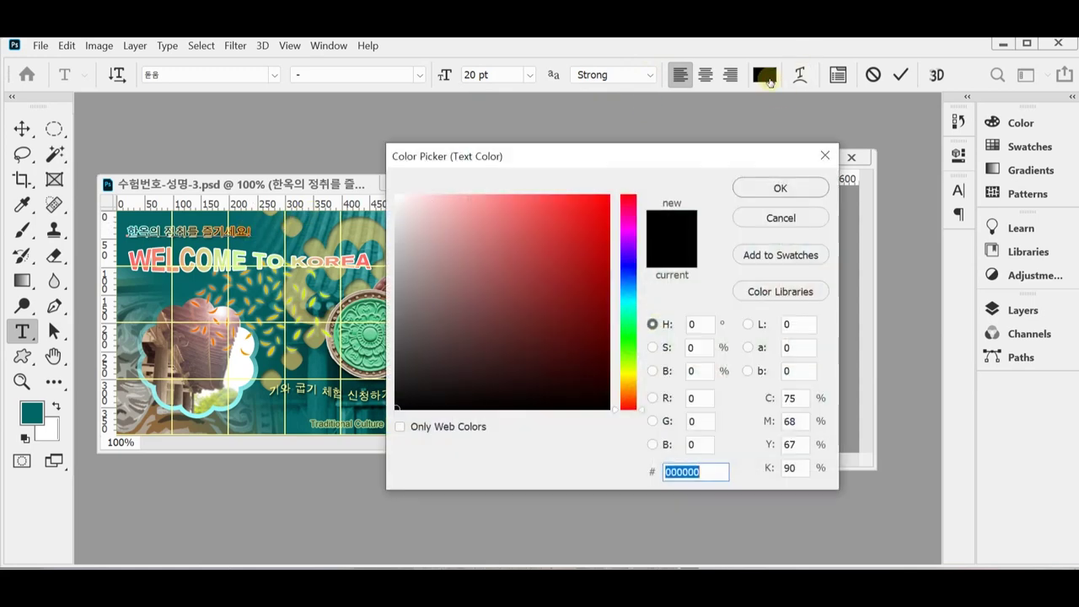
pyautogui.click(780, 188)
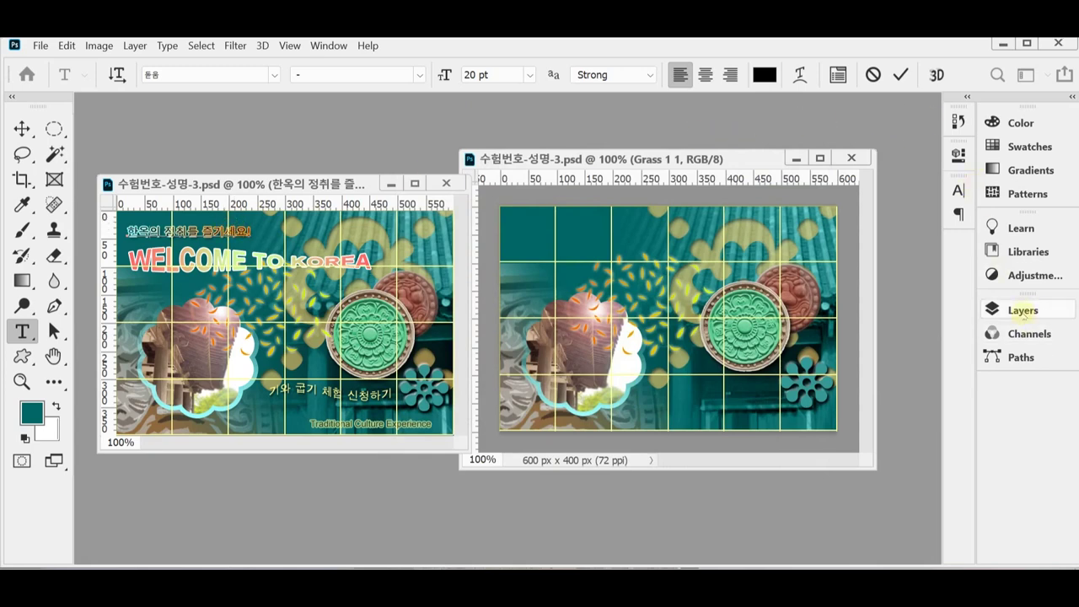
pyautogui.click(1024, 311)
pyautogui.scroll(-3, 889, 456)
pyautogui.scroll(-8, 878, 468)
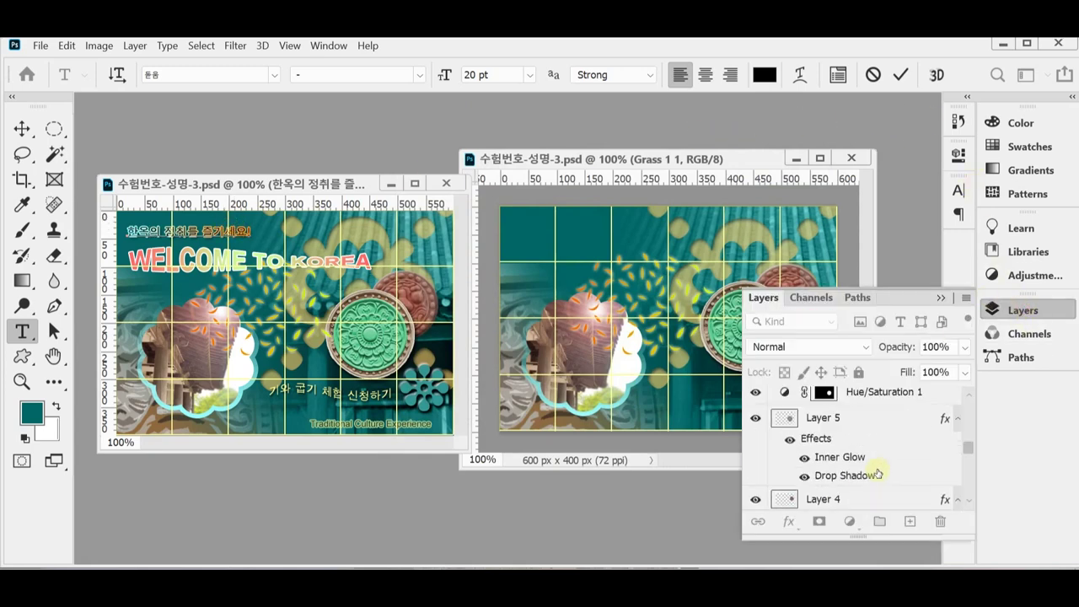
pyautogui.scroll(-2, 878, 472)
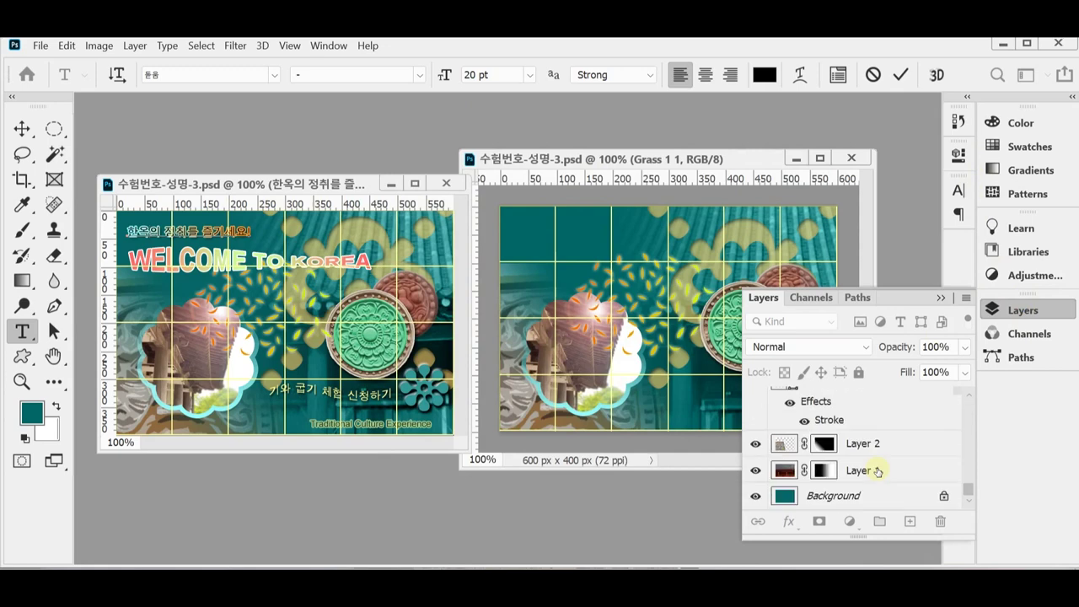
pyautogui.scroll(10, 878, 470)
pyautogui.scroll(1, 877, 468)
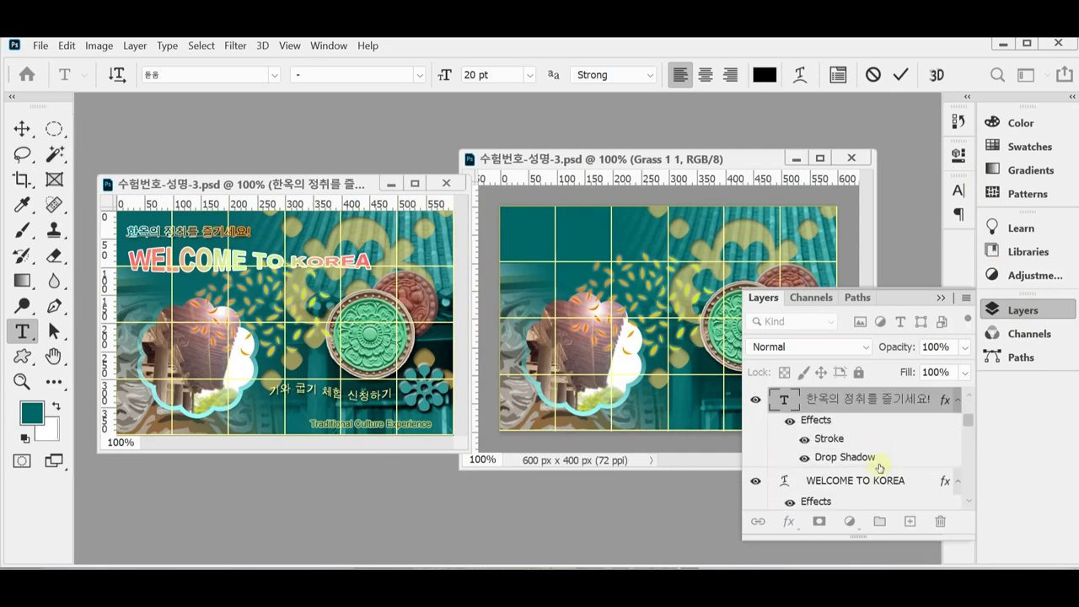
pyautogui.click(837, 459)
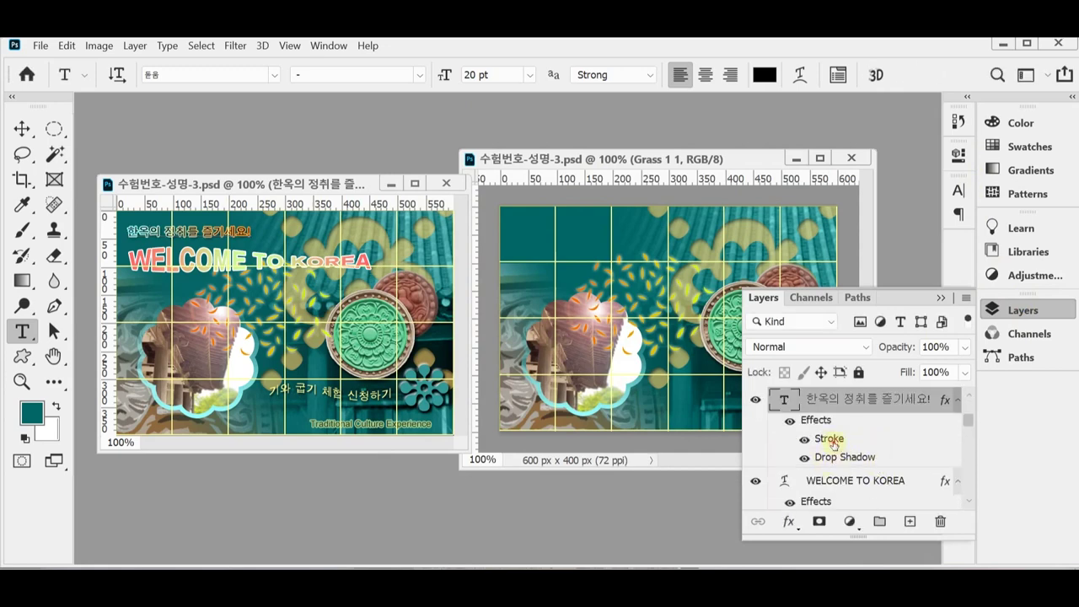
# Open the Stroke effect of the '한옥의 정취를 즐기세요!' layer and examine its size and gradient stop colours.
pyautogui.doubleClick(829, 439)
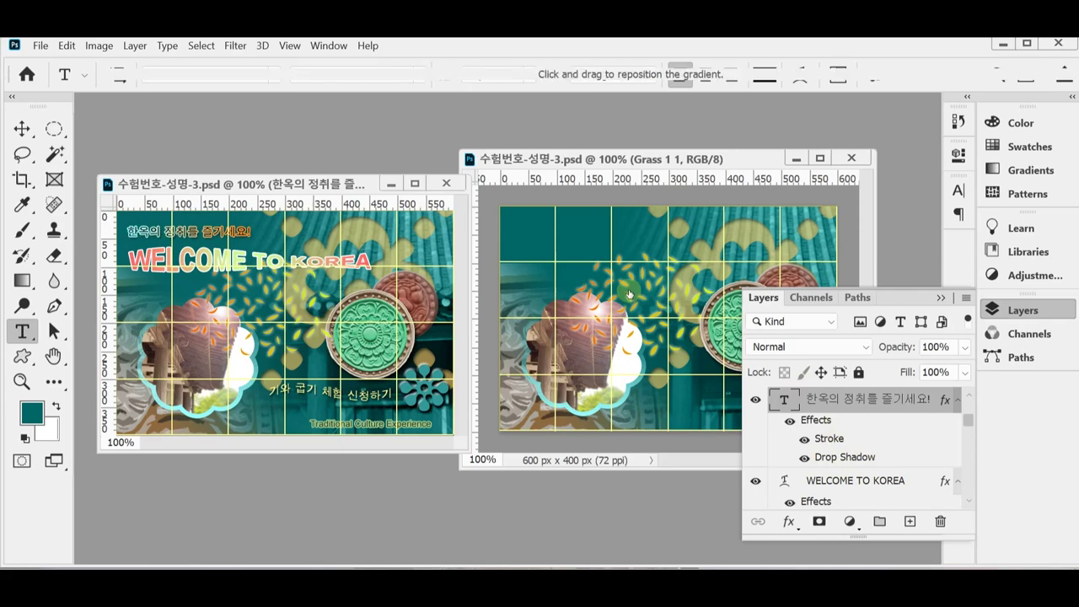
pyautogui.click(791, 177)
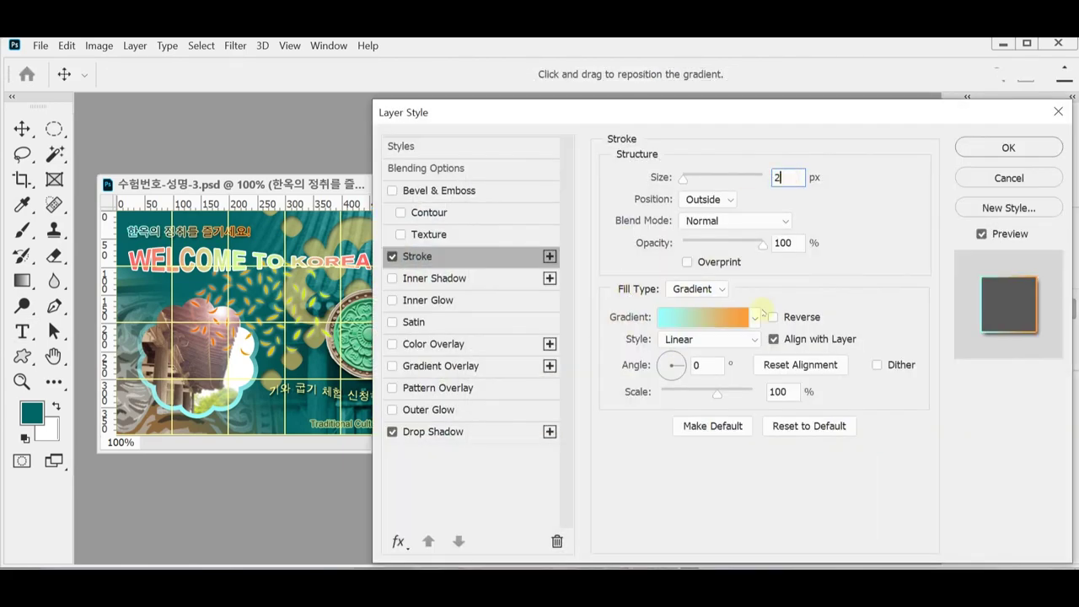
pyautogui.click(718, 320)
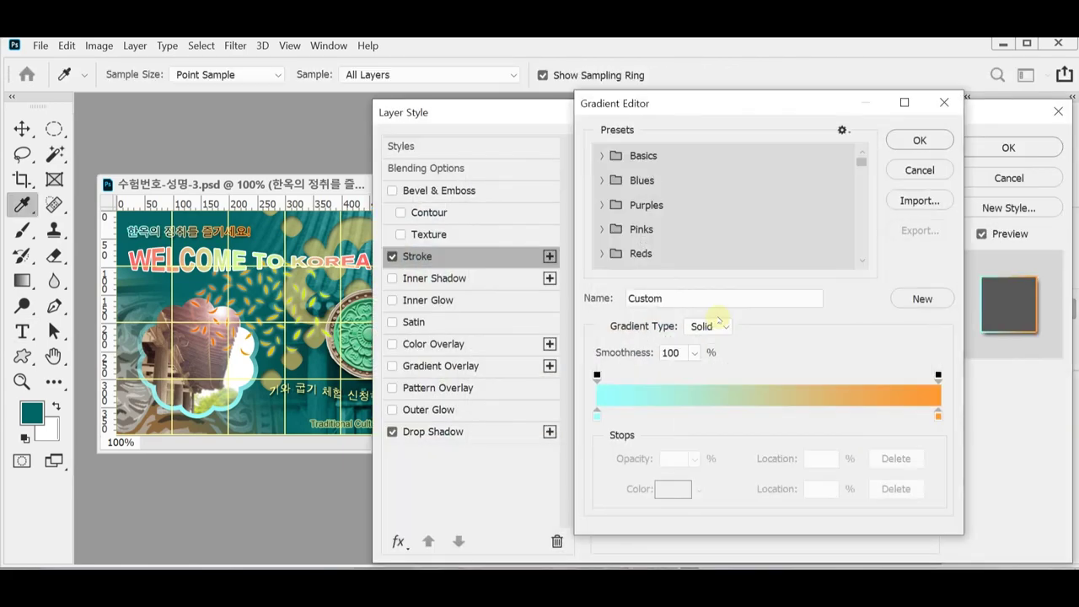
pyautogui.click(597, 415)
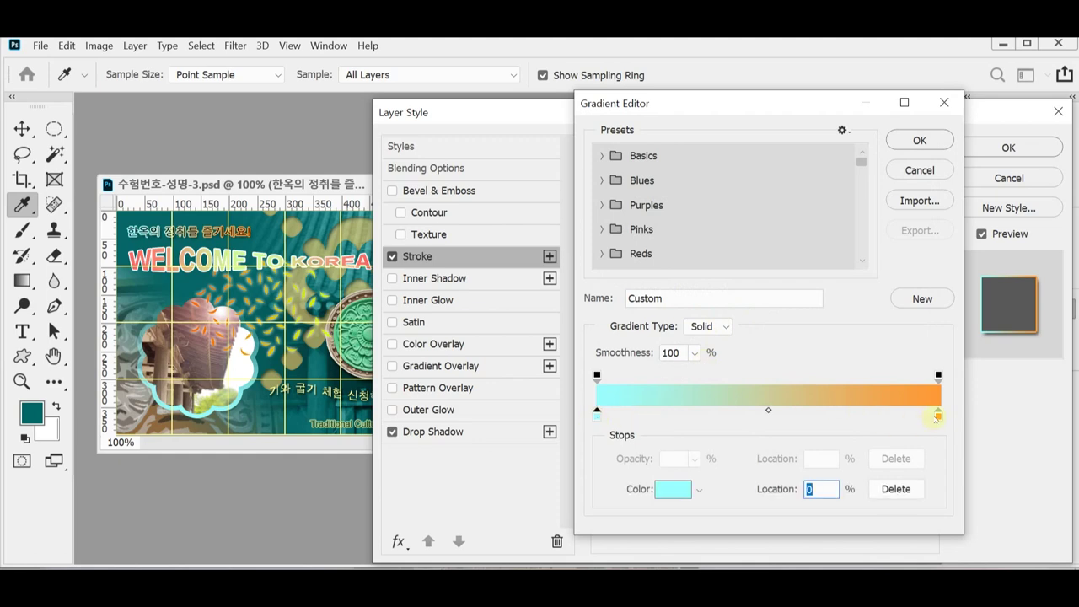
pyautogui.click(938, 416)
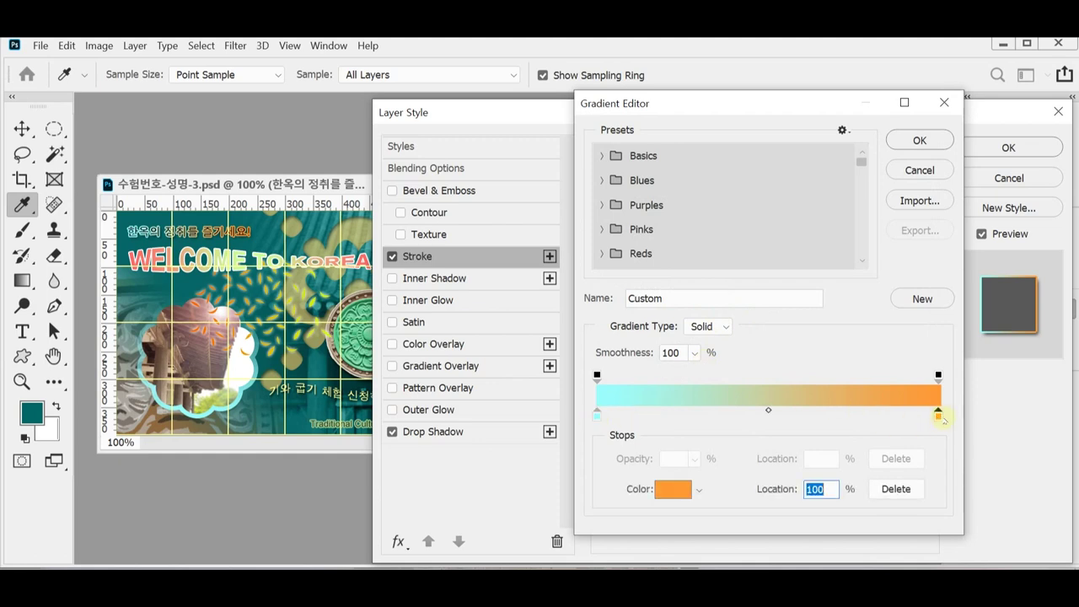
pyautogui.doubleClick(939, 415)
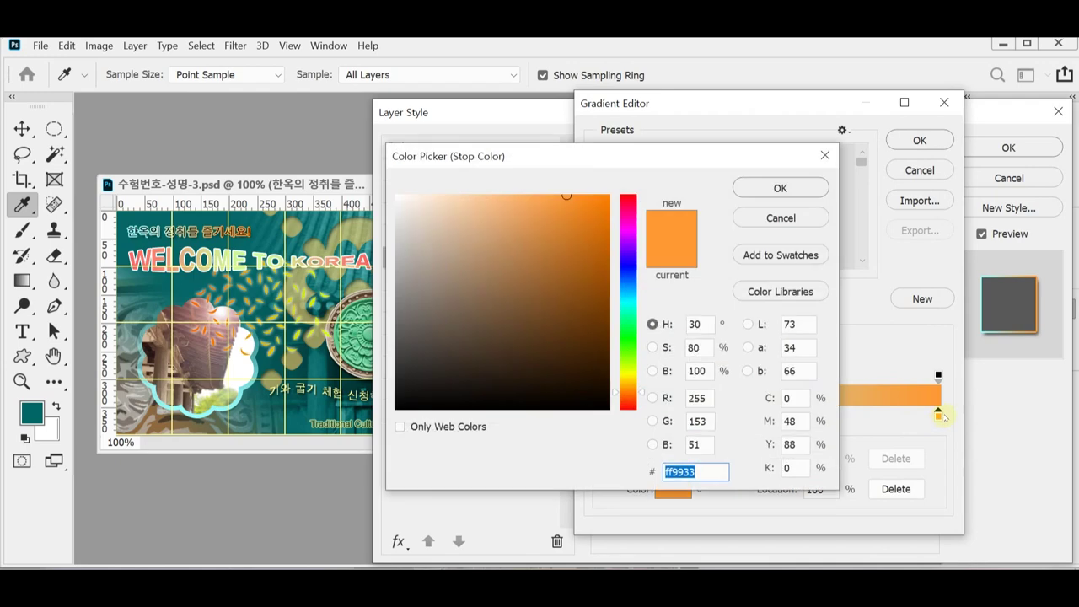
pyautogui.press('Return')
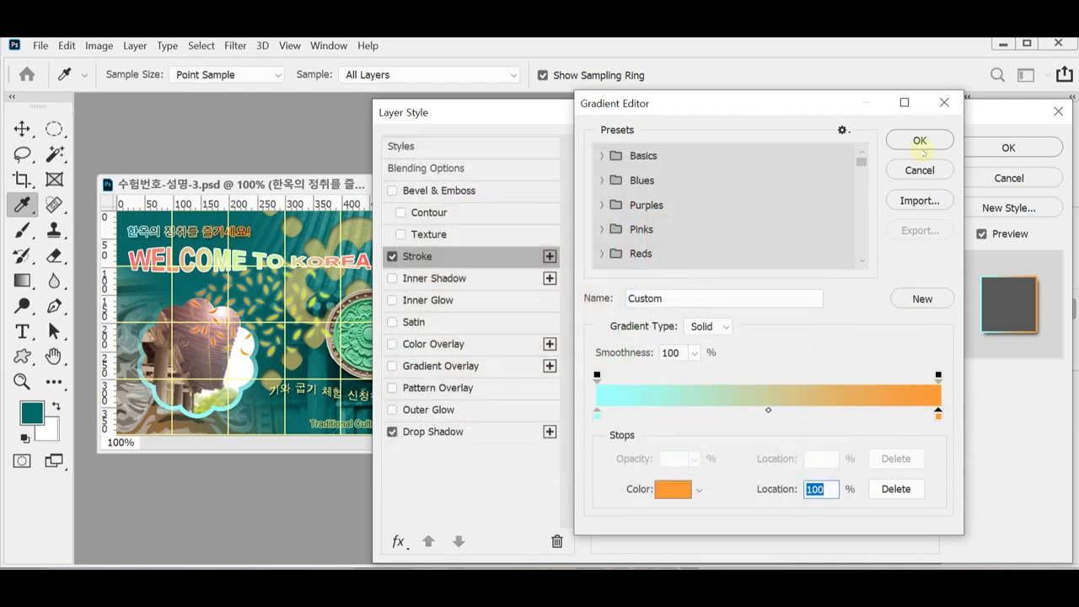
pyautogui.click(945, 102)
# Review the Drop Shadow settings of the '한옥의 정취를 즐기세요!' layer and leave the layer style without applying changes.
pyautogui.click(456, 434)
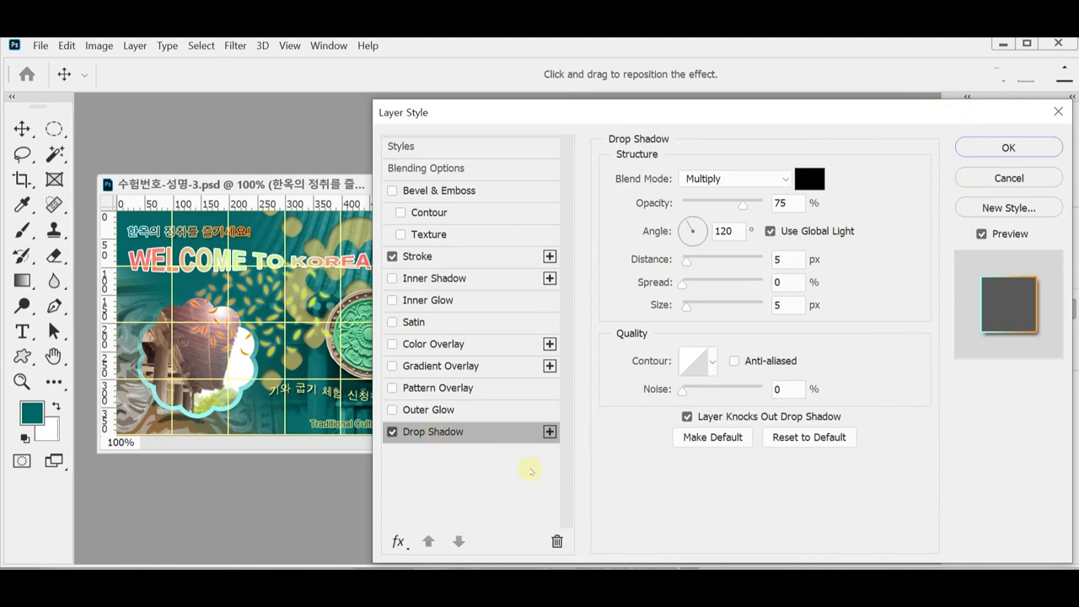
pyautogui.moveTo(496, 117); pyautogui.dragTo(501, 85)
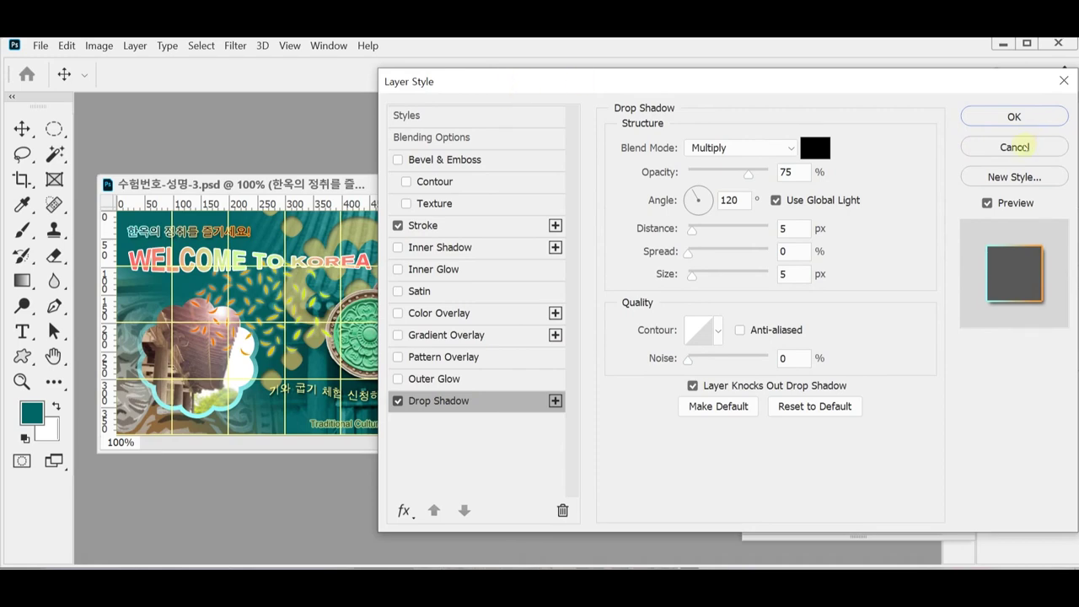
pyautogui.click(1016, 147)
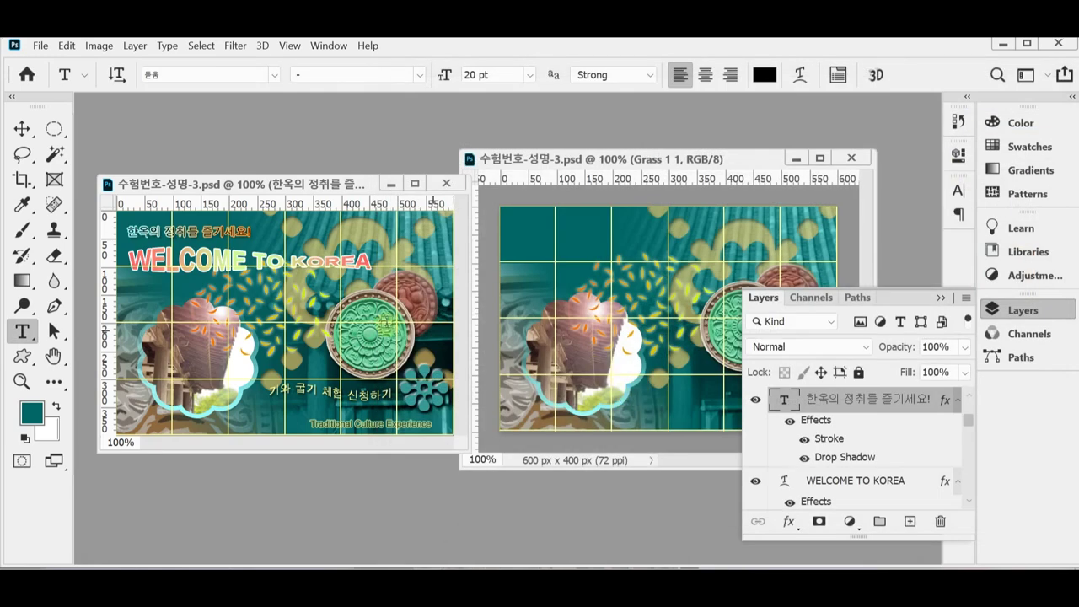
# Open the 'WELCOME TO KOREA' text in the reference document and examine its font, style, size and anti-aliasing.
pyautogui.click(245, 262)
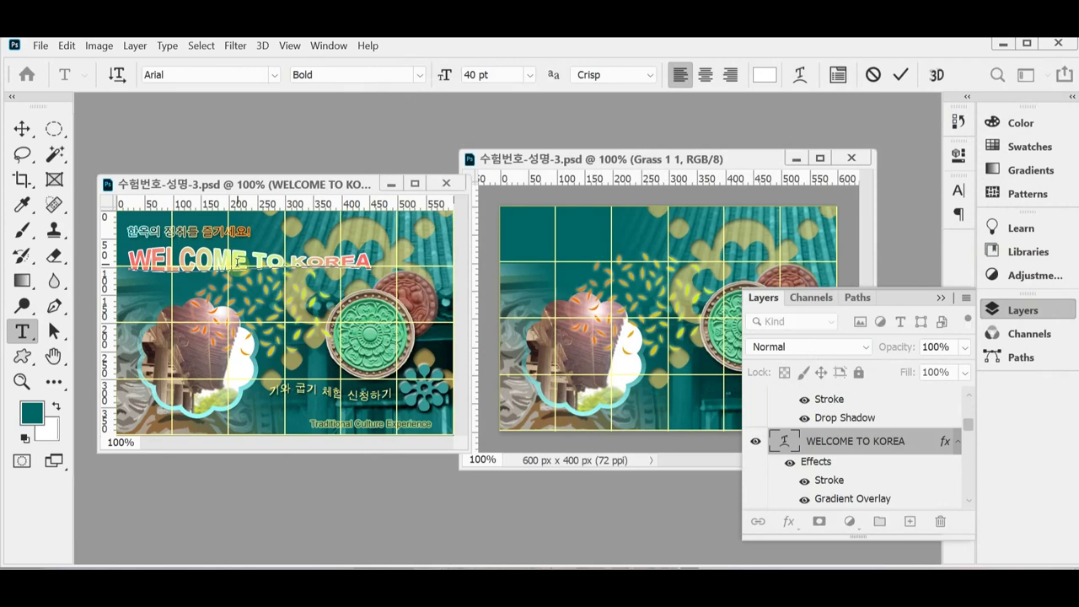
pyautogui.doubleClick(242, 263)
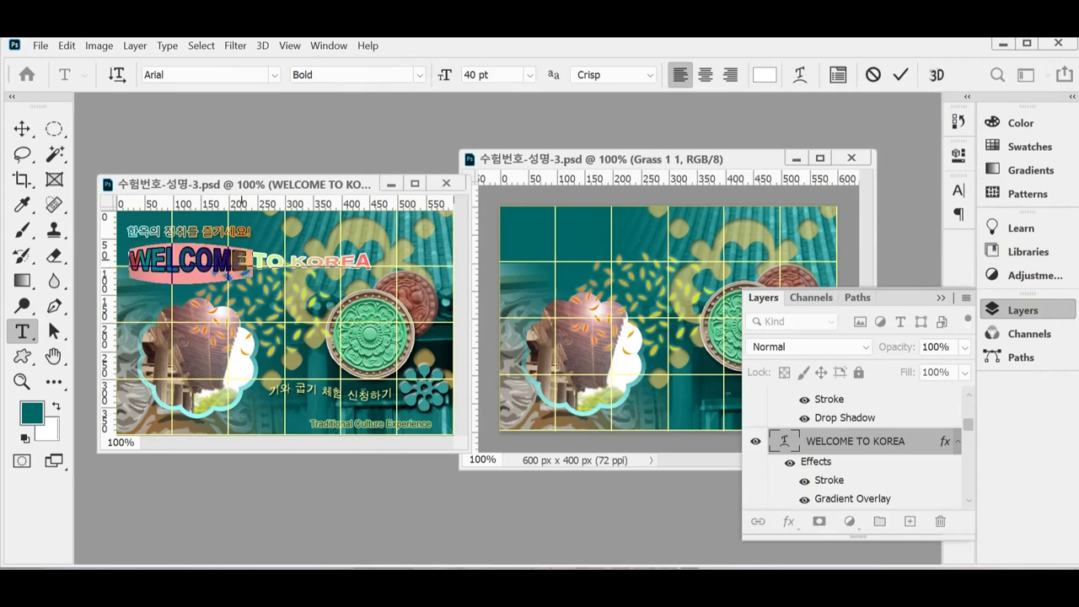
pyautogui.doubleClick(242, 263)
pyautogui.tripleClick(242, 263)
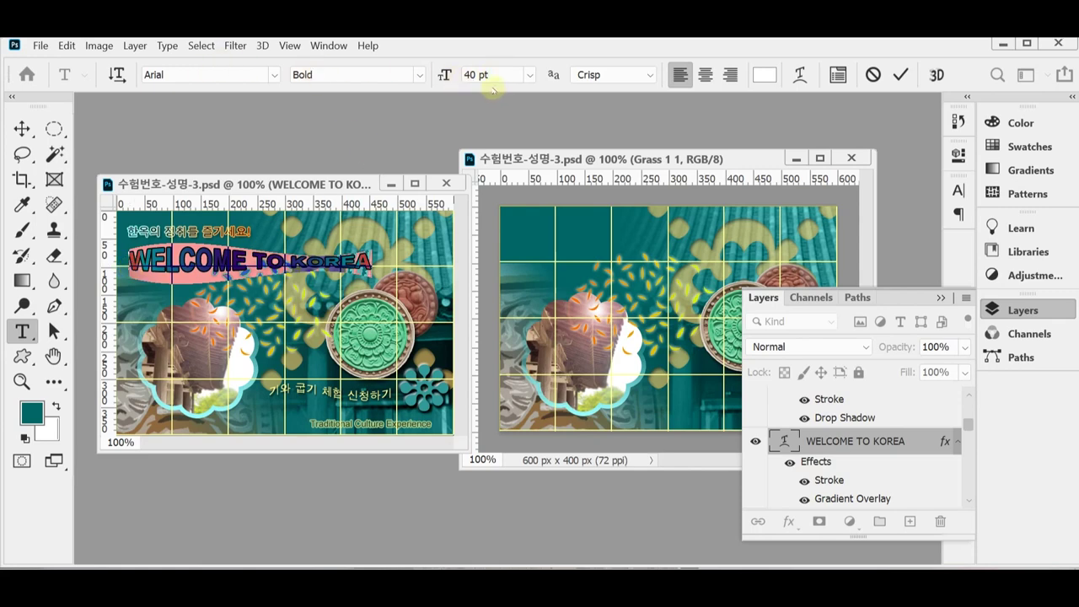
pyautogui.click(246, 261)
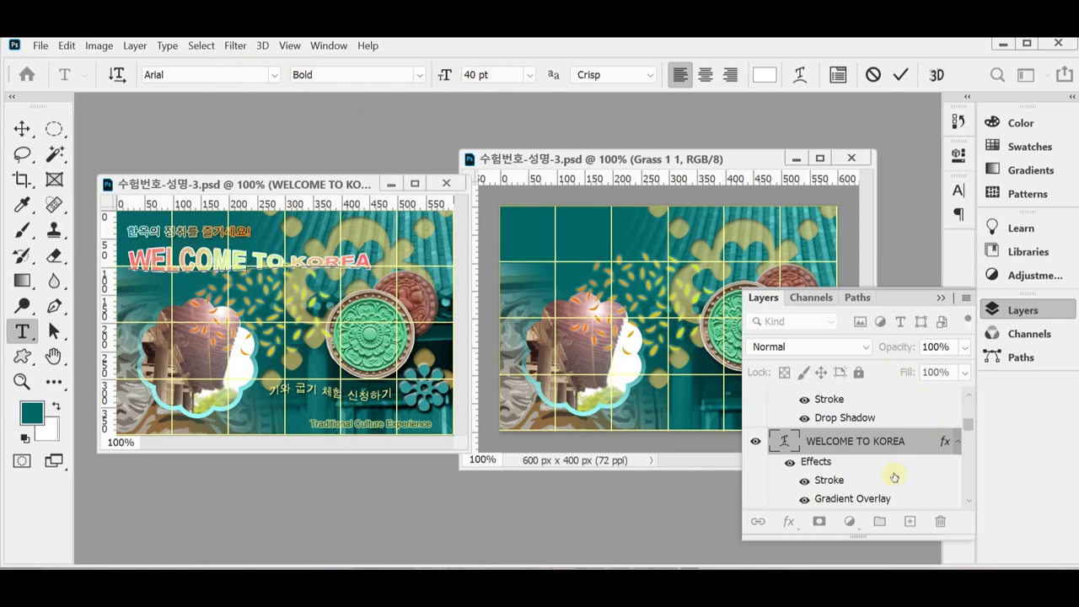
# Check the layer effects and Warp Text settings of 'WELCOME TO KOREA', then close the text without altering it.
pyautogui.scroll(-2, 894, 477)
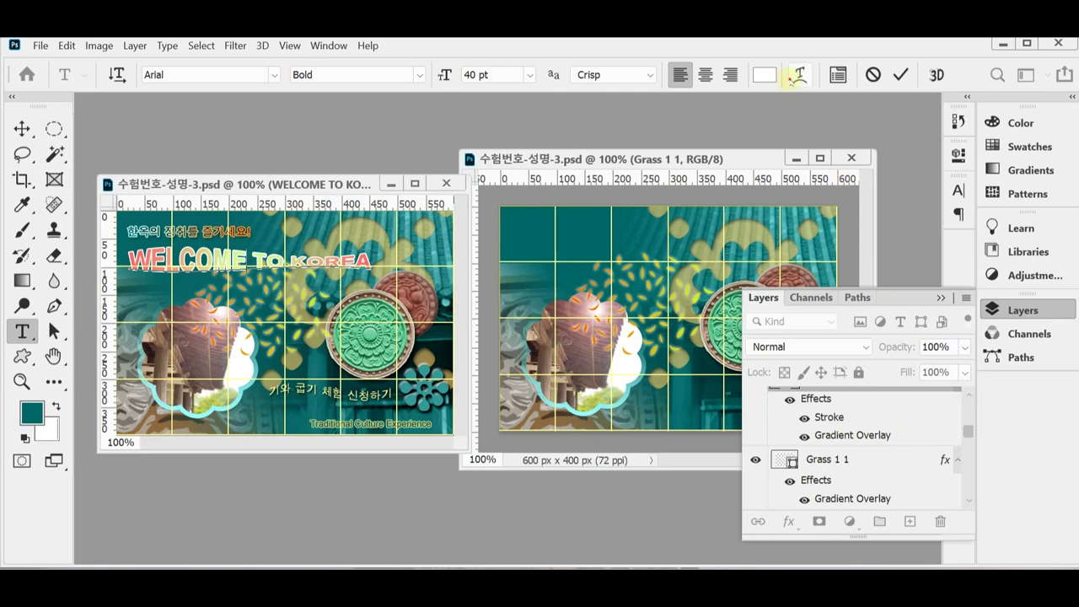
pyautogui.click(799, 75)
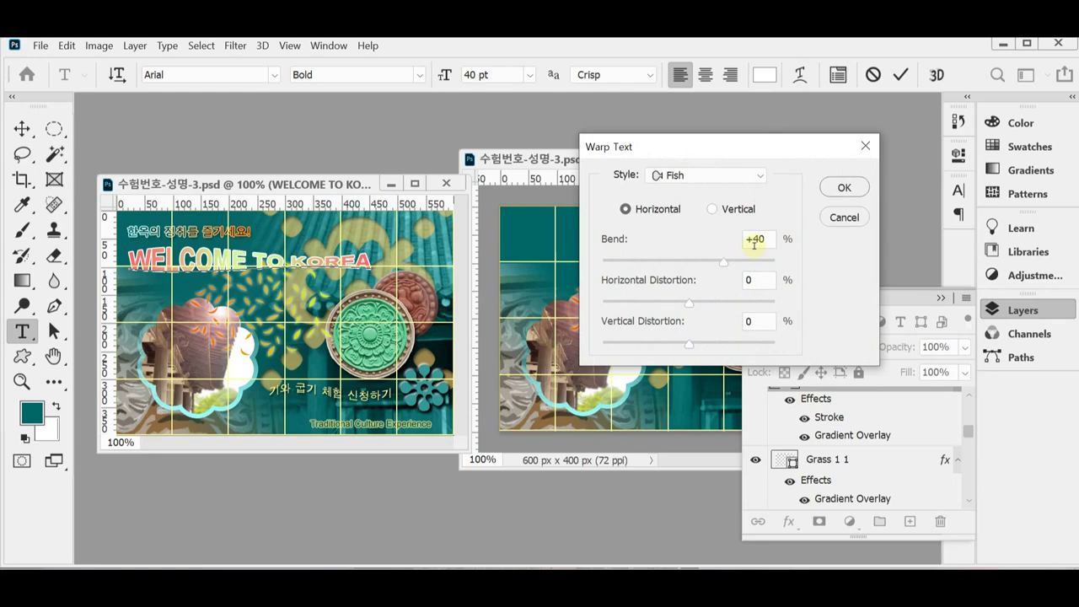
pyautogui.click(844, 218)
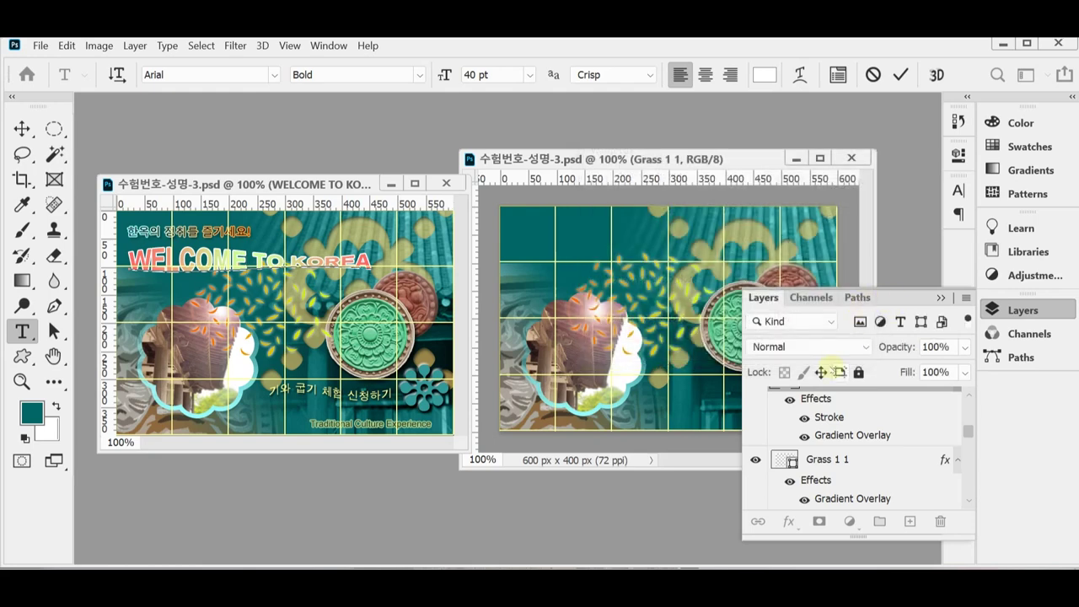
pyautogui.click(900, 74)
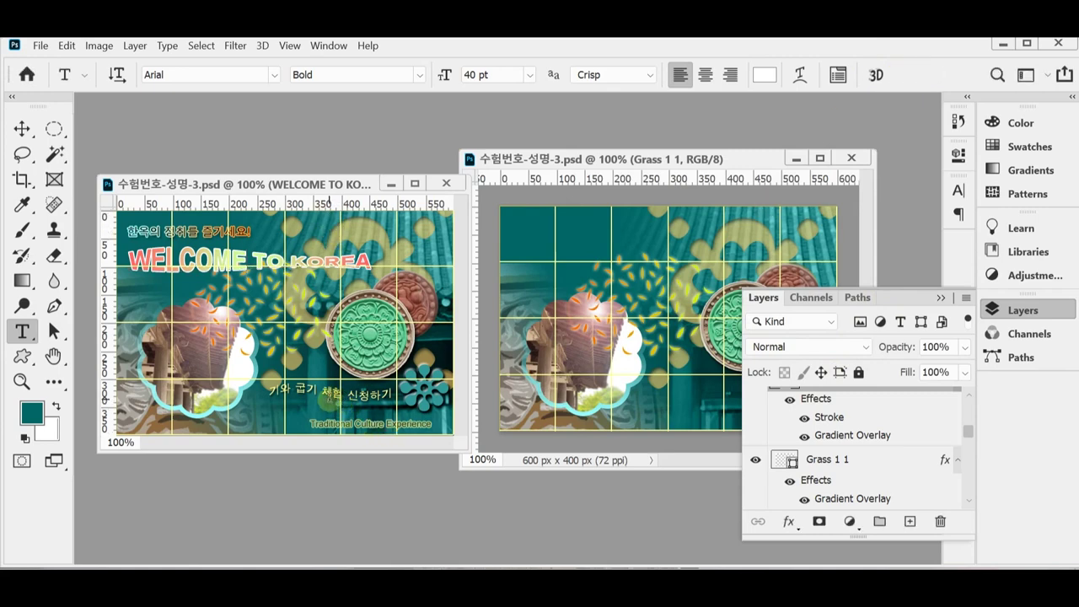
# Examine the text colour, Warp Text settings and effects of '기와 굽기 체험 신청하기' in the reference, then leave text editing.
pyautogui.click(328, 393)
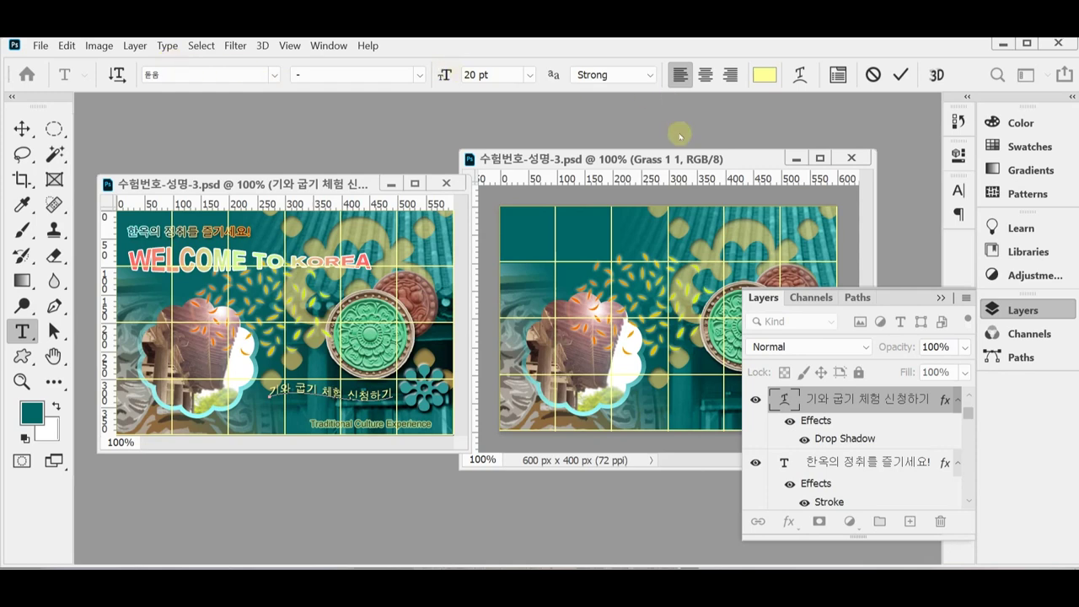
pyautogui.click(763, 75)
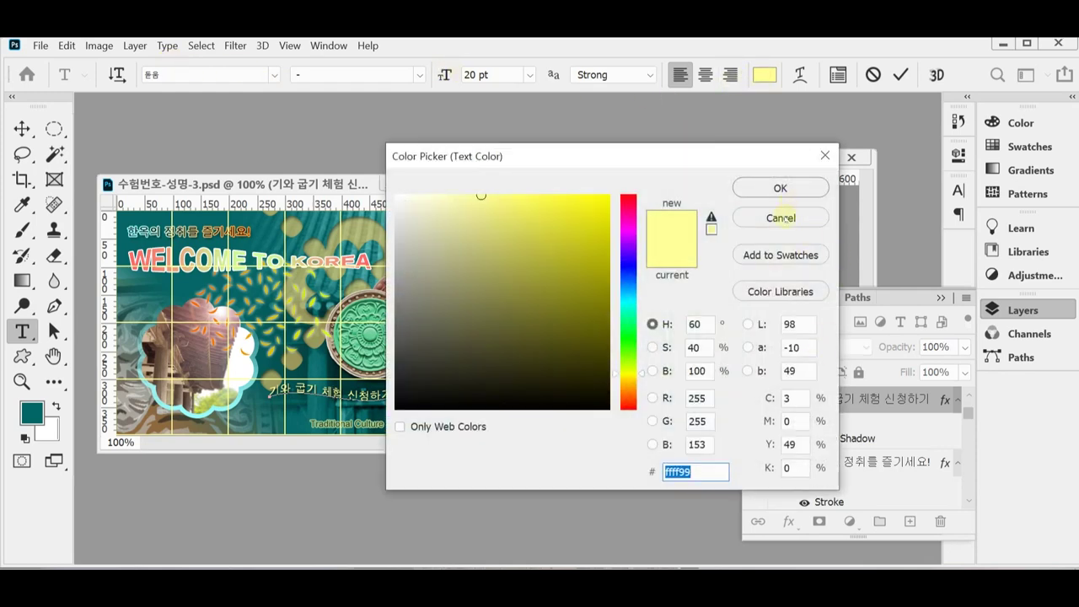
pyautogui.click(781, 217)
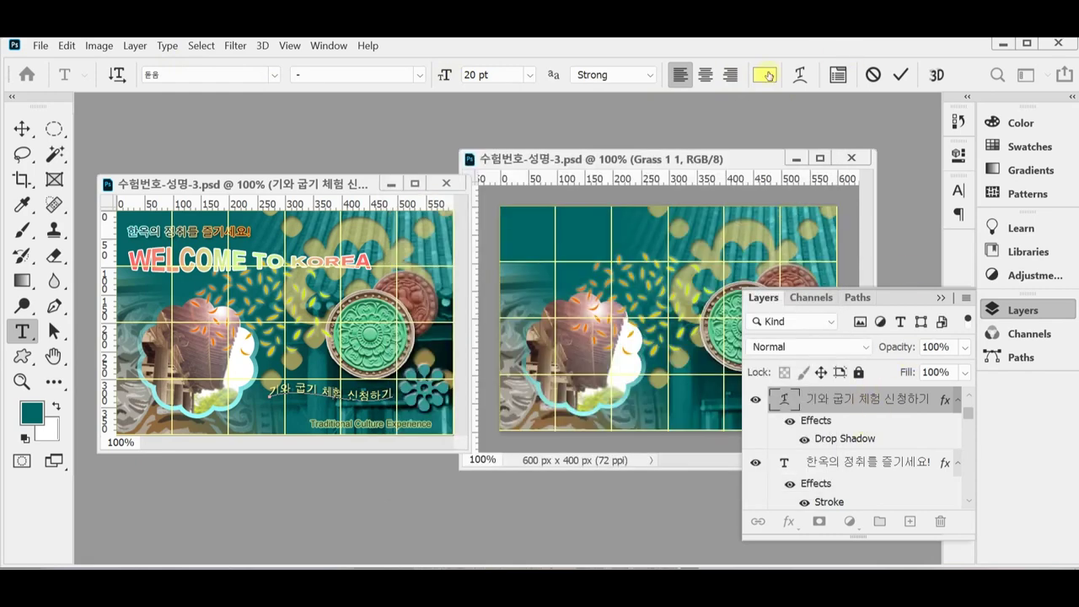
pyautogui.click(800, 75)
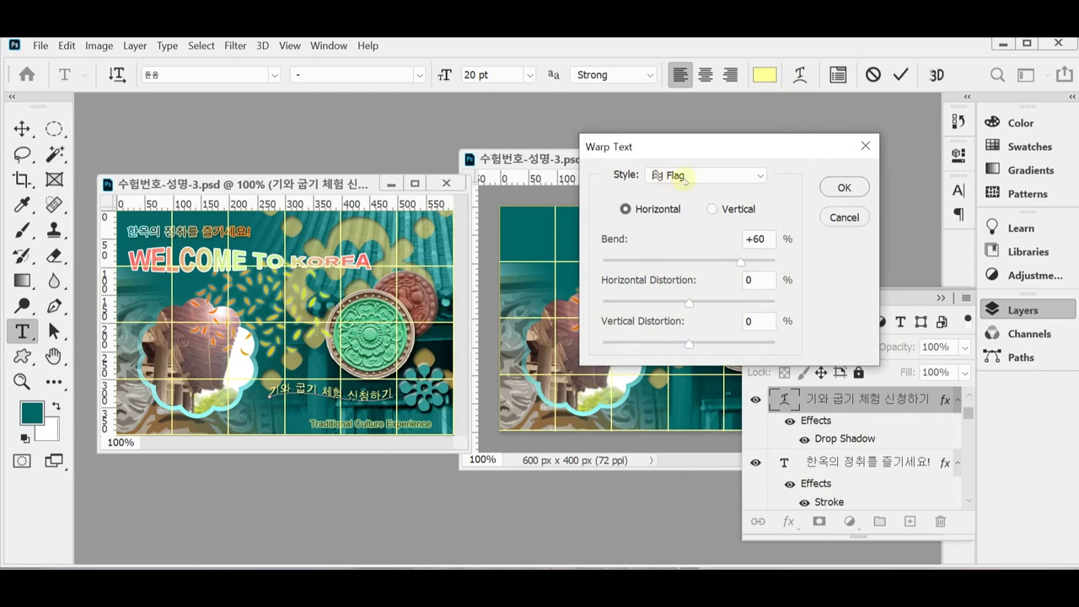
pyautogui.click(844, 218)
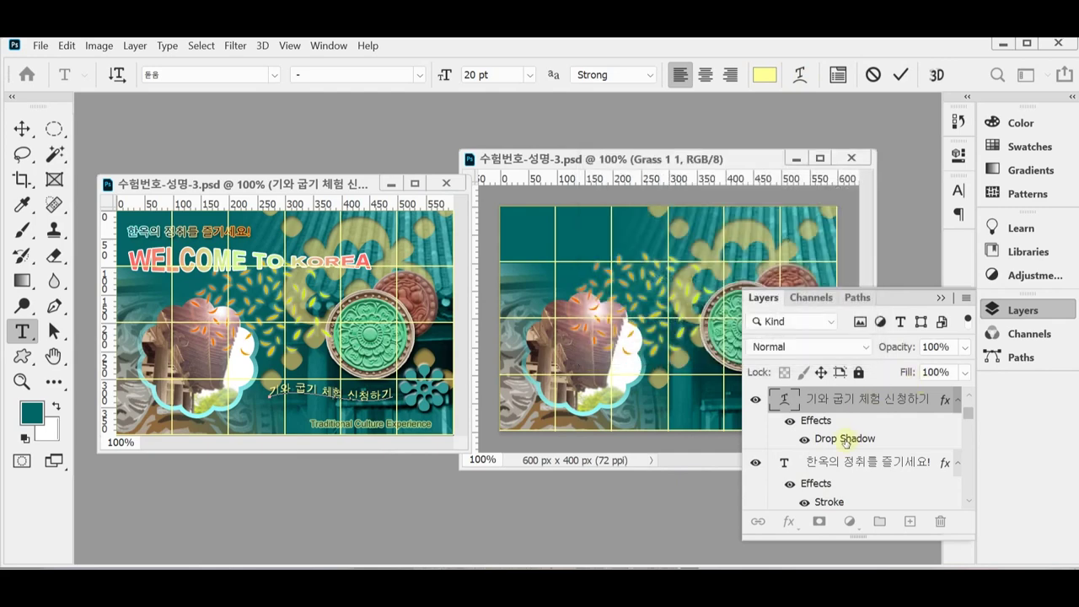
pyautogui.press('Escape')
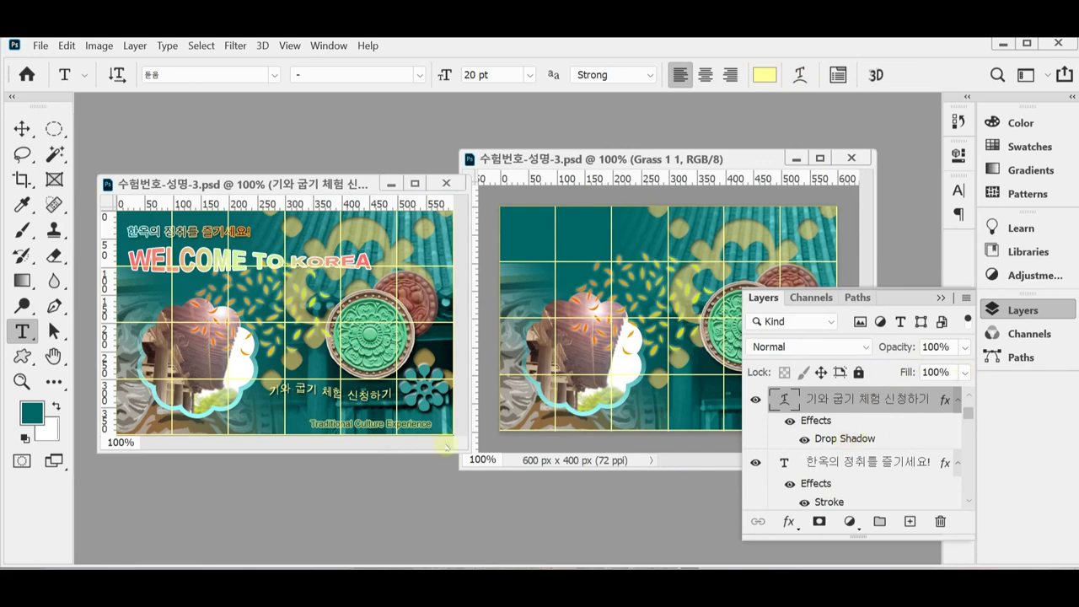
# Open the 'Traditional Culture Experience' text in the reference document and examine its font, size and text colour.
pyautogui.click(372, 426)
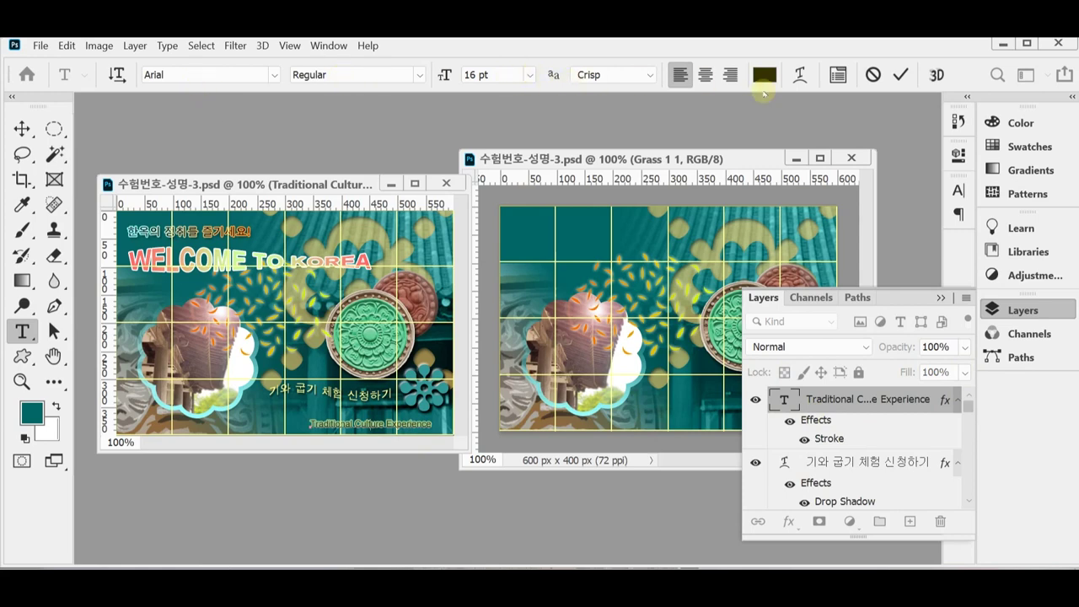
pyautogui.click(763, 75)
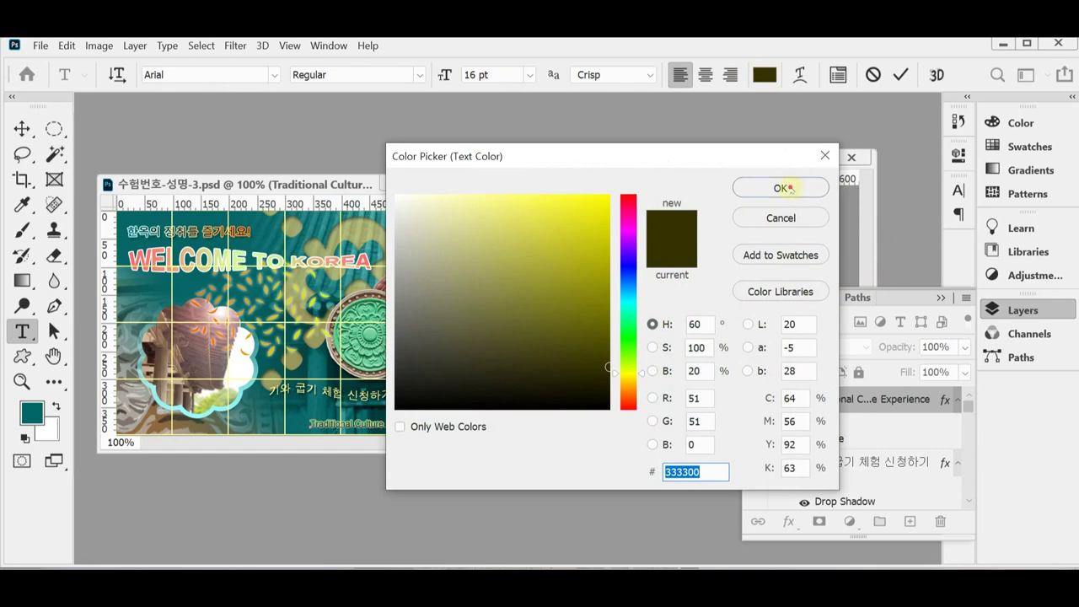
pyautogui.click(784, 188)
# Examine the Stroke effect's size and colour on the 'Traditional Culture Experience' text in the reference, then close the settings and the layer list.
pyautogui.click(832, 440)
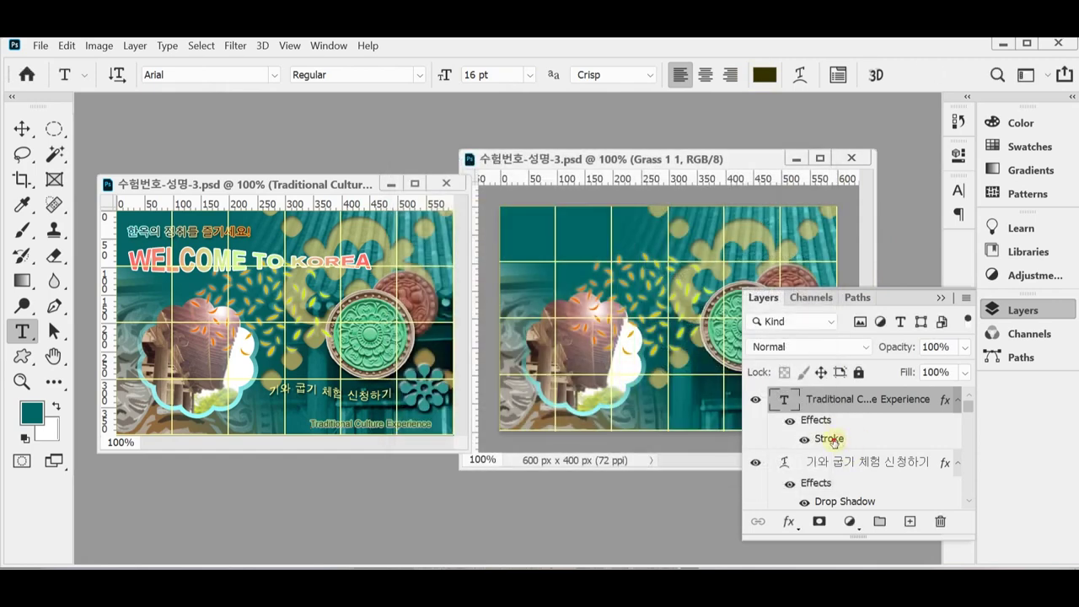
pyautogui.doubleClick(830, 439)
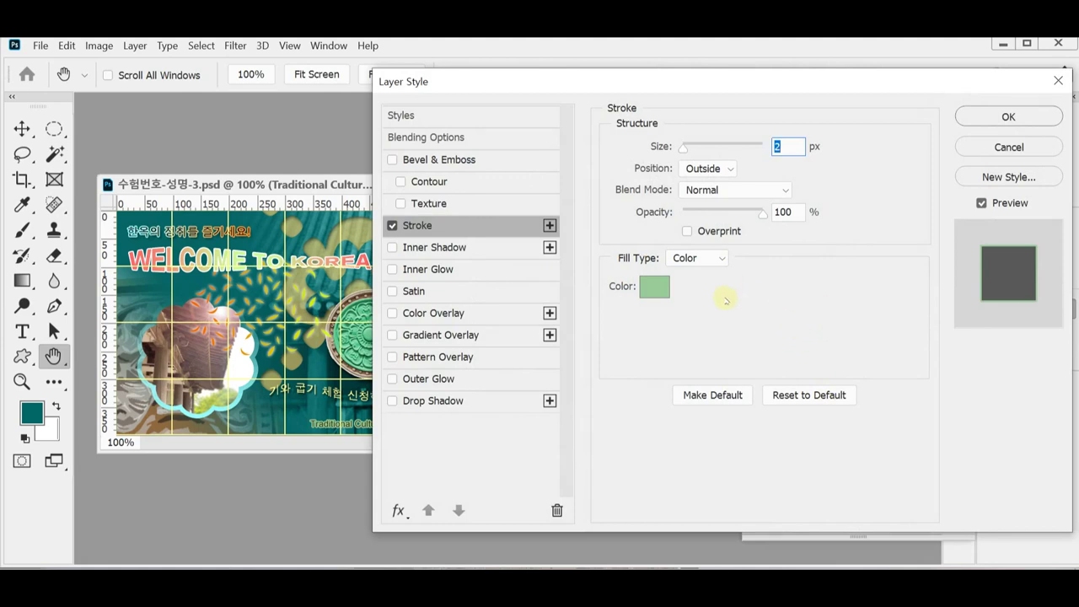
pyautogui.click(796, 148)
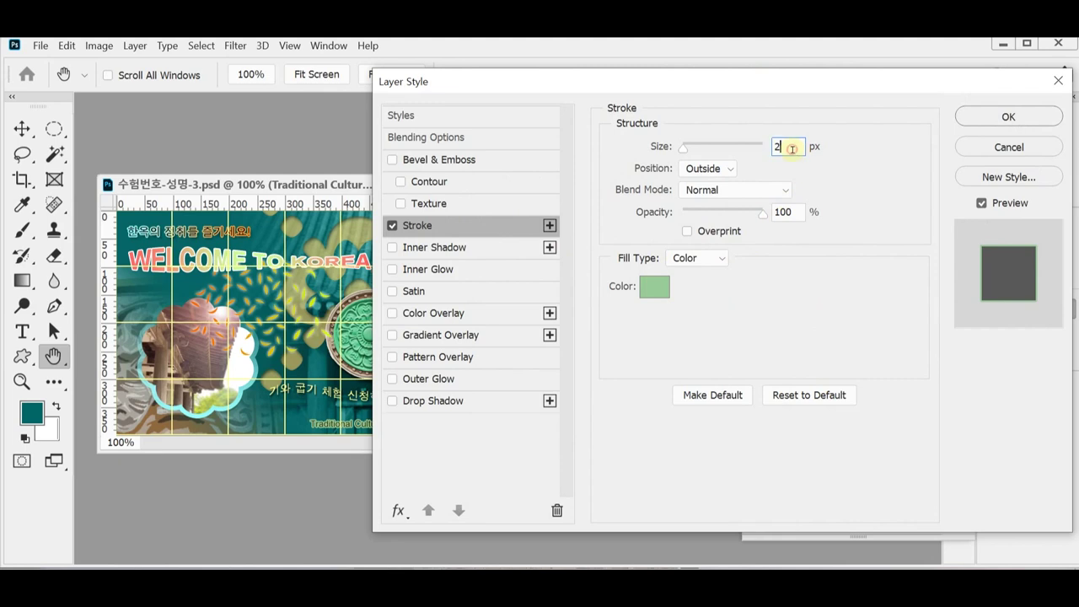
pyautogui.click(661, 288)
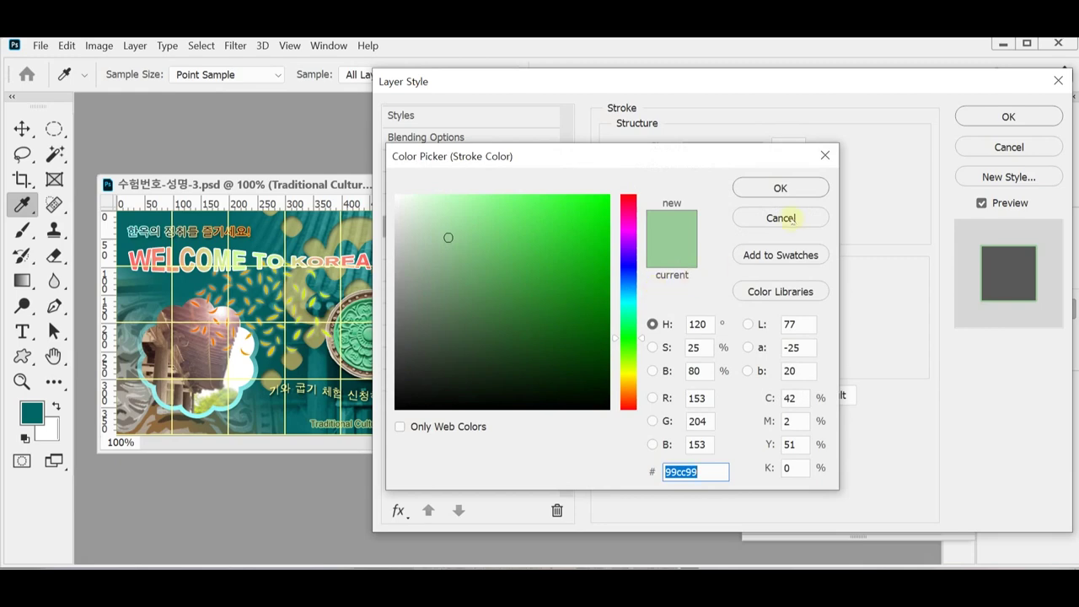
pyautogui.click(781, 217)
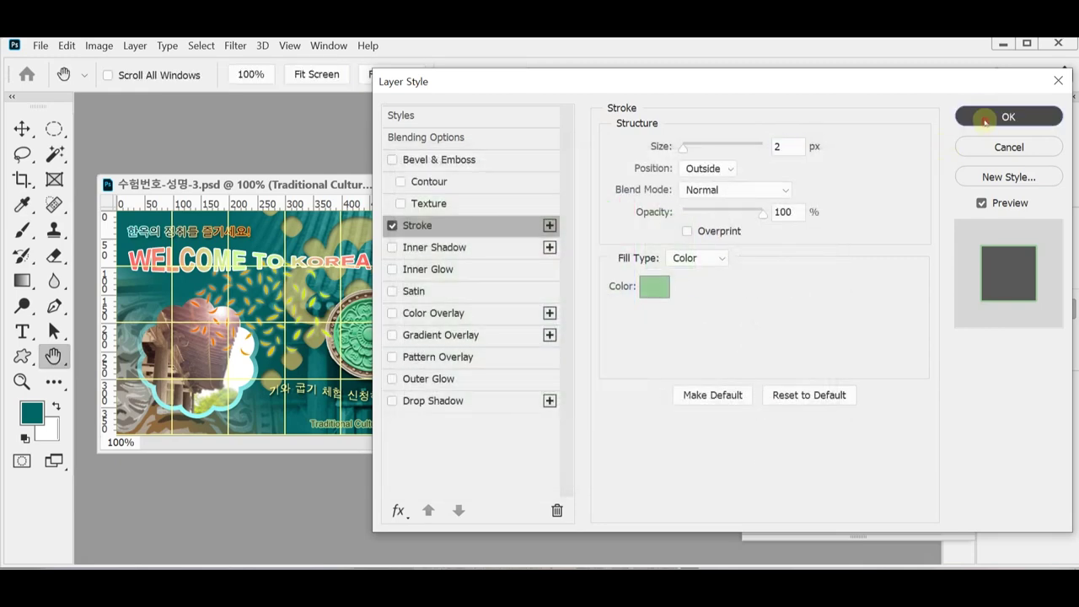
pyautogui.click(1009, 116)
pyautogui.click(1012, 310)
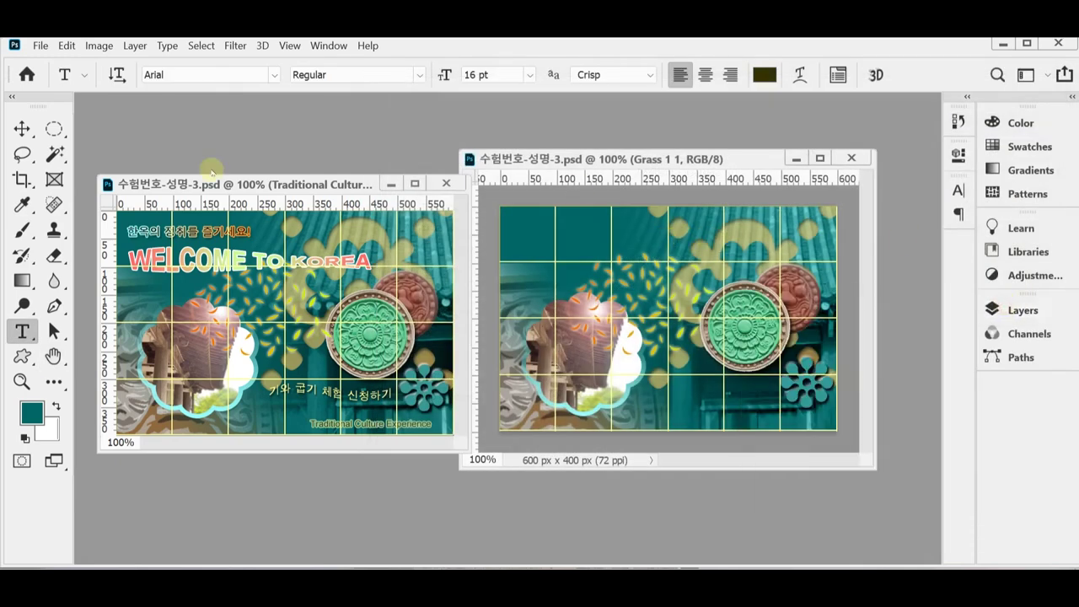
# Copy the two heading texts and the two lower texts from the reference document into the second document at matching positions.
pyautogui.click(20, 126)
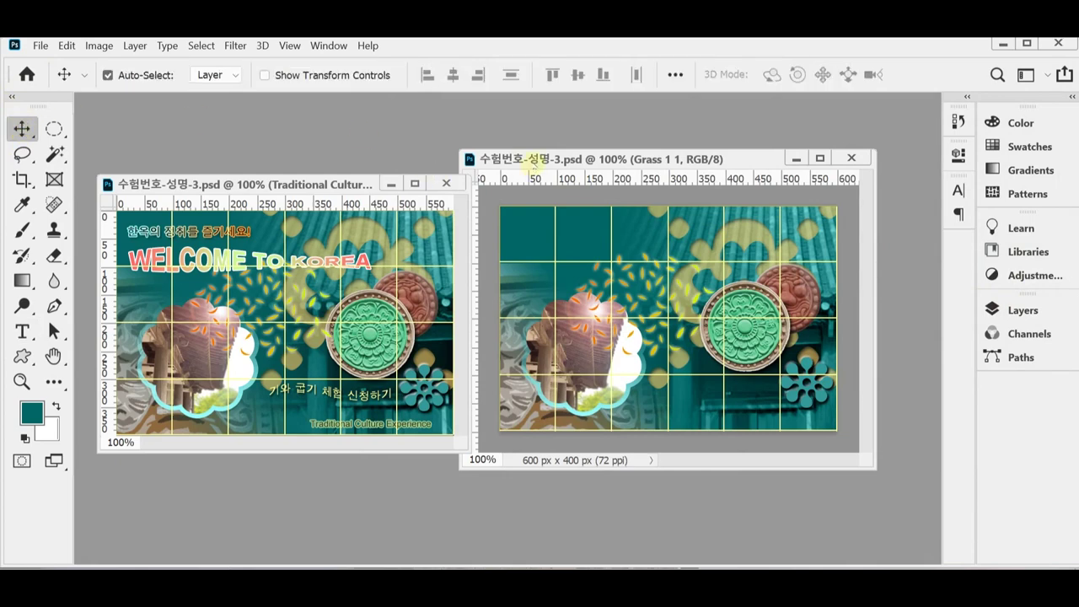
pyautogui.click(616, 208)
pyautogui.moveTo(616, 208); pyautogui.dragTo(223, 270)
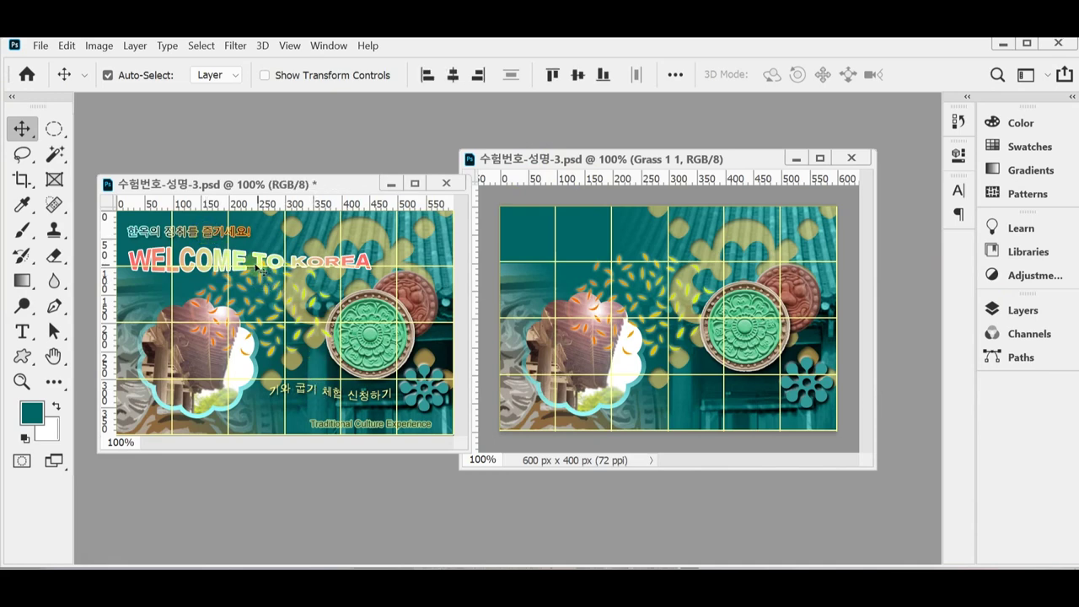
pyautogui.click(245, 265)
pyautogui.press('Right')
pyautogui.press('Right')
pyautogui.press('Right')
pyautogui.press('Right')
pyautogui.press('Right')
pyautogui.moveTo(411, 259); pyautogui.dragTo(595, 251)
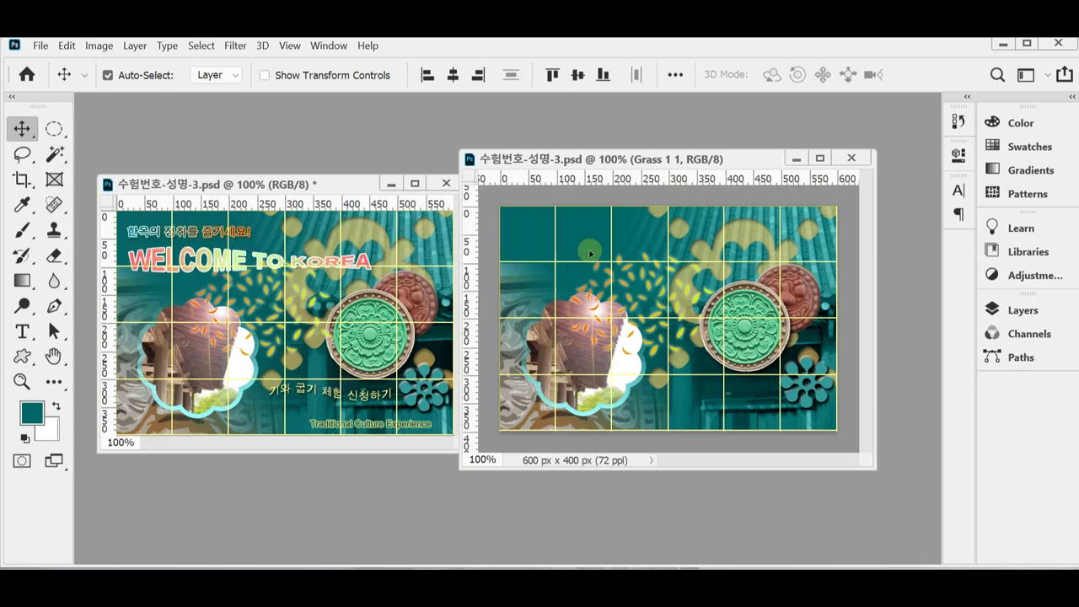
pyautogui.click(329, 395)
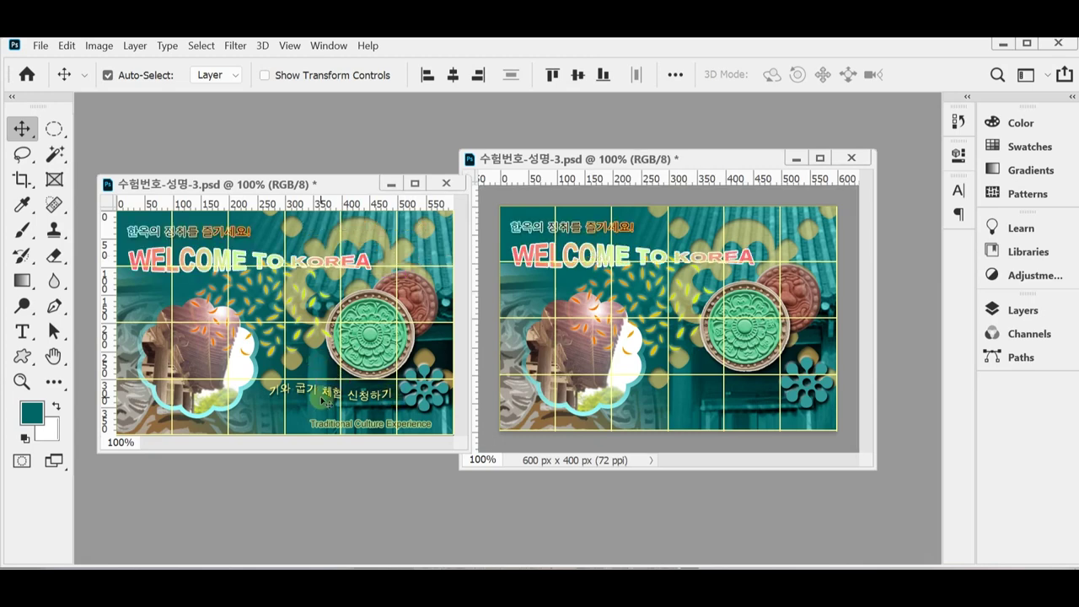
pyautogui.moveTo(335, 431); pyautogui.dragTo(755, 420)
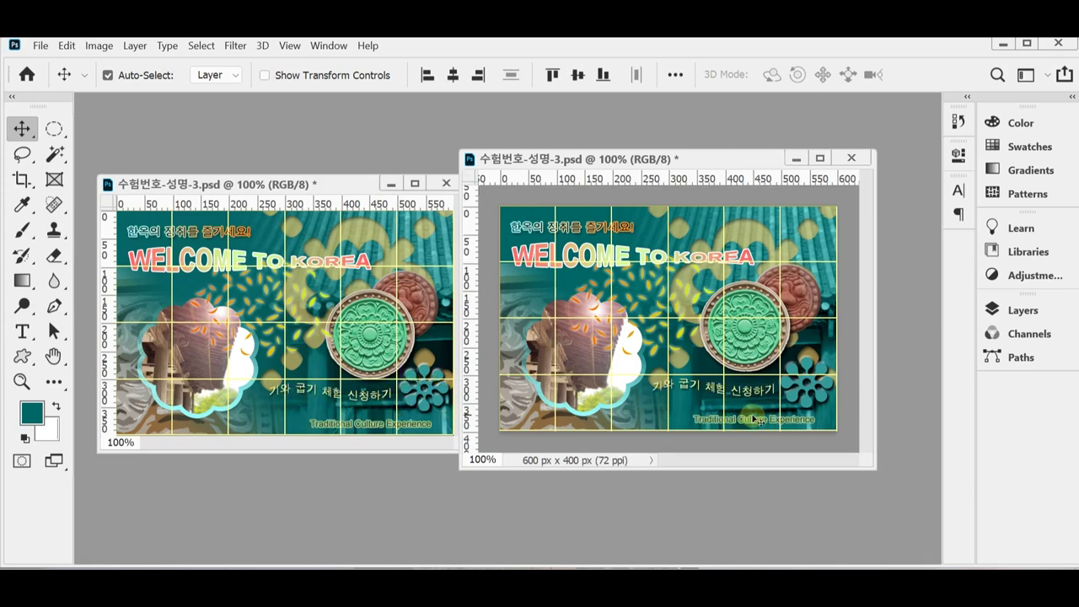
# Save the second document with its copied texts and hide its grid.
pyautogui.press('ctrl')
pyautogui.hotkey('ctrl', 'z')
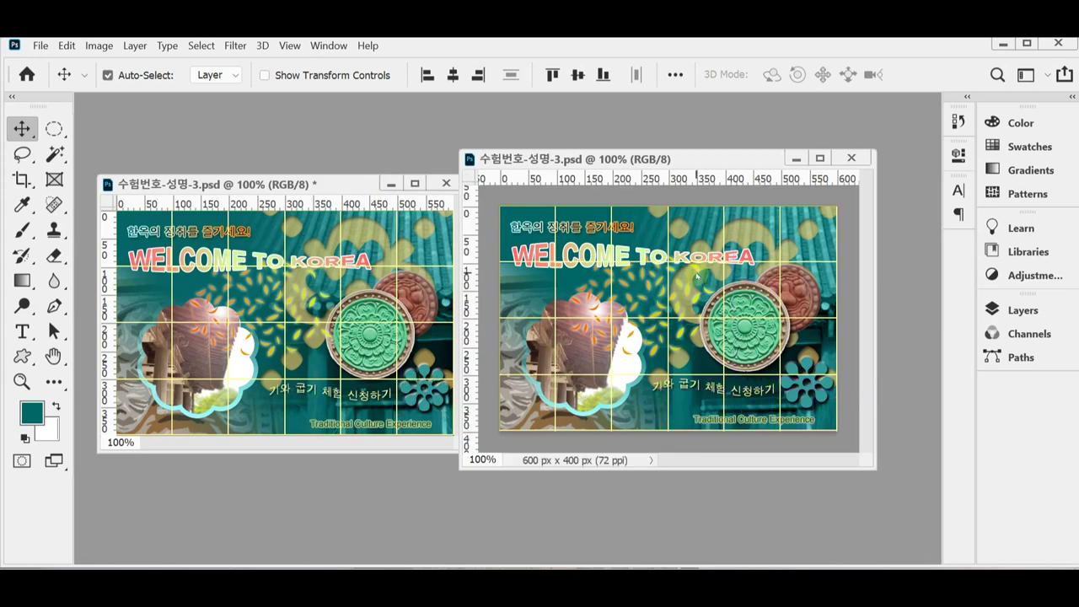
pyautogui.hotkey('ctrl', "'")
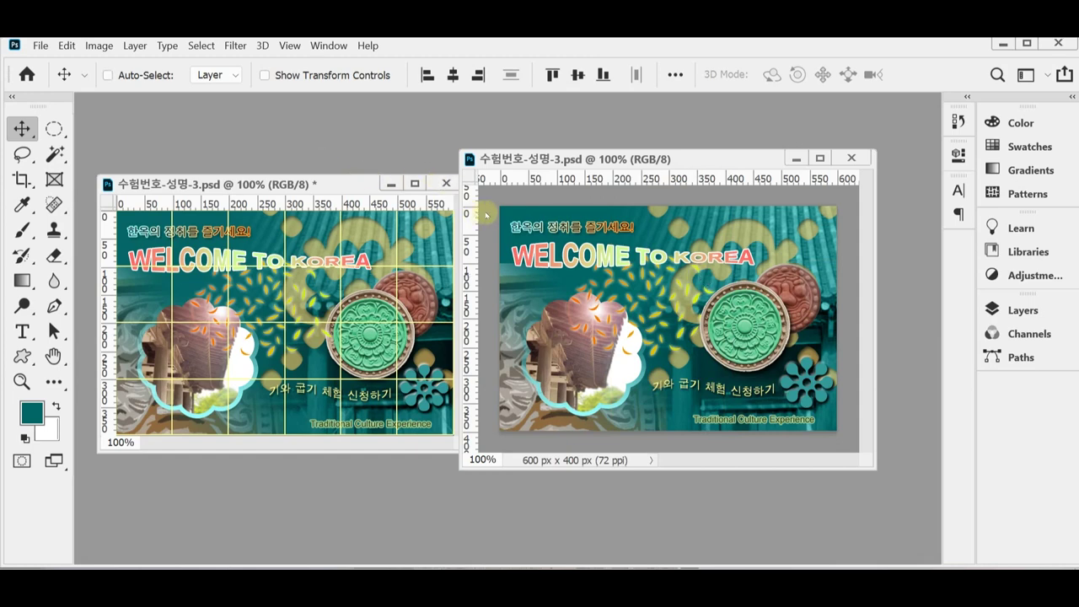
# Prepare to save a copy in the GTQ folder under 문서, with JPEG as the file format.
pyautogui.hotkey('ctrl', 'shift', 's')
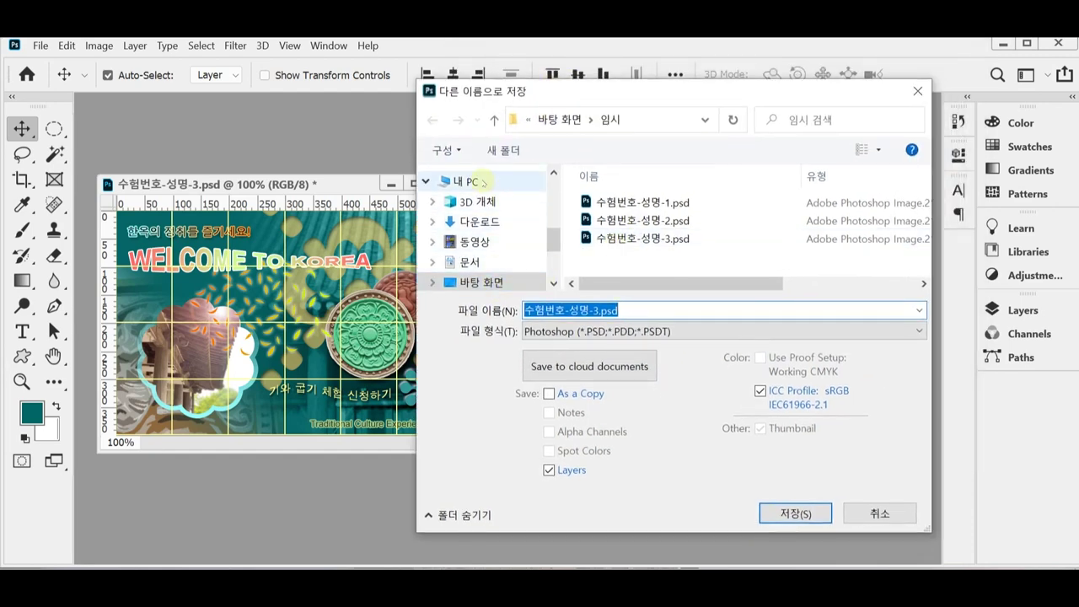
pyautogui.click(470, 262)
pyautogui.scroll(-3, 618, 253)
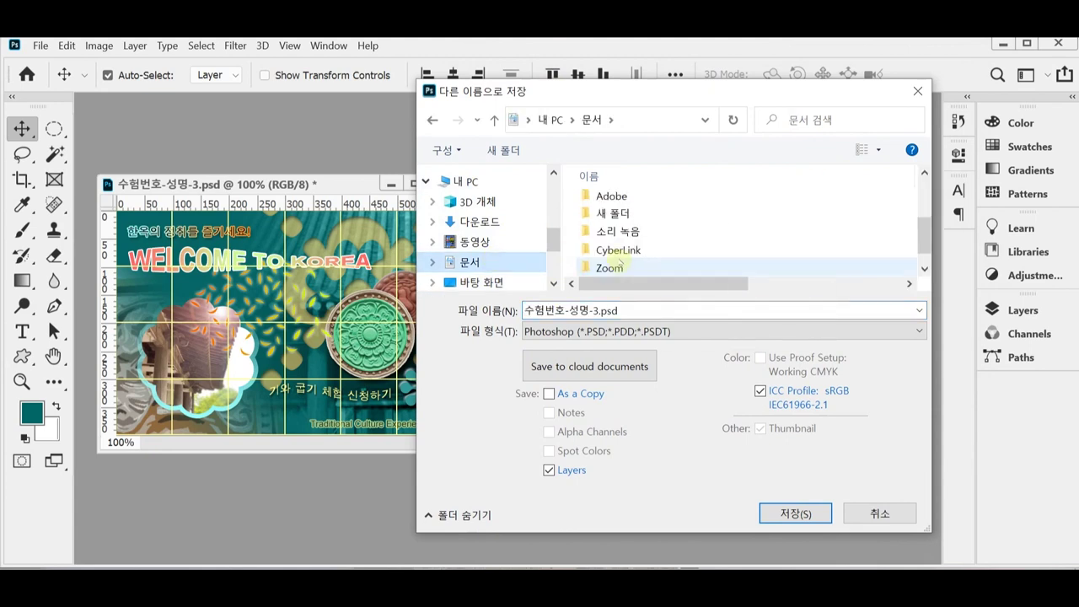
pyautogui.doubleClick(609, 267)
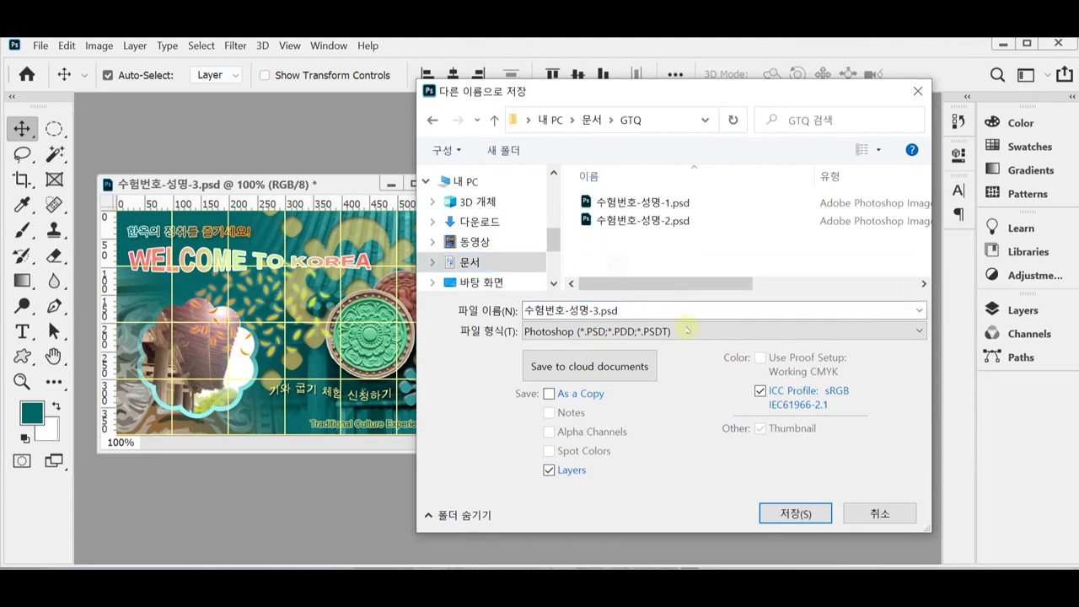
pyautogui.click(624, 221)
pyautogui.doubleClick(638, 309)
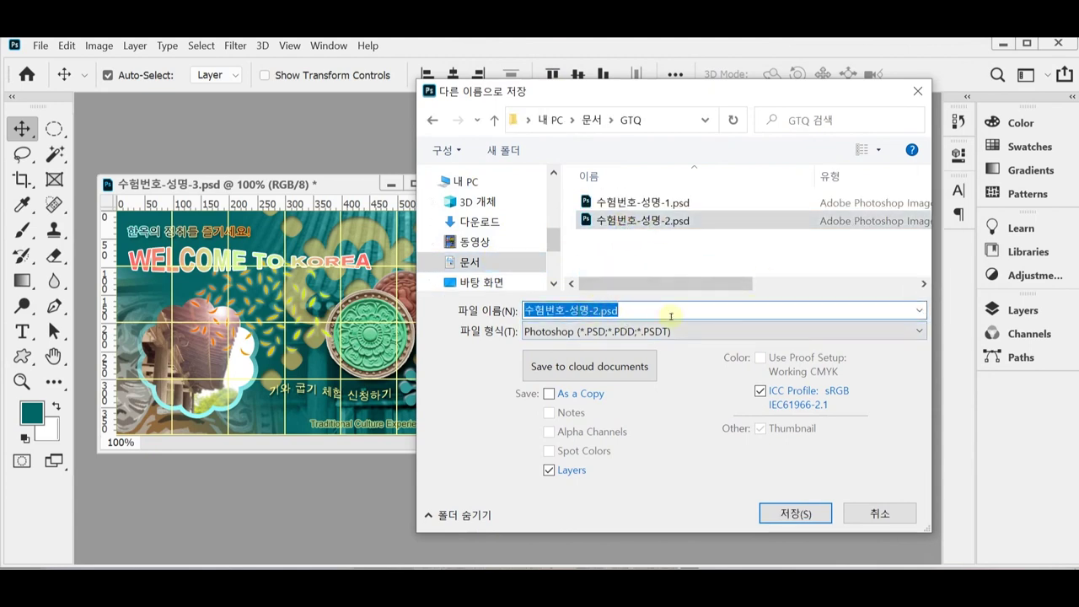
pyautogui.click(692, 331)
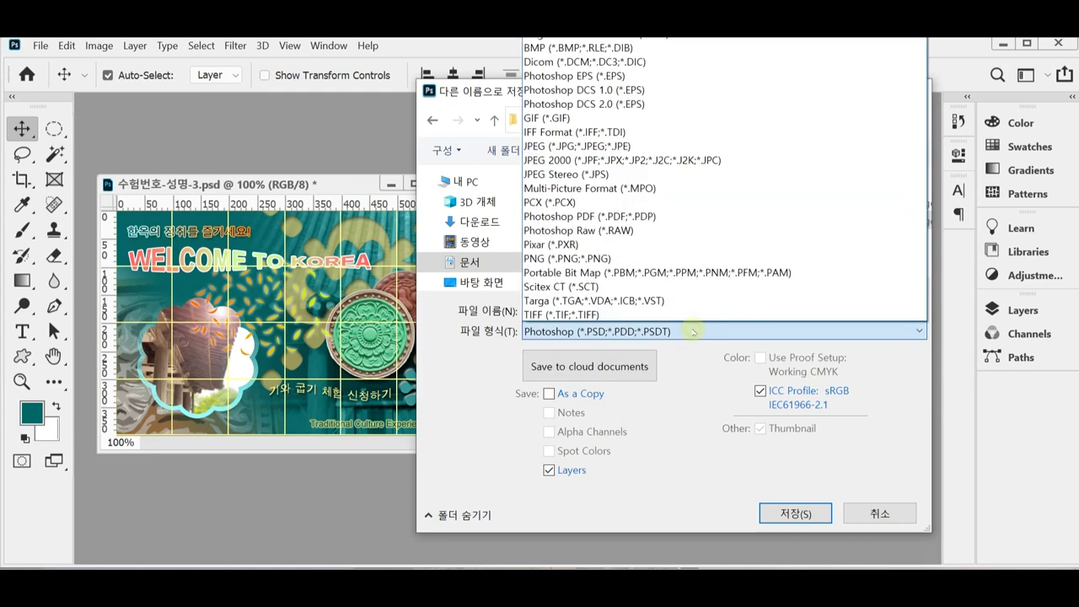
pyautogui.click(630, 147)
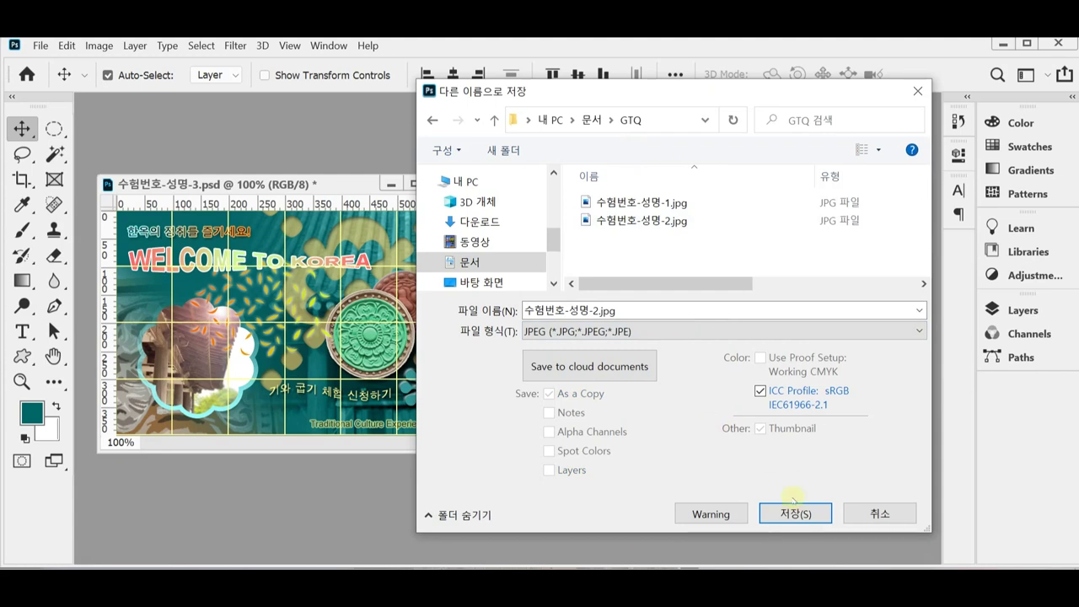
# Name the JPEG copy 수험번호-성명-3 and save it with quality 8.
pyautogui.click(795, 513)
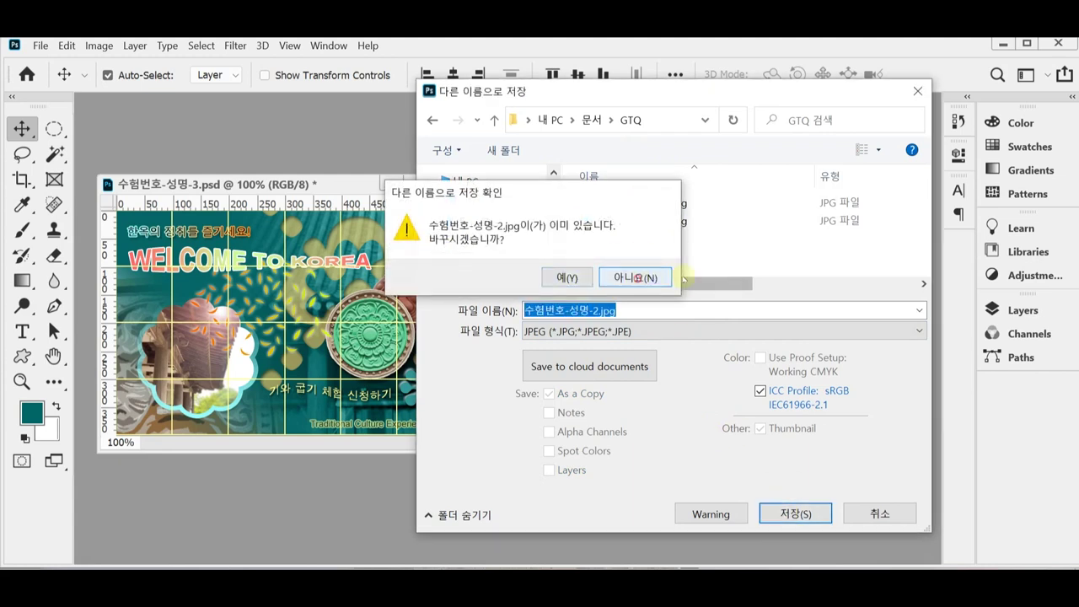
pyautogui.click(602, 278)
pyautogui.moveTo(592, 310); pyautogui.dragTo(691, 318)
pyautogui.write('3')
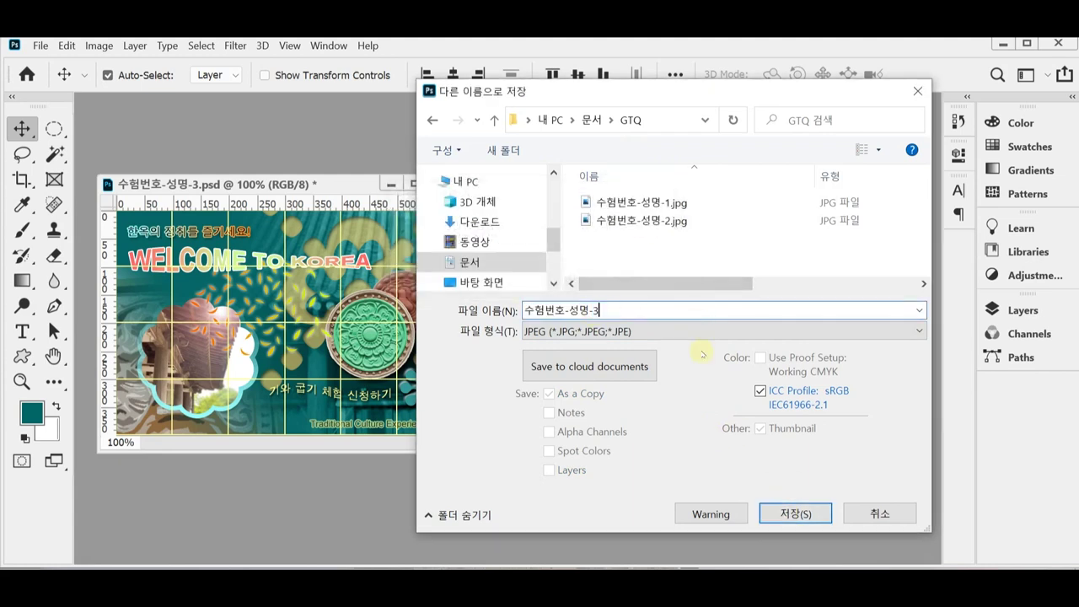
pyautogui.click(795, 513)
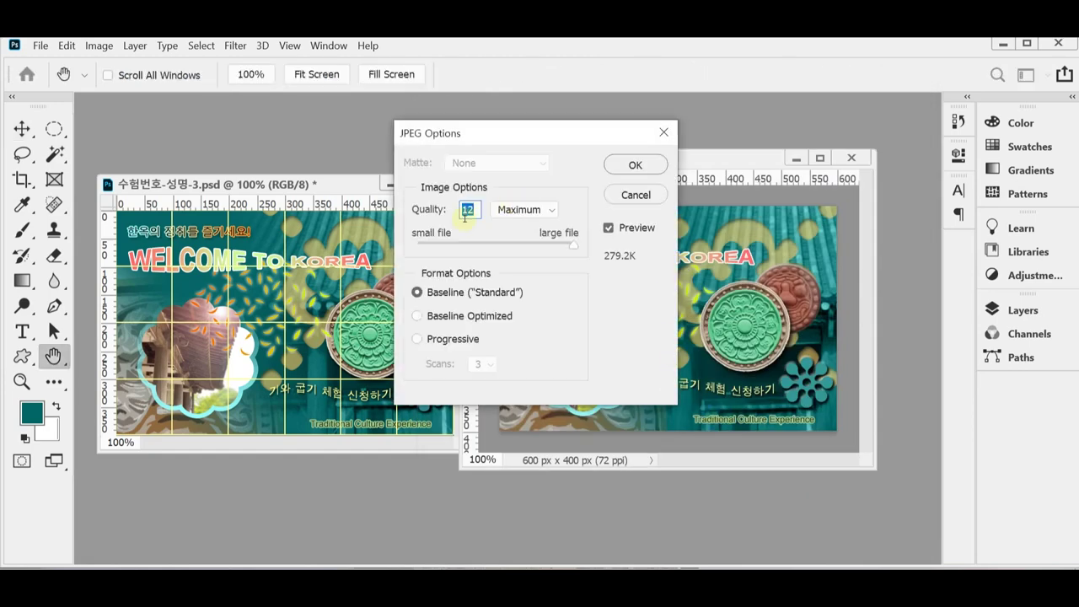
pyautogui.write('8')
pyautogui.click(636, 165)
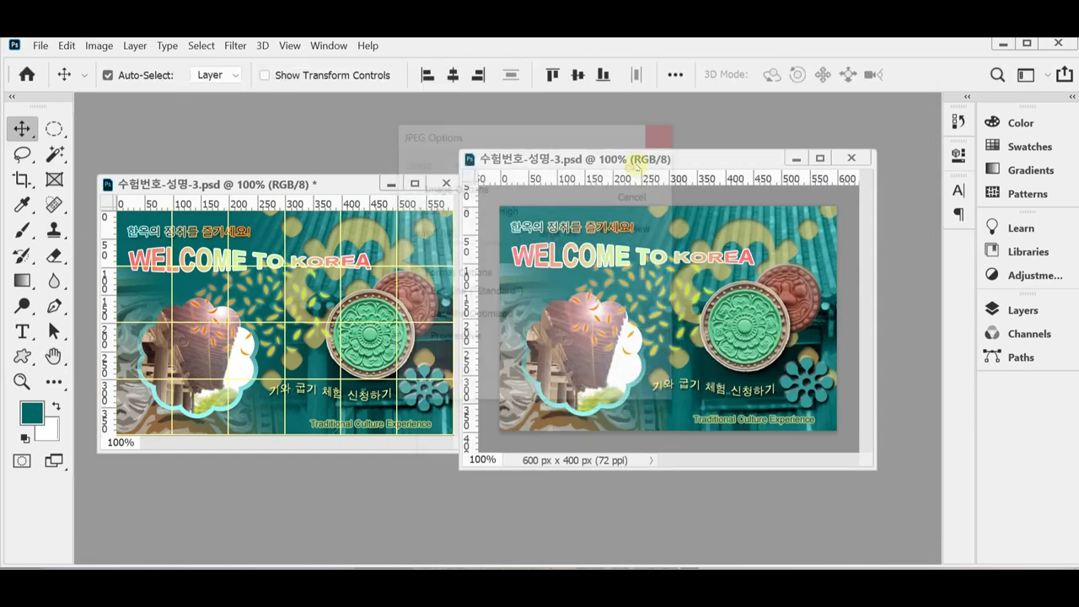
# Reduce the banner's image size to 60 × 40 pixels, keeping the proportions linked.
pyautogui.click(100, 47)
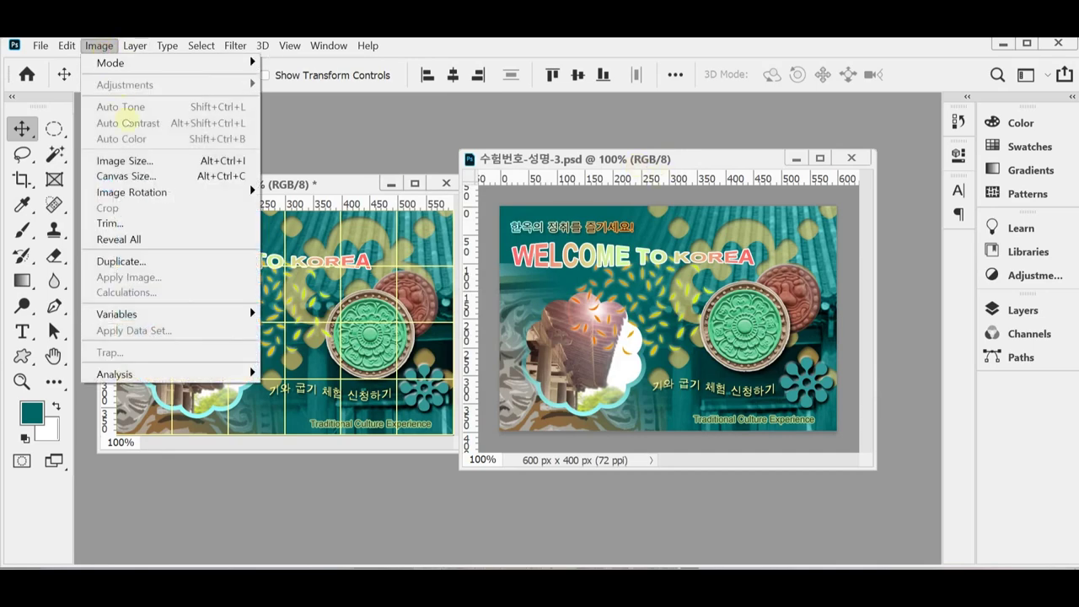
pyautogui.click(124, 160)
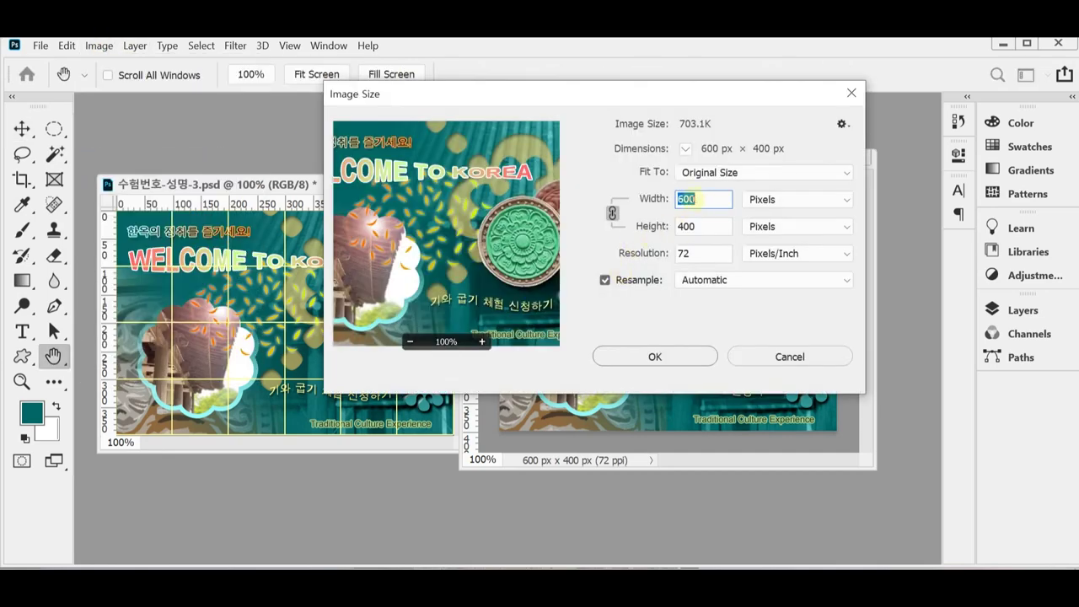
pyautogui.write('60')
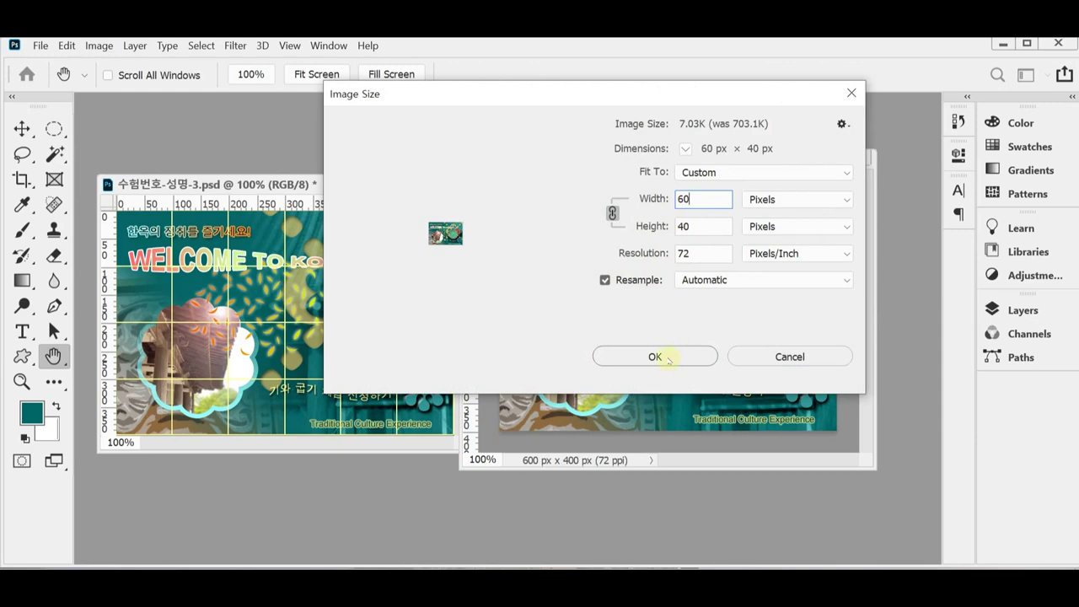
pyautogui.click(665, 358)
pyautogui.press('v')
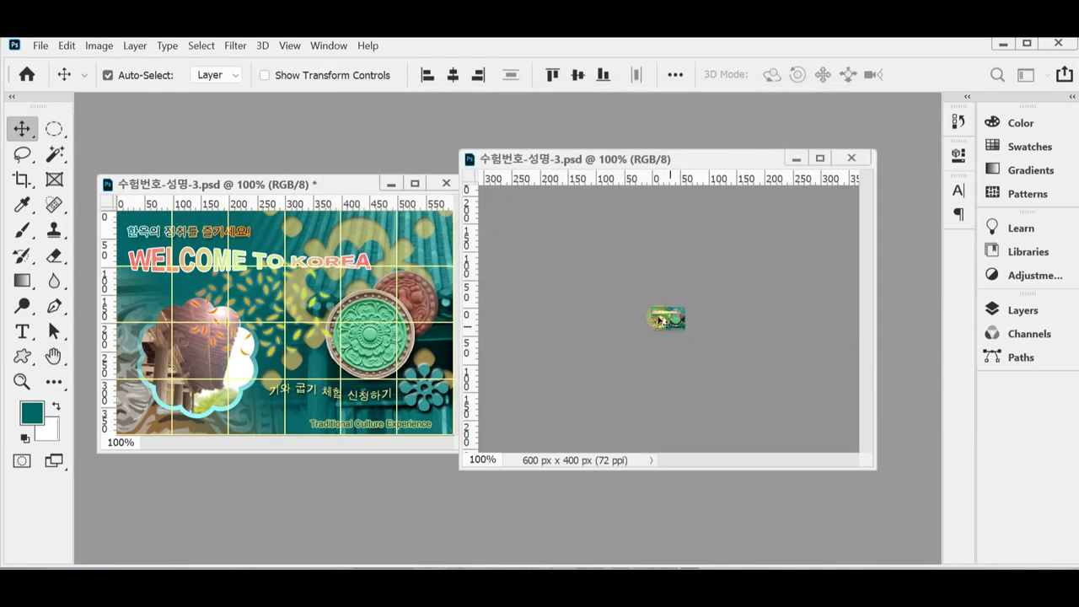
# Save the reduced banner as 수험번호-성명-3.psd in the GTQ folder under 문서, with layers kept.
pyautogui.hotkey('ctrl', 'shift', 's')
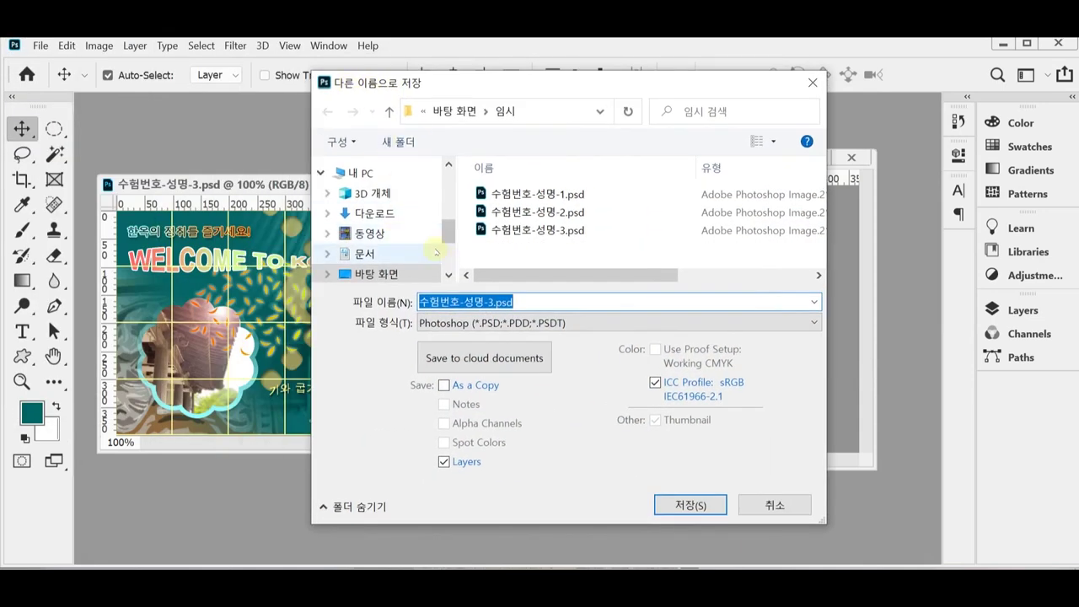
pyautogui.click(379, 174)
pyautogui.click(365, 253)
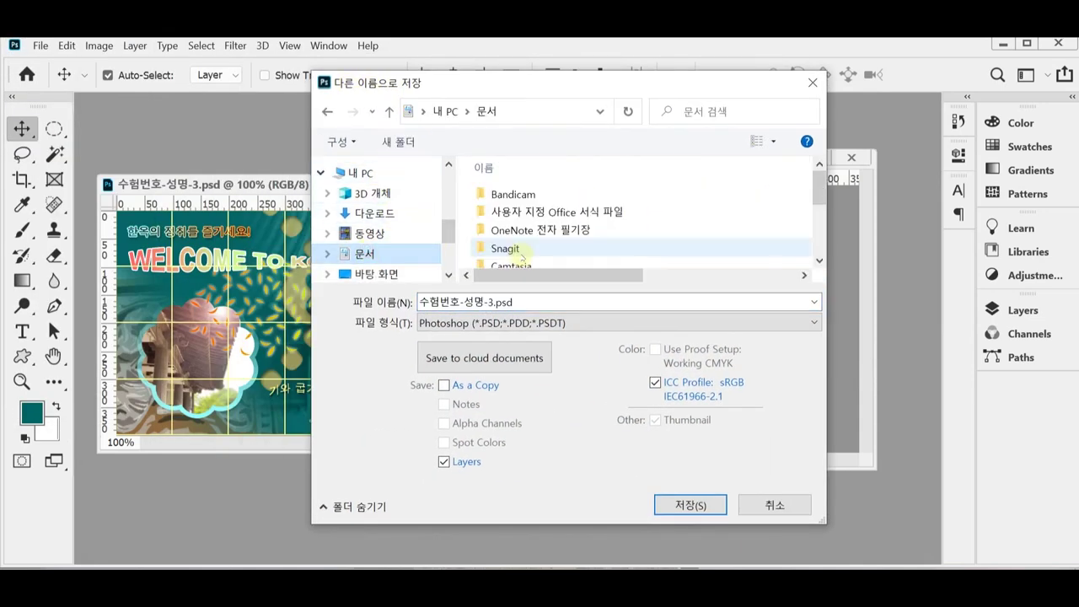
pyautogui.scroll(-3, 506, 245)
pyautogui.click(510, 260)
pyautogui.doubleClick(510, 259)
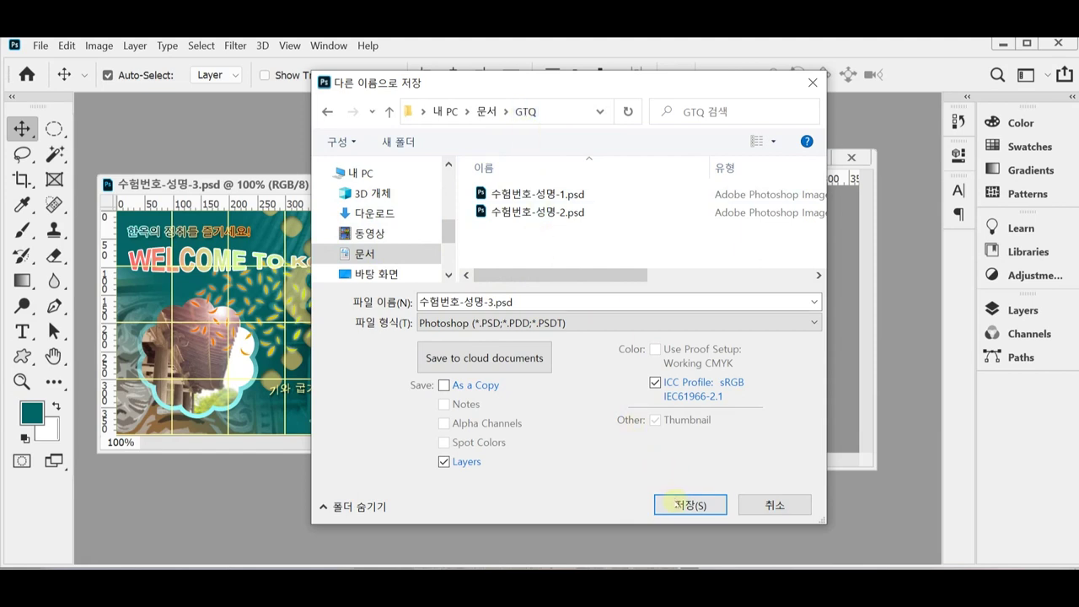
pyautogui.click(679, 504)
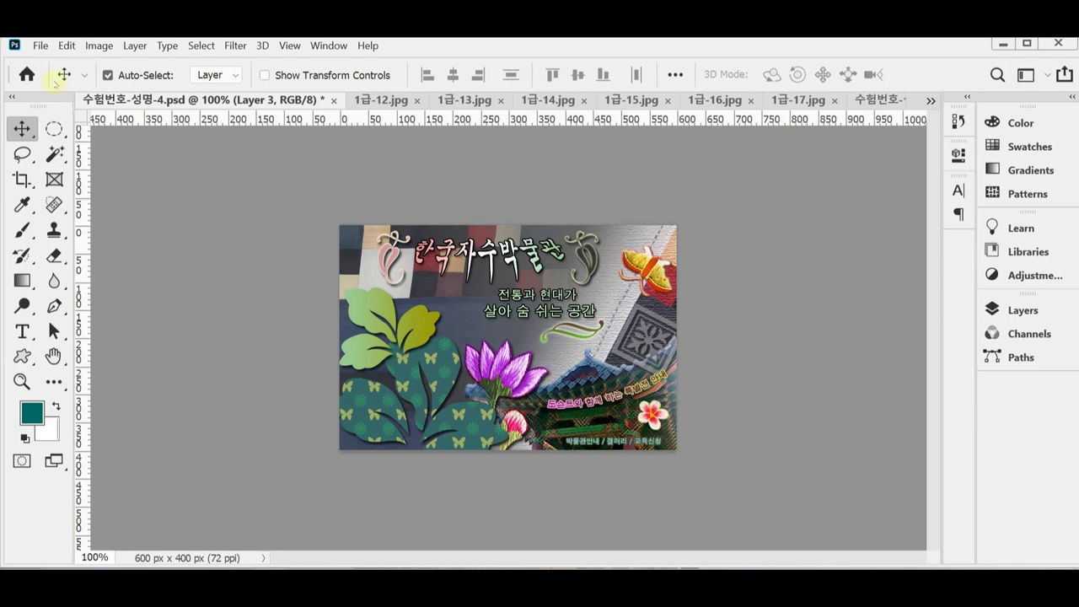
# Create a new white 600 × 400 pixel RGB document at 72 pixels/inch and show its grid.
pyautogui.click(42, 46)
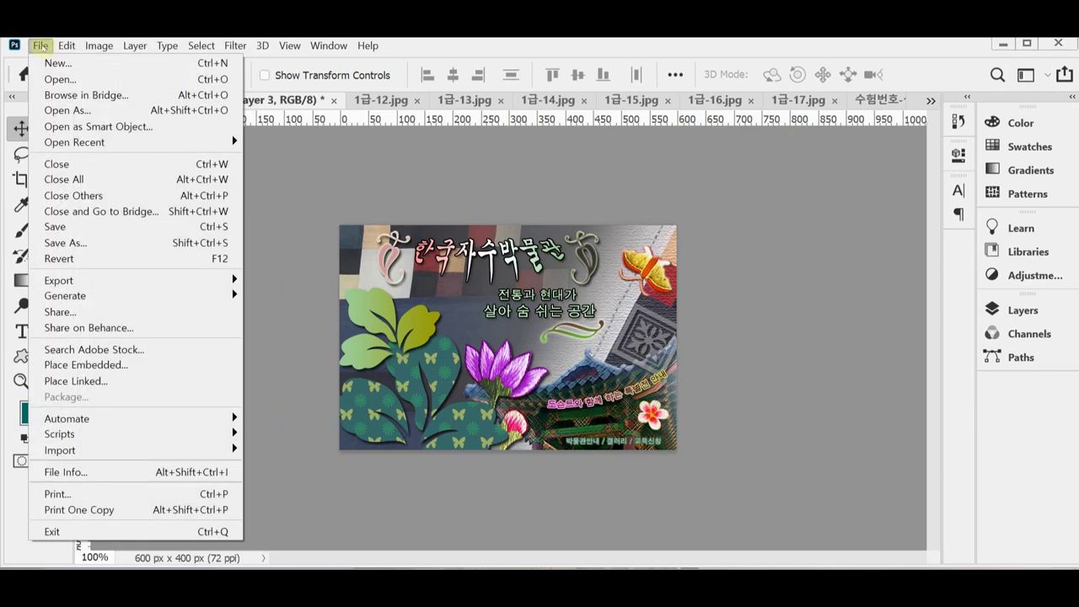
pyautogui.click(48, 63)
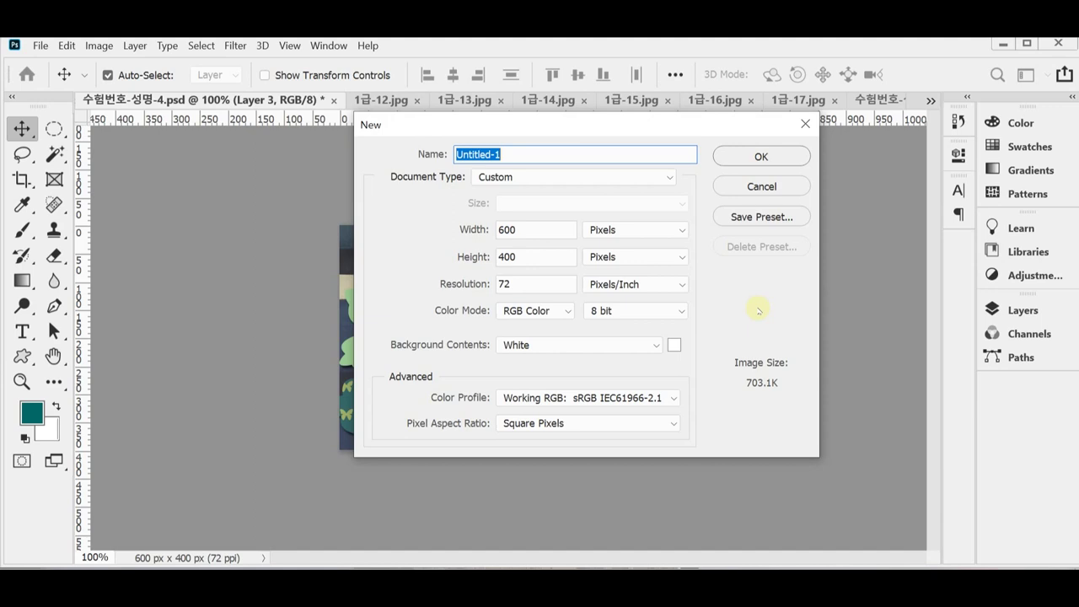
pyautogui.press('Return')
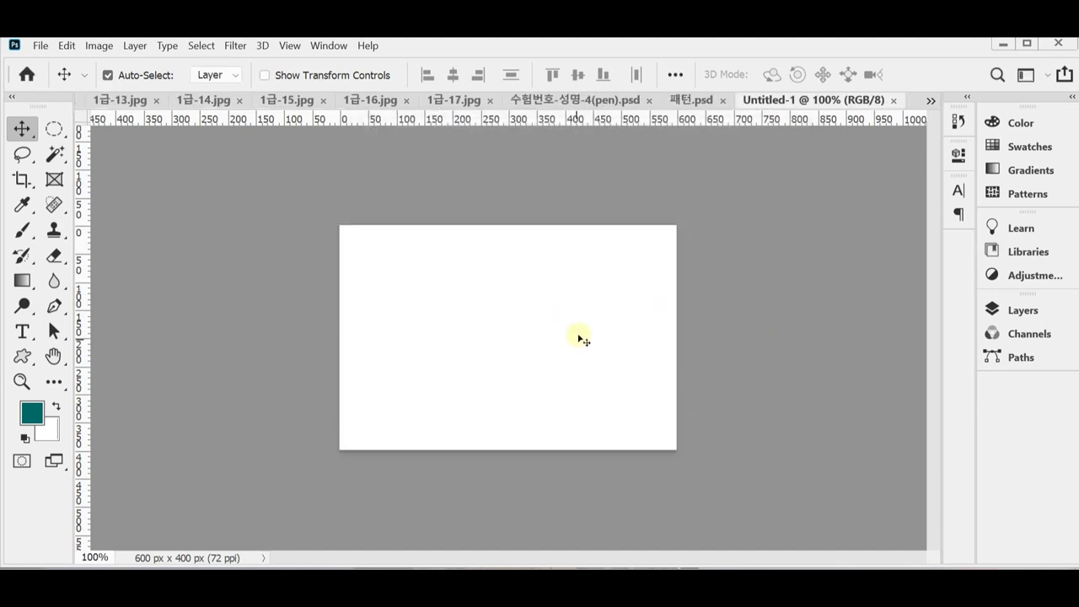
pyautogui.hotkey('ctrl', "'")
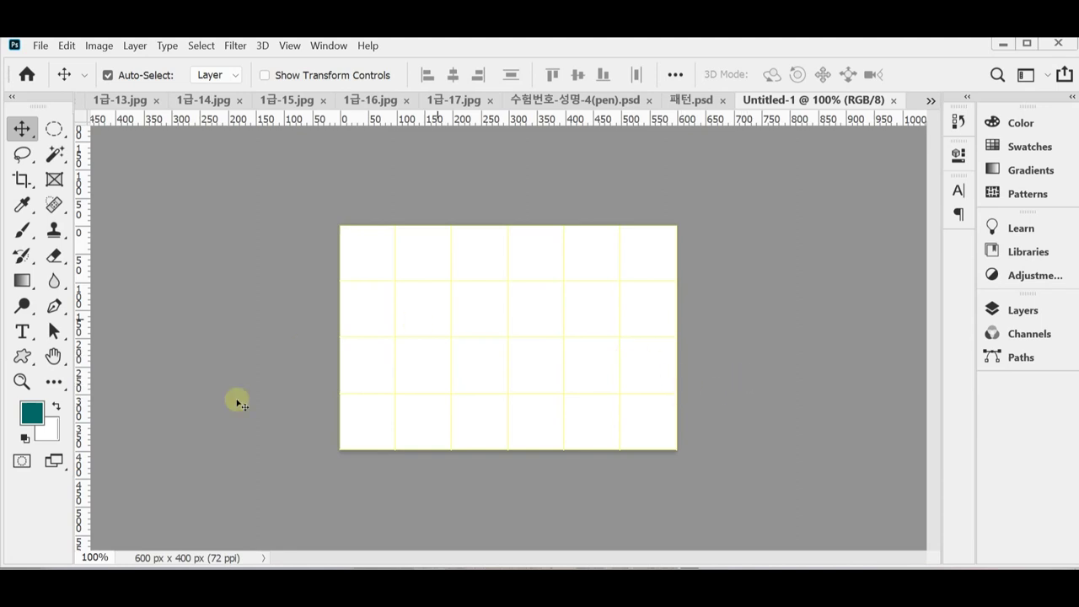
# Set the foreground color to #666666 and fill the new document's Background with it.
pyautogui.click(32, 413)
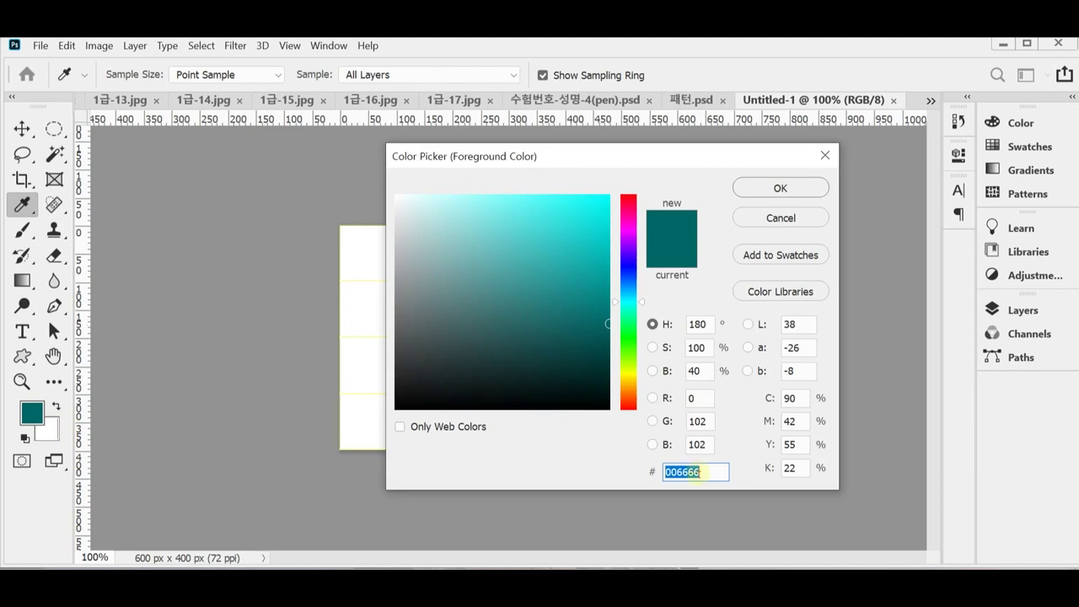
pyautogui.write('666666')
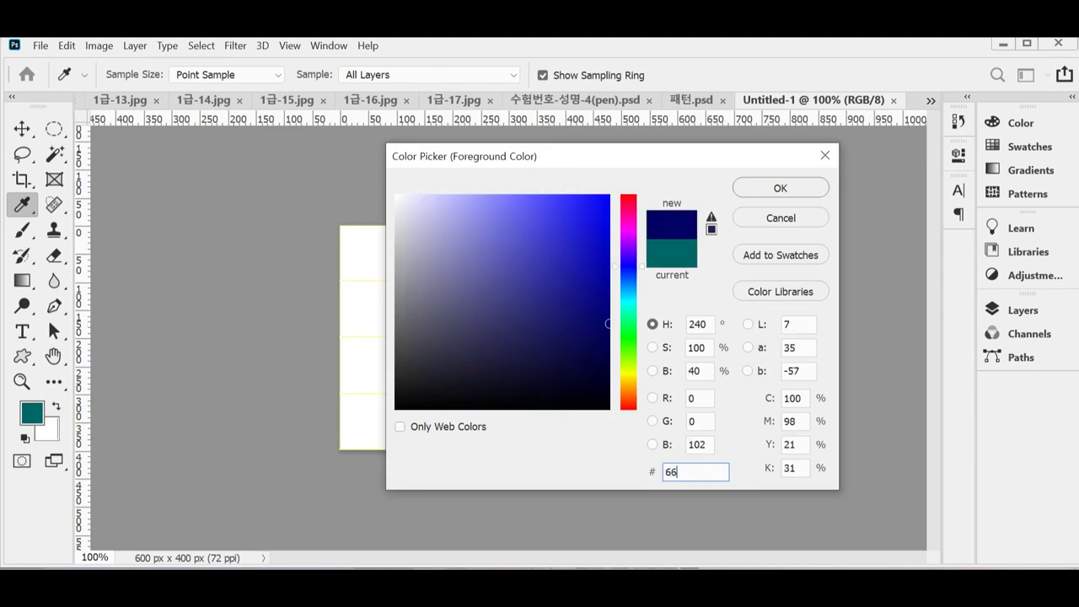
pyautogui.press('Return')
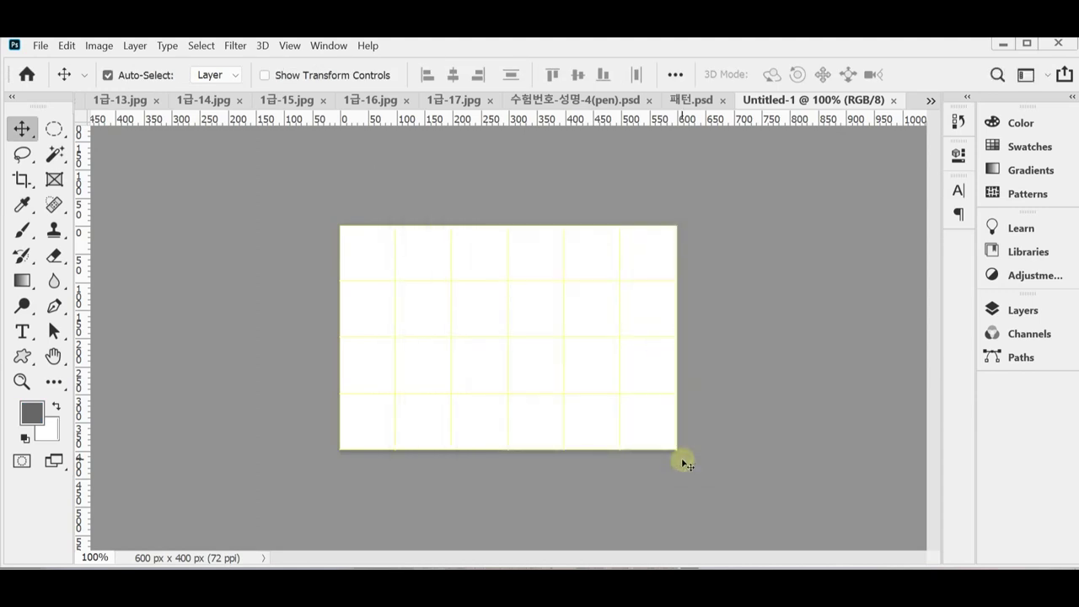
pyautogui.hotkey('alt', 'BackSpace')
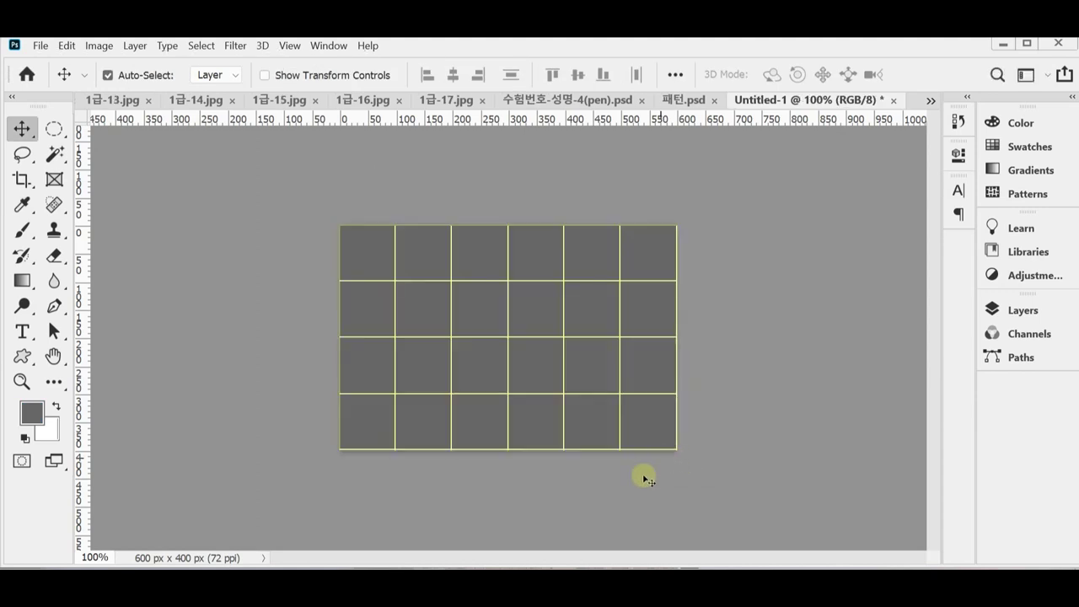
# Float the new gray document and the finished museum reference design as separate windows placed side by side.
pyautogui.moveTo(749, 107); pyautogui.dragTo(487, 212)
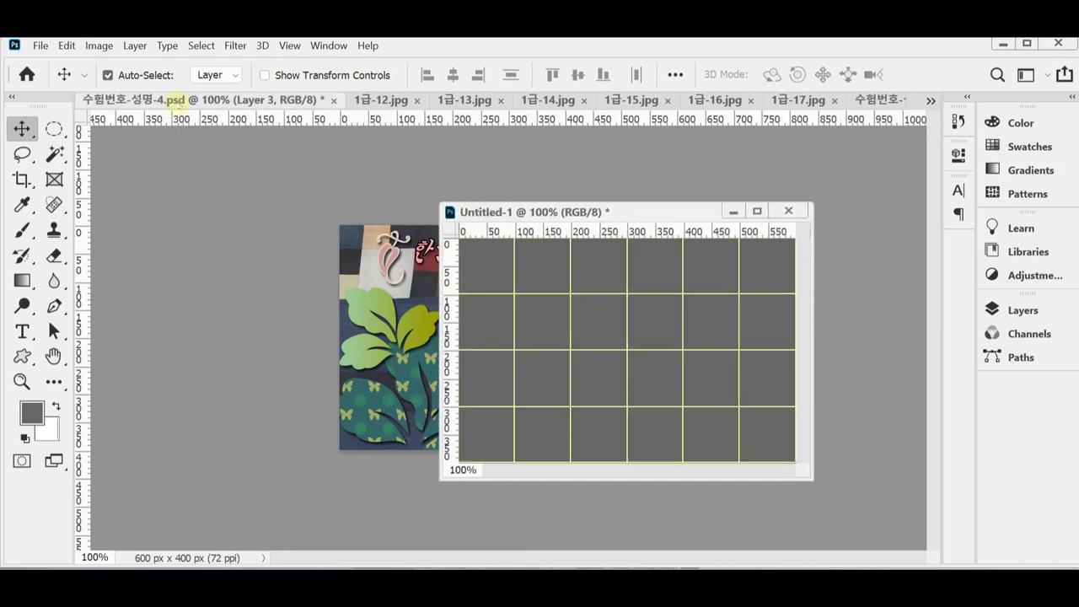
pyautogui.moveTo(173, 99); pyautogui.dragTo(244, 159)
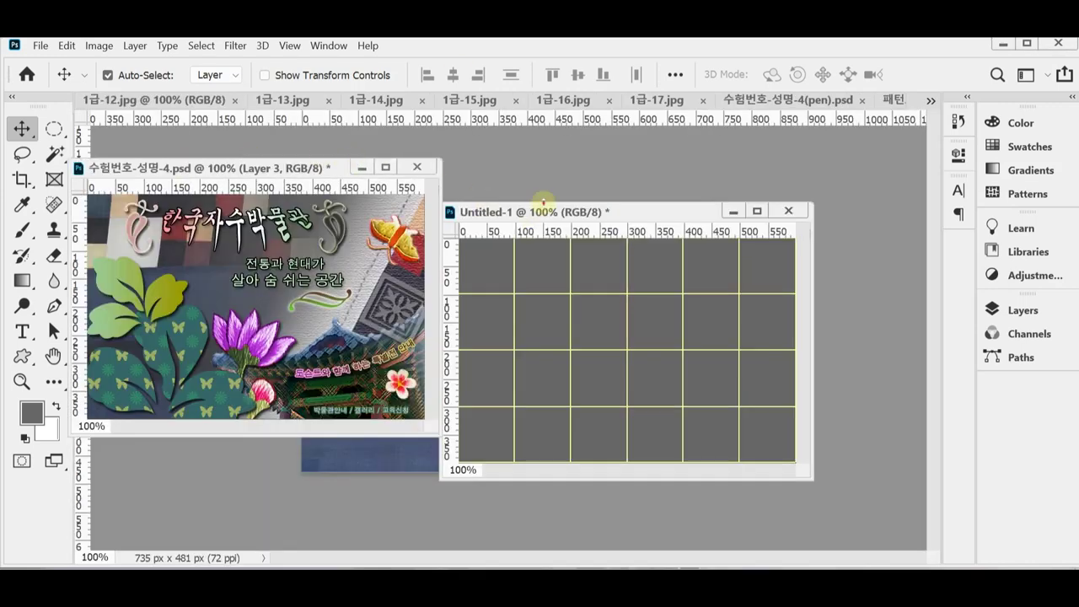
pyautogui.moveTo(554, 205); pyautogui.dragTo(579, 196)
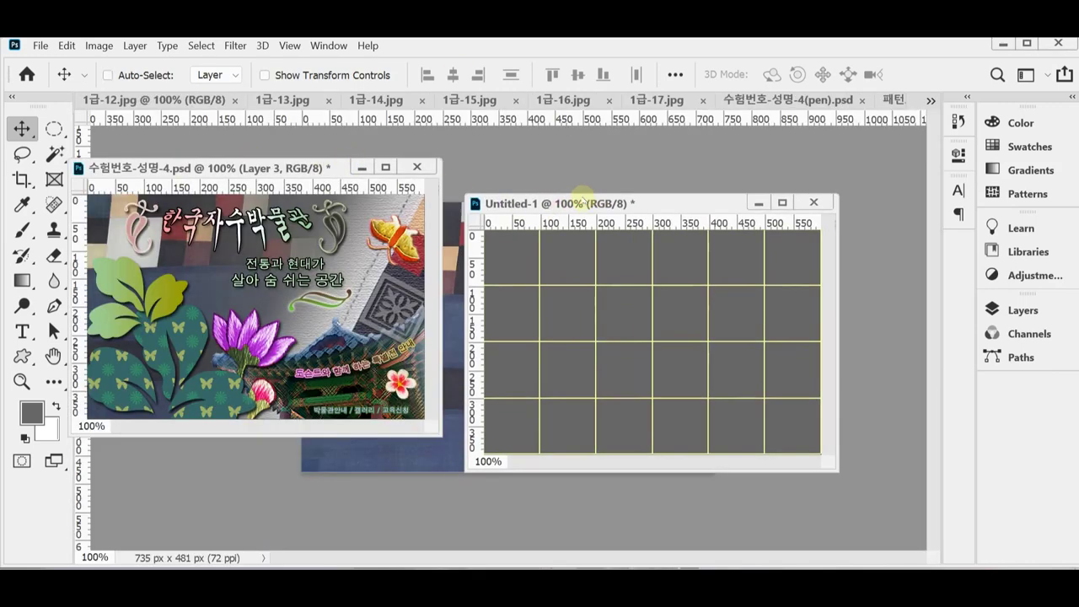
# Save the gray document as 수험번호-성명-4.psd in the 임시 folder on the desktop (바탕 화면).
pyautogui.hotkey('ctrl', 's')
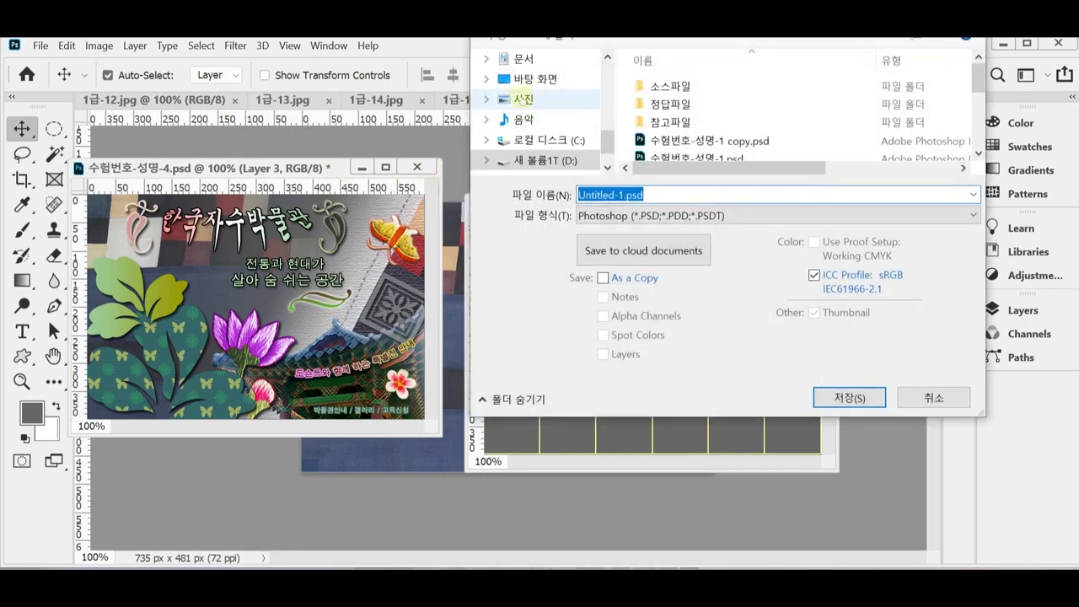
pyautogui.click(533, 78)
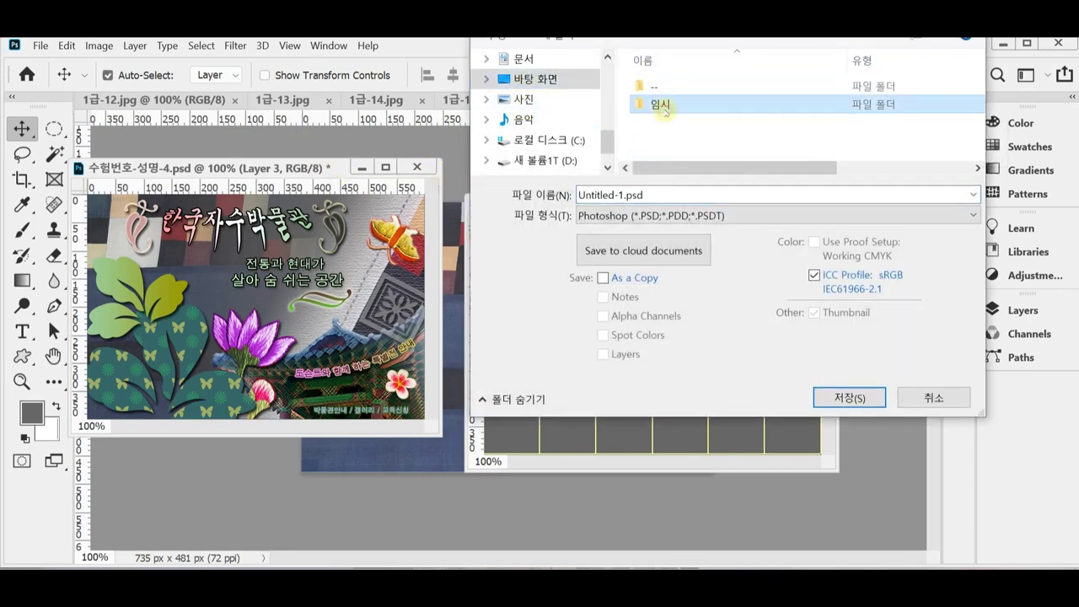
pyautogui.doubleClick(661, 106)
pyautogui.moveTo(675, 38); pyautogui.dragTo(664, 192)
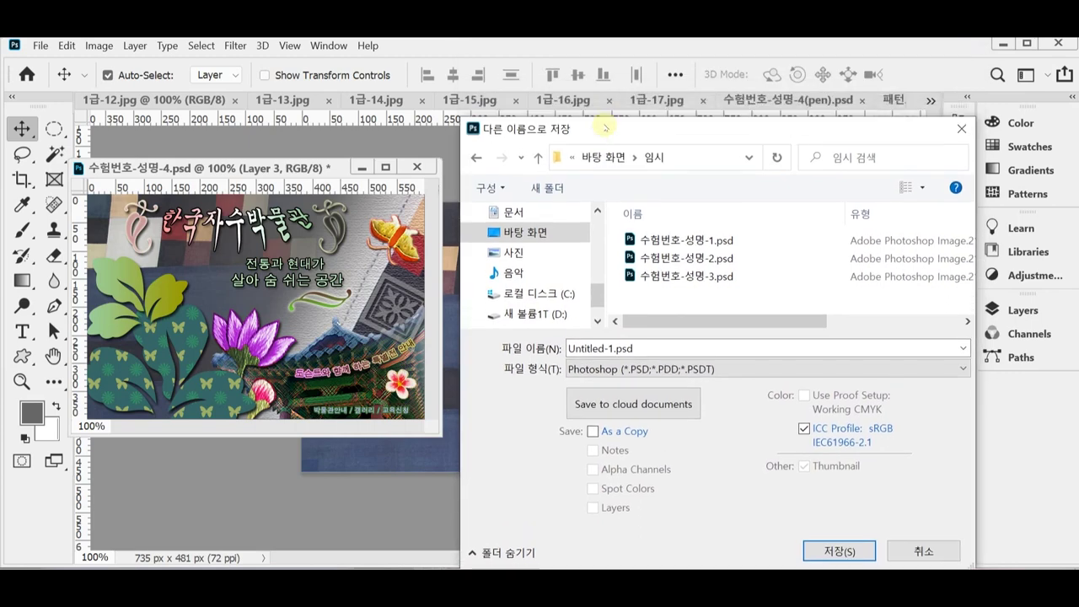
pyautogui.click(665, 277)
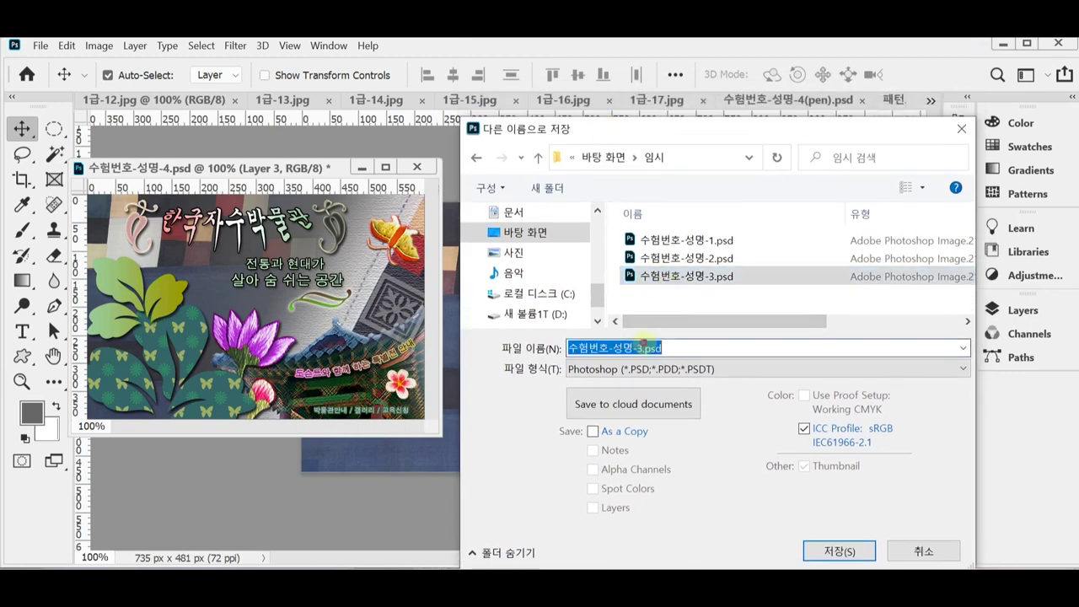
pyautogui.moveTo(637, 349); pyautogui.dragTo(735, 352)
pyautogui.write('4')
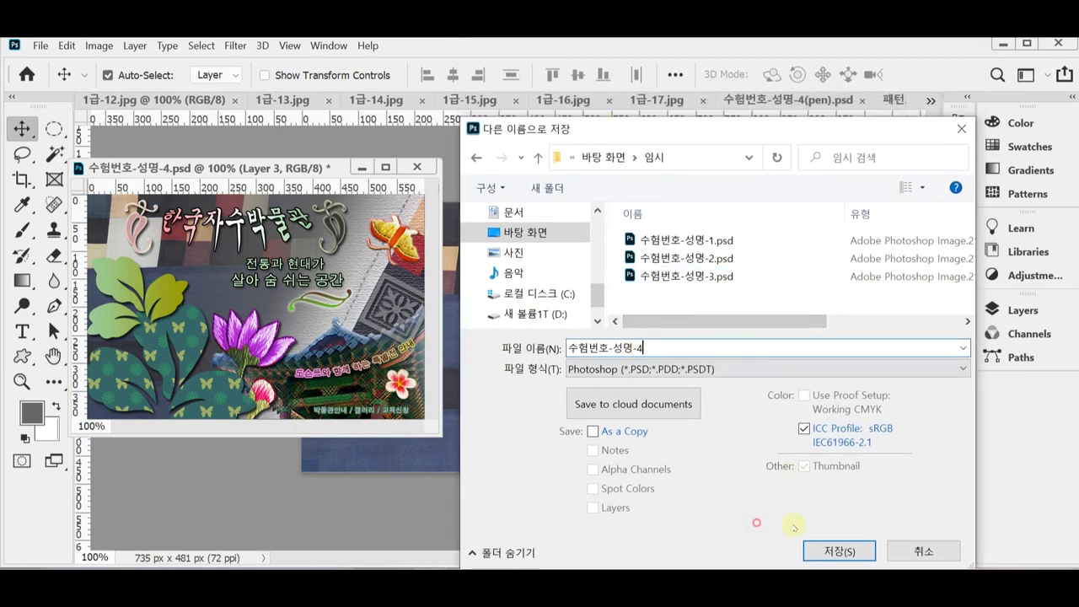
pyautogui.click(827, 551)
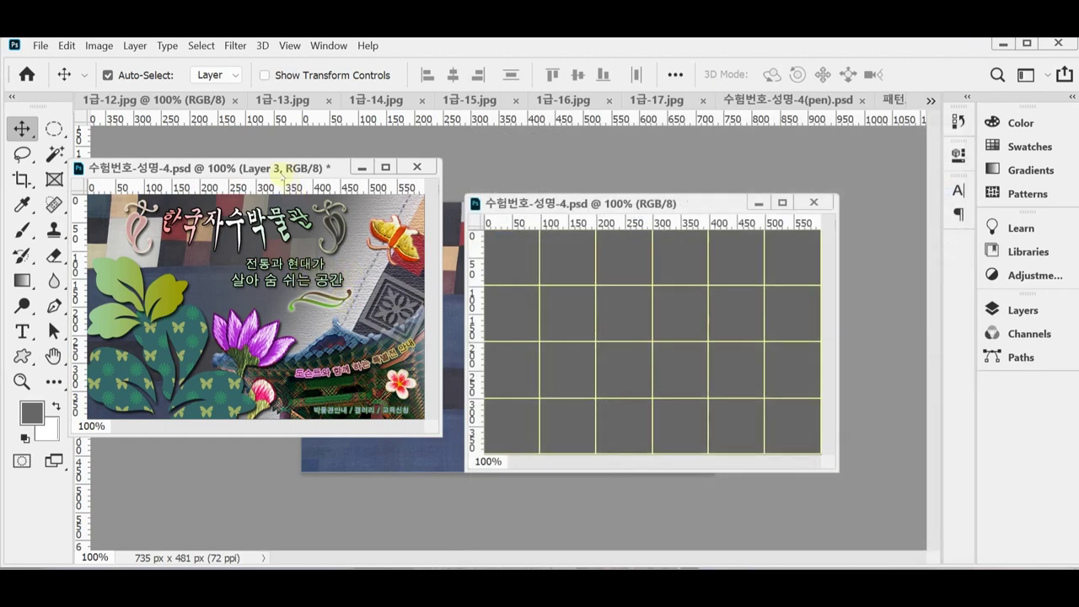
# Copy the entire 1급-12.jpg fabric image, close that file, and paste the image into the new gray document.
pyautogui.moveTo(285, 175); pyautogui.dragTo(314, 202)
pyautogui.moveTo(548, 202); pyautogui.dragTo(567, 204)
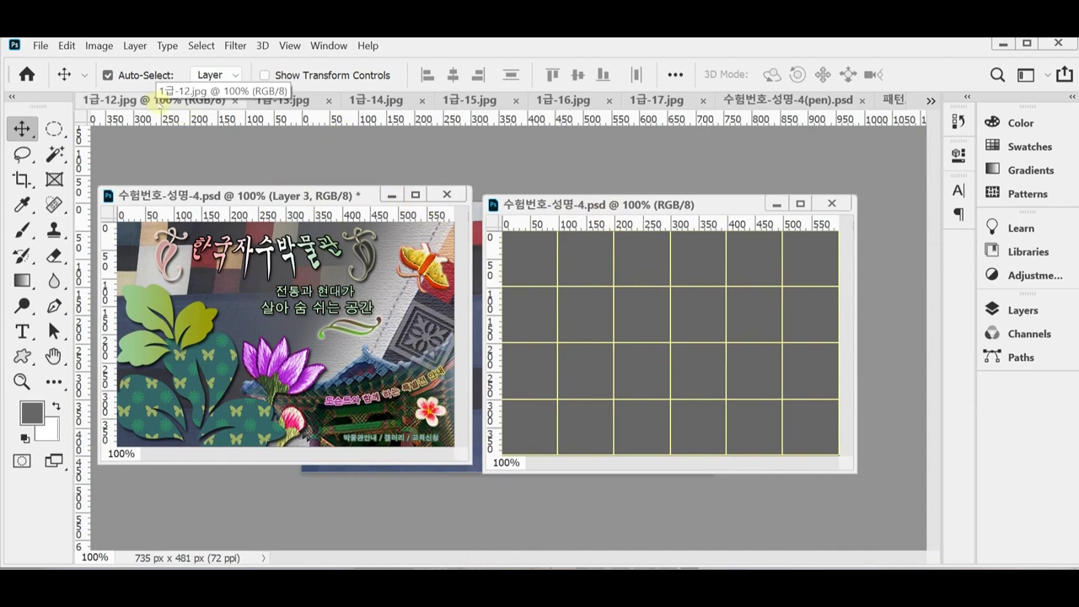
pyautogui.moveTo(161, 96); pyautogui.dragTo(238, 177)
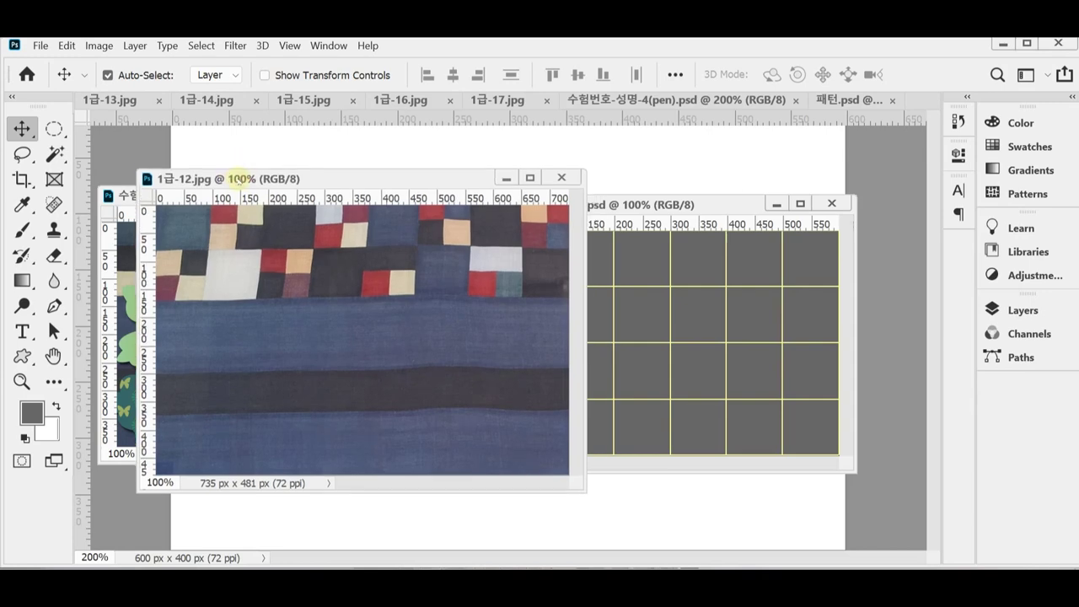
pyautogui.press('ctrl')
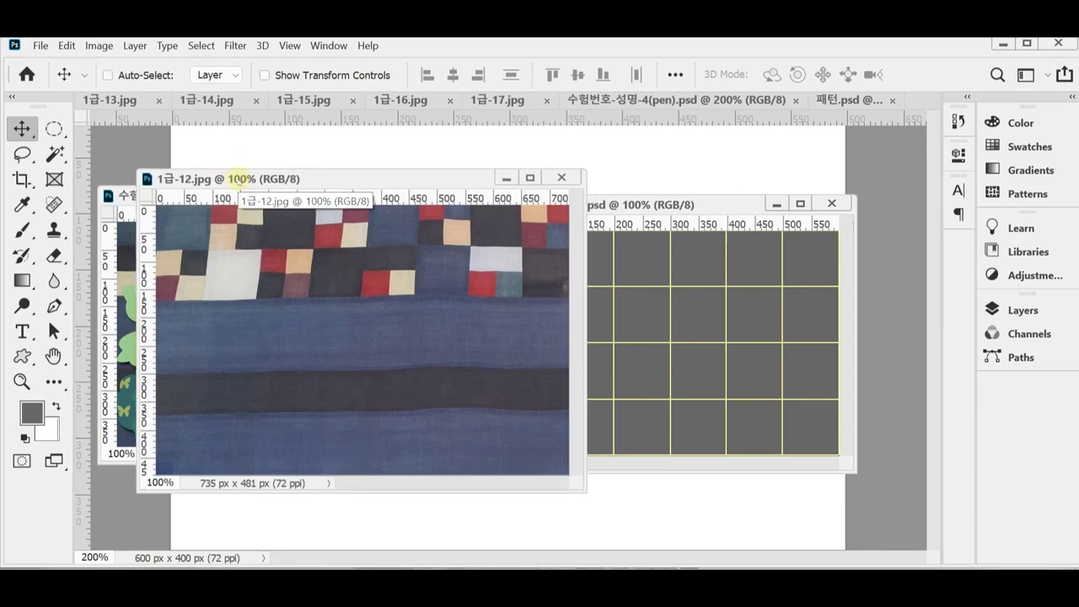
pyautogui.hotkey('ctrl', 'a')
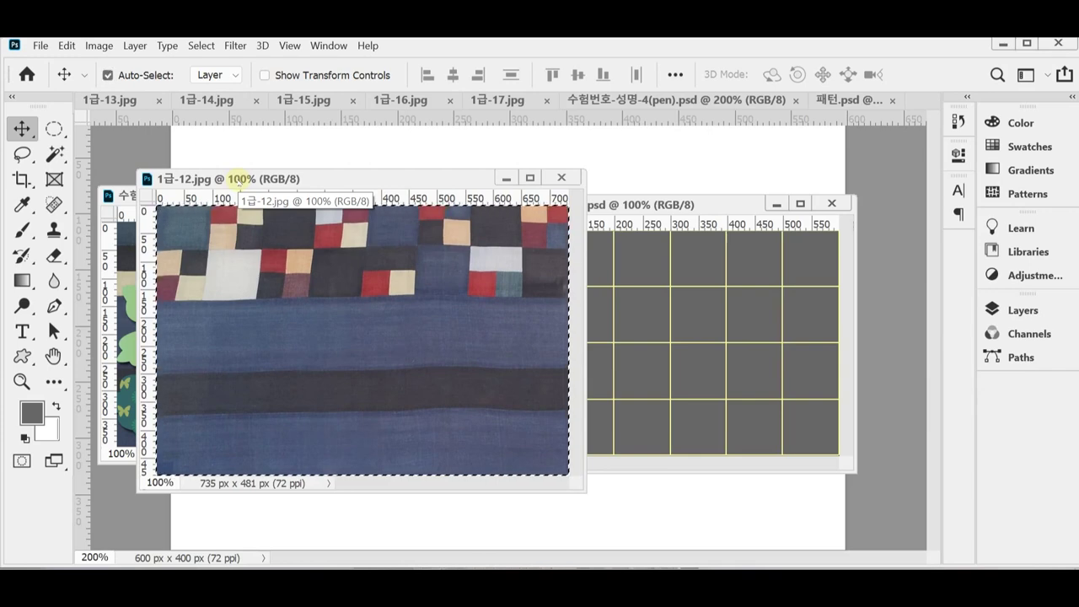
pyautogui.hotkey('ctrl', 'w')
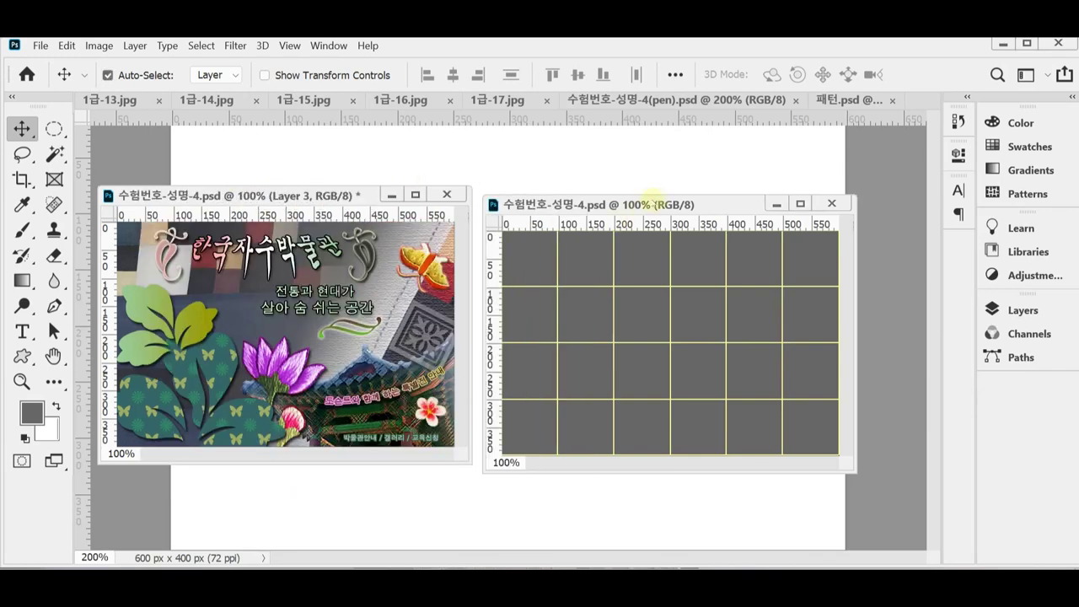
pyautogui.hotkey('ctrl', 'v')
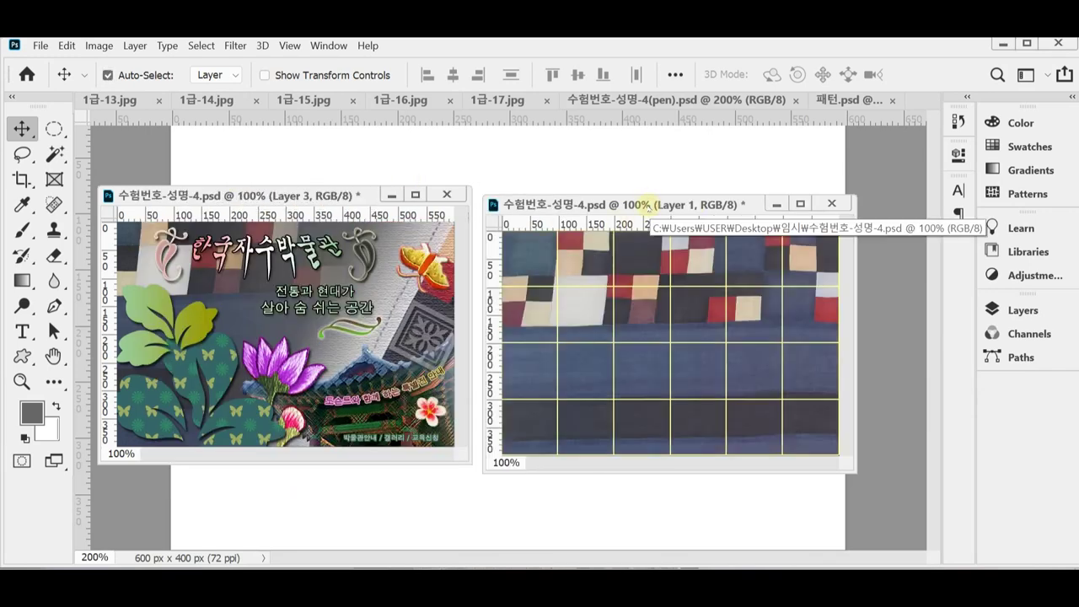
# Reposition the pasted fabric layer with Free Transform at 100% scale, centering it at about X 306.5 px, Y 200.5 px.
pyautogui.moveTo(853, 472); pyautogui.dragTo(889, 503)
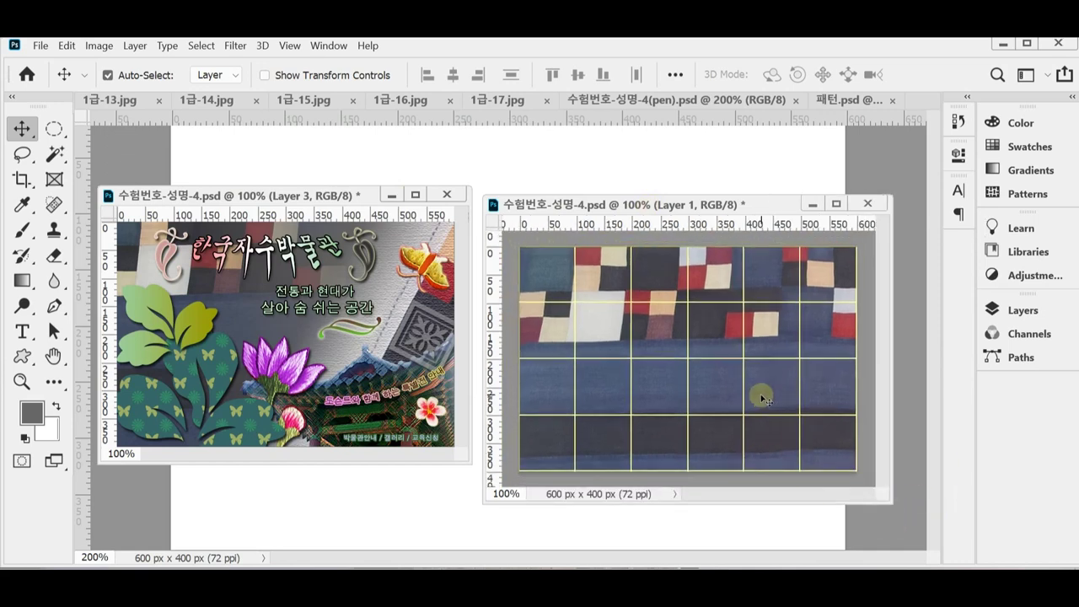
pyautogui.hotkey('ctrl', 't')
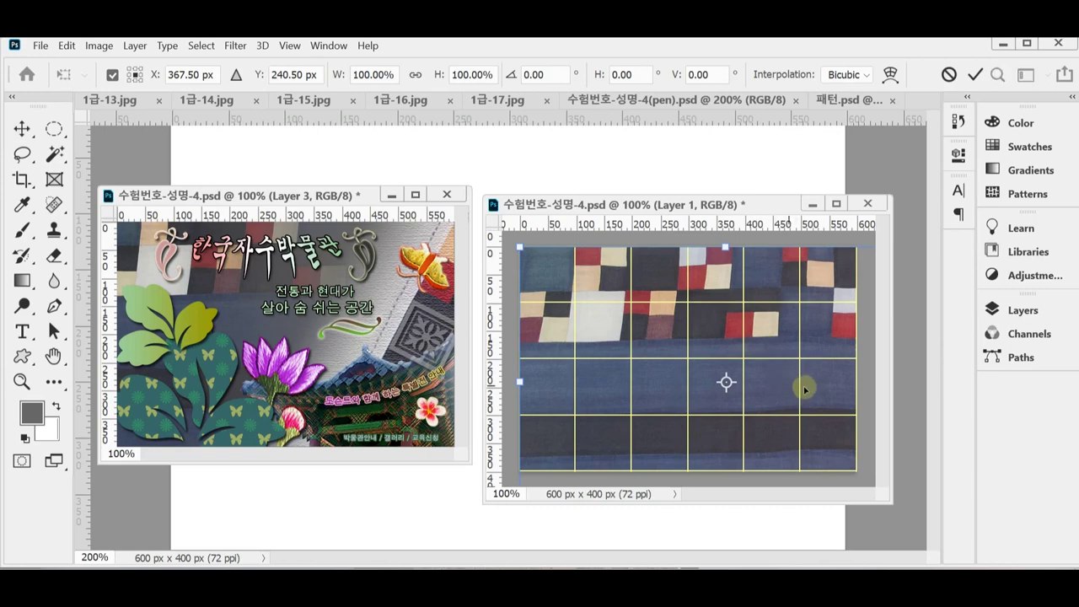
pyautogui.moveTo(813, 405)
pyautogui.mouseDown()
pyautogui.moveTo(757, 385)
pyautogui.moveTo(799, 406)
pyautogui.mouseUp()
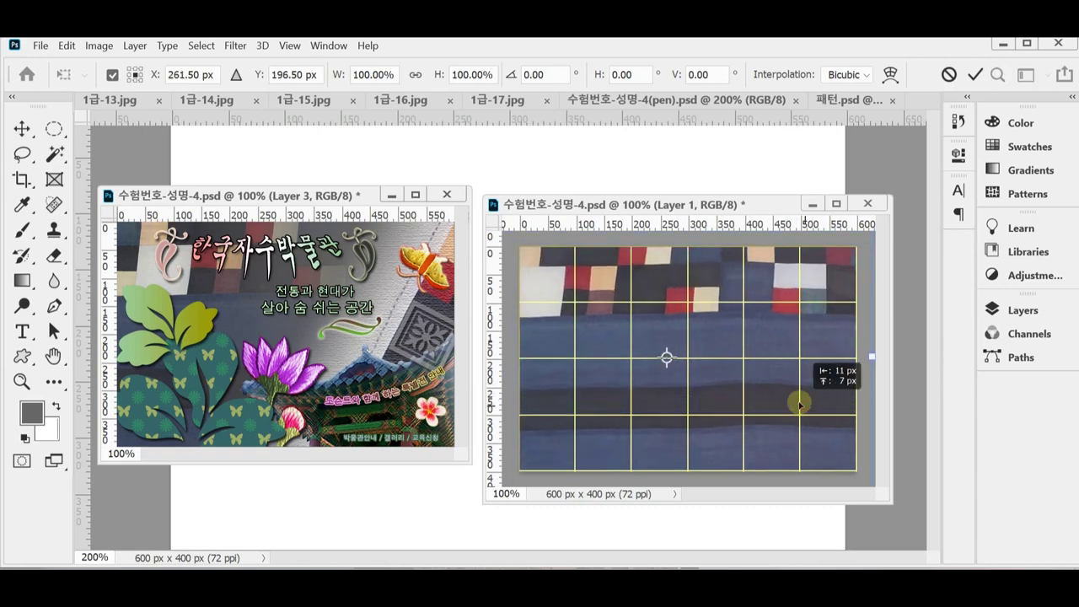
pyautogui.moveTo(800, 406)
pyautogui.mouseDown()
pyautogui.moveTo(829, 399)
pyautogui.moveTo(820, 406)
pyautogui.mouseUp()
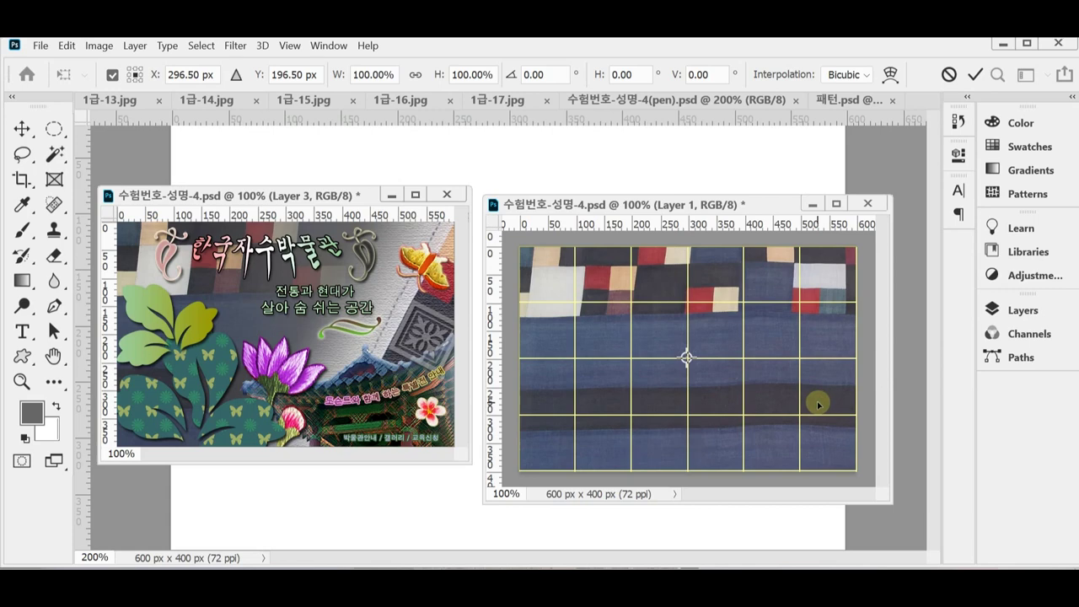
pyautogui.moveTo(817, 404); pyautogui.dragTo(822, 410)
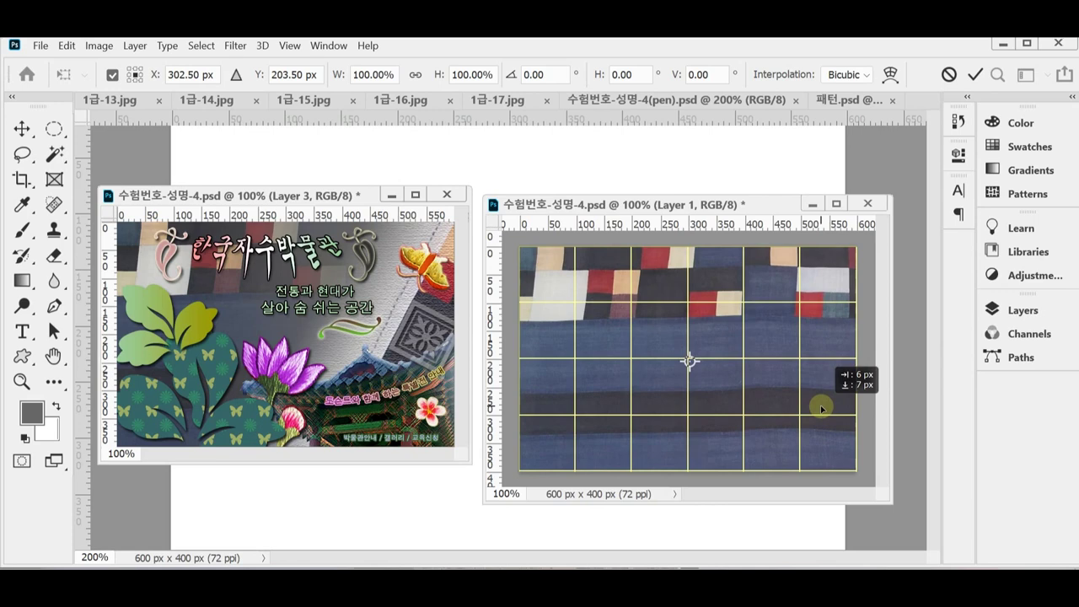
pyautogui.moveTo(822, 408); pyautogui.dragTo(825, 406)
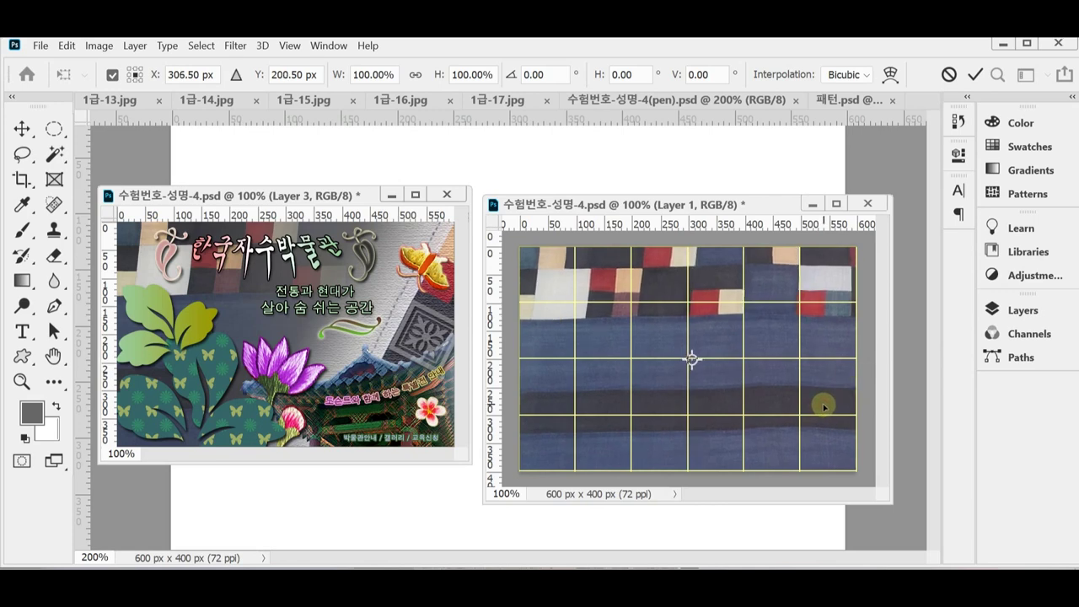
pyautogui.press('Return')
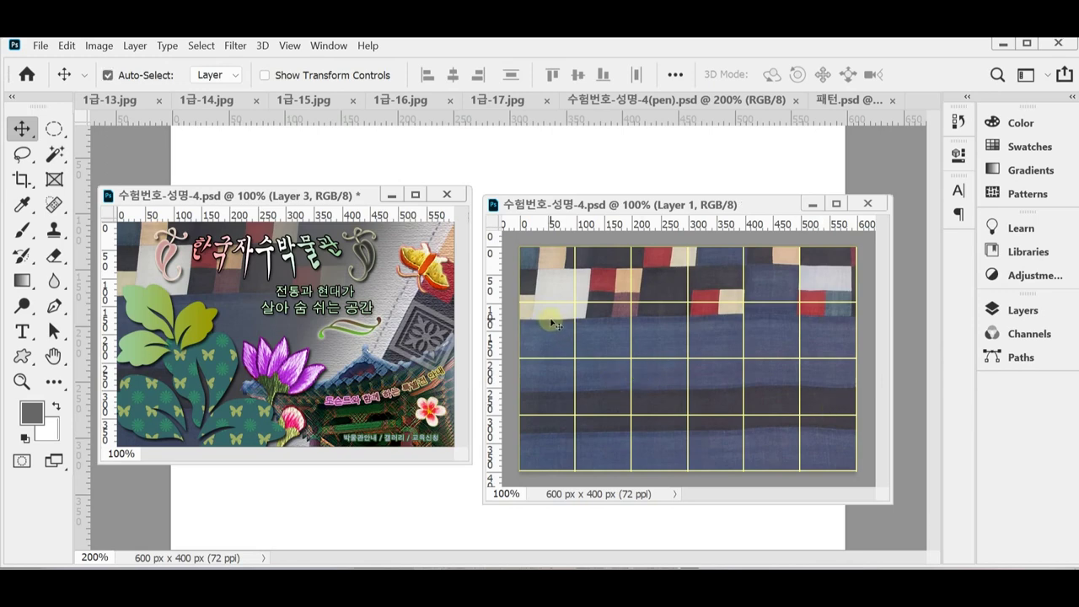
# Set the blend mode of the fabric image on Layer 1 to Hard Light.
pyautogui.click(1023, 309)
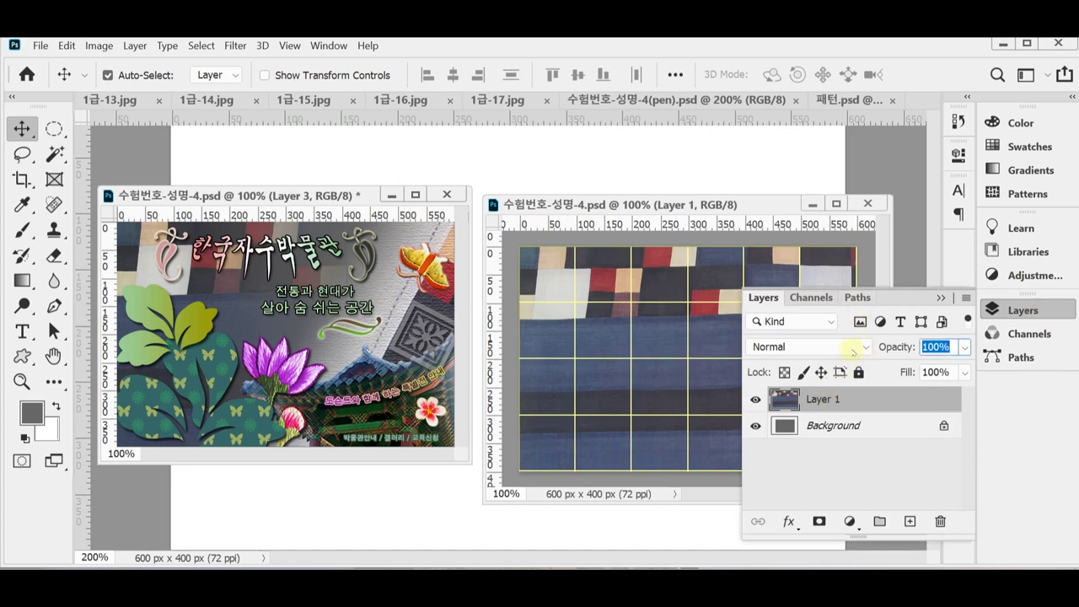
pyautogui.click(863, 348)
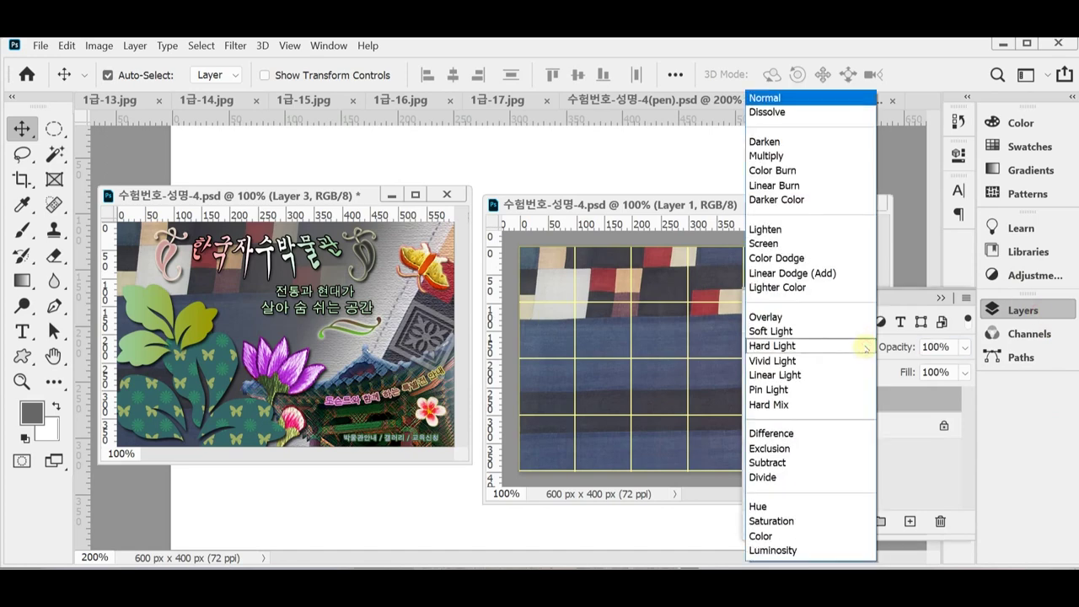
pyautogui.click(821, 346)
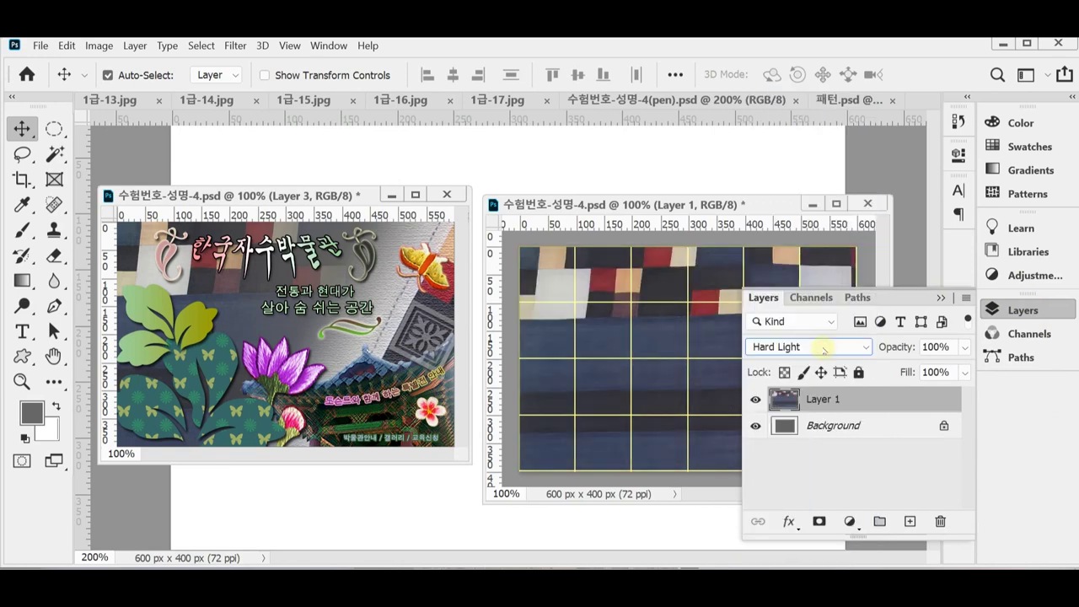
pyautogui.click(1009, 310)
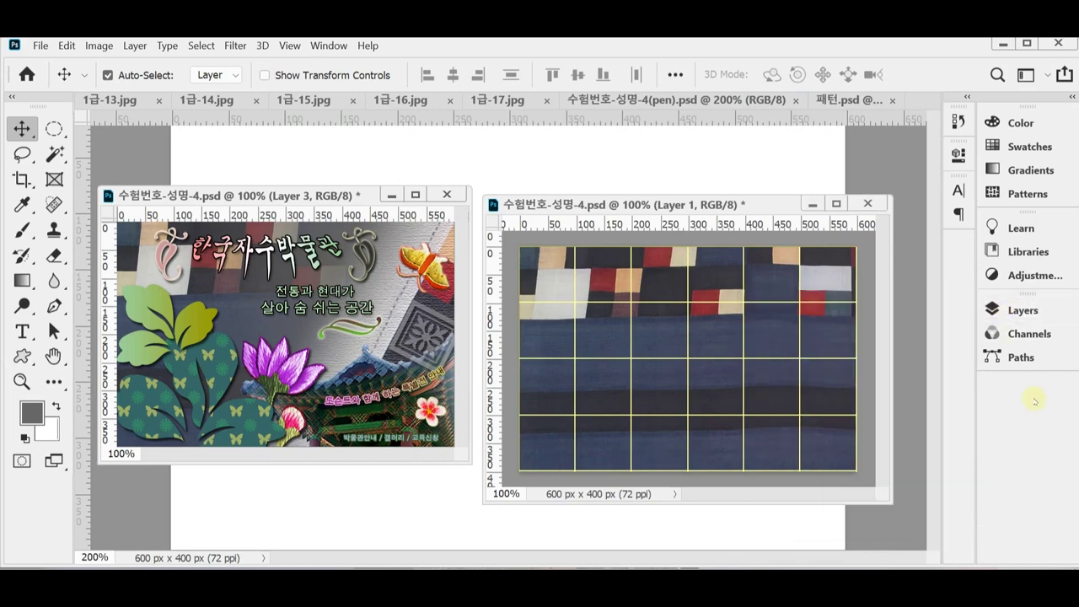
# Add a layer mask to Layer 1 and fade its right side with a horizontal black-to-white linear gradient from about 435 px to 100 px.
pyautogui.click(1008, 310)
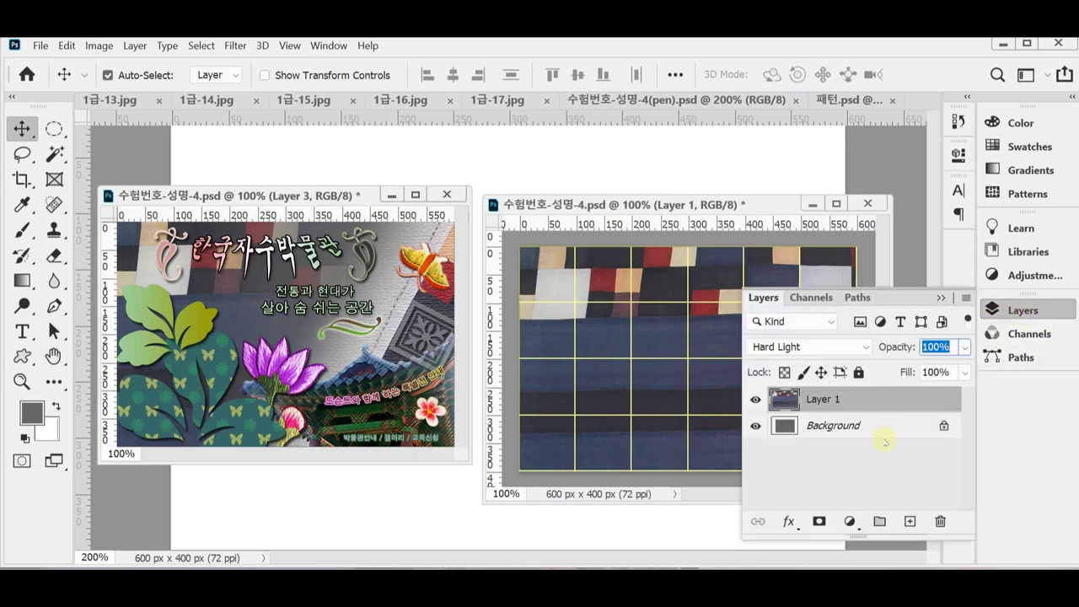
pyautogui.click(820, 522)
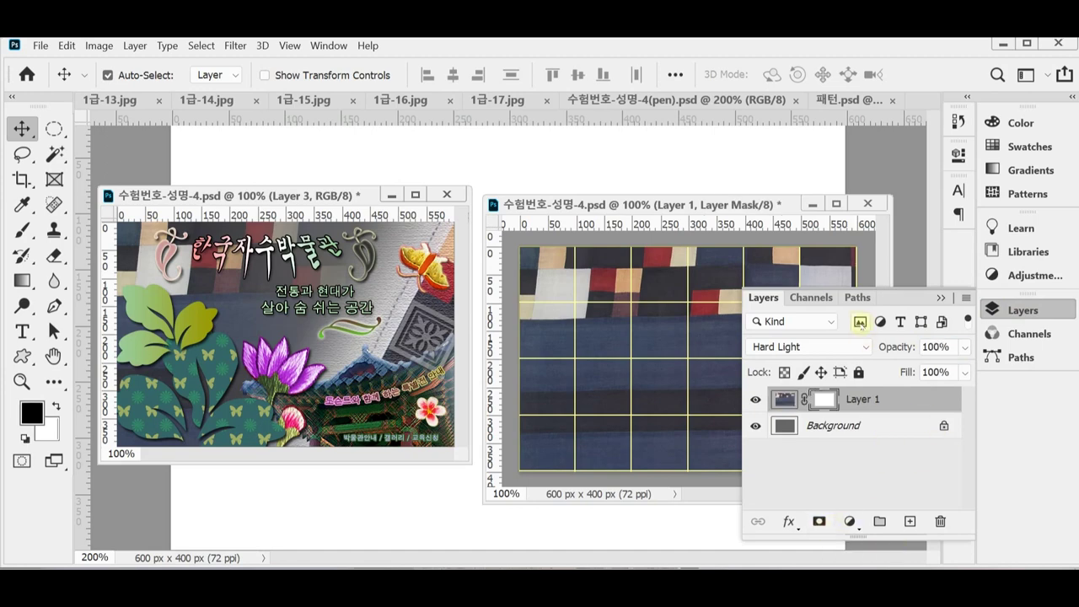
pyautogui.click(1003, 310)
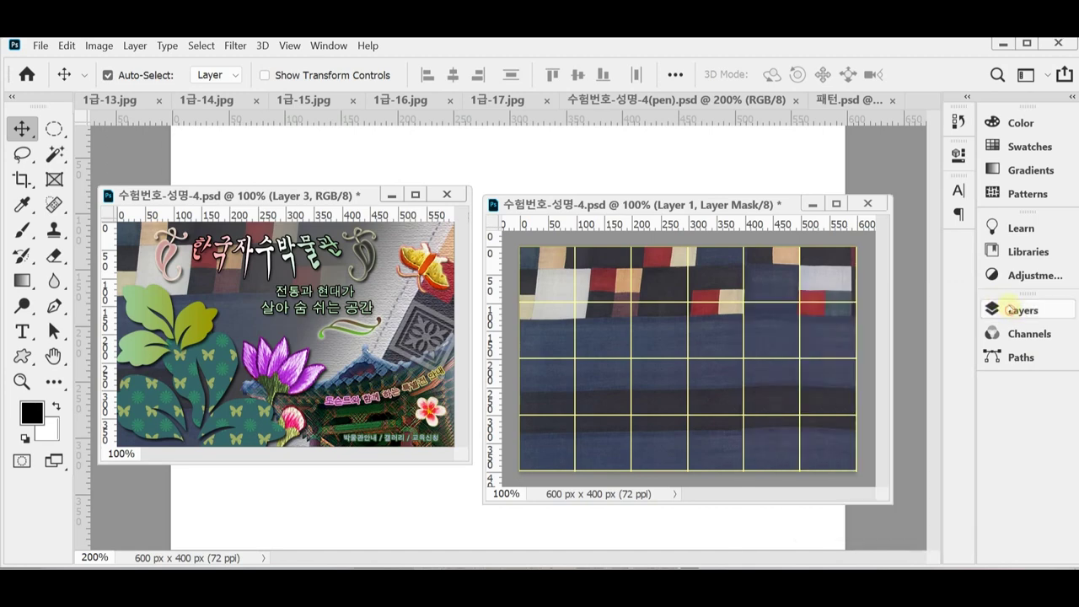
pyautogui.click(23, 280)
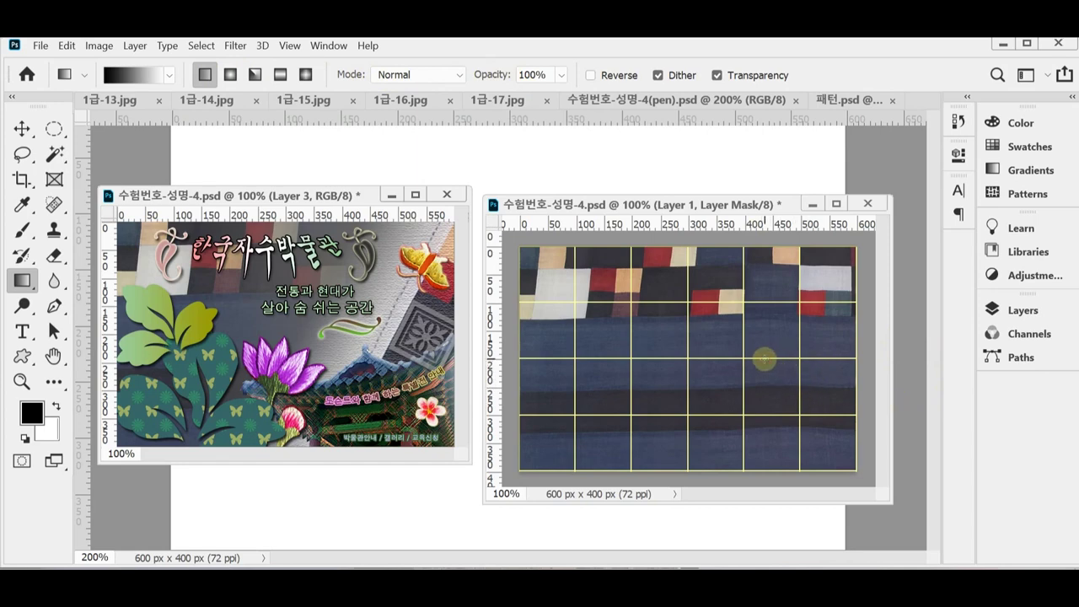
pyautogui.moveTo(764, 360); pyautogui.dragTo(576, 358)
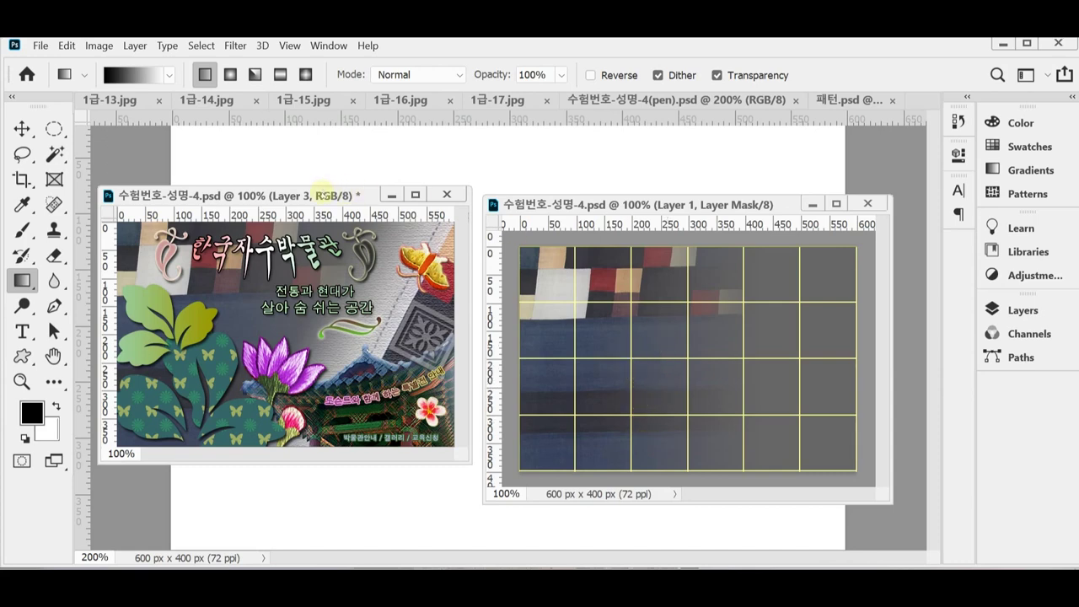
# Show the grid over the finished 한국자수박물관 reference design.
pyautogui.click(323, 193)
pyautogui.hotkey('ctrl', "'")
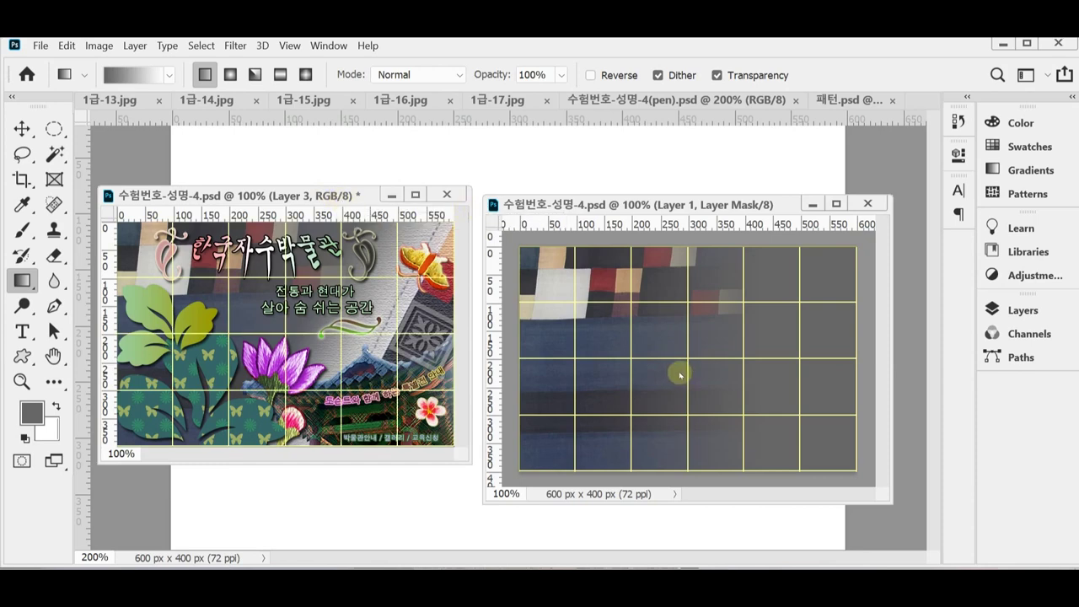
pyautogui.press('d')
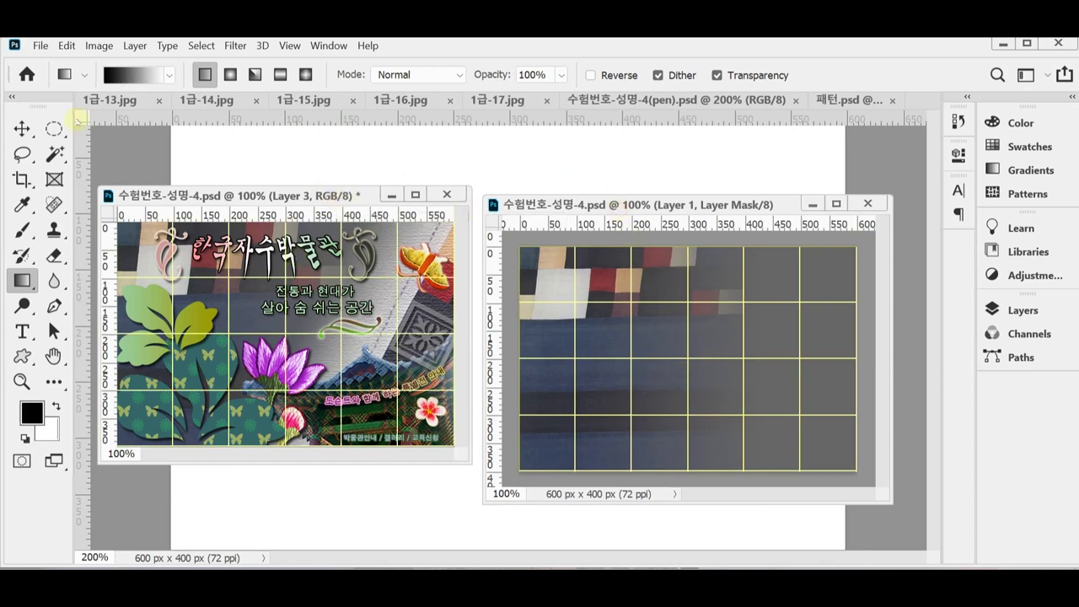
# Copy the entire 1급-13.jpg patchwork image, close that file, and paste the image into the new 수험번호-성명-4.psd document.
pyautogui.moveTo(95, 100); pyautogui.dragTo(257, 186)
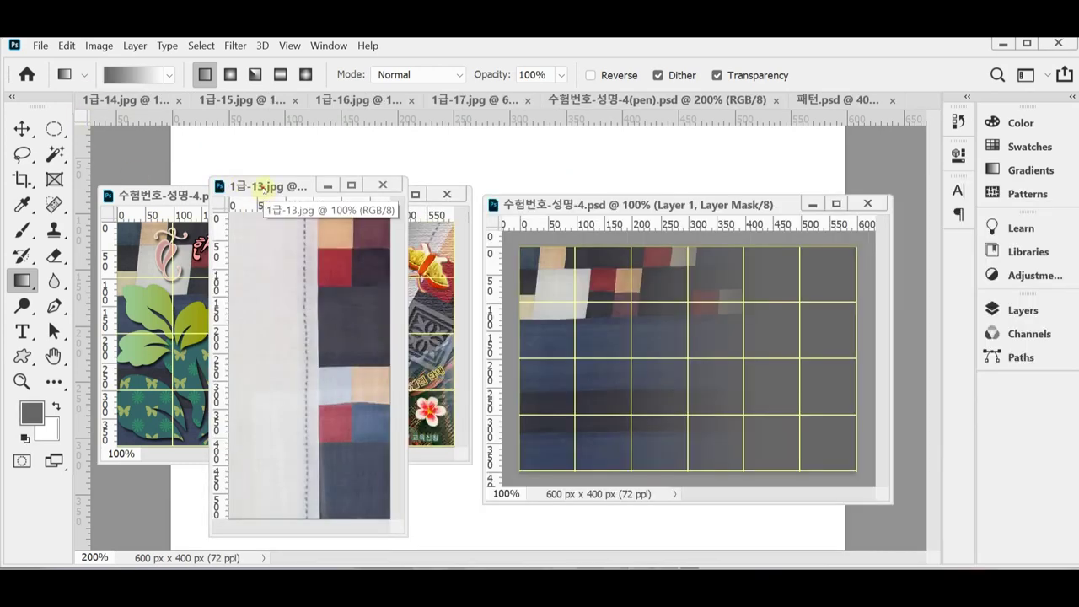
pyautogui.hotkey('ctrl', 'a')
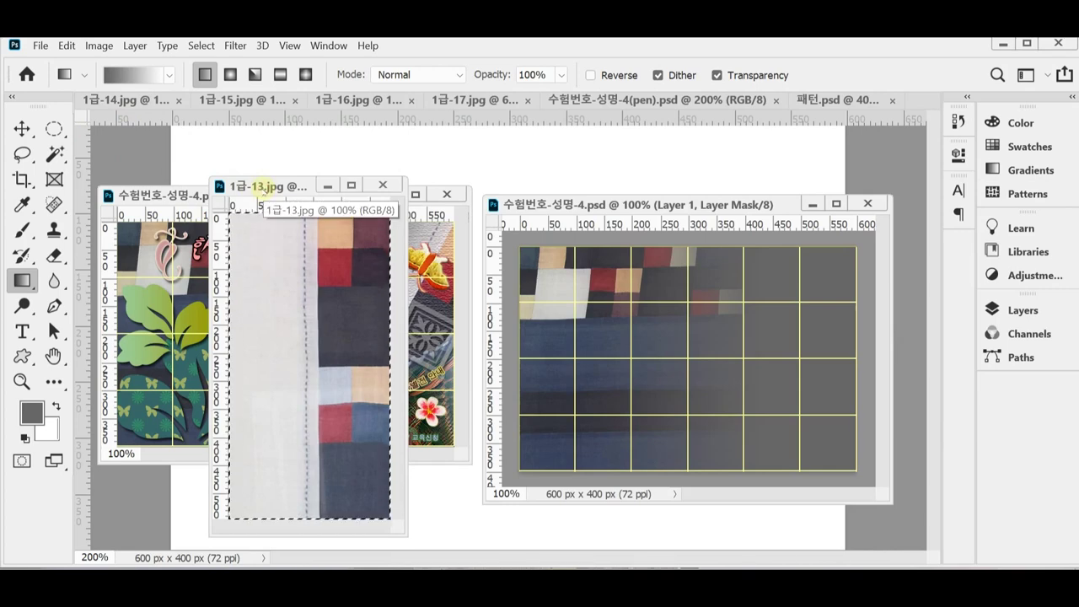
pyautogui.hotkey('ctrl', 'w')
pyautogui.hotkey('ctrl', 'v')
pyautogui.click(580, 204)
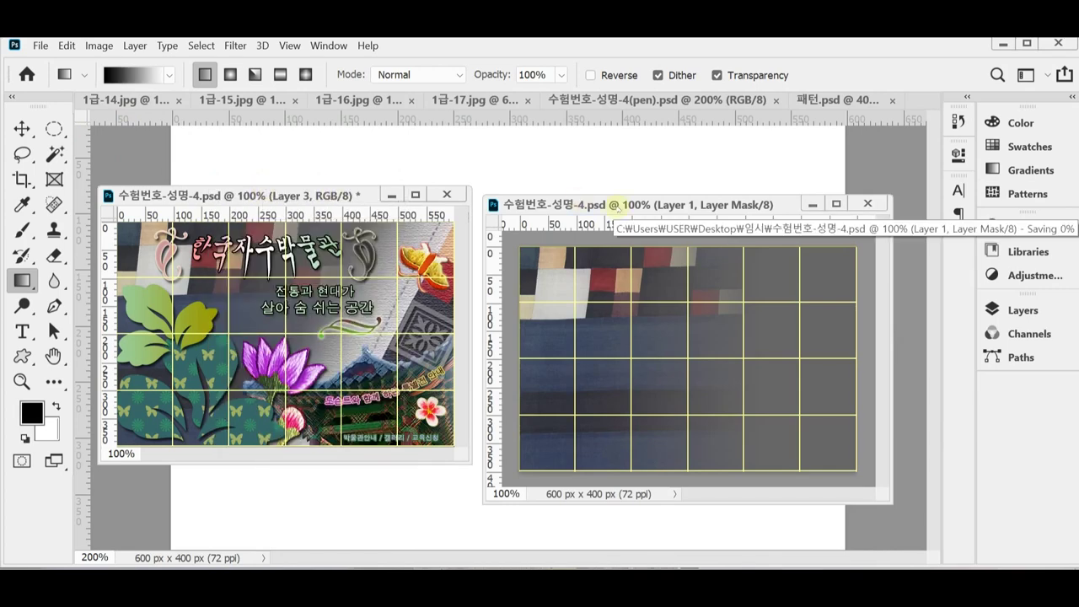
pyautogui.hotkey('ctrl', 'v')
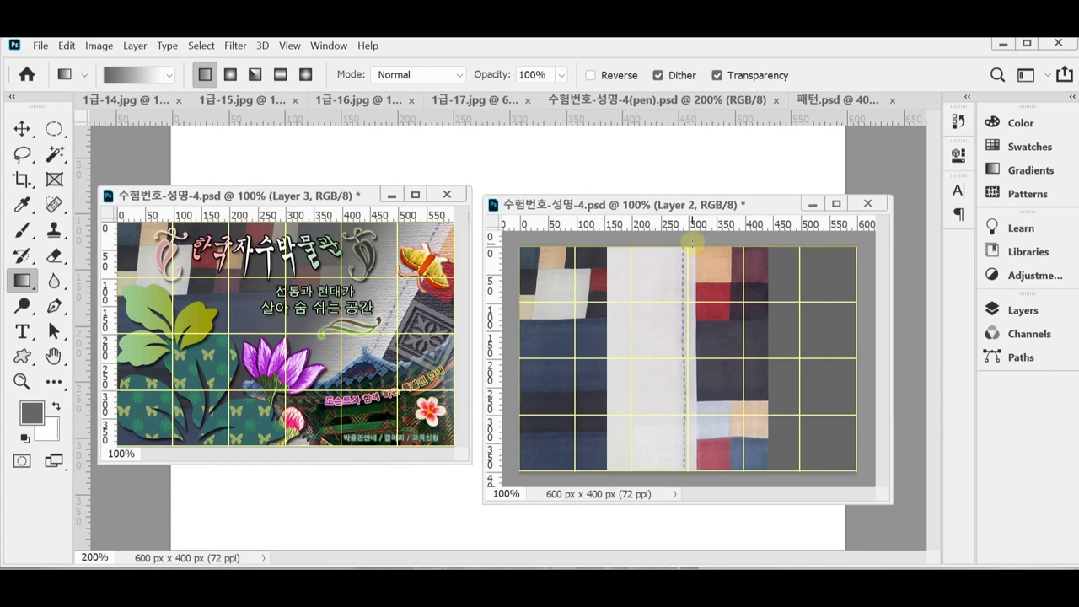
# Rotate the pasted patchwork layer 28.42° at 100% scale, center it at about X 456.5 px, Y 230 px, and save the document.
pyautogui.hotkey('ctrl', 't')
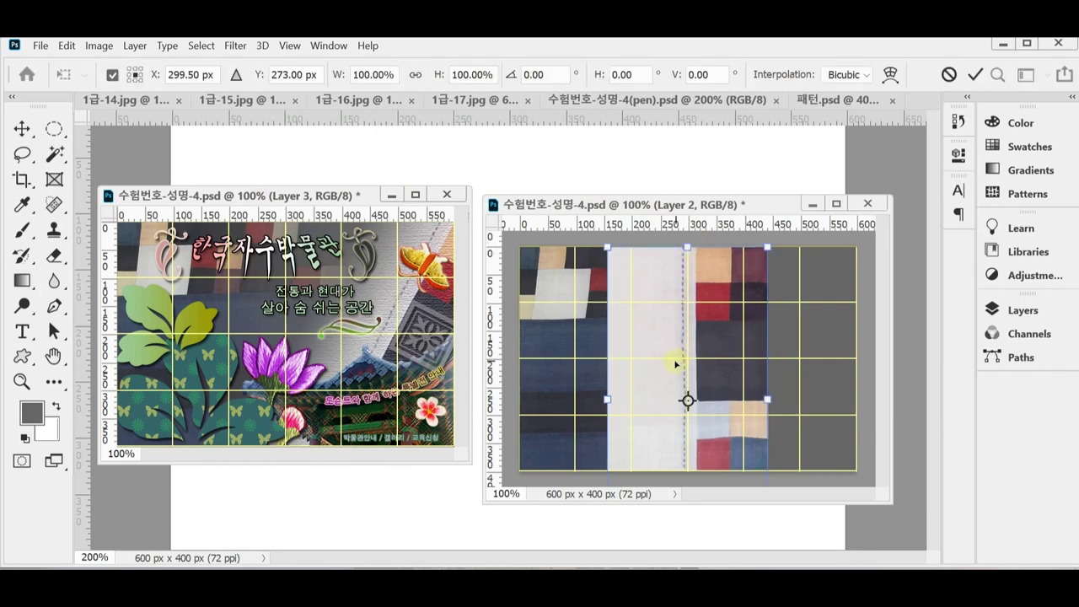
pyautogui.moveTo(671, 364); pyautogui.dragTo(800, 284)
pyautogui.moveTo(622, 362); pyautogui.dragTo(626, 287)
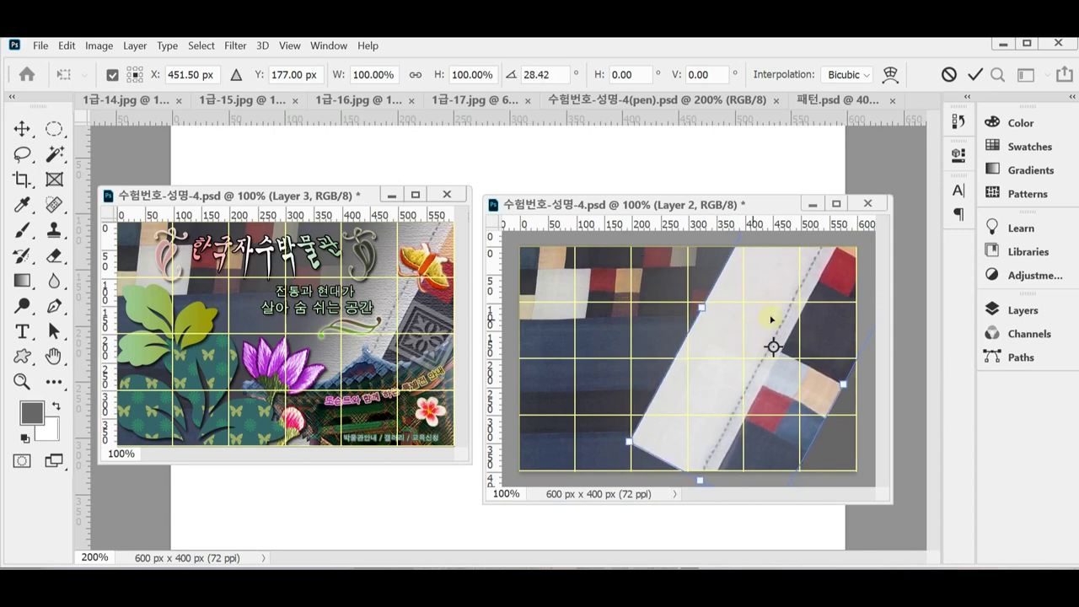
pyautogui.moveTo(769, 317); pyautogui.dragTo(758, 363)
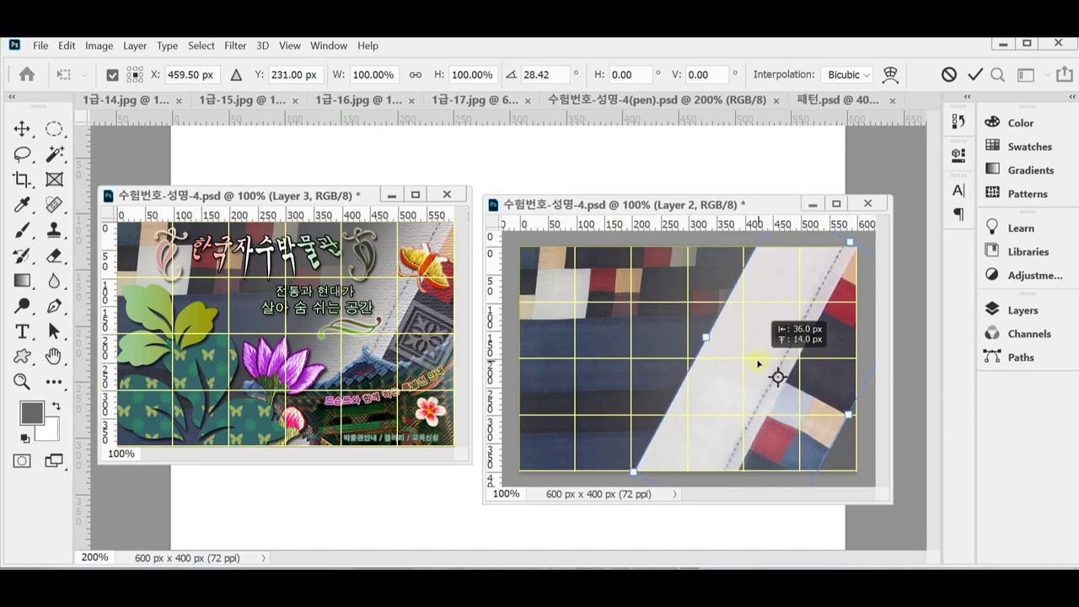
pyautogui.moveTo(758, 364); pyautogui.dragTo(756, 362)
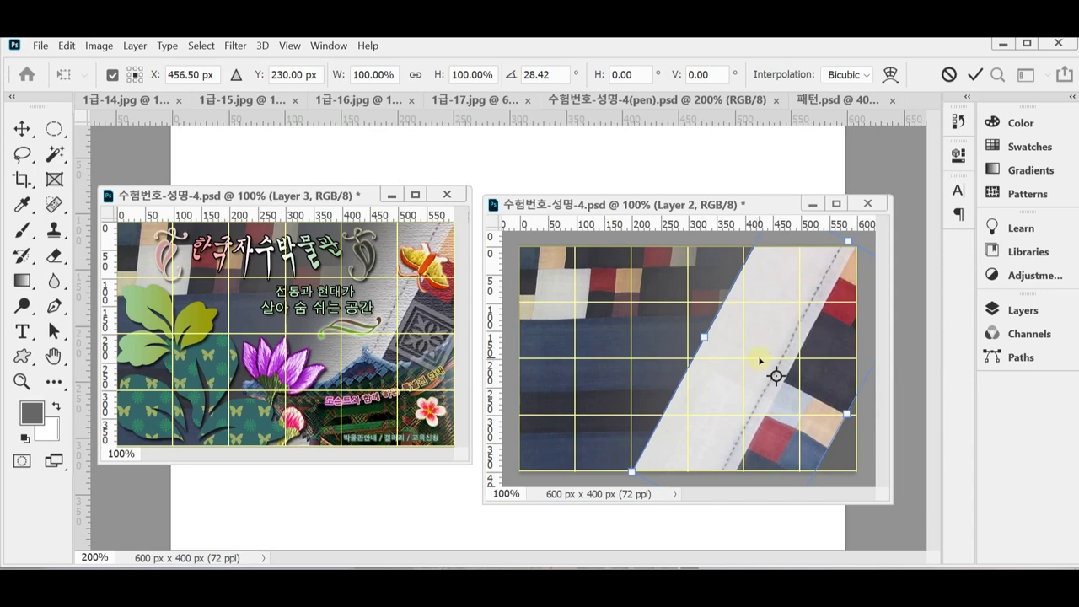
pyautogui.press('Return')
pyautogui.hotkey('ctrl', 's')
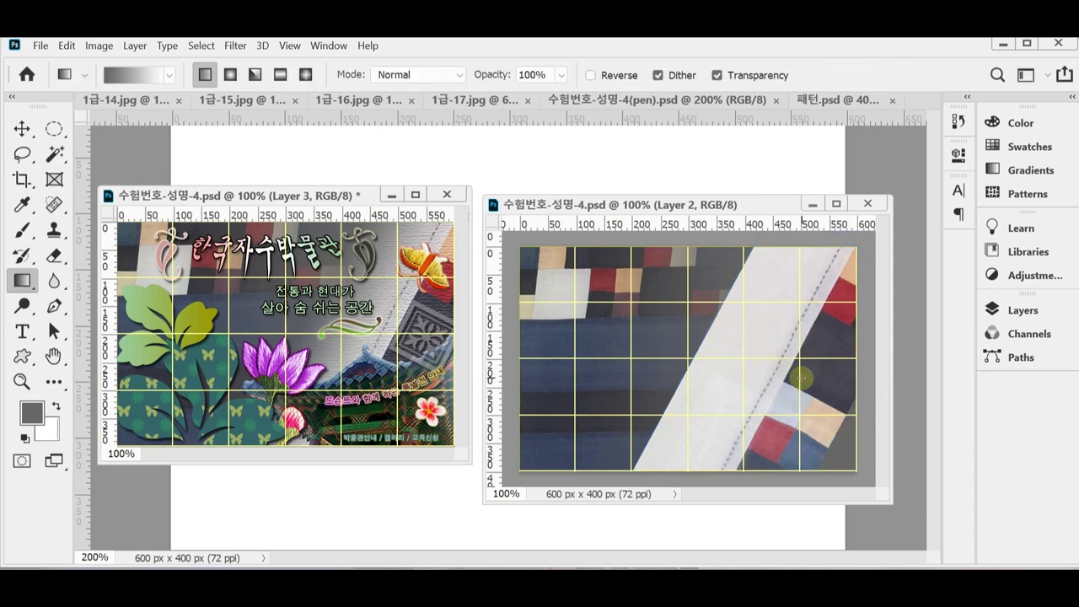
# Apply the Texturizer filter to Layer 2 with Canvas texture, 100% scaling, relief 4 and light from the top.
pyautogui.click(240, 46)
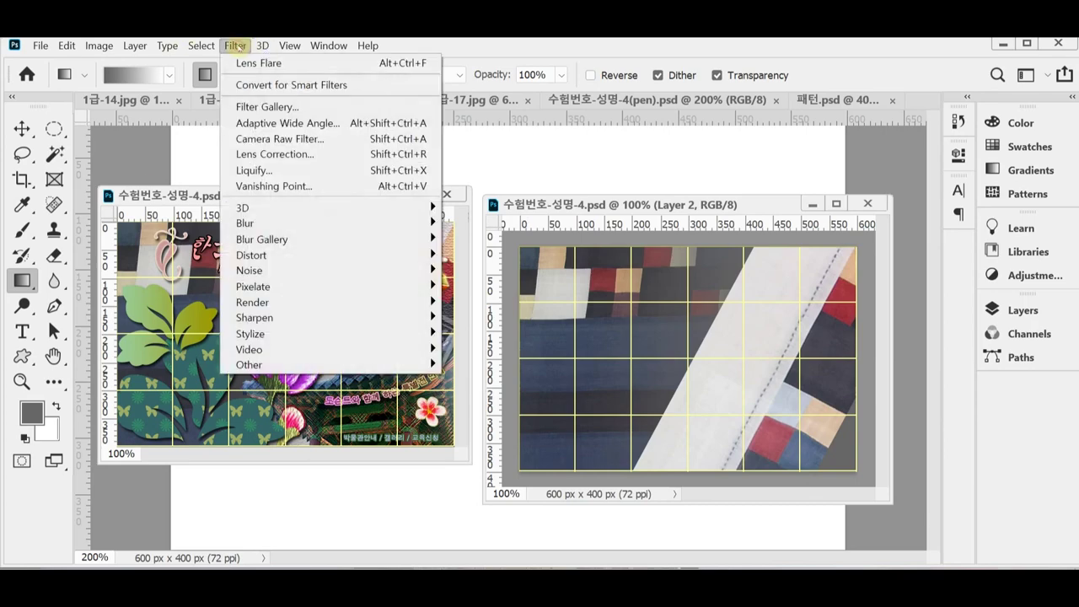
pyautogui.click(263, 107)
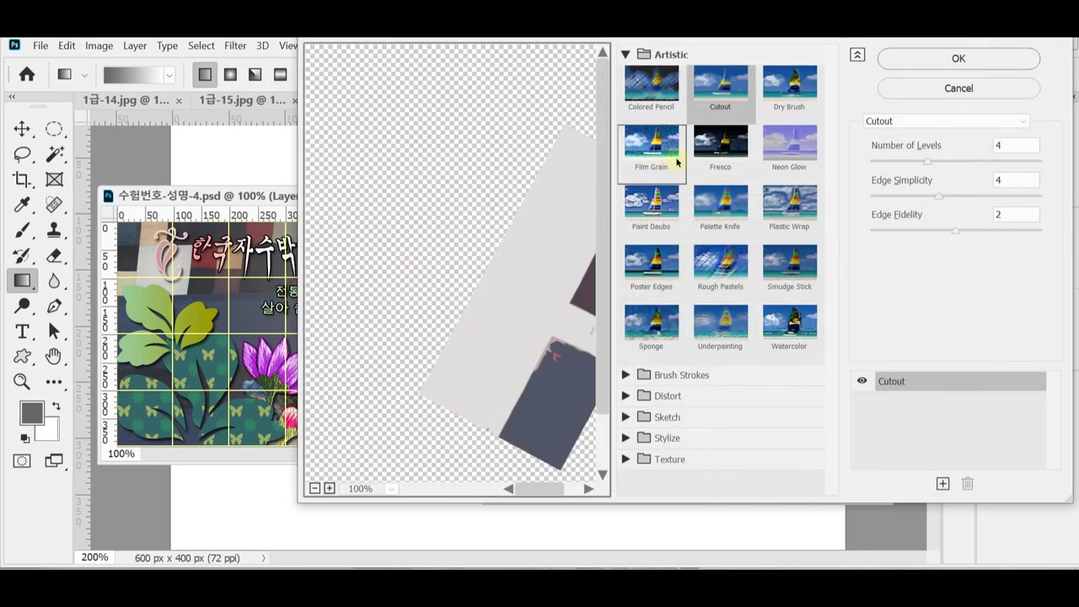
pyautogui.click(626, 54)
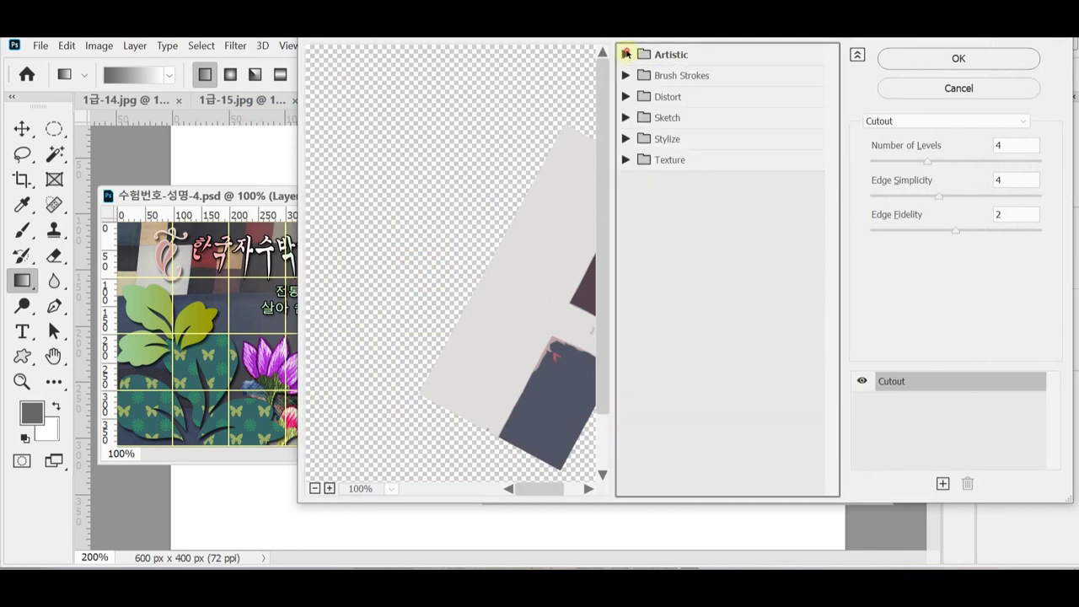
pyautogui.click(649, 160)
pyautogui.click(786, 251)
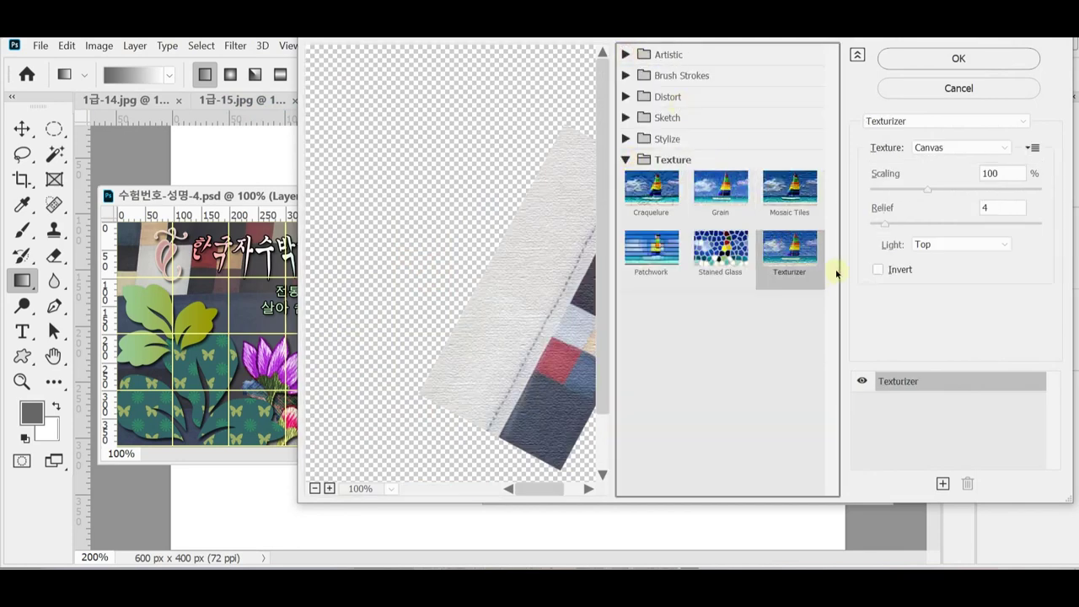
pyautogui.click(936, 57)
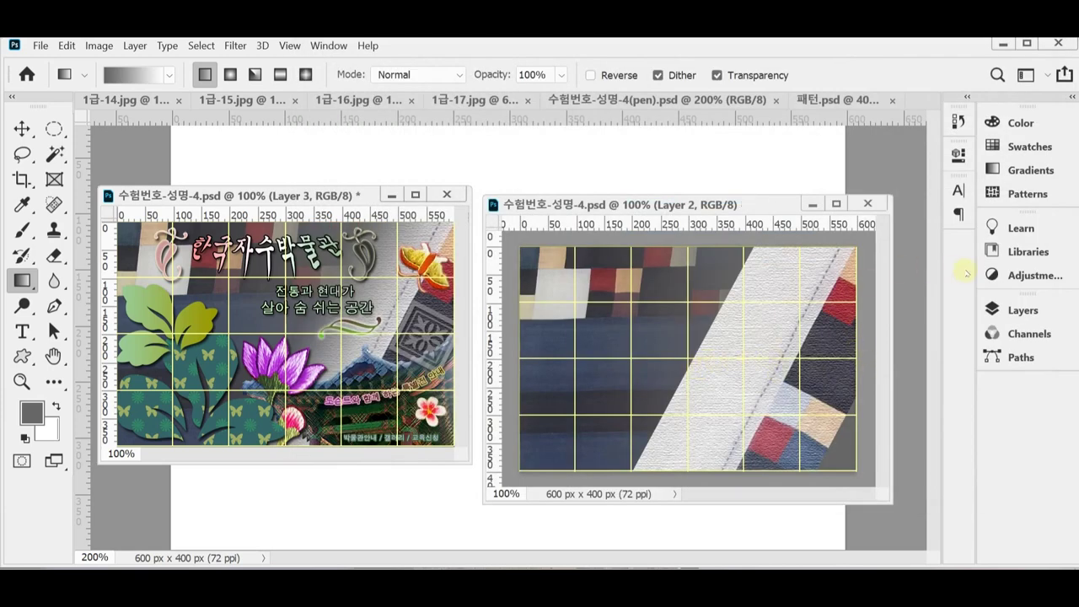
# Add a layer mask to Layer 2.
pyautogui.moveTo(744, 205); pyautogui.dragTo(721, 166)
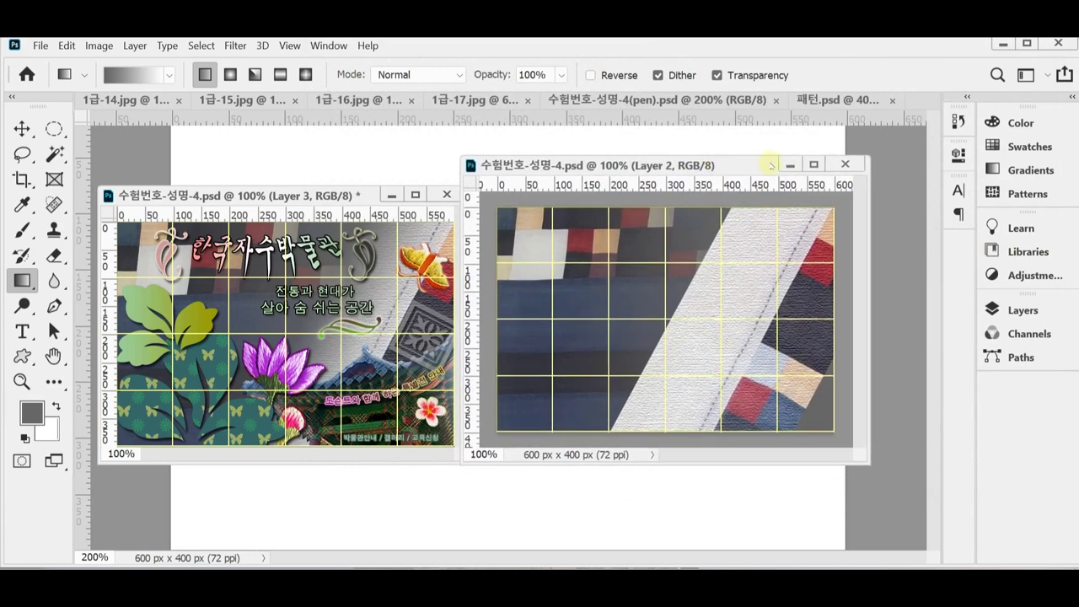
pyautogui.click(1018, 310)
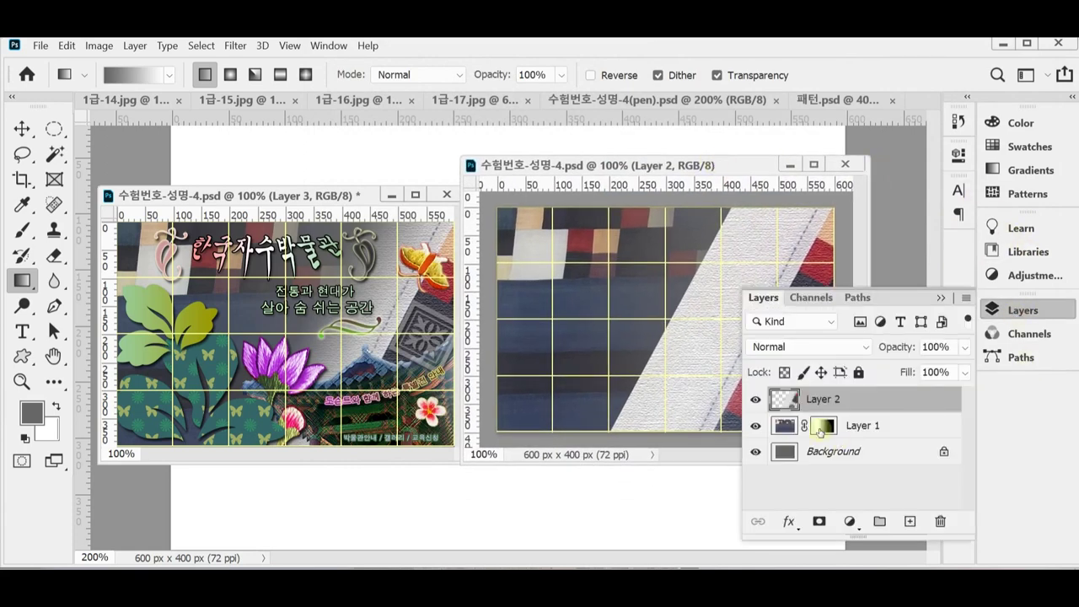
pyautogui.click(818, 522)
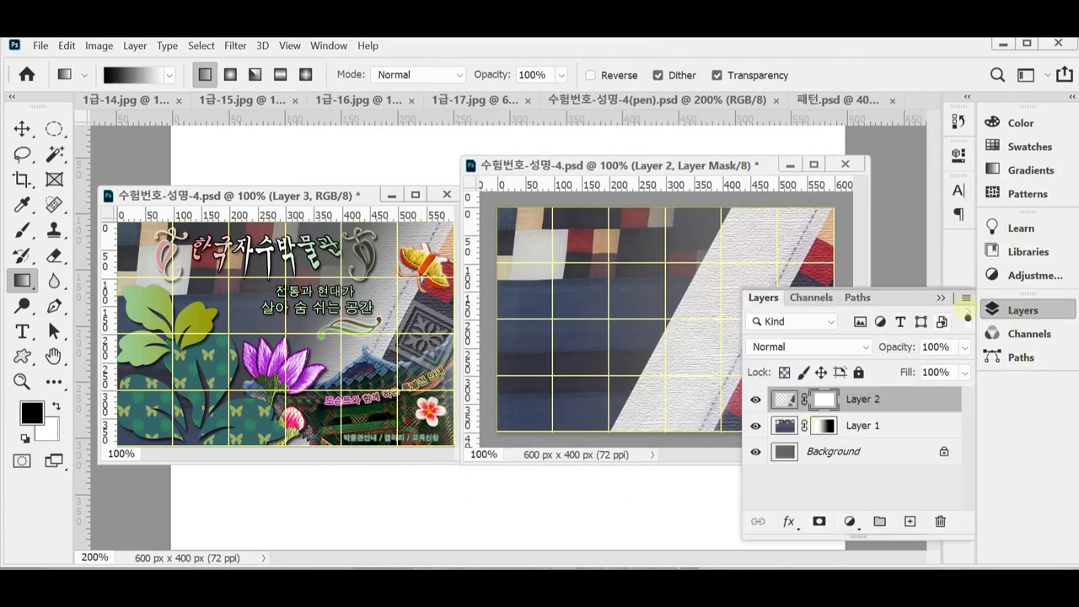
# Fade the left edge of Layer 2's white fabric strip on its mask with a diagonal black-to-white linear gradient perpendicular to the strip.
pyautogui.moveTo(717, 246); pyautogui.dragTo(528, 345)
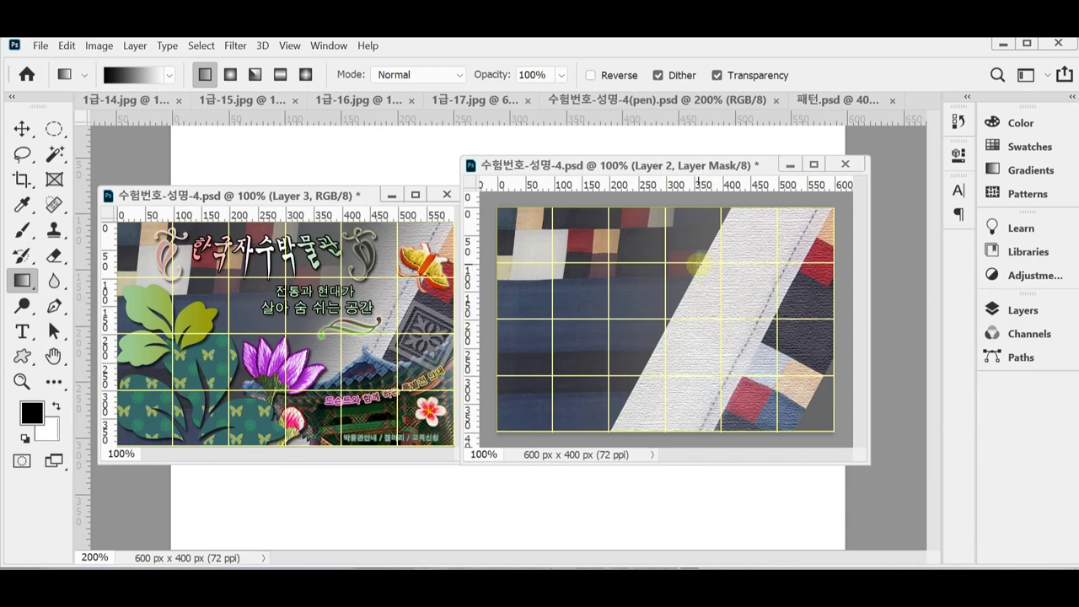
pyautogui.moveTo(697, 264); pyautogui.dragTo(774, 308)
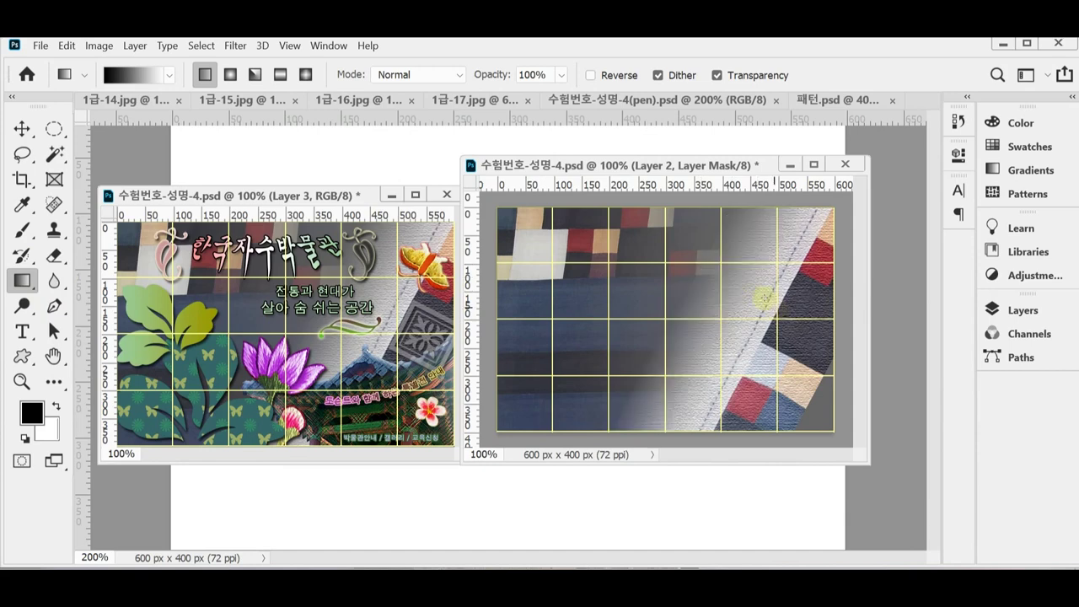
pyautogui.moveTo(689, 266); pyautogui.dragTo(766, 309)
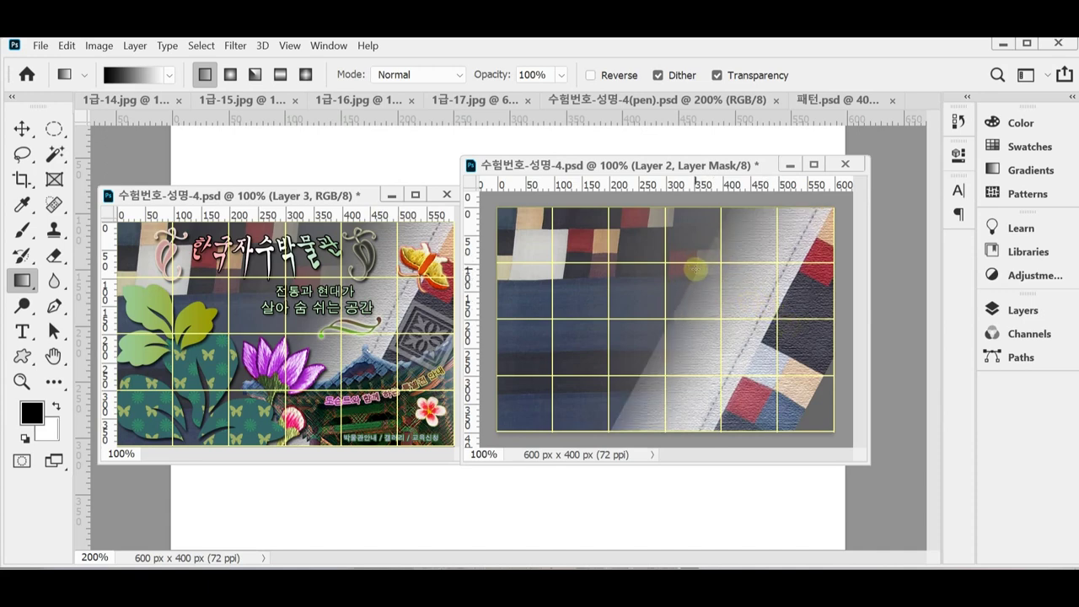
pyautogui.moveTo(688, 264); pyautogui.dragTo(746, 297)
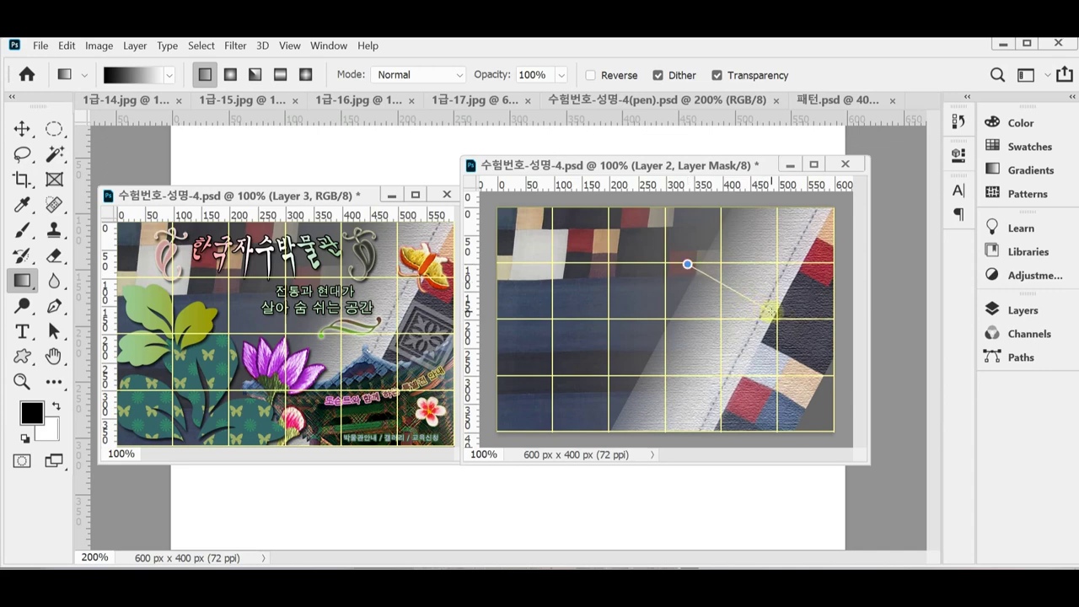
pyautogui.moveTo(770, 312); pyautogui.dragTo(776, 304)
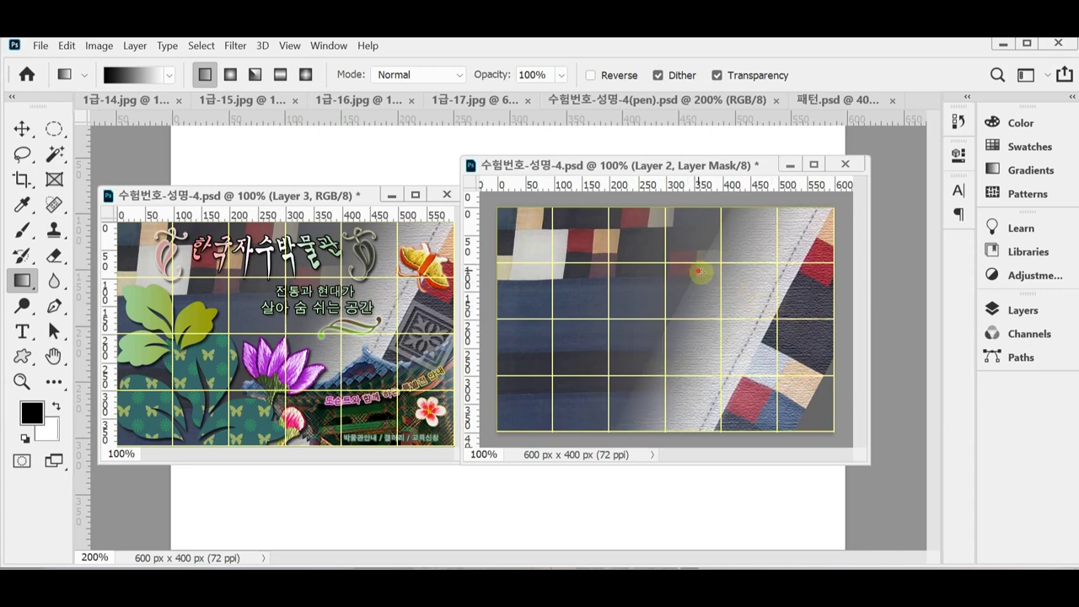
pyautogui.moveTo(697, 270); pyautogui.dragTo(785, 313)
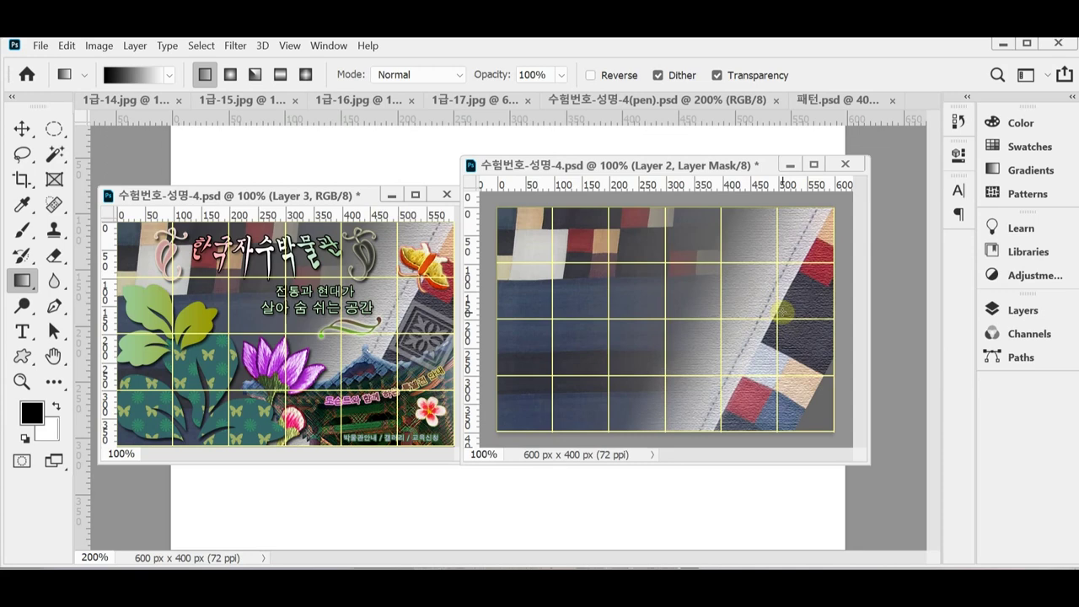
pyautogui.click(1012, 310)
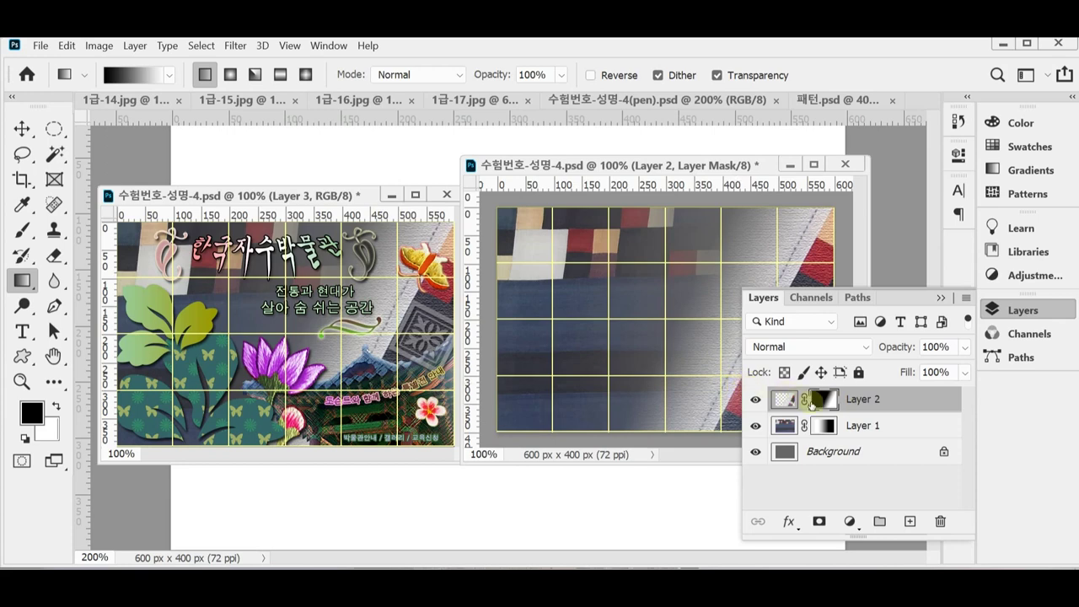
pyautogui.click(1016, 310)
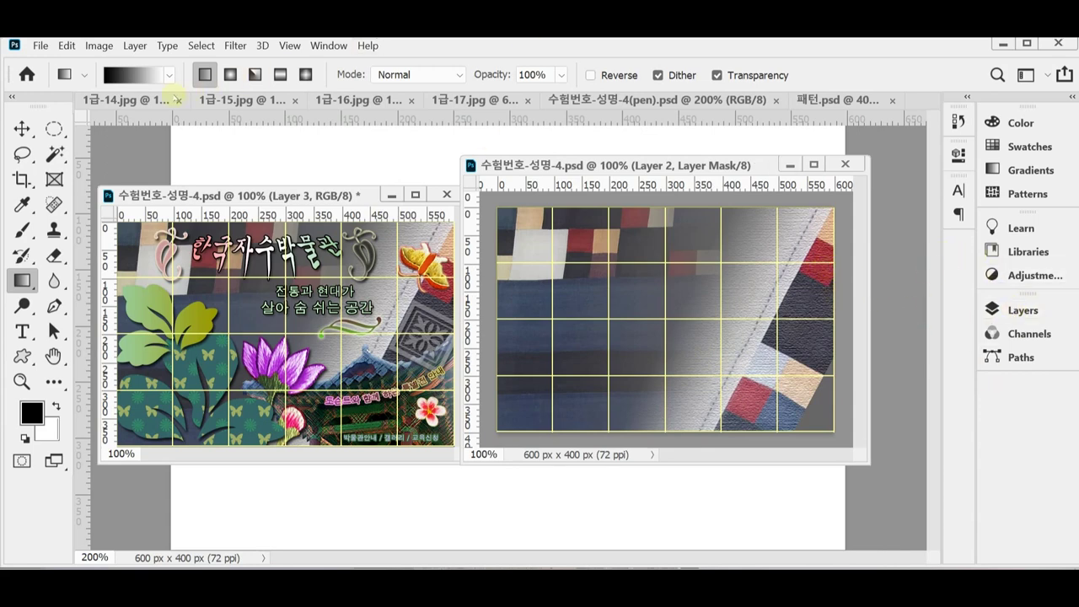
# Select the embroidered butterfly's wings and body in 1급-14.jpg using the Quick Selection tool with a 35 px brush.
pyautogui.moveTo(134, 99); pyautogui.dragTo(334, 242)
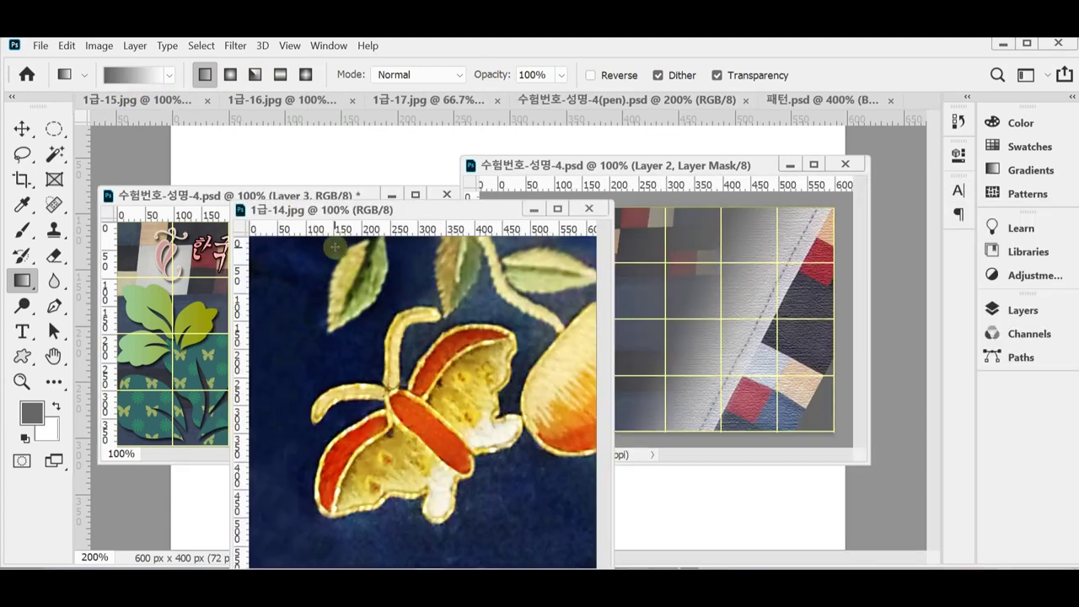
pyautogui.moveTo(343, 202); pyautogui.dragTo(281, 141)
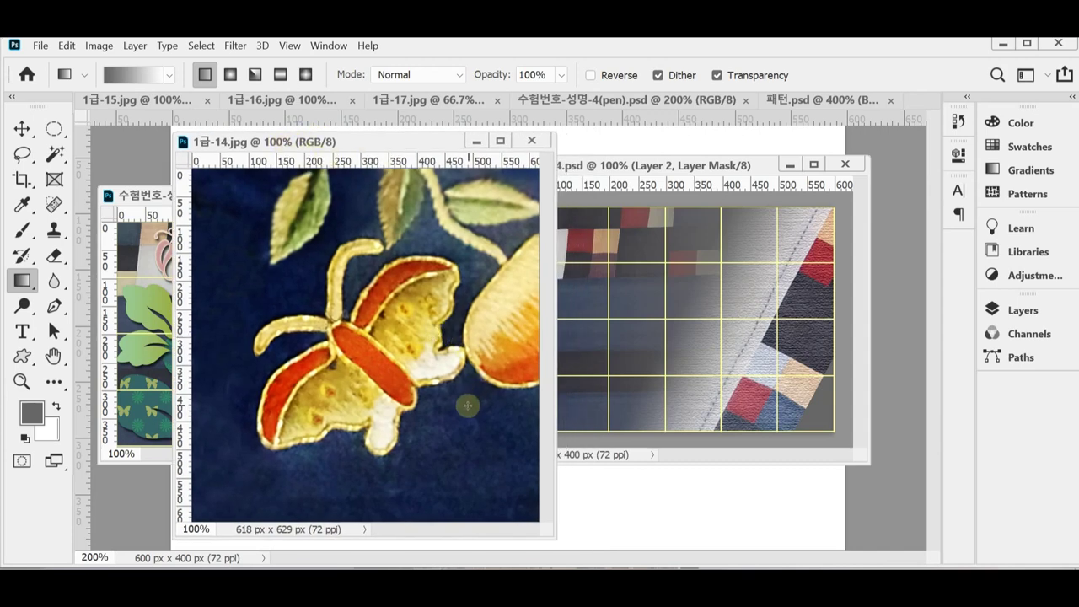
pyautogui.click(54, 154)
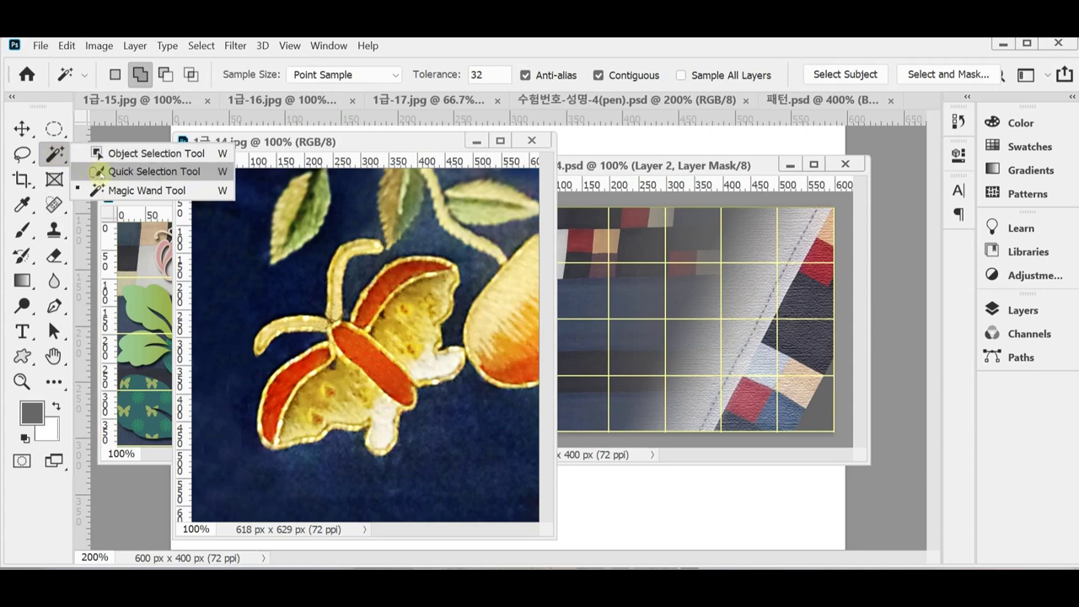
pyautogui.click(100, 171)
pyautogui.moveTo(359, 340)
pyautogui.mouseDown()
pyautogui.moveTo(375, 379)
pyautogui.moveTo(308, 409)
pyautogui.moveTo(413, 291)
pyautogui.moveTo(388, 337)
pyautogui.moveTo(320, 370)
pyautogui.moveTo(274, 426)
pyautogui.moveTo(272, 413)
pyautogui.mouseUp()
pyautogui.press(']')
pyautogui.press(']')
pyautogui.press(']')
pyautogui.press(']')
pyautogui.press(']')
pyautogui.press(']')
pyautogui.press(']')
pyautogui.press(']')
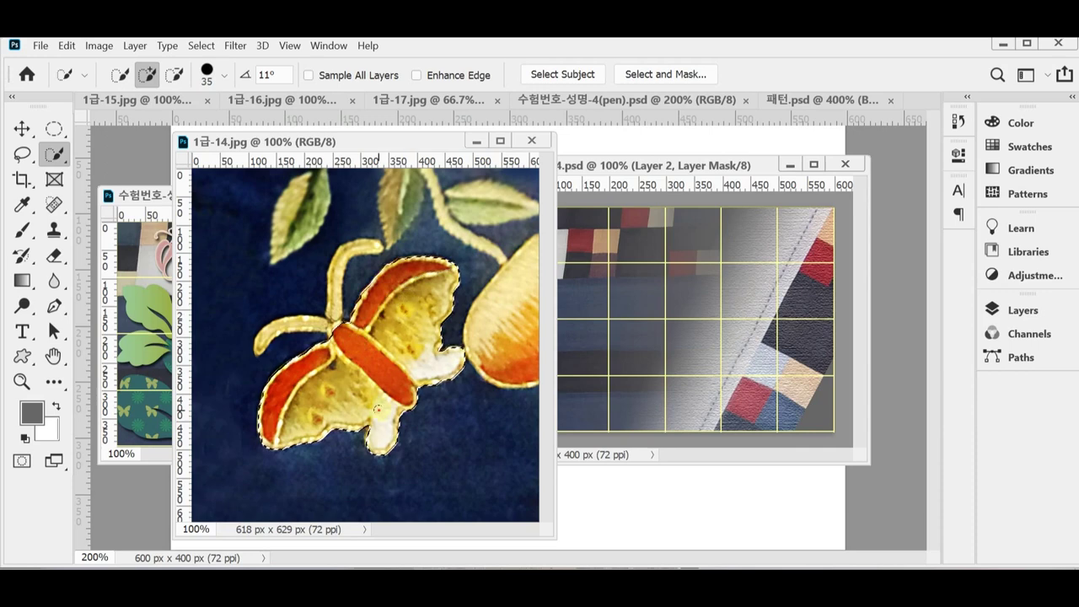
# Add the butterfly's upper antenna to the selection using a 10 px Quick Selection brush.
pyautogui.hotkey('ctrl', '+')
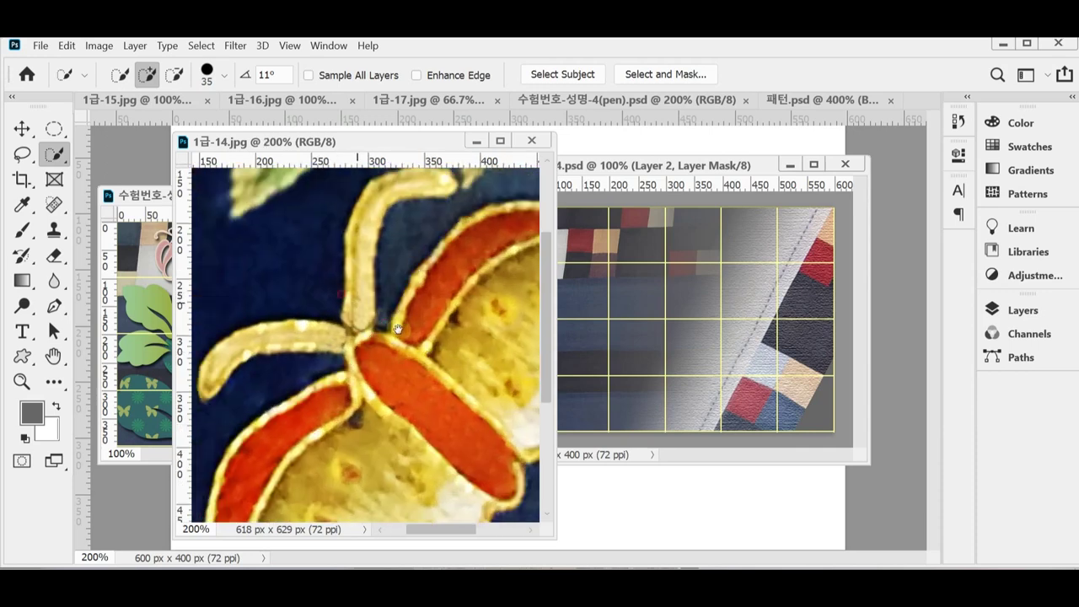
pyautogui.moveTo(398, 328); pyautogui.dragTo(486, 368)
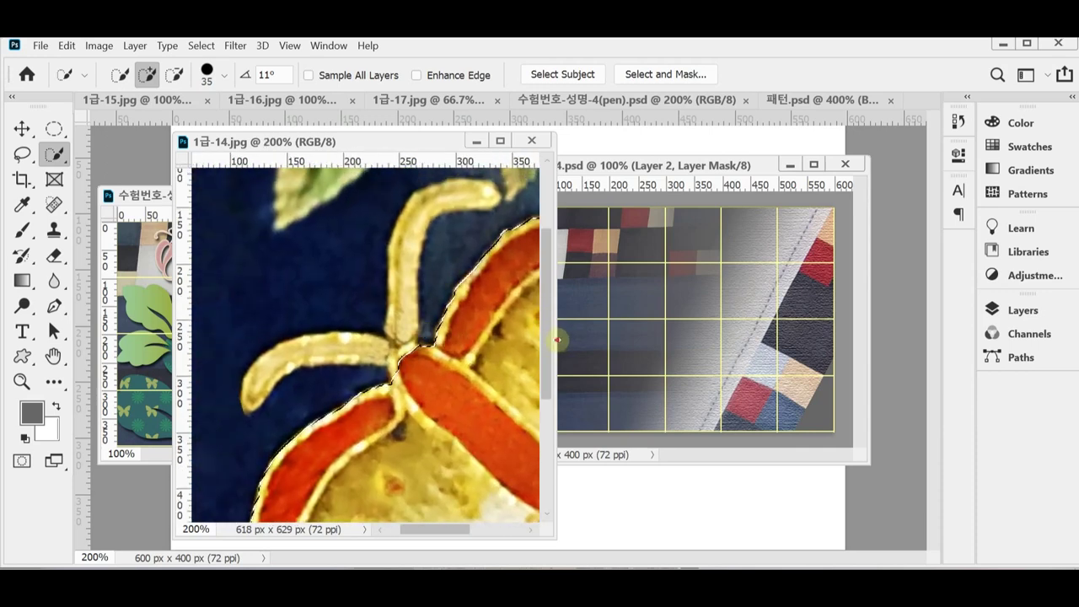
pyautogui.moveTo(557, 340); pyautogui.dragTo(793, 340)
pyautogui.press('[')
pyautogui.press('[')
pyautogui.moveTo(638, 295); pyautogui.dragTo(563, 317)
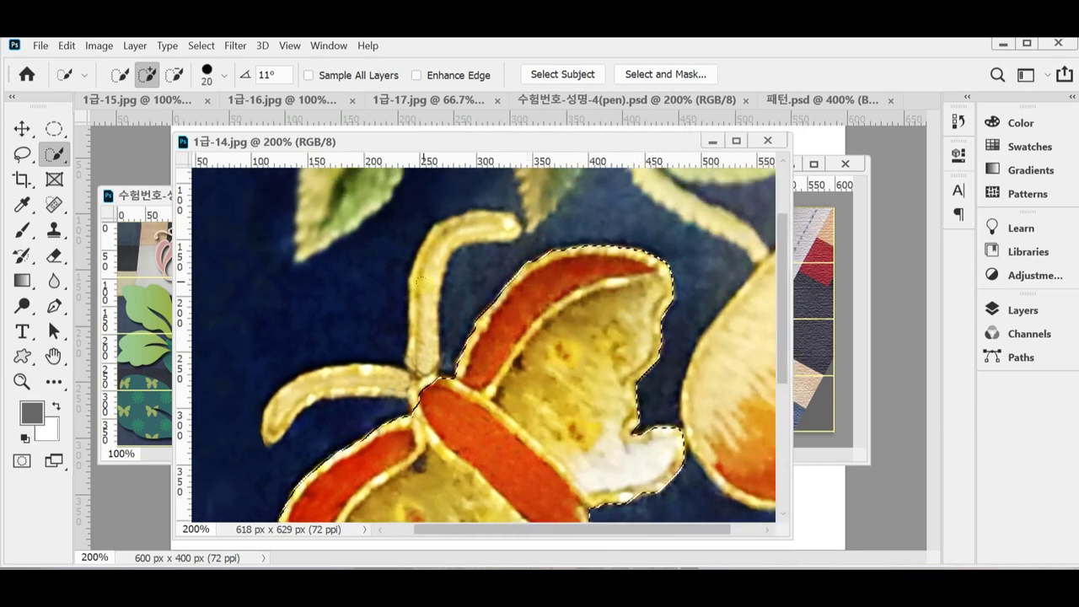
pyautogui.press('[')
pyautogui.moveTo(420, 283); pyautogui.dragTo(428, 390)
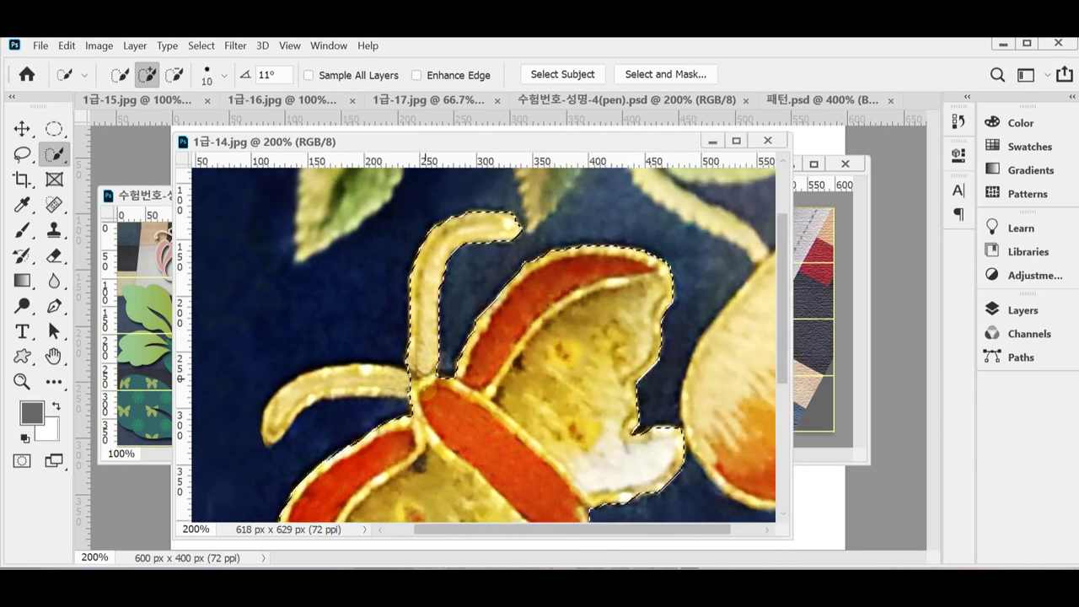
# Add the butterfly's lower antenna to the selection and copy the selected butterfly into 수험번호-성명-4.psd as a new layer.
pyautogui.click(400, 393)
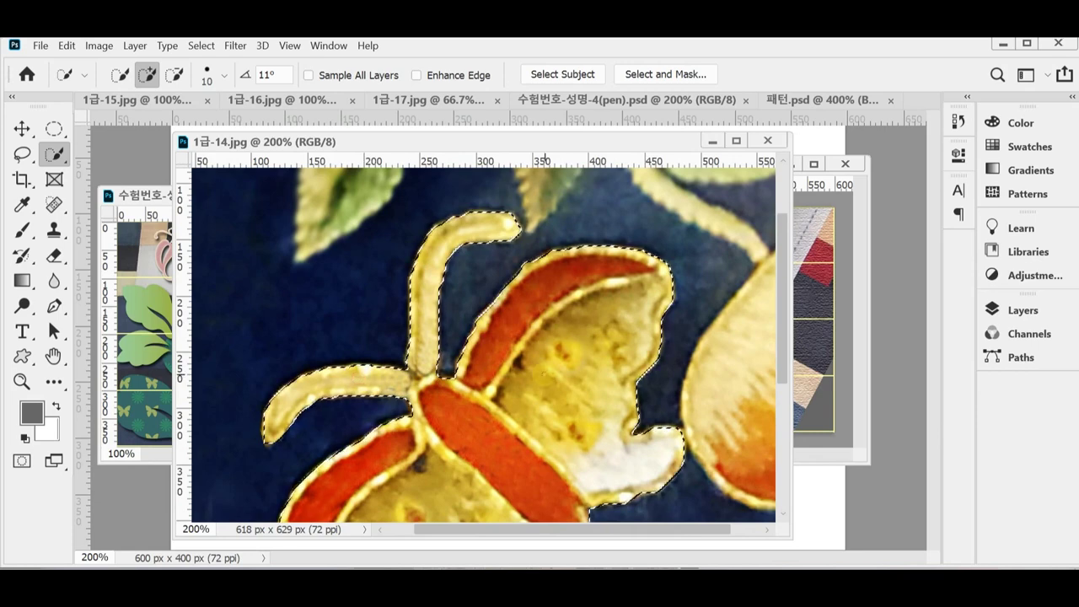
pyautogui.hotkey('ctrl', '-')
pyautogui.hotkey('ctrl', '-')
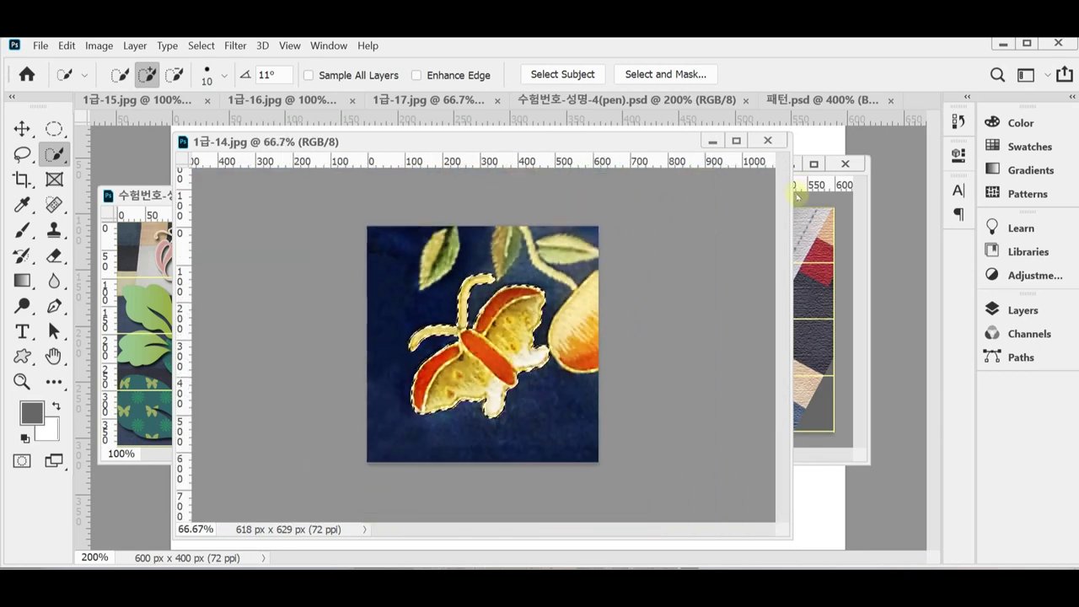
pyautogui.click(738, 166)
pyautogui.hotkey('ctrl', 'v')
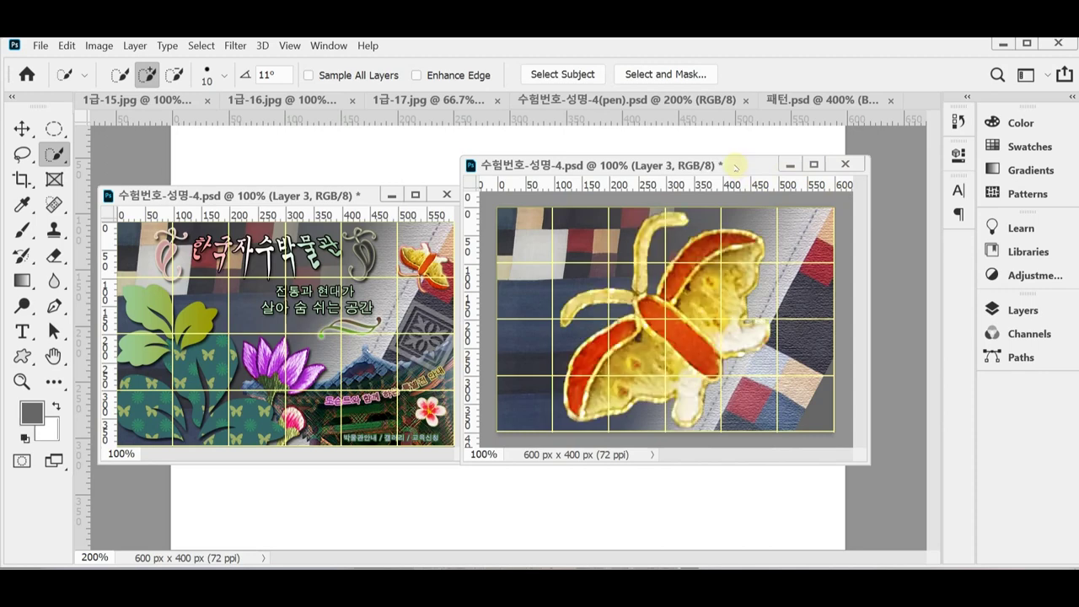
# Transform the butterfly to about 24.5% scale with a rotation of about -96.5°, placing it near the canvas's upper-right corner.
pyautogui.hotkey('ctrl', 't')
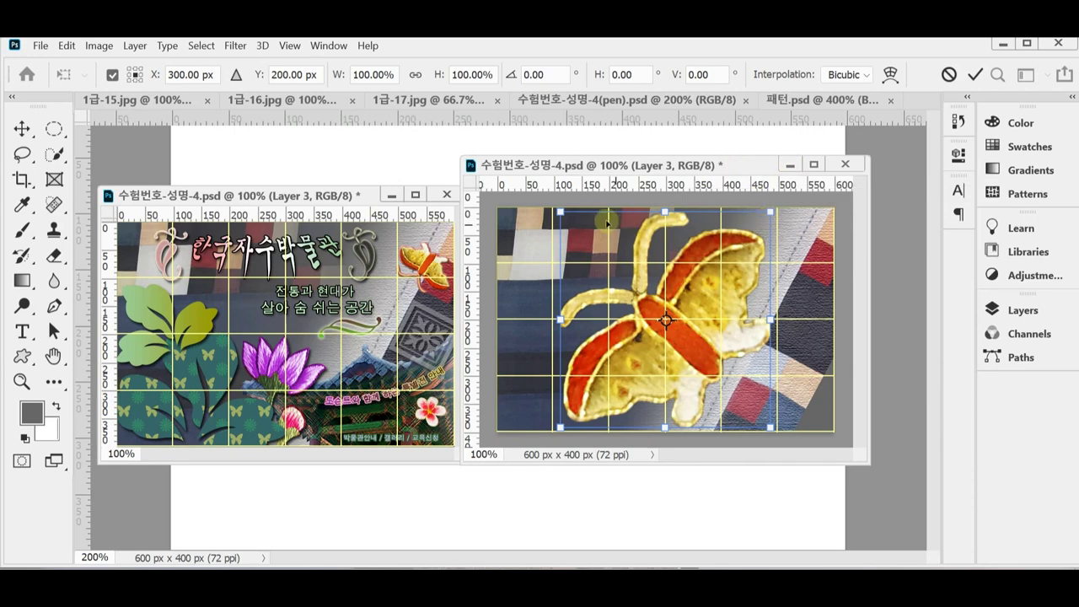
pyautogui.moveTo(560, 212); pyautogui.dragTo(691, 344)
pyautogui.moveTo(695, 343); pyautogui.dragTo(793, 247)
pyautogui.moveTo(734, 285); pyautogui.dragTo(812, 261)
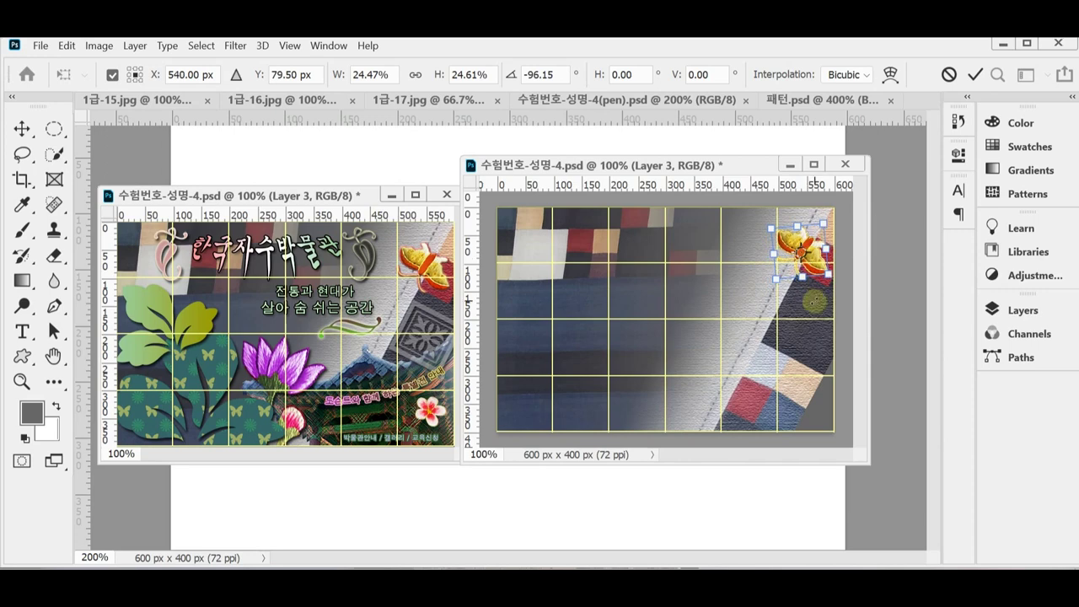
pyautogui.moveTo(815, 301); pyautogui.dragTo(815, 301)
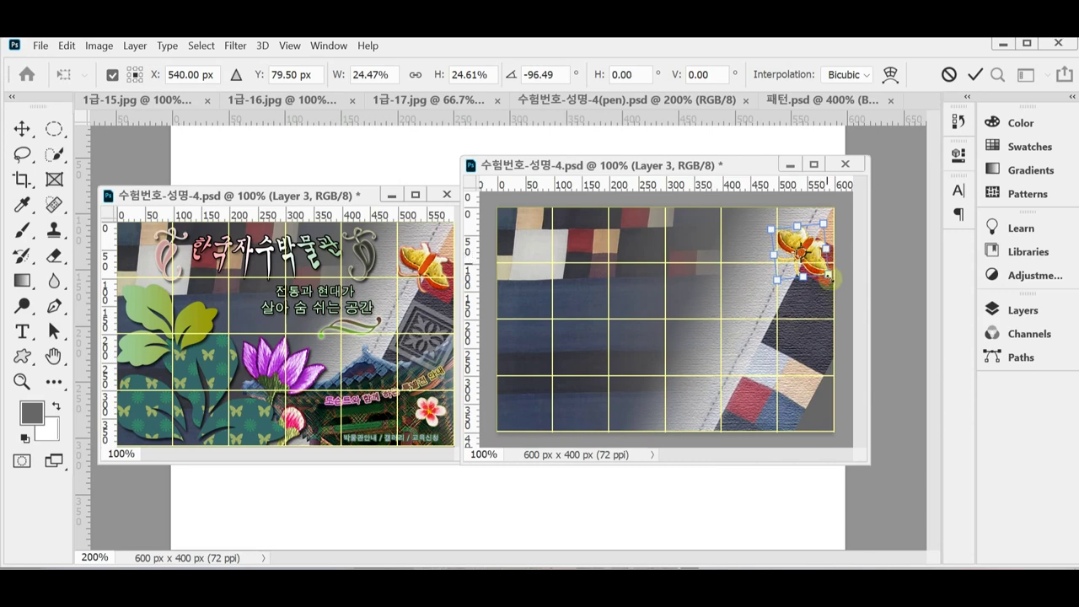
pyautogui.moveTo(820, 261); pyautogui.dragTo(819, 264)
pyautogui.press('Return')
pyautogui.press('w')
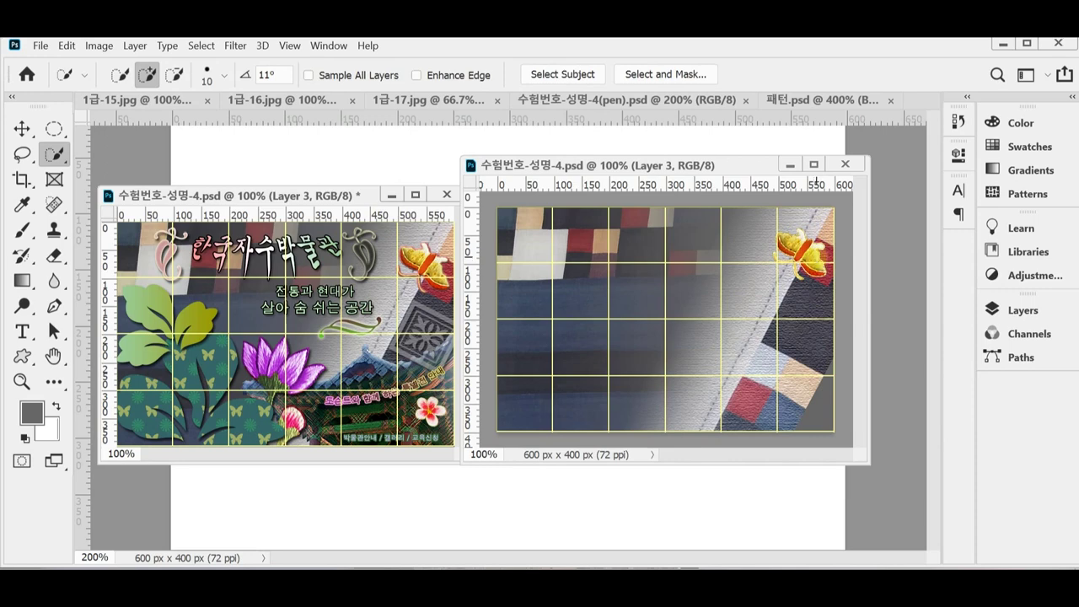
# Add a Bevel & Emboss effect to the butterfly layer with Inner Bevel style and a size of 5 px.
pyautogui.click(1021, 310)
pyautogui.click(789, 521)
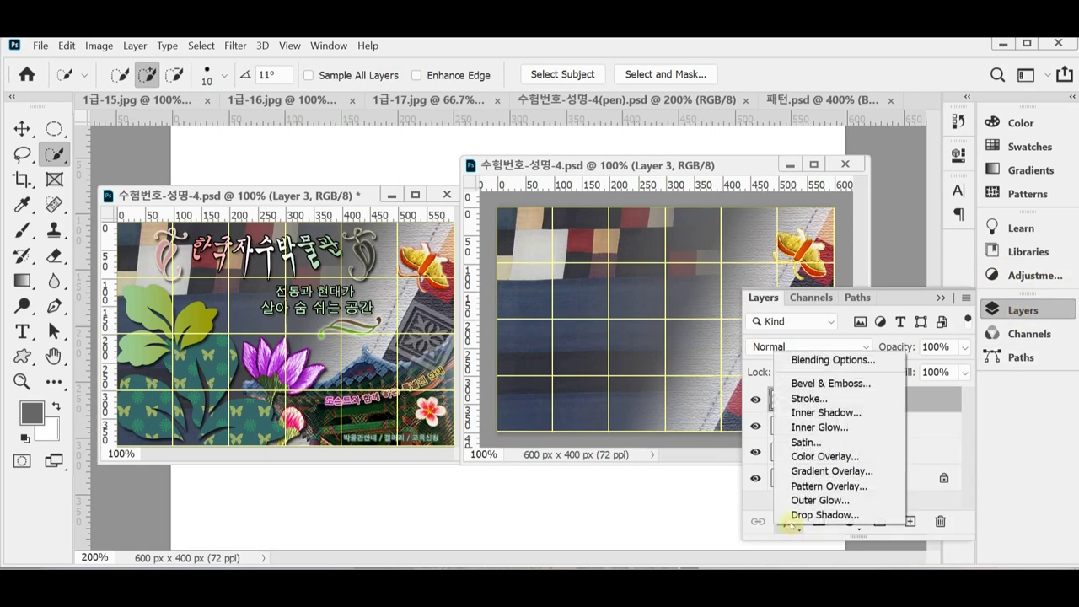
pyautogui.press('Escape')
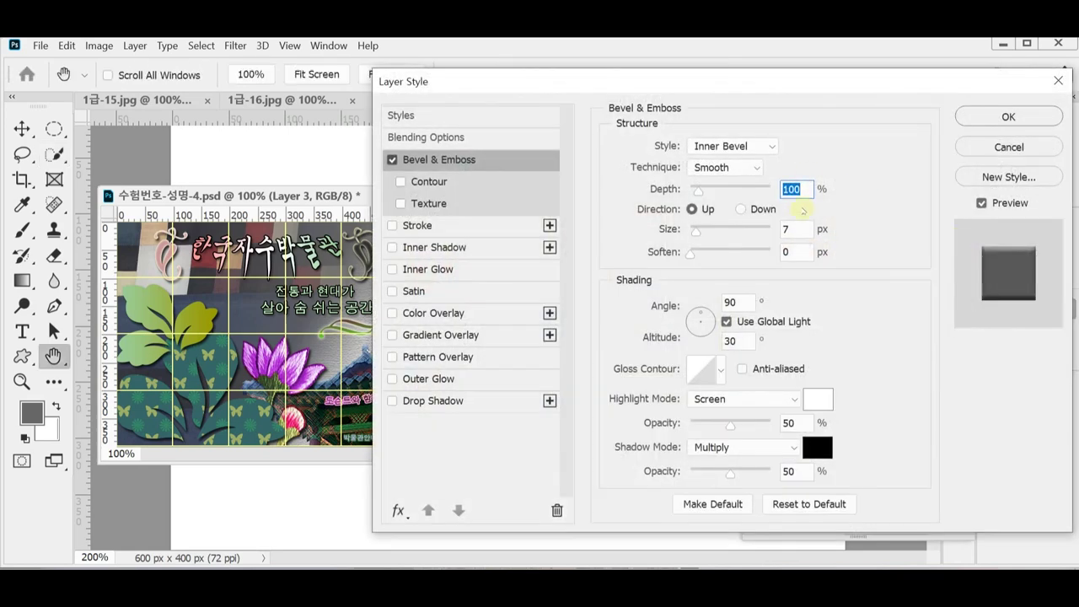
pyautogui.click(799, 230)
pyautogui.write('5')
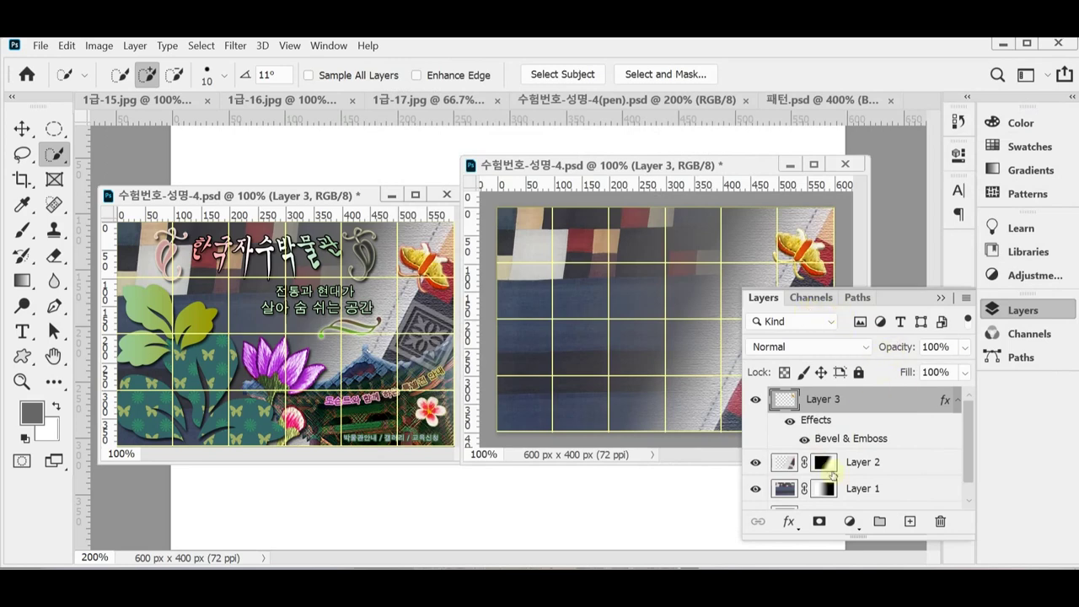
# Add a 2 px outside stroke to the butterfly layer in colour #c66666.
pyautogui.click(789, 521)
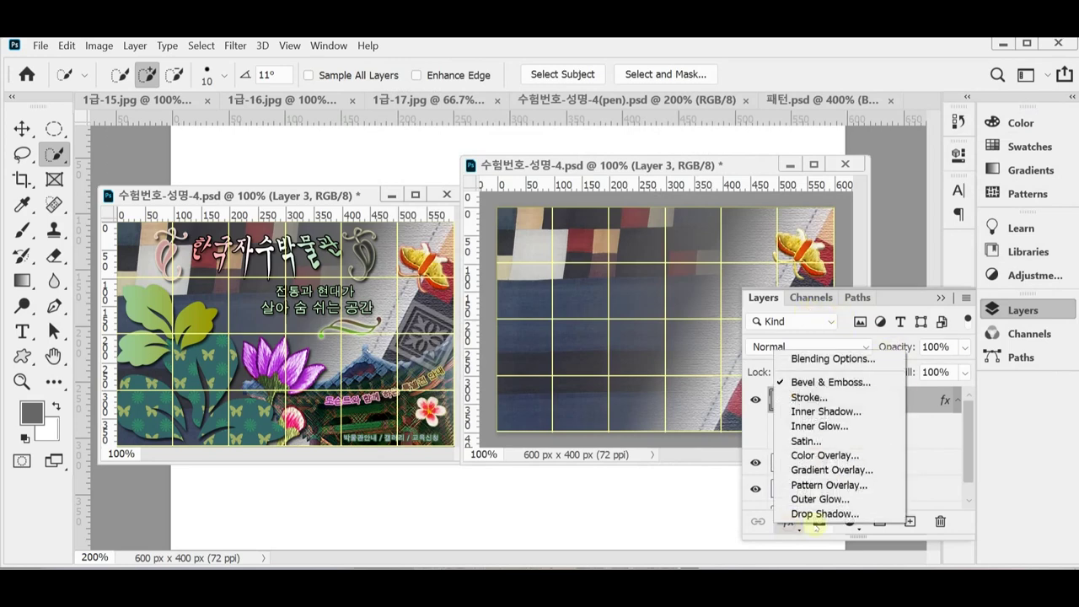
pyautogui.click(847, 401)
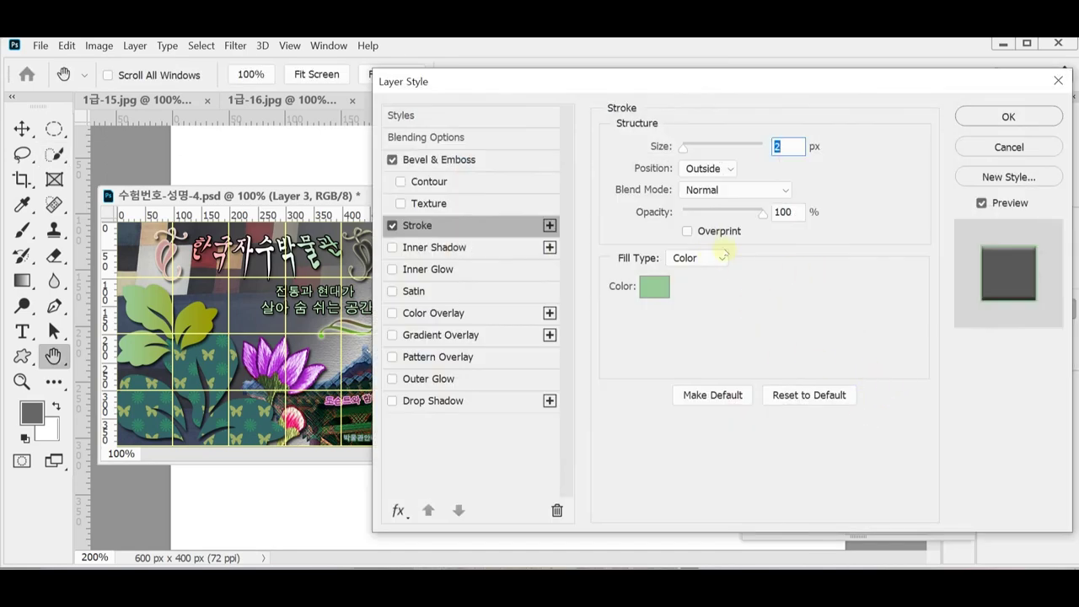
pyautogui.click(654, 287)
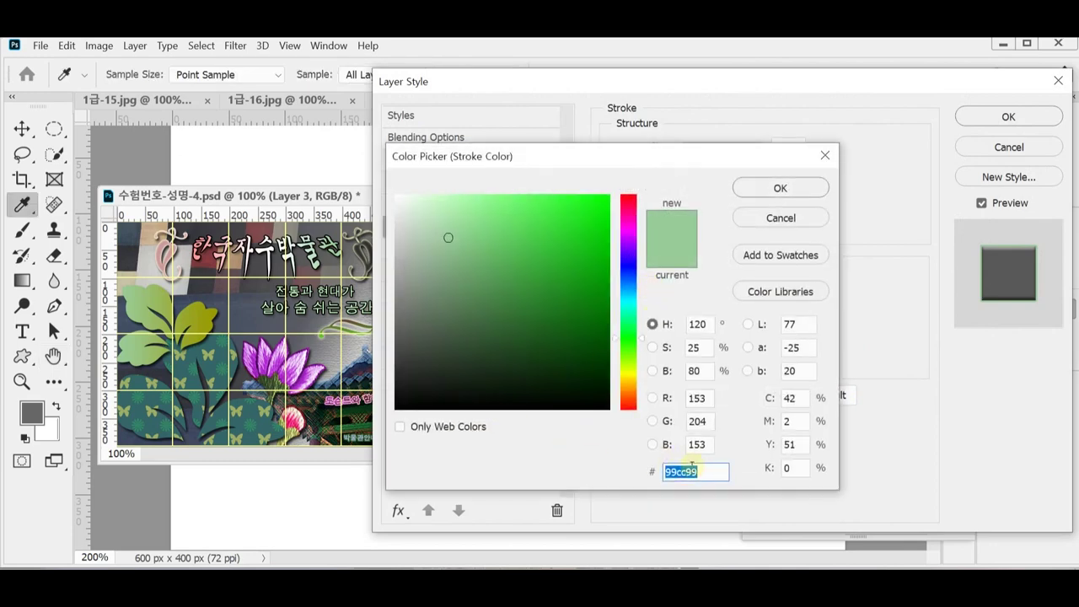
pyautogui.write('c666')
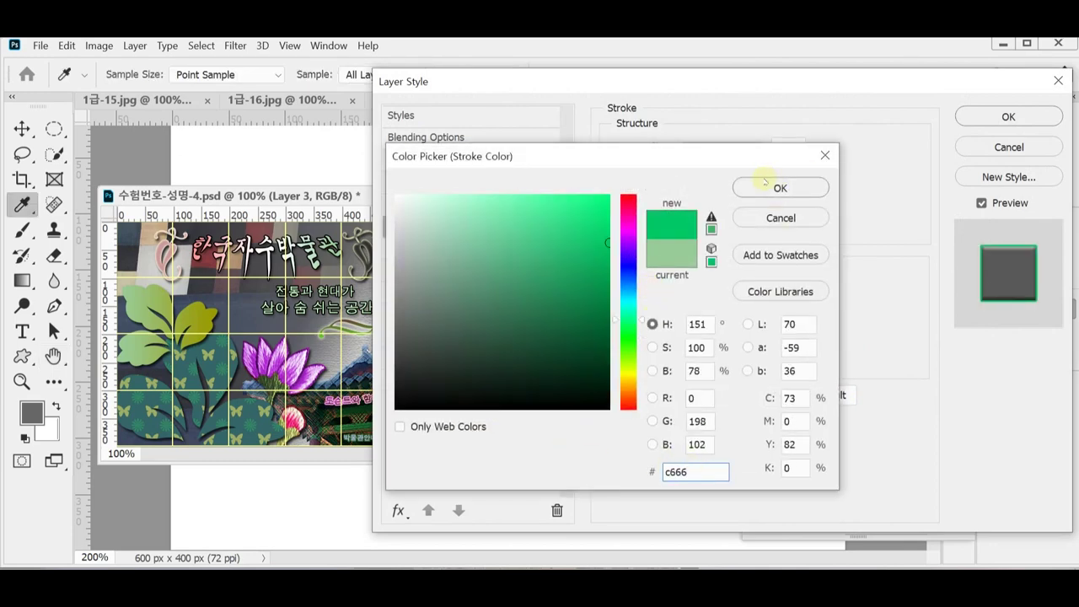
pyautogui.write('66')
pyautogui.click(763, 187)
pyautogui.click(985, 118)
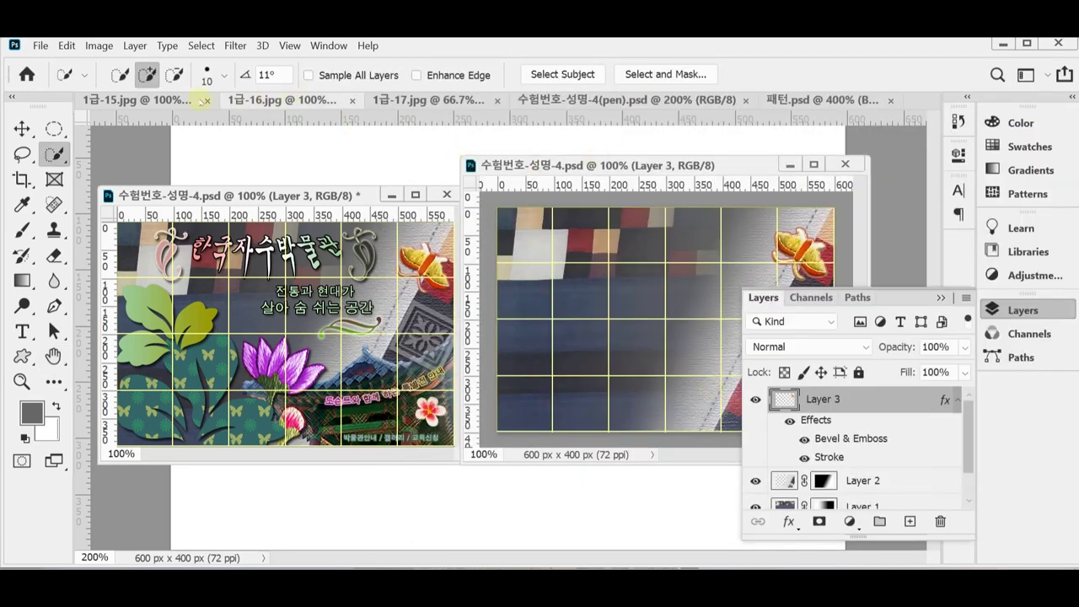
# Float the pavilion photo 1급-15.jpg in its own window and enlarge the window around the image.
pyautogui.click(199, 104)
pyautogui.moveTo(200, 117); pyautogui.dragTo(288, 191)
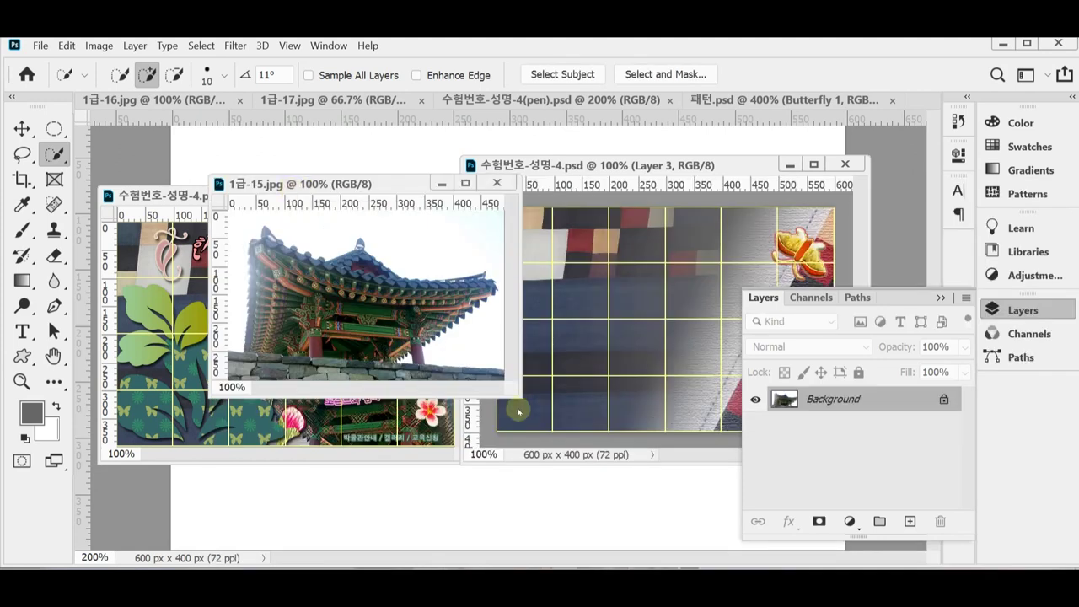
pyautogui.moveTo(520, 395); pyautogui.dragTo(582, 456)
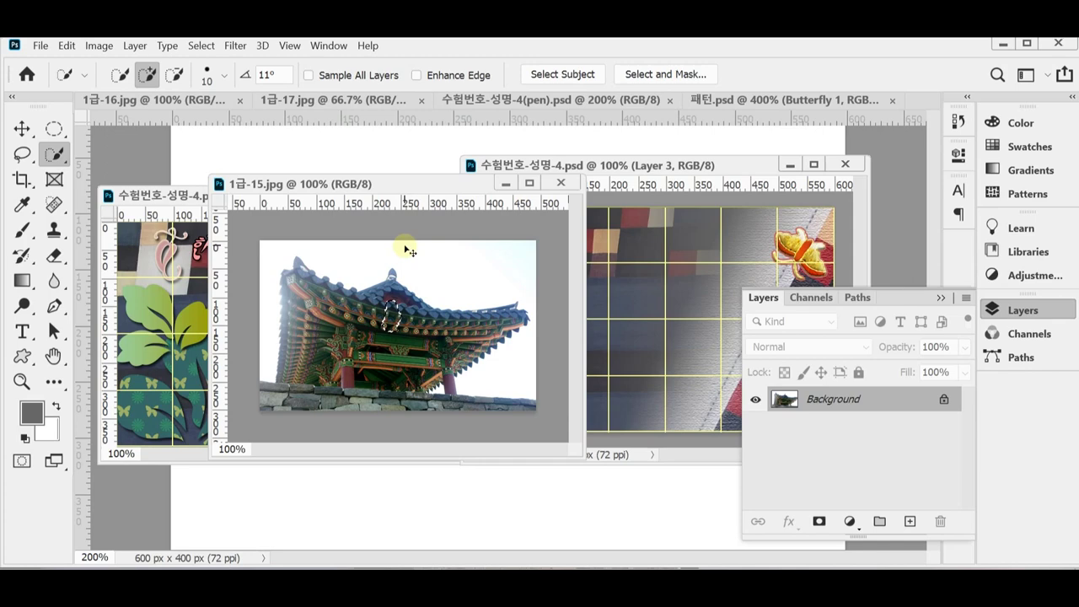
# Deselect the stray selection and select the sky around the pavilion, including the gap below the eaves, using the Magic Wand at tolerance 32.
pyautogui.hotkey('ctrl', 'd')
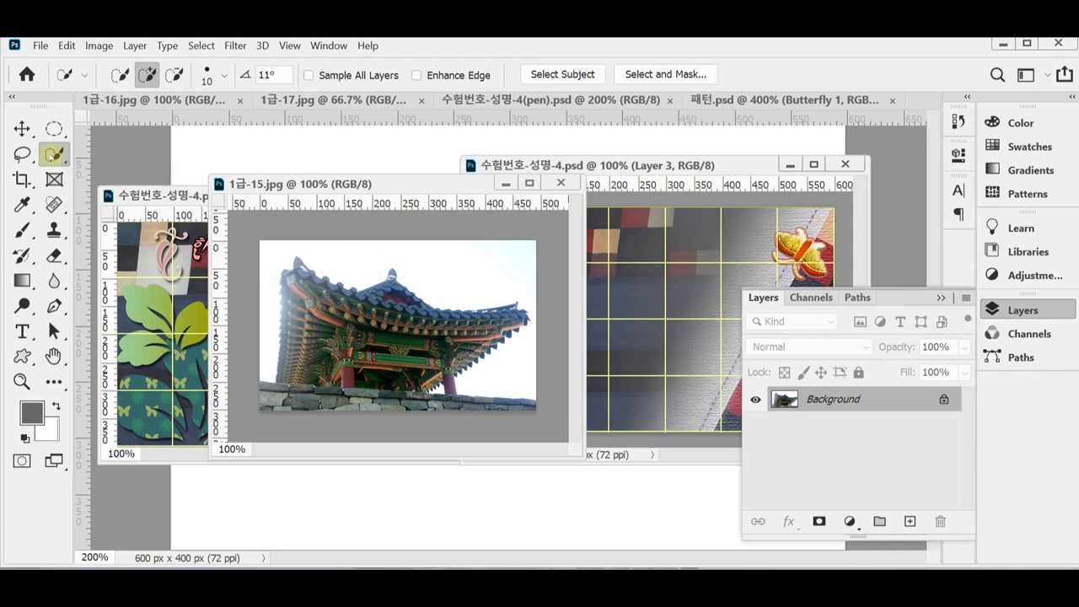
pyautogui.rightClick(54, 155)
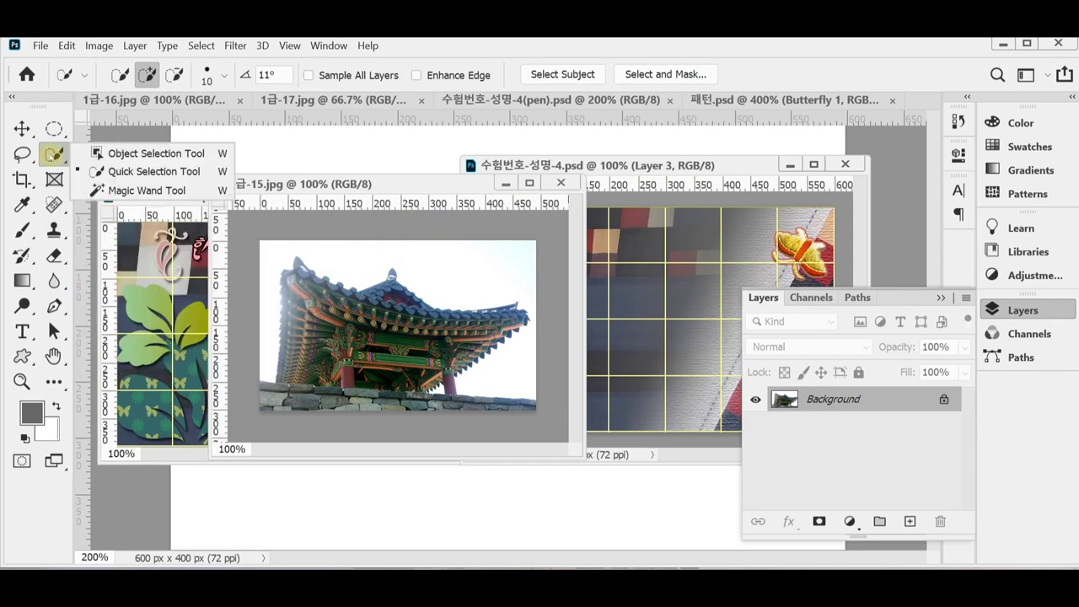
pyautogui.click(126, 191)
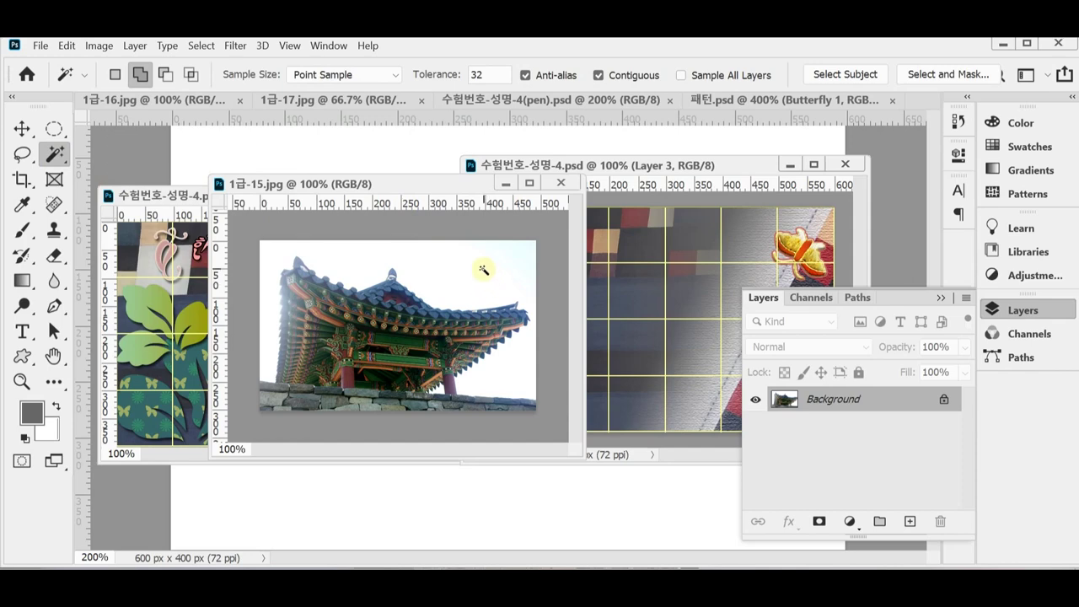
pyautogui.click(483, 269)
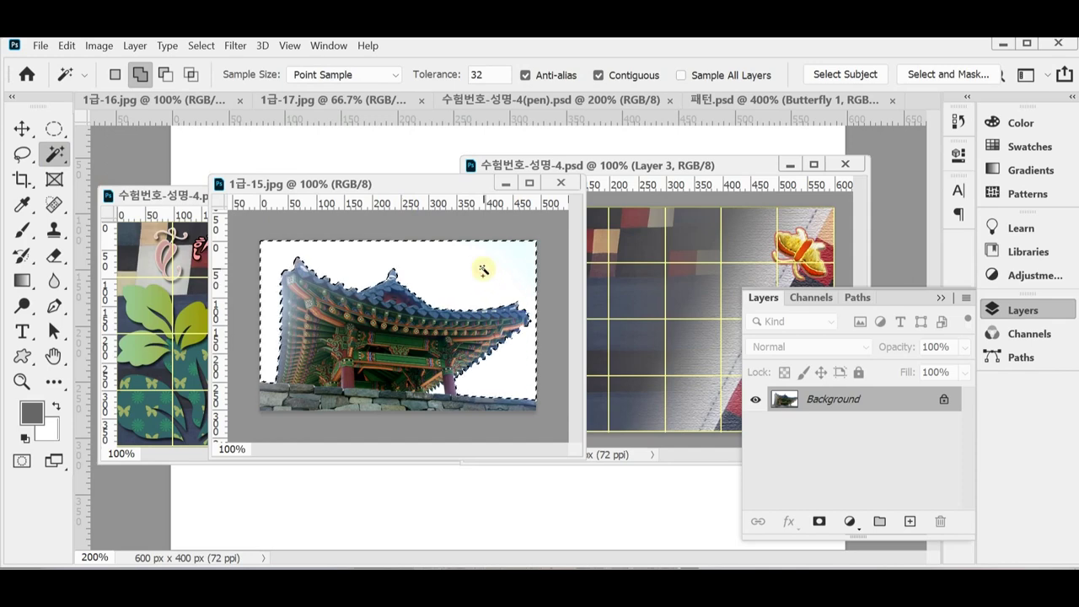
pyautogui.click(438, 388)
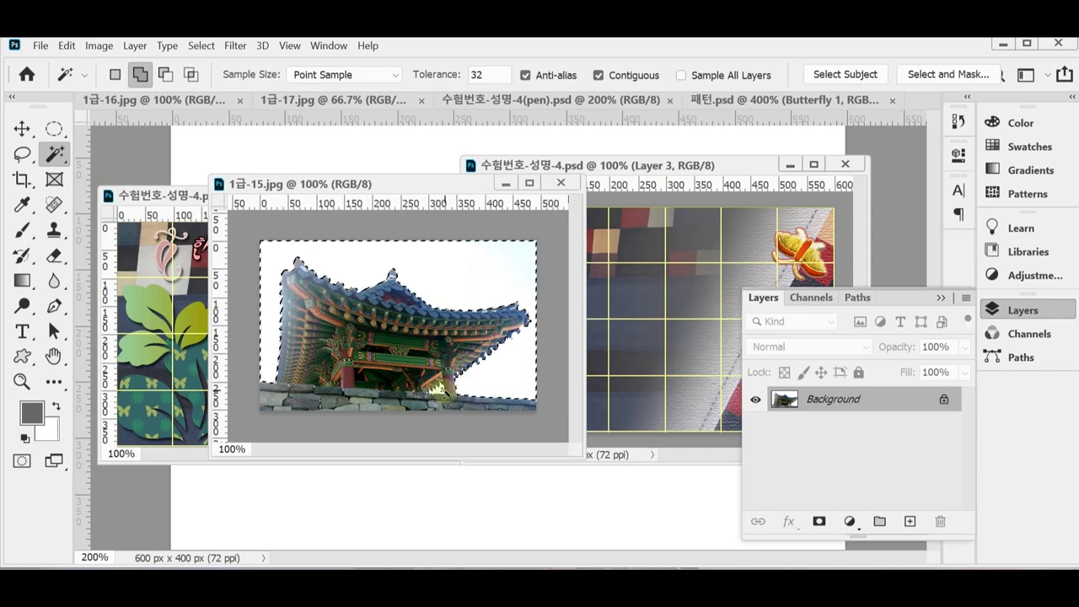
pyautogui.click(443, 254)
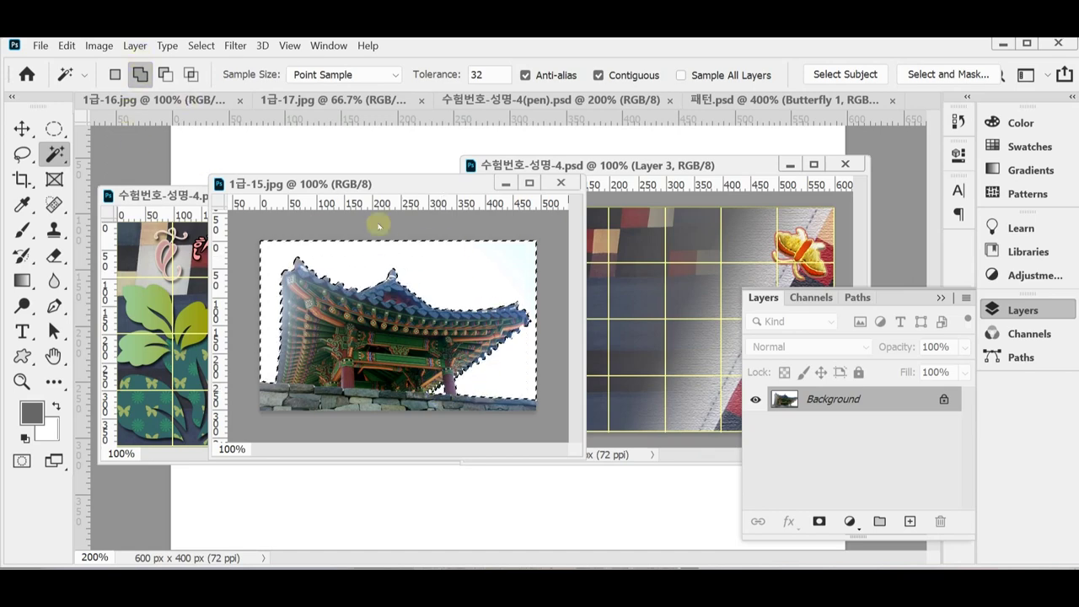
pyautogui.click(450, 271)
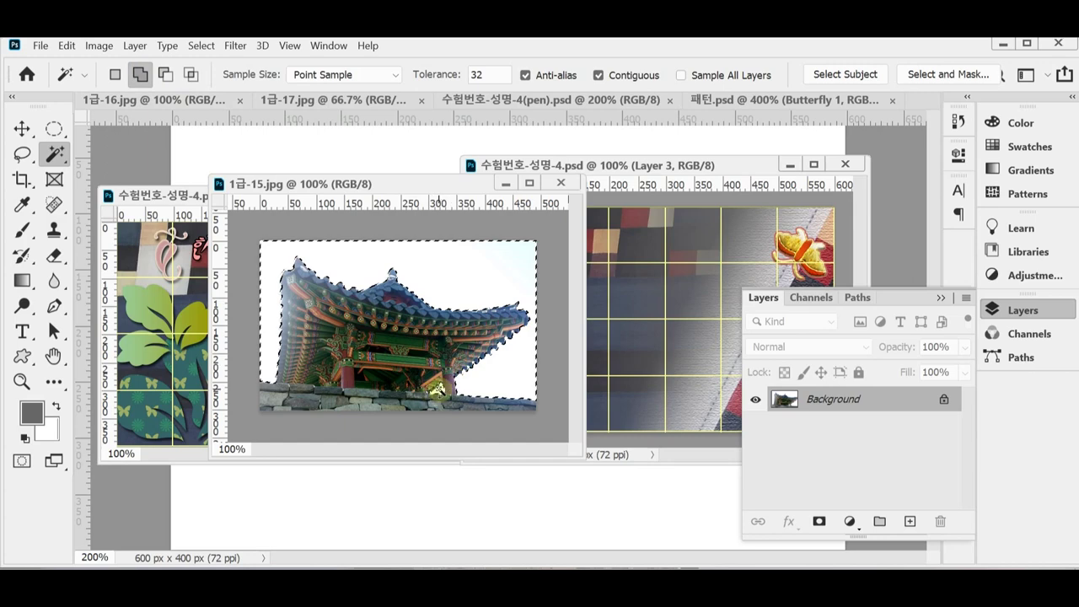
pyautogui.click(482, 392)
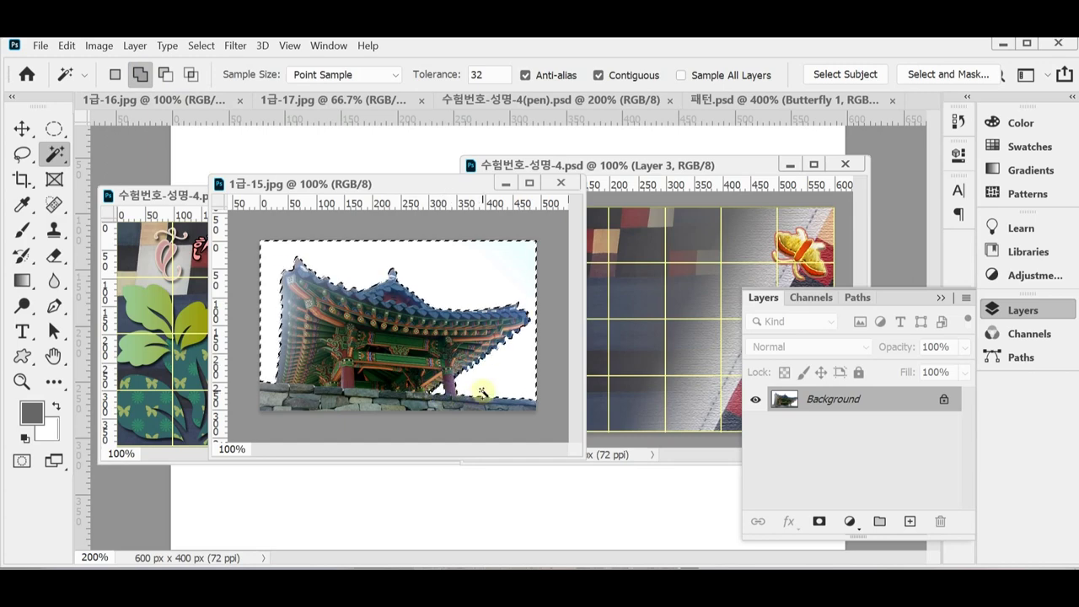
# Invert the sky selection and copy the pavilion into 수험번호-성명-4.psd as a new layer.
pyautogui.click(201, 46)
pyautogui.click(221, 111)
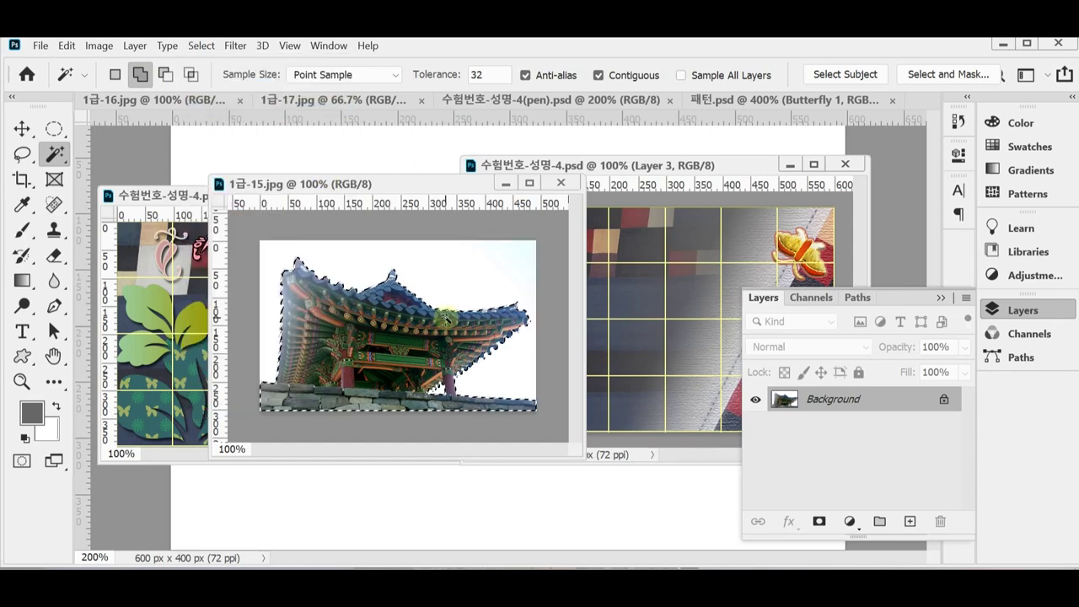
pyautogui.click(634, 166)
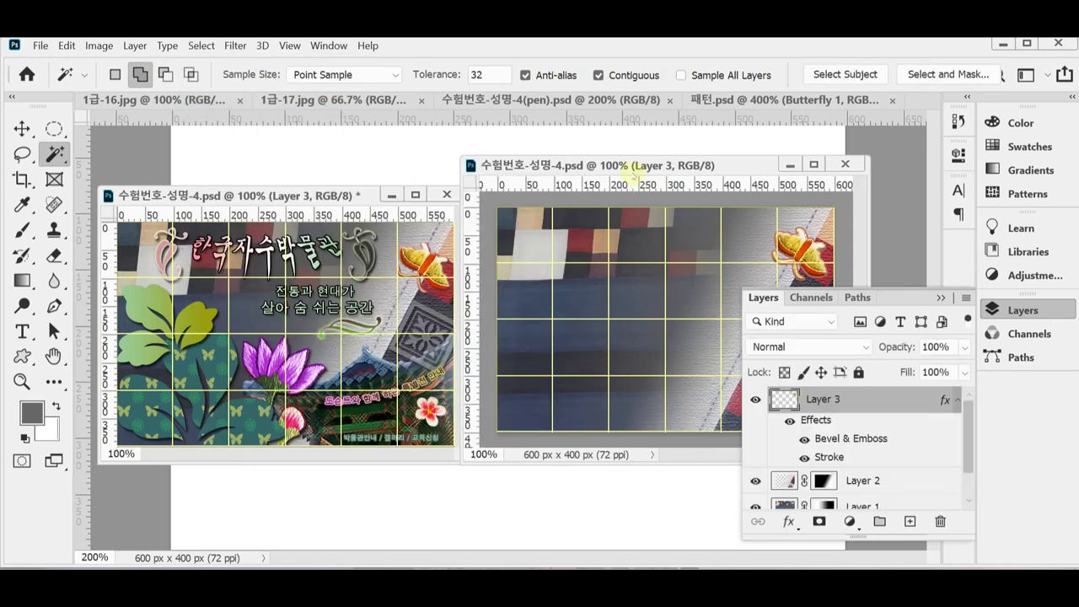
pyautogui.click(1014, 309)
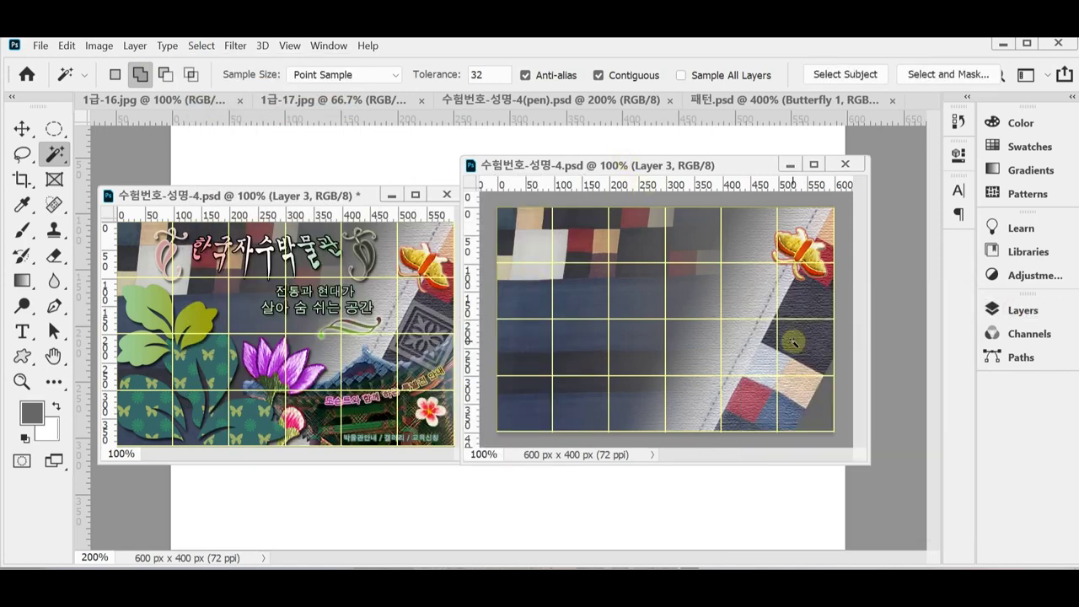
pyautogui.hotkey('ctrl', 'v')
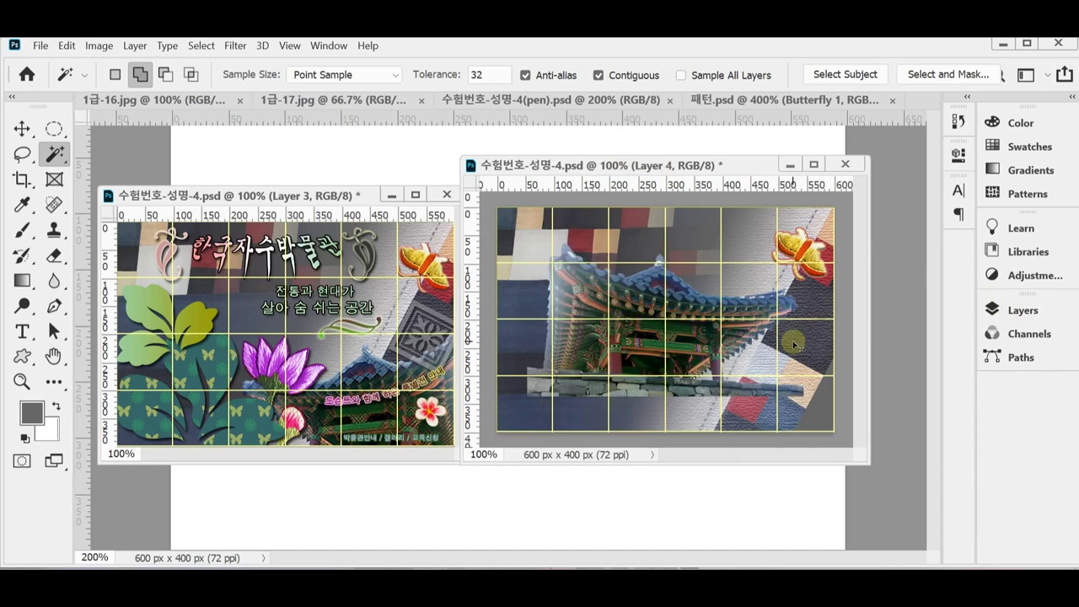
# Flip the pavilion horizontally and move it toward the canvas's lower-right corner.
pyautogui.hotkey('ctrl', 't')
pyautogui.rightClick(636, 346)
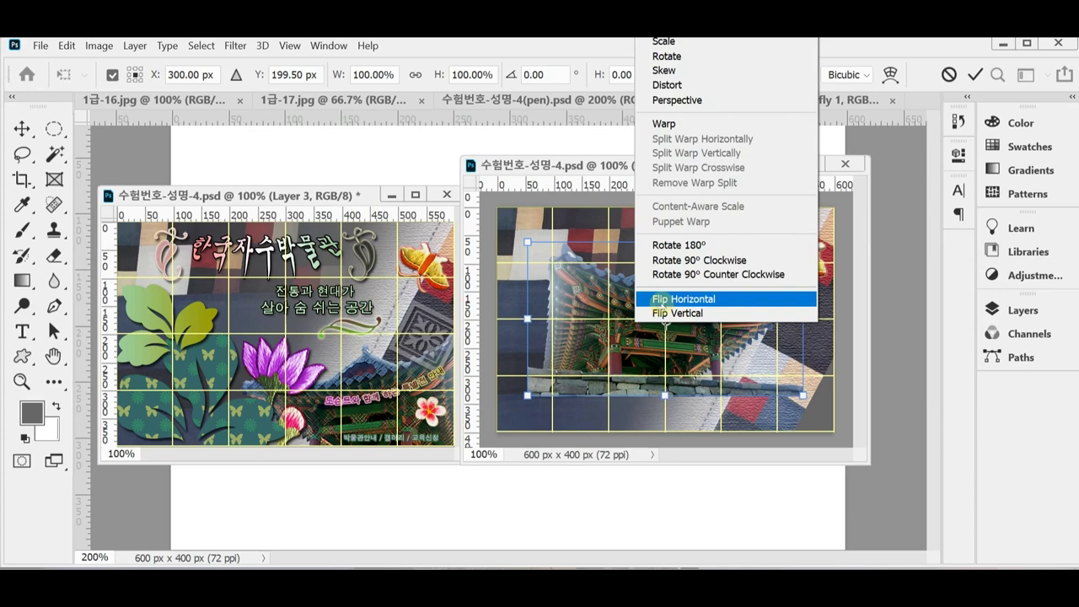
pyautogui.click(663, 299)
pyautogui.moveTo(644, 343); pyautogui.dragTo(693, 402)
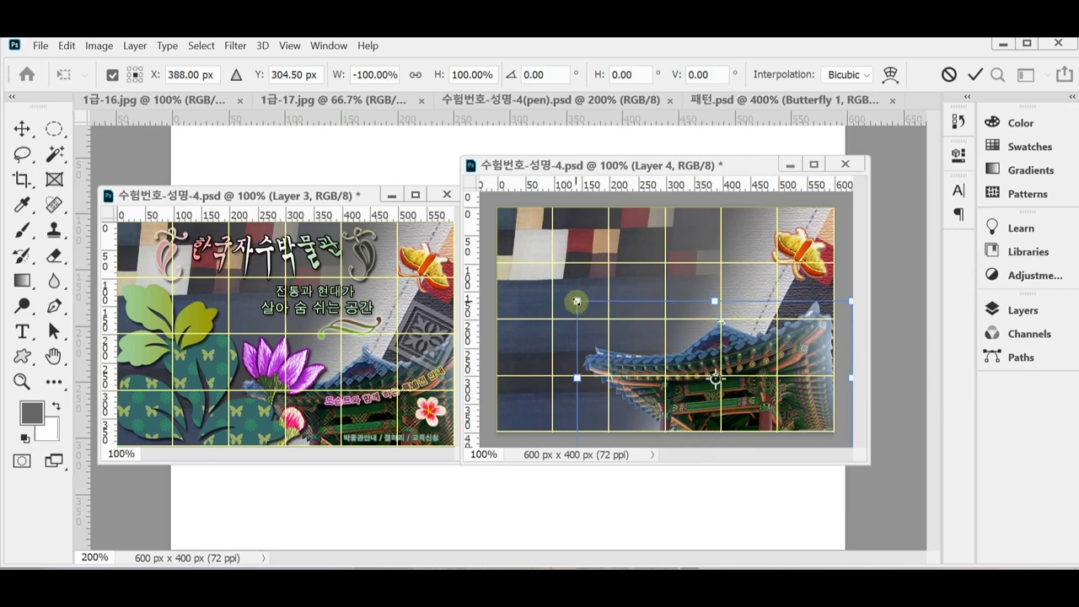
# Scale the pavilion to about 90.6%, position its centre at about X 432, Y 319.5 px, and save the document.
pyautogui.moveTo(578, 302); pyautogui.dragTo(588, 308)
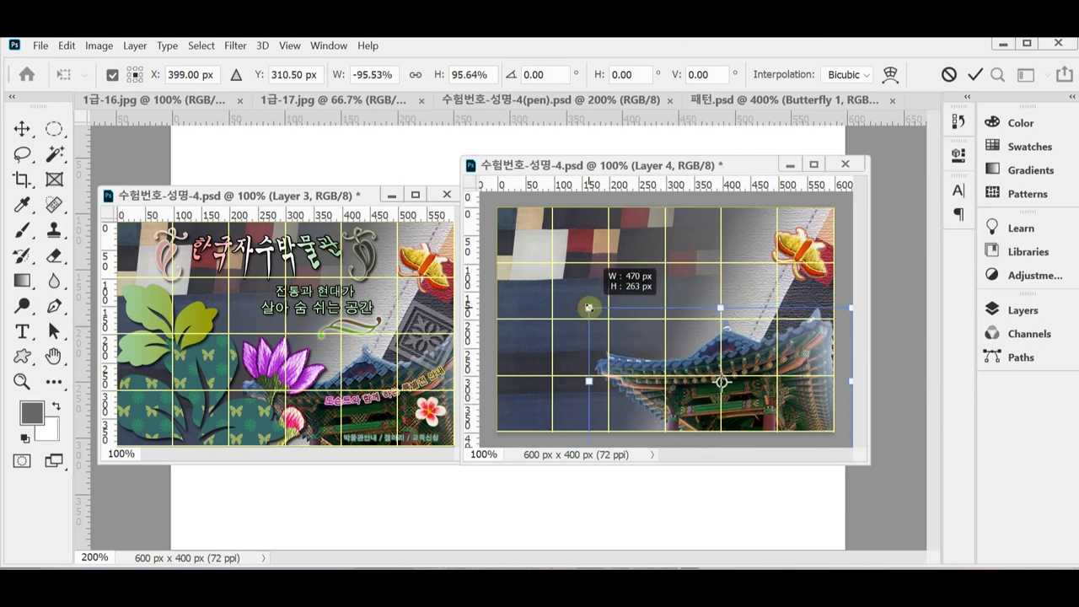
pyautogui.moveTo(588, 308); pyautogui.dragTo(602, 314)
pyautogui.moveTo(774, 403)
pyautogui.mouseDown()
pyautogui.moveTo(786, 397)
pyautogui.moveTo(775, 405)
pyautogui.mouseUp()
pyautogui.press('Down')
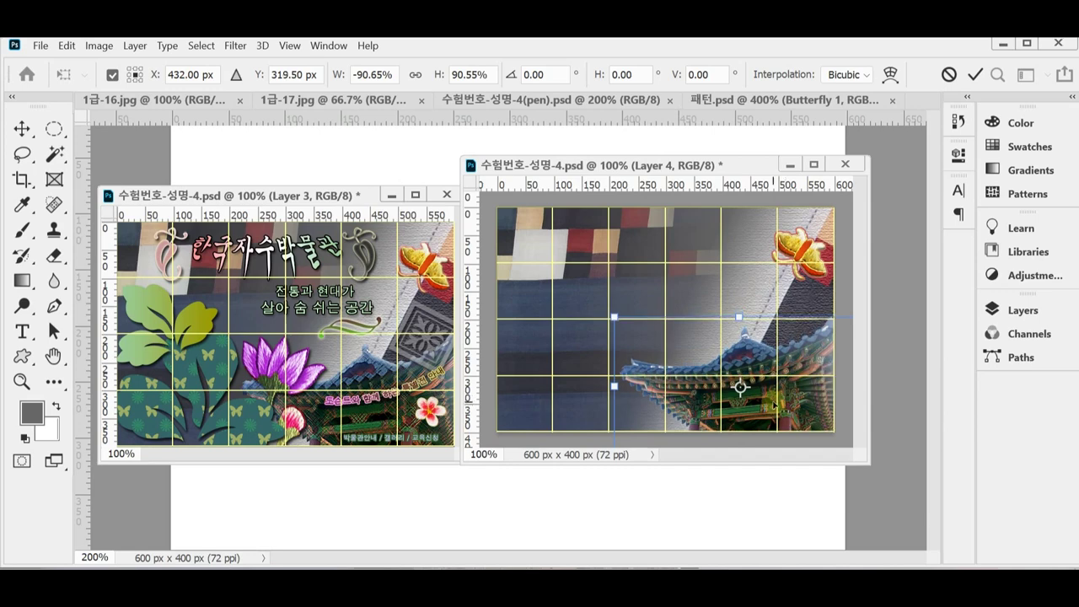
pyautogui.press('Return')
pyautogui.press('w')
pyautogui.hotkey('ctrl', 's')
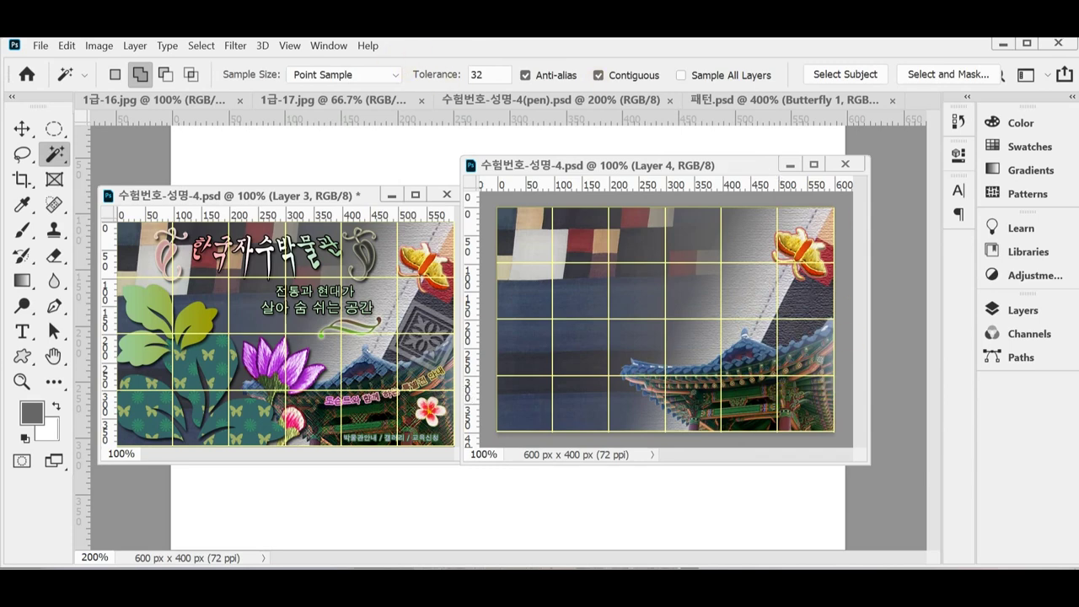
# Apply the Crosshatch filter from the Filter Gallery's Brush Strokes set to the pavilion layer.
pyautogui.click(231, 45)
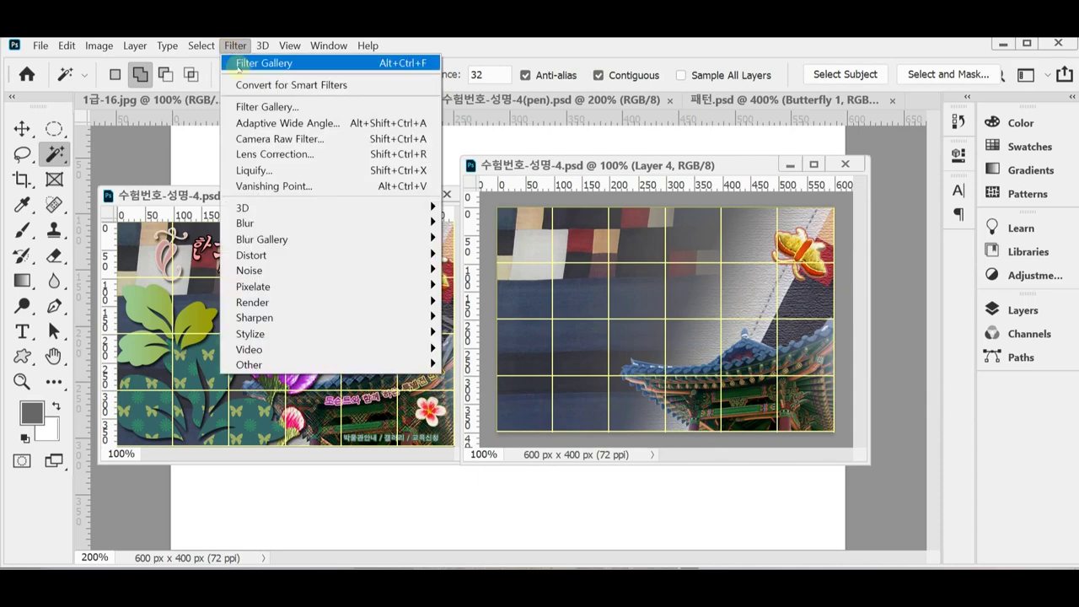
pyautogui.click(242, 105)
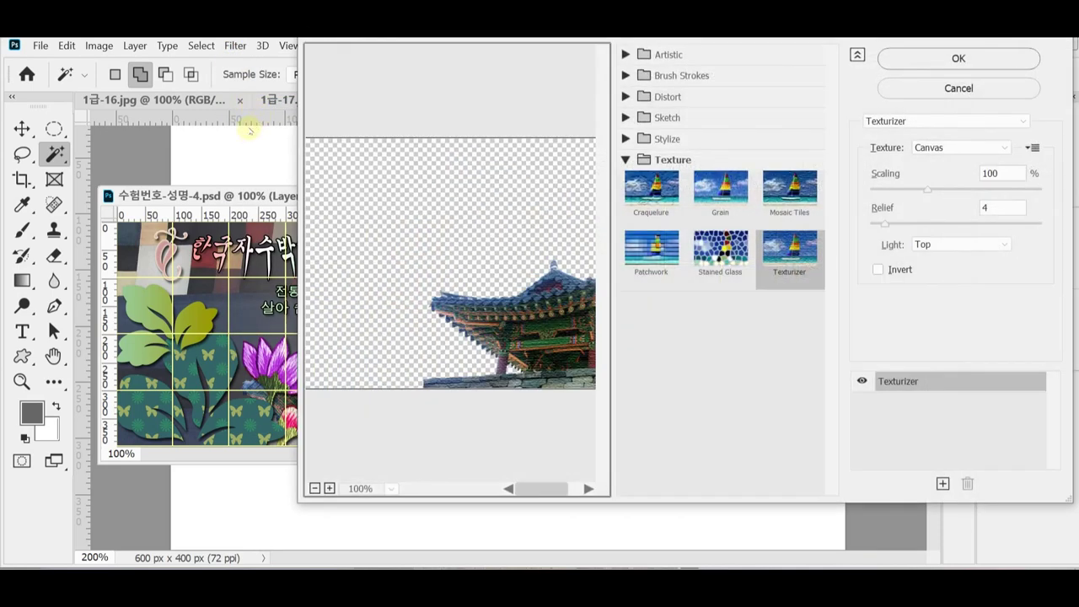
pyautogui.click(625, 75)
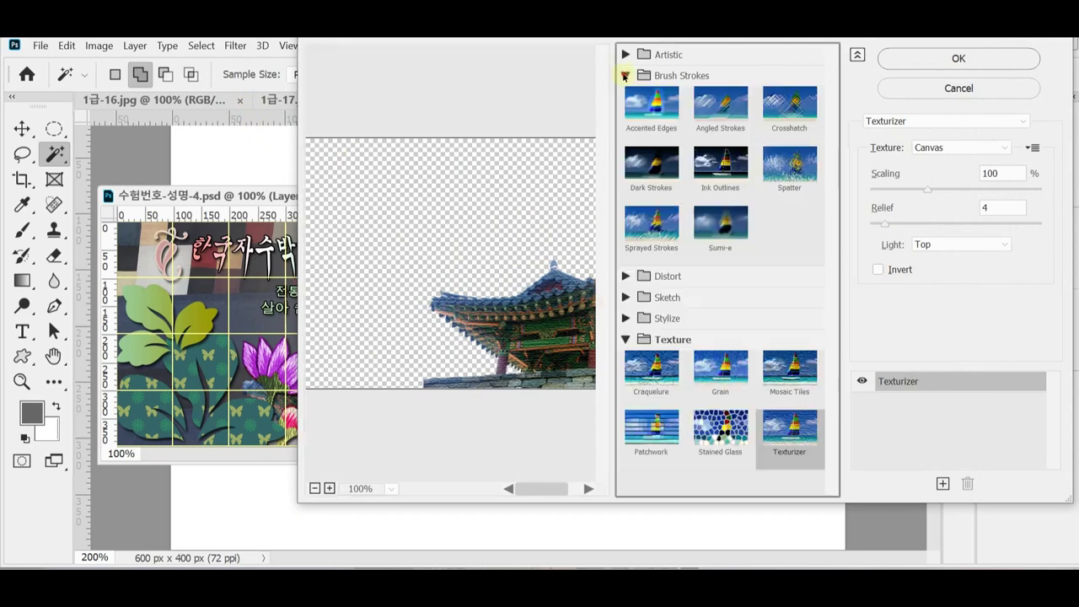
pyautogui.click(794, 113)
pyautogui.click(946, 66)
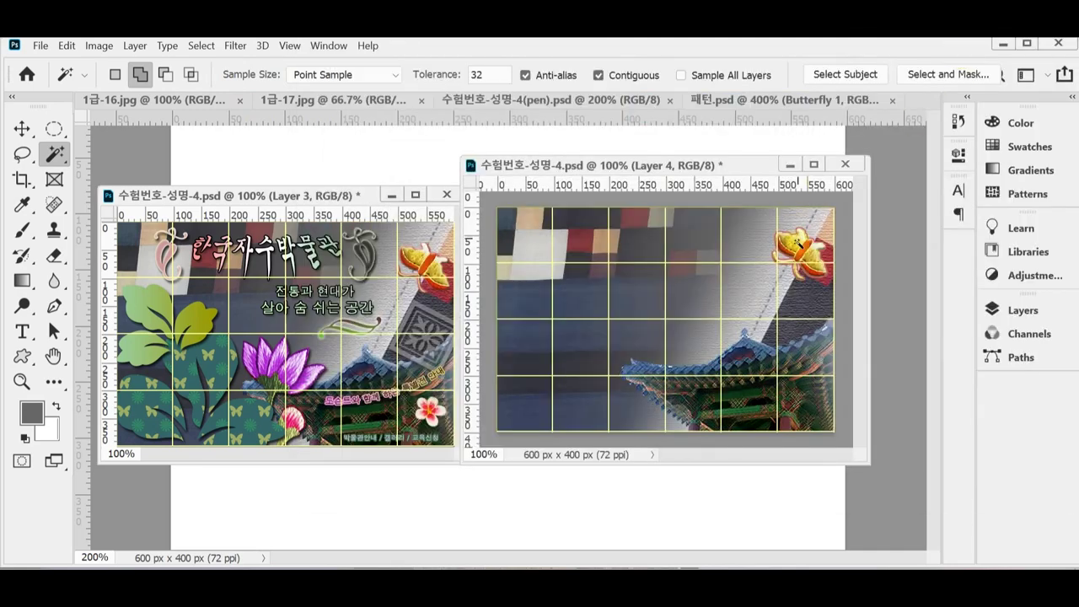
# Add a Bevel & Emboss effect with a size of 7 px to the pavilion layer and save the document.
pyautogui.click(1021, 309)
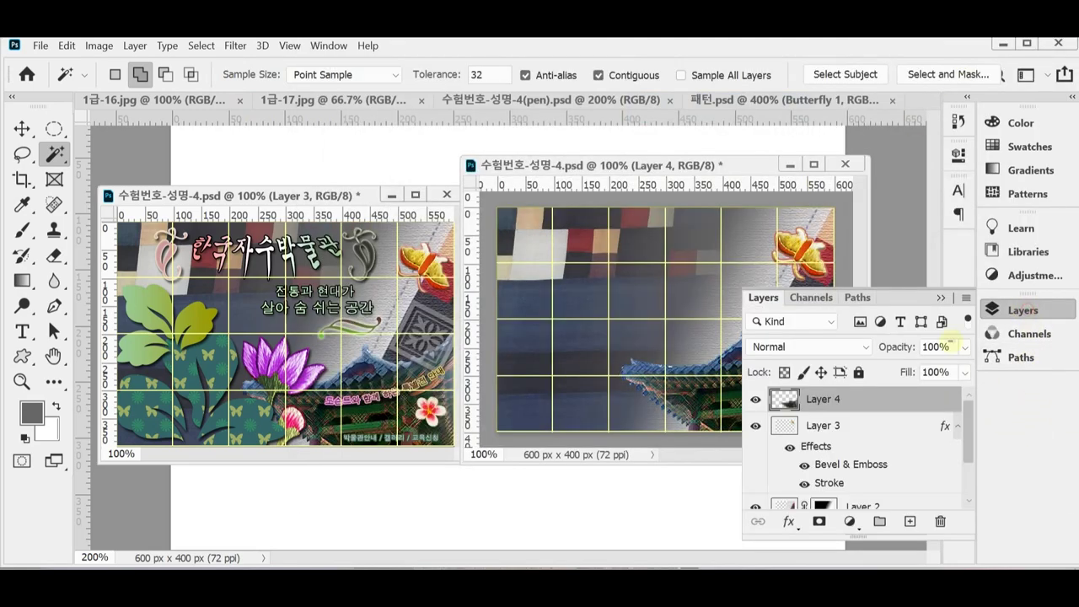
pyautogui.click(784, 522)
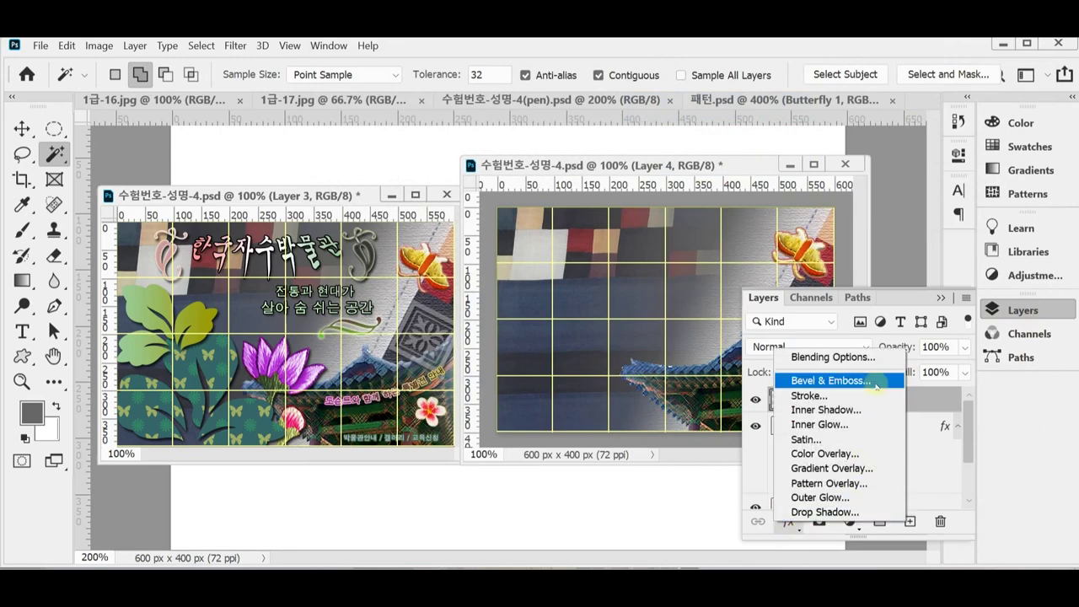
pyautogui.click(900, 343)
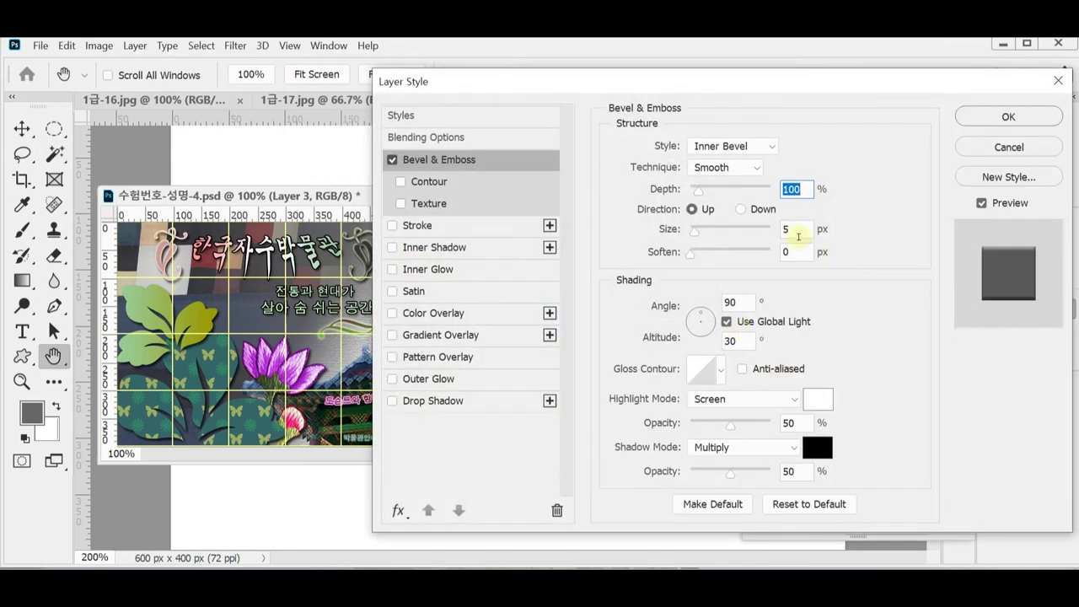
pyautogui.click(796, 233)
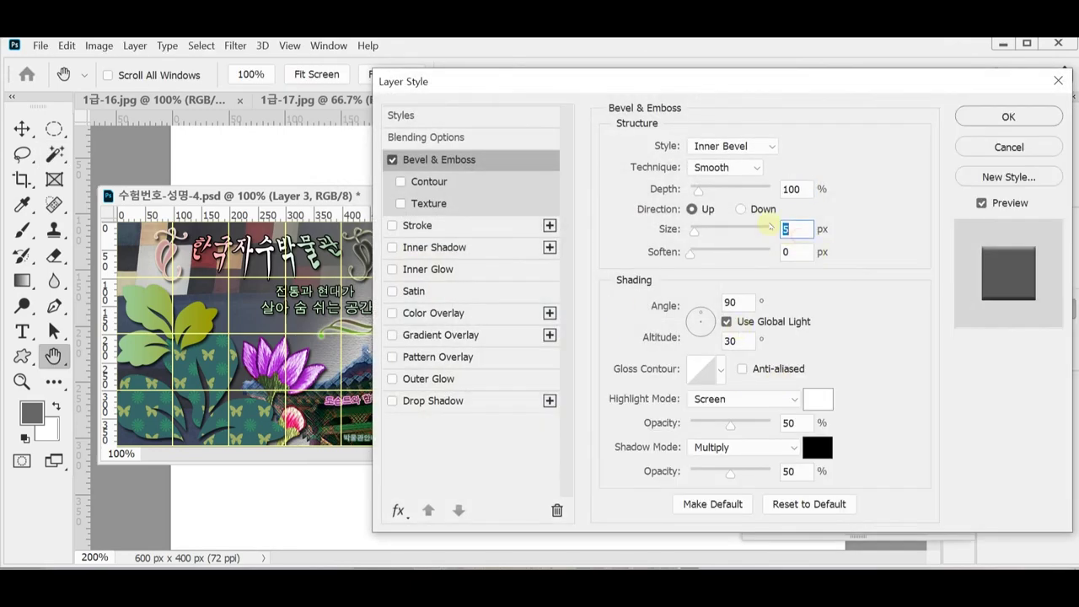
pyautogui.write('7')
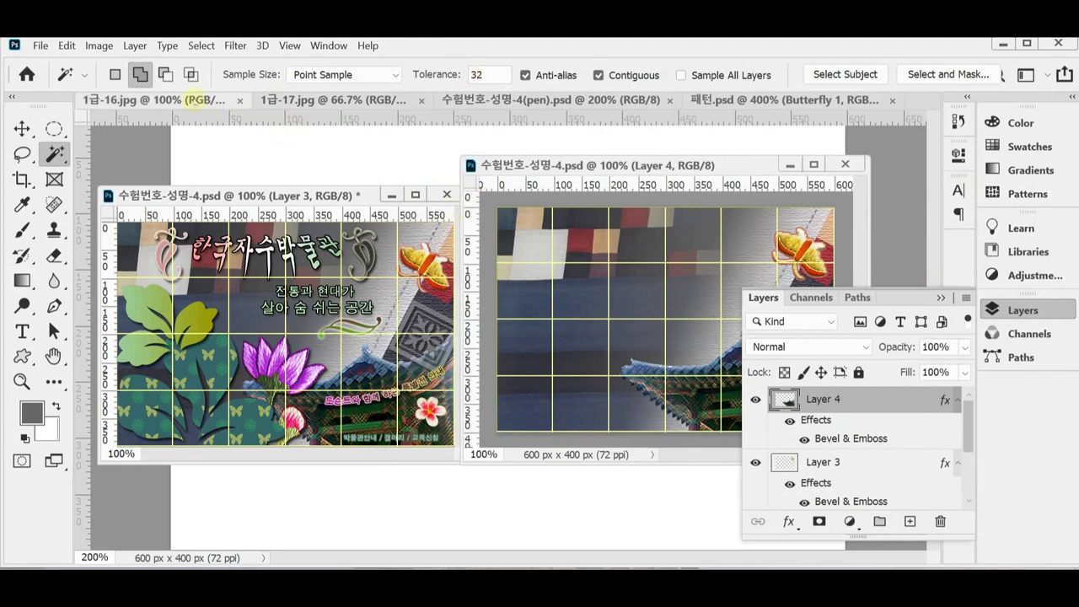
# Float 1급-16.jpg in its own enlarged window and show the embroidered flower and buds at 200%.
pyautogui.moveTo(223, 105); pyautogui.dragTo(307, 138)
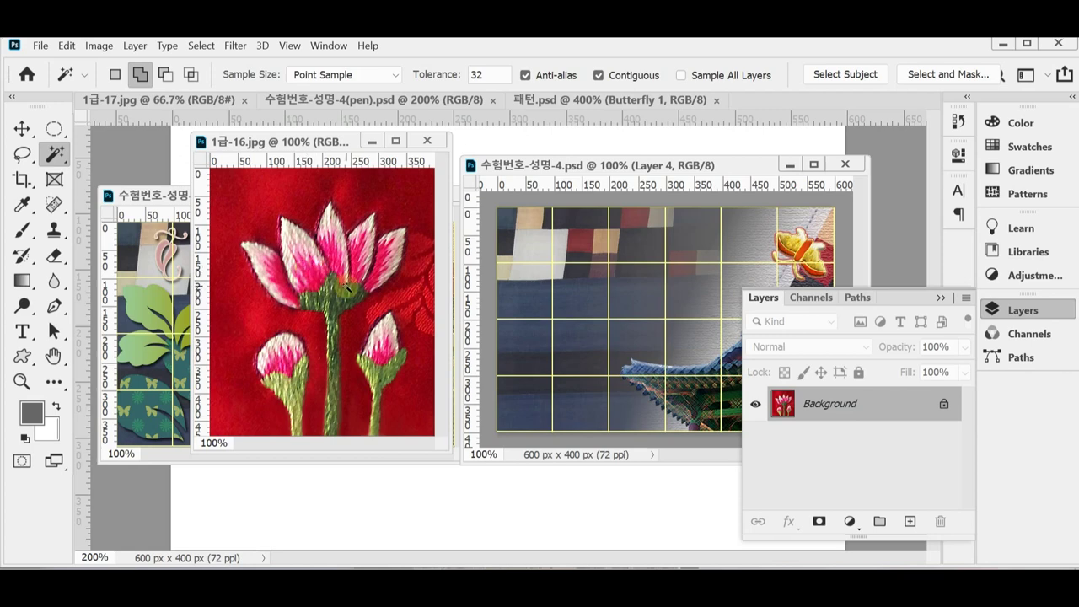
pyautogui.moveTo(452, 451); pyautogui.dragTo(601, 512)
pyautogui.hotkey('ctrl', '+')
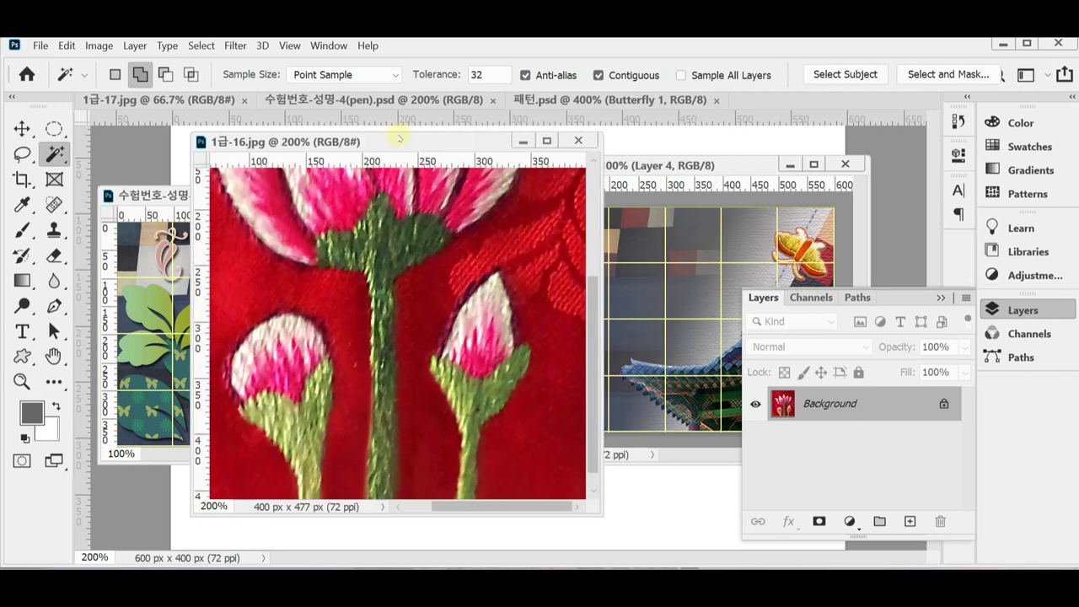
pyautogui.moveTo(398, 132); pyautogui.dragTo(398, 55)
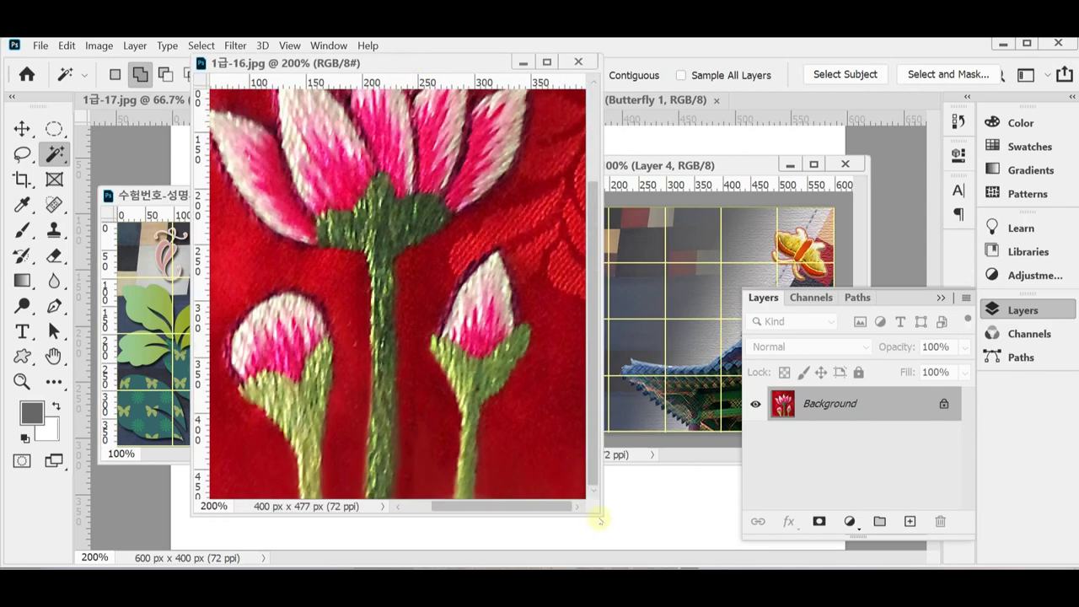
pyautogui.moveTo(604, 515); pyautogui.dragTo(703, 553)
pyautogui.scroll(2, 482, 354)
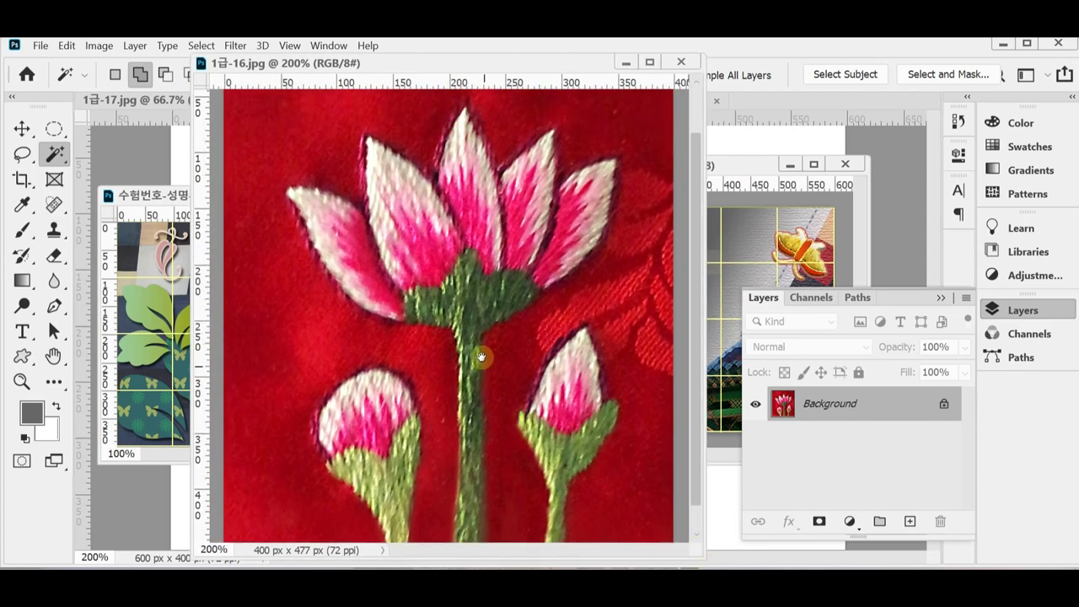
pyautogui.scroll(-3, 472, 323)
pyautogui.scroll(3, 473, 325)
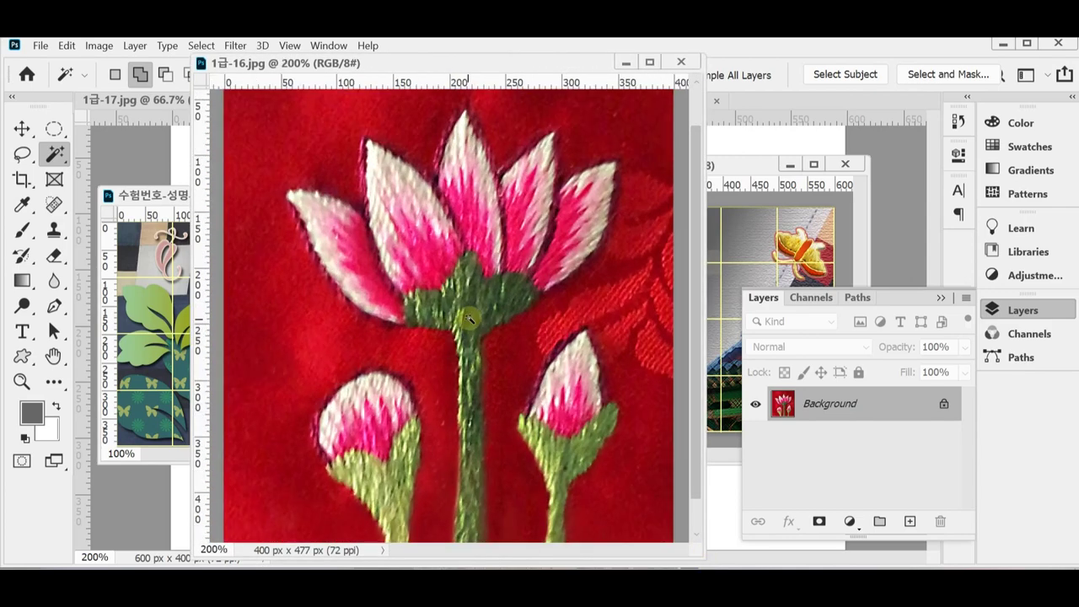
pyautogui.scroll(-2, 475, 327)
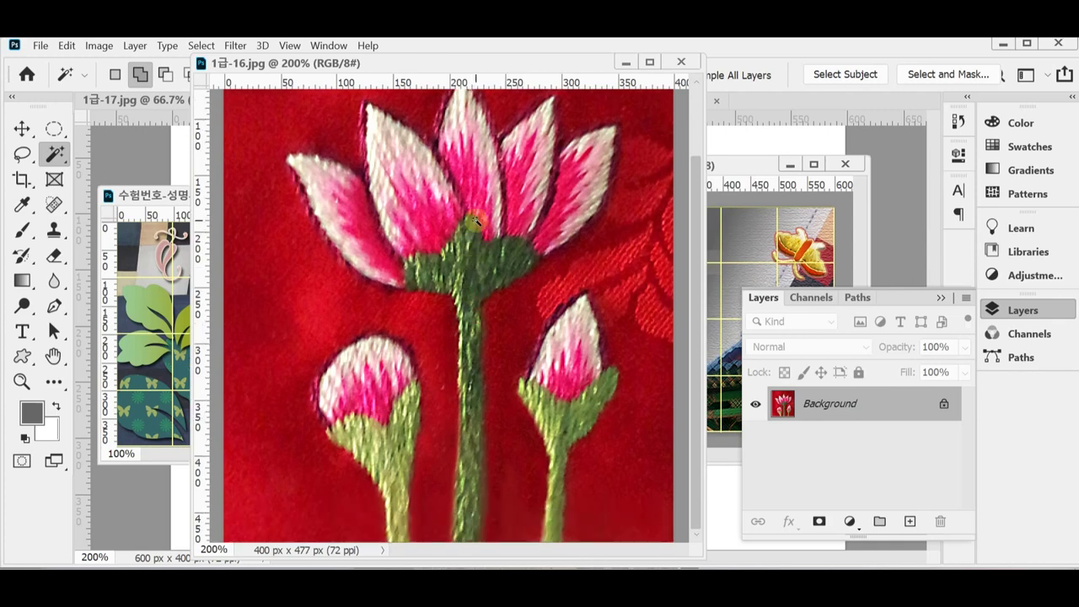
# Choose the Pen tool, reset it to its default Path mode, and check that Exclude Overlapping Shapes is the path operation.
pyautogui.click(53, 309)
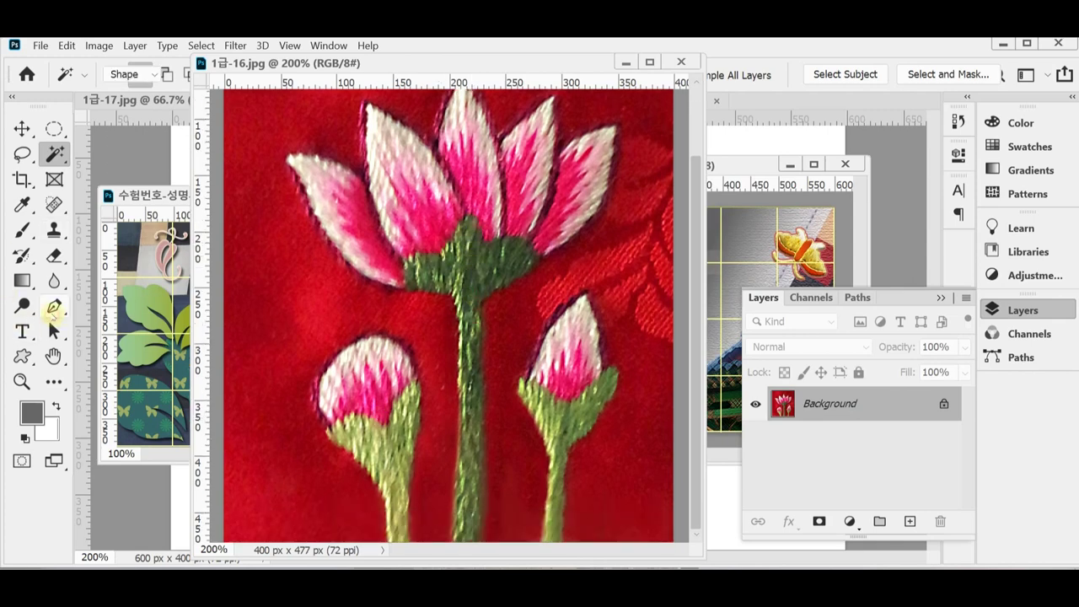
pyautogui.rightClick(54, 308)
pyautogui.click(93, 305)
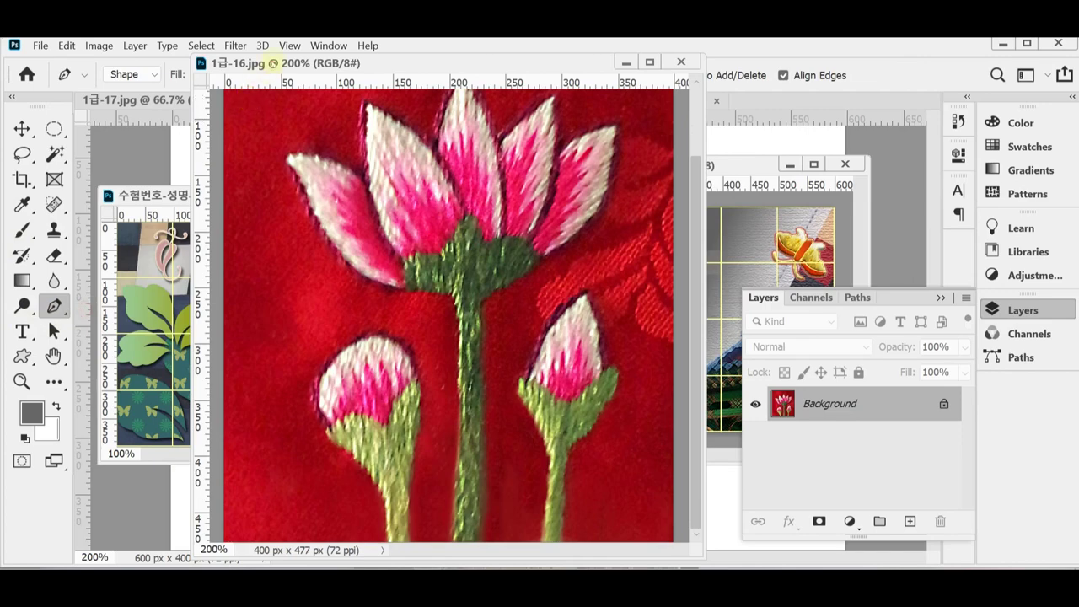
pyautogui.moveTo(271, 63); pyautogui.dragTo(275, 105)
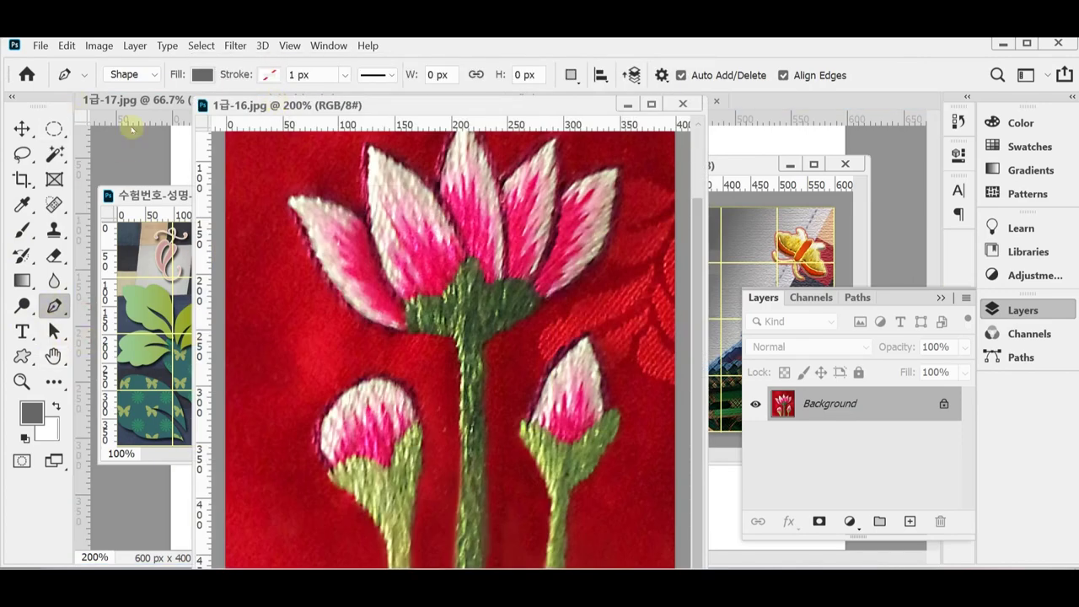
pyautogui.rightClick(63, 74)
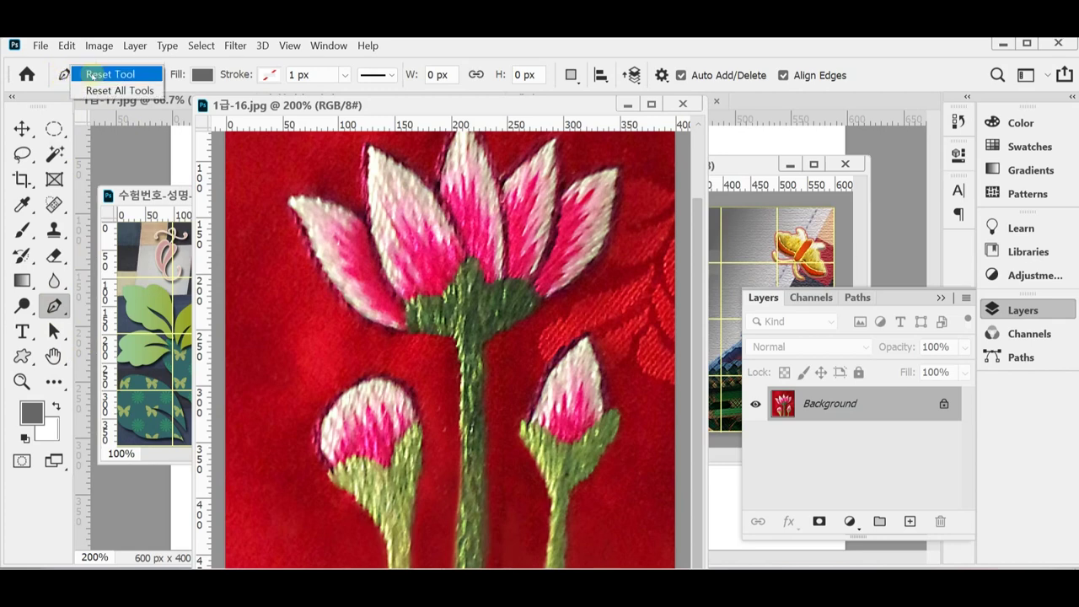
pyautogui.click(100, 75)
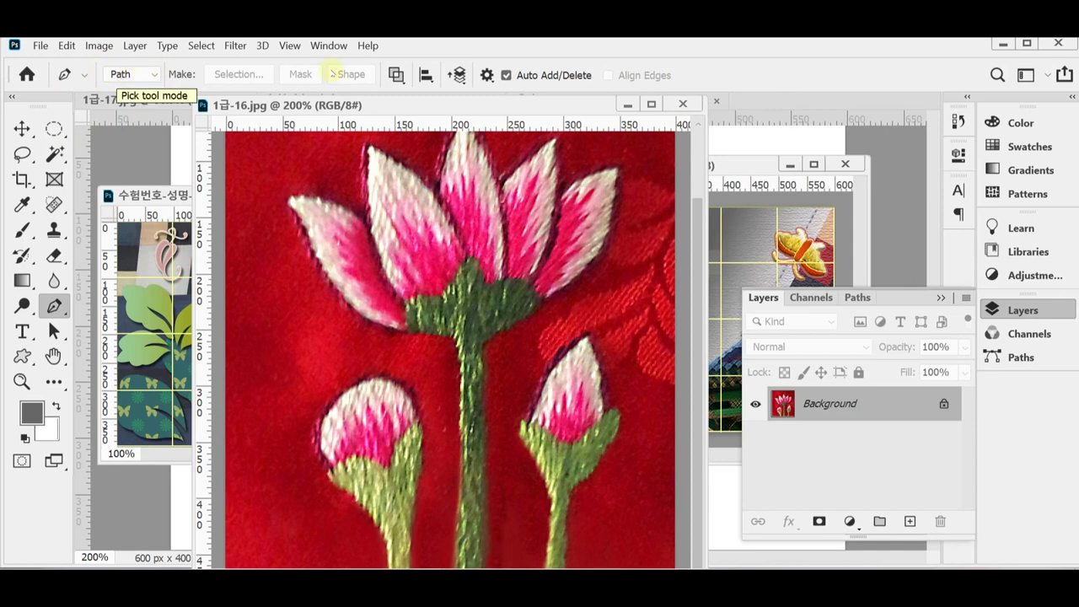
pyautogui.click(396, 76)
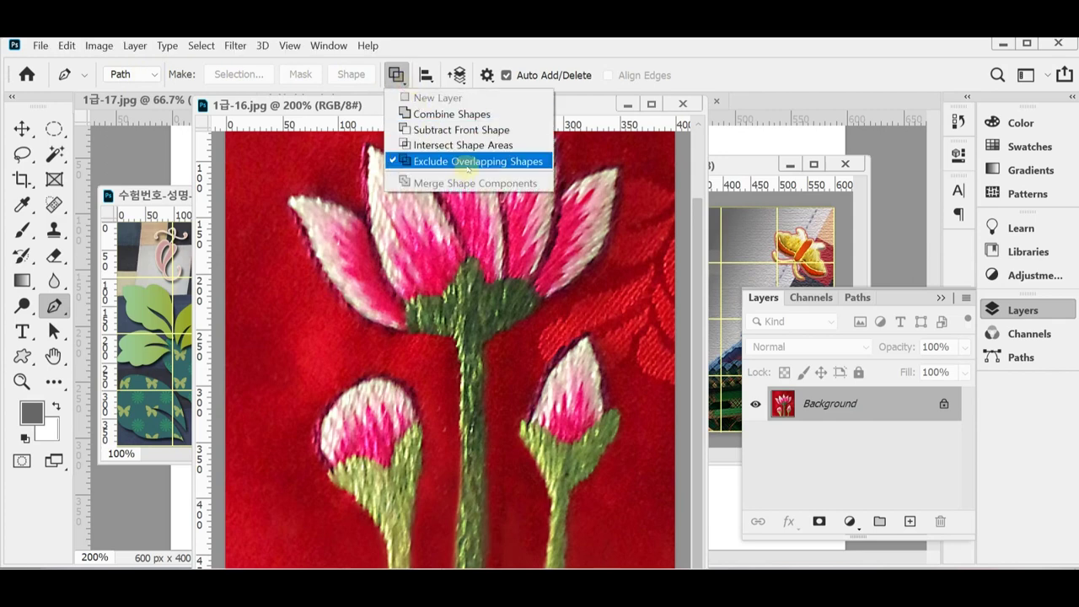
pyautogui.click(368, 76)
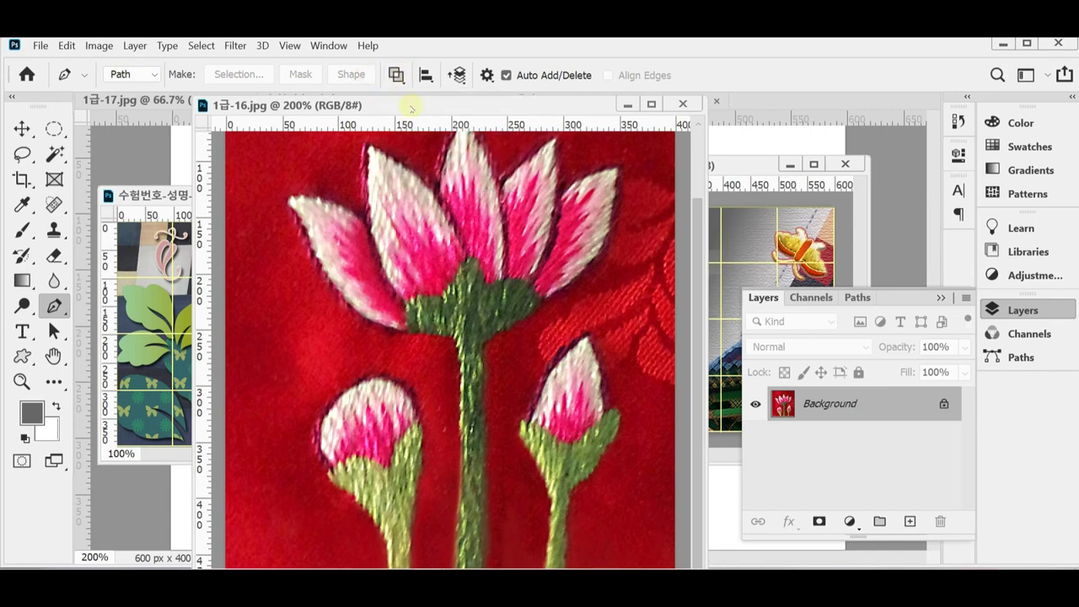
# Fit the 1급-16.jpg window so the image's lower edge shows, and start a pen path up the left bud's stem to its green calyx.
pyautogui.moveTo(412, 107); pyautogui.dragTo(416, 65)
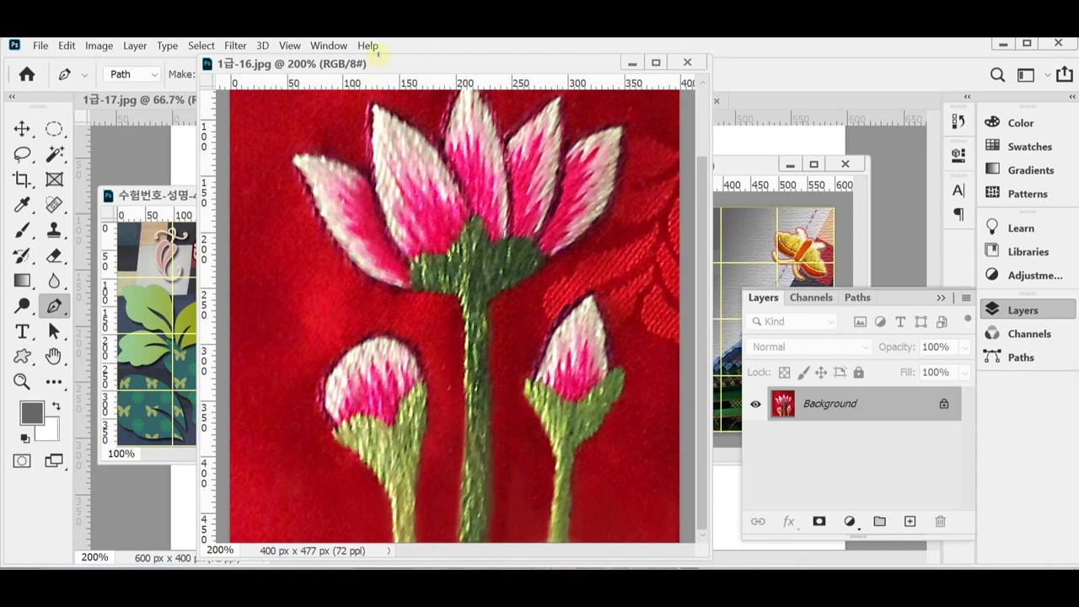
pyautogui.moveTo(378, 55); pyautogui.dragTo(423, 60)
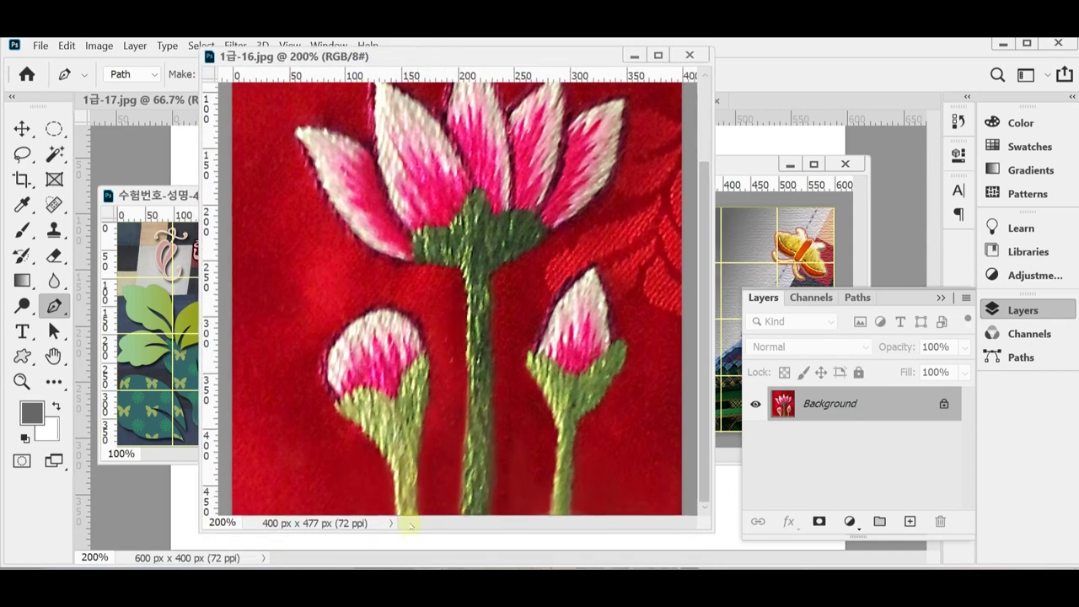
pyautogui.moveTo(409, 532); pyautogui.dragTo(409, 540)
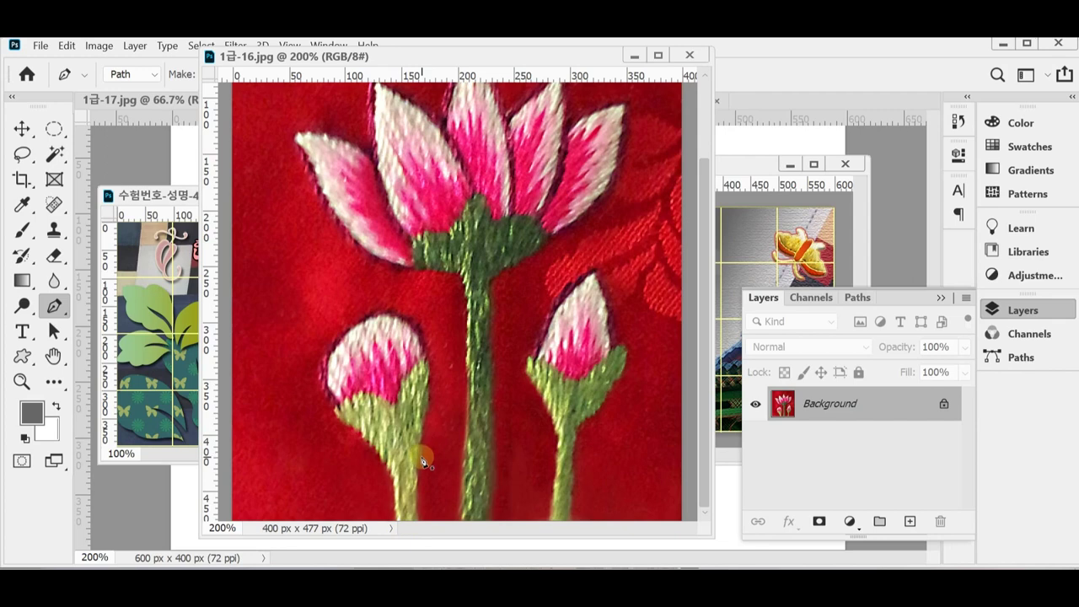
pyautogui.click(399, 521)
pyautogui.click(395, 479)
pyautogui.moveTo(348, 424); pyautogui.dragTo(326, 414)
# Continue the path over the left bud's pink and white tip and down the stem's right side, closing it at the image's lower edge.
pyautogui.scroll(1, 369, 371)
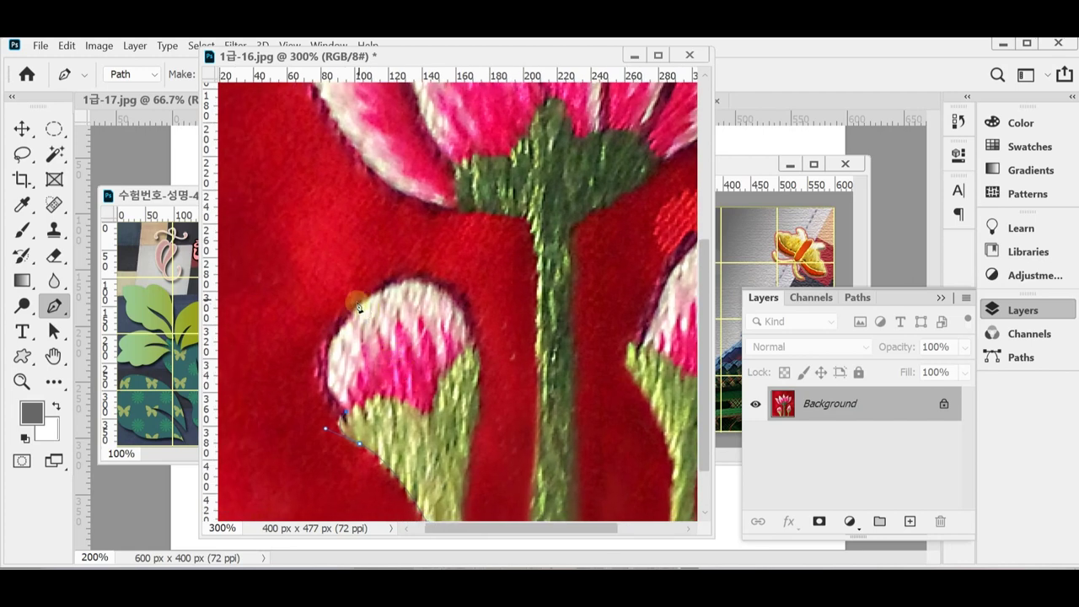
pyautogui.moveTo(352, 314); pyautogui.dragTo(407, 257)
pyautogui.moveTo(476, 347); pyautogui.dragTo(486, 416)
pyautogui.scroll(-3, 458, 325)
pyautogui.hscroll(2, 441, 397)
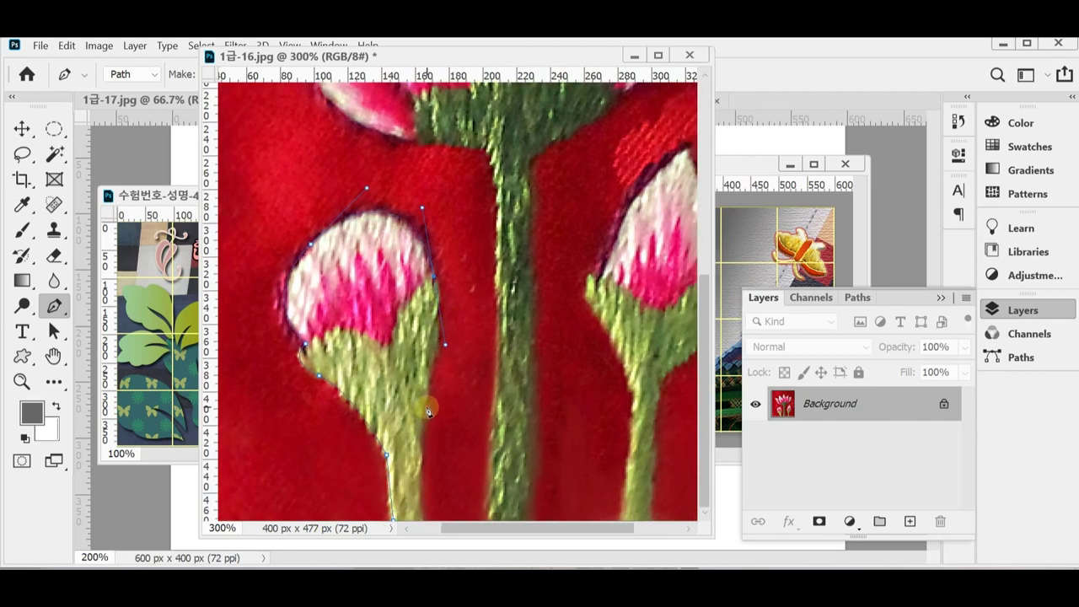
pyautogui.moveTo(440, 474); pyautogui.dragTo(445, 475)
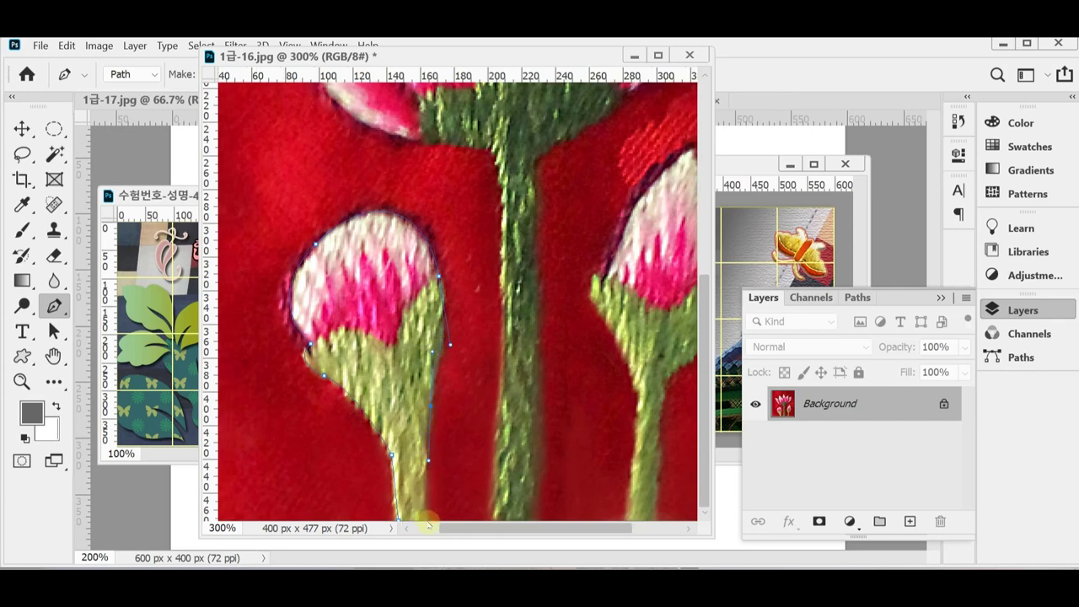
pyautogui.click(418, 494)
pyautogui.scroll(-1, 456, 384)
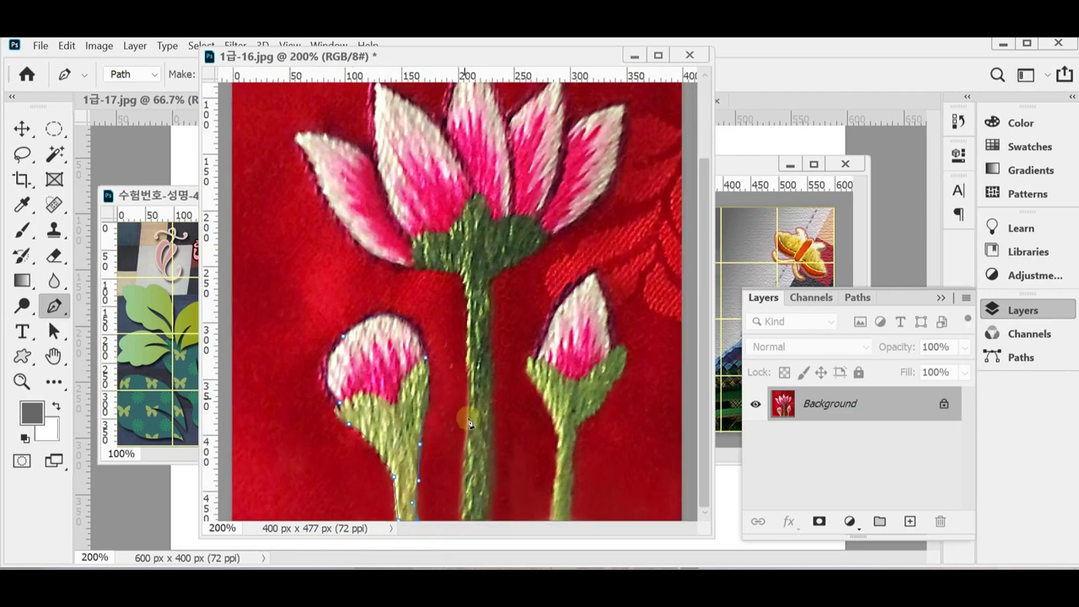
pyautogui.scroll(-1, 445, 413)
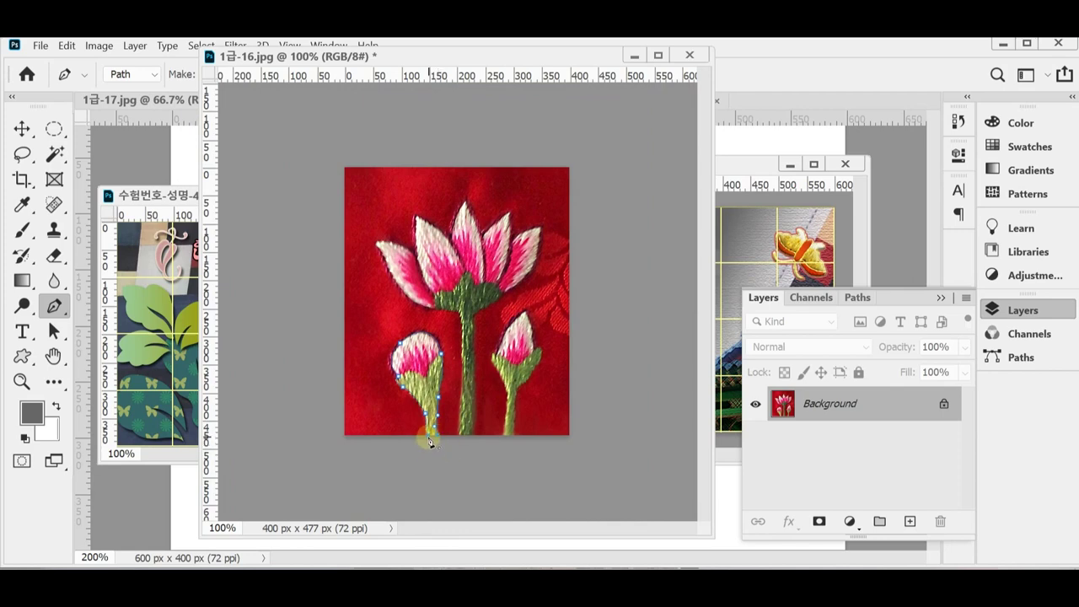
pyautogui.click(428, 437)
# Start a path at the central stem's base and trace up its left side, around the calyx to the leftmost petal's lower edge.
pyautogui.click(458, 436)
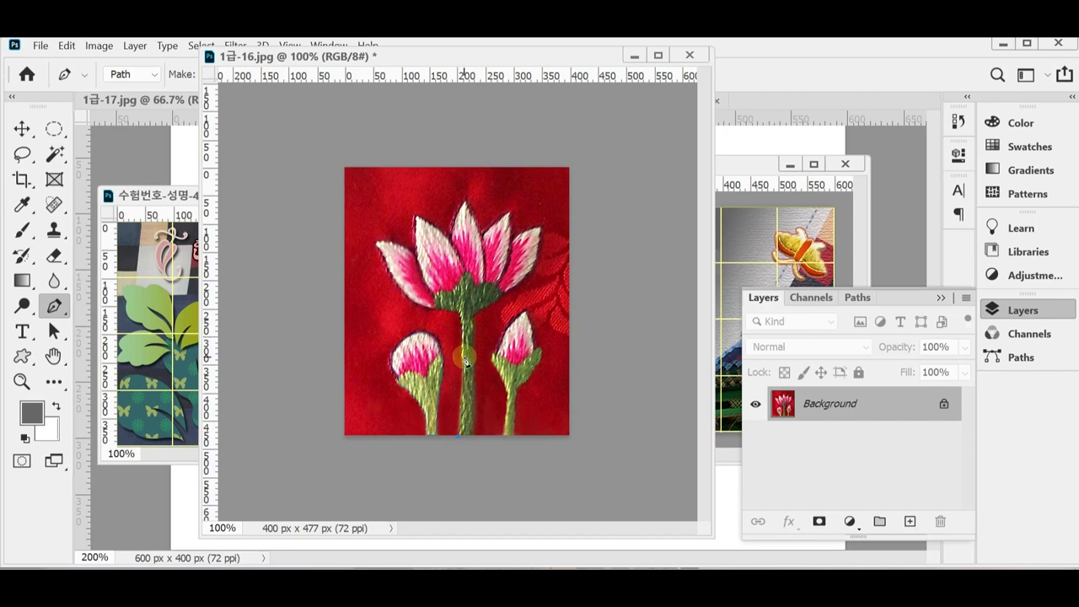
pyautogui.click(468, 319)
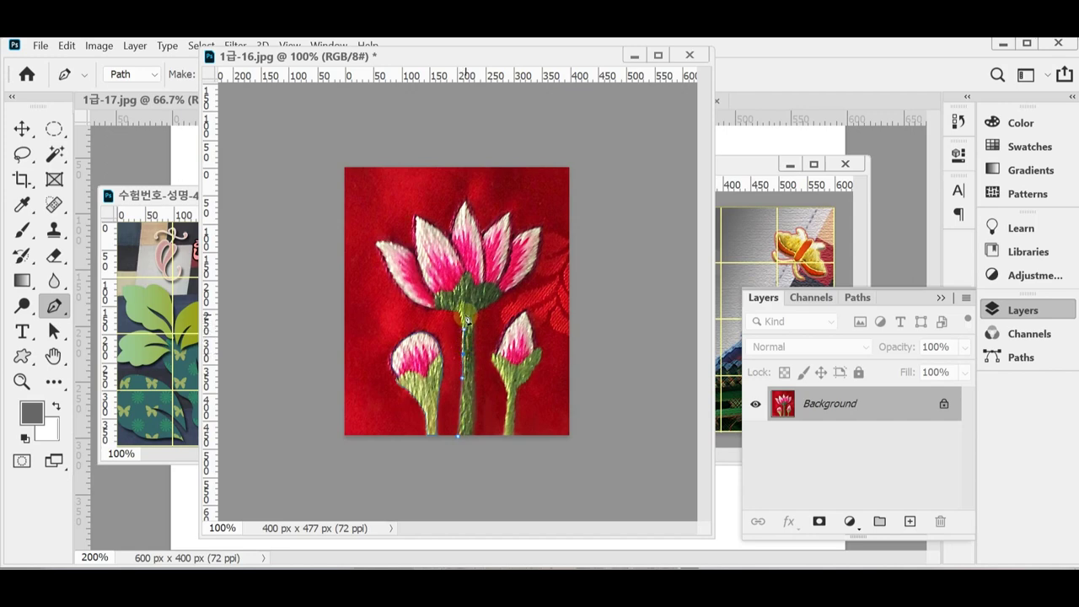
pyautogui.hotkey('ctrl', '+')
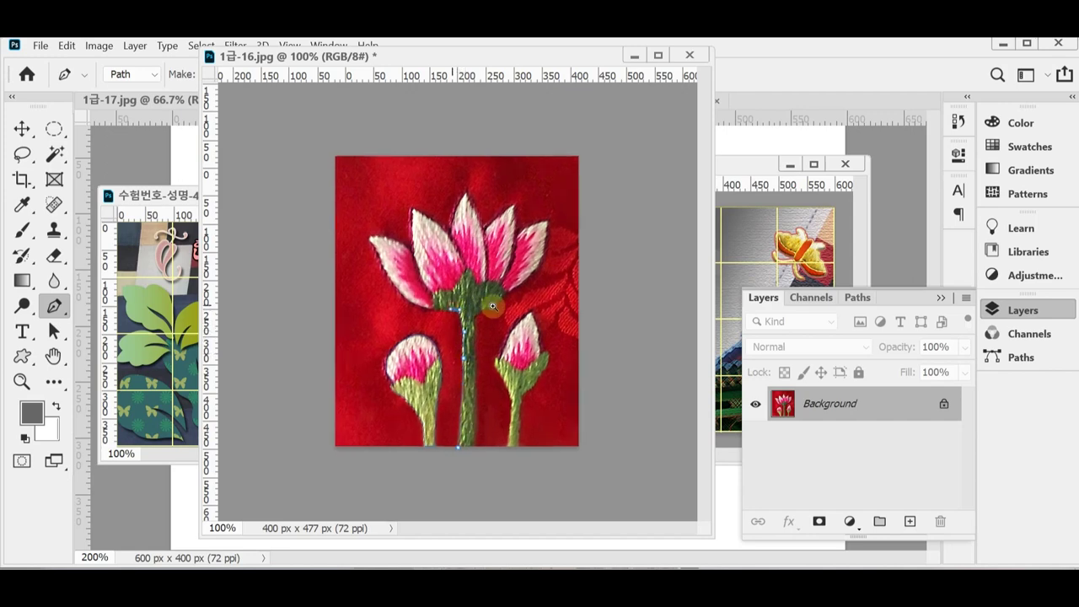
pyautogui.hotkey('ctrl', '+')
pyautogui.hotkey('ctrl', '+')
pyautogui.hscroll(-1, 508, 349)
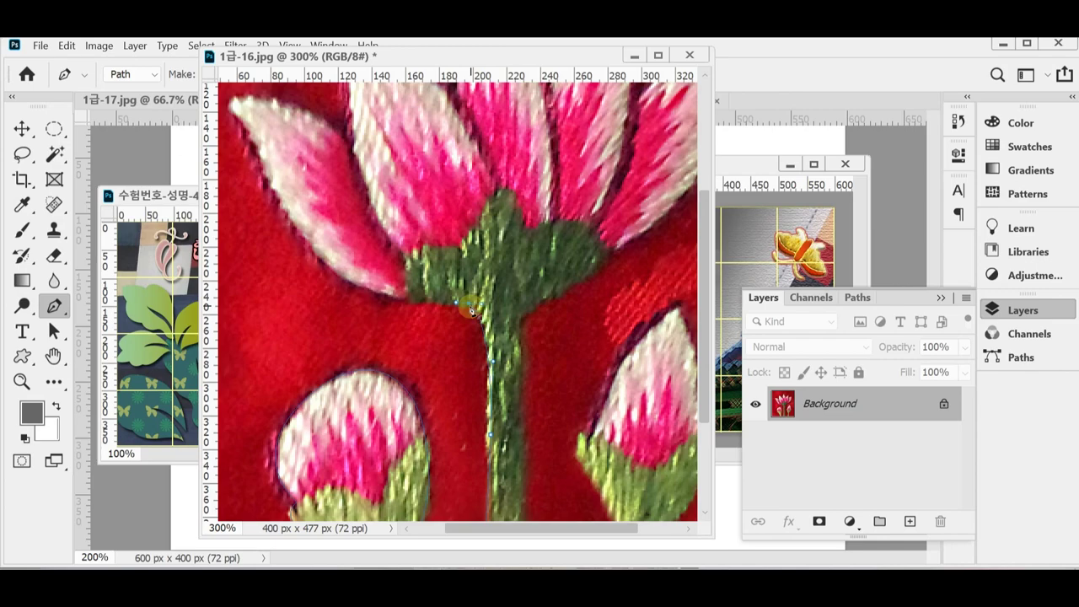
pyautogui.click(470, 305)
pyautogui.moveTo(343, 217); pyautogui.dragTo(441, 325)
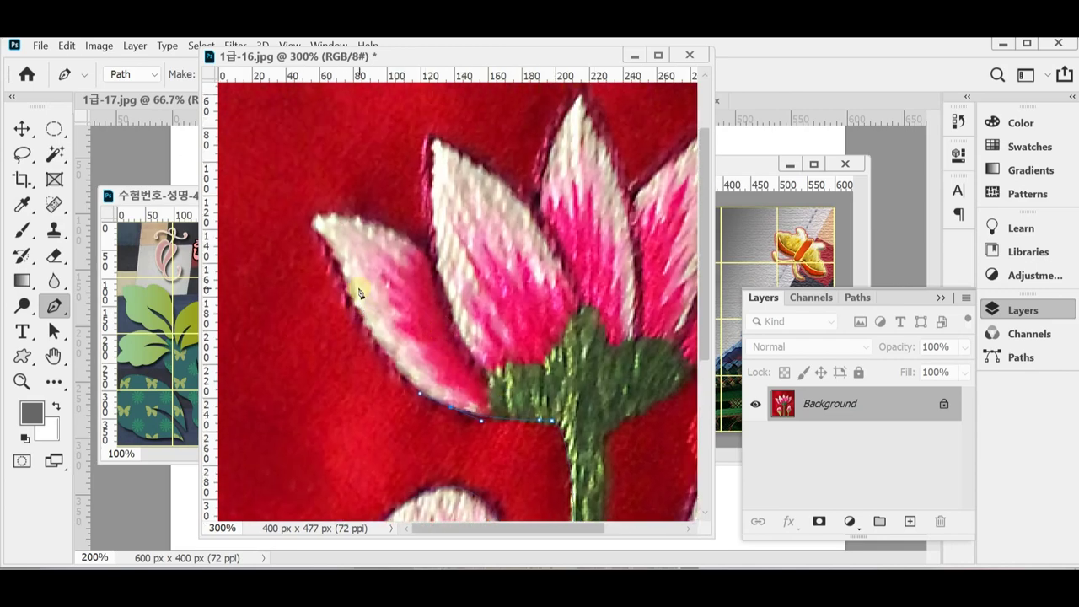
# Trace the leftmost petal's outer edge to its tip and back along its upper edge to the notch beside the second petal.
pyautogui.moveTo(316, 219); pyautogui.dragTo(316, 189)
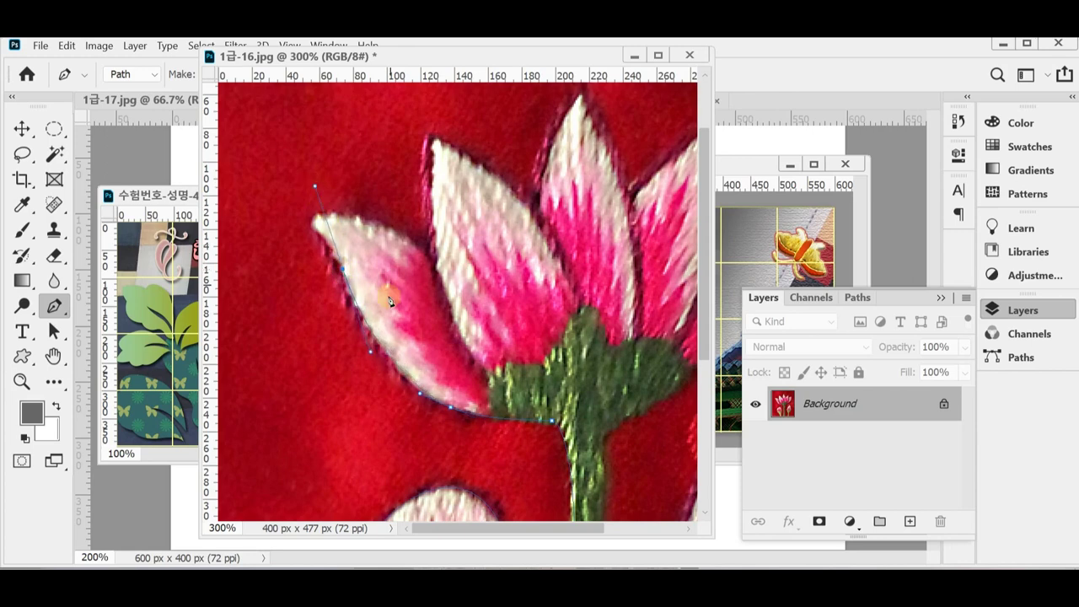
pyautogui.click(343, 272)
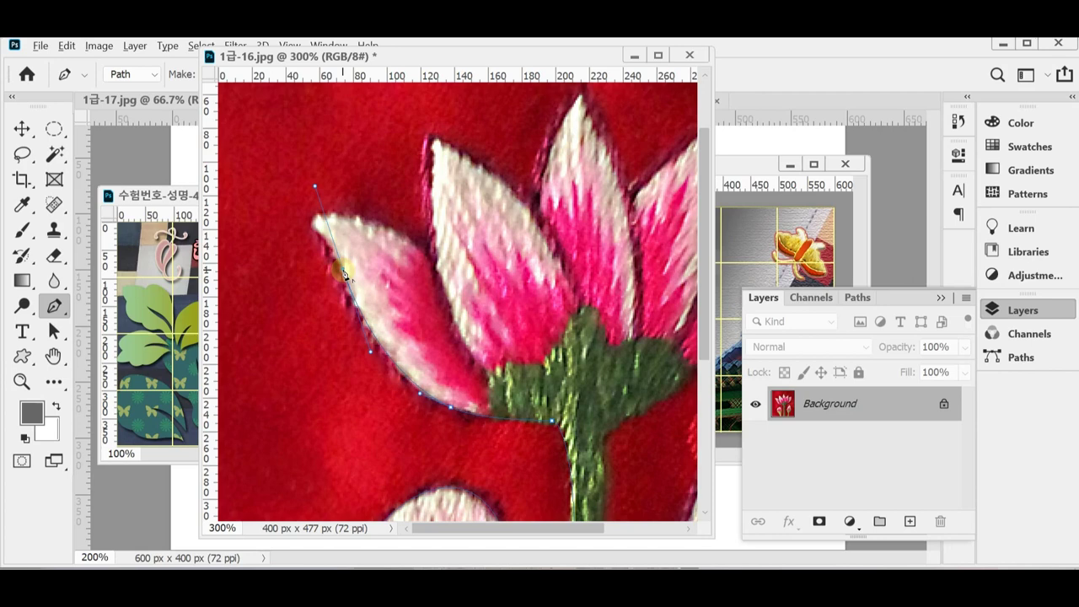
pyautogui.keyDown('alt'); pyautogui.click(343, 273); pyautogui.keyUp('alt')
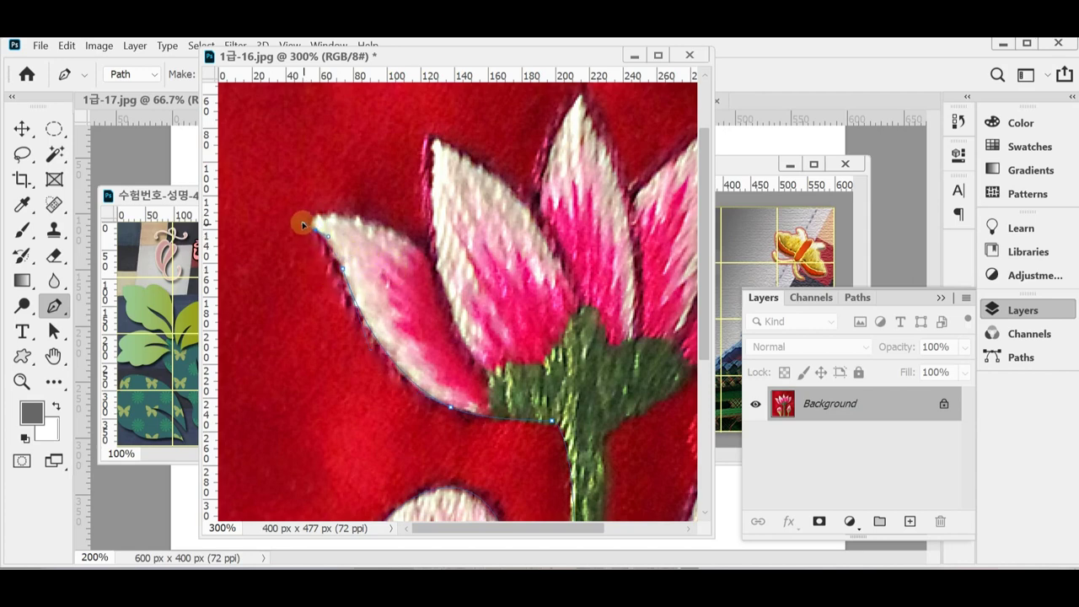
pyautogui.moveTo(317, 226); pyautogui.dragTo(376, 222)
pyautogui.moveTo(436, 258); pyautogui.dragTo(470, 295)
pyautogui.moveTo(430, 139); pyautogui.dragTo(441, 107)
pyautogui.click(426, 269)
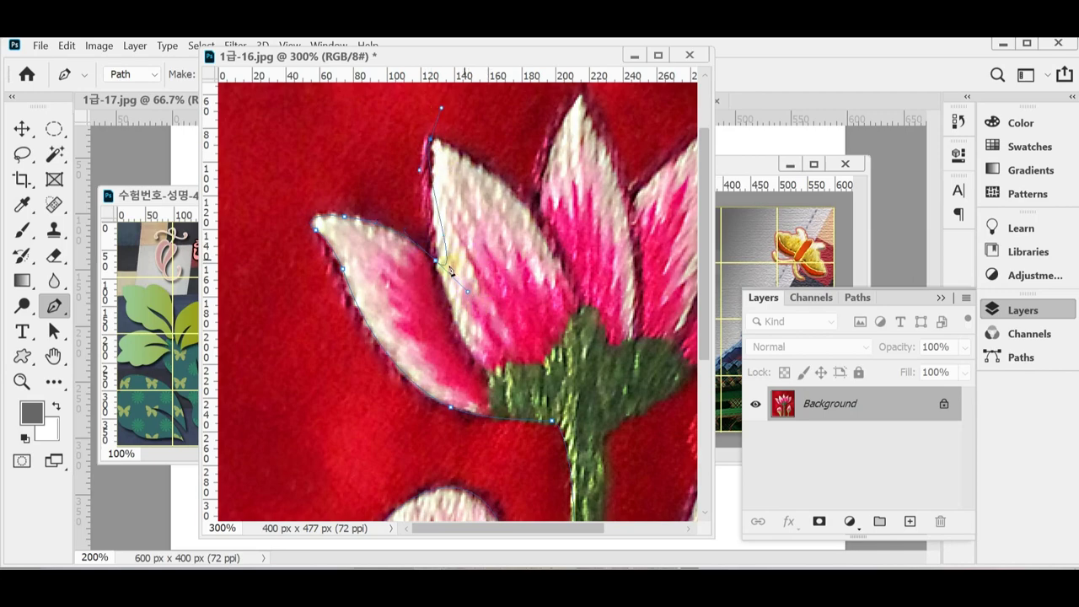
pyautogui.keyDown('ctrl'); pyautogui.click(260, 133); pyautogui.keyUp('ctrl')
pyautogui.click(67, 45)
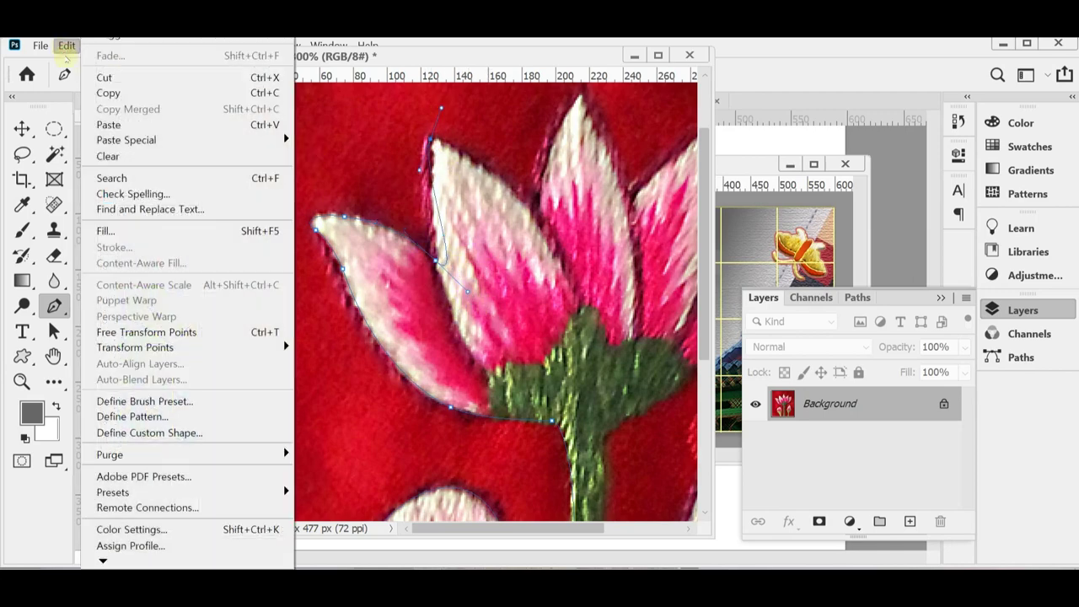
pyautogui.press('Escape')
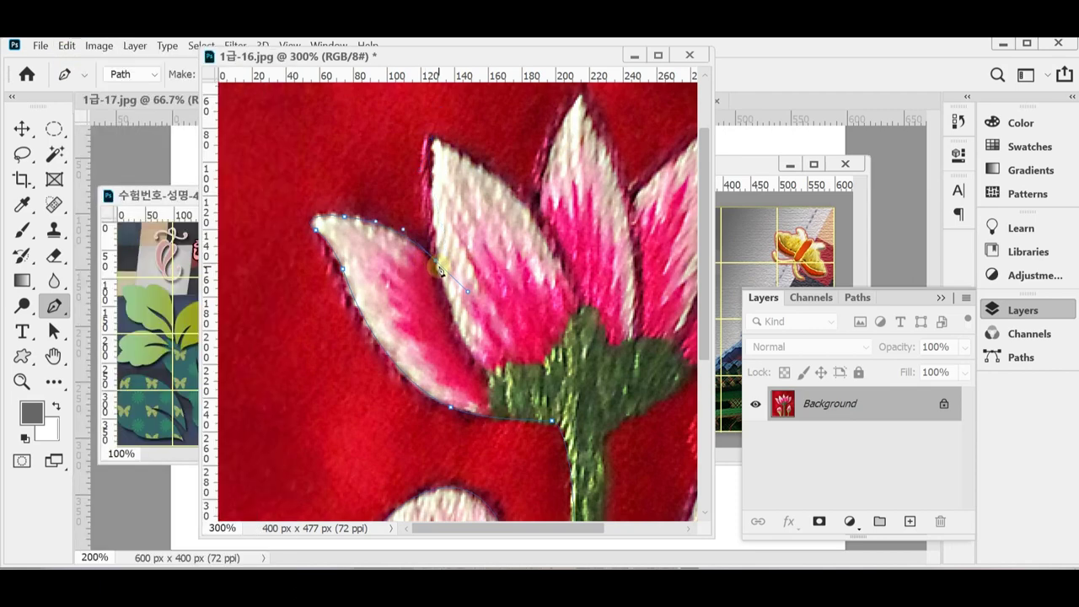
# Continue the path up to the second petal's tip and down to the notch beside the central petal, cutting the handles at the corners.
pyautogui.click(438, 268)
pyautogui.click(532, 280)
pyautogui.moveTo(430, 137); pyautogui.dragTo(433, 93)
pyautogui.keyDown('alt'); pyautogui.click(430, 135); pyautogui.keyUp('alt')
pyautogui.moveTo(532, 205); pyautogui.dragTo(558, 240)
pyautogui.keyDown('alt'); pyautogui.click(531, 205); pyautogui.keyUp('alt')
# Trace the central petal over its tip and down its right edge to the notch beside the fourth petal.
pyautogui.moveTo(581, 98); pyautogui.dragTo(619, 105)
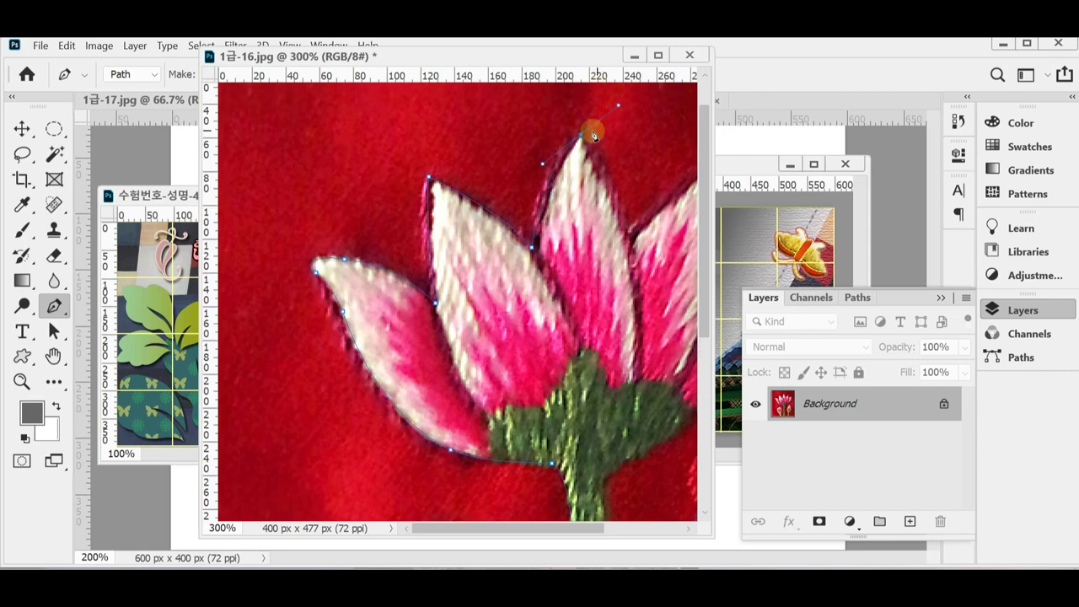
pyautogui.keyDown('alt'); pyautogui.click(582, 134); pyautogui.keyUp('alt')
pyautogui.moveTo(617, 209); pyautogui.dragTo(638, 267)
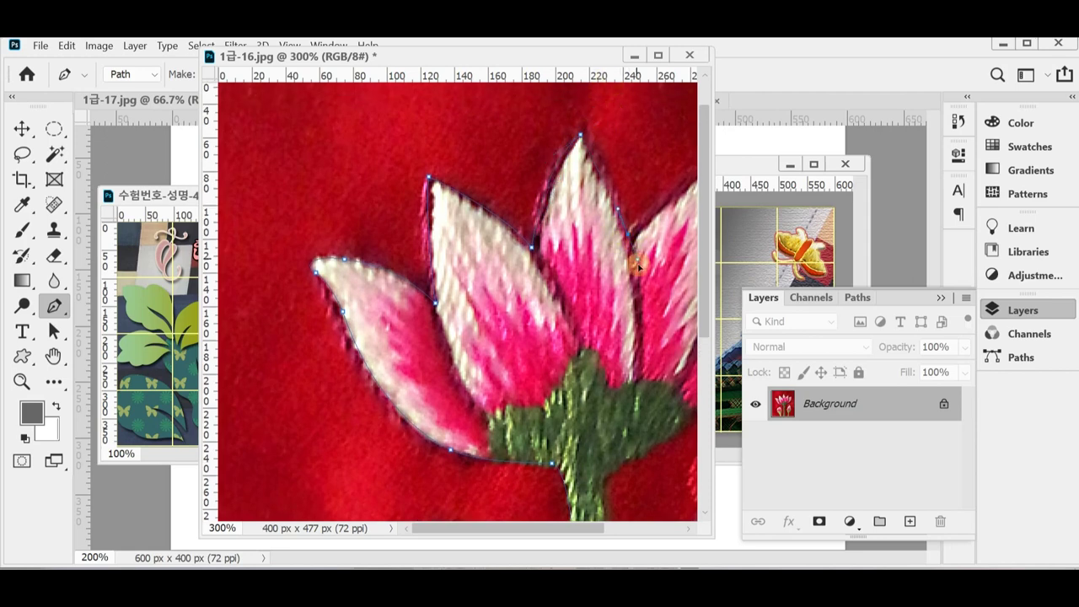
# Continue the path over the fourth petal's tip and down to the notch beside the rightmost petal.
pyautogui.hscroll(5, 593, 315)
pyautogui.scroll(1, 593, 315)
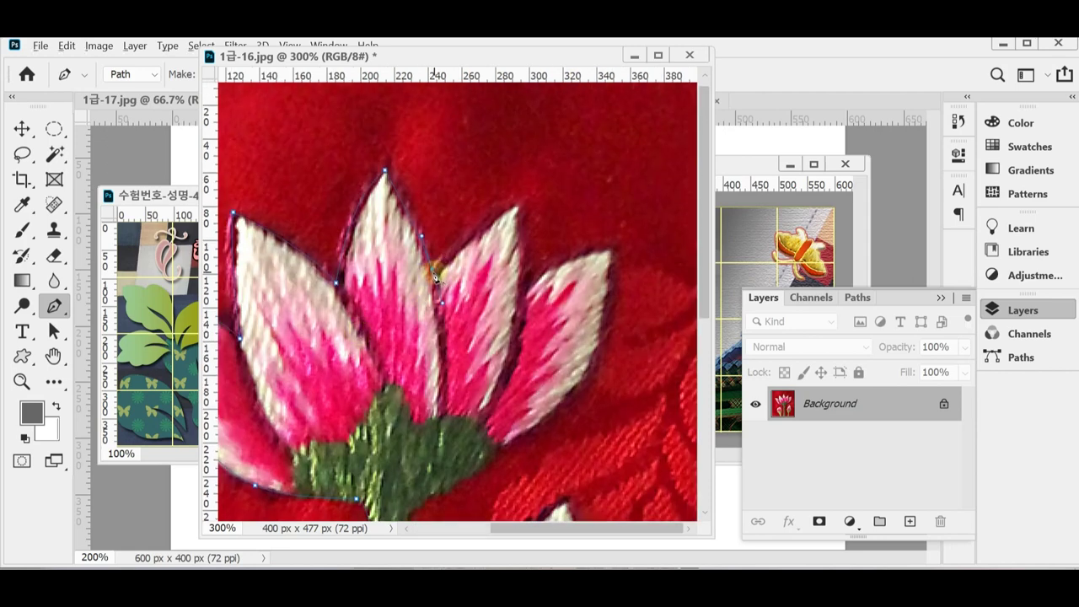
pyautogui.moveTo(515, 202); pyautogui.dragTo(541, 194)
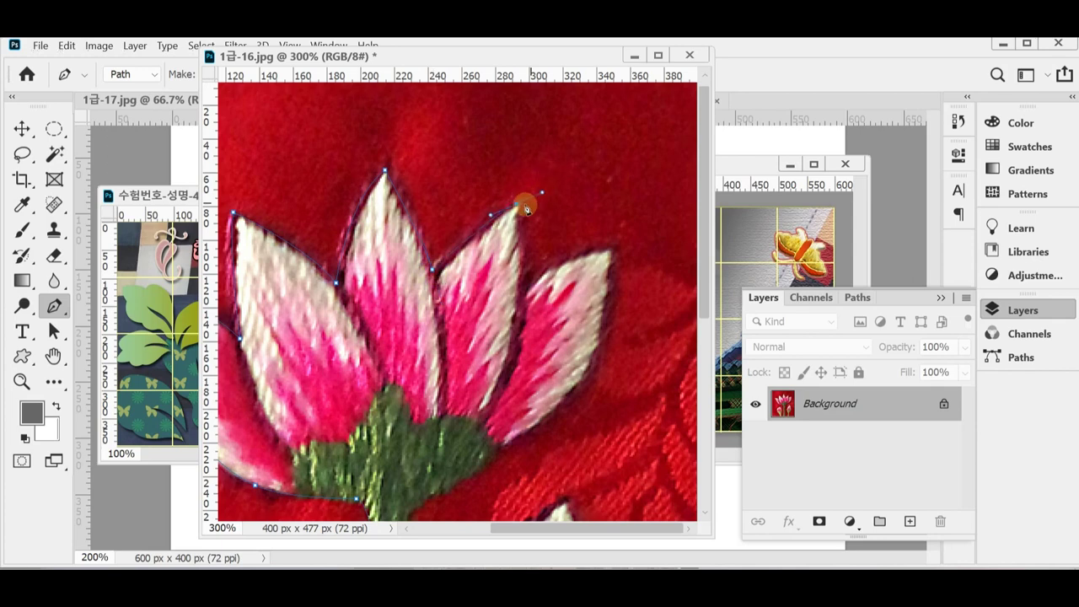
pyautogui.keyDown('alt'); pyautogui.click(522, 206); pyautogui.keyUp('alt')
pyautogui.moveTo(521, 266); pyautogui.dragTo(526, 317)
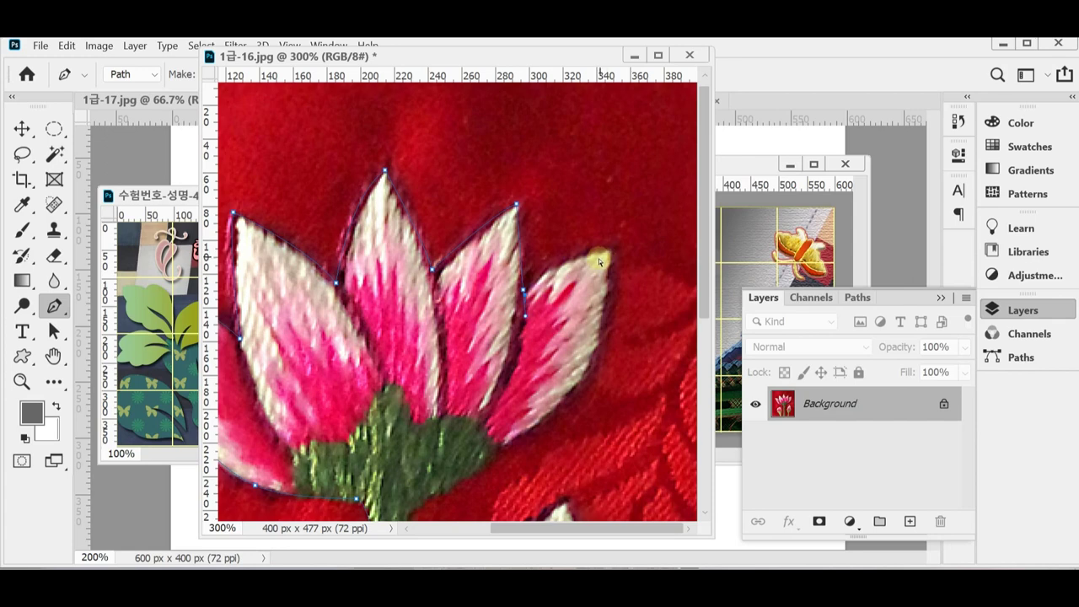
pyautogui.click(524, 293)
# Trace around the rightmost petal's tip and outer edge, continuing along the underside of the green calyx toward the stem.
pyautogui.moveTo(613, 250); pyautogui.dragTo(622, 250)
pyautogui.keyDown('alt'); pyautogui.click(614, 250); pyautogui.keyUp('alt')
pyautogui.moveTo(582, 401); pyautogui.dragTo(585, 203)
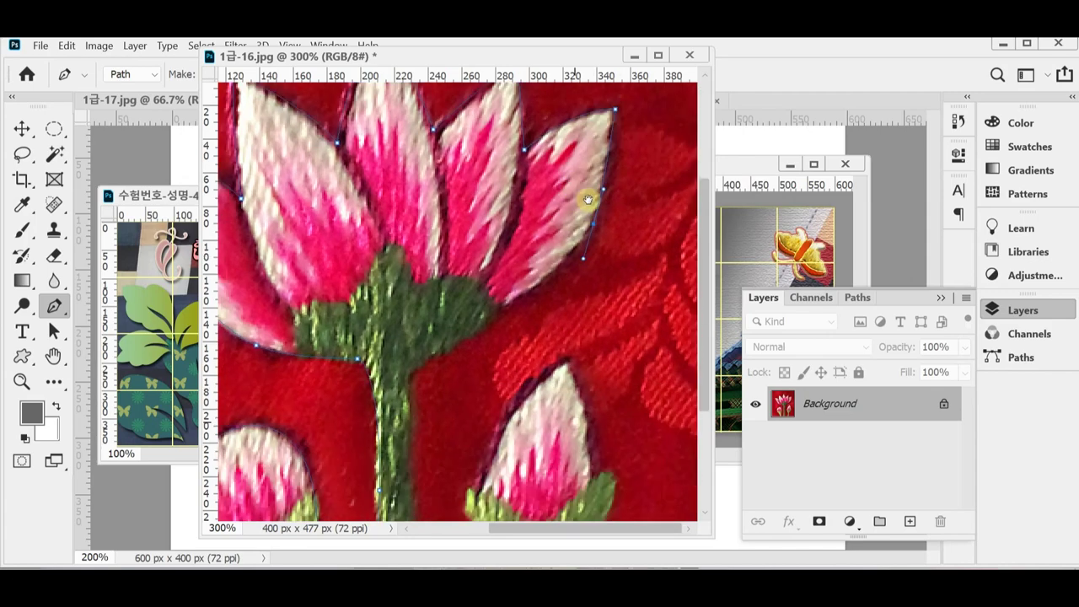
pyautogui.click(503, 219)
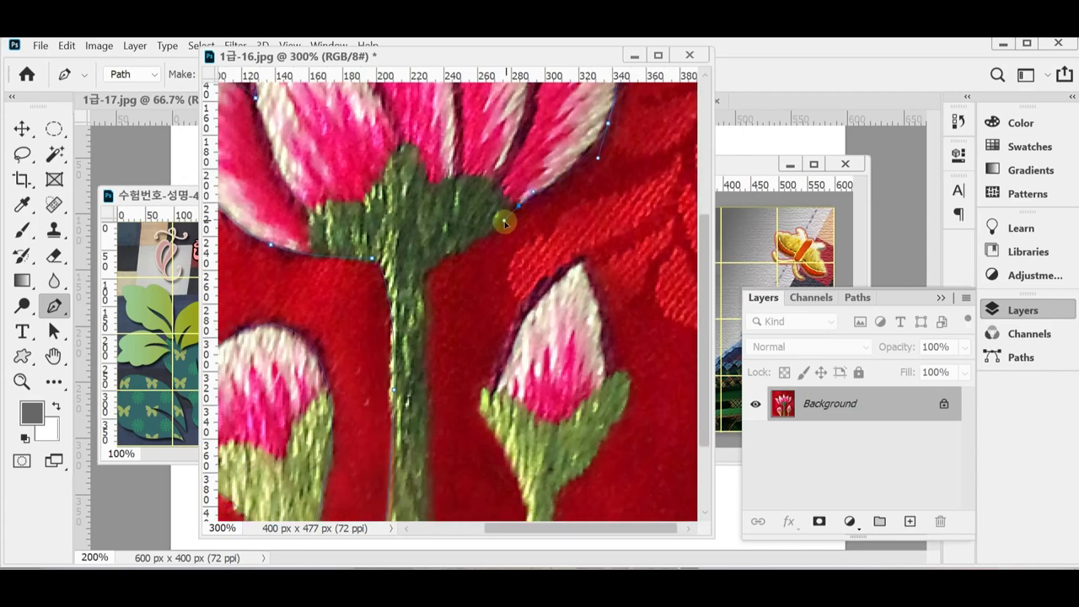
pyautogui.moveTo(540, 233); pyautogui.dragTo(546, 312)
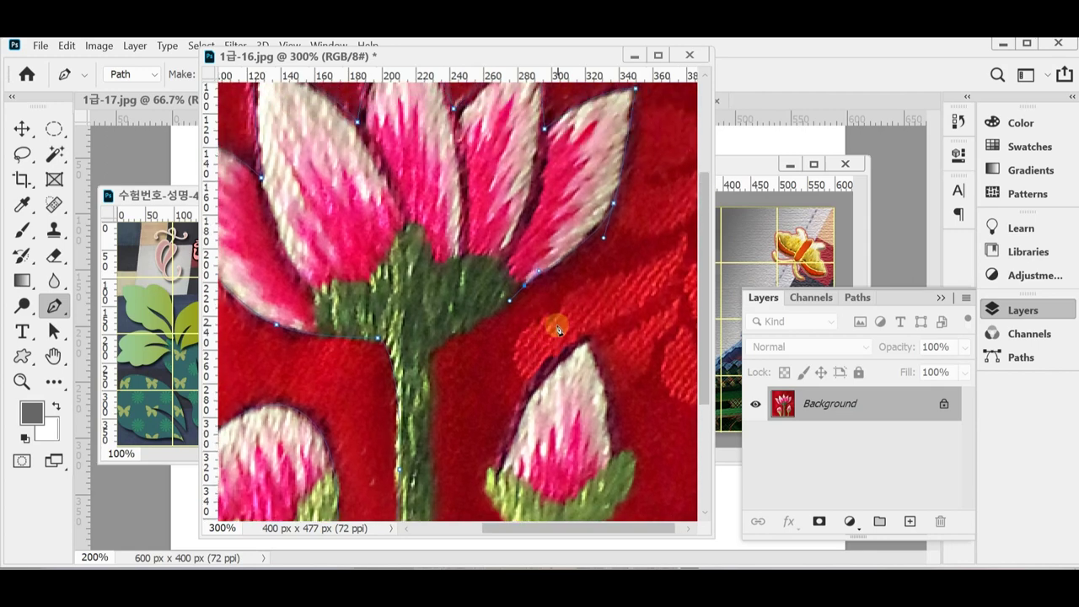
pyautogui.click(603, 238)
pyautogui.click(610, 211)
pyautogui.click(625, 169)
pyautogui.moveTo(562, 294); pyautogui.dragTo(594, 261)
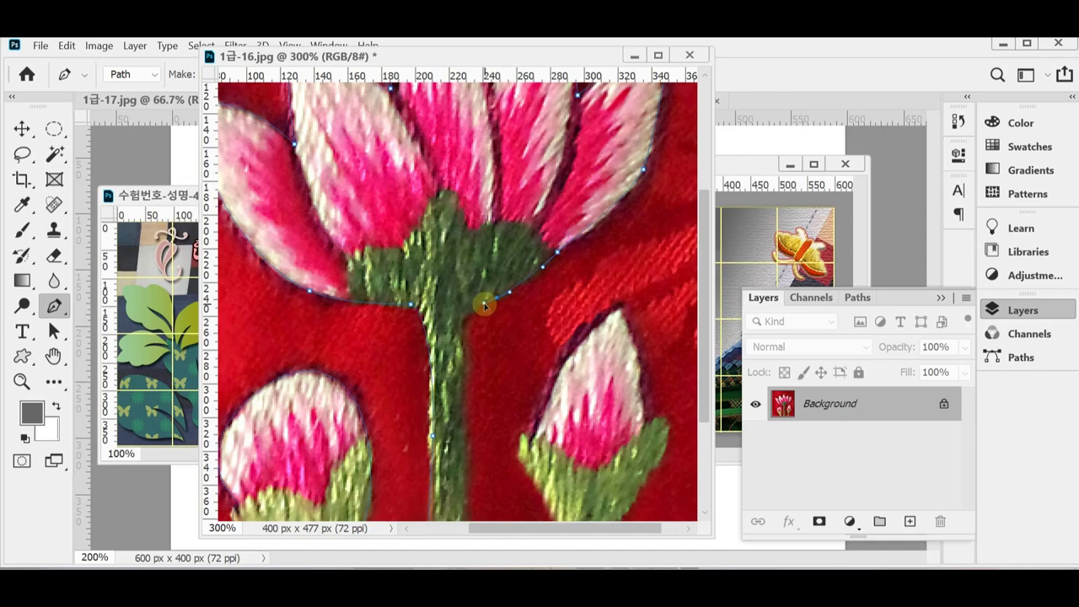
# Continue the path down the central stem's right side and close it at the image's lower edge.
pyautogui.click(462, 354)
pyautogui.moveTo(475, 414); pyautogui.dragTo(492, 203)
pyautogui.keyDown('ctrl'); pyautogui.keyDown('alt'); pyautogui.click(513, 330); pyautogui.keyUp('alt'); pyautogui.keyUp('ctrl')
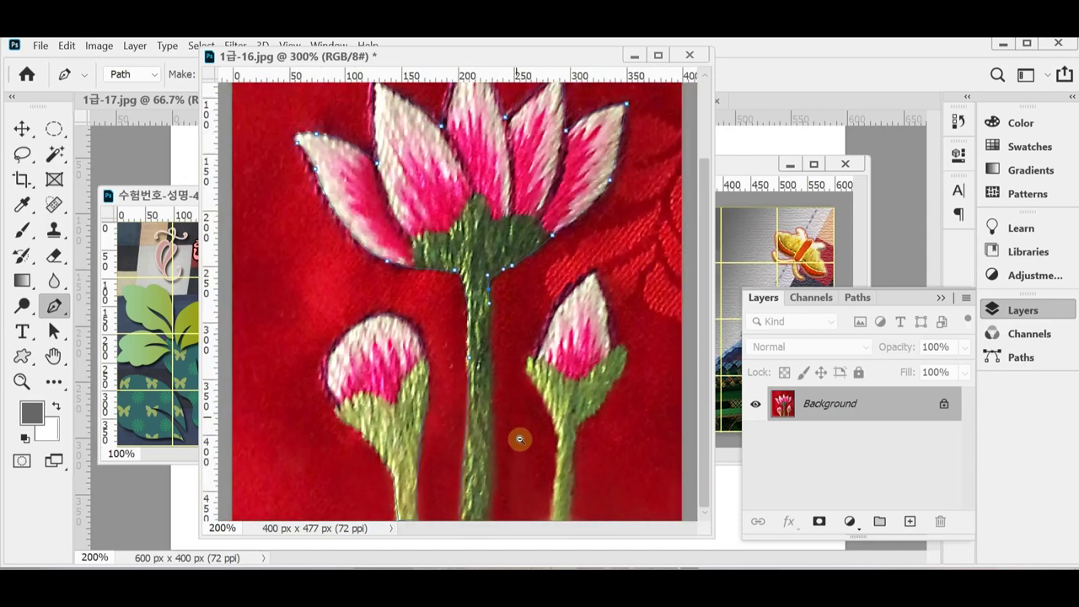
pyautogui.keyDown('ctrl'); pyautogui.keyDown('alt'); pyautogui.click(508, 441); pyautogui.keyUp('alt'); pyautogui.keyUp('ctrl')
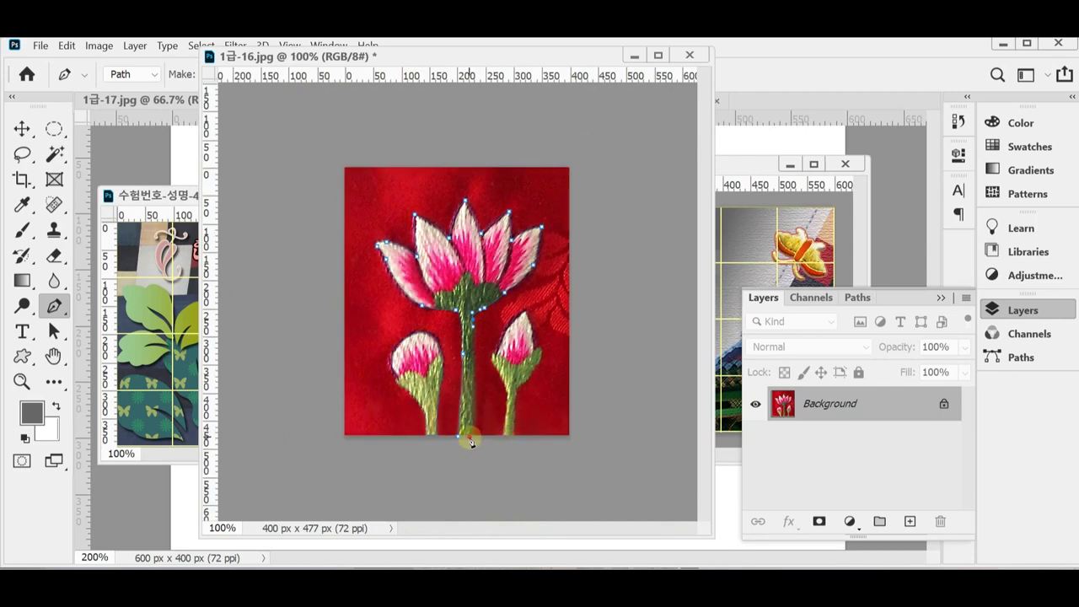
pyautogui.moveTo(471, 441); pyautogui.dragTo(462, 466)
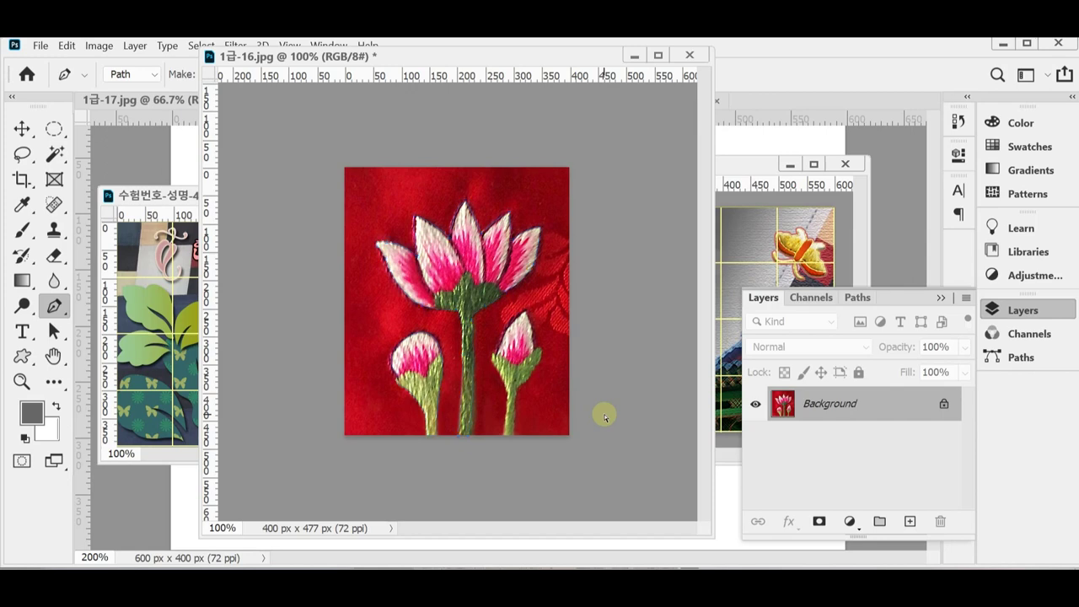
# Turn the paths into a selection and copy the flower and left bud into 수험번호-성명-4.psd, closing 1급-16.jpg without saving.
pyautogui.hotkey('ctrl', 'Return')
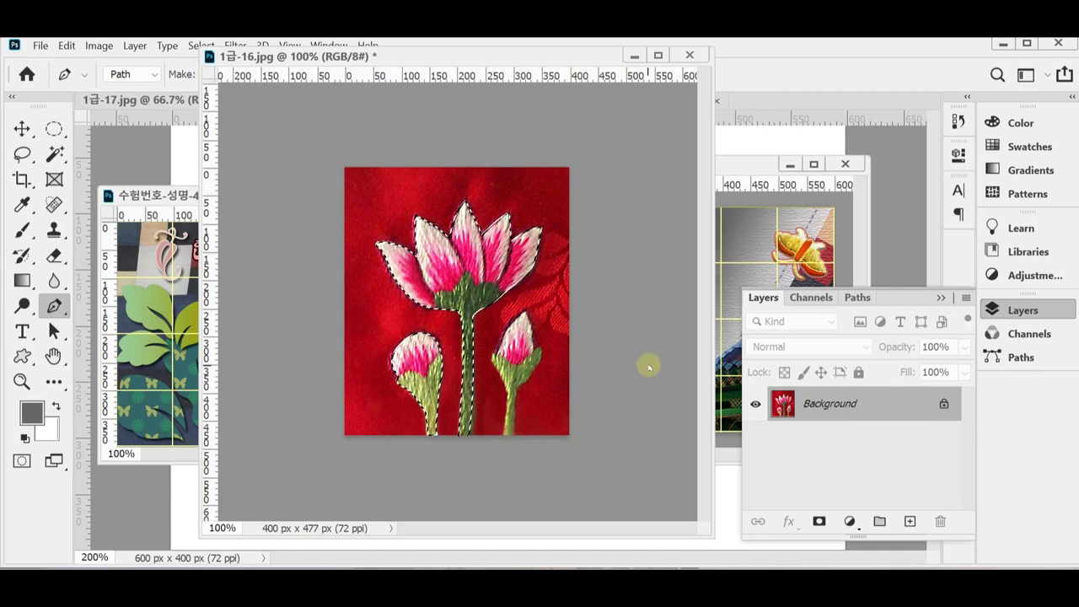
pyautogui.hotkey('ctrl', 'w')
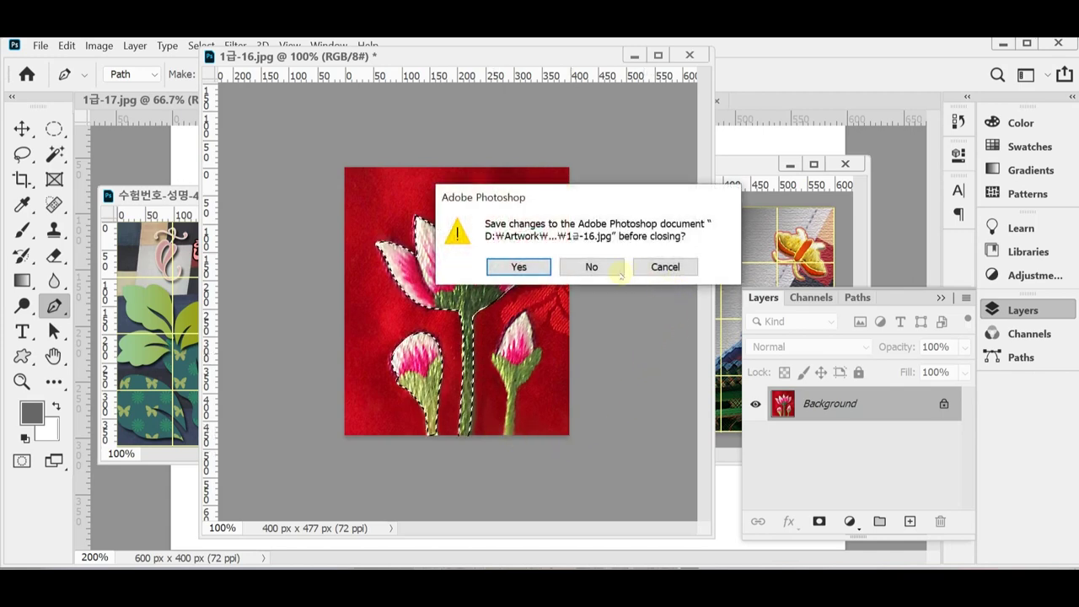
pyautogui.click(618, 270)
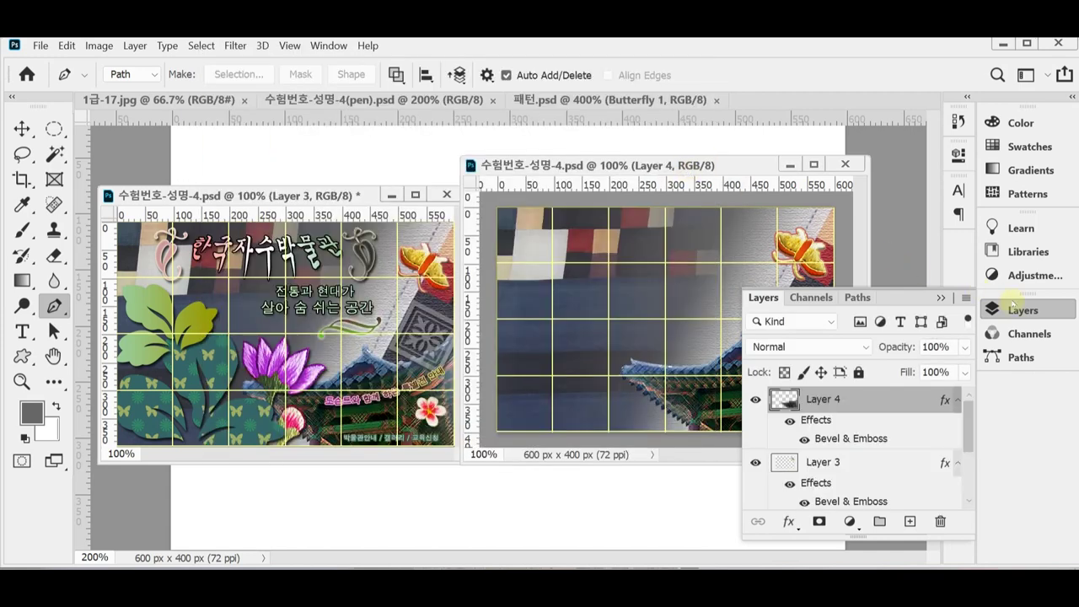
pyautogui.click(732, 364)
pyautogui.hotkey('ctrl', 'v')
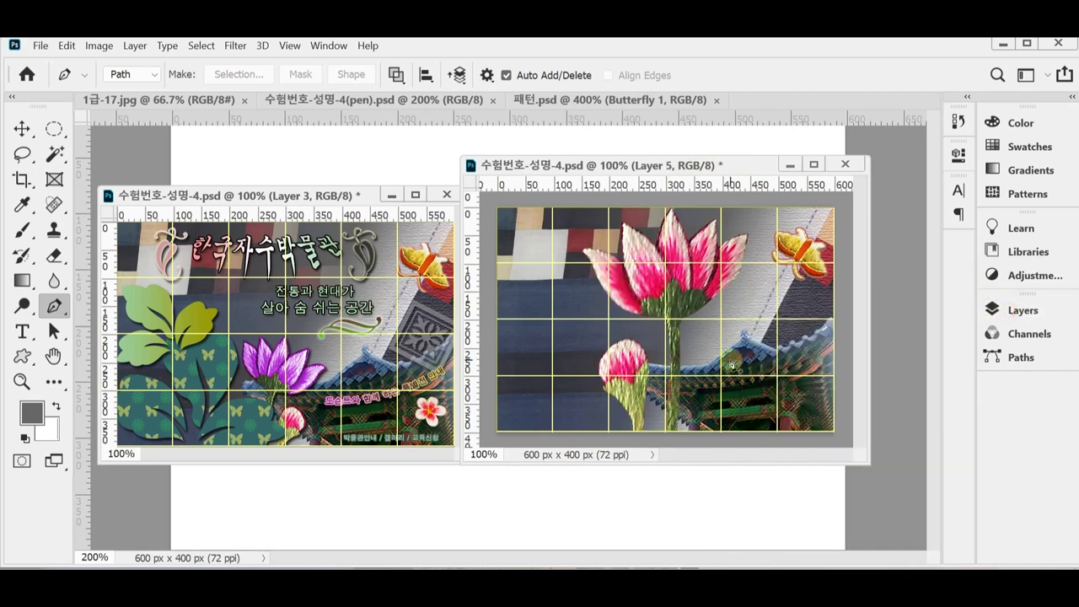
# Flip the pasted flower and bud horizontally and scale them to about 51%, roughly 151 × 213 px.
pyautogui.hotkey('ctrl', 't')
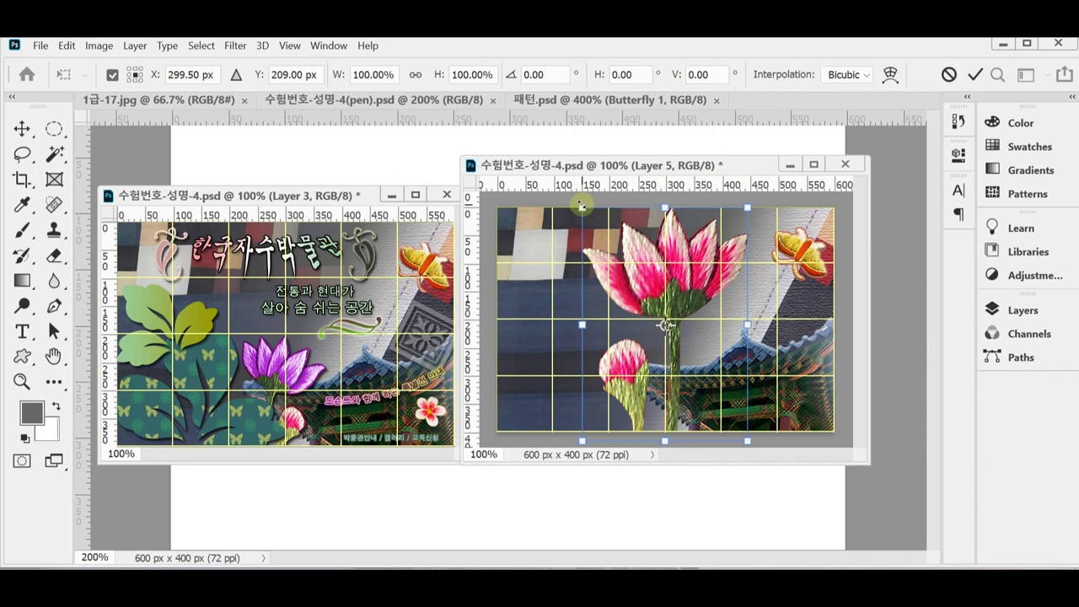
pyautogui.rightClick(696, 279)
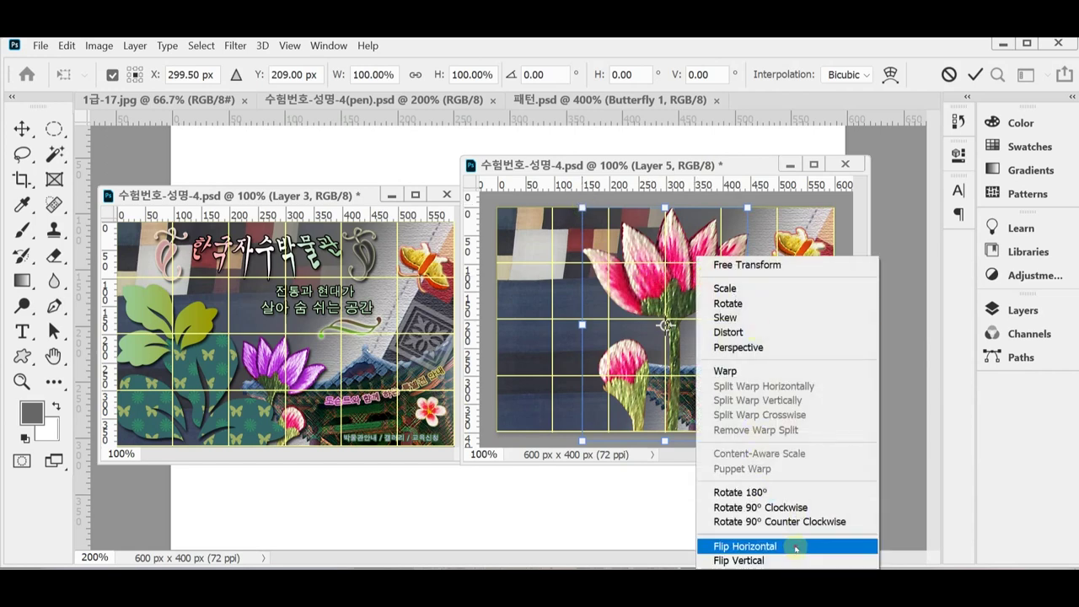
pyautogui.click(796, 546)
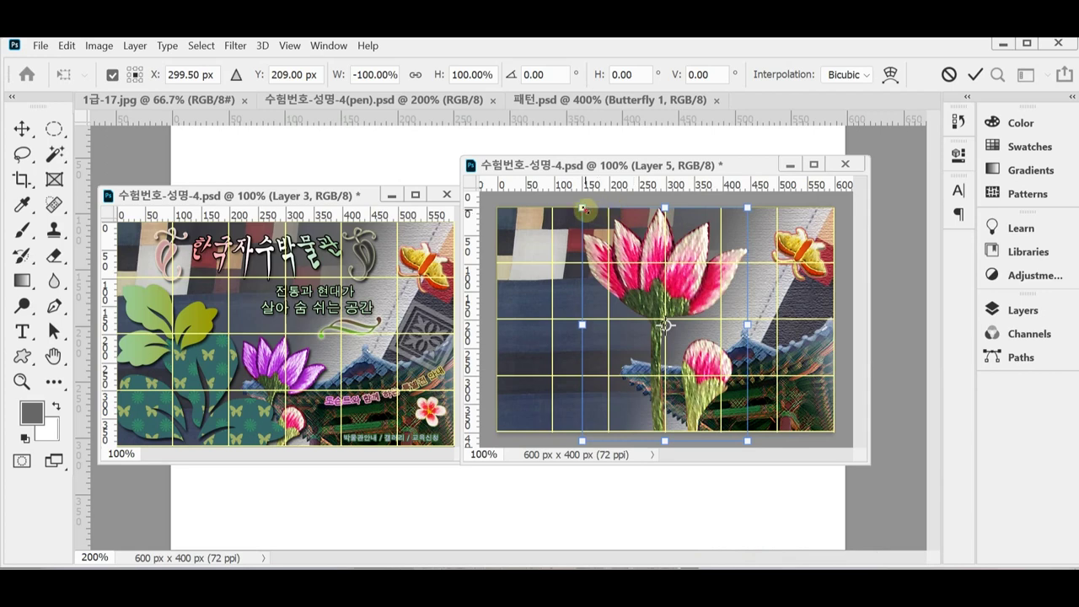
pyautogui.moveTo(582, 207); pyautogui.dragTo(662, 321)
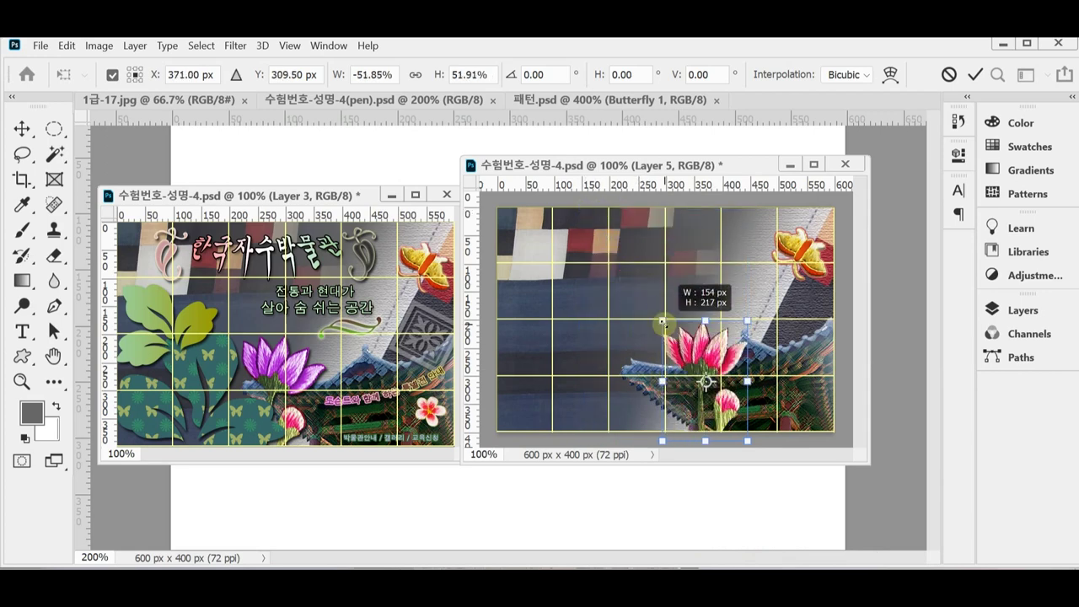
pyautogui.moveTo(662, 321); pyautogui.dragTo(664, 323)
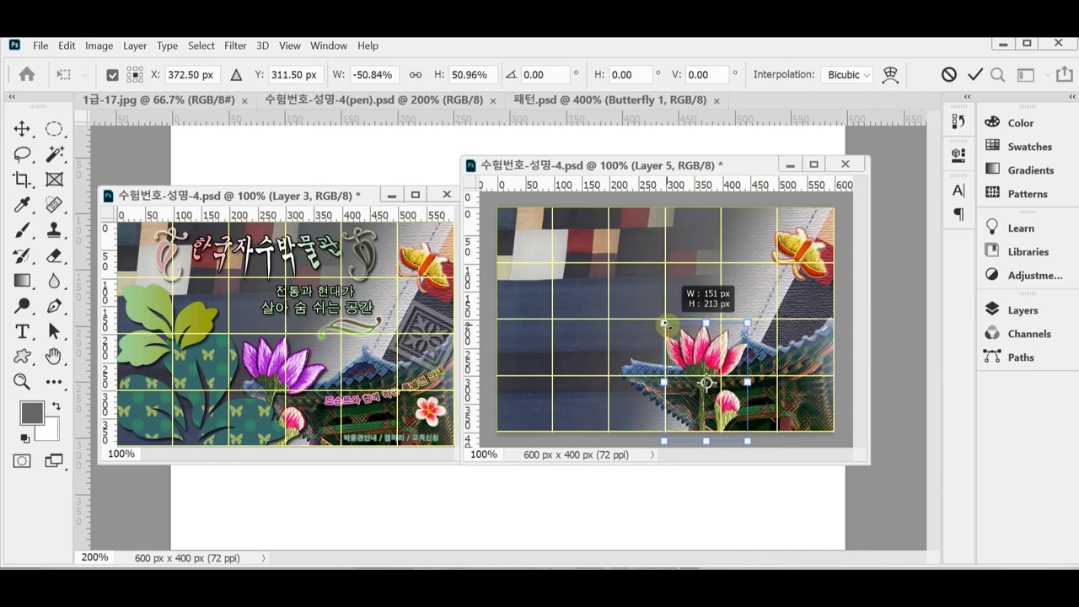
# Rotate the flower and bud about 12° clockwise, place them left of the pavilion roof near X 181.5, Y 308.5 px, and apply the transform.
pyautogui.moveTo(717, 363); pyautogui.dragTo(616, 362)
pyautogui.moveTo(677, 296); pyautogui.dragTo(693, 314)
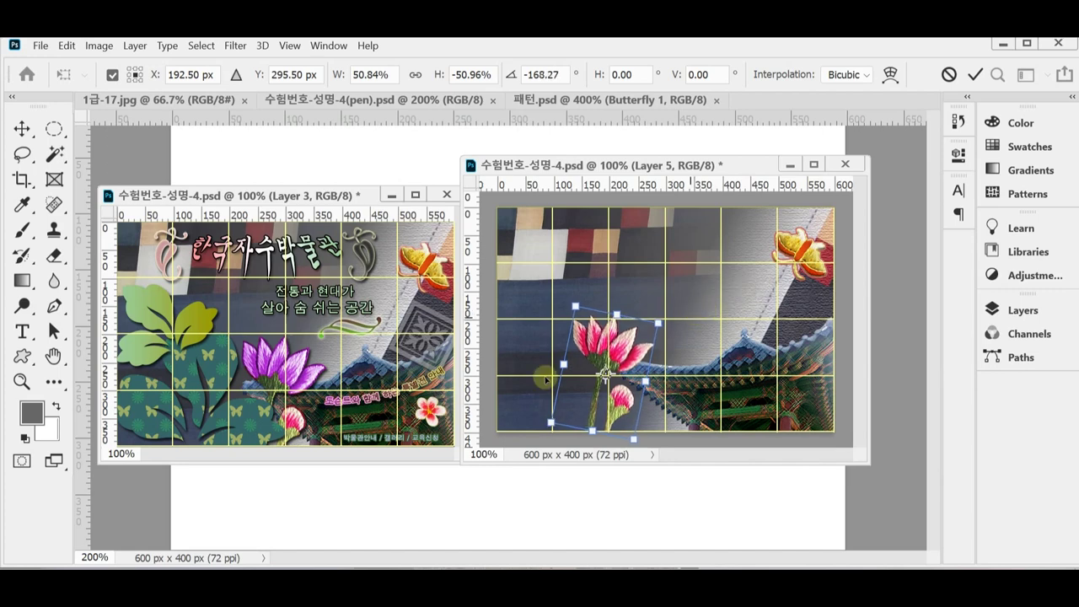
pyautogui.moveTo(635, 337)
pyautogui.mouseDown()
pyautogui.moveTo(607, 382)
pyautogui.moveTo(621, 375)
pyautogui.moveTo(620, 351)
pyautogui.mouseUp()
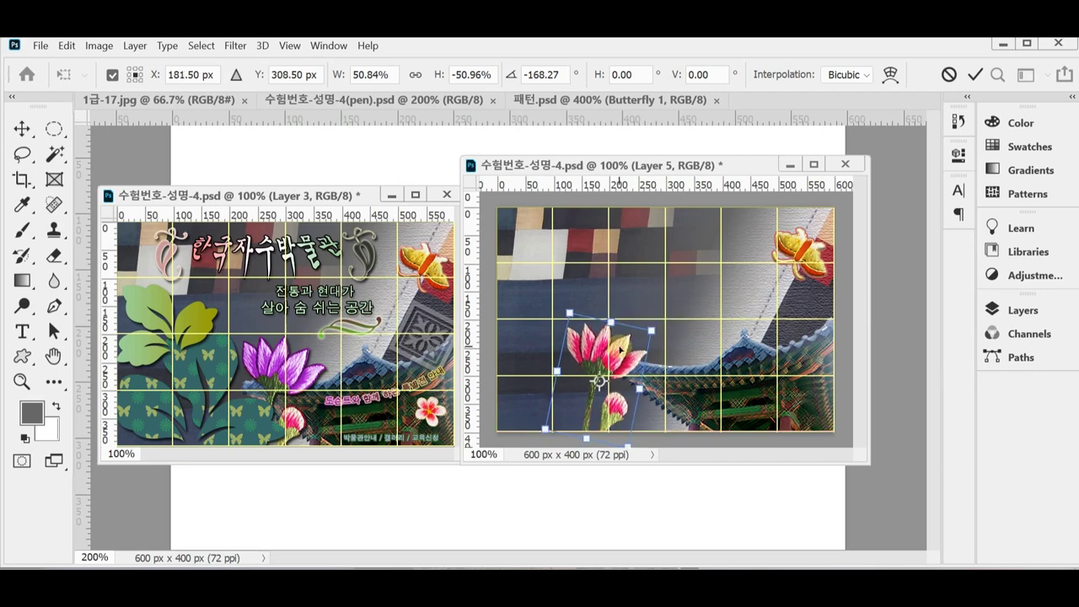
pyautogui.press('p')
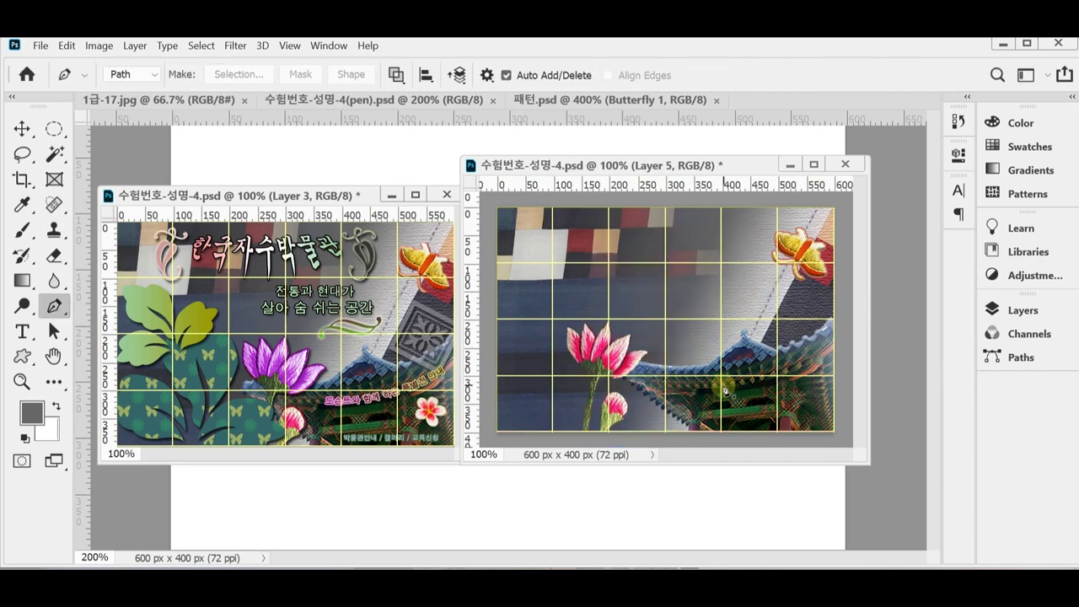
# Move the flower and bud sideways until they overlap the pavilion roof's outer tip, and save the document.
pyautogui.click(22, 128)
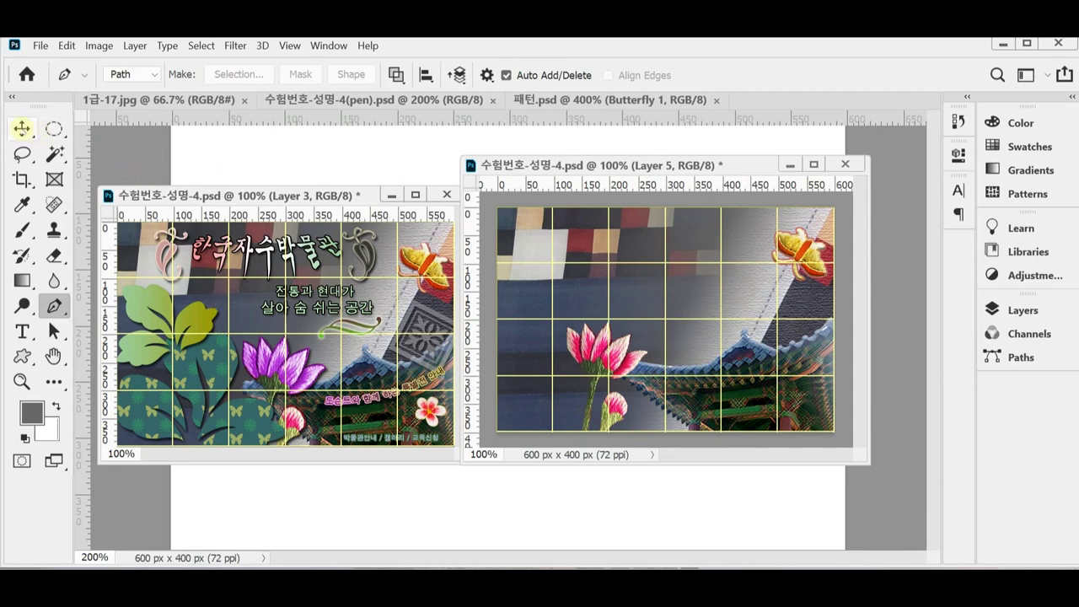
pyautogui.click(697, 397)
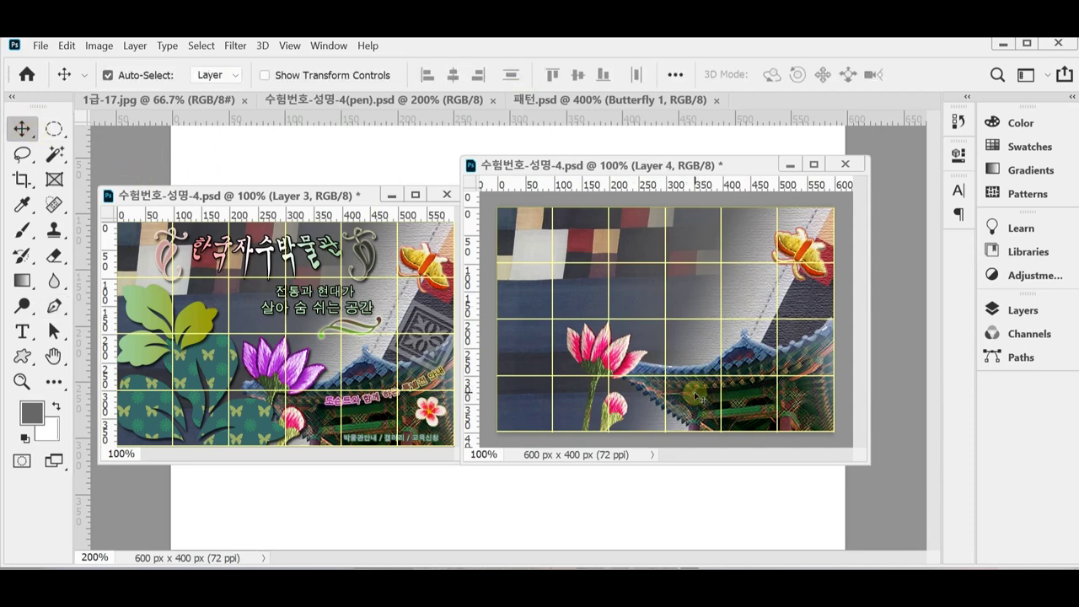
pyautogui.moveTo(695, 397); pyautogui.dragTo(697, 399)
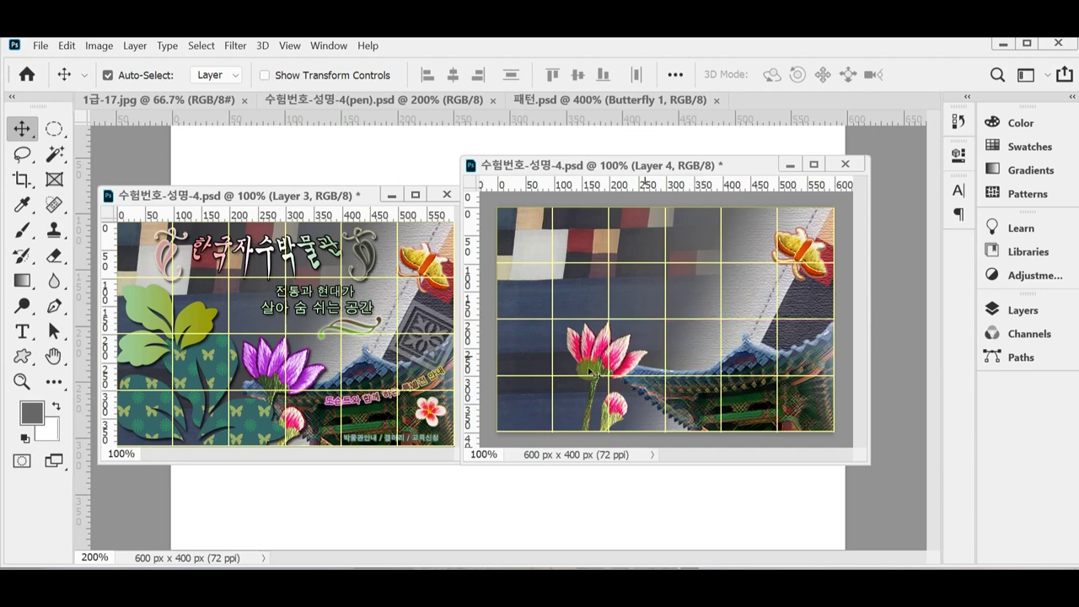
pyautogui.click(596, 355)
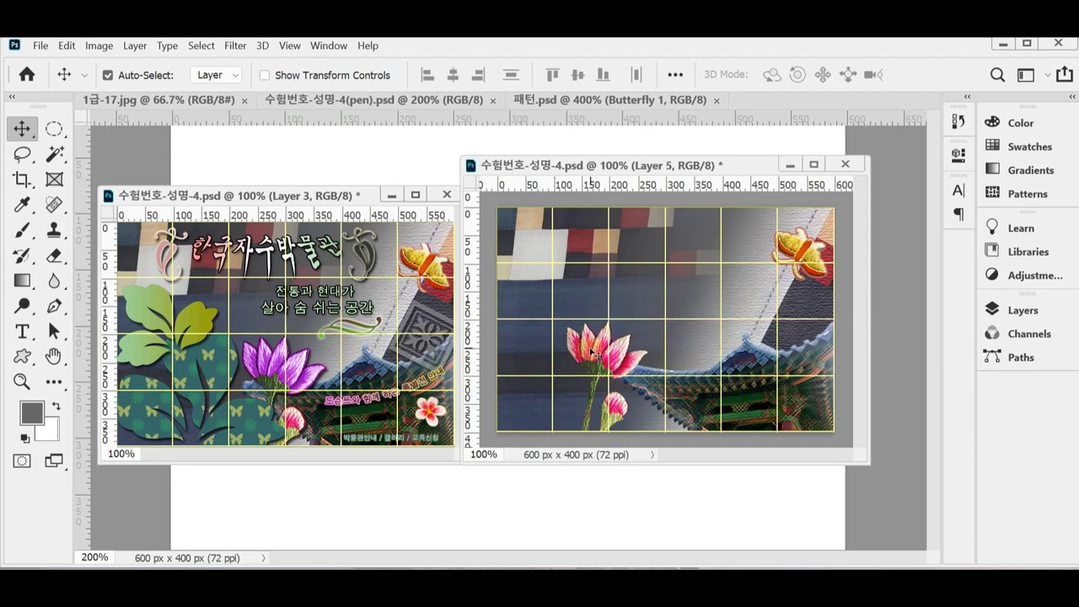
pyautogui.moveTo(593, 353); pyautogui.dragTo(655, 356)
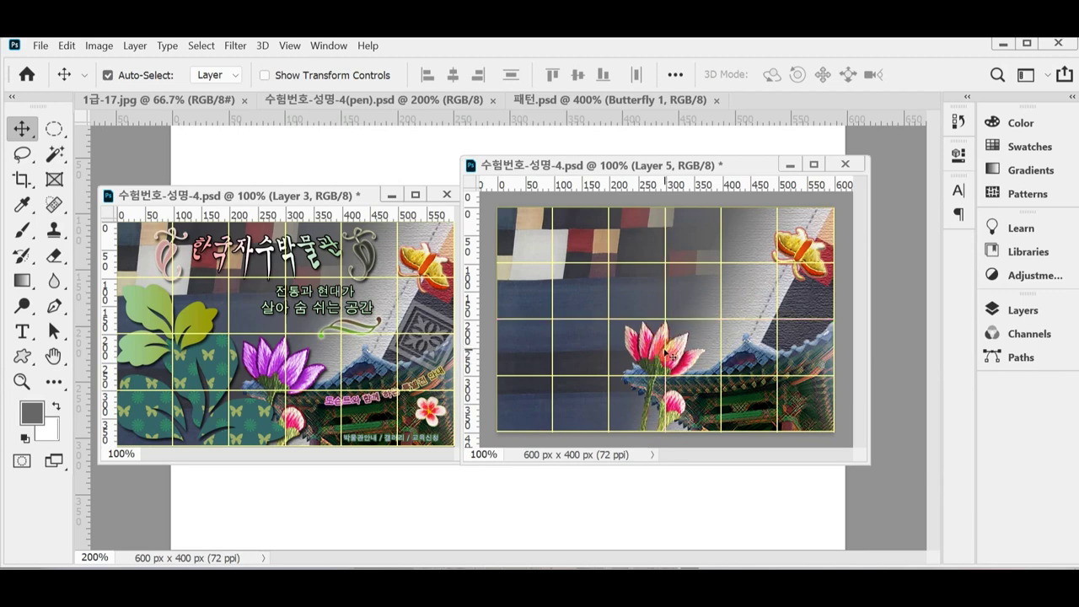
pyautogui.hotkey('ctrl', 's')
pyautogui.moveTo(744, 392); pyautogui.dragTo(749, 393)
pyautogui.click(672, 355)
pyautogui.hotkey('ctrl', 's')
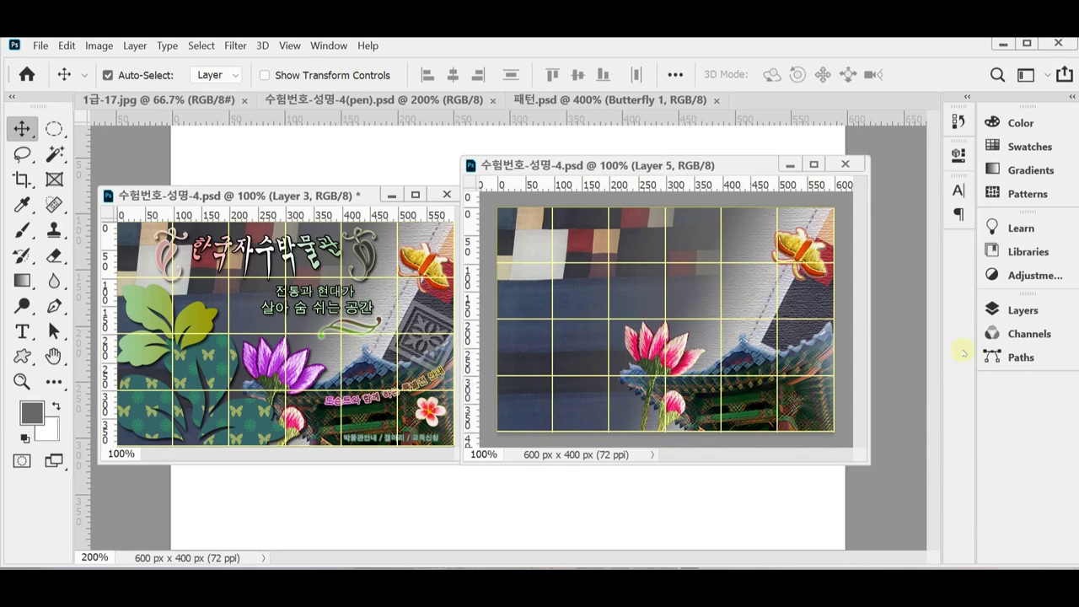
# Add a Drop Shadow to the flower and bud layer with a 120° angle and a larger distance, and save the document.
pyautogui.click(1023, 310)
pyautogui.click(788, 522)
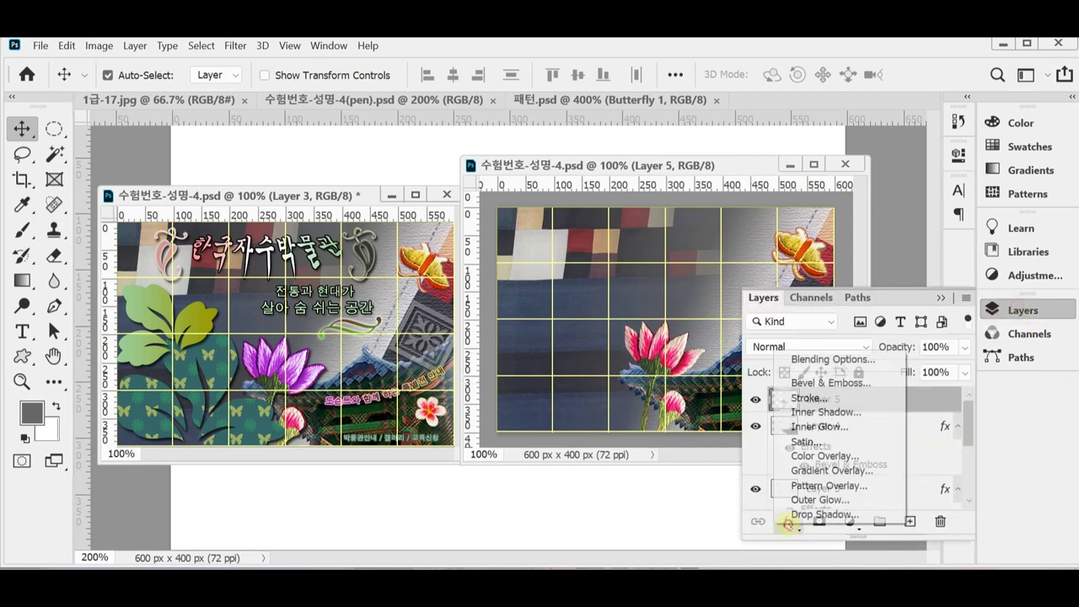
pyautogui.press('Escape')
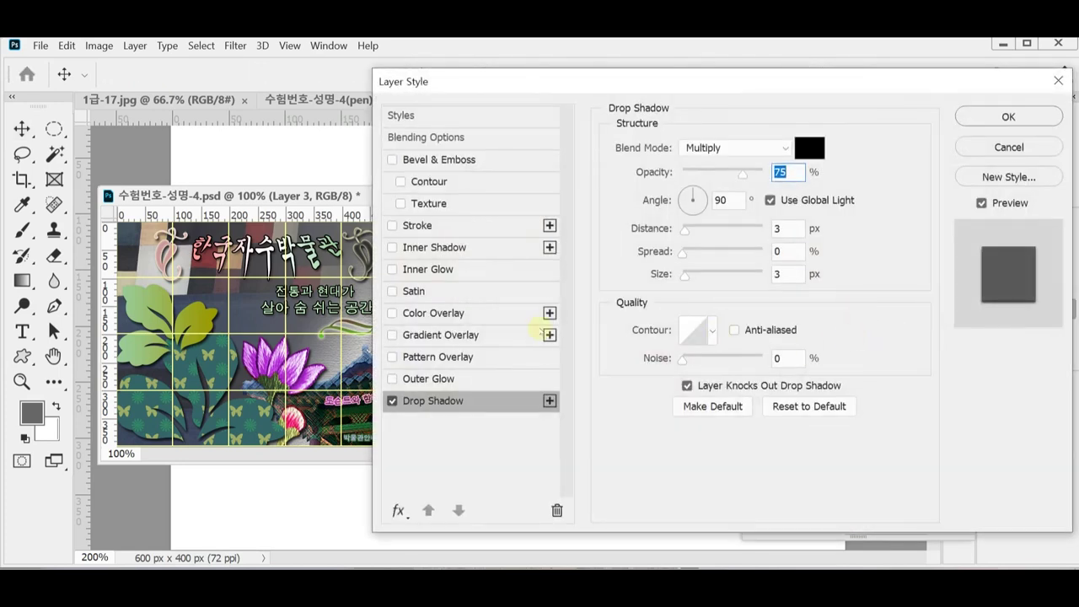
pyautogui.click(744, 202)
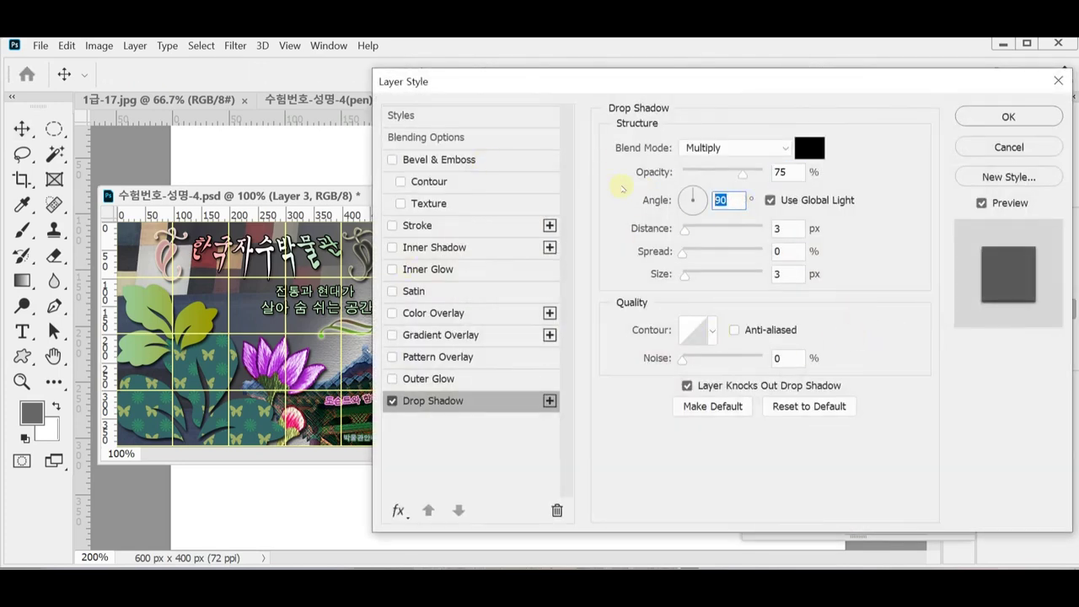
pyautogui.write('120')
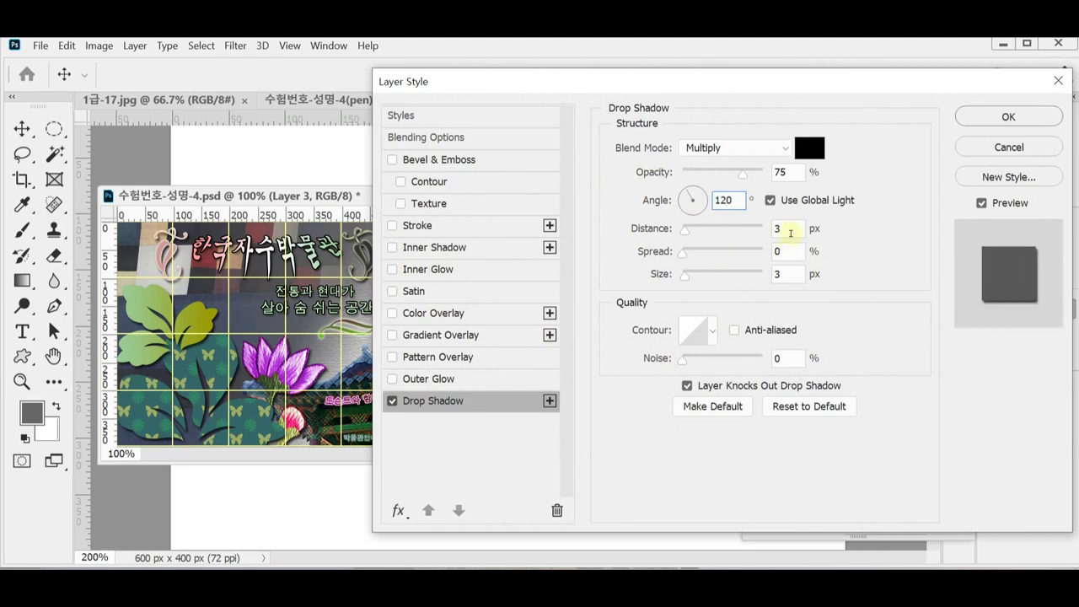
pyautogui.click(791, 233)
pyautogui.write('55')
pyautogui.press('Tab')
pyautogui.write('5')
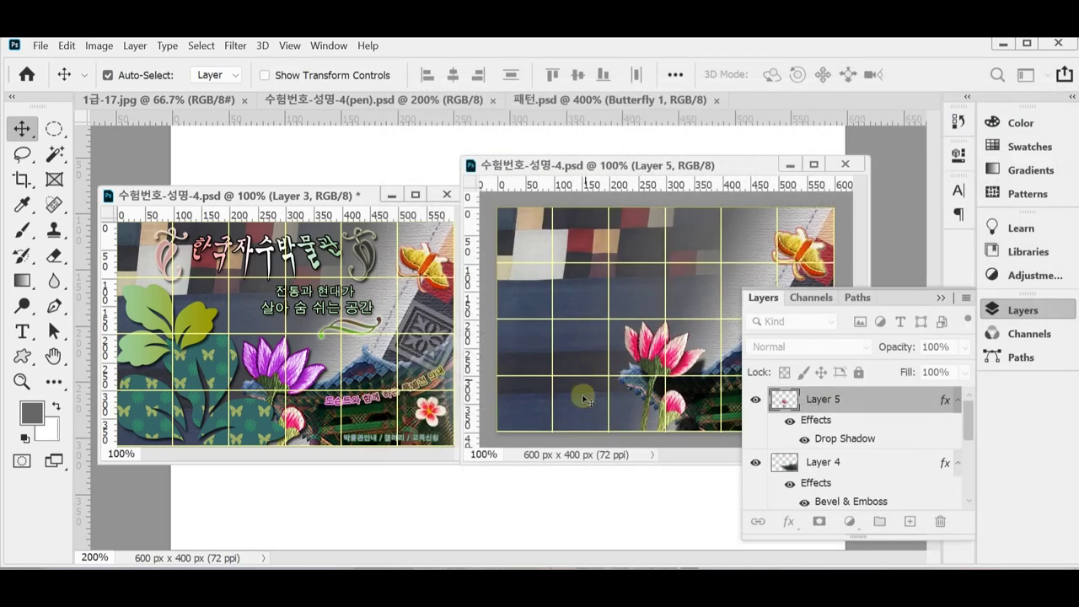
pyautogui.click(995, 311)
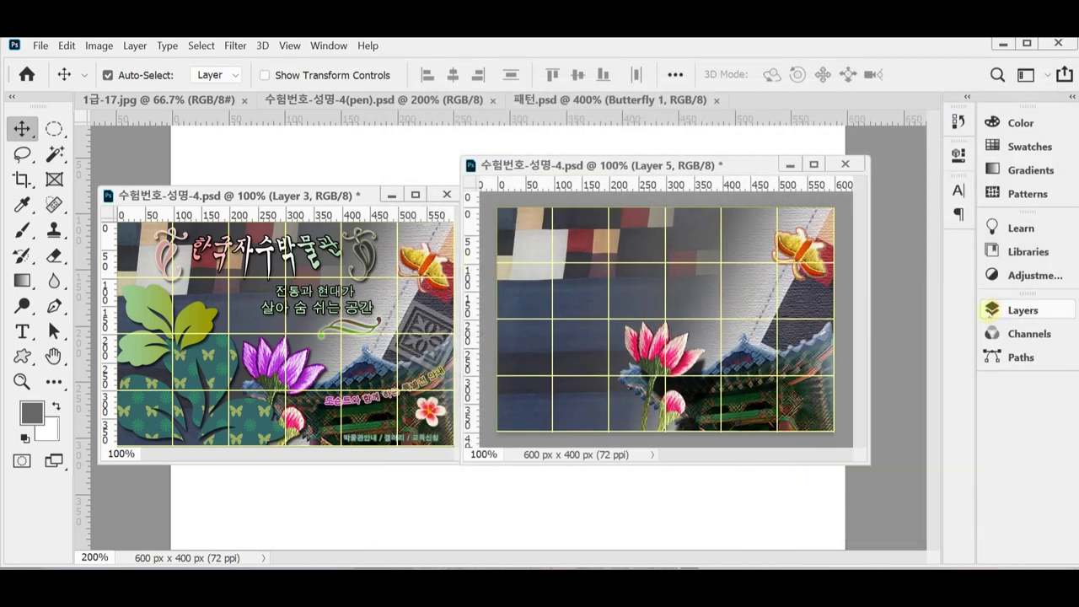
pyautogui.hotkey('ctrl', 's')
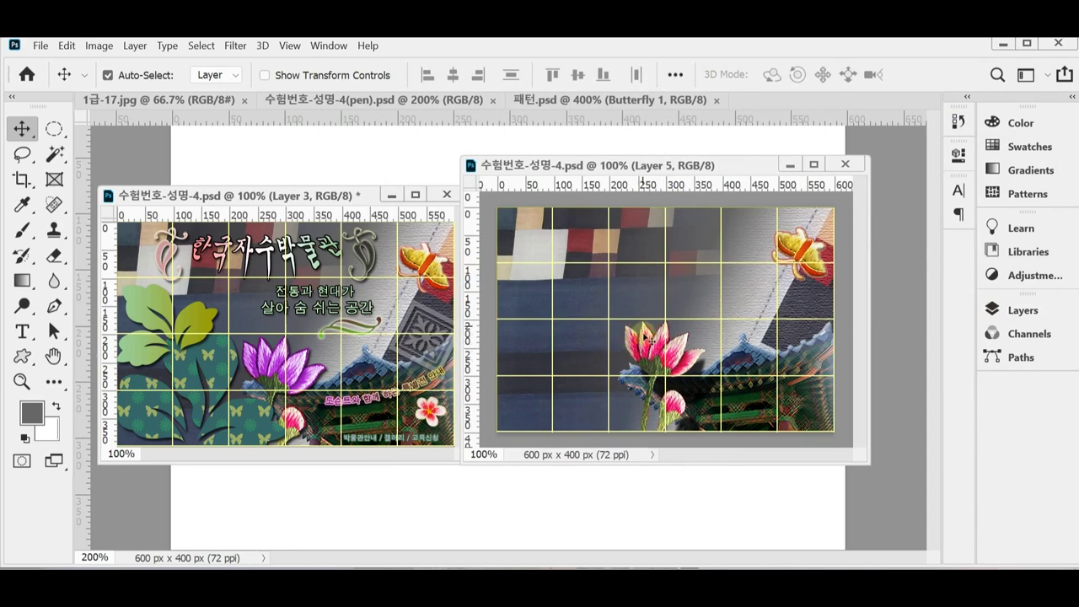
# Select only the large flower's pink petals with the Quick Selection tool, undoing strokes that spill into the background.
pyautogui.click(638, 346)
pyautogui.click(681, 361)
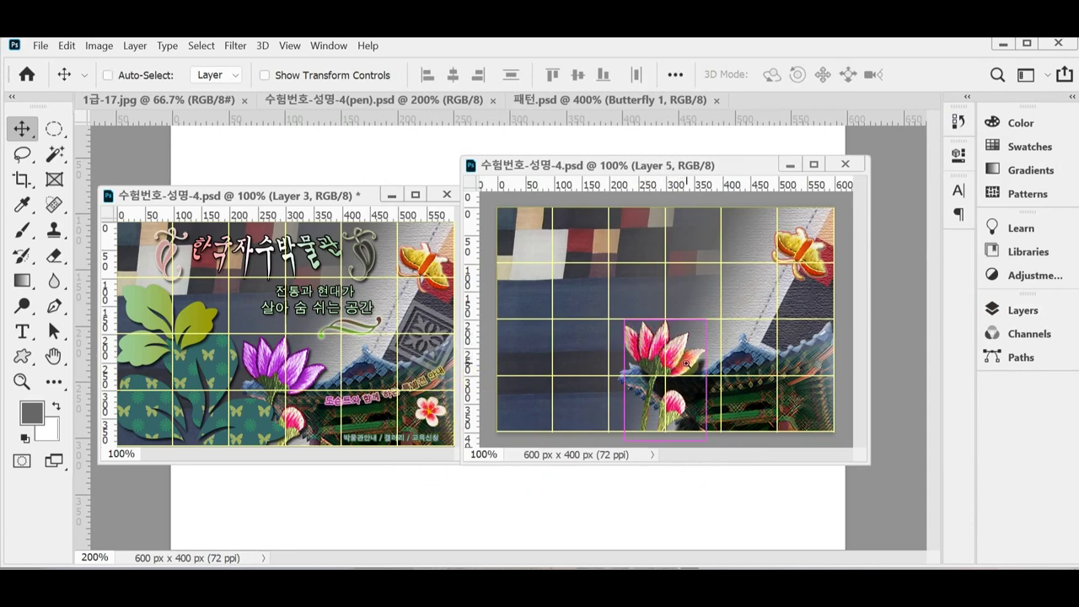
pyautogui.keyDown('ctrl'); pyautogui.click(677, 362); pyautogui.keyUp('ctrl')
pyautogui.keyDown('ctrl'); pyautogui.click(675, 365); pyautogui.keyUp('ctrl')
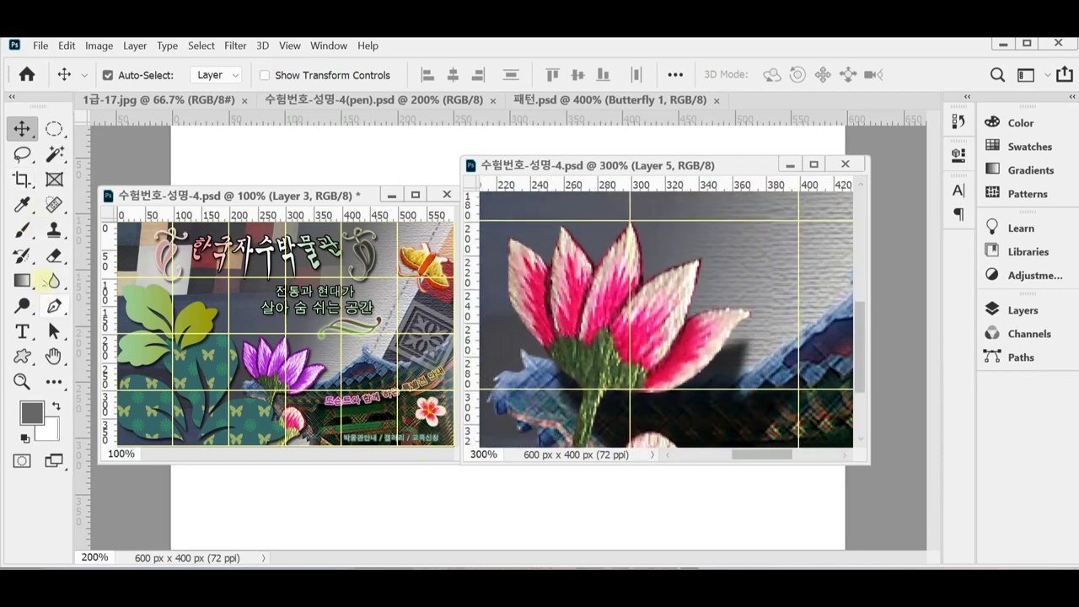
pyautogui.click(55, 153)
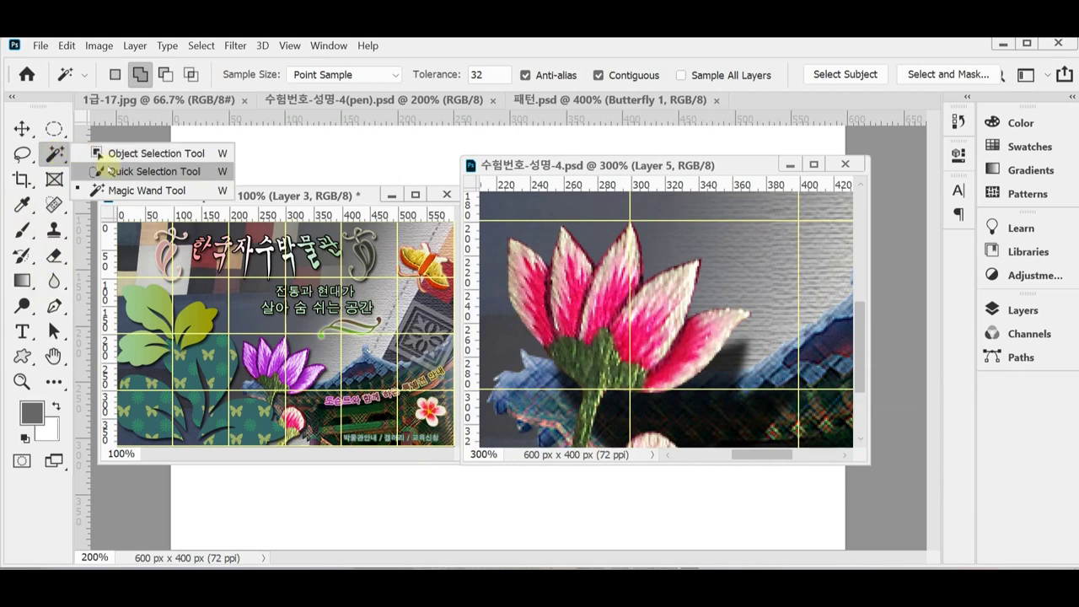
pyautogui.click(111, 171)
pyautogui.moveTo(555, 269)
pyautogui.mouseDown()
pyautogui.moveTo(572, 308)
pyautogui.moveTo(523, 265)
pyautogui.moveTo(536, 299)
pyautogui.moveTo(555, 295)
pyautogui.moveTo(535, 314)
pyautogui.moveTo(554, 242)
pyautogui.moveTo(696, 330)
pyautogui.moveTo(690, 341)
pyautogui.moveTo(649, 326)
pyautogui.moveTo(750, 329)
pyautogui.moveTo(701, 333)
pyautogui.moveTo(688, 354)
pyautogui.moveTo(624, 306)
pyautogui.moveTo(536, 316)
pyautogui.moveTo(511, 281)
pyautogui.mouseUp()
pyautogui.hotkey('ctrl', 'z')
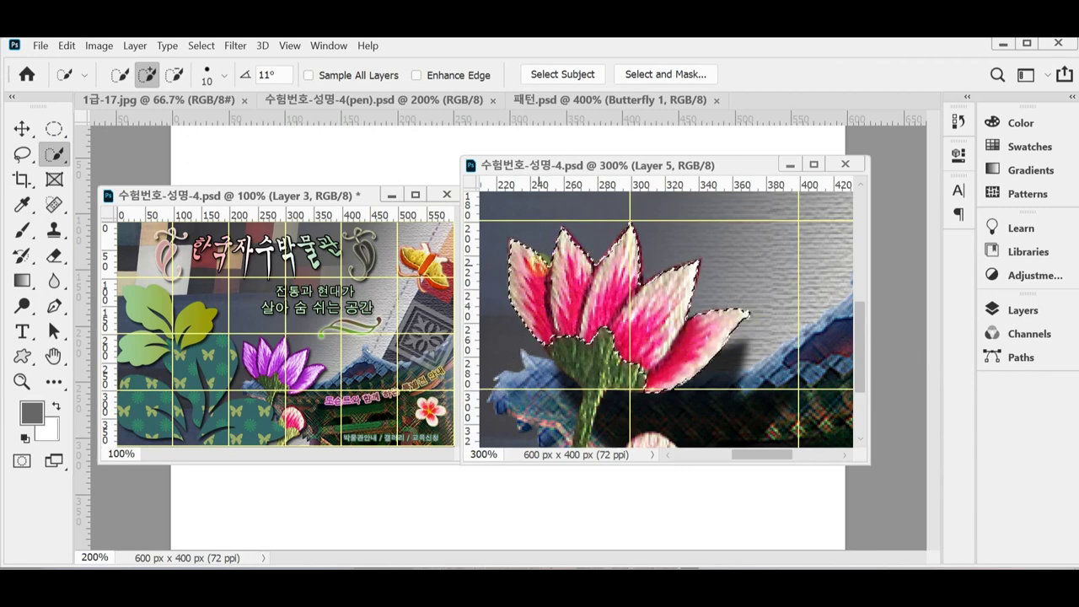
pyautogui.click(624, 232)
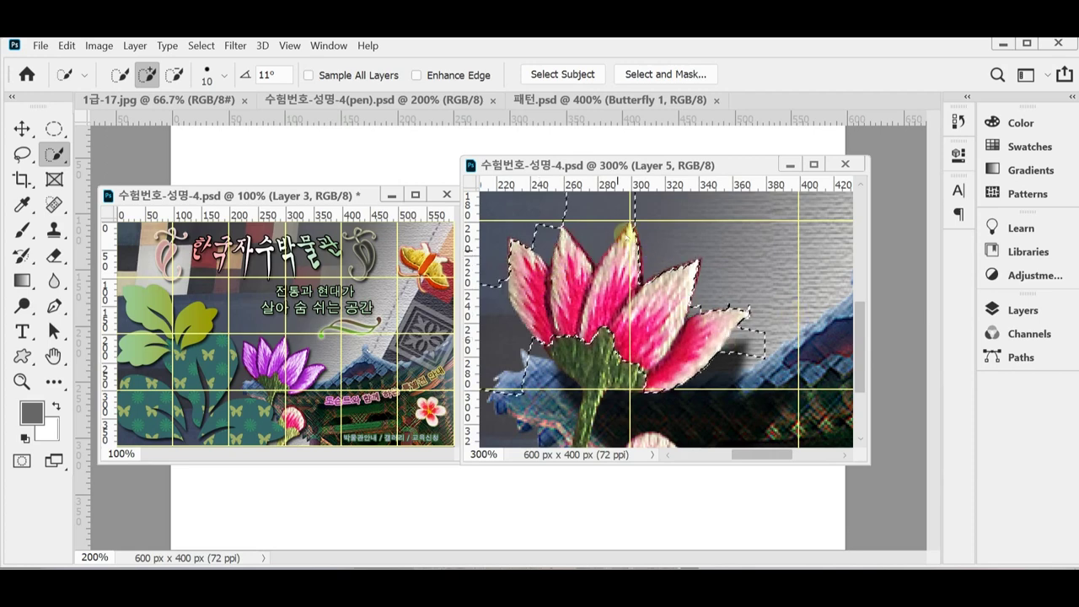
pyautogui.hotkey('ctrl', 'z')
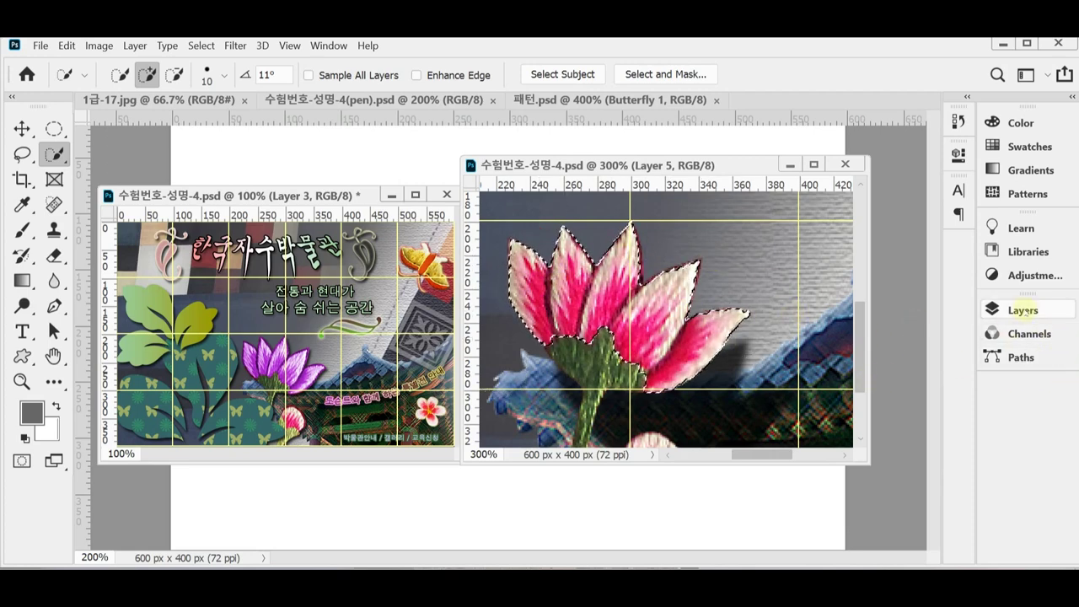
# Add a Hue/Saturation adjustment layer for the selected petals, enable Colorize, and set the hue to 290.
pyautogui.click(1023, 311)
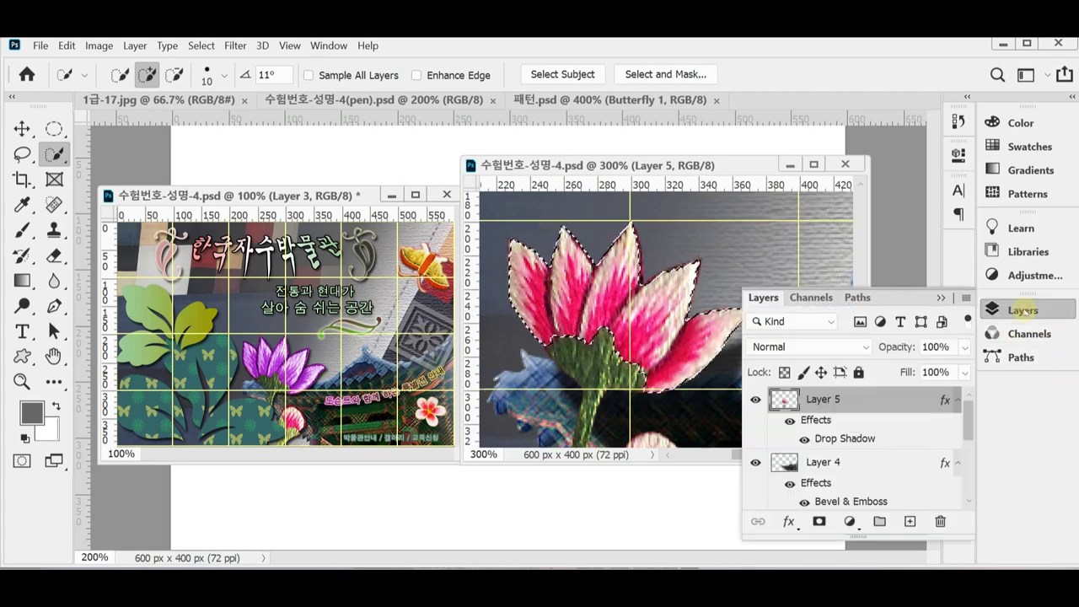
pyautogui.click(846, 522)
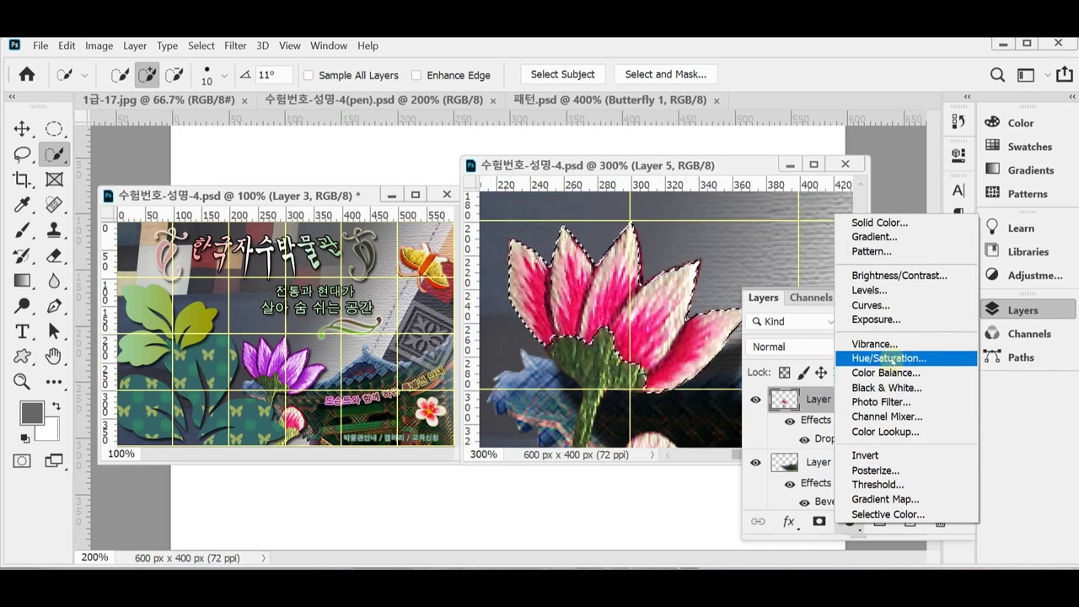
pyautogui.click(891, 360)
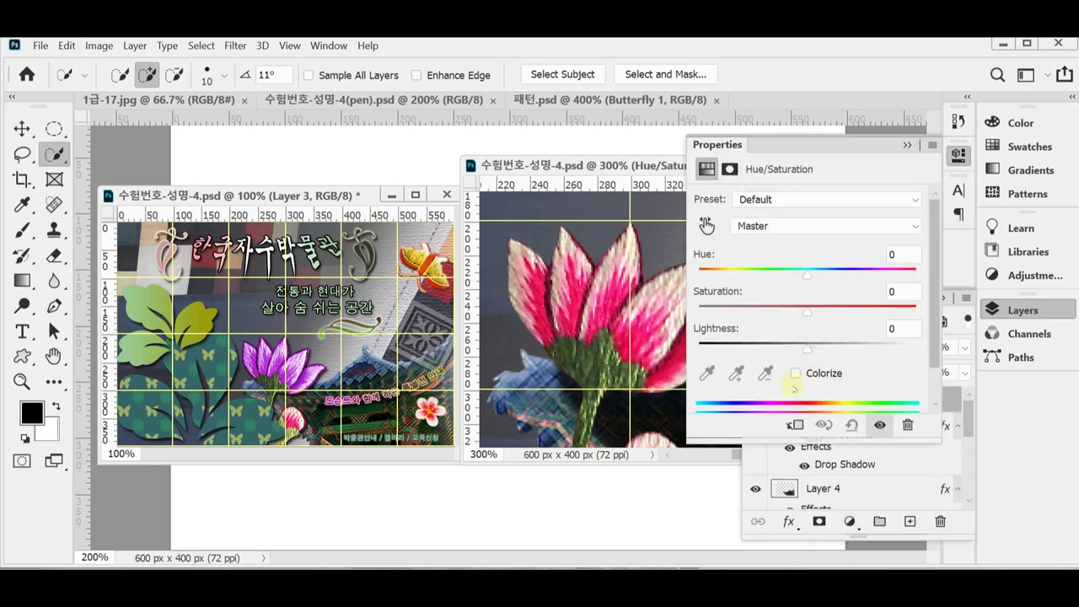
pyautogui.click(794, 374)
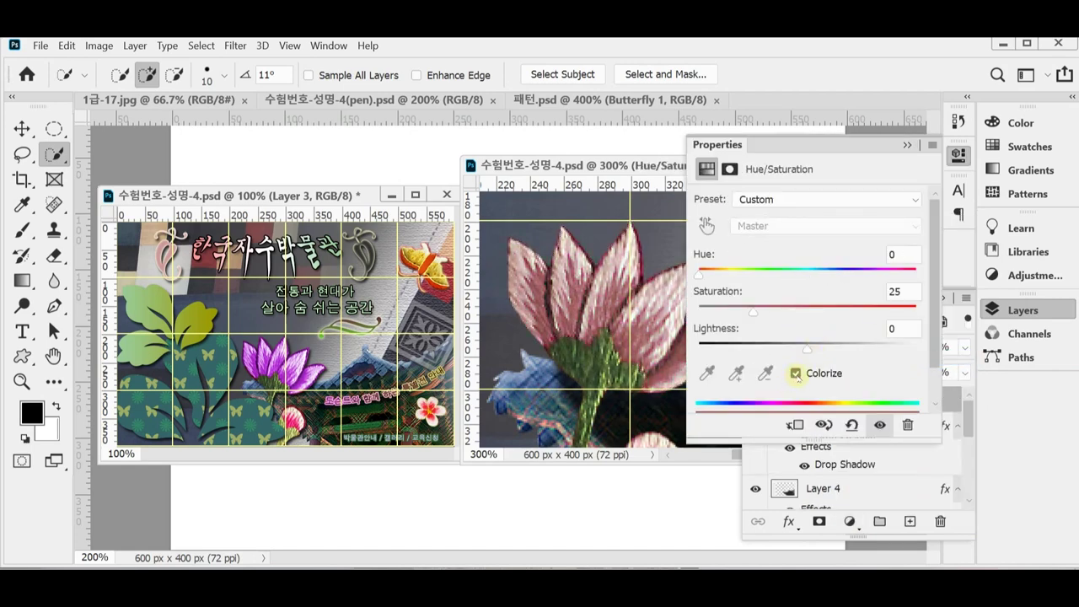
pyautogui.moveTo(739, 276); pyautogui.dragTo(901, 278)
pyautogui.click(914, 258)
pyautogui.write('292')
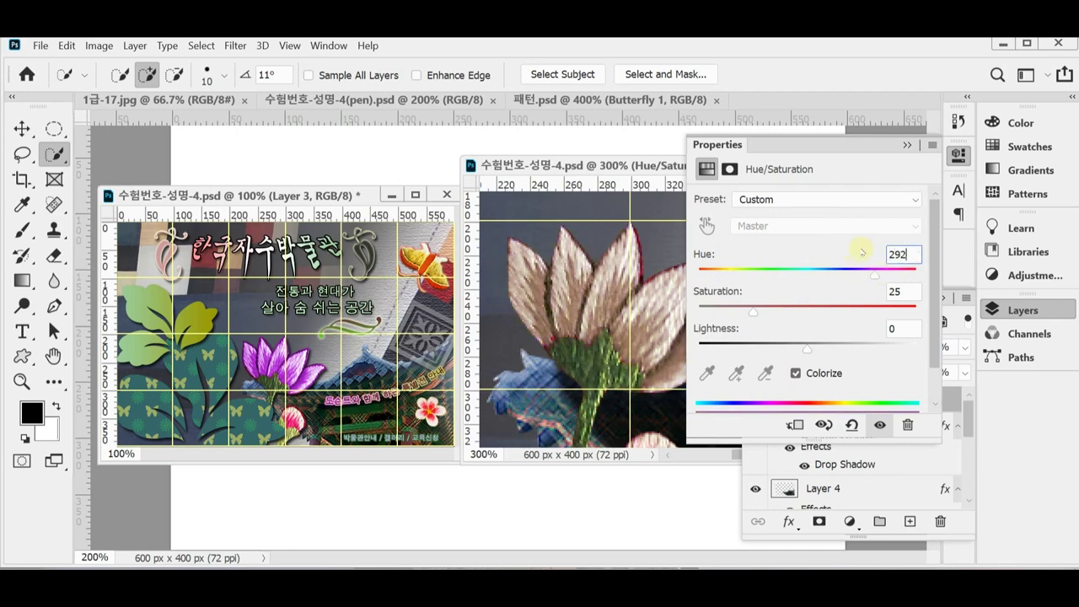
pyautogui.press('BackSpace')
pyautogui.write('0')
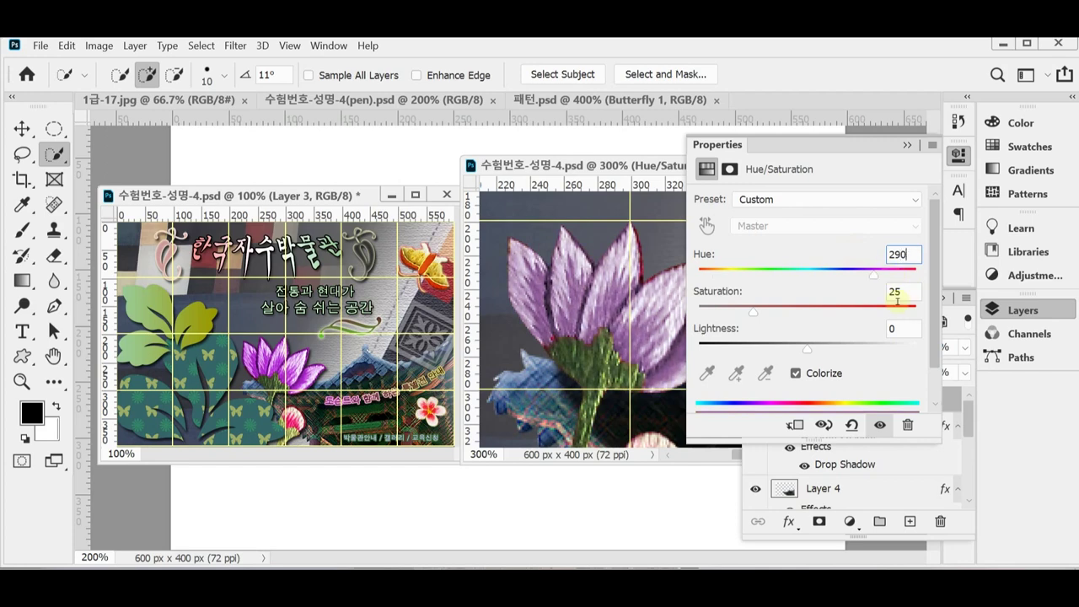
# Raise the petals' colorize saturation to 67 and close the adjustment settings.
pyautogui.moveTo(796, 315); pyautogui.dragTo(837, 314)
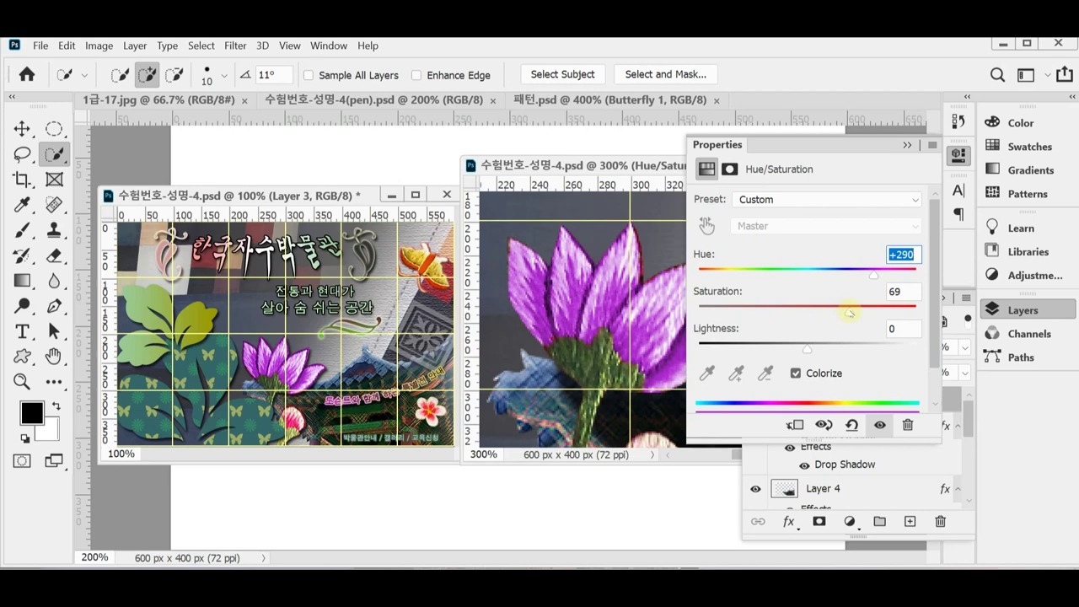
pyautogui.moveTo(850, 314); pyautogui.dragTo(845, 314)
pyautogui.click(1016, 309)
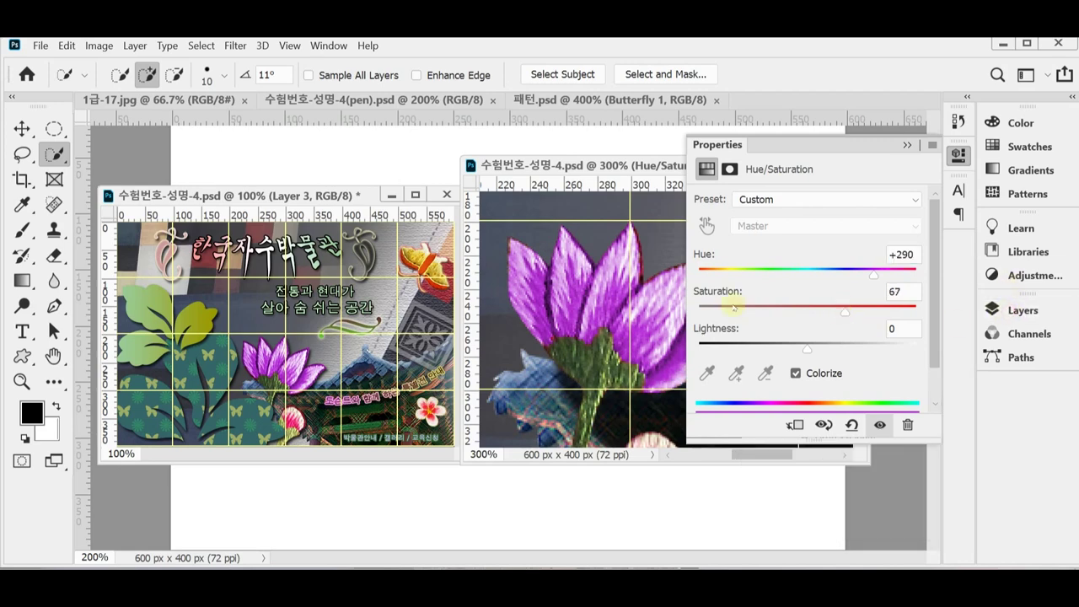
pyautogui.click(959, 155)
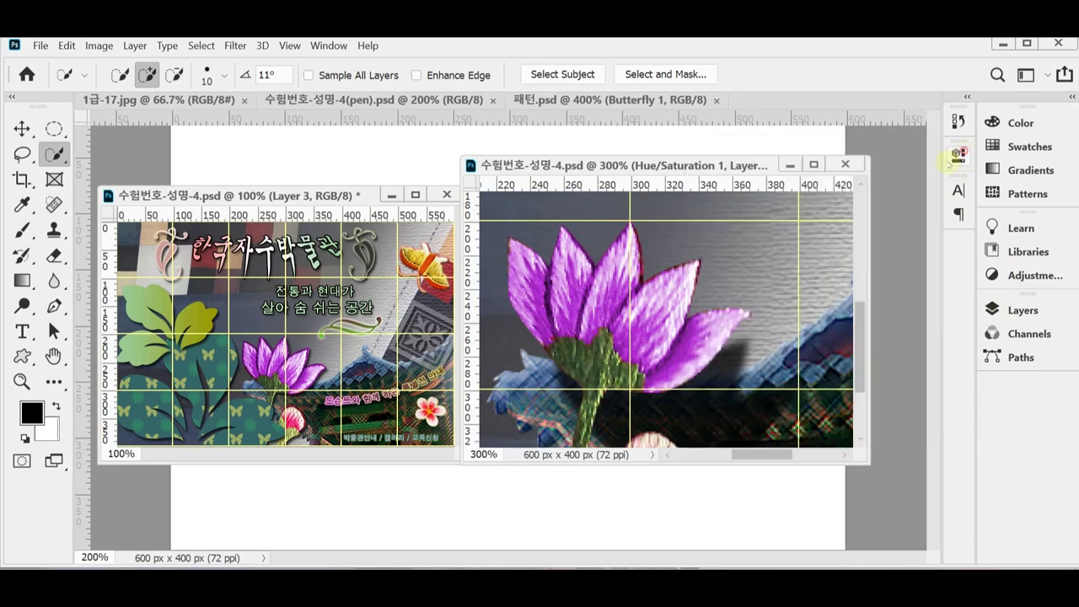
pyautogui.scroll(-3, 715, 321)
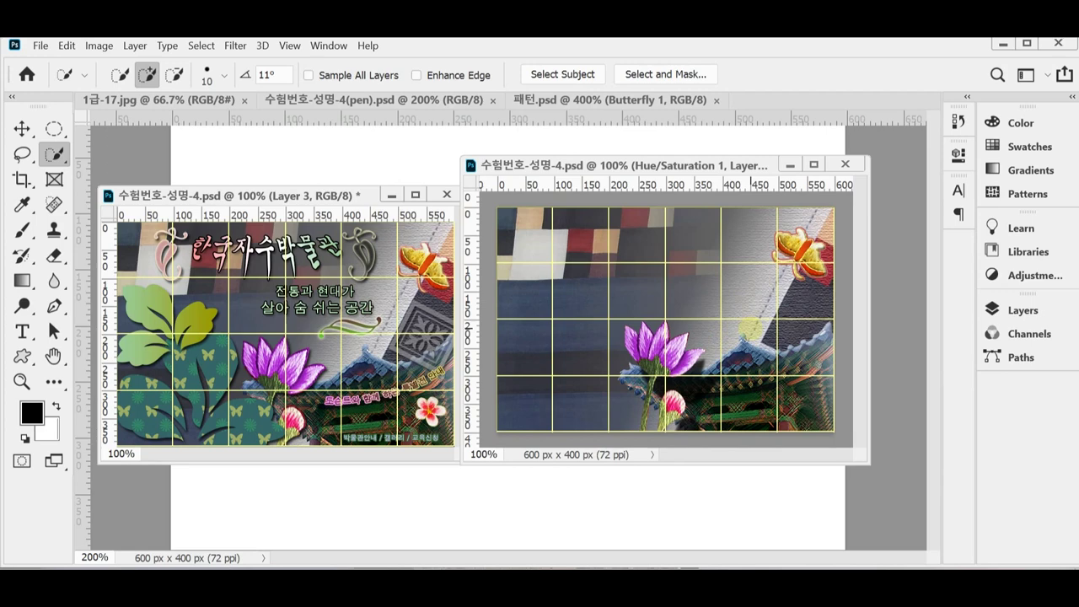
# Float 1급-17.jpg in its own window and select its whole five-petal flower with the Quick Selection tool.
pyautogui.moveTo(161, 100); pyautogui.dragTo(253, 196)
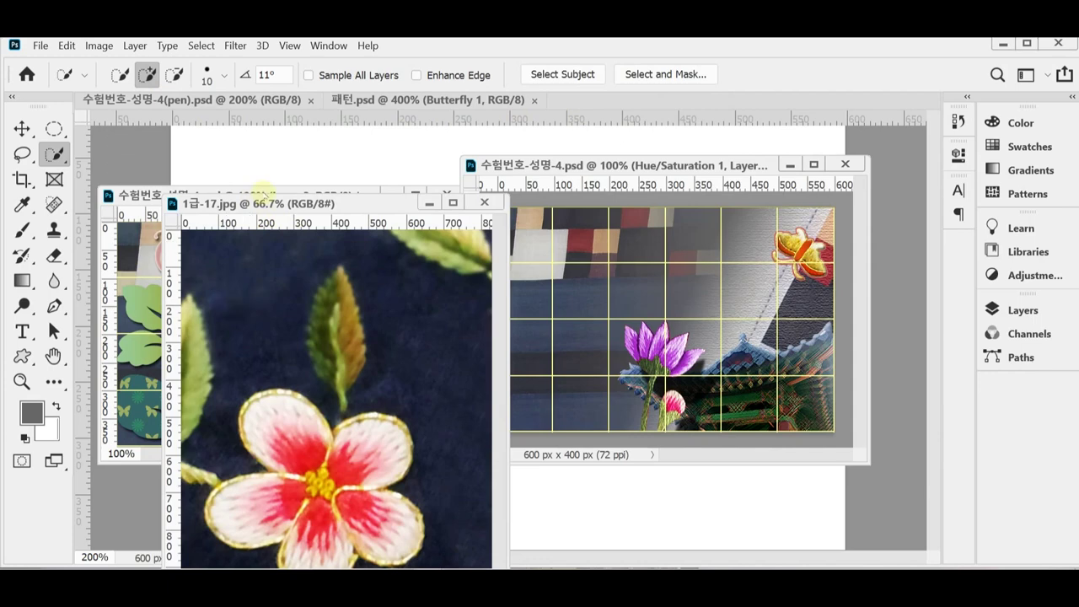
pyautogui.moveTo(268, 205); pyautogui.dragTo(264, 121)
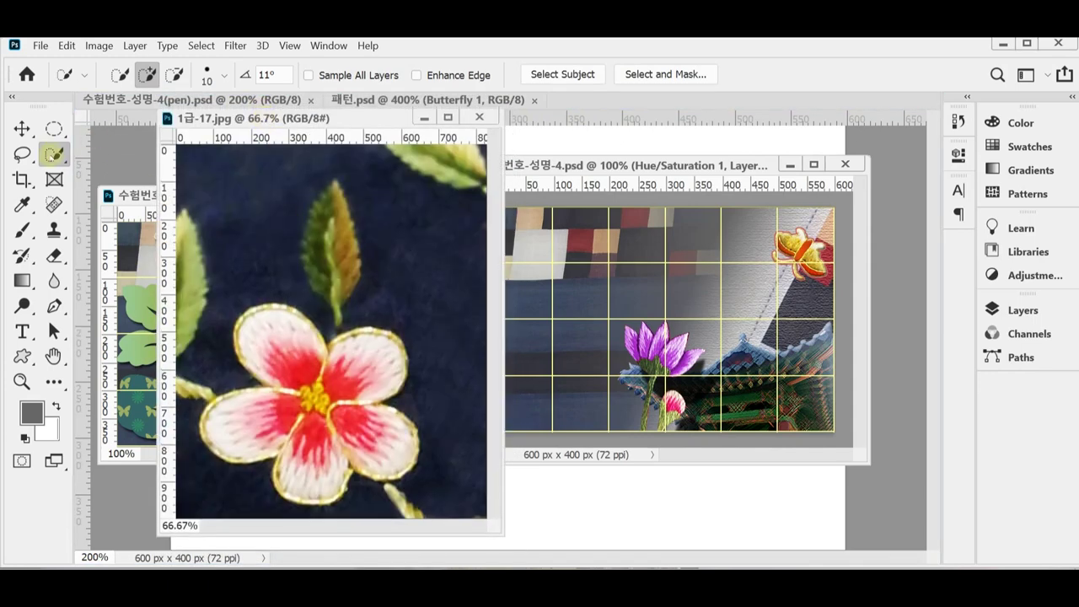
pyautogui.moveTo(276, 350)
pyautogui.mouseDown()
pyautogui.moveTo(308, 396)
pyautogui.moveTo(253, 413)
pyautogui.mouseUp()
pyautogui.moveTo(342, 422); pyautogui.dragTo(358, 426)
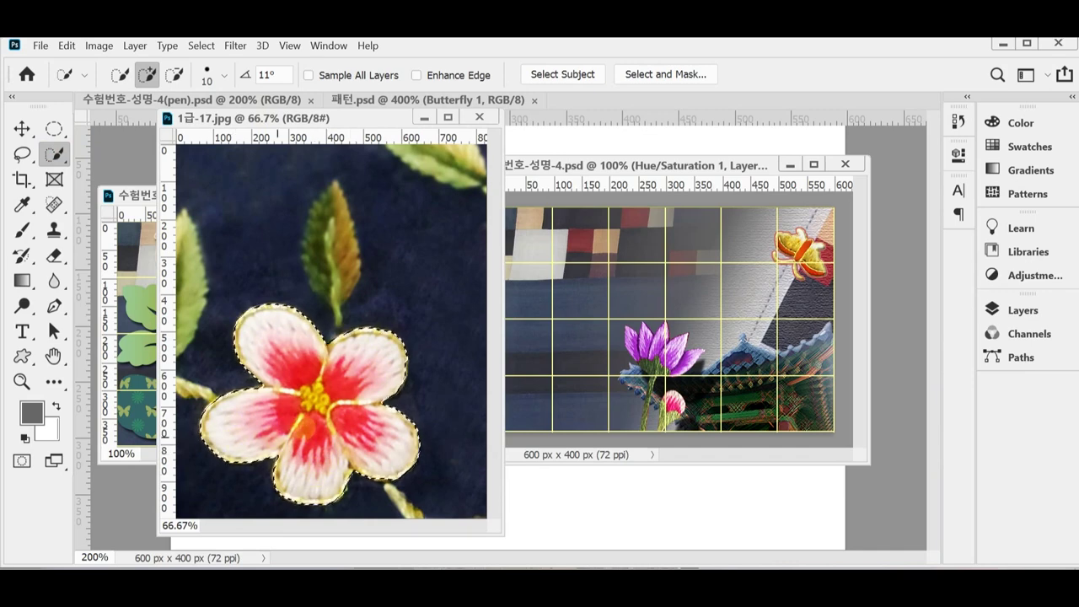
# Copy the selected five-petal flower into 수험번호-성명-4.psd and close 1급-17.jpg.
pyautogui.moveTo(313, 430); pyautogui.dragTo(656, 324)
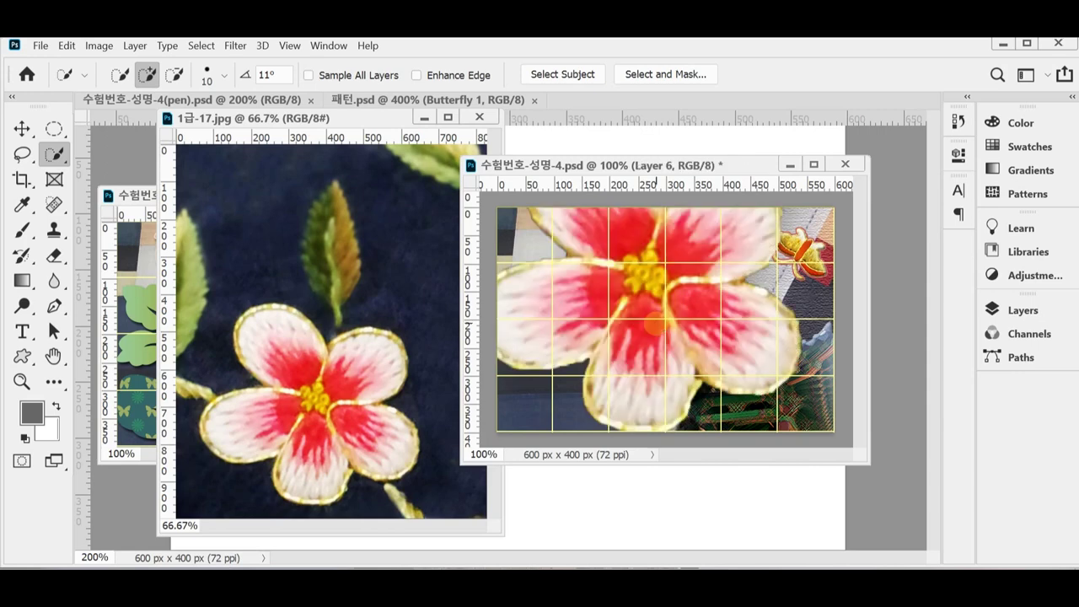
pyautogui.click(380, 257)
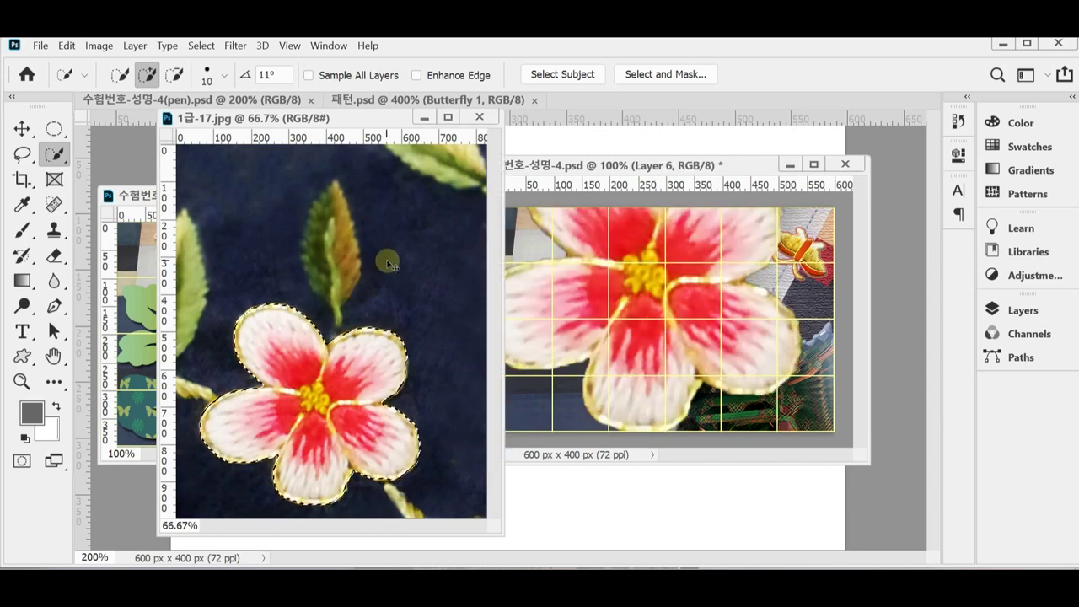
pyautogui.hotkey('ctrl', 'w')
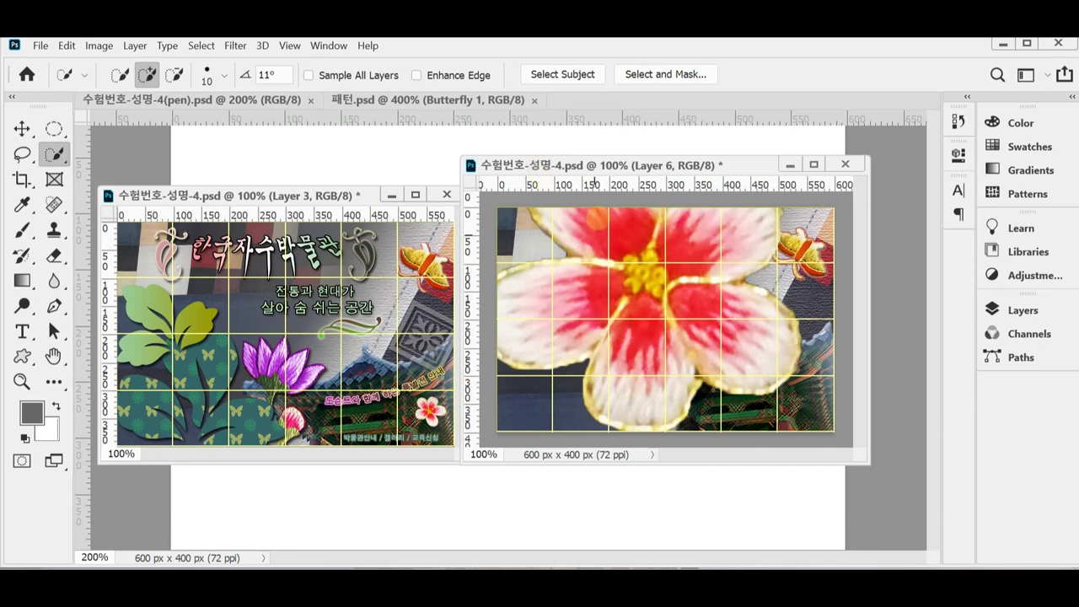
# Scale the pasted five-petal flower proportionally to 9.90% and rotate it to about -164°.
pyautogui.moveTo(568, 169); pyautogui.dragTo(561, 175)
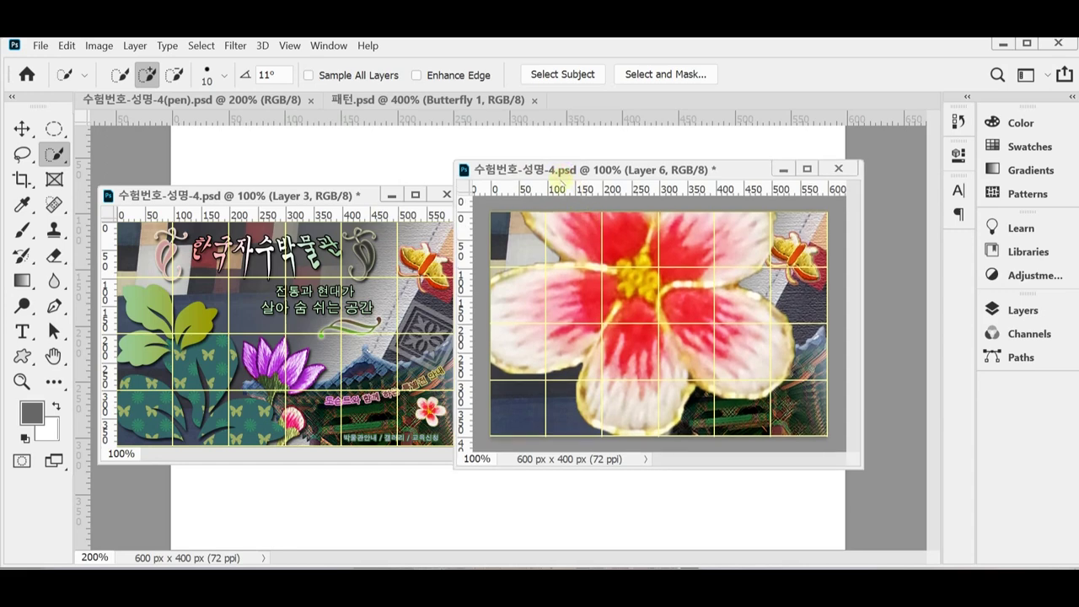
pyautogui.hotkey('ctrl', 't')
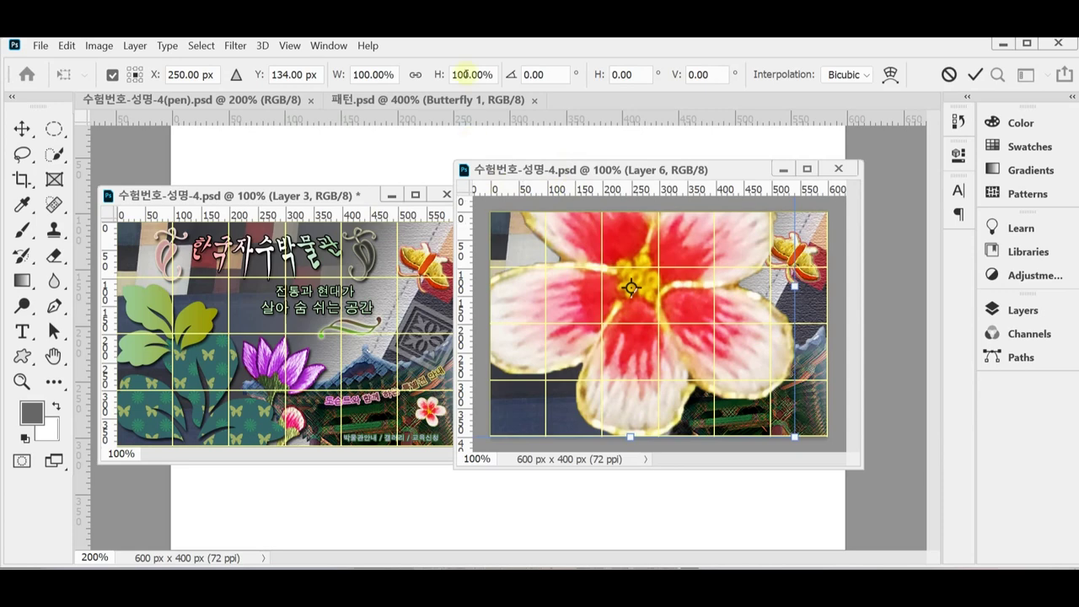
pyautogui.click(415, 75)
pyautogui.moveTo(339, 75); pyautogui.dragTo(261, 84)
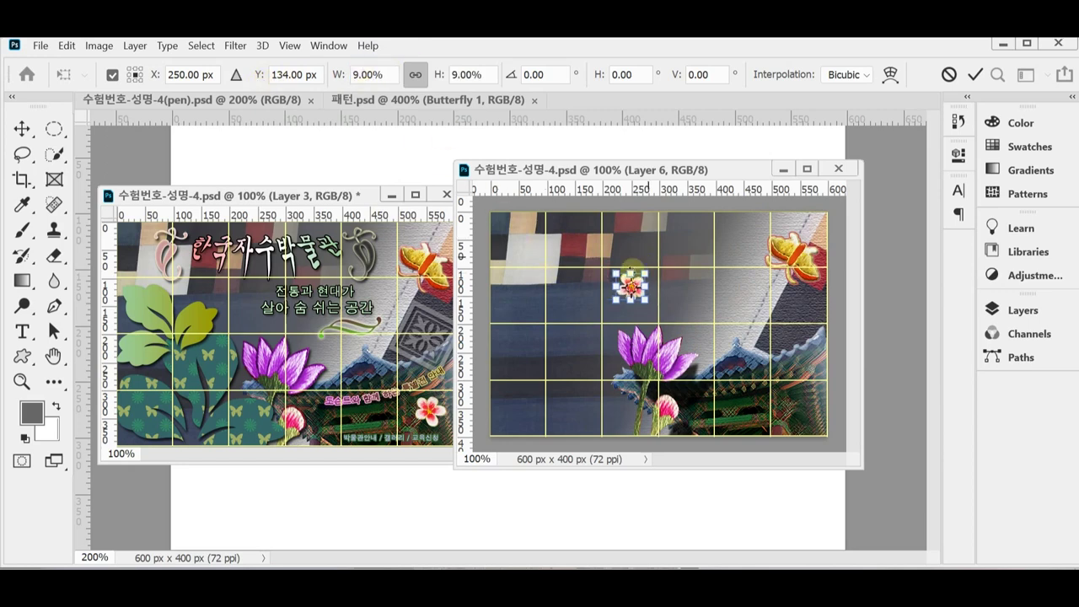
pyautogui.moveTo(614, 306); pyautogui.dragTo(613, 301)
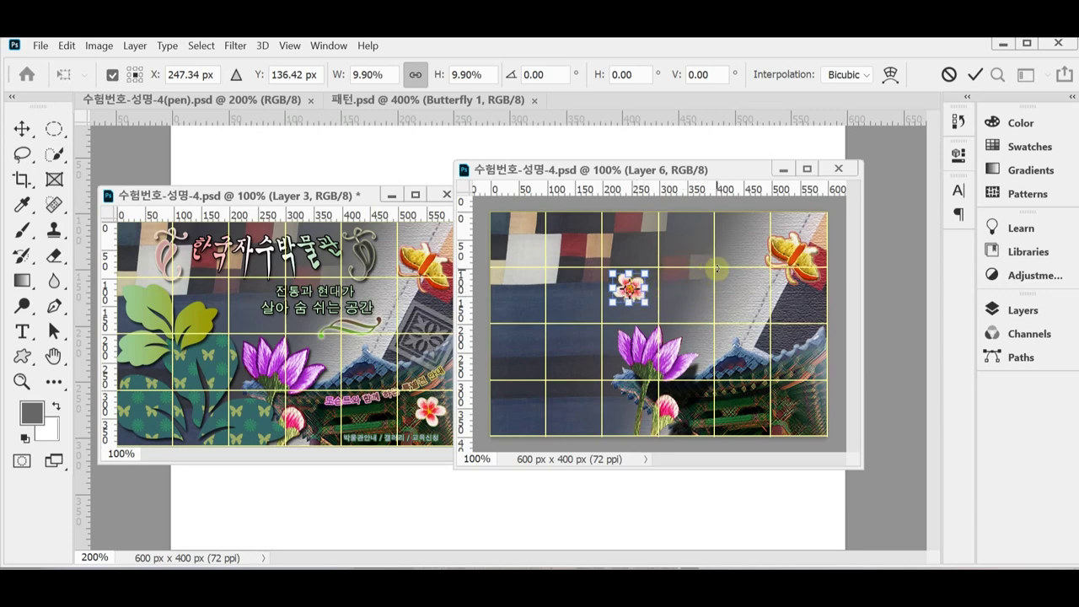
pyautogui.moveTo(723, 261); pyautogui.dragTo(586, 268)
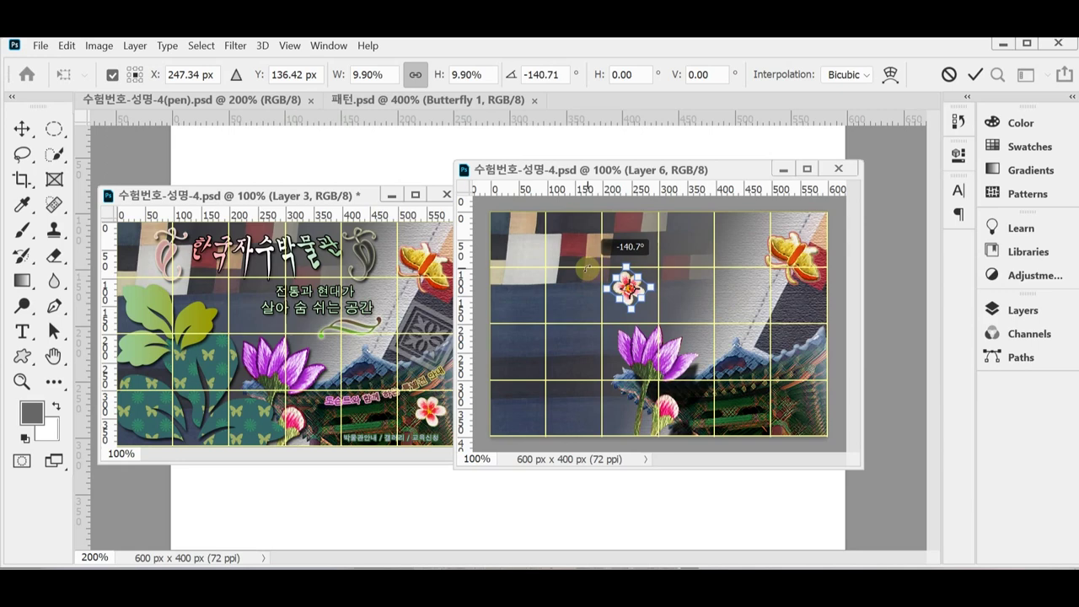
pyautogui.moveTo(586, 268); pyautogui.dragTo(584, 288)
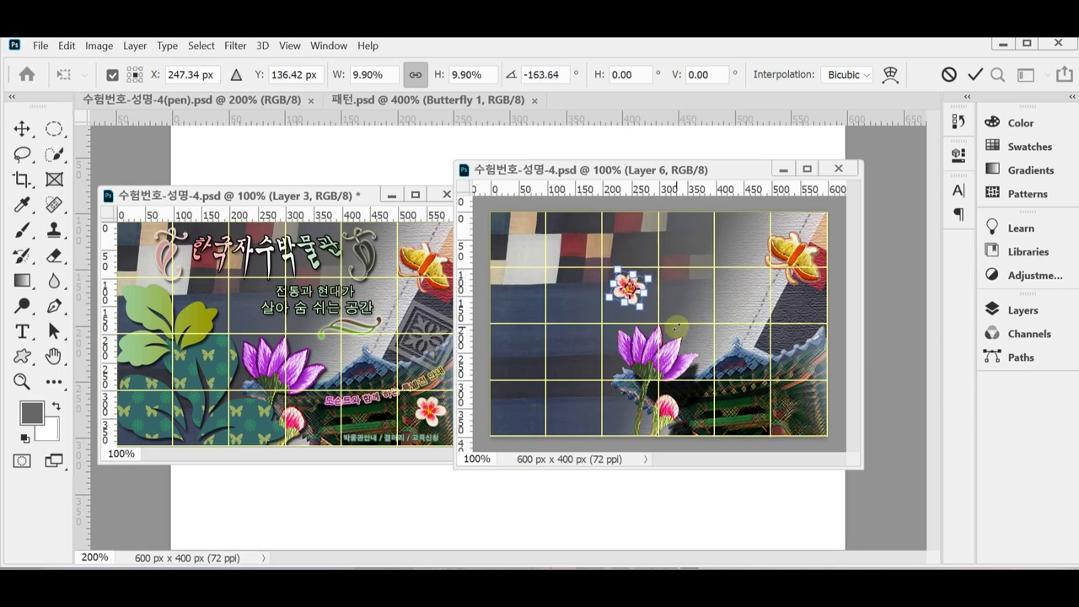
# Move the small flower onto the roof in the canvas's lower-right corner, about X 557 px and Y 336 px, apply the transform and save.
pyautogui.hotkey('shift', 'Right')
pyautogui.hotkey('shift', 'Right')
pyautogui.hotkey('shift', 'Right')
pyautogui.hotkey('shift', 'Right')
pyautogui.hotkey('shift', 'Right')
pyautogui.hotkey('shift', 'Right')
pyautogui.hotkey('shift', 'Right')
pyautogui.hotkey('shift', 'Right')
pyautogui.hotkey('shift', 'Right')
pyautogui.hotkey('shift', 'Right')
pyautogui.hotkey('shift', 'Down')
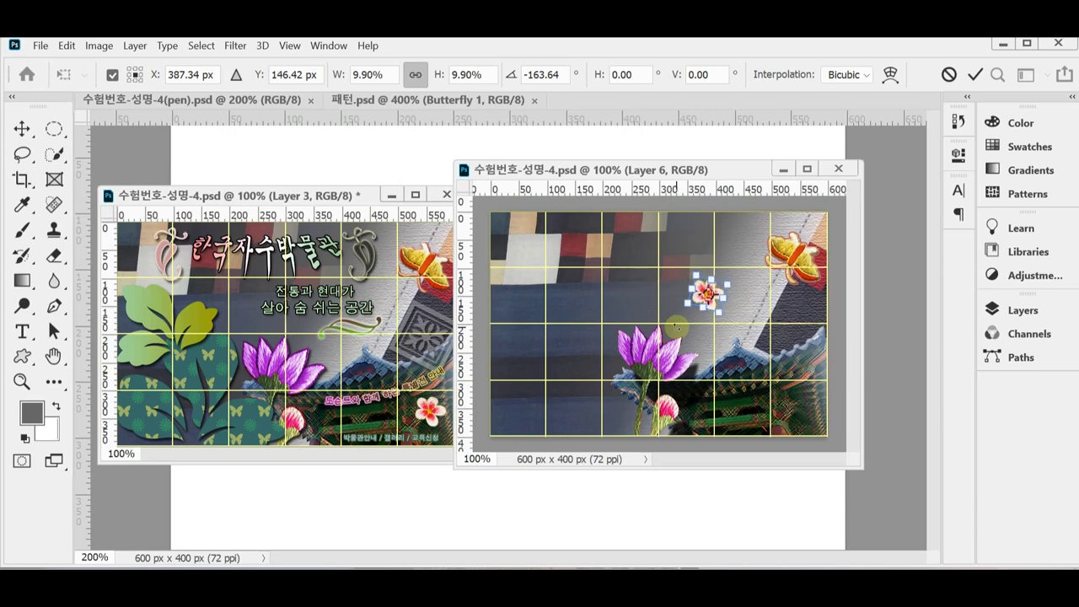
pyautogui.hotkey('shift', 'Down')
pyautogui.hotkey('shift', 'Down')
pyautogui.hotkey('shift', 'Down')
pyautogui.hotkey('shift', 'Down')
pyautogui.hotkey('shift', 'Down')
pyautogui.hotkey('shift', 'Down')
pyautogui.hotkey('shift', 'Down')
pyautogui.hotkey('shift', 'Right')
pyautogui.hotkey('shift', 'Right')
pyautogui.hotkey('shift', 'Right')
pyautogui.hotkey('shift', 'Right')
pyautogui.hotkey('shift', 'Right')
pyautogui.hotkey('shift', 'Right')
pyautogui.hotkey('shift', 'Right')
pyautogui.hotkey('shift', 'Right')
pyautogui.hotkey('shift', 'Right')
pyautogui.hotkey('shift', 'Right')
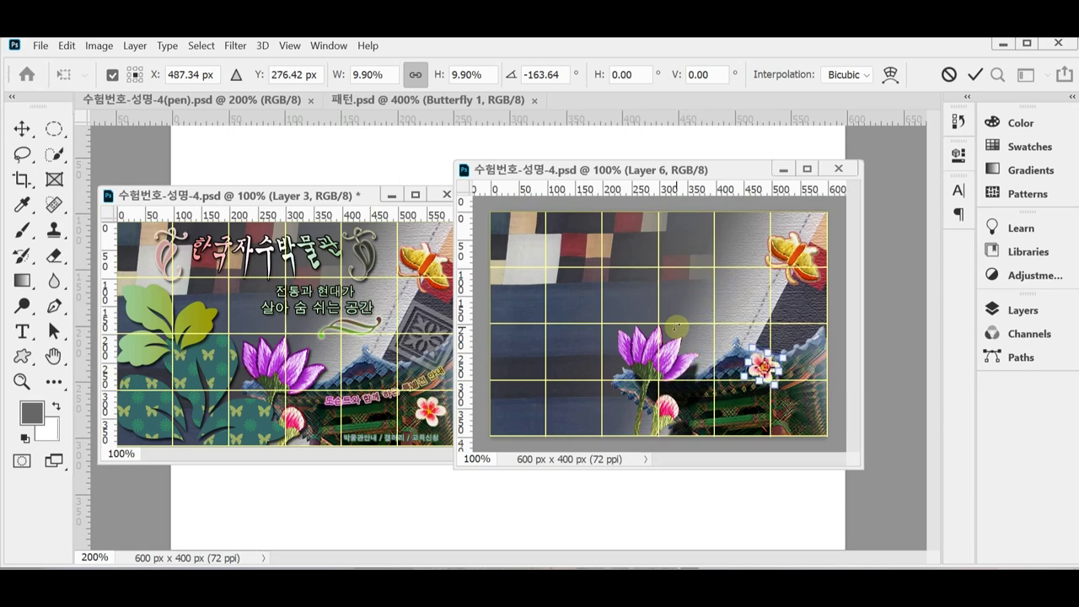
pyautogui.hotkey('shift', 'Down')
pyautogui.hotkey('shift', 'Down')
pyautogui.hotkey('shift', 'Down')
pyautogui.hotkey('shift', 'Down')
pyautogui.hotkey('shift', 'Down')
pyautogui.hotkey('shift', 'Right')
pyautogui.hotkey('shift', 'Right')
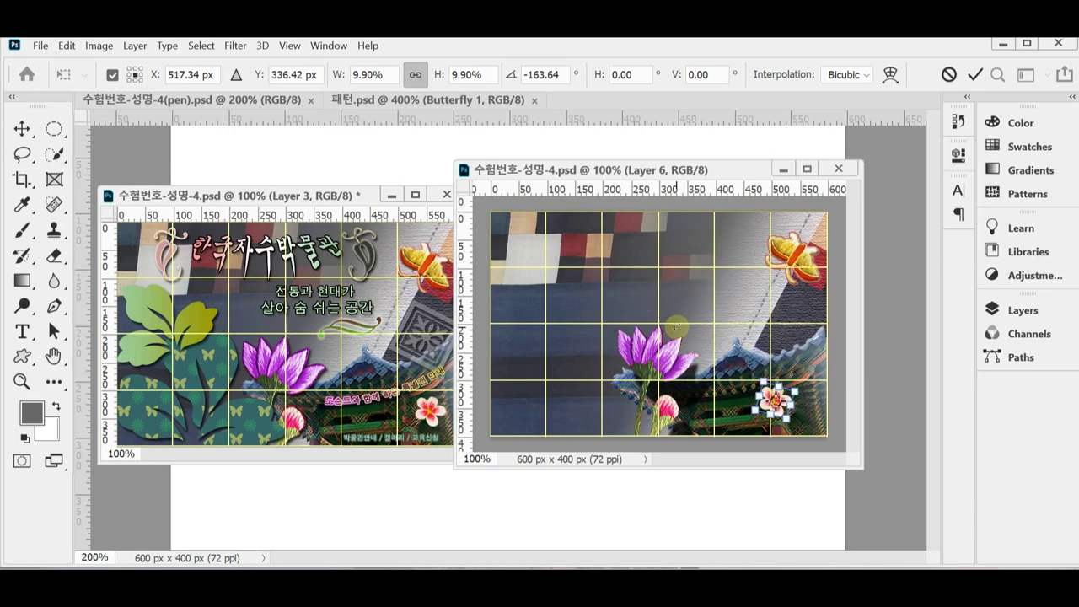
pyautogui.hotkey('shift', 'Down')
pyautogui.hotkey('shift', 'Right')
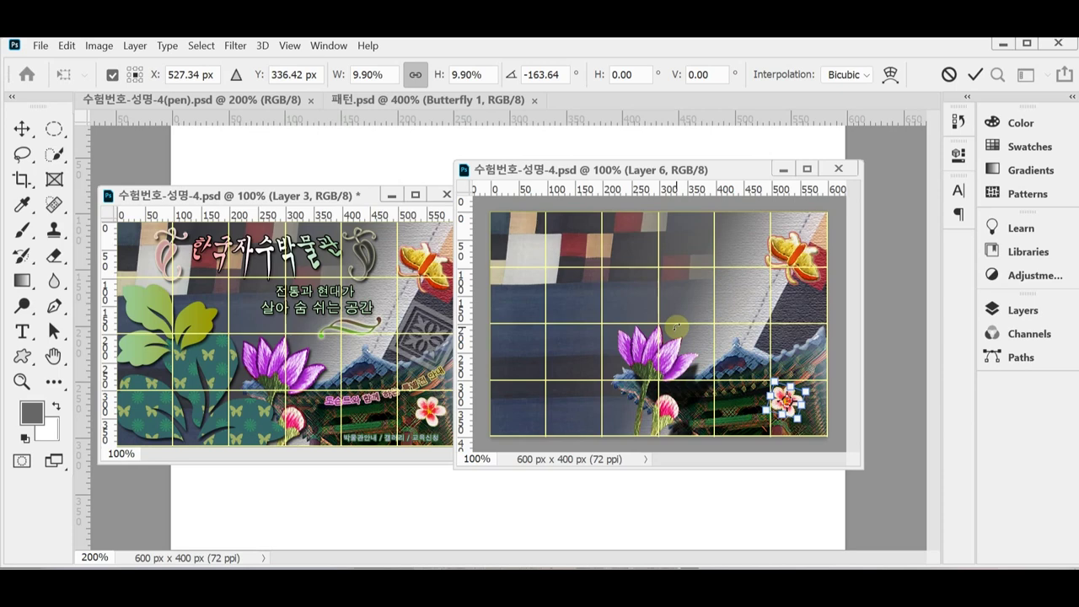
pyautogui.hotkey('shift', 'Right')
pyautogui.hotkey('shift', 'Right')
pyautogui.hotkey('shift', 'Right')
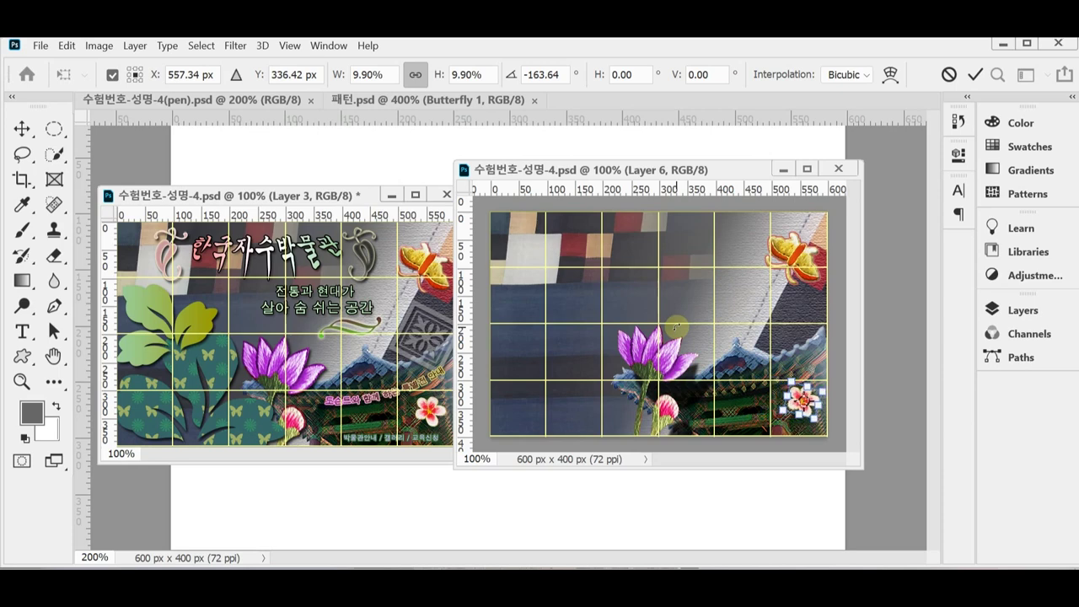
pyautogui.press('Return')
pyautogui.press('w')
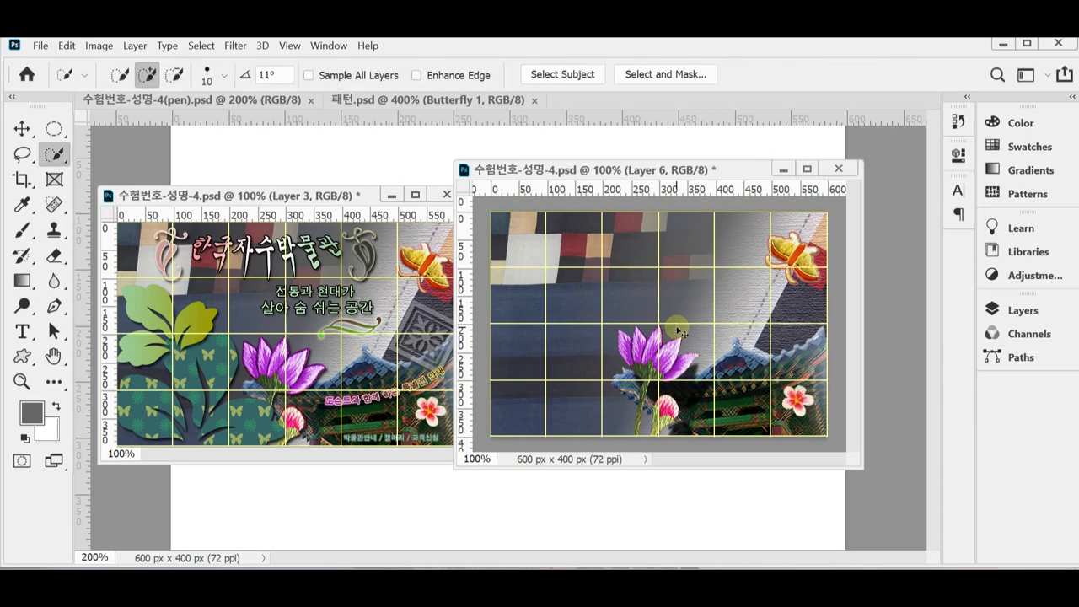
pyautogui.hotkey('ctrl', 's')
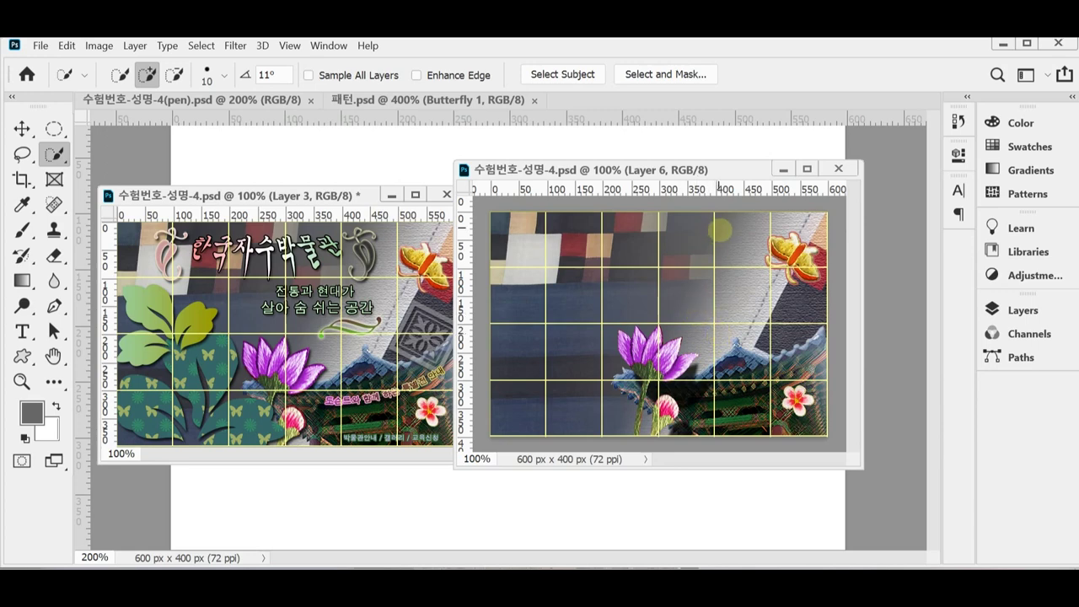
# Align the two document windows side by side and set the Custom Shape tool to the last square tile ornament in the Ornaments set's first row.
pyautogui.click(21, 128)
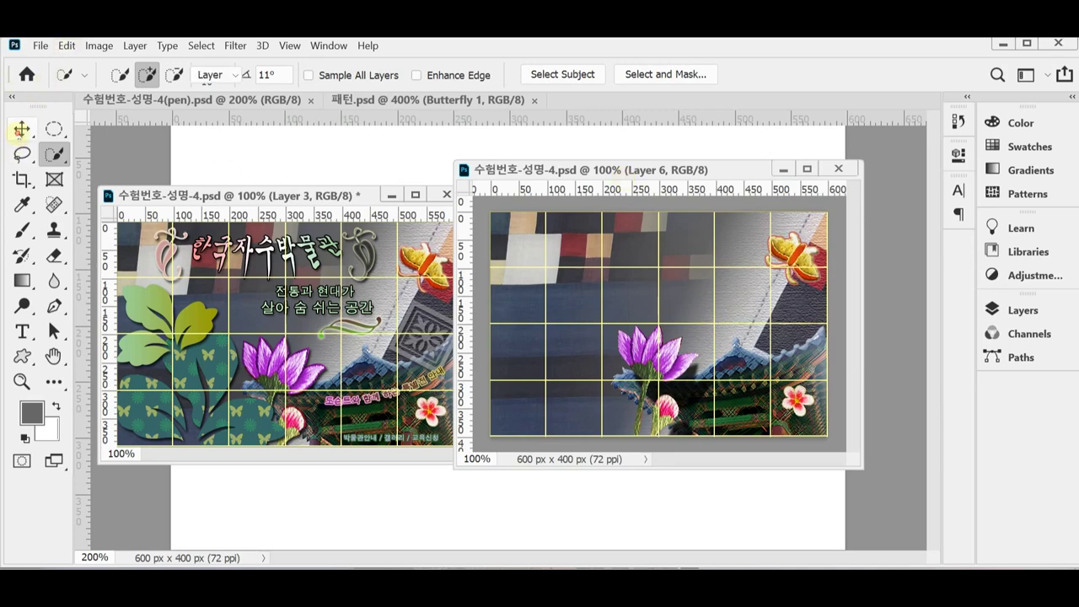
pyautogui.click(22, 356)
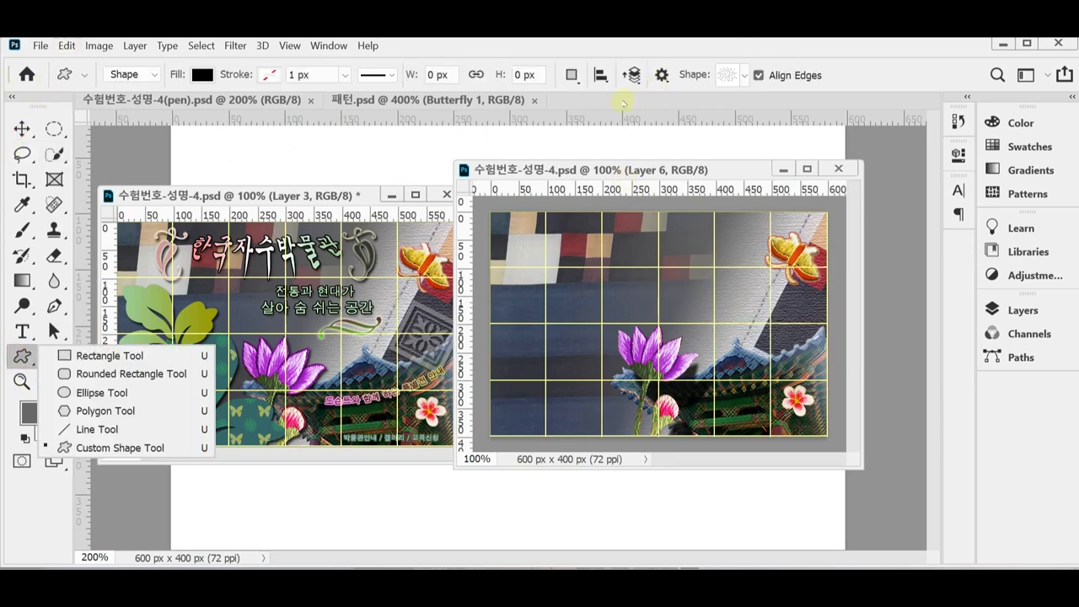
pyautogui.click(144, 447)
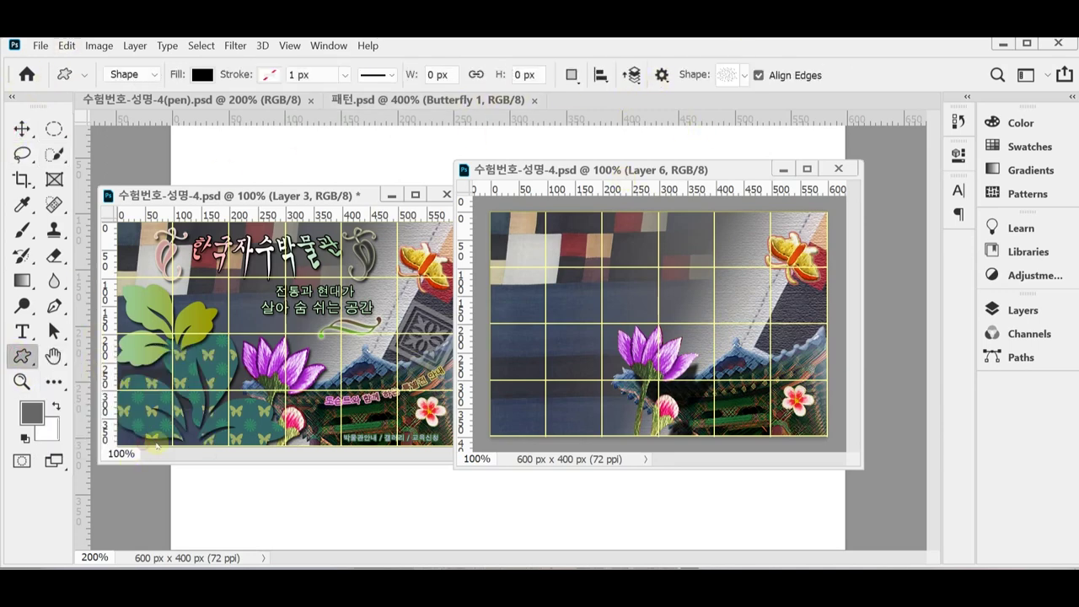
pyautogui.moveTo(297, 199); pyautogui.dragTo(289, 147)
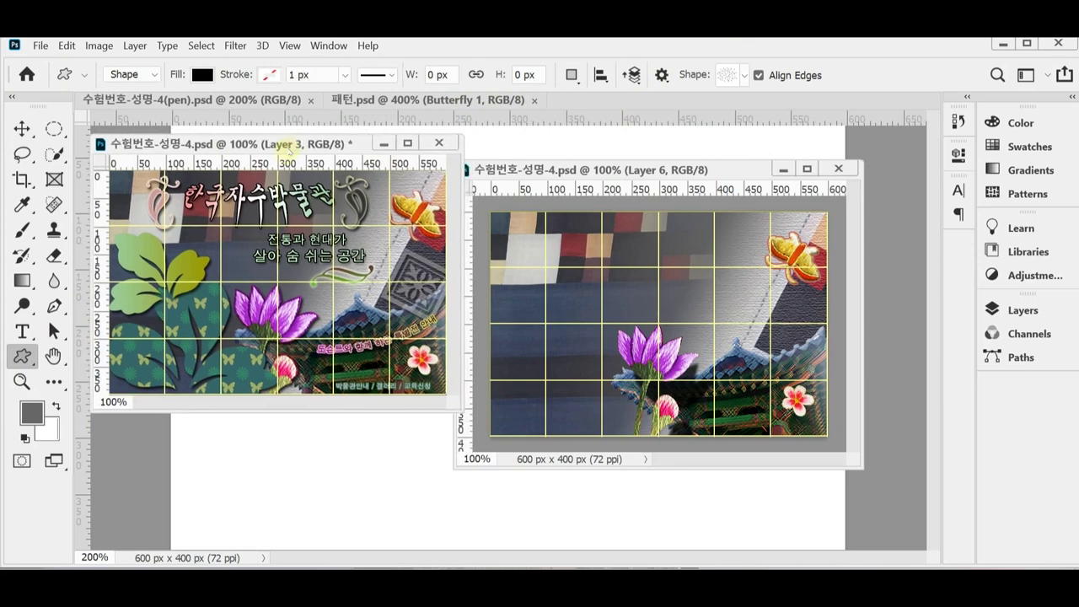
pyautogui.moveTo(555, 170); pyautogui.dragTo(557, 144)
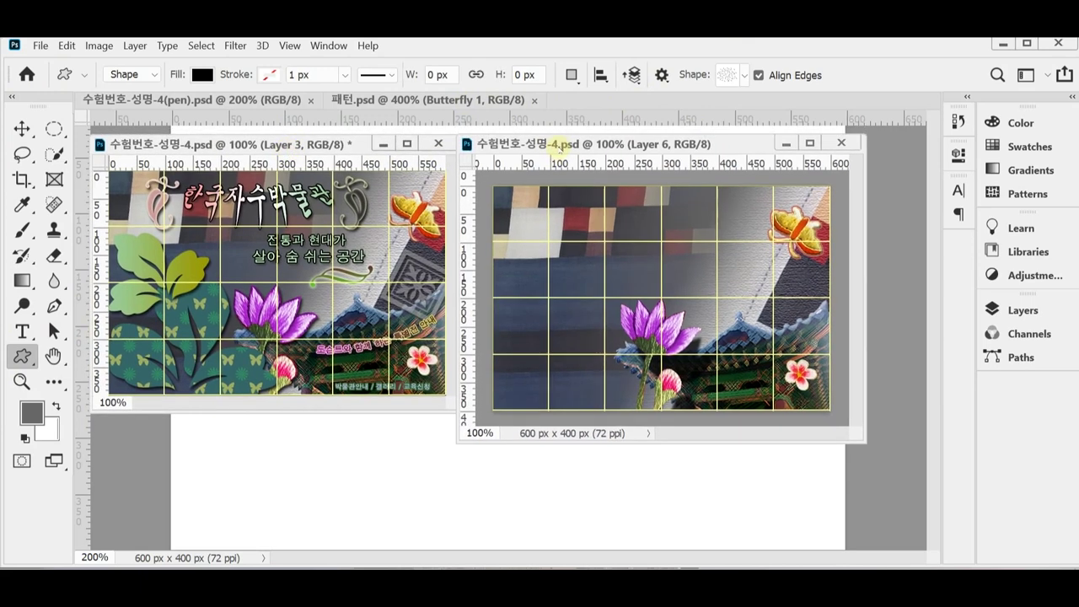
pyautogui.click(743, 77)
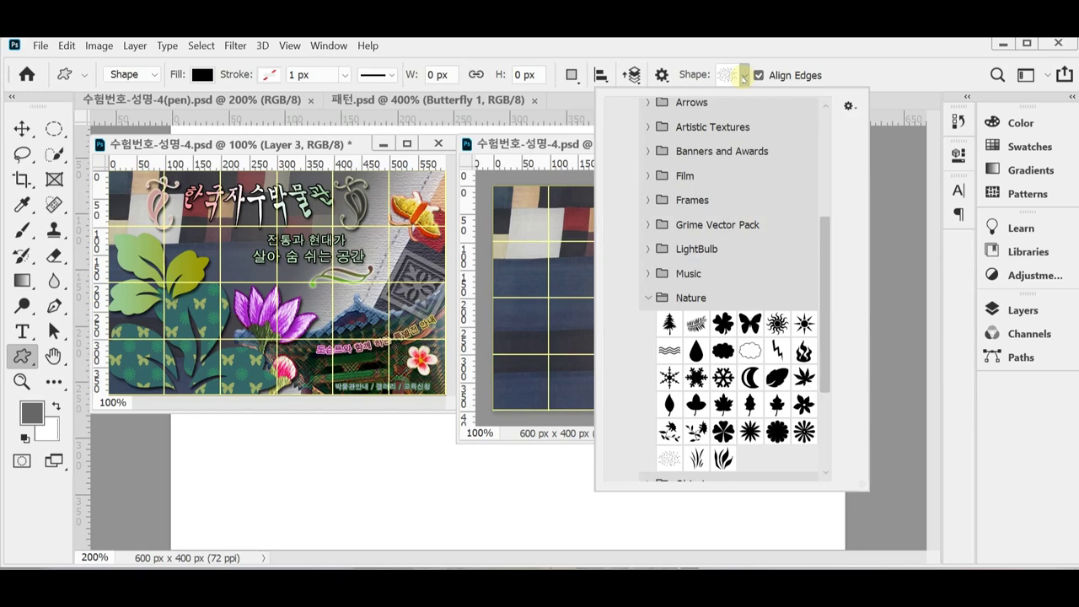
pyautogui.click(649, 298)
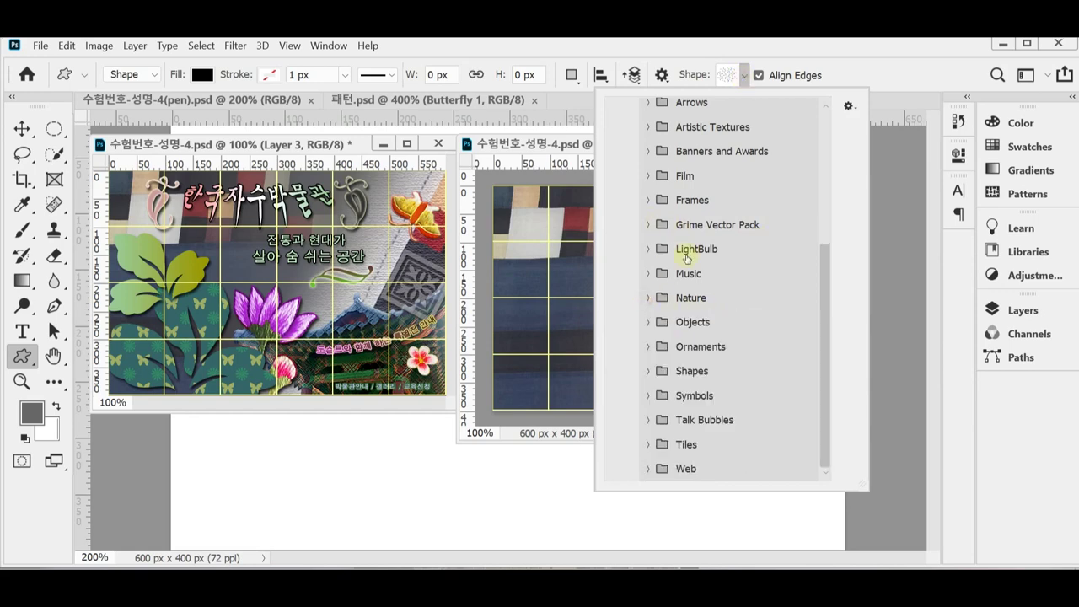
pyautogui.click(649, 347)
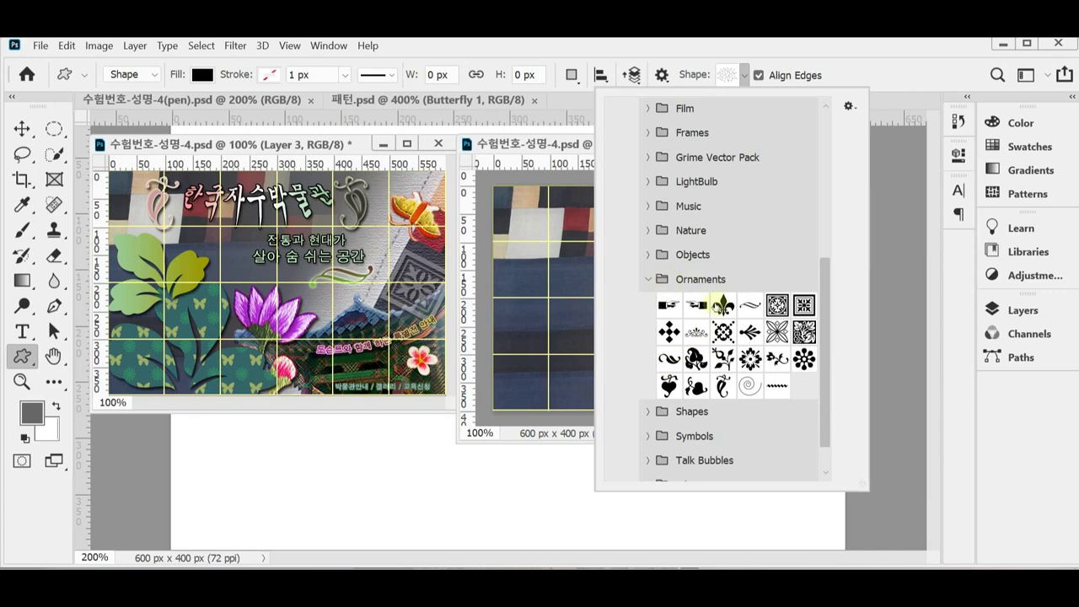
pyautogui.click(804, 308)
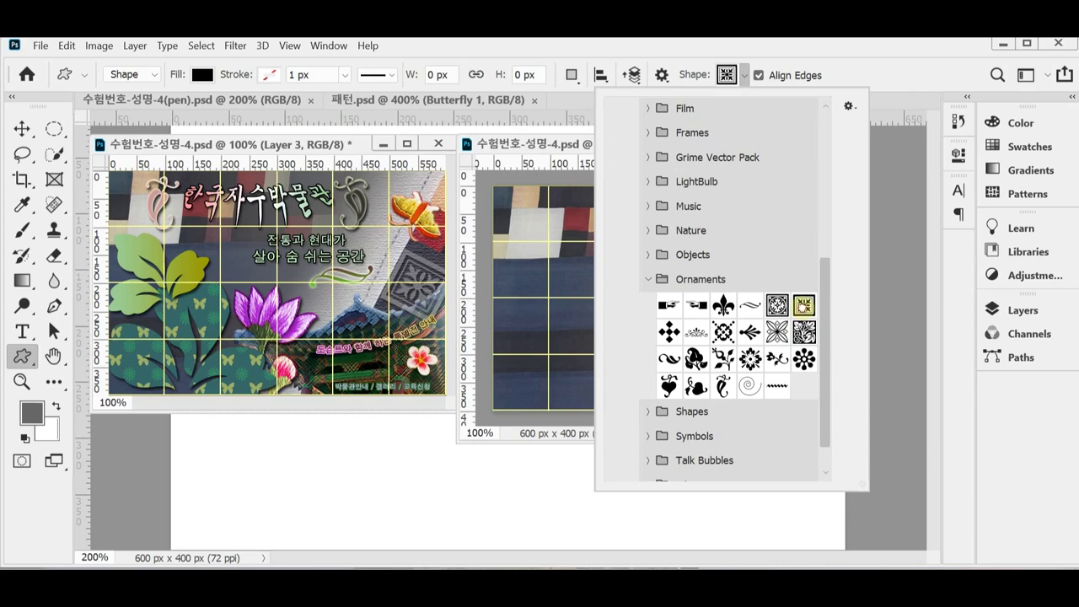
pyautogui.click(692, 76)
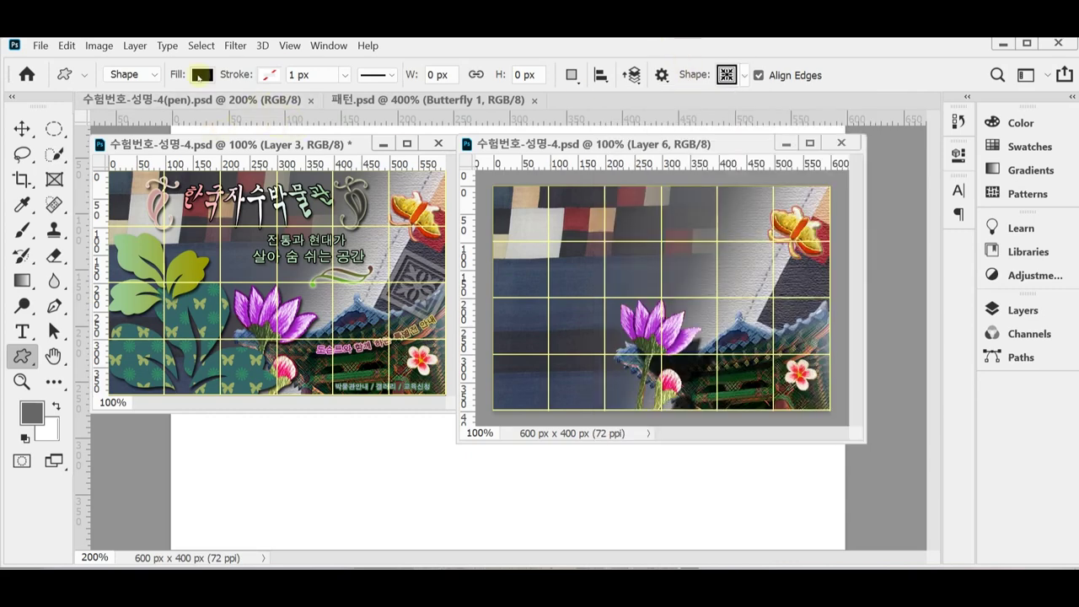
# Set the custom shape's fill color to #999.
pyautogui.click(202, 77)
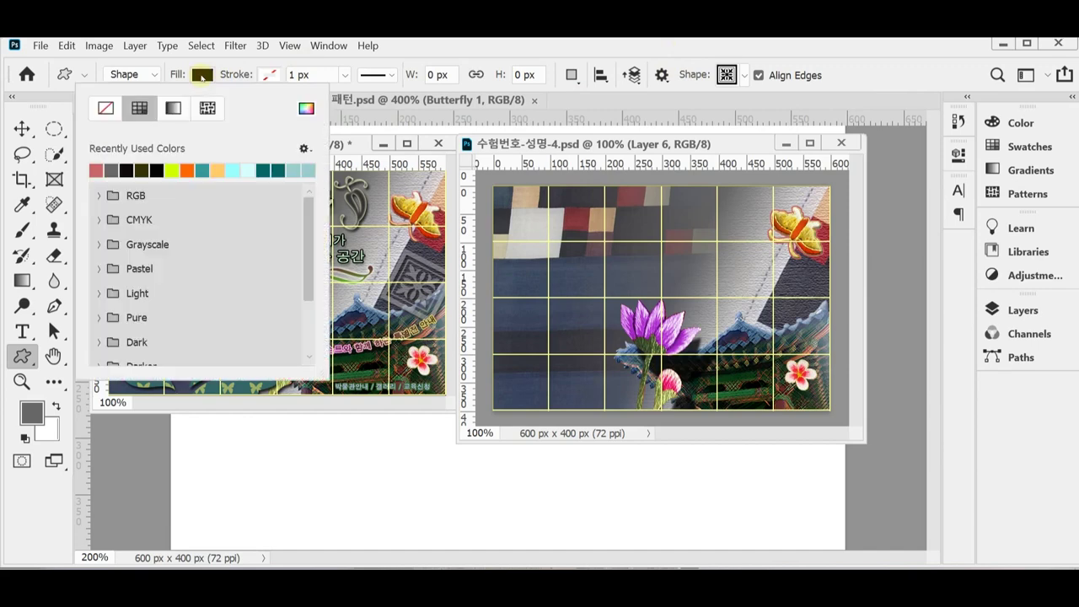
pyautogui.click(306, 111)
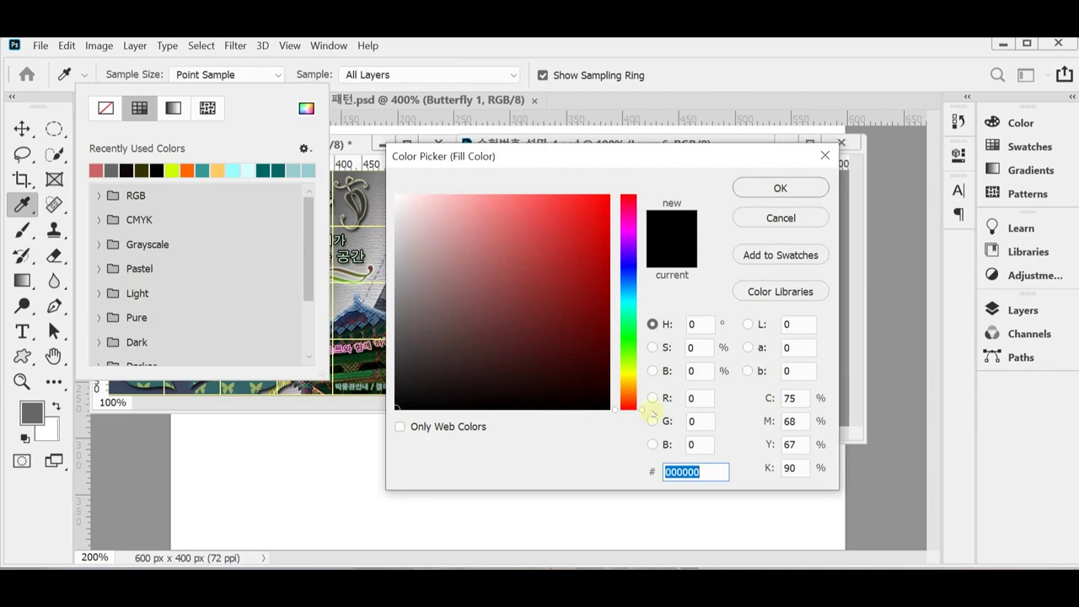
pyautogui.write('999')
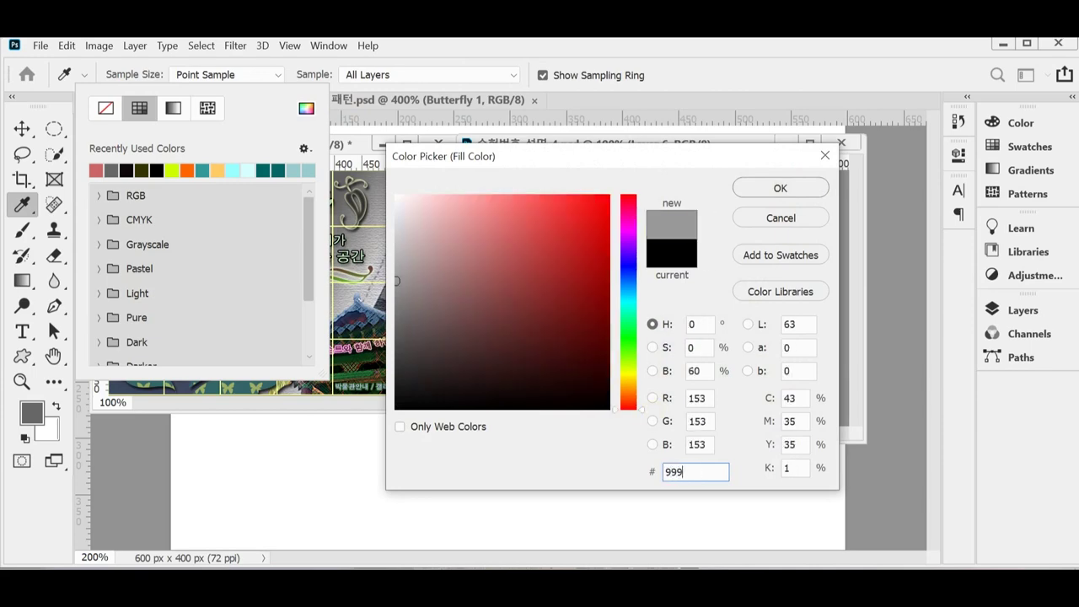
pyautogui.press('Return')
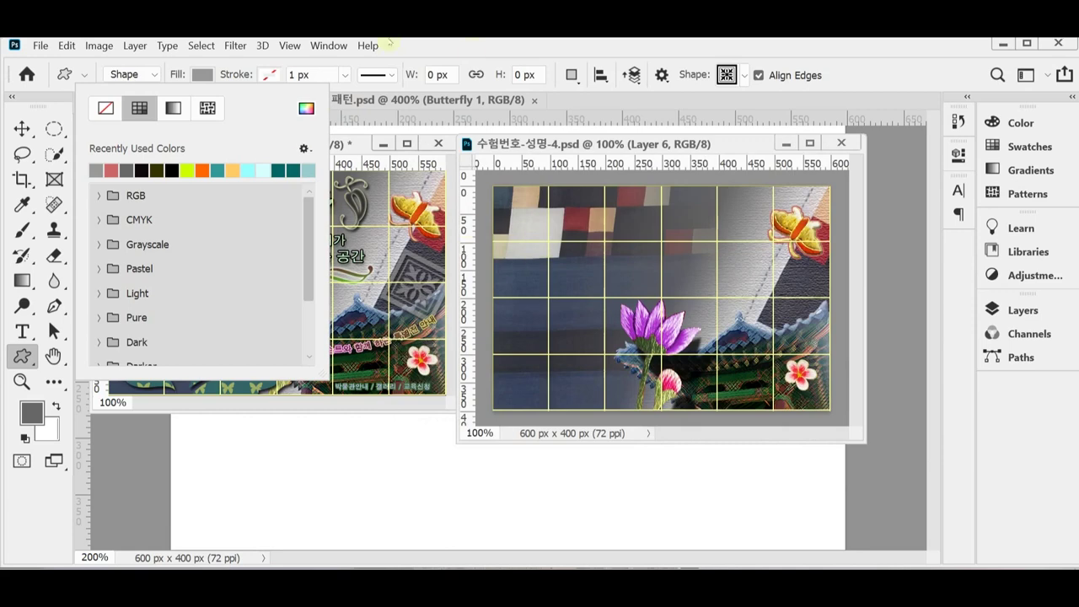
# Draw the framed square ornament shape about 139 by 134 px just below and beside the butterfly, and save the document.
pyautogui.click(536, 43)
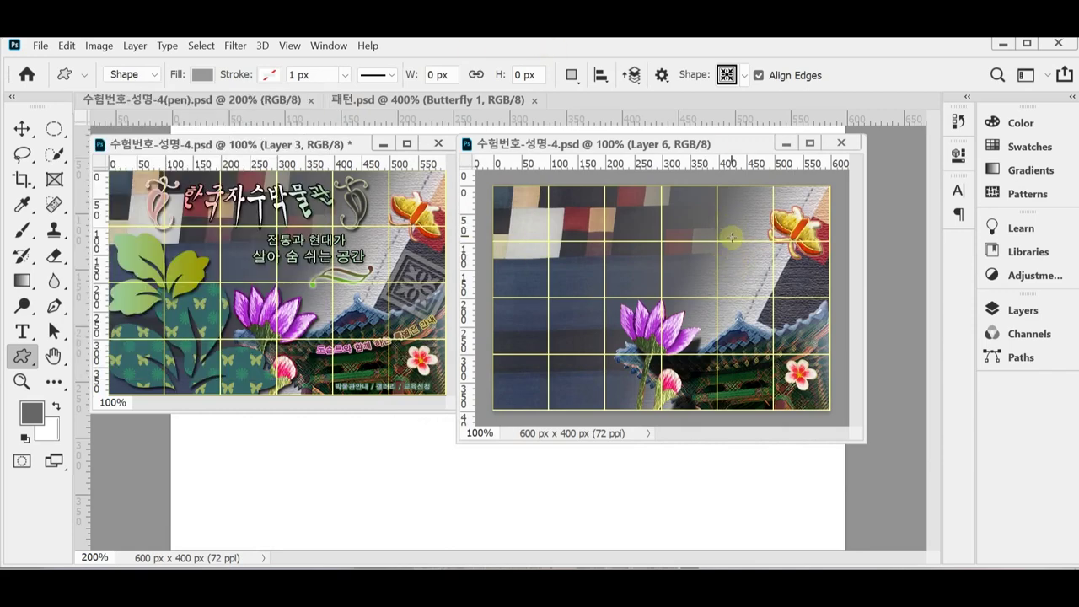
pyautogui.moveTo(741, 219); pyautogui.dragTo(823, 319)
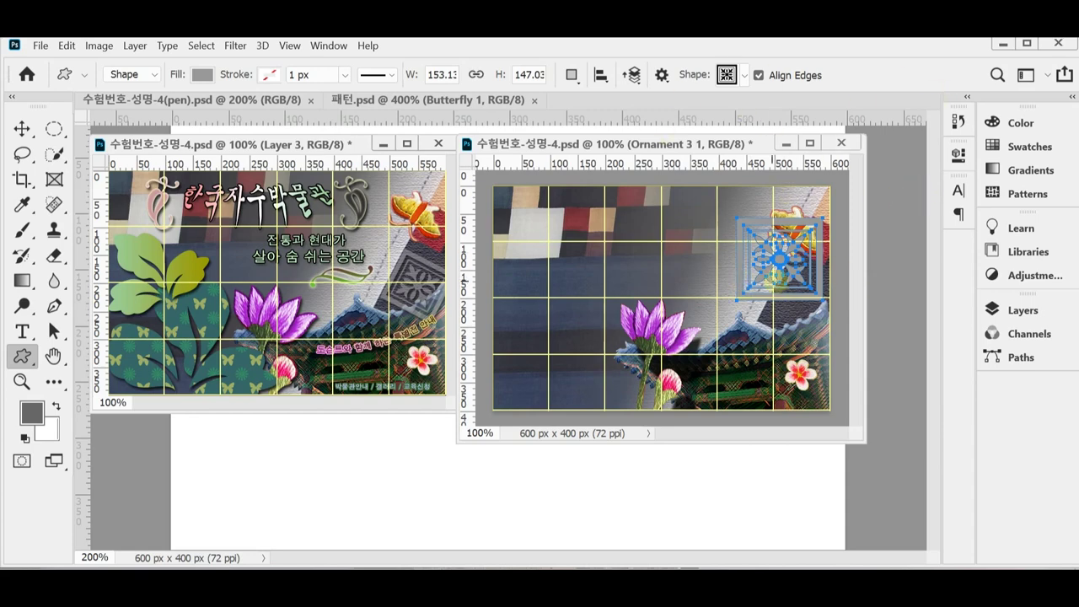
pyautogui.press('Delete')
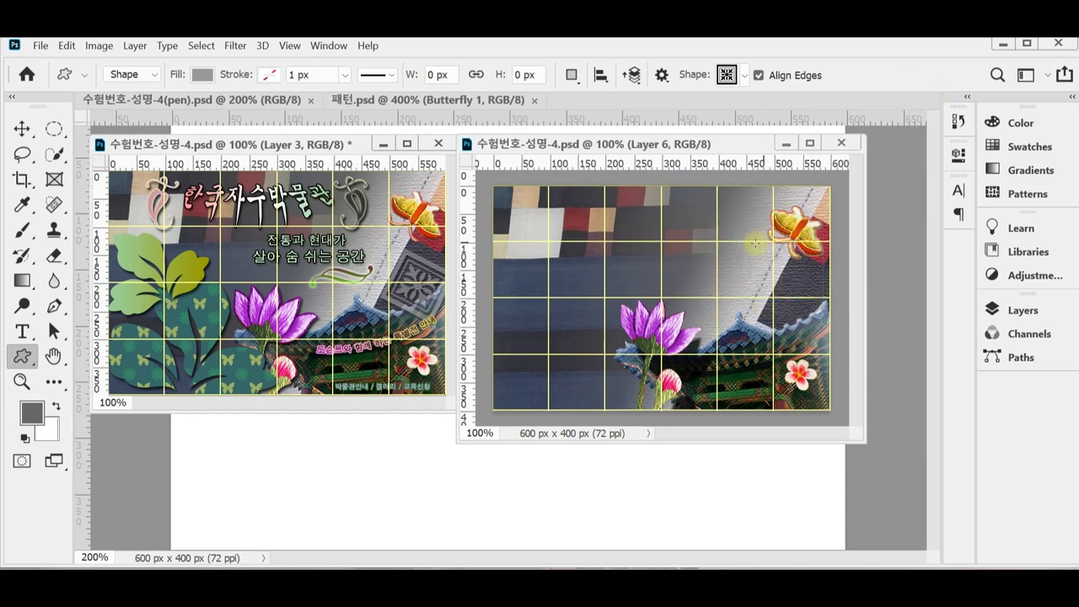
pyautogui.moveTo(739, 222); pyautogui.dragTo(816, 300)
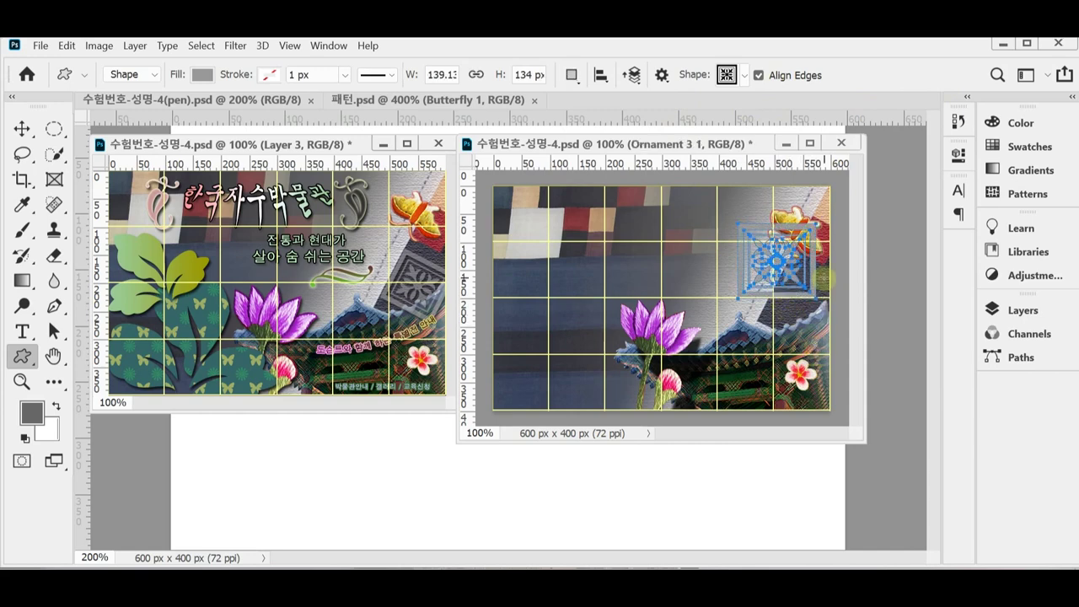
pyautogui.hotkey('ctrl', 's')
# Add a Drop Shadow with default settings to the square ornament layer and set the layer opacity to 60%.
pyautogui.click(1010, 310)
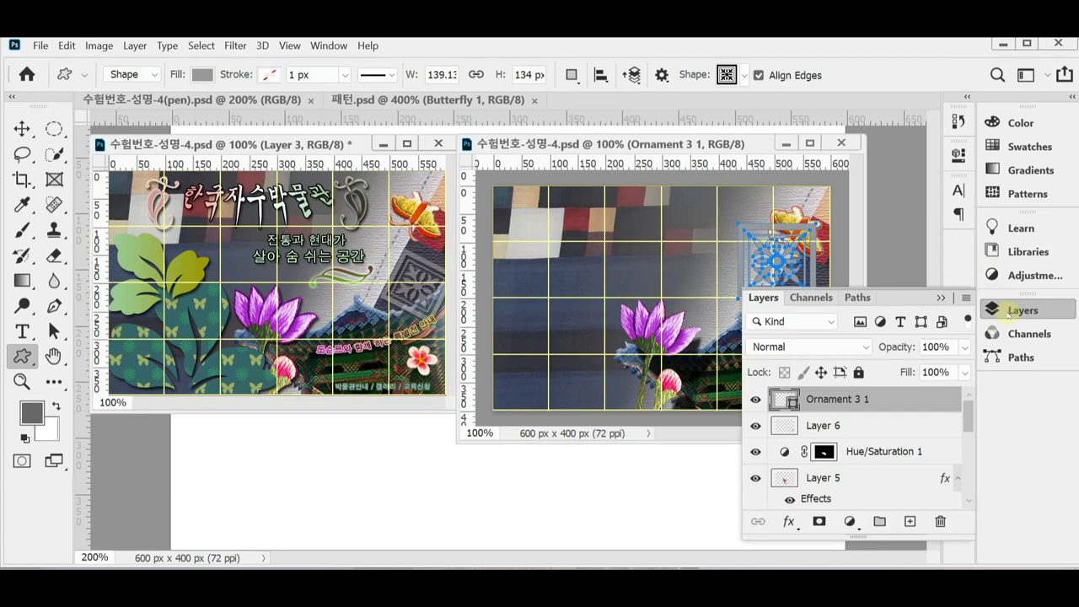
pyautogui.click(787, 521)
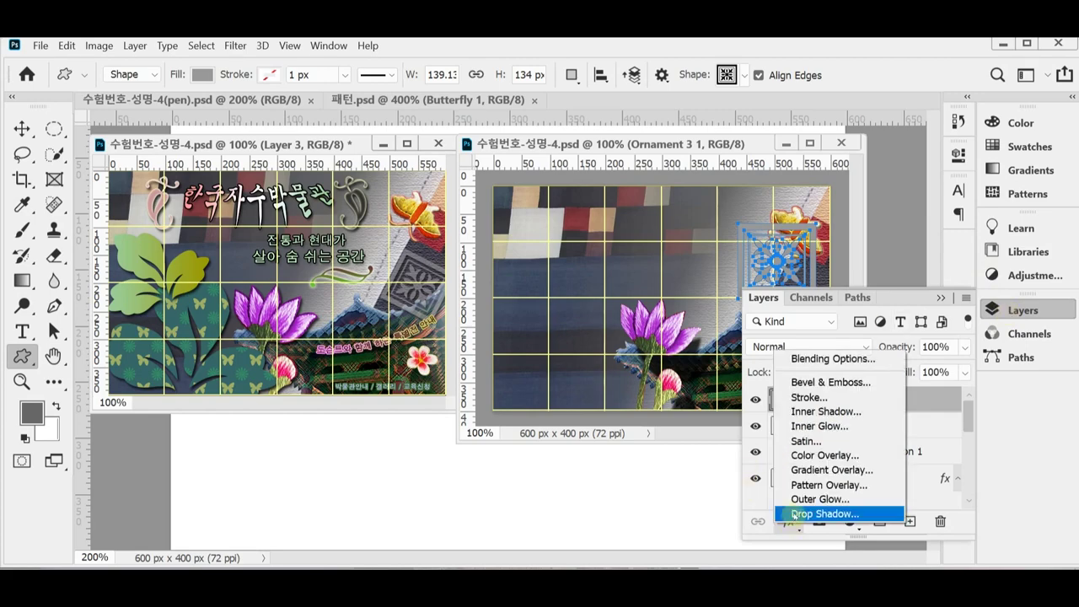
pyautogui.click(792, 515)
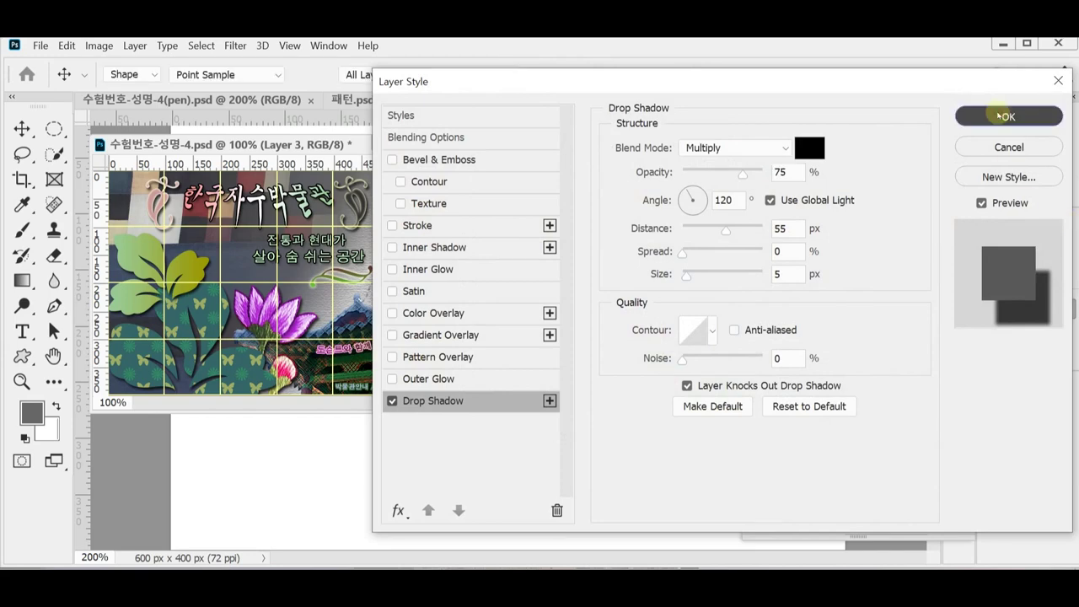
pyautogui.click(1003, 116)
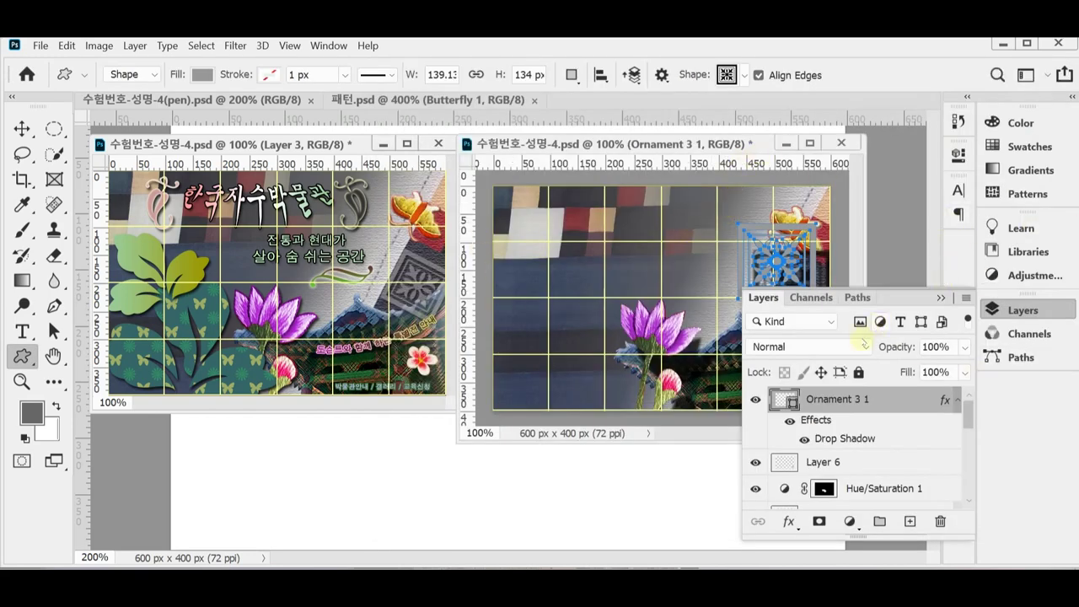
pyautogui.click(891, 349)
pyautogui.write('60')
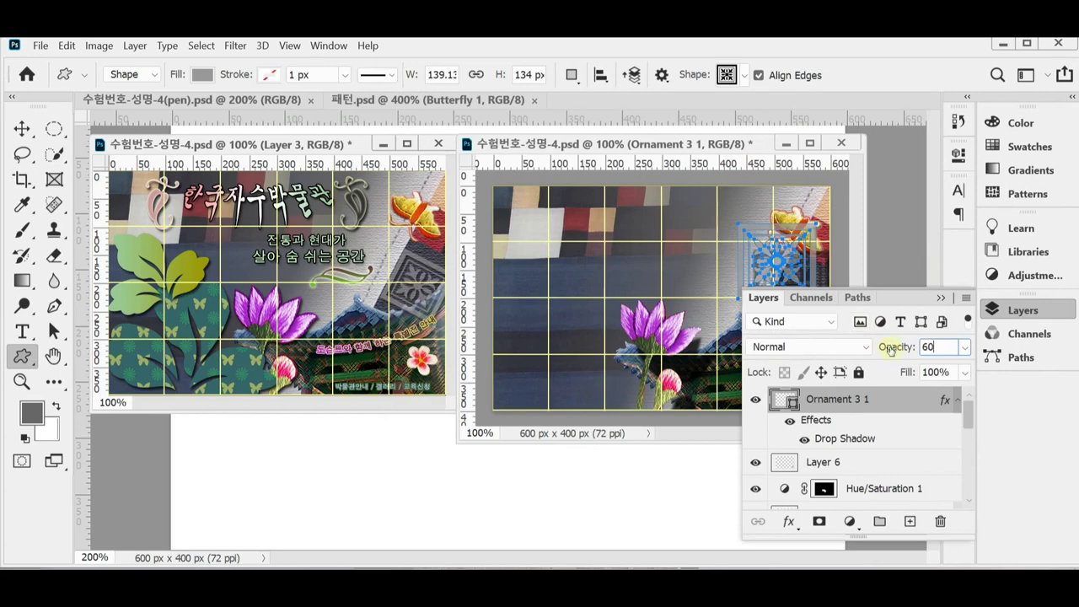
pyautogui.press('Return')
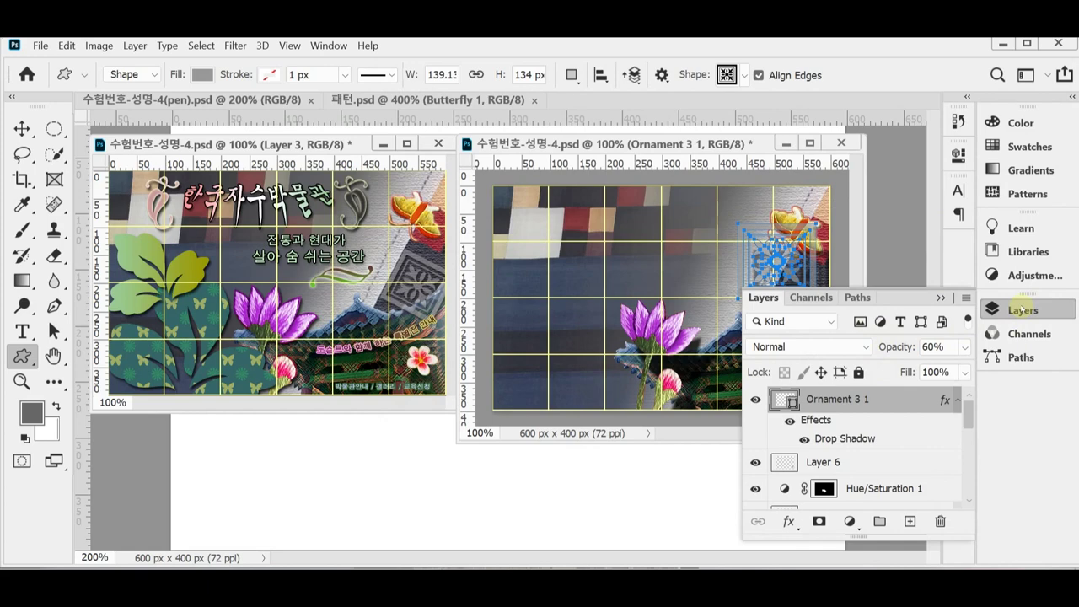
pyautogui.click(1022, 309)
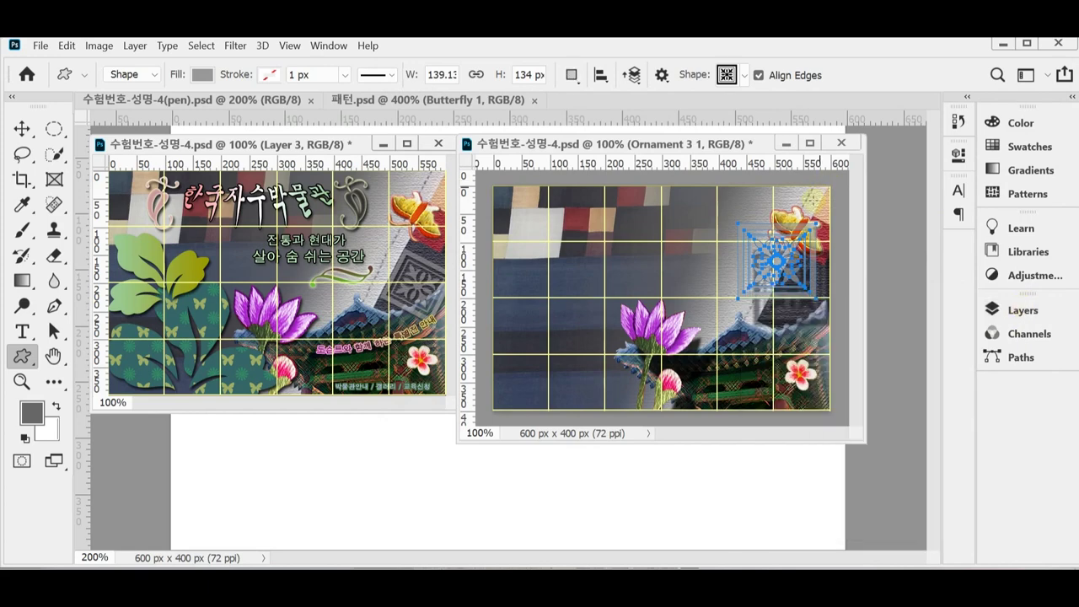
# Scale the square ornament to about 76%, rotate it 28°, and place it below the butterfly above the roof edge.
pyautogui.hotkey('ctrl', 't')
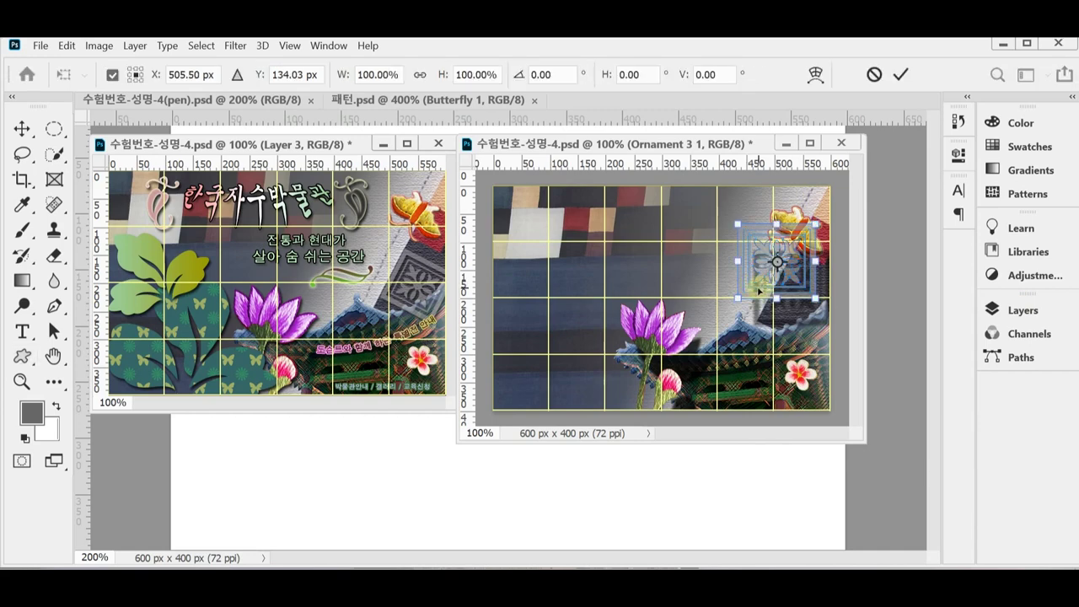
pyautogui.moveTo(727, 323); pyautogui.dragTo(697, 286)
pyautogui.moveTo(764, 253); pyautogui.dragTo(812, 336)
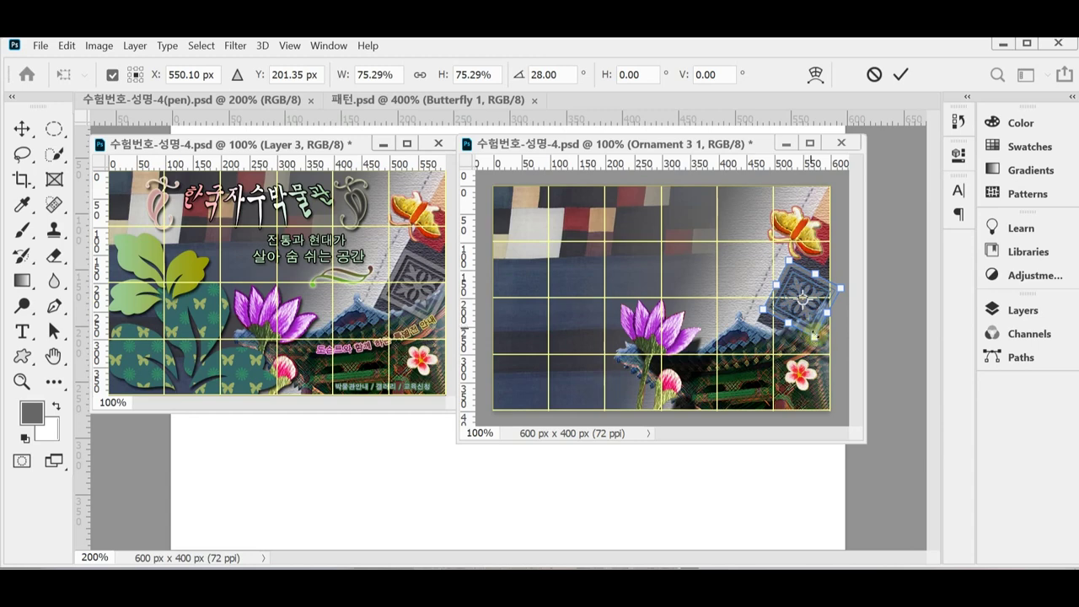
pyautogui.moveTo(814, 338)
pyautogui.mouseDown()
pyautogui.moveTo(810, 319)
pyautogui.moveTo(815, 342)
pyautogui.mouseUp()
pyautogui.click(812, 319)
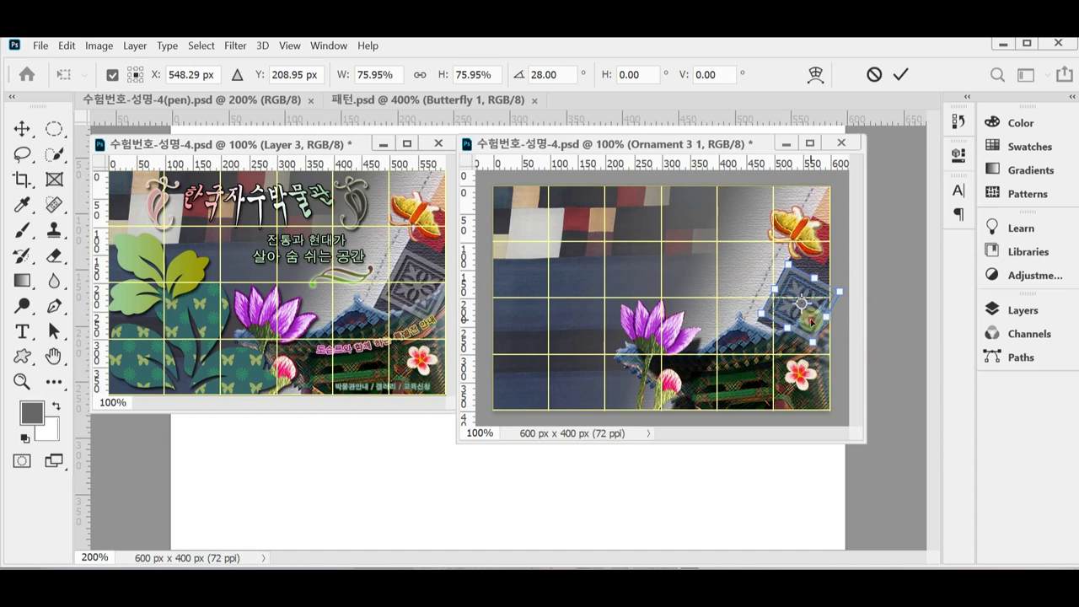
pyautogui.press('Return')
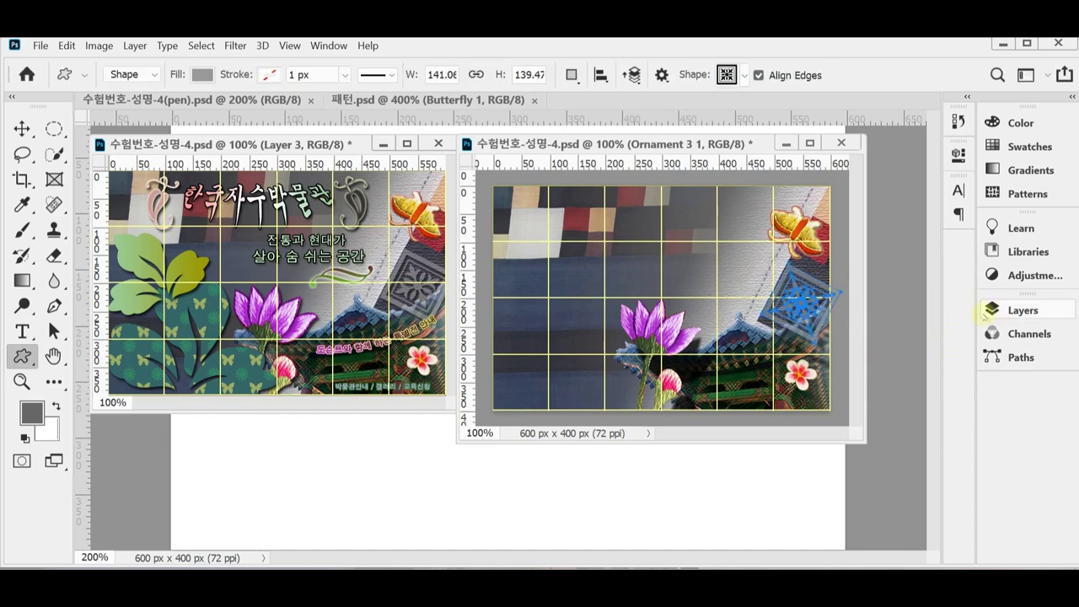
# Set the square ornament's Drop Shadow distance to 5 px, save the document, and deselect the shape's path.
pyautogui.click(991, 311)
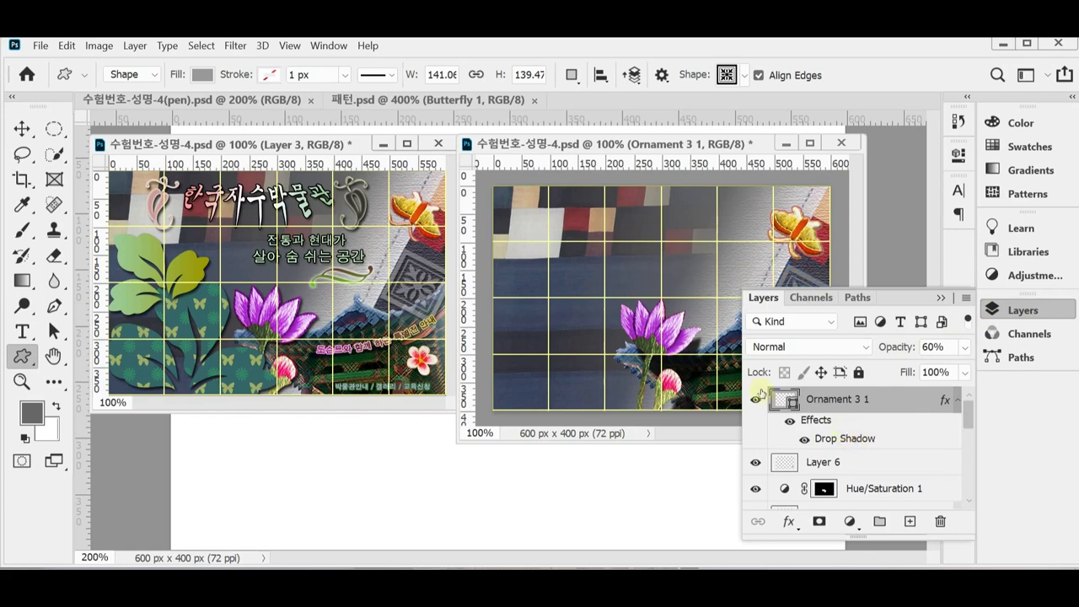
pyautogui.doubleClick(846, 437)
pyautogui.doubleClick(787, 228)
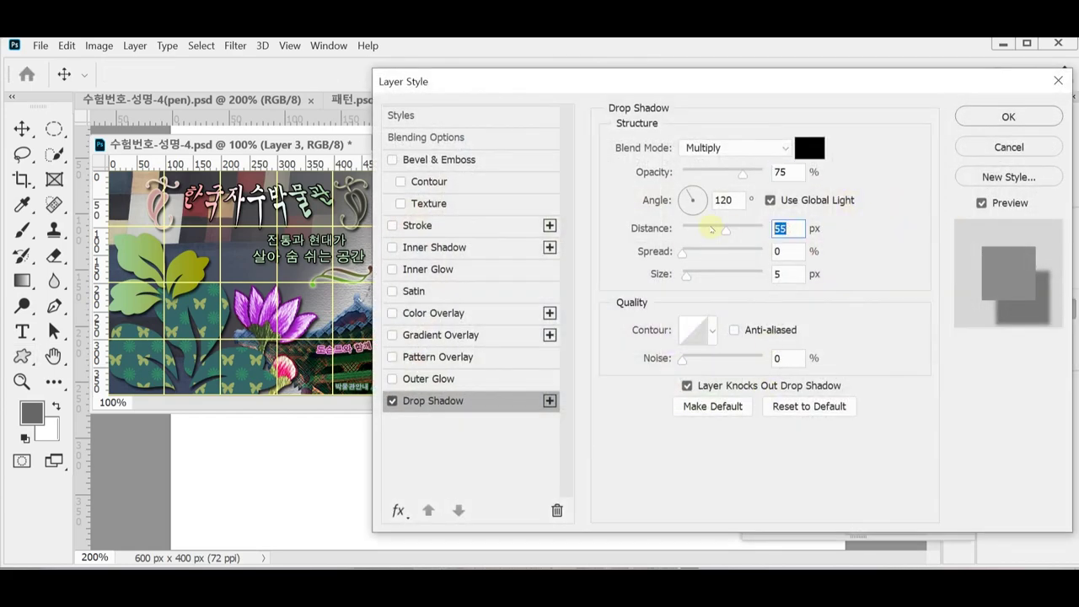
pyautogui.write('5')
pyautogui.press('Return')
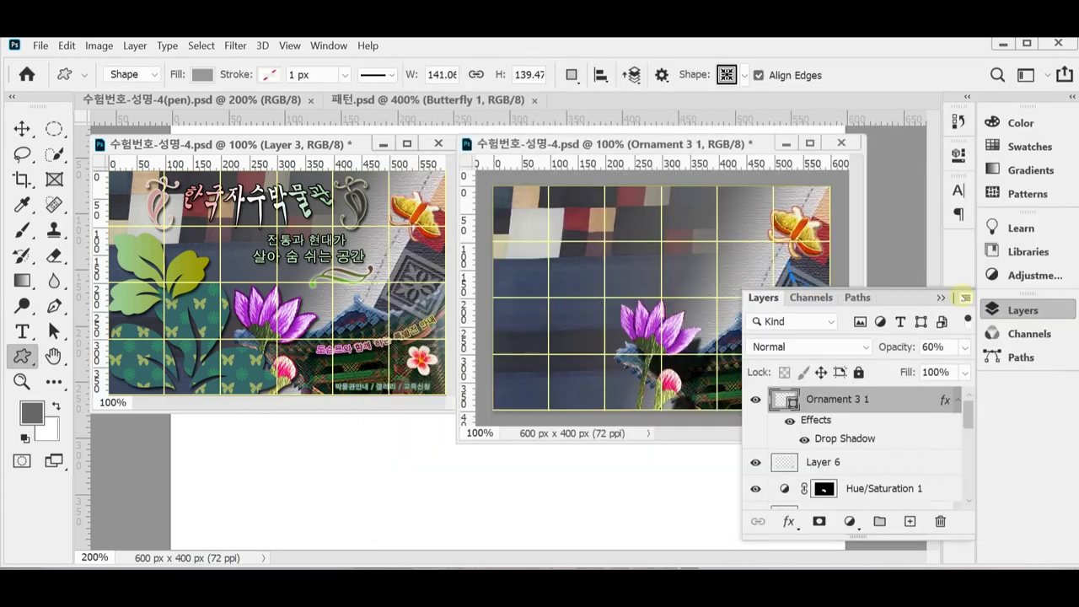
pyautogui.click(1010, 311)
pyautogui.hotkey('ctrl', 's')
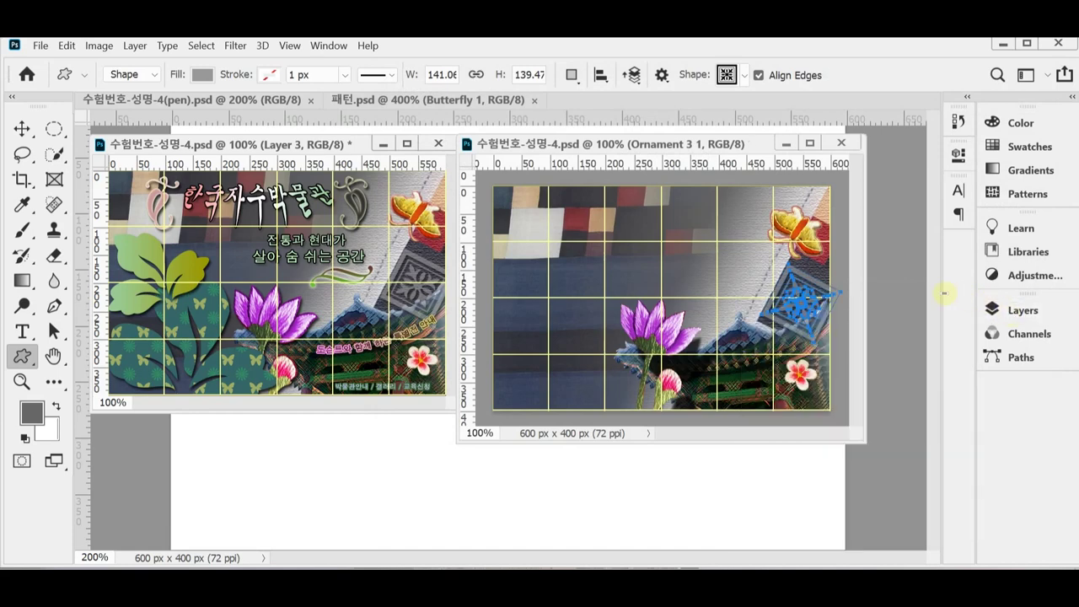
pyautogui.press('Escape')
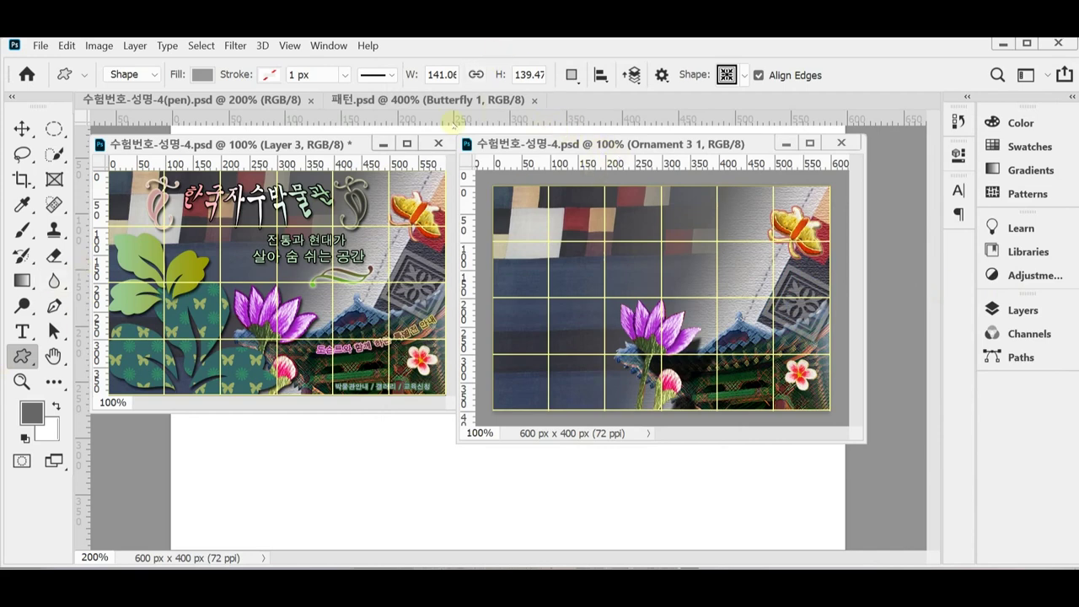
# Choose the Ornament 1 custom shape and draw it about 118 by 32 px just above the lotus flower's right side.
pyautogui.click(727, 74)
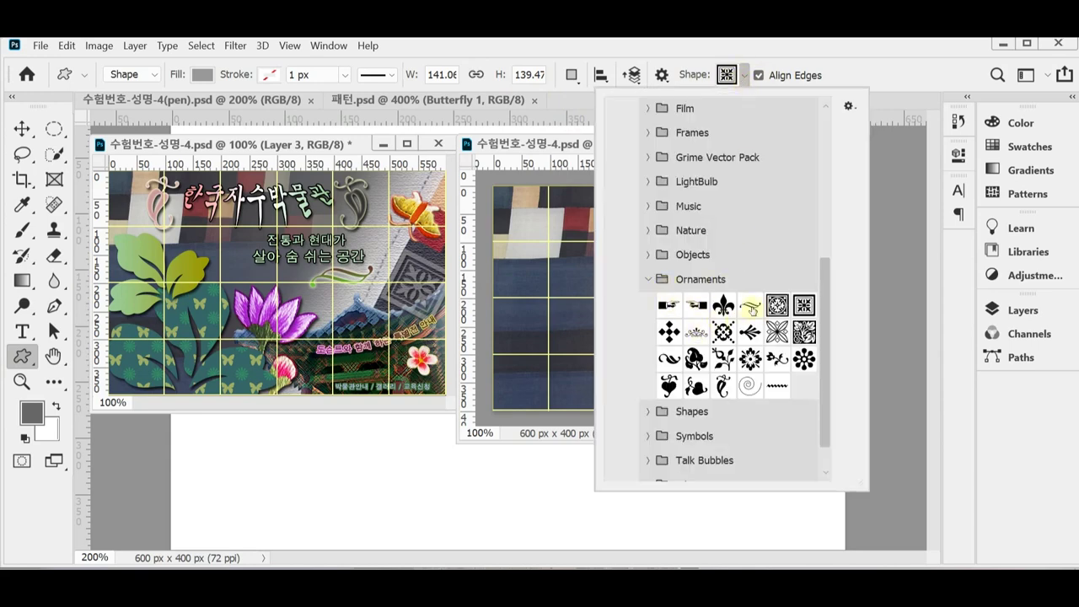
pyautogui.click(750, 305)
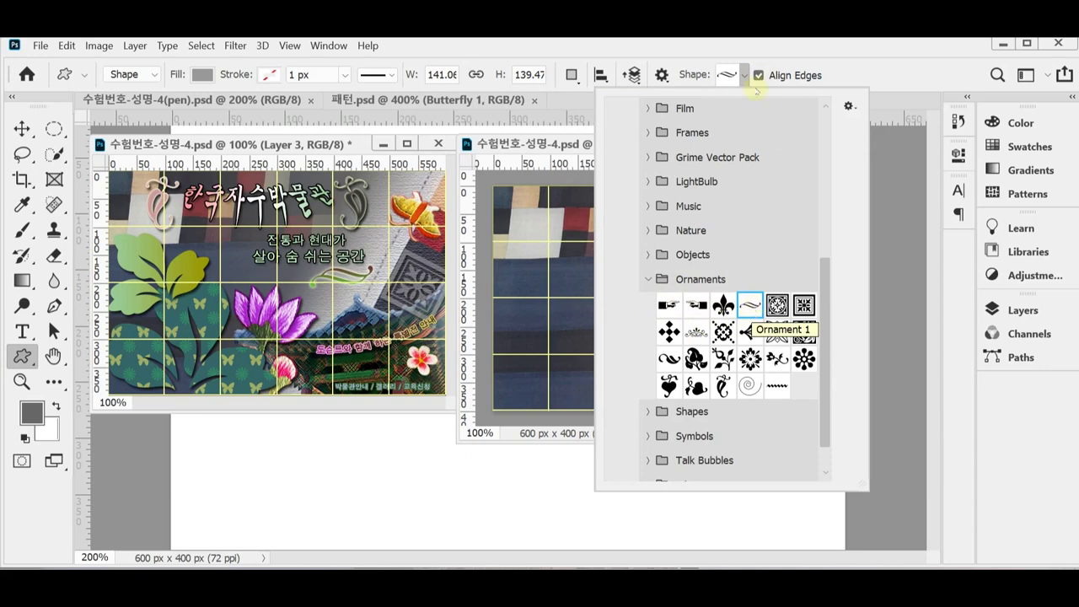
pyautogui.click(819, 65)
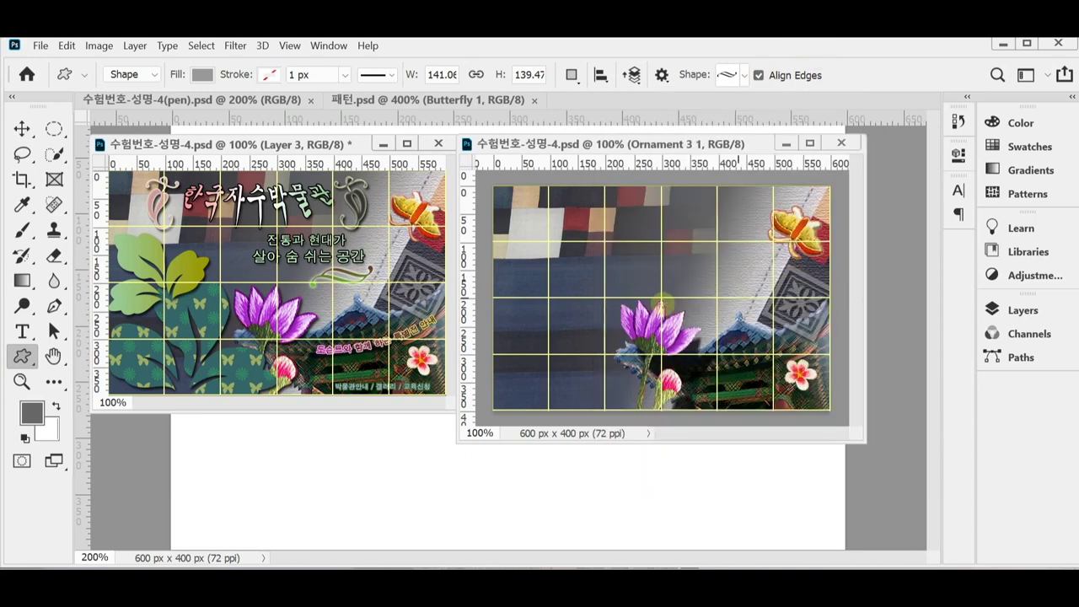
pyautogui.moveTo(693, 281); pyautogui.dragTo(756, 290)
# Add a Gradient Overlay to the Ornament 1 shape layer and set the gradient's starting color stop to #6c3.
pyautogui.click(1003, 310)
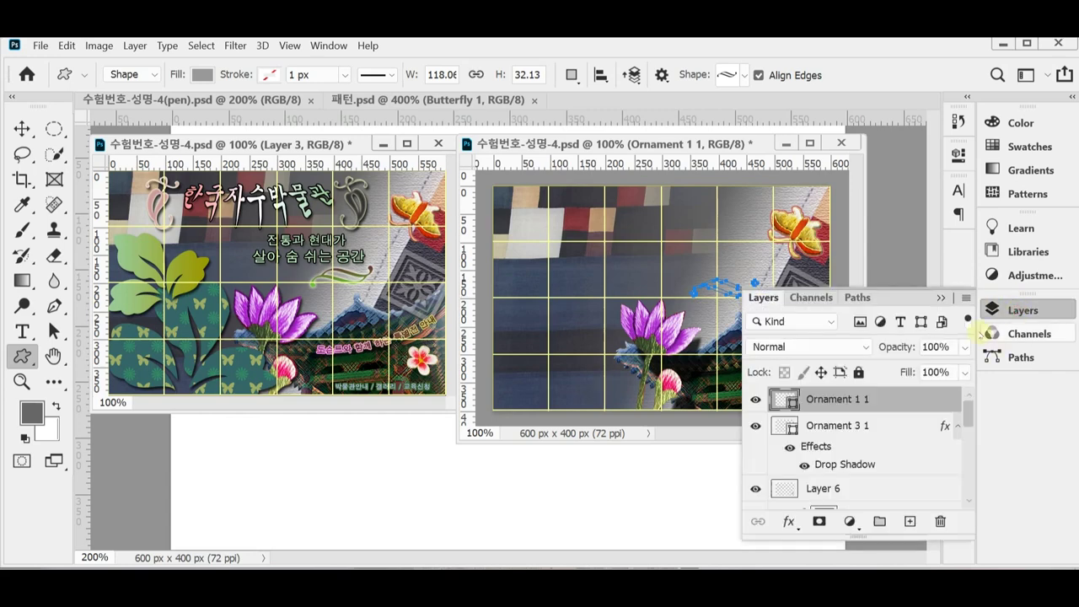
pyautogui.click(789, 522)
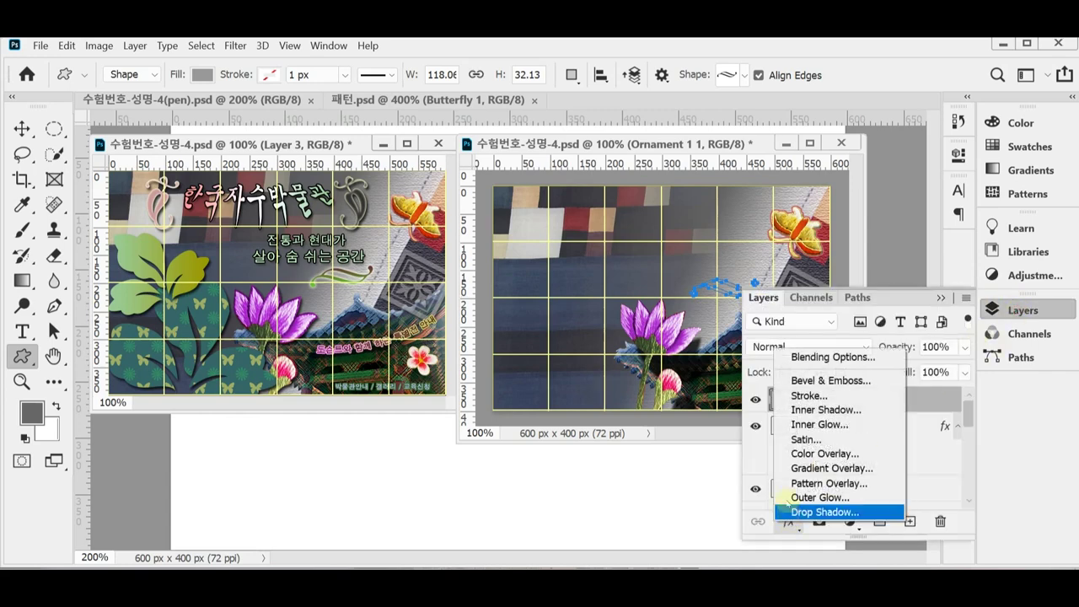
pyautogui.press('Escape')
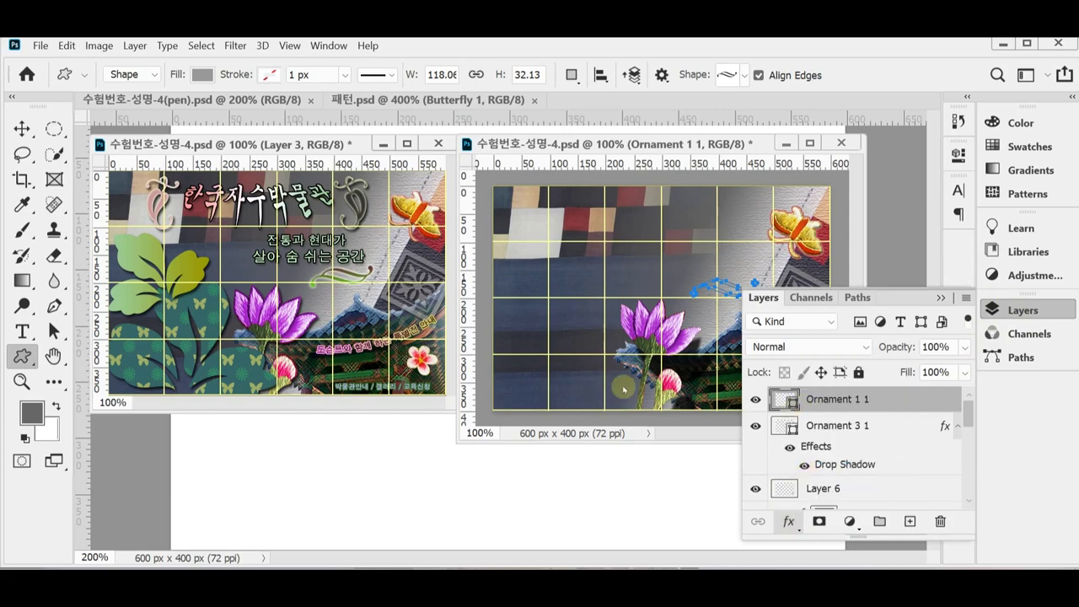
pyautogui.doubleClick(802, 403)
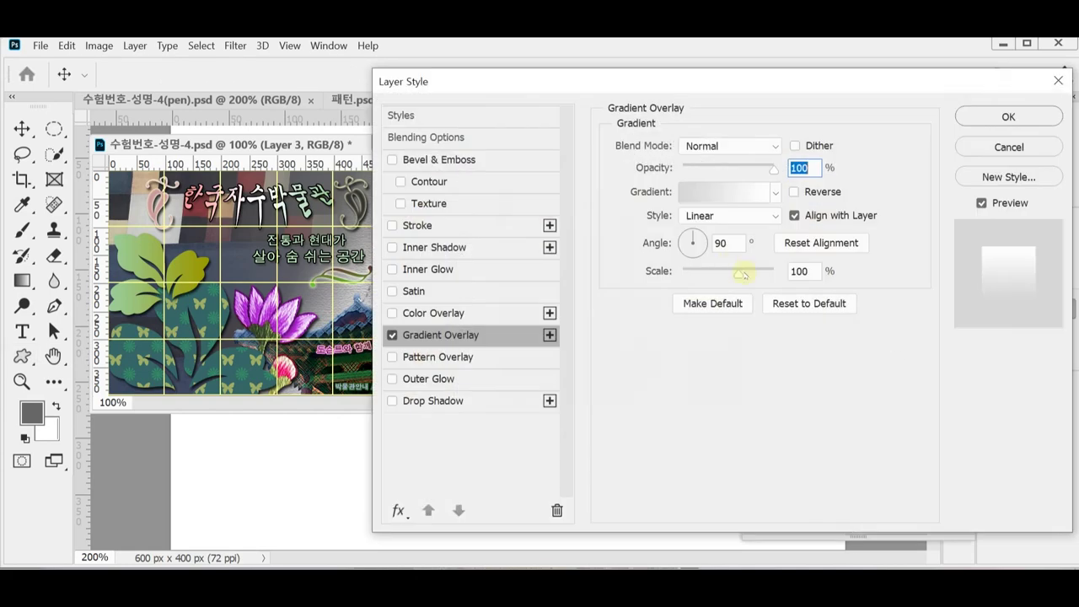
pyautogui.click(709, 187)
pyautogui.click(597, 412)
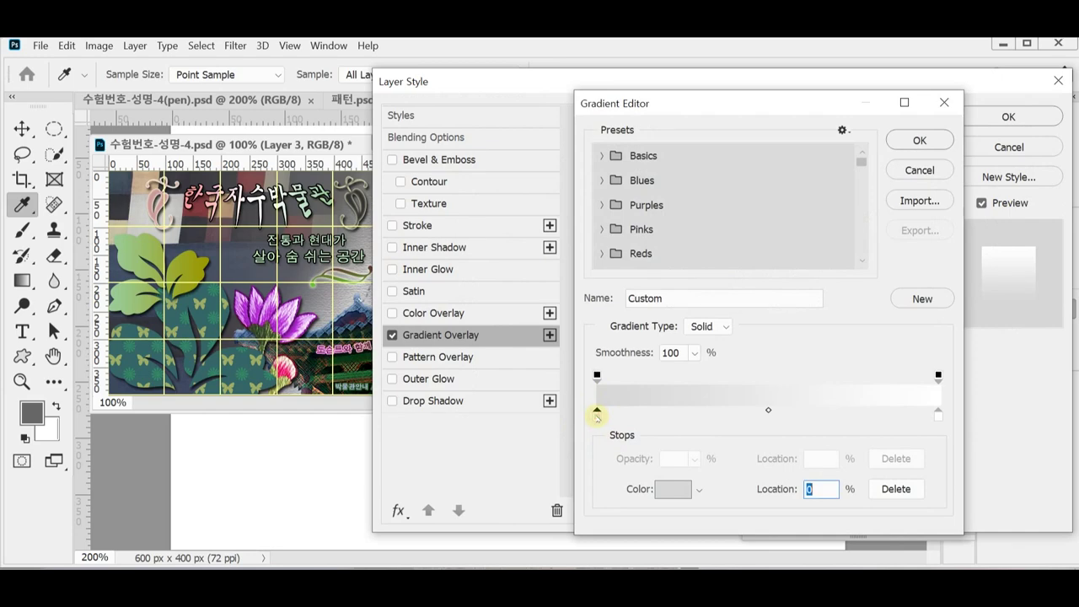
pyautogui.doubleClick(597, 412)
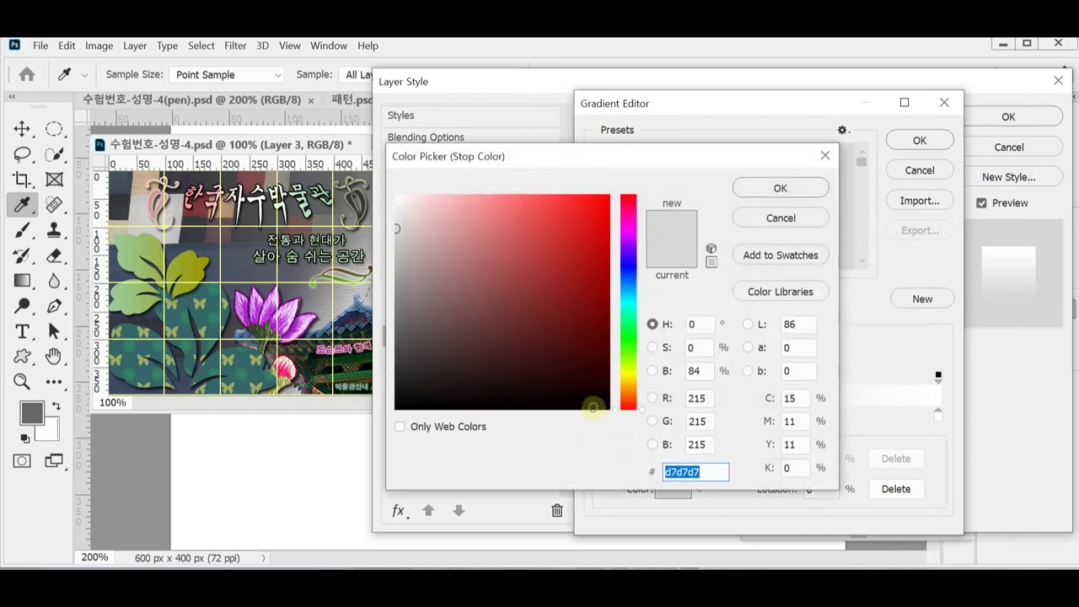
pyautogui.write('6c3')
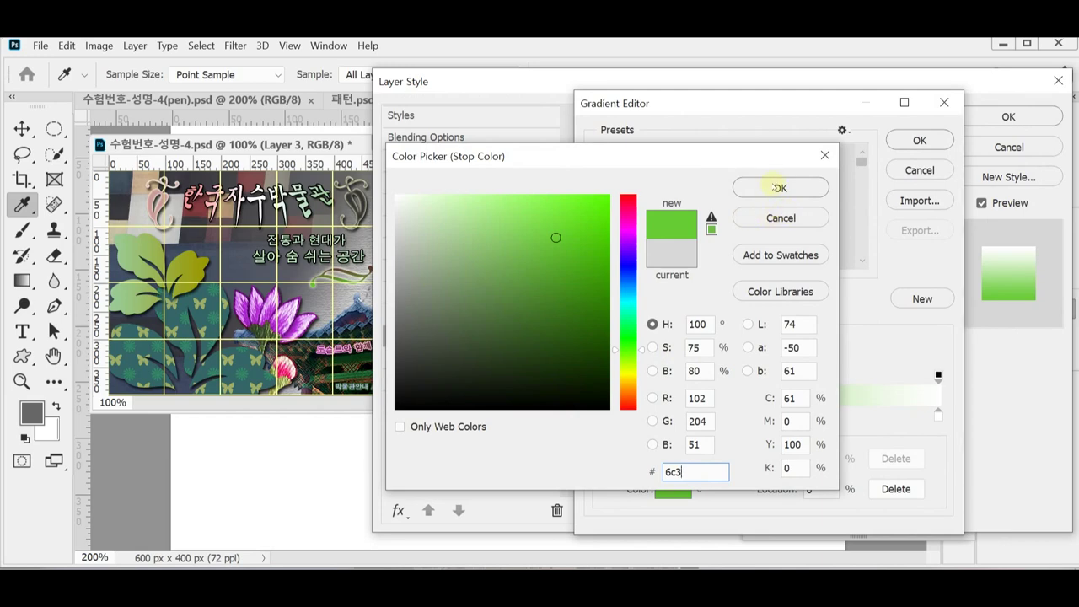
pyautogui.click(776, 187)
# Set the gradient's end color stop to #633 and accept the edited gradient.
pyautogui.doubleClick(938, 414)
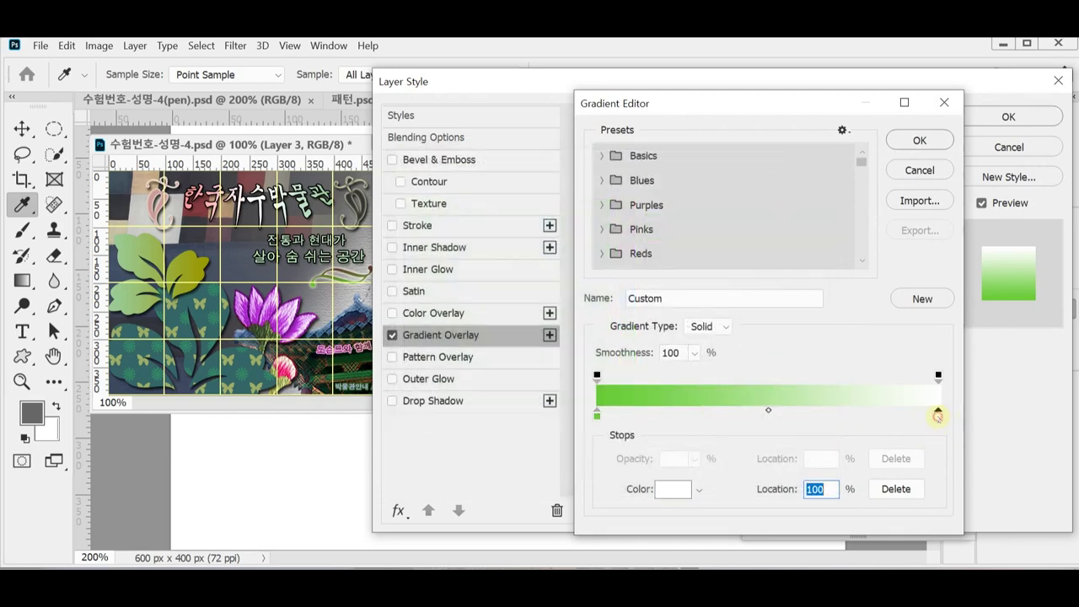
pyautogui.write('633')
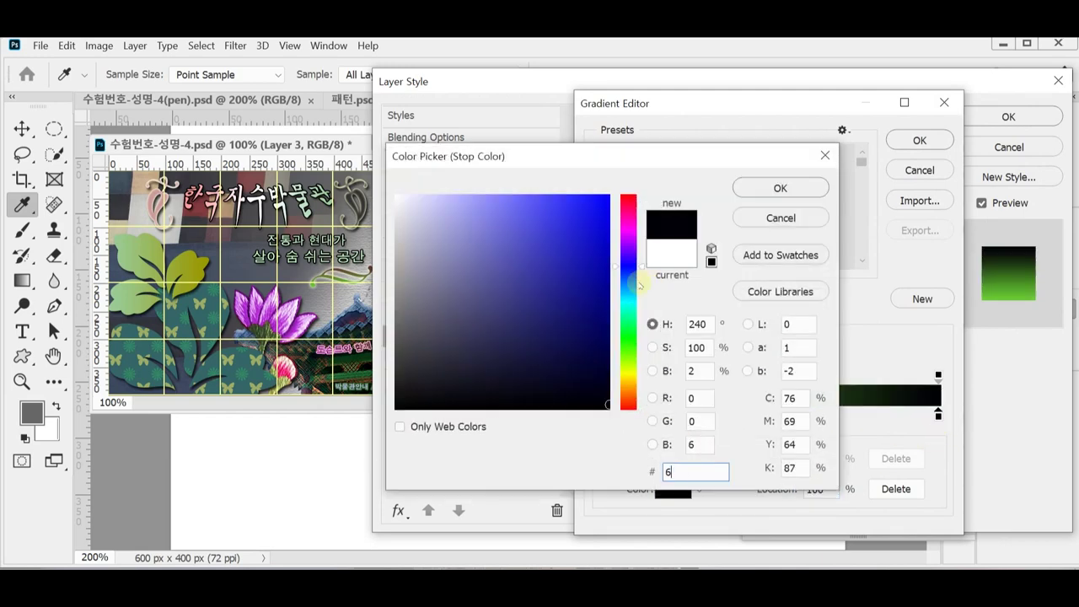
pyautogui.click(780, 188)
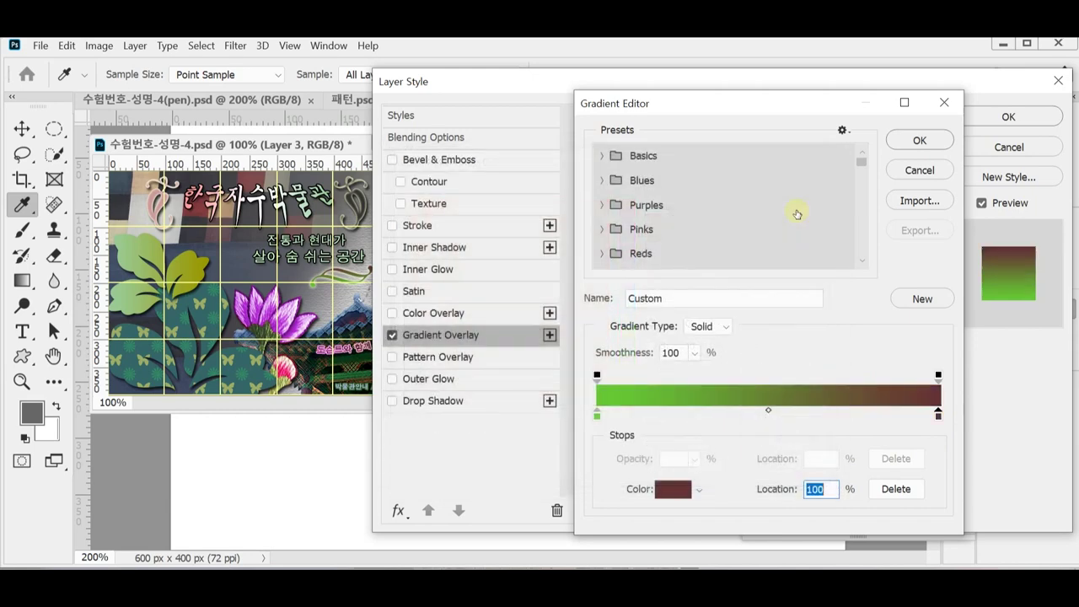
pyautogui.click(915, 143)
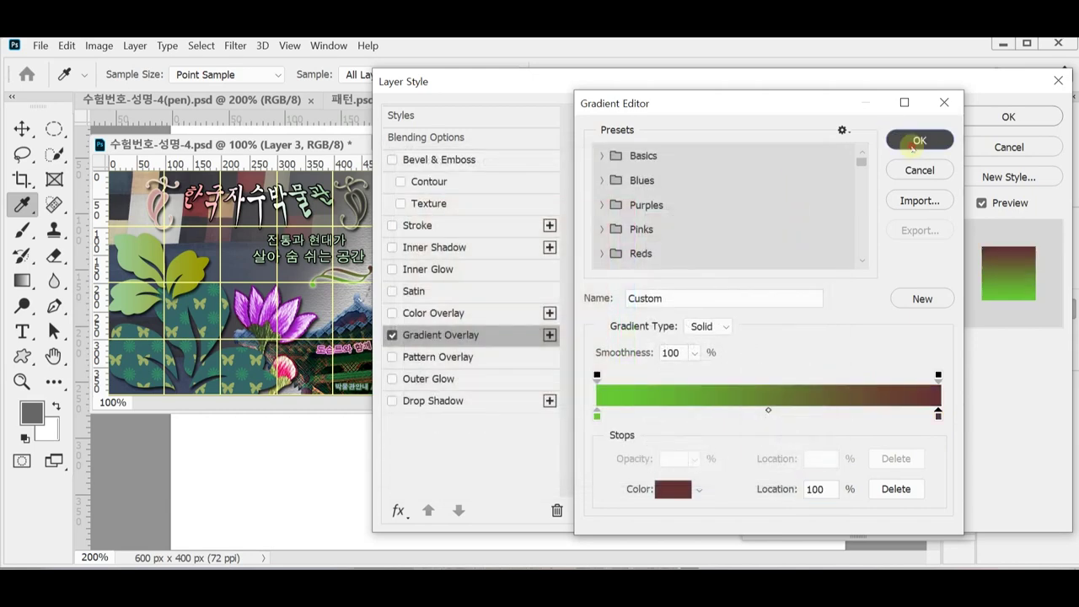
# Add an Outer Glow with 75% opacity to the Ornament 1 shape layer.
pyautogui.moveTo(717, 78); pyautogui.dragTo(700, 338)
pyautogui.click(715, 508)
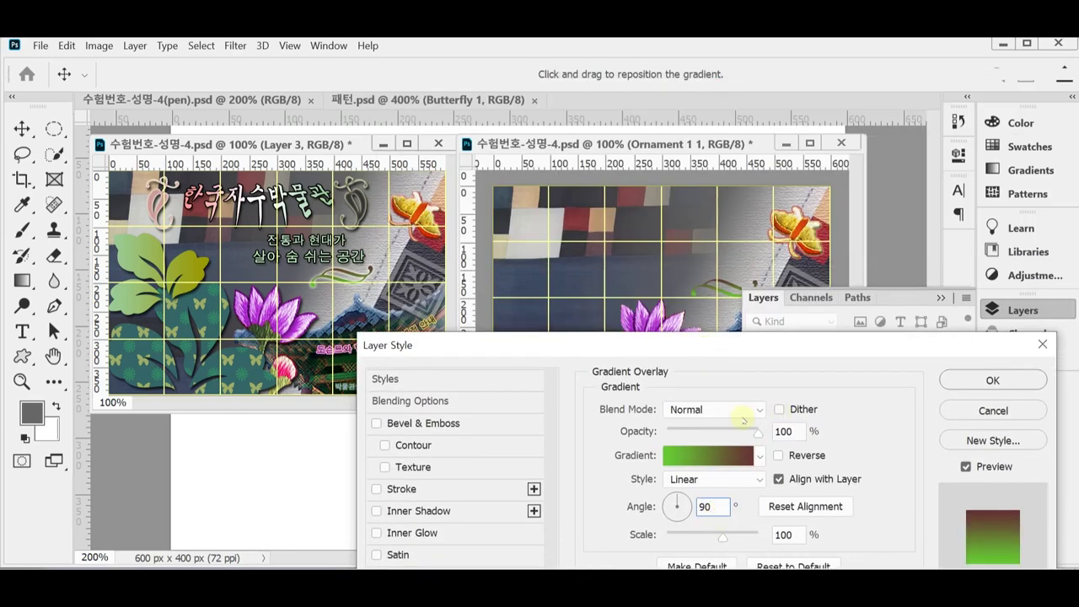
pyautogui.moveTo(664, 349); pyautogui.dragTo(726, 211)
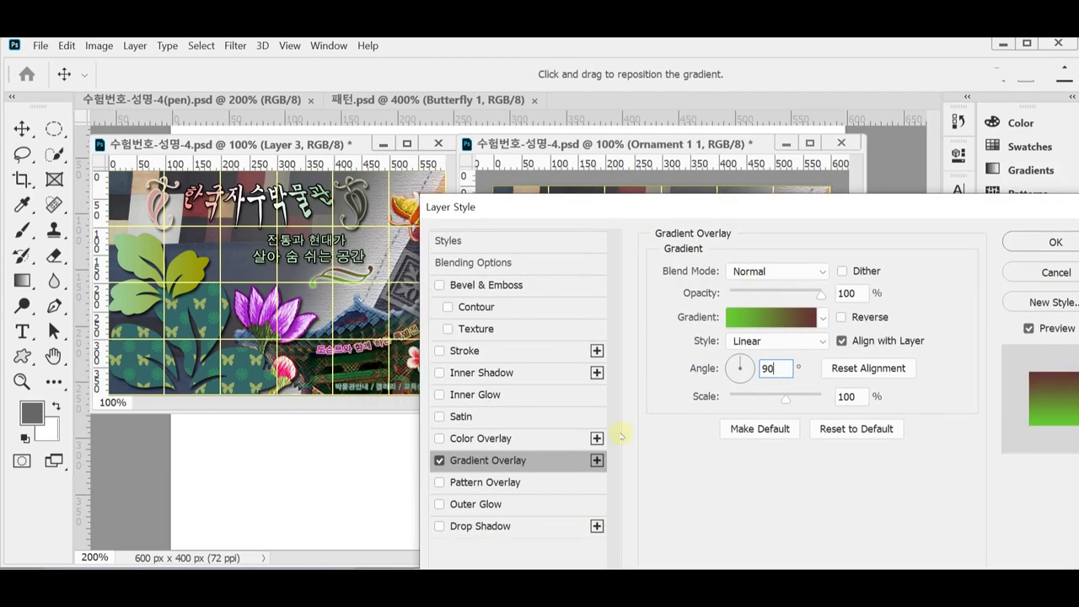
pyautogui.click(496, 506)
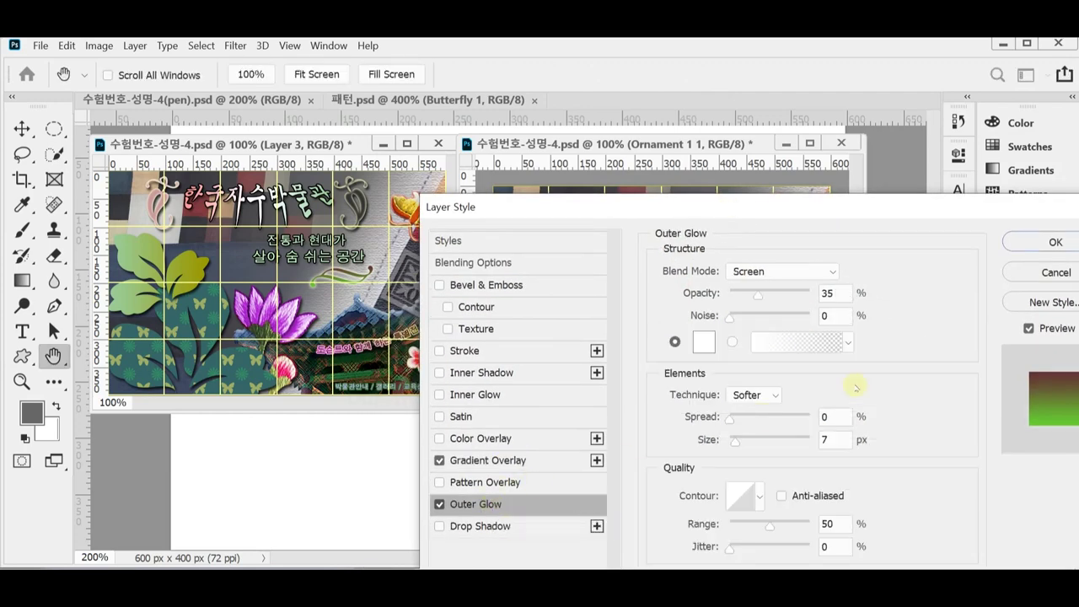
pyautogui.click(841, 295)
pyautogui.write('75')
# Set the Outer Glow color to pale yellow, then apply the layer style and save the document.
pyautogui.click(705, 342)
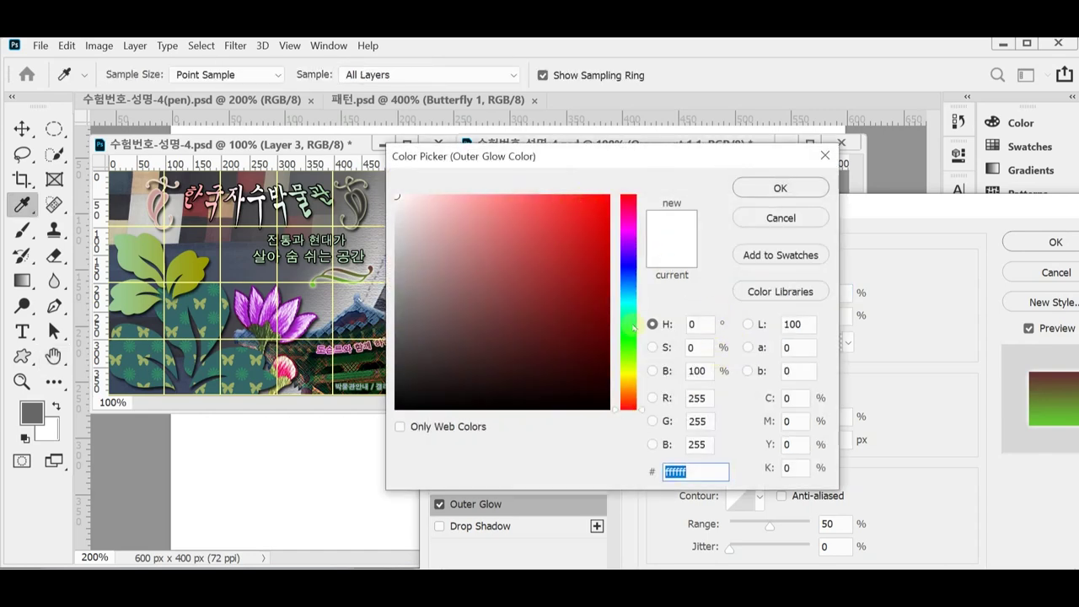
pyautogui.moveTo(628, 371); pyautogui.dragTo(628, 376)
pyautogui.moveTo(457, 204); pyautogui.dragTo(470, 196)
pyautogui.click(781, 188)
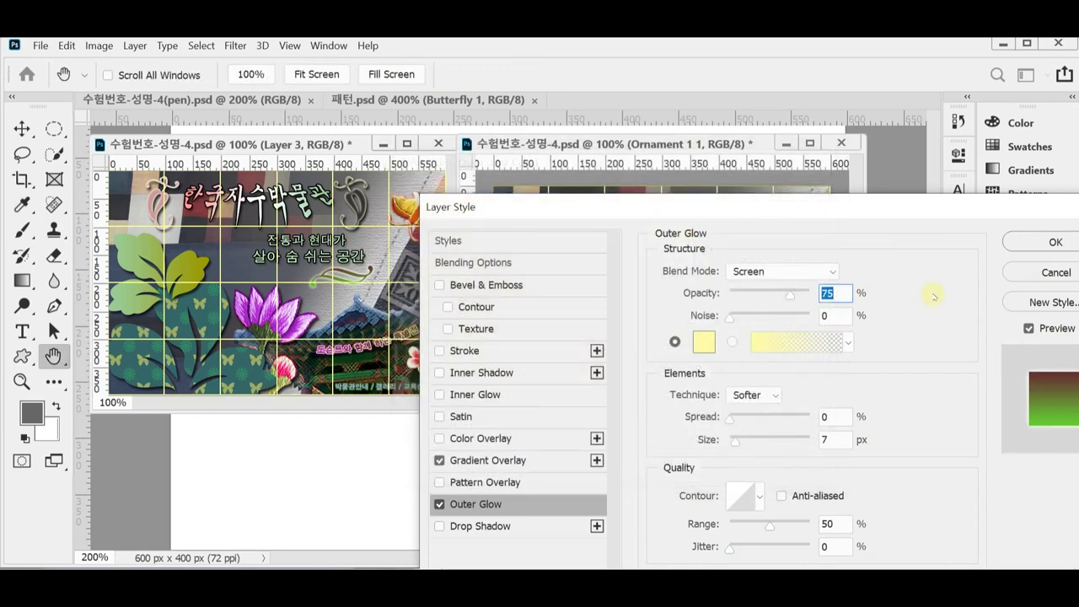
pyautogui.click(1054, 242)
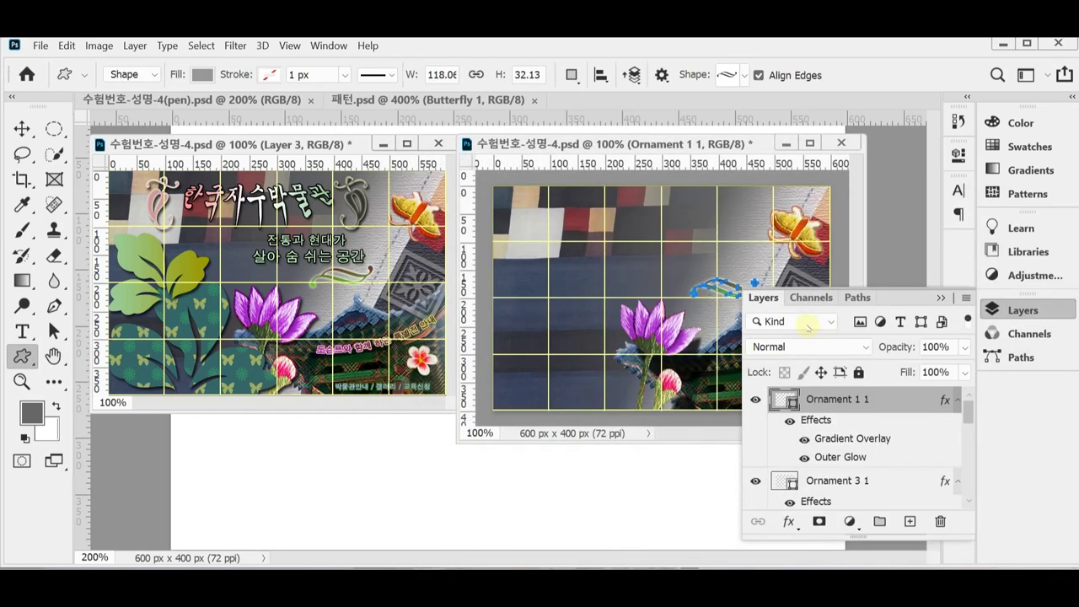
pyautogui.hotkey('ctrl', 's')
pyautogui.click(997, 311)
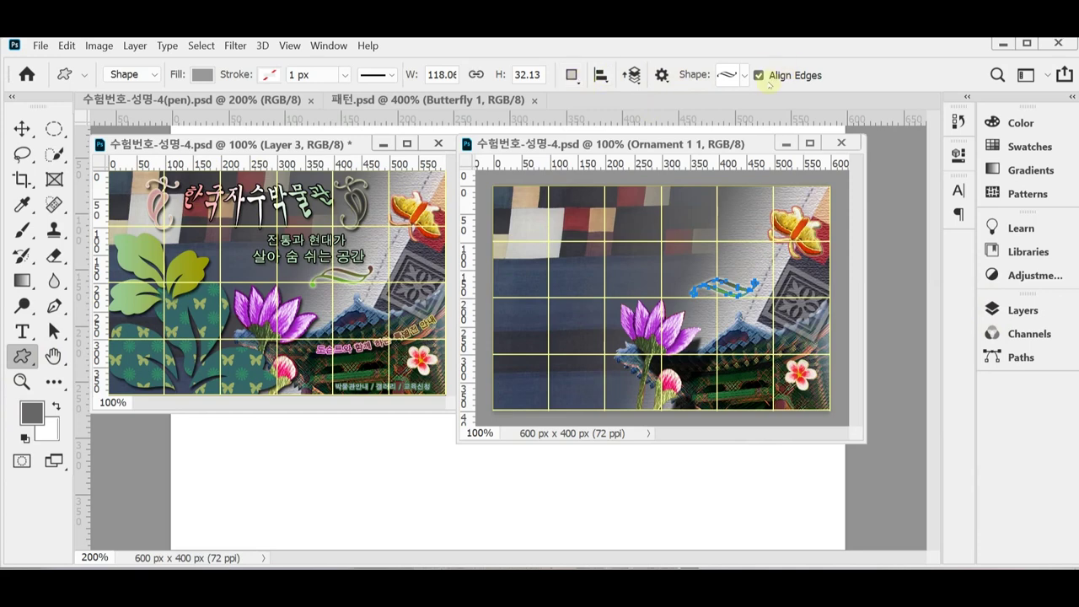
# Choose the Hedera 3 custom shape and draw it about 61 by 97 px near the canvas's upper-left corner, over the patchwork.
pyautogui.click(745, 76)
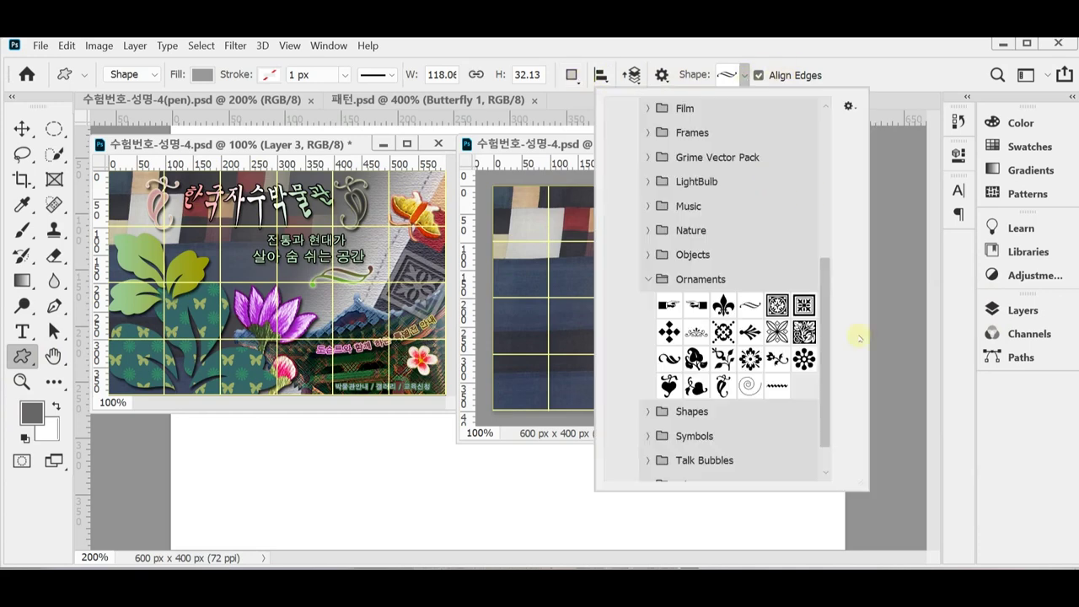
pyautogui.click(722, 388)
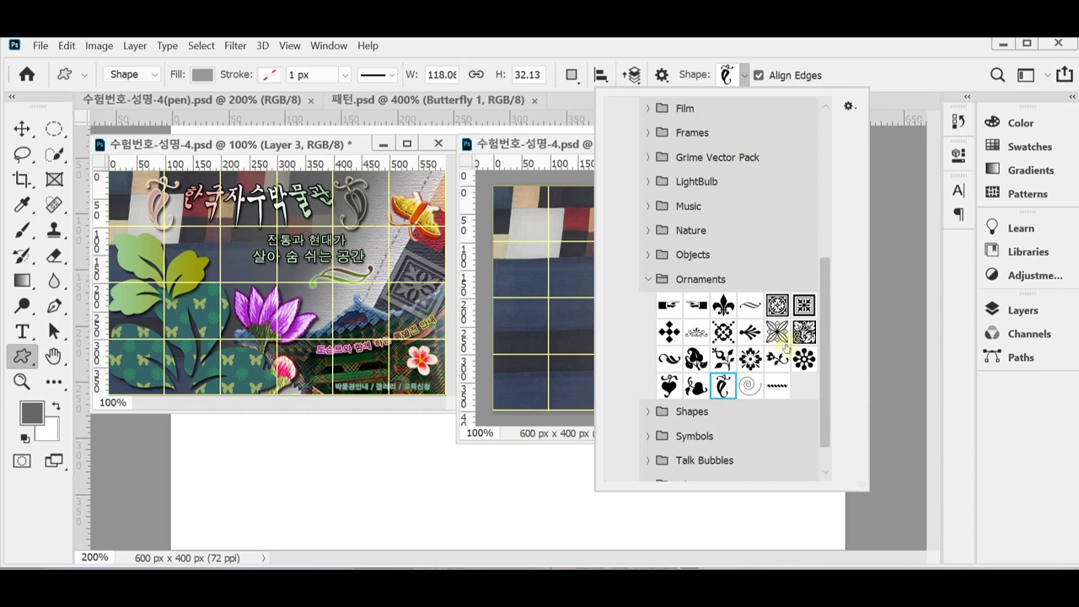
pyautogui.click(641, 48)
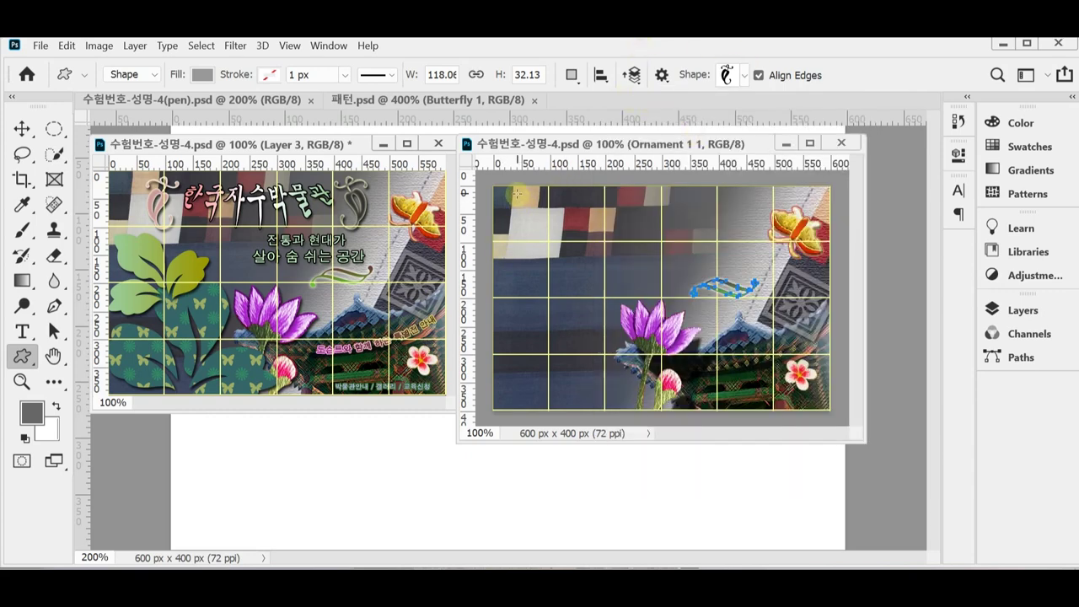
pyautogui.moveTo(524, 194); pyautogui.dragTo(542, 223)
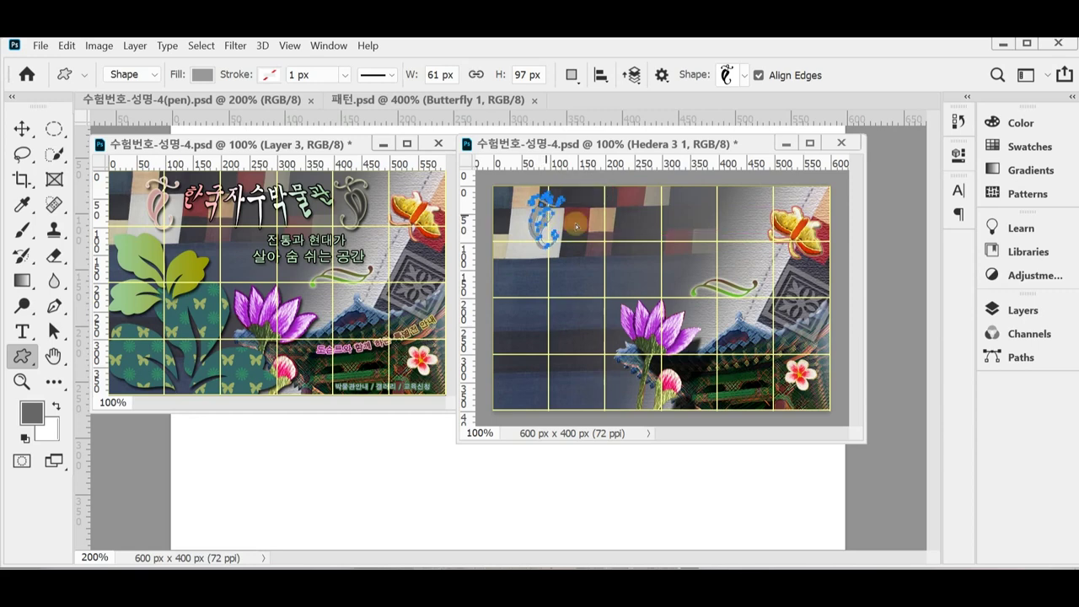
# Add an Inner Glow with 75% opacity to the Hedera 3 shape layer.
pyautogui.click(1023, 311)
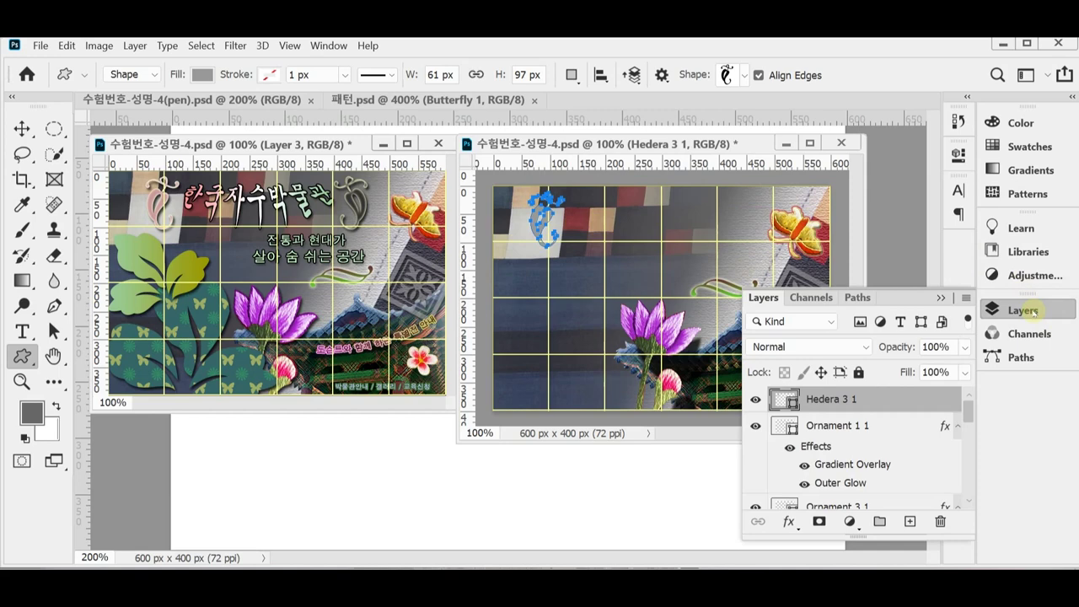
pyautogui.click(787, 522)
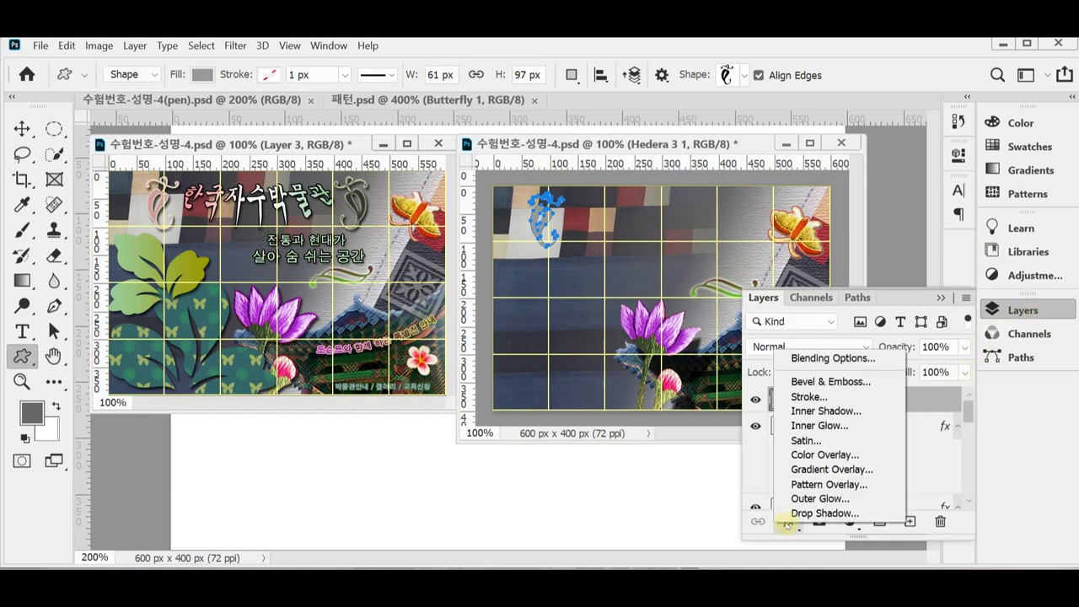
pyautogui.click(868, 428)
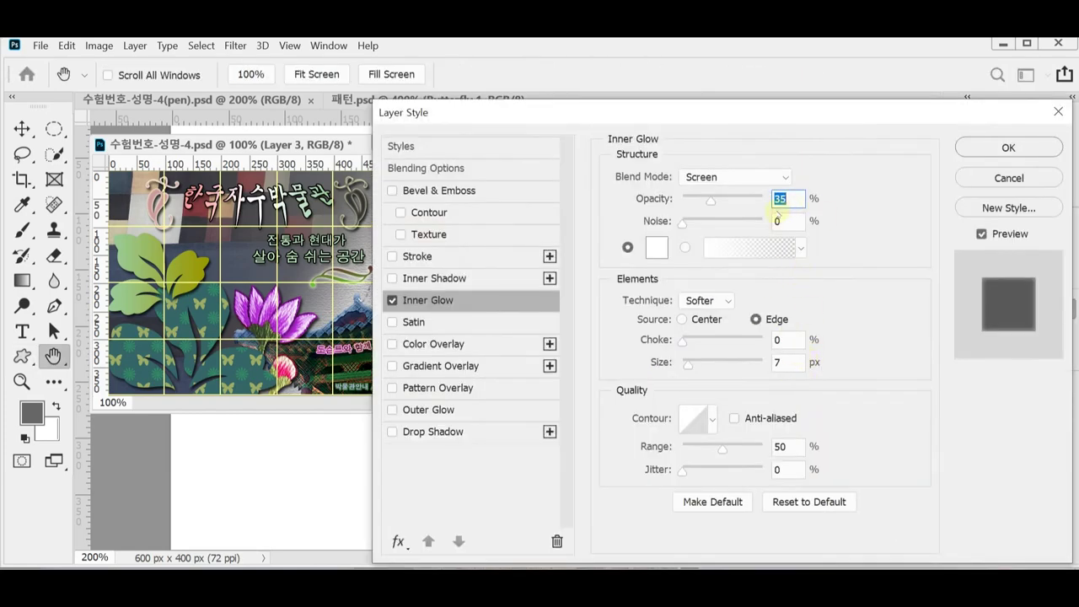
pyautogui.write('75')
# Set the Inner Glow's color to pale yellow #fefbb0 and its size to 5 px, accepting the layer style.
pyautogui.click(657, 247)
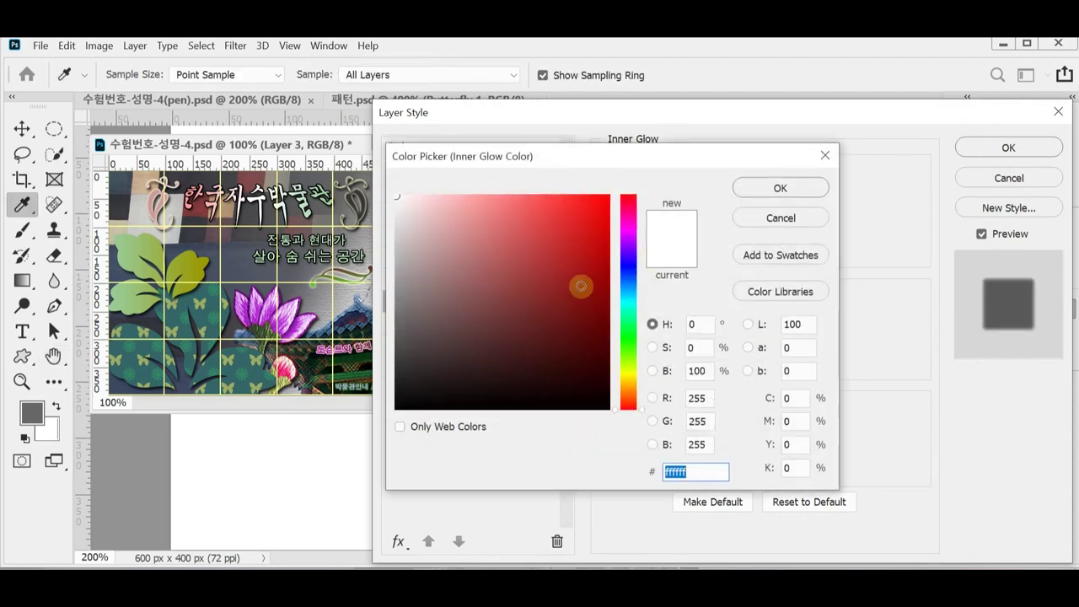
pyautogui.click(629, 375)
pyautogui.moveTo(495, 200); pyautogui.dragTo(460, 195)
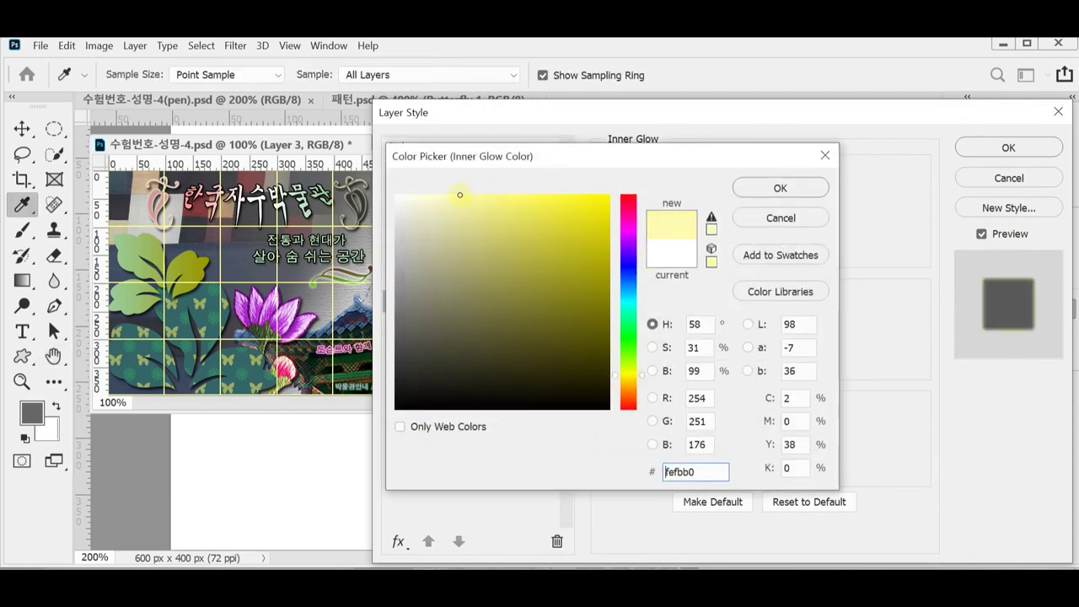
pyautogui.click(781, 188)
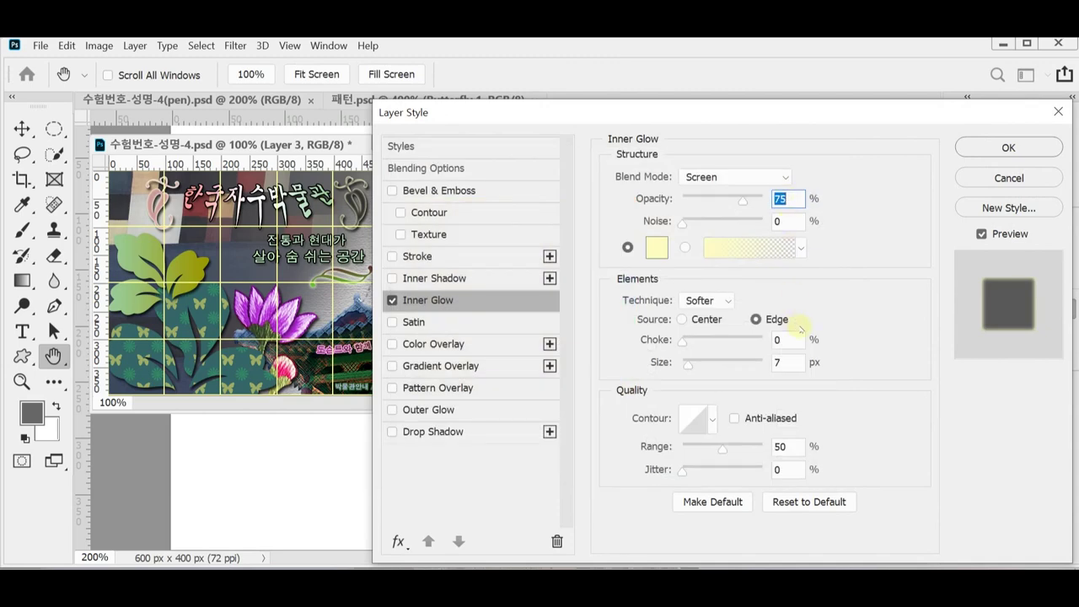
pyautogui.click(782, 363)
pyautogui.write('5')
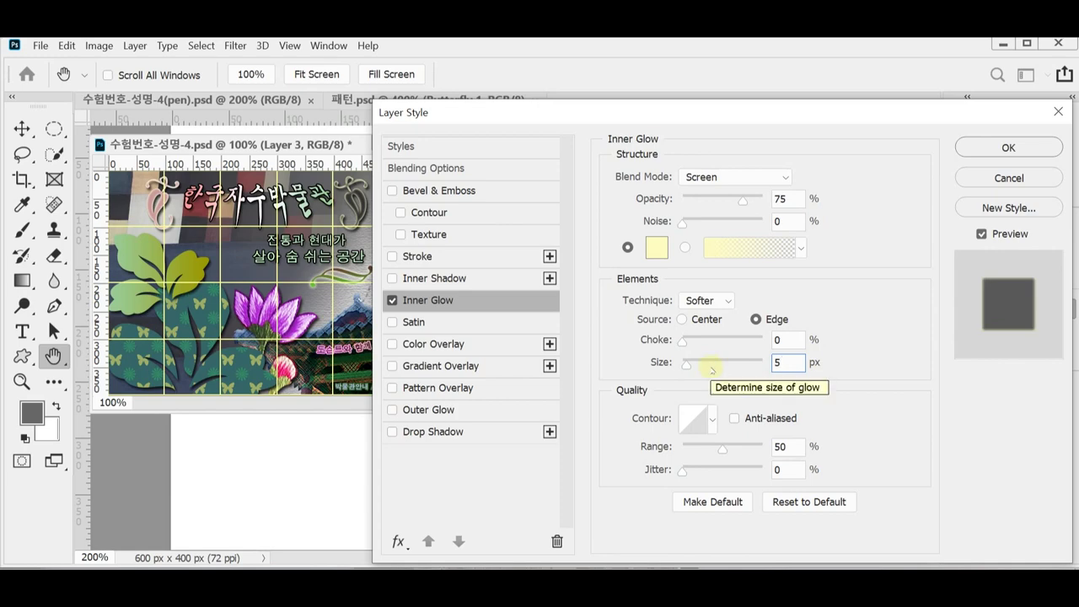
pyautogui.press('Return')
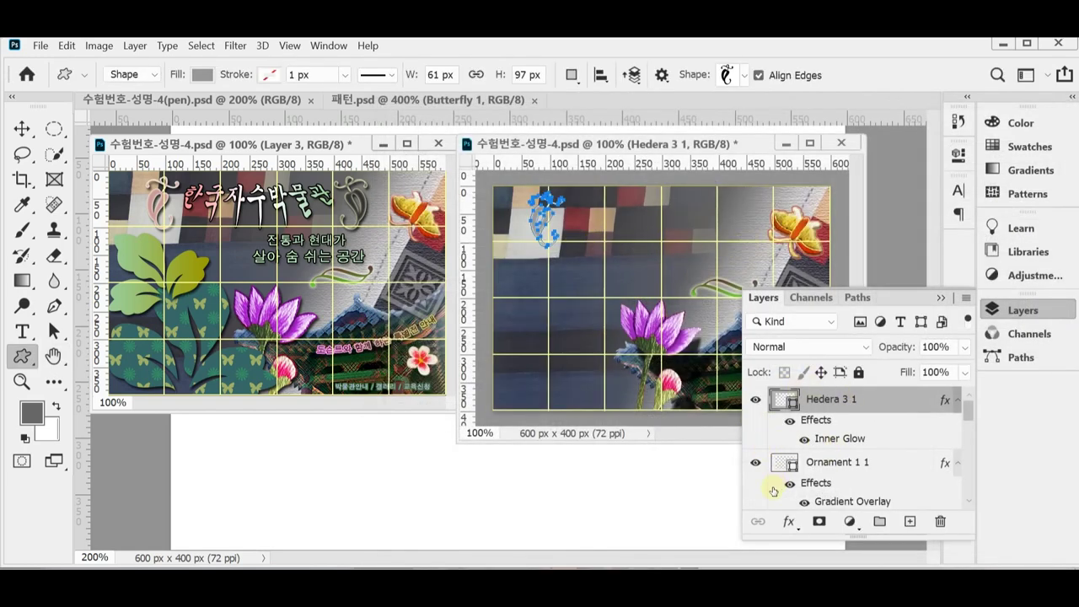
# Change the Hedera 3 shape's fill color to #c99.
pyautogui.doubleClick(784, 399)
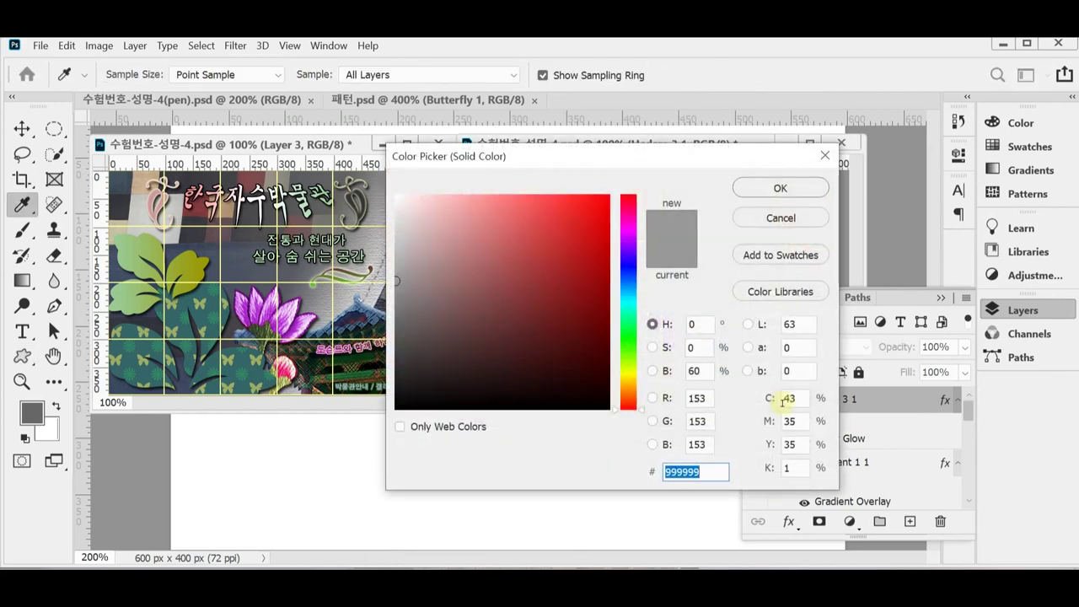
pyautogui.write('c99')
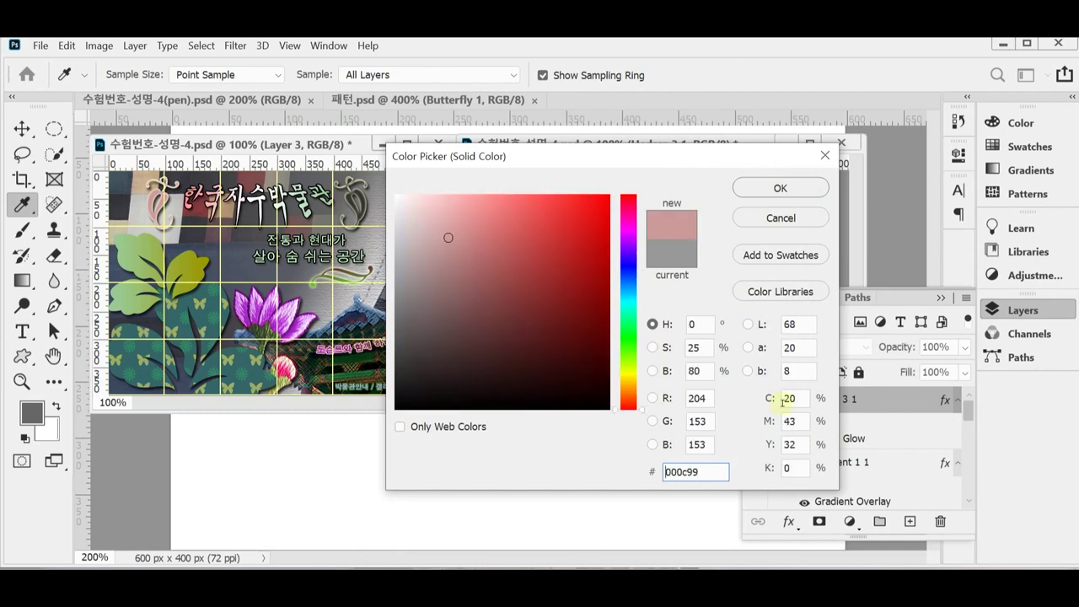
pyautogui.press('Return')
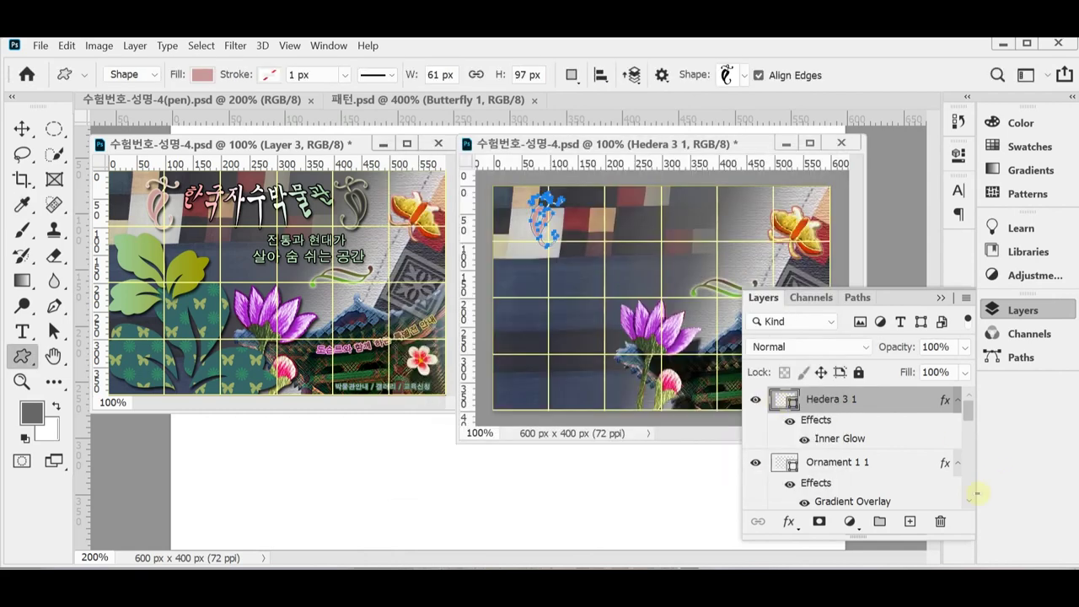
# Add a Drop Shadow to the Hedera 3 shape layer, accepting the default shadow settings.
pyautogui.click(788, 524)
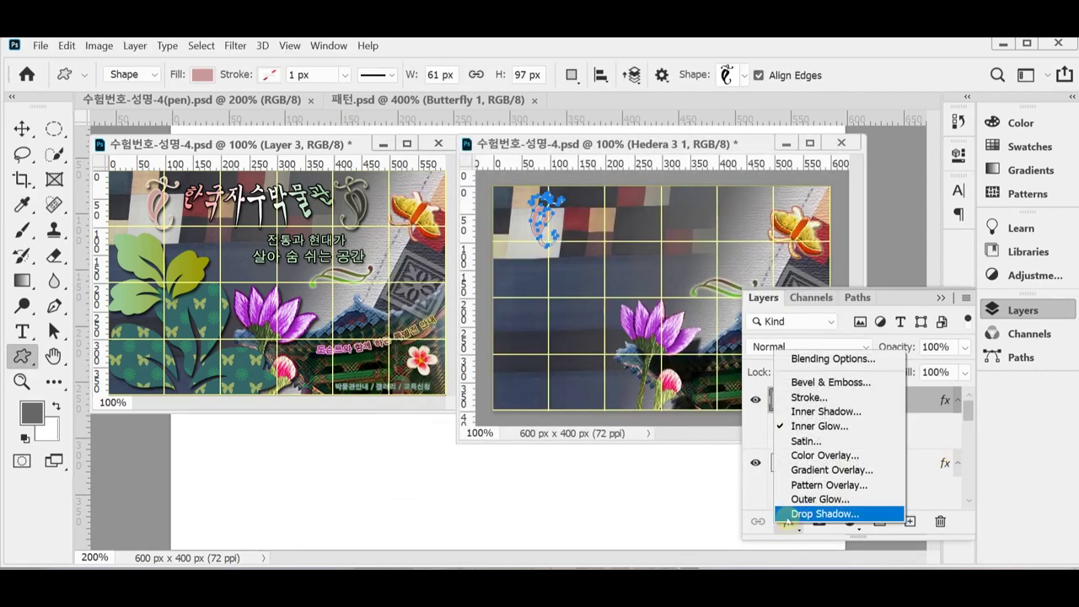
pyautogui.click(788, 522)
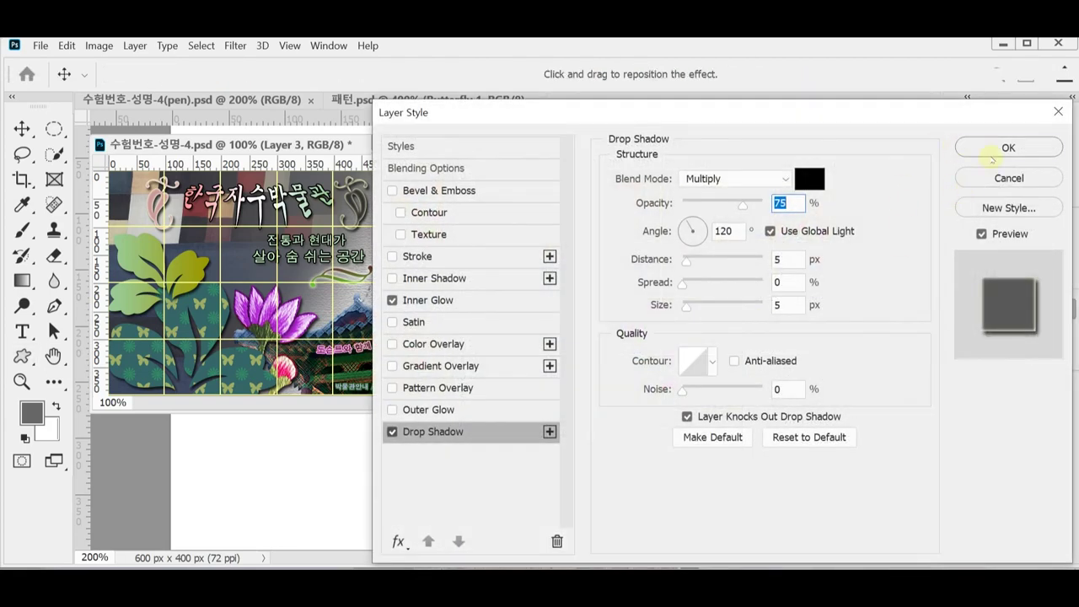
pyautogui.click(992, 154)
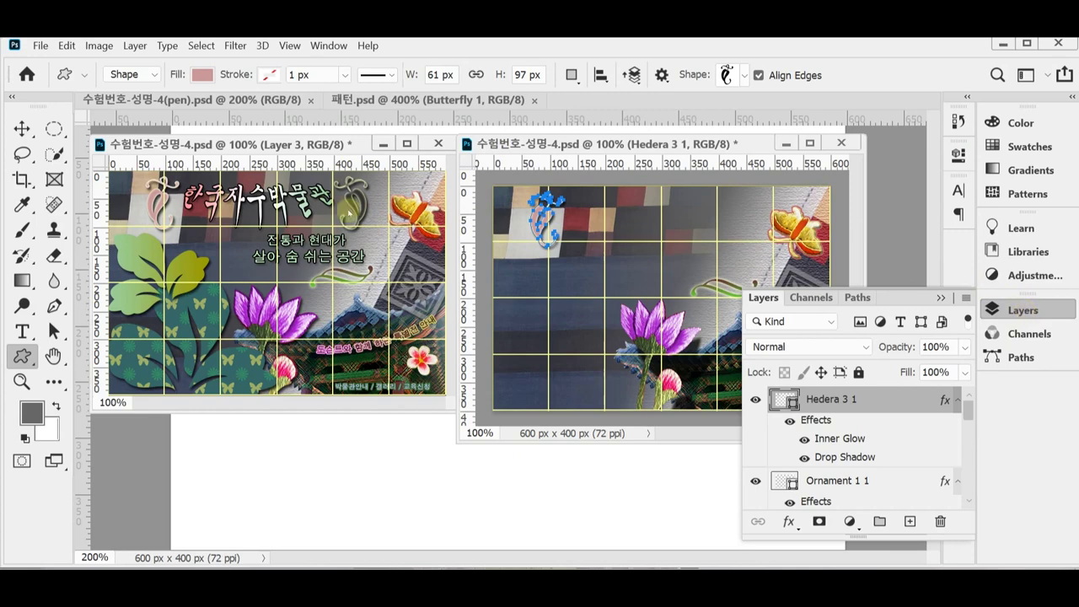
pyautogui.click(1047, 307)
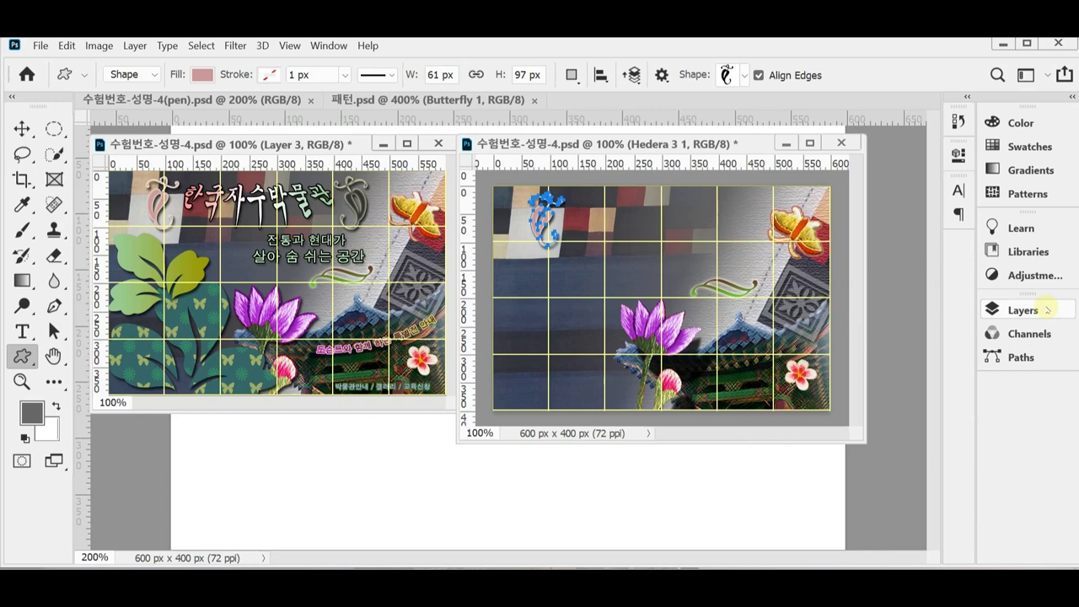
# Duplicate the Hedera 3 shape and place the copy just left of the butterfly, flipped horizontally.
pyautogui.hotkey('ctrl', 'j')
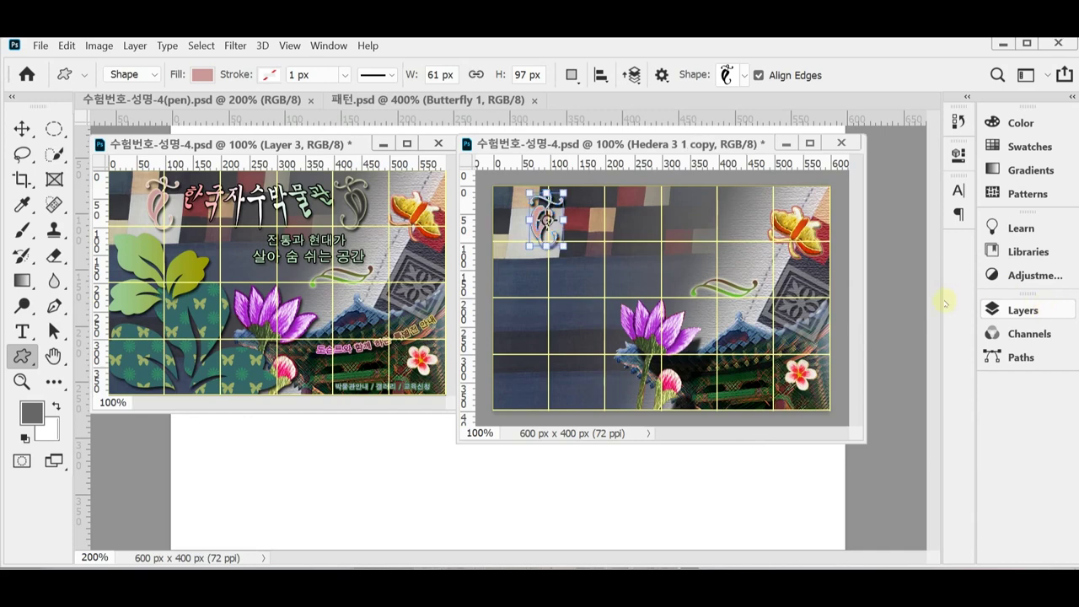
pyautogui.hotkey('ctrl', 't')
pyautogui.moveTo(566, 239); pyautogui.dragTo(738, 235)
pyautogui.rightClick(738, 233)
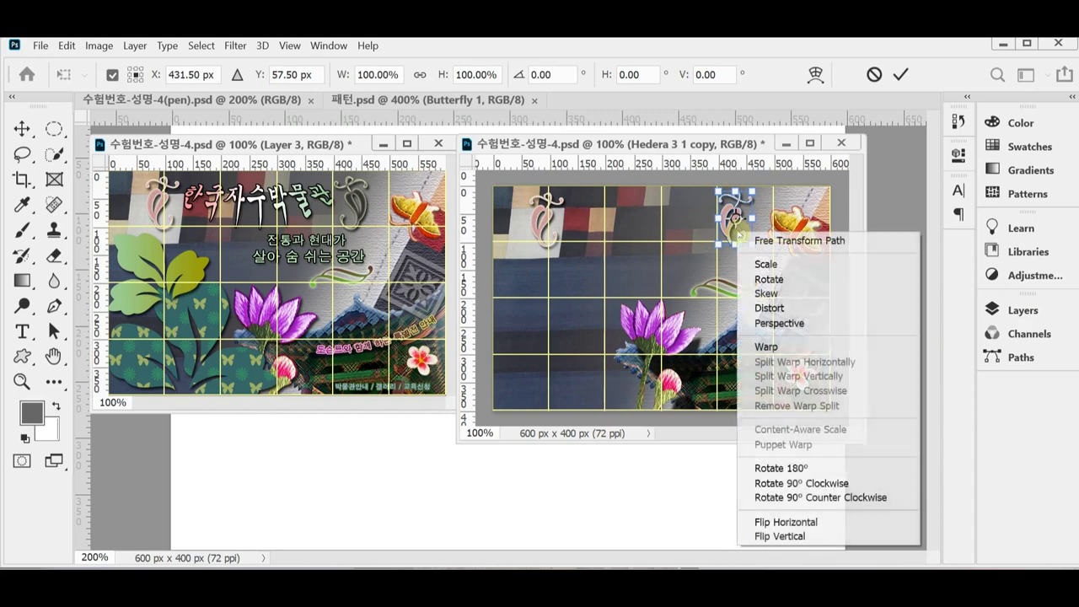
pyautogui.click(792, 526)
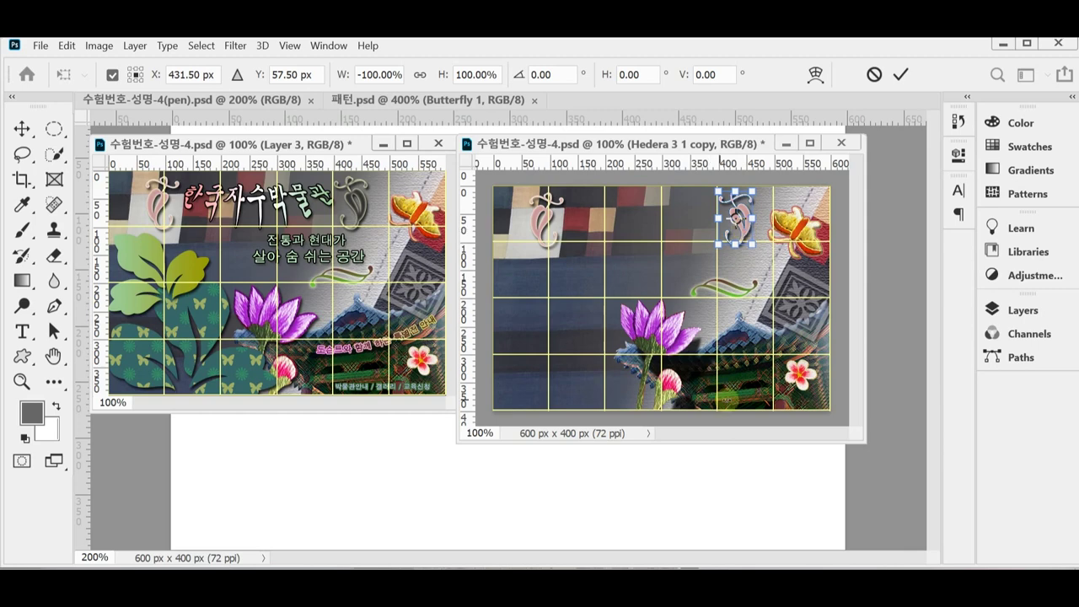
# Nudge the flipped Hedera copy 6 px to the left and commit the transform.
pyautogui.press('Left')
pyautogui.press('Left')
pyautogui.press('Left')
pyautogui.press('Left')
pyautogui.press('Left')
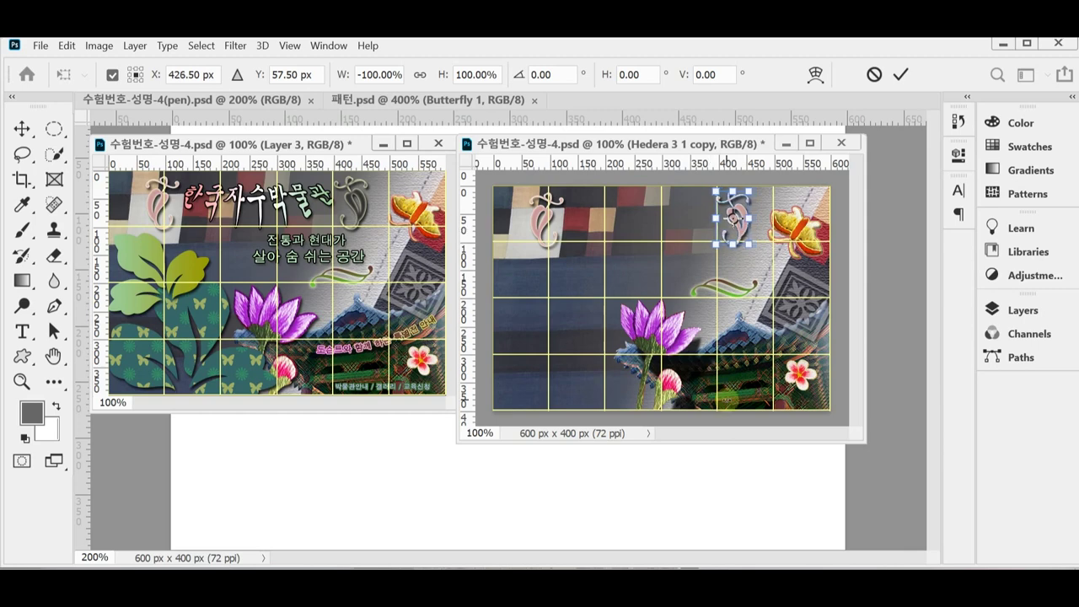
pyautogui.press('Left')
pyautogui.press('Return')
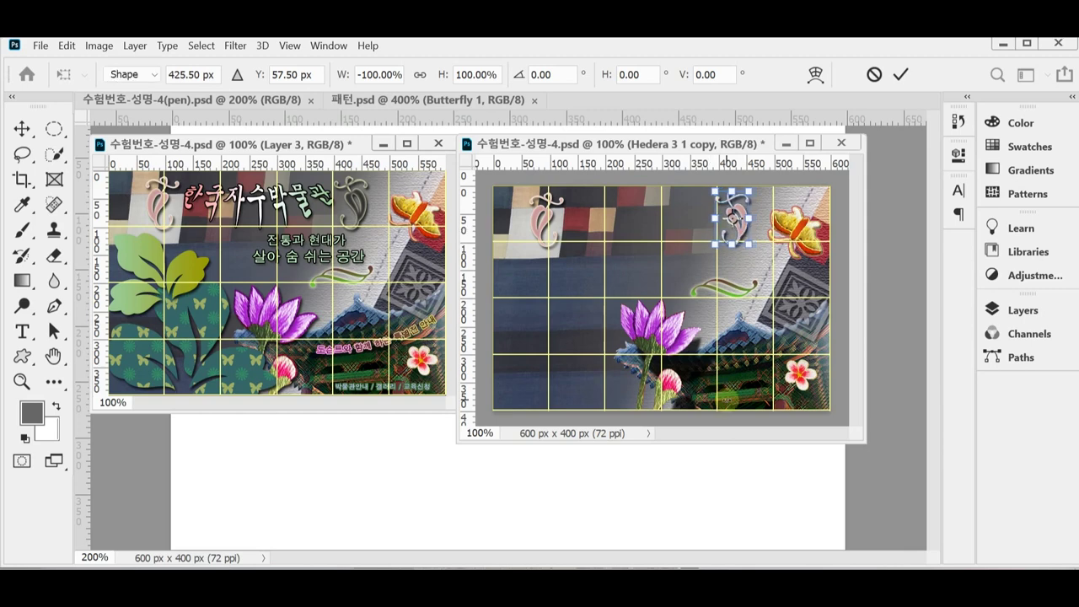
# Change the flipped Hedera copy's fill color to #333.
pyautogui.click(1024, 310)
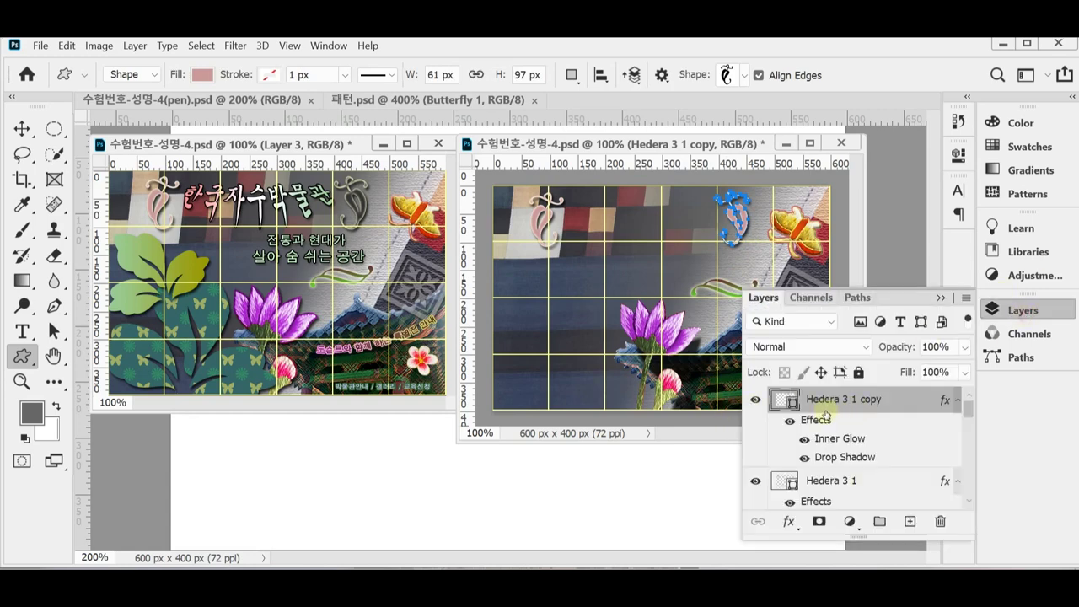
pyautogui.doubleClick(791, 401)
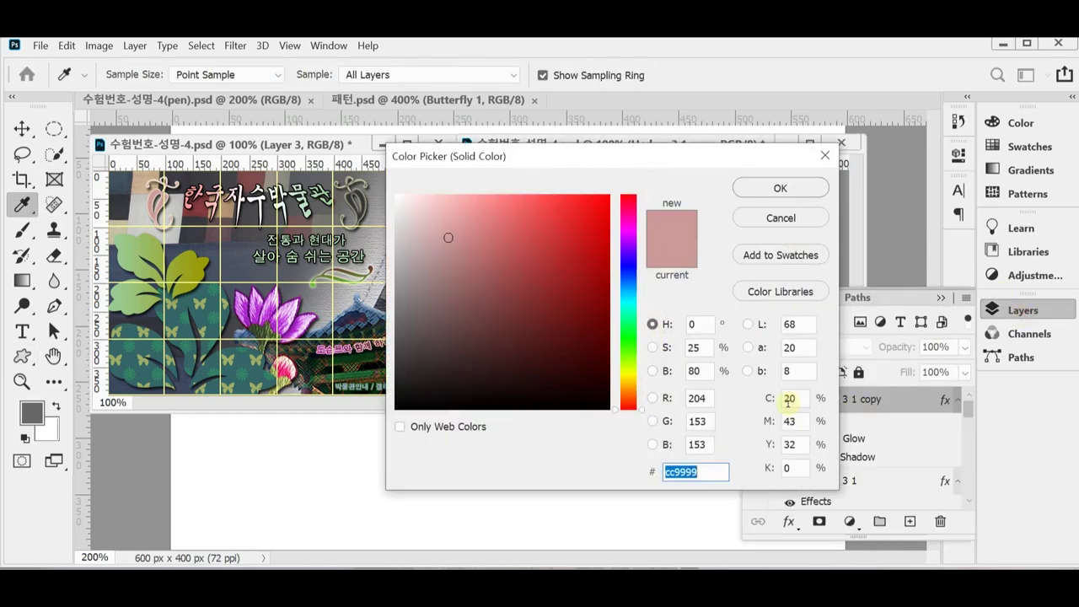
pyautogui.write('333')
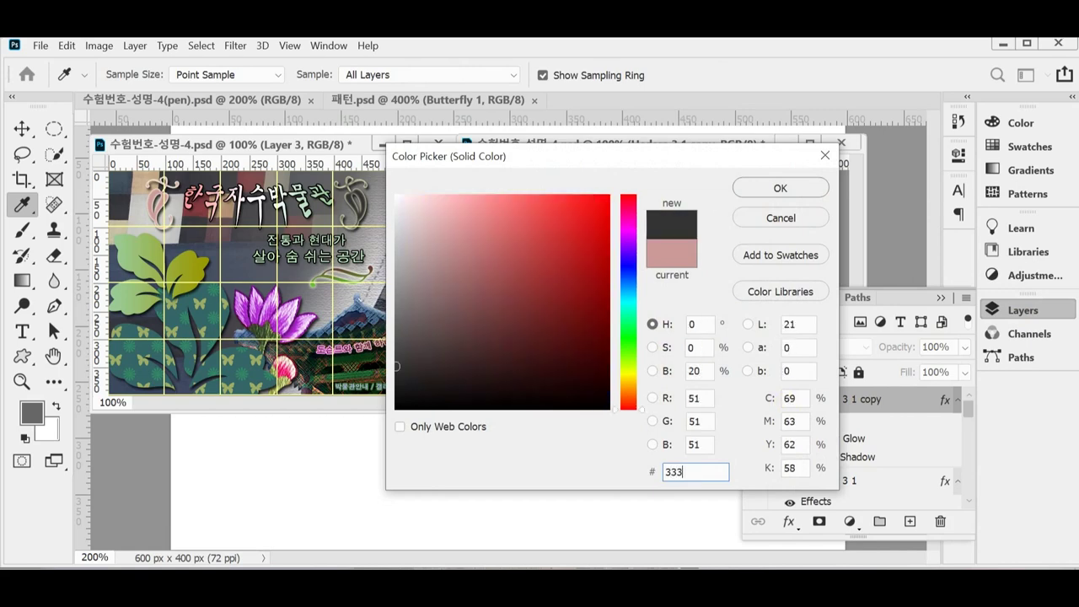
pyautogui.press('Return')
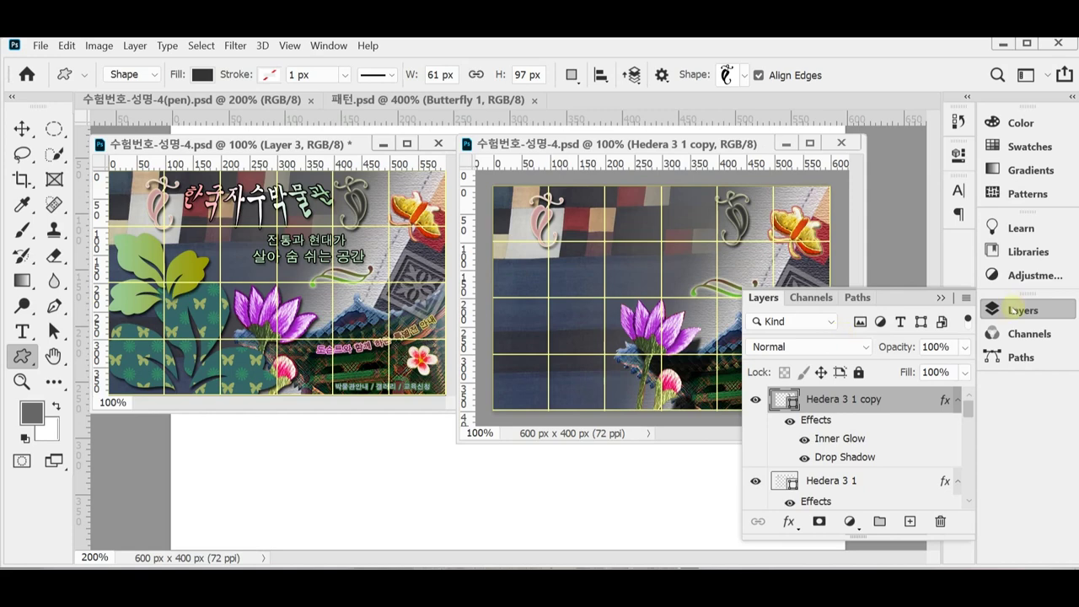
# Activate the Pen tool and set its drawing mode to Shape.
pyautogui.click(1012, 310)
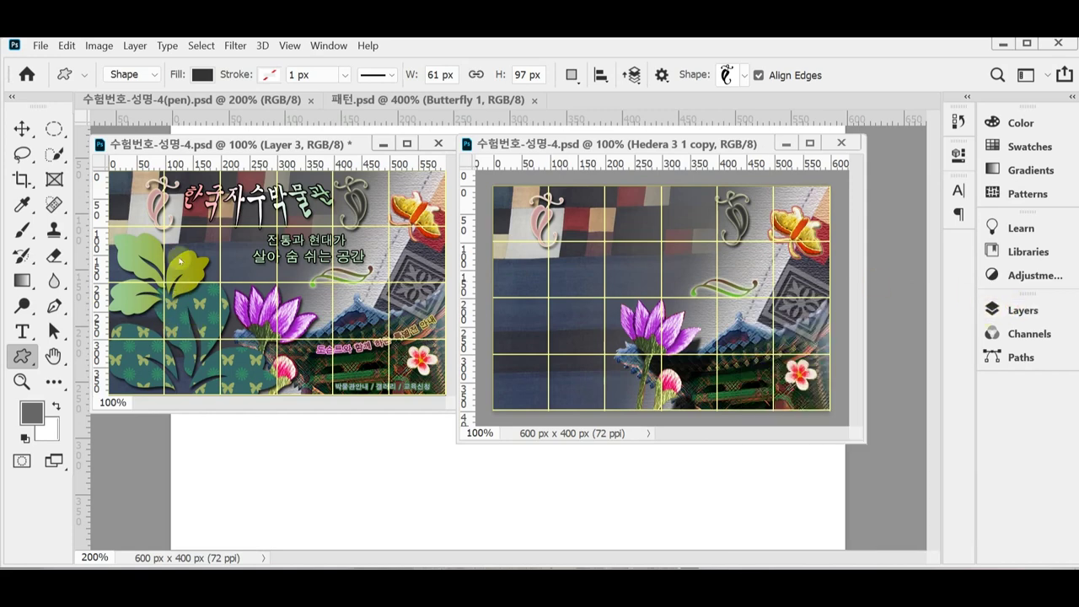
pyautogui.click(169, 143)
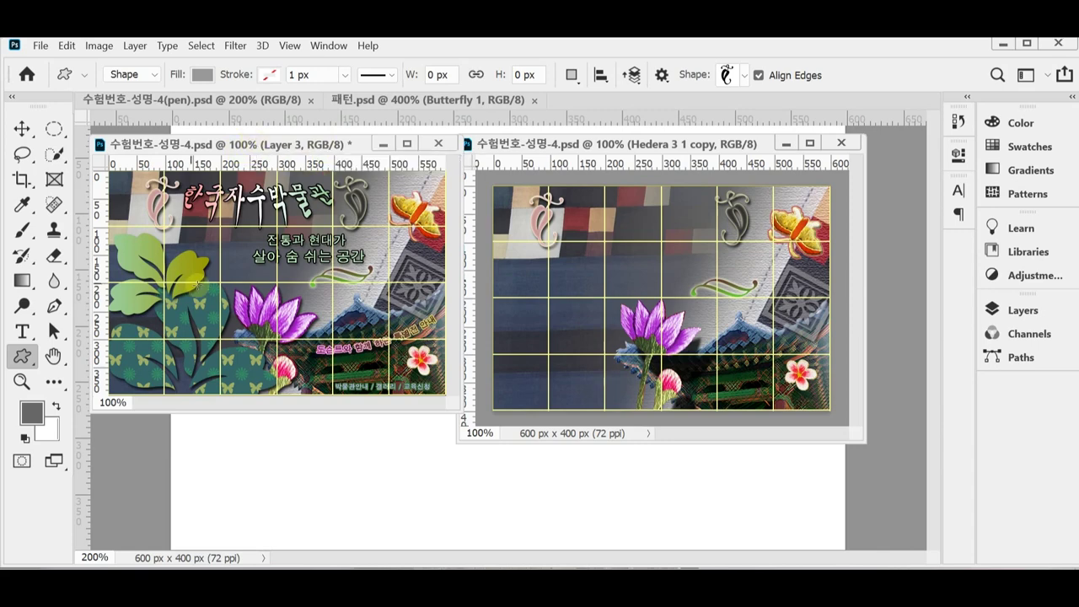
pyautogui.click(54, 306)
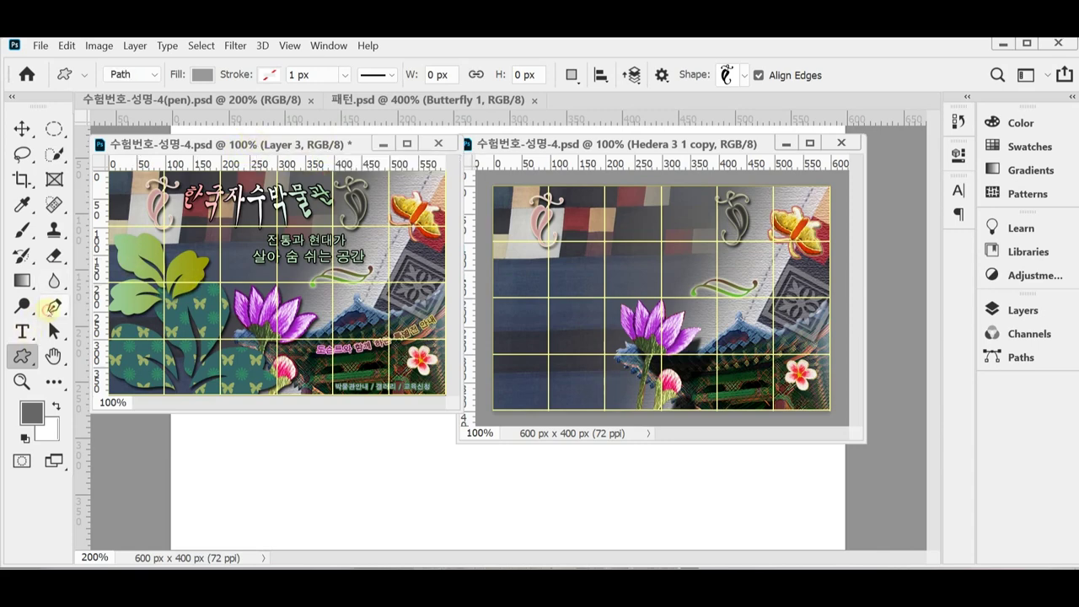
pyautogui.click(119, 308)
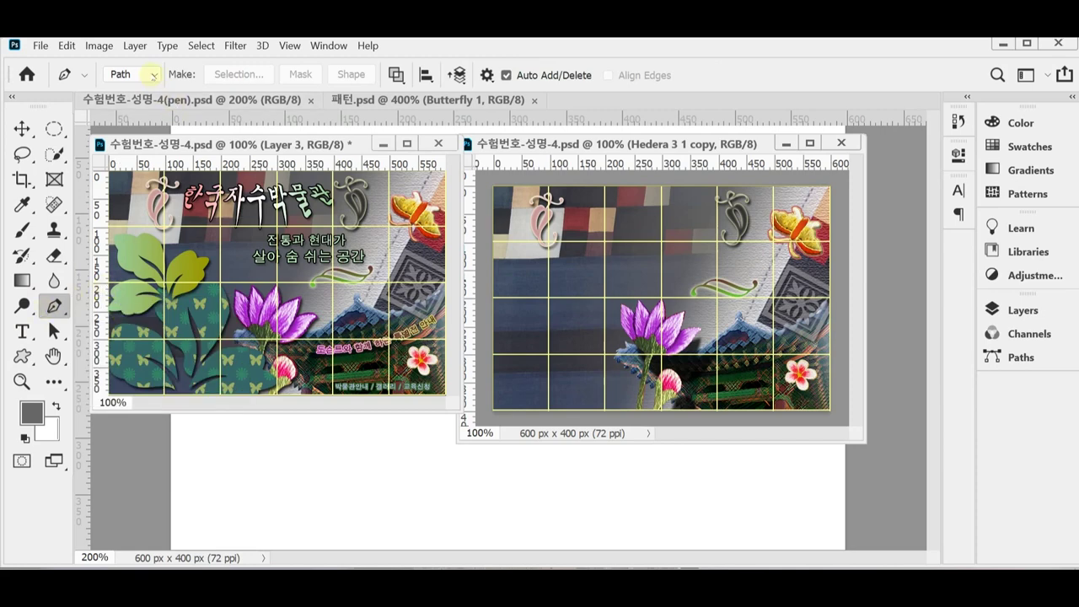
pyautogui.click(151, 74)
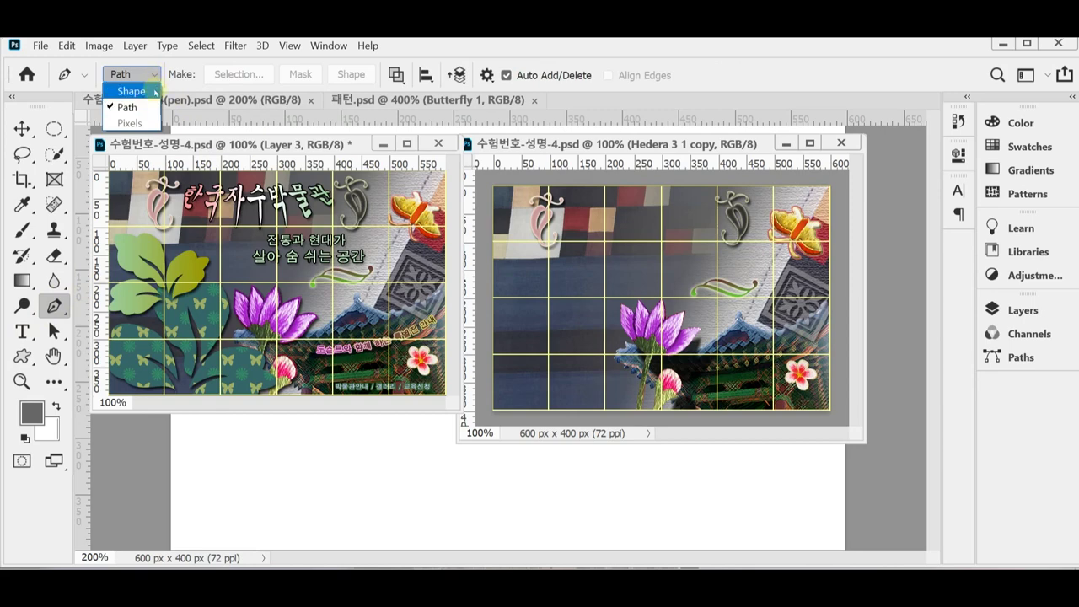
pyautogui.click(131, 91)
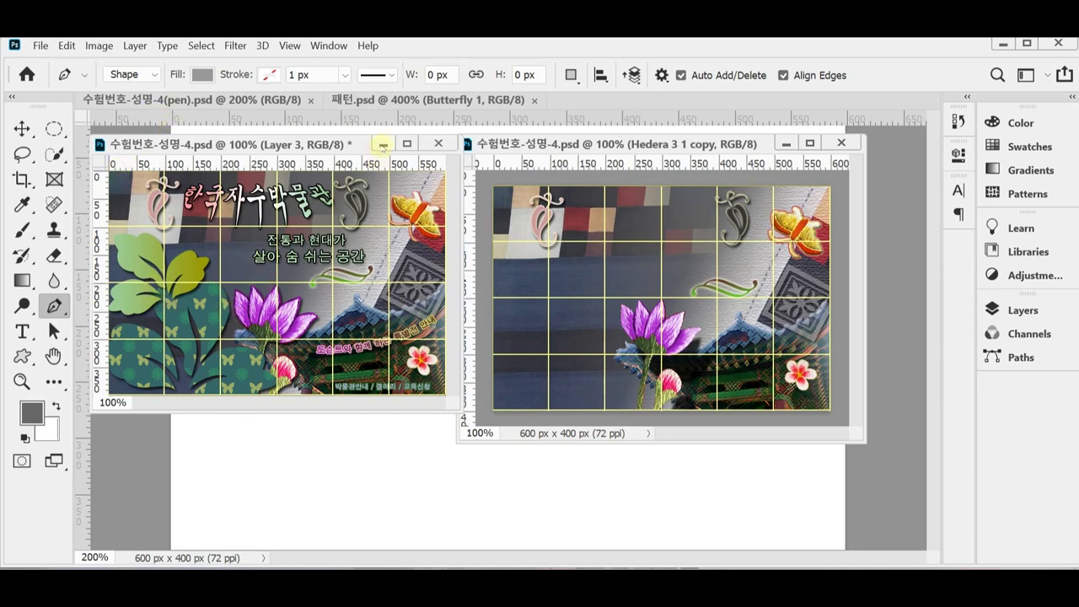
# Minimize both 수험번호-성명-4.psd windows to bring up the gray leaf artwork in 수험번호-성명-4(pen).psd.
pyautogui.click(382, 145)
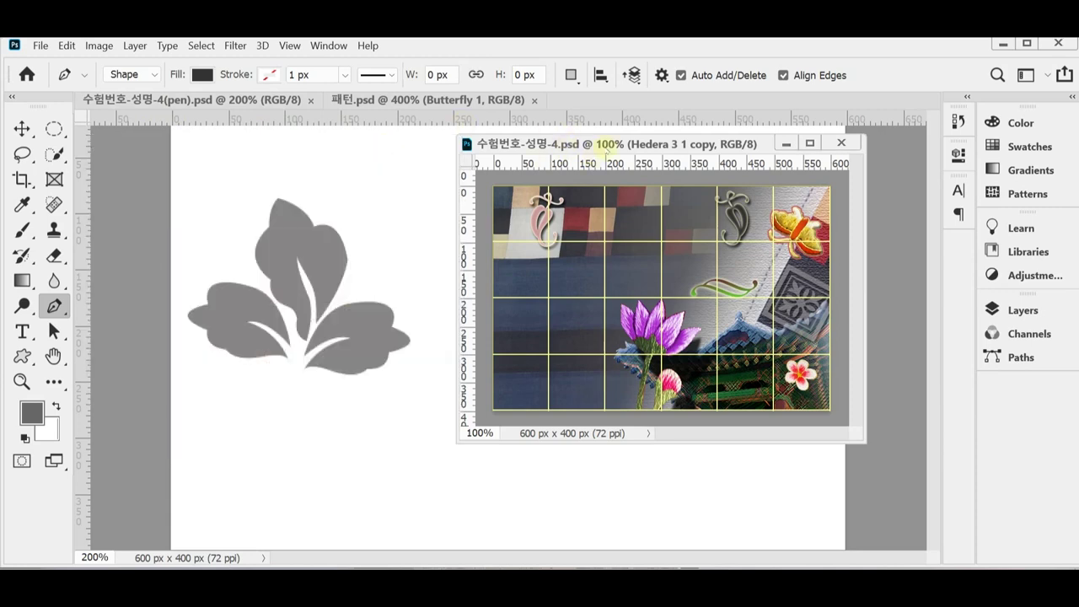
pyautogui.click(786, 144)
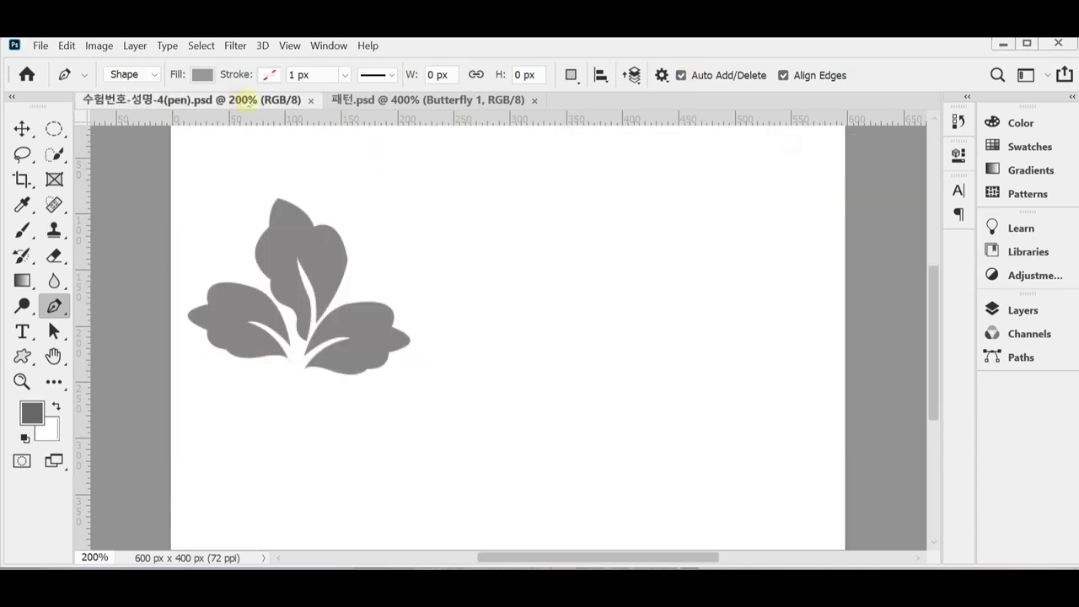
pyautogui.scroll(2, 523, 297)
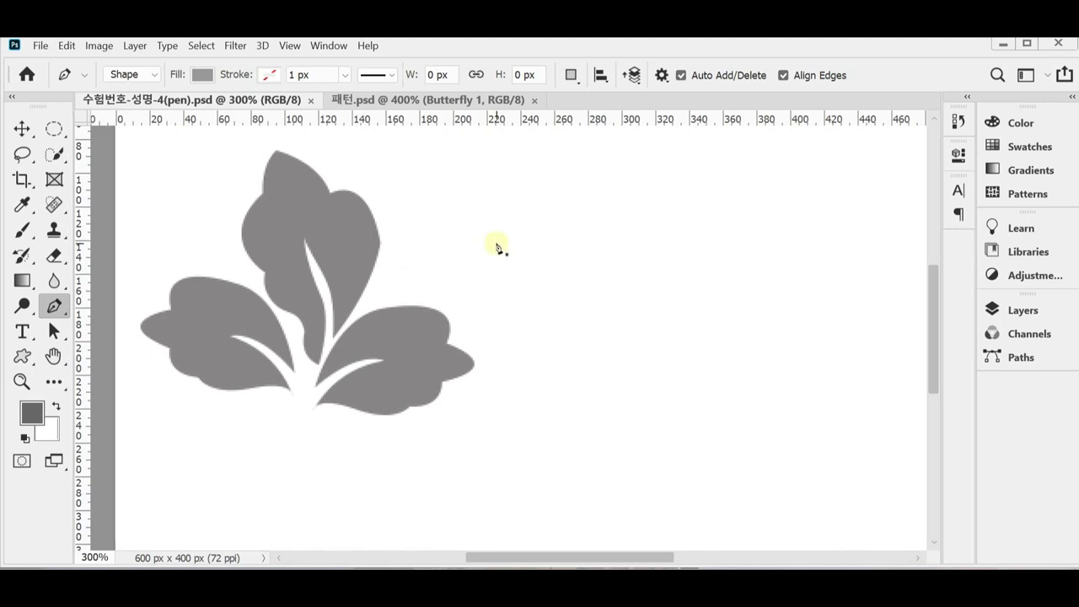
pyautogui.click(486, 241)
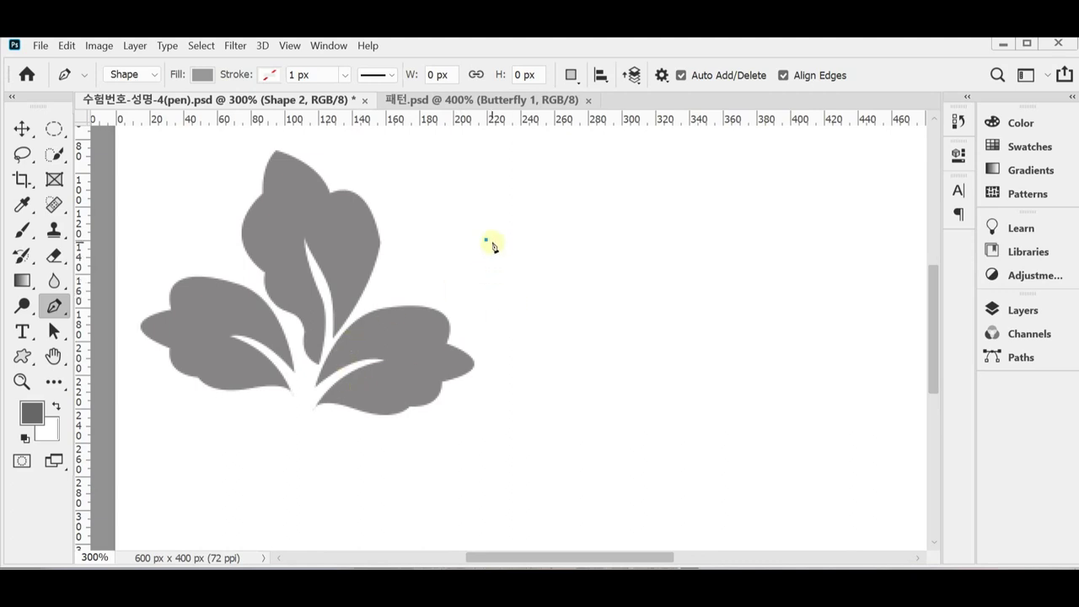
pyautogui.hotkey('ctrl', 'z')
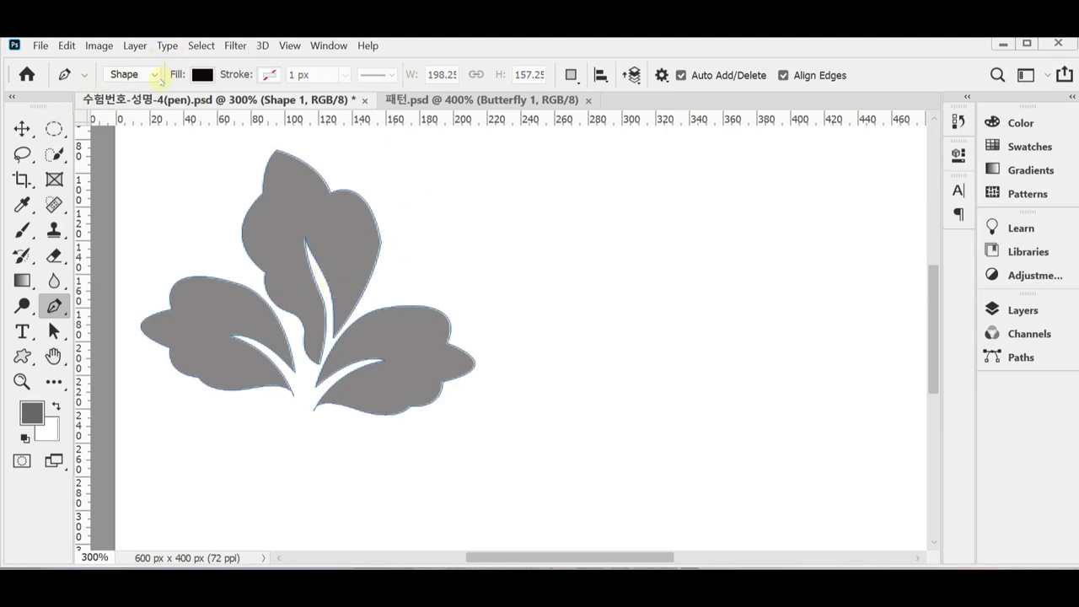
pyautogui.press('Return')
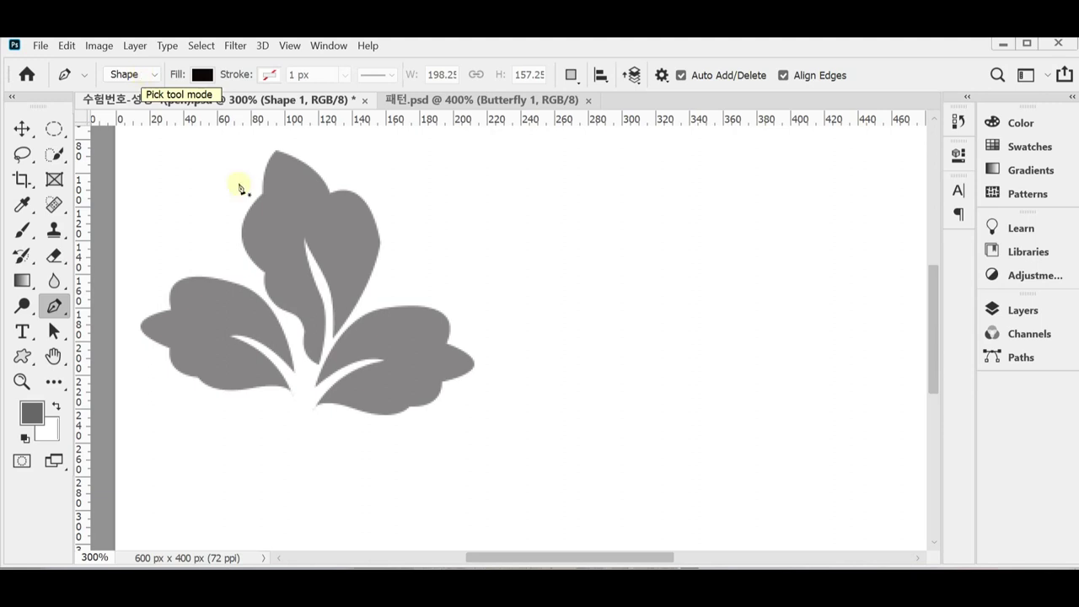
# Start a pen shape at the base of the upper leaf's right half and trace its right edge with curves up to the right notch.
pyautogui.scroll(1, 308, 357)
pyautogui.moveTo(407, 317); pyautogui.dragTo(469, 354)
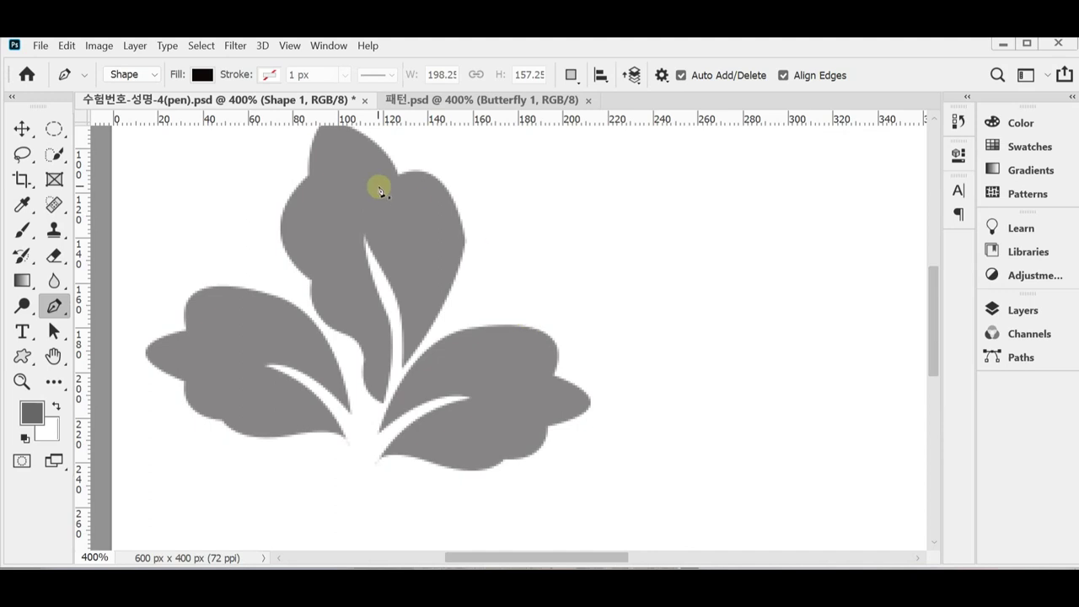
pyautogui.moveTo(371, 202); pyautogui.dragTo(369, 221)
pyautogui.scroll(1, 392, 342)
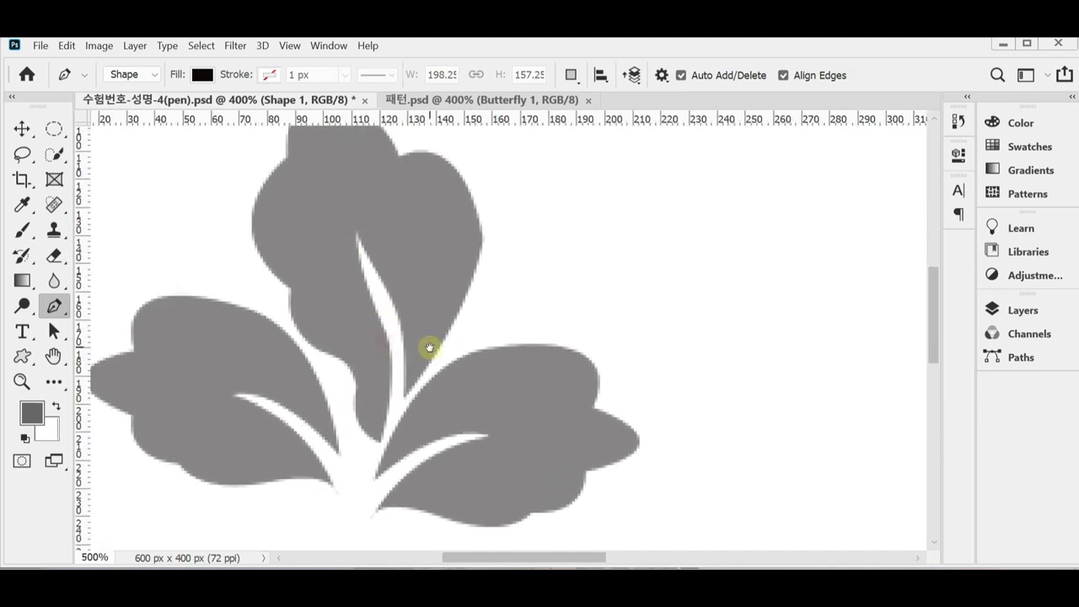
pyautogui.moveTo(380, 365); pyautogui.dragTo(410, 421)
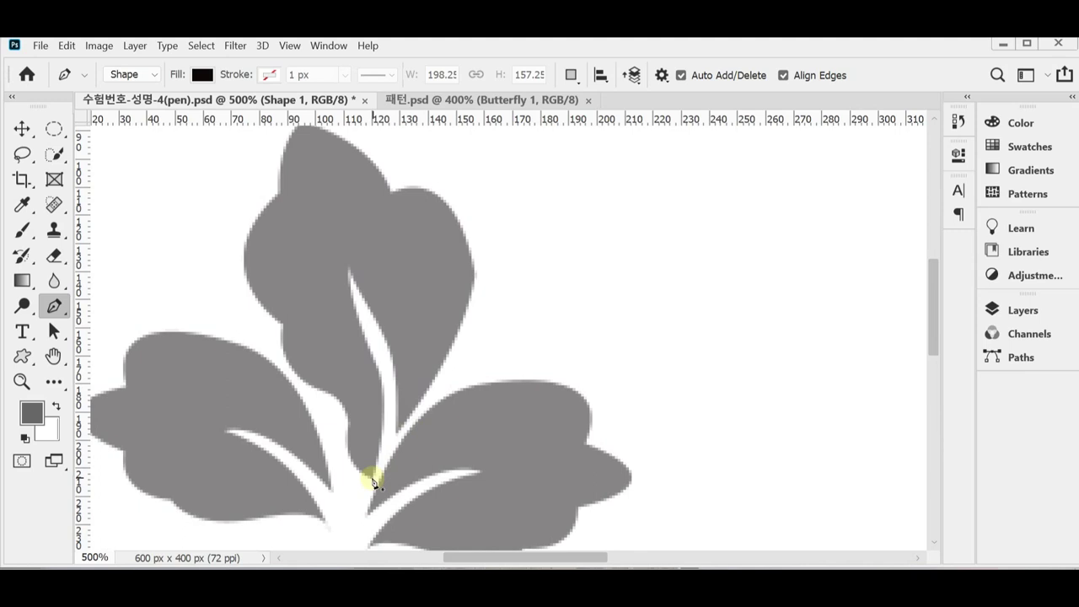
pyautogui.click(398, 434)
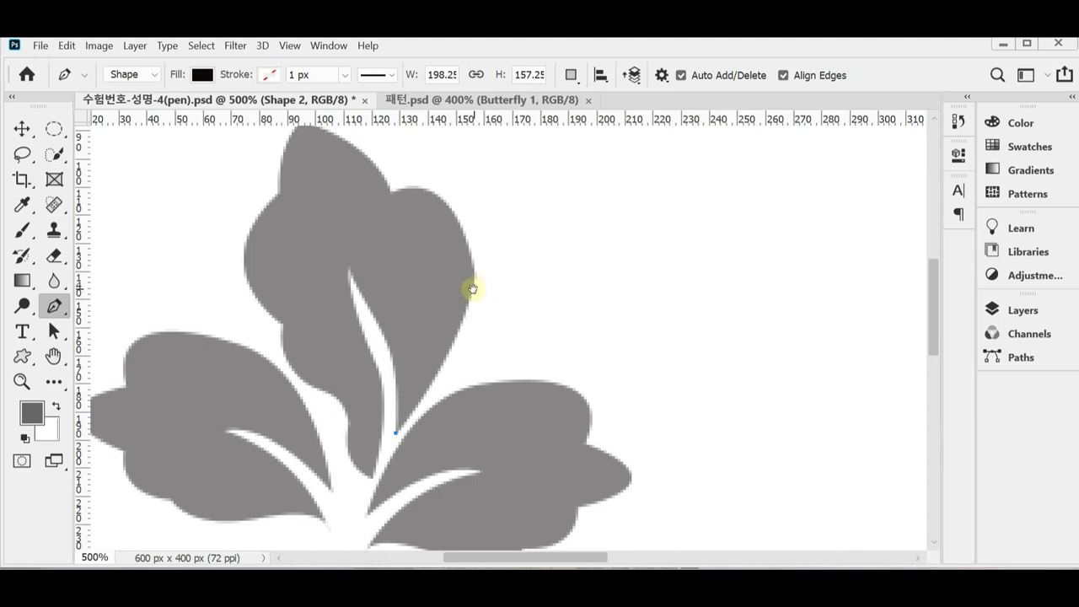
pyautogui.keyDown('alt'); pyautogui.scroll(-1, 475, 289); pyautogui.keyUp('alt')
pyautogui.moveTo(471, 294); pyautogui.dragTo(477, 256)
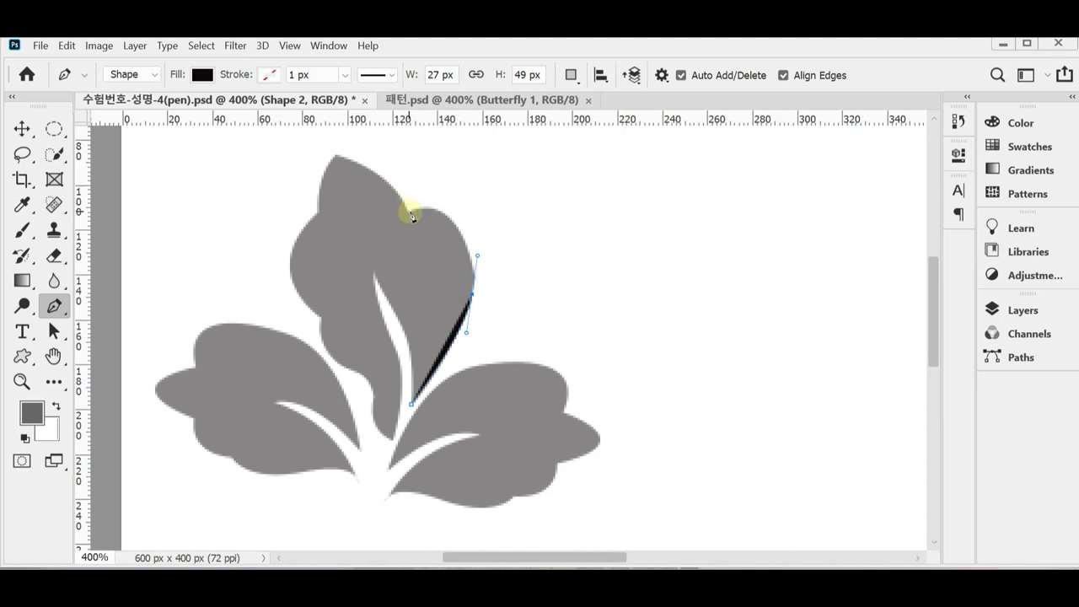
pyautogui.moveTo(410, 211); pyautogui.dragTo(362, 234)
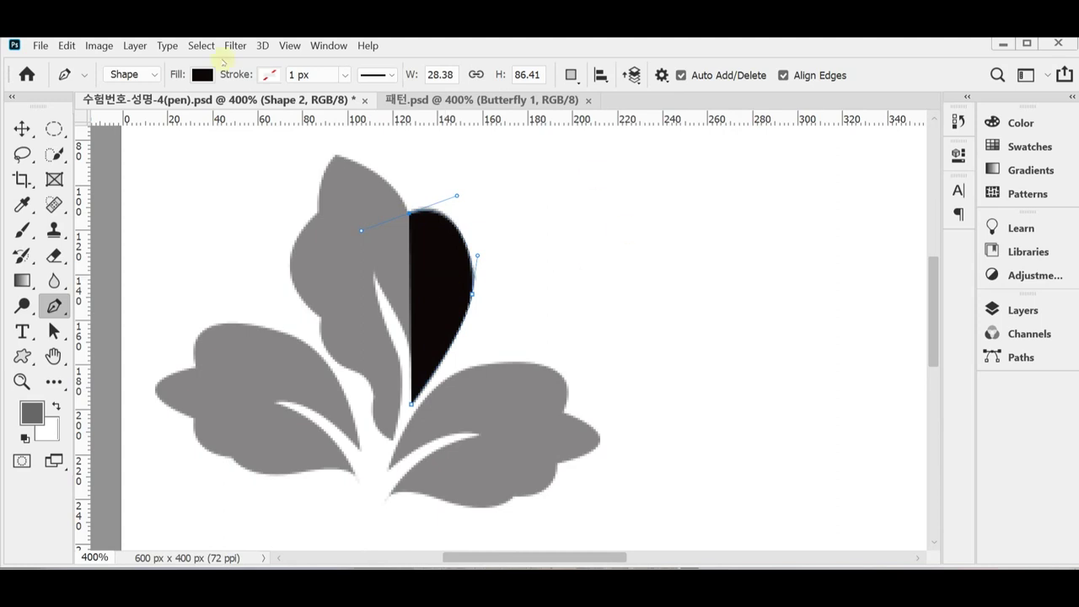
# Set the new shape's fill to the recently used lime green and refine the curve at the upper leaf's right notch.
pyautogui.click(203, 74)
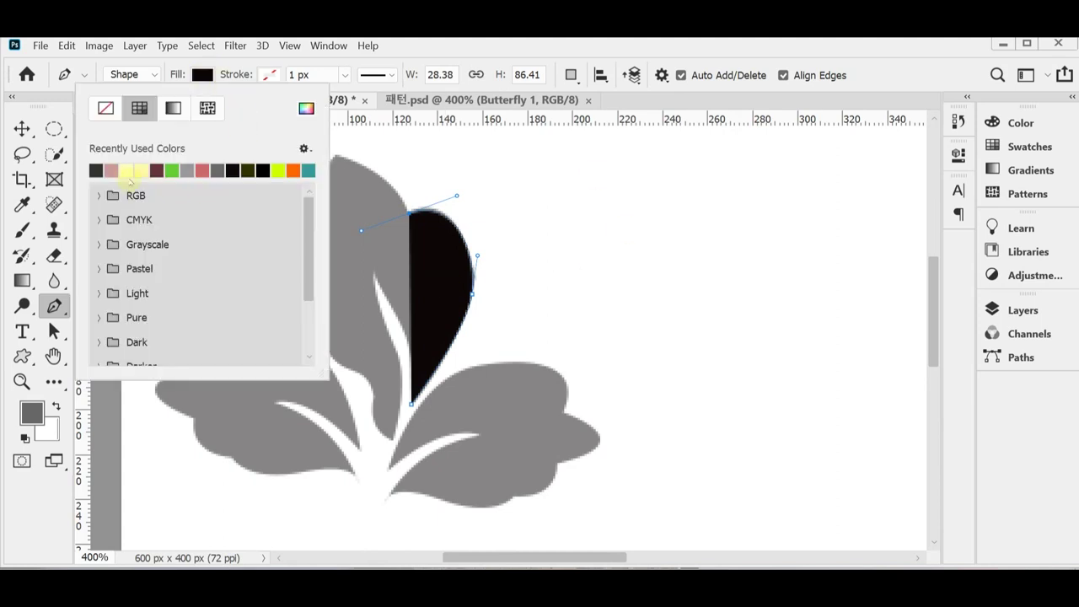
pyautogui.click(126, 171)
pyautogui.click(114, 172)
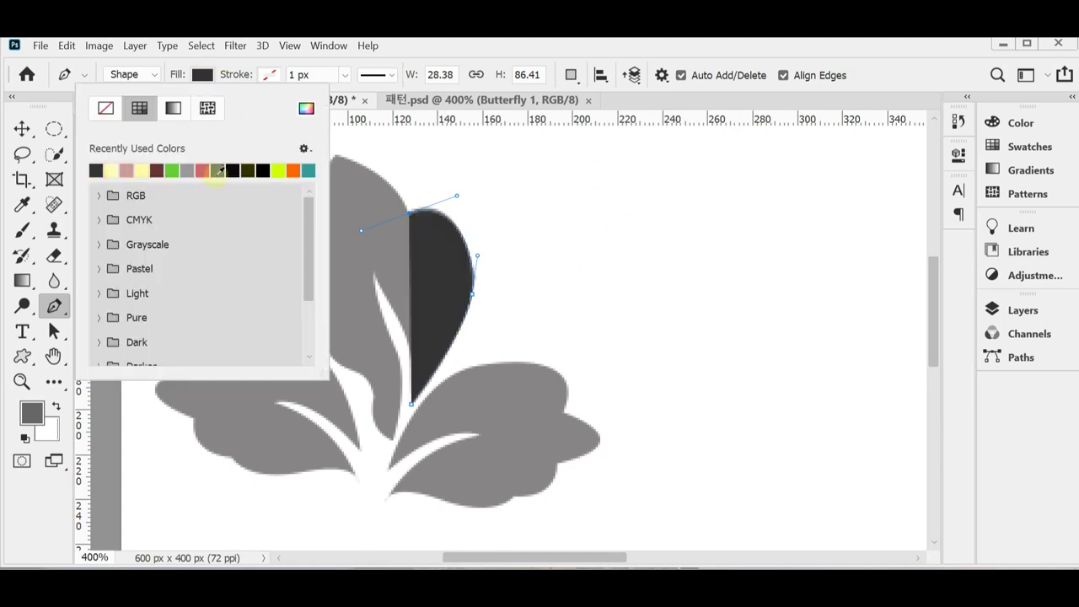
pyautogui.click(279, 171)
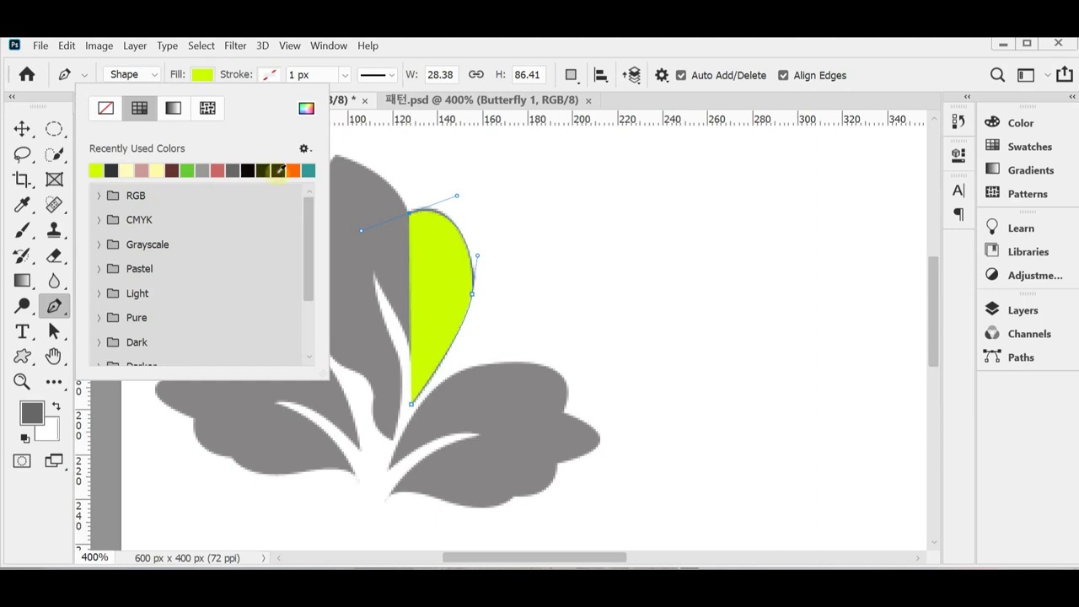
pyautogui.click(293, 172)
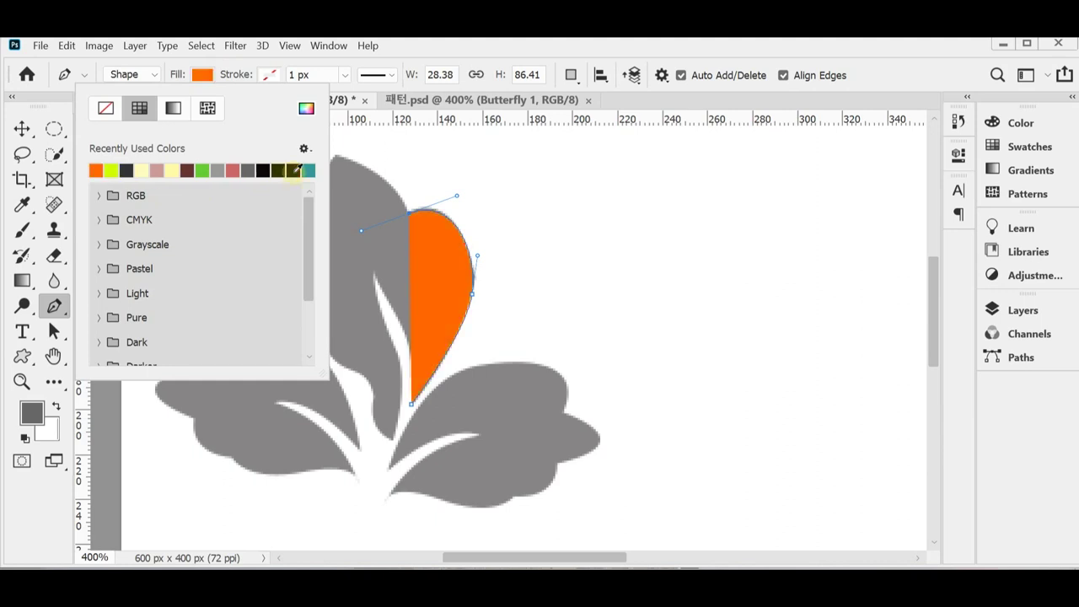
pyautogui.click(113, 171)
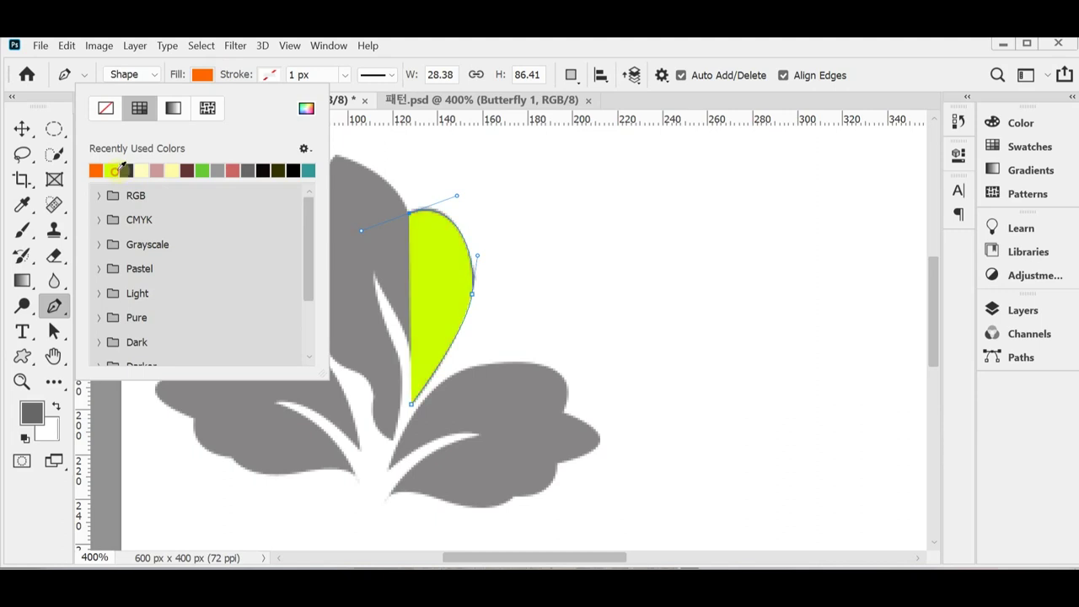
pyautogui.click(606, 52)
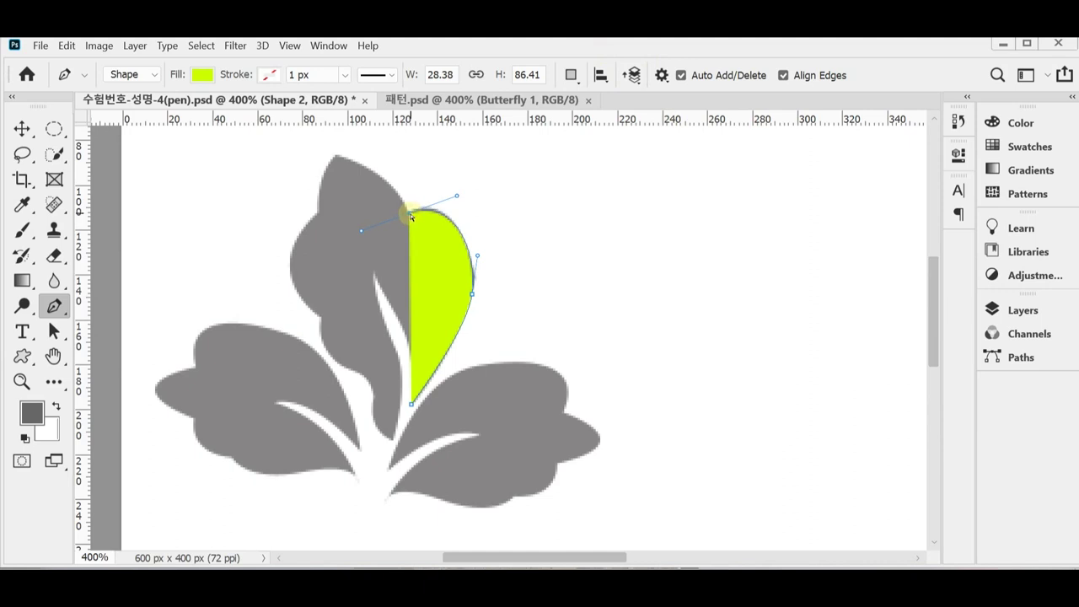
pyautogui.moveTo(411, 217); pyautogui.dragTo(459, 193)
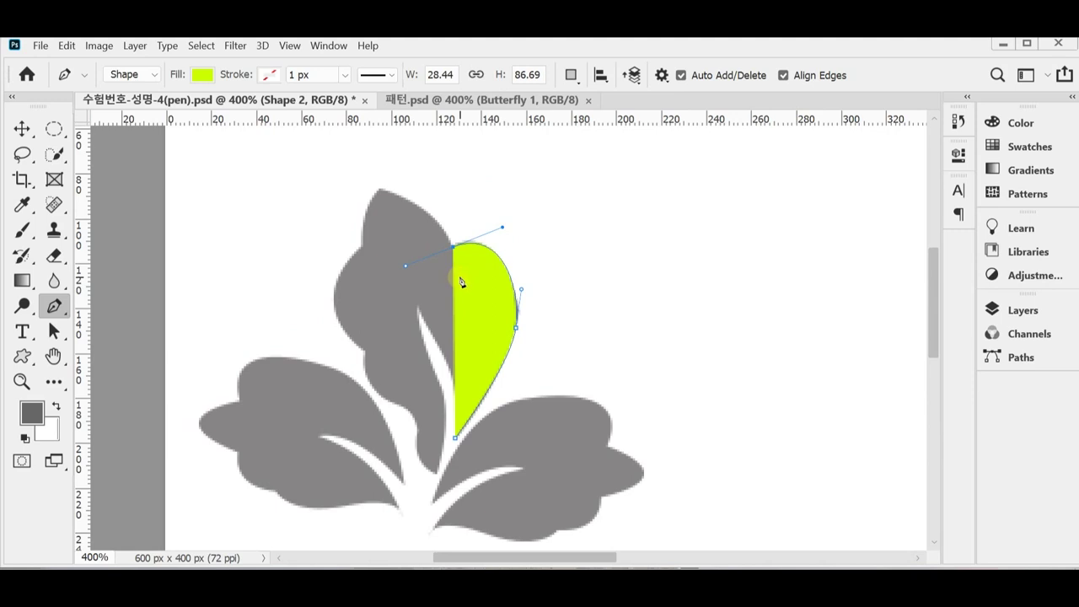
pyautogui.scroll(1, 461, 280)
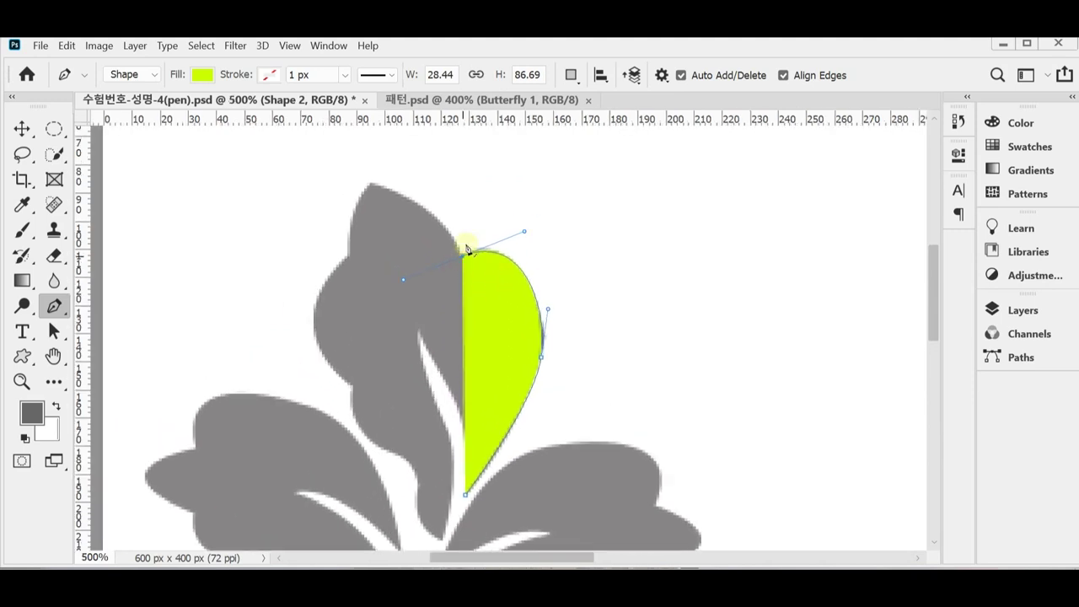
pyautogui.moveTo(373, 183); pyautogui.dragTo(321, 181)
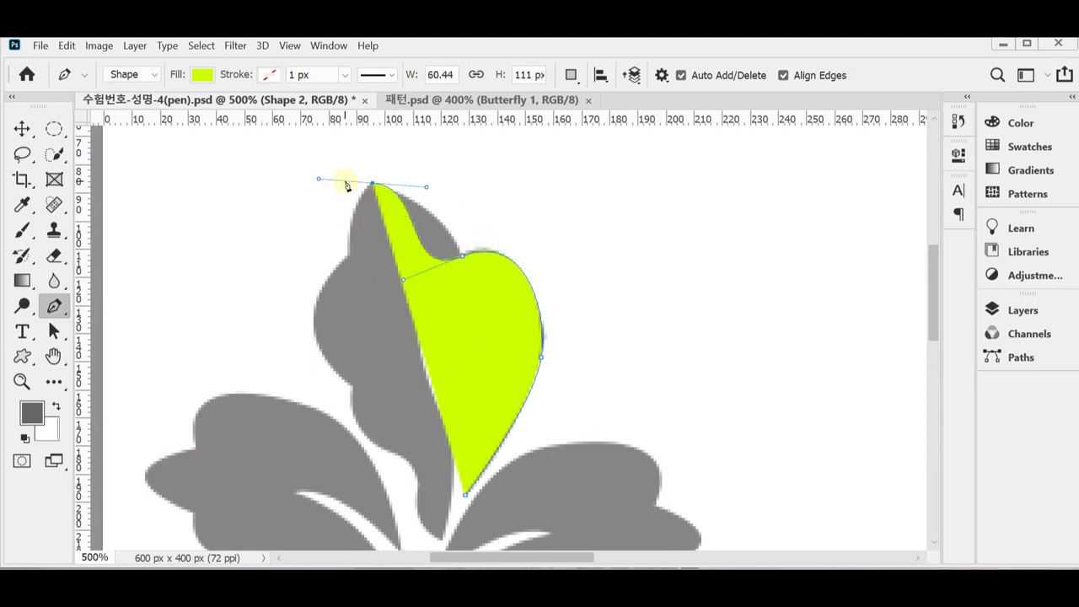
pyautogui.click(426, 239)
pyautogui.hotkey('ctrl', 'z')
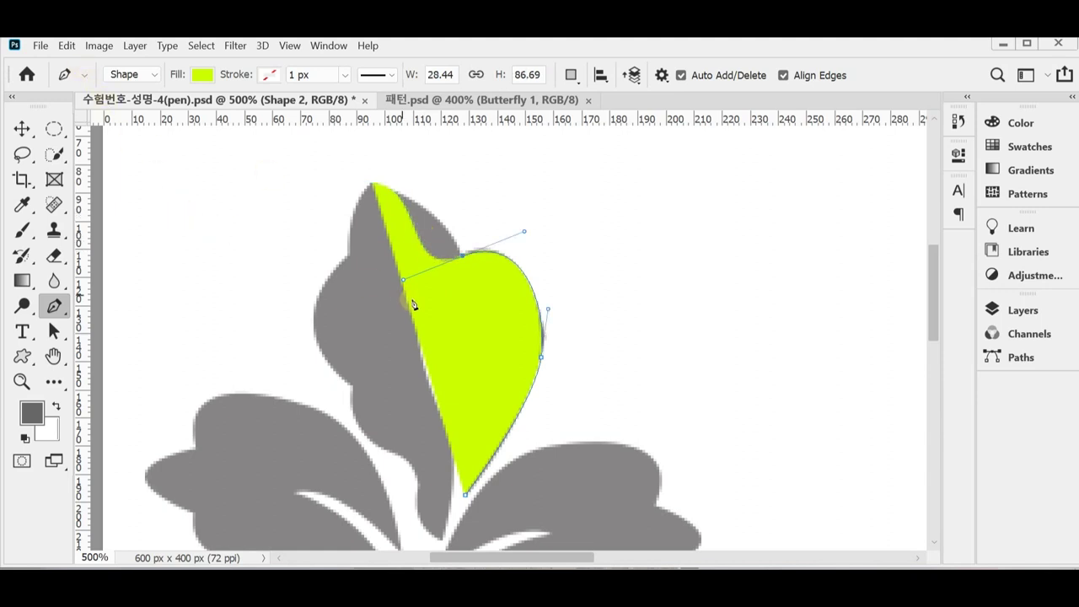
pyautogui.hotkey('ctrl', 'z')
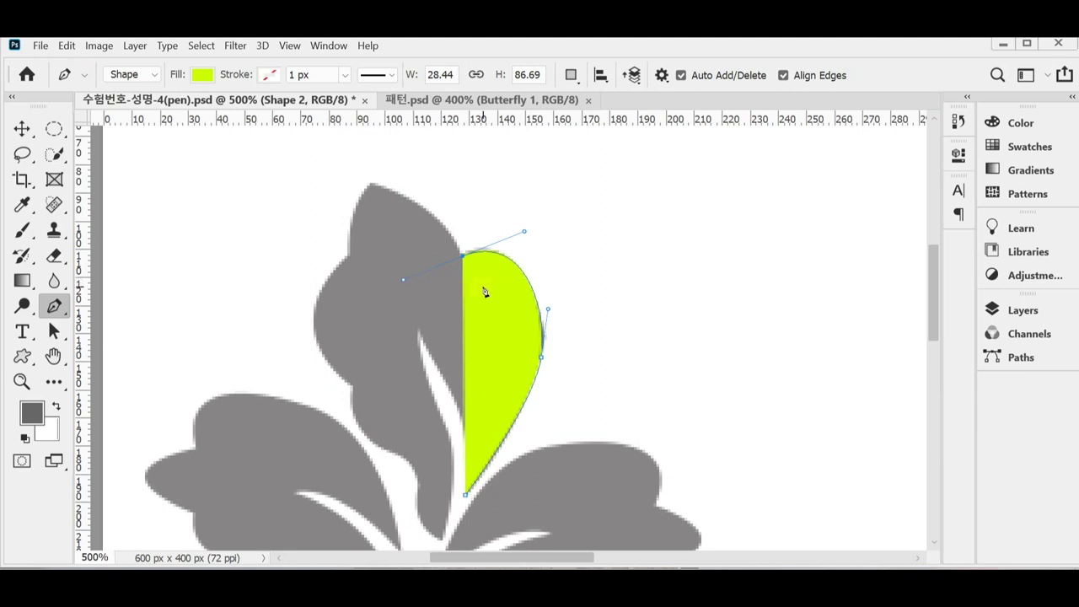
# Trace the upper leaf's pointed tip from the right notch over to the left notch, removing the outgoing curve handles at the corners.
pyautogui.click(463, 257)
pyautogui.moveTo(370, 184); pyautogui.dragTo(297, 166)
pyautogui.click(371, 185)
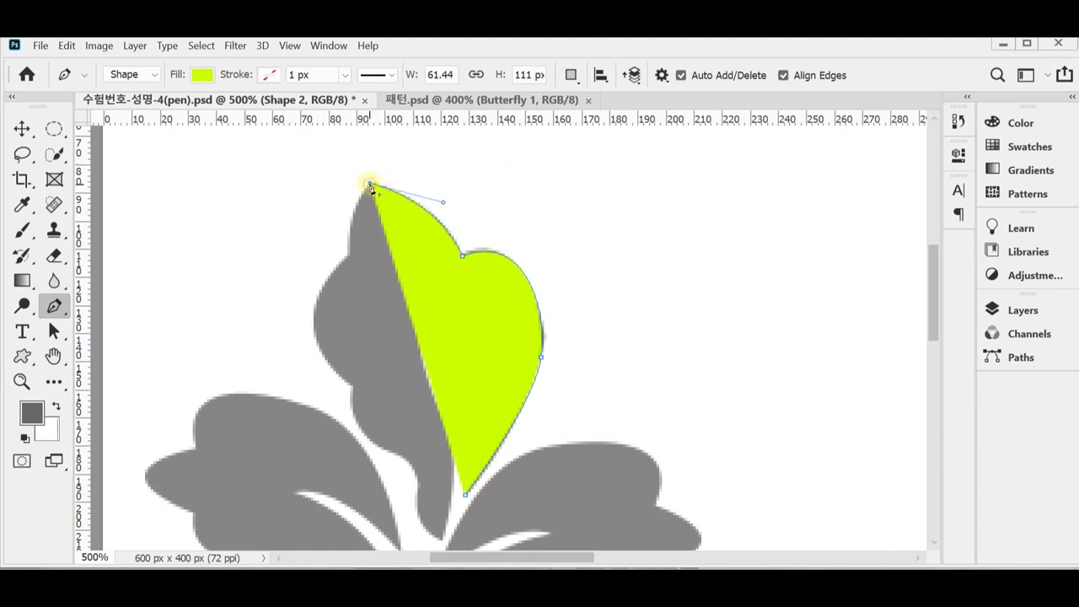
pyautogui.moveTo(346, 255); pyautogui.dragTo(350, 314)
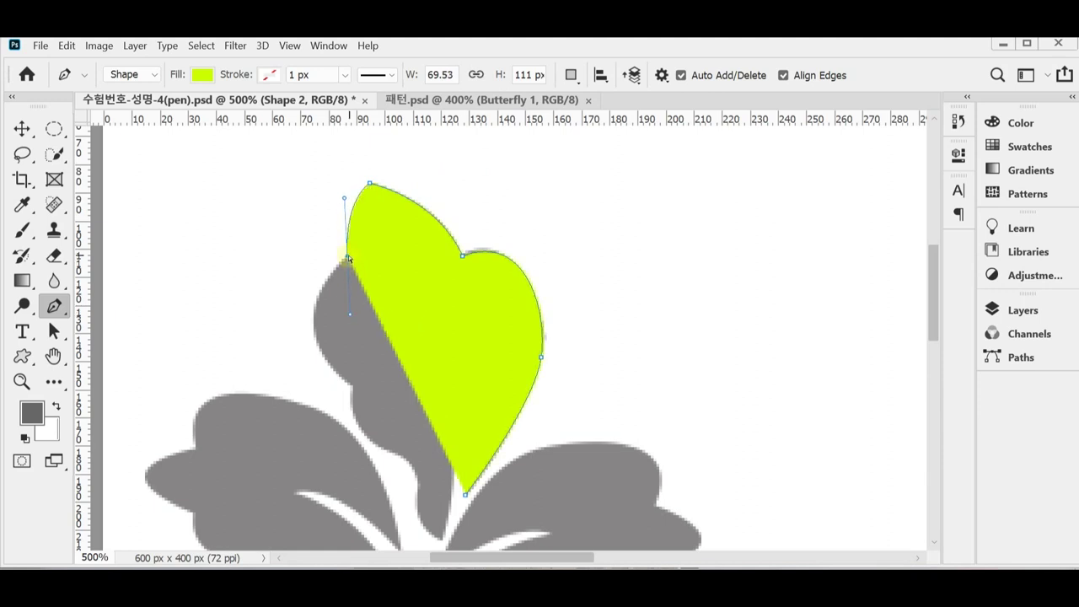
pyautogui.press('Right')
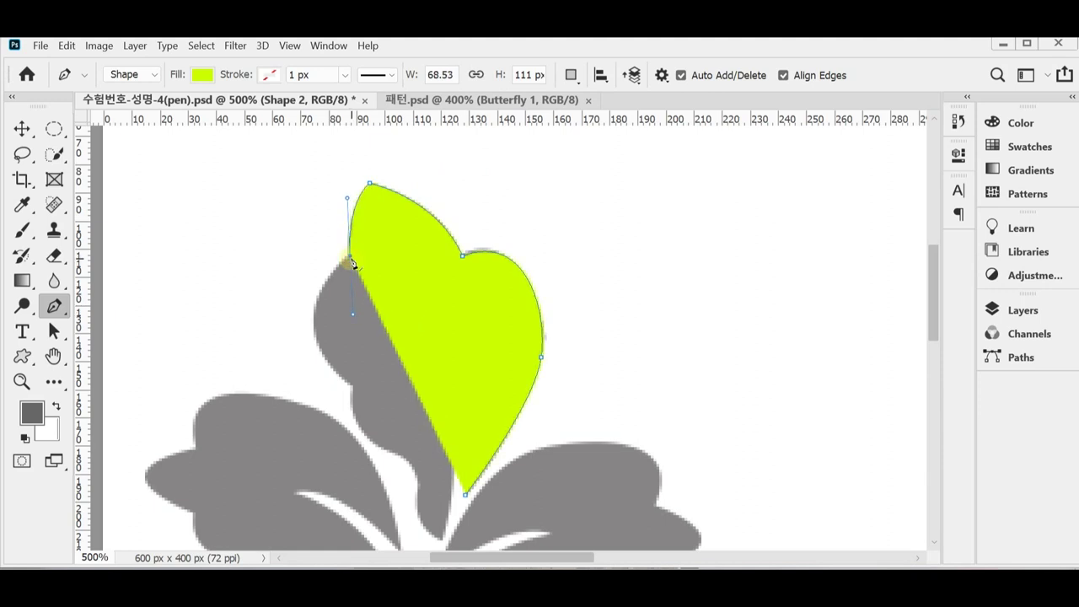
pyautogui.keyDown('alt'); pyautogui.click(350, 256); pyautogui.keyUp('alt')
# Trace the upper leaf's left lobe from the left notch down through the next notch and into the narrower lower curve.
pyautogui.moveTo(313, 325); pyautogui.dragTo(376, 404)
pyautogui.moveTo(456, 387); pyautogui.dragTo(483, 256)
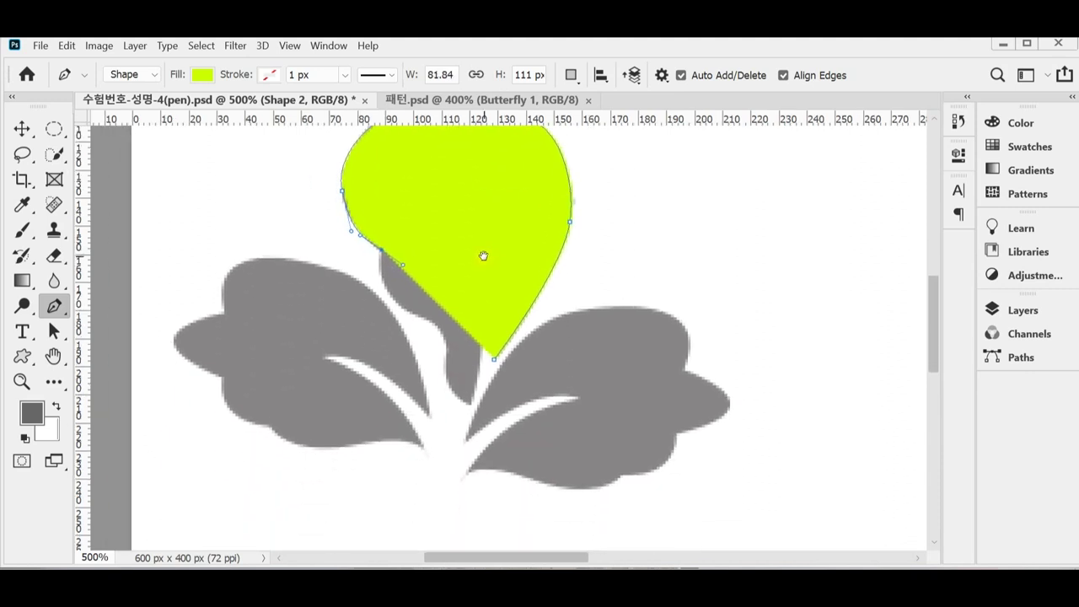
pyautogui.click(405, 283)
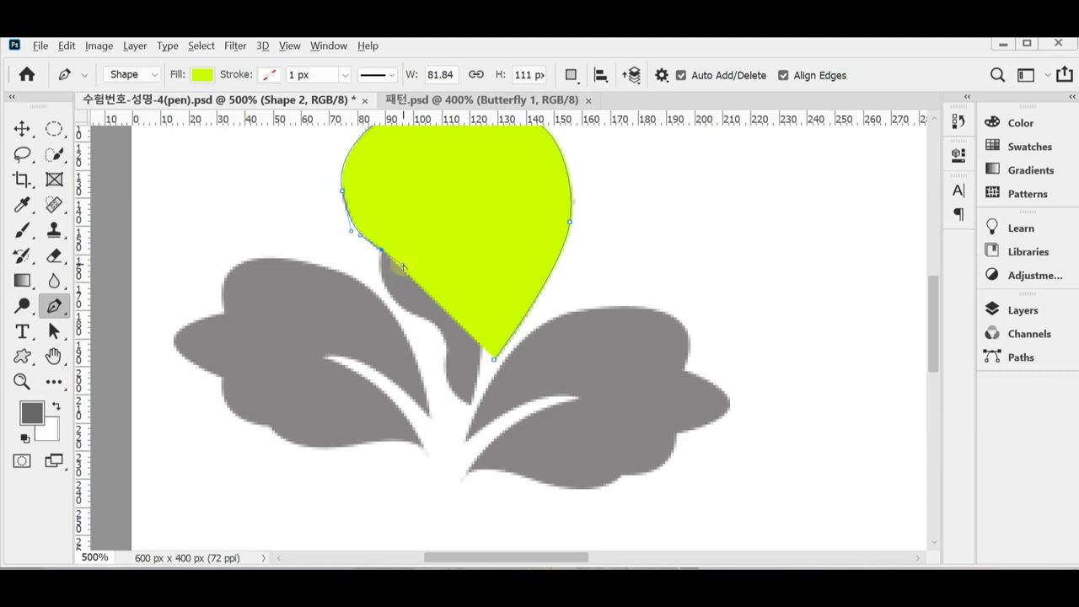
pyautogui.moveTo(404, 267); pyautogui.dragTo(376, 282)
pyautogui.moveTo(395, 299); pyautogui.dragTo(408, 314)
# Continue the upper leaf's left edge down the narrow stem part, ending at its pointed base tip.
pyautogui.click(439, 334)
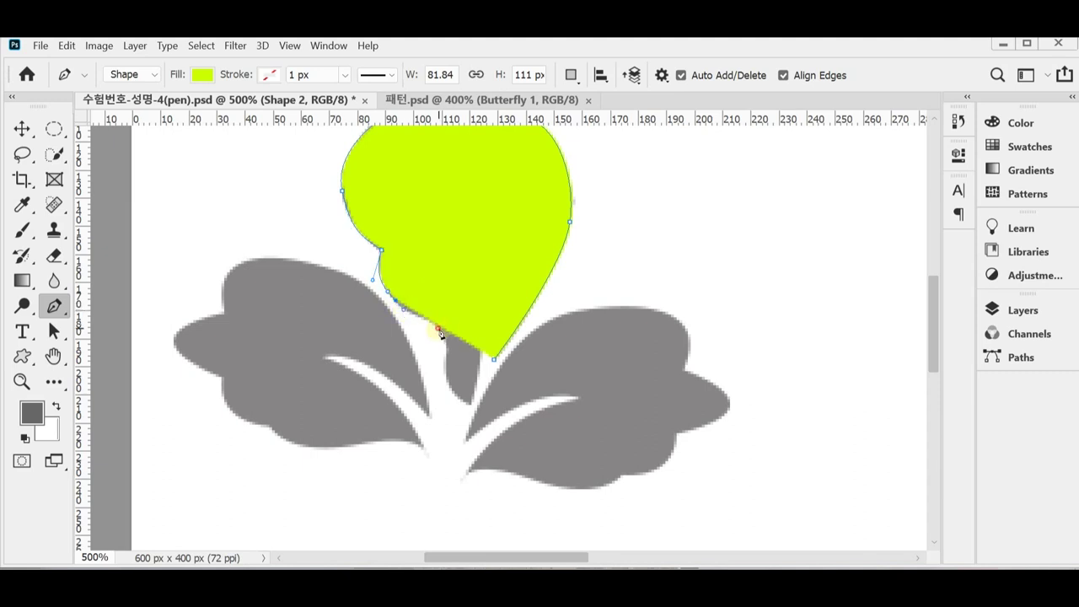
pyautogui.moveTo(446, 346); pyautogui.dragTo(466, 394)
pyautogui.click(437, 329)
pyautogui.hotkey('ctrl', 'z')
pyautogui.moveTo(438, 326); pyautogui.dragTo(454, 392)
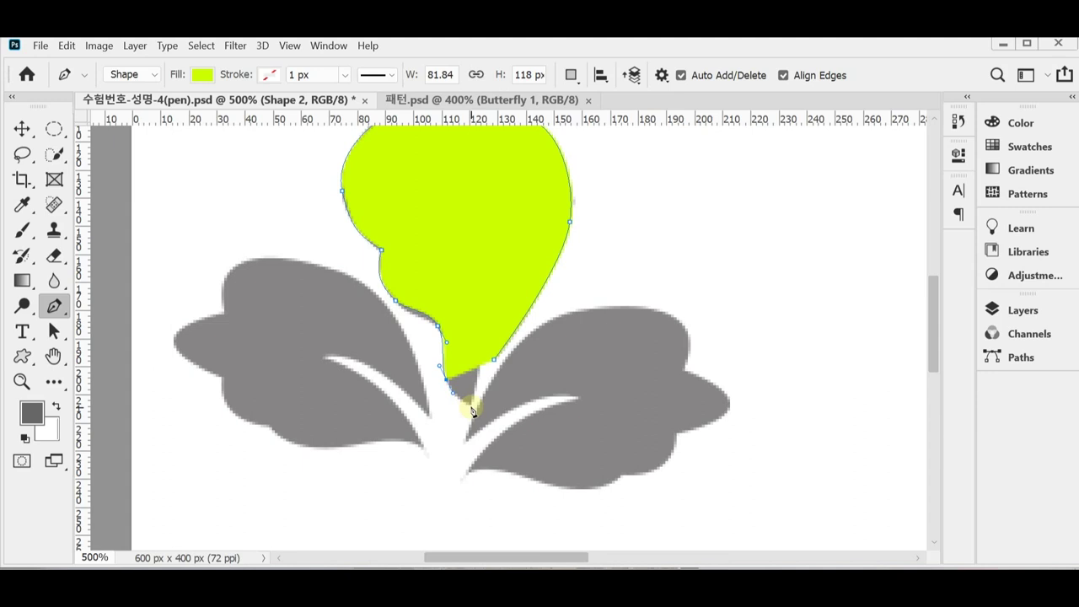
pyautogui.click(470, 405)
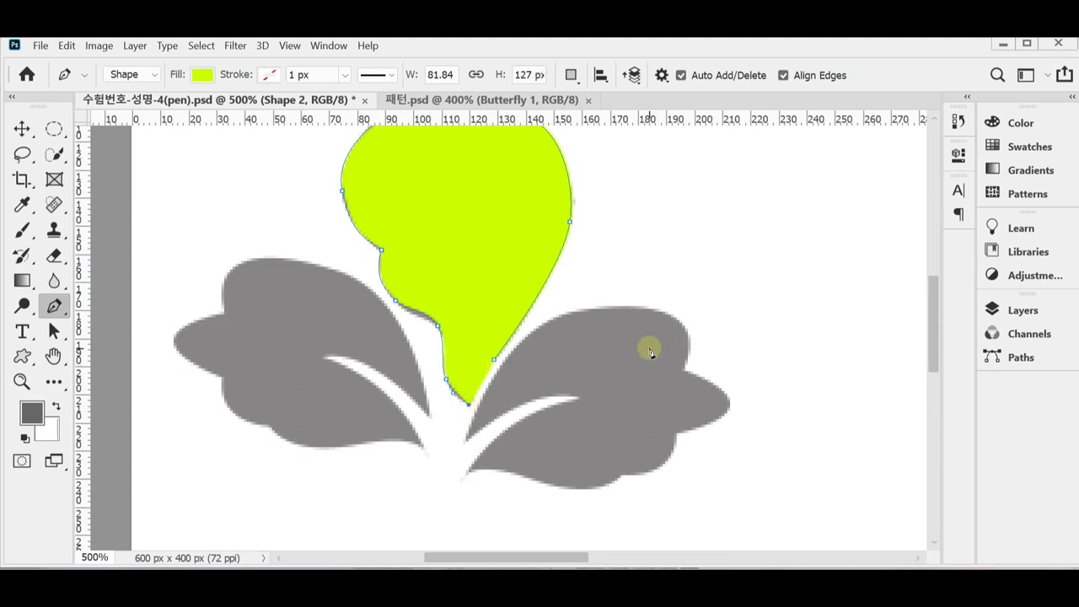
# Reduce the opacity of the Shape 2 layer to 75% so the gray artwork shows through.
pyautogui.click(1003, 310)
pyautogui.moveTo(894, 349); pyautogui.dragTo(879, 349)
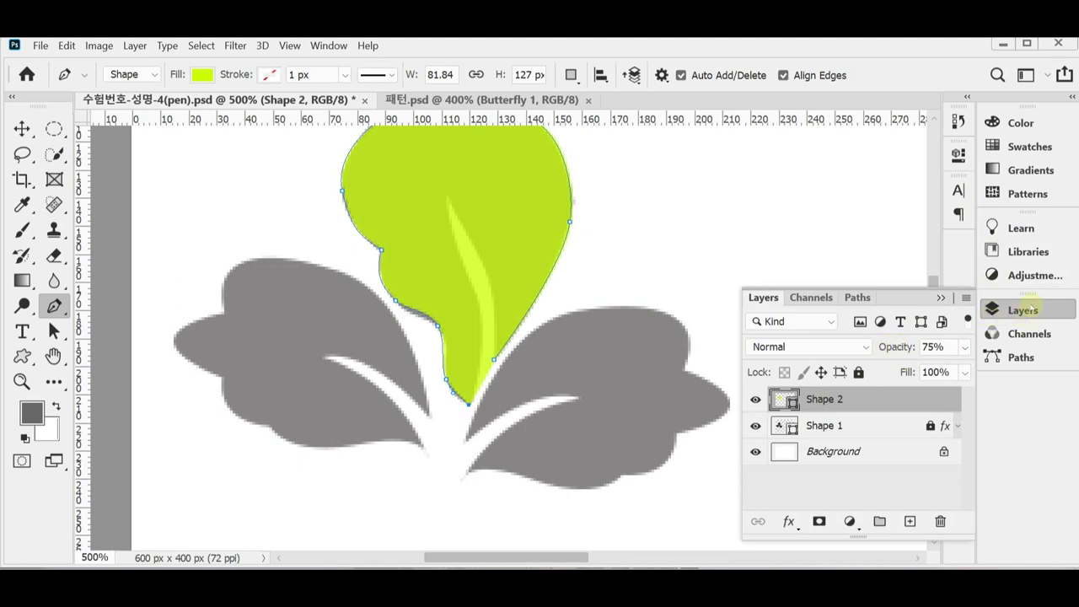
pyautogui.click(1031, 309)
# Trace both sides of the upper leaf's inner vein from the base tip up to its point and back, closing the path.
pyautogui.click(469, 409)
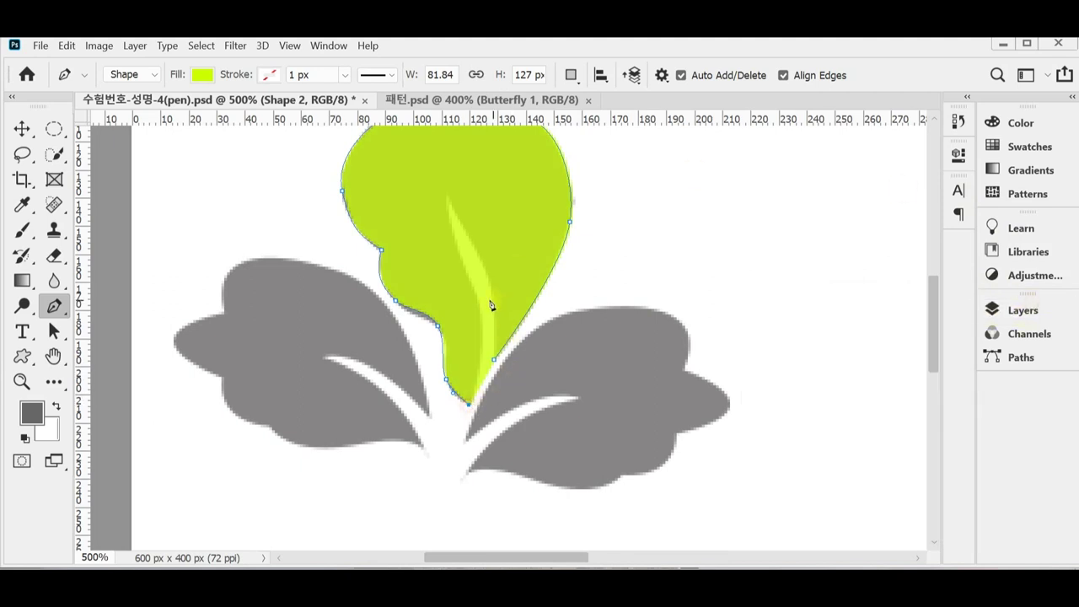
pyautogui.moveTo(480, 309); pyautogui.dragTo(474, 272)
pyautogui.moveTo(447, 191); pyautogui.dragTo(454, 154)
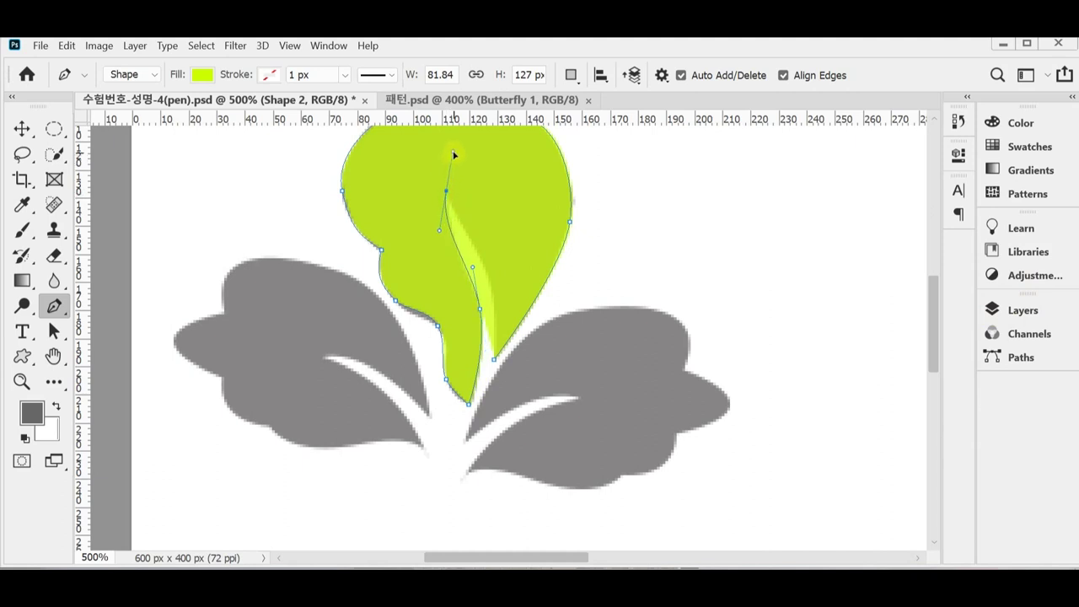
pyautogui.keyDown('alt'); pyautogui.click(446, 191); pyautogui.keyUp('alt')
pyautogui.click(489, 281)
pyautogui.click(493, 359)
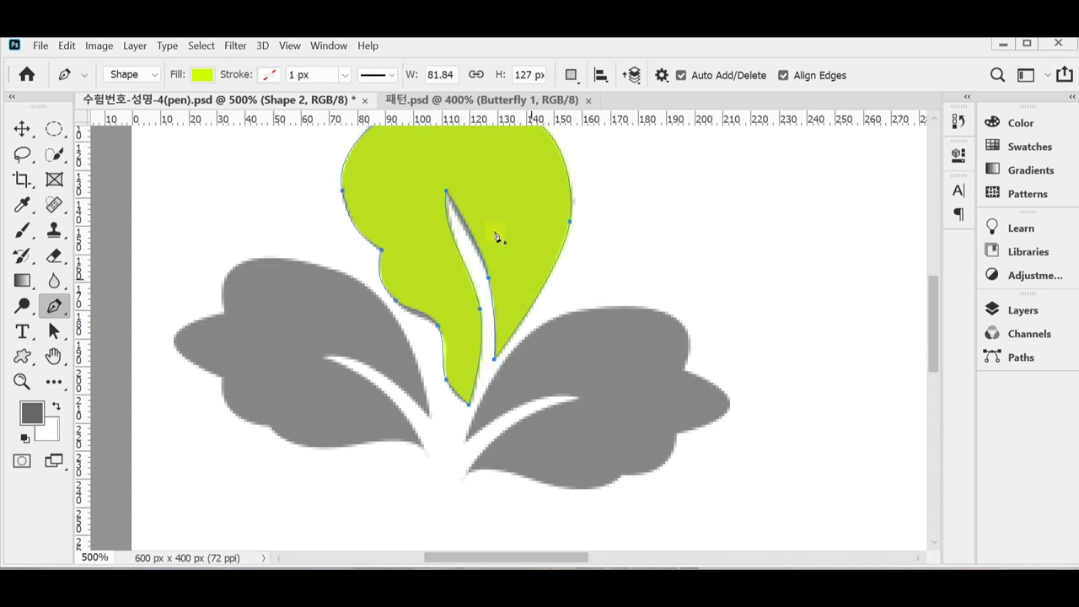
# Adjust the anchor and curves at the upper leaf's vein tip and reshape the curve on its lower-left edge.
pyautogui.keyDown('ctrl'); pyautogui.click(446, 192); pyautogui.keyUp('ctrl')
pyautogui.keyDown('ctrl'); pyautogui.click(447, 193); pyautogui.keyUp('ctrl')
pyautogui.moveTo(446, 193); pyautogui.dragTo(448, 198)
pyautogui.moveTo(445, 197); pyautogui.dragTo(446, 202)
pyautogui.moveTo(482, 251); pyautogui.dragTo(440, 237)
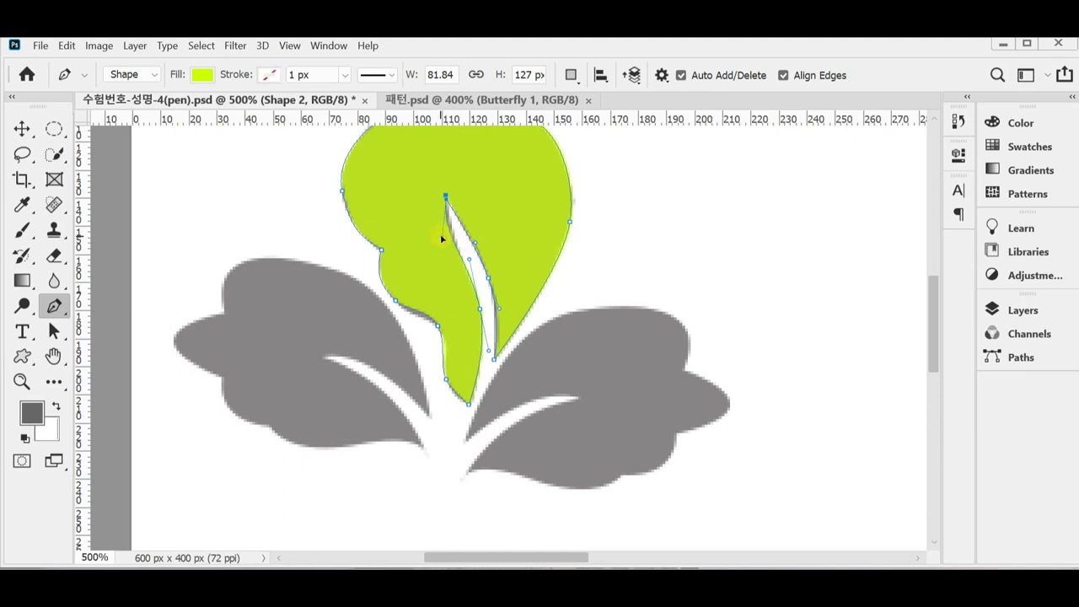
pyautogui.click(438, 327)
pyautogui.moveTo(440, 329); pyautogui.dragTo(468, 310)
# Set the path operation to Combine Shapes and trace the left leaf's upper edge from its base to the upper notch.
pyautogui.scroll(2, 506, 266)
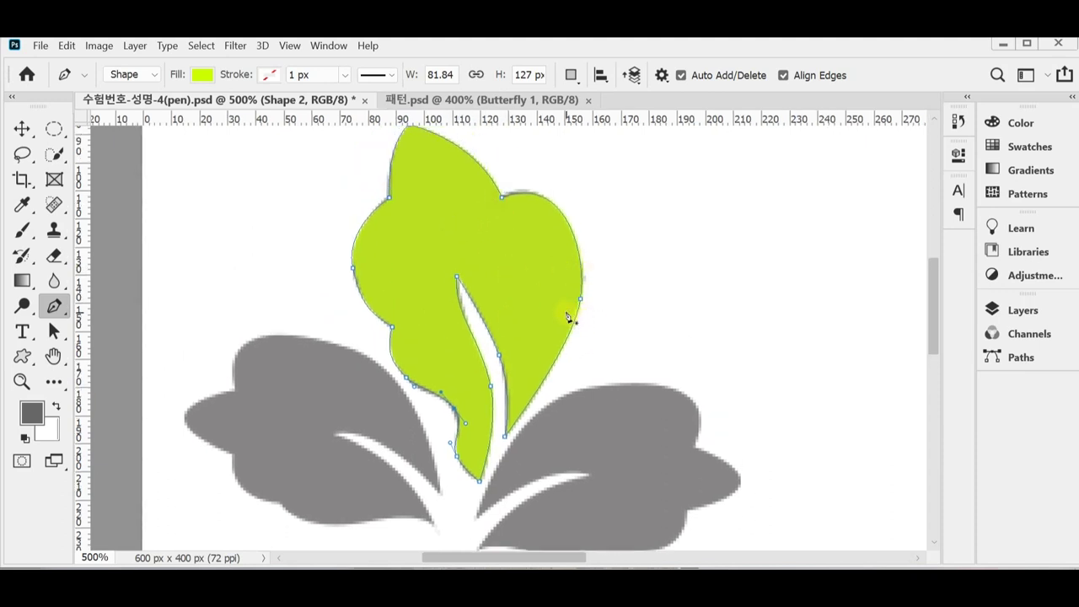
pyautogui.scroll(-1, 549, 303)
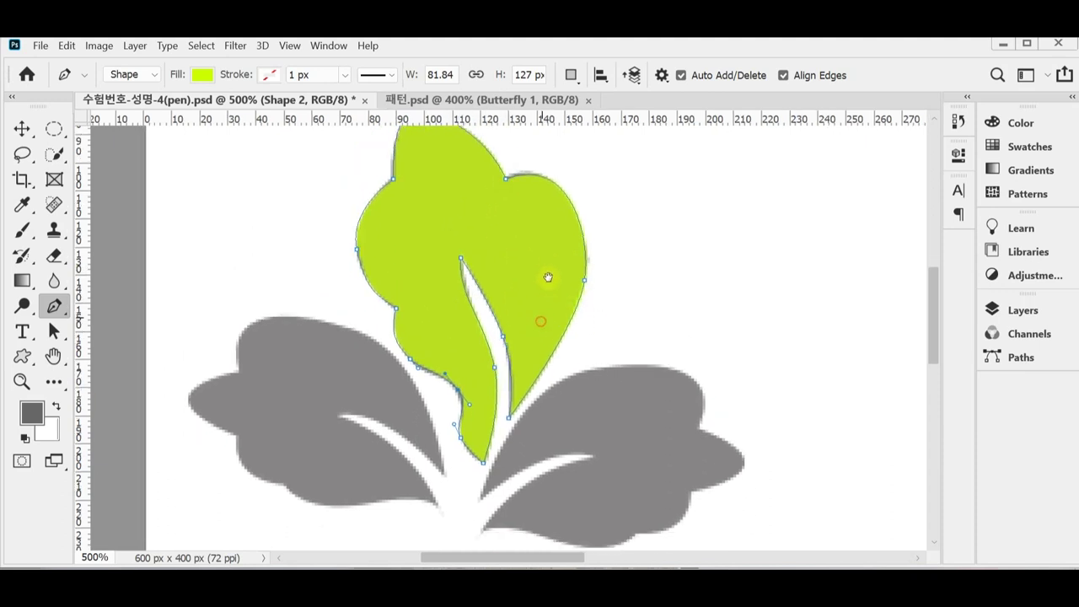
pyautogui.click(570, 75)
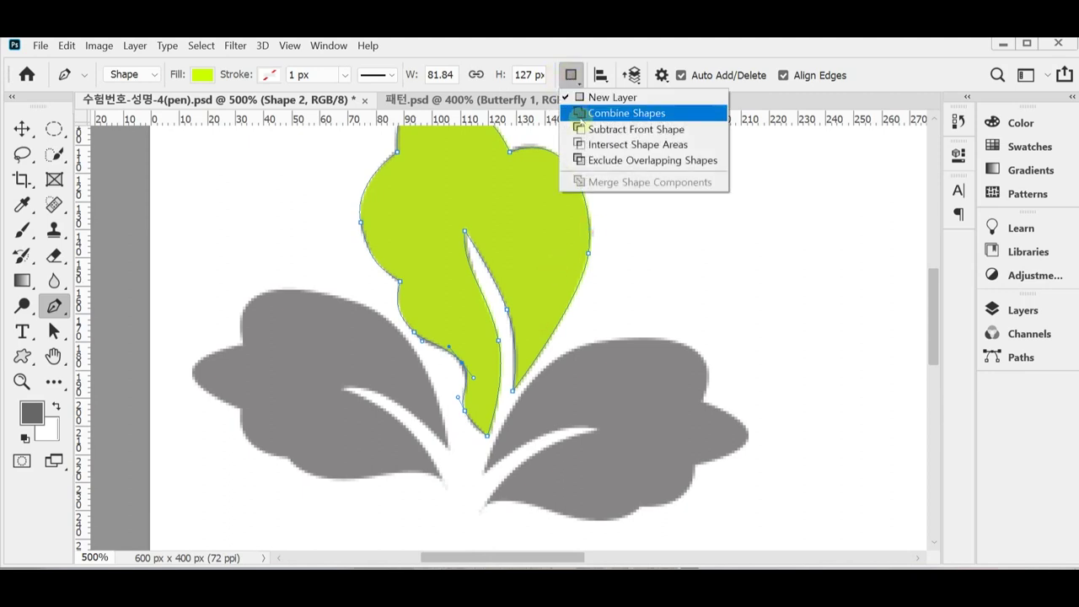
pyautogui.click(580, 113)
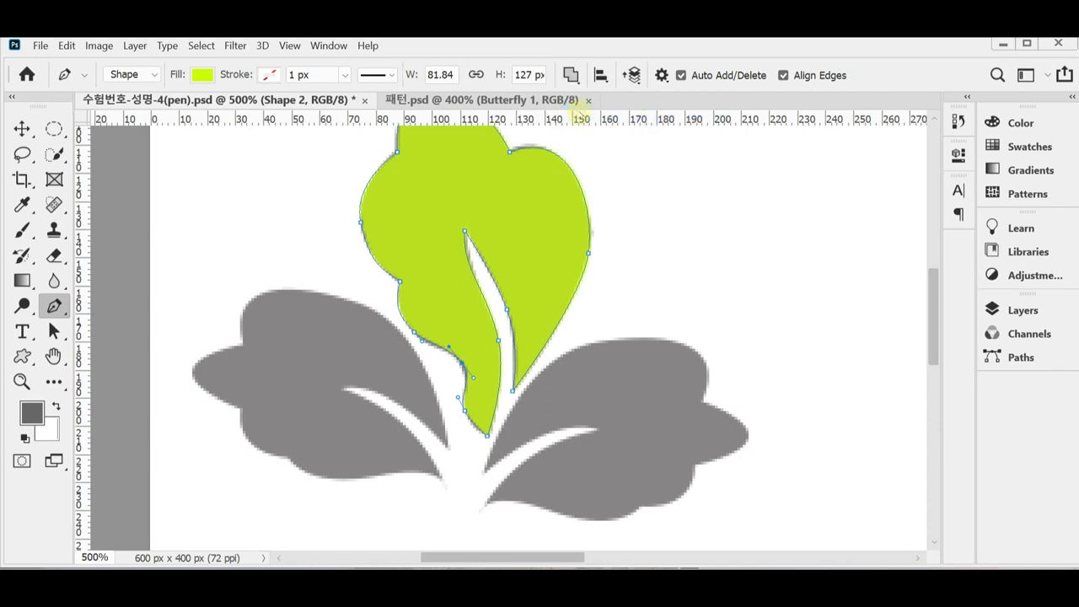
pyautogui.moveTo(578, 362); pyautogui.dragTo(617, 304)
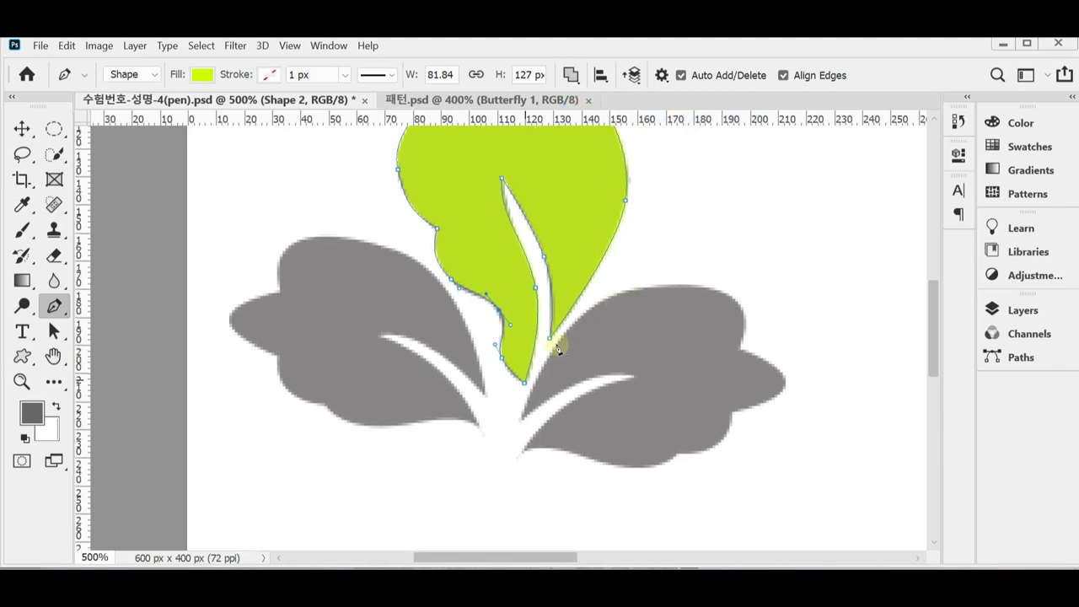
pyautogui.click(484, 392)
pyautogui.moveTo(412, 256); pyautogui.dragTo(356, 234)
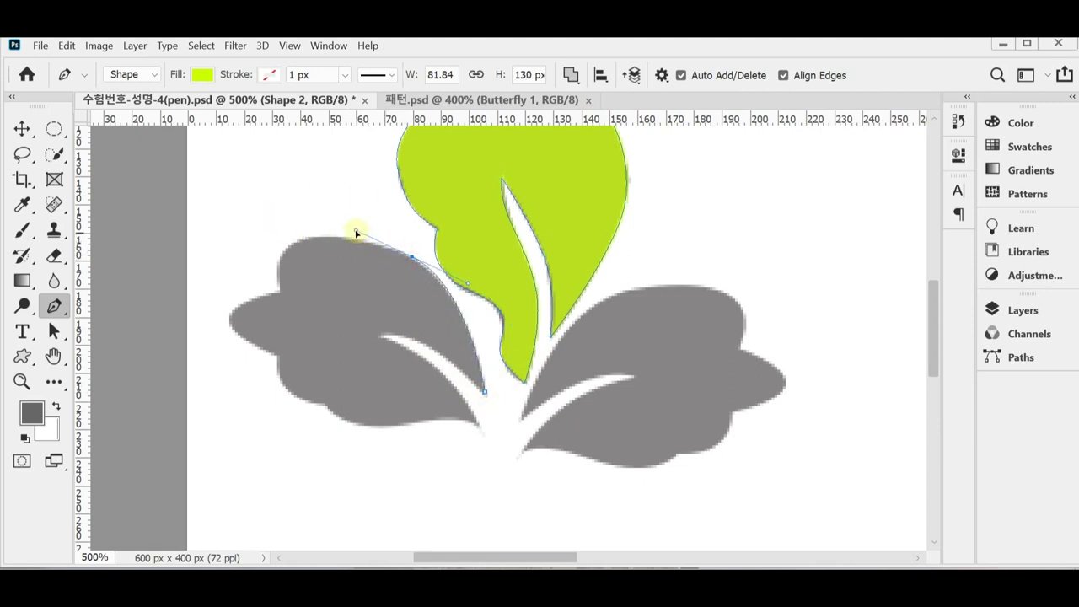
pyautogui.moveTo(279, 290); pyautogui.dragTo(296, 358)
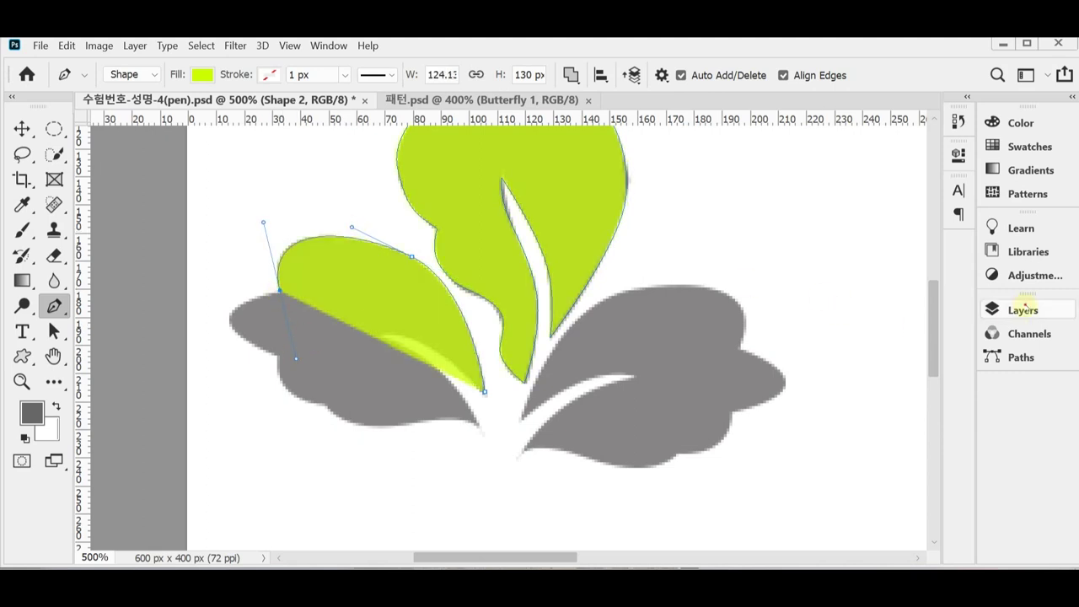
# Trace the left leaf's rounded tip from the upper to the lower notch, removing the outgoing handles and widening its curve.
pyautogui.click(991, 309)
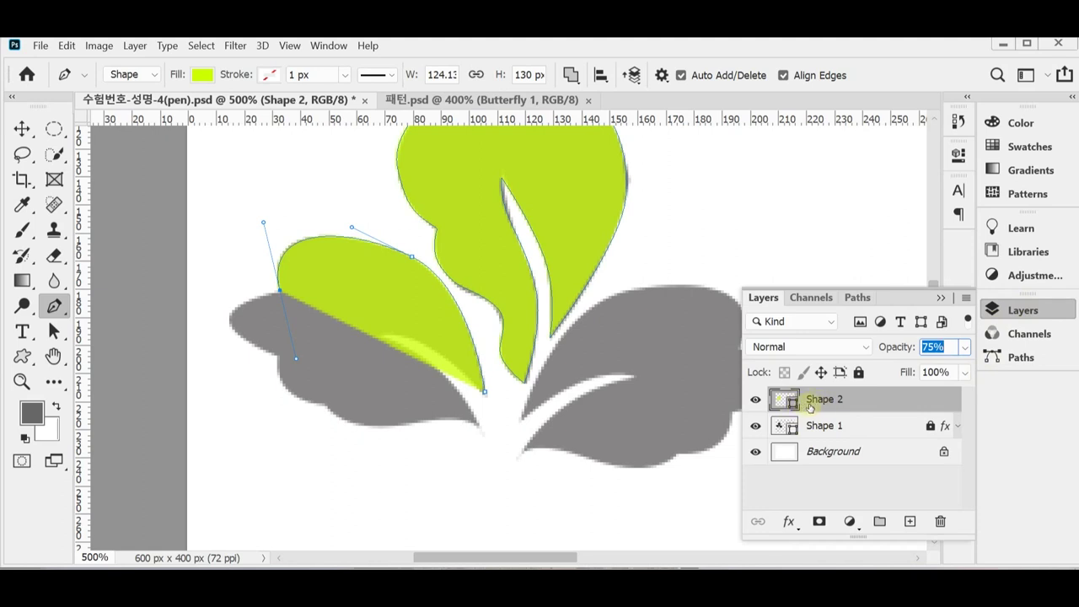
pyautogui.click(1009, 307)
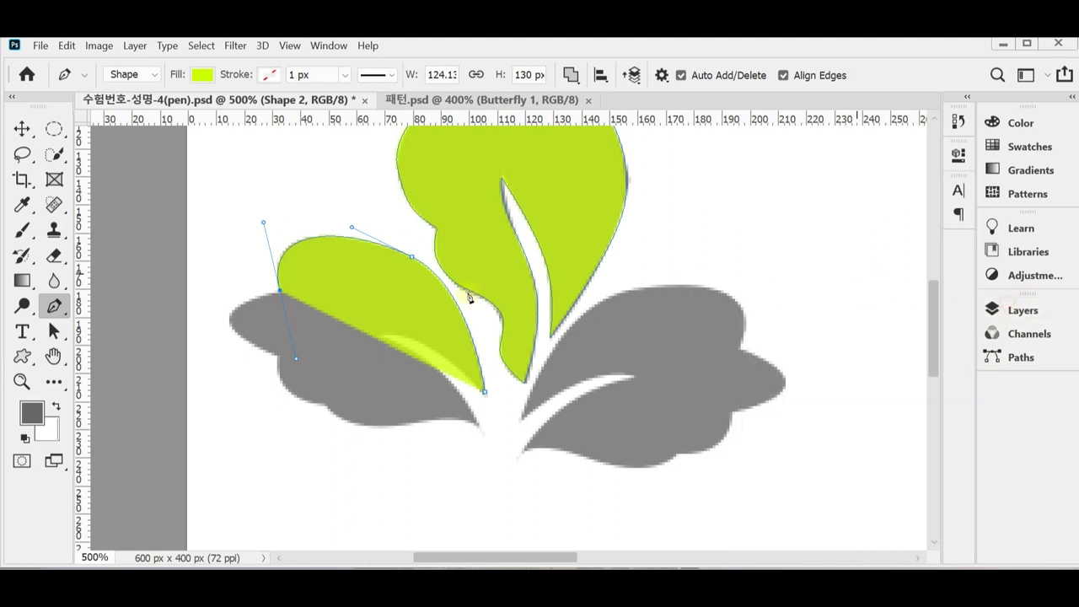
pyautogui.click(280, 293)
pyautogui.moveTo(275, 355); pyautogui.dragTo(374, 394)
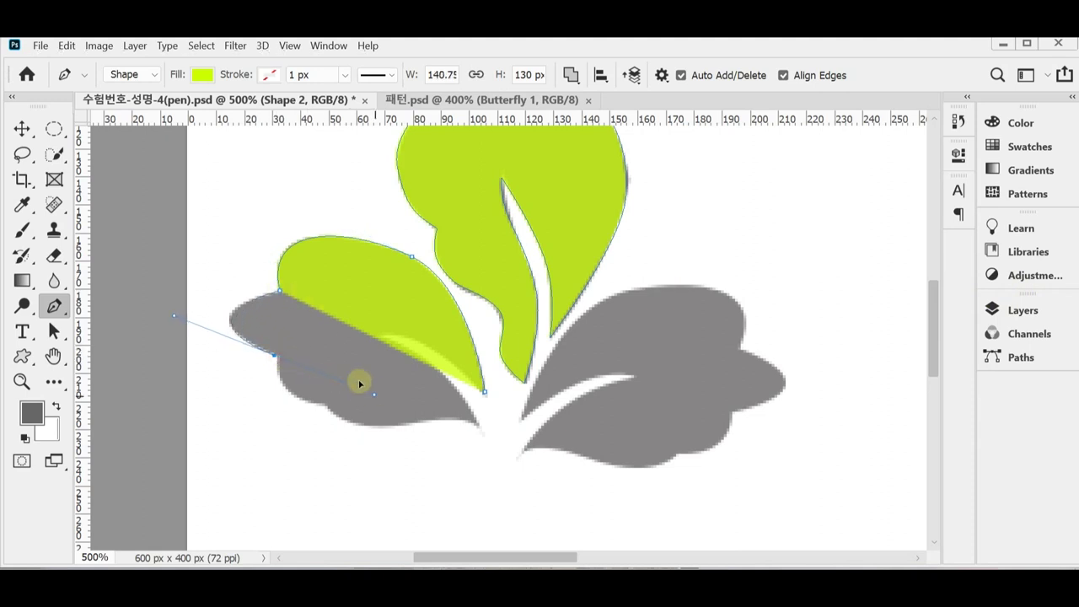
pyautogui.keyDown('alt'); pyautogui.click(275, 355); pyautogui.keyUp('alt')
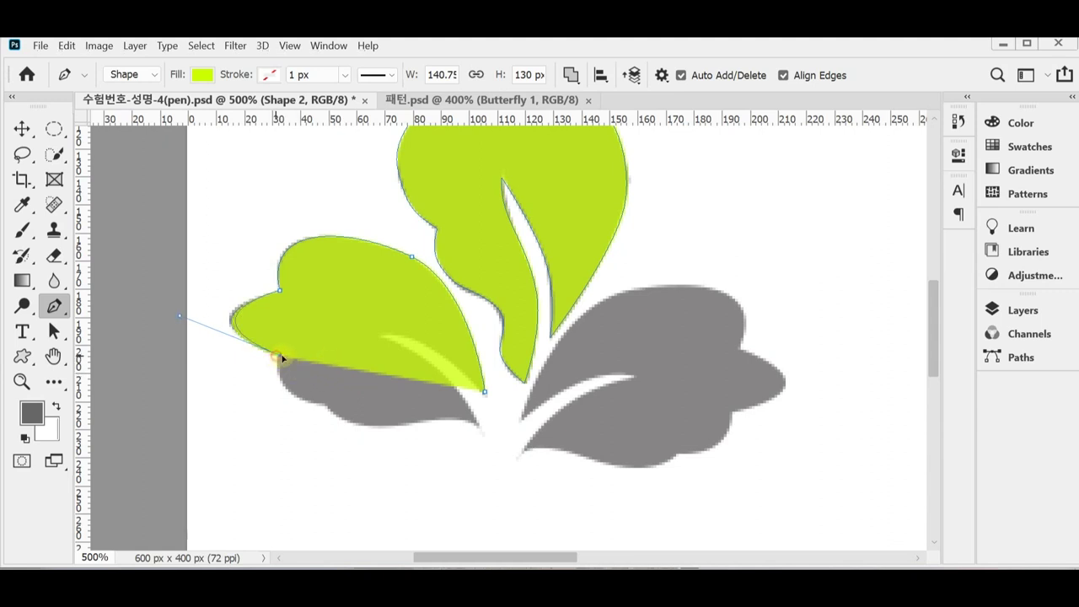
pyautogui.moveTo(179, 315); pyautogui.dragTo(161, 308)
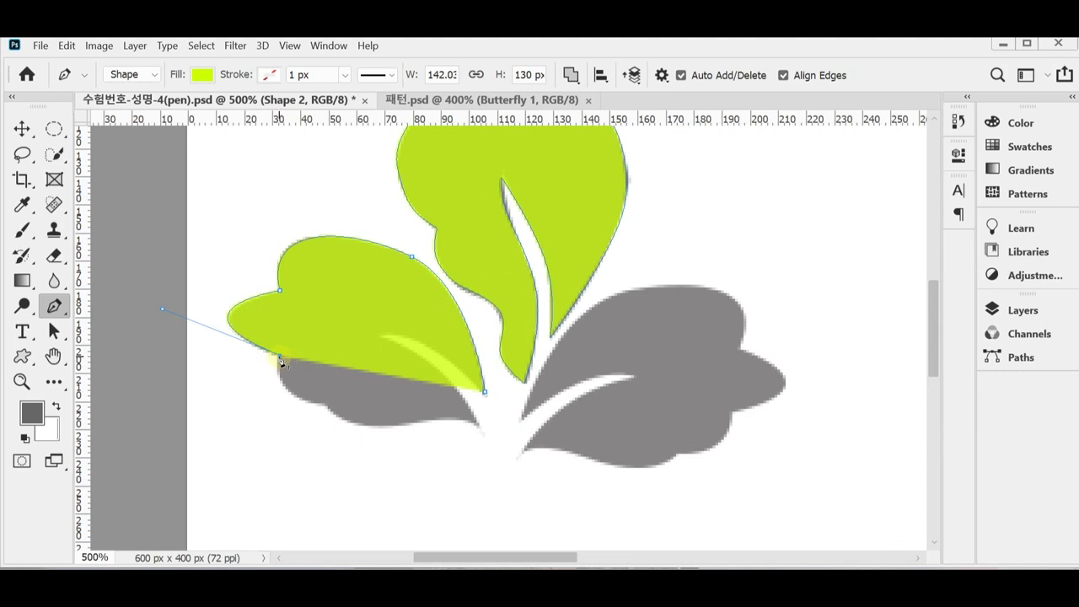
# Trace the left leaf's lower edge to the base and both sides of its inner vein, closing the path.
pyautogui.moveTo(326, 403); pyautogui.dragTo(489, 444)
pyautogui.keyDown('alt'); pyautogui.click(326, 404); pyautogui.keyUp('alt')
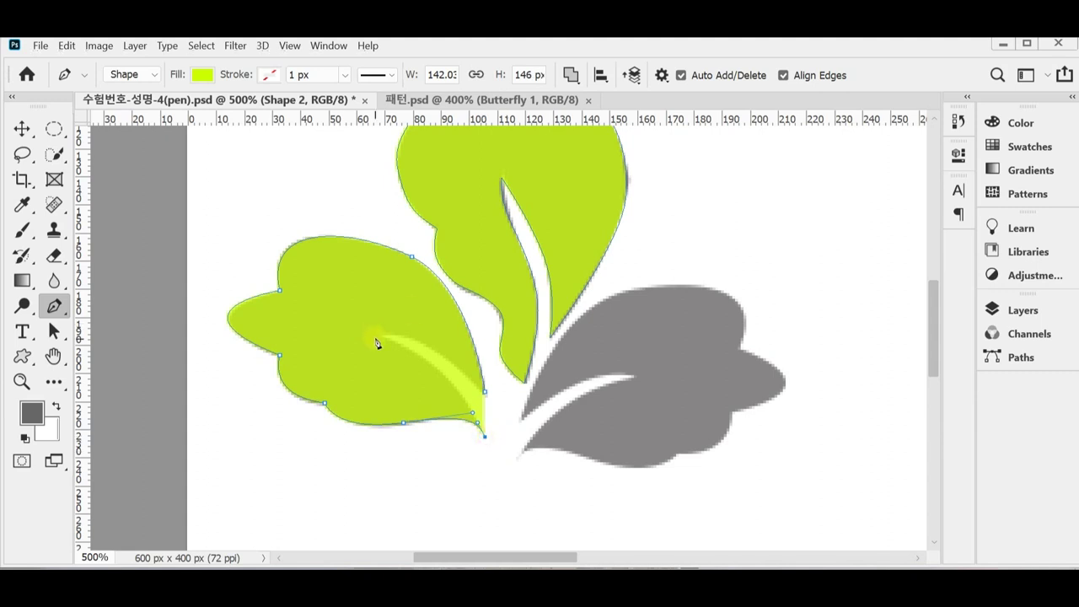
pyautogui.moveTo(373, 333); pyautogui.dragTo(291, 312)
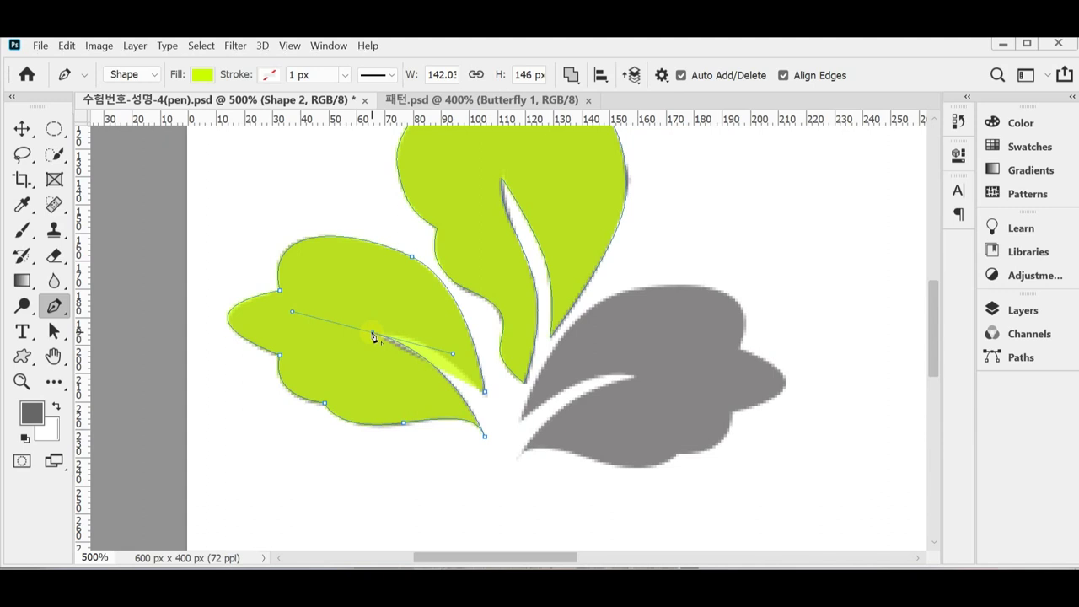
pyautogui.keyDown('alt'); pyautogui.click(373, 333); pyautogui.keyUp('alt')
pyautogui.moveTo(486, 396); pyautogui.dragTo(555, 467)
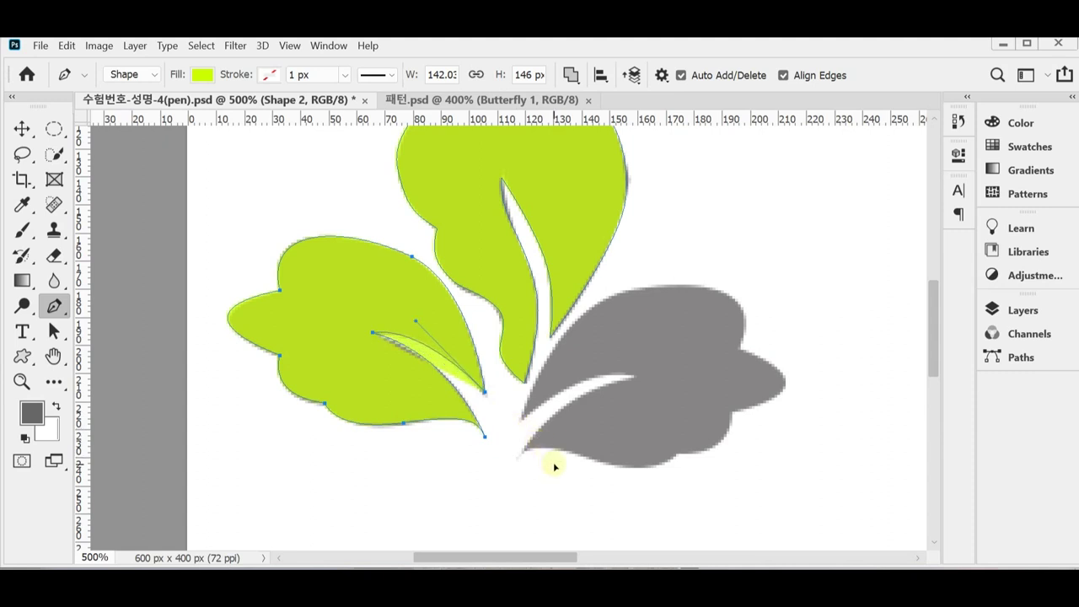
# Nudge the anchor at the left leaf's vein tip and adjust its curve handle to match the gray artwork.
pyautogui.click(373, 334)
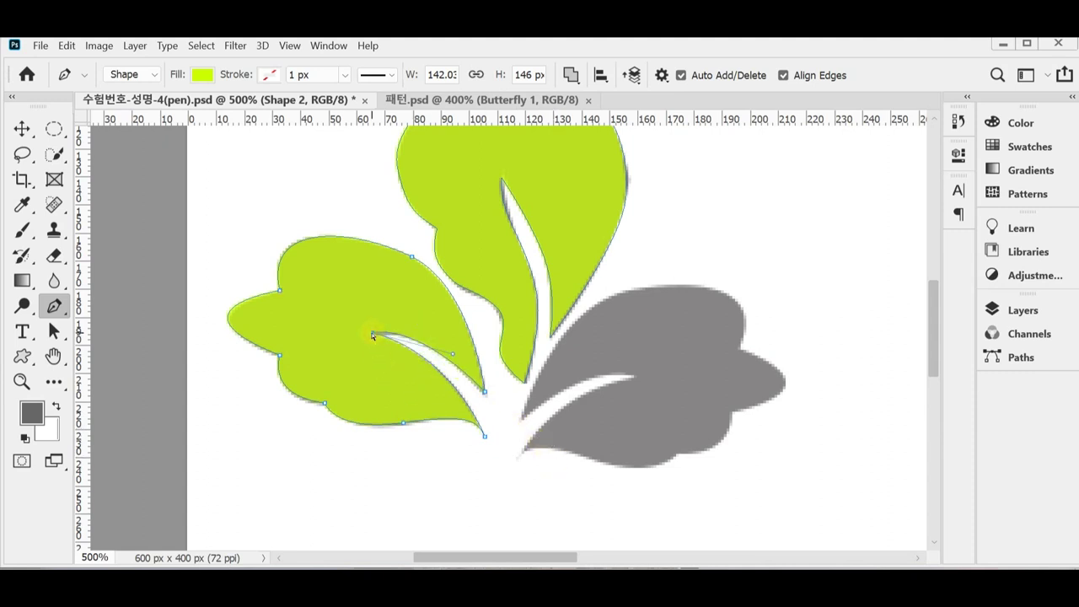
pyautogui.click(373, 337)
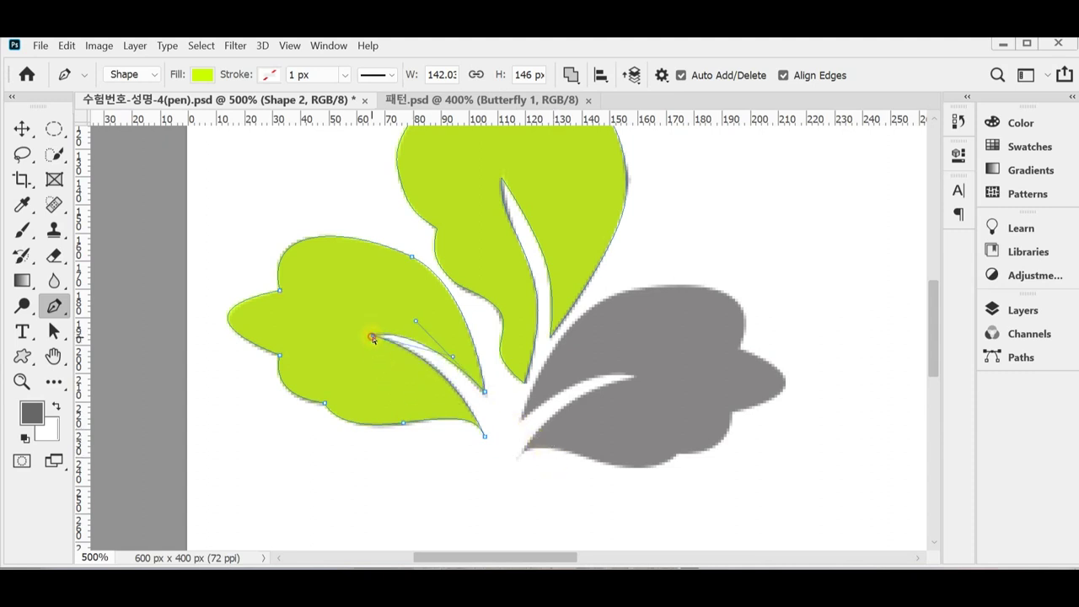
pyautogui.click(452, 356)
pyautogui.moveTo(452, 357); pyautogui.dragTo(465, 360)
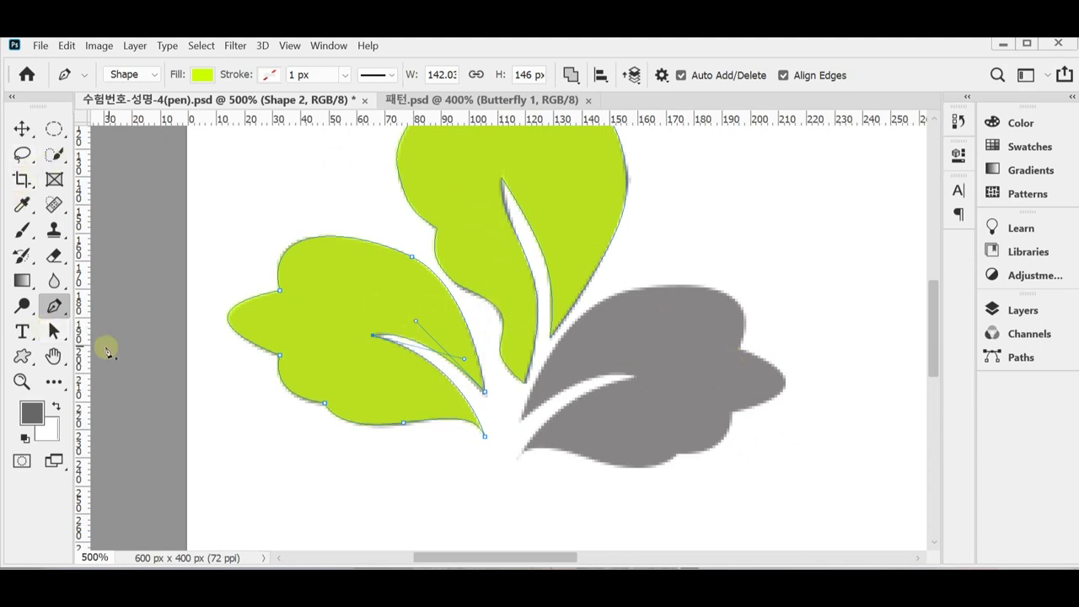
# Select the left leaf path with the Path Selection tool and place a duplicate over the right gray leaf.
pyautogui.moveTo(54, 331); pyautogui.dragTo(98, 328)
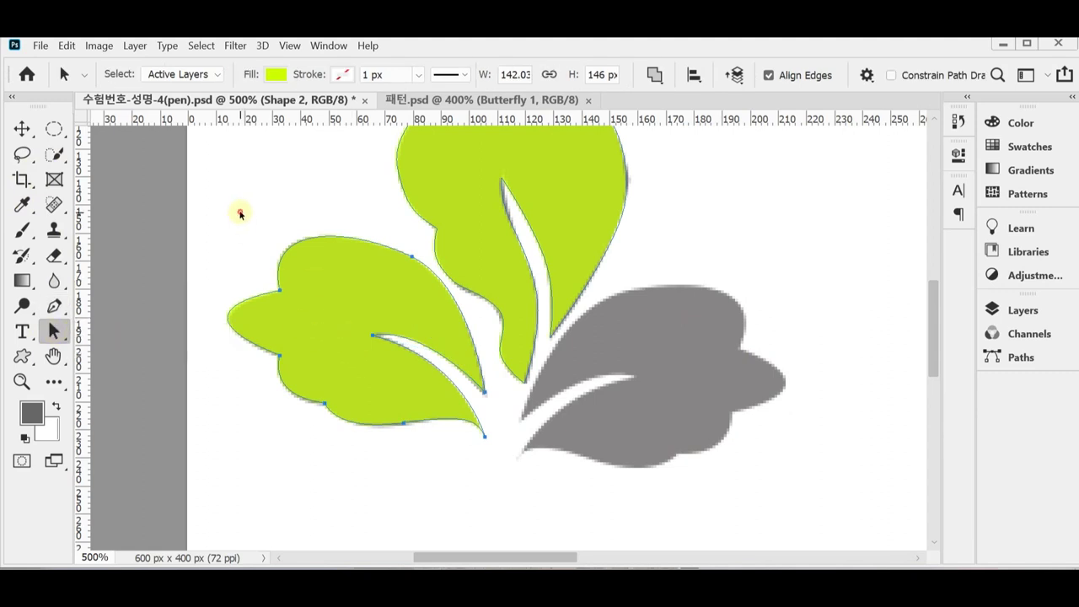
pyautogui.click(239, 212)
pyautogui.click(311, 269)
pyautogui.moveTo(354, 319); pyautogui.dragTo(378, 386)
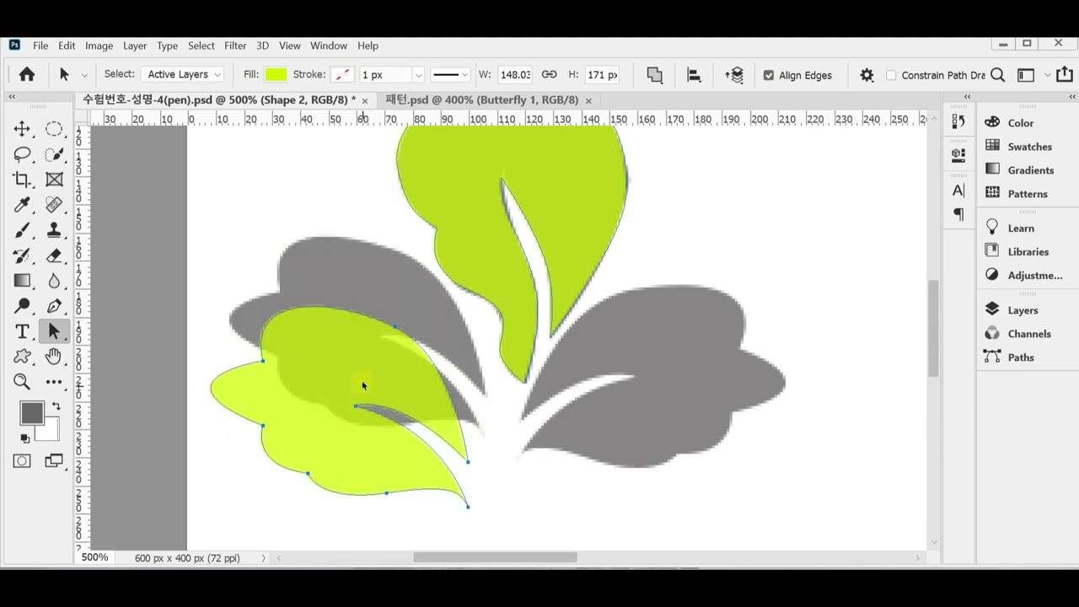
pyautogui.hotkey('ctrl', 'z')
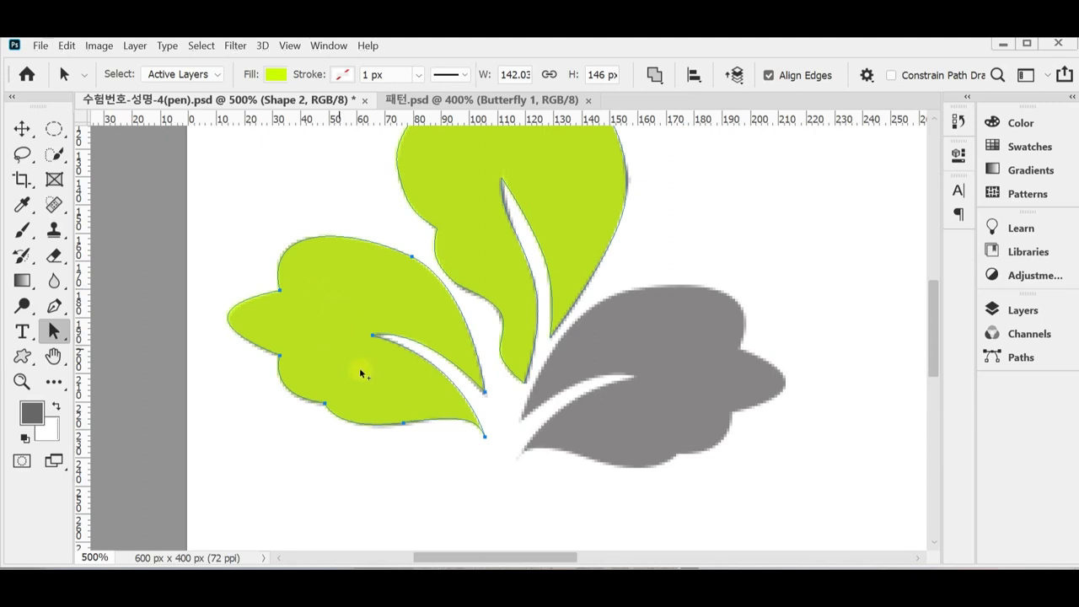
pyautogui.moveTo(356, 388); pyautogui.dragTo(662, 399)
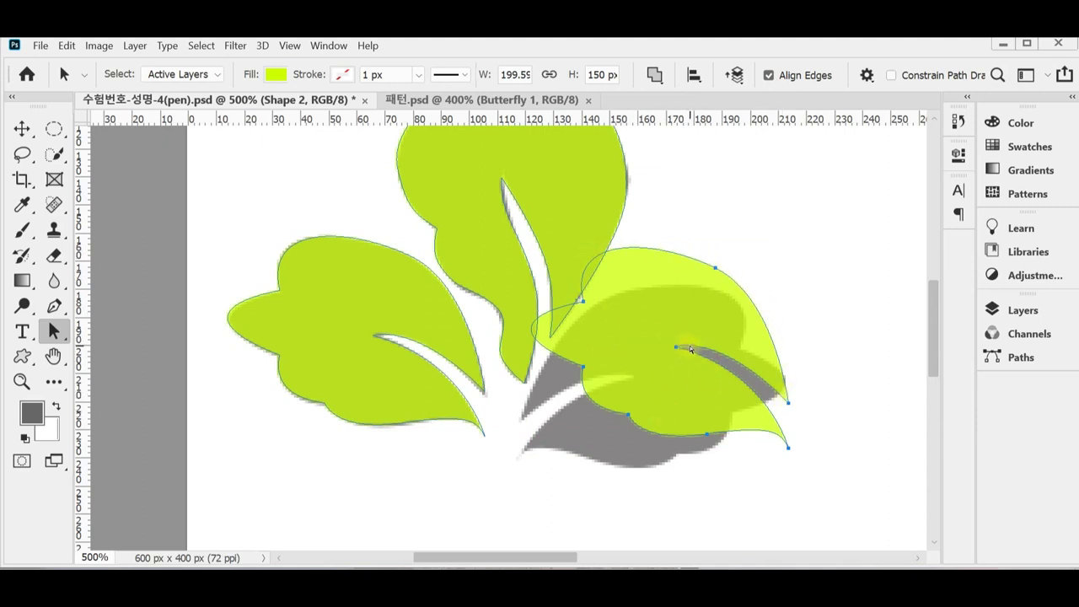
# Flip the duplicated leaf path horizontally, rotate it clockwise and fit it over the right gray leaf.
pyautogui.hotkey('ctrl', 't')
pyautogui.rightClick(656, 293)
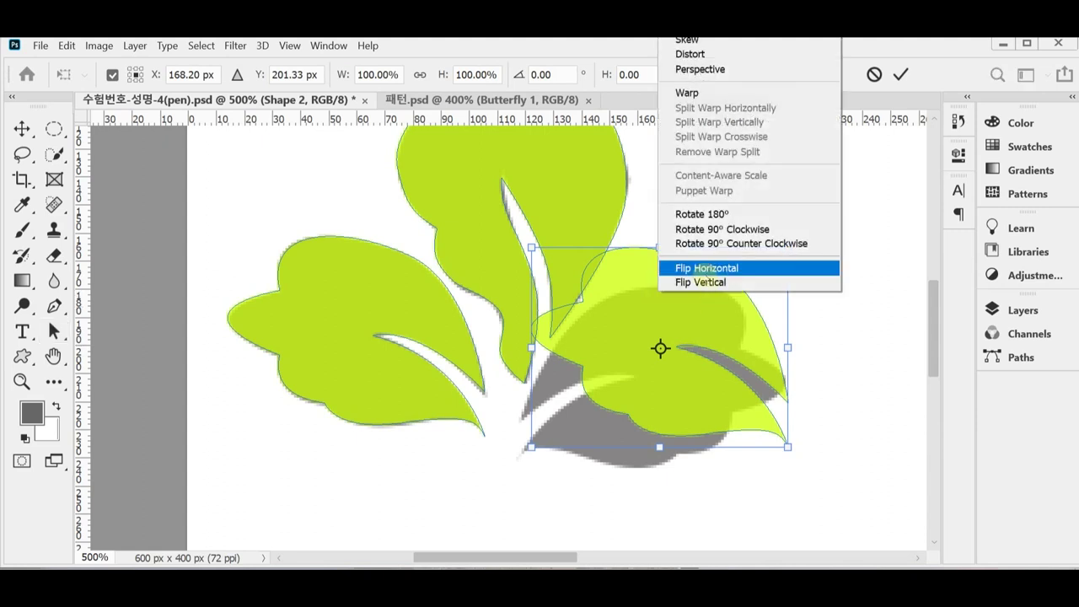
pyautogui.click(707, 268)
pyautogui.moveTo(693, 328); pyautogui.dragTo(688, 354)
pyautogui.moveTo(816, 353); pyautogui.dragTo(761, 390)
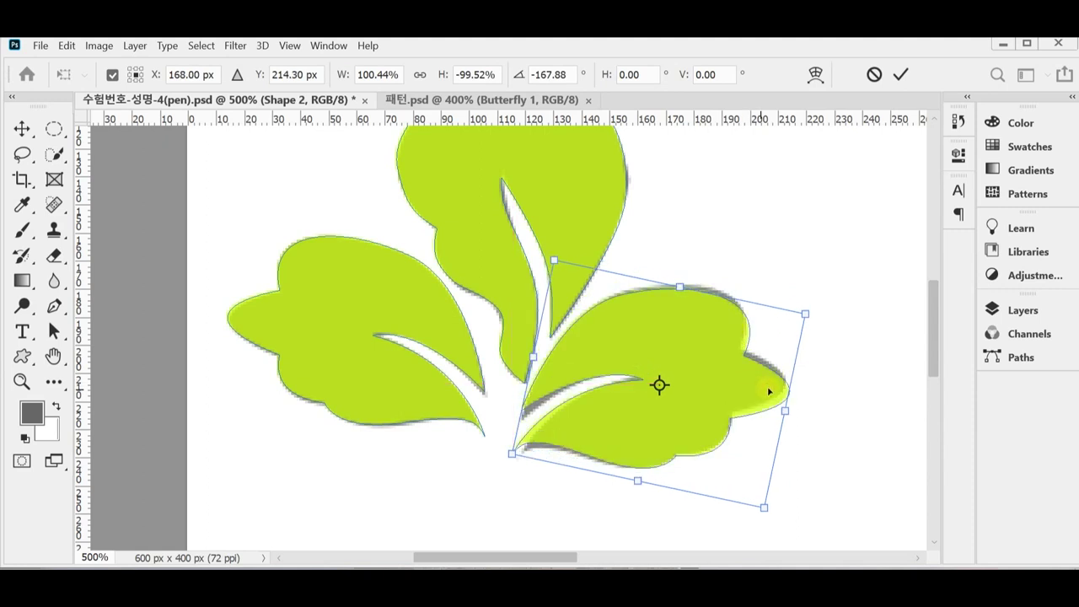
pyautogui.moveTo(840, 396); pyautogui.dragTo(768, 391)
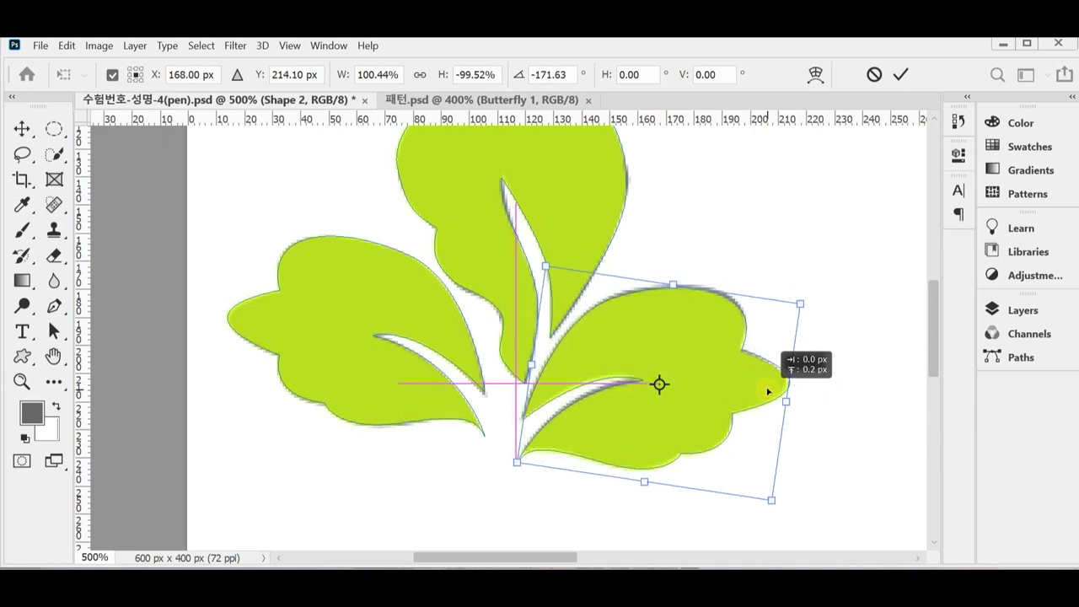
pyautogui.press('Return')
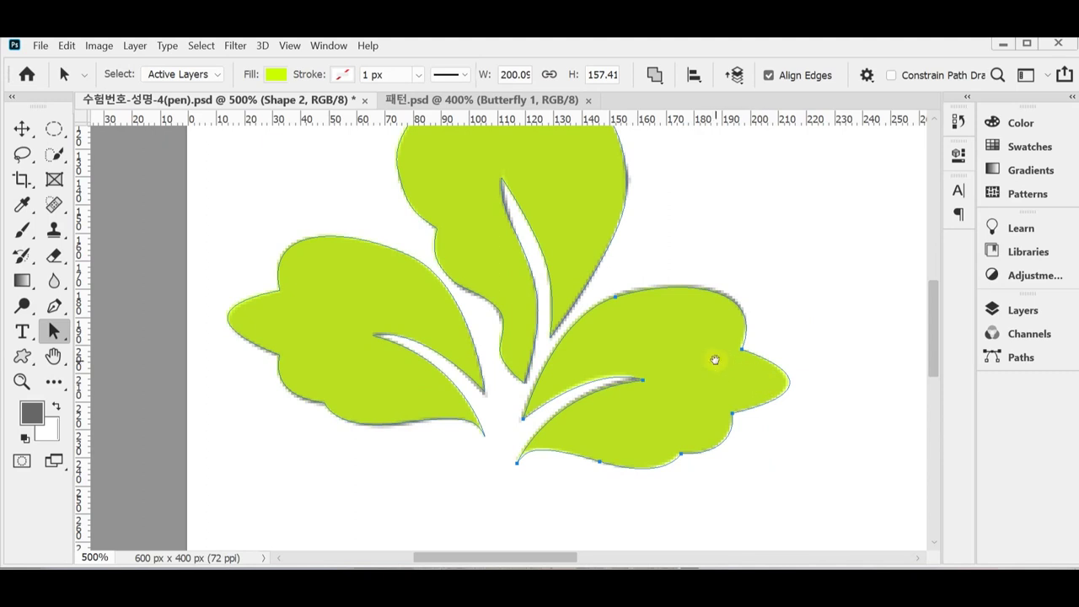
# Float the 수험번호-성명-4(pen).psd document and bring both 수험번호-성명-4.psd windows into view beside it.
pyautogui.scroll(-1, 725, 361)
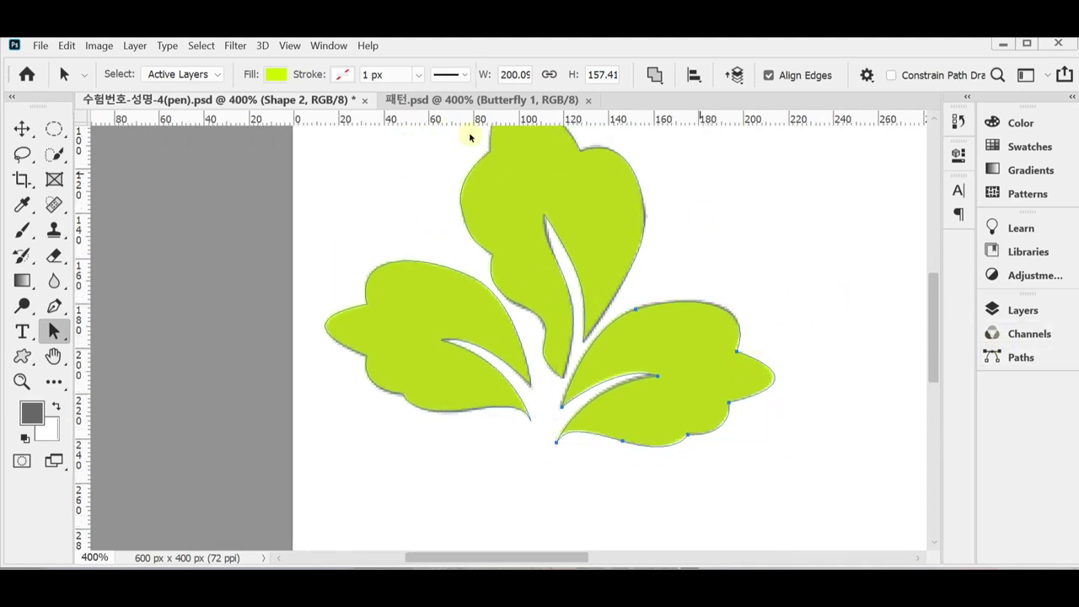
pyautogui.click(325, 47)
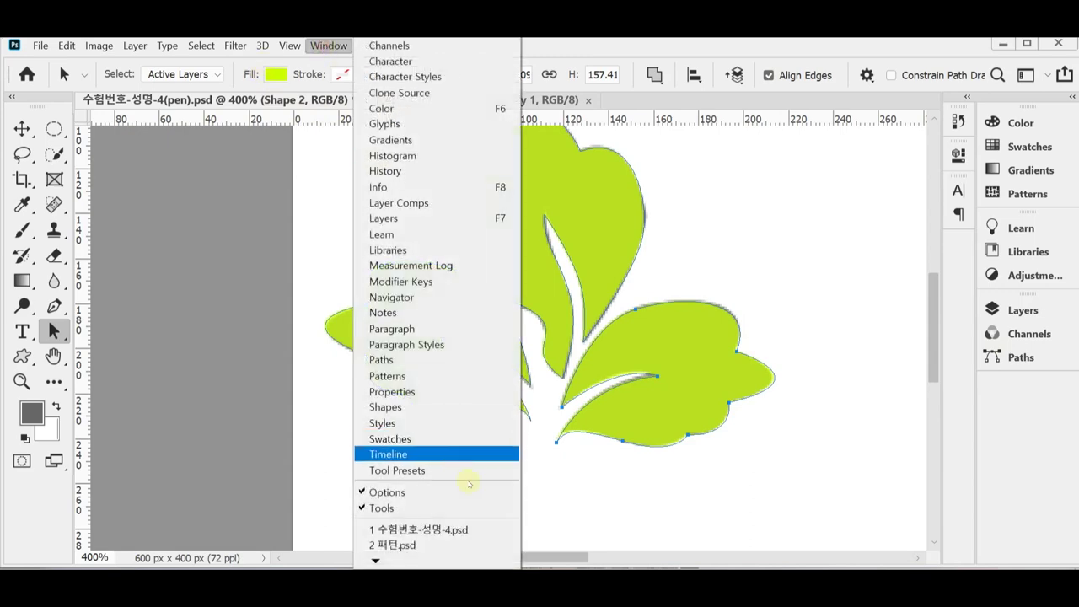
pyautogui.click(460, 530)
pyautogui.click(330, 46)
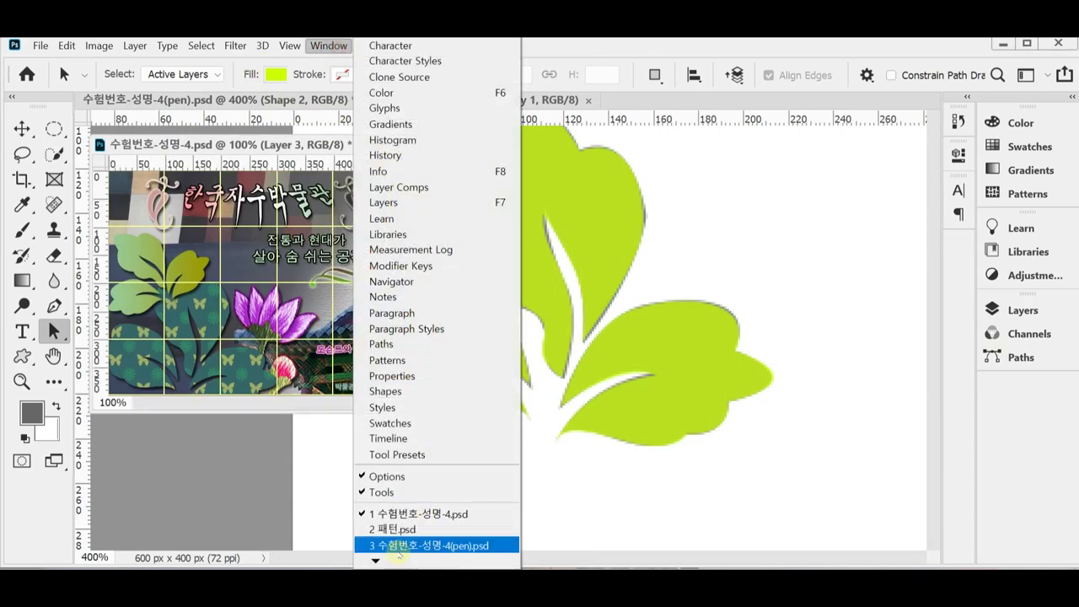
pyautogui.click(421, 544)
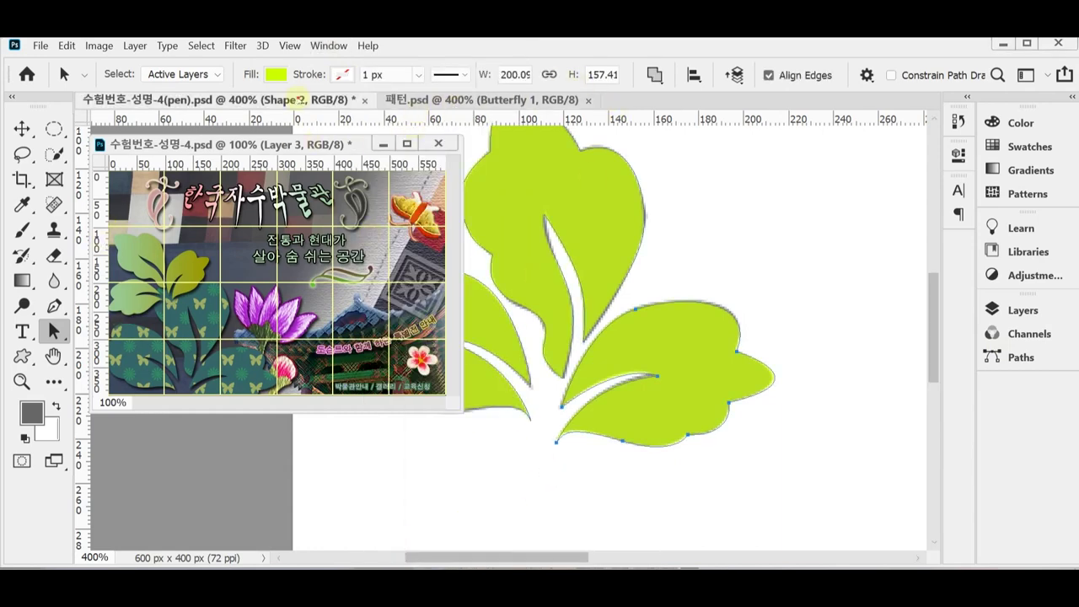
pyautogui.moveTo(227, 100); pyautogui.dragTo(703, 180)
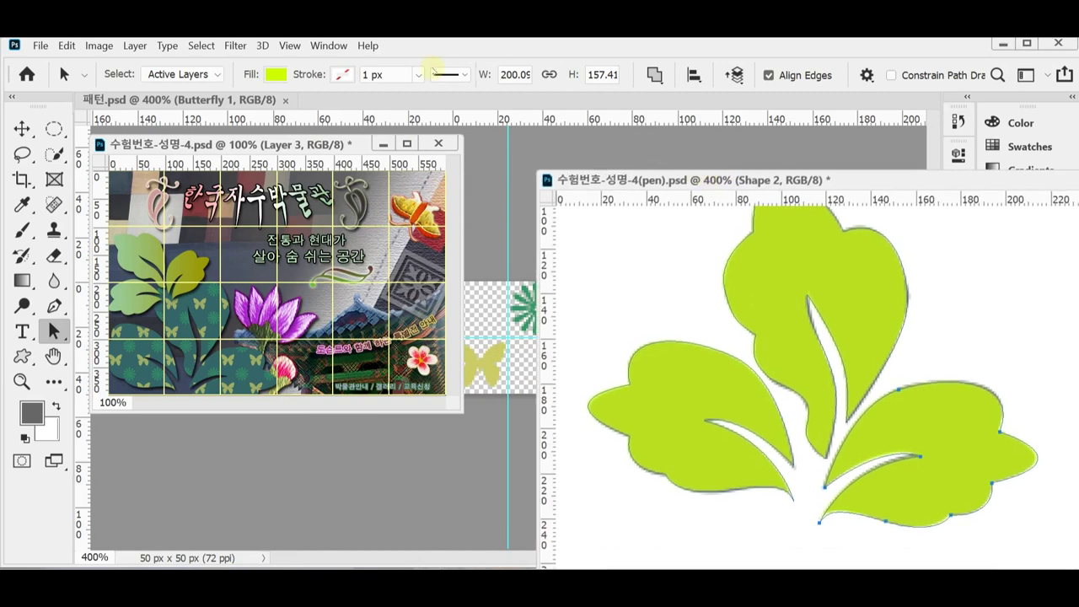
pyautogui.click(329, 46)
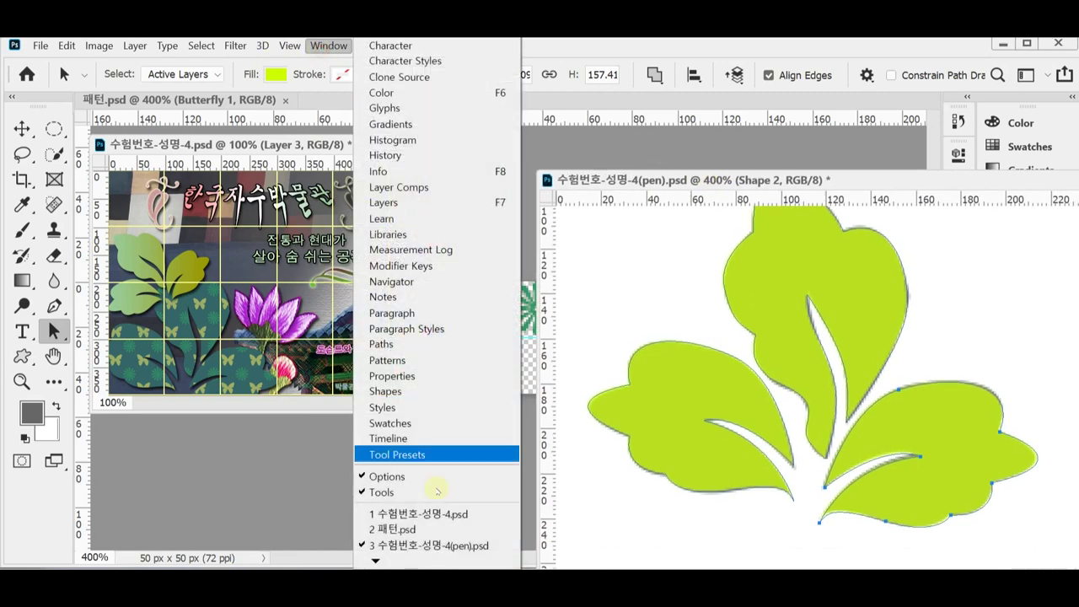
pyautogui.click(413, 545)
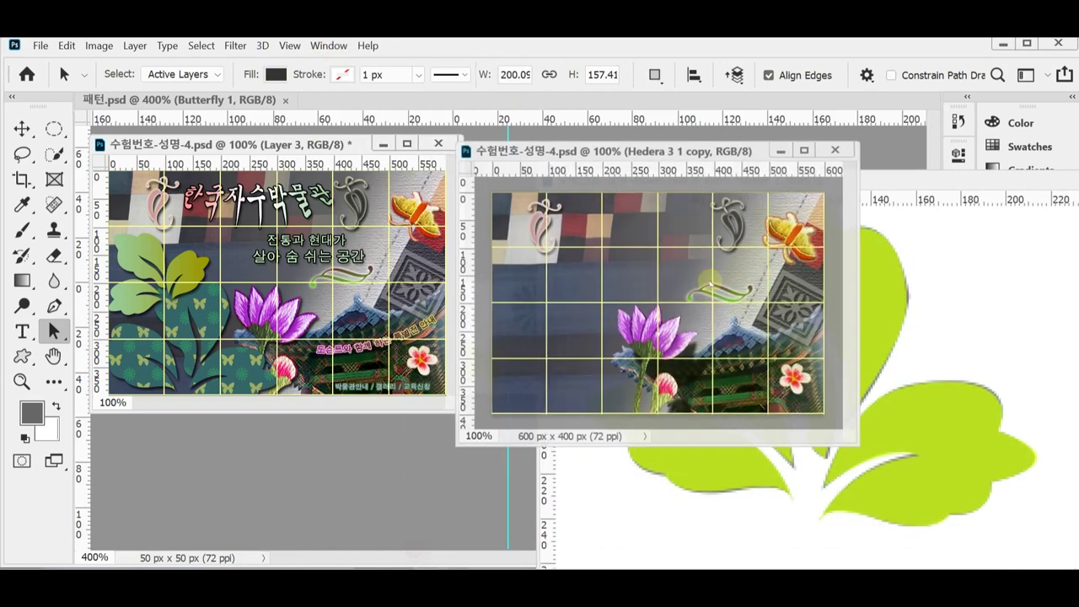
pyautogui.click(889, 184)
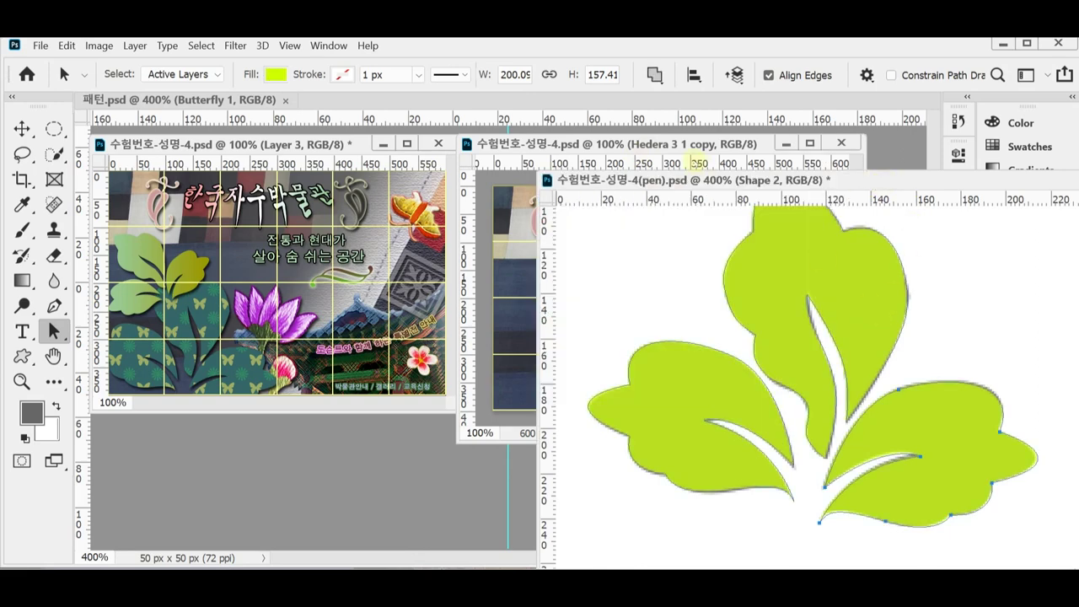
pyautogui.moveTo(696, 179); pyautogui.dragTo(747, 195)
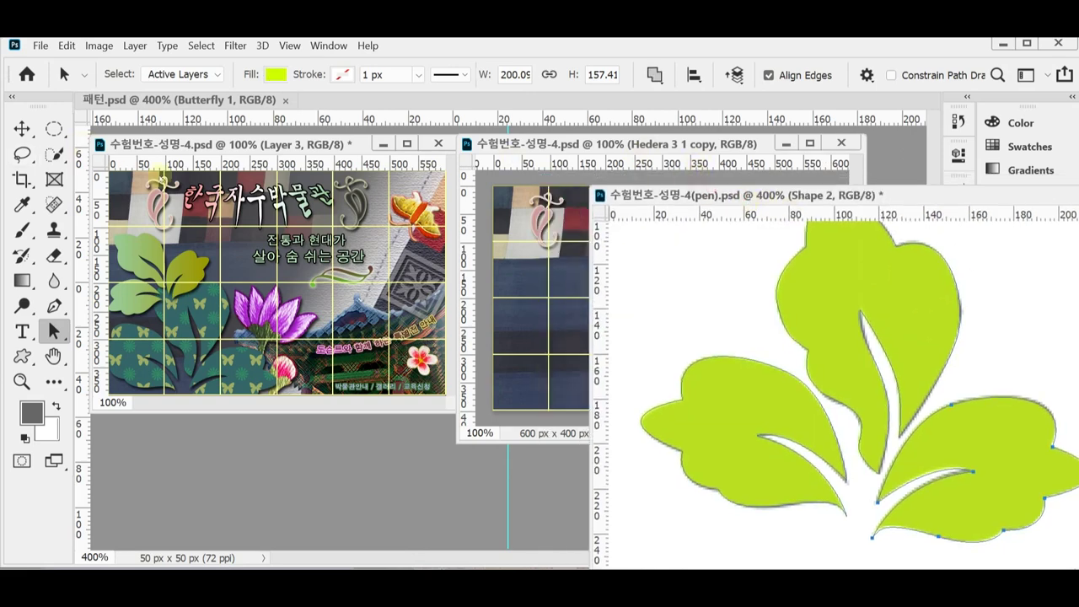
# Copy the combined leaf shape into the working 수험번호-성명-4.psd banner with the Move tool and put the pen document's window away.
pyautogui.click(23, 127)
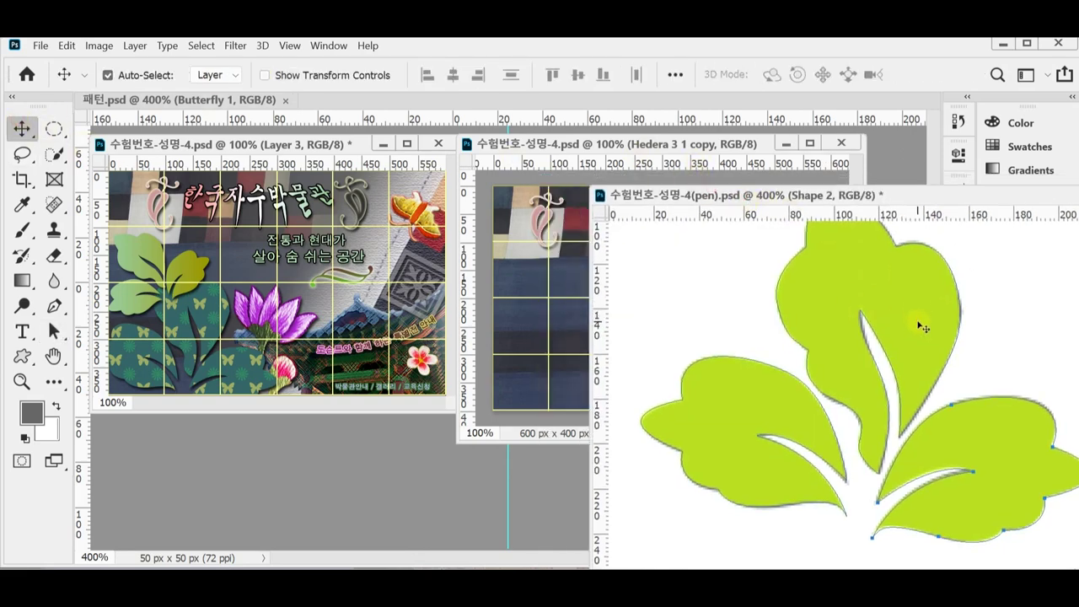
pyautogui.moveTo(920, 324); pyautogui.dragTo(562, 323)
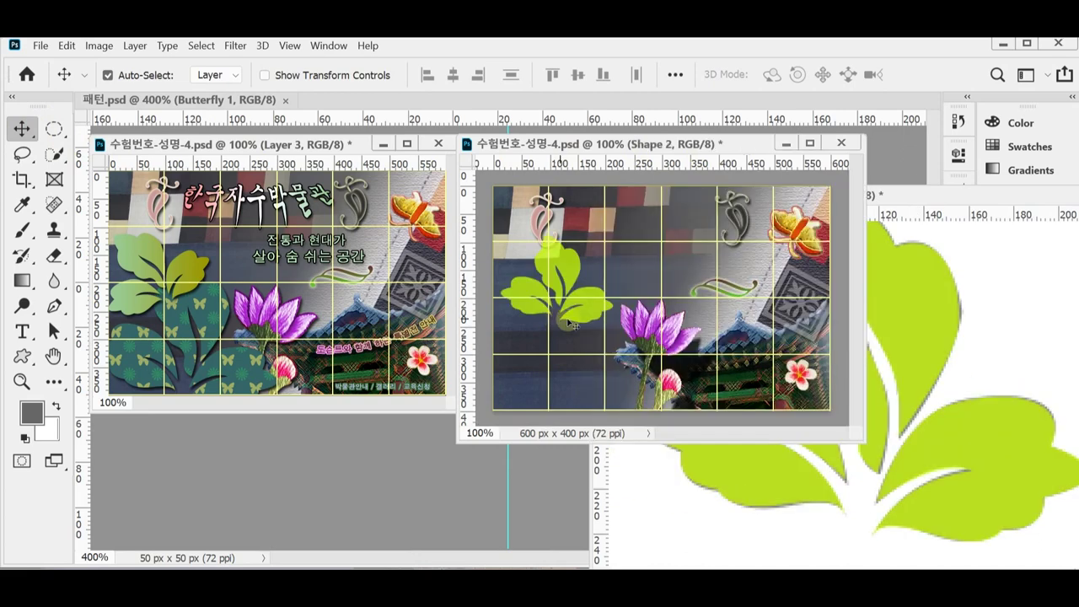
pyautogui.moveTo(944, 192); pyautogui.dragTo(746, 411)
pyautogui.click(961, 407)
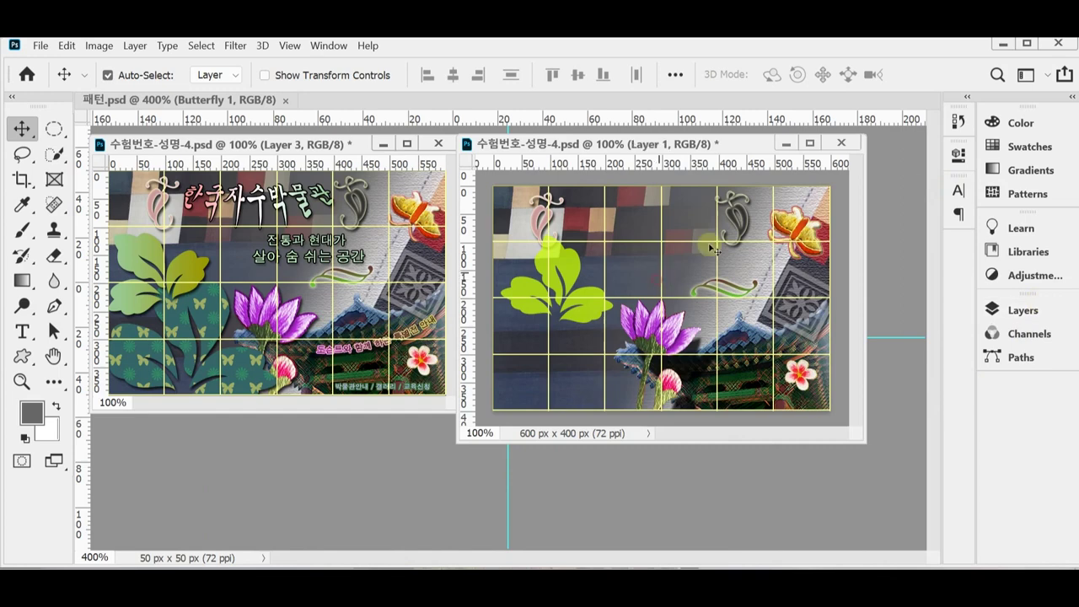
# Select the copied leaf shape in the banner and set its layer opacity to 100%.
pyautogui.click(1022, 310)
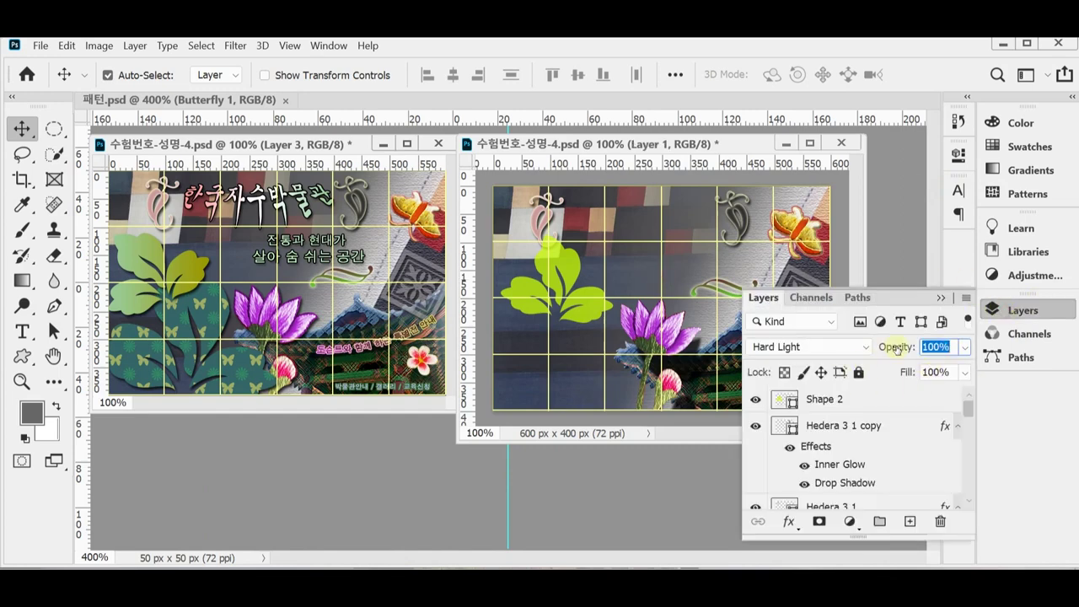
pyautogui.click(572, 271)
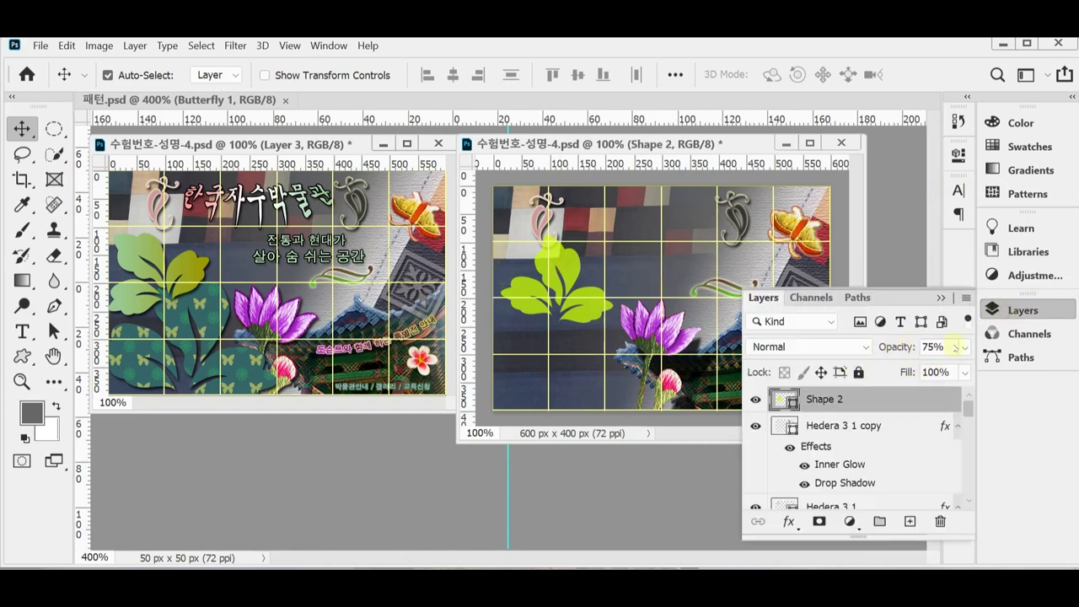
pyautogui.moveTo(895, 347); pyautogui.dragTo(1027, 310)
pyautogui.click(1027, 311)
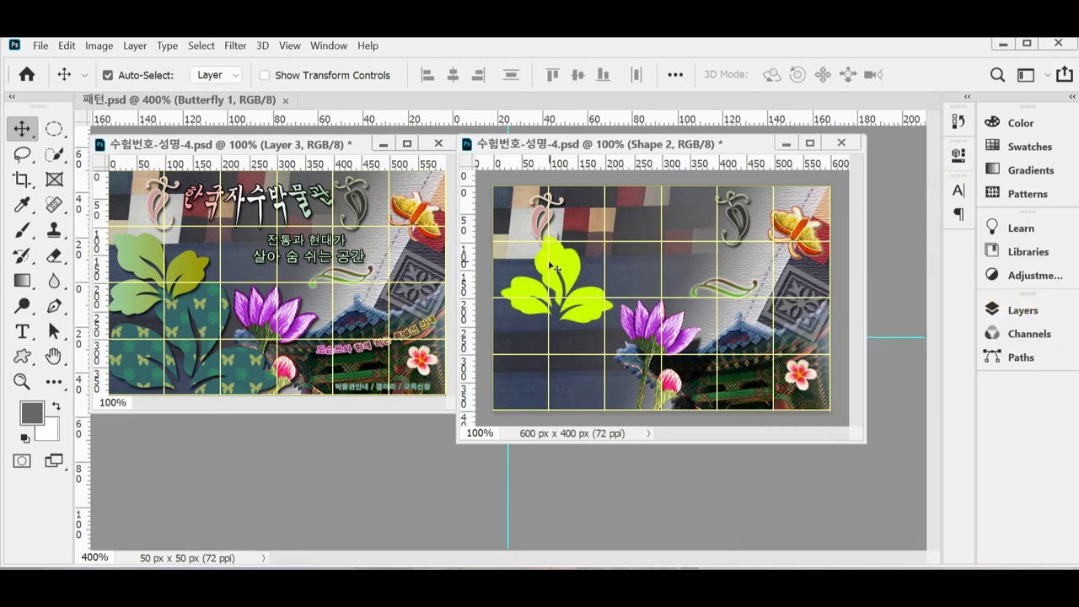
# Rotate the leaf ornament to about -34°, place it at X 73.45 px, Y 167.70 px near the banner's left edge, and save.
pyautogui.moveTo(567, 268); pyautogui.dragTo(565, 277)
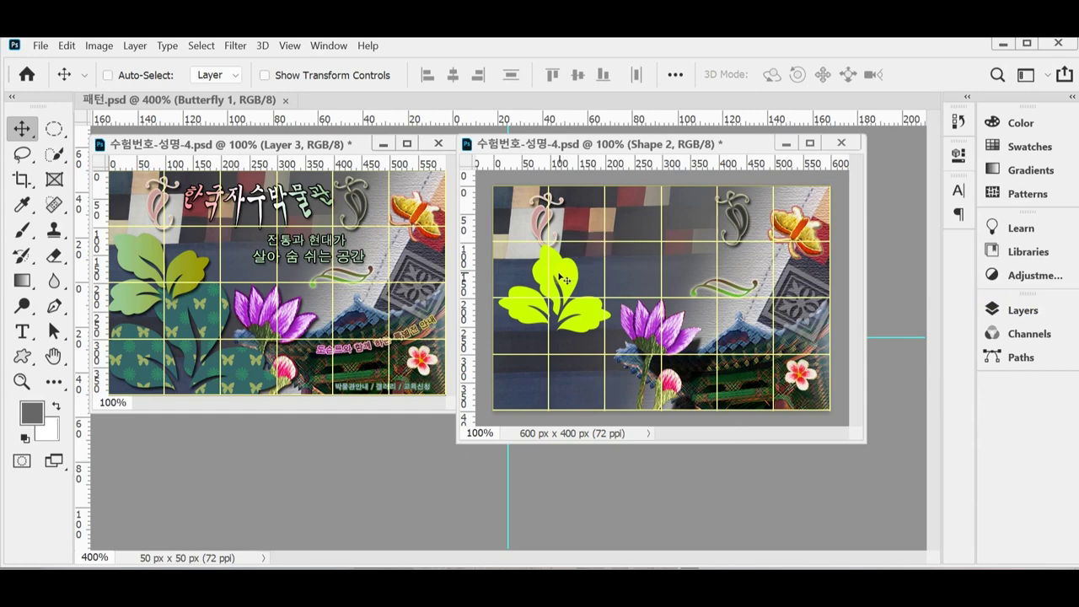
pyautogui.hotkey('ctrl', 't')
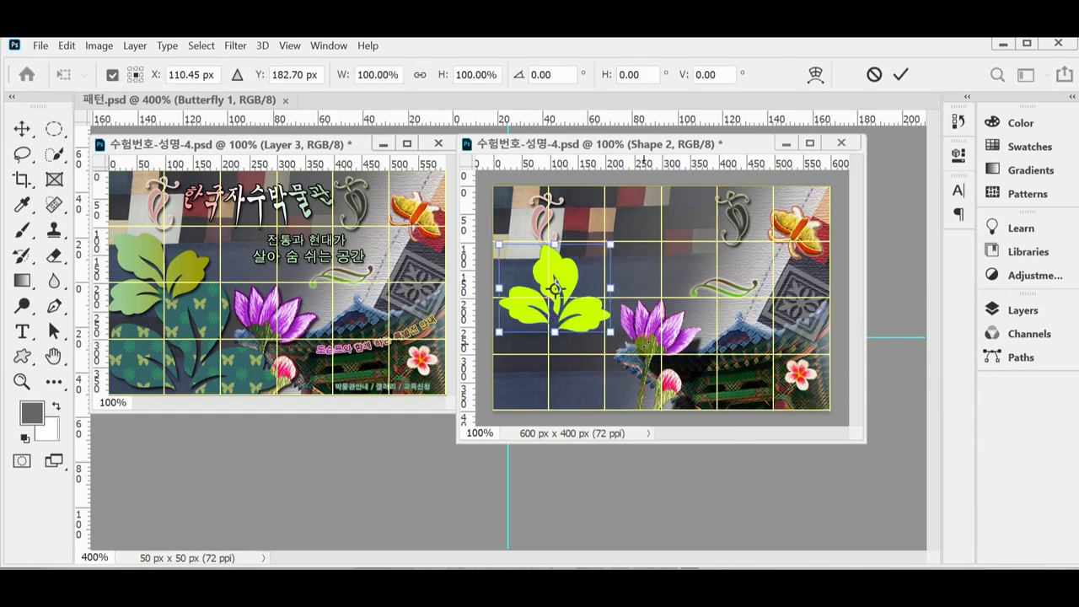
pyautogui.moveTo(651, 339); pyautogui.dragTo(656, 311)
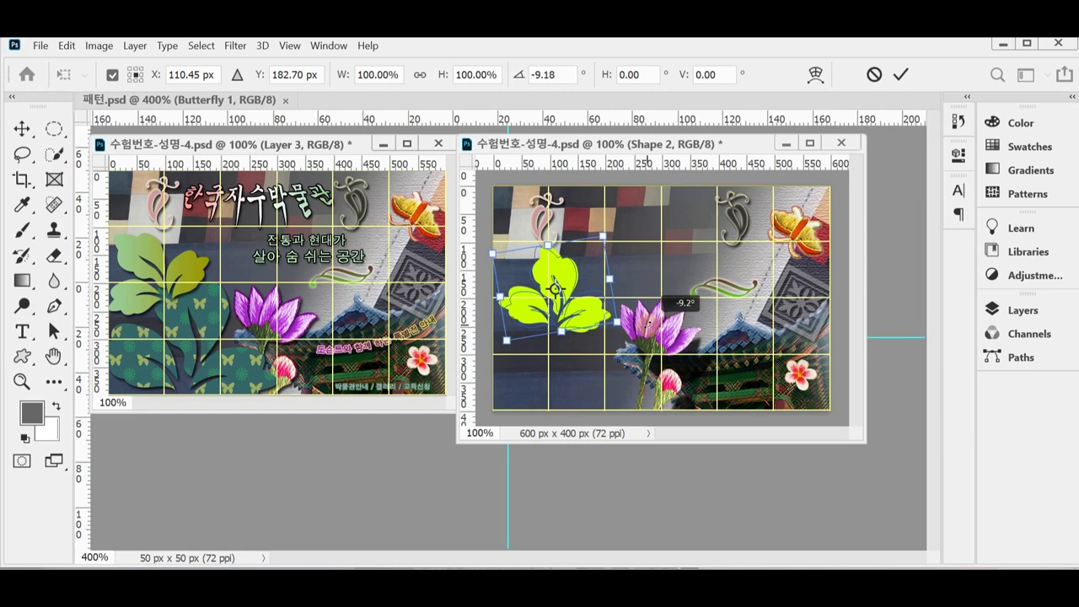
pyautogui.moveTo(656, 310); pyautogui.dragTo(586, 288)
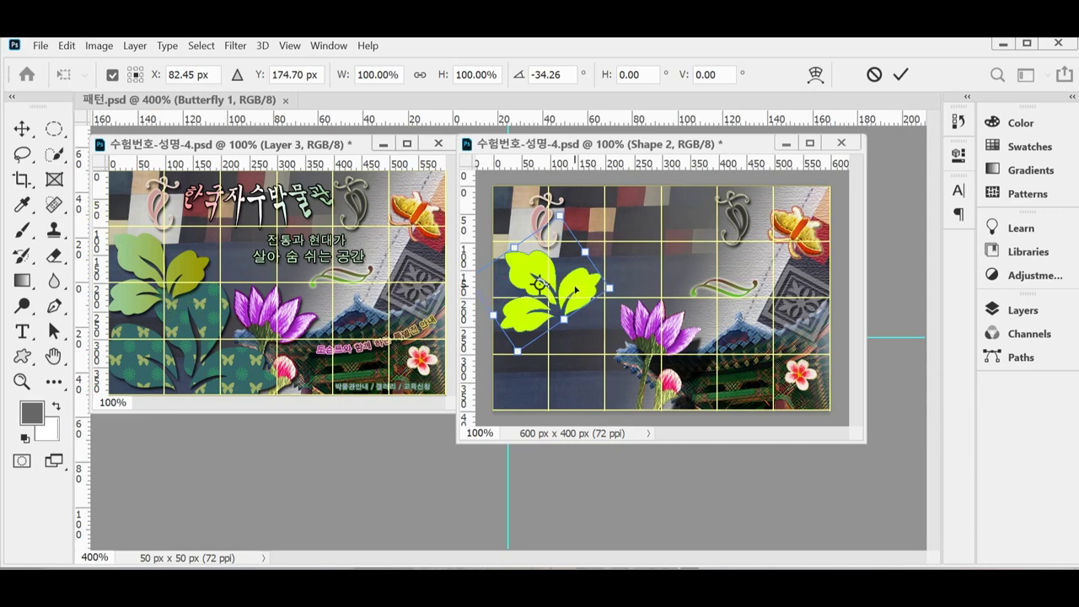
pyautogui.moveTo(576, 290); pyautogui.dragTo(579, 282)
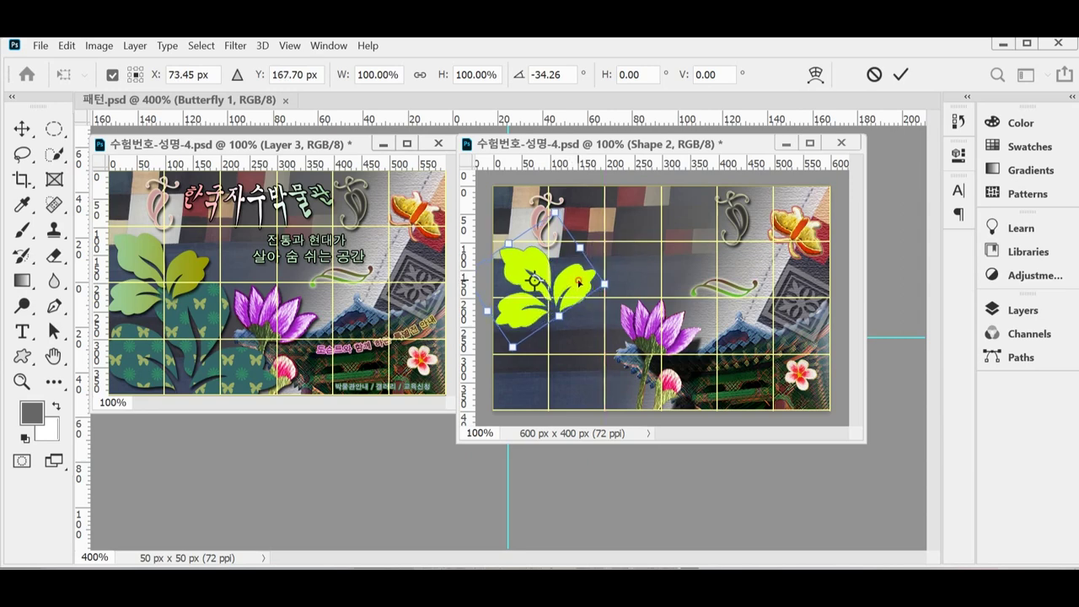
pyautogui.press('Return')
pyautogui.hotkey('ctrl', 's')
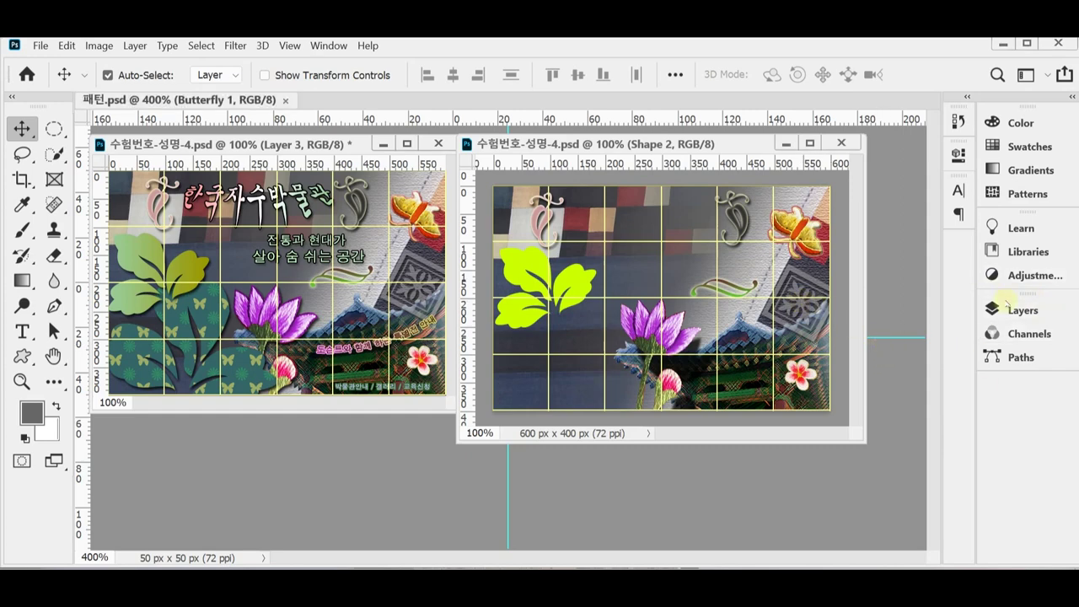
# Add a Gradient Overlay effect to the Shape 2 leaf layer and open its gradient for editing.
pyautogui.click(1010, 307)
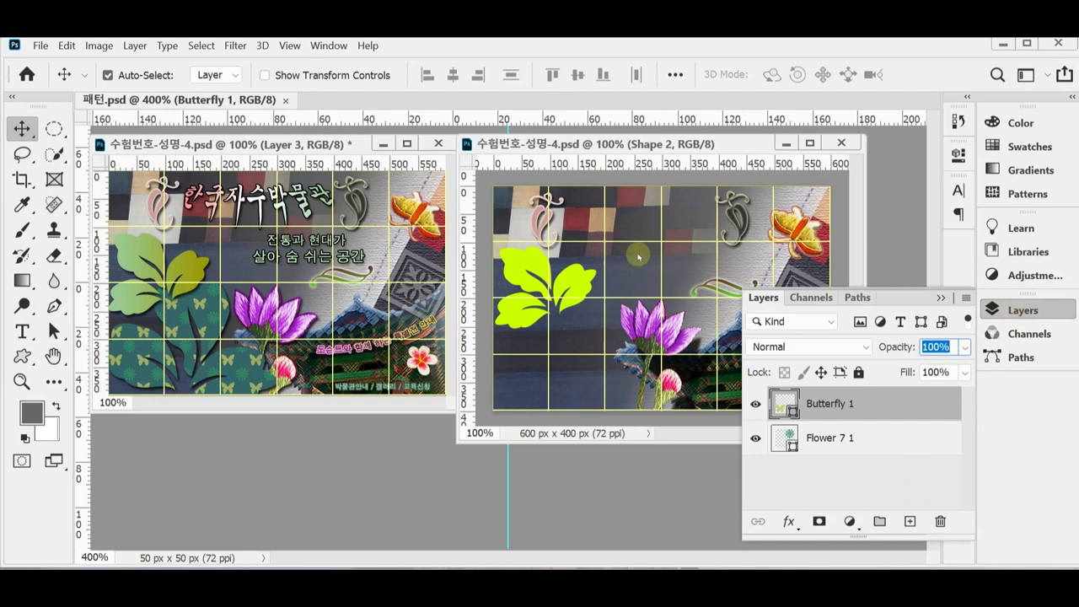
pyautogui.click(638, 254)
pyautogui.click(788, 521)
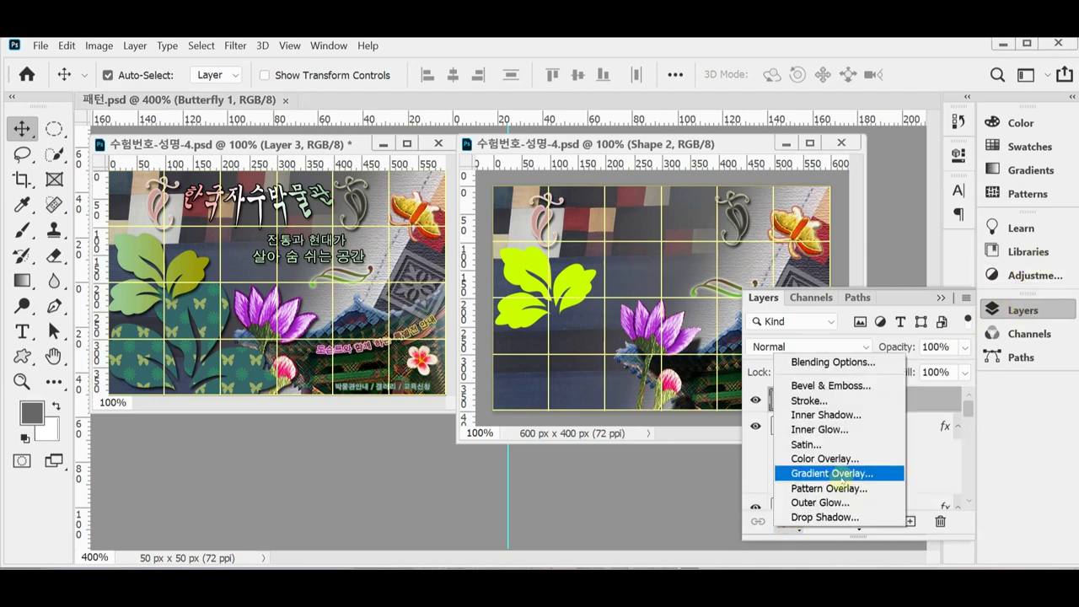
pyautogui.click(843, 474)
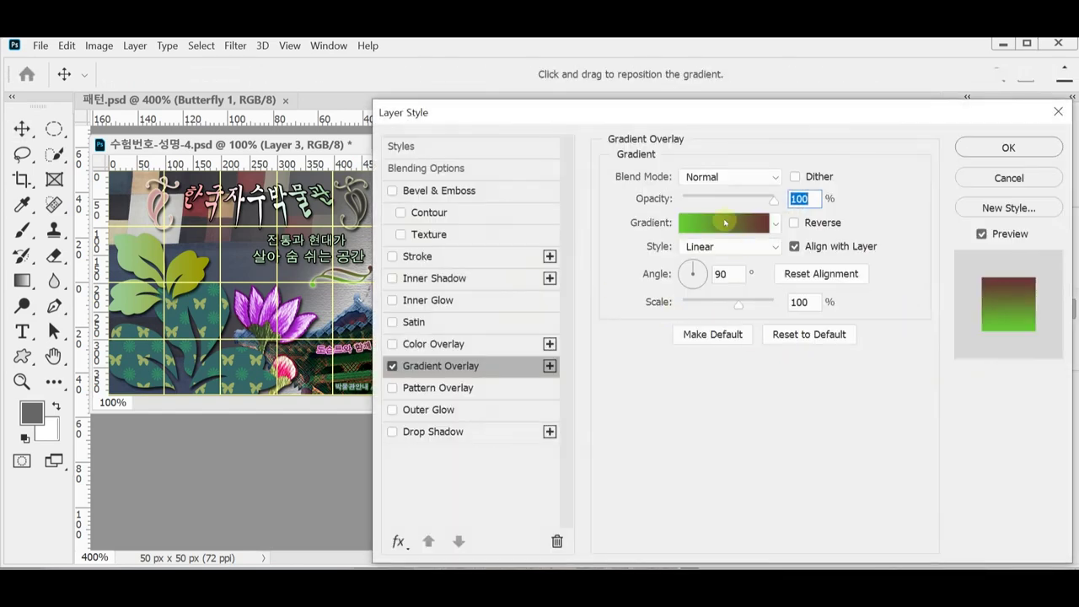
pyautogui.click(723, 222)
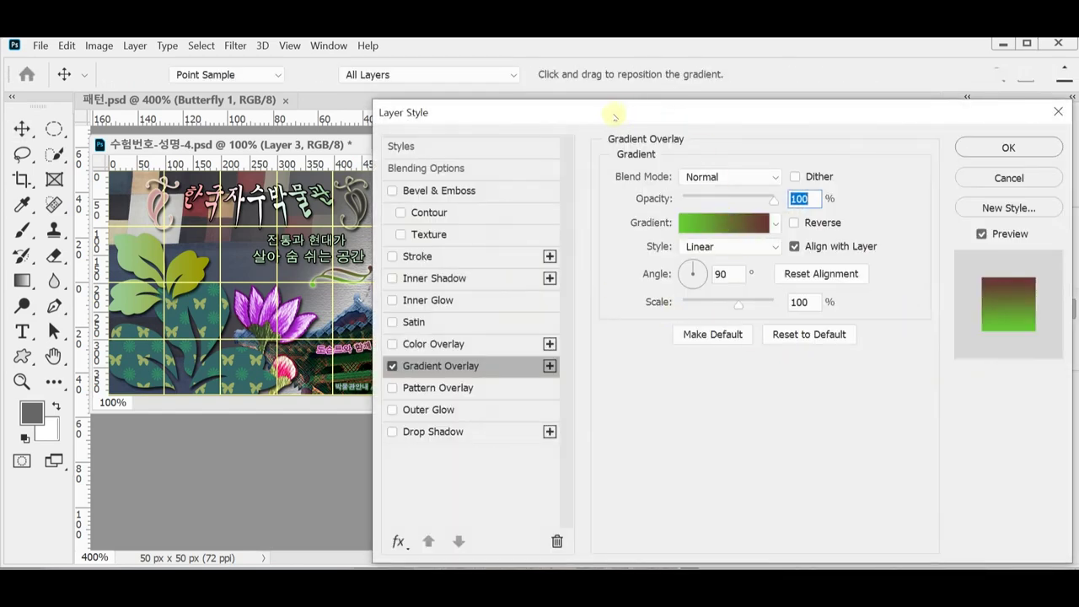
# Set the starting color stop of the leaf's overlay gradient to light green #9c9.
pyautogui.doubleClick(597, 415)
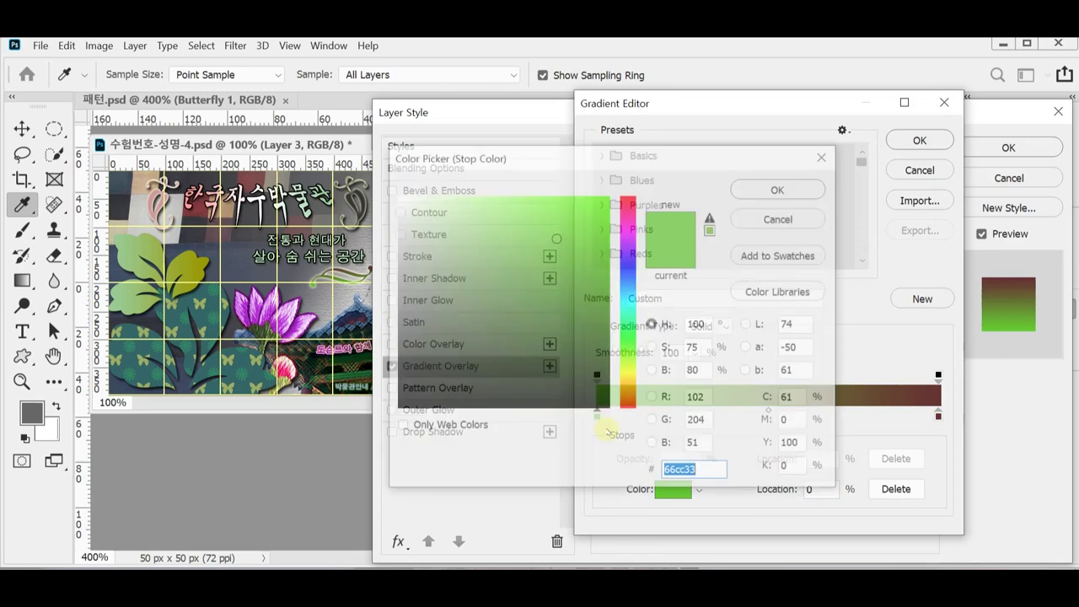
pyautogui.write('0')
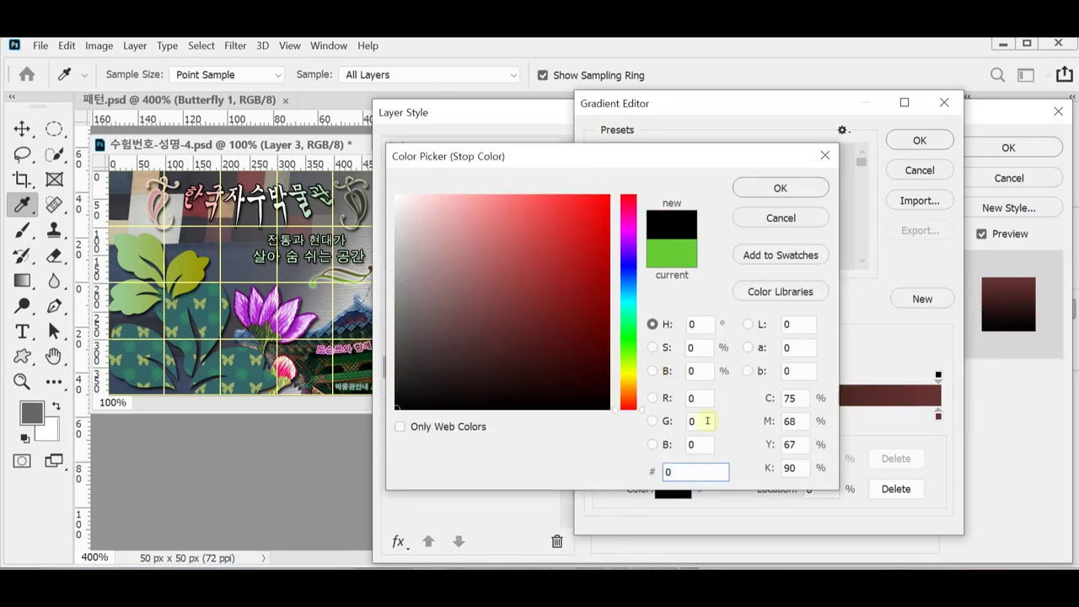
pyautogui.press('BackSpace')
pyautogui.write('9c9')
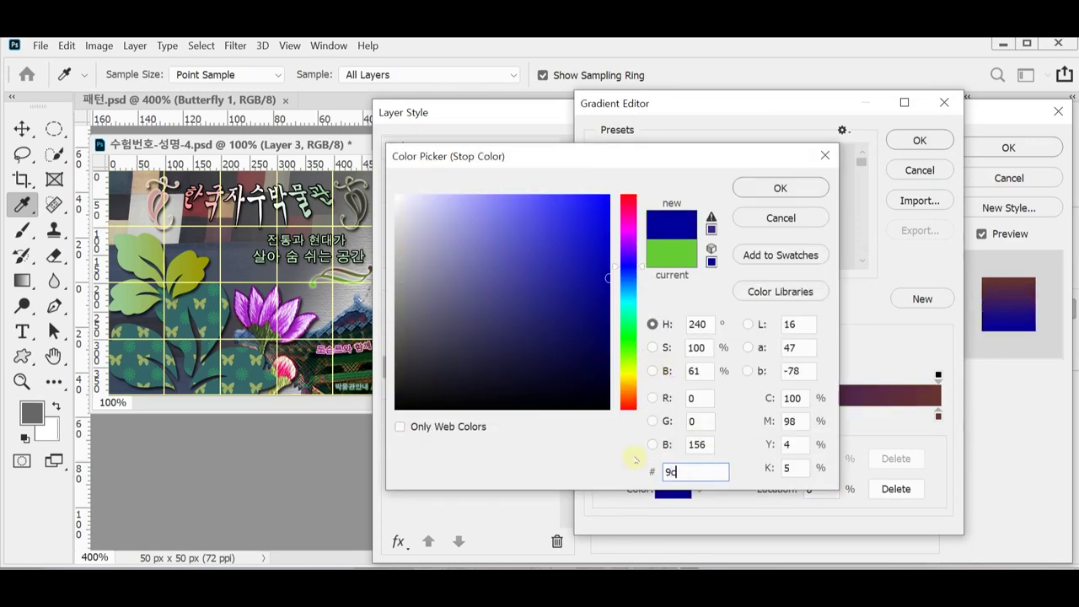
pyautogui.click(771, 194)
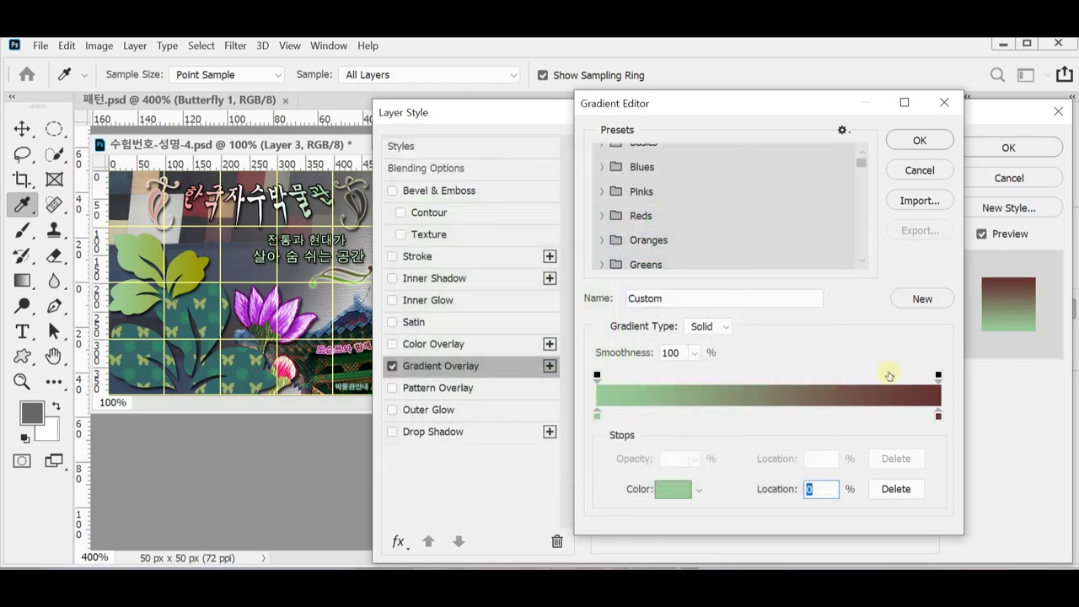
# Set the gradient's end color stop to olive #990 and accept the edited gradient.
pyautogui.doubleClick(939, 416)
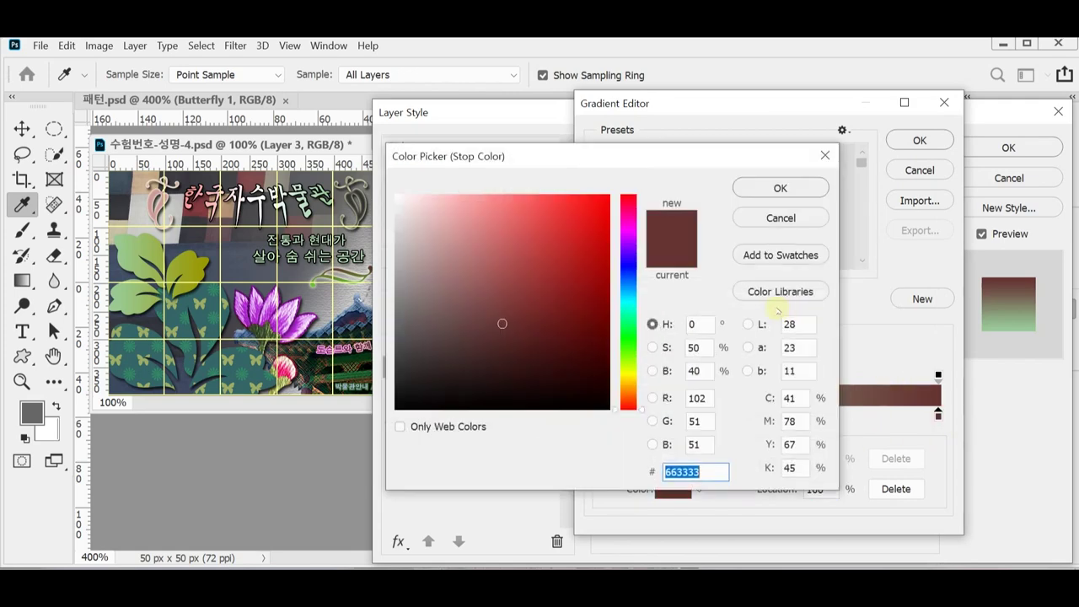
pyautogui.write('990')
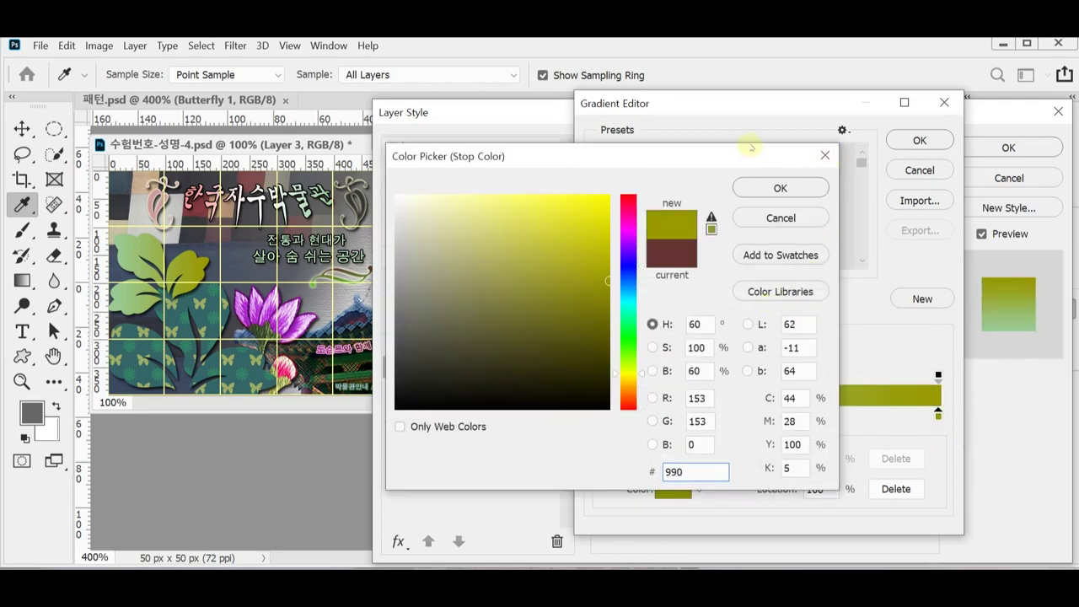
pyautogui.click(784, 189)
pyautogui.click(920, 141)
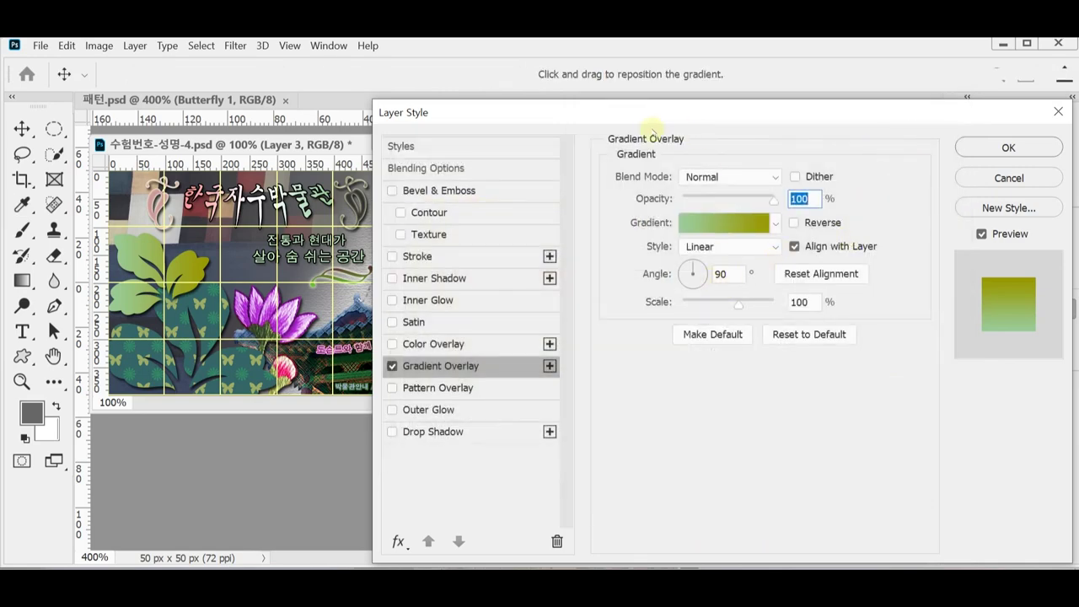
# Set the Gradient Overlay angle to 0°, add a Drop Shadow to the Shape 2 leaf, and apply the layer style.
pyautogui.moveTo(658, 105); pyautogui.dragTo(641, 355)
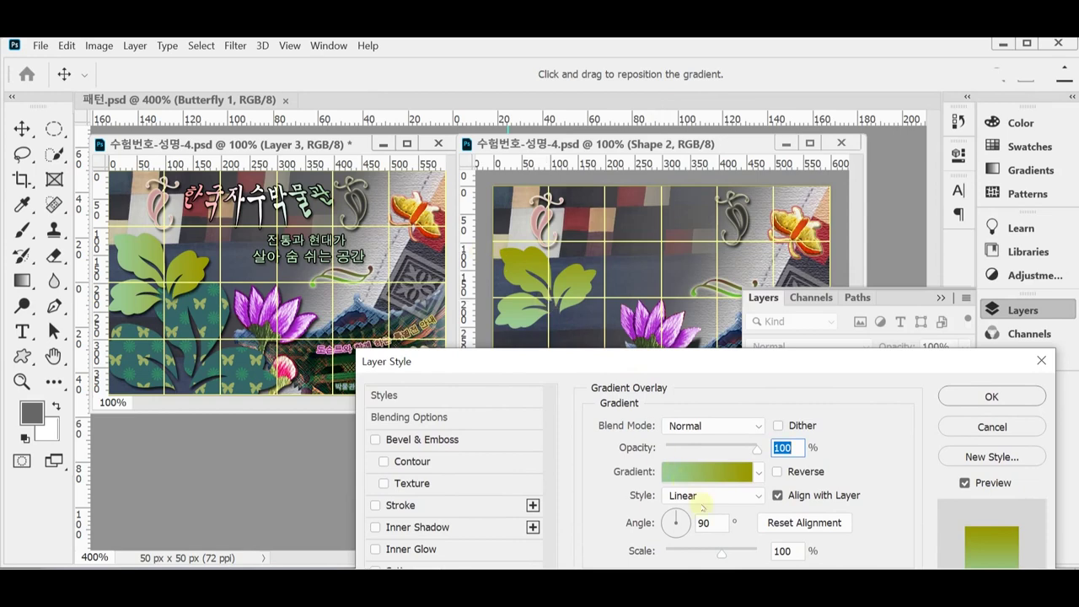
pyautogui.click(705, 525)
pyautogui.write('0')
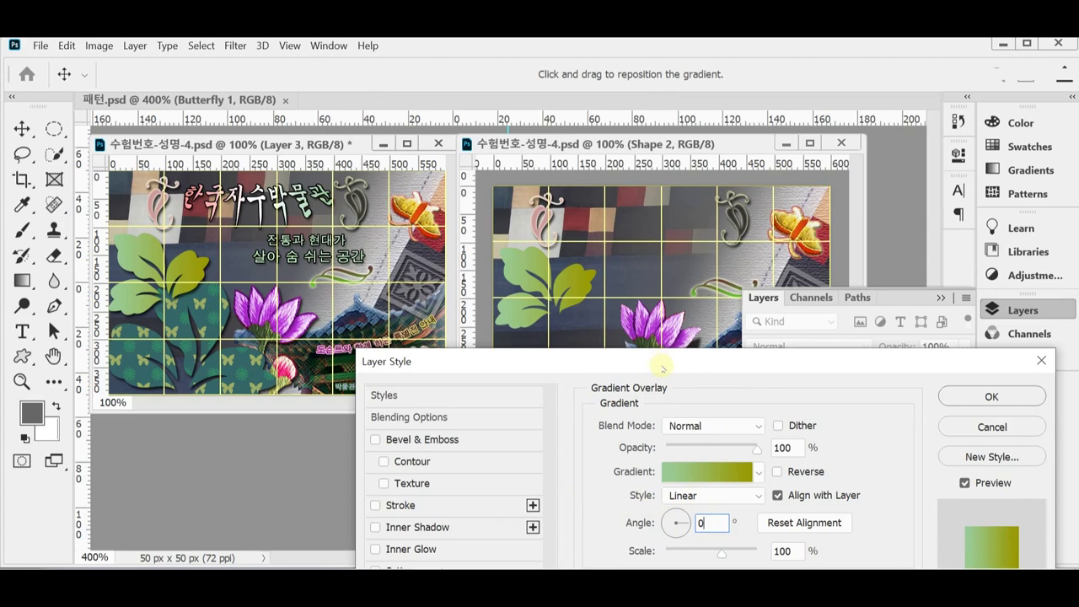
pyautogui.moveTo(624, 364); pyautogui.dragTo(692, 228)
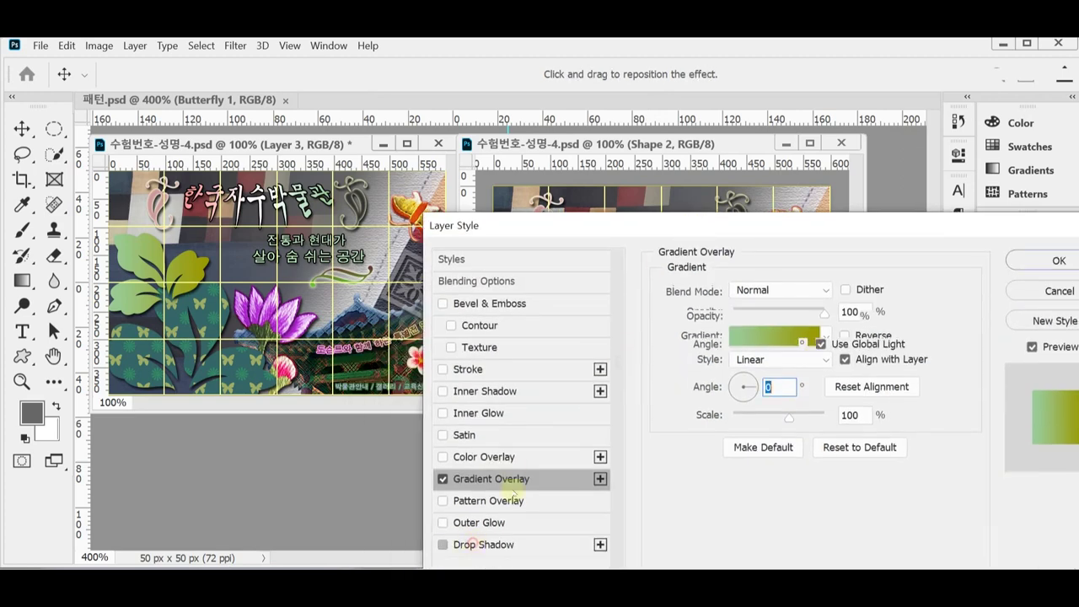
pyautogui.click(483, 545)
pyautogui.moveTo(619, 230); pyautogui.dragTo(496, 330)
pyautogui.click(913, 364)
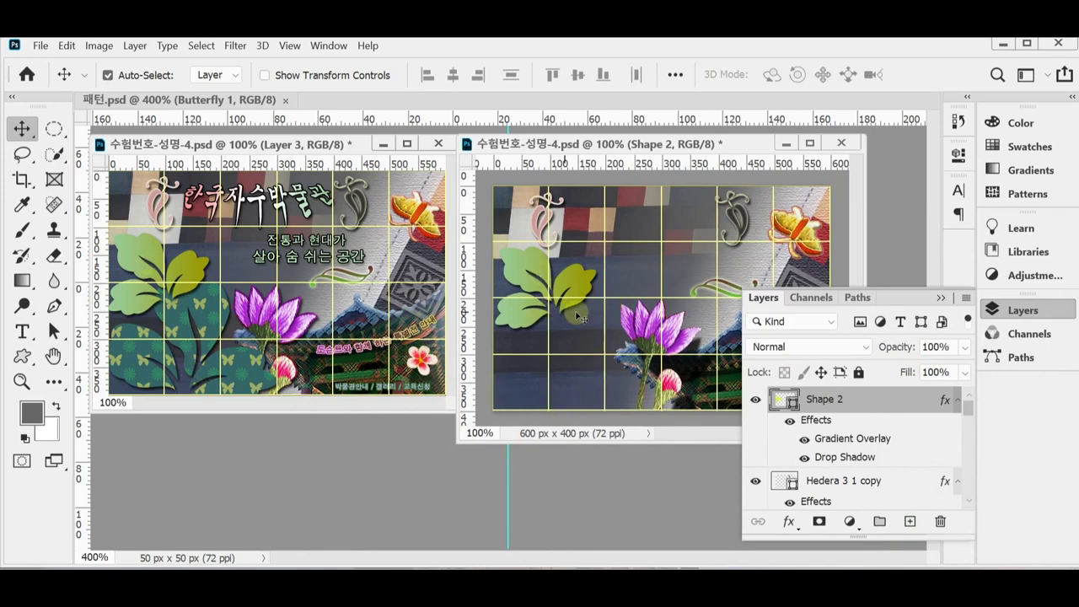
# Duplicate the styled Shape 2 leaf layer.
pyautogui.moveTo(578, 318); pyautogui.dragTo(824, 419)
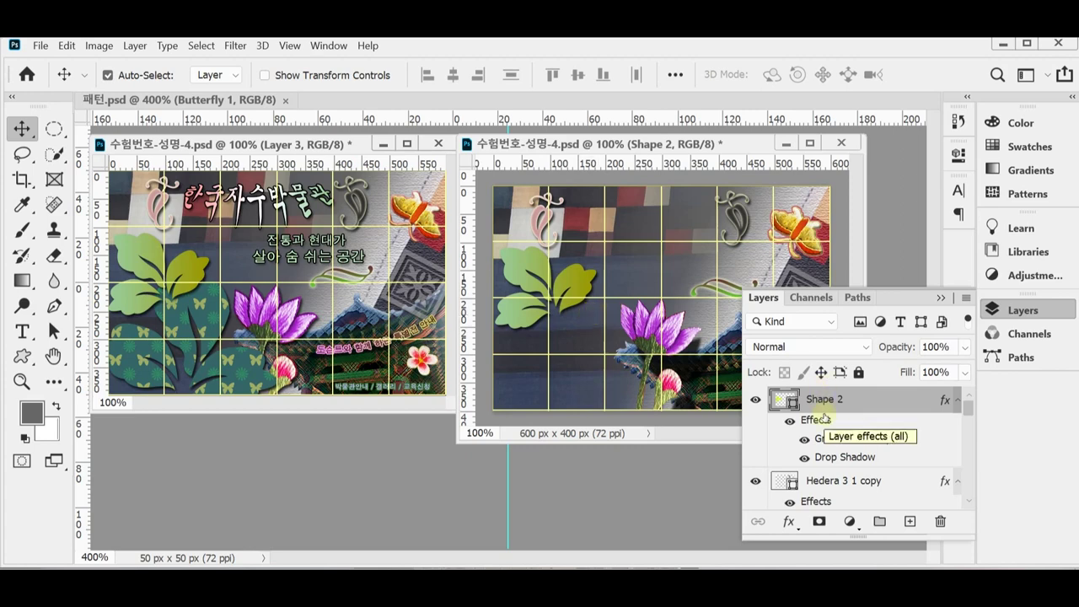
pyautogui.press('ctrl')
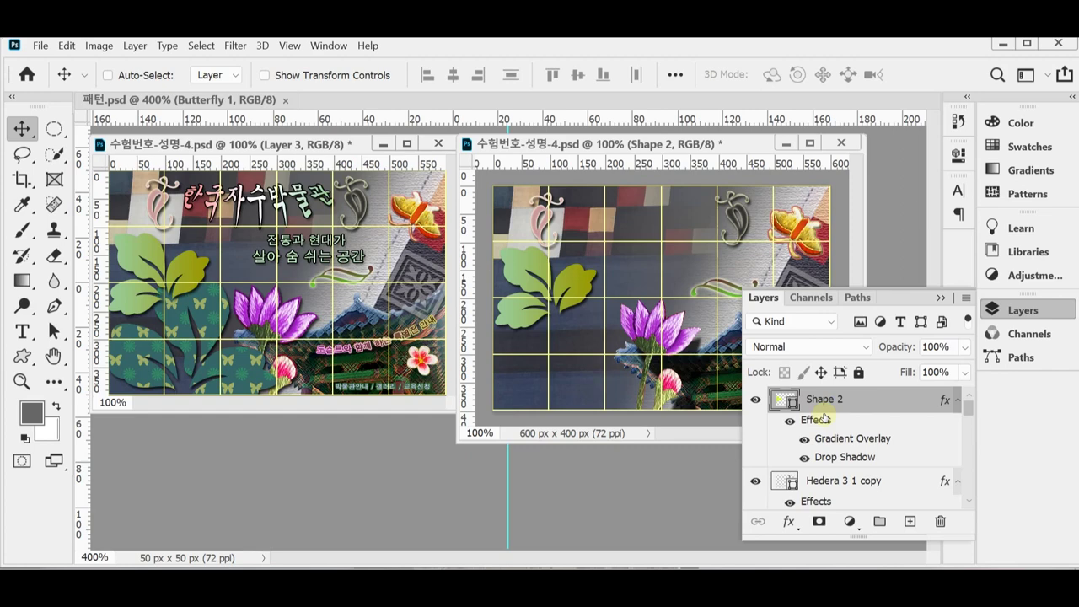
pyautogui.hotkey('ctrl', 'j')
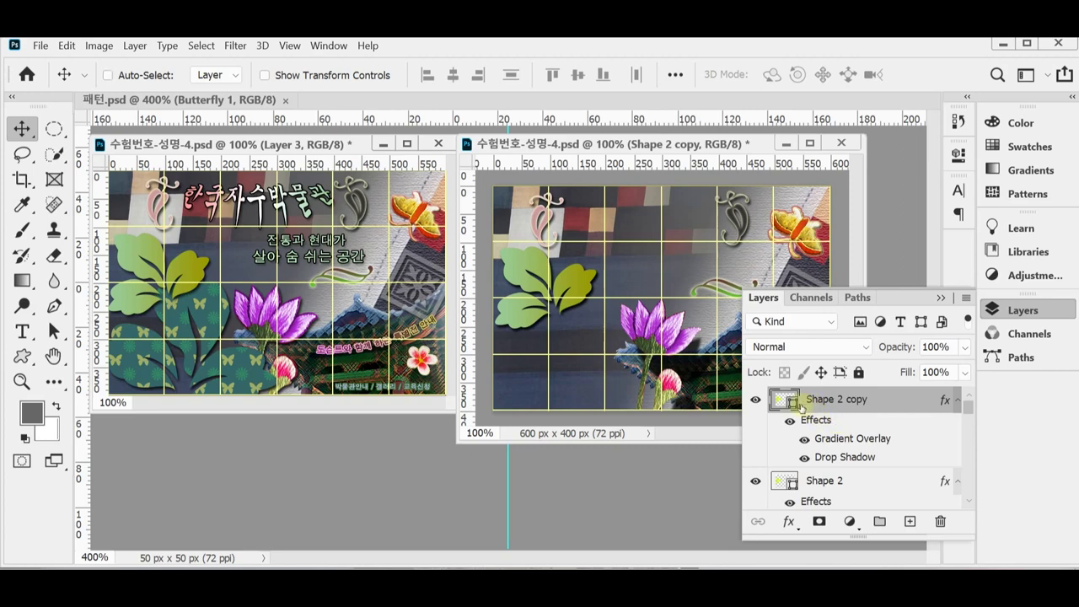
pyautogui.hotkey('ctrl', 't')
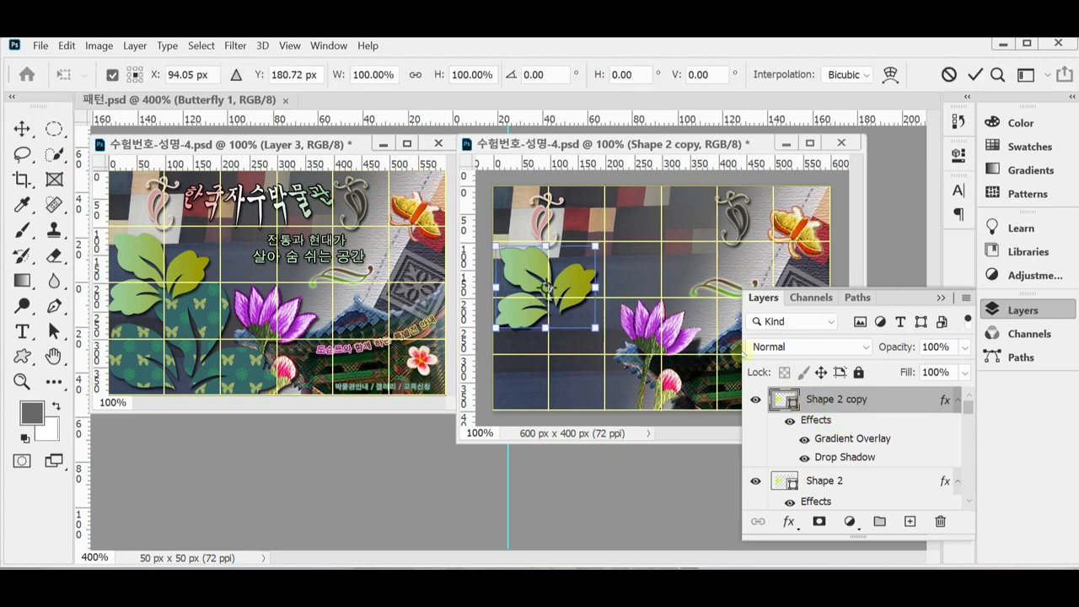
pyautogui.moveTo(574, 283); pyautogui.dragTo(616, 331)
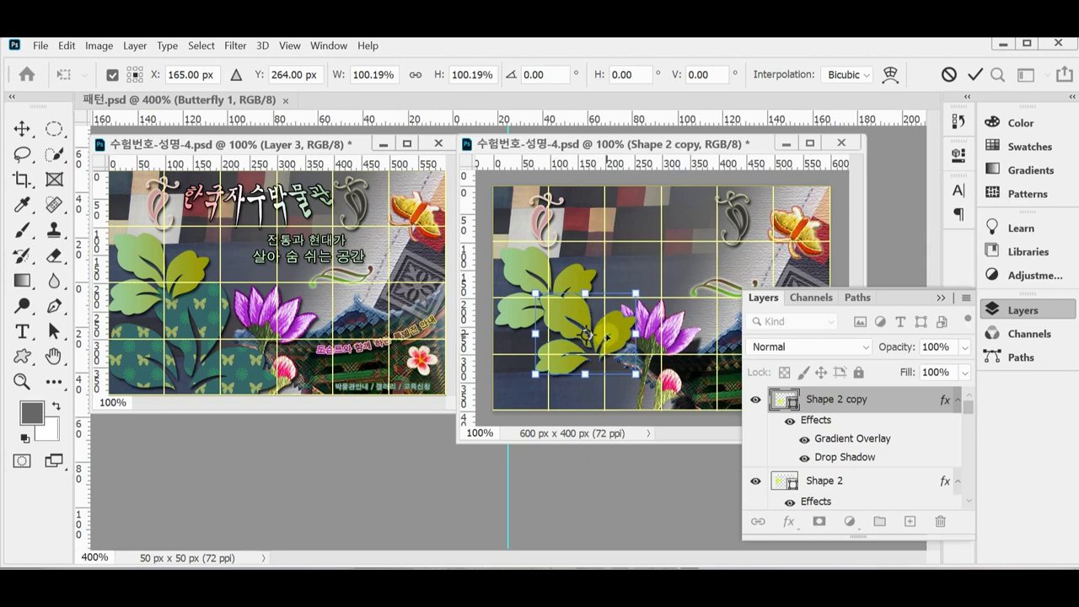
pyautogui.press('Escape')
# Transform the original Shape 2 leaf below the copy: scale 164.76%, rotate 37.22°, and place it at X 159 px, Y 323 px.
pyautogui.click(822, 481)
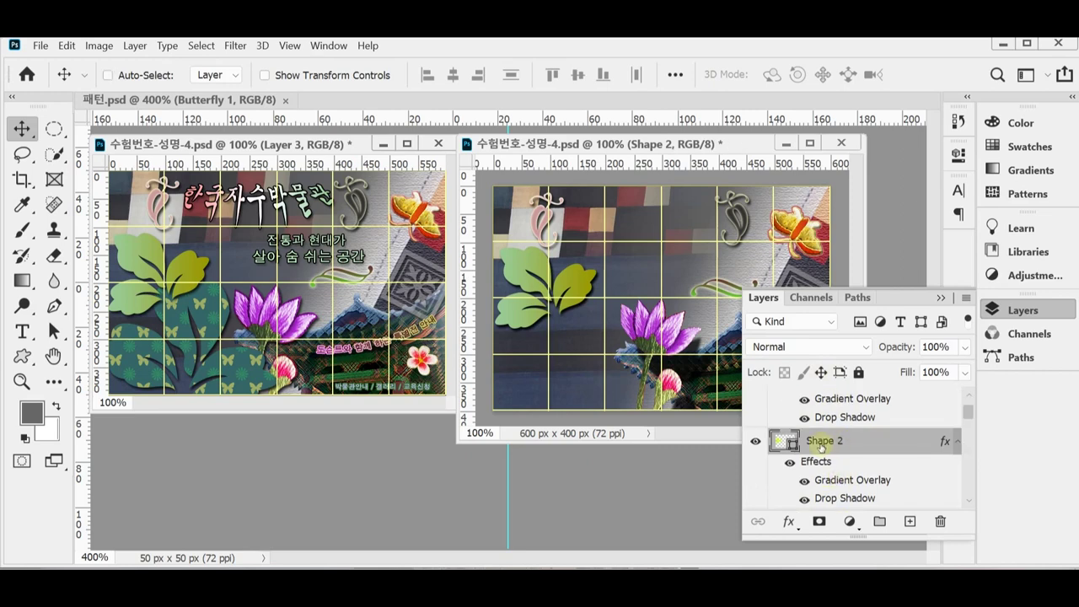
pyautogui.hotkey('ctrl', 't')
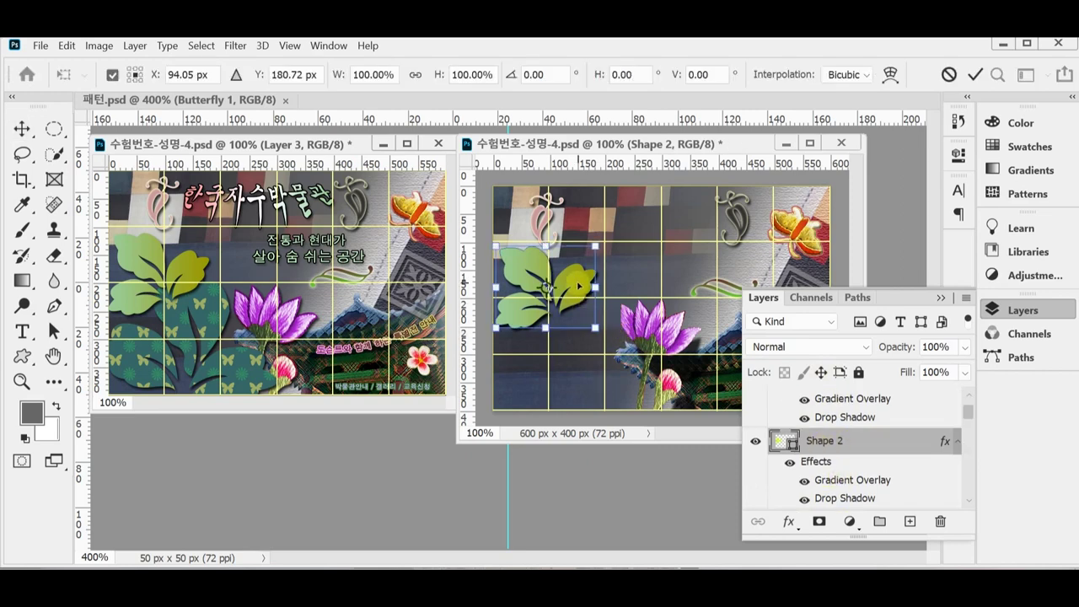
pyautogui.moveTo(579, 287); pyautogui.dragTo(615, 339)
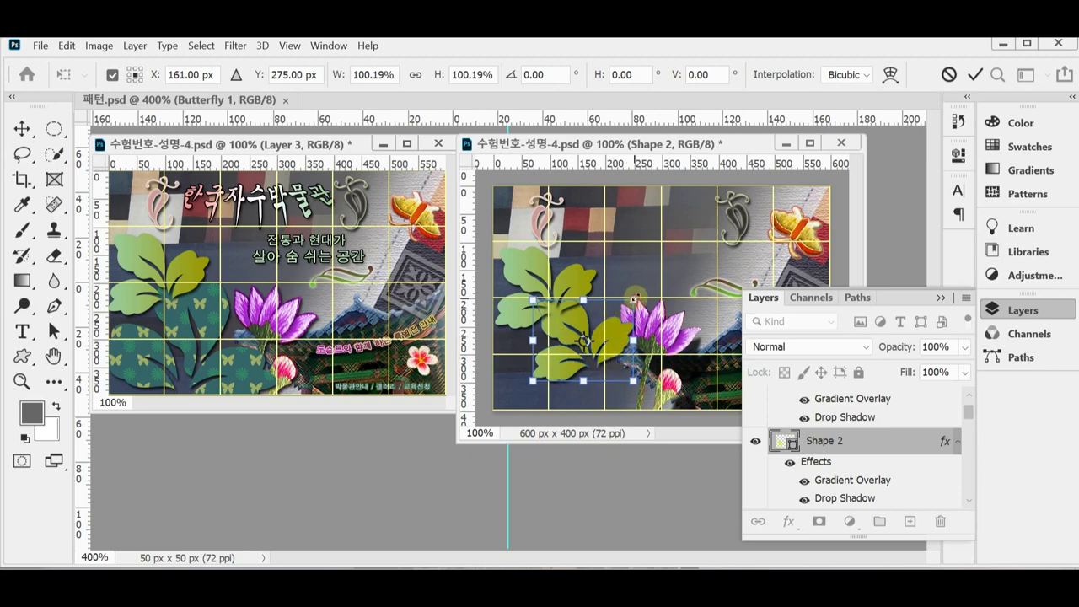
pyautogui.moveTo(634, 300); pyautogui.dragTo(605, 332)
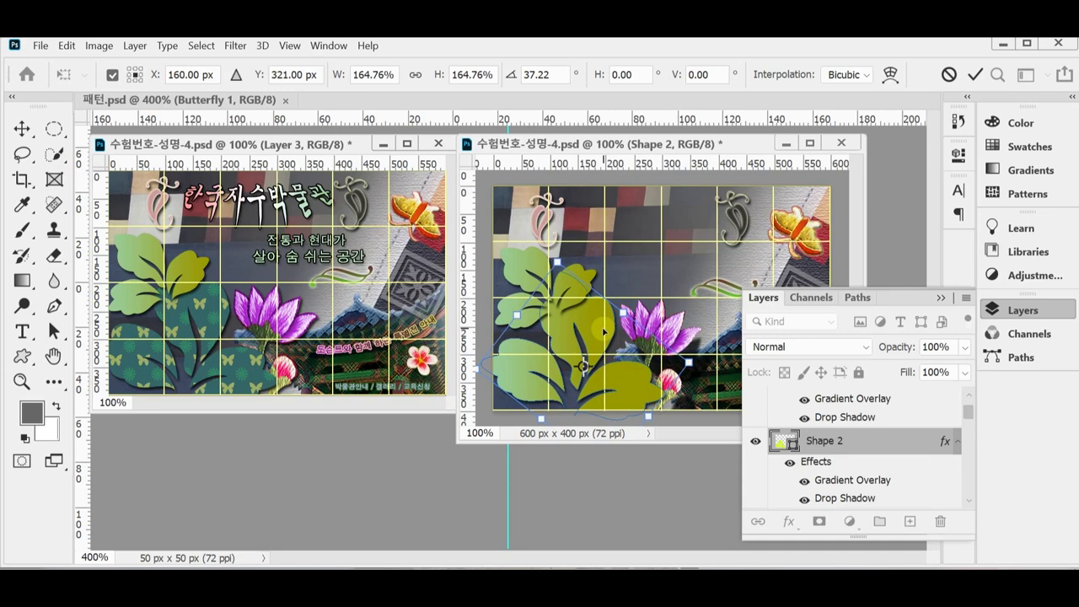
pyautogui.moveTo(604, 330); pyautogui.dragTo(602, 326)
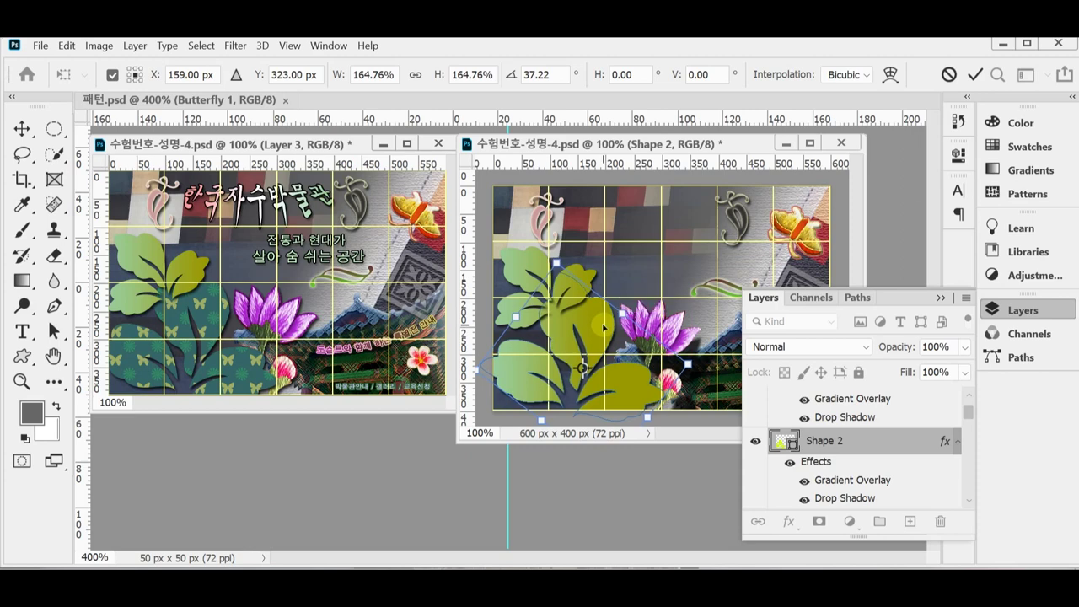
pyautogui.press('Return')
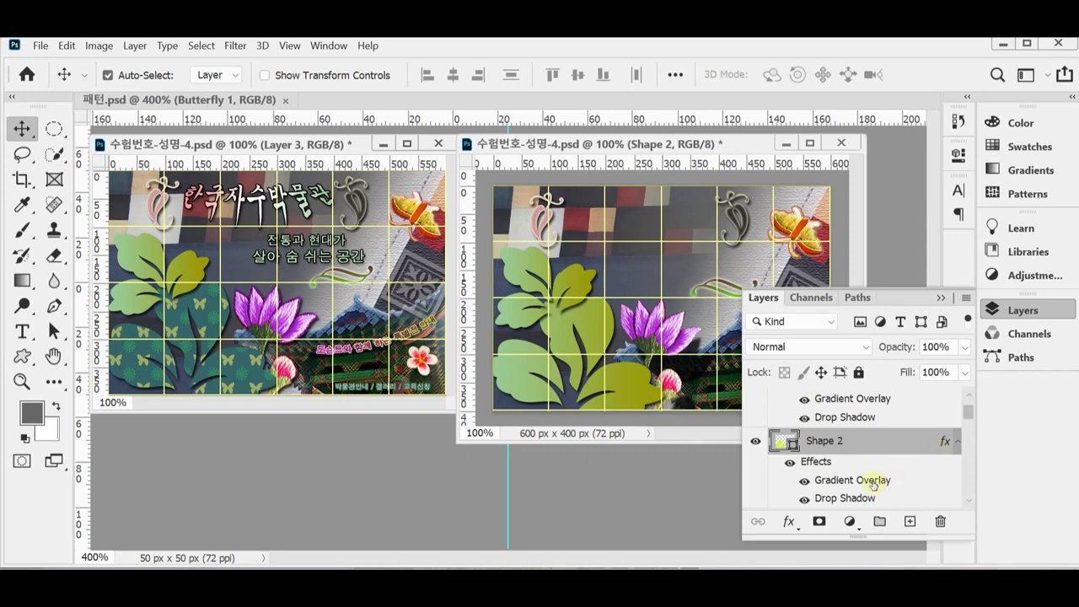
# Remove the Gradient Overlay effect from the enlarged Shape 2 leaf, keeping its Drop Shadow.
pyautogui.moveTo(966, 412); pyautogui.dragTo(968, 419)
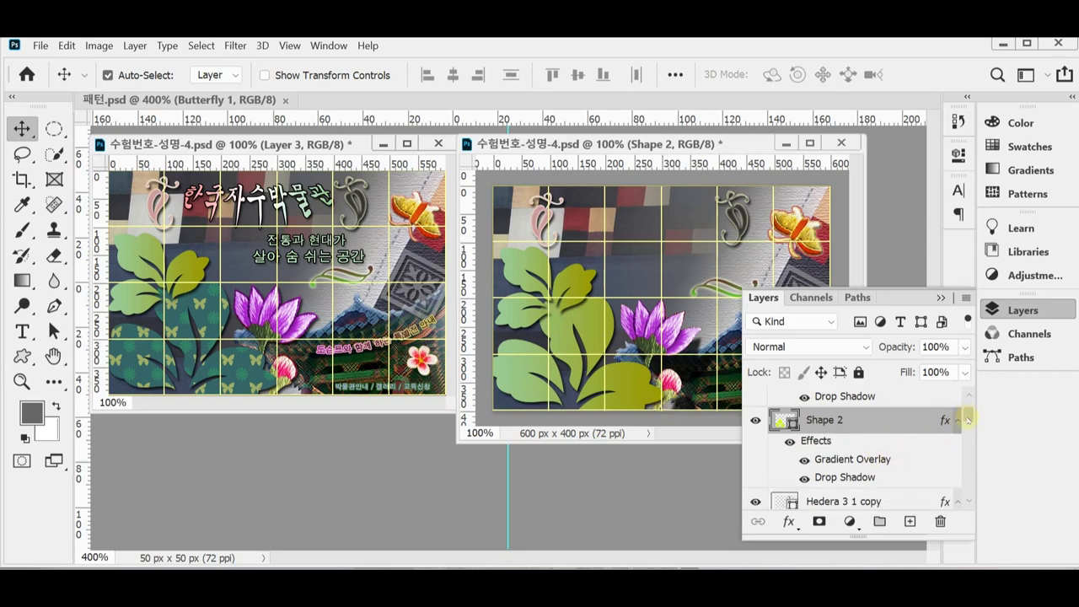
pyautogui.click(957, 421)
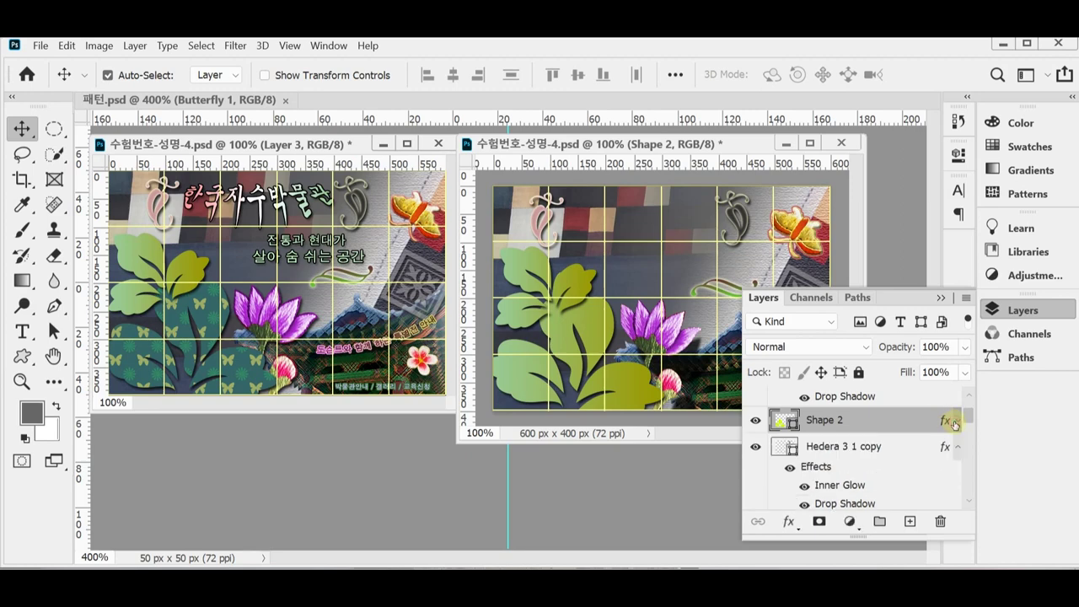
pyautogui.click(955, 423)
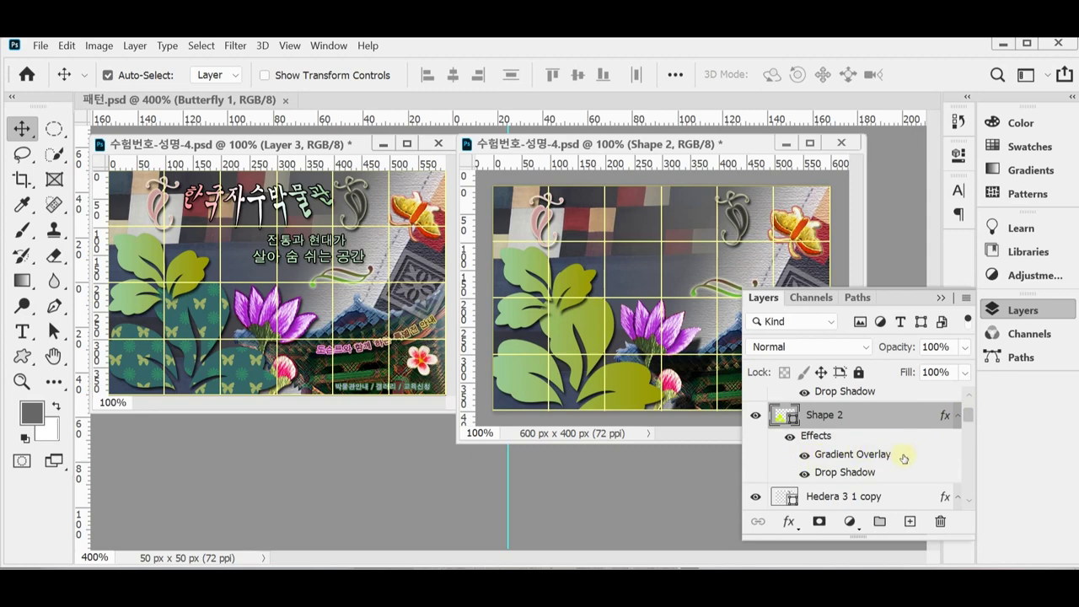
pyautogui.moveTo(909, 458); pyautogui.dragTo(940, 520)
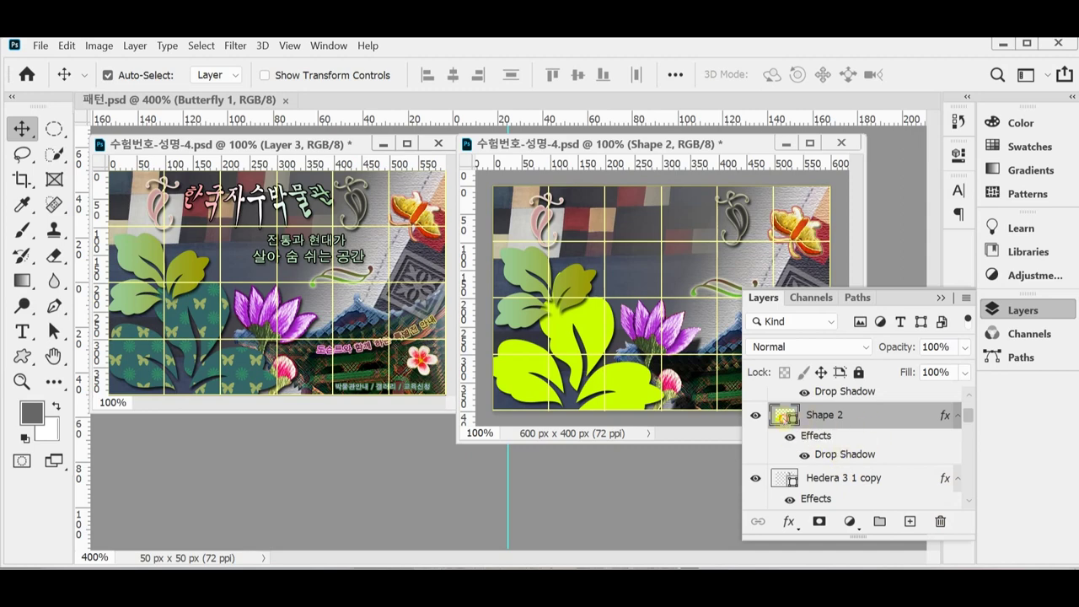
# Change the enlarged Shape 2 leaf's fill to dark teal and save the document.
pyautogui.doubleClick(785, 417)
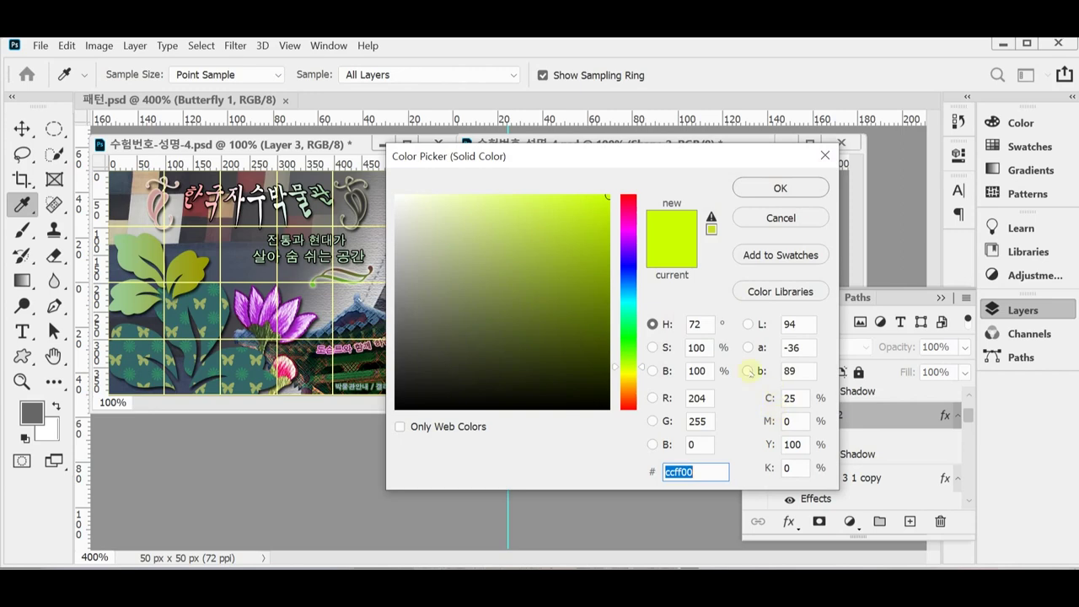
pyautogui.write('3')
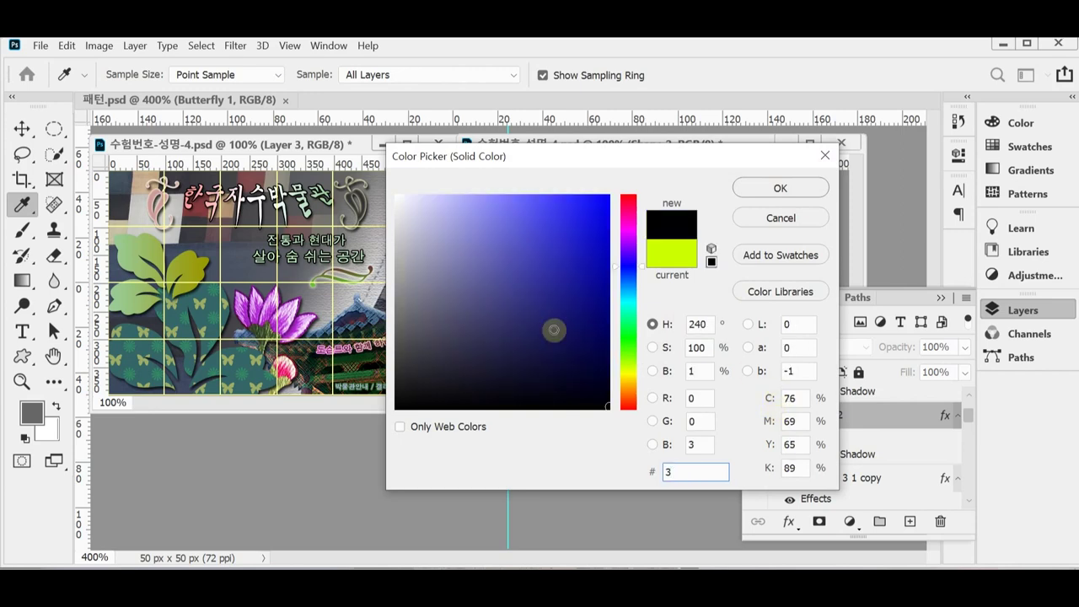
pyautogui.write('d6666')
pyautogui.click(780, 188)
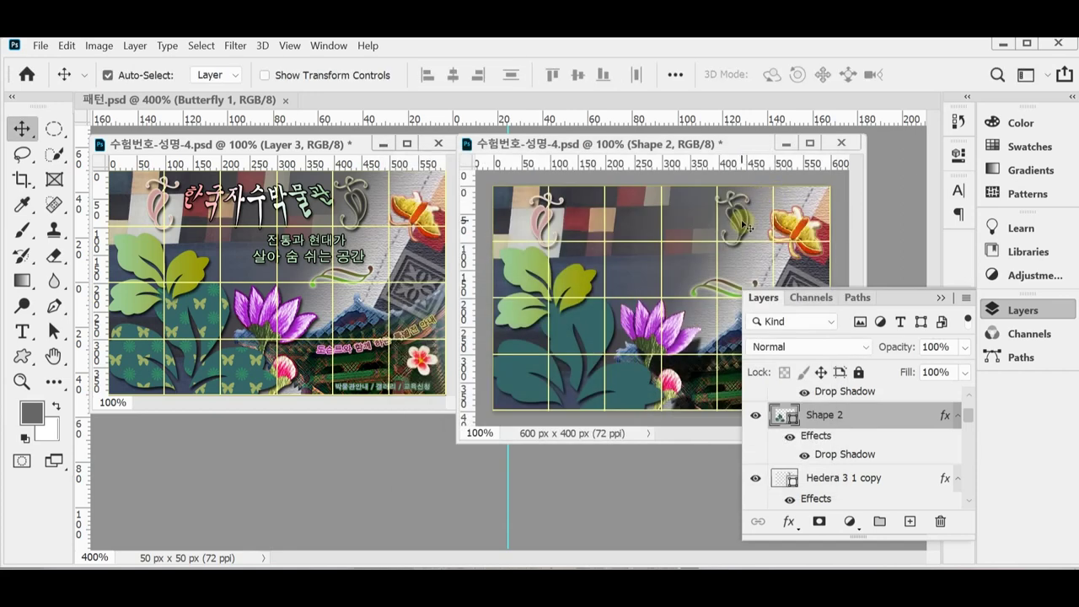
pyautogui.hotkey('ctrl', 's')
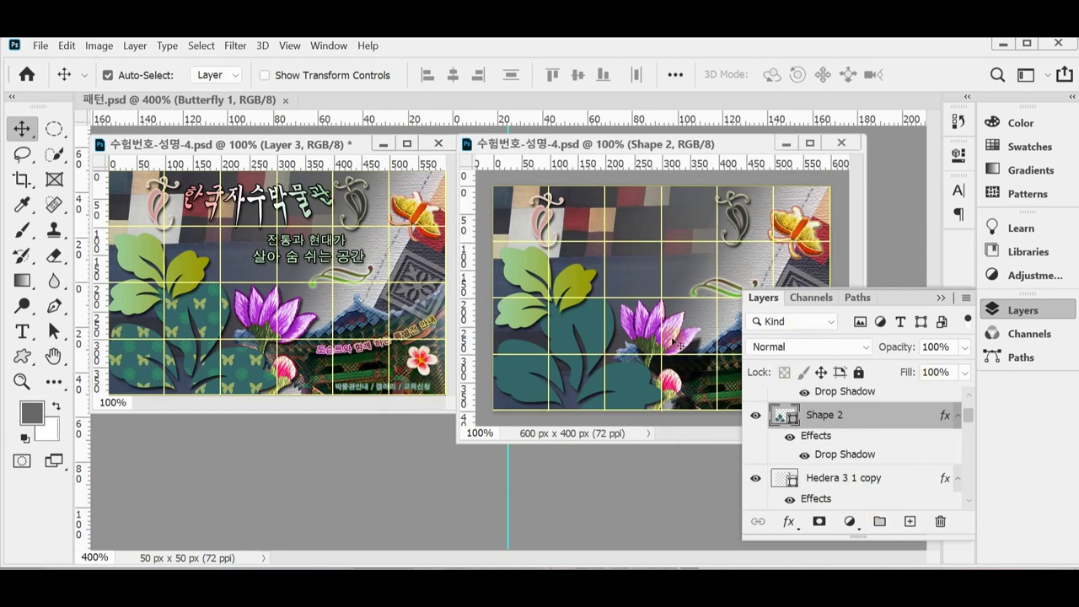
# Examine the butterfly and flower pattern on the large leaf in the reference banner up close.
pyautogui.click(198, 347)
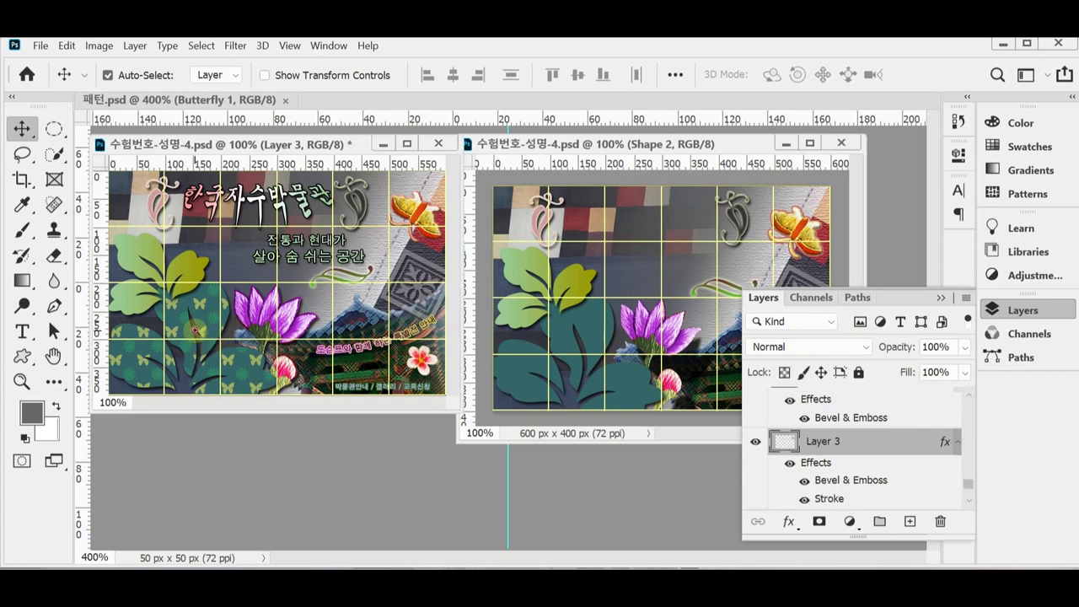
pyautogui.keyDown('ctrl'); pyautogui.click(220, 300); pyautogui.keyUp('ctrl')
pyautogui.keyDown('ctrl'); pyautogui.click(225, 296); pyautogui.keyUp('ctrl')
pyautogui.keyDown('ctrl'); pyautogui.click(226, 296); pyautogui.keyUp('ctrl')
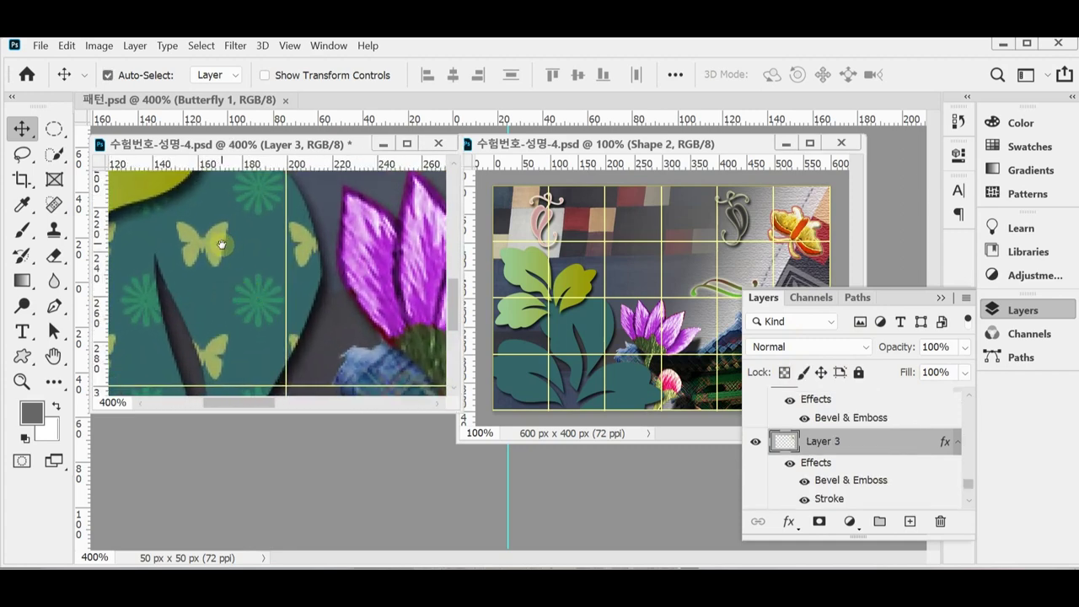
pyautogui.moveTo(212, 244); pyautogui.dragTo(298, 279)
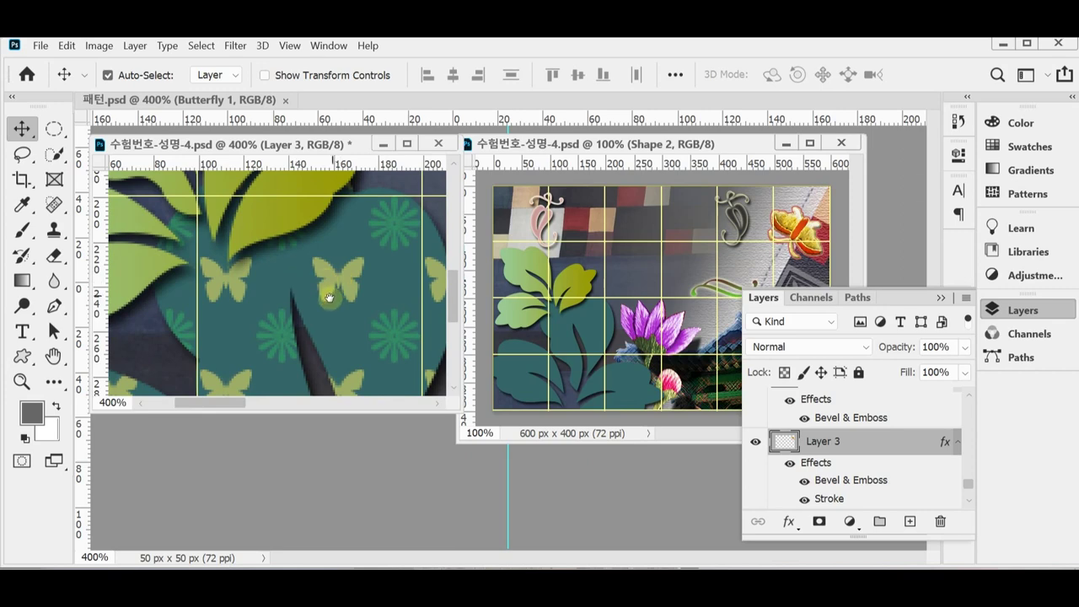
pyautogui.moveTo(371, 298); pyautogui.dragTo(204, 285)
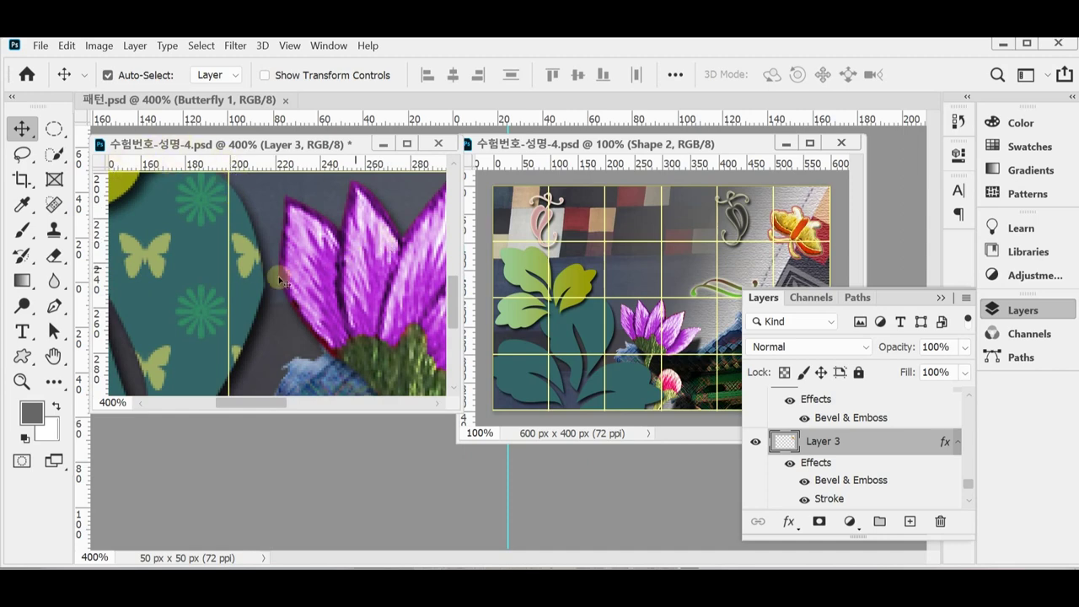
pyautogui.hotkey('ctrl', 'space')
pyautogui.keyDown('alt'); pyautogui.click(254, 305); pyautogui.keyUp('alt')
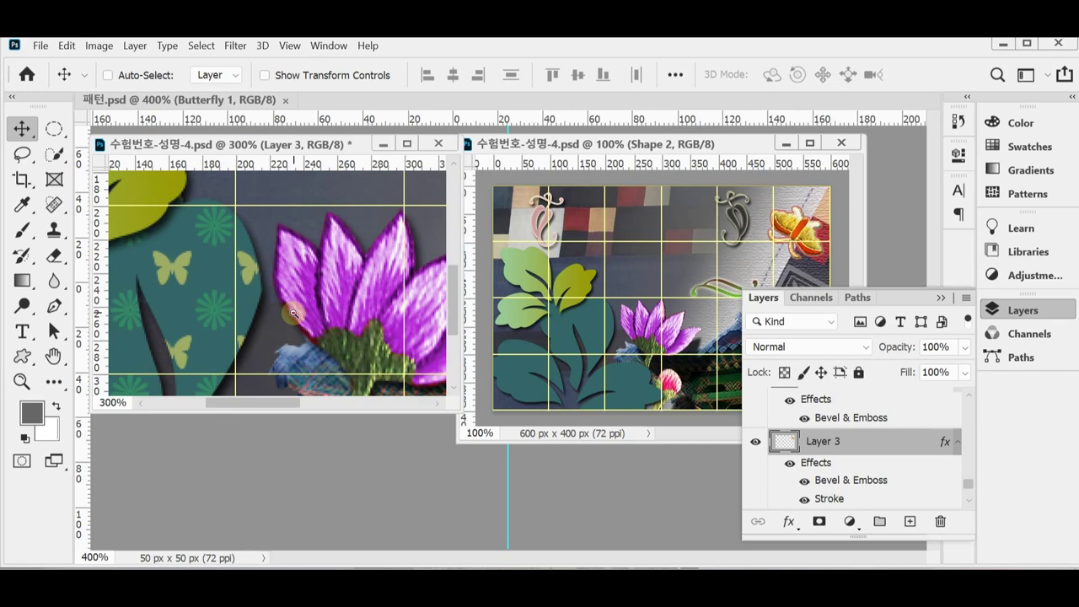
# Bring up 패턴.psd in its own floating window and view its butterfly and flower tile enlarged.
pyautogui.keyDown('alt'); pyautogui.click(294, 313); pyautogui.keyUp('alt')
pyautogui.keyDown('alt'); pyautogui.click(294, 314); pyautogui.keyUp('alt')
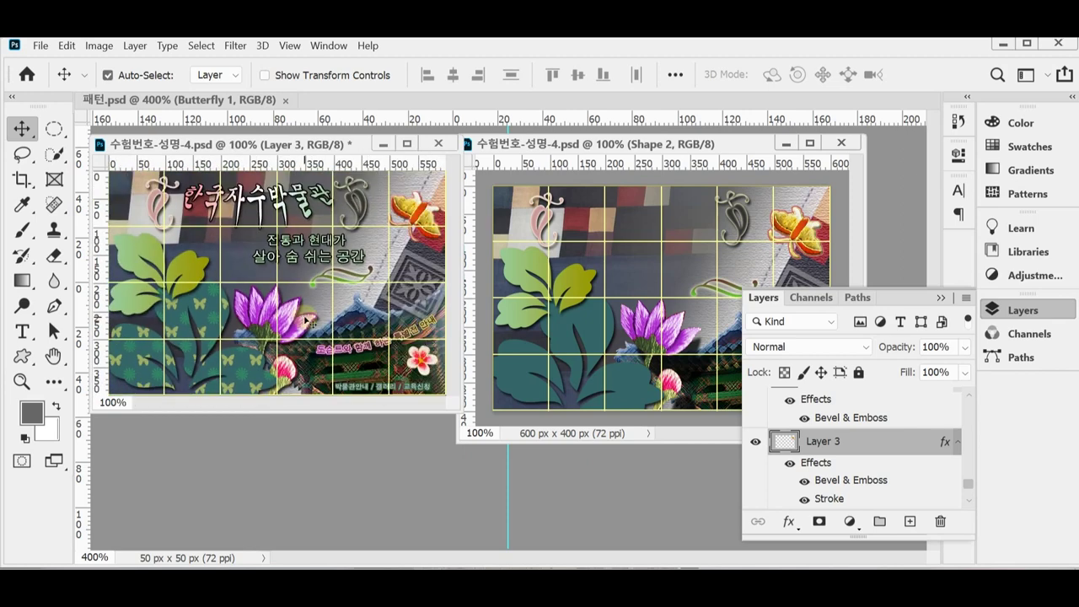
pyautogui.click(195, 98)
pyautogui.moveTo(212, 122); pyautogui.dragTo(168, 148)
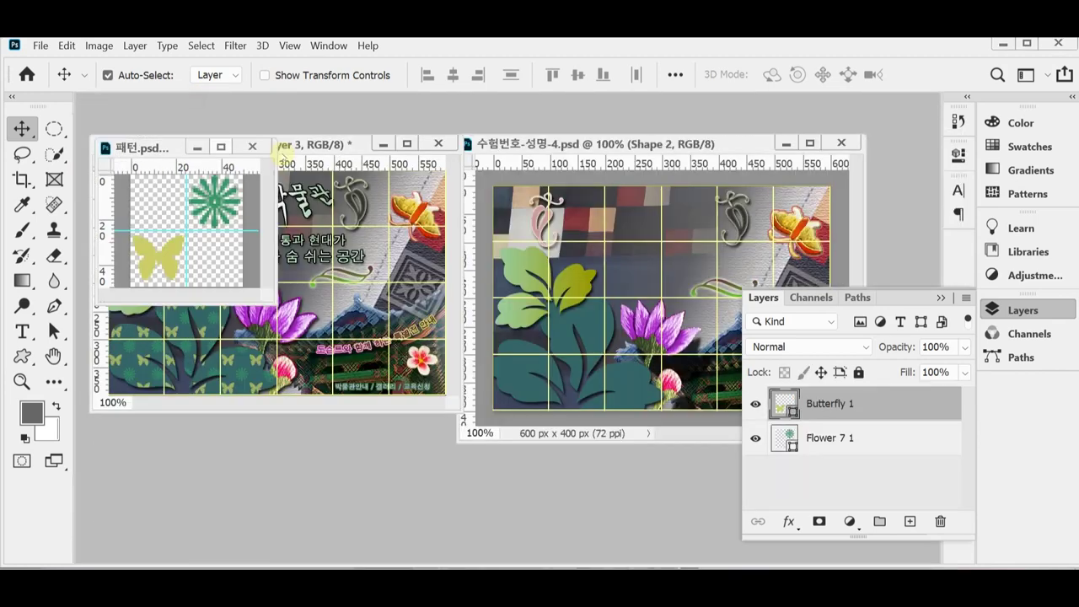
pyautogui.hotkey('ctrl', '+')
pyautogui.hotkey('ctrl', '+')
pyautogui.hotkey('ctrl', '+')
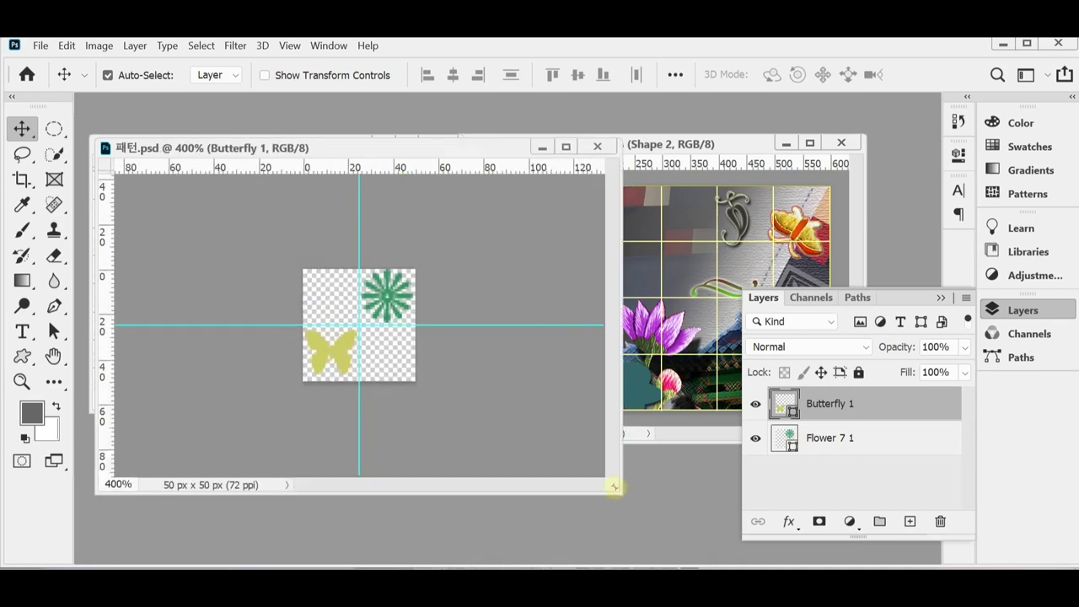
pyautogui.hotkey('ctrl', '+')
pyautogui.hotkey('ctrl', '+')
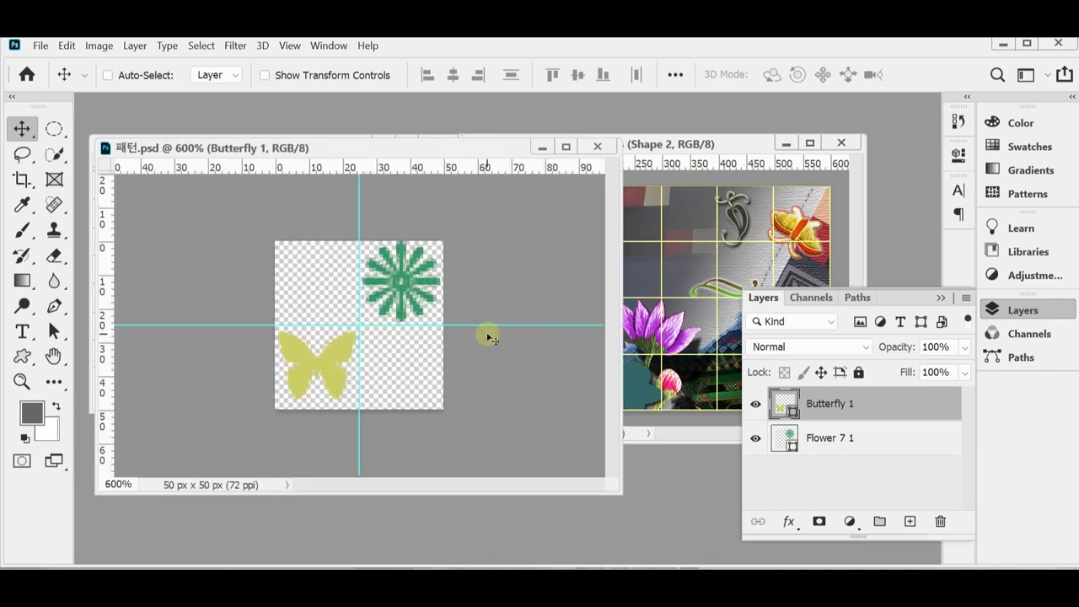
# Start a new document 50 px wide and 50 px high.
pyautogui.hotkey('ctrl', 'n')
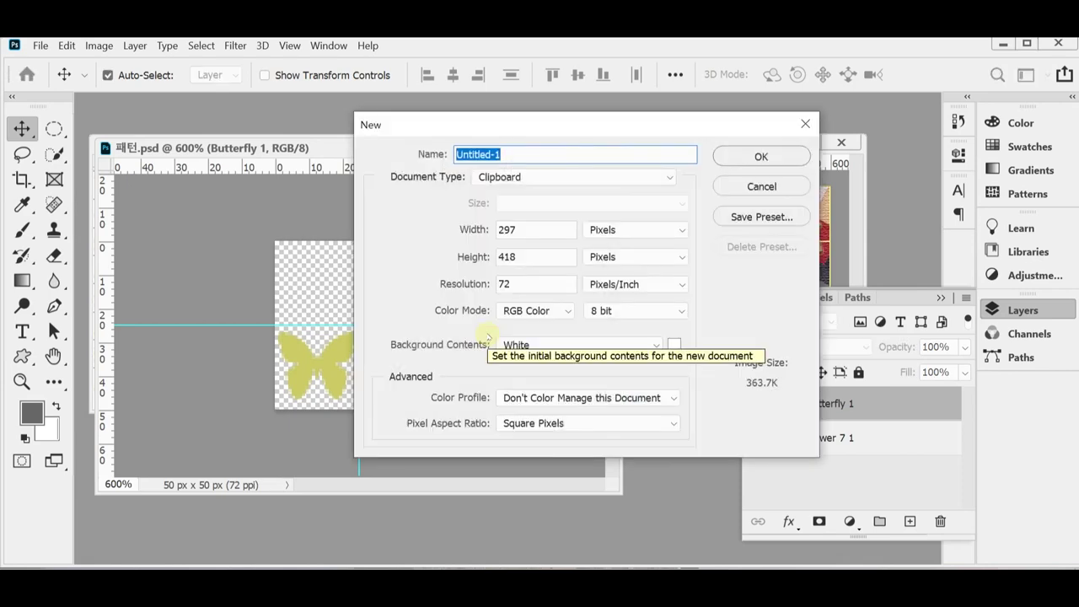
pyautogui.press('Tab')
pyautogui.doubleClick(535, 227)
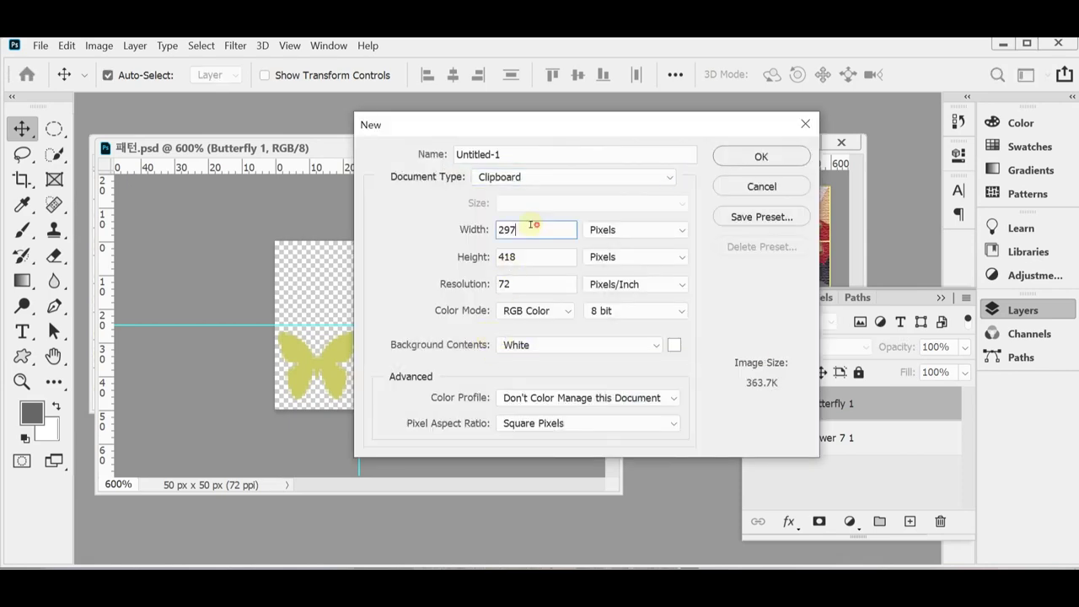
pyautogui.write('50')
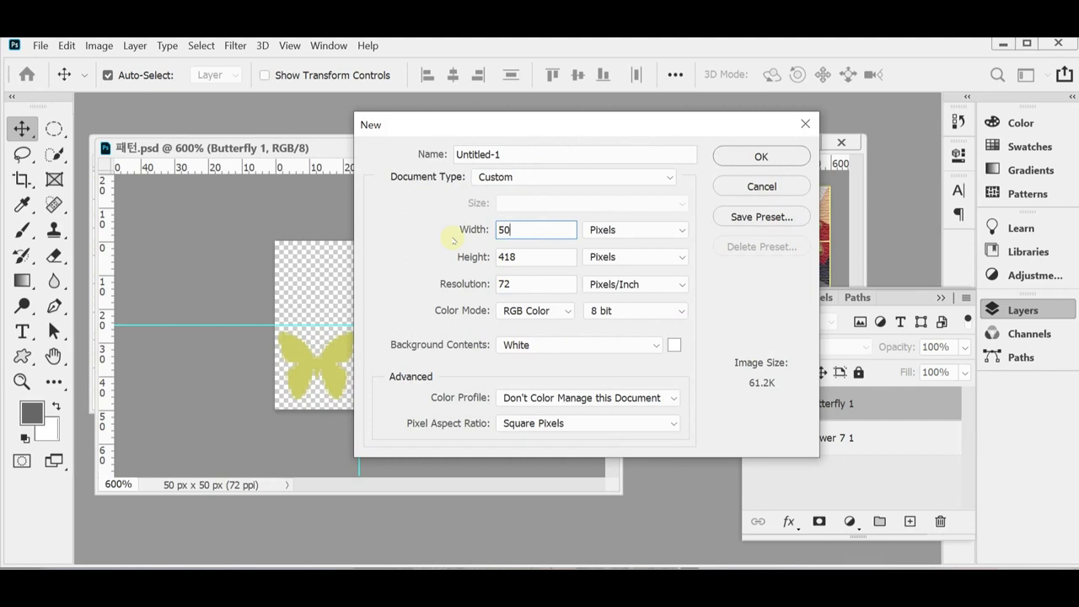
pyautogui.press('Tab')
pyautogui.write('50')
# Set the new document's background contents to Transparent and create it.
pyautogui.press('Tab')
pyautogui.press('Tab')
pyautogui.press('Tab')
pyautogui.press('Tab')
pyautogui.press('Tab')
pyautogui.press('Tab')
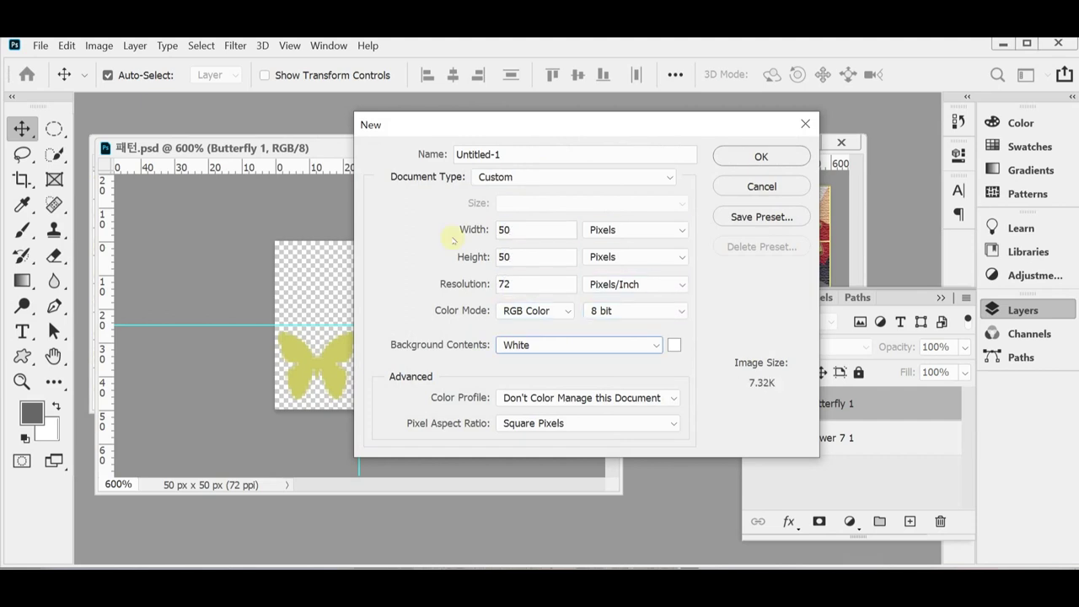
pyautogui.click(659, 343)
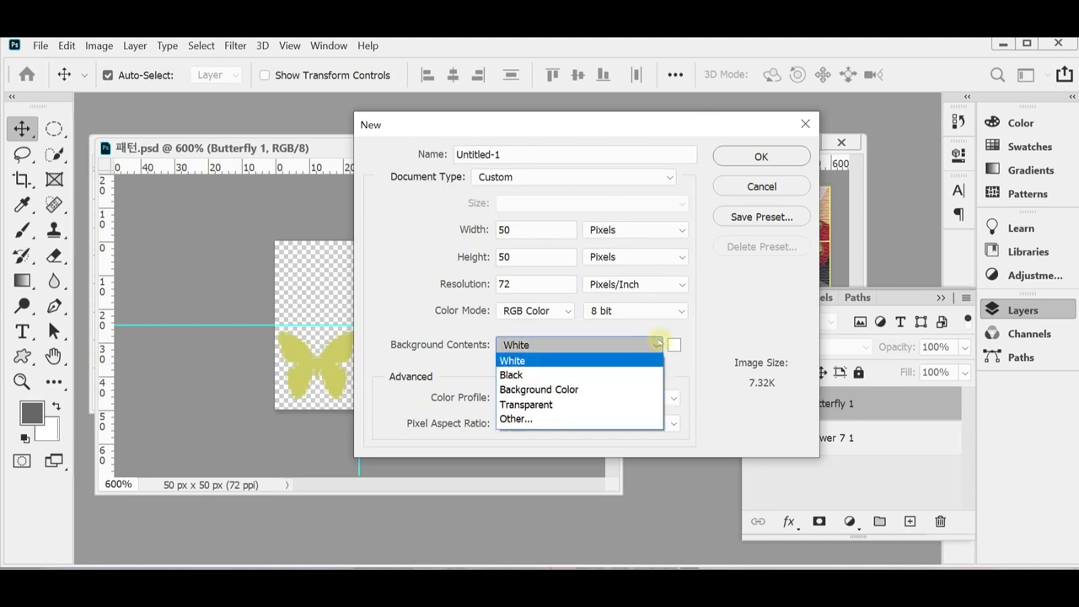
pyautogui.click(597, 402)
pyautogui.moveTo(508, 120); pyautogui.dragTo(612, 78)
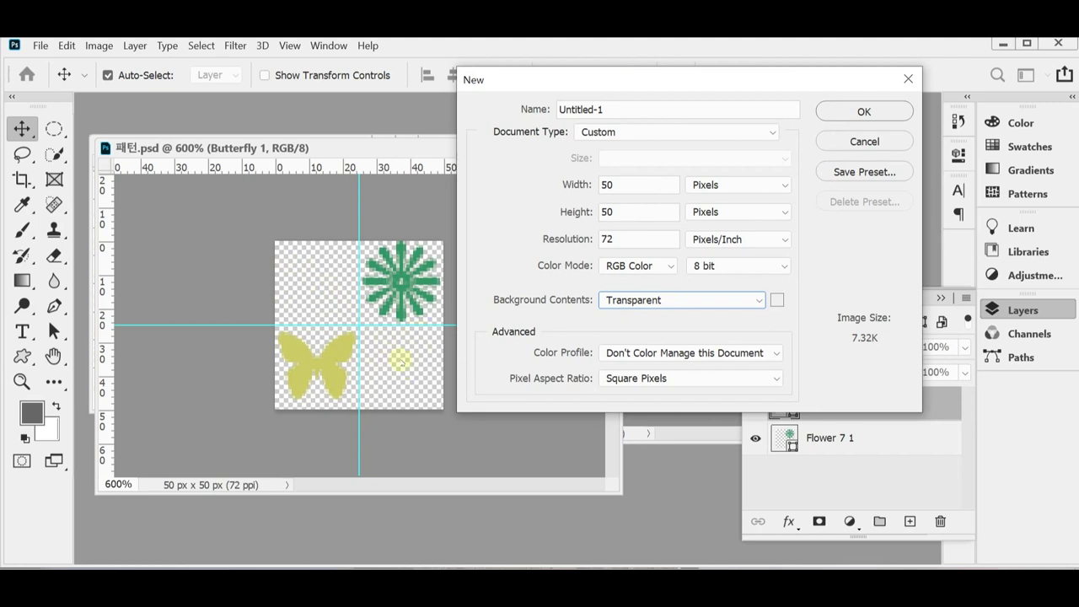
pyautogui.moveTo(575, 80); pyautogui.dragTo(812, 293)
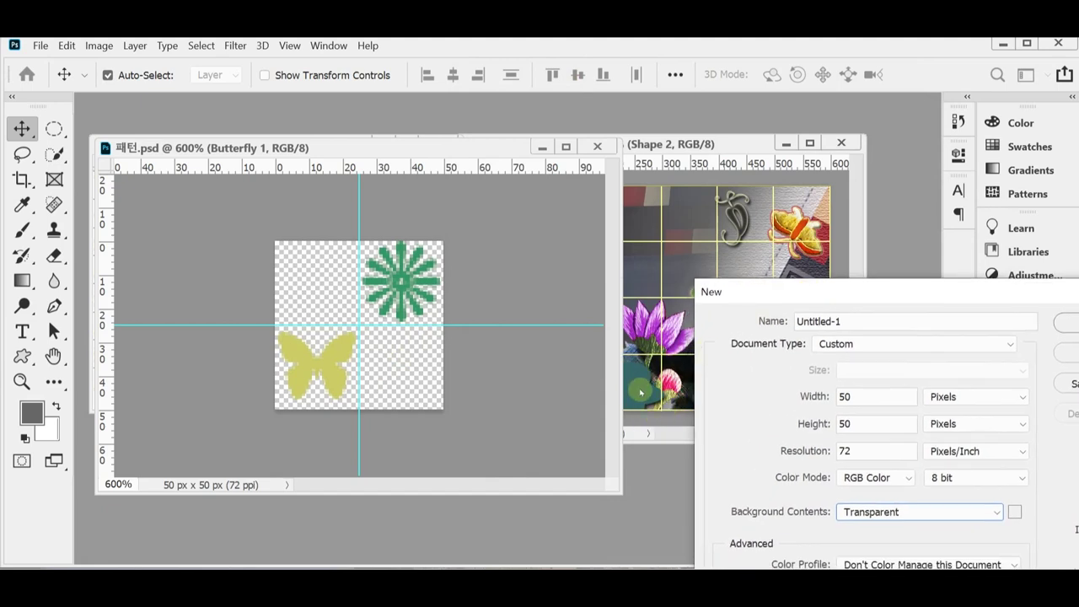
pyautogui.moveTo(641, 393)
pyautogui.mouseDown()
pyautogui.moveTo(638, 371)
pyautogui.moveTo(657, 398)
pyautogui.moveTo(630, 392)
pyautogui.mouseUp()
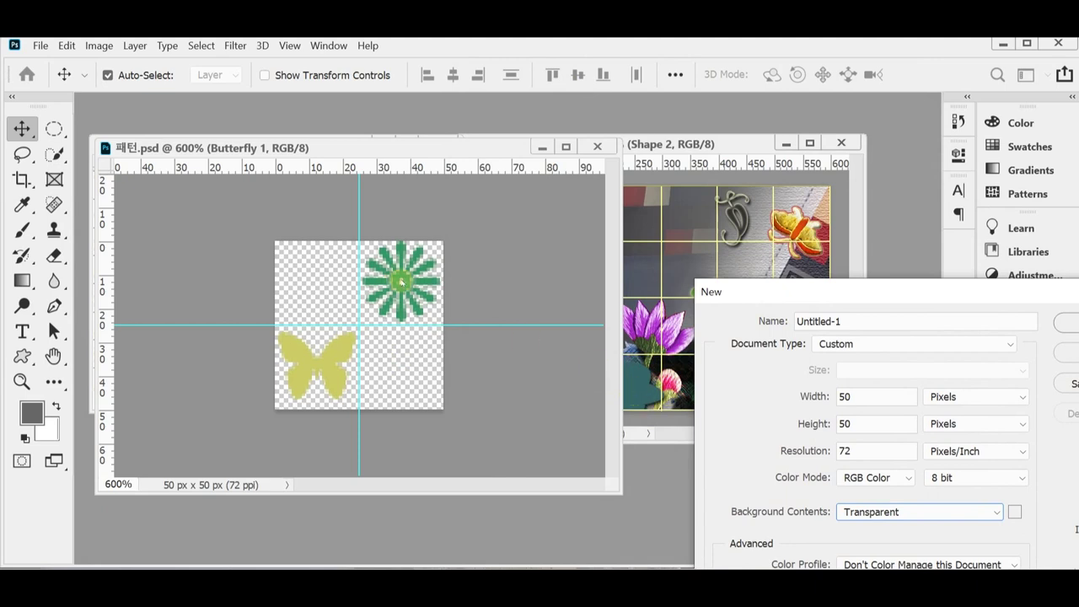
pyautogui.moveTo(766, 291); pyautogui.dragTo(520, 145)
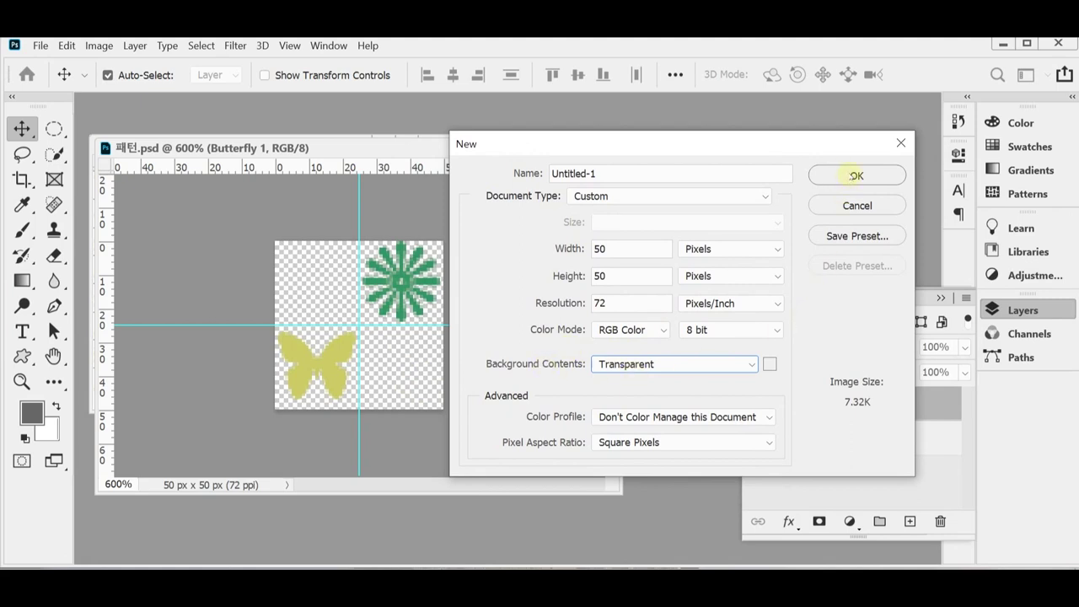
pyautogui.click(855, 174)
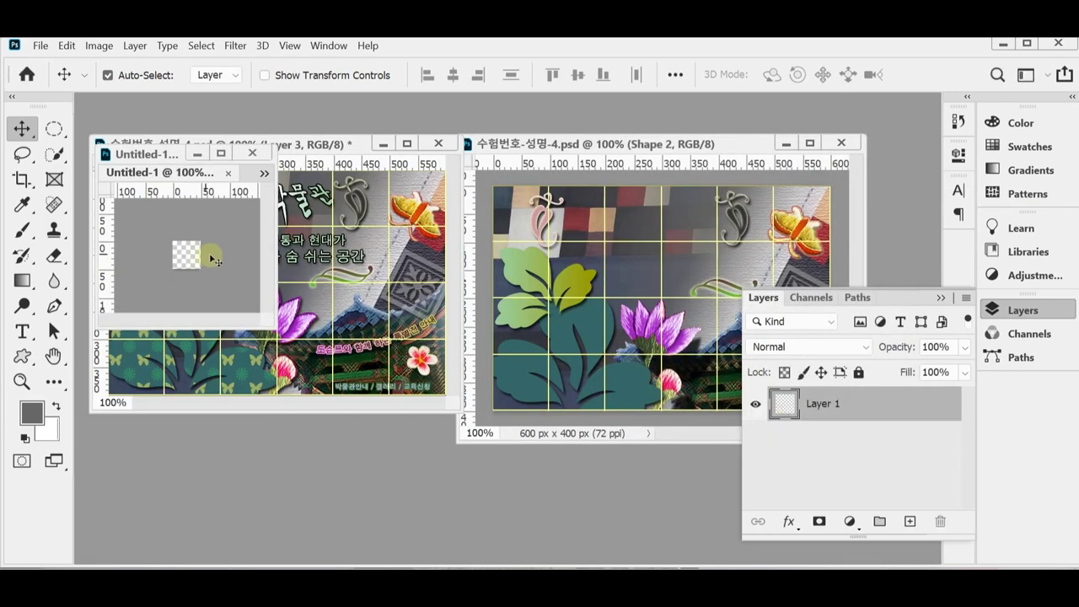
# Place a vertical and a horizontal guide through the centre of the empty canvas, at about 25 px each.
pyautogui.scroll(6, 190, 245)
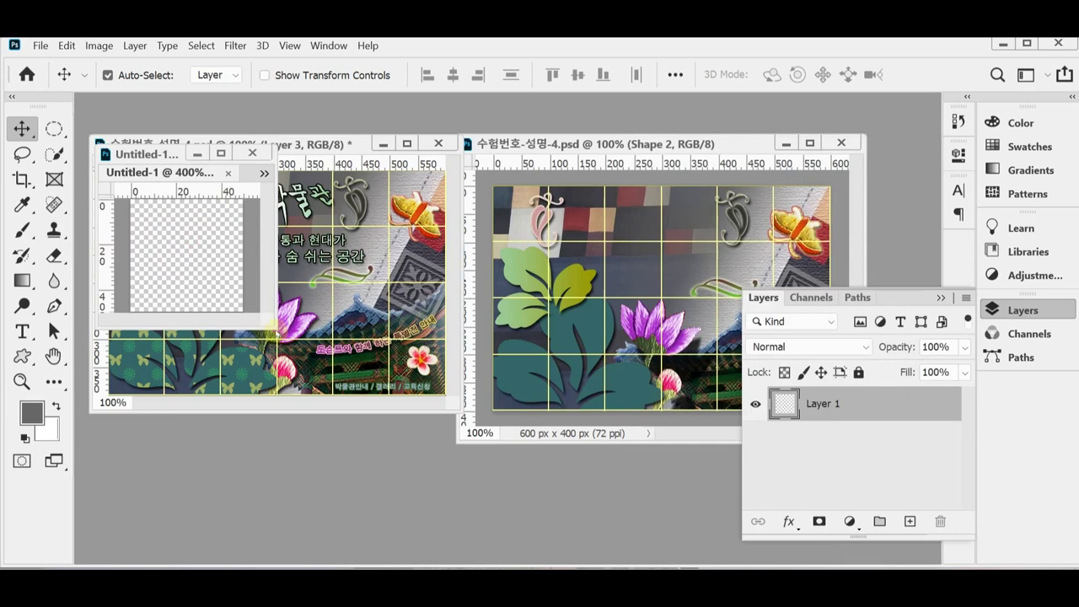
pyautogui.moveTo(268, 322); pyautogui.dragTo(540, 475)
pyautogui.scroll(2, 349, 332)
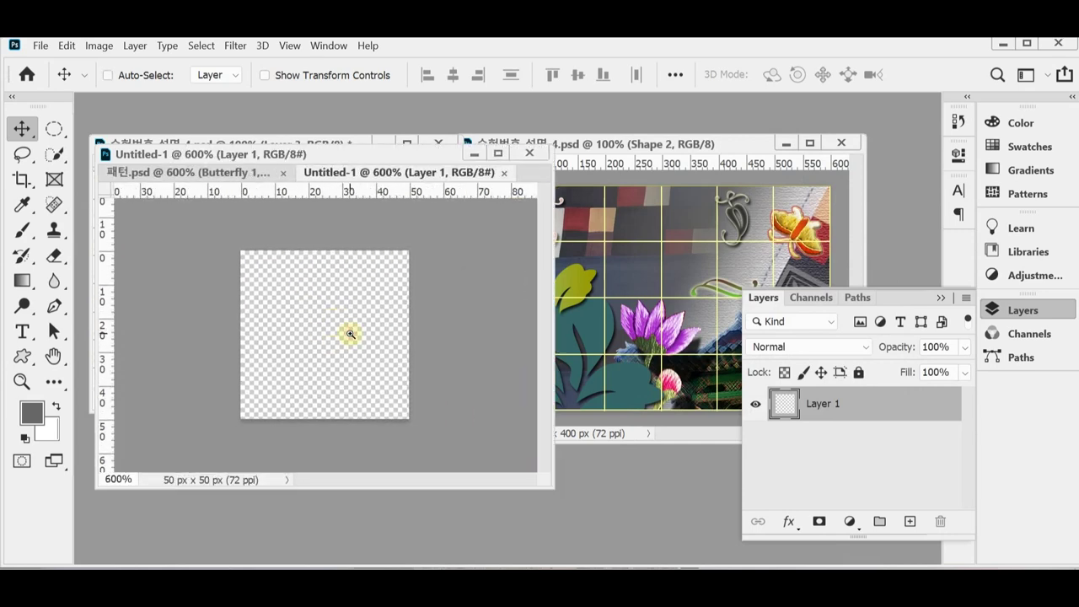
pyautogui.scroll(1, 338, 333)
pyautogui.press('ctrl')
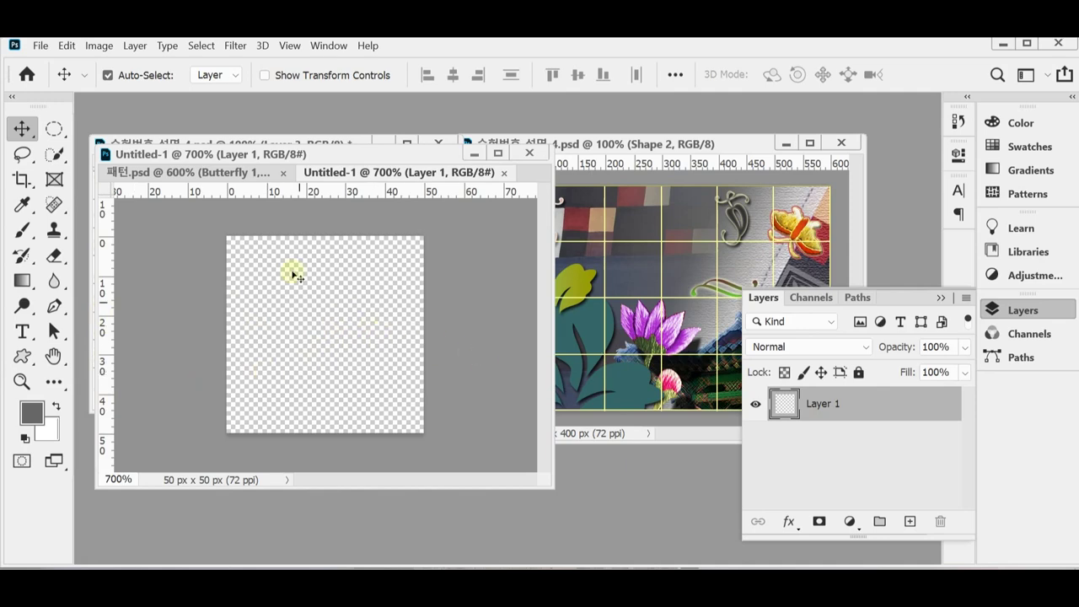
pyautogui.moveTo(106, 311); pyautogui.dragTo(325, 312)
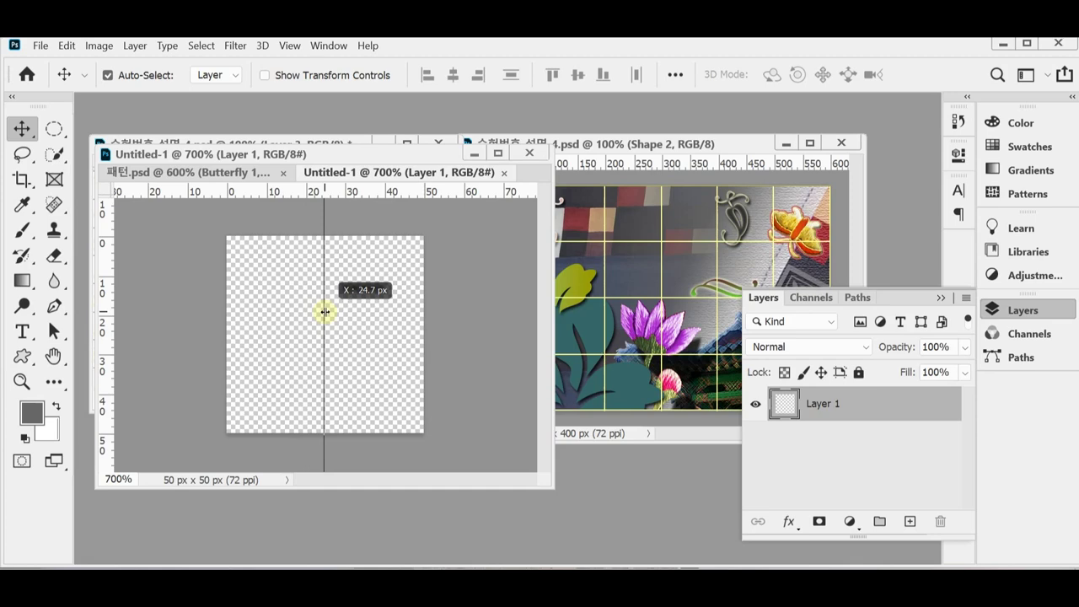
pyautogui.moveTo(324, 312); pyautogui.dragTo(325, 312)
pyautogui.moveTo(327, 191); pyautogui.dragTo(328, 335)
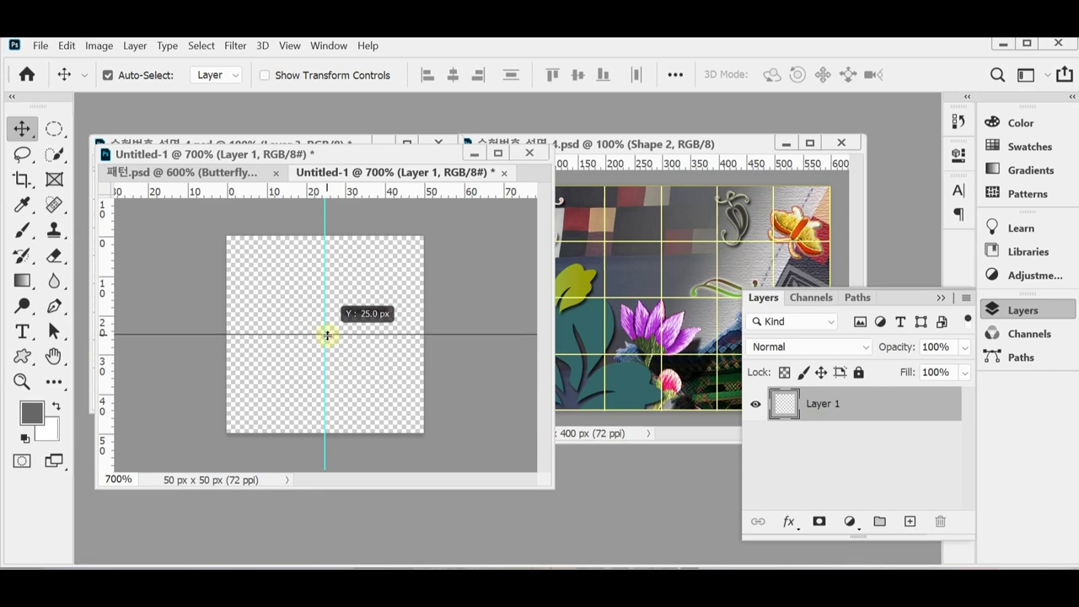
pyautogui.moveTo(327, 335); pyautogui.dragTo(327, 335)
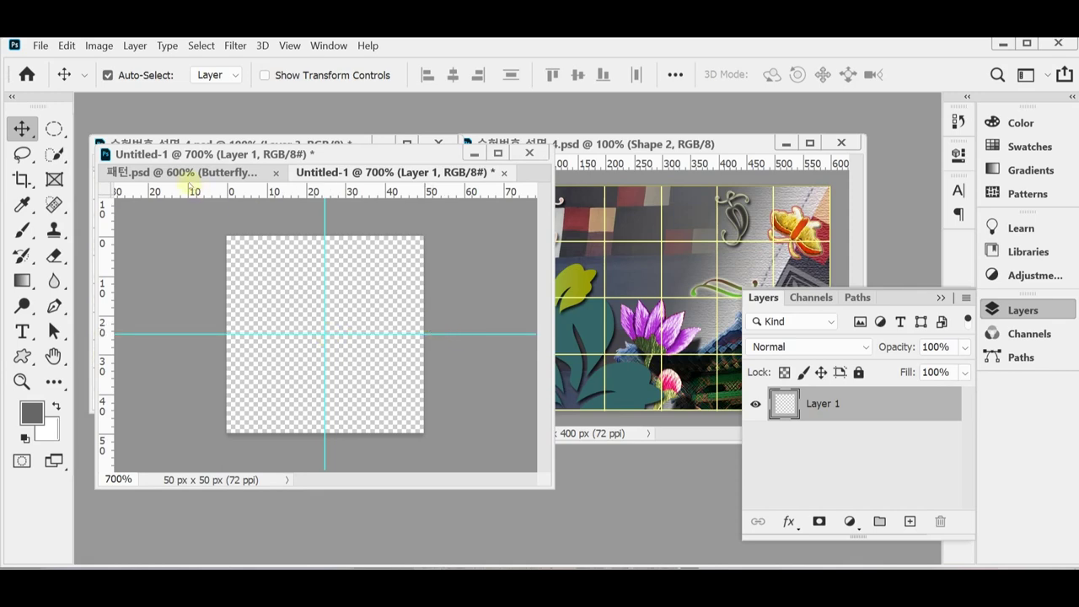
# Look through the Nature set of custom shapes for the flower and butterfly used in 패턴.psd.
pyautogui.click(178, 174)
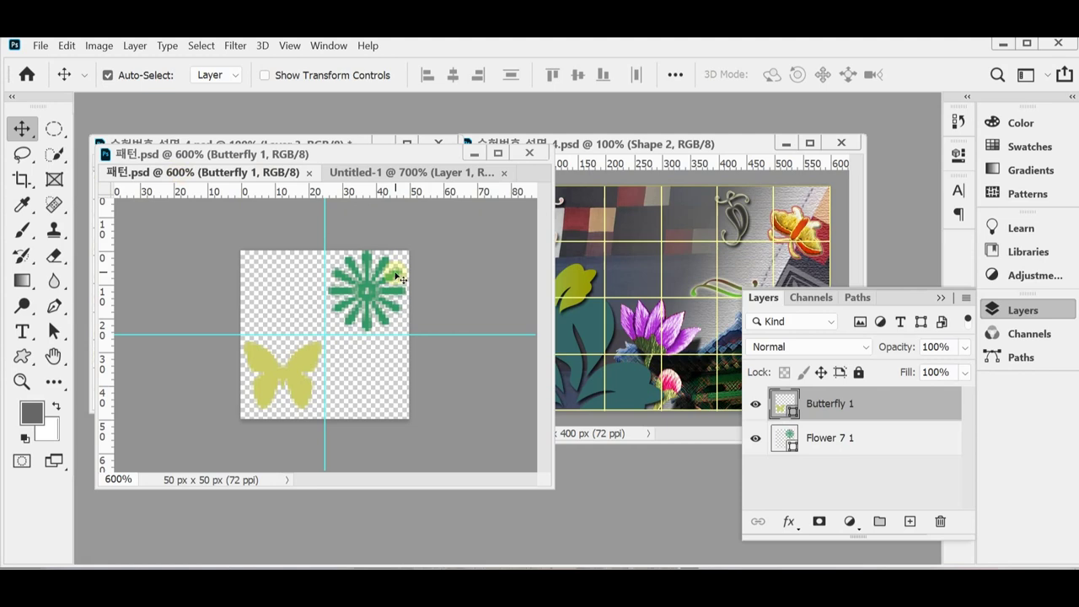
pyautogui.moveTo(402, 280); pyautogui.dragTo(369, 316)
pyautogui.moveTo(369, 316); pyautogui.dragTo(303, 393)
pyautogui.click(20, 356)
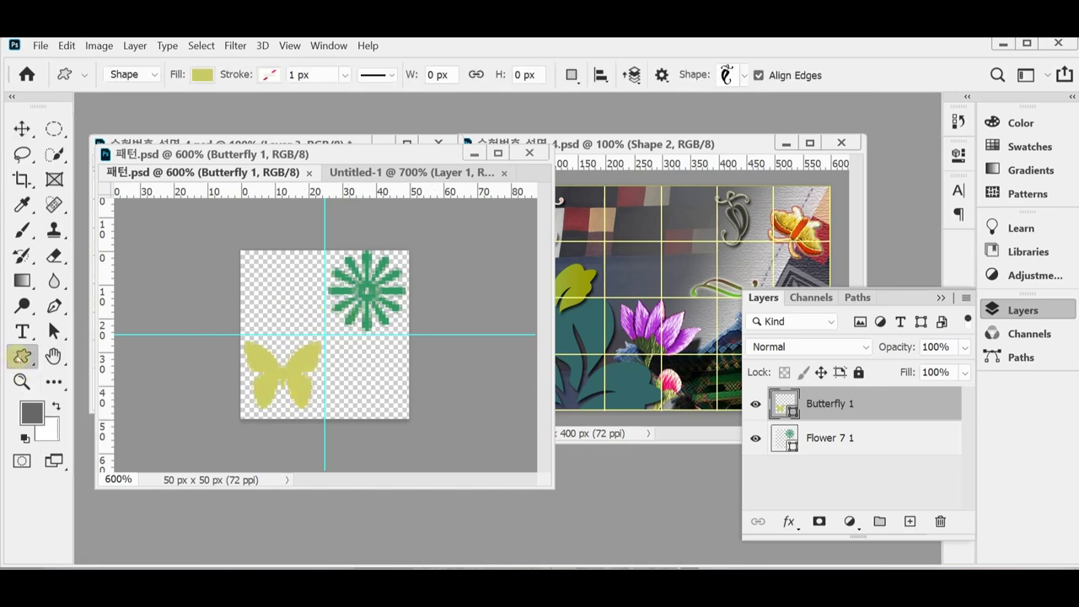
pyautogui.rightClick(20, 356)
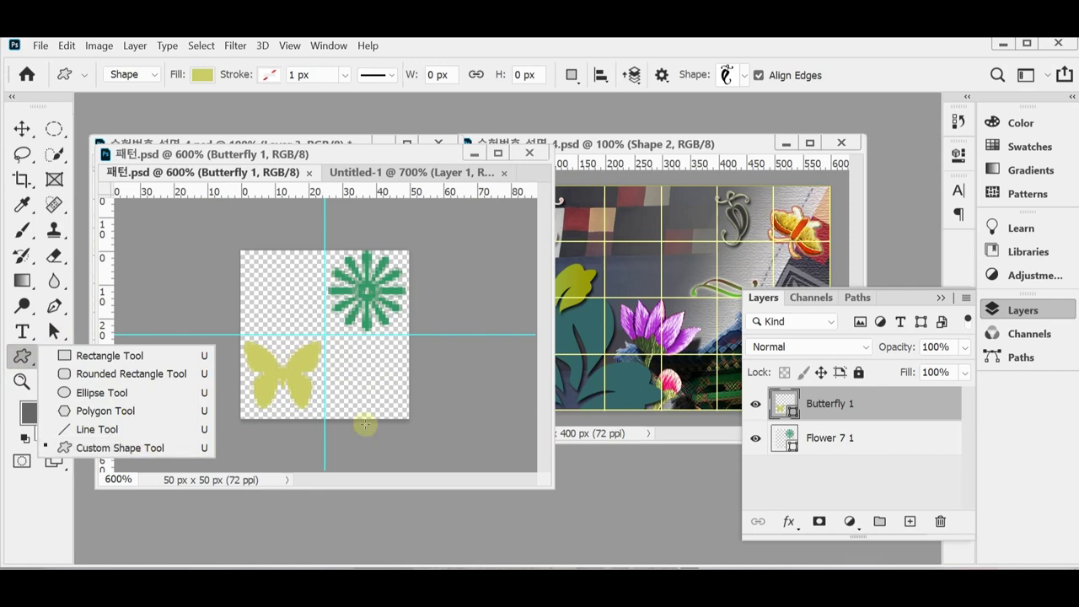
pyautogui.click(726, 77)
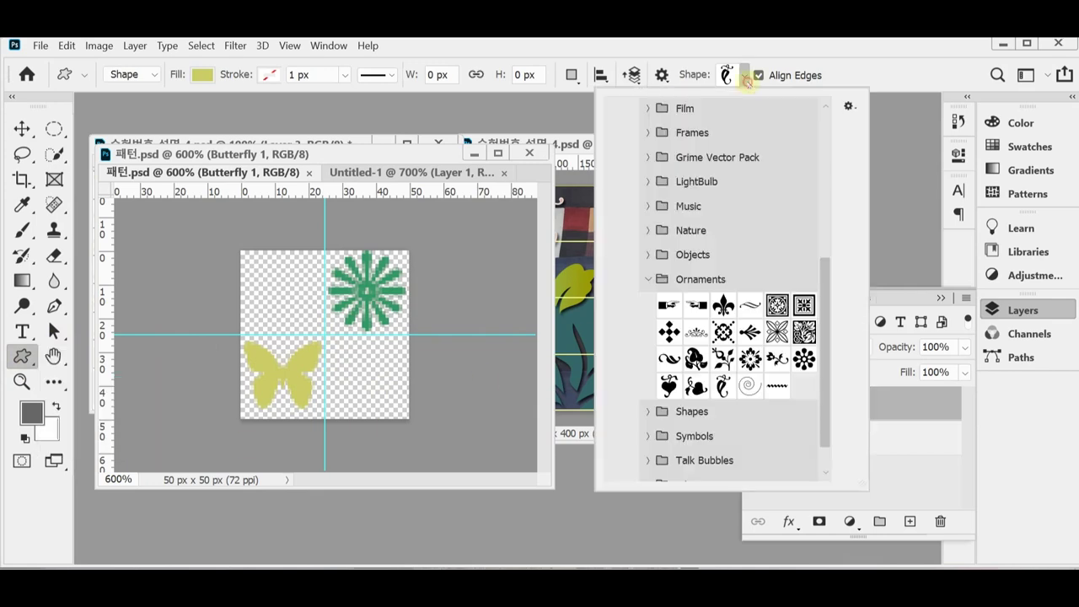
pyautogui.click(646, 279)
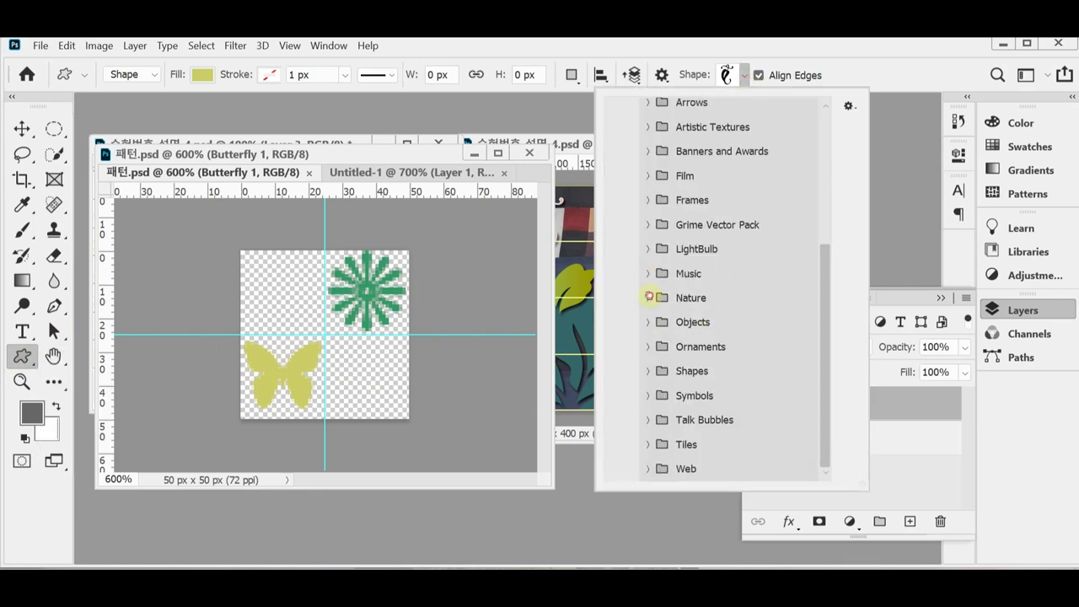
pyautogui.click(649, 297)
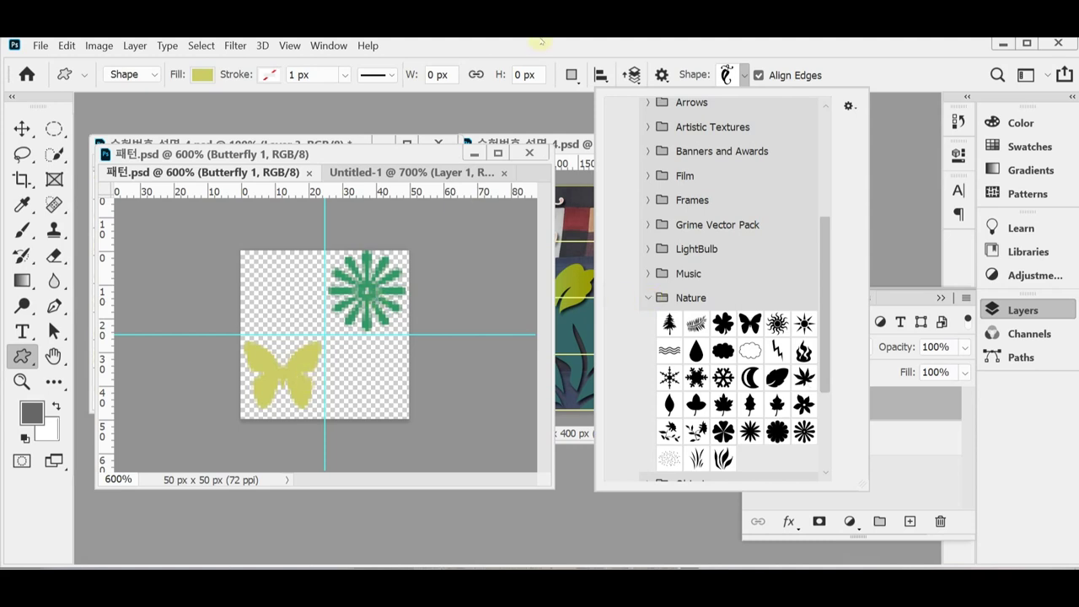
pyautogui.click(306, 380)
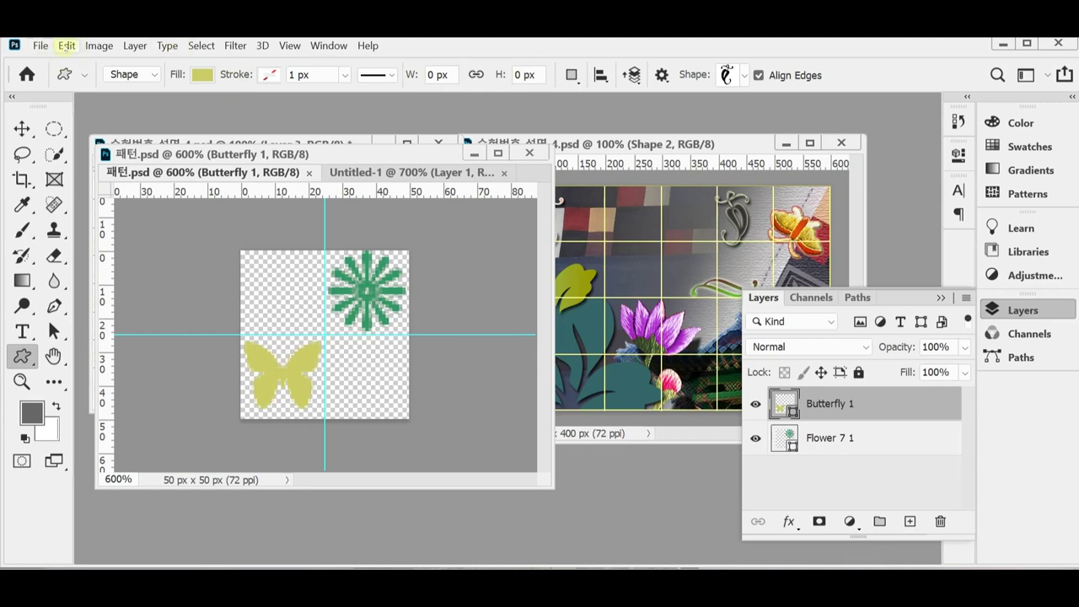
# Define the butterfly and flower tile in 패턴.psd as a pattern named "꽃과 나비".
pyautogui.click(66, 46)
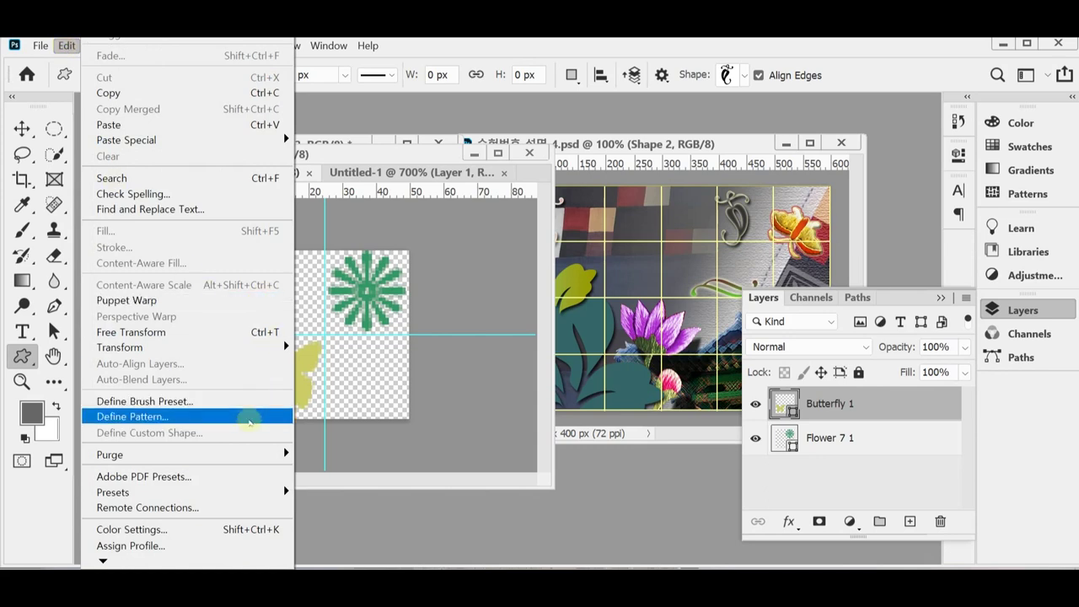
pyautogui.click(249, 417)
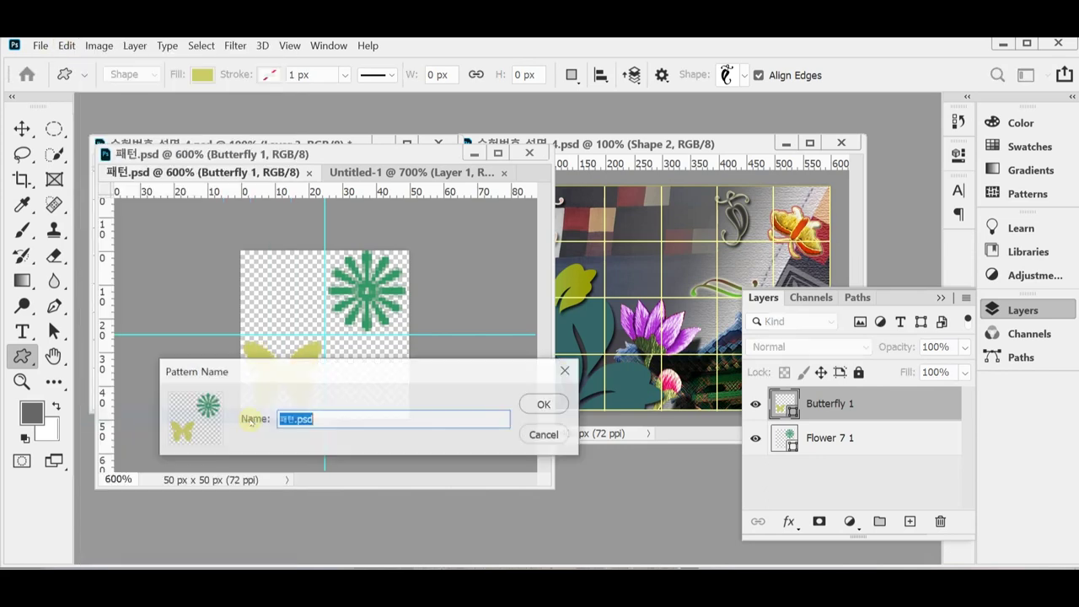
pyautogui.moveTo(447, 371); pyautogui.dragTo(683, 354)
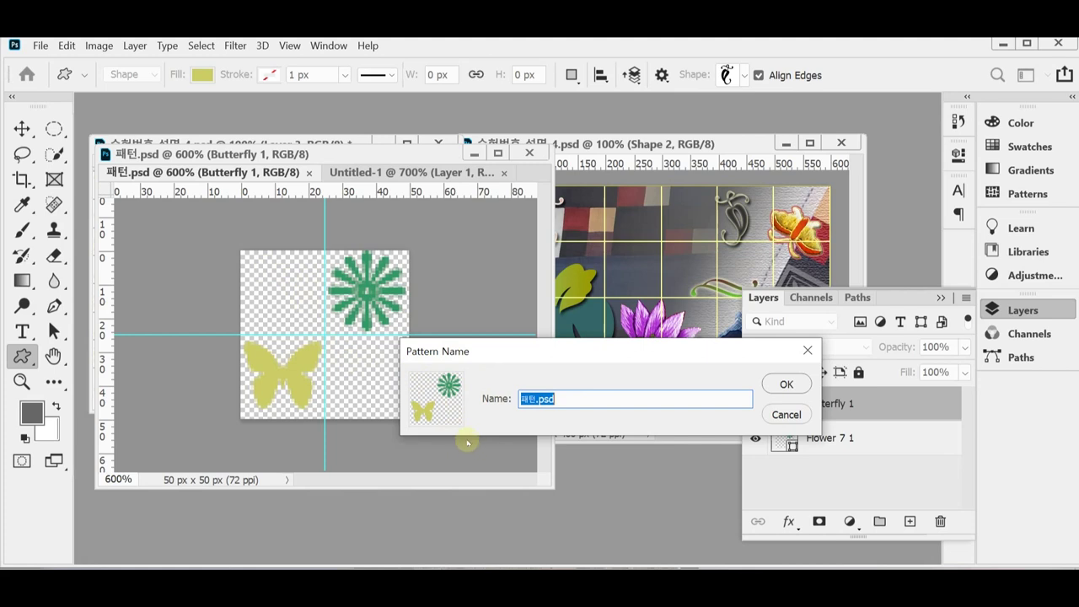
pyautogui.write('ㅍ')
pyautogui.write('과 ')
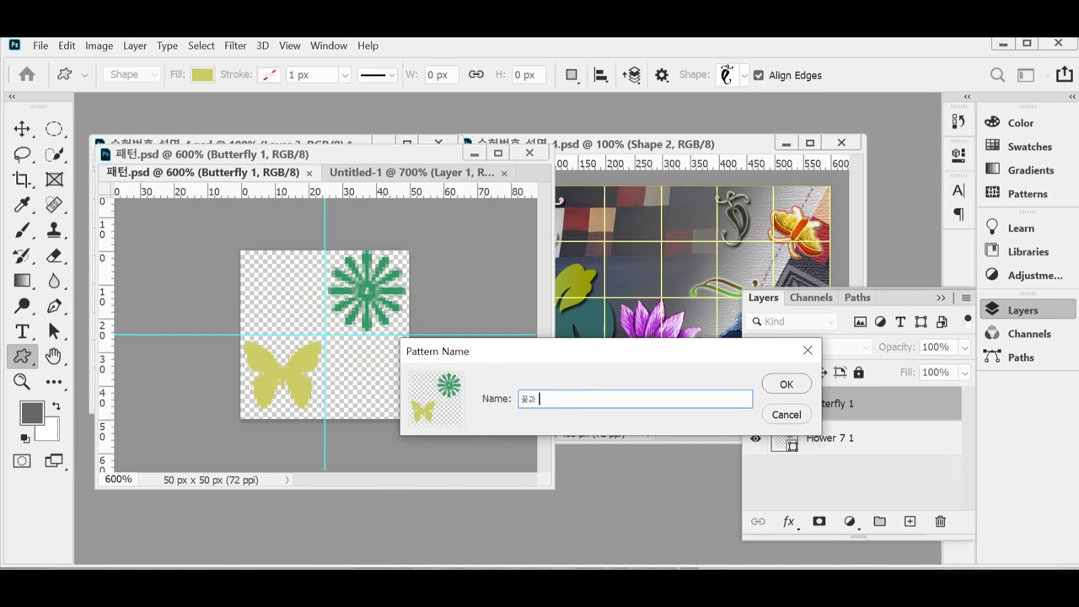
pyautogui.write('나비')
pyautogui.press('Return')
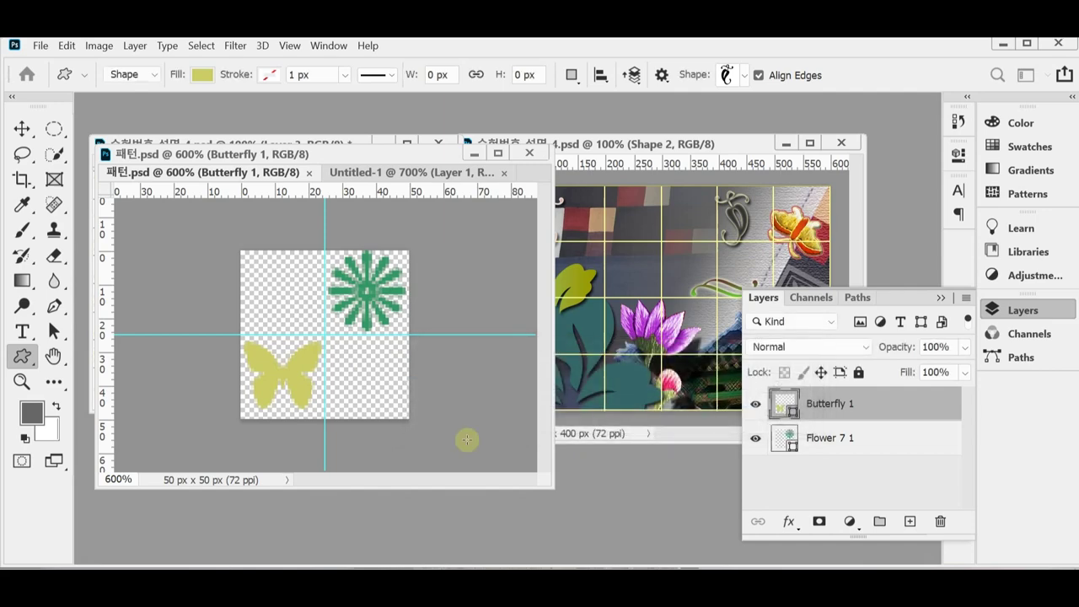
# Close the window holding the pattern documents and return to the working banner's Shape 2 leaf with the Move tool.
pyautogui.click(529, 154)
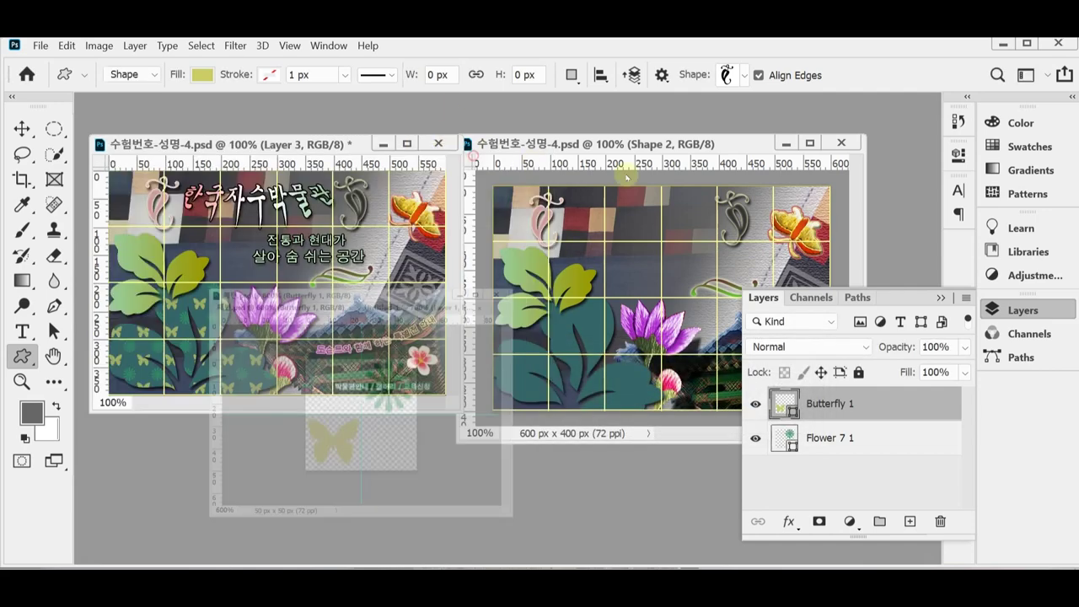
pyautogui.click(510, 144)
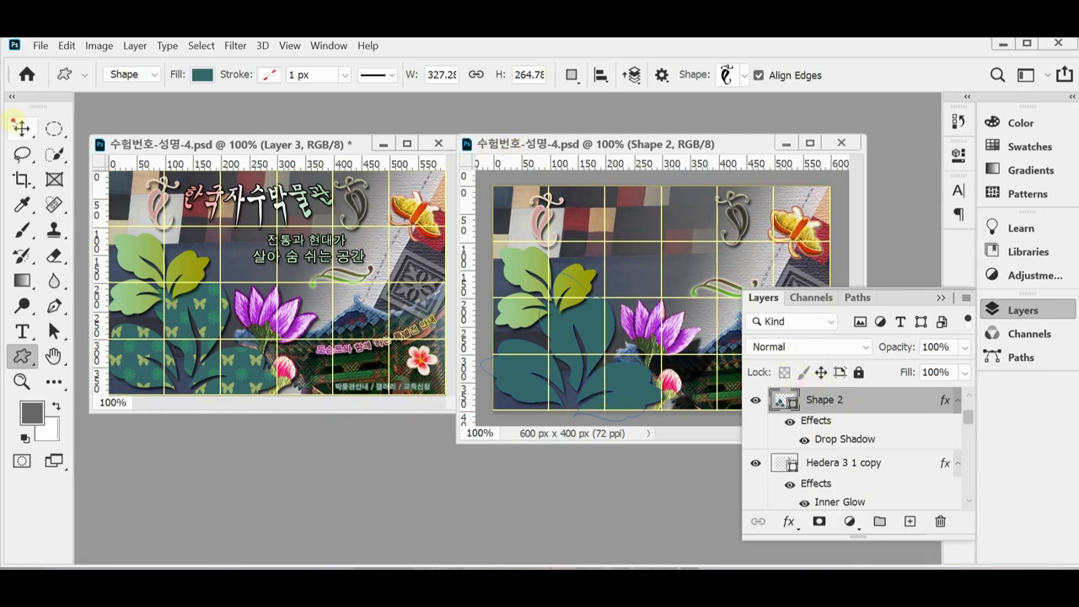
pyautogui.click(19, 124)
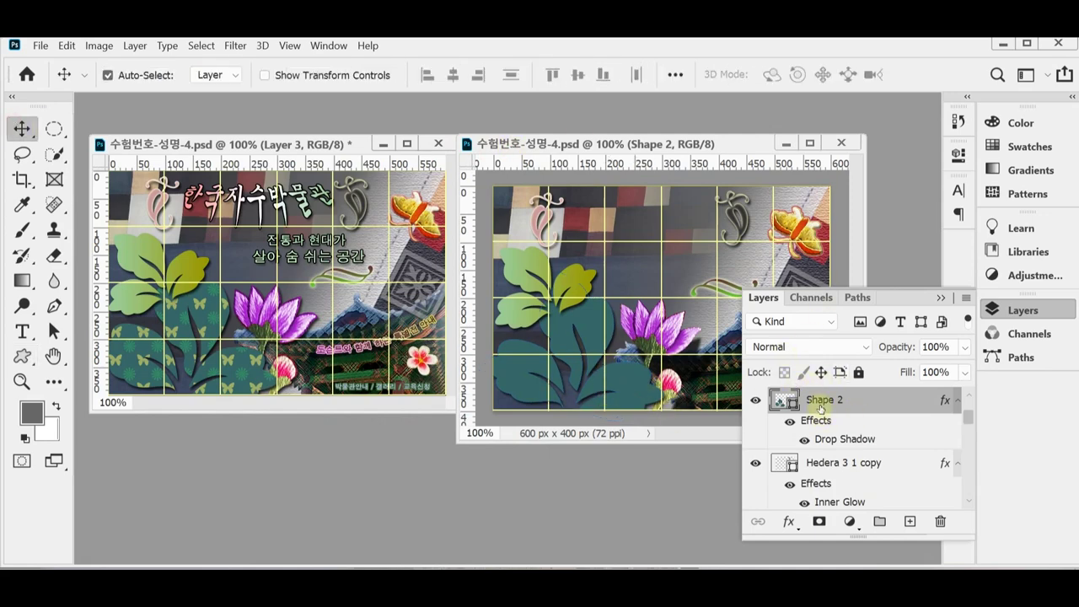
# Add a new layer above the Shape 2 leaf and rename it "pattern".
pyautogui.click(909, 522)
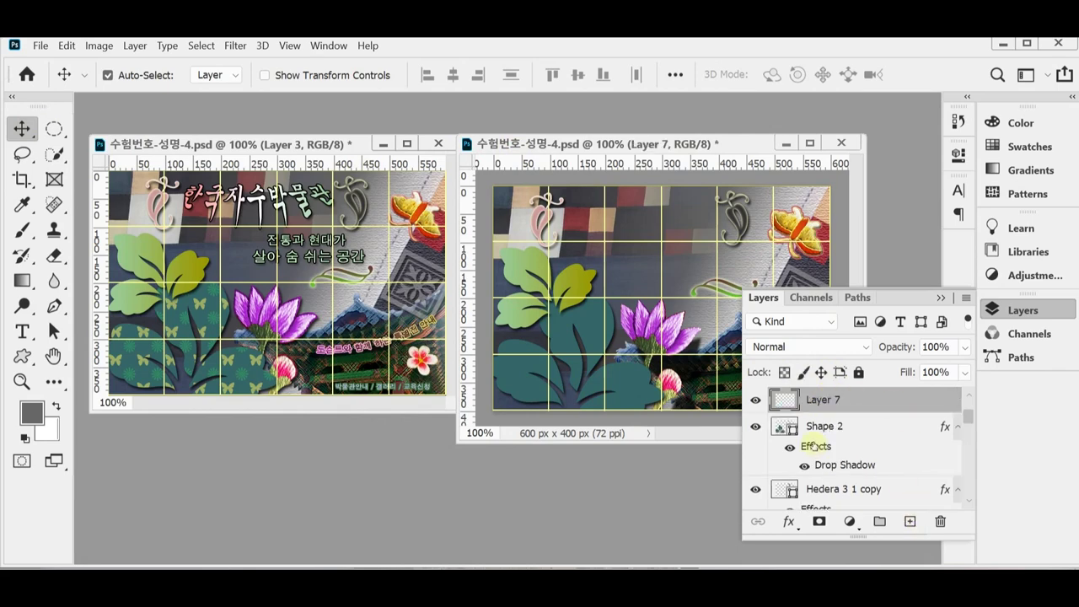
pyautogui.doubleClick(822, 400)
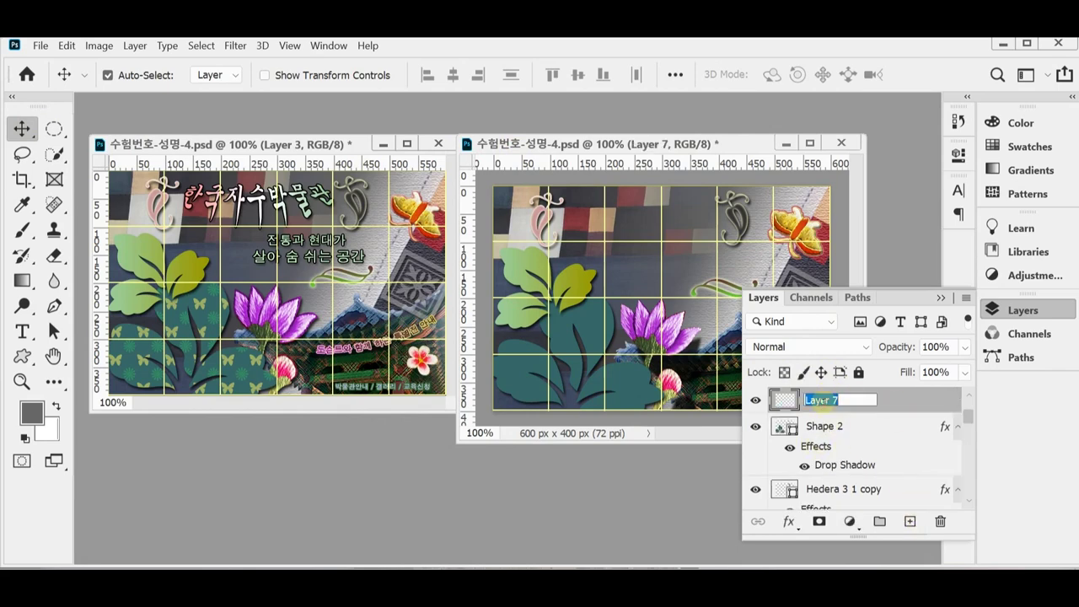
pyautogui.write('ㅔㅁㄴㅅㄷ')
pyautogui.press('BackSpace')
pyautogui.press('BackSpace')
pyautogui.press('BackSpace')
pyautogui.press('BackSpace')
pyautogui.press('BackSpace')
pyautogui.write('pattern')
pyautogui.press('Return')
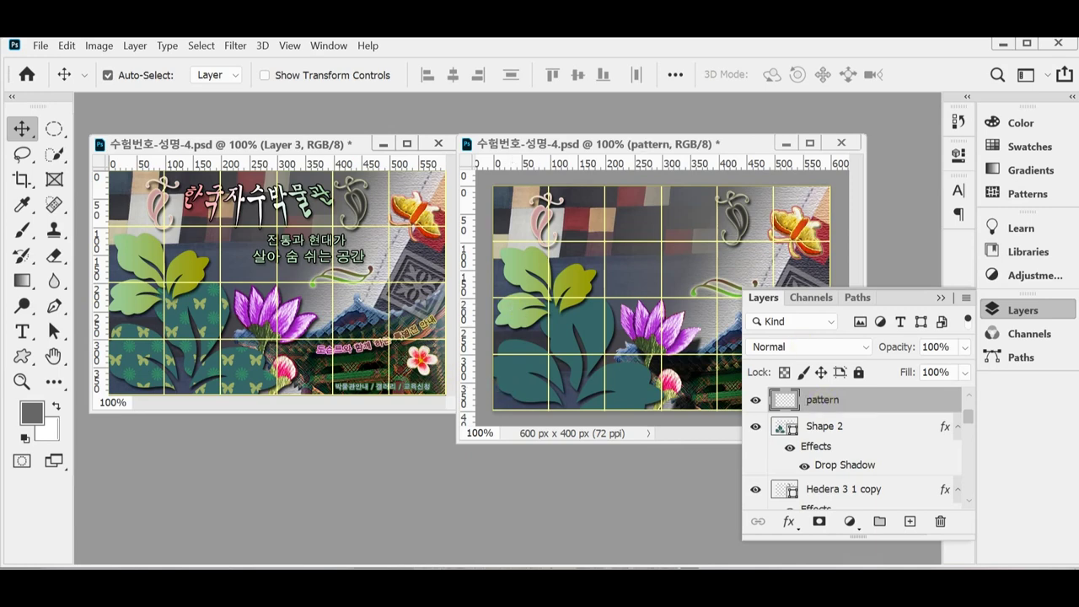
# Fill the pattern layer with the custom pattern "꽃과 나비" in Normal mode at 100% opacity.
pyautogui.click(66, 46)
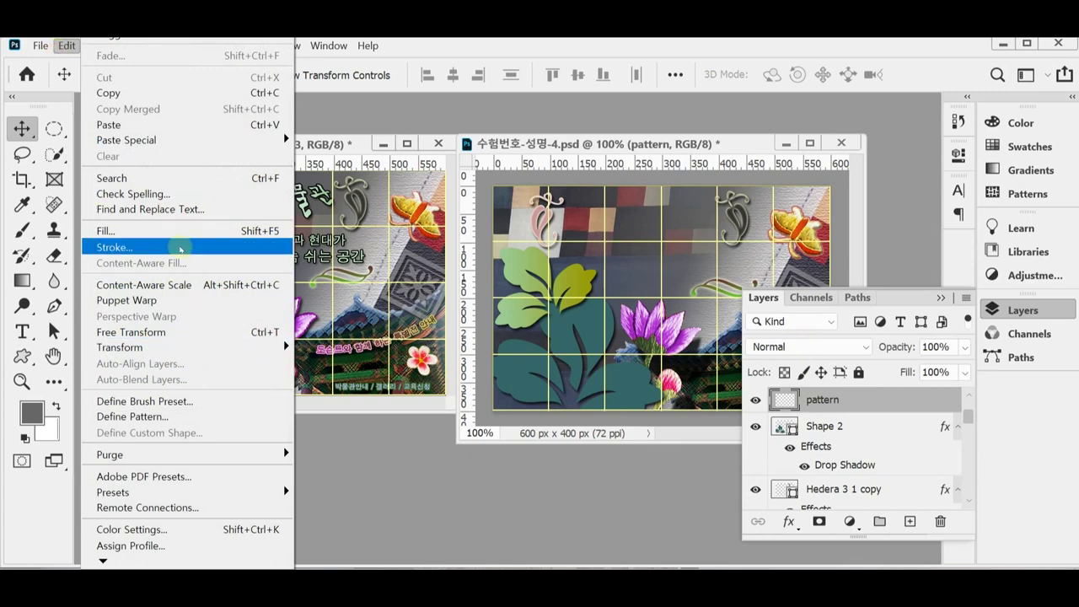
pyautogui.click(177, 231)
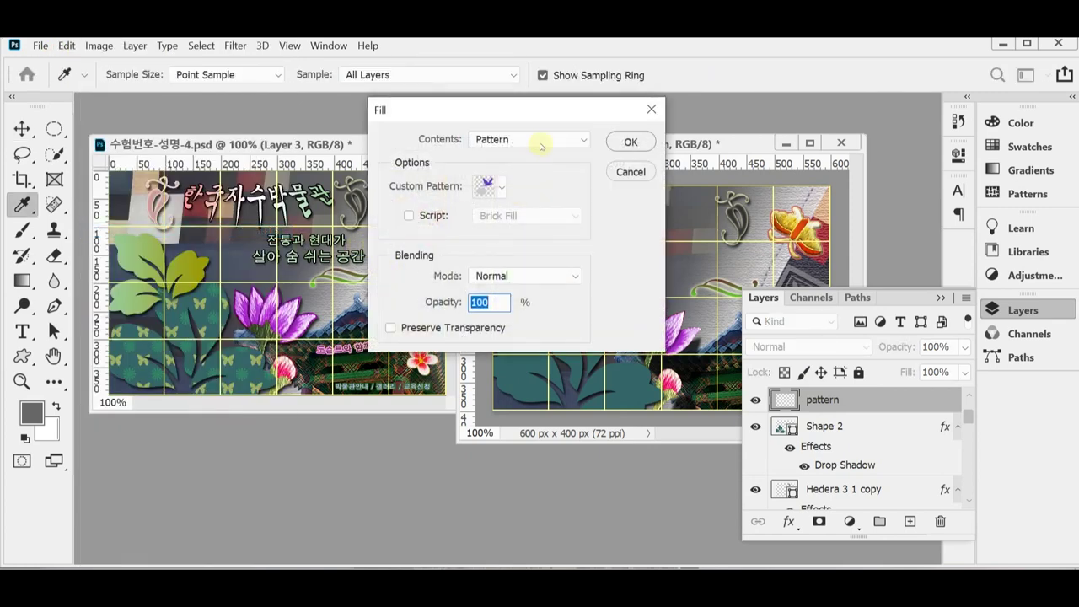
pyautogui.click(501, 187)
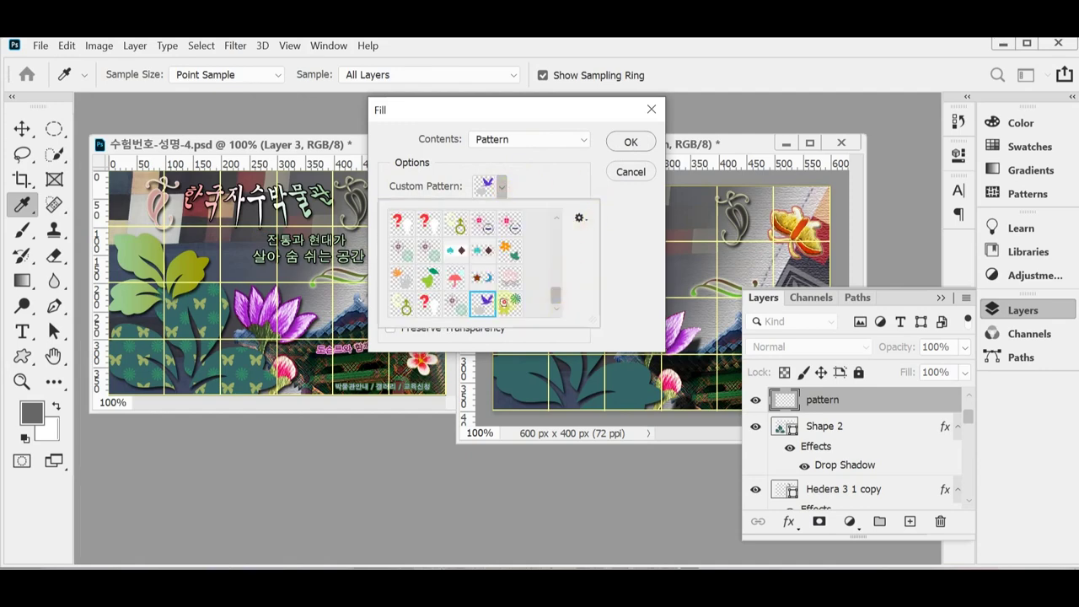
pyautogui.click(511, 306)
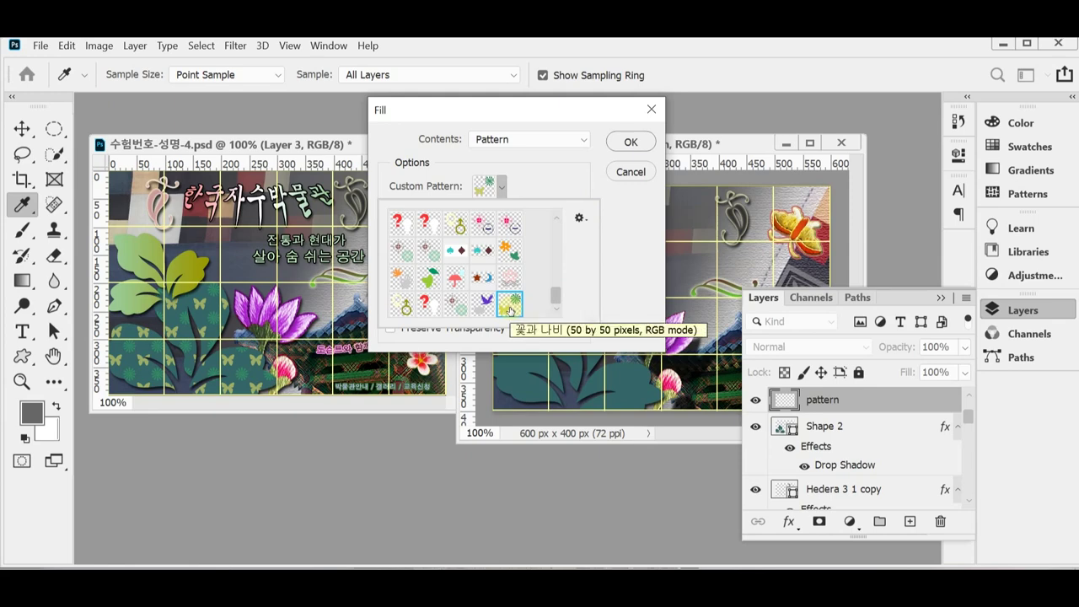
pyautogui.click(630, 142)
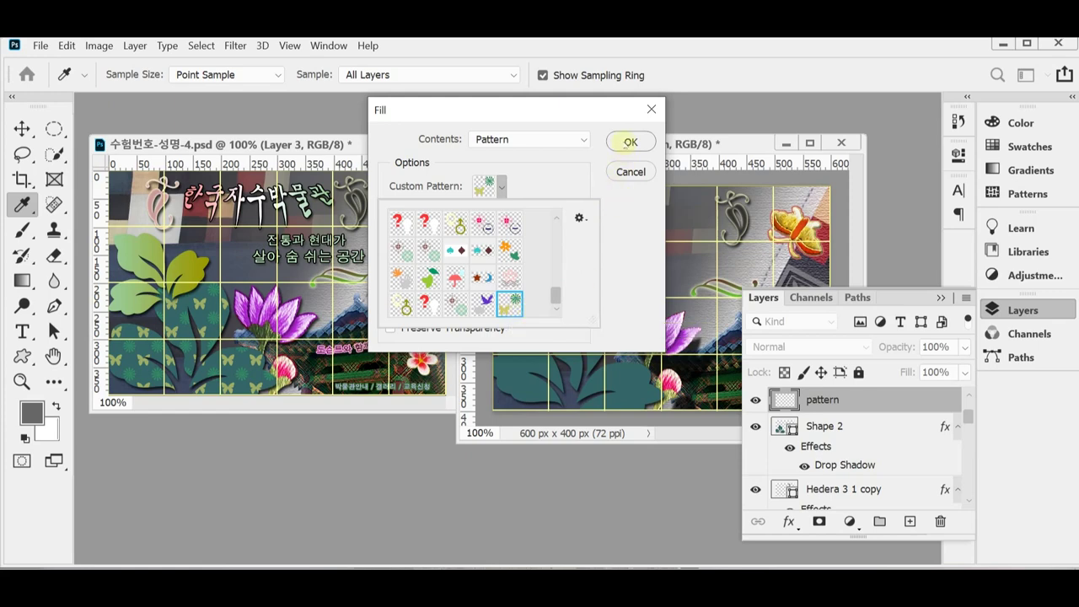
pyautogui.click(576, 160)
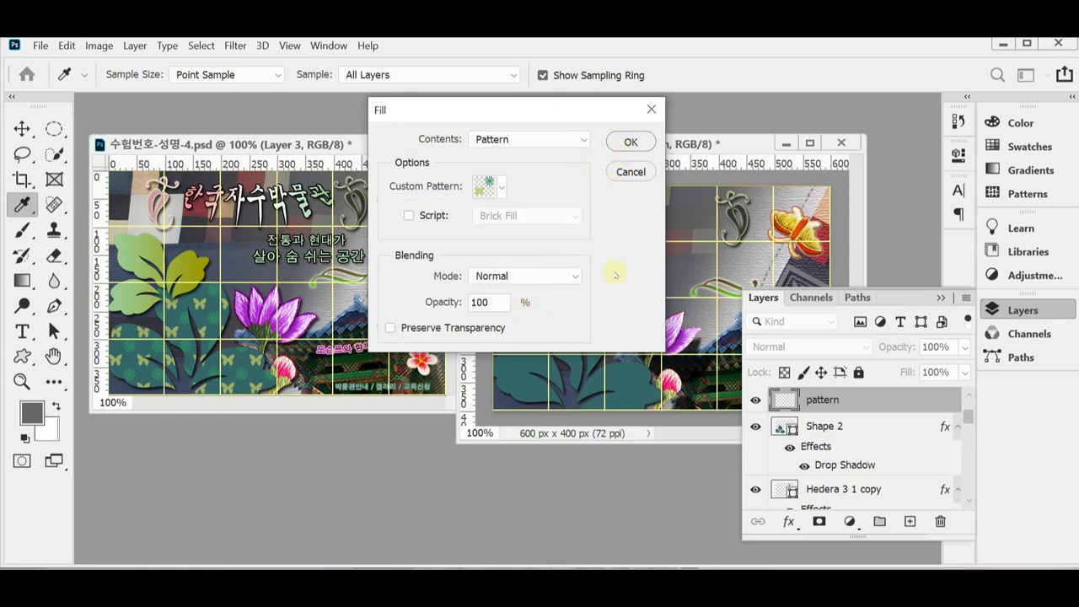
pyautogui.click(624, 149)
pyautogui.press('v')
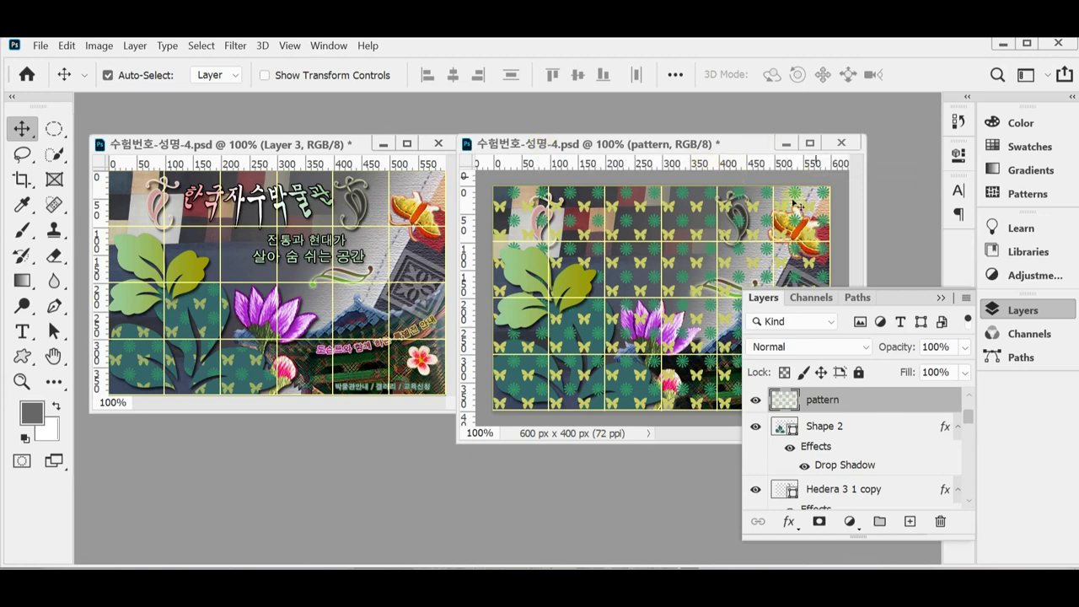
# Clip the pattern layer to the Shape 2 leaf, set its opacity to 70%, and save the document.
pyautogui.keyDown('alt'); pyautogui.click(857, 409); pyautogui.keyUp('alt')
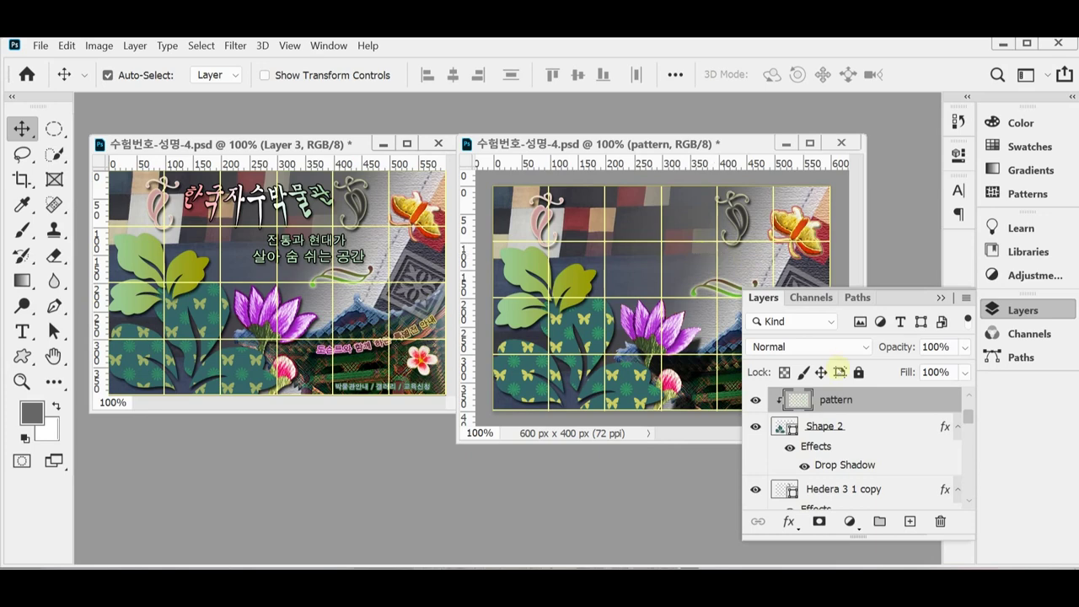
pyautogui.click(898, 350)
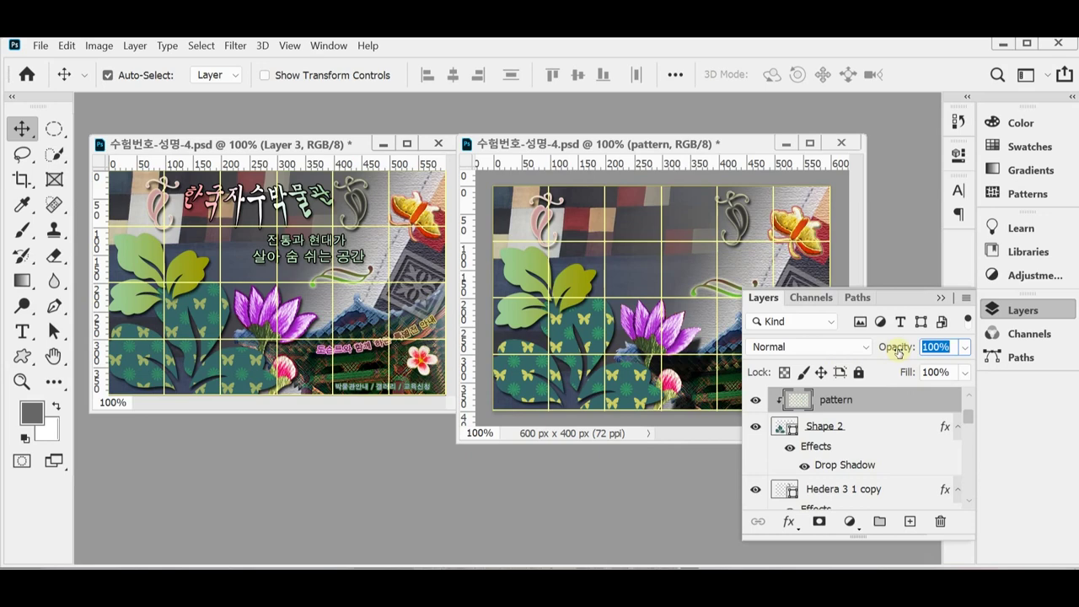
pyautogui.write('70')
pyautogui.press('Return')
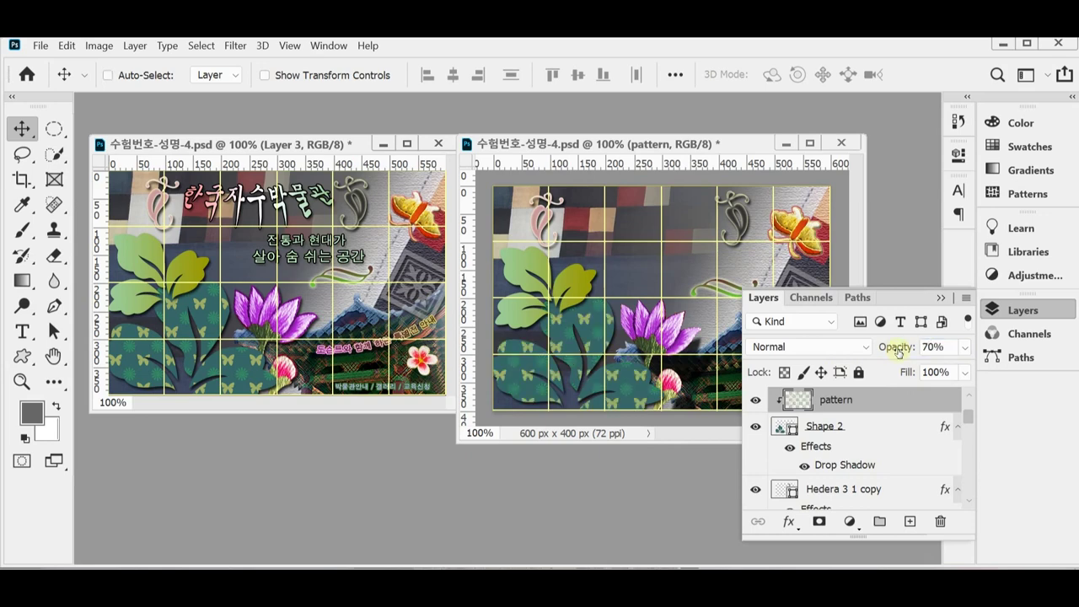
pyautogui.hotkey('ctrl', 's')
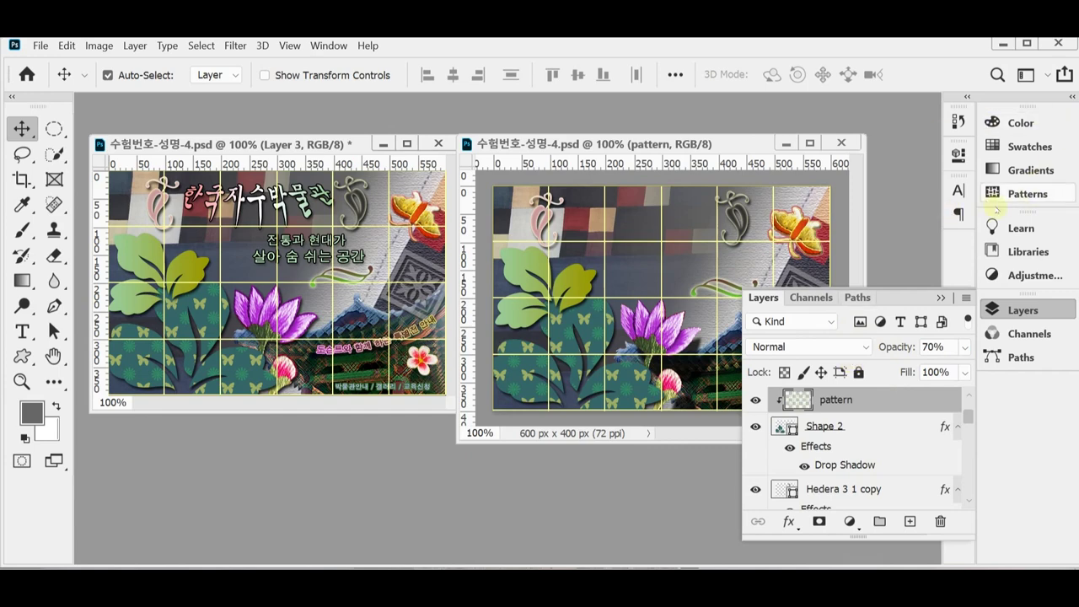
pyautogui.click(1023, 310)
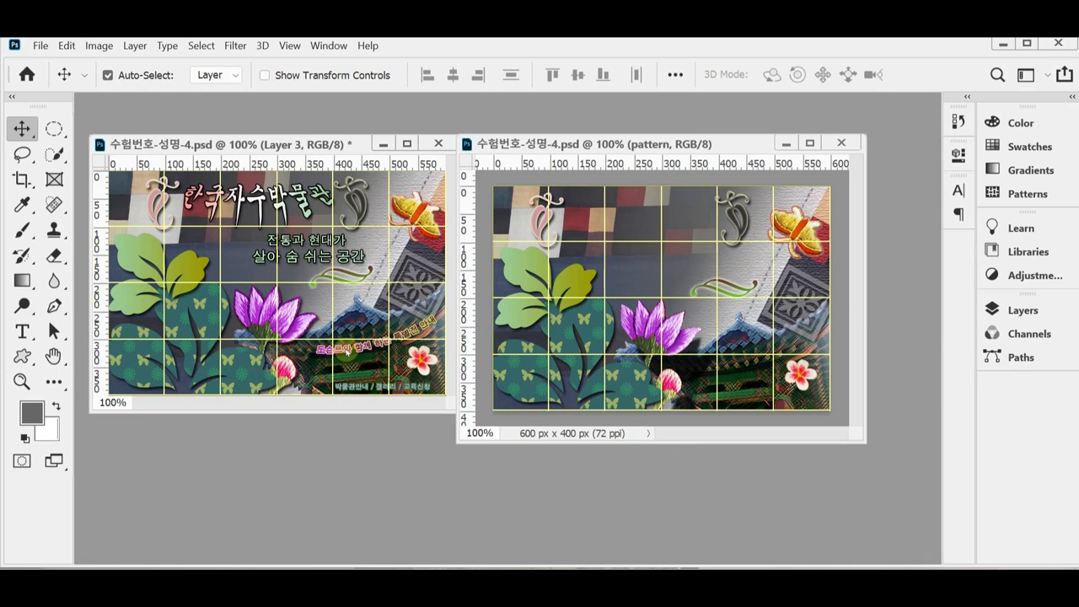
# Copy the title text "한국자수박물관" from the finished reference banner and leave its text editing.
pyautogui.doubleClick(253, 196)
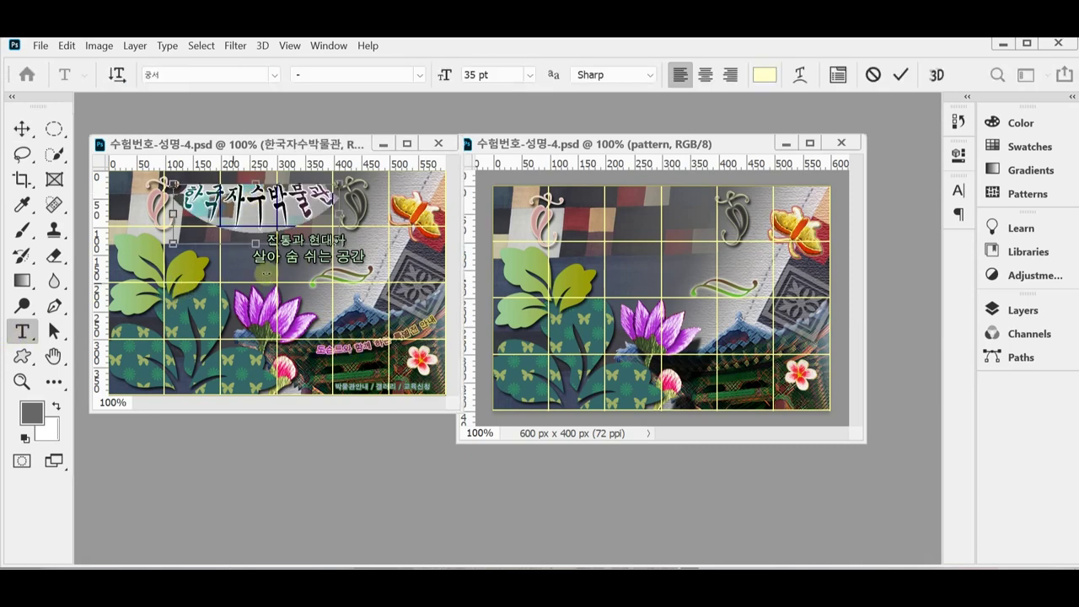
pyautogui.hotkey('ctrl', 'a')
pyautogui.hotkey('ctrl', 'c')
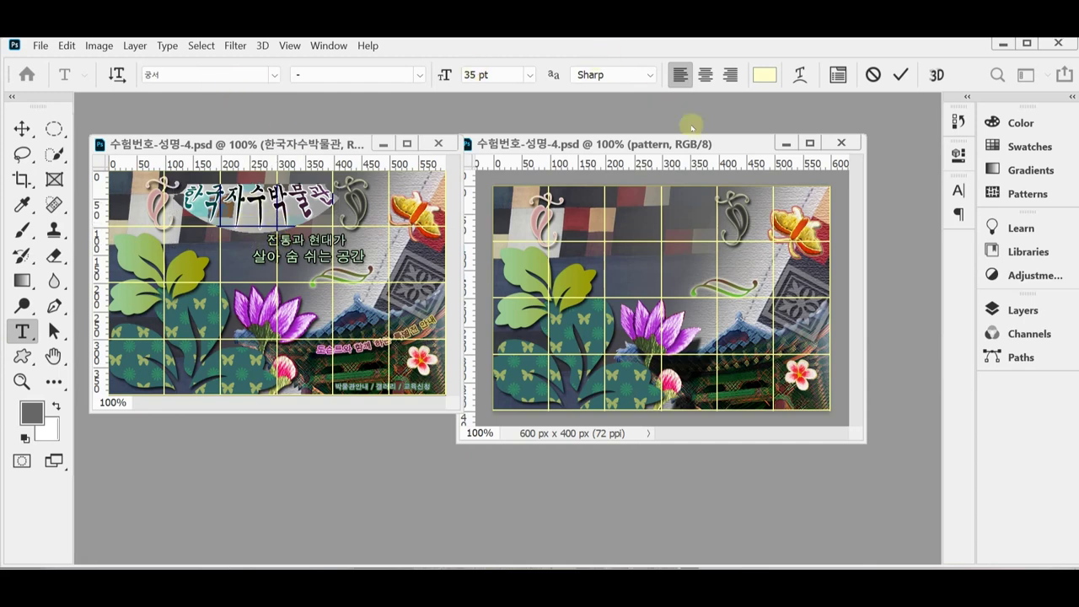
pyautogui.click(303, 192)
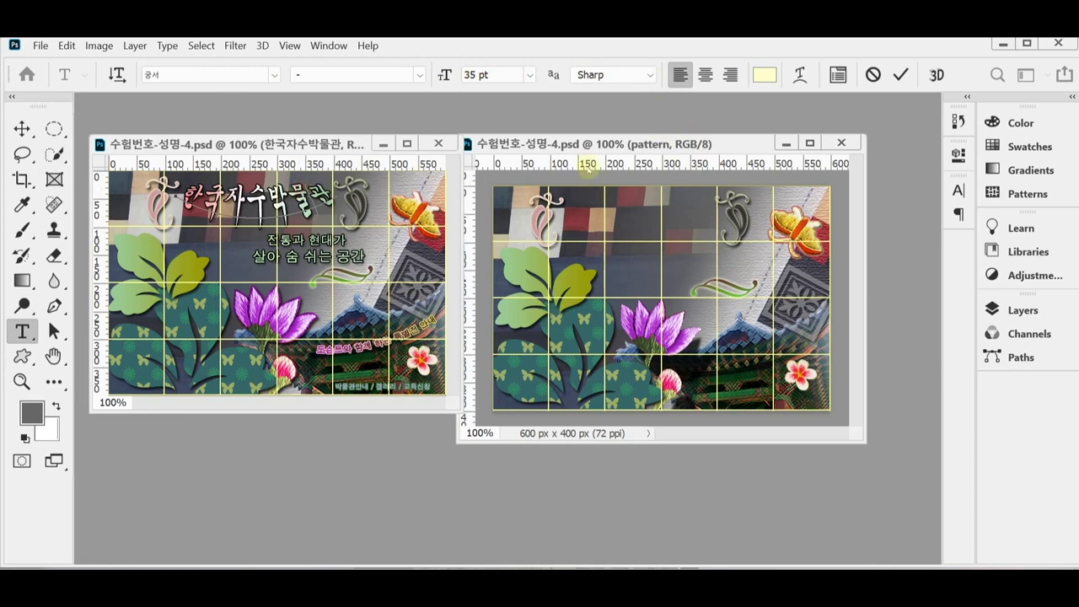
pyautogui.click(578, 145)
pyautogui.press('v')
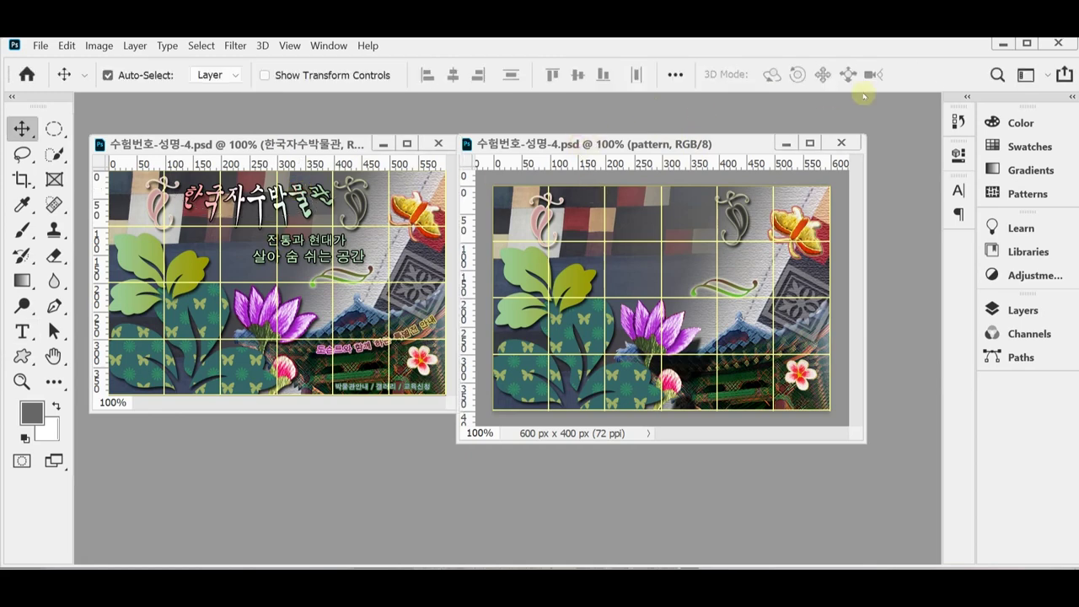
# Insert the copied title "한국자수박물관" between the two upper ornaments of the working banner as 35 pt 궁서 text.
pyautogui.click(571, 221)
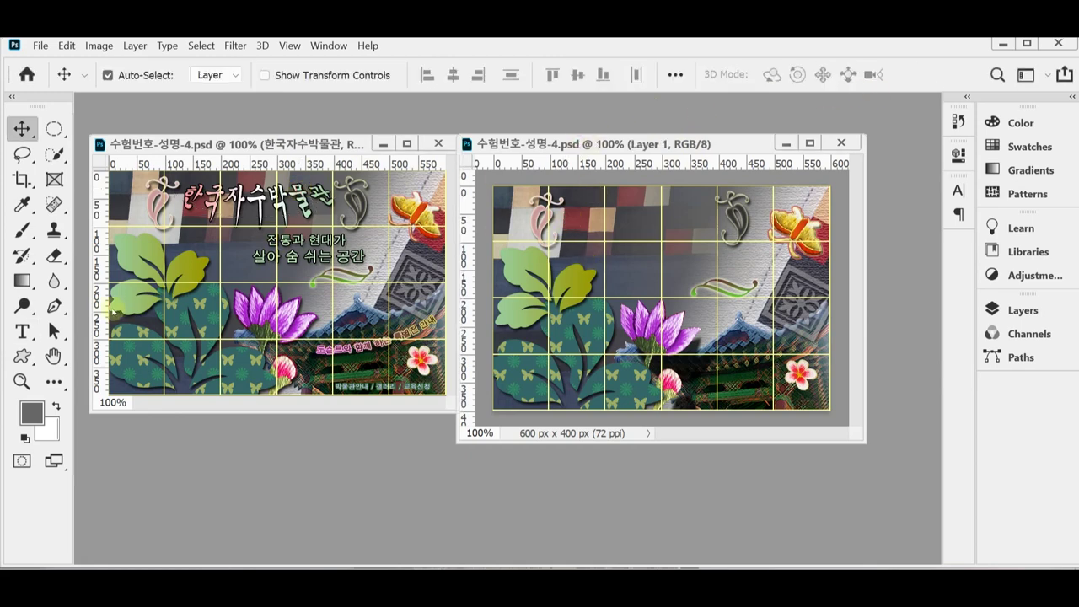
pyautogui.click(22, 331)
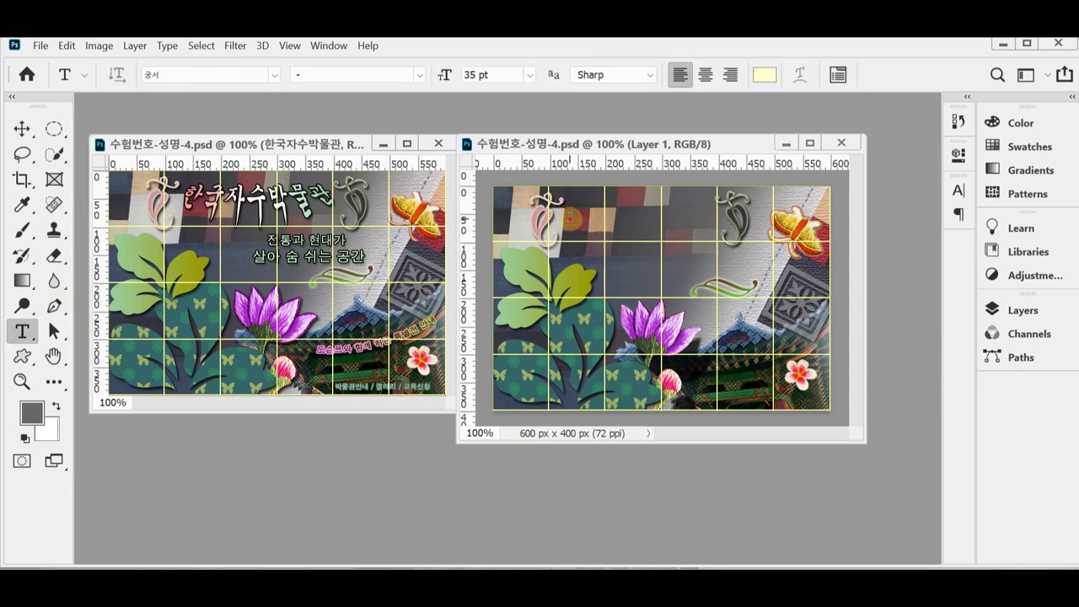
pyautogui.click(570, 217)
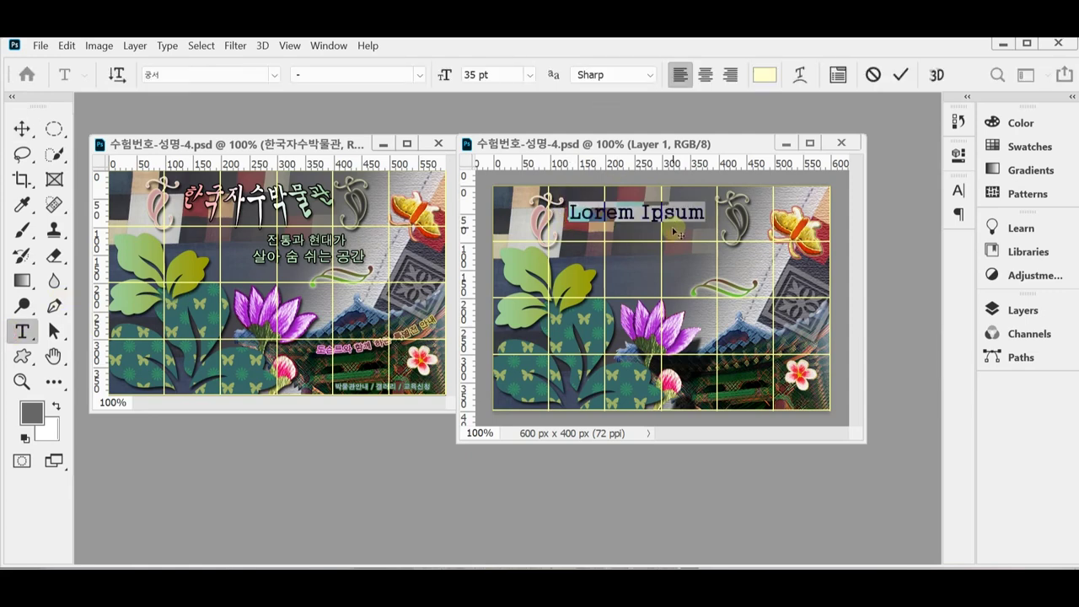
pyautogui.hotkey('ctrl', 'v')
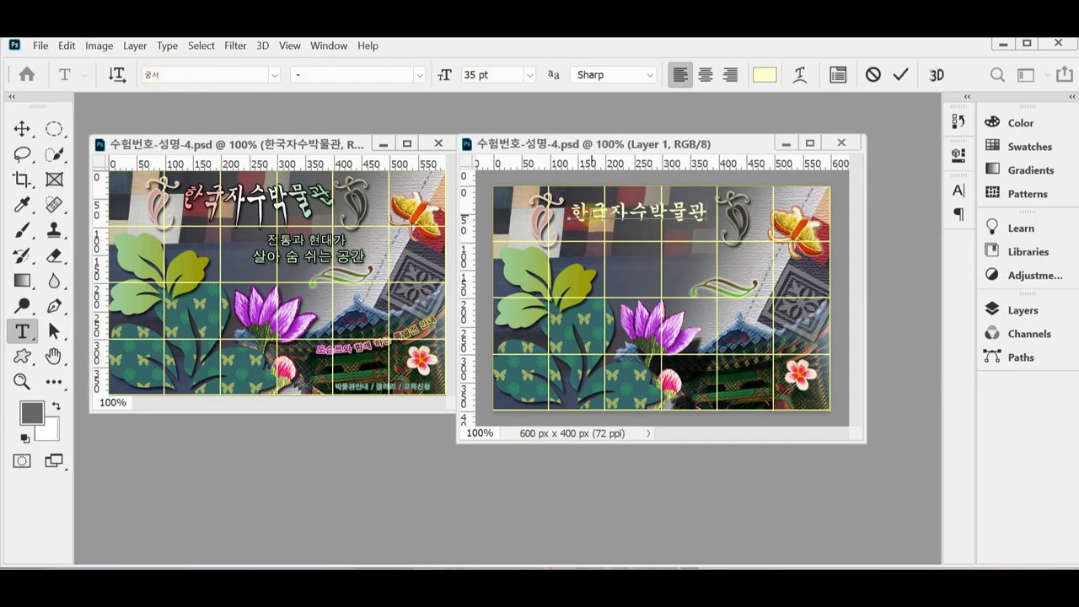
pyautogui.doubleClick(609, 215)
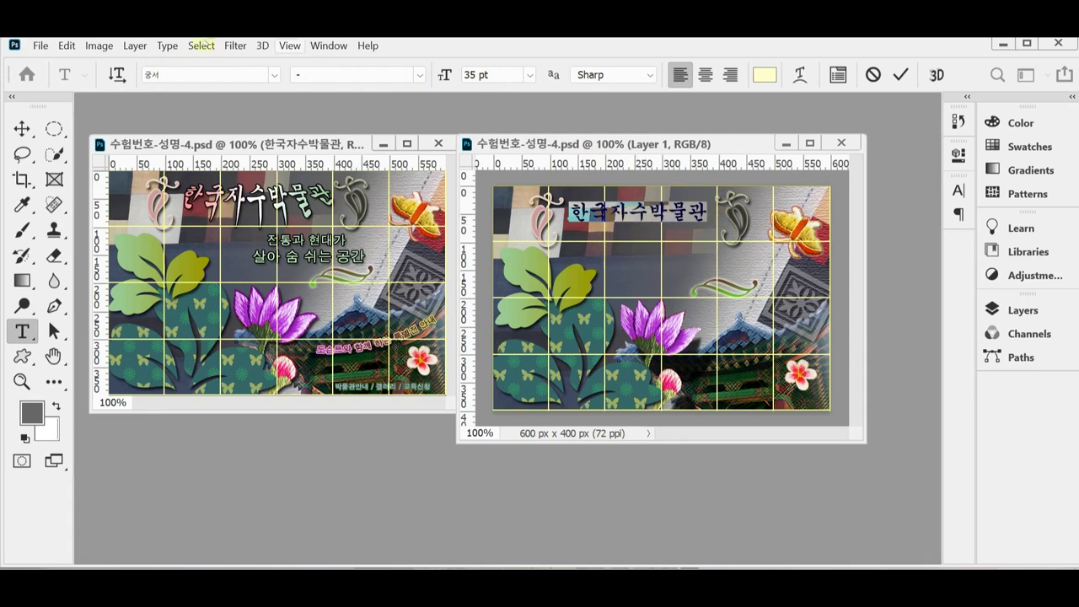
pyautogui.press('Return')
pyautogui.click(600, 230)
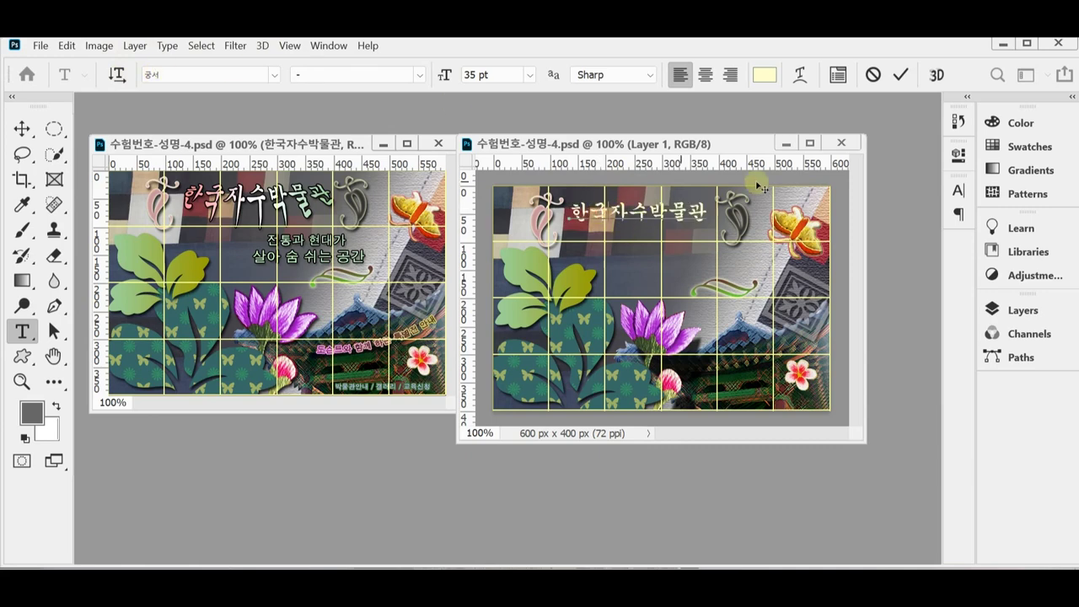
# Warp the title text with the horizontal Shell Lower style at +50% bend, and undo a trial shift of its position.
pyautogui.click(799, 75)
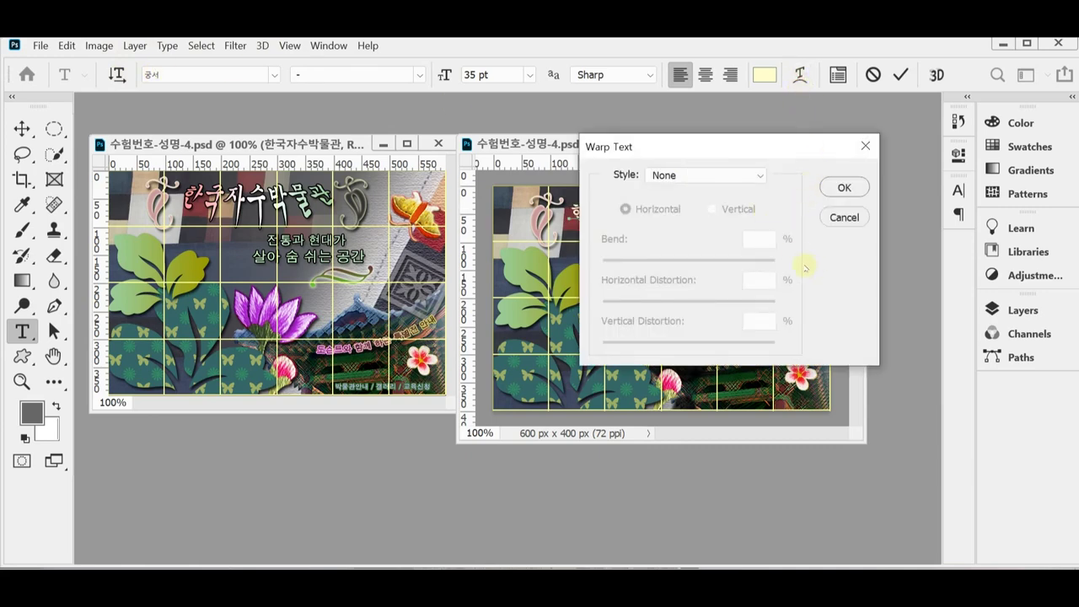
pyautogui.click(715, 175)
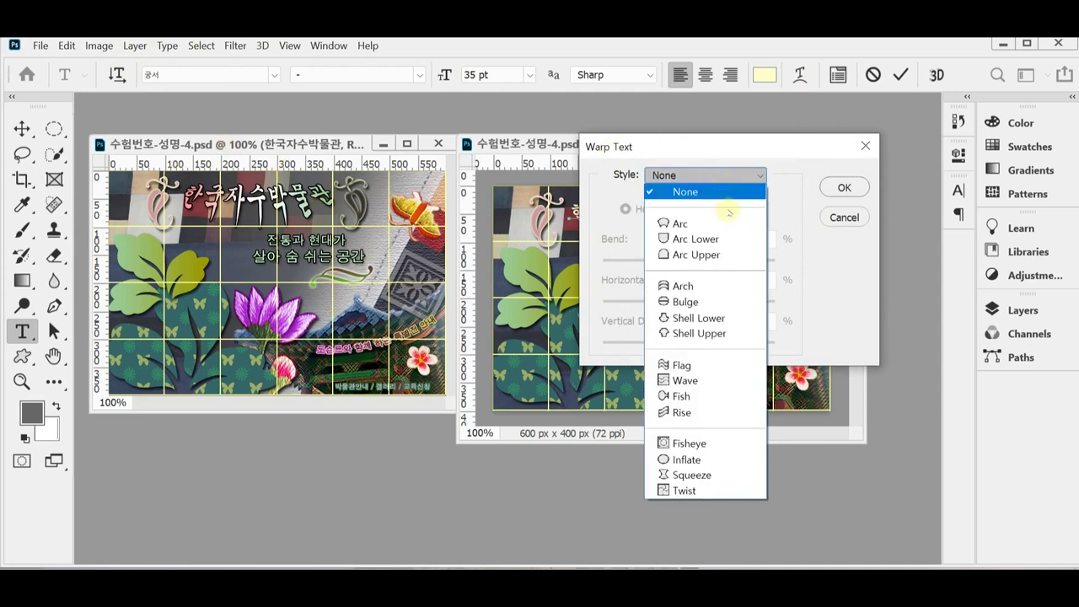
pyautogui.click(722, 318)
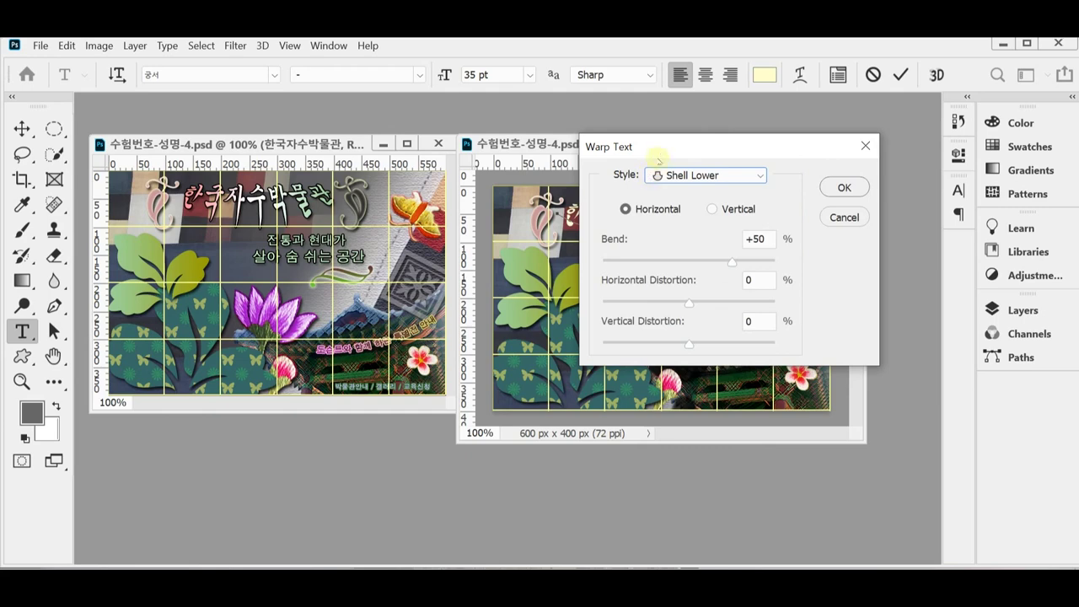
pyautogui.moveTo(658, 160); pyautogui.dragTo(635, 281)
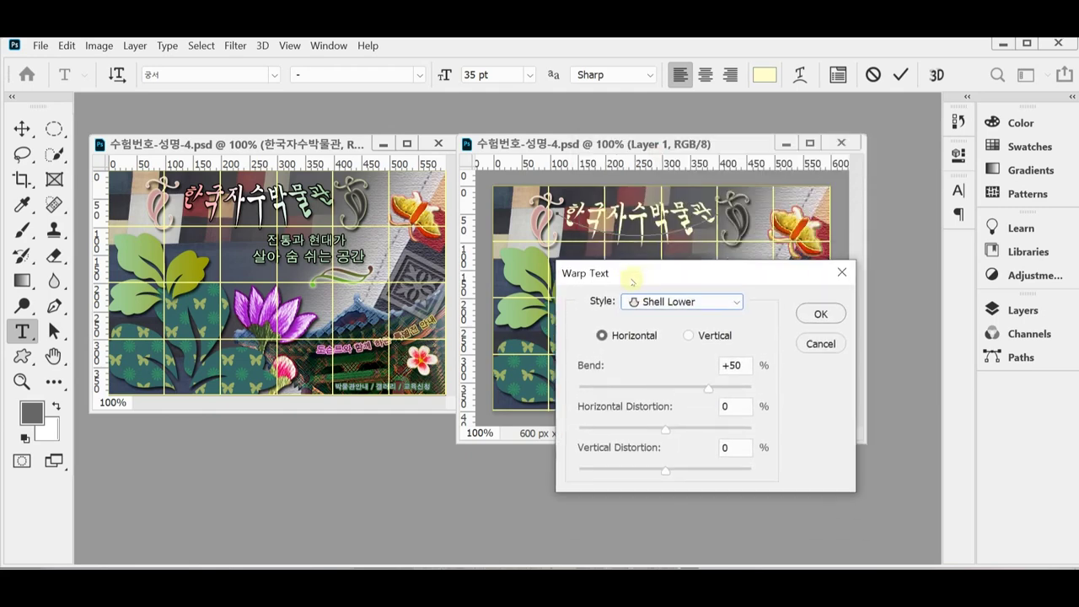
pyautogui.click(821, 312)
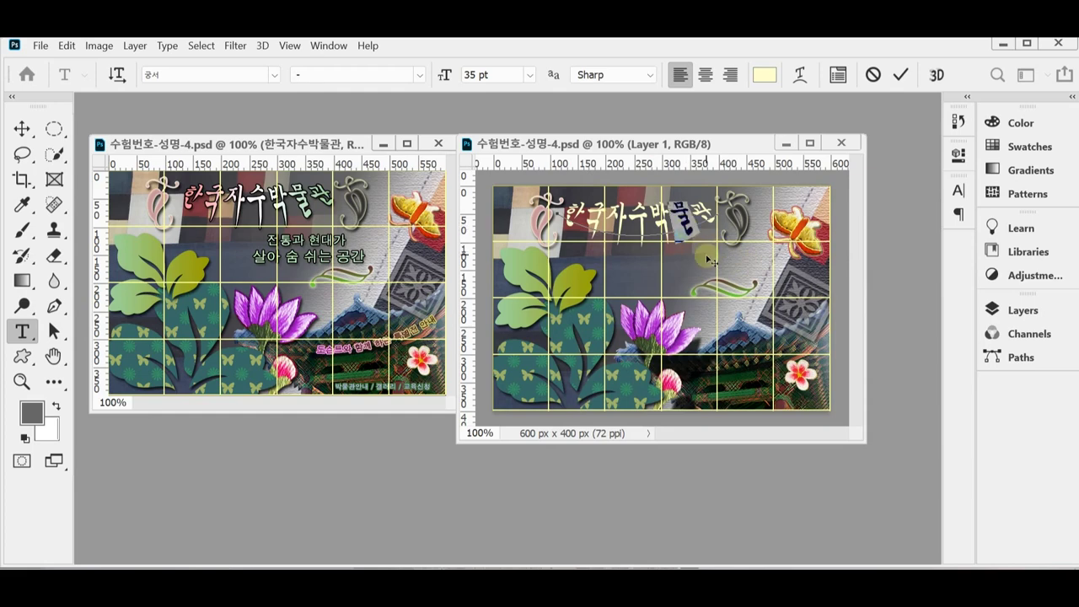
pyautogui.moveTo(698, 285); pyautogui.dragTo(704, 285)
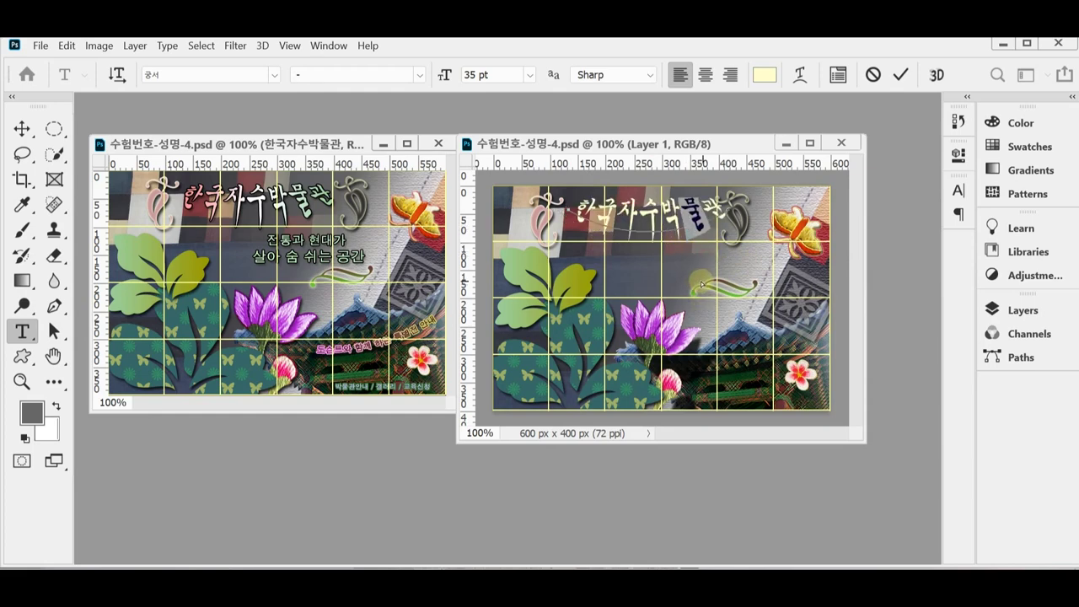
pyautogui.hotkey('ctrl', 'z')
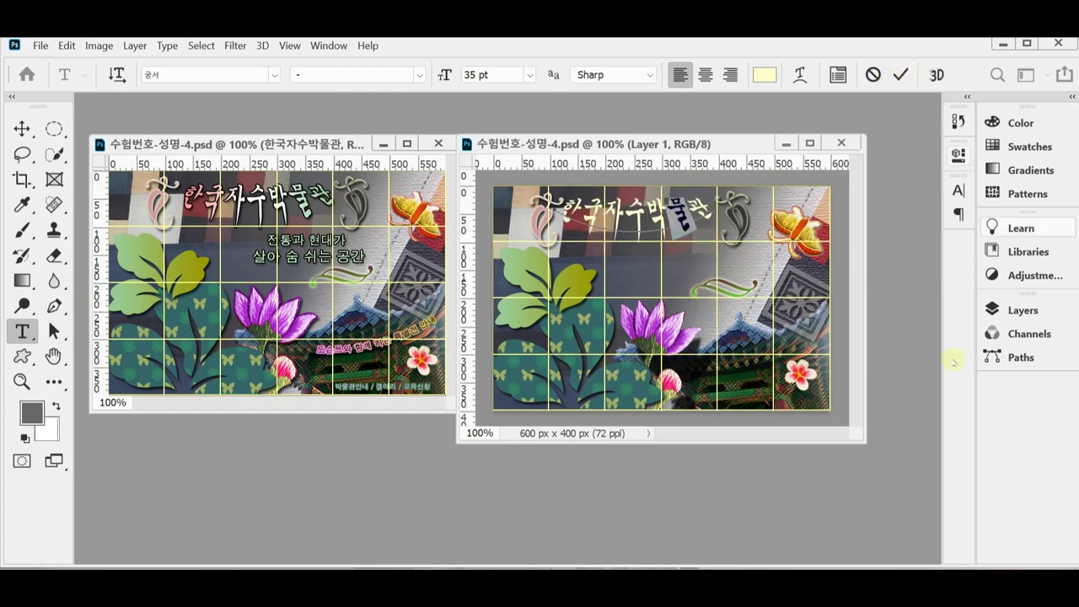
# Add a 2 px black outside Stroke layer style to the title text "한국자수박물관" in the working banner.
pyautogui.click(1010, 307)
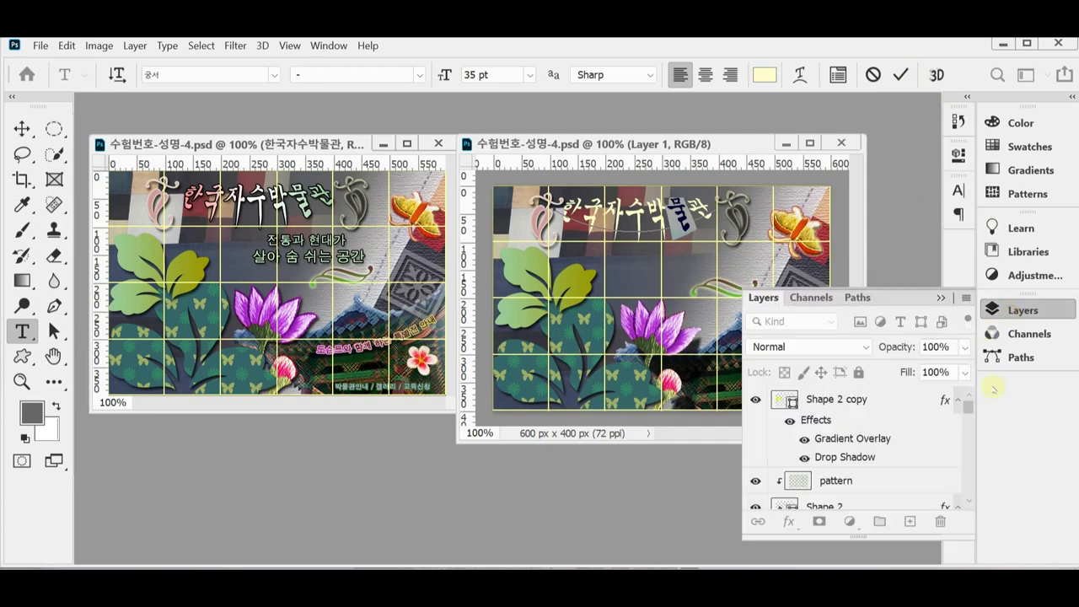
pyautogui.click(787, 521)
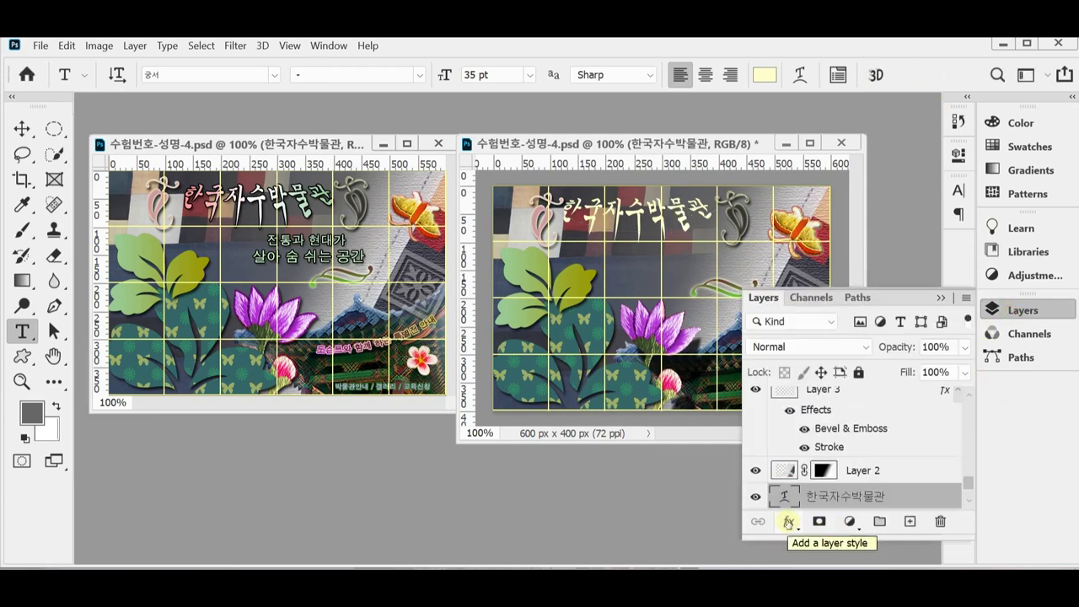
pyautogui.click(788, 521)
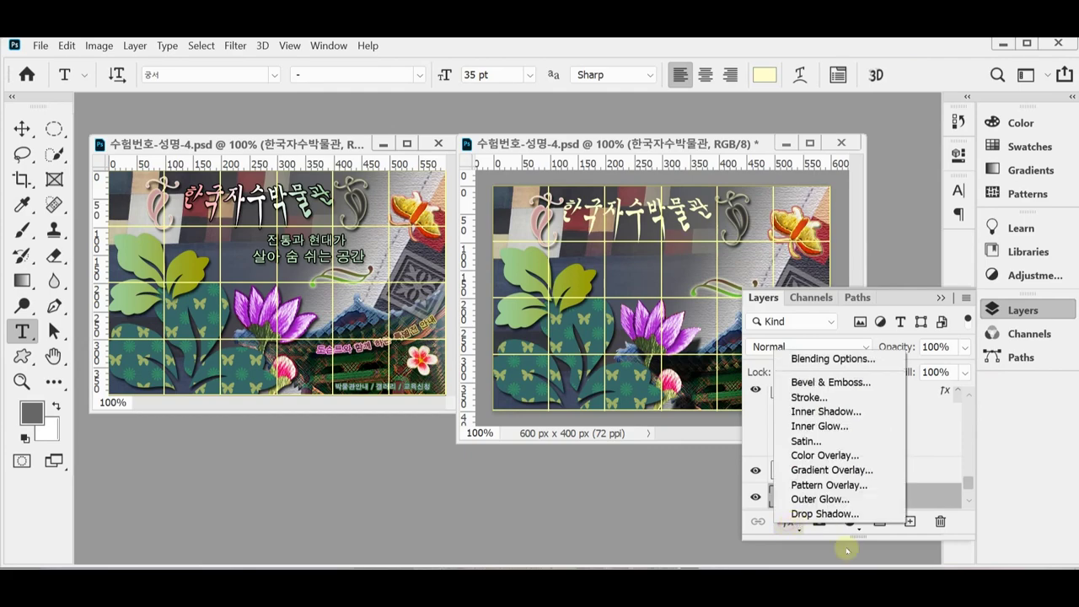
pyautogui.click(809, 397)
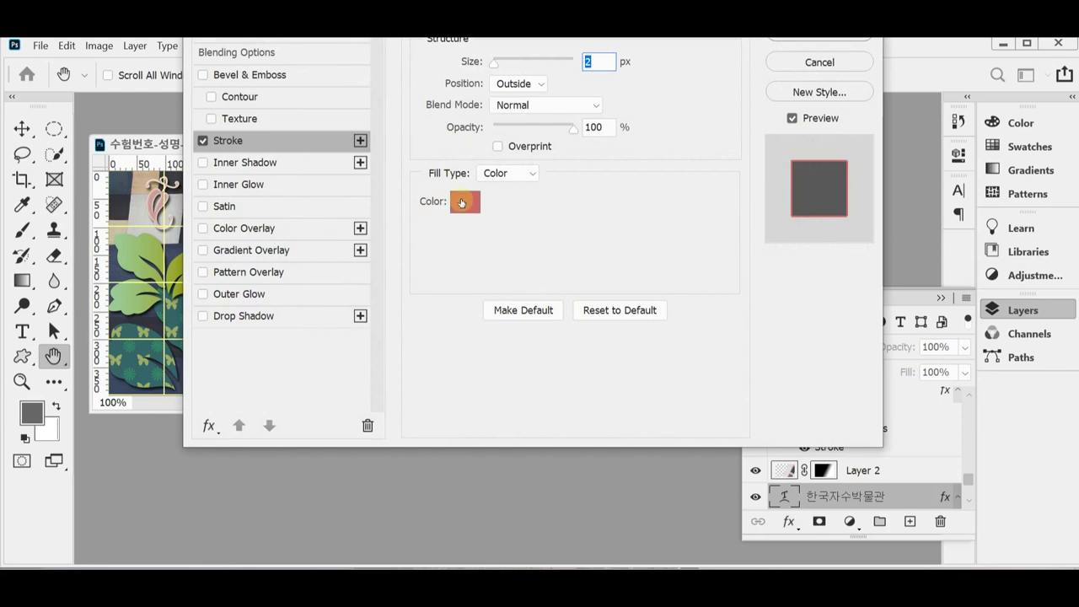
pyautogui.click(461, 203)
pyautogui.moveTo(466, 349); pyautogui.dragTo(395, 410)
pyautogui.click(768, 188)
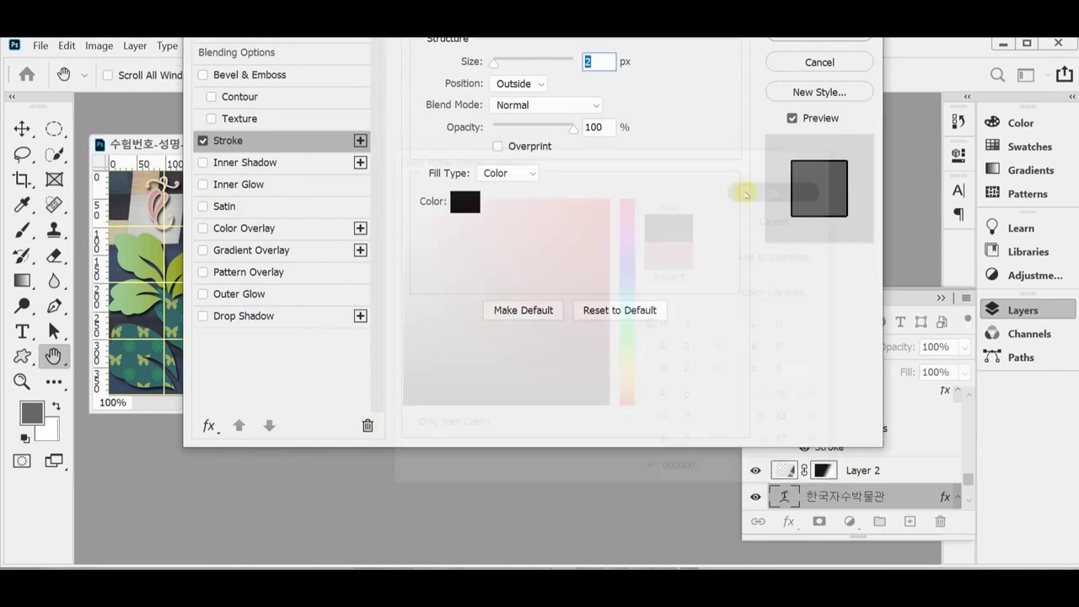
# Add a Gradient Overlay to the title running from #ff9999 at the start stop to #99cc99 at the end stop.
pyautogui.moveTo(657, 38); pyautogui.dragTo(762, 69)
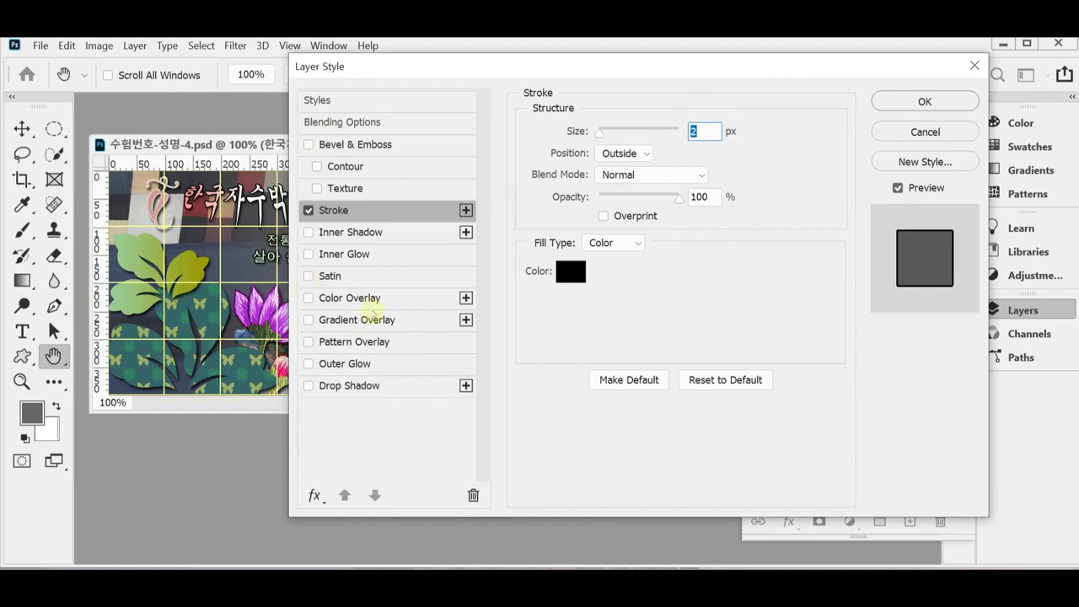
pyautogui.click(350, 297)
pyautogui.click(309, 297)
pyautogui.click(357, 320)
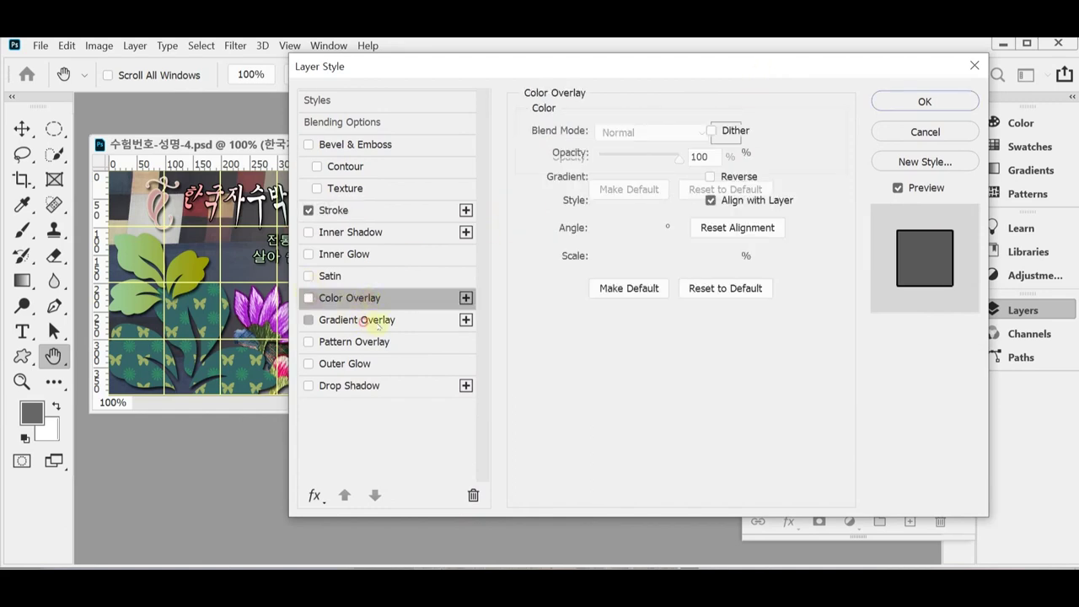
pyautogui.click(625, 178)
pyautogui.click(597, 412)
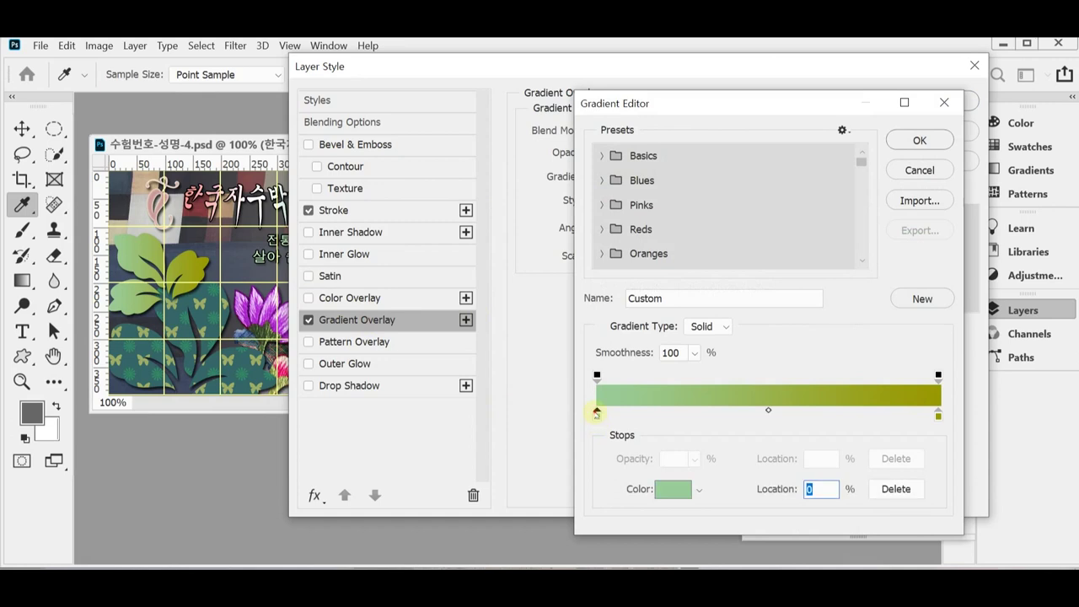
pyautogui.doubleClick(597, 403)
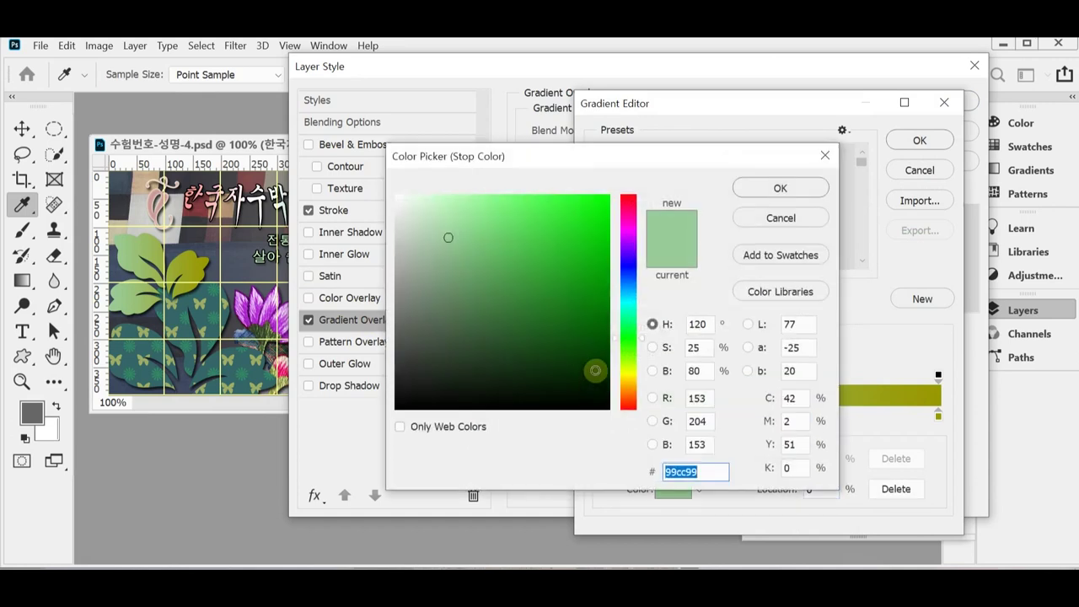
pyautogui.write('f99')
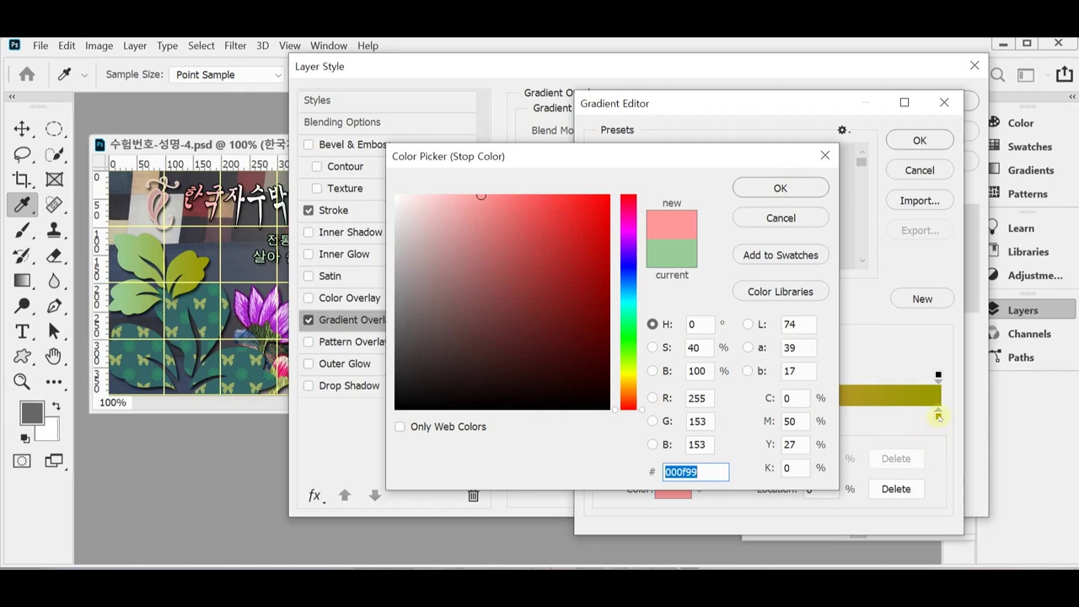
pyautogui.click(781, 187)
pyautogui.doubleClick(938, 415)
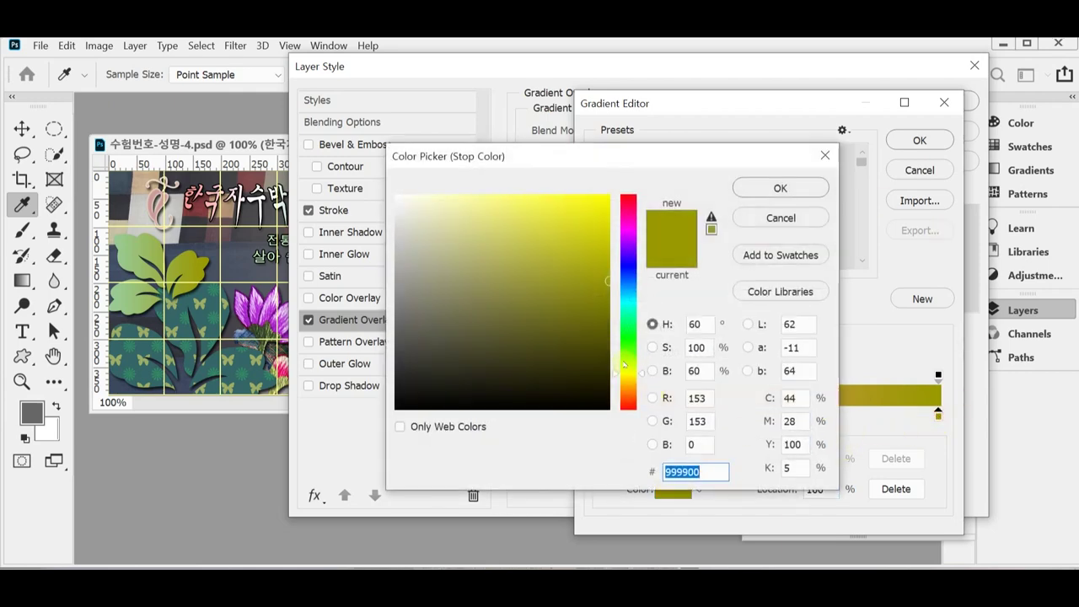
pyautogui.write('9c9')
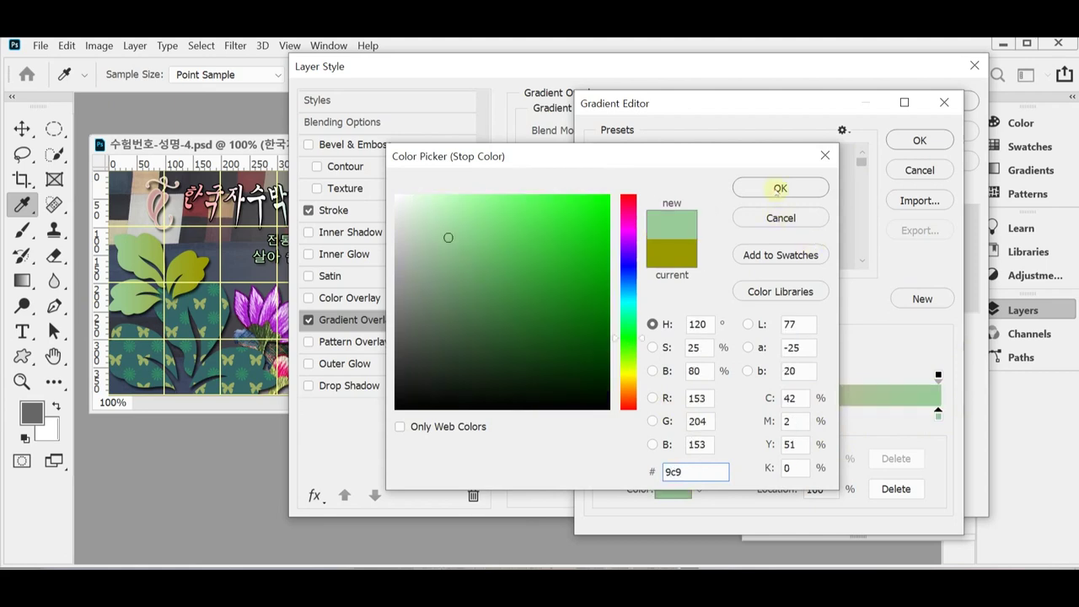
pyautogui.click(781, 187)
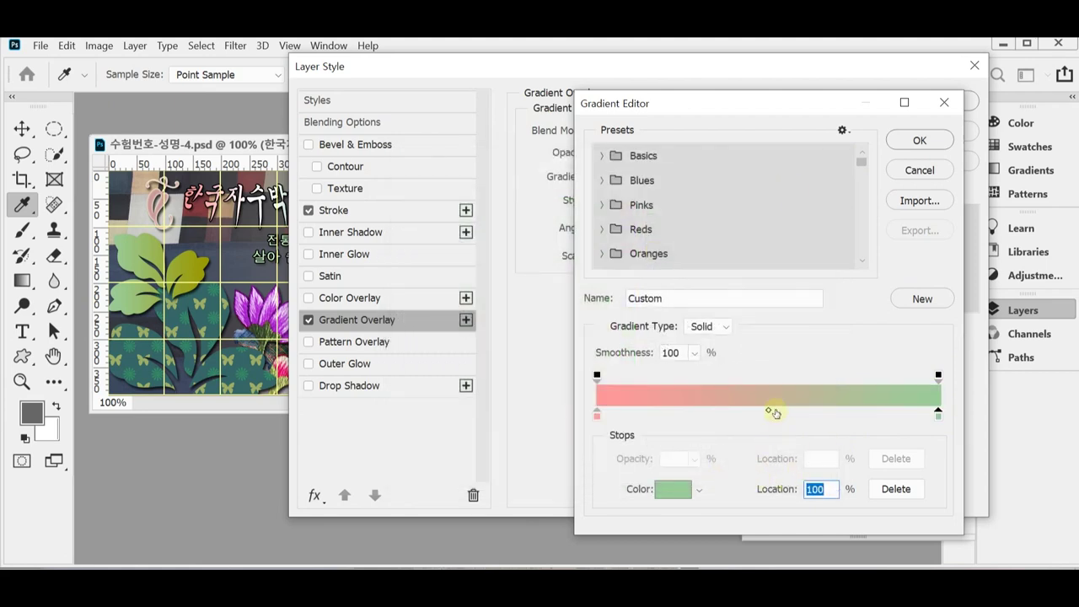
# Add a white middle stop at 48% to the title's gradient, accept it, and check its angle against the banner.
pyautogui.click(762, 416)
pyautogui.doubleClick(761, 414)
pyautogui.moveTo(421, 243)
pyautogui.mouseDown()
pyautogui.moveTo(393, 243)
pyautogui.moveTo(379, 186)
pyautogui.mouseUp()
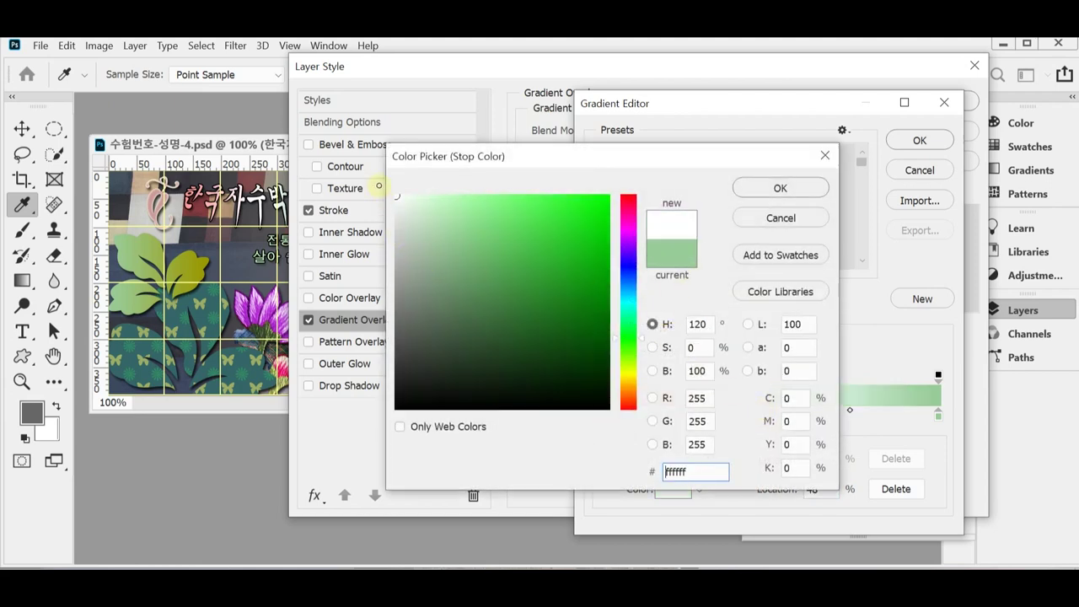
pyautogui.click(767, 187)
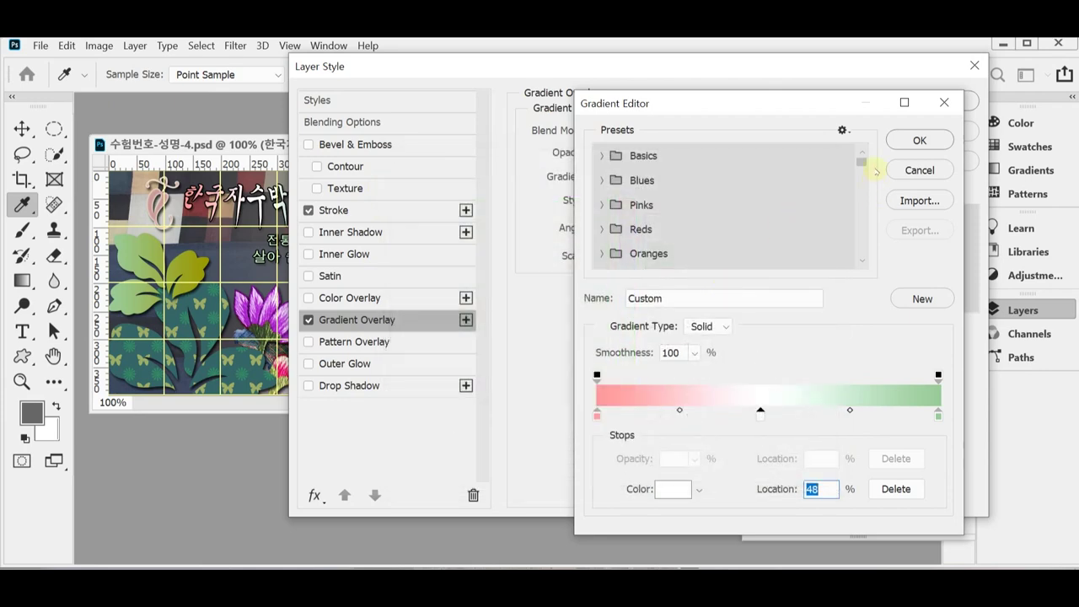
pyautogui.click(907, 142)
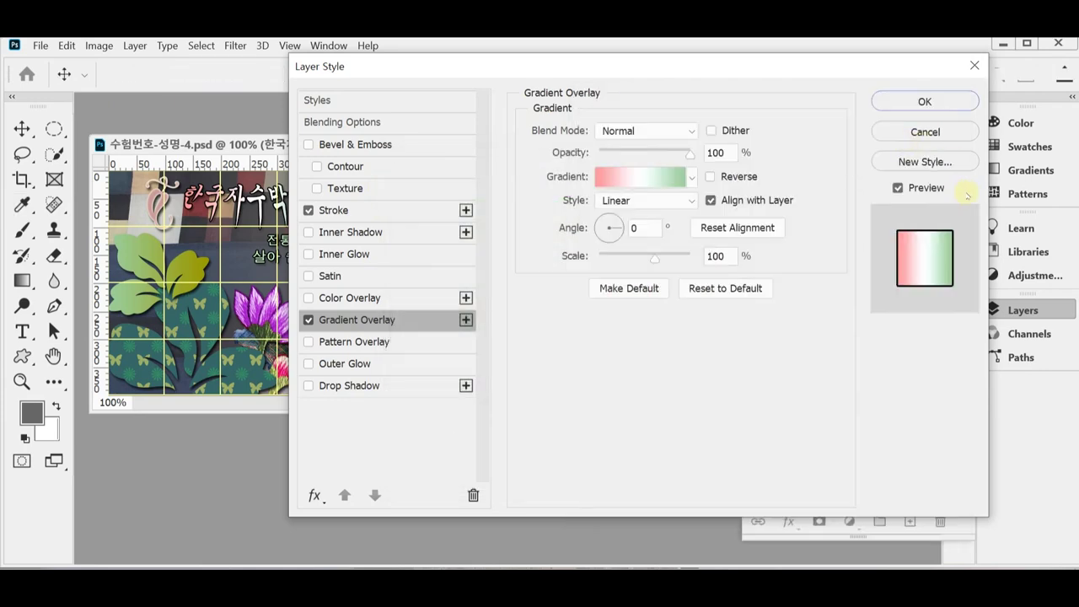
pyautogui.moveTo(619, 65); pyautogui.dragTo(629, 291)
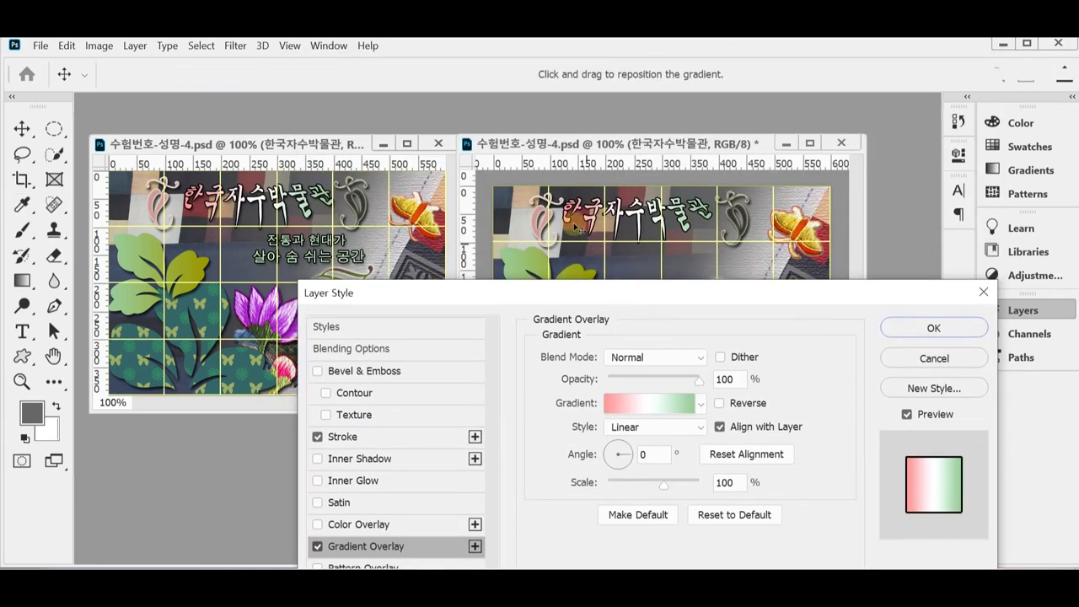
pyautogui.click(655, 458)
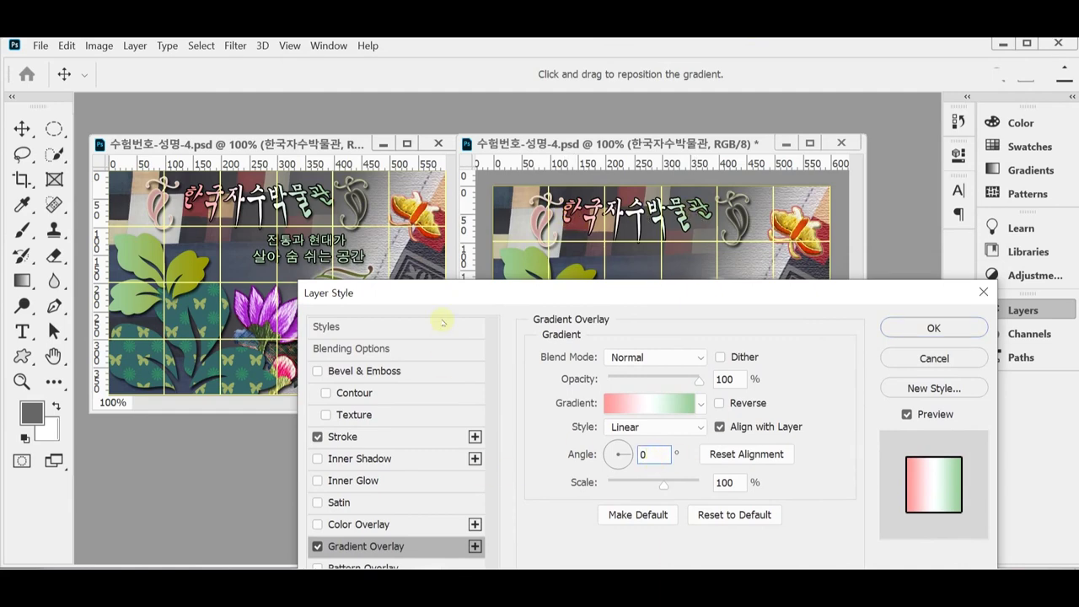
# Add a Multiply Drop Shadow at 75% opacity with 5 px distance and size to the title, and apply the layer styles.
pyautogui.moveTo(433, 292); pyautogui.dragTo(507, 143)
pyautogui.click(440, 464)
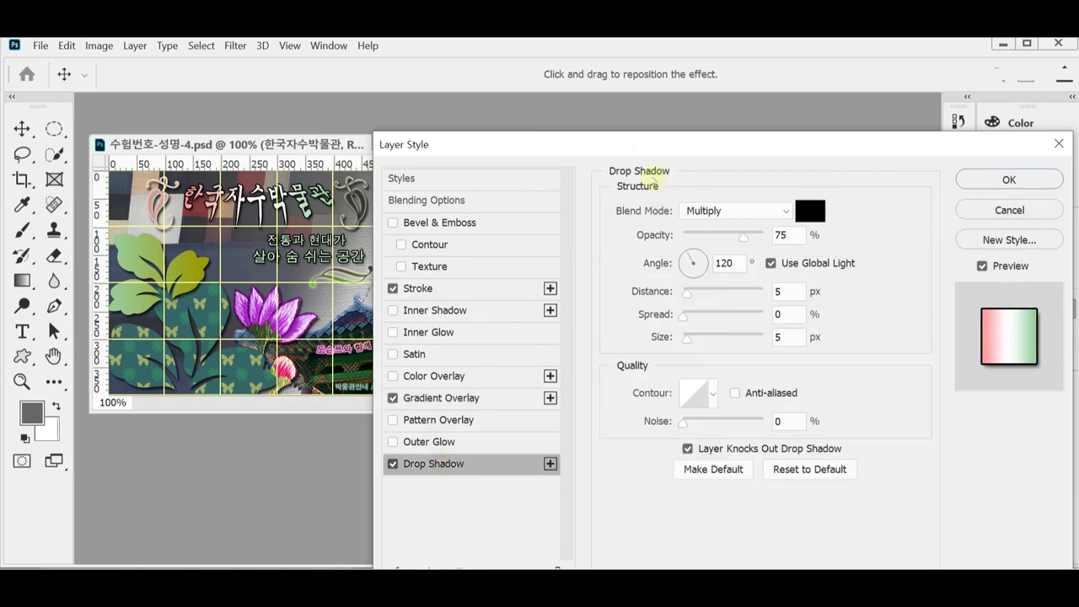
pyautogui.moveTo(646, 141); pyautogui.dragTo(468, 279)
pyautogui.click(833, 317)
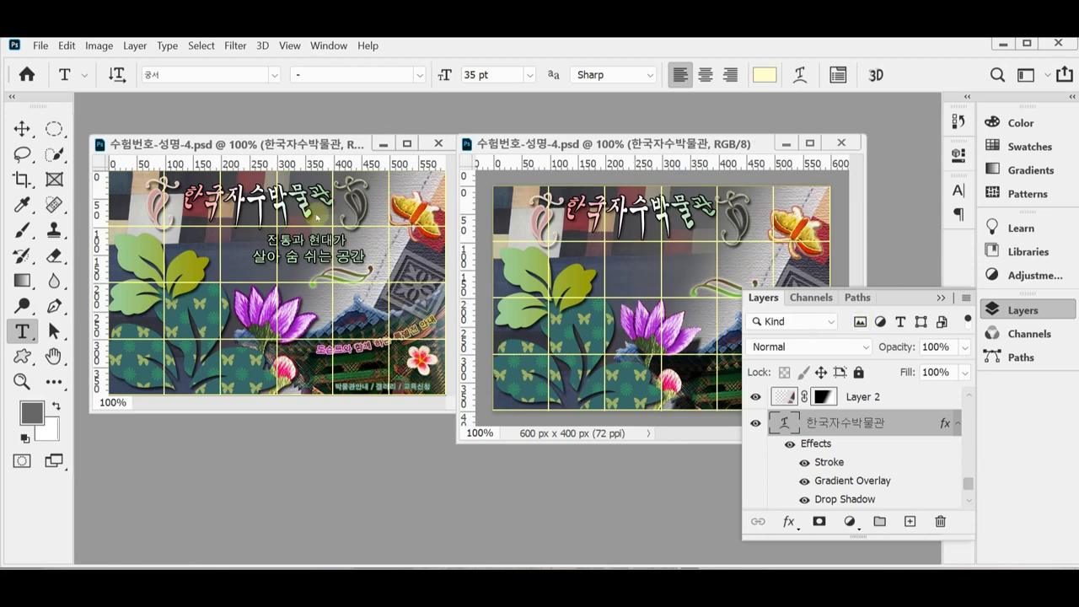
# Examine the font, size and color settings of both subtitle lines in the finished reference banner, leaving the text unchanged.
pyautogui.click(320, 253)
pyautogui.click(319, 253)
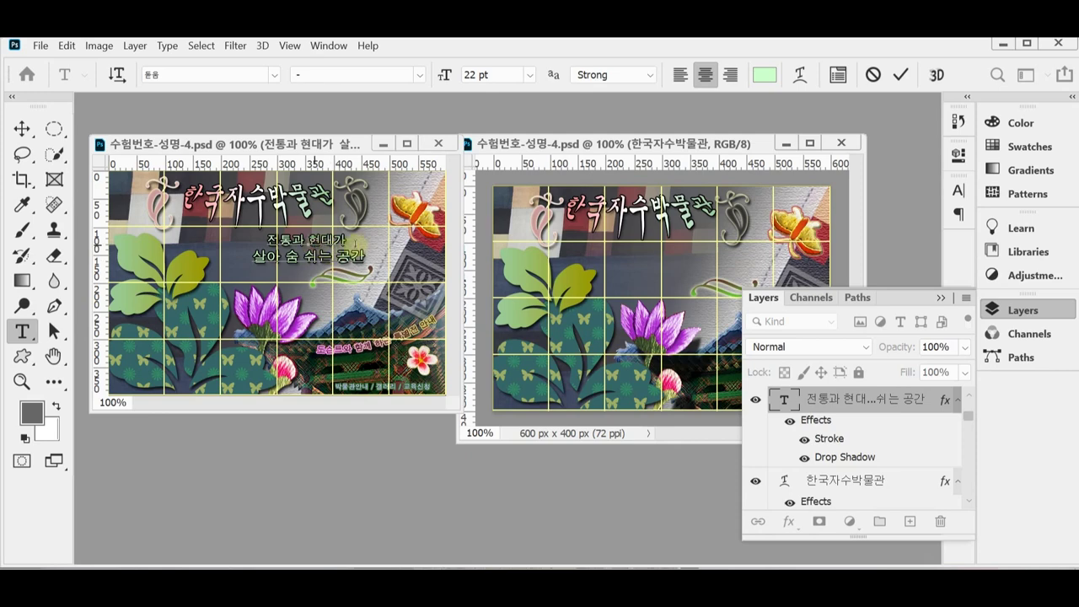
pyautogui.click(324, 257)
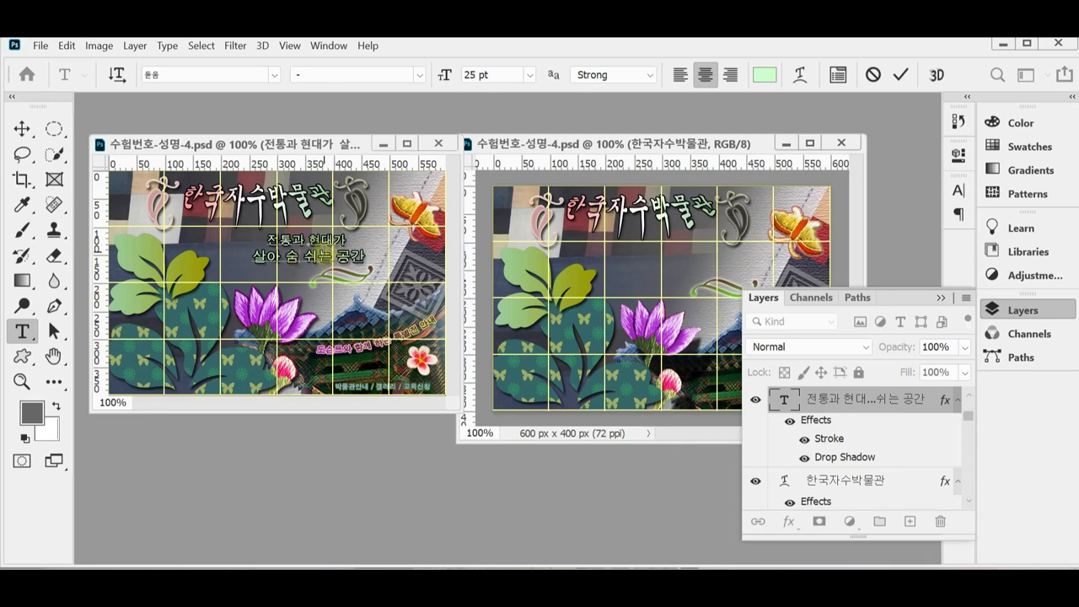
pyautogui.click(324, 251)
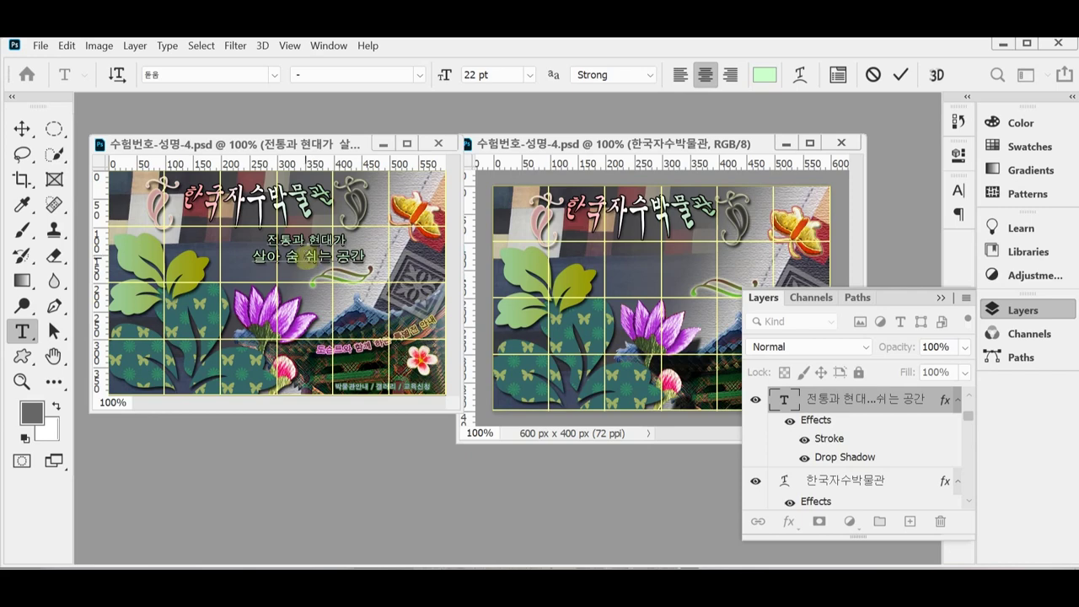
pyautogui.tripleClick(302, 257)
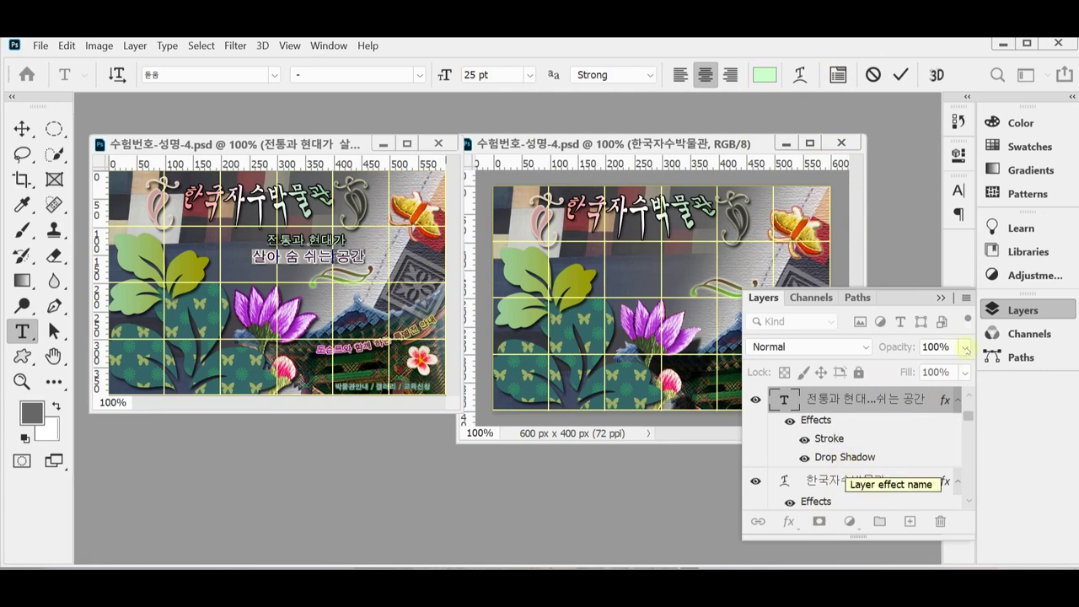
pyautogui.click(900, 74)
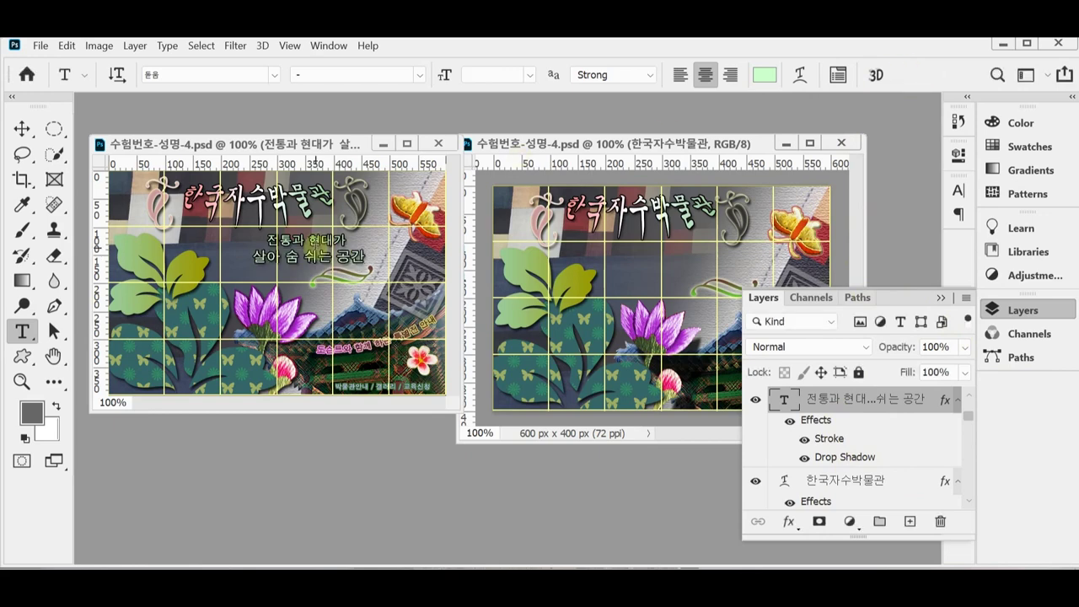
pyautogui.click(316, 253)
pyautogui.moveTo(324, 270); pyautogui.dragTo(661, 264)
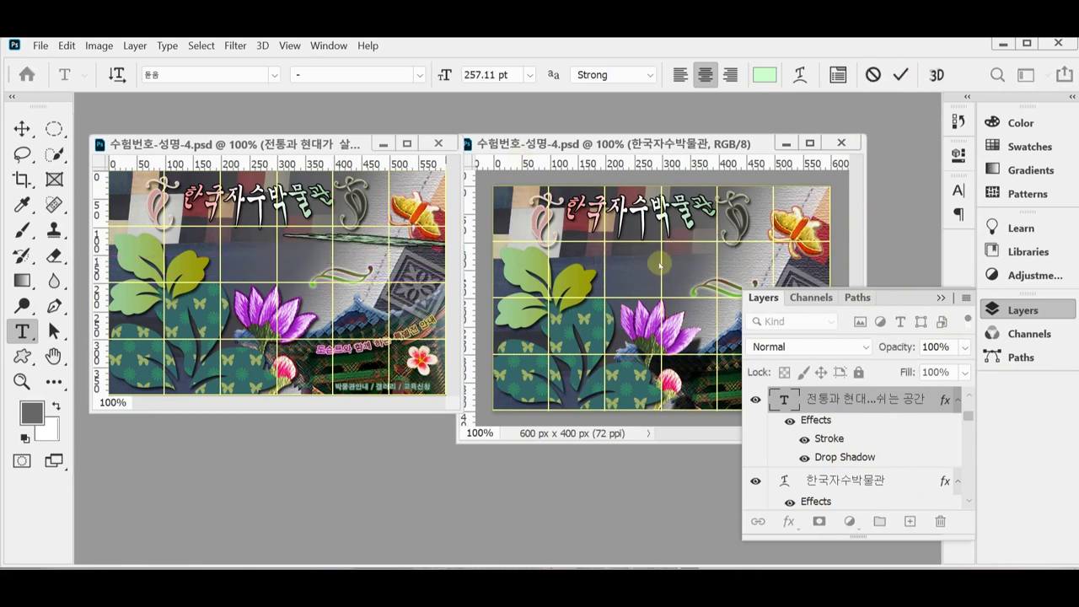
pyautogui.click(309, 153)
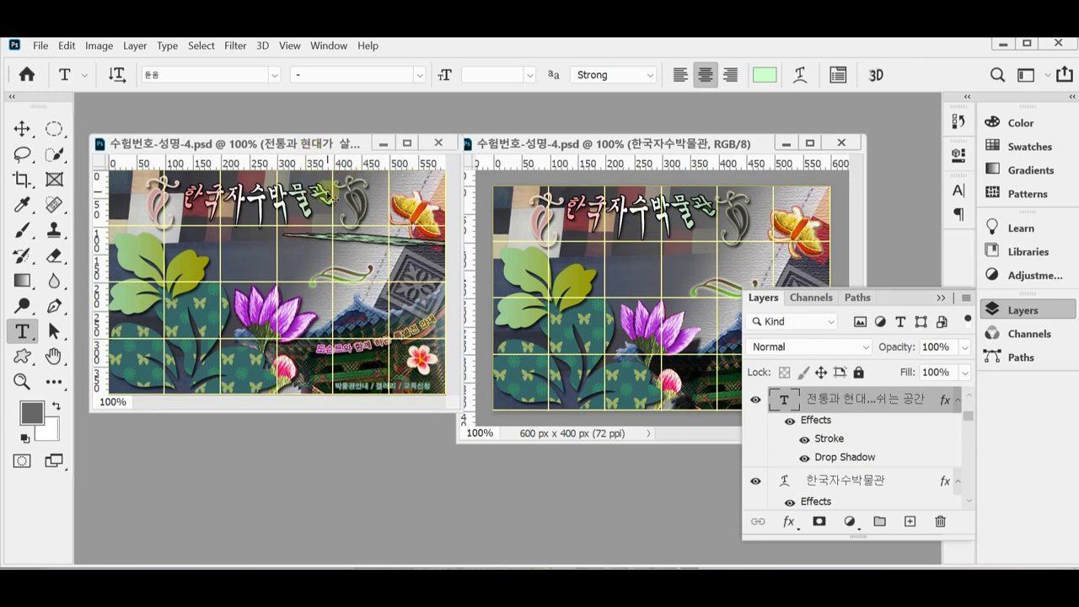
pyautogui.hotkey('ctrl', 'z')
# Check the subtitle's leading, and copy the styled two-line subtitle "전통과 현대가 살아 숨 쉬는 공간" below the working banner's title.
pyautogui.click(22, 128)
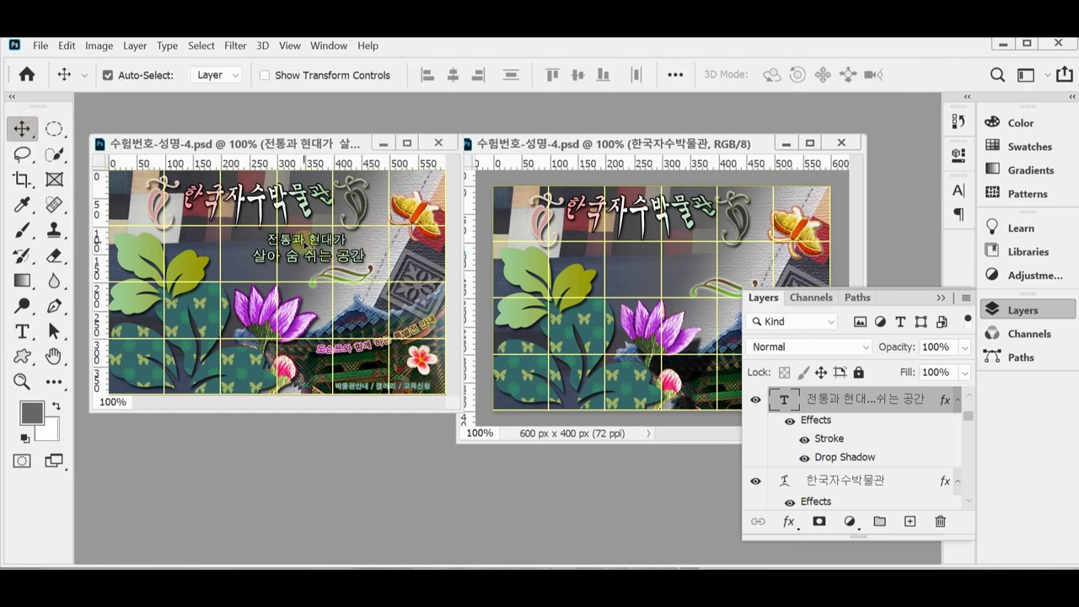
pyautogui.click(958, 189)
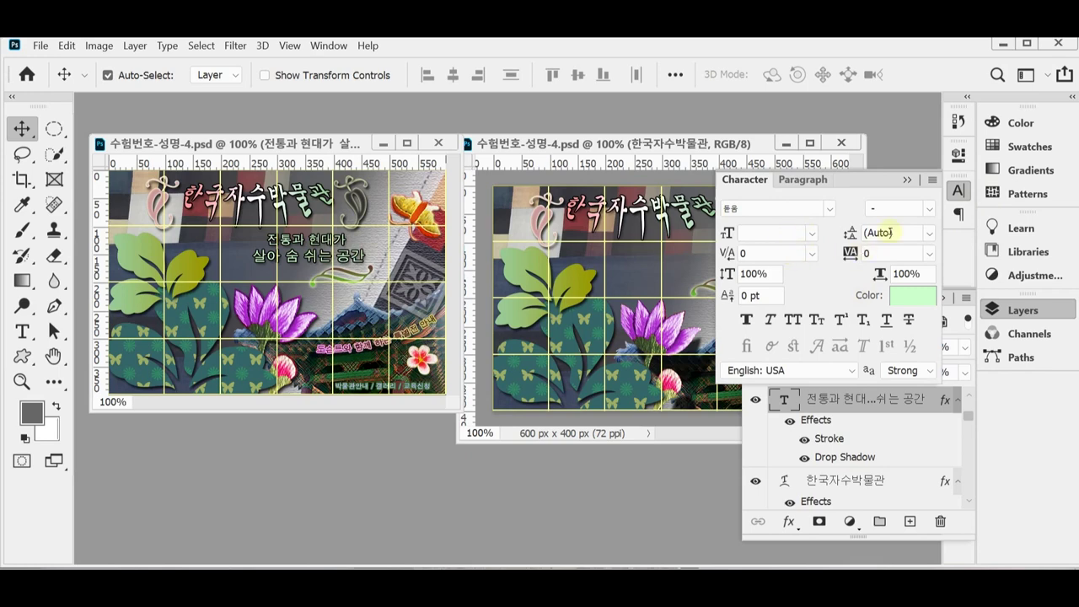
pyautogui.click(959, 191)
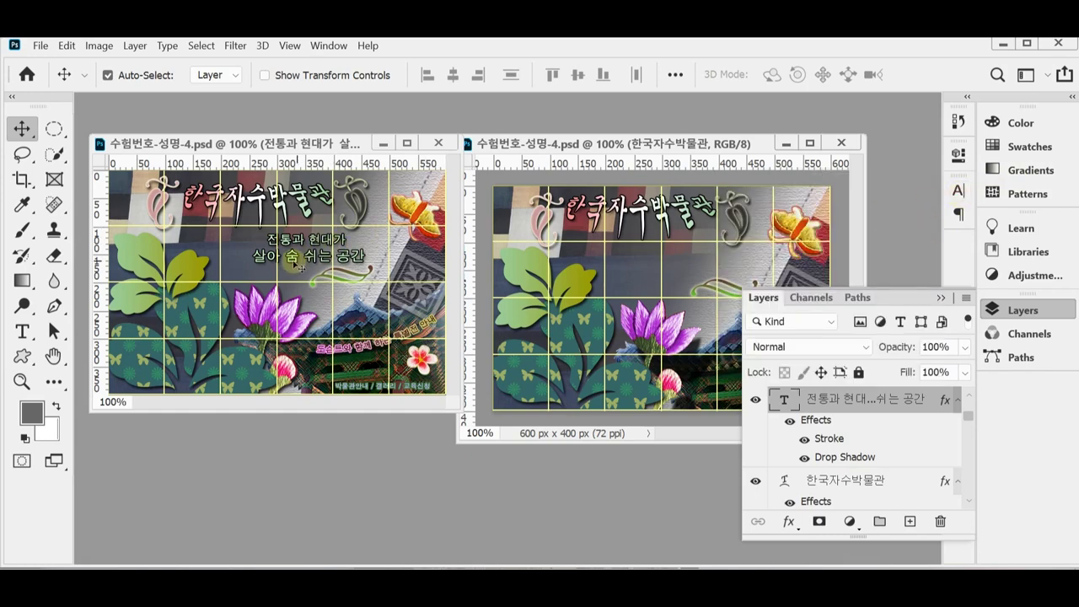
pyautogui.moveTo(294, 266); pyautogui.dragTo(666, 279)
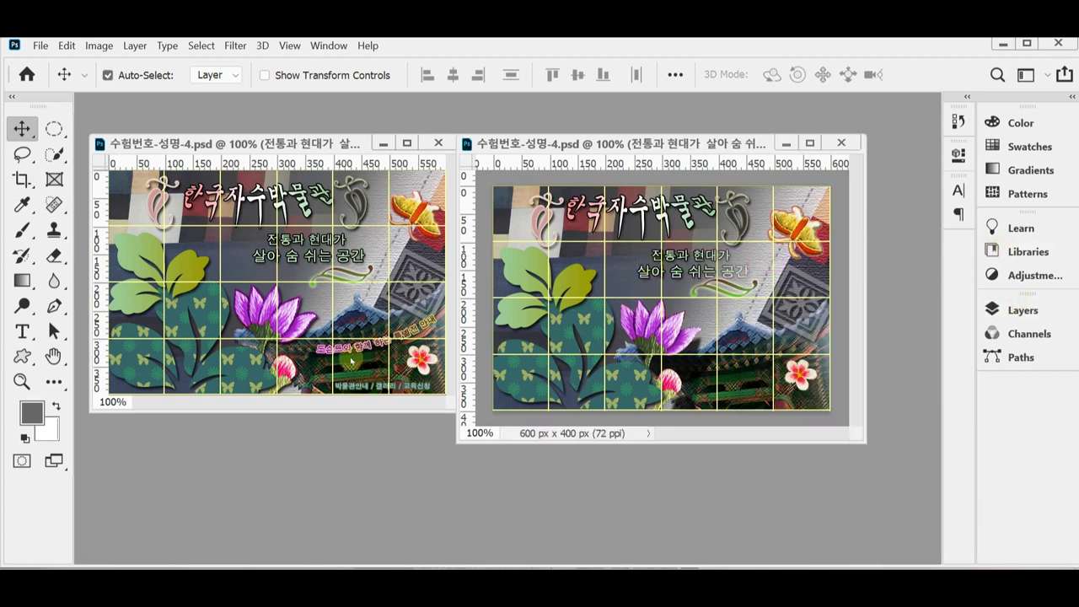
# Examine the font, size and color of the curved docent text line near the bottom of the finished reference banner.
pyautogui.click(341, 354)
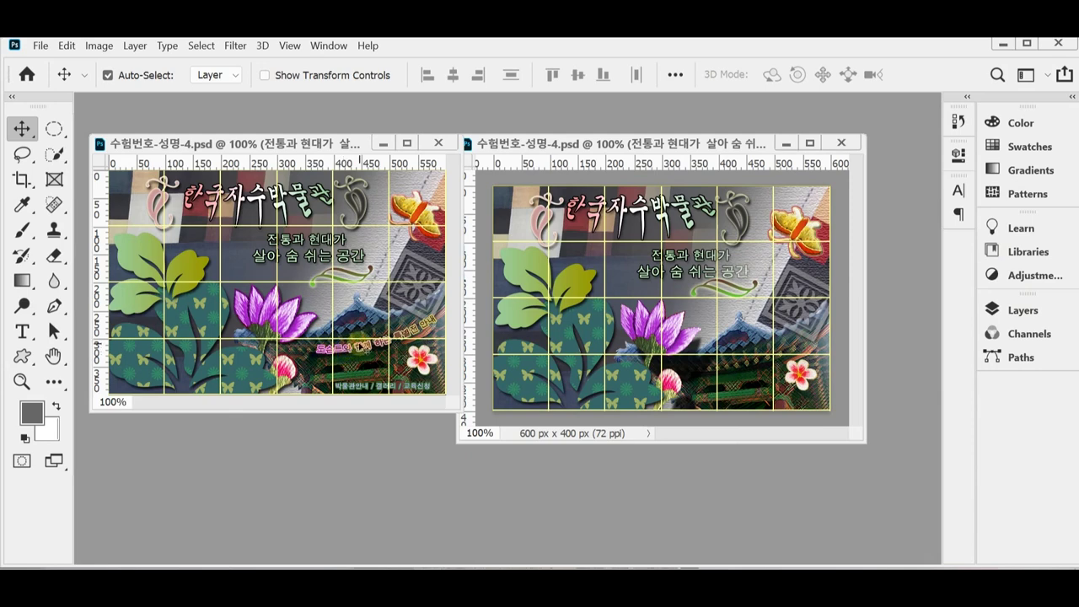
pyautogui.click(369, 353)
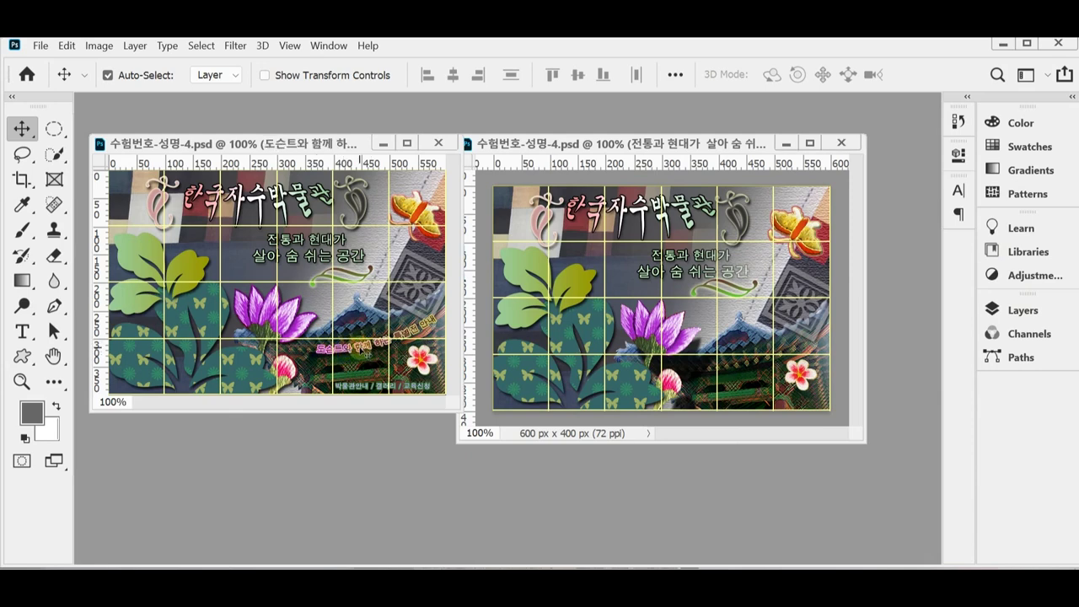
pyautogui.doubleClick(368, 352)
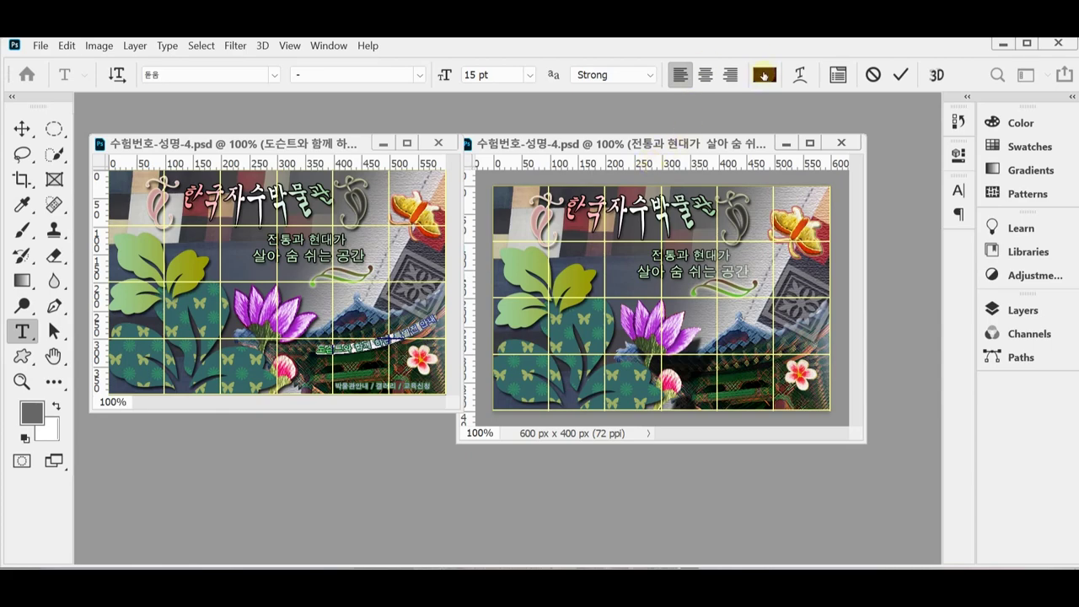
pyautogui.click(764, 74)
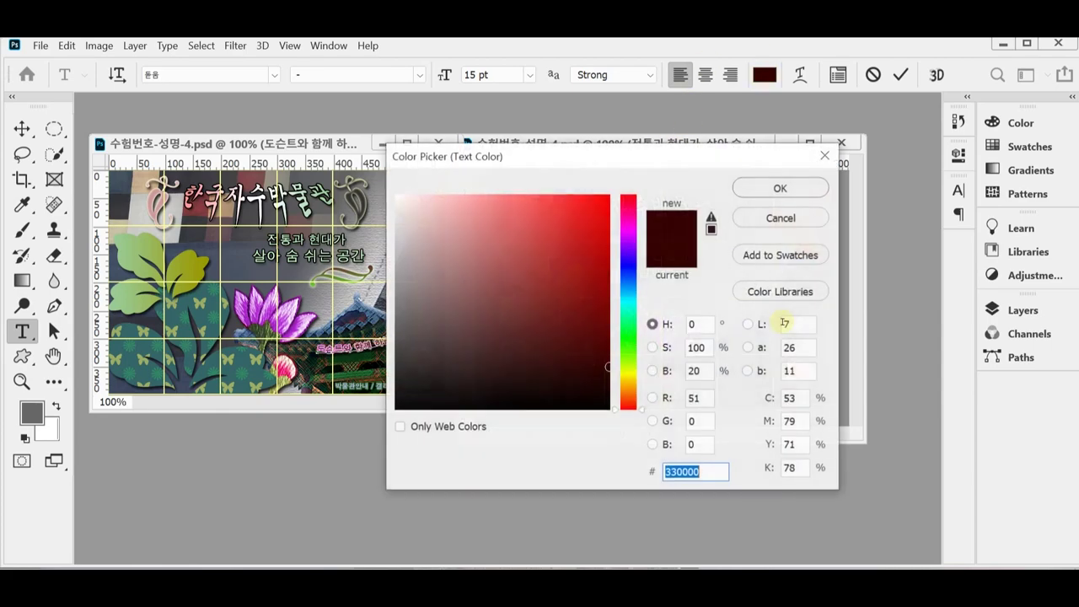
pyautogui.click(799, 218)
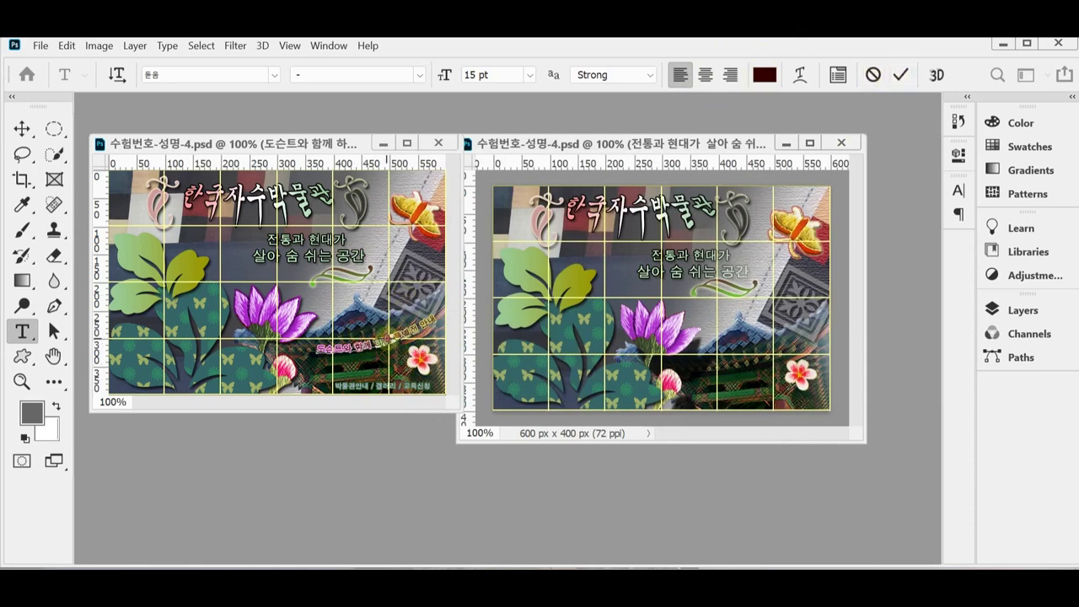
# Copy the 15 pt dark red line "도슨트와 함께 하는 특별전 안내" from the reference onto the working banner's roof area.
pyautogui.moveTo(432, 330); pyautogui.dragTo(319, 351)
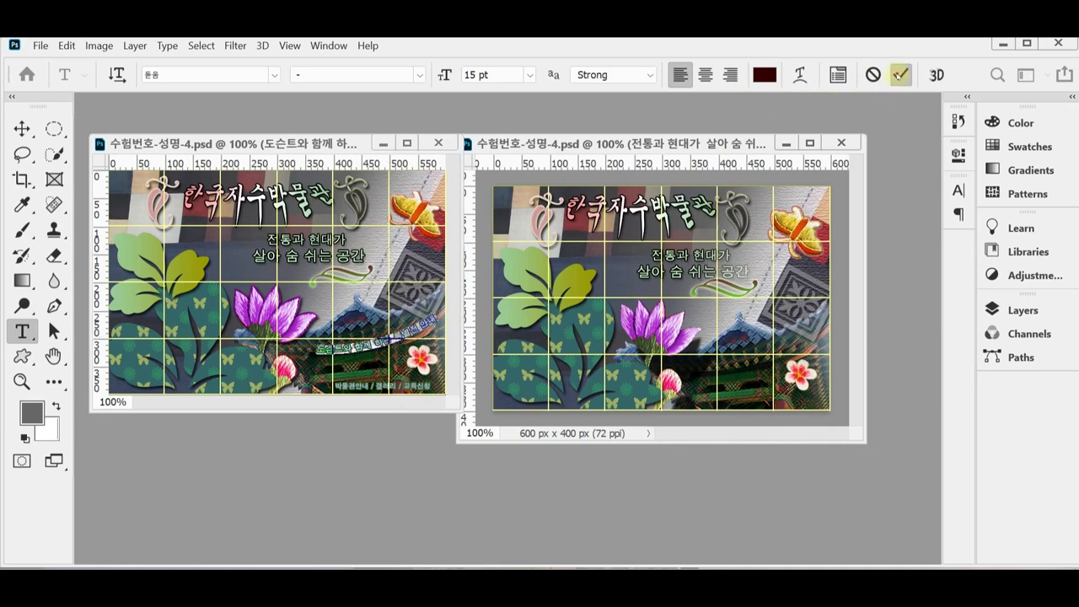
pyautogui.click(900, 75)
pyautogui.press('v')
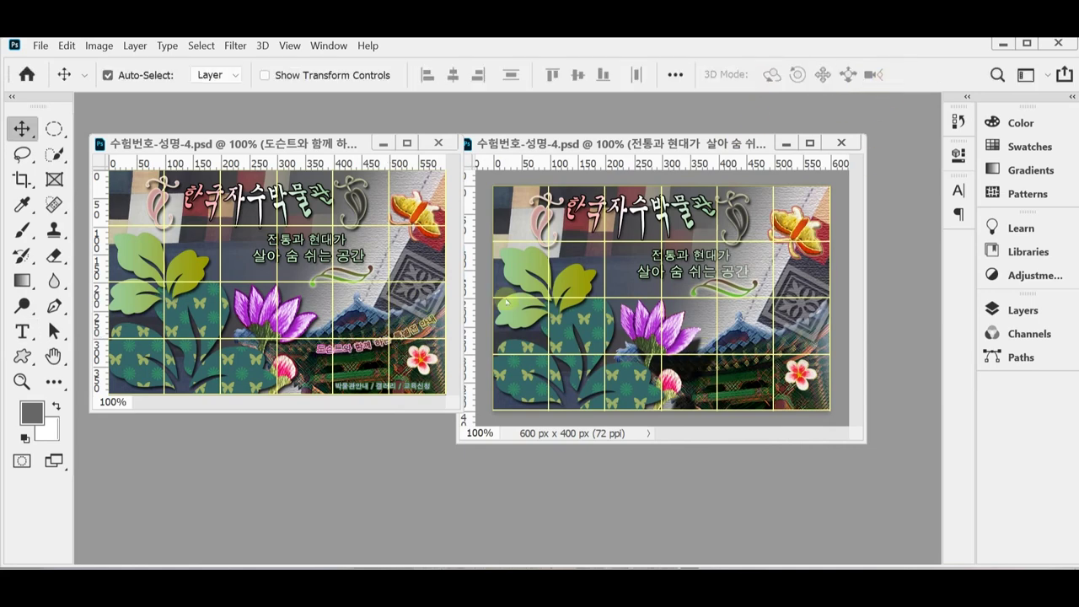
pyautogui.click(22, 331)
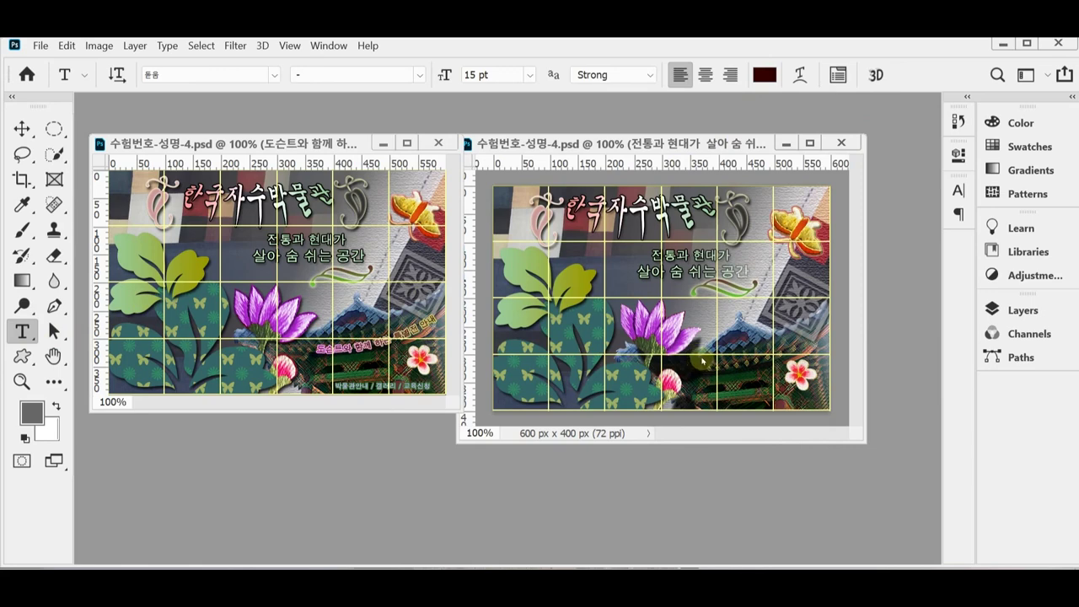
pyautogui.click(702, 362)
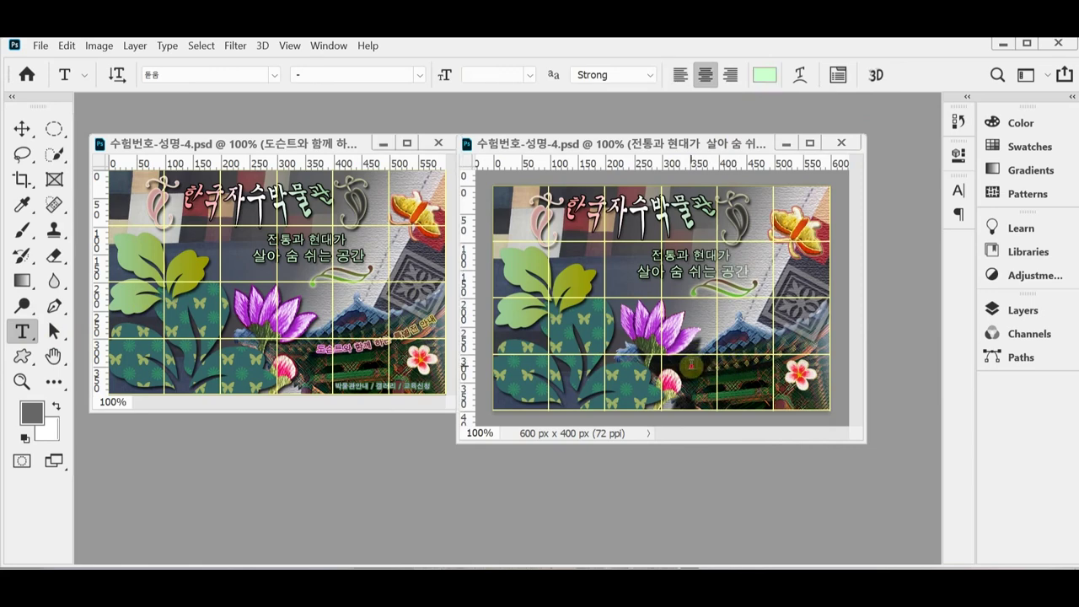
pyautogui.click(692, 366)
pyautogui.write('도슨트와 함께')
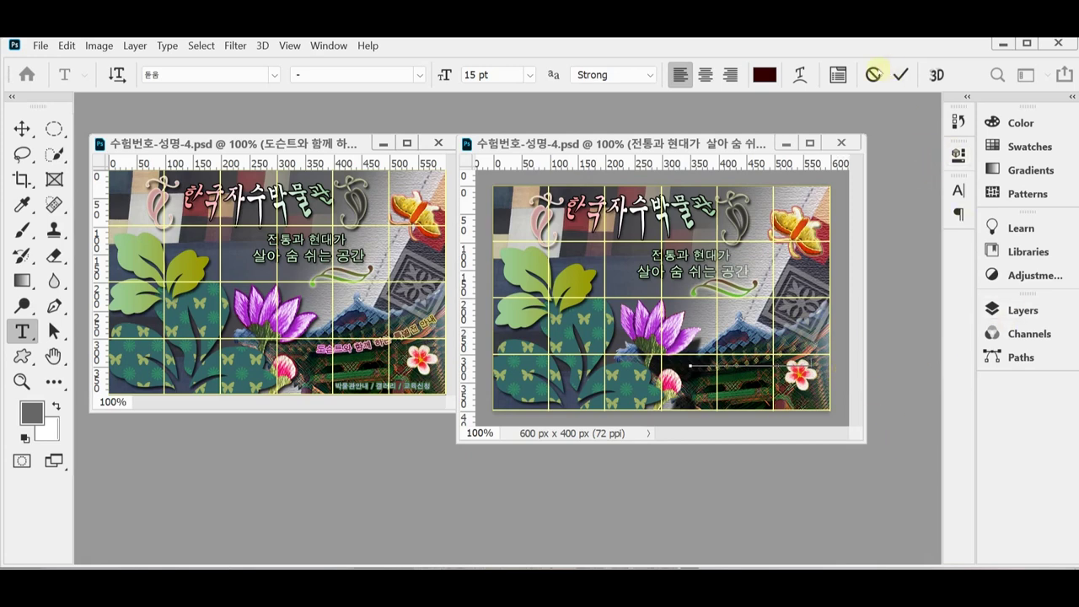
# Warp the docent text line with a horizontal Arc style and a bend of -20%.
pyautogui.click(800, 74)
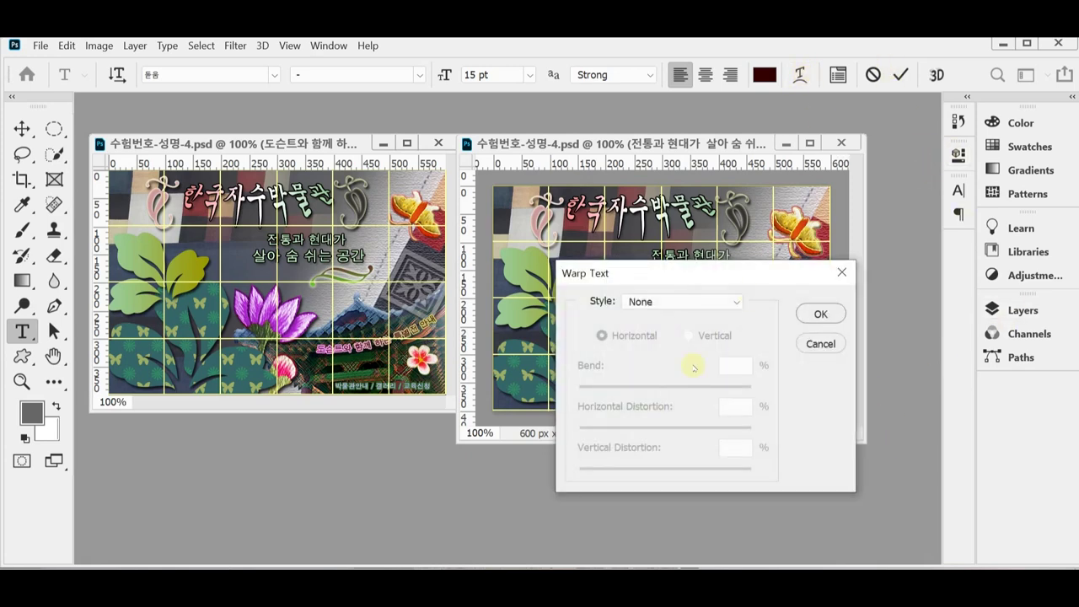
pyautogui.click(654, 301)
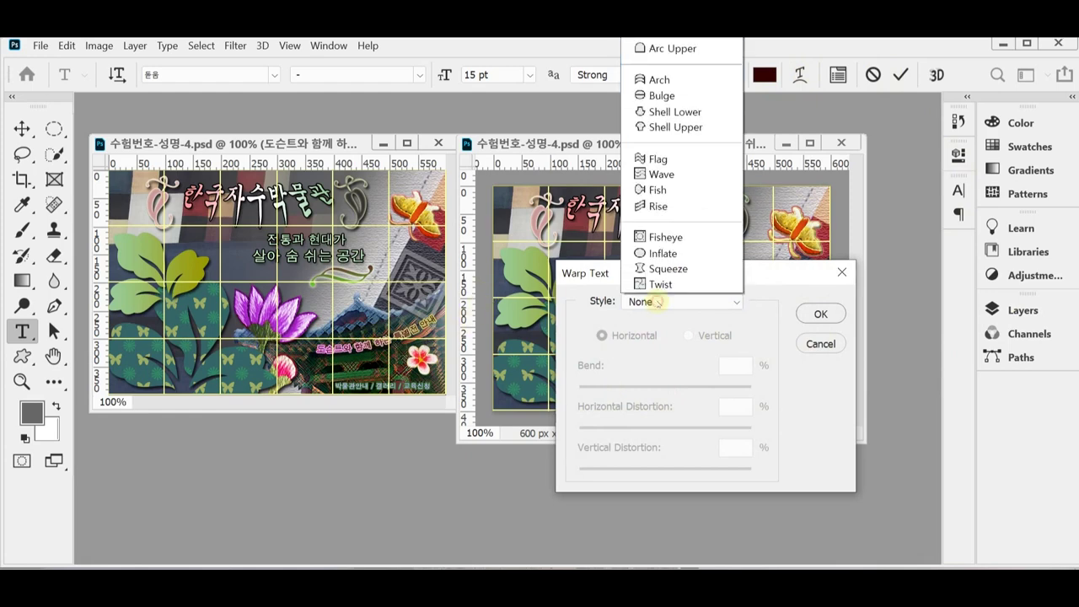
pyautogui.click(674, 48)
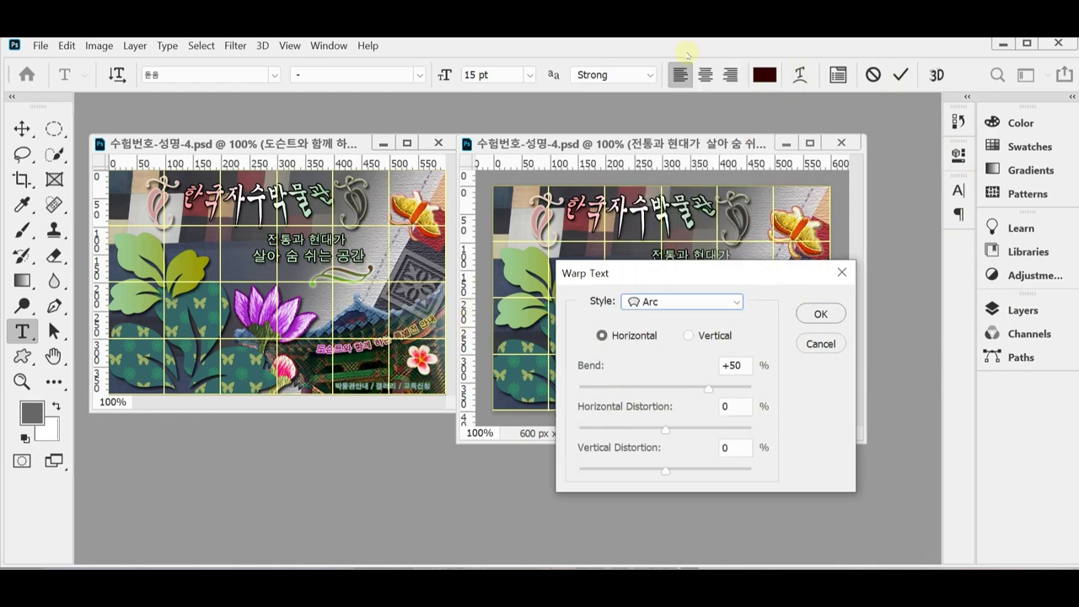
pyautogui.moveTo(663, 273); pyautogui.dragTo(730, 389)
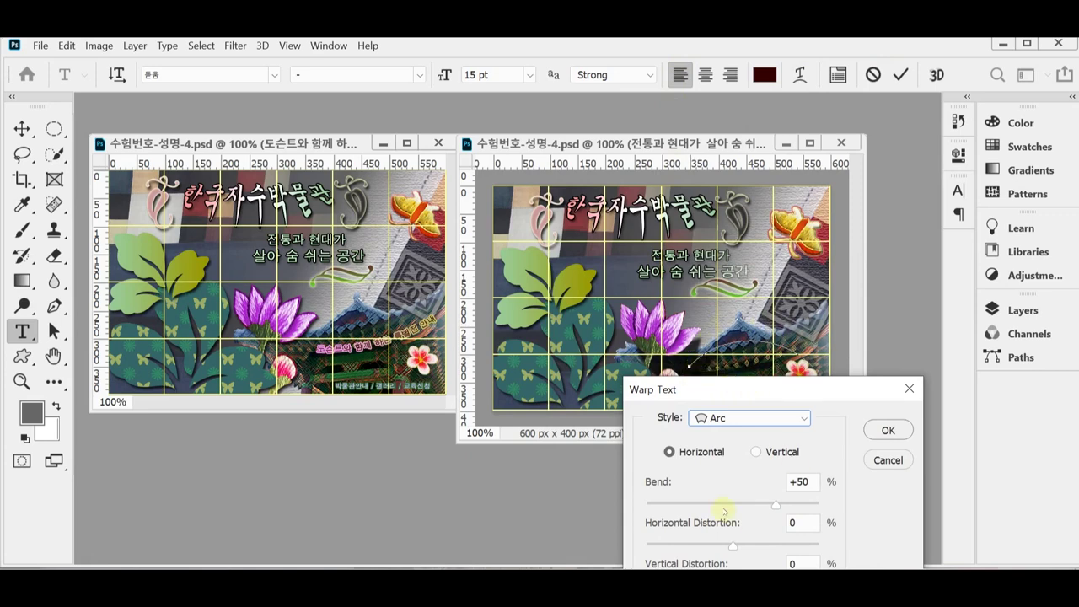
pyautogui.moveTo(724, 510); pyautogui.dragTo(725, 509)
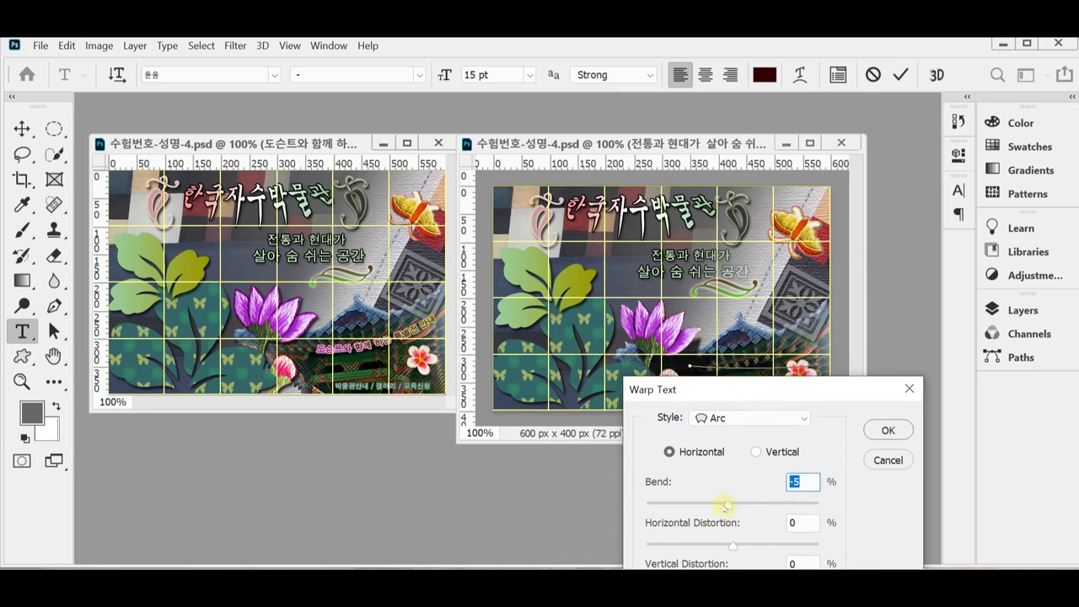
pyautogui.write('-20')
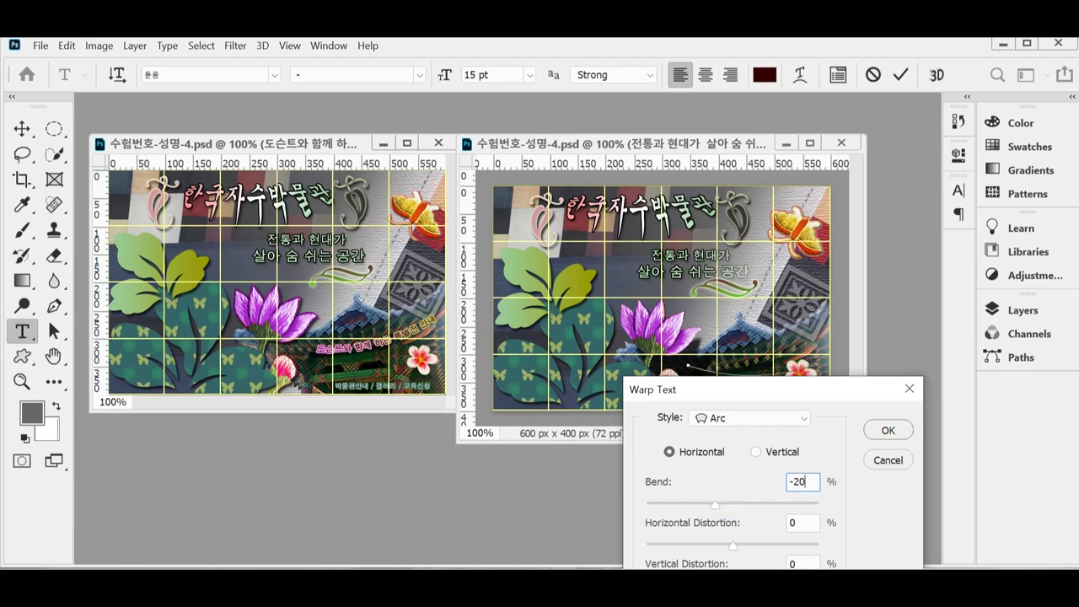
pyautogui.press('Return')
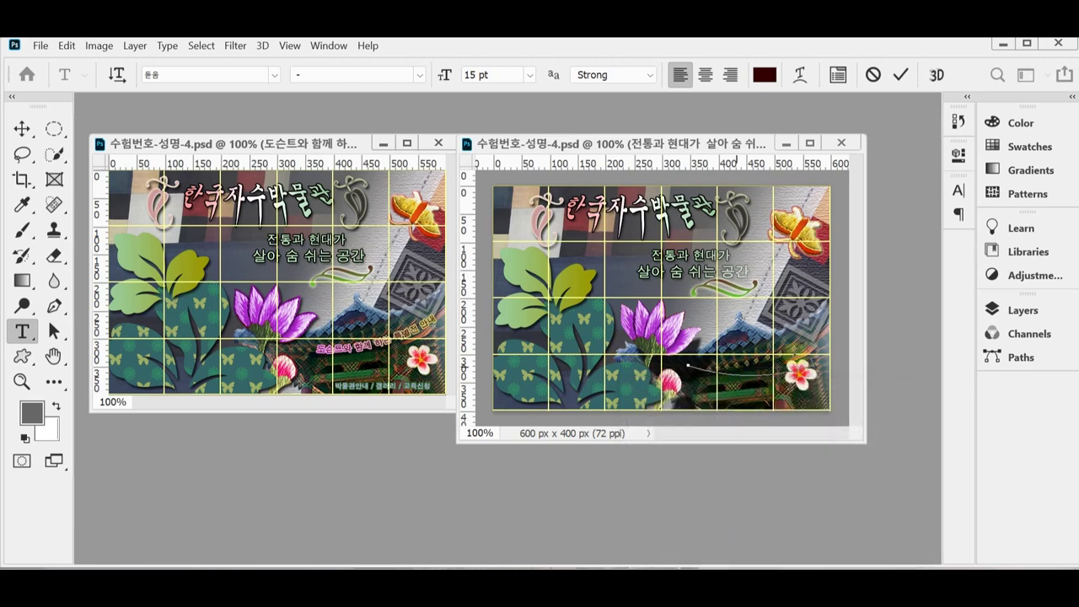
# Add a 2 px outside Stroke to the docent text layer, with its fill type set to Gradient.
pyautogui.click(1016, 309)
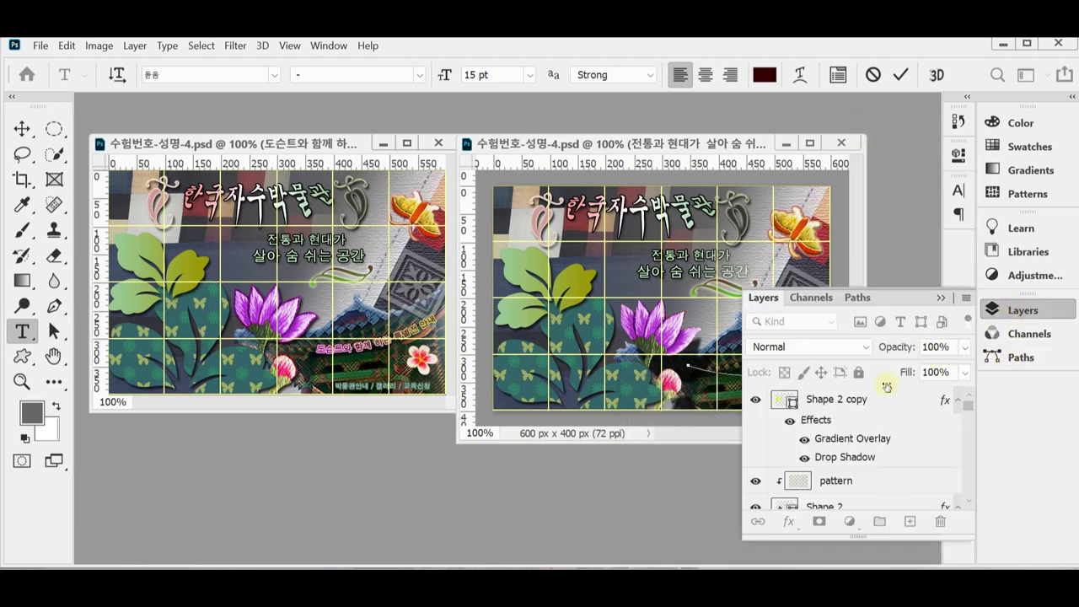
pyautogui.click(790, 523)
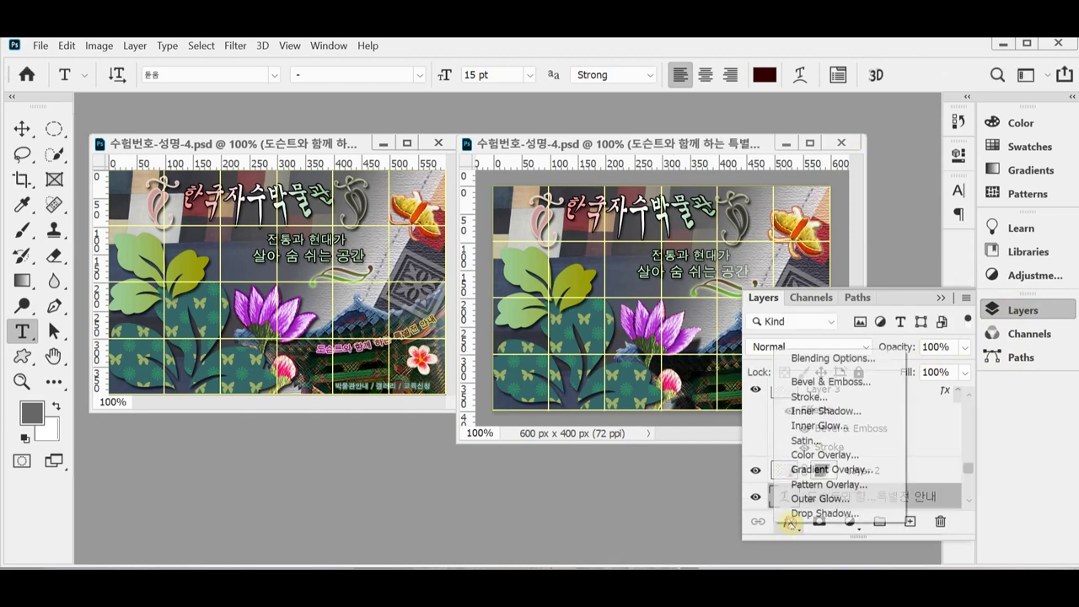
pyautogui.click(865, 398)
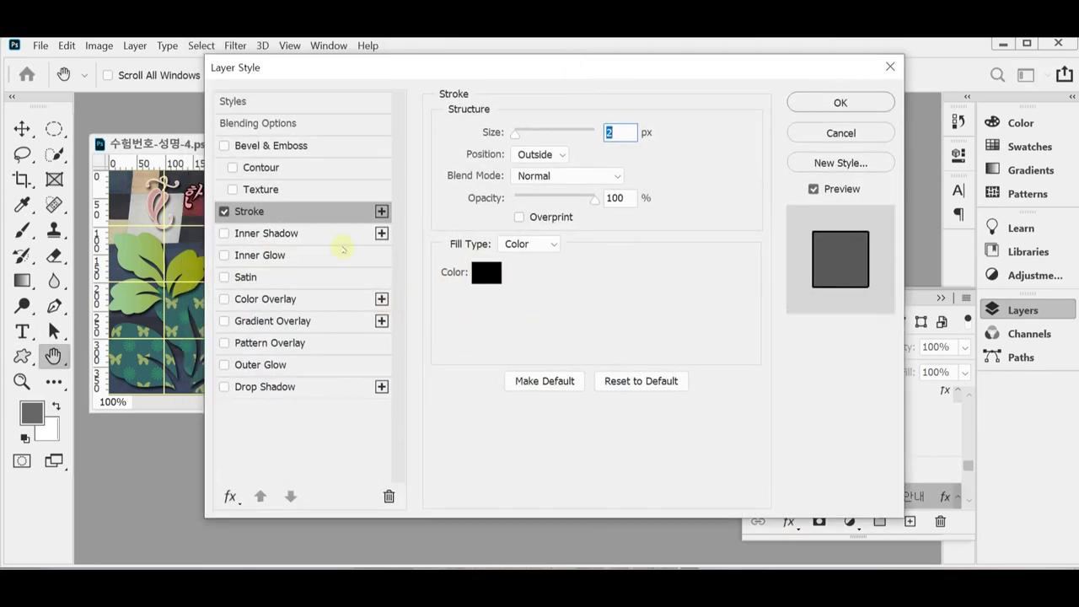
pyautogui.click(530, 244)
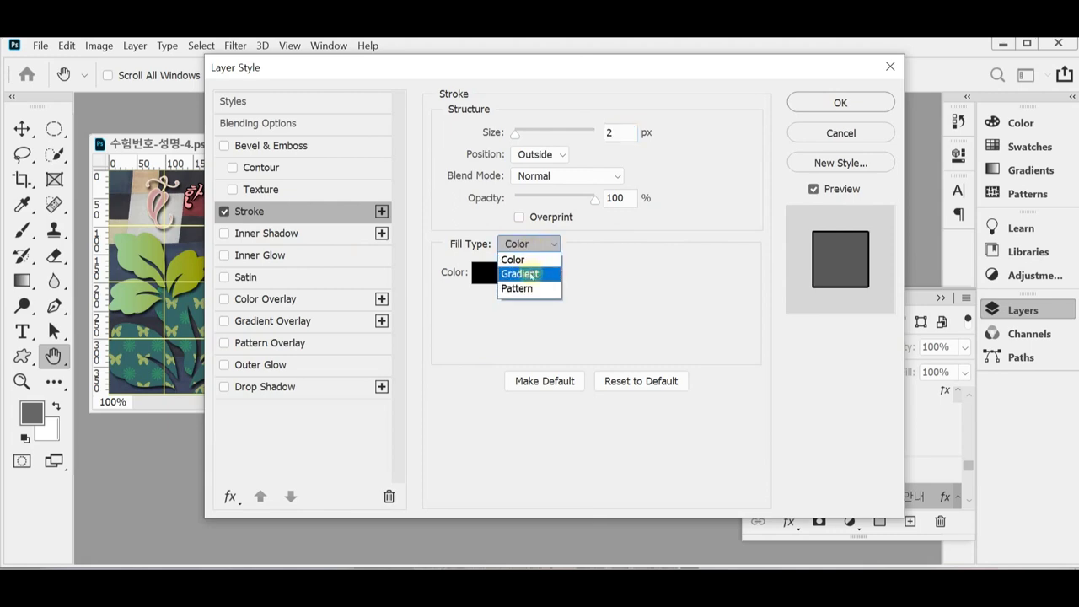
pyautogui.click(530, 274)
# Set the stroke gradient's first stop to #ff99ff and its end stop to #cccc66, and accept the gradient.
pyautogui.click(530, 271)
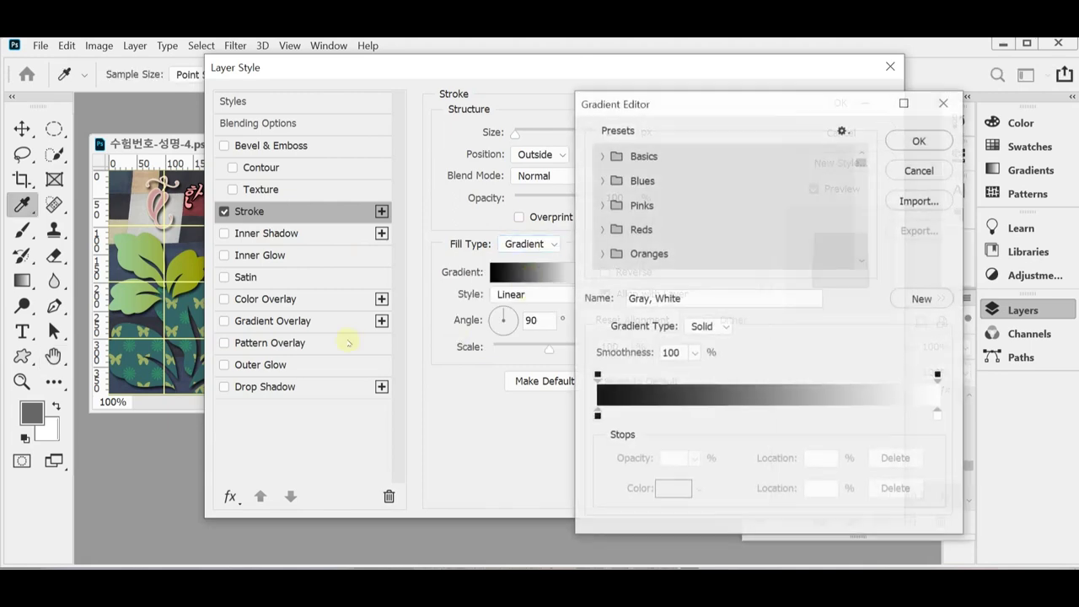
pyautogui.doubleClick(597, 415)
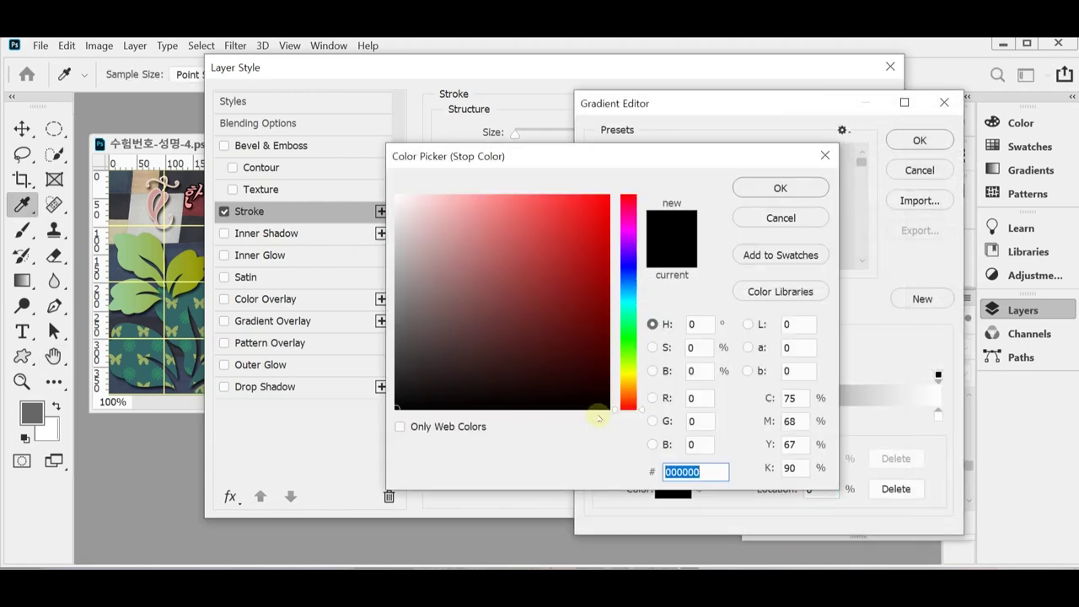
pyautogui.write('f0')
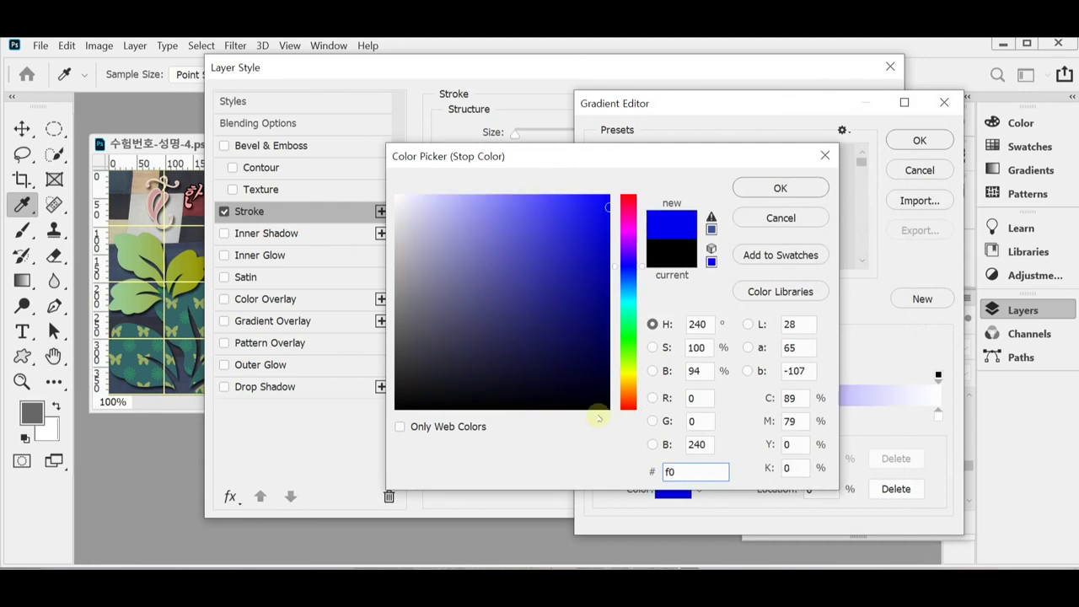
pyautogui.press('BackSpace')
pyautogui.write('9f')
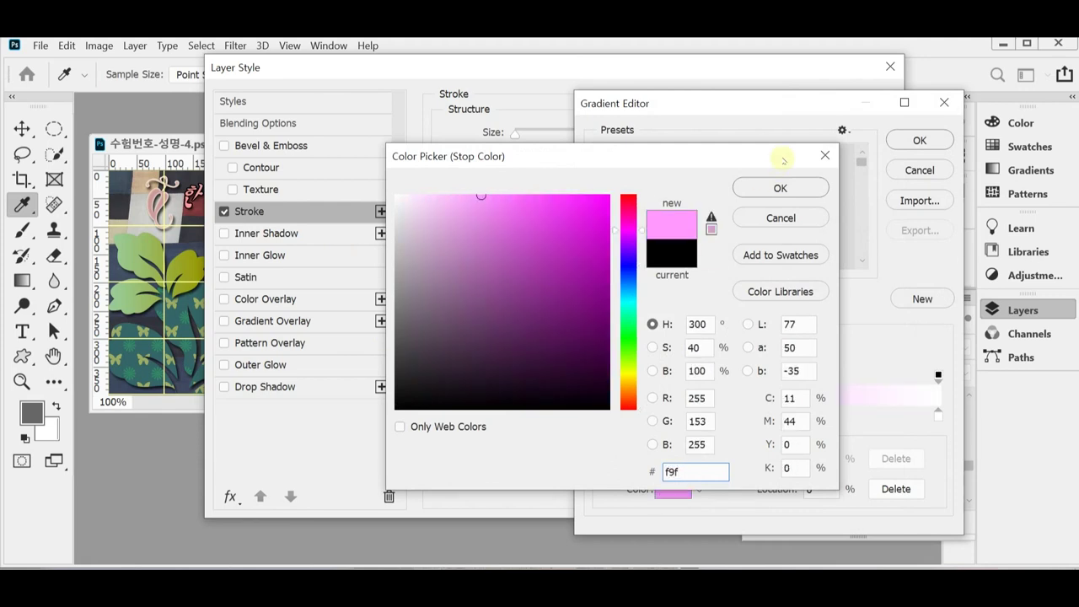
pyautogui.click(761, 187)
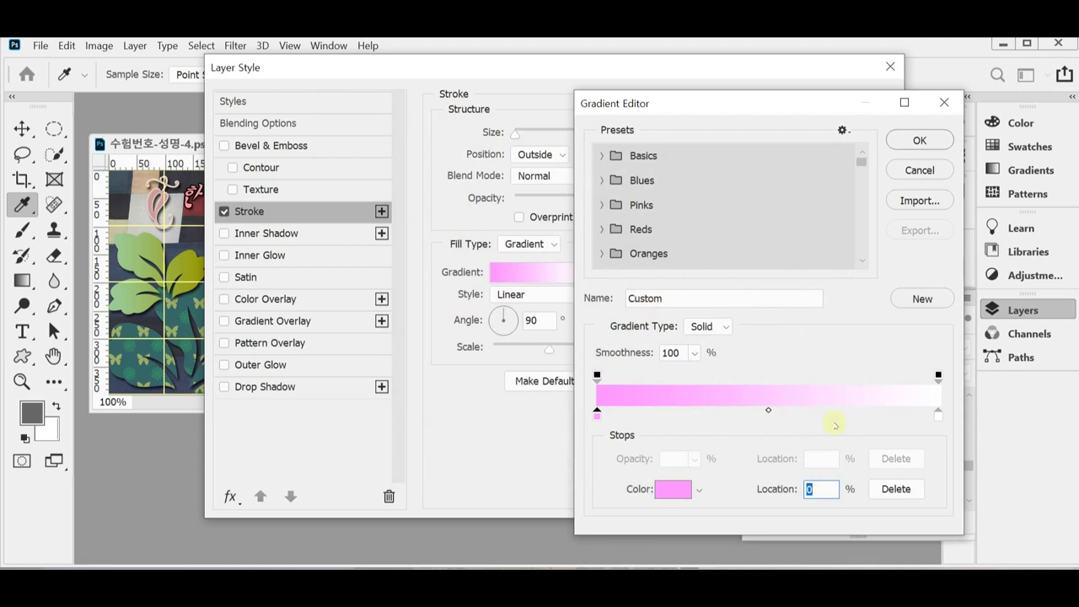
pyautogui.doubleClick(938, 413)
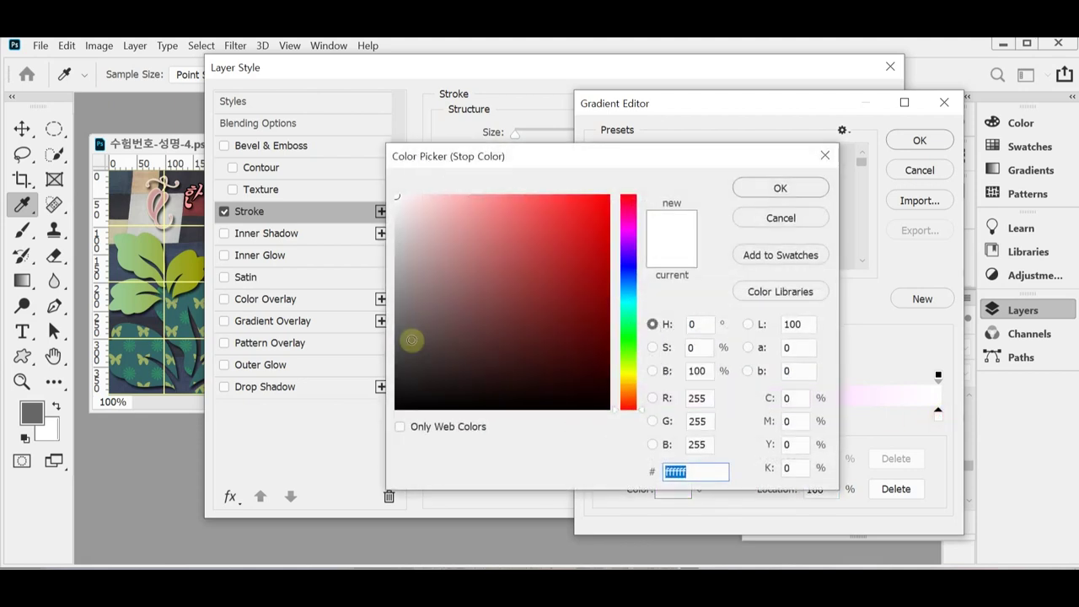
pyautogui.write('cc6')
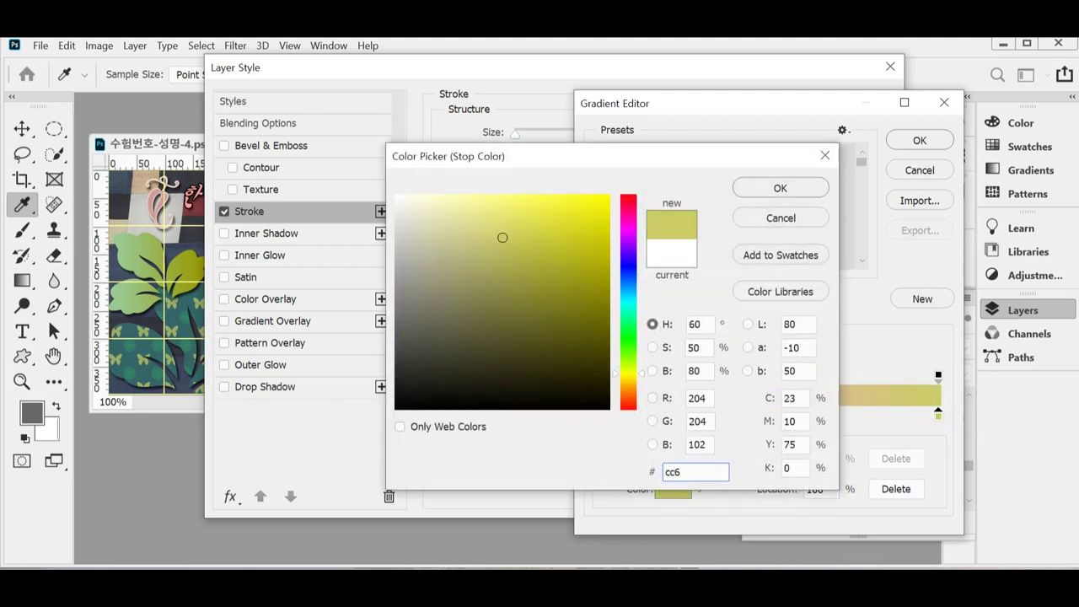
pyautogui.click(781, 188)
pyautogui.click(920, 140)
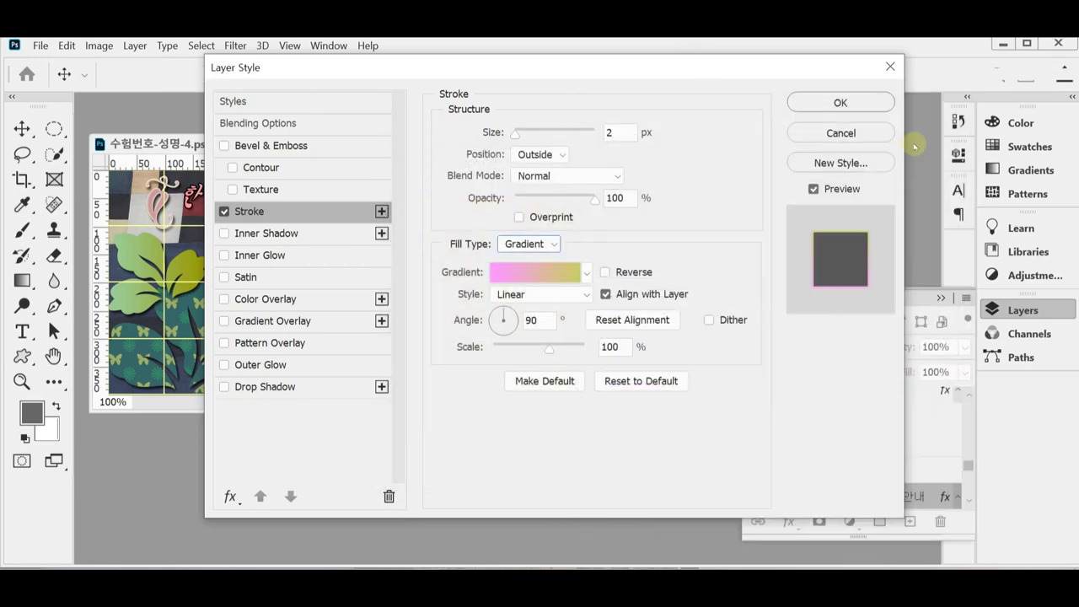
# Apply the stroke with its gradient angle at 0°, and bring the docent text layer to the top of the layer stack.
pyautogui.click(555, 322)
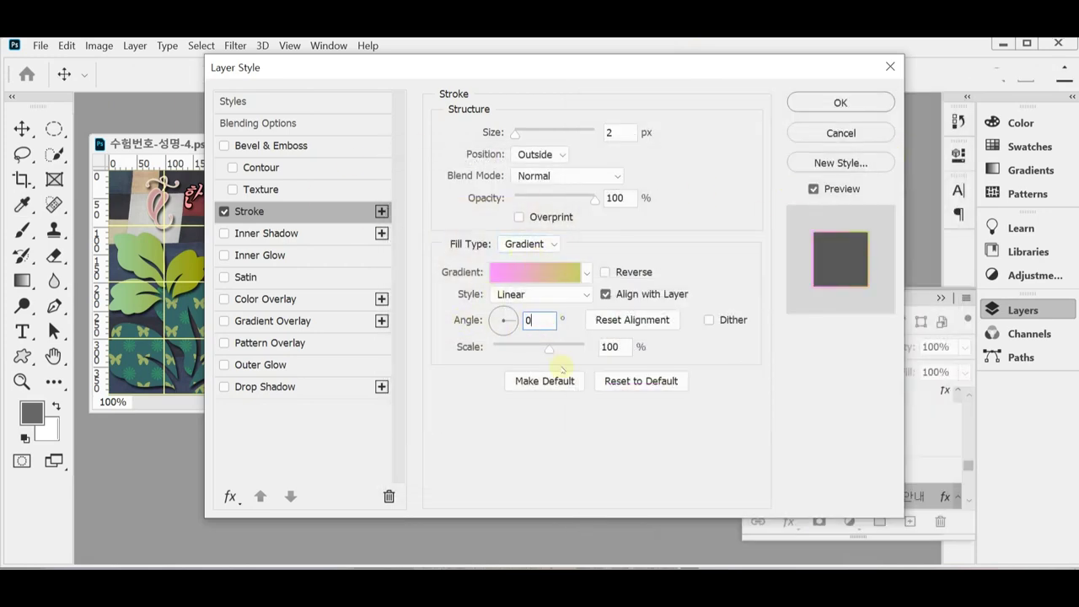
pyautogui.moveTo(430, 67); pyautogui.dragTo(484, 174)
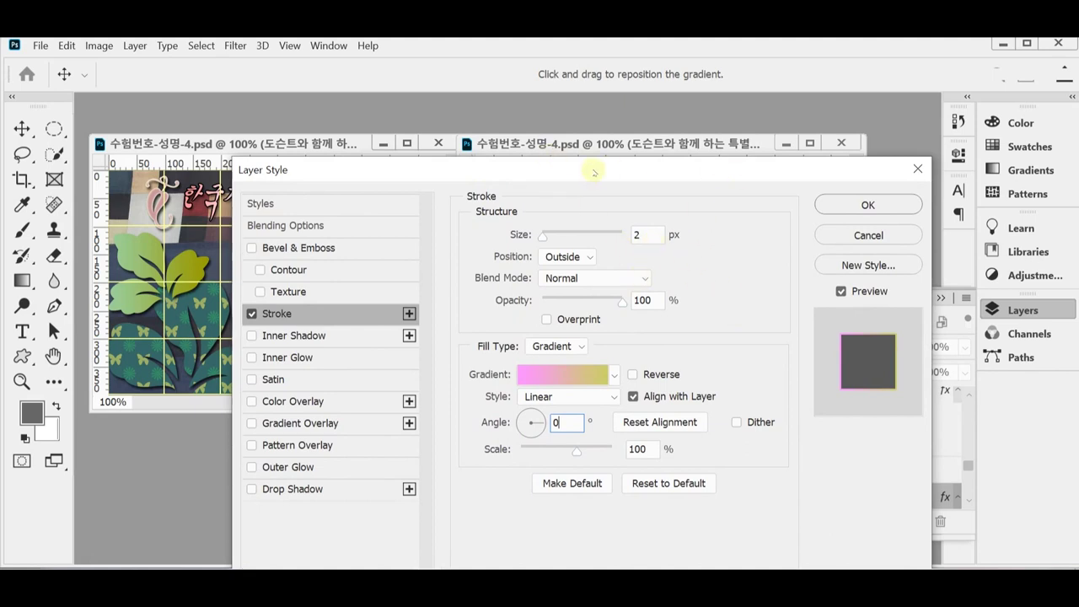
pyautogui.moveTo(590, 169); pyautogui.dragTo(518, 114)
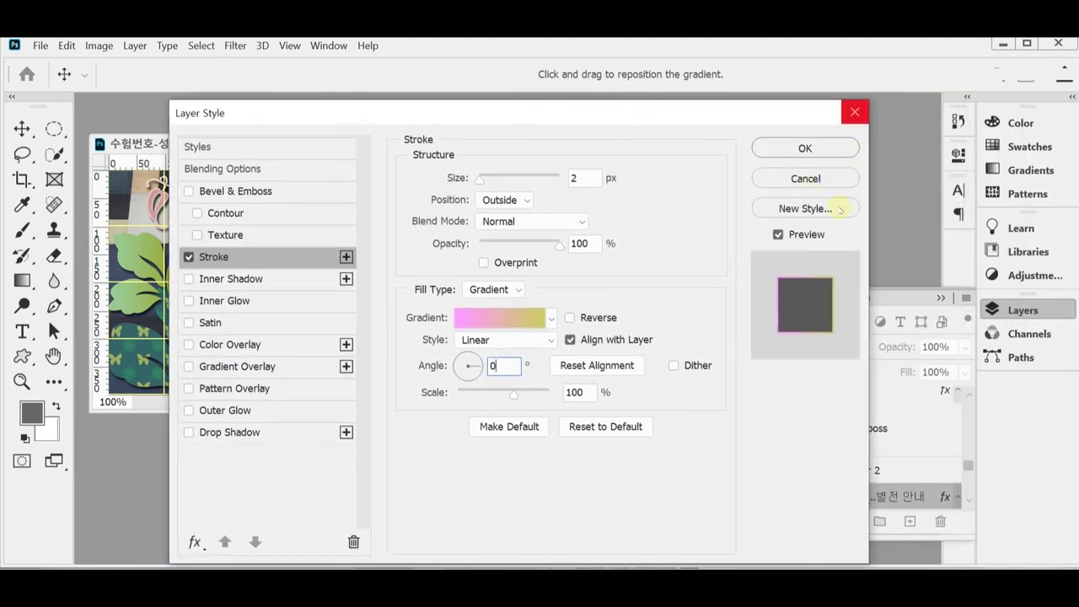
pyautogui.click(797, 146)
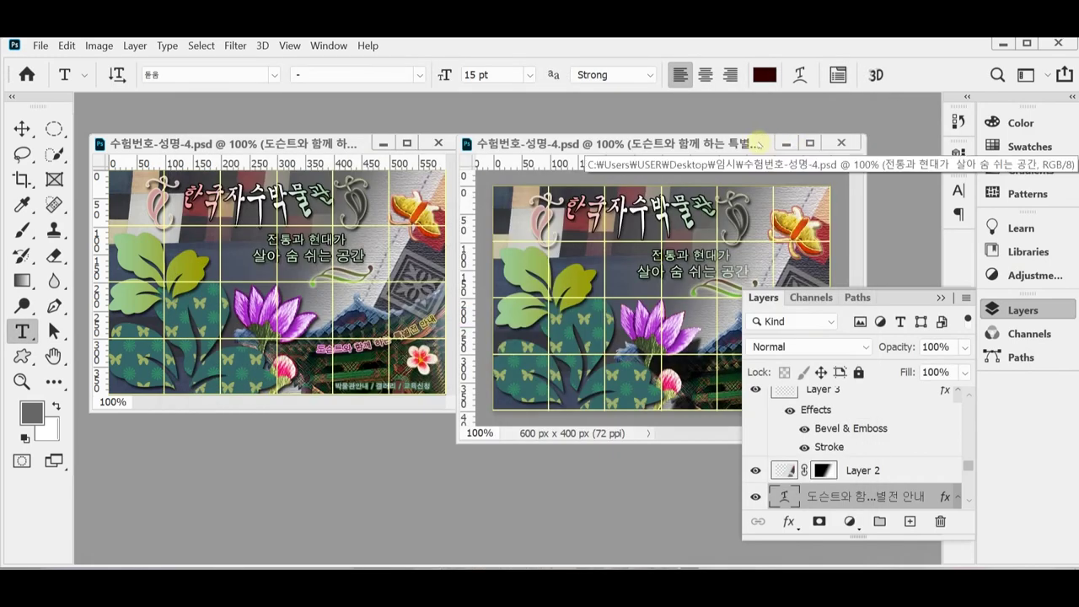
pyautogui.click(848, 286)
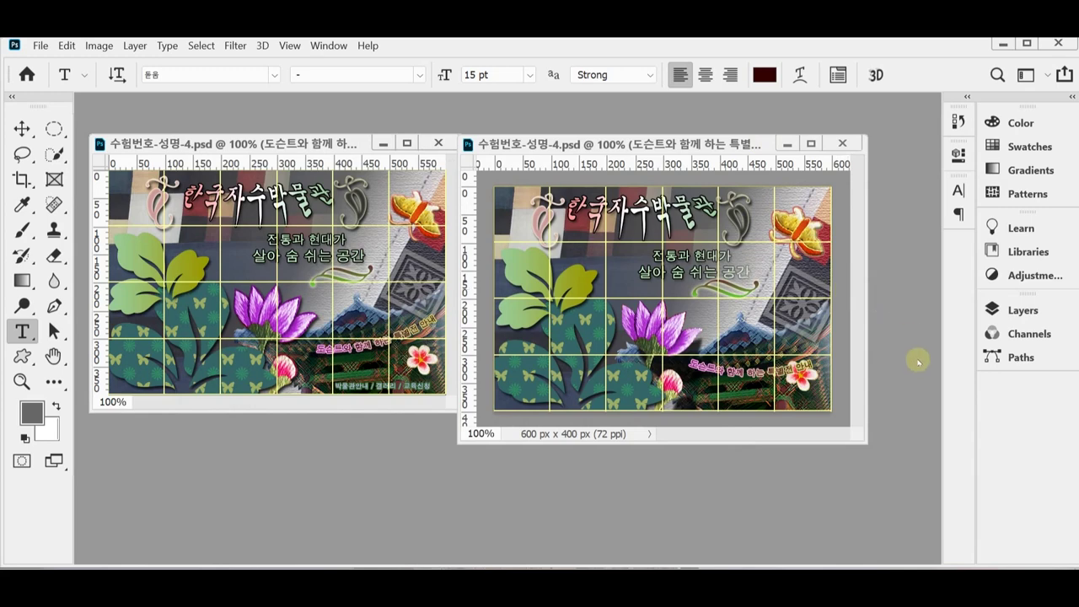
pyautogui.click(1023, 310)
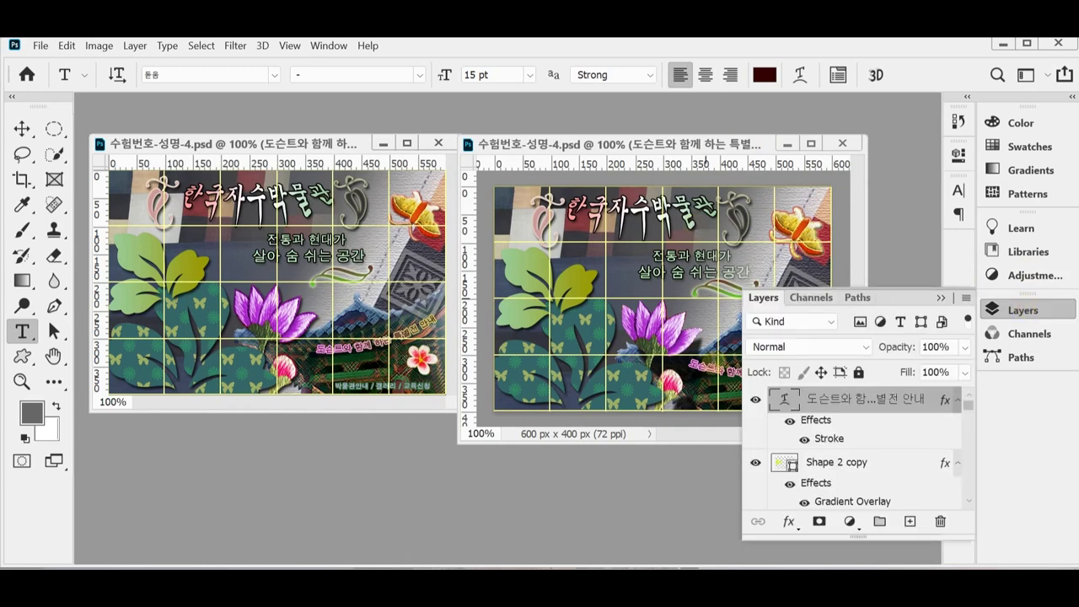
pyautogui.click(1011, 312)
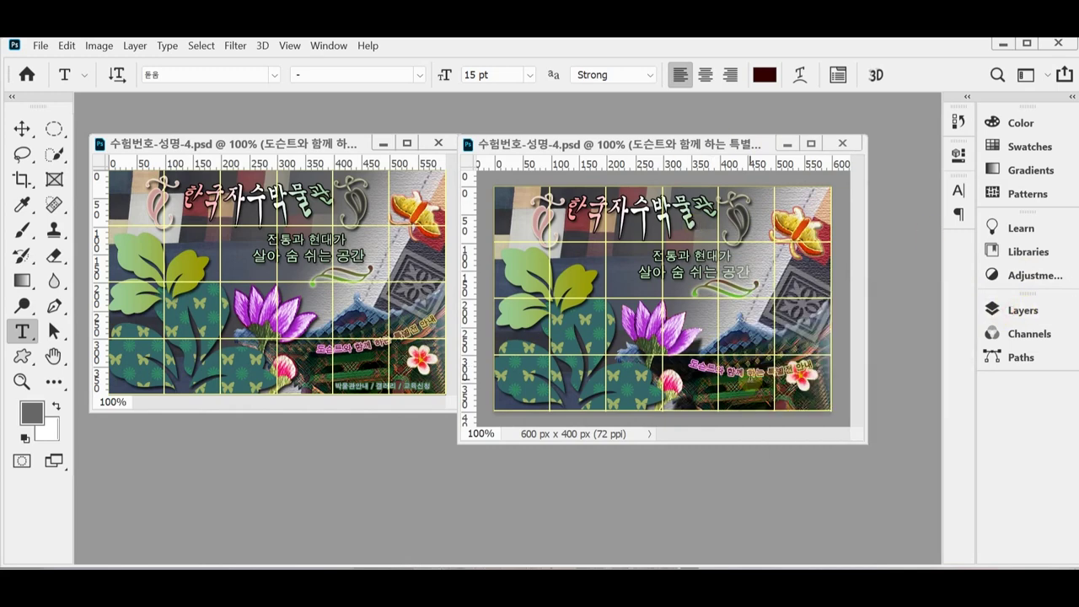
pyautogui.click(784, 373)
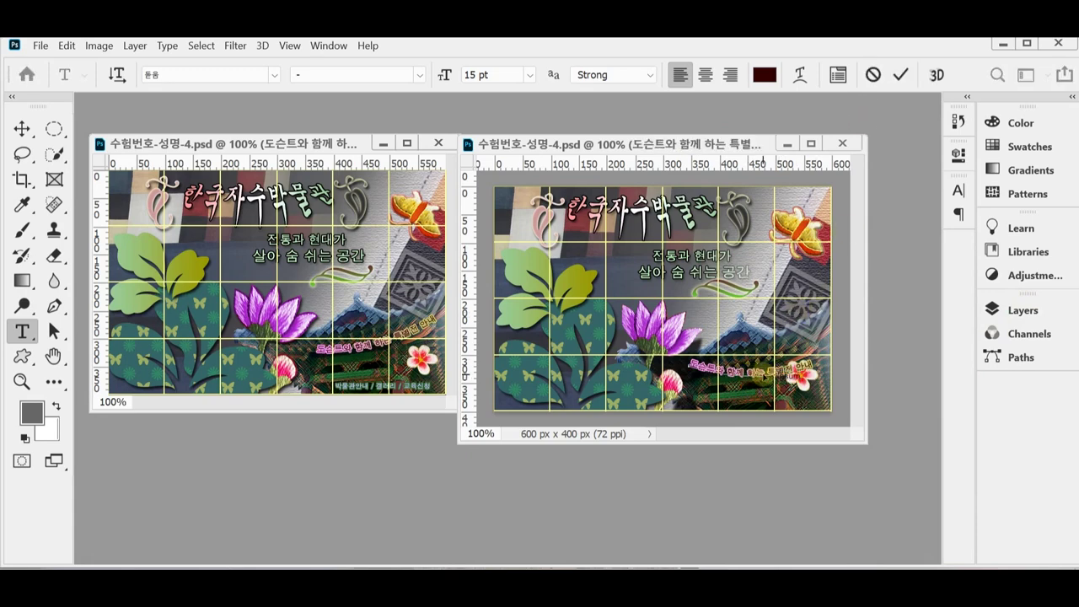
pyautogui.click(763, 369)
pyautogui.hotkey('ctrl', 't')
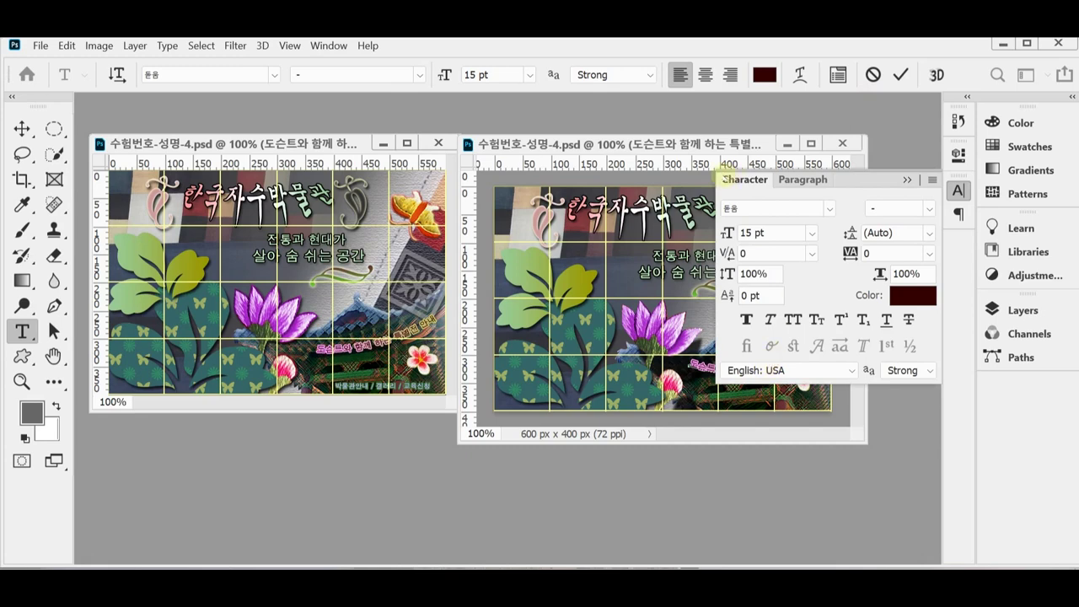
pyautogui.click(962, 194)
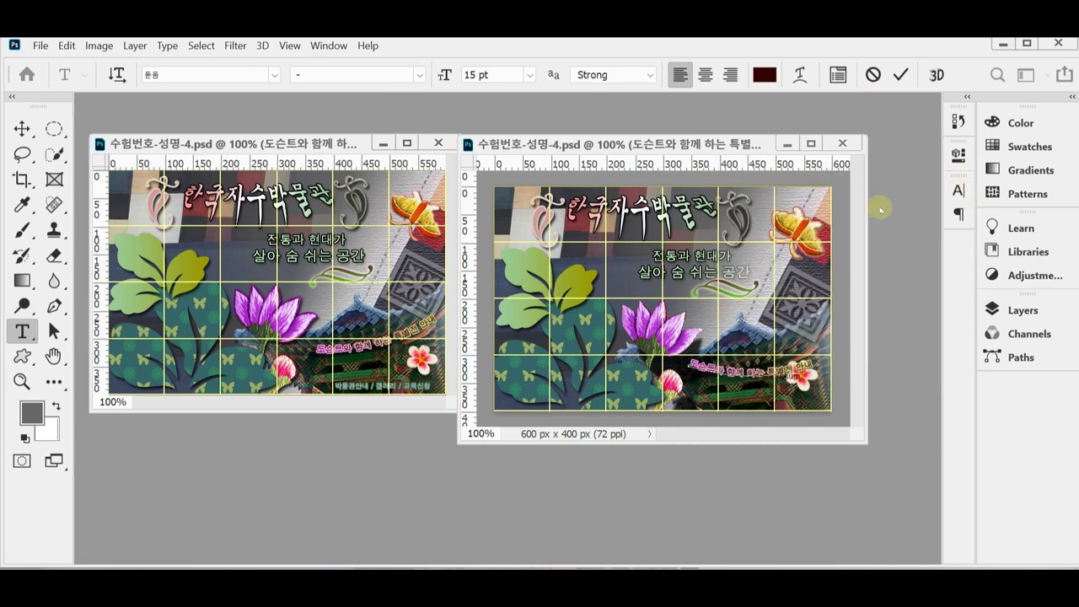
pyautogui.click(901, 76)
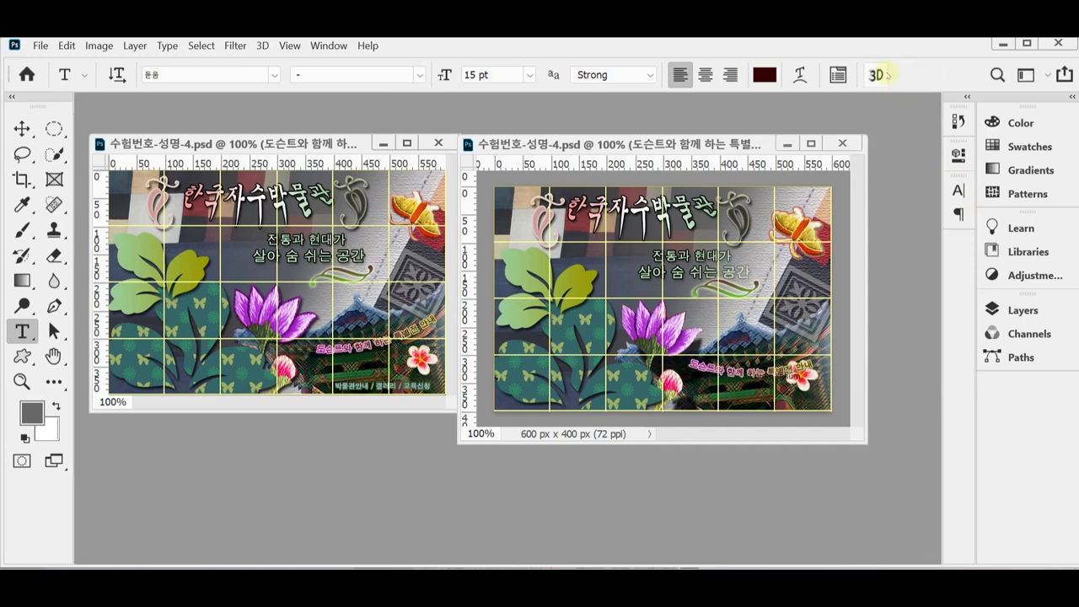
# Rotate the warped docent text line by -15° with Free Transform and commit the transformation.
pyautogui.hotkey('ctrl', 't')
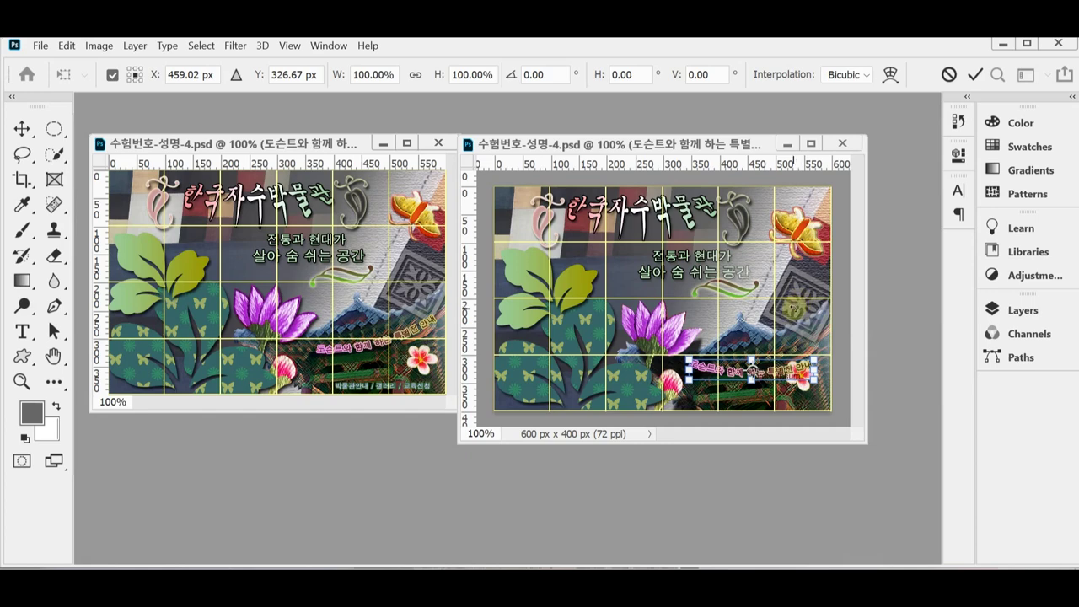
pyautogui.click(556, 75)
pyautogui.write('-')
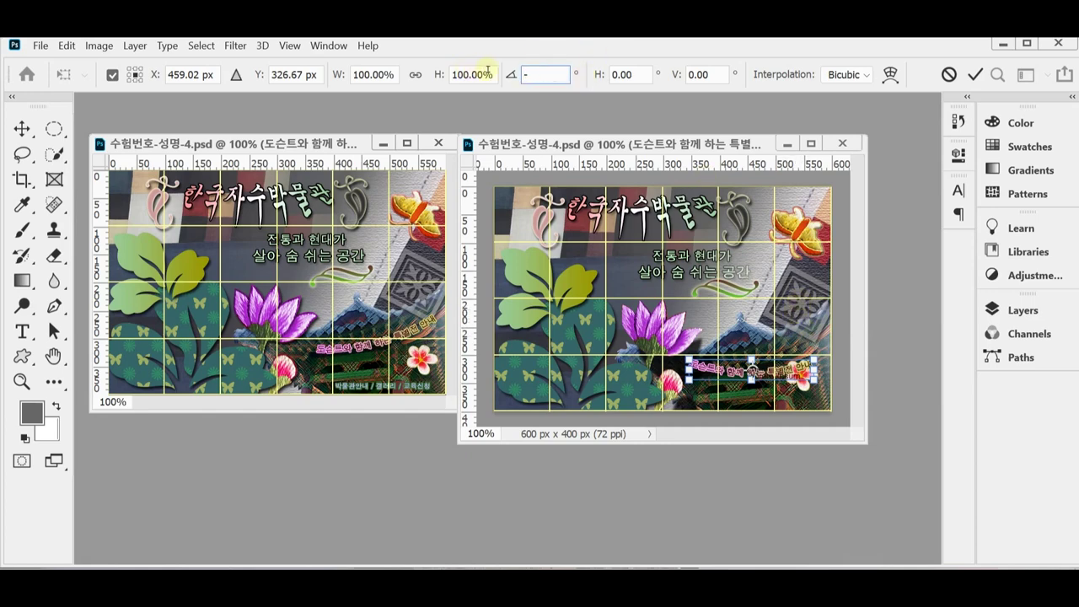
pyautogui.write('155')
pyautogui.press('BackSpace')
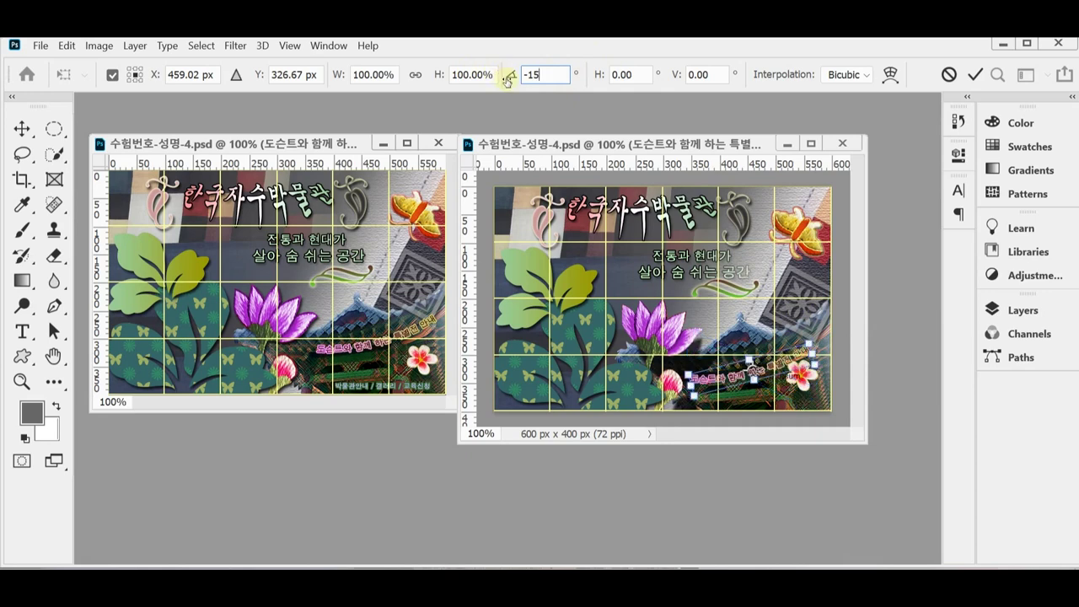
pyautogui.press('Return')
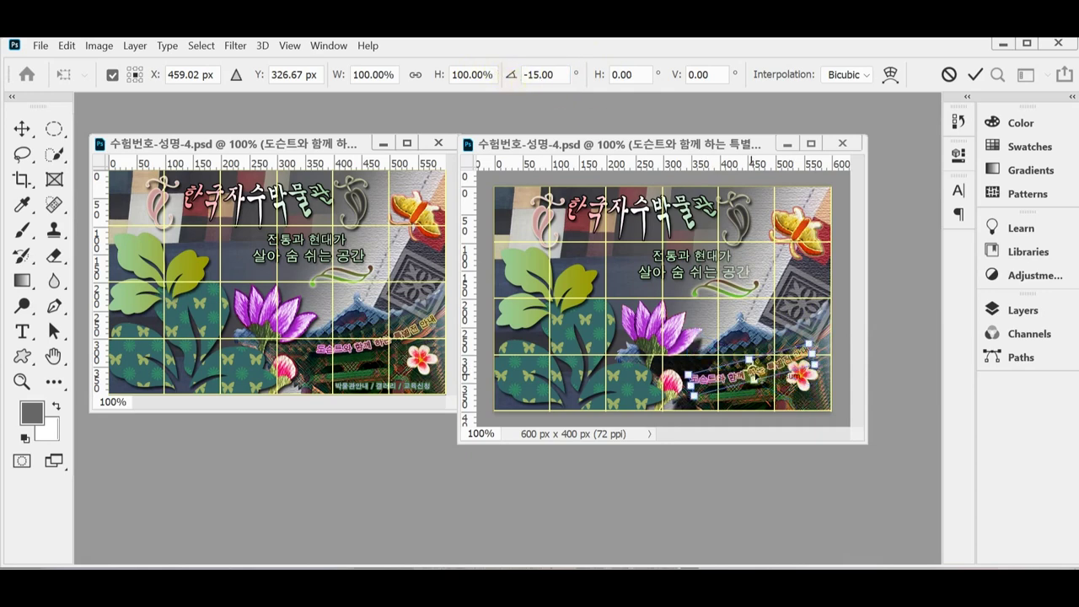
pyautogui.press('Return')
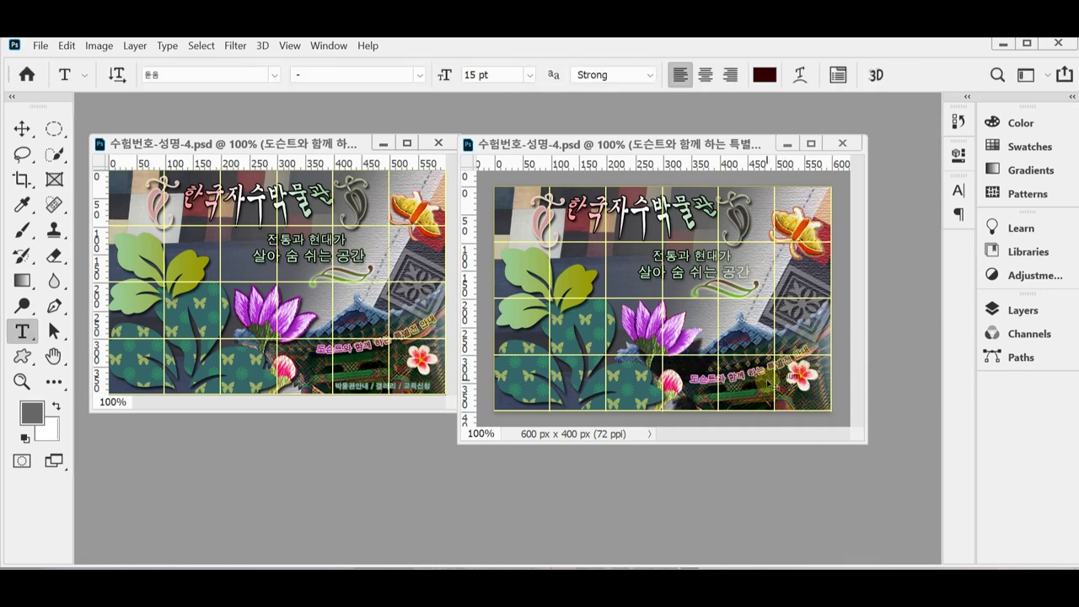
# Nudge the rotated docent text line up and to the right until its position matches the reference banner.
pyautogui.hotkey('ctrl', 'Up')
pyautogui.hotkey('ctrl', 'Up')
pyautogui.hotkey('ctrl', 'Up')
pyautogui.hotkey('ctrl', 'Up')
pyautogui.hotkey('ctrl', 'Up')
pyautogui.hotkey('ctrl', 'Up')
pyautogui.hotkey('ctrl', 'Up')
pyautogui.hotkey('ctrl', 'Up')
pyautogui.hotkey('ctrl', 'Up')
pyautogui.hotkey('ctrl', 'Up')
pyautogui.hotkey('ctrl', 'Up')
pyautogui.hotkey('ctrl', 'Up')
pyautogui.hotkey('ctrl', 'Right')
pyautogui.hotkey('ctrl', 'Right')
pyautogui.hotkey('ctrl', 'Right')
pyautogui.hotkey('ctrl', 'Right')
pyautogui.hotkey('ctrl', 'Right')
pyautogui.hotkey('ctrl', 'Right')
pyautogui.hotkey('ctrl', 'Right')
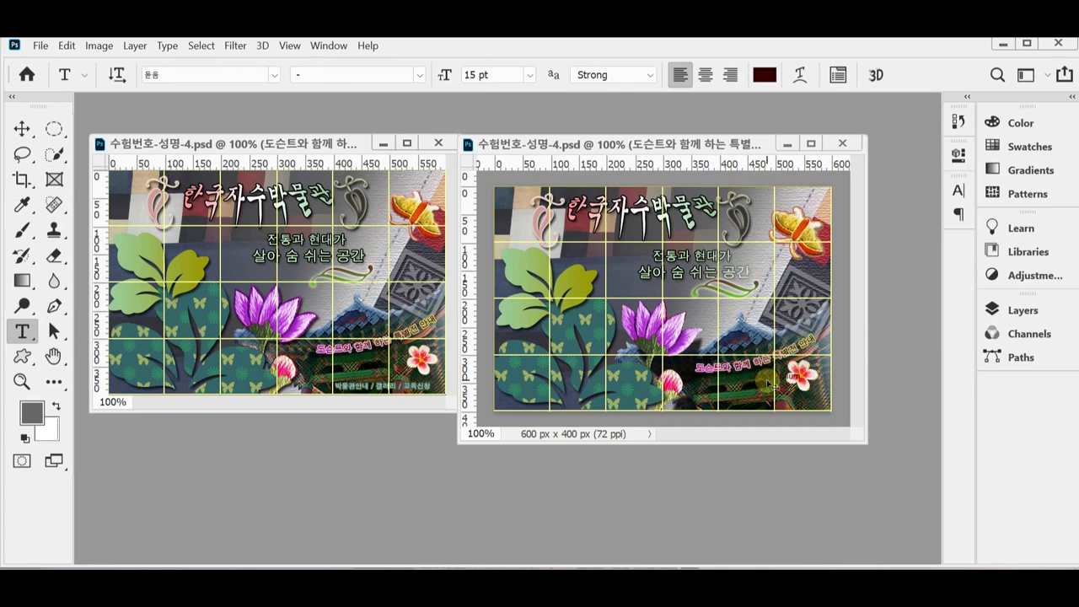
pyautogui.hotkey('ctrl', 'Left')
pyautogui.hotkey('ctrl', 'Left')
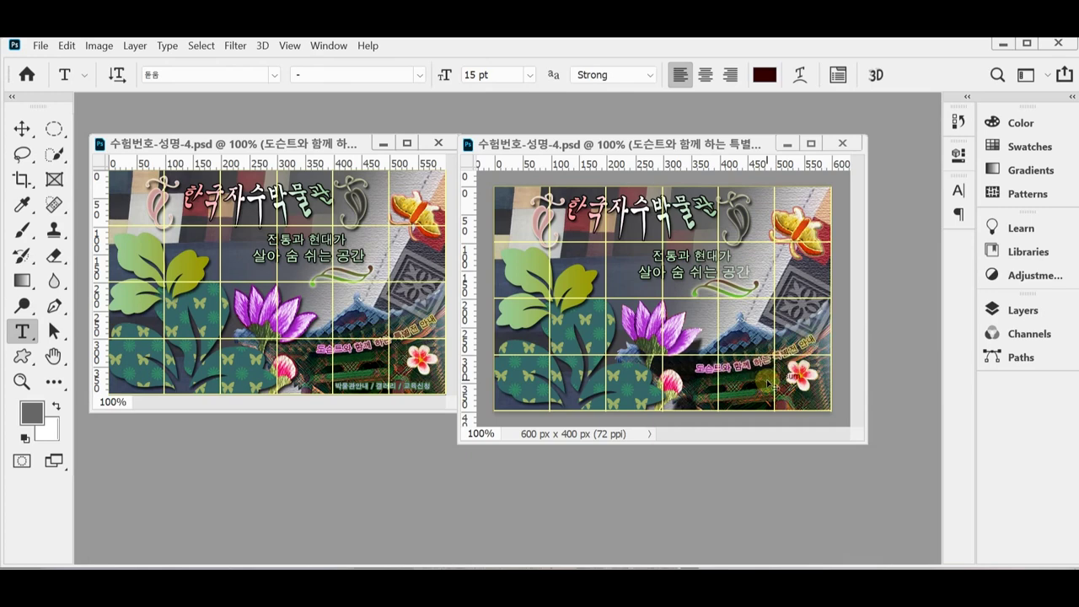
pyautogui.hotkey('ctrl', 'Right')
pyautogui.hotkey('ctrl', 'Right')
pyautogui.hotkey('ctrl', 'Right')
pyautogui.hotkey('ctrl', 'Right')
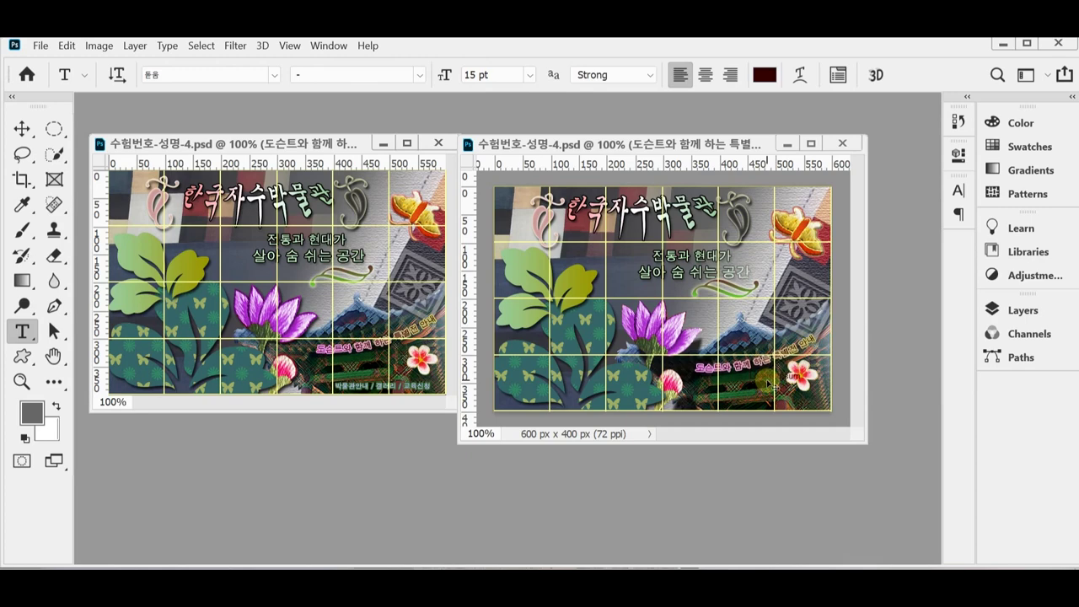
pyautogui.hotkey('ctrl', 'Right')
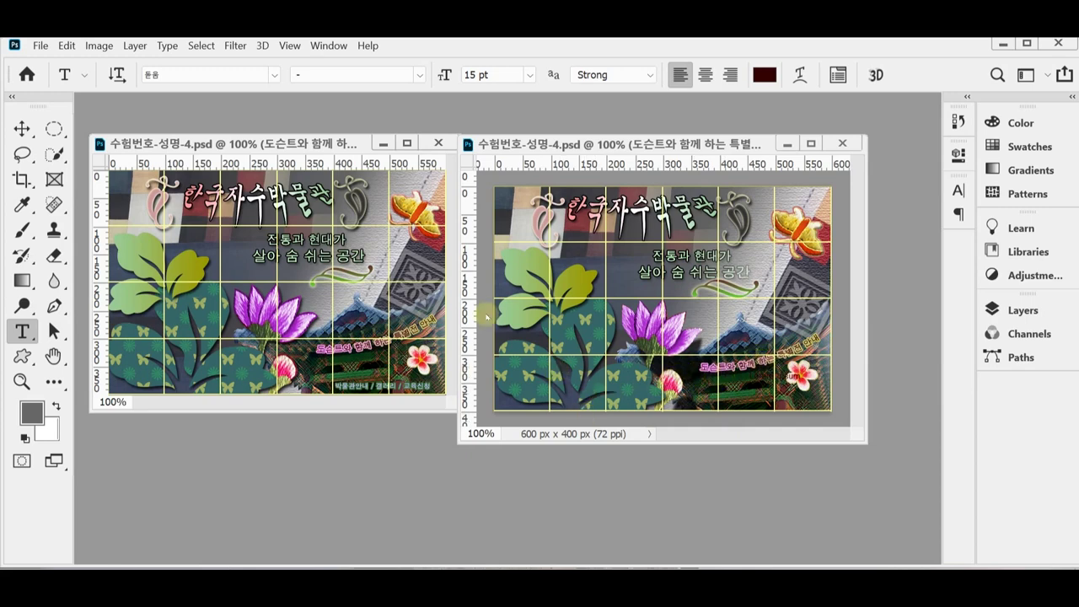
# Check the reference's "박물관안내 / 갤러리 / 교육신청" text settings and copy that text layer to the working banner's lower-right area.
pyautogui.click(415, 398)
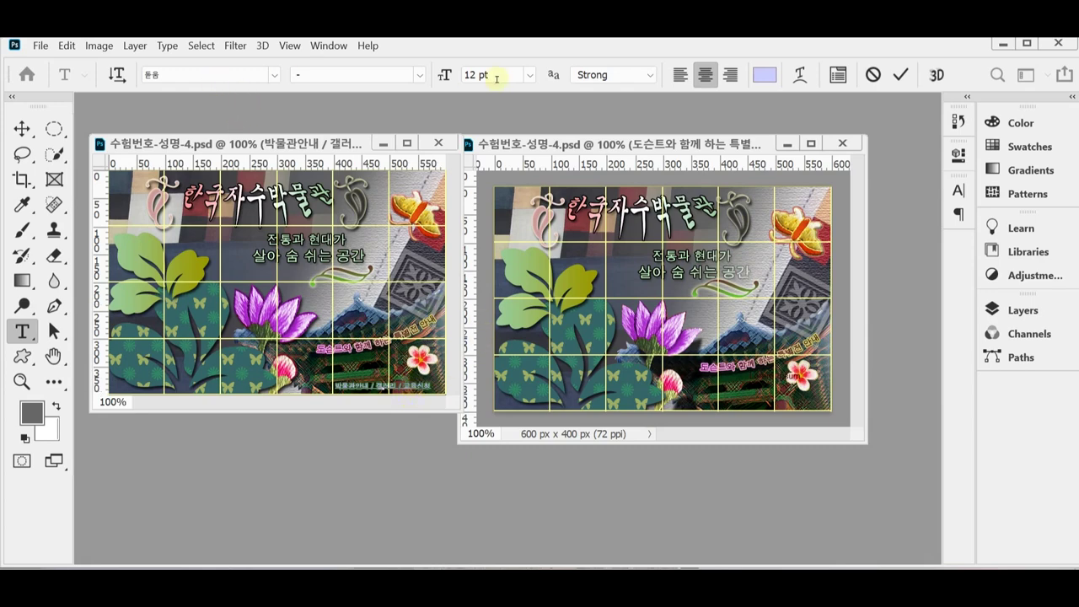
pyautogui.click(764, 79)
pyautogui.click(1019, 312)
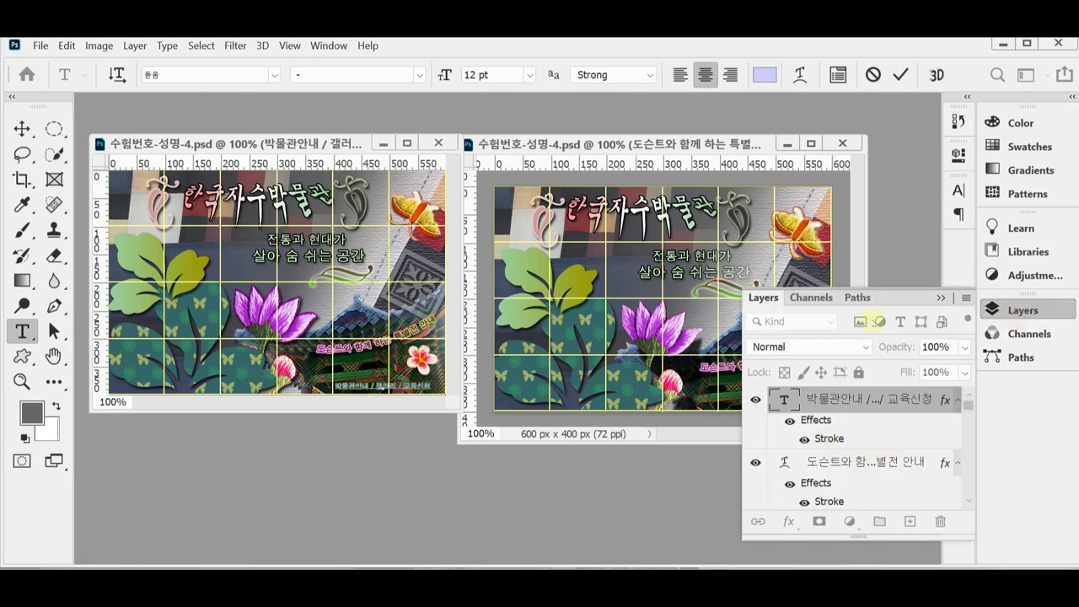
pyautogui.click(1020, 310)
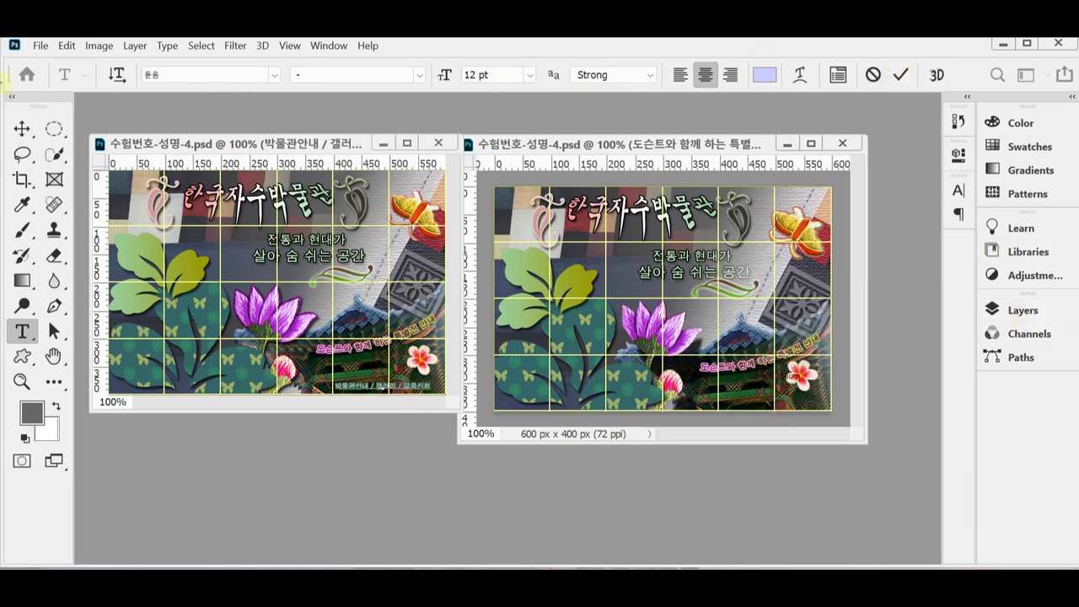
pyautogui.click(22, 128)
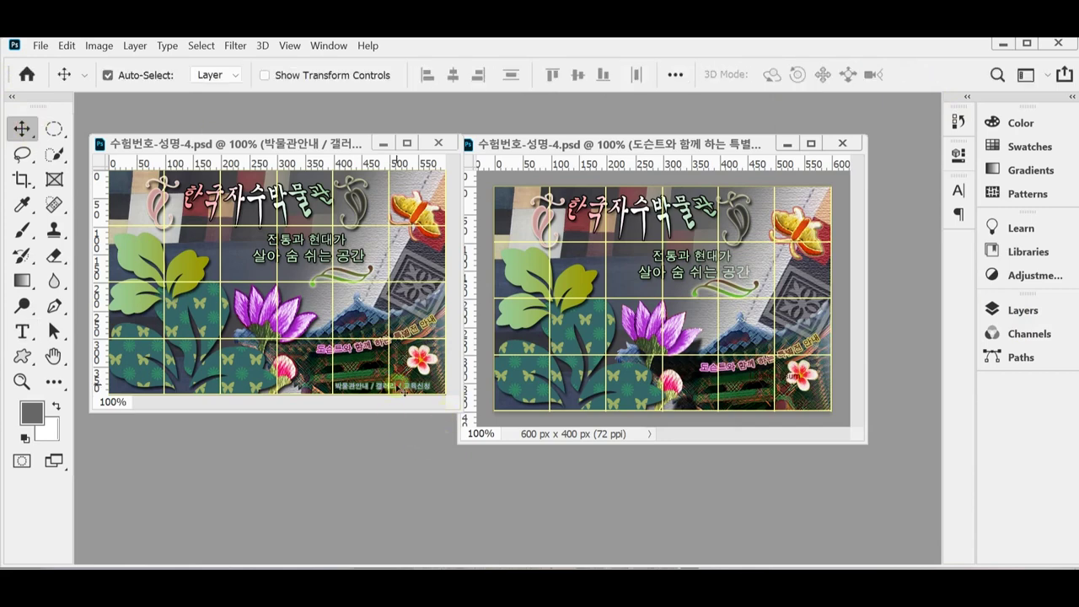
pyautogui.moveTo(403, 392); pyautogui.dragTo(781, 408)
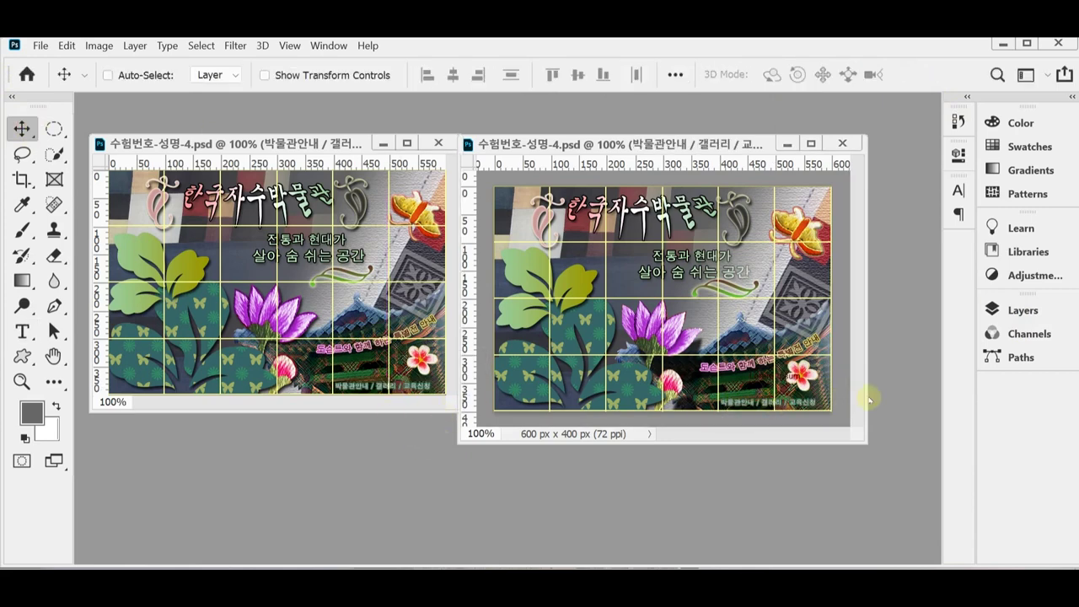
# Hide the grid lines over the working banner.
pyautogui.press('ctrl')
pyautogui.hotkey('ctrl', "'")
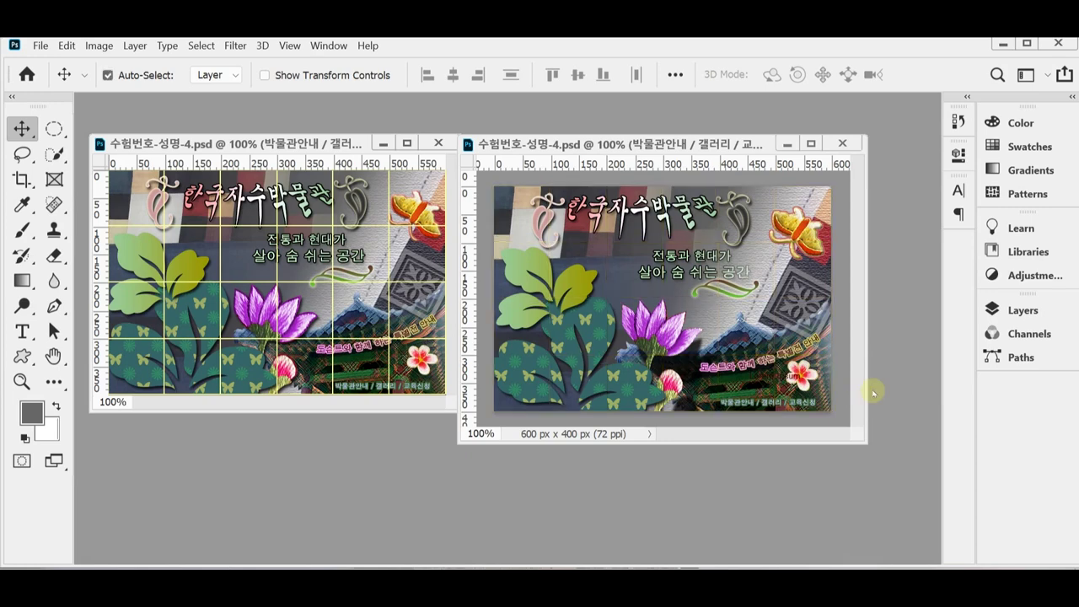
pyautogui.press('ctrl')
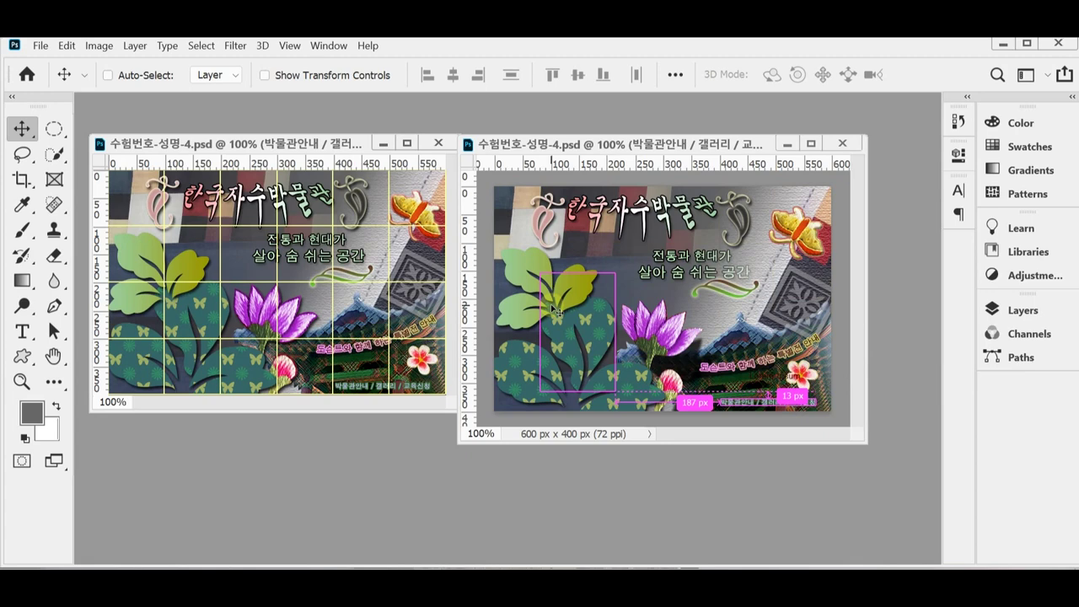
# Save the working banner as the JPEG file 수험번호-성명-4.jpg in the GTQ folder under Documents, at quality 8.
pyautogui.hotkey('ctrl', 'shift', 's')
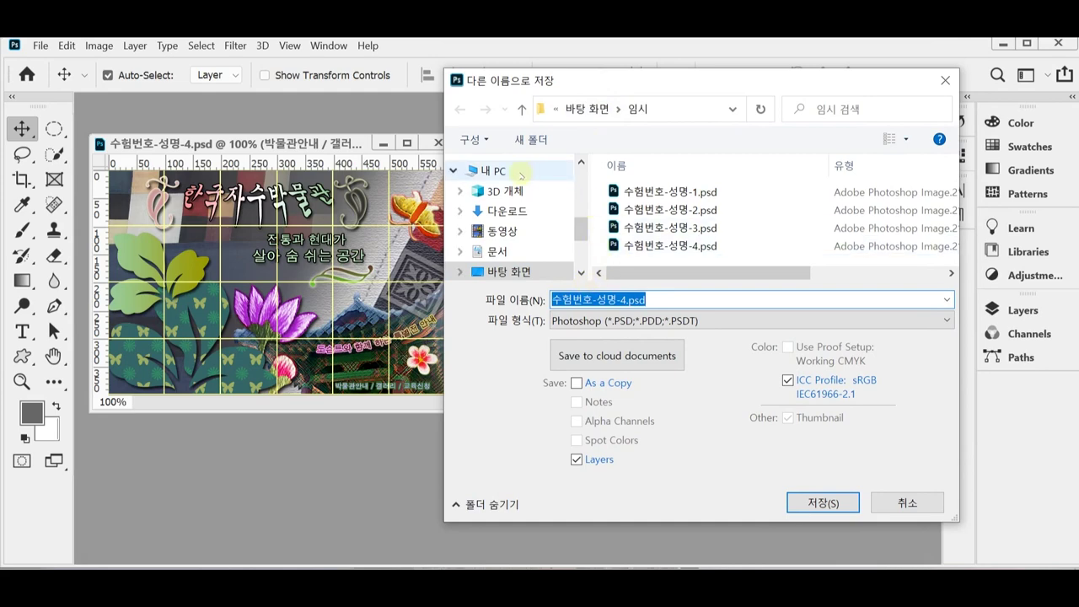
pyautogui.click(515, 252)
pyautogui.scroll(-3, 692, 225)
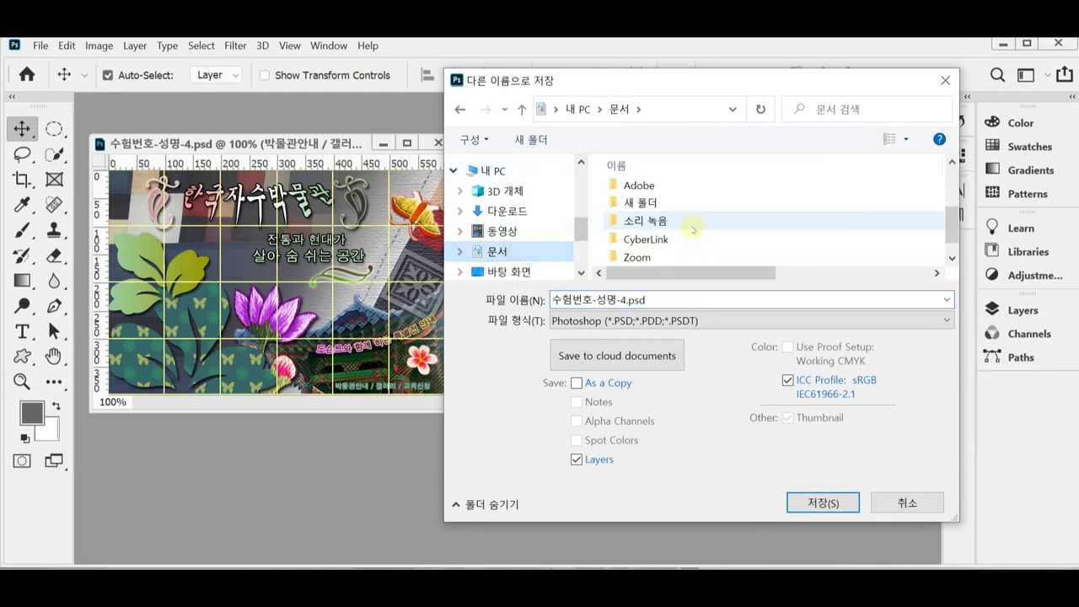
pyautogui.doubleClick(681, 257)
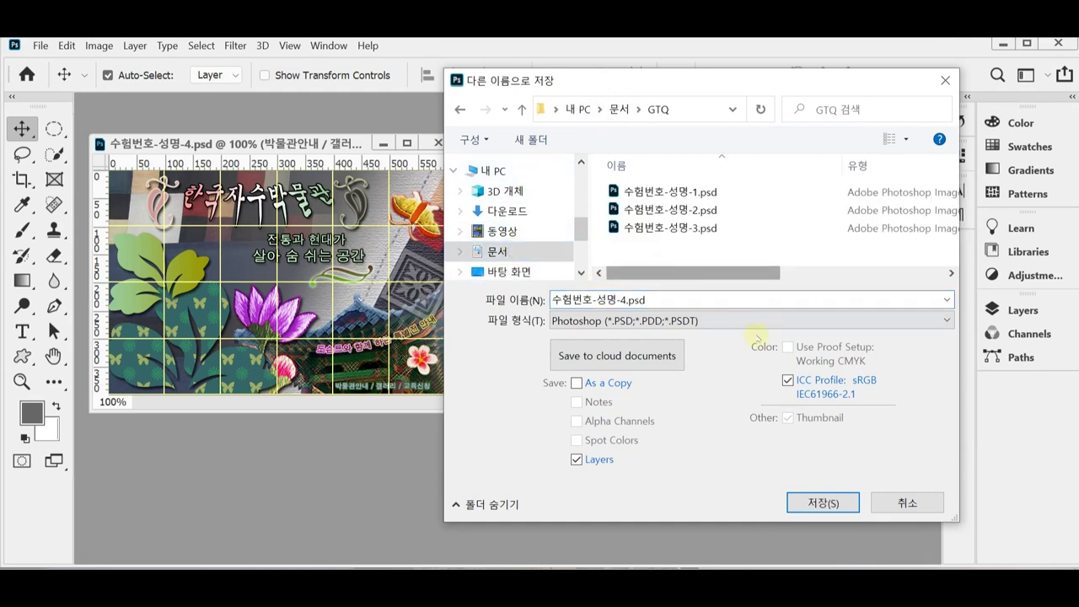
pyautogui.click(691, 321)
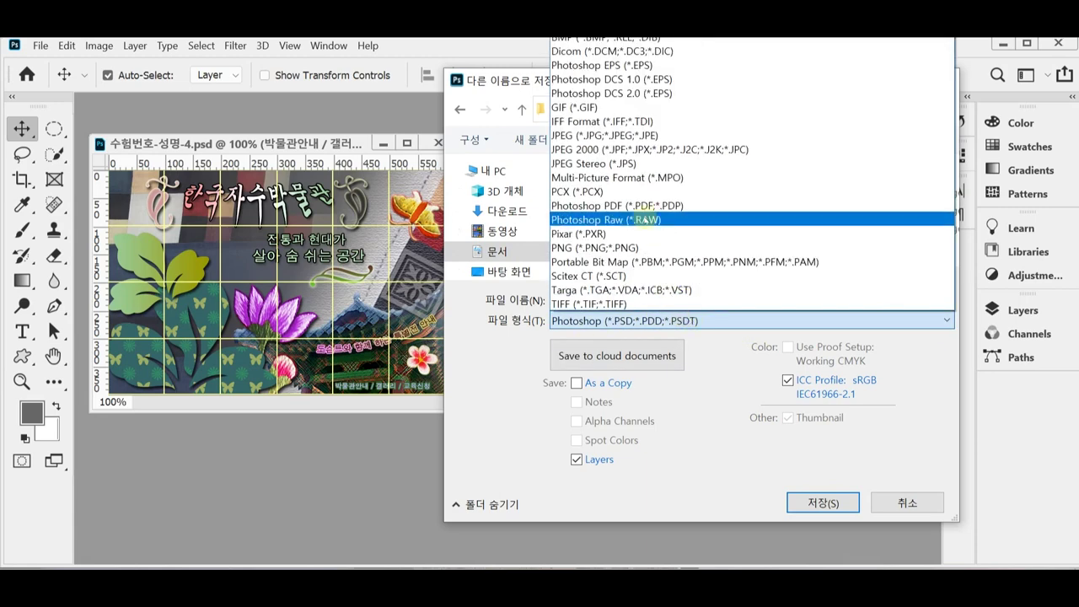
pyautogui.click(670, 137)
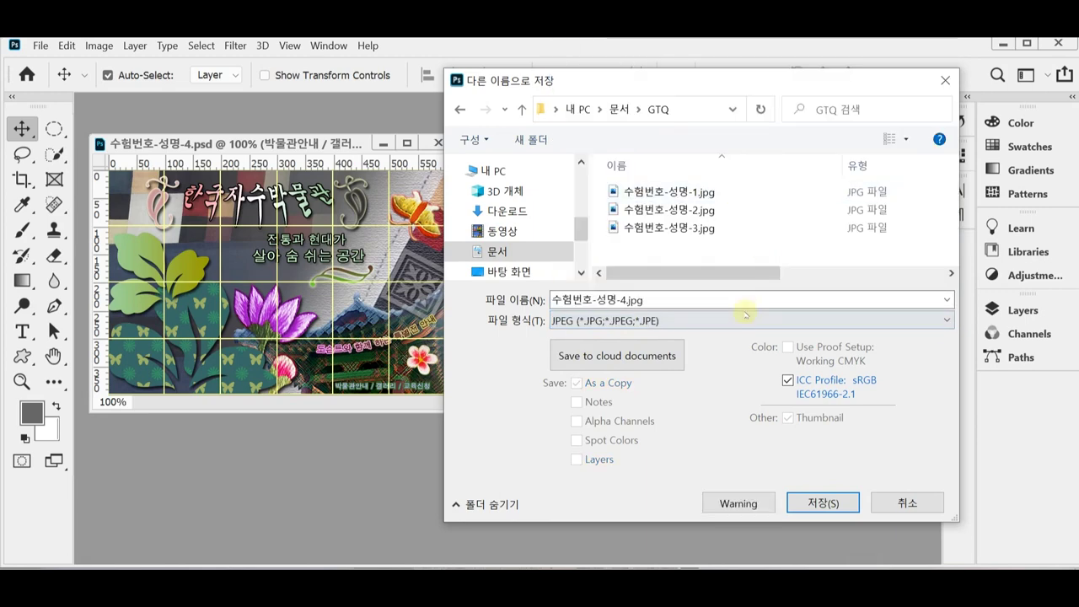
pyautogui.click(811, 501)
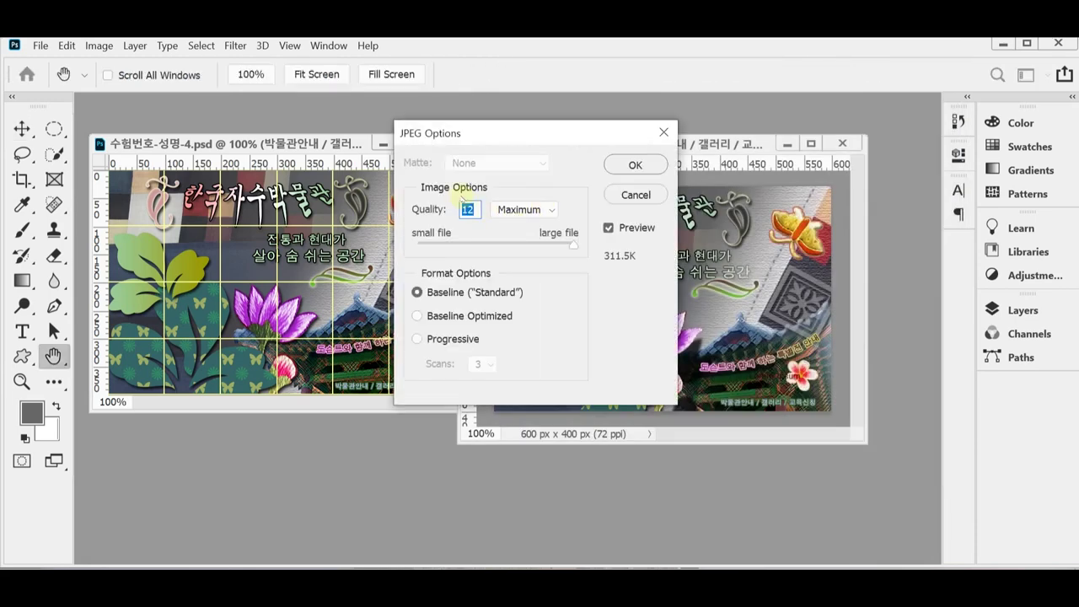
pyautogui.write('8')
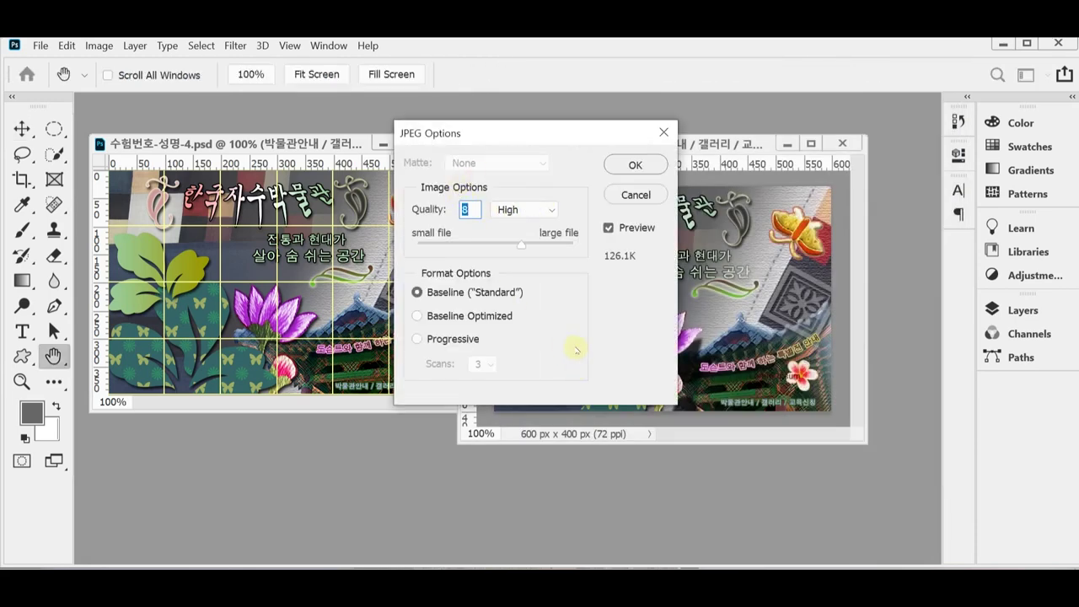
pyautogui.click(660, 171)
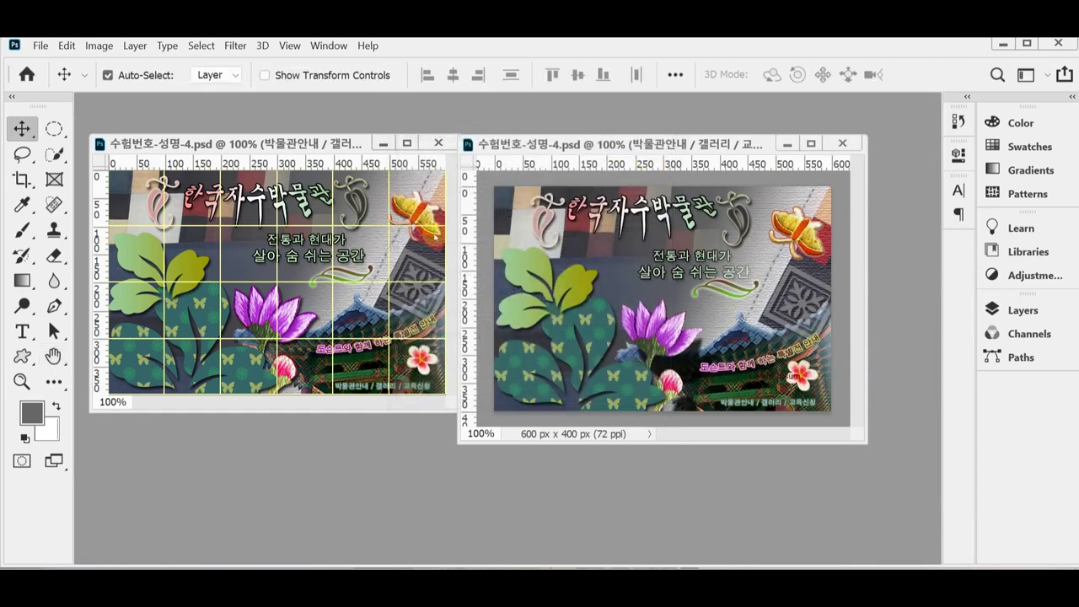
# Resize the working banner image to a width of 60 pixels, keeping its proportions.
pyautogui.click(105, 48)
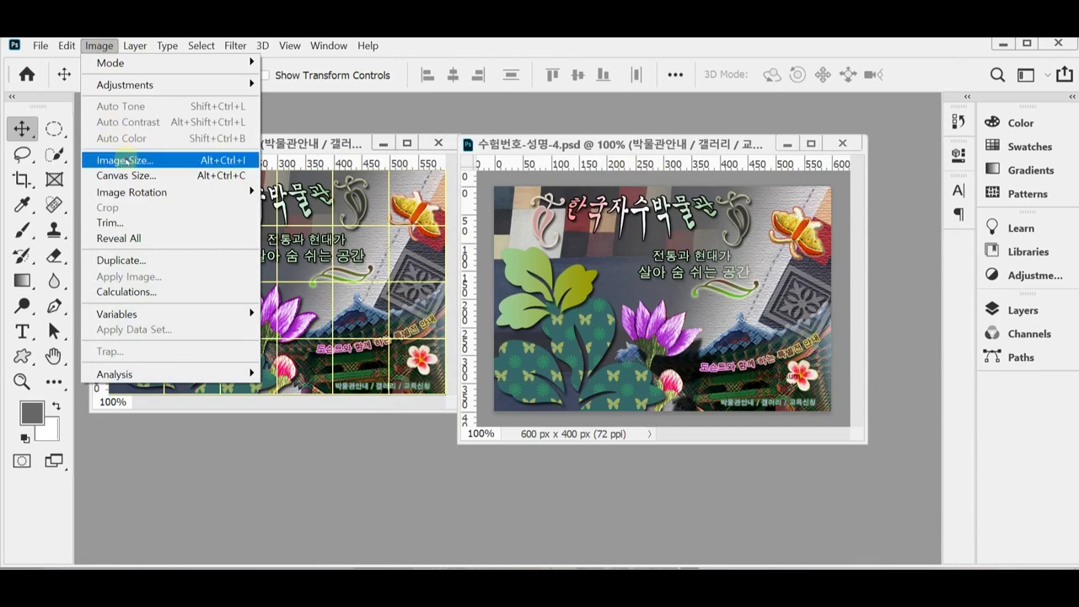
pyautogui.click(125, 160)
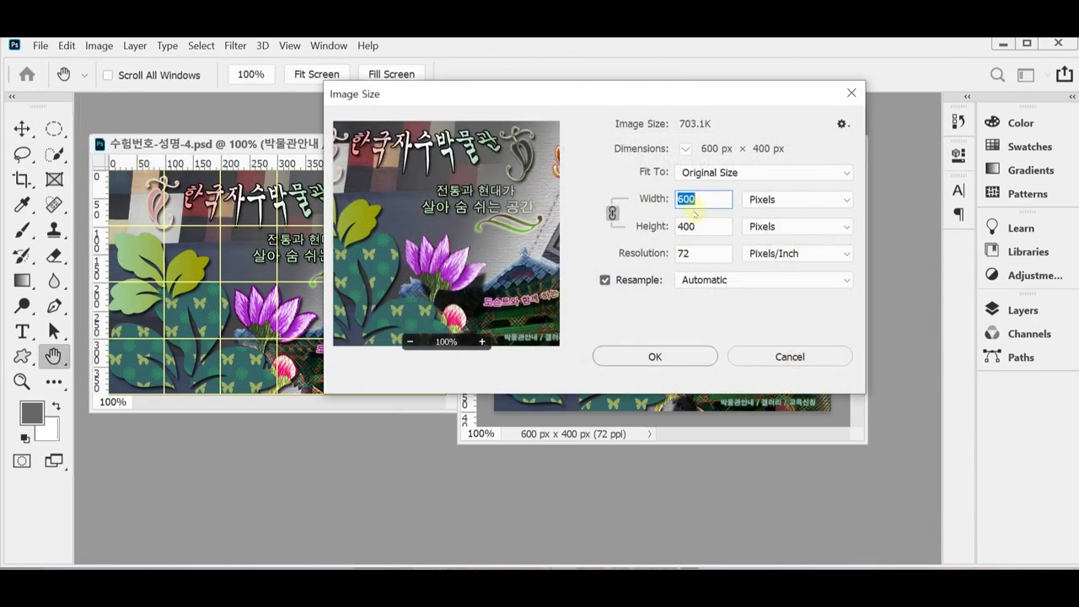
pyautogui.write('60')
pyautogui.press('Return')
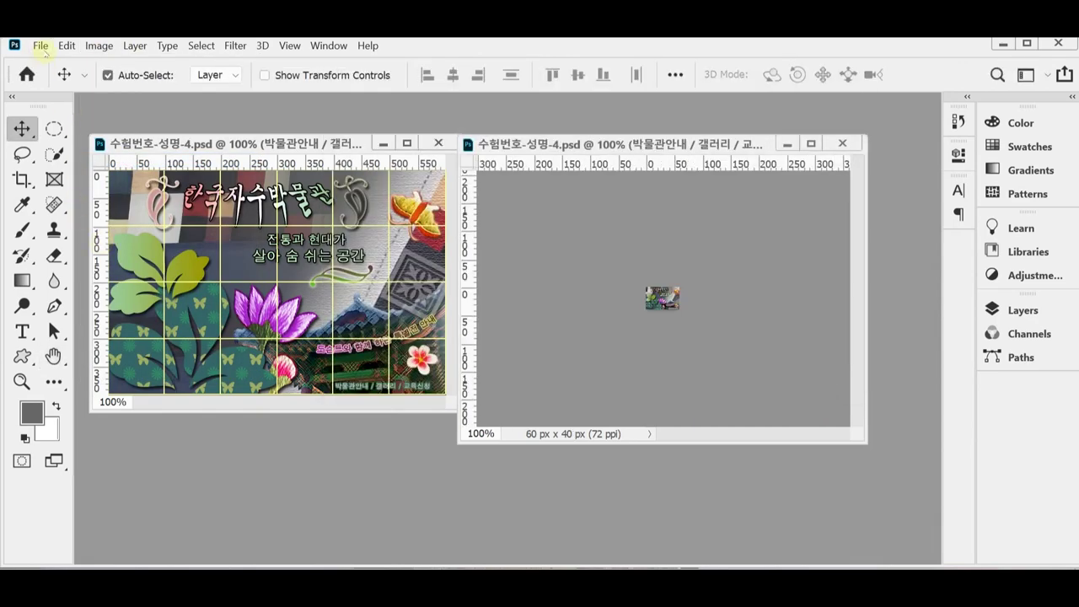
# Save the reduced banner as the layered Photoshop file 수험번호-성명-4.psd in the GTQ folder under Documents.
pyautogui.press('ctrl')
pyautogui.hotkey('ctrl', 'shift', 's')
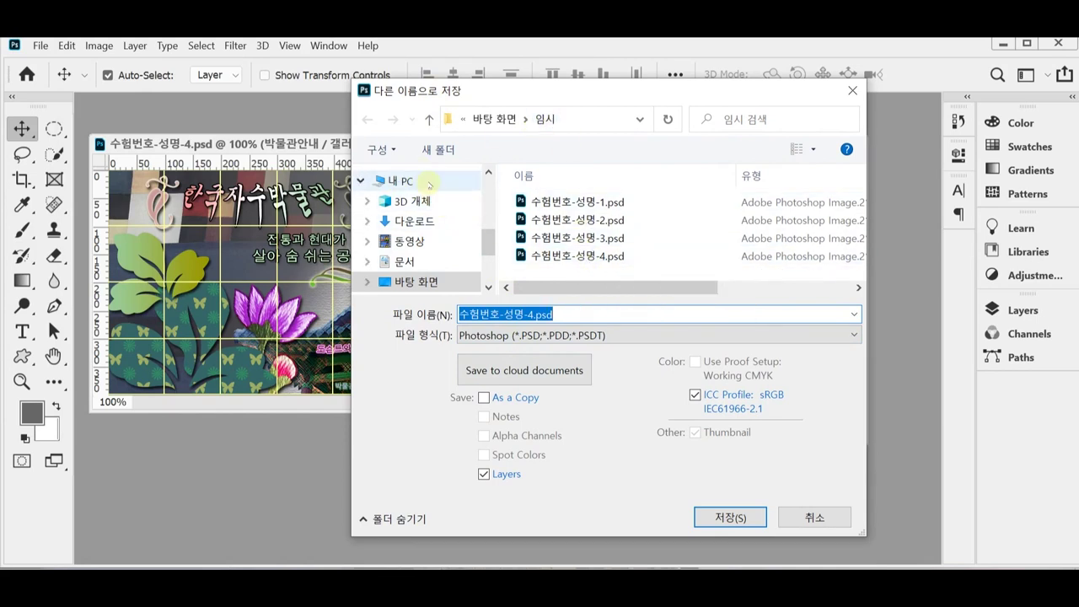
pyautogui.click(404, 261)
pyautogui.scroll(-3, 595, 267)
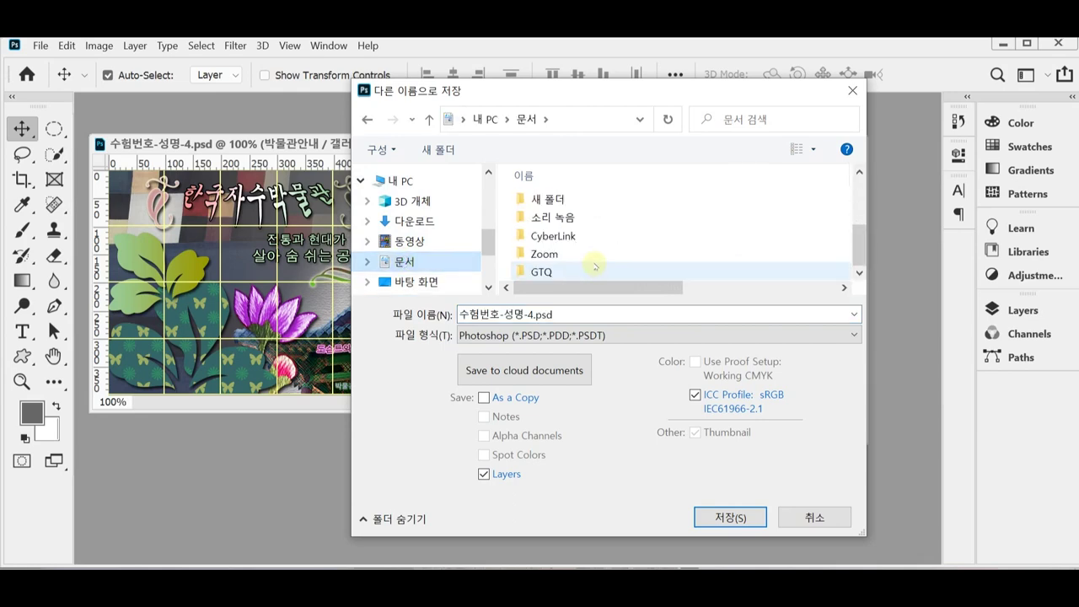
pyautogui.doubleClick(591, 270)
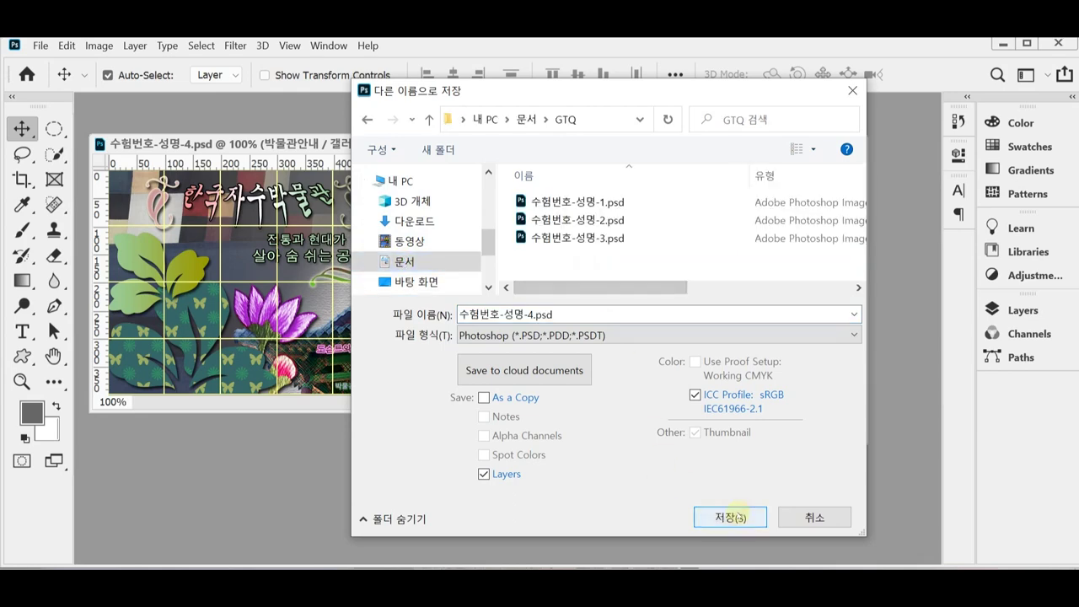
pyautogui.click(730, 517)
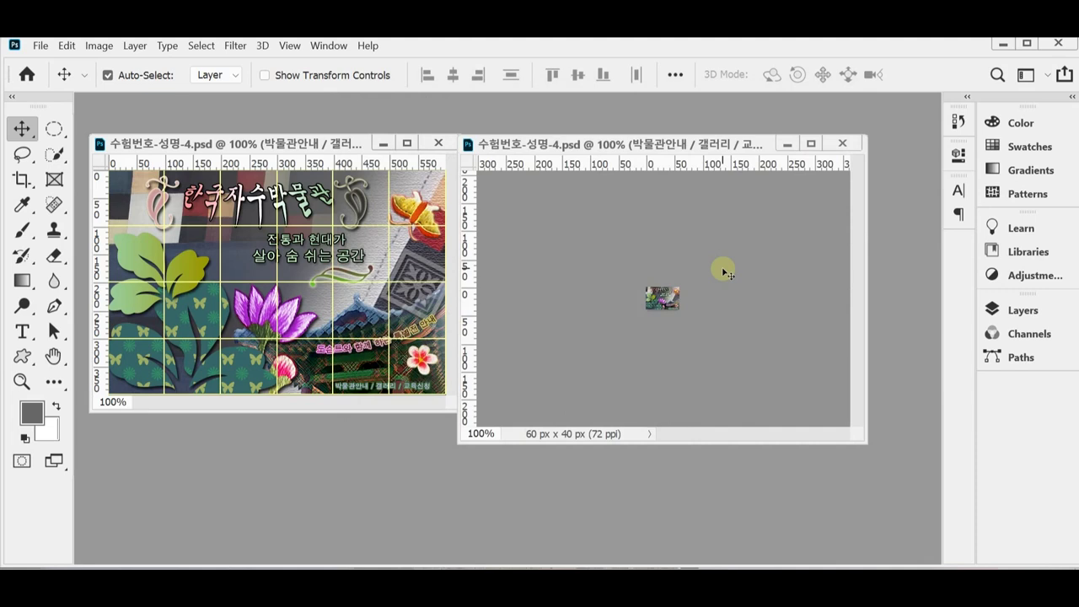
pyautogui.click(725, 272)
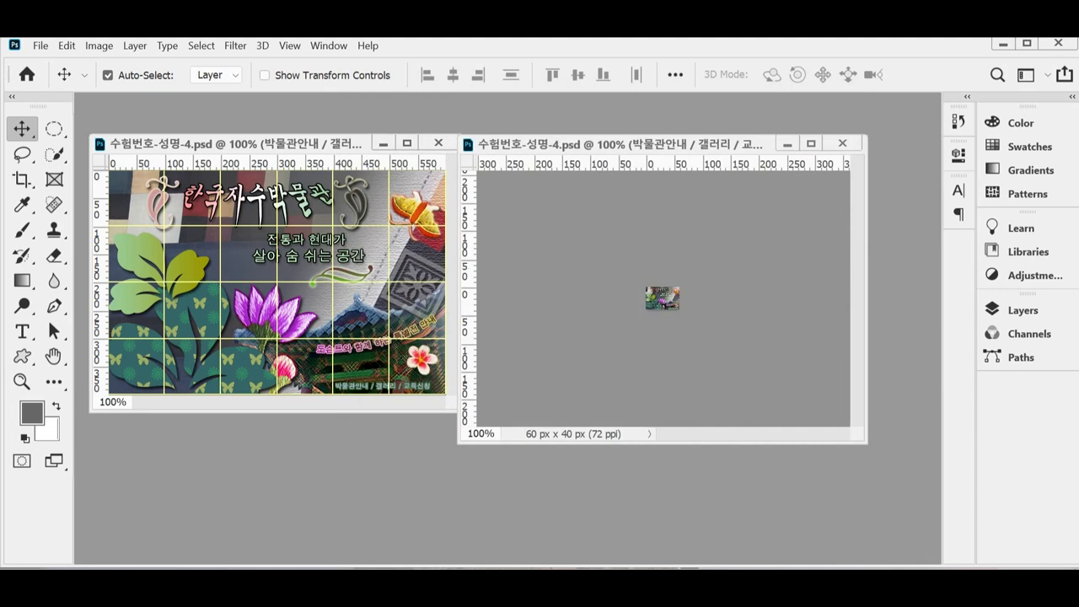